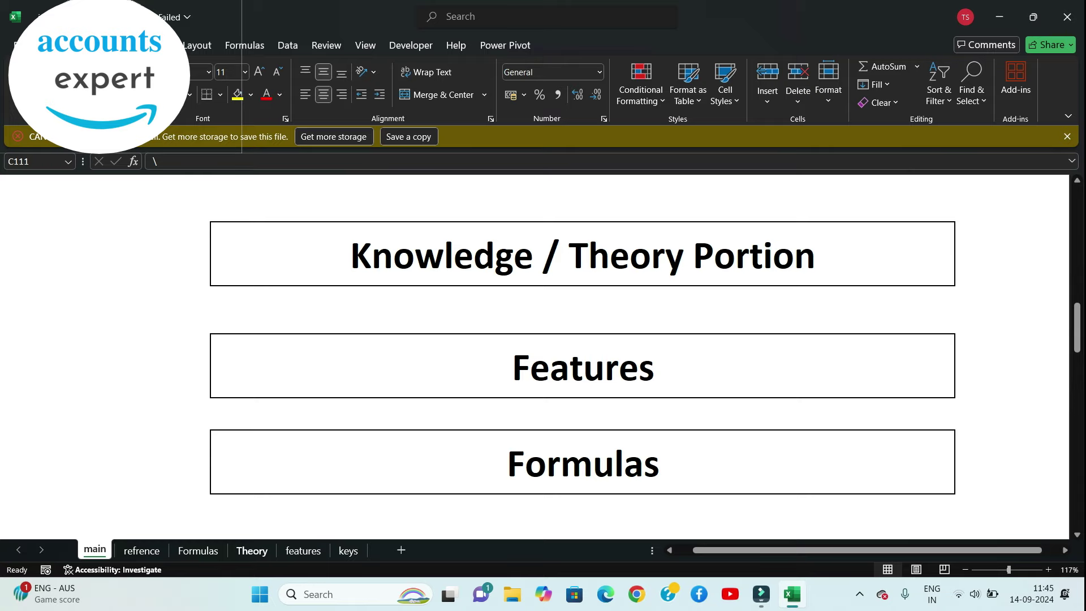
Step: Move from the Theory and features sheets on to the keys sheet
click(251, 550)
click(303, 550)
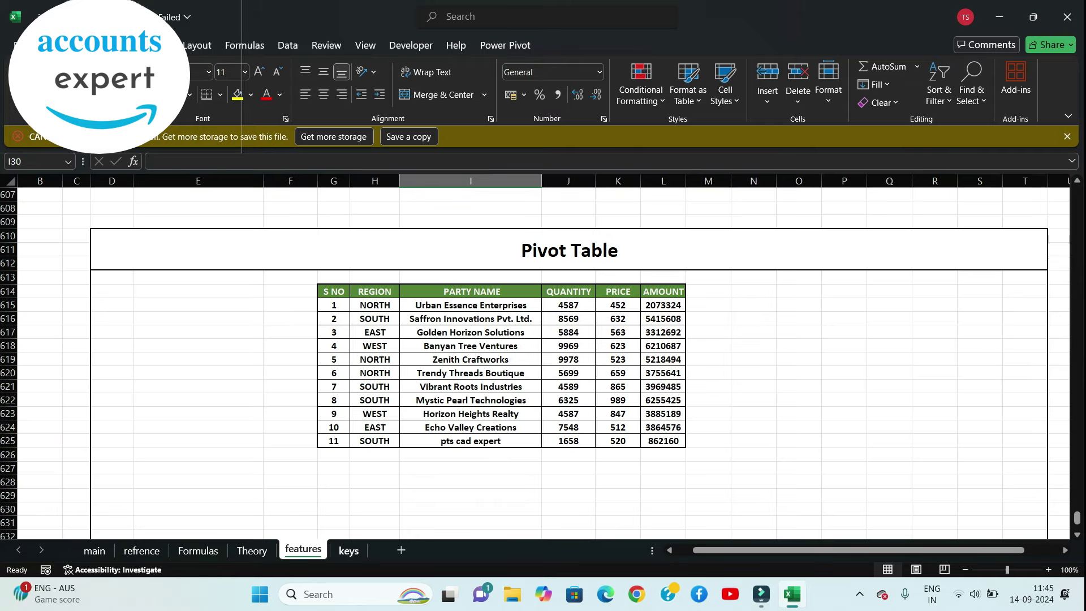
key(ctrl+Page_Down)
Step: Scroll through the General Shortcuts and quiz questions, then back up to row 1
scroll(537, 362, up, 1)
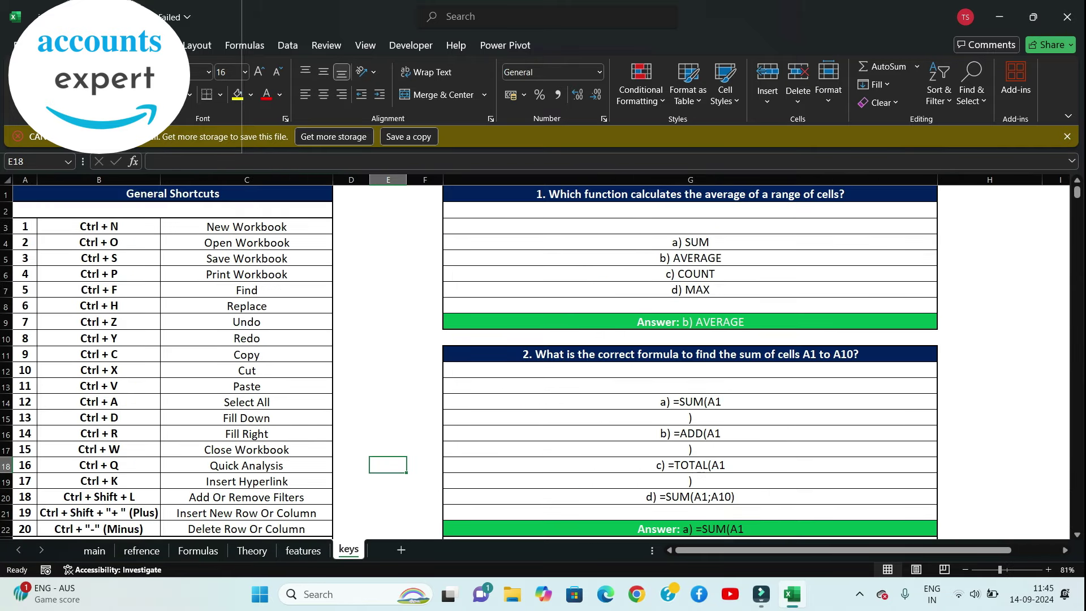
scroll(537, 362, down, 3)
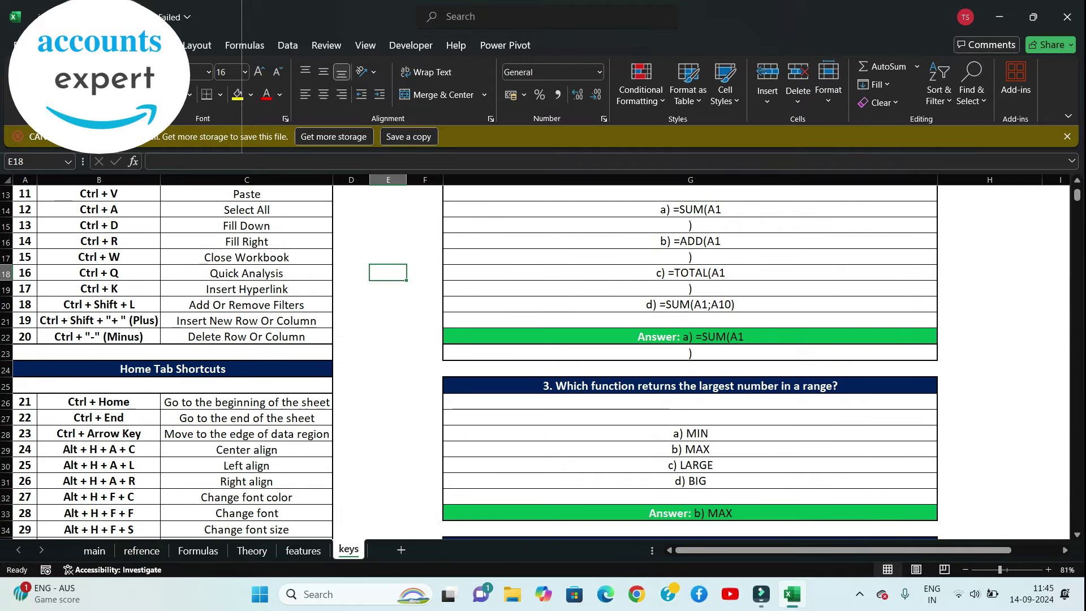
scroll(537, 362, down, 3)
scroll(537, 362, down, 5)
scroll(537, 362, down, 5)
scroll(537, 362, down, 6)
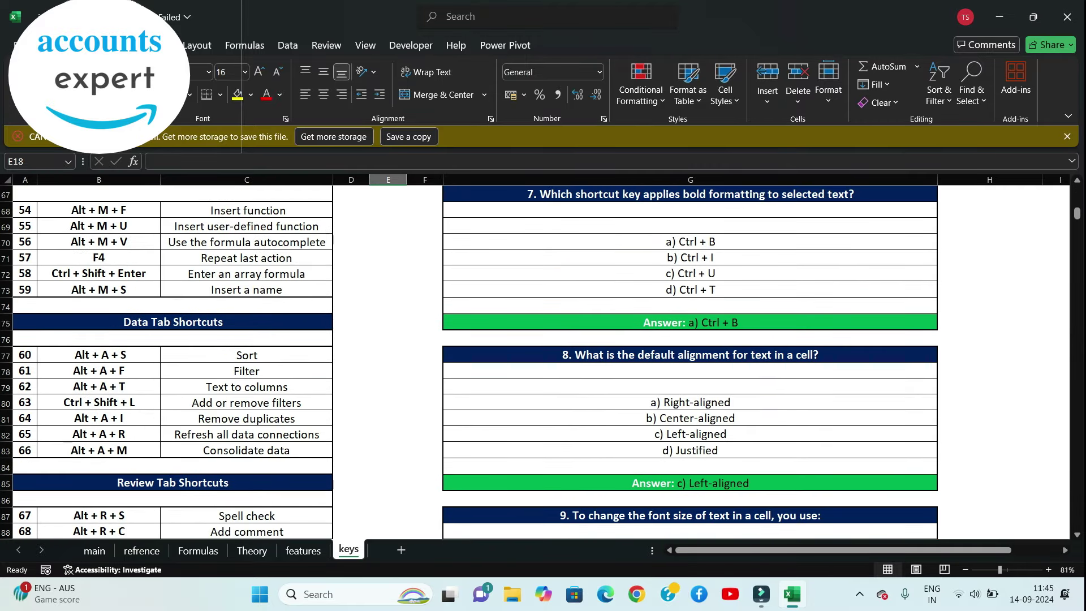
scroll(538, 362, down, 3)
scroll(537, 362, down, 2)
scroll(538, 361, down, 2)
scroll(537, 362, down, 2)
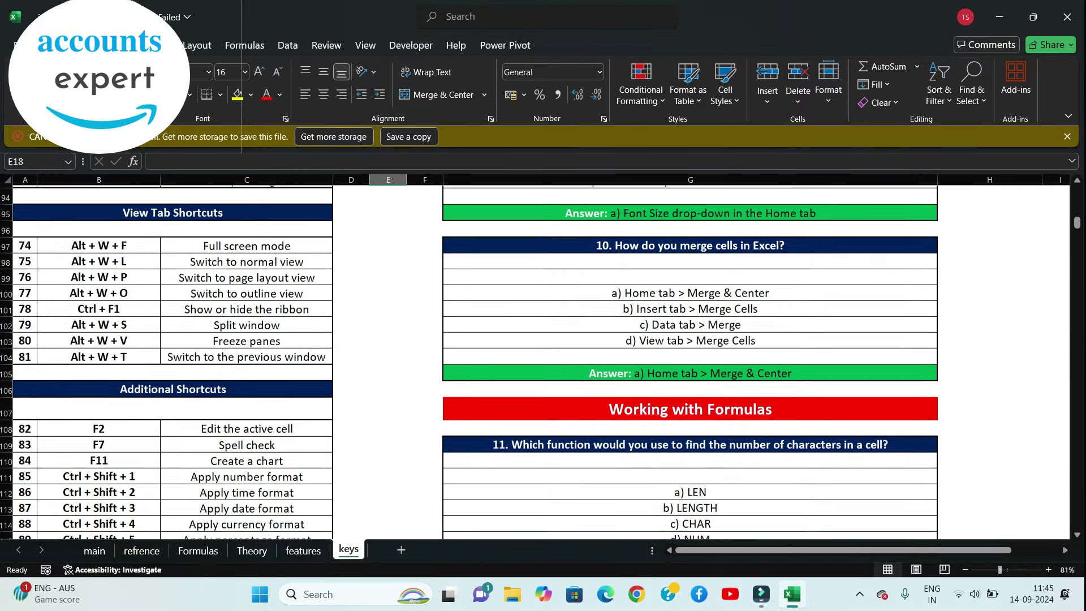
scroll(537, 362, down, 5)
scroll(537, 362, down, 2)
scroll(538, 362, down, 1)
scroll(537, 362, down, 4)
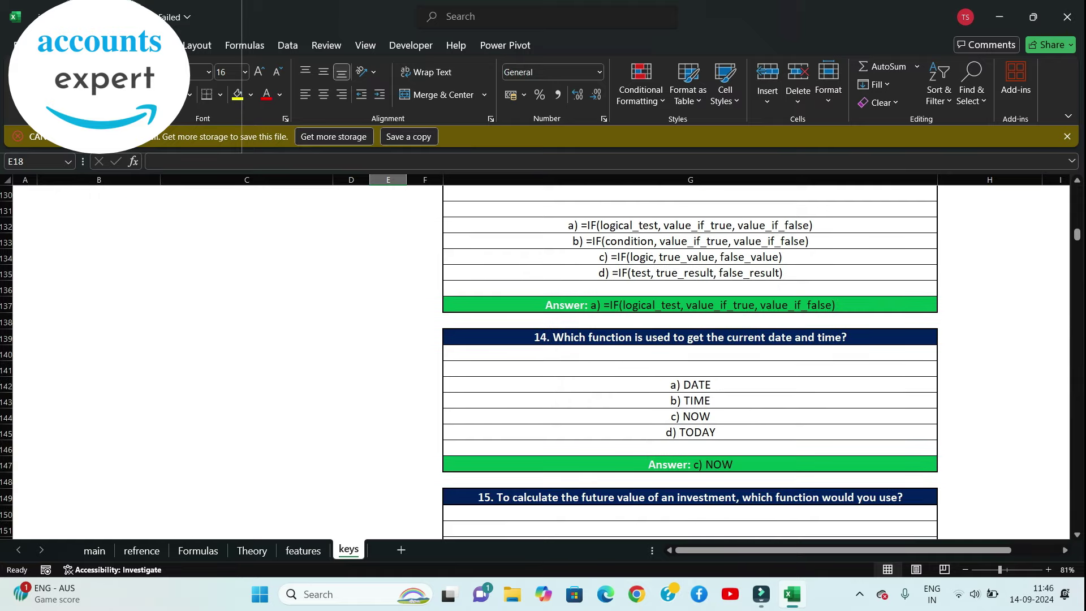
scroll(537, 362, down, 3)
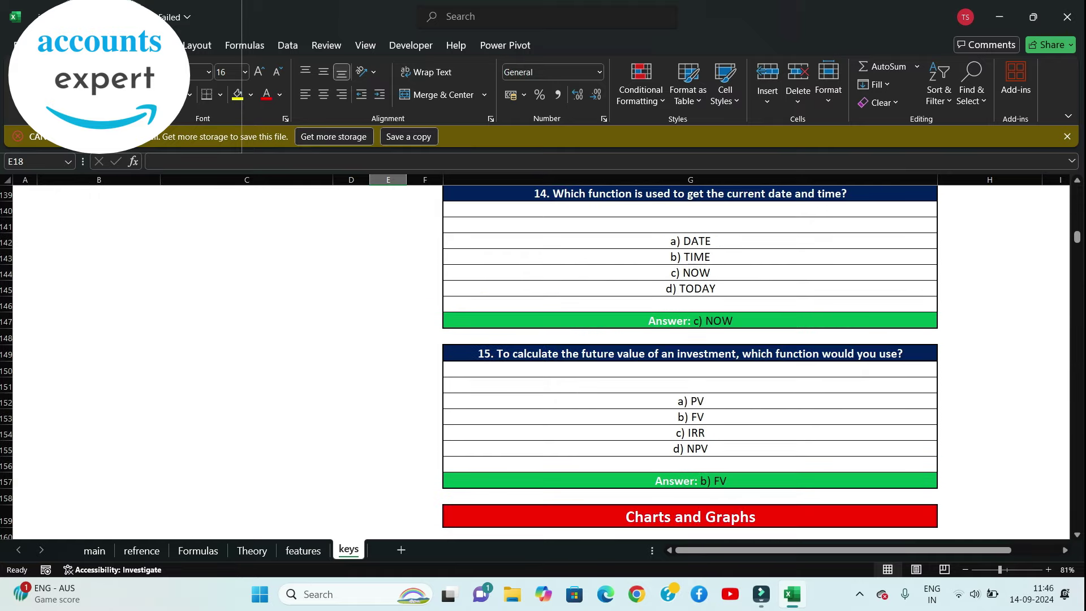
scroll(537, 362, up, 4)
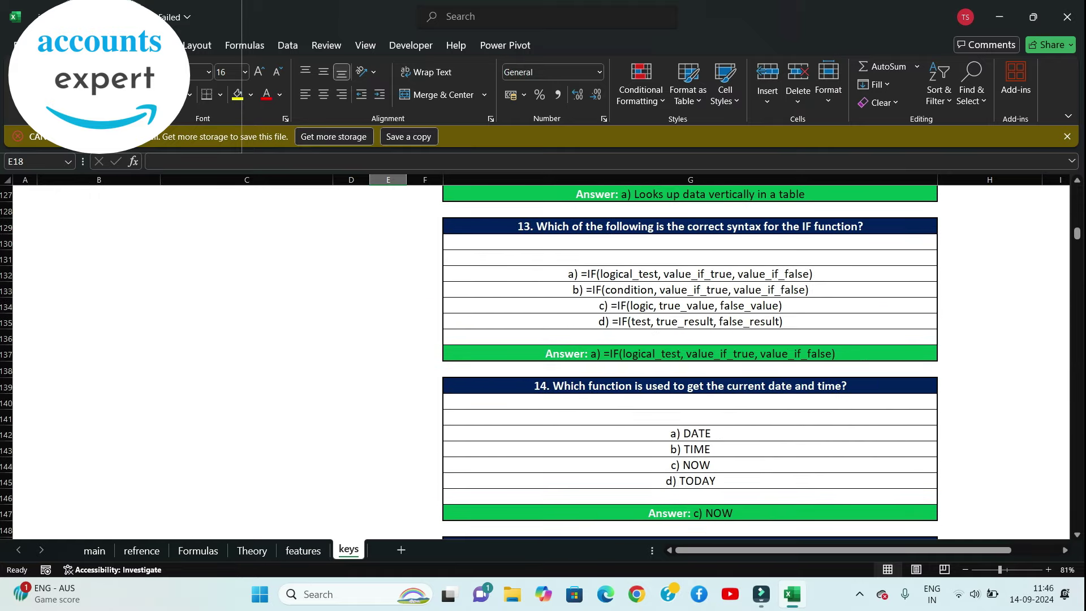
scroll(538, 362, up, 8)
scroll(537, 362, up, 5)
scroll(537, 362, up, 3)
scroll(537, 362, up, 6)
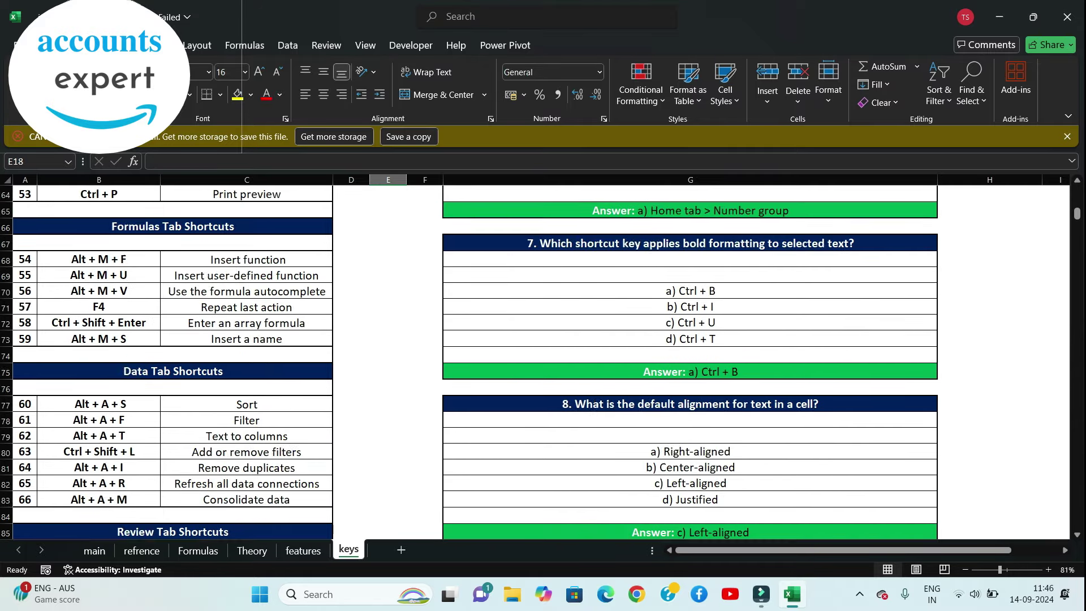
scroll(537, 362, up, 5)
scroll(537, 362, up, 7)
scroll(538, 362, up, 5)
scroll(538, 362, up, 3)
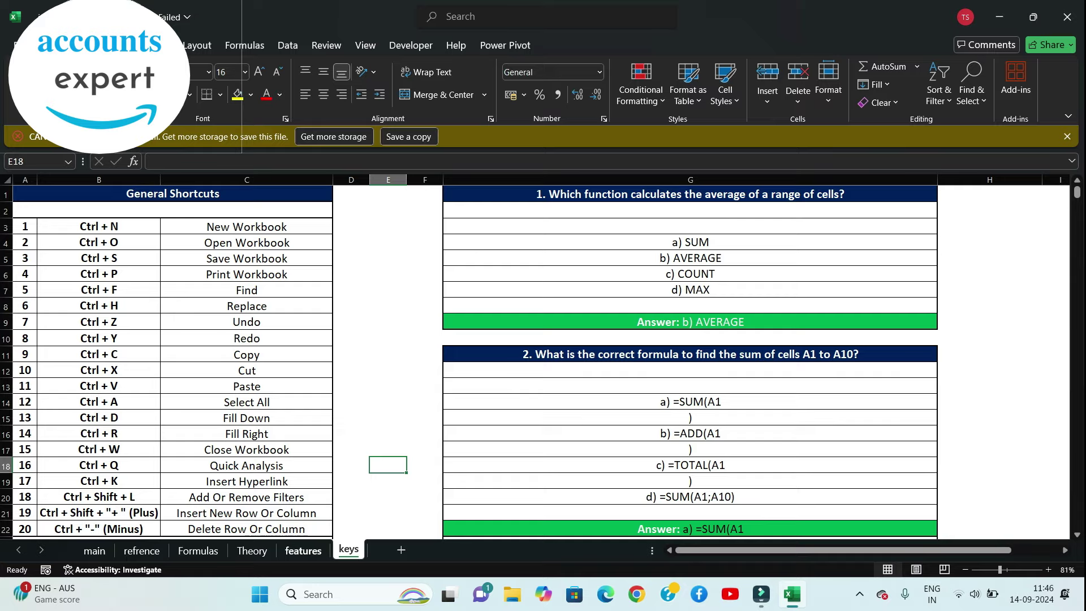
Step: Switch back to the main sheet with the Knowledge / Theory Portion, Features and Formulas boxes
click(95, 550)
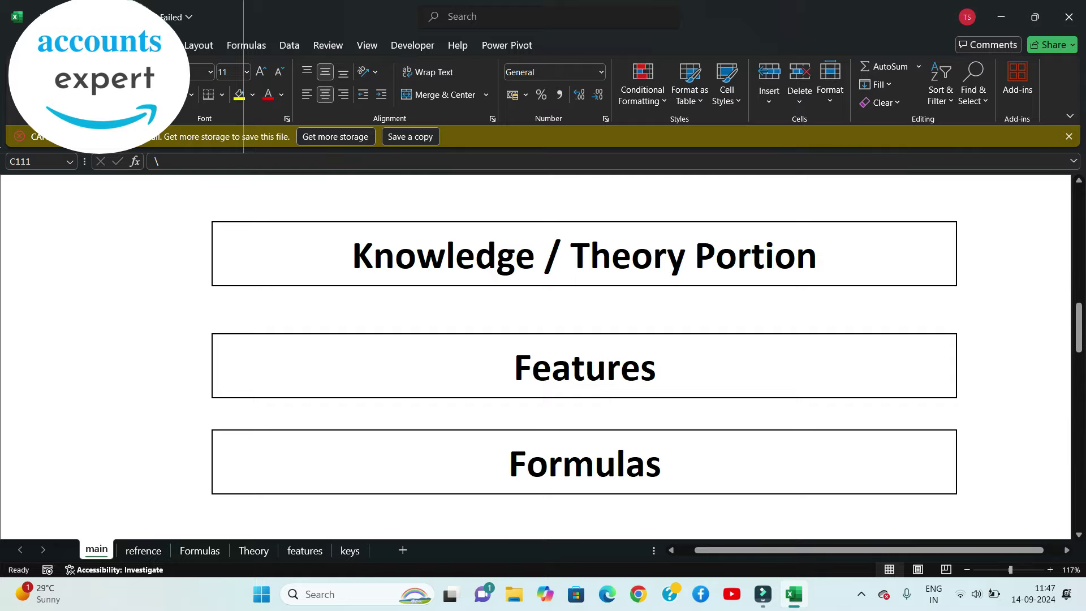
Step: Scroll down to the Features topic table and highlight it, then clear the selection
scroll(535, 356, down, 3)
scroll(535, 356, down, 3)
scroll(535, 356, down, 3)
scroll(535, 356, down, 2)
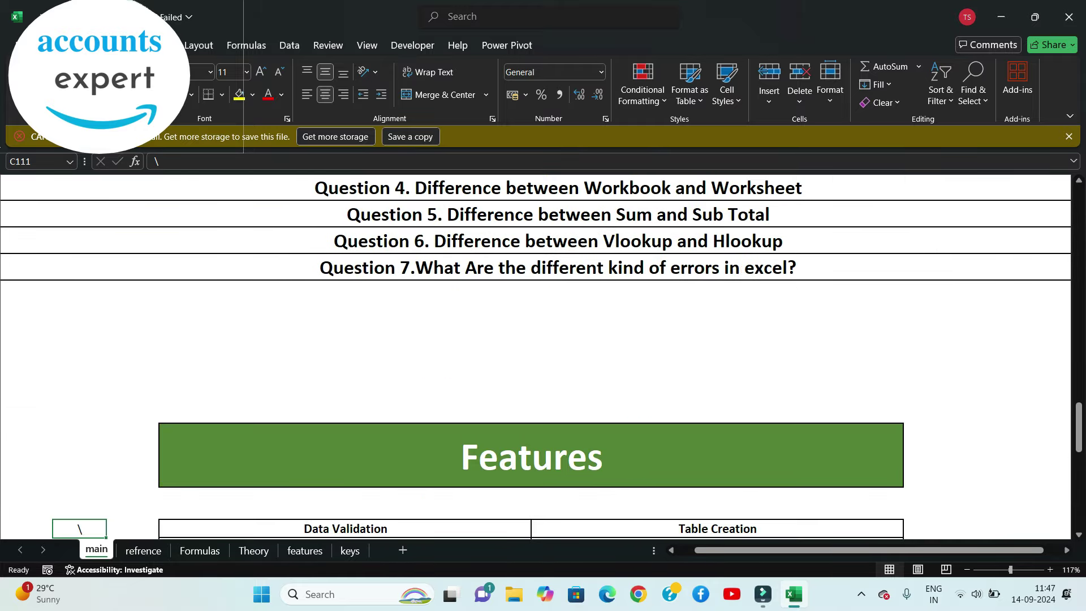
scroll(535, 356, down, 3)
scroll(535, 356, down, 1)
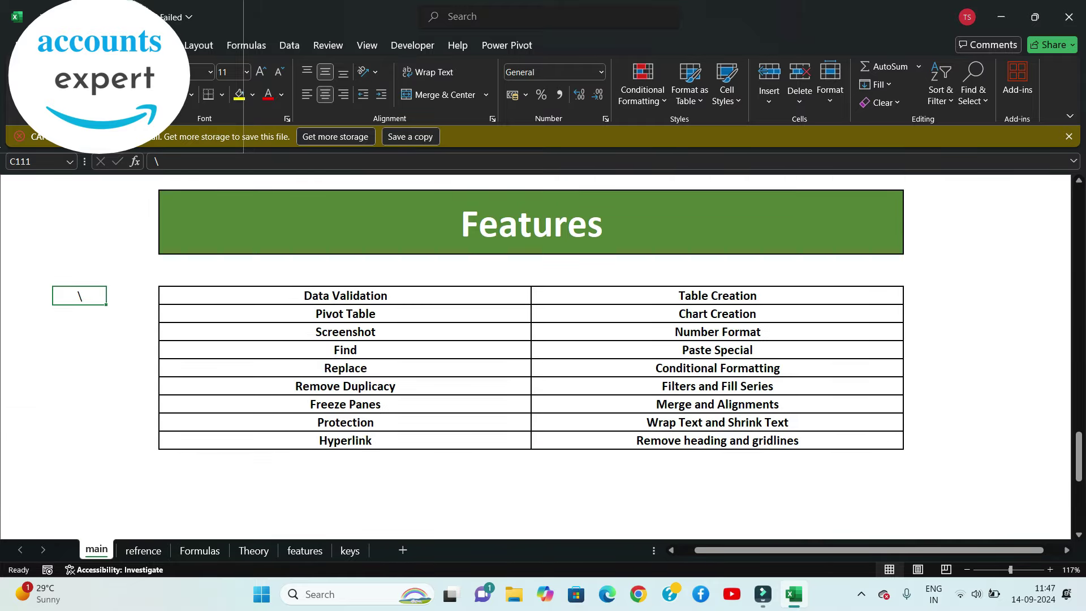
mouse_move(345, 296)
mouse_down()
mouse_move(717, 331)
mouse_move(717, 440)
mouse_up()
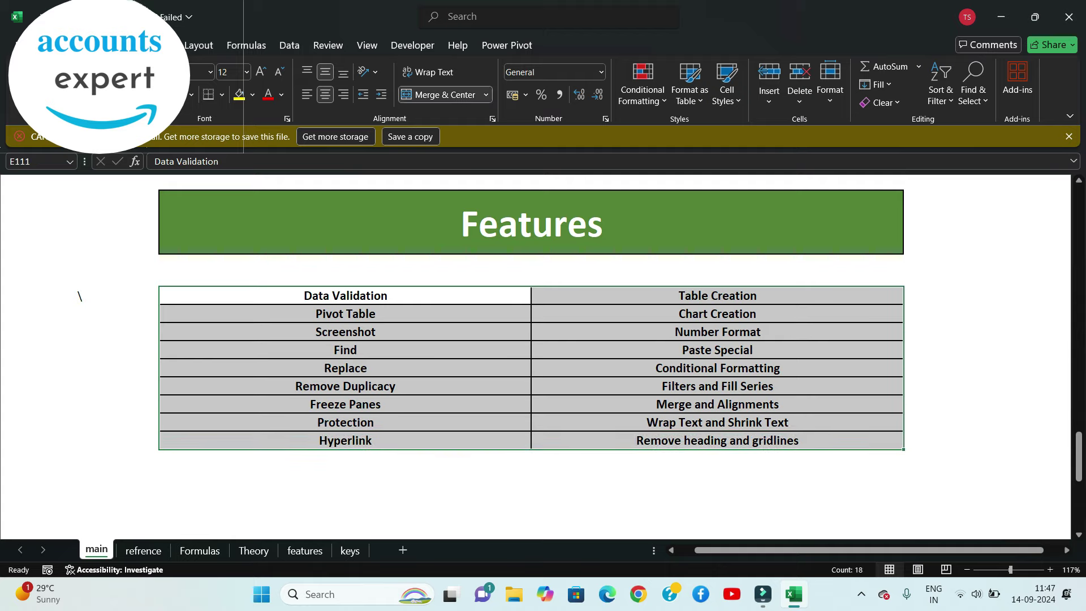
click(451, 504)
Step: Scroll on to the Formulas topic table and highlight it, then clear the selection
scroll(535, 356, down, 1)
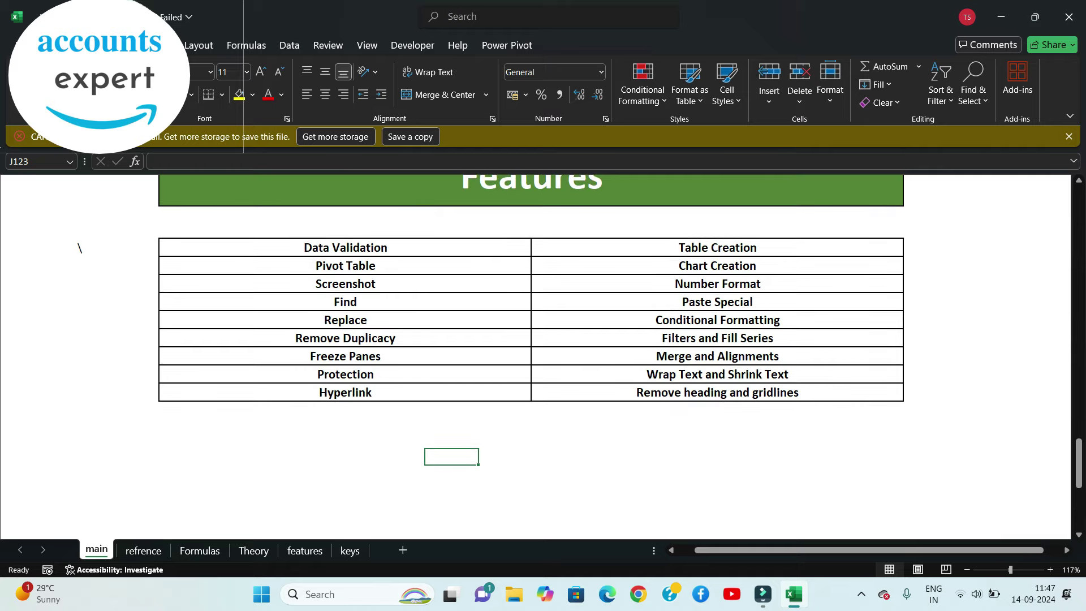
scroll(535, 356, down, 3)
scroll(535, 356, down, 1)
scroll(535, 356, down, 1)
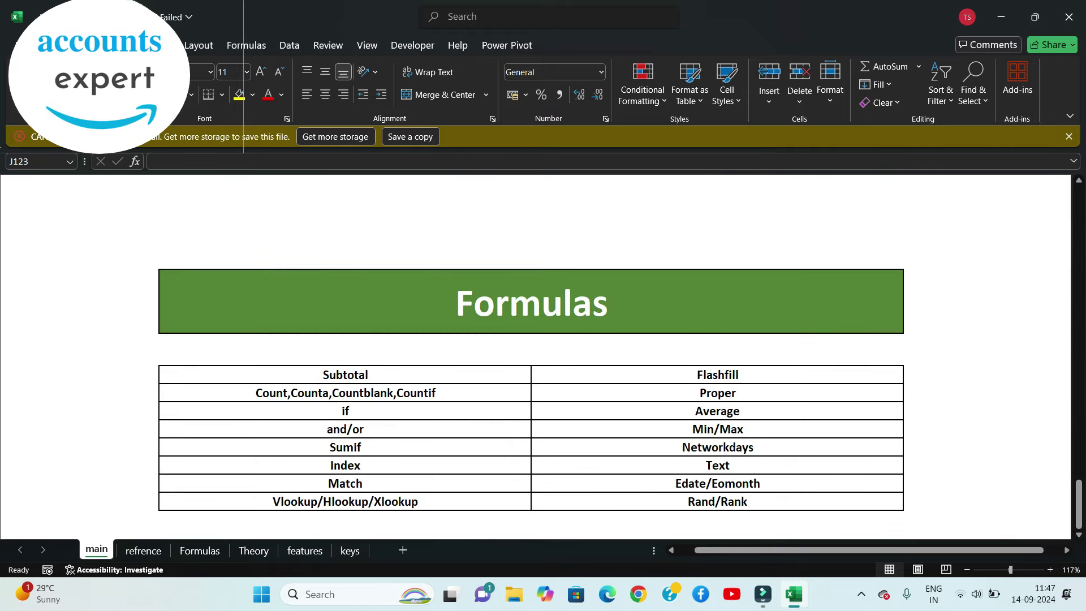
scroll(535, 357, down, 1)
drag(345, 327, 717, 453)
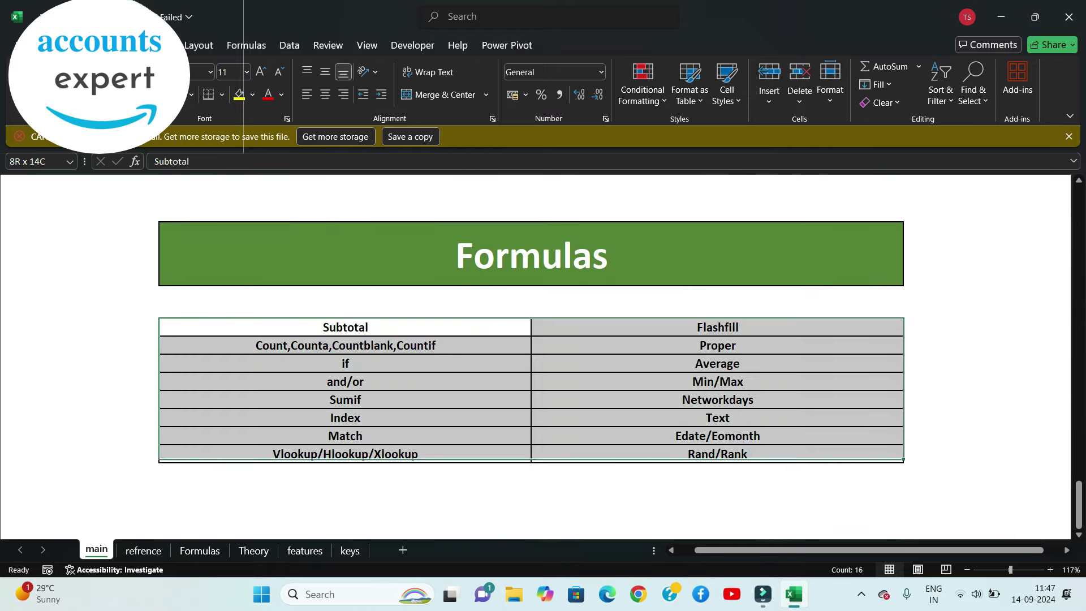
click(451, 503)
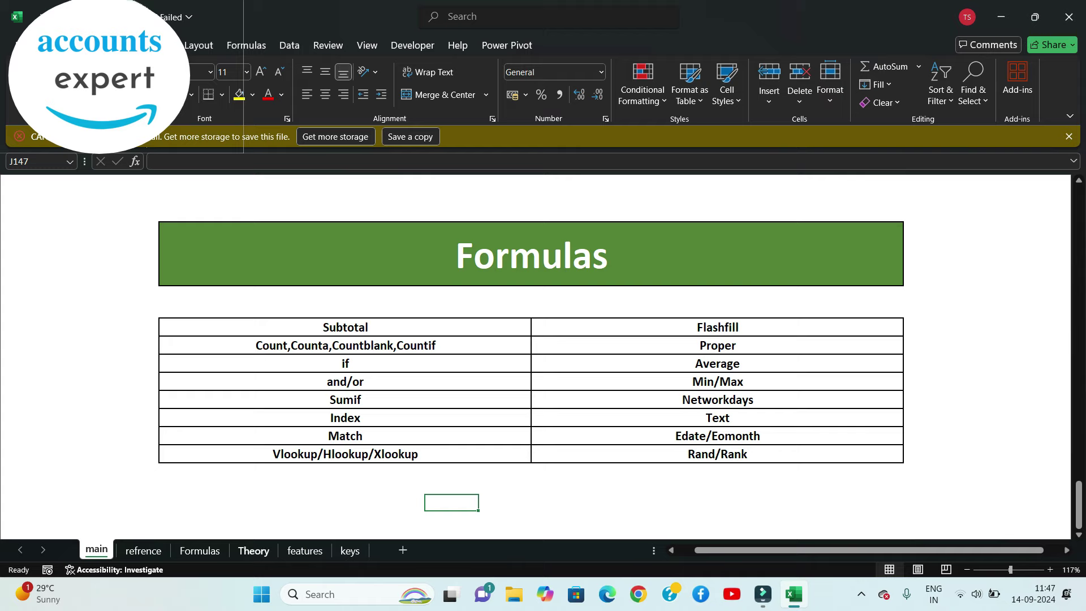
Step: Open the Theory sheet, go to the top, and scroll down to Question 1 on file extensions
click(253, 551)
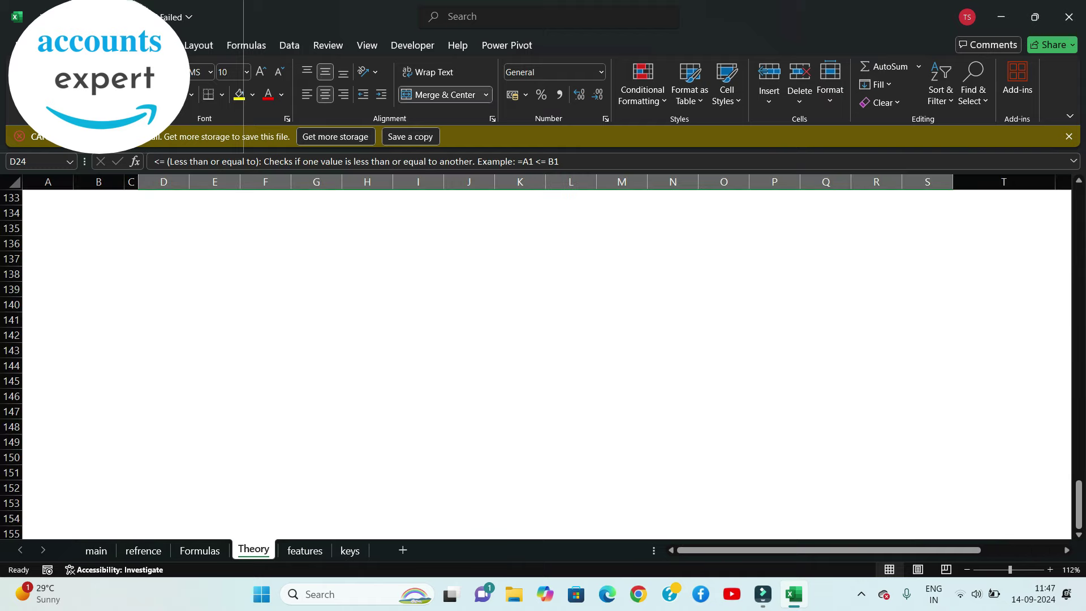
scroll(543, 362, up, 4)
scroll(543, 362, up, 4)
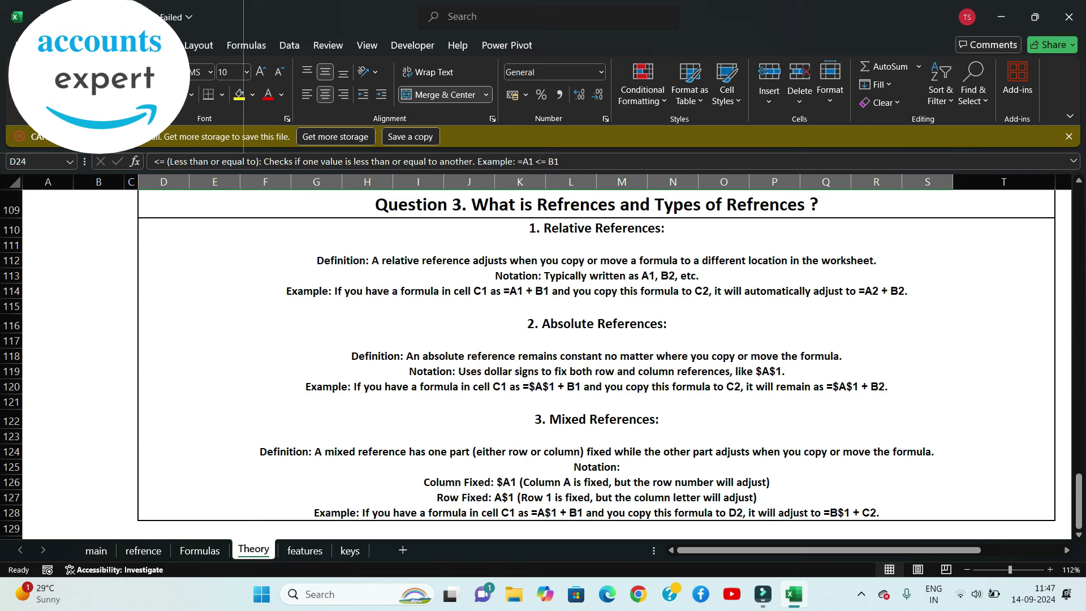
drag(1078, 498, 1078, 215)
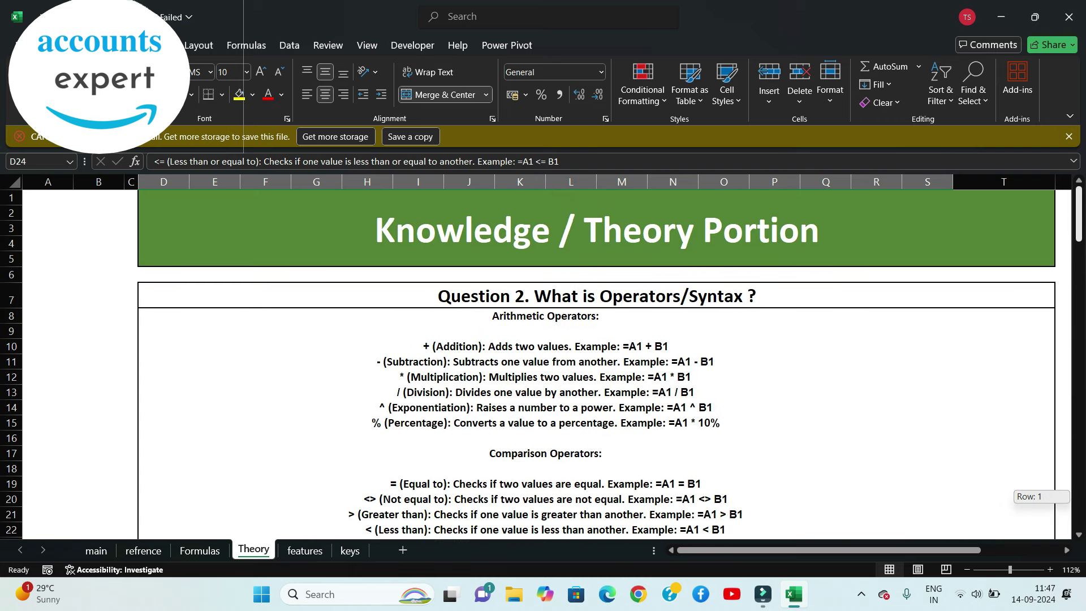
scroll(543, 362, down, 2)
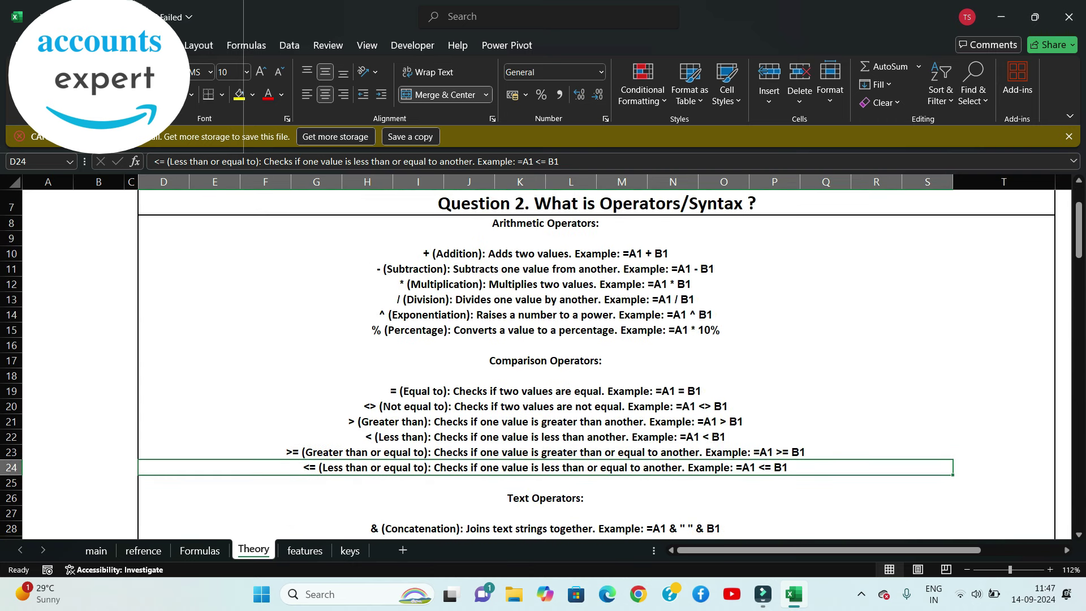
scroll(543, 362, down, 3)
scroll(543, 362, down, 2)
scroll(543, 362, down, 2)
scroll(543, 362, down, 2)
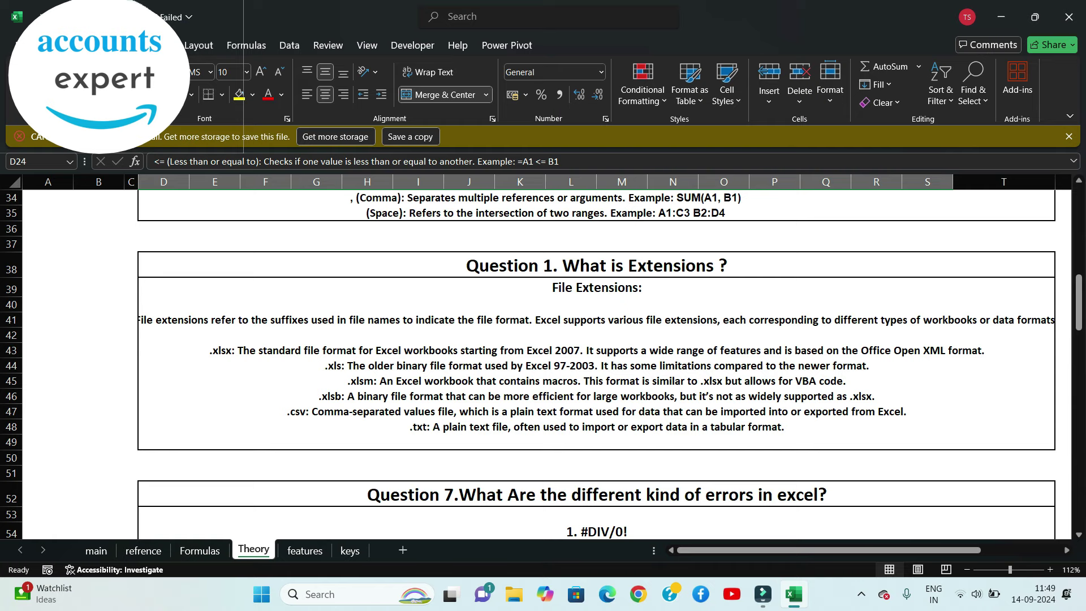
click(596, 350)
scroll(596, 362, up, 2)
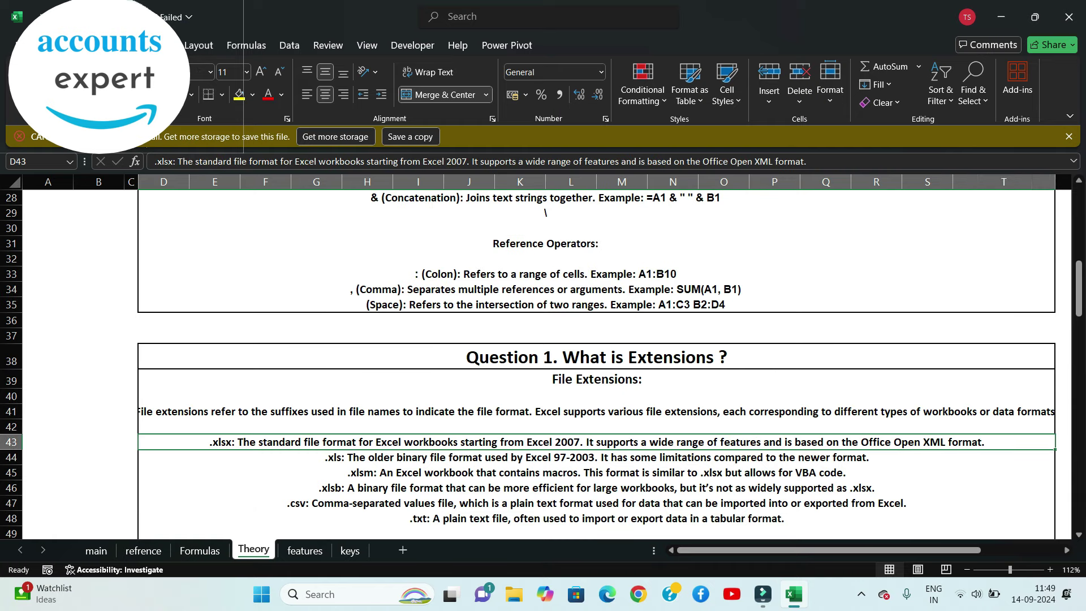
scroll(596, 362, up, 1)
scroll(596, 362, up, 3)
scroll(596, 362, up, 2)
scroll(596, 362, down, 5)
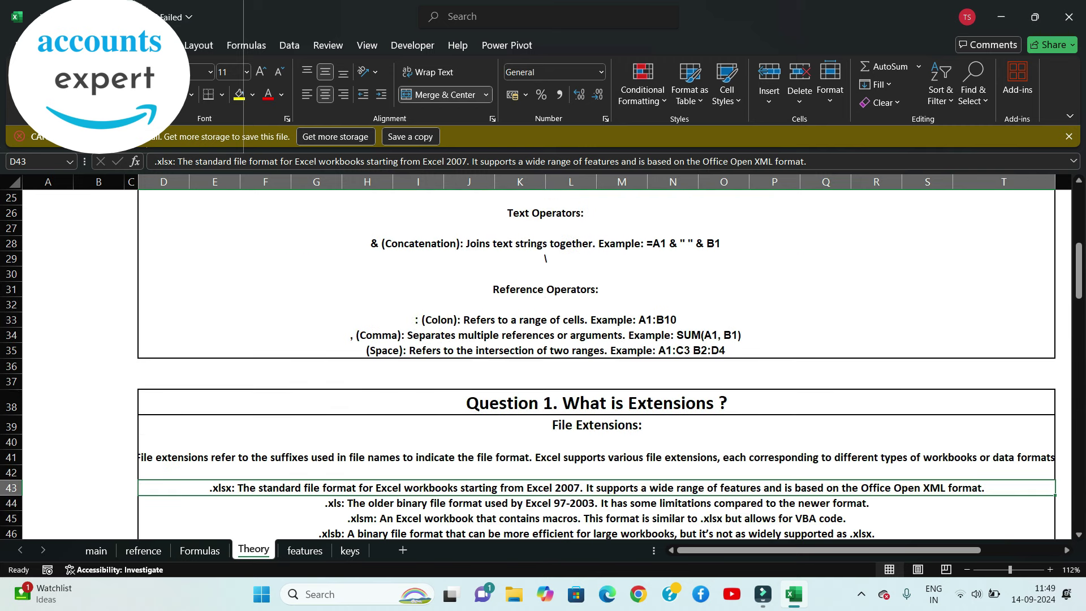
scroll(596, 362, down, 6)
scroll(596, 362, down, 2)
scroll(596, 362, up, 2)
scroll(597, 362, up, 5)
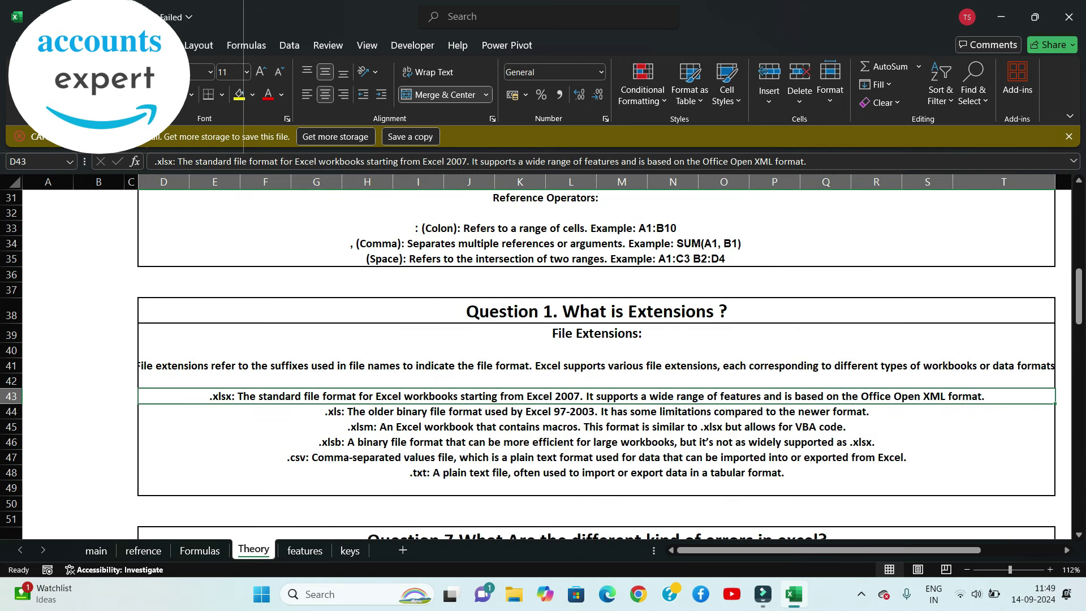
scroll(597, 362, up, 7)
scroll(596, 362, up, 3)
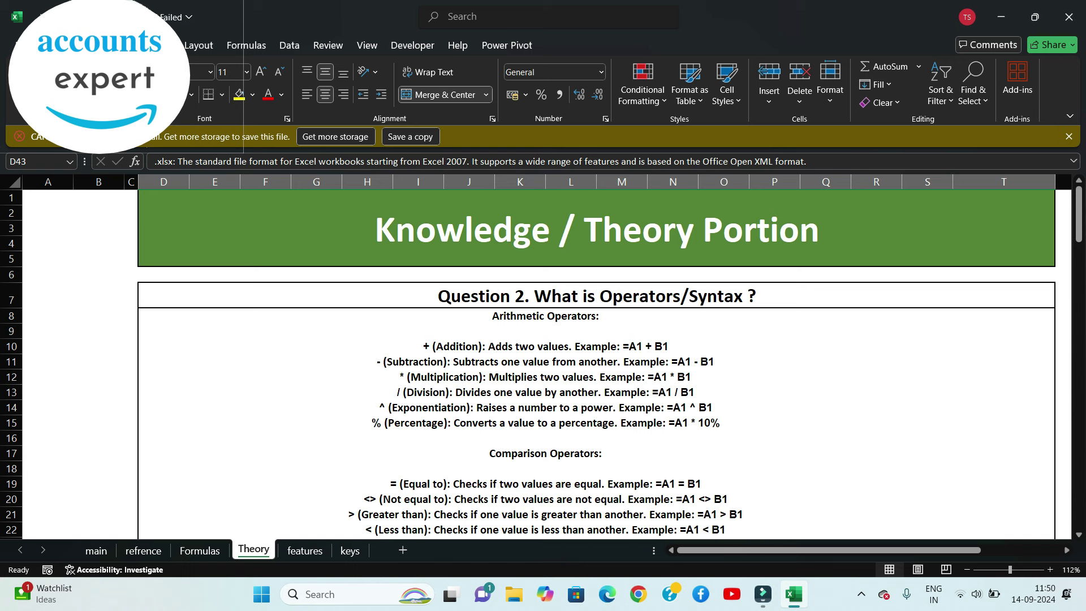
scroll(543, 362, down, 1)
scroll(543, 362, down, 1)
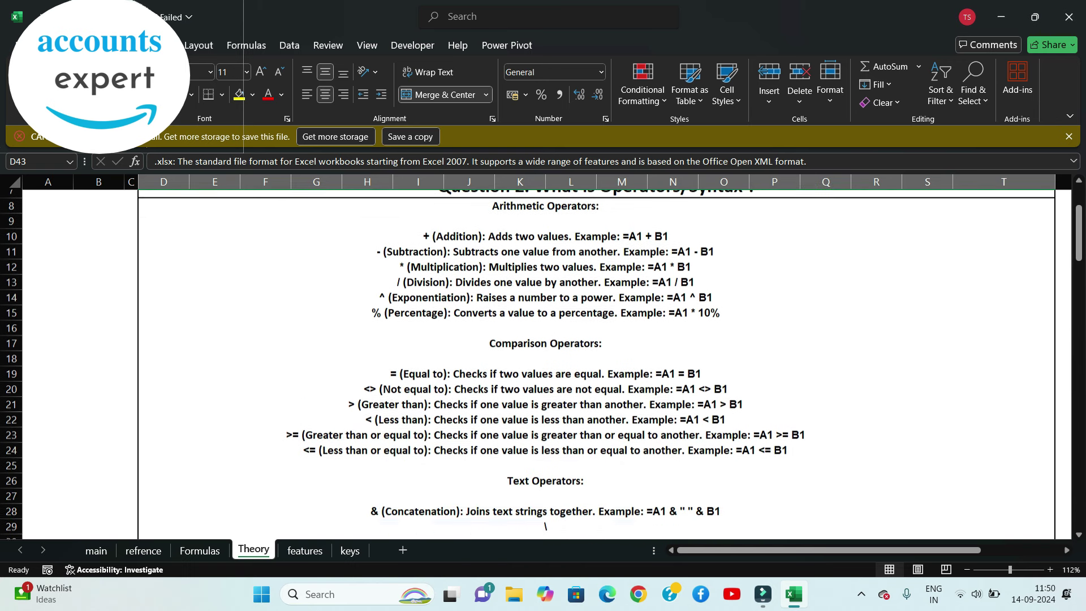
scroll(543, 362, down, 1)
scroll(543, 362, down, 1)
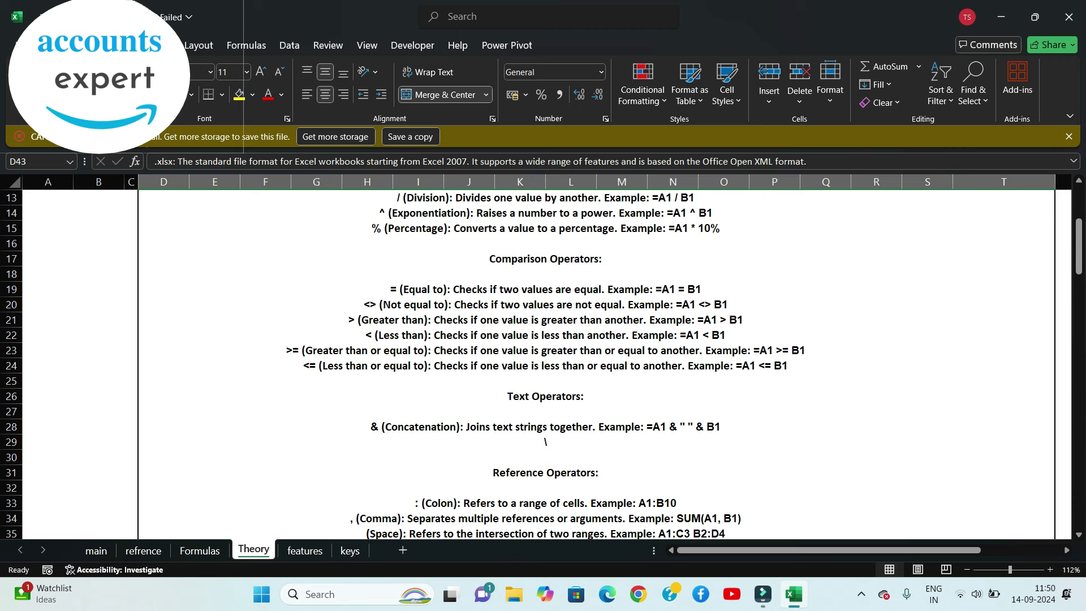
scroll(542, 362, down, 2)
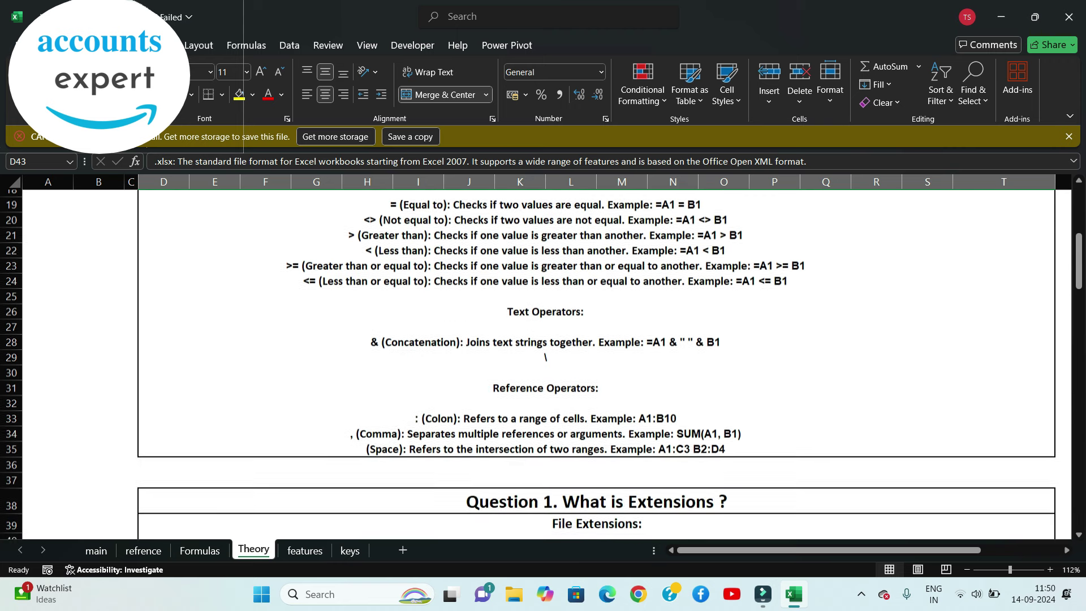
scroll(543, 362, down, 1)
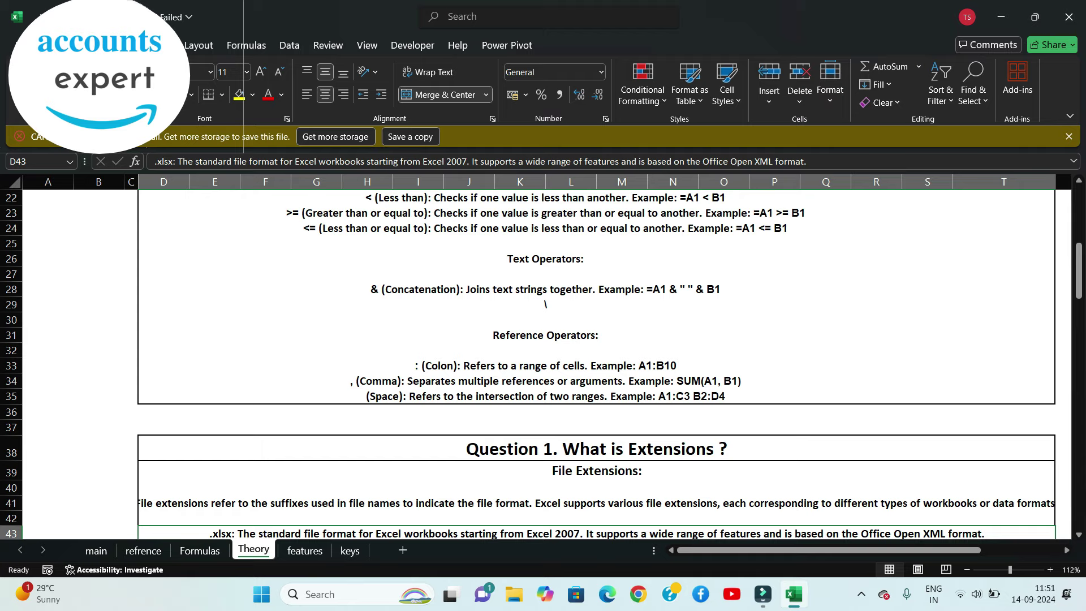
Step: Scroll down the Theory sheet to Question 7 explaining #DIV/0!, #VALUE! and #REF! errors
scroll(596, 362, up, 3)
scroll(596, 362, up, 2)
scroll(596, 362, down, 2)
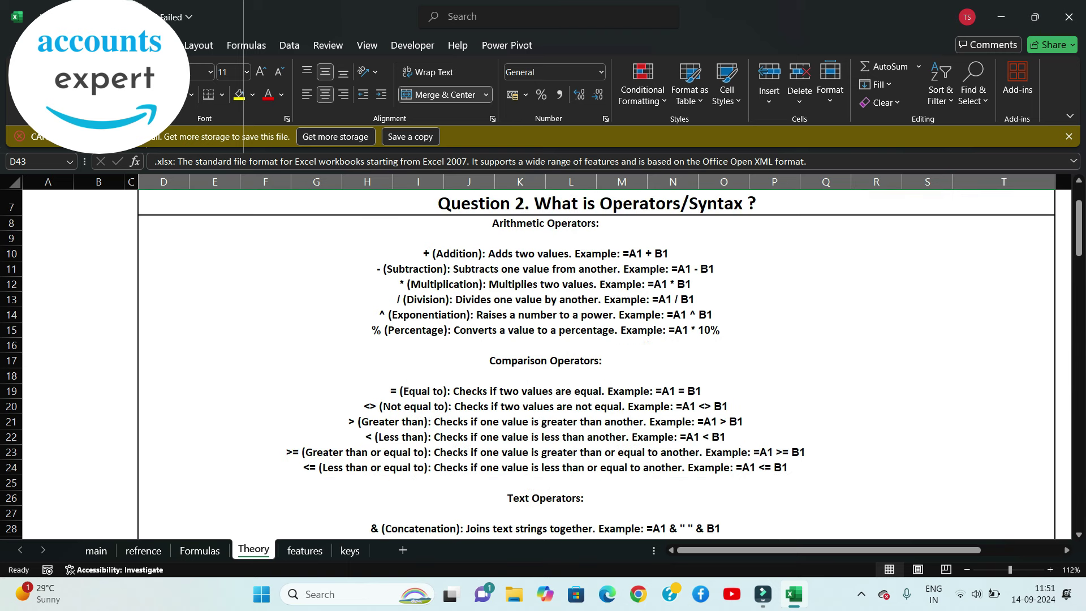
scroll(596, 361, down, 3)
scroll(596, 362, down, 3)
scroll(596, 362, down, 2)
scroll(596, 362, down, 2)
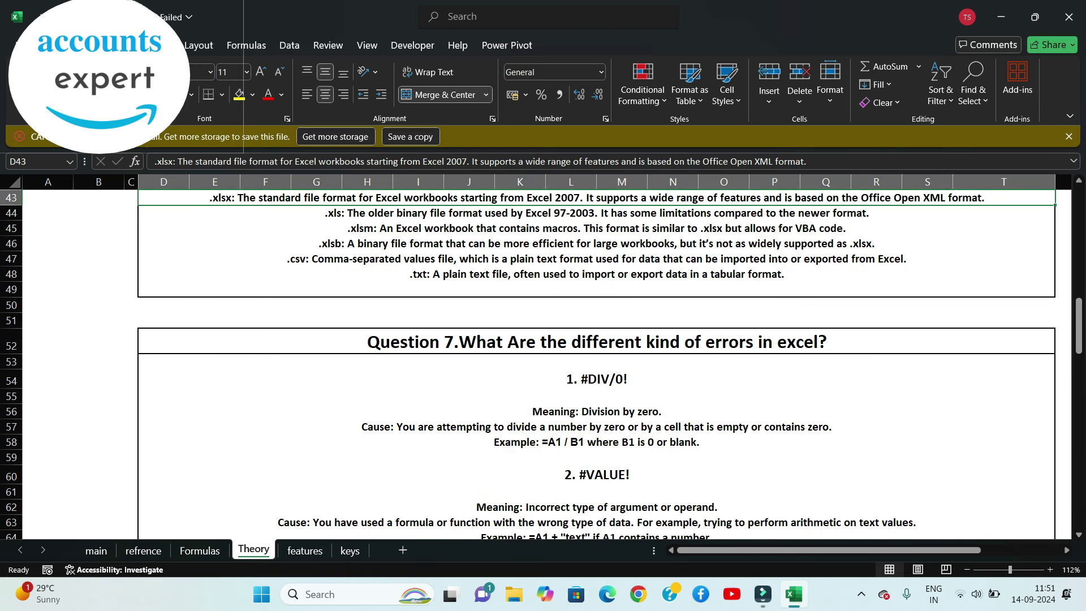
scroll(596, 362, down, 1)
scroll(596, 362, down, 1)
scroll(596, 362, down, 2)
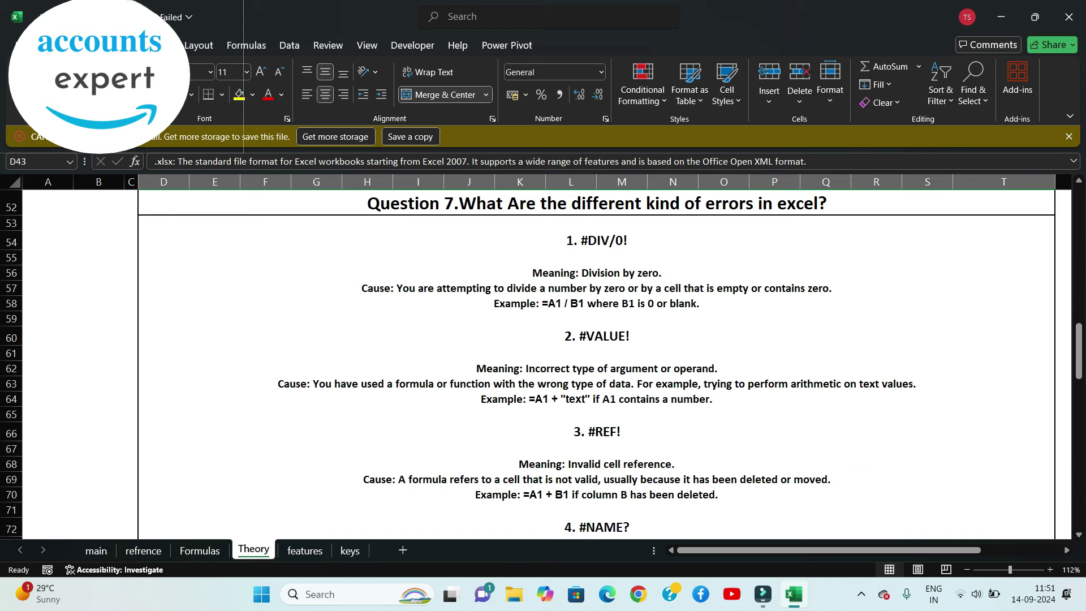
Step: Scroll further through the Theory sheet's error and cell-reference questions
scroll(596, 361, down, 1)
scroll(596, 361, down, 2)
scroll(596, 361, down, 2)
scroll(596, 362, down, 3)
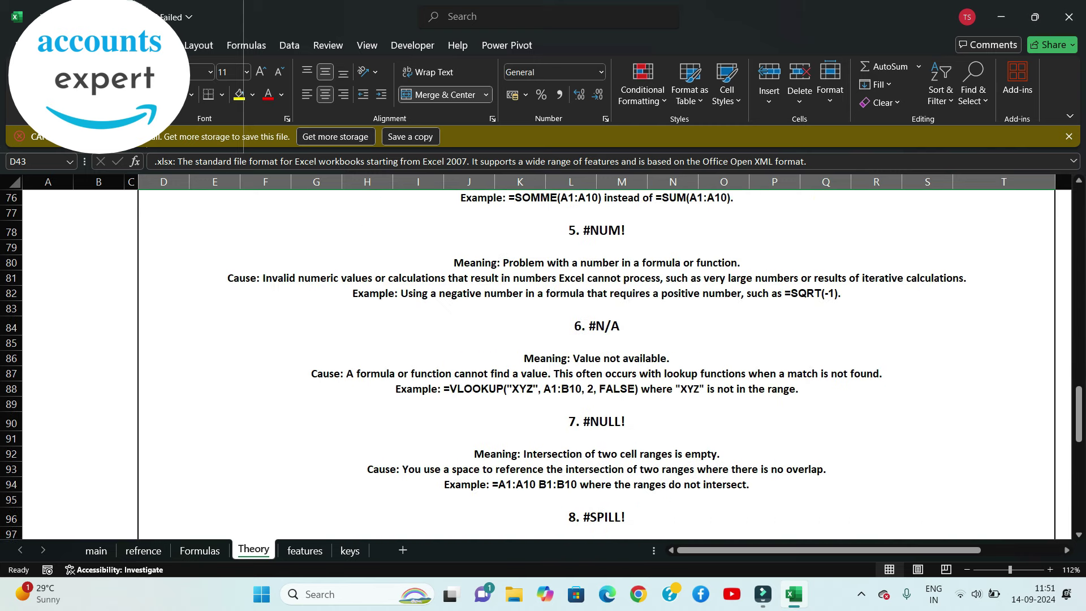
scroll(596, 362, down, 2)
scroll(596, 362, down, 5)
scroll(596, 362, down, 3)
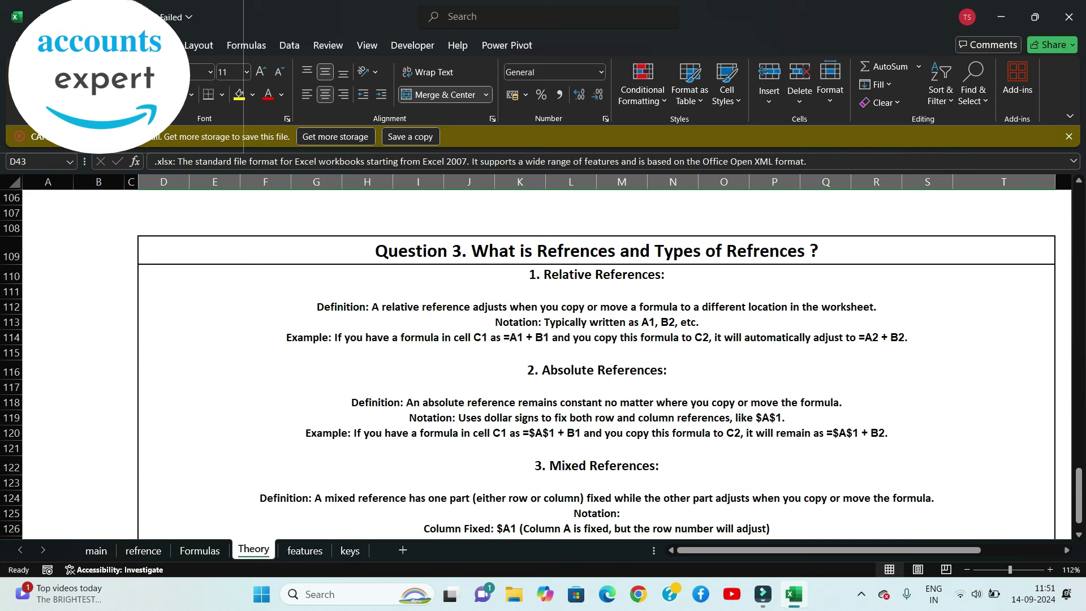
scroll(596, 361, down, 1)
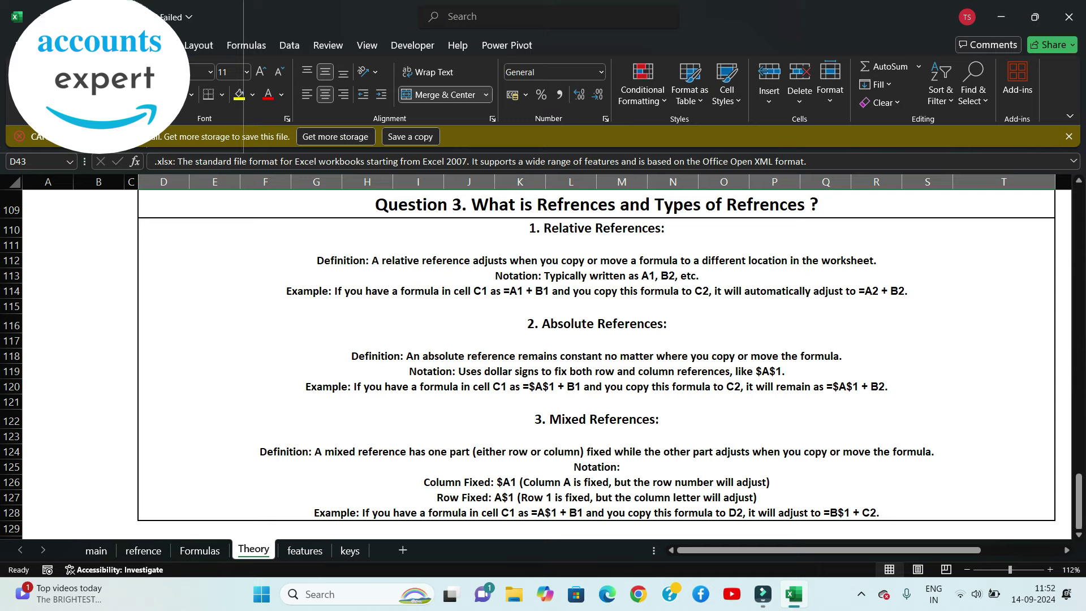
scroll(538, 362, down, 3)
scroll(537, 362, down, 2)
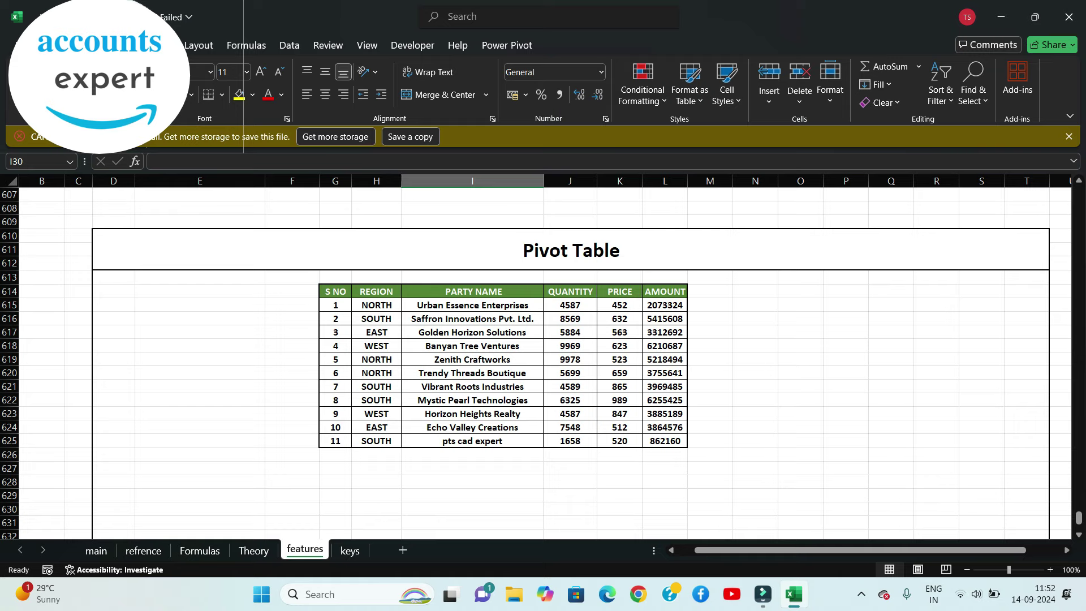
Step: Bring the features sheet's Data Validation party table into view and zoom to 126%
scroll(543, 362, up, 4)
scroll(543, 361, up, 6)
scroll(543, 362, up, 3)
scroll(543, 362, up, 5)
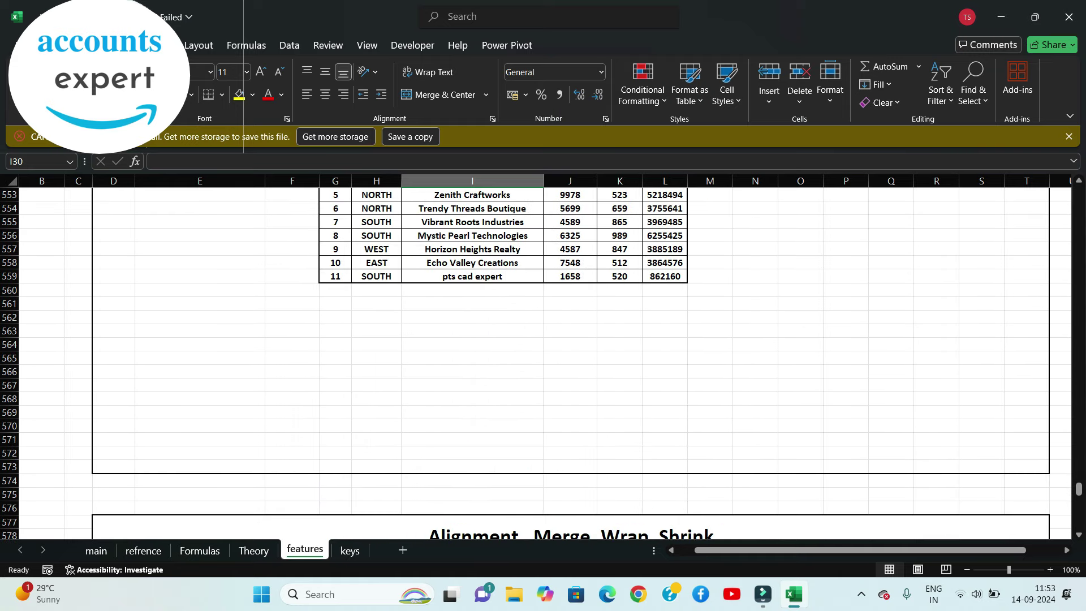
drag(1078, 489, 1078, 195)
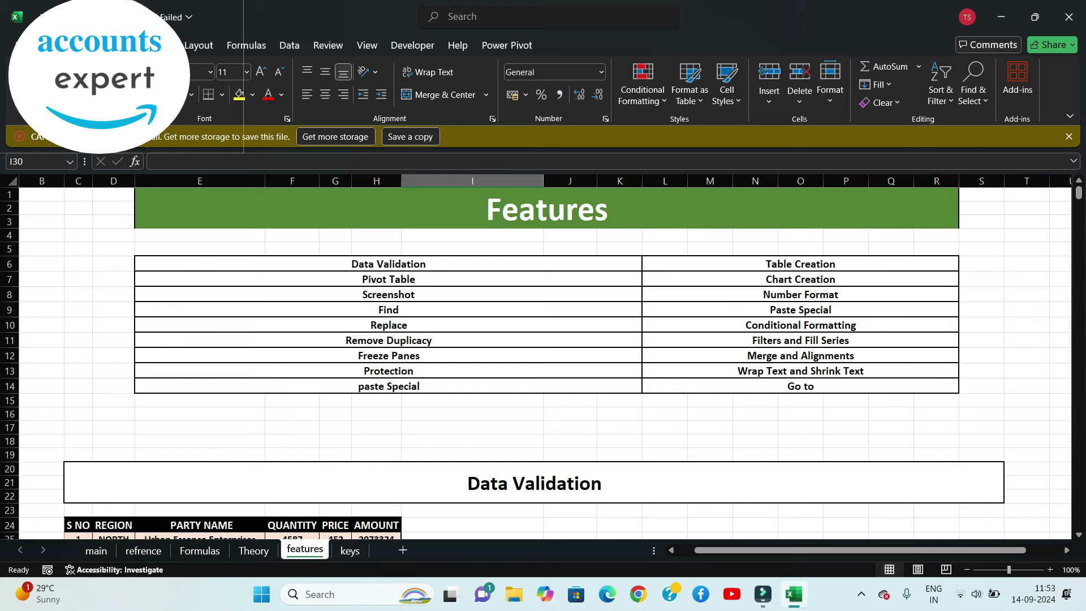
scroll(542, 362, down, 2)
scroll(543, 362, down, 2)
scroll(543, 362, down, 2)
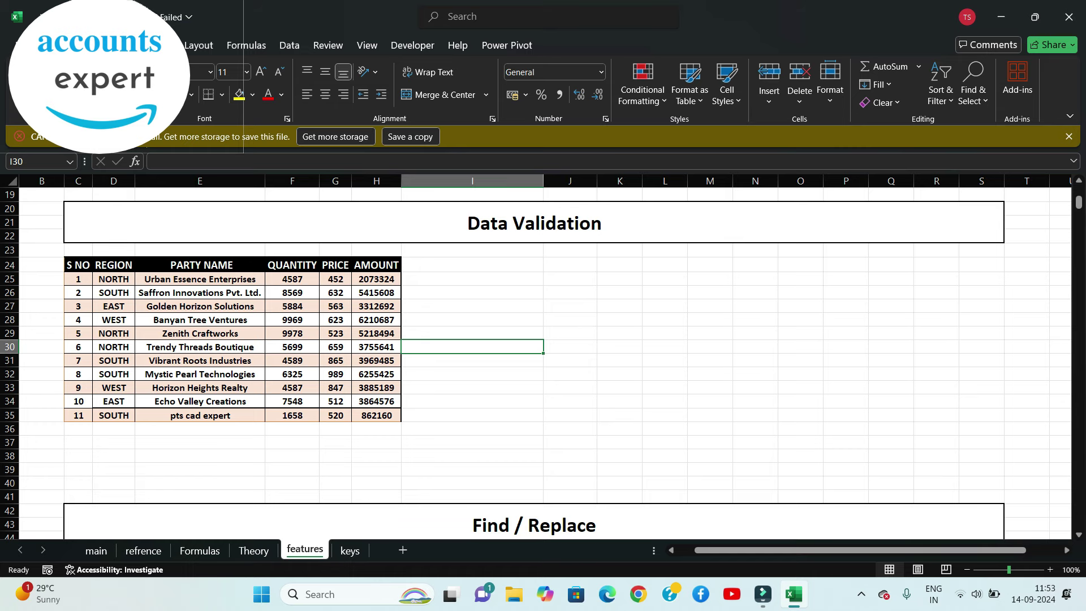
drag(1008, 570, 1011, 569)
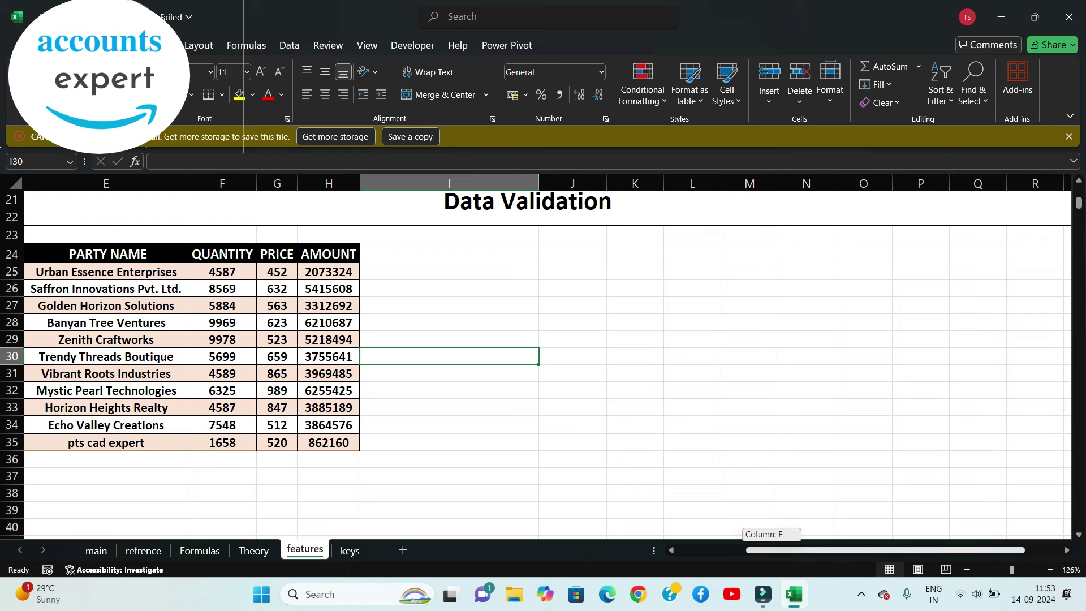
drag(769, 549, 699, 550)
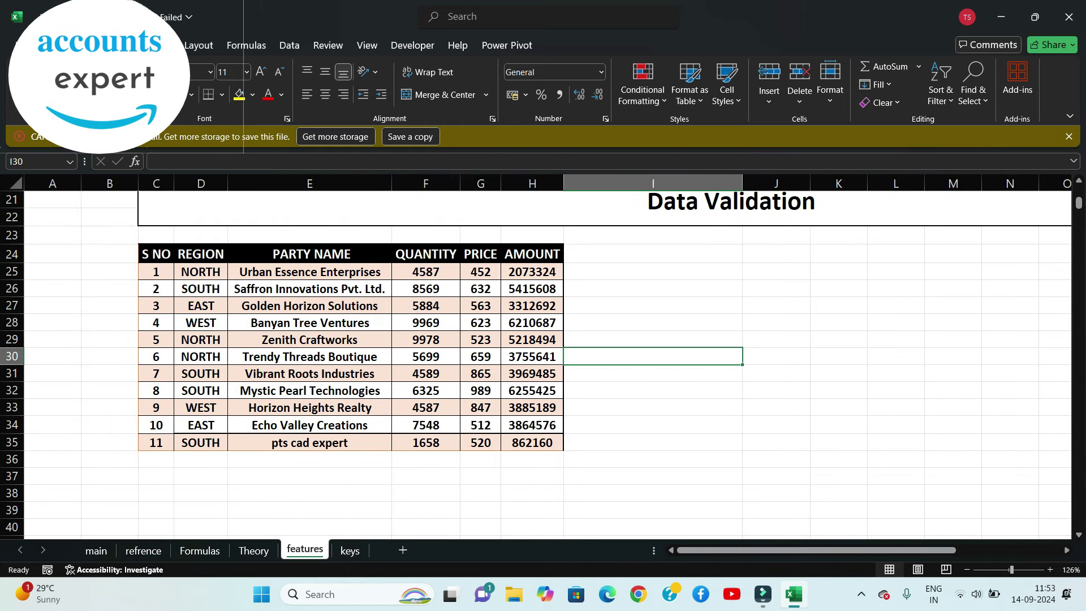
drag(814, 549, 832, 550)
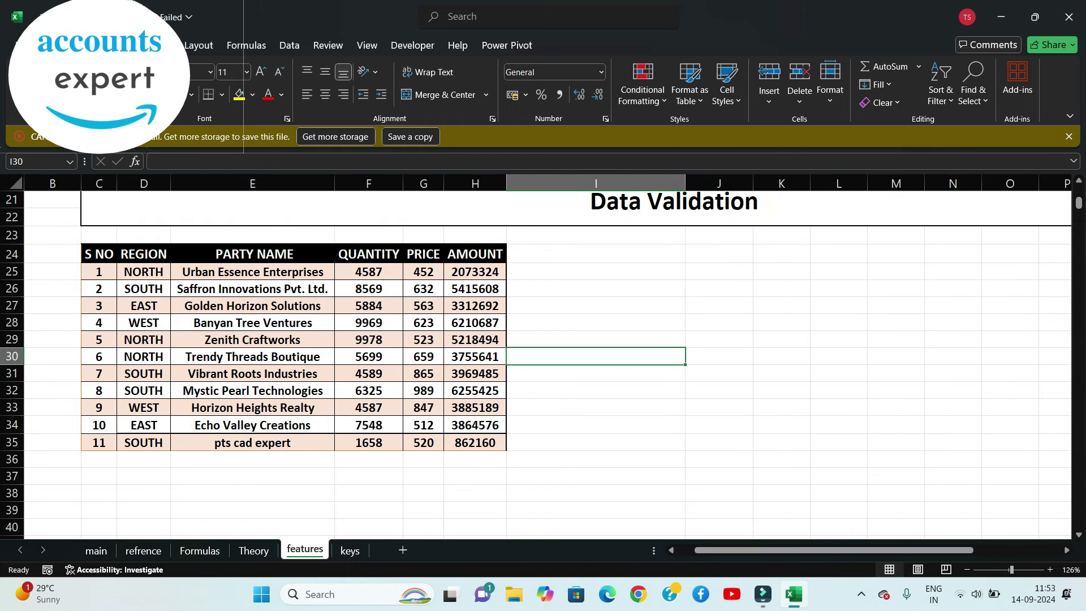
scroll(543, 361, up, 1)
Step: Select cell I25 beside the party table after checking the party names in column E
click(595, 340)
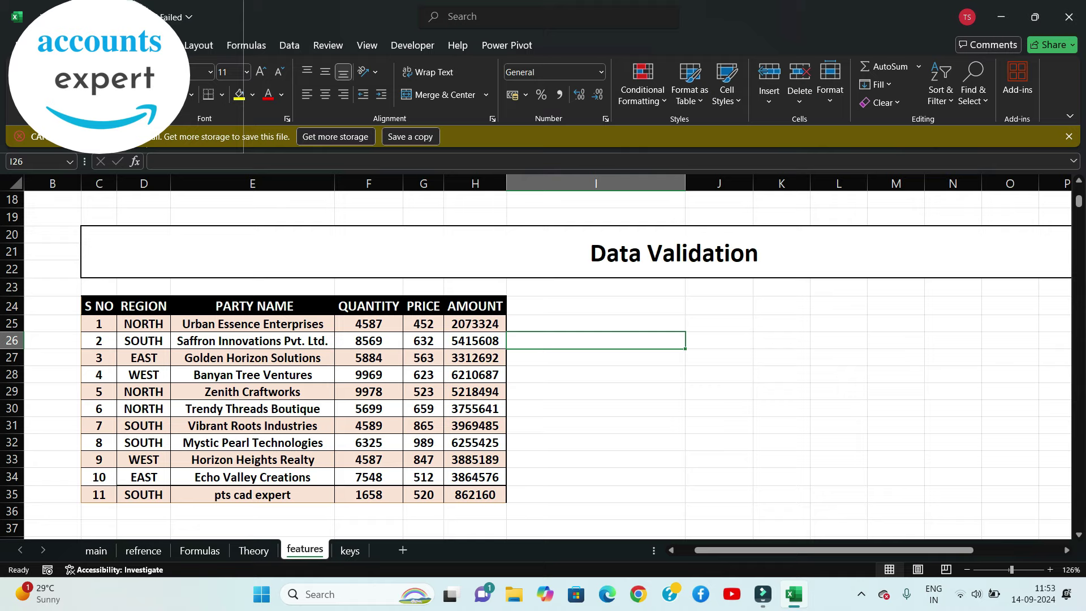
click(595, 306)
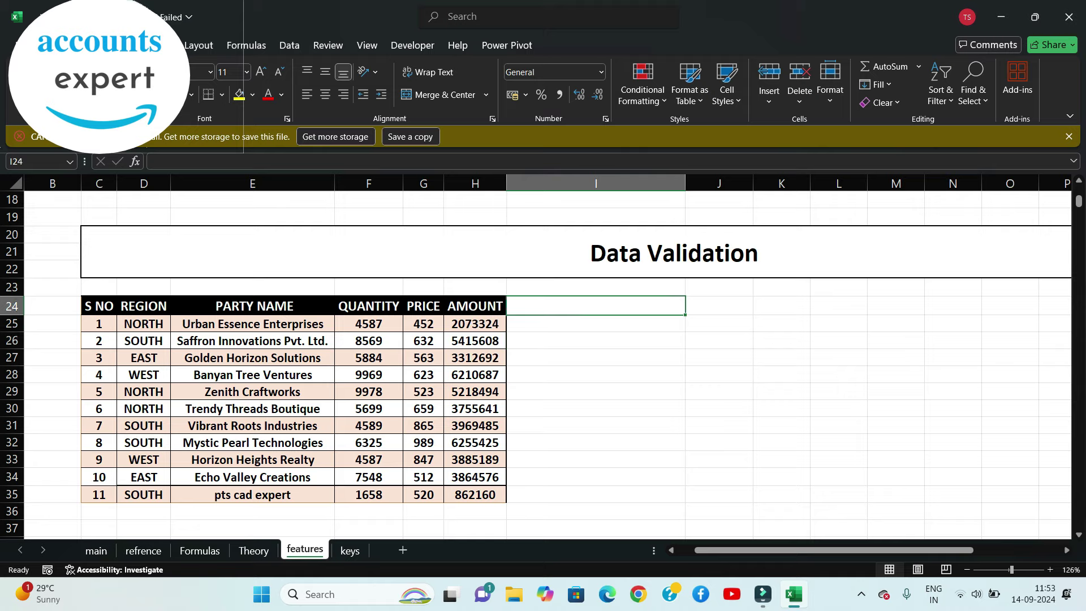
drag(252, 324, 252, 512)
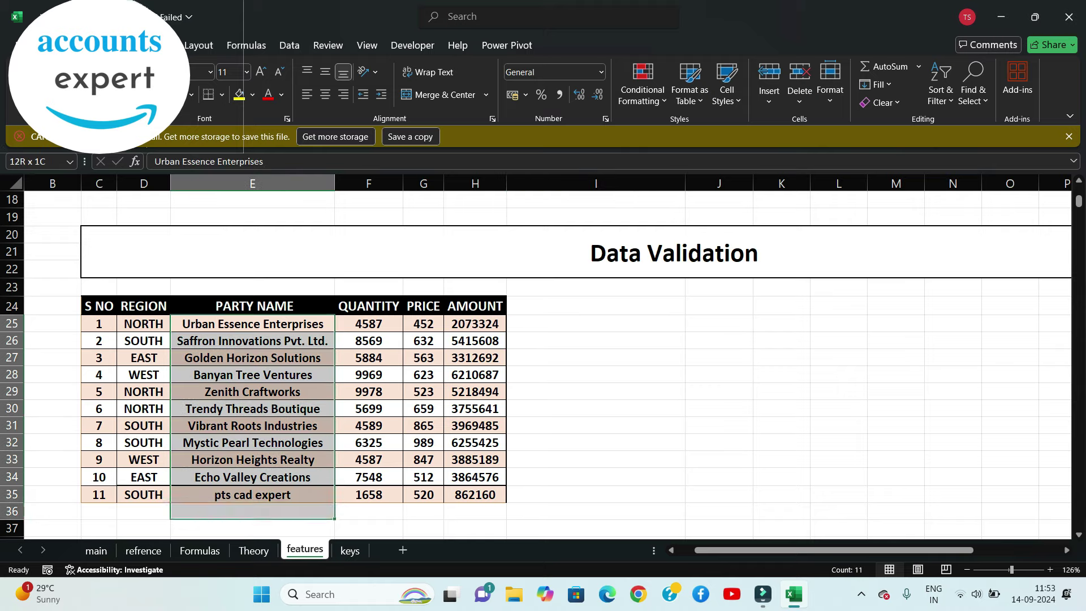
click(596, 340)
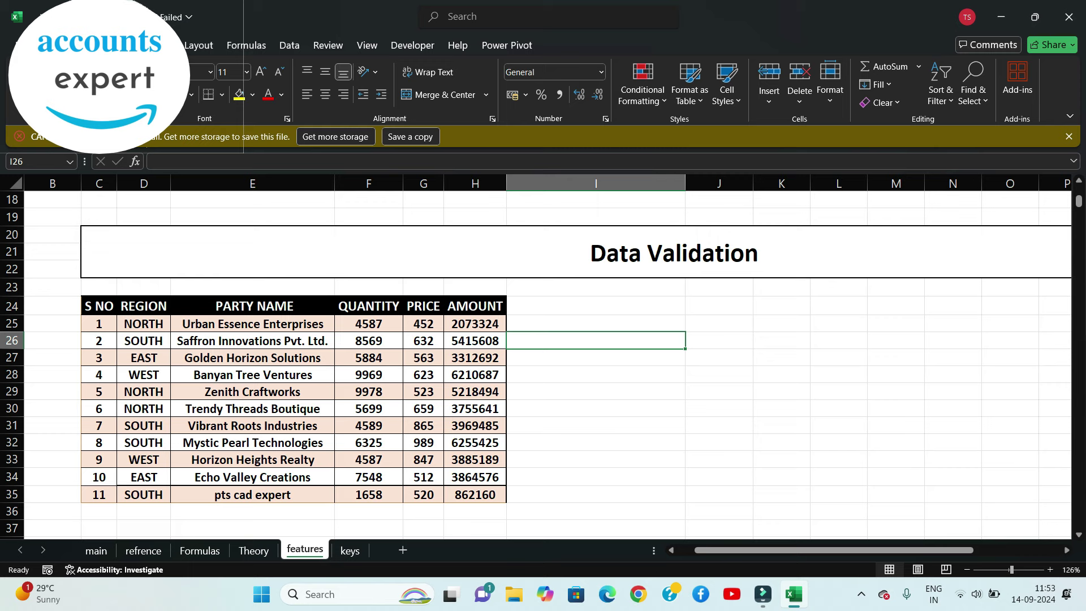
drag(252, 324, 252, 459)
click(595, 324)
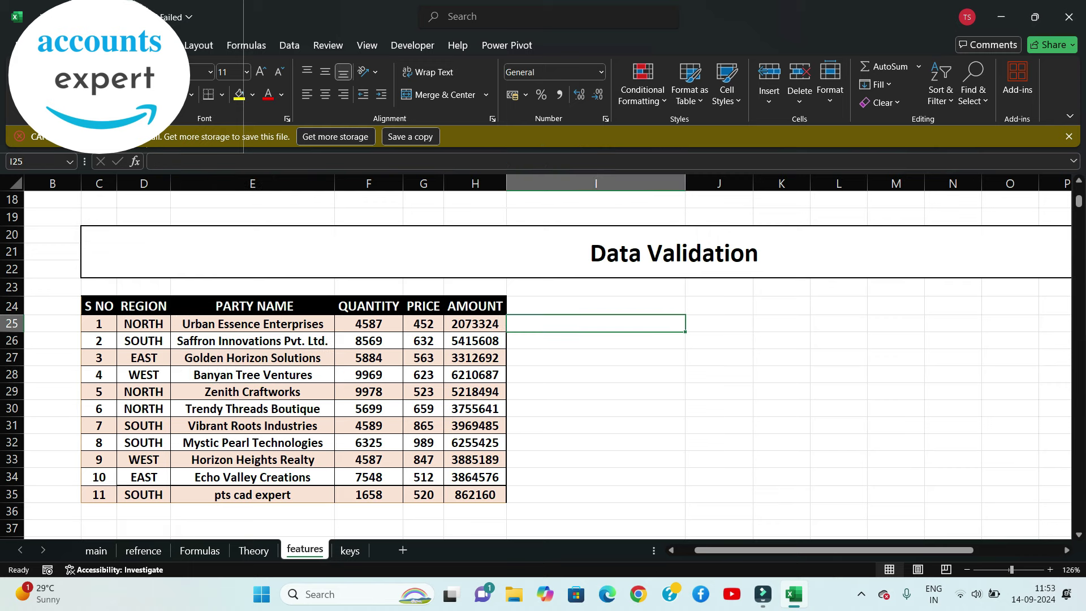
click(289, 45)
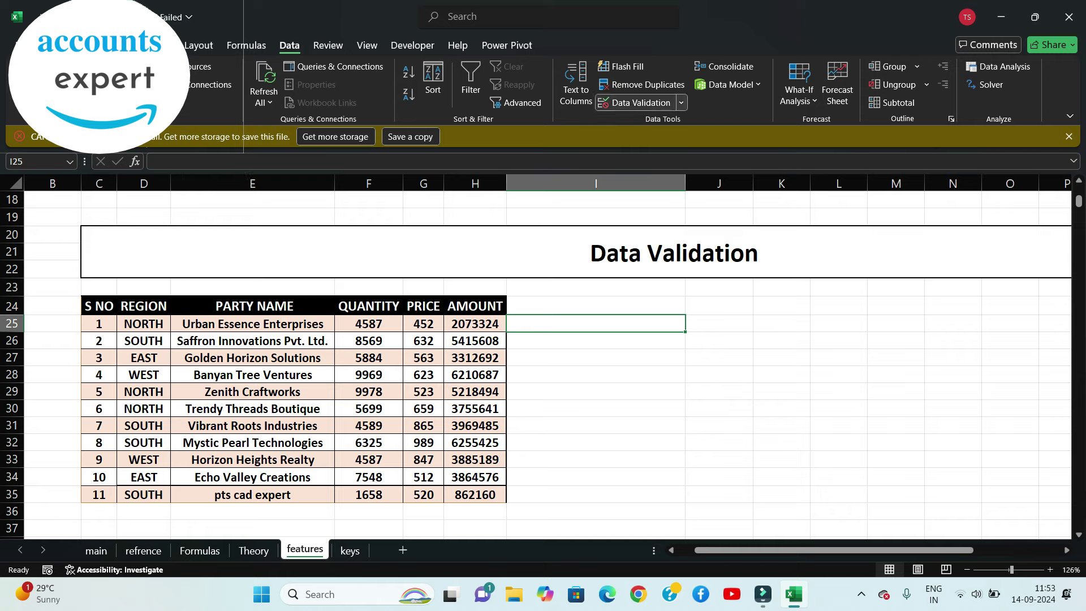
Step: Give I25 List data validation using the party names in $E$25:$E$35 as source
click(682, 102)
click(628, 121)
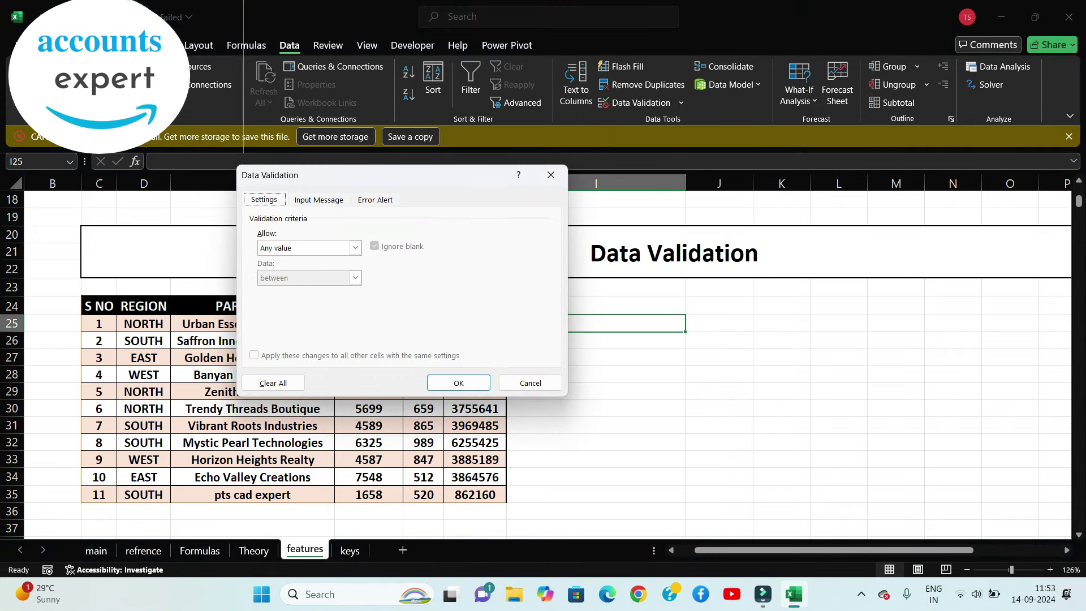
click(355, 248)
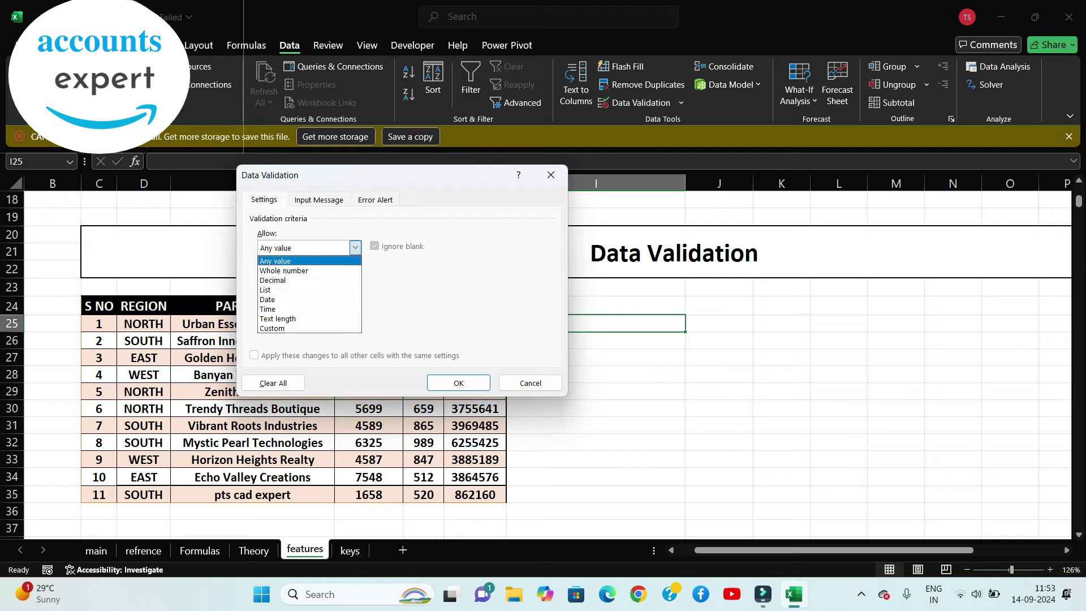
click(282, 289)
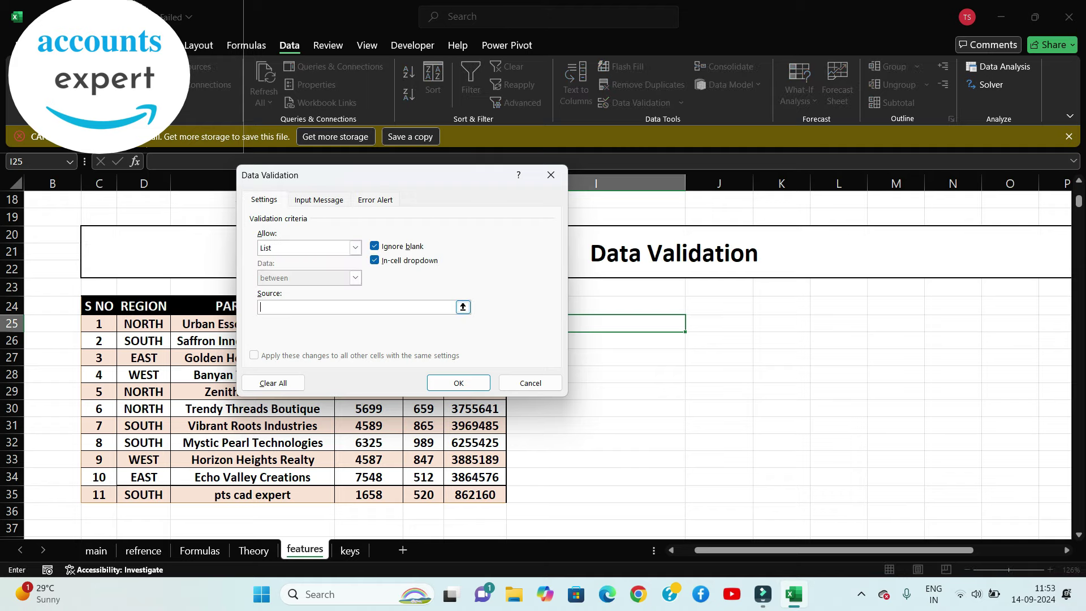
drag(434, 176, 605, 99)
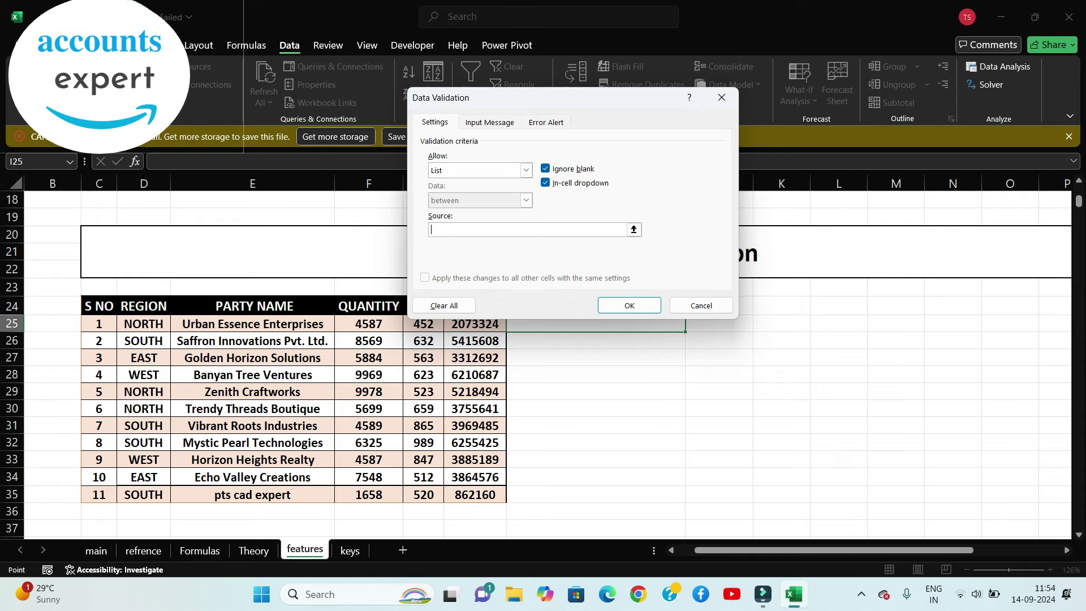
drag(253, 324, 253, 494)
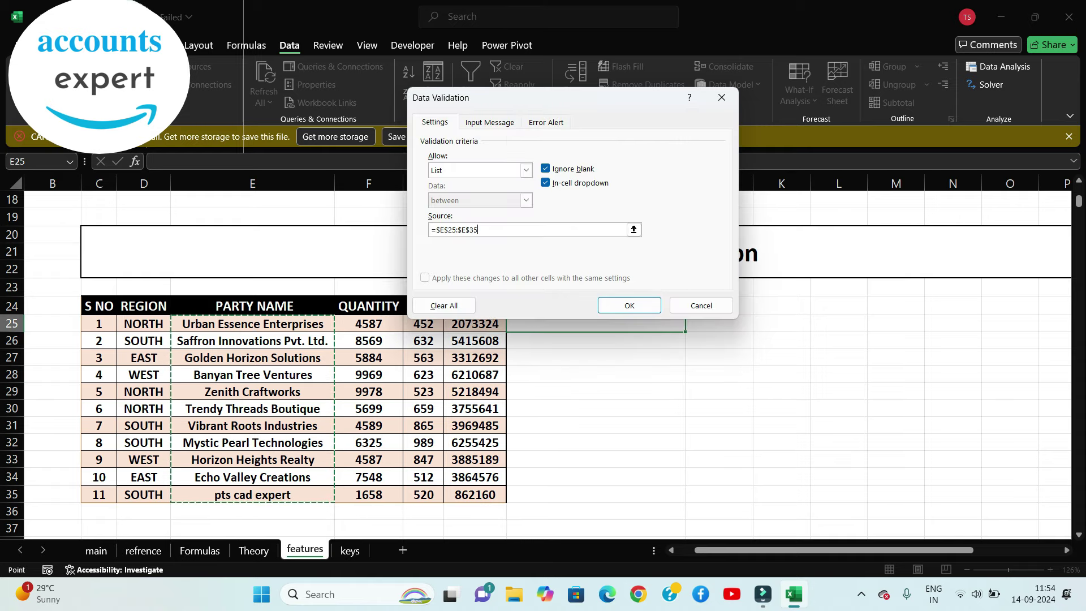
click(629, 305)
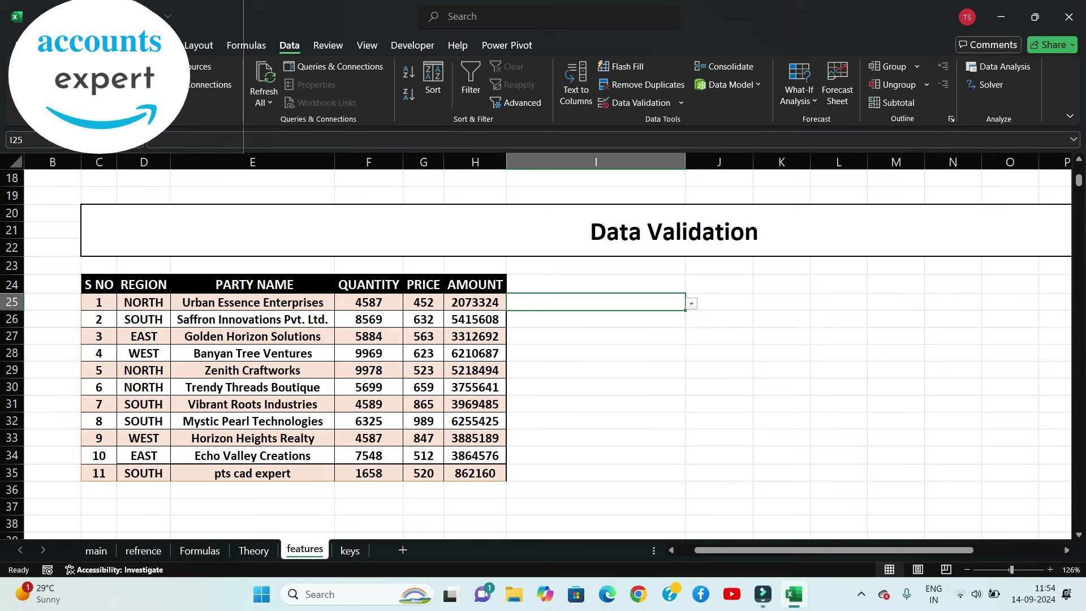
Step: Pick Banyan Tree Ventures, Horizon Heights Realty and Echo Valley Creations from the I25 dropdown
key(alt+Down)
key(Down)
key(Down)
key(Down)
key(Return)
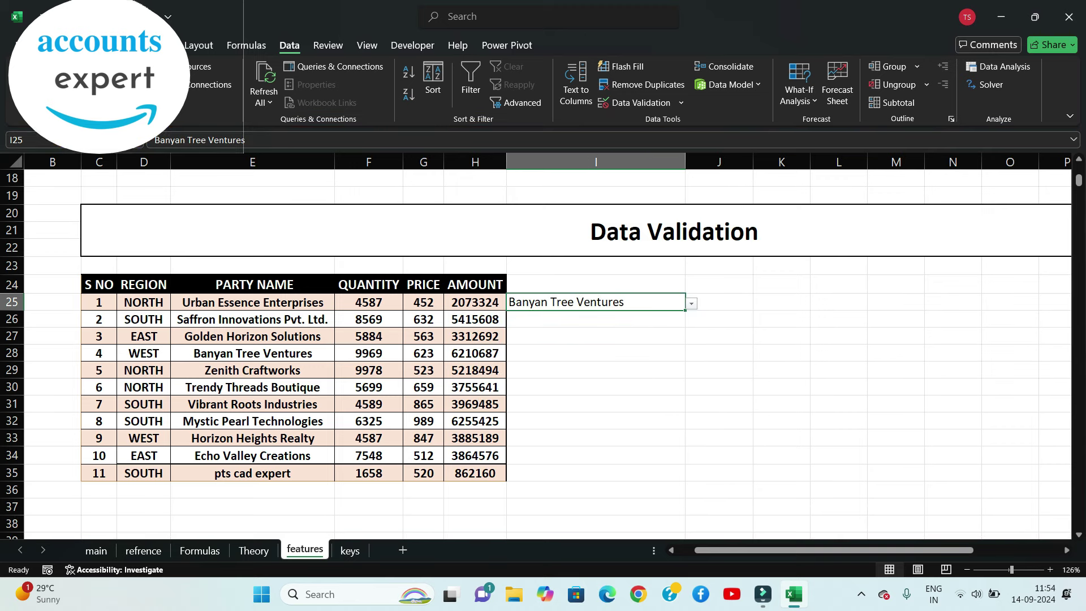
key(alt+Down)
key(Down)
key(Down)
key(Down)
key(Down)
key(Down)
key(Return)
key(alt+Down)
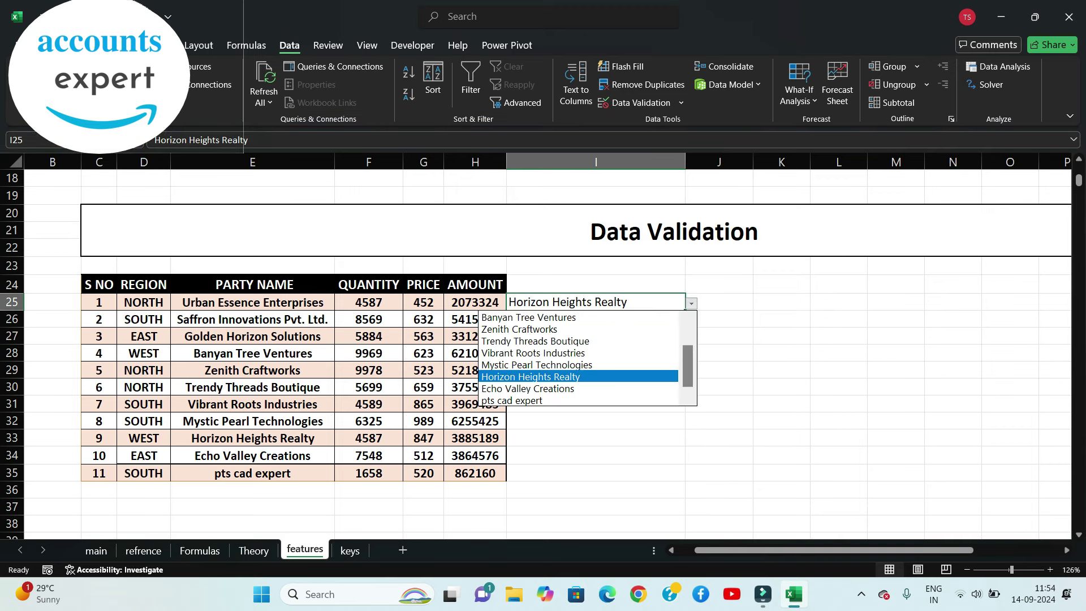
key(Down)
key(Return)
click(719, 323)
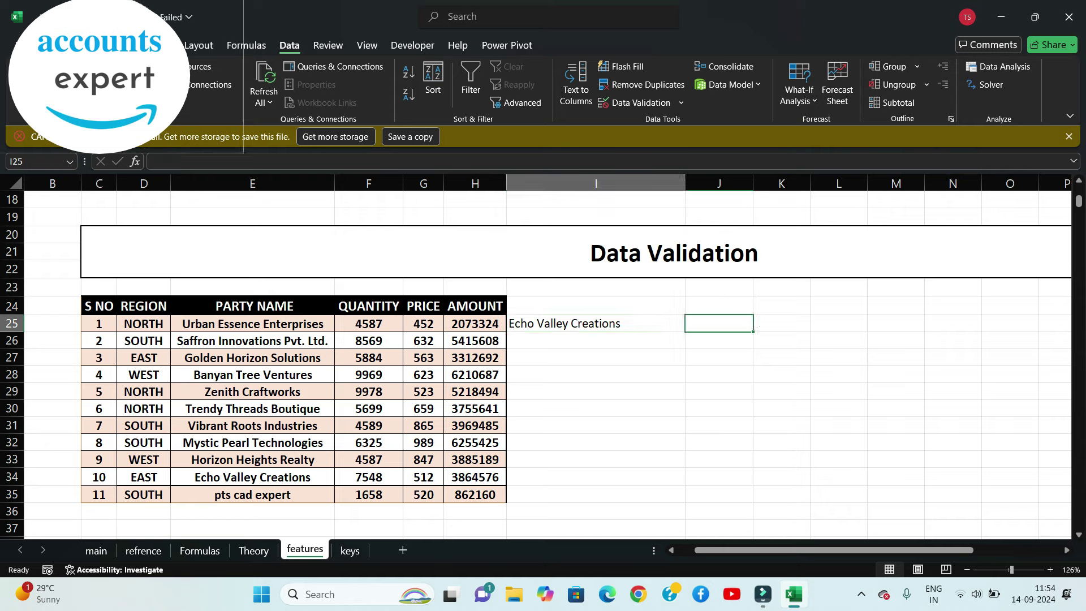
click(596, 323)
Step: Choose Horizon Heights Realty, then finally Mystic Pearl Technologies, in I25's dropdown
key(alt+Down)
key(Up)
key(Return)
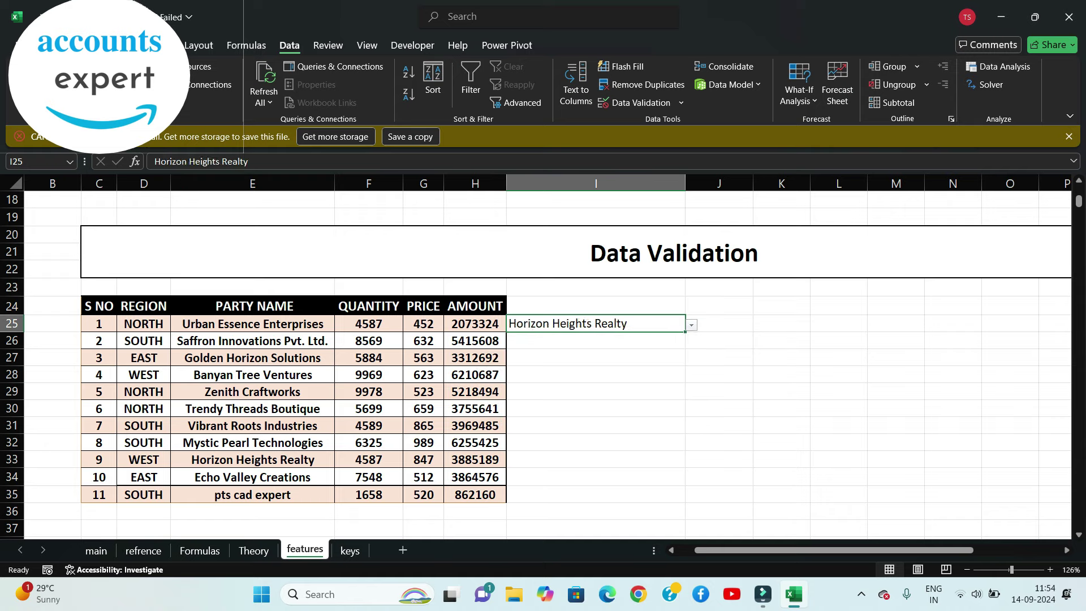
key(alt+Down)
key(Up)
key(Return)
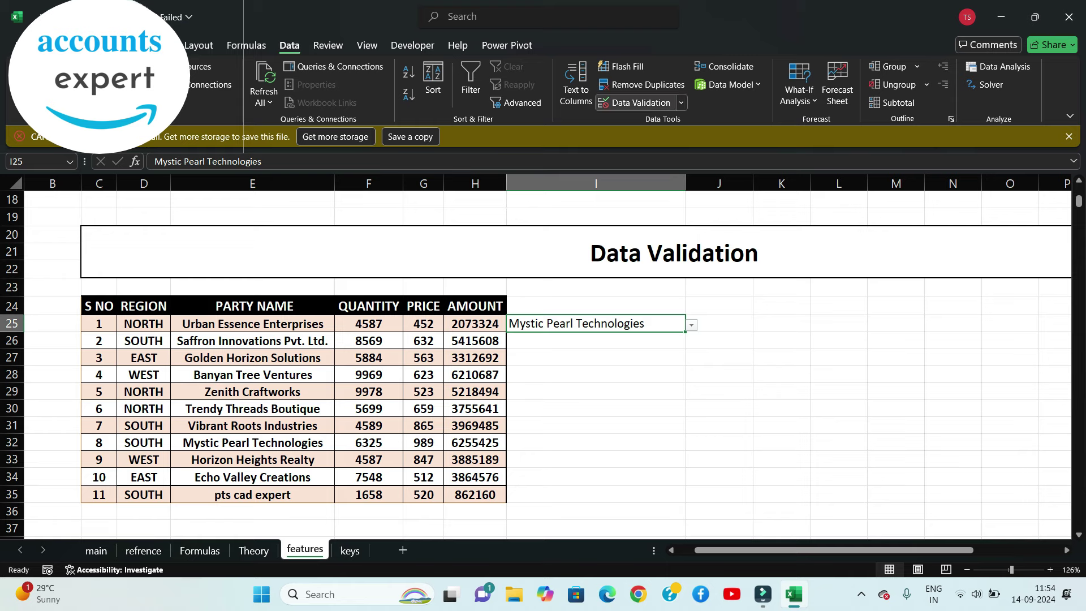
Step: Replace I25's list source $E$25:$E$35 with the typed values north,south,east,west
click(641, 103)
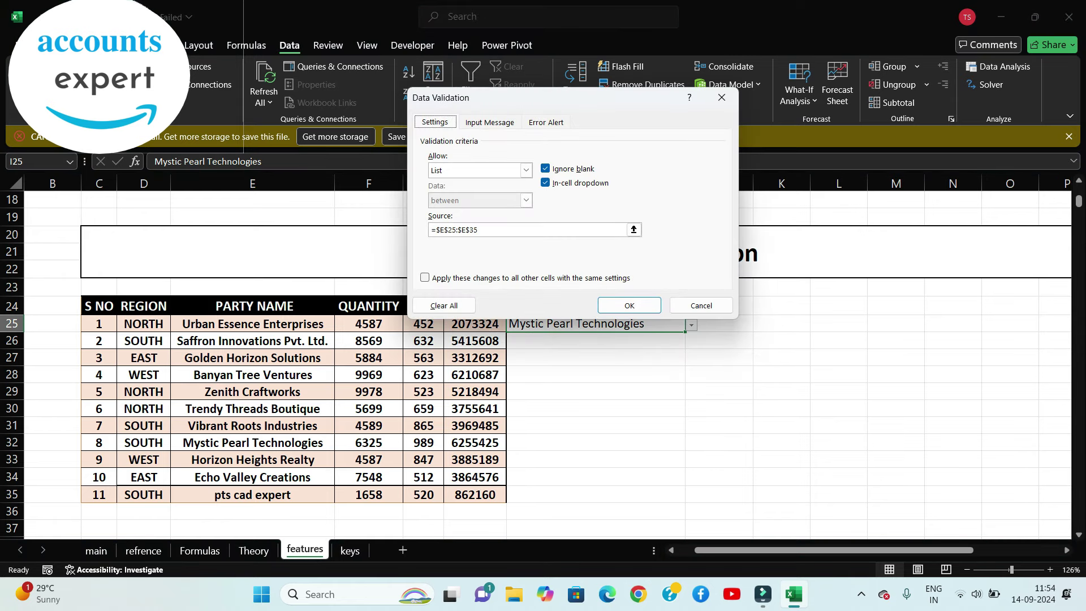
click(526, 169)
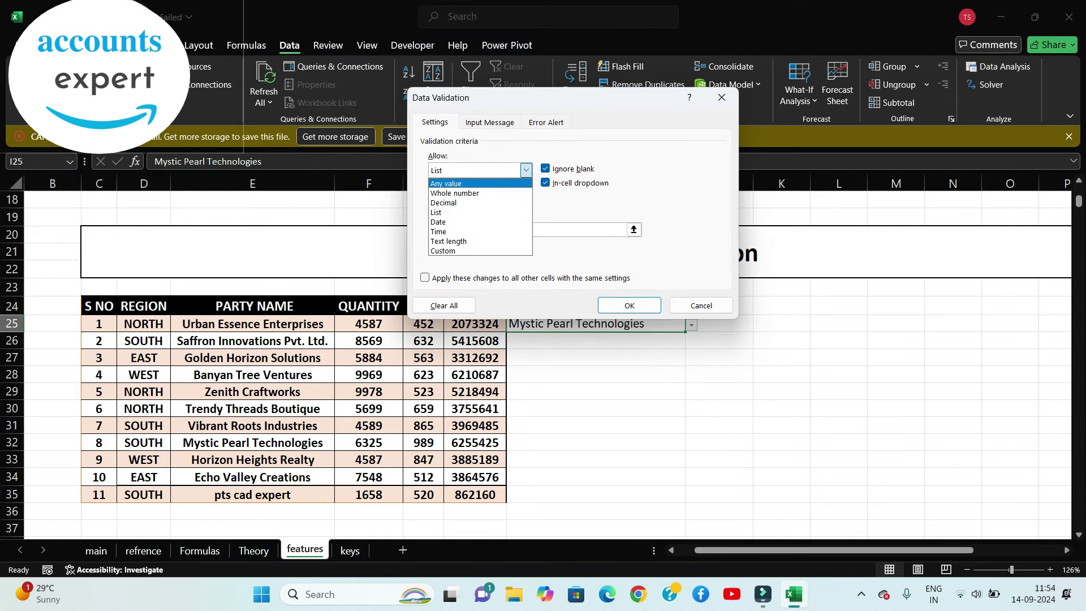
click(526, 170)
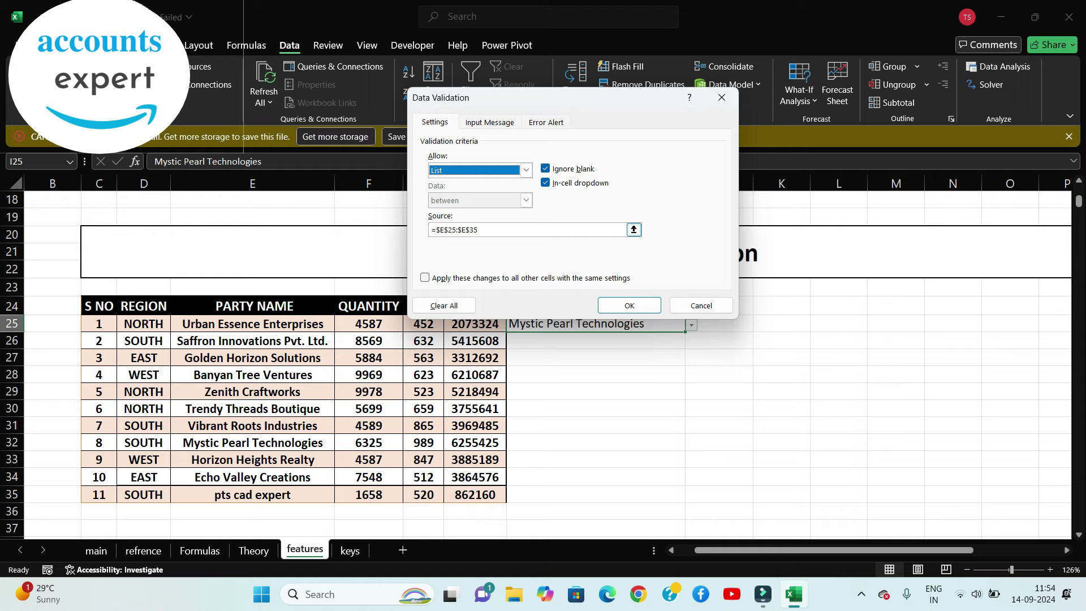
drag(480, 229, 430, 229)
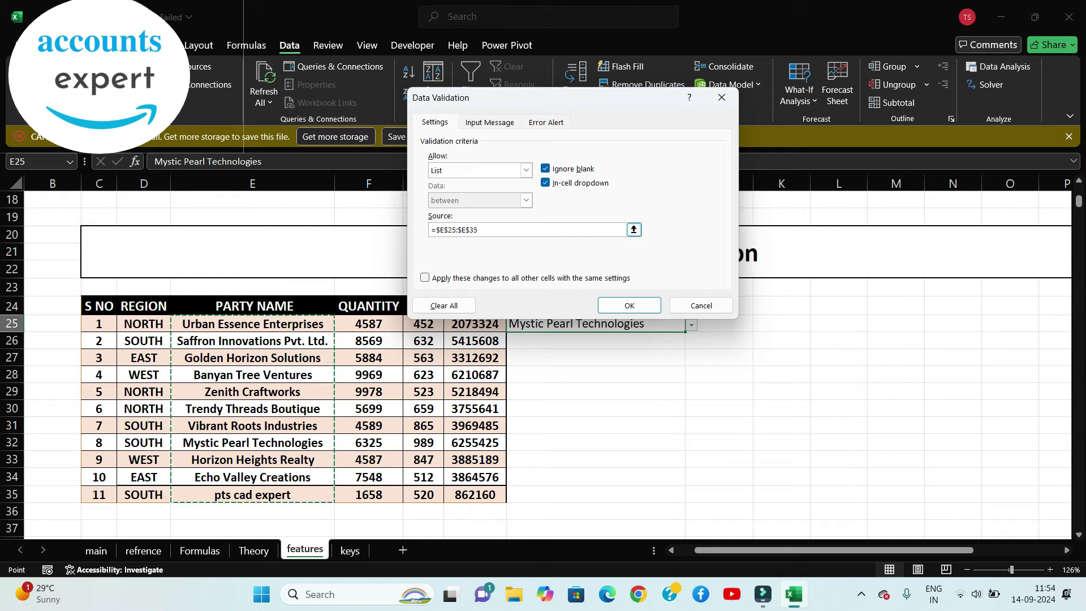
key(BackSpace)
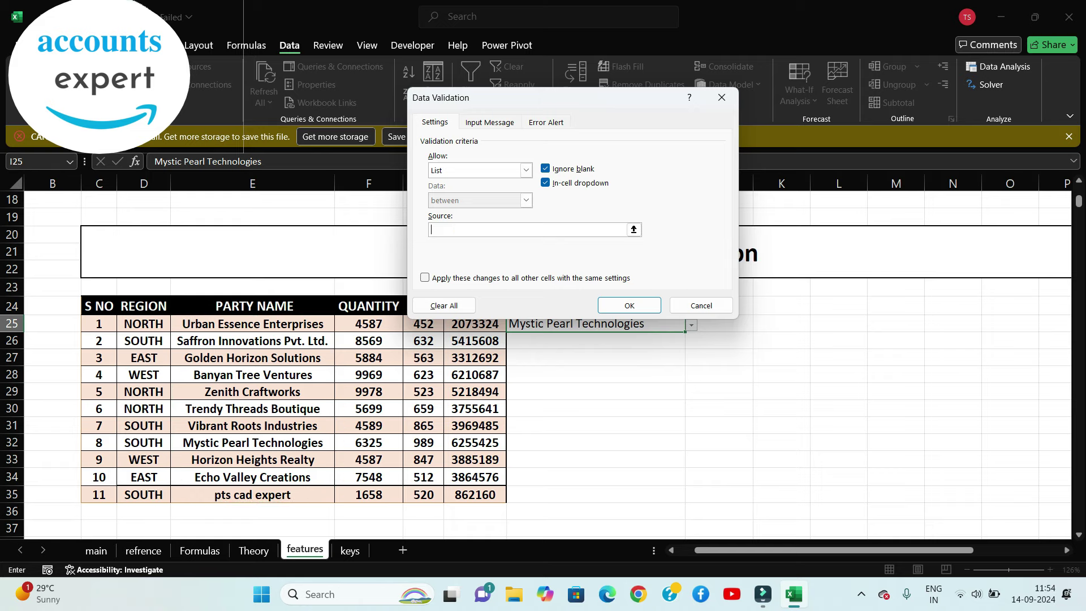
text(north,)
text(south,)
text(east,)
text(west)
Step: Apply the new region dropdown list settings and return to cell I25
click(629, 304)
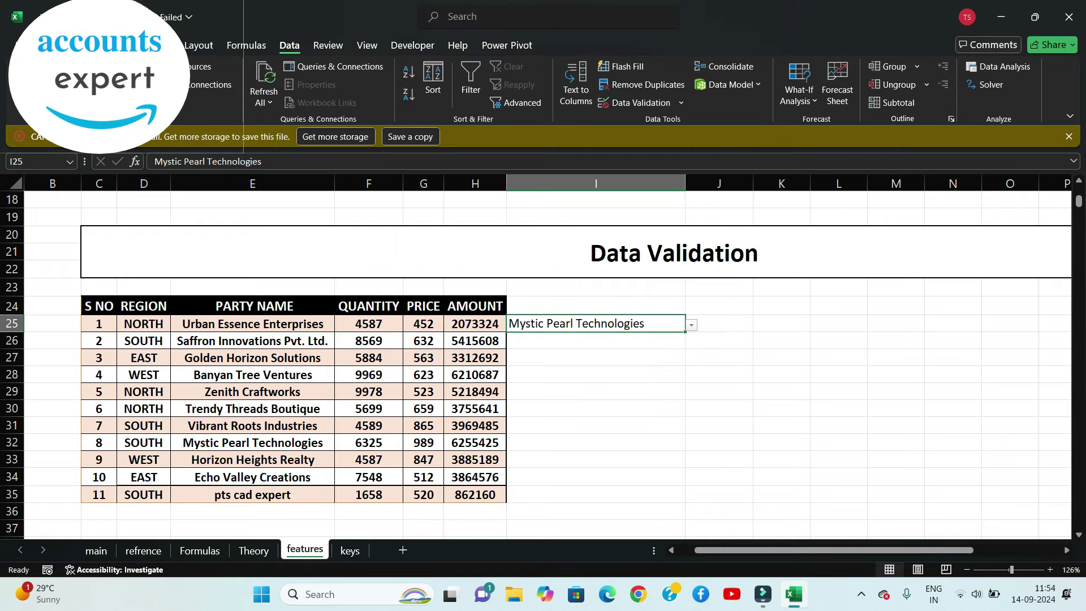
click(596, 408)
key(Up)
key(Up)
key(Up)
key(Right)
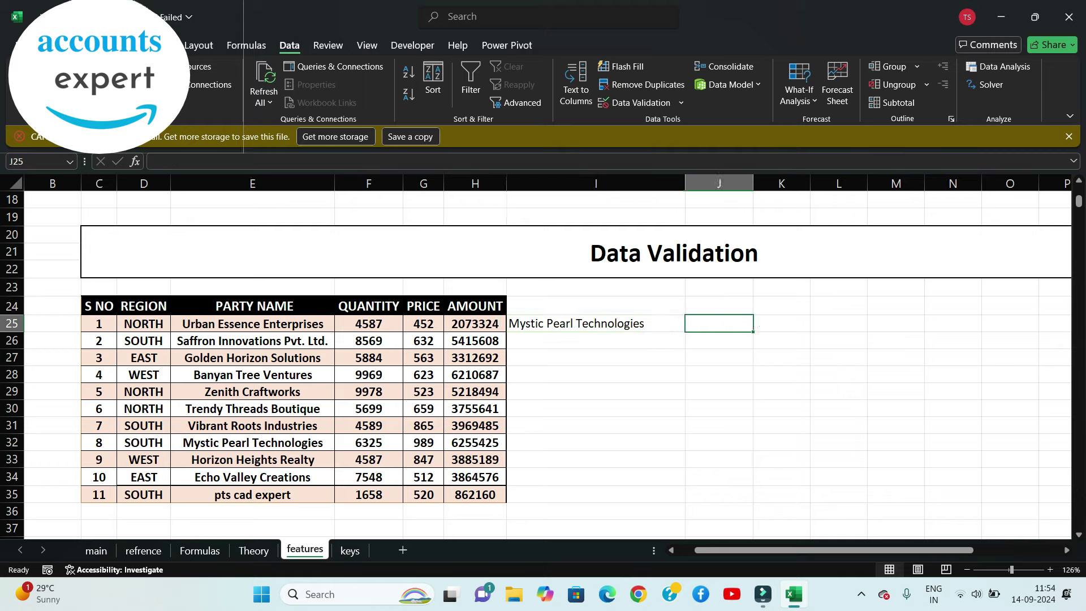
key(Left)
Step: Pick east, then west, then finally south from cell I25's region dropdown
key(alt+Down)
key(Down)
key(Down)
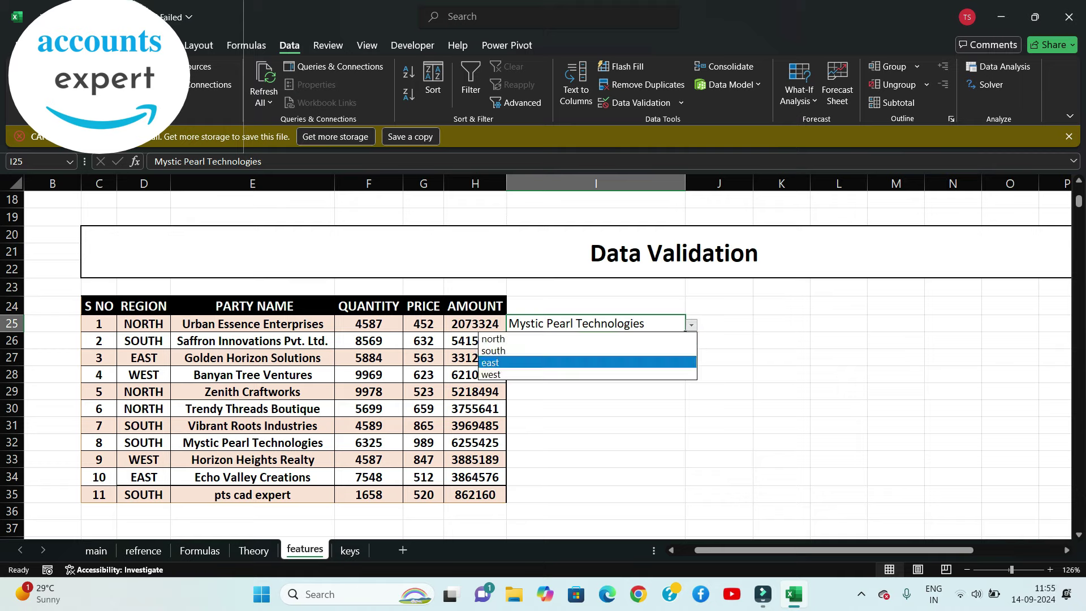
key(Return)
key(alt+Down)
key(Down)
key(Return)
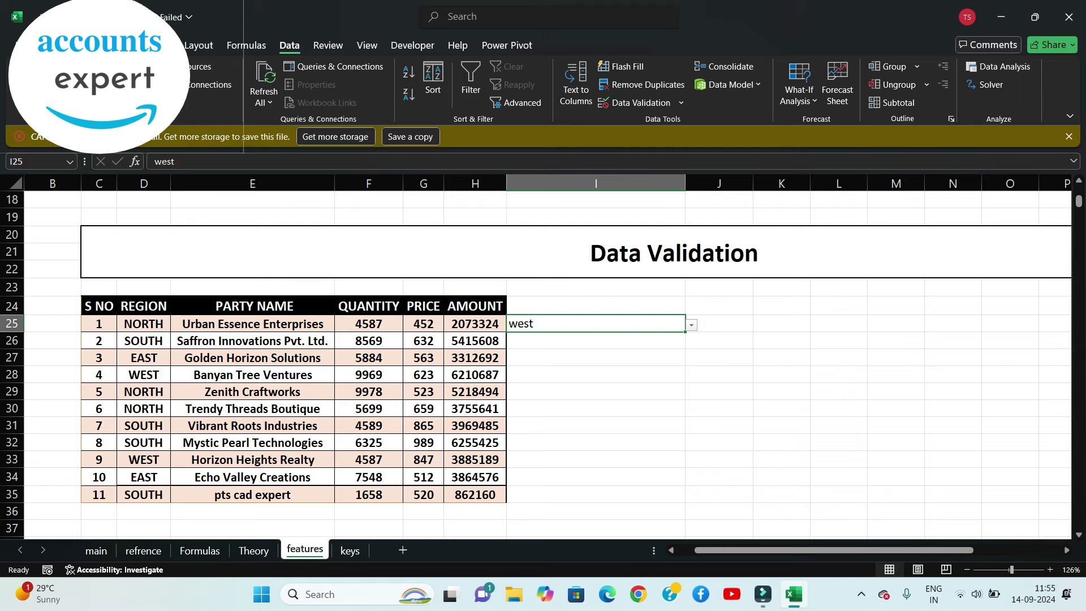
key(alt+Down)
key(Up)
key(Up)
key(Return)
Step: Select the party table C47:H58, bring up Find and Replace, then select cell E58
scroll(543, 362, down, 2)
scroll(543, 362, down, 2)
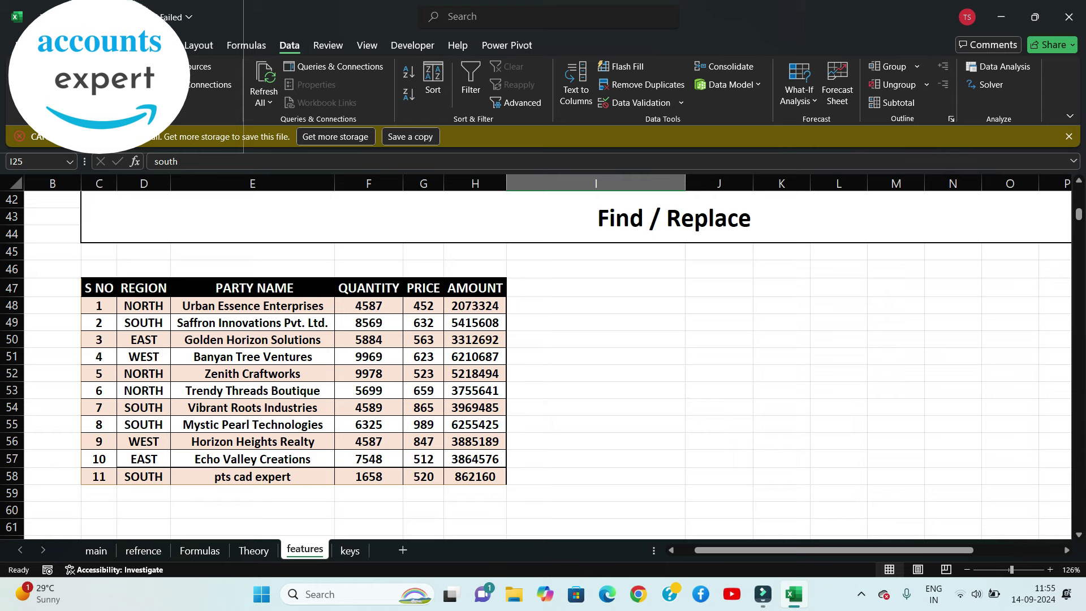
drag(99, 287, 475, 477)
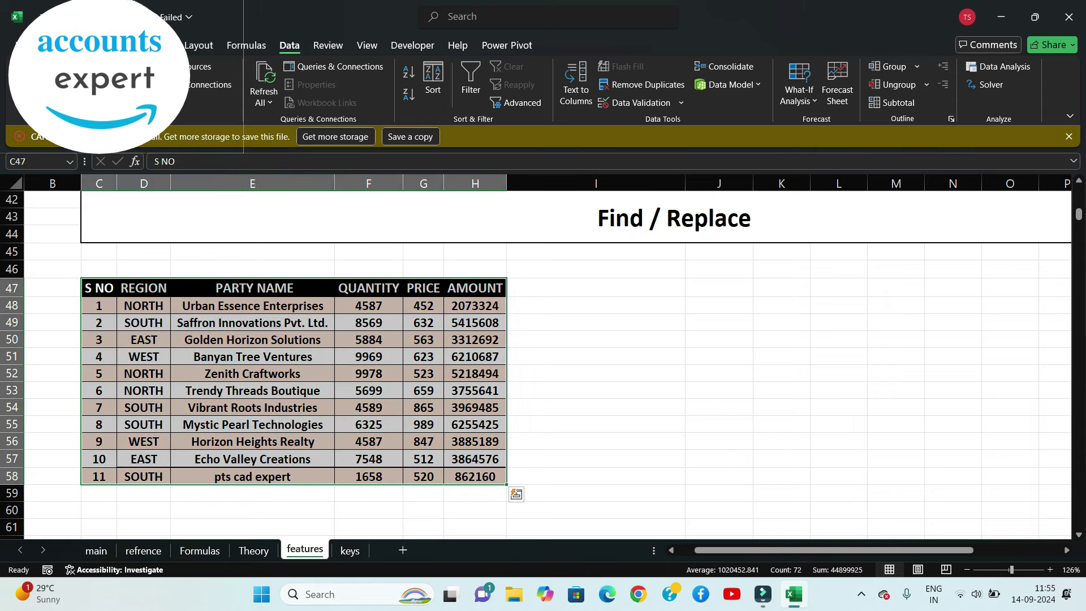
key(ctrl+h)
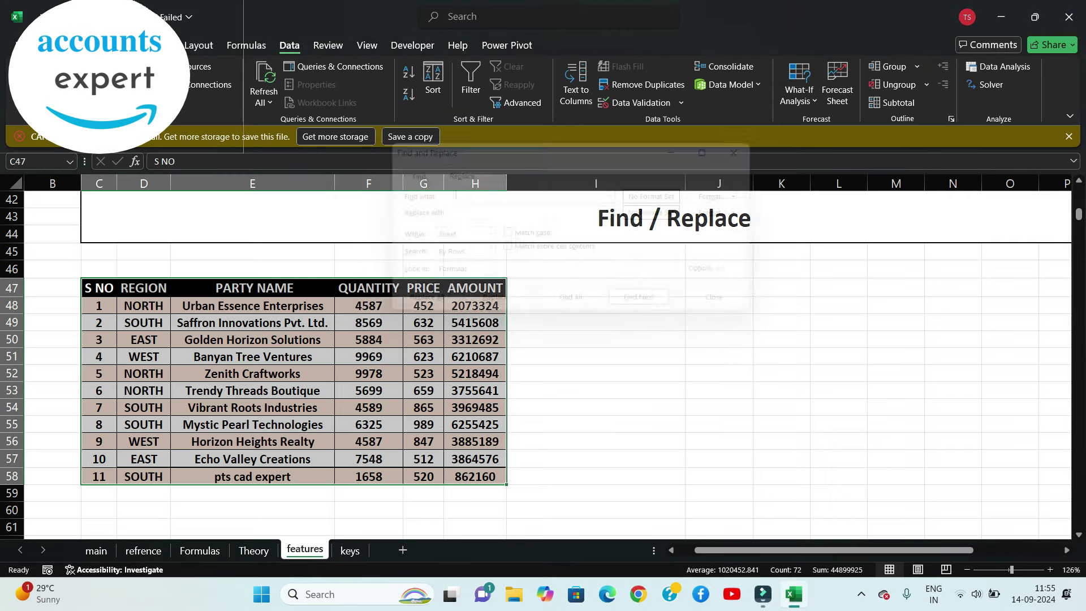
click(719, 390)
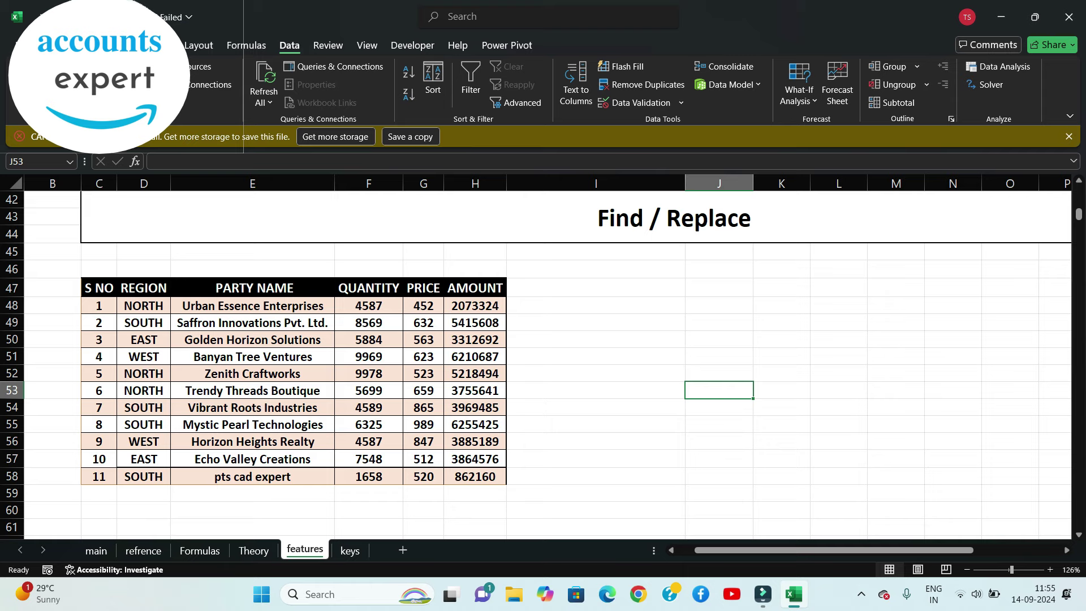
key(ctrl+h)
click(253, 476)
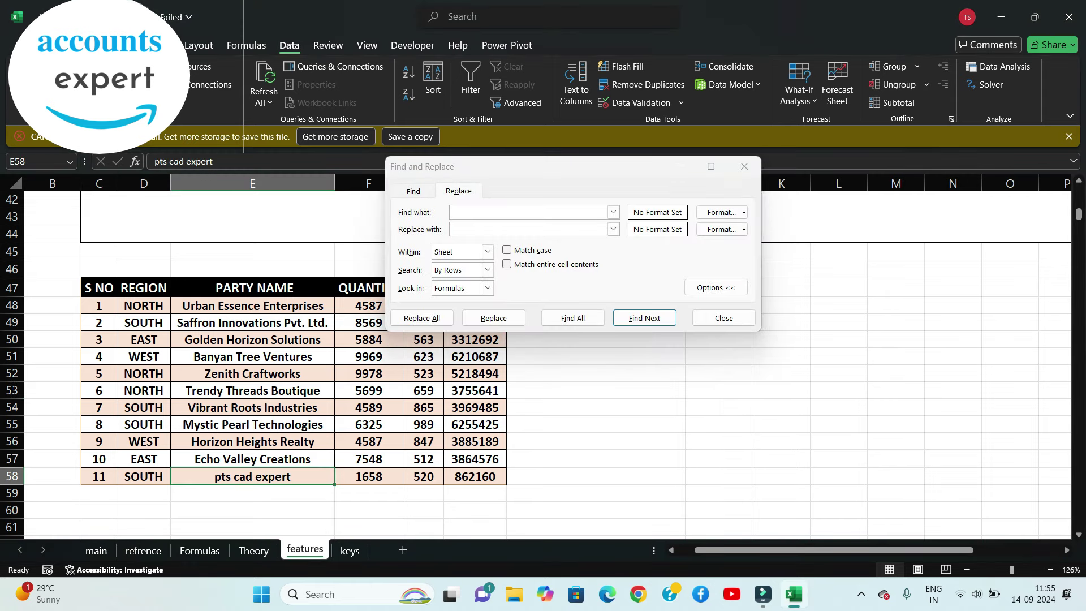
Step: Replace all 'pts cad expert' with 'PTS CAD EXPERT' across the sheet, confirming the 20 replacements
key(ctrl+c)
click(613, 212)
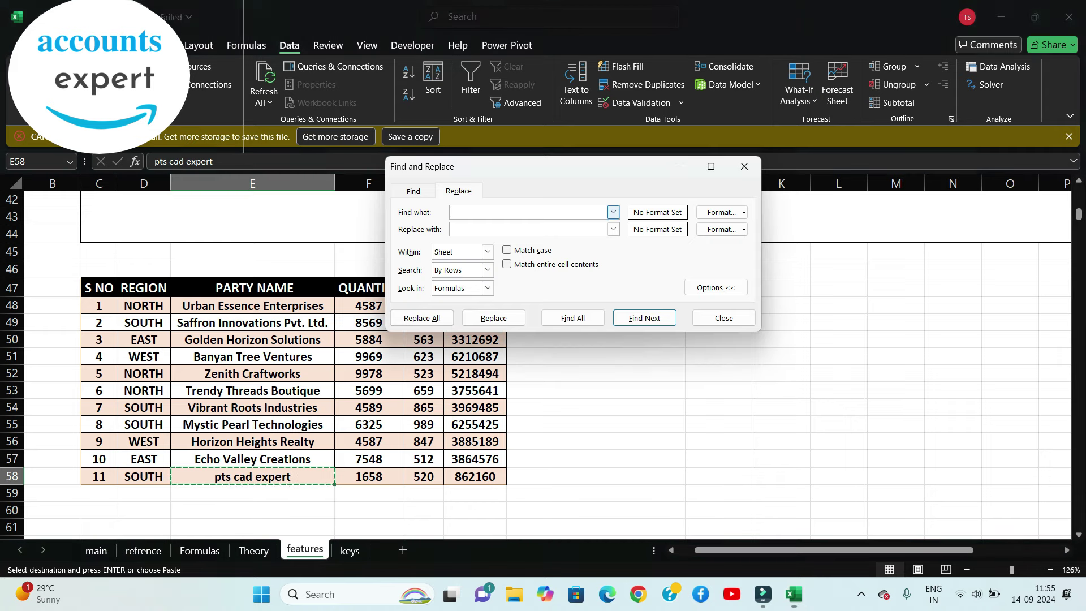
key(ctrl+v)
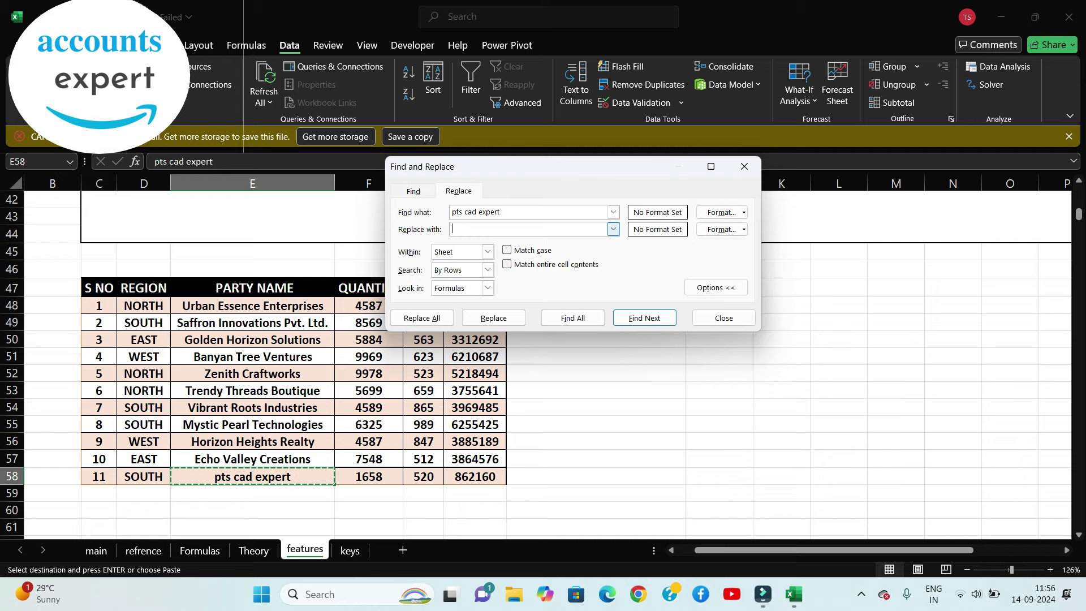
text(PTS )
text(CAD EX)
text(PERT)
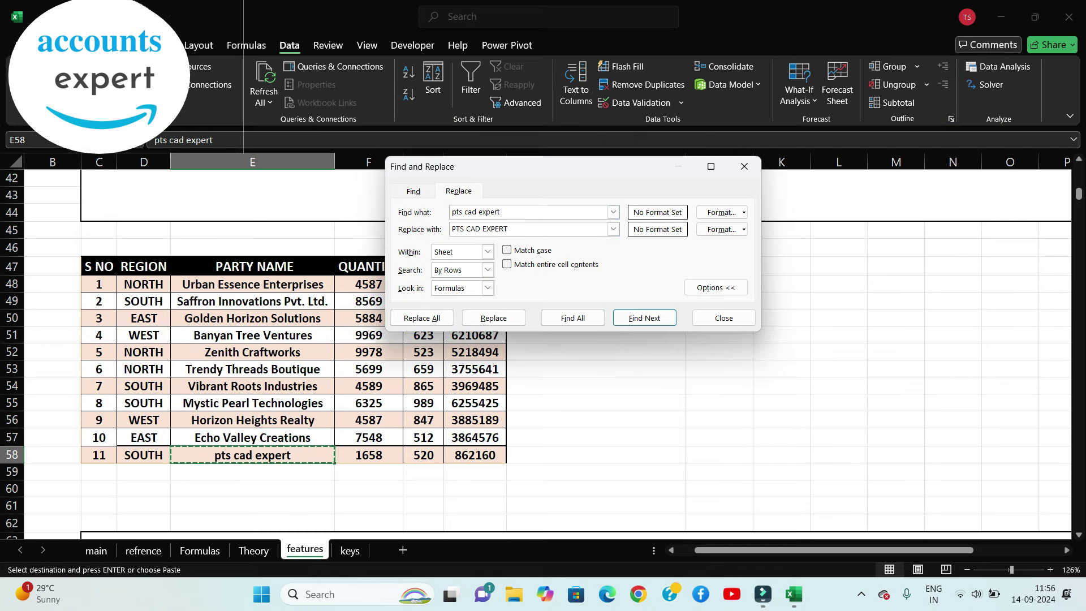
click(422, 318)
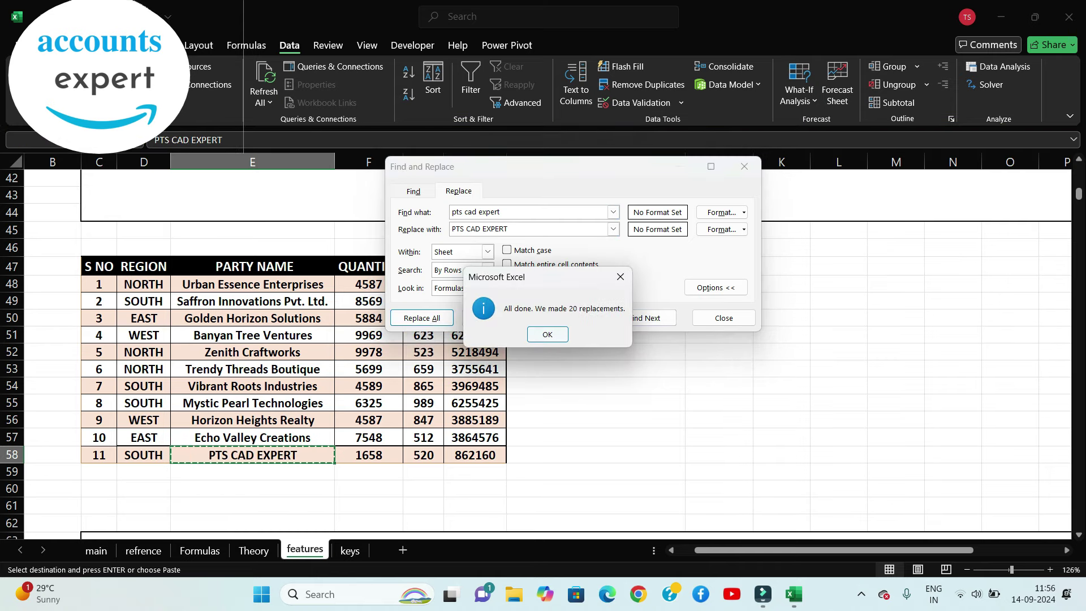
click(546, 333)
click(744, 166)
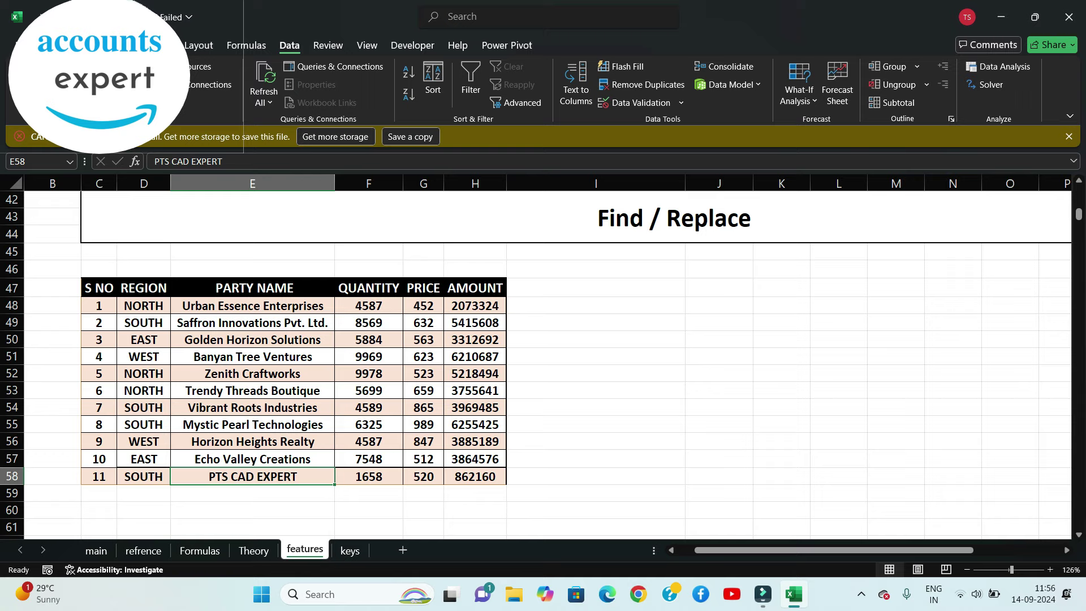
Step: Enter the note 'CTRL H' in cell I47 beside the Find / Replace table header
click(252, 493)
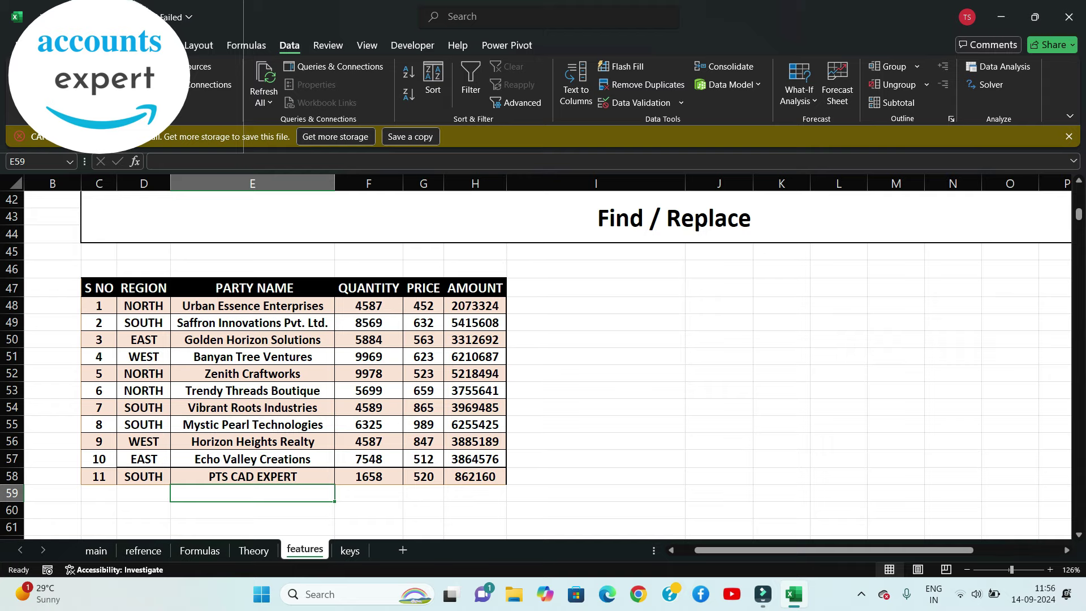
click(596, 287)
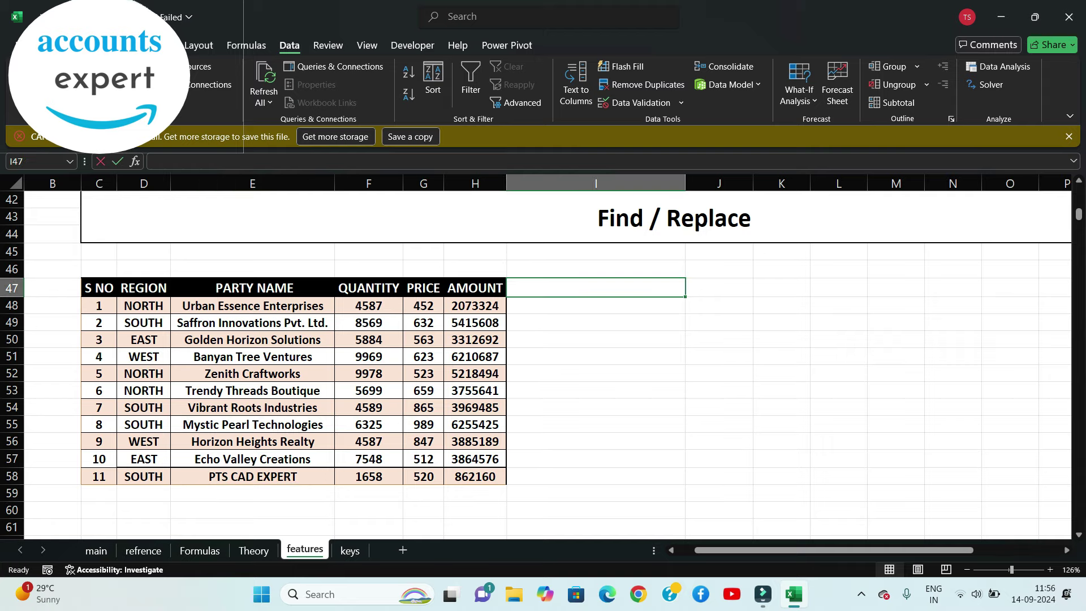
text(CTRL H)
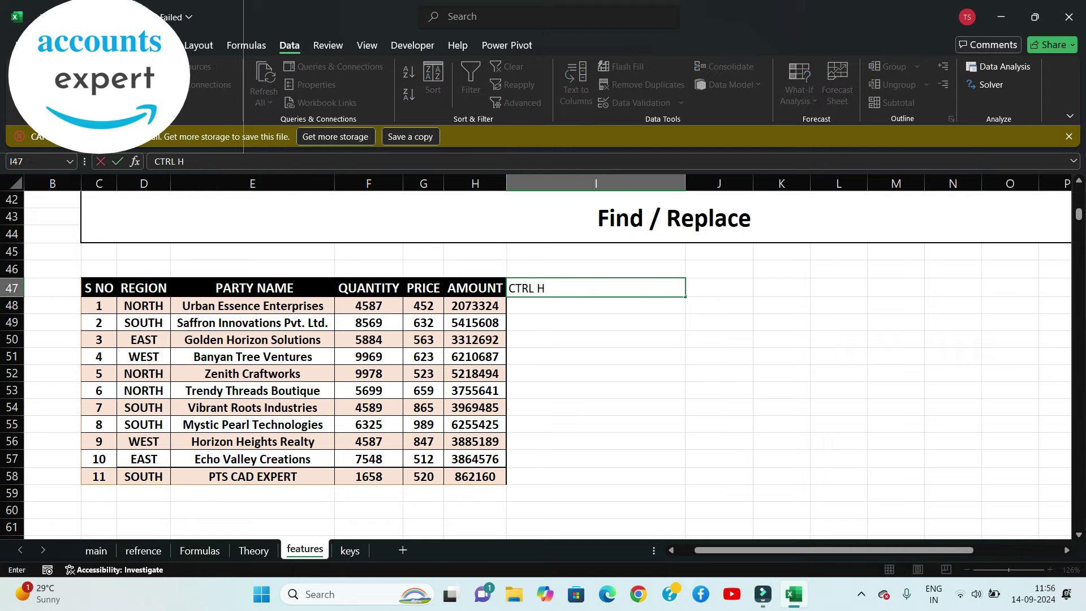
key(Return)
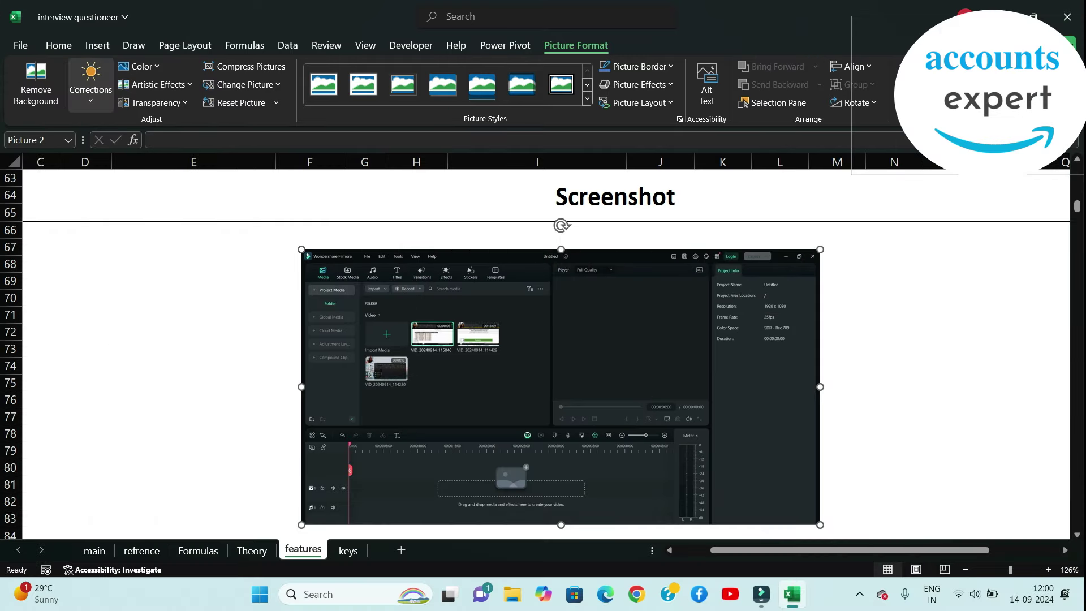
Step: Look at the Insert picture options, cancel, and scroll down to the party names list
click(97, 45)
click(172, 85)
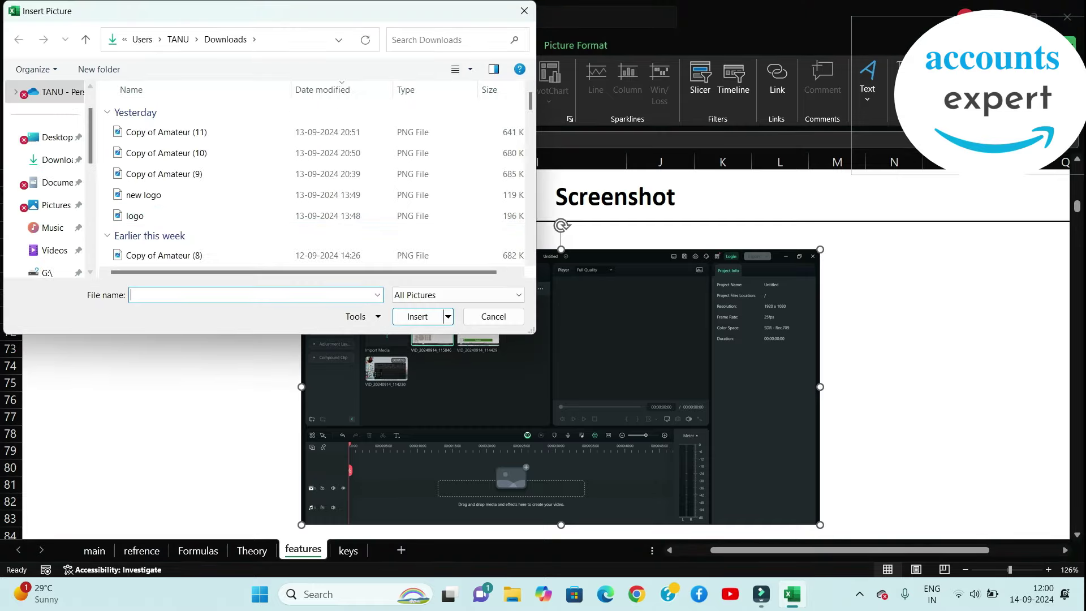
key(Escape)
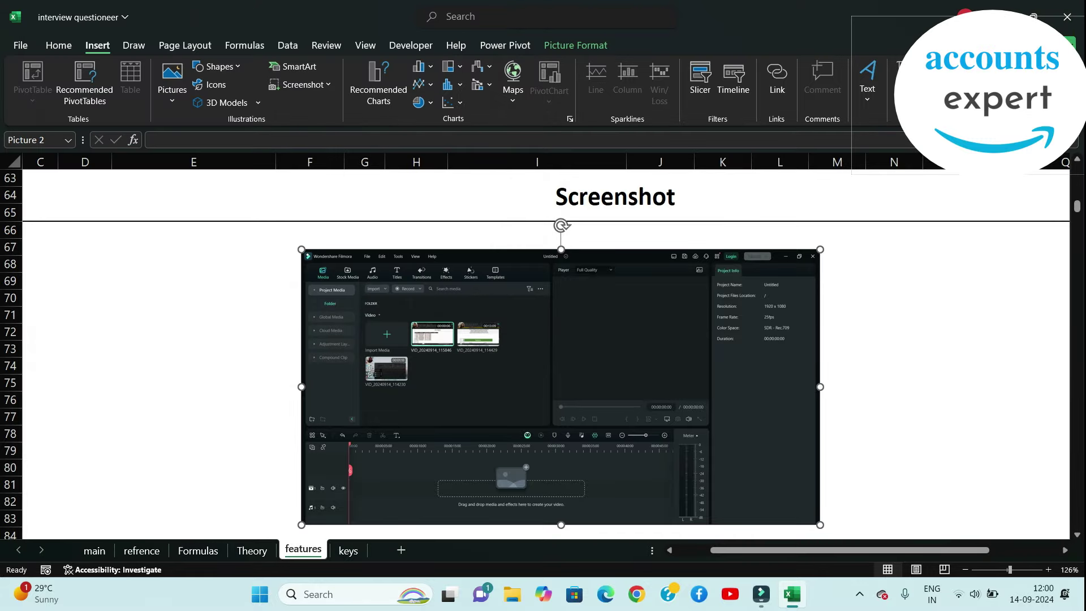
scroll(535, 353, down, 3)
scroll(535, 354, down, 3)
scroll(535, 353, down, 2)
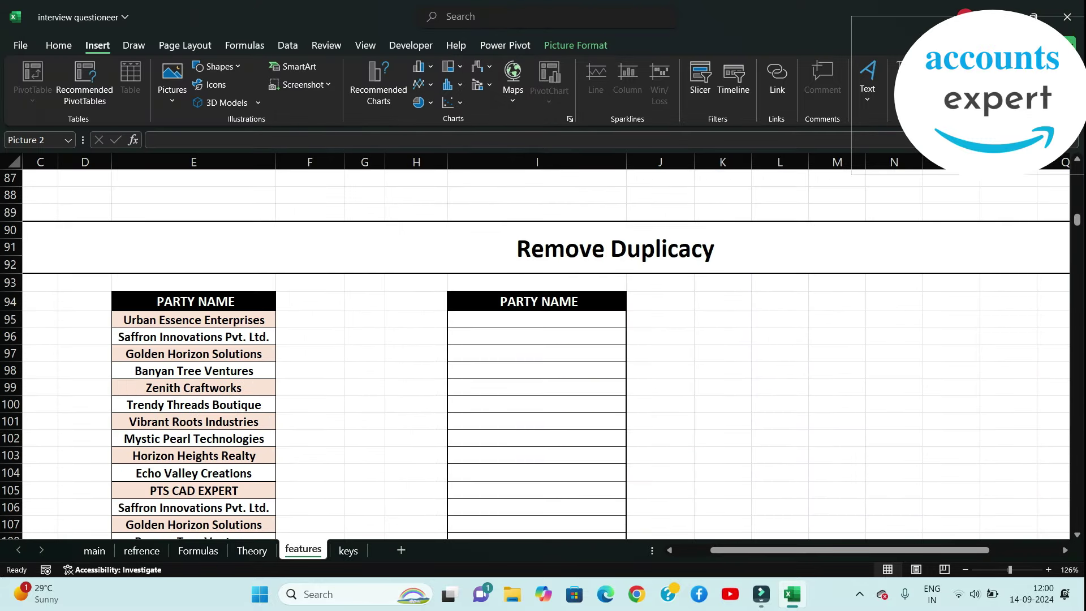
scroll(535, 354, down, 1)
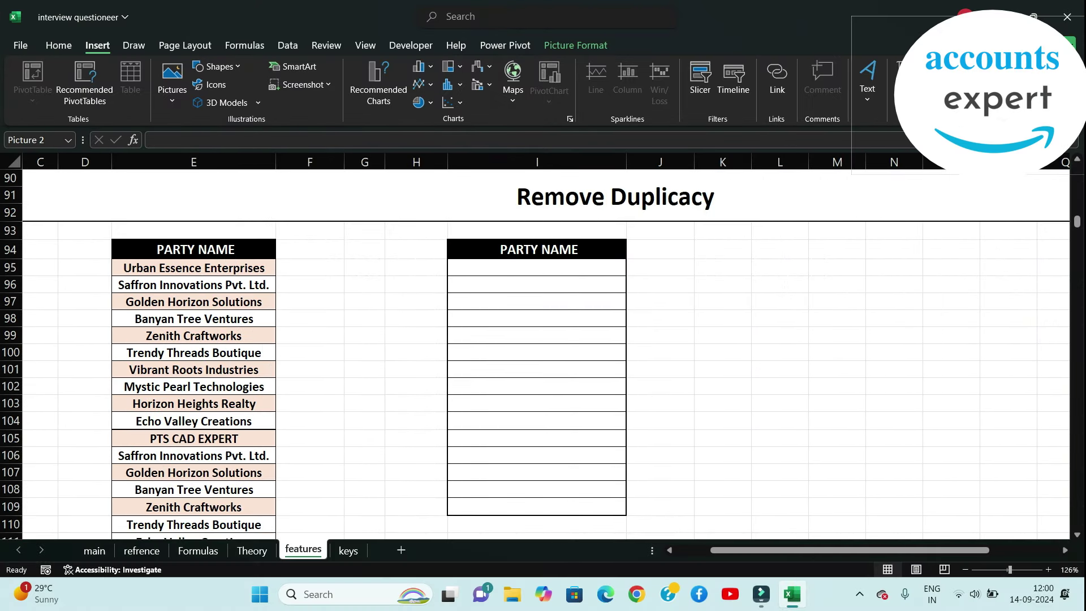
scroll(535, 353, down, 1)
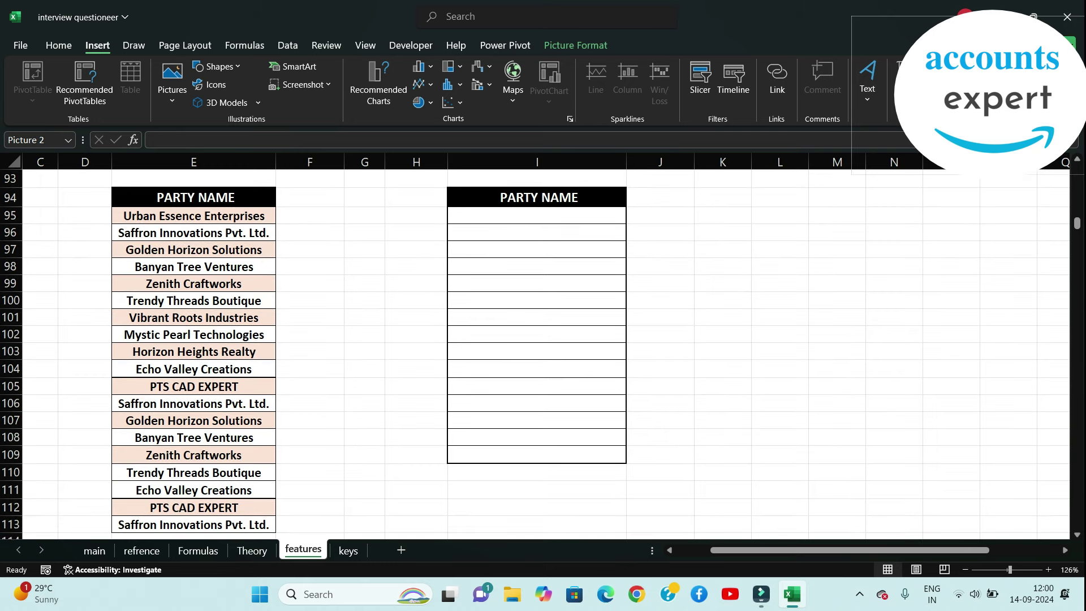
scroll(535, 354, down, 1)
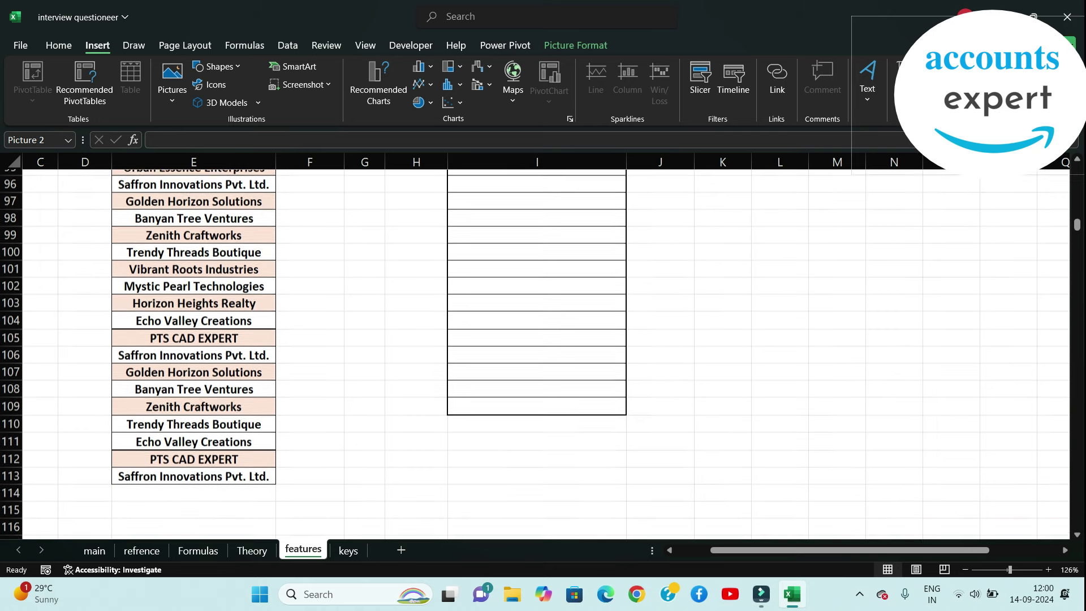
scroll(535, 354, up, 1)
Step: Remove duplicate party names from E95:E113
drag(193, 216, 193, 524)
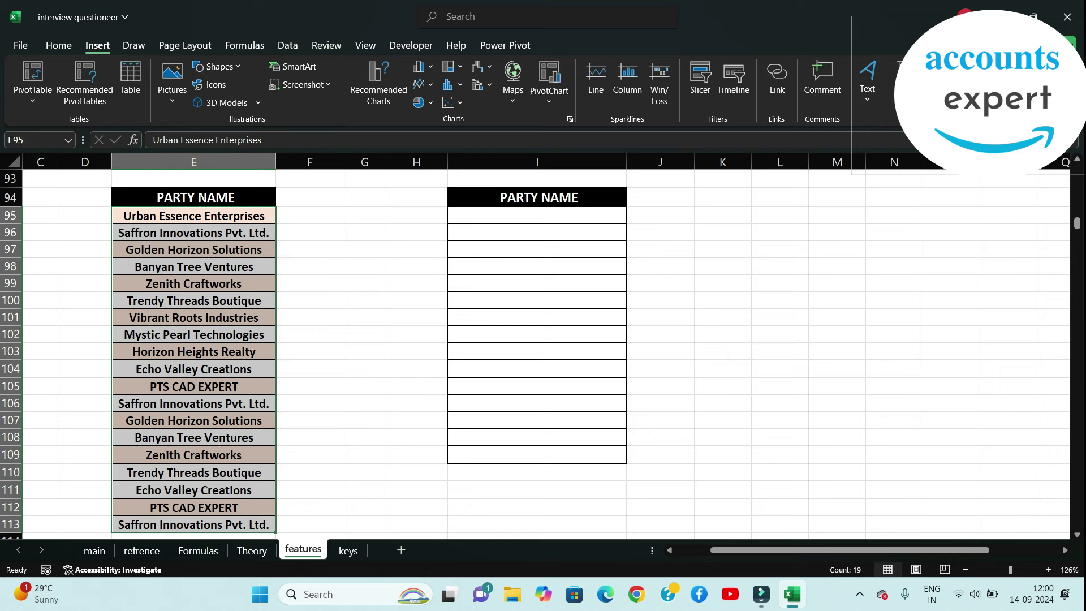
click(287, 45)
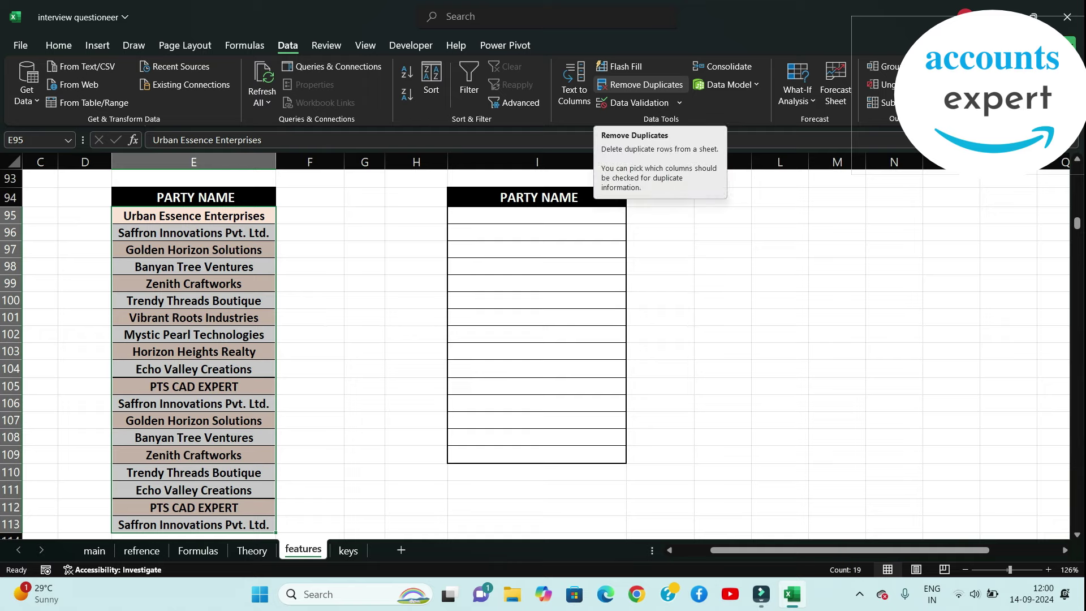
click(639, 85)
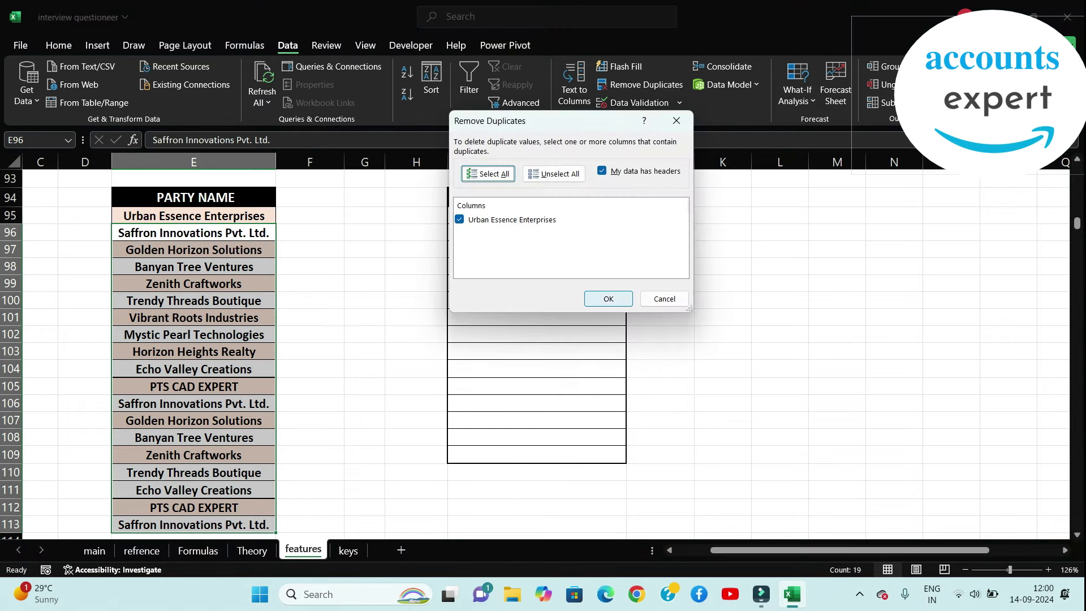
click(608, 299)
click(545, 335)
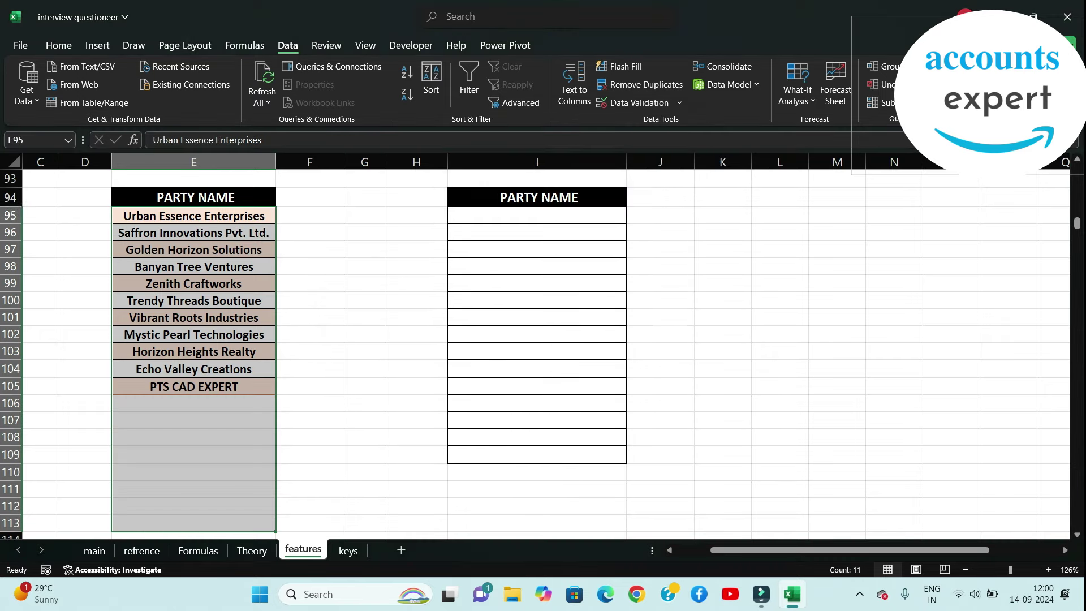
click(310, 266)
Step: Copy the 11 unique names E95:E105 into the empty PARTY NAME table at I95
drag(194, 215, 193, 387)
key(ctrl+c)
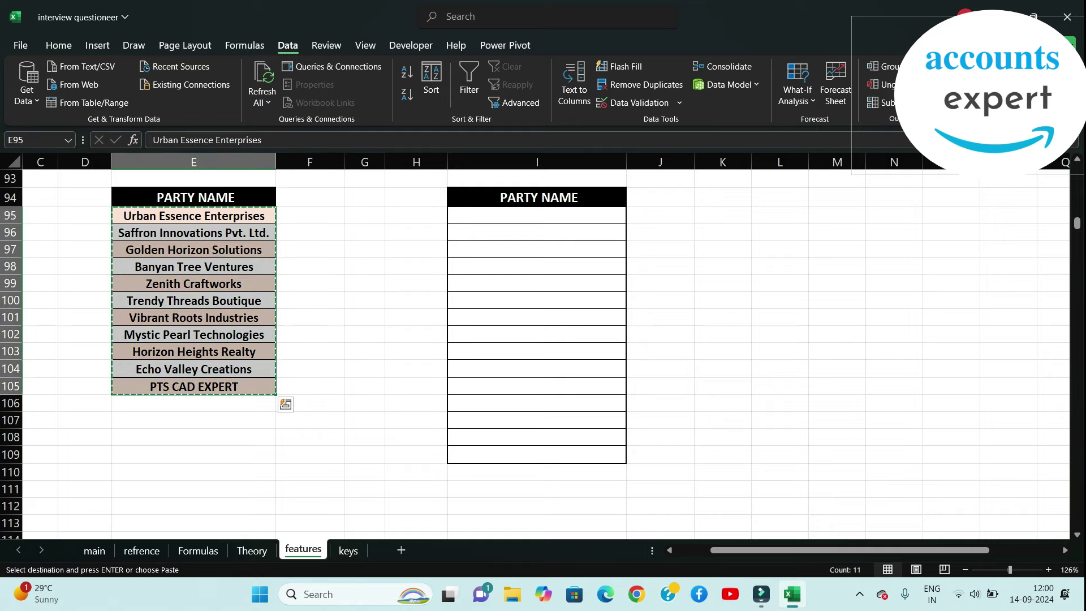
click(537, 215)
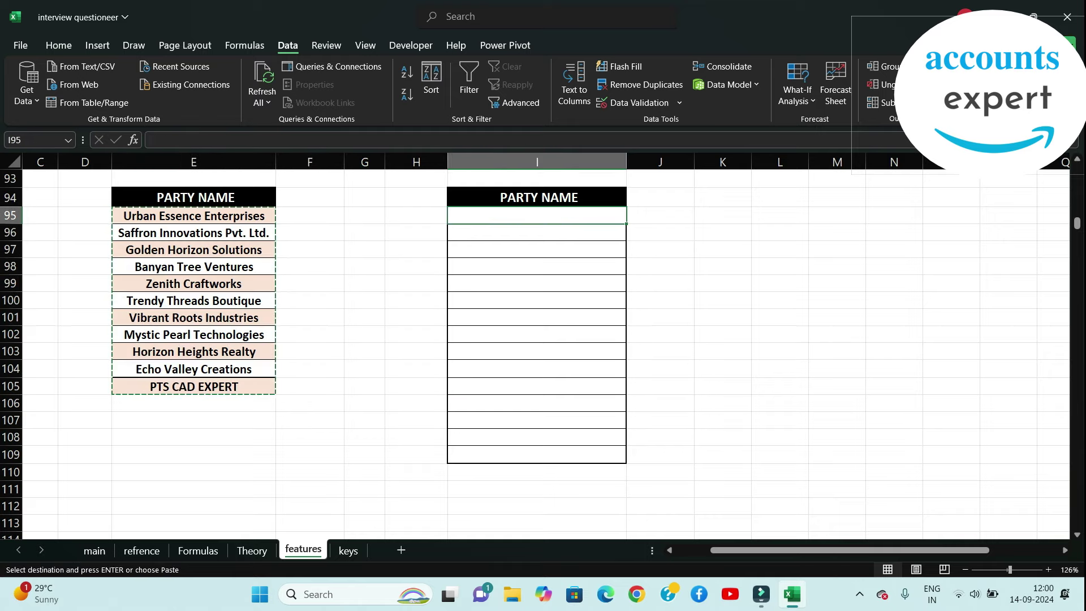
key(ctrl+v)
click(722, 249)
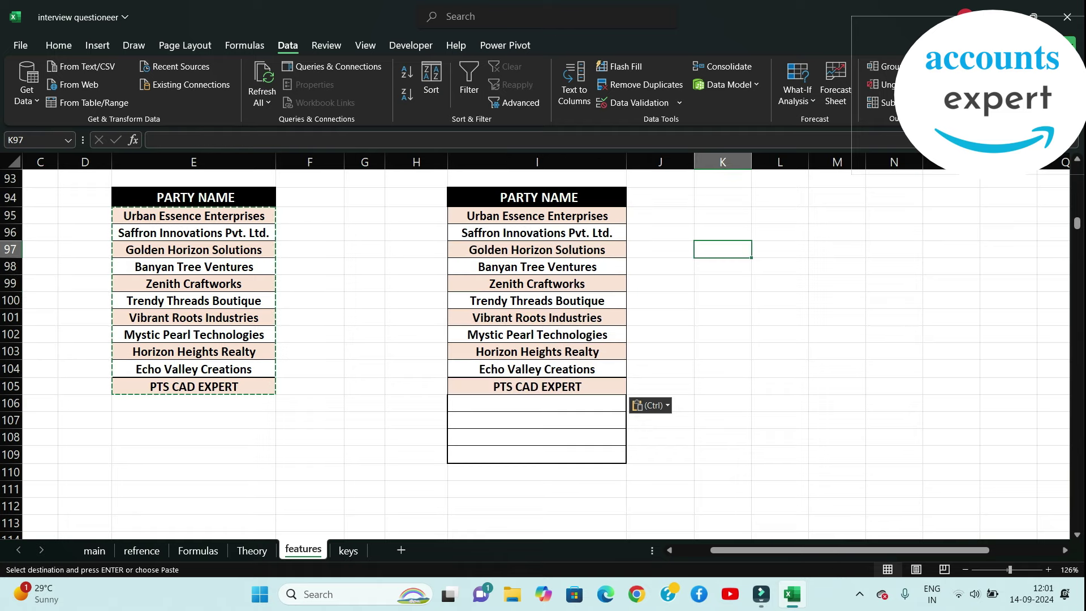
click(723, 215)
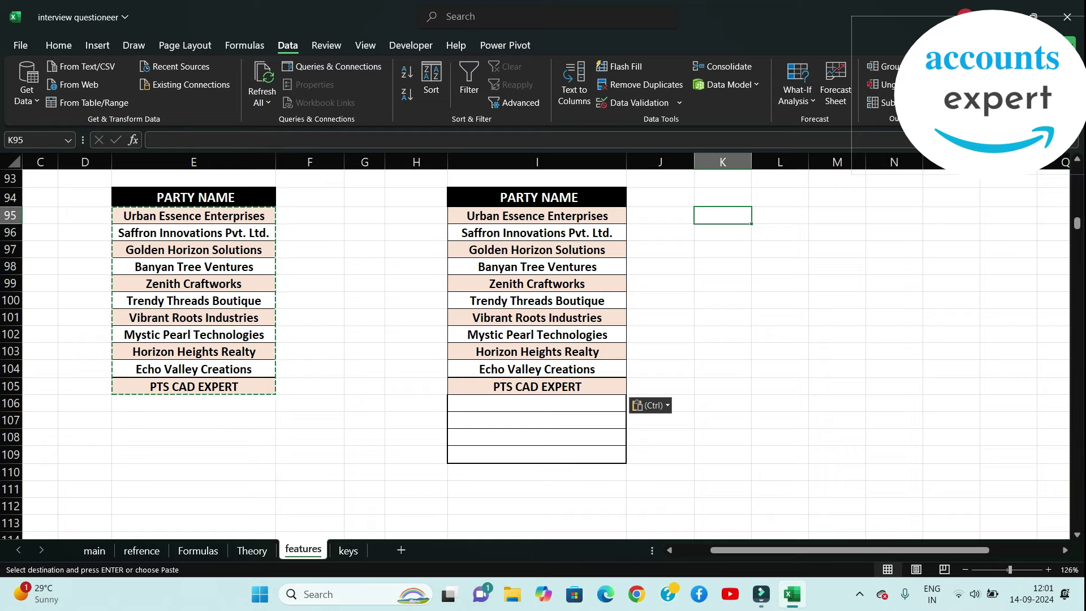
key(Escape)
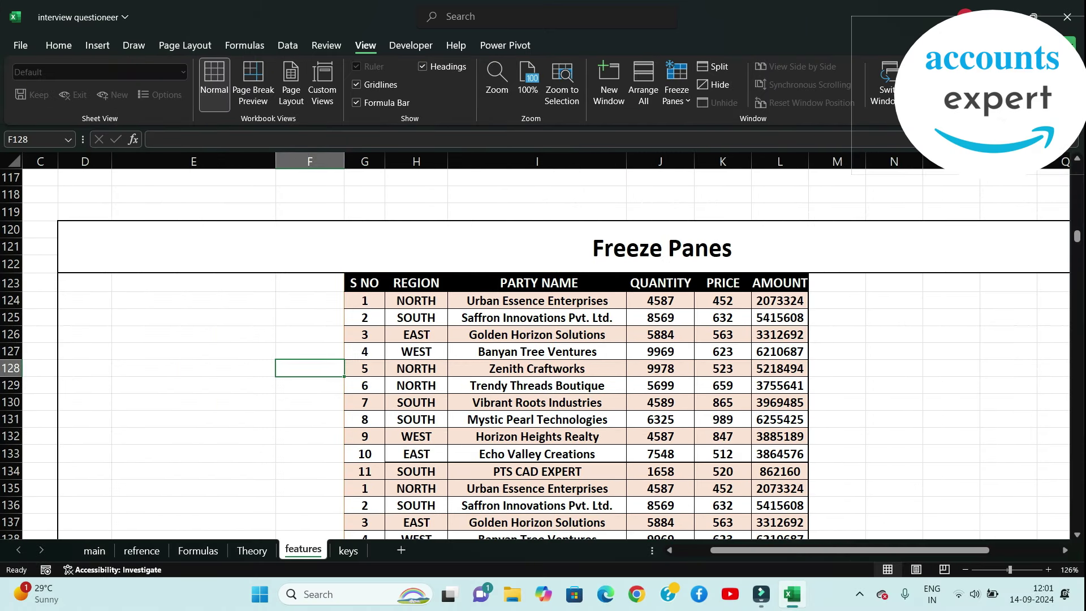
Step: Select G124:L124 and freeze the panes above it, scrolling to test the frozen headers
scroll(541, 353, down, 2)
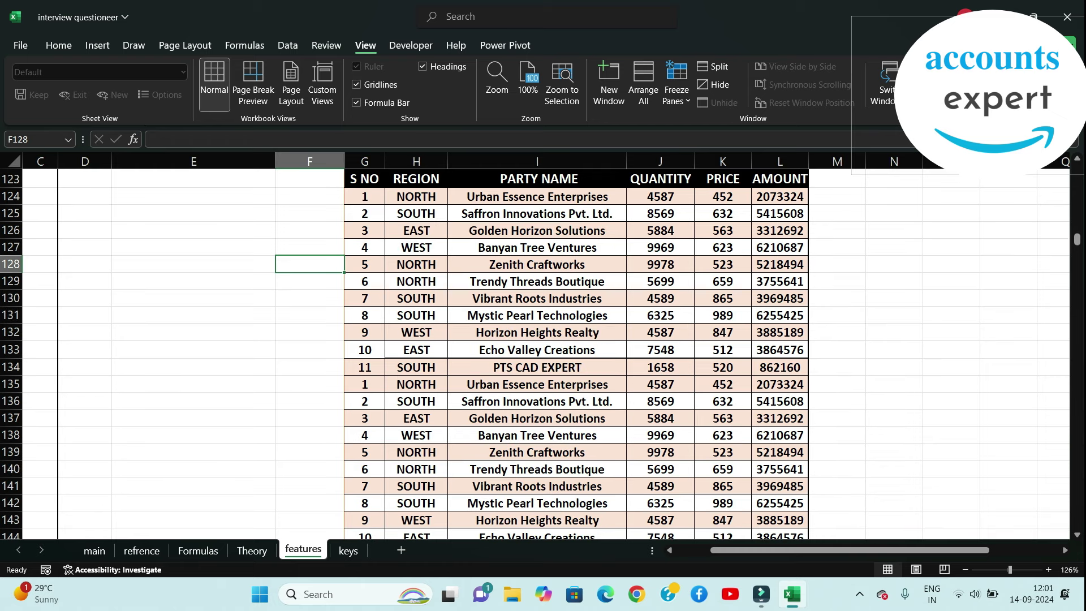
scroll(540, 354, down, 1)
scroll(540, 354, down, 9)
scroll(540, 353, down, 1)
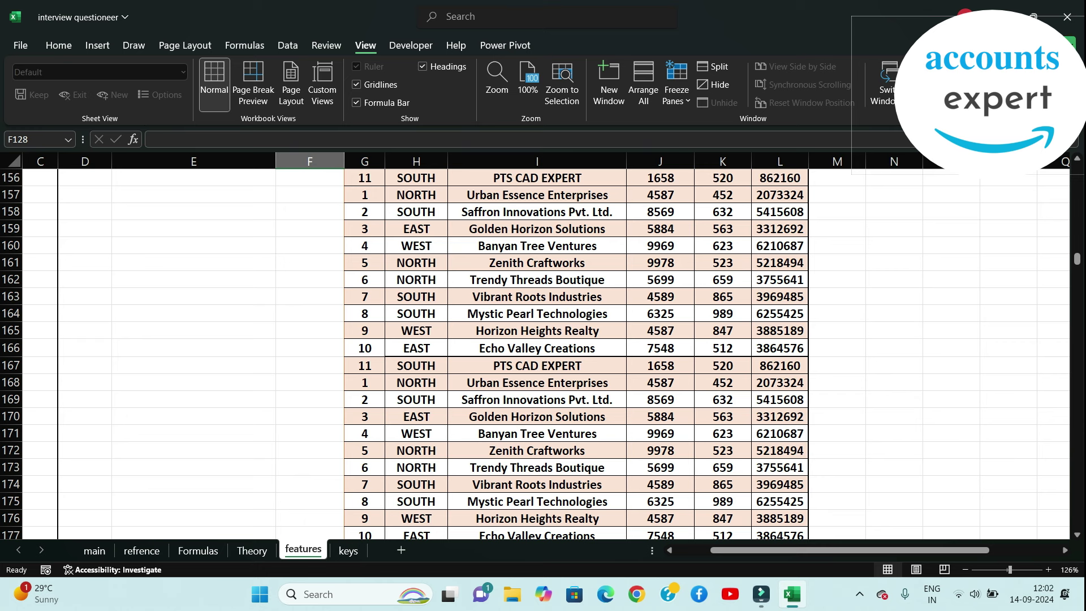
scroll(540, 354, up, 3)
scroll(540, 354, up, 3)
scroll(540, 354, up, 3)
scroll(540, 353, up, 3)
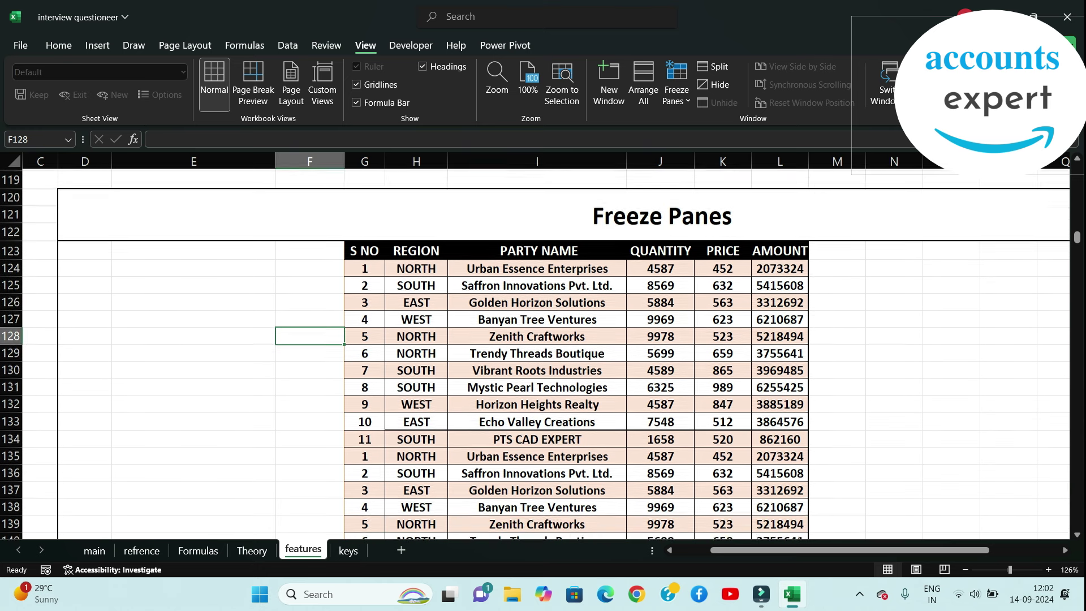
scroll(535, 354, up, 1)
drag(365, 300, 779, 300)
click(676, 85)
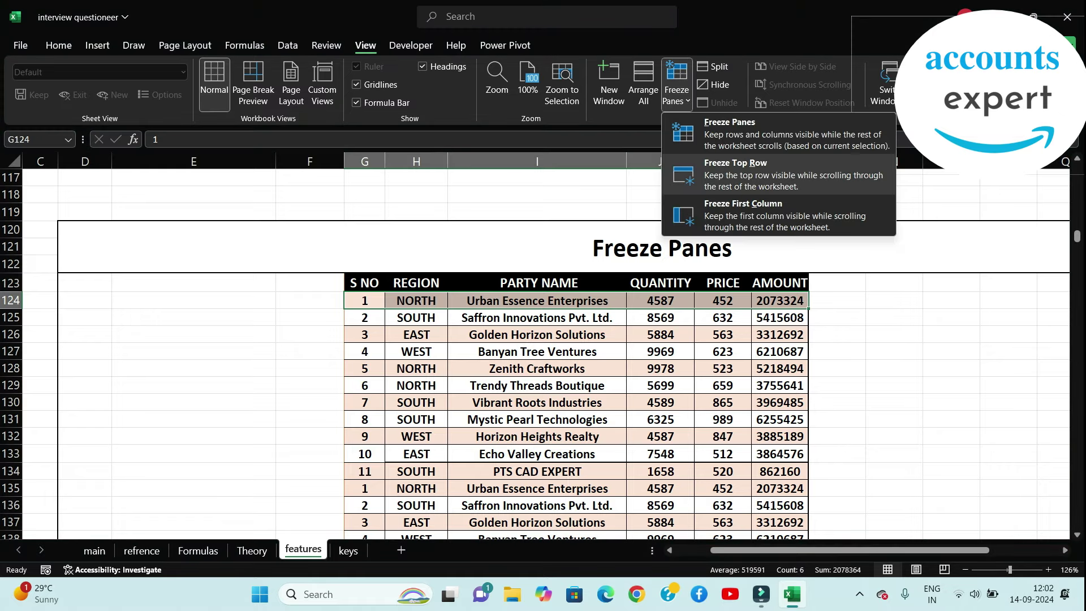
click(747, 122)
scroll(535, 416, down, 6)
scroll(535, 415, down, 6)
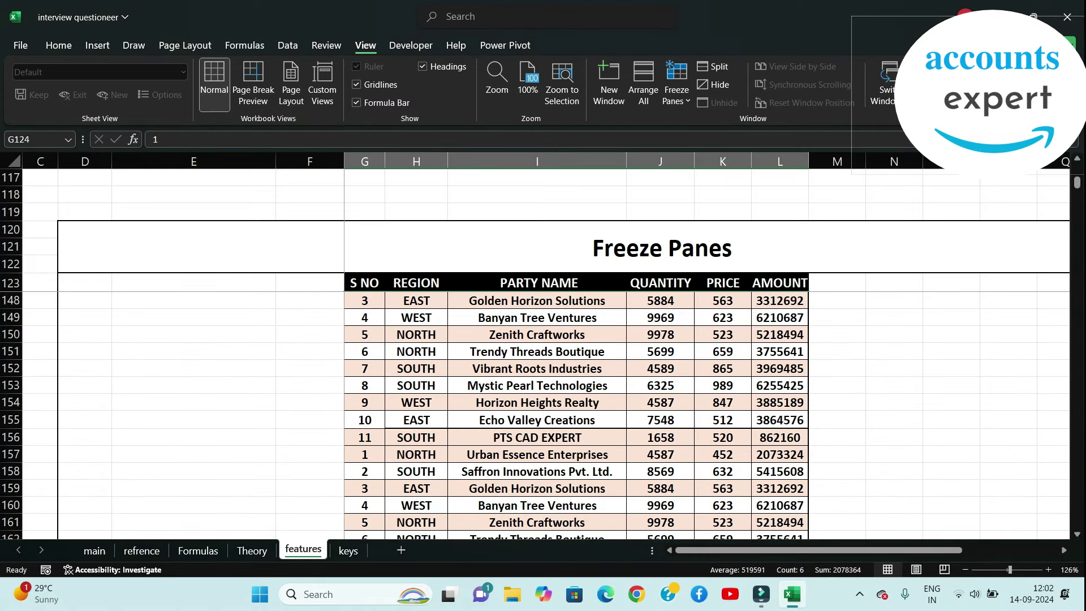
scroll(535, 415, down, 3)
scroll(535, 415, down, 1)
scroll(535, 415, down, 4)
scroll(535, 416, down, 4)
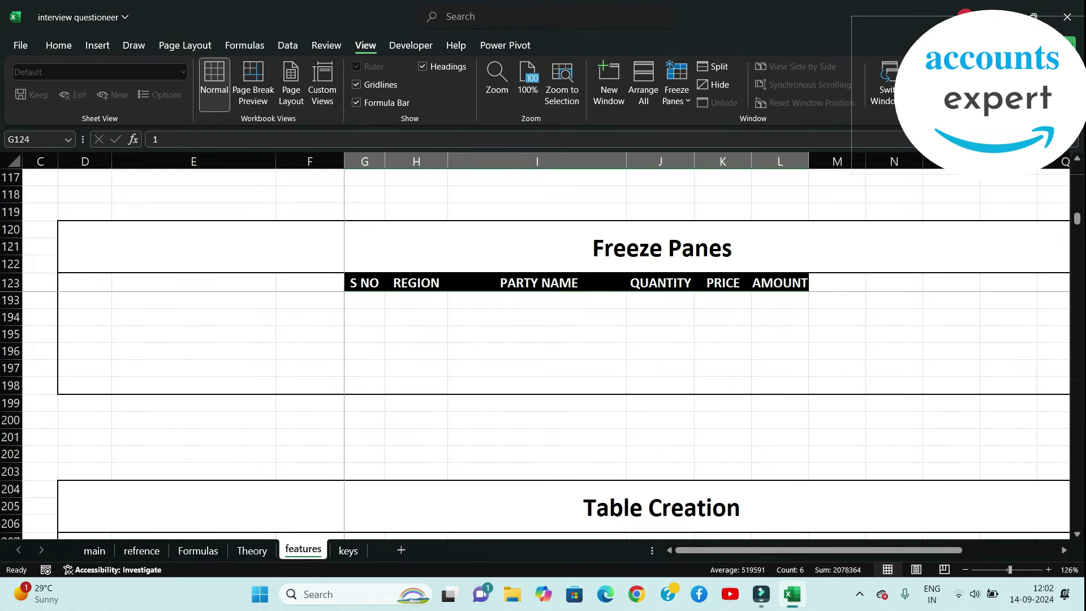
scroll(535, 416, up, 3)
scroll(535, 416, up, 2)
scroll(535, 416, up, 1)
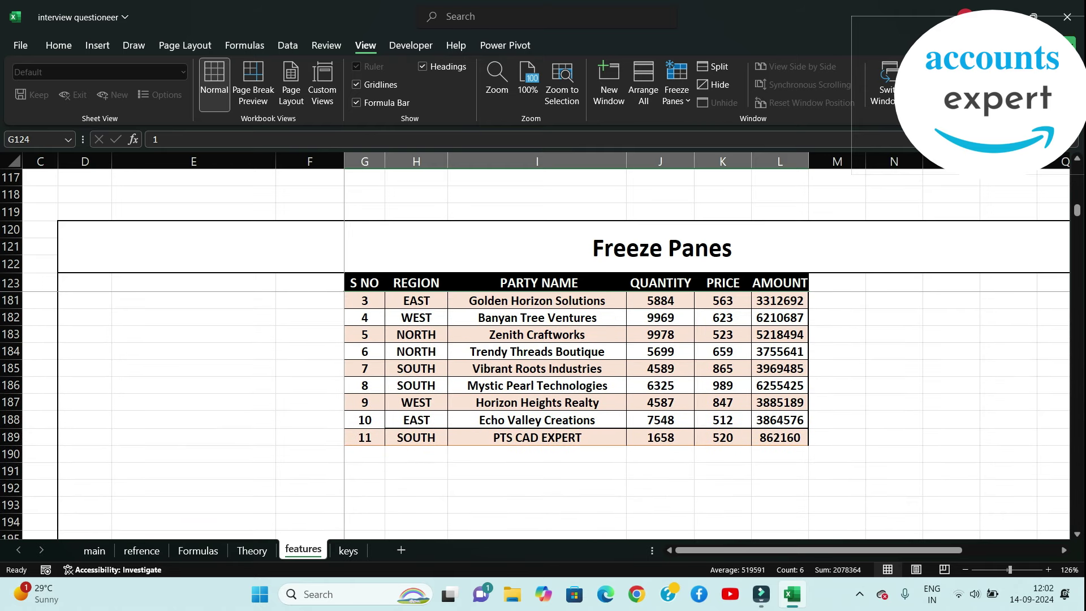
Step: Unfreeze the panes and scroll to check the table moves normally
click(677, 85)
click(718, 125)
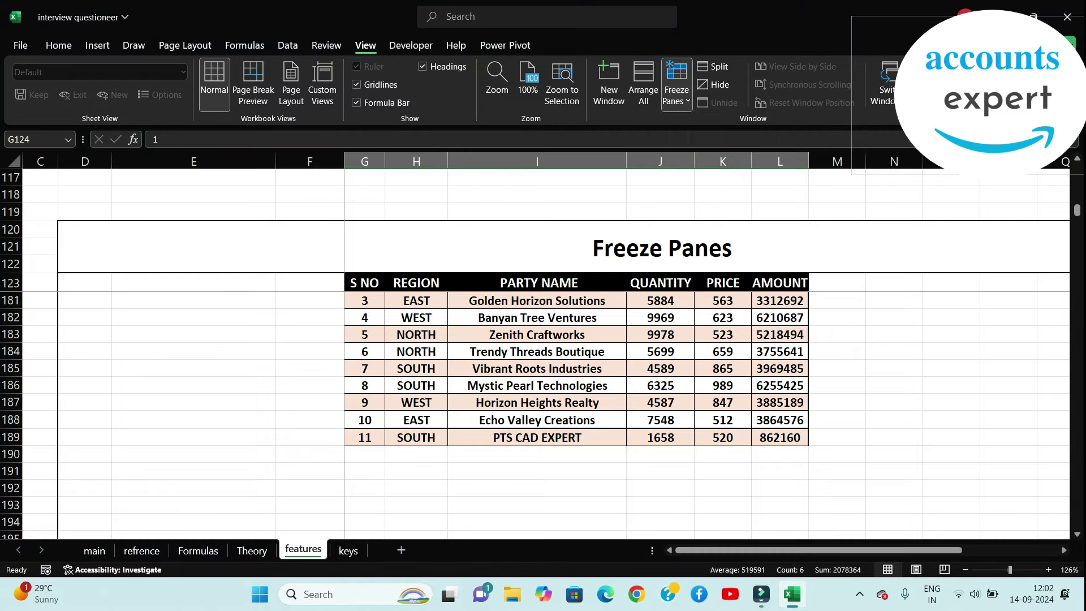
scroll(535, 351, down, 3)
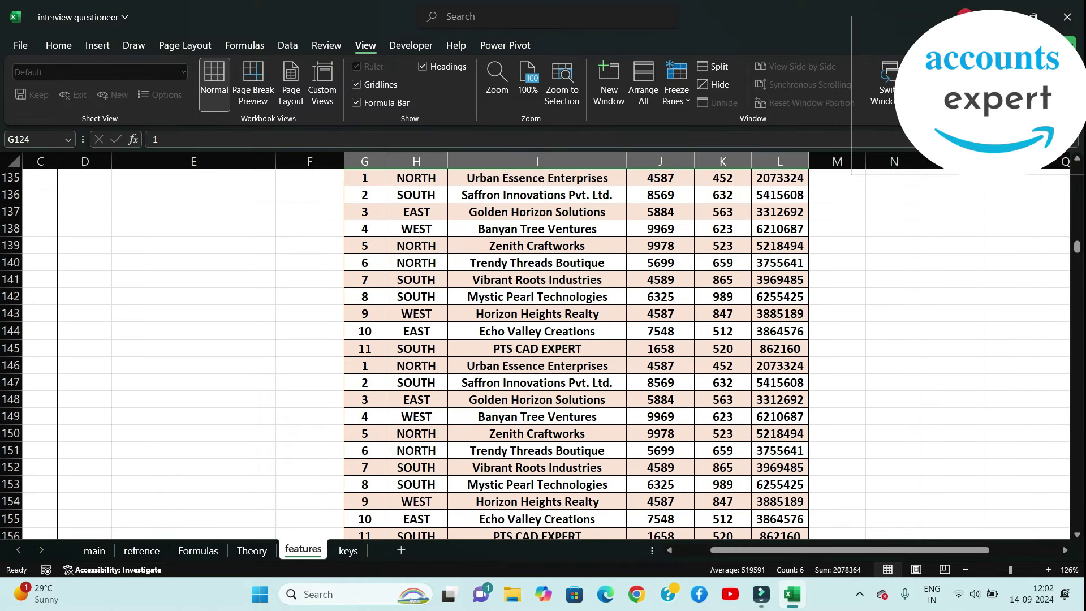
scroll(535, 351, up, 5)
scroll(535, 350, down, 2)
scroll(535, 351, down, 1)
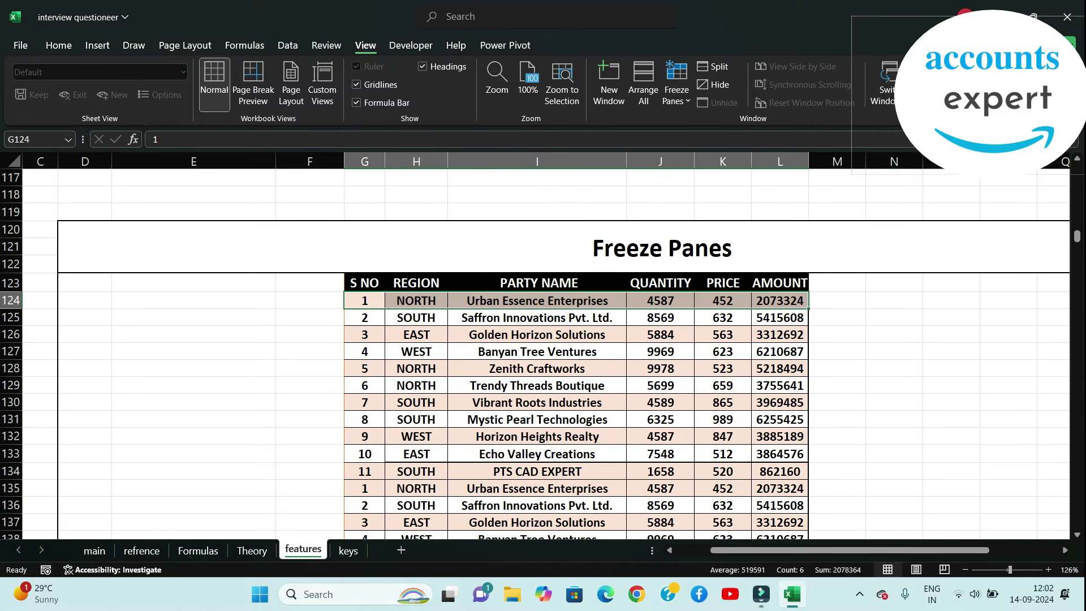
click(310, 317)
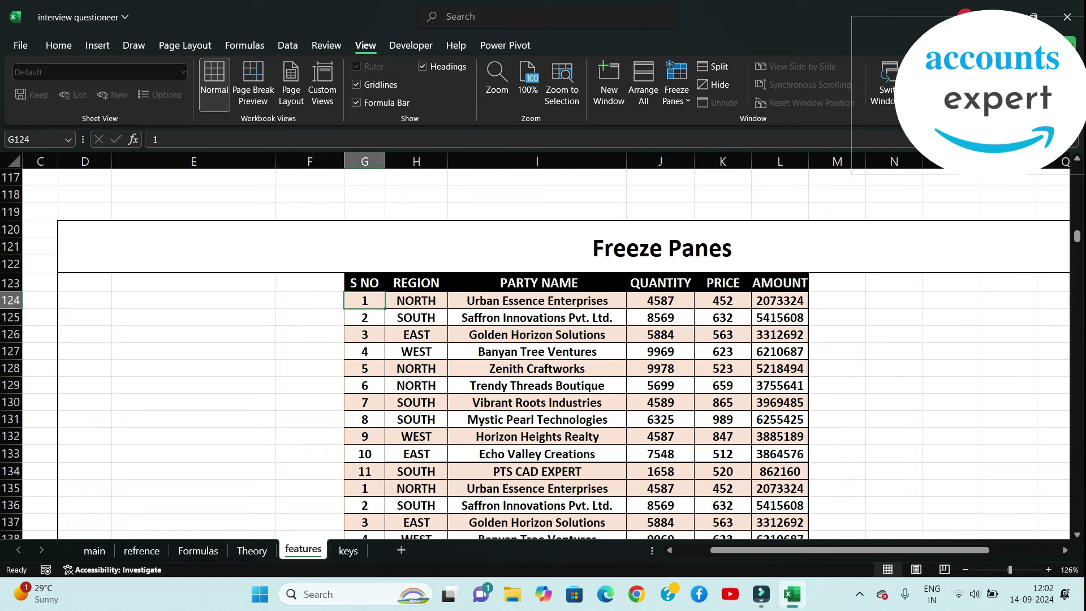
Step: Reselect G124:L124, freeze the header rows again, and scroll to confirm they stay fixed
drag(365, 300, 780, 300)
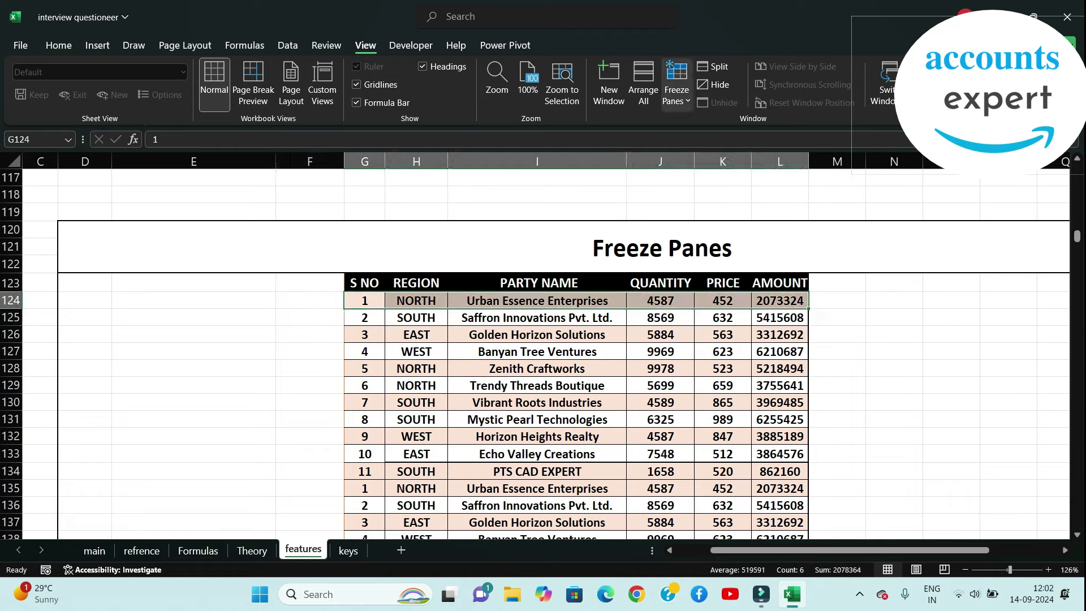
click(677, 91)
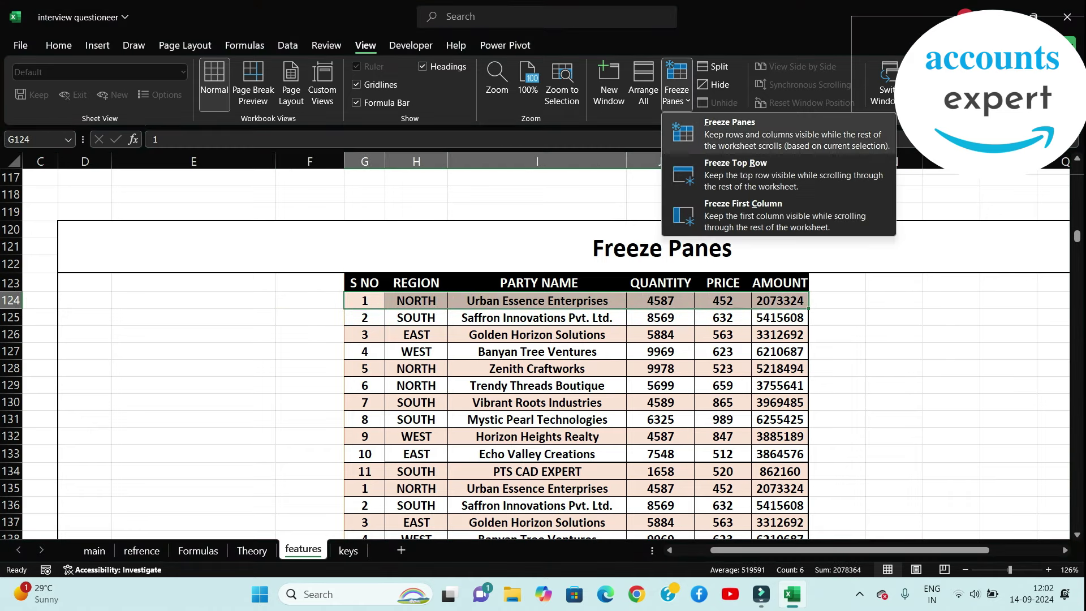
click(735, 134)
scroll(565, 395, down, 2)
scroll(577, 416, down, 5)
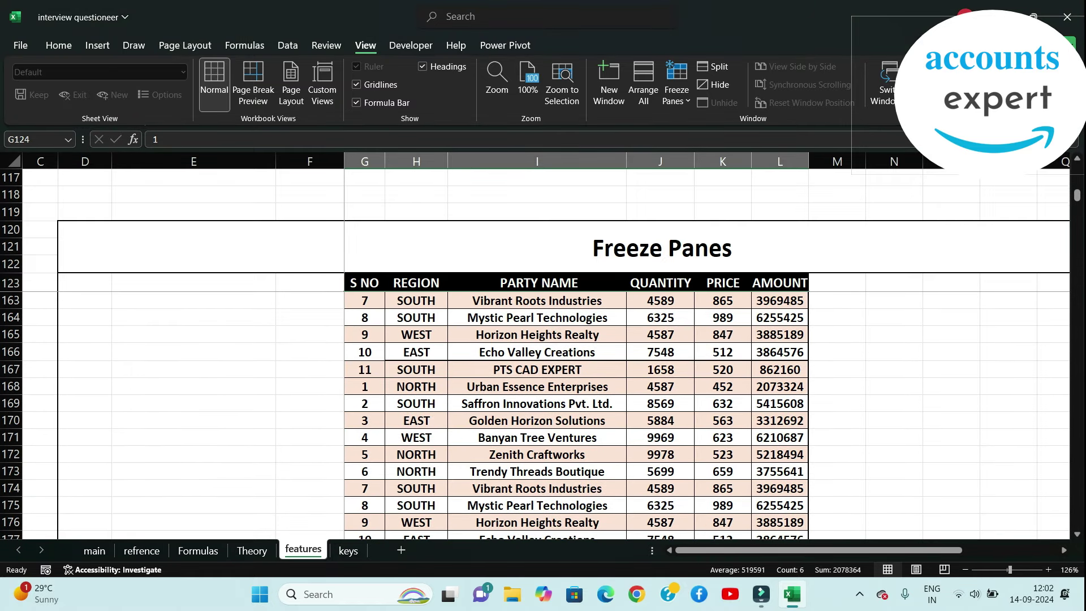
scroll(577, 416, down, 5)
scroll(576, 416, down, 2)
scroll(576, 416, up, 3)
scroll(577, 416, up, 6)
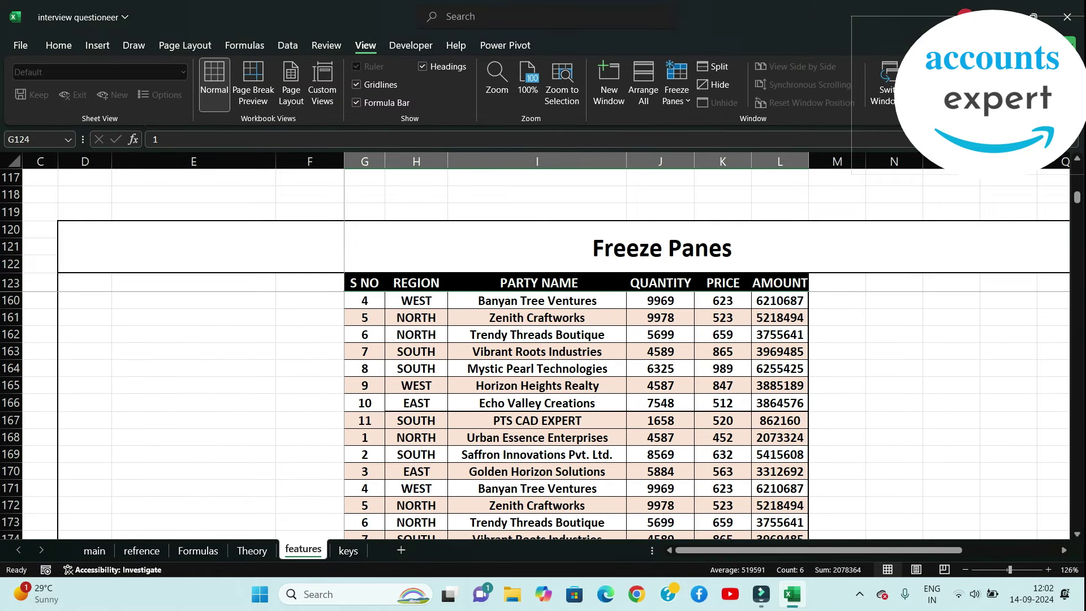
scroll(576, 416, up, 4)
scroll(576, 416, up, 4)
scroll(577, 416, up, 4)
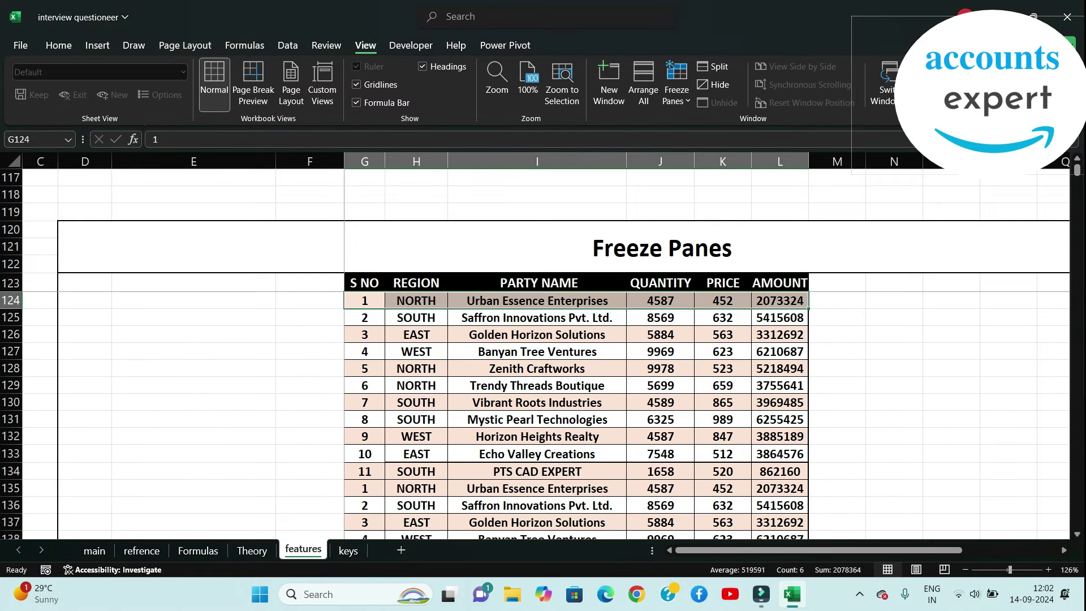
scroll(576, 416, down, 3)
scroll(576, 416, down, 4)
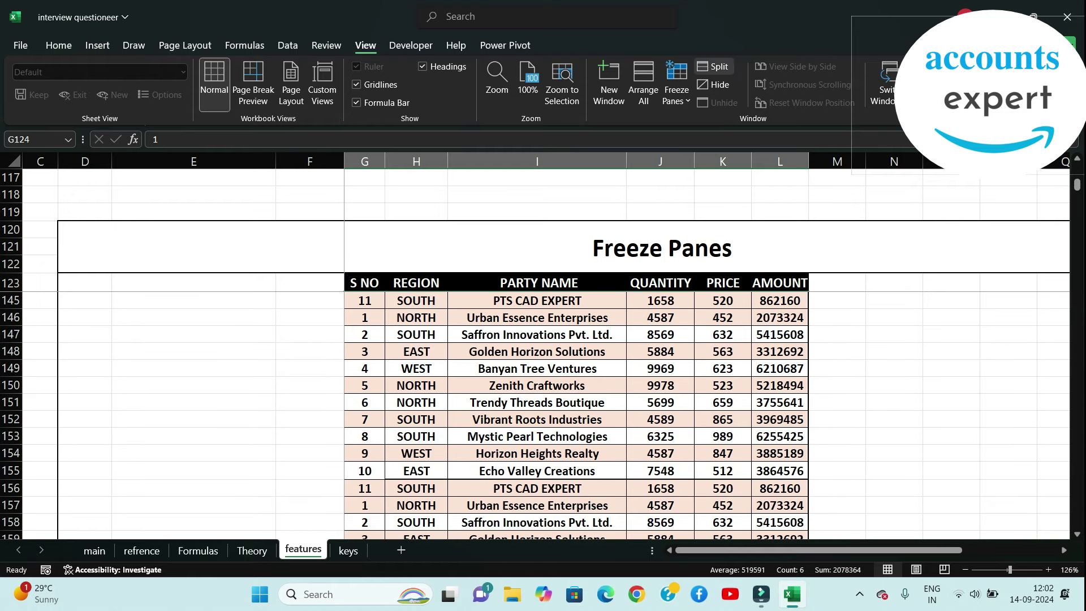
Step: Unfreeze the panes again and scroll down to the Table Creation section
click(677, 85)
click(707, 125)
scroll(563, 353, down, 7)
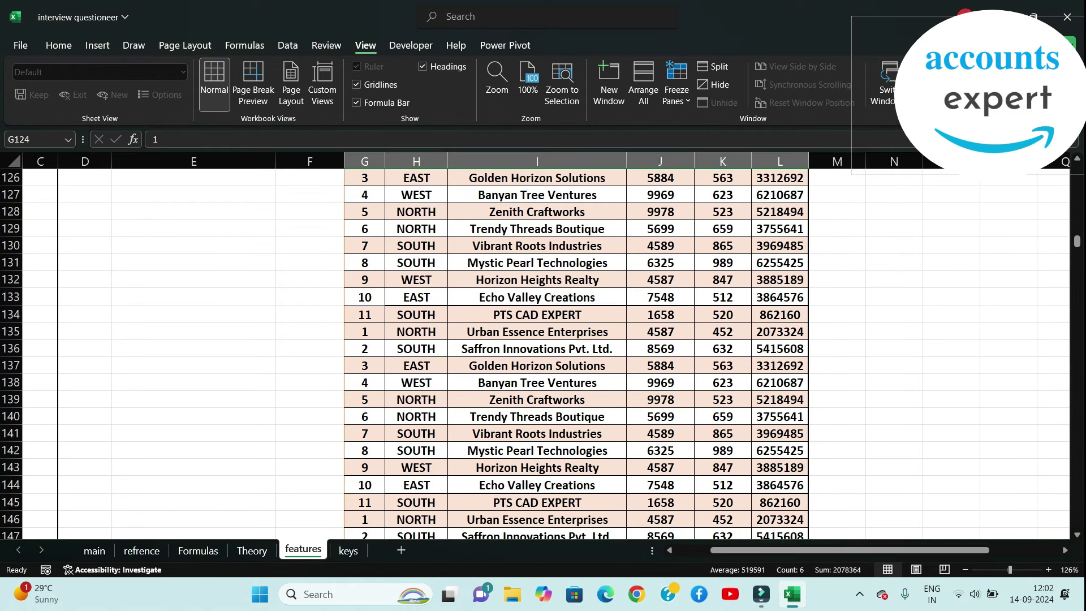
scroll(564, 353, down, 3)
scroll(563, 353, down, 6)
scroll(563, 353, down, 6)
Step: Add a twelfth table row: S NO 12, region EAST, a party name, quantity 1563, price 856
scroll(563, 354, down, 5)
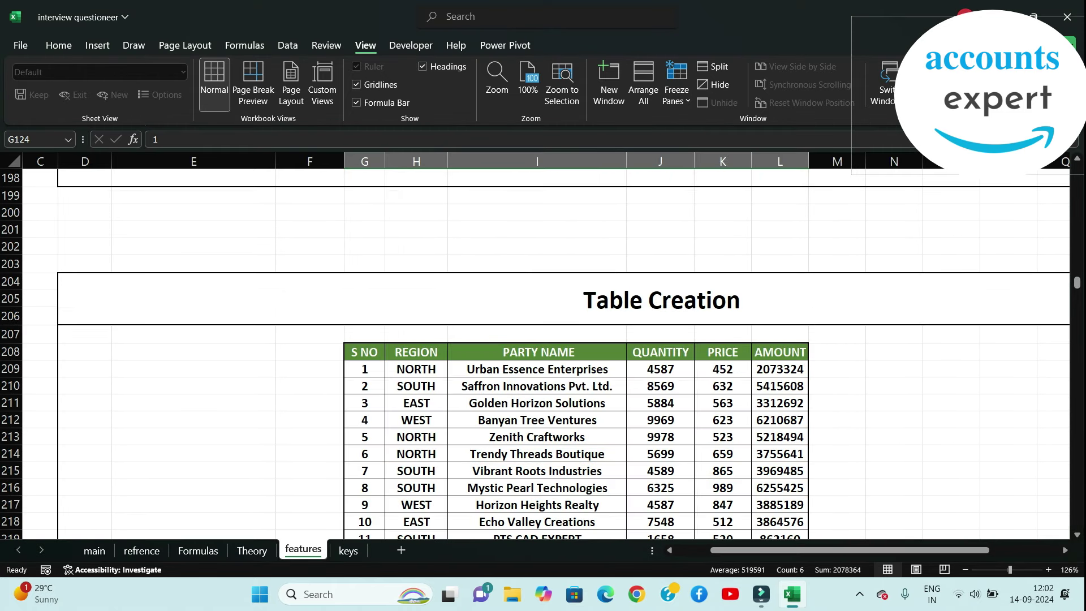
scroll(563, 354, down, 2)
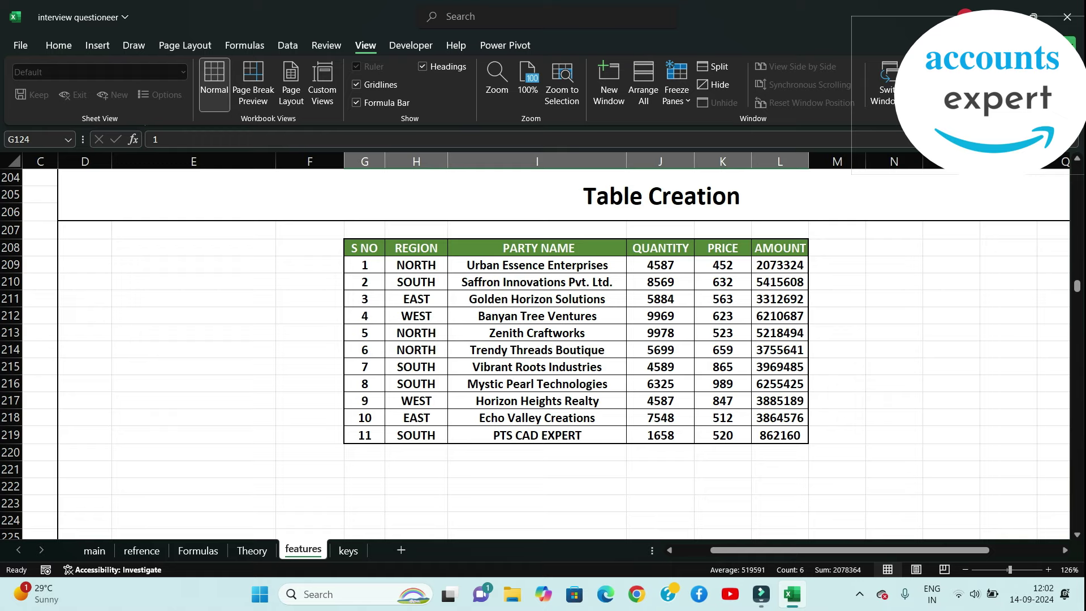
click(364, 452)
text(12)
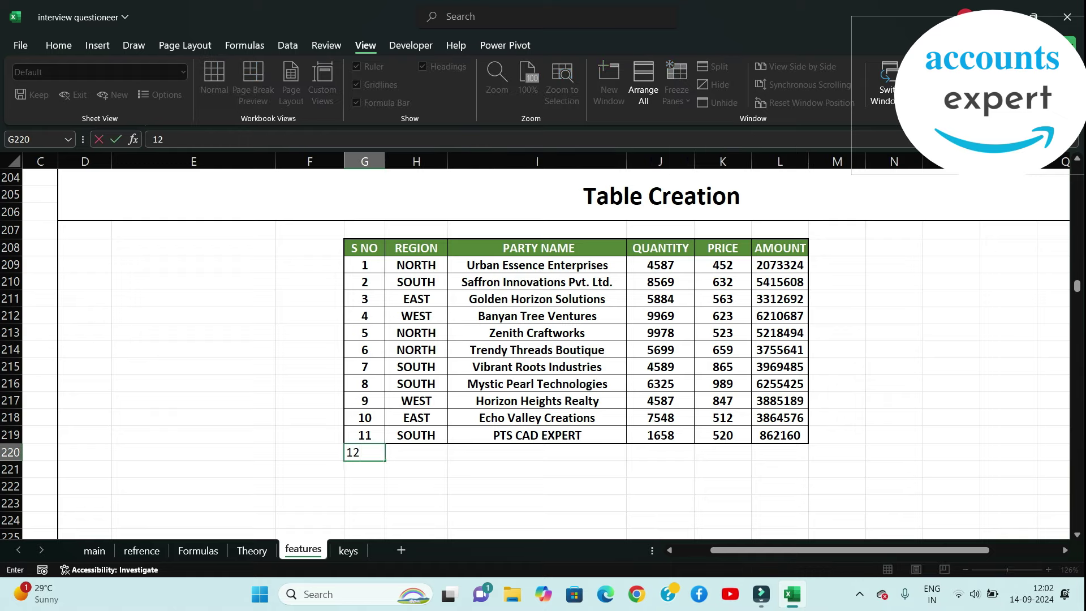
key(Tab)
text(EAST)
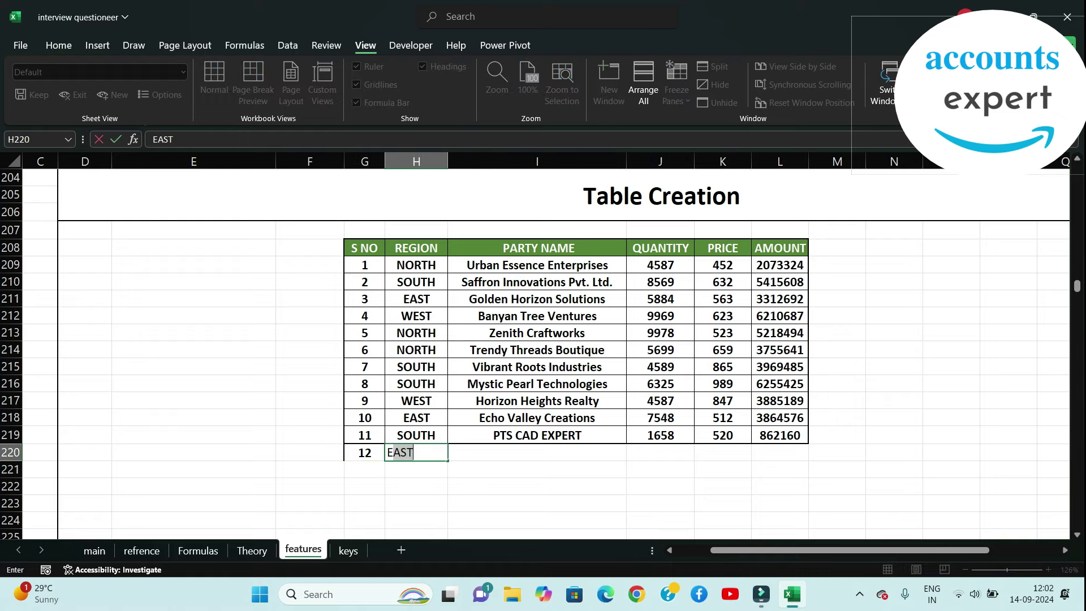
key(Tab)
text(JCN)
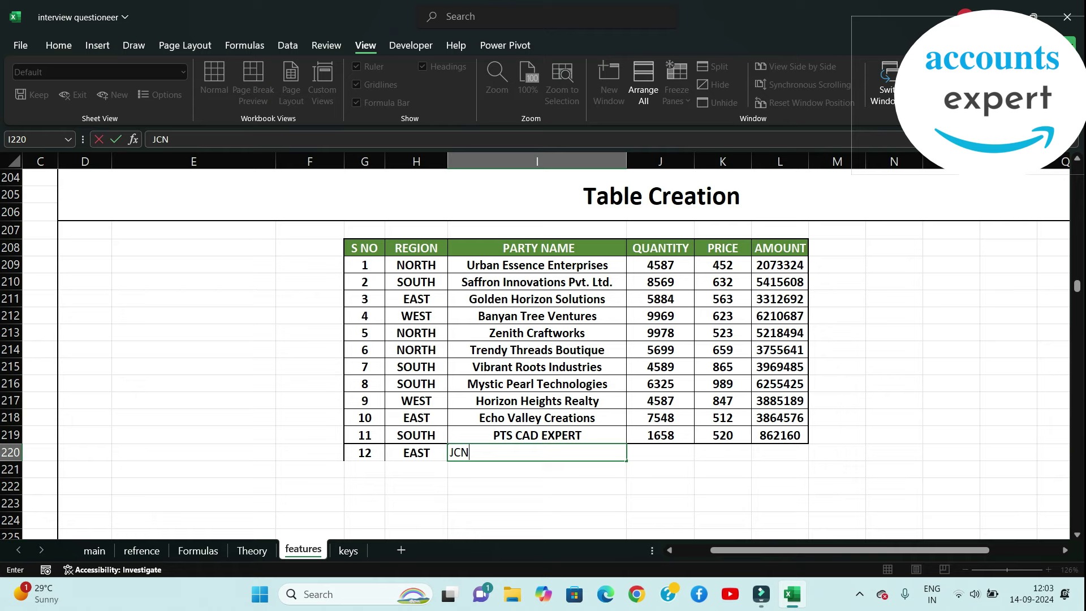
key(BackSpace)
key(BackSpace)
key(BackSpace)
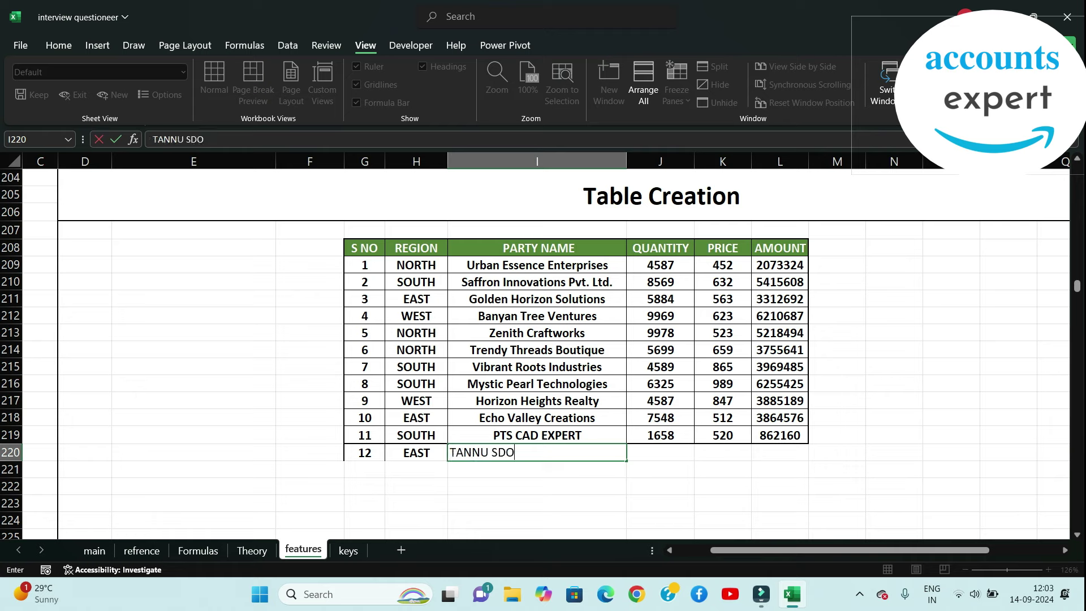
key(Tab)
text(1)
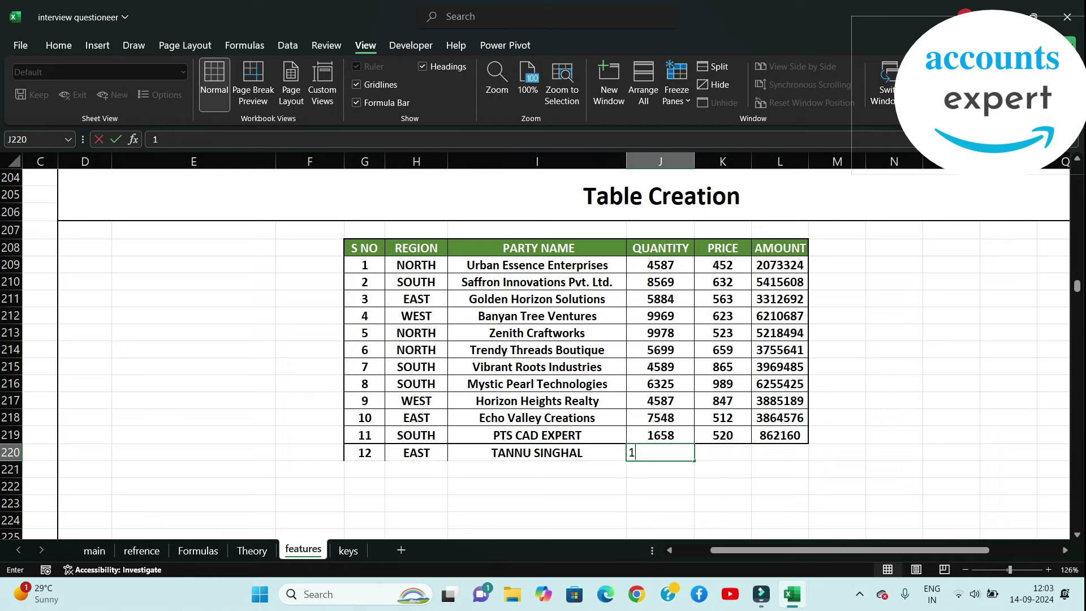
text(563)
key(Tab)
text(85)
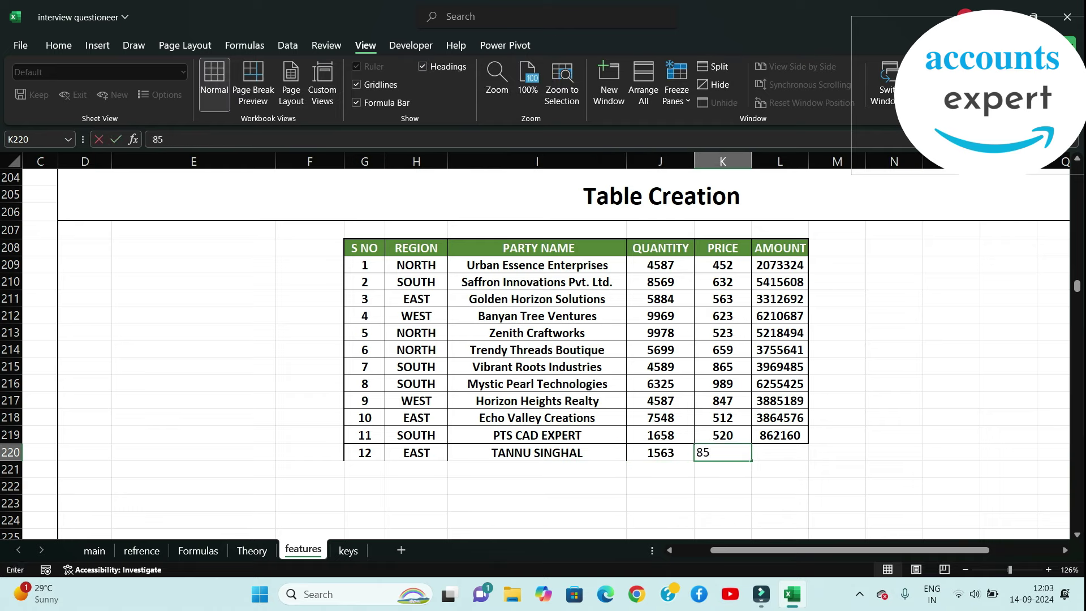
text(6)
key(Tab)
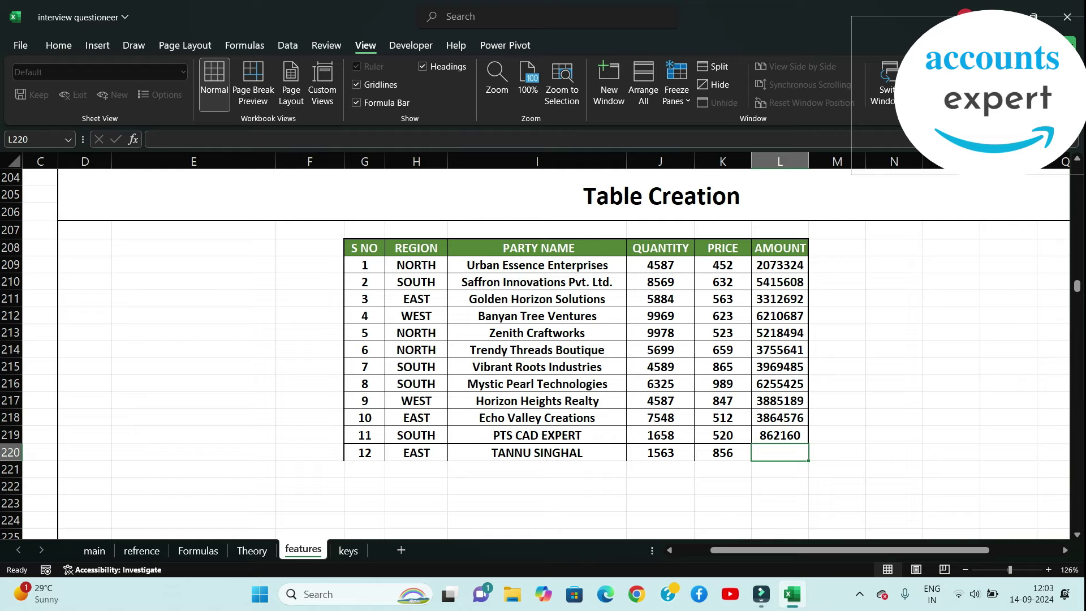
Step: Clear AMOUNT cells L209:L219 and enter =J209*K209 in L209
click(780, 316)
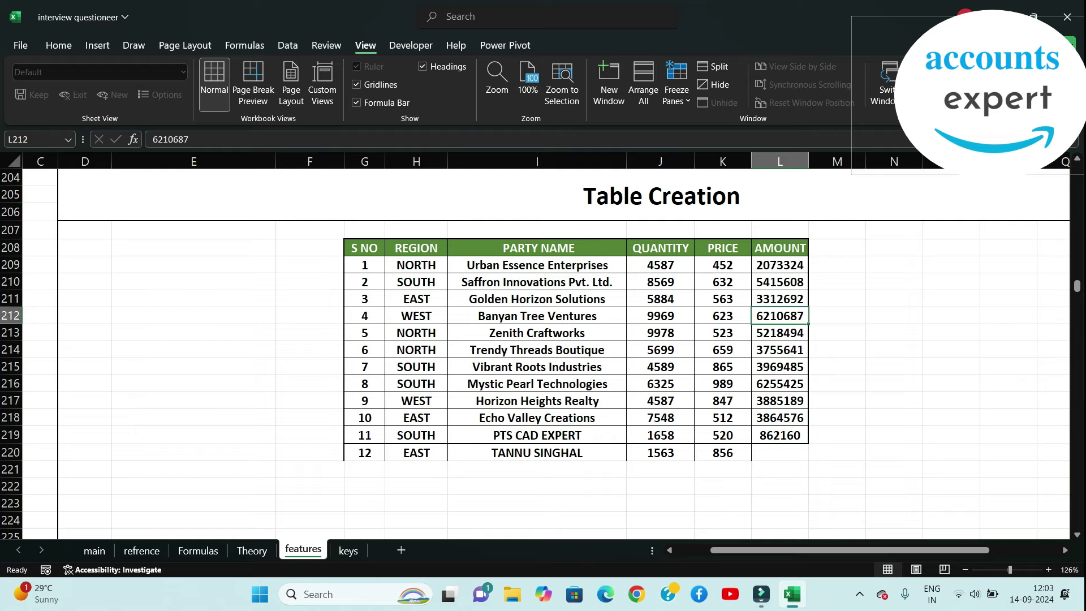
drag(780, 264, 779, 435)
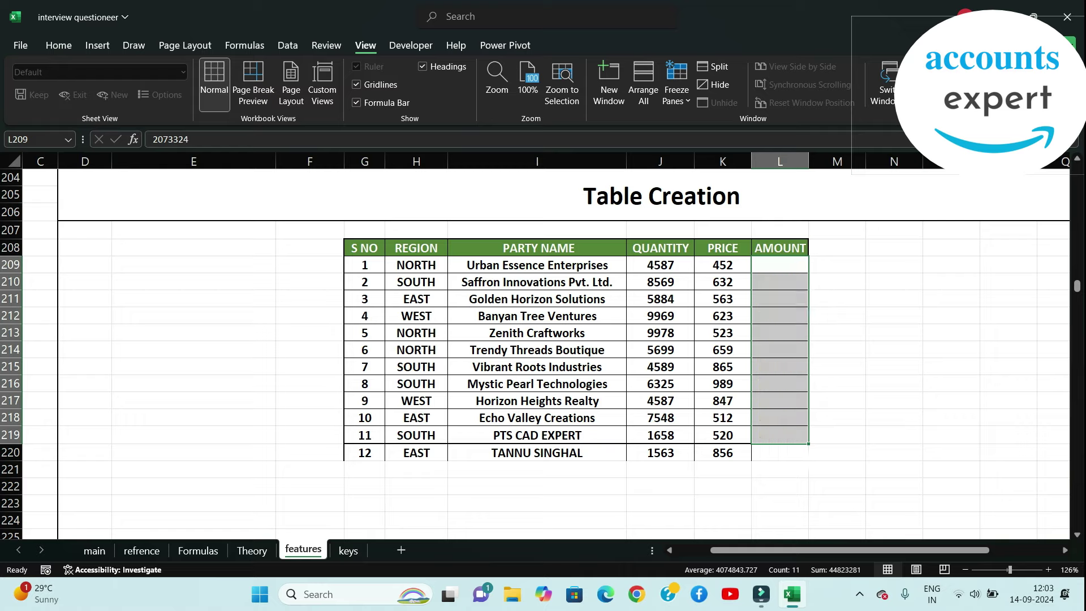
key(Delete)
click(779, 265)
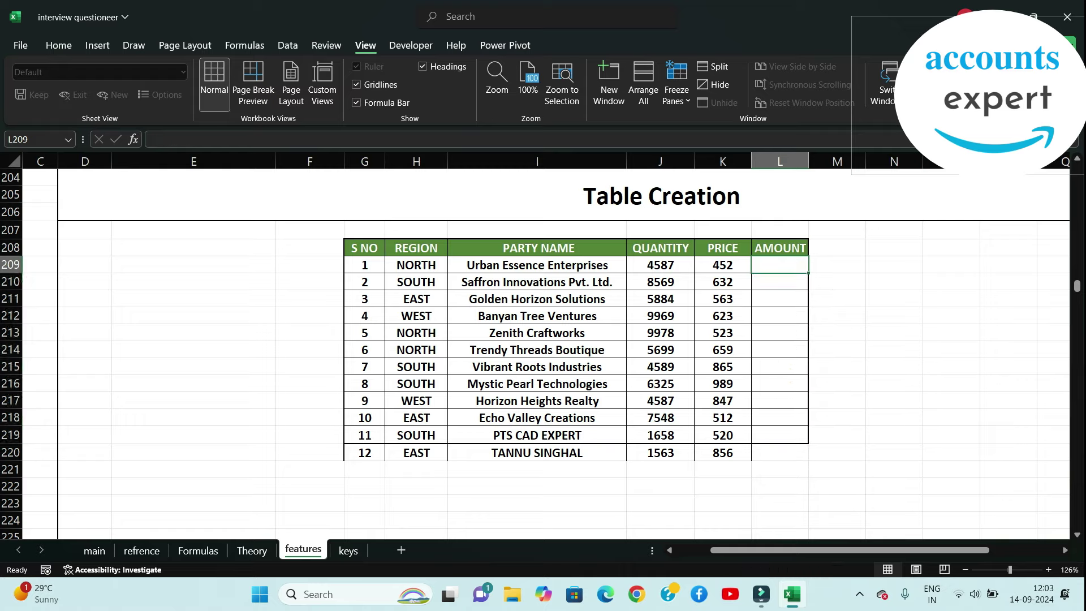
text(=)
click(660, 264)
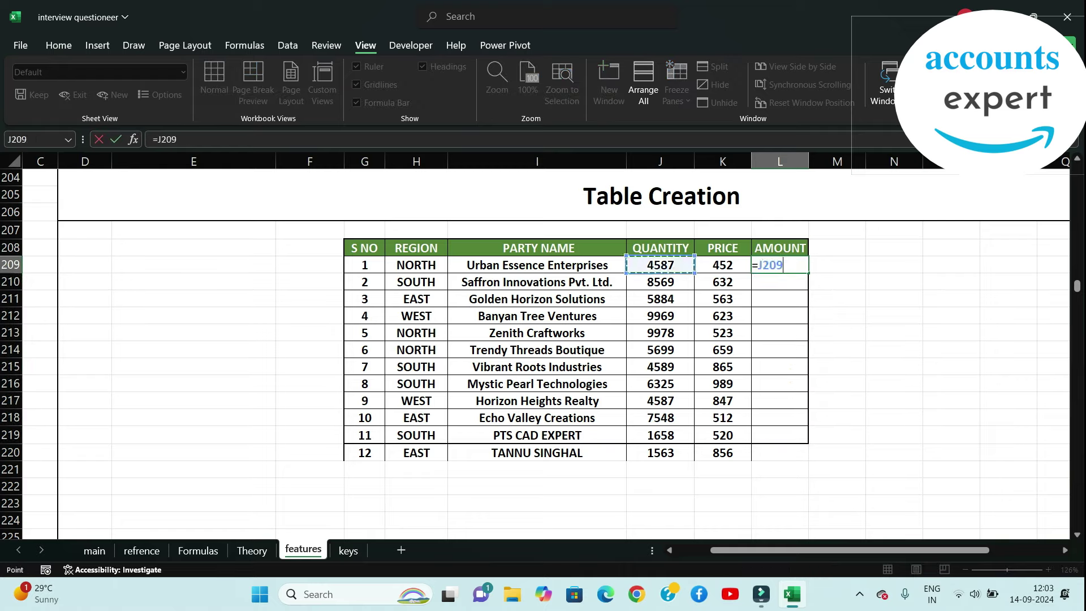
text(*)
click(722, 265)
key(Return)
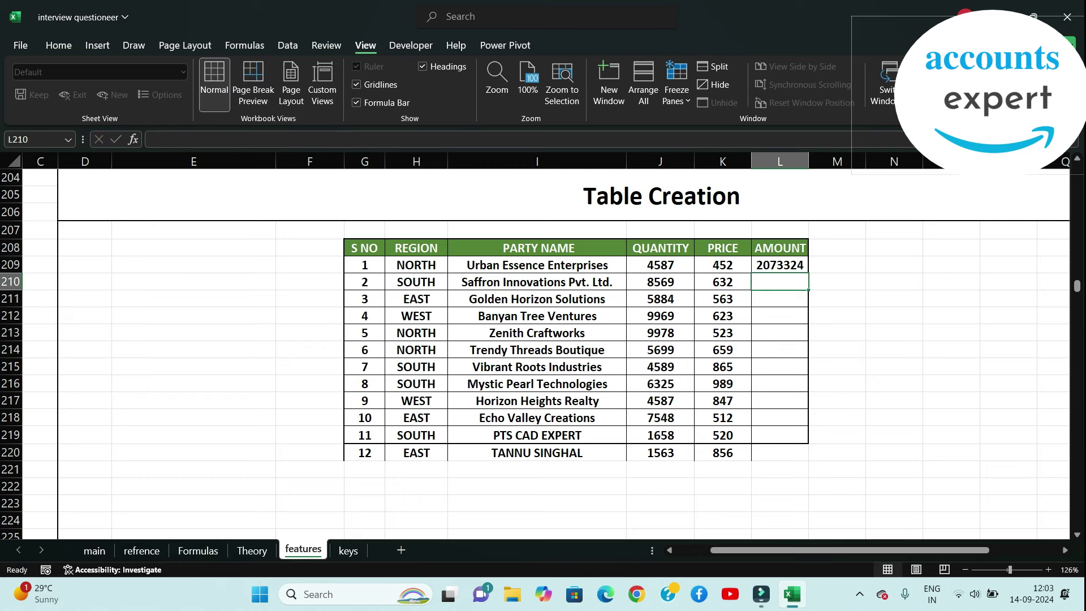
Step: Fill the AMOUNT formula down to L219 and clear the twelfth row (row 220)
click(780, 264)
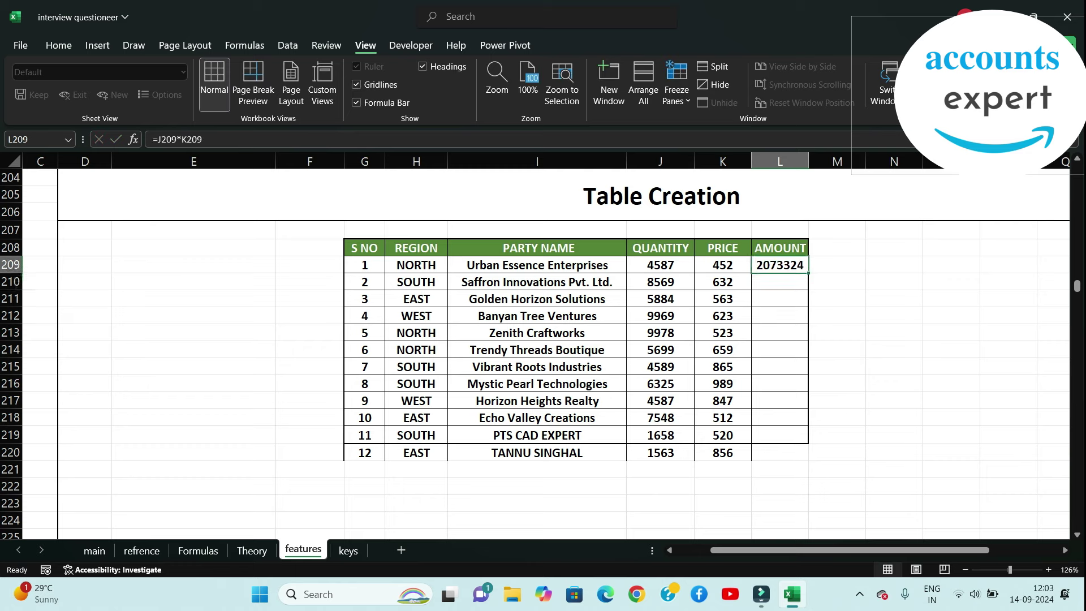
drag(808, 272, 808, 438)
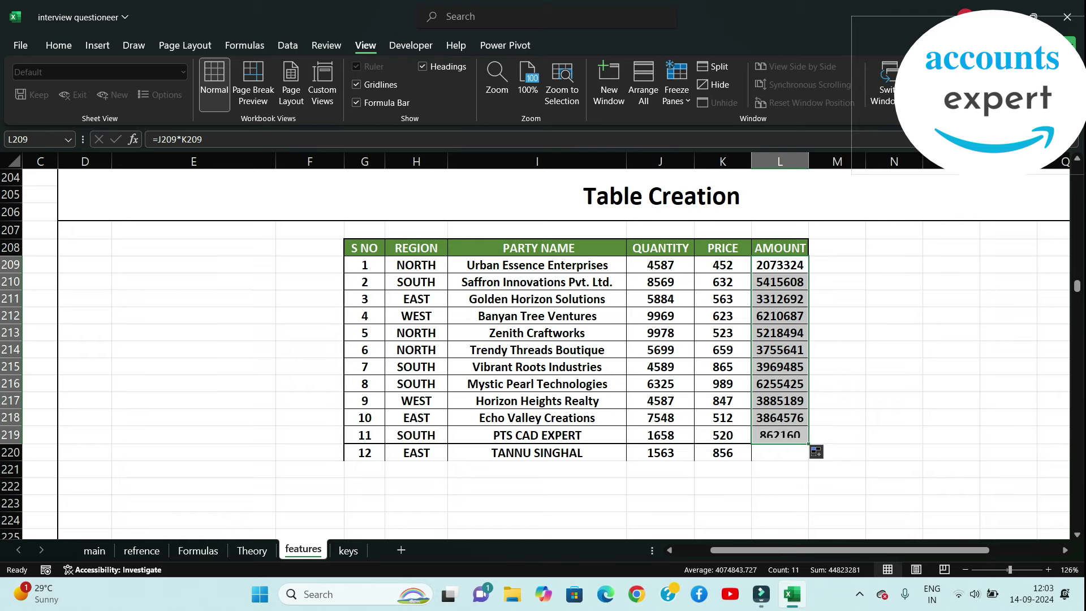
click(893, 434)
click(779, 469)
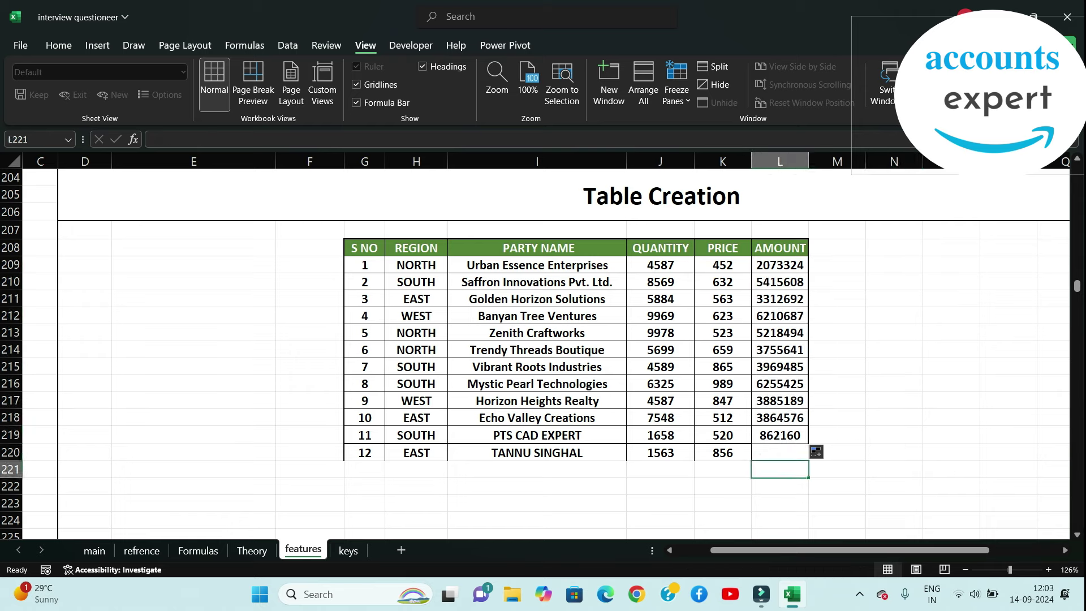
click(10, 452)
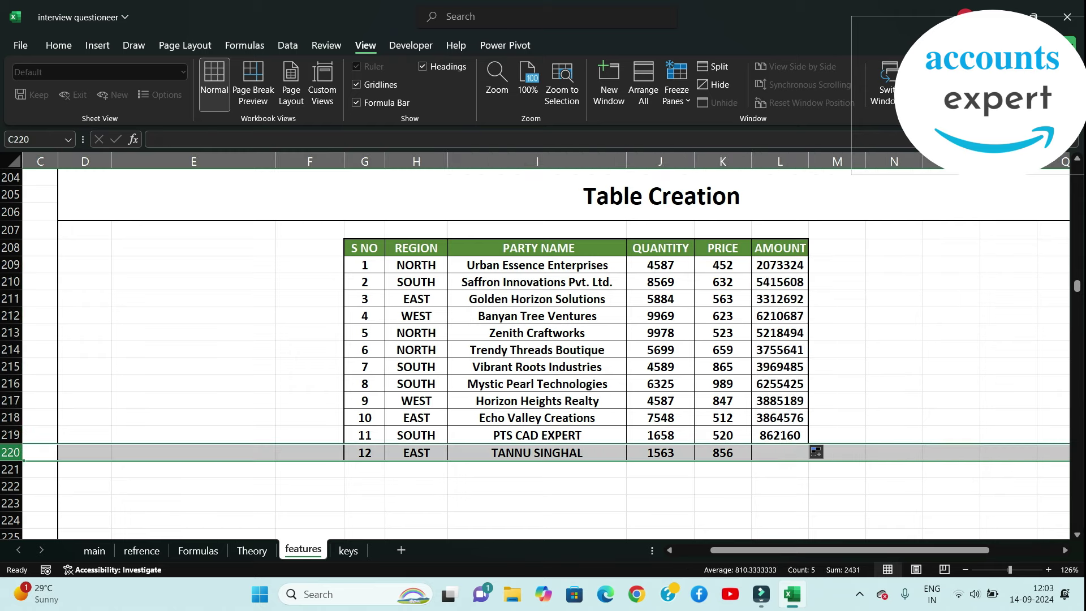
key(Delete)
click(193, 281)
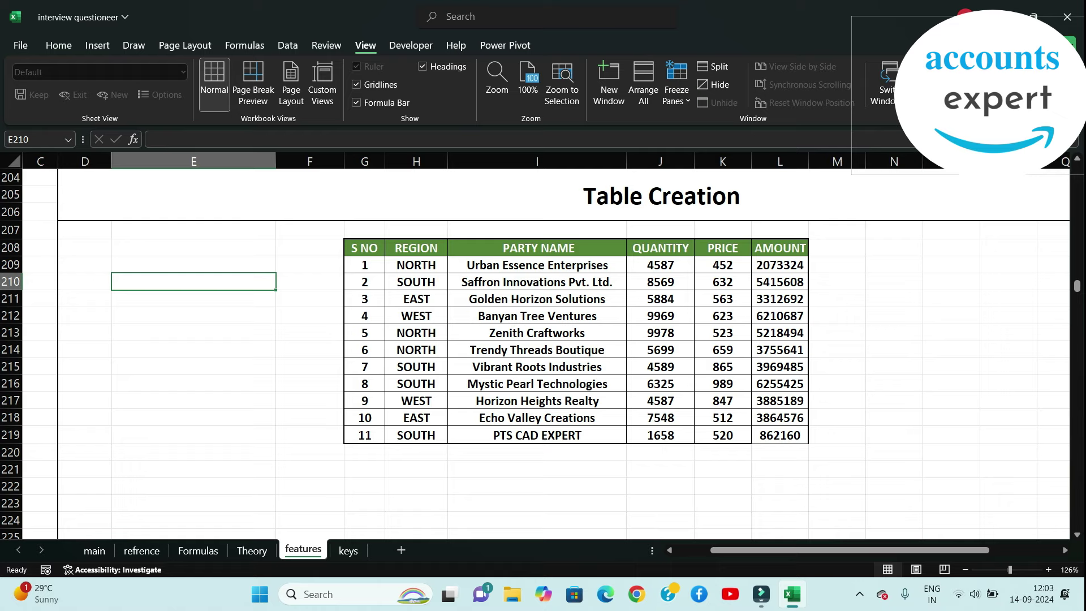
Step: Convert the sales range G208:L219, with its headers, into a table
mouse_move(365, 248)
mouse_down()
mouse_move(723, 350)
mouse_move(780, 434)
mouse_up()
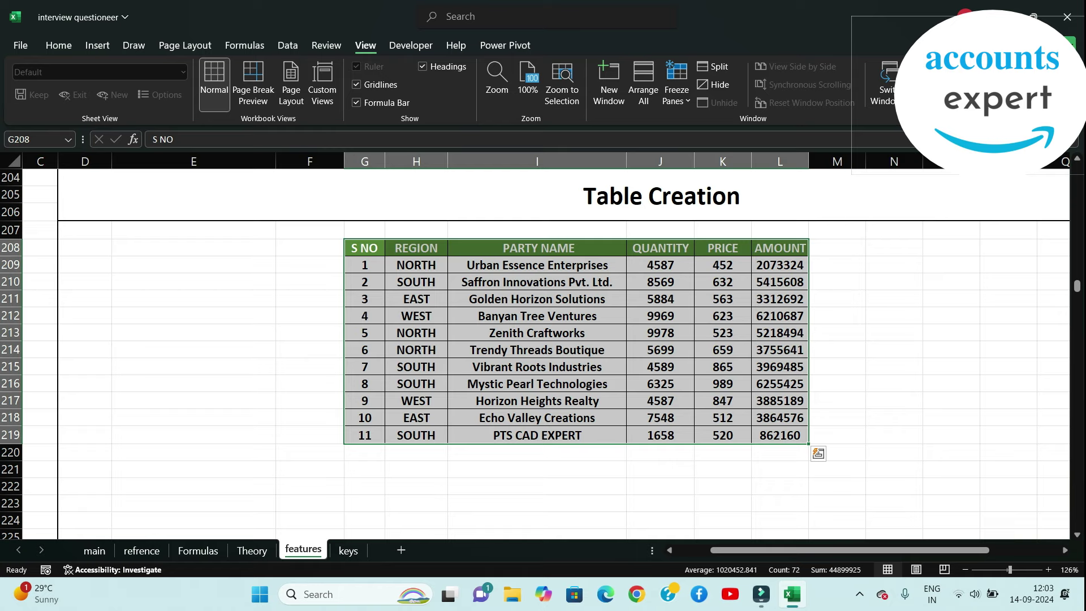
key(ctrl+t)
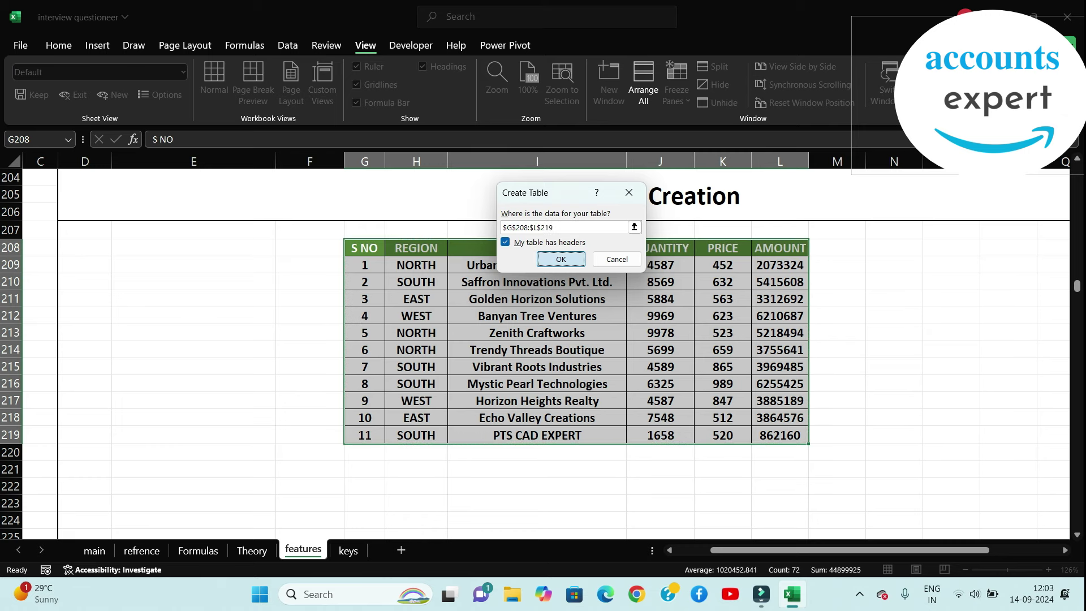
key(Return)
Step: Add row 12 for EAST with the party's name, quantity 1563 and price 856
click(364, 451)
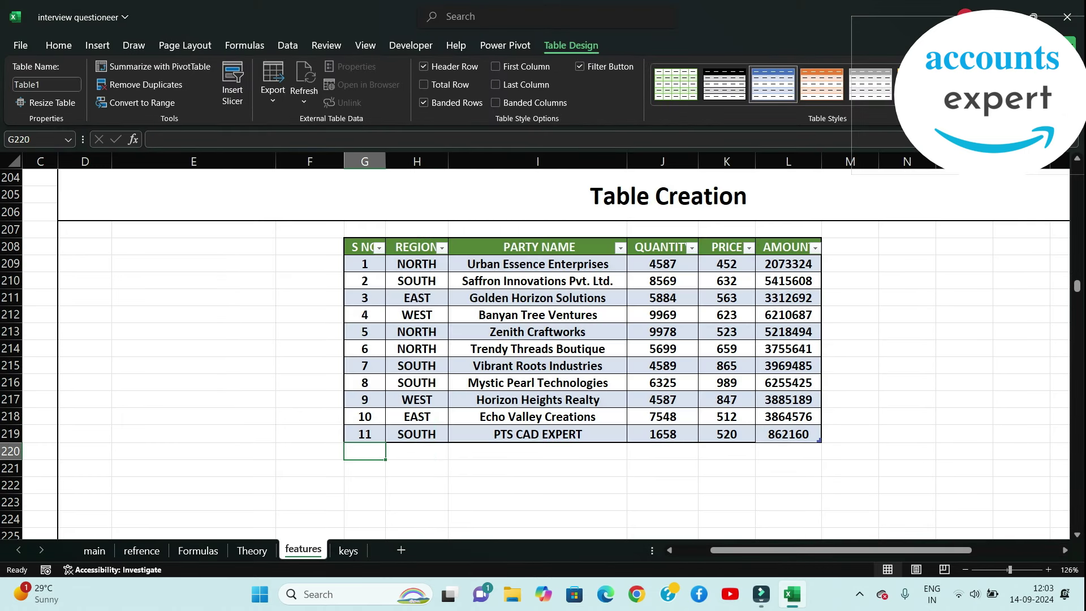
text(12)
key(Tab)
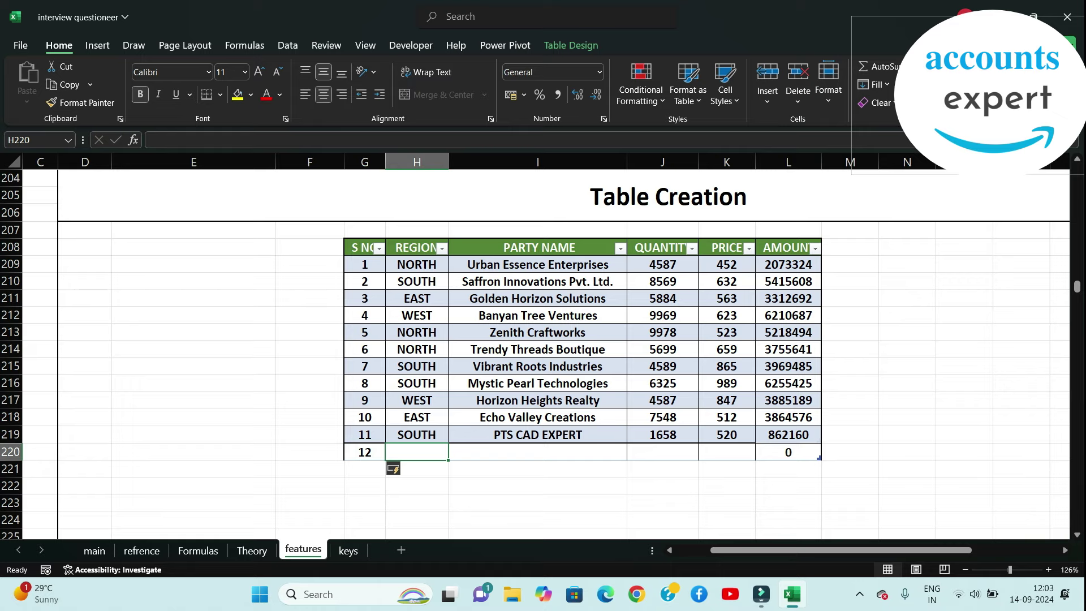
text(EAST)
key(Tab)
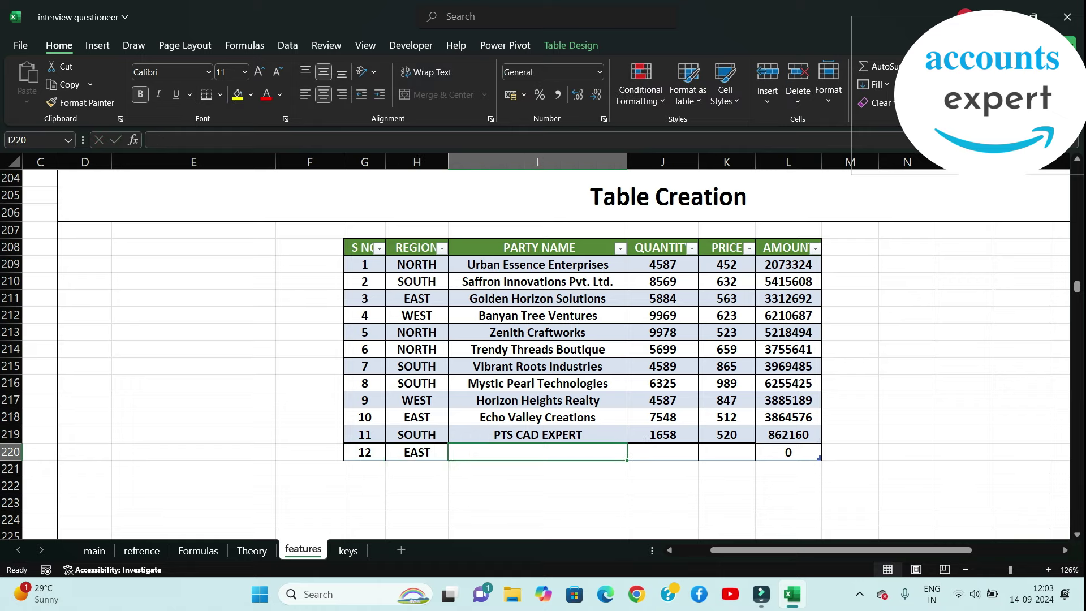
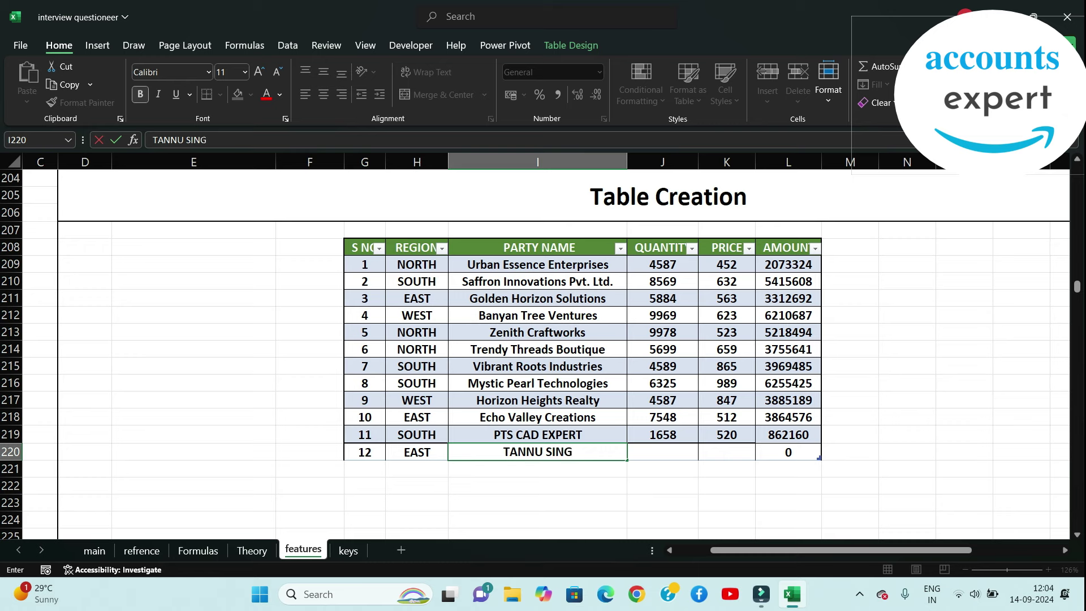
key(Tab)
text(15)
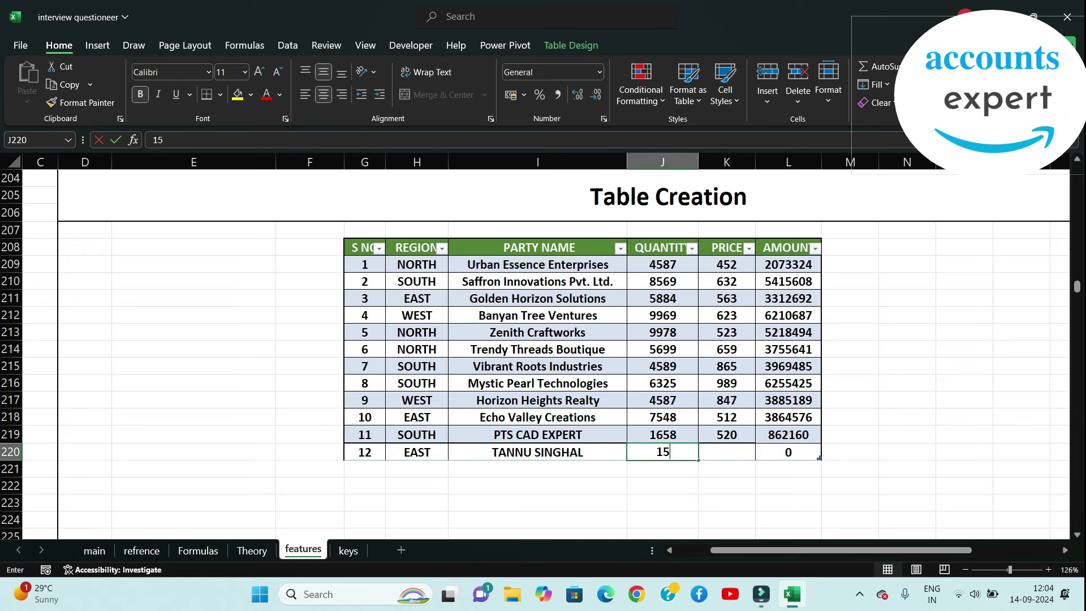
text(63)
key(Tab)
text(8)
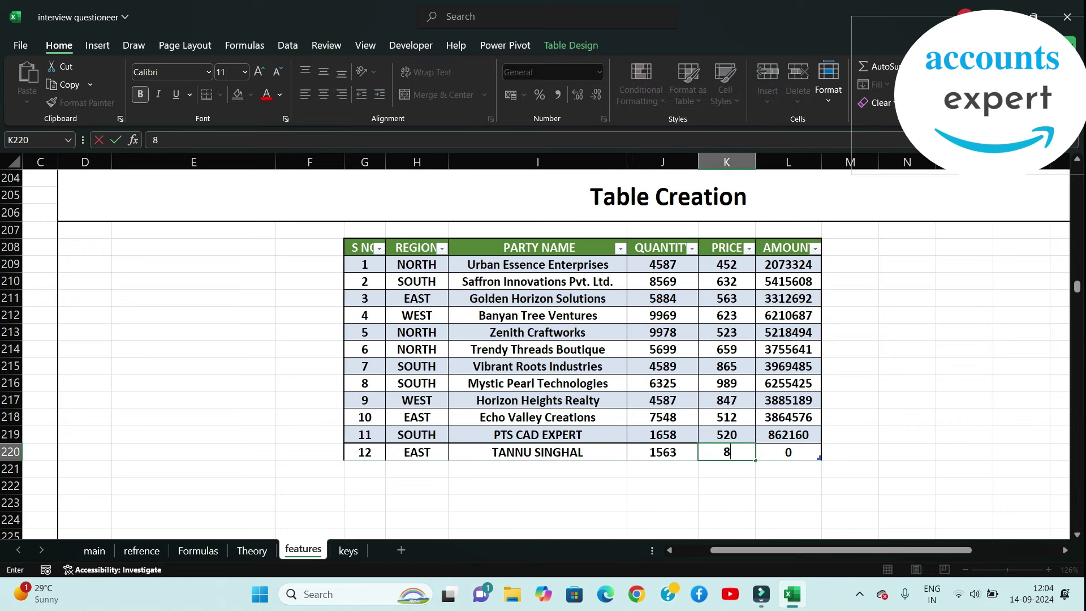
text(56)
key(Return)
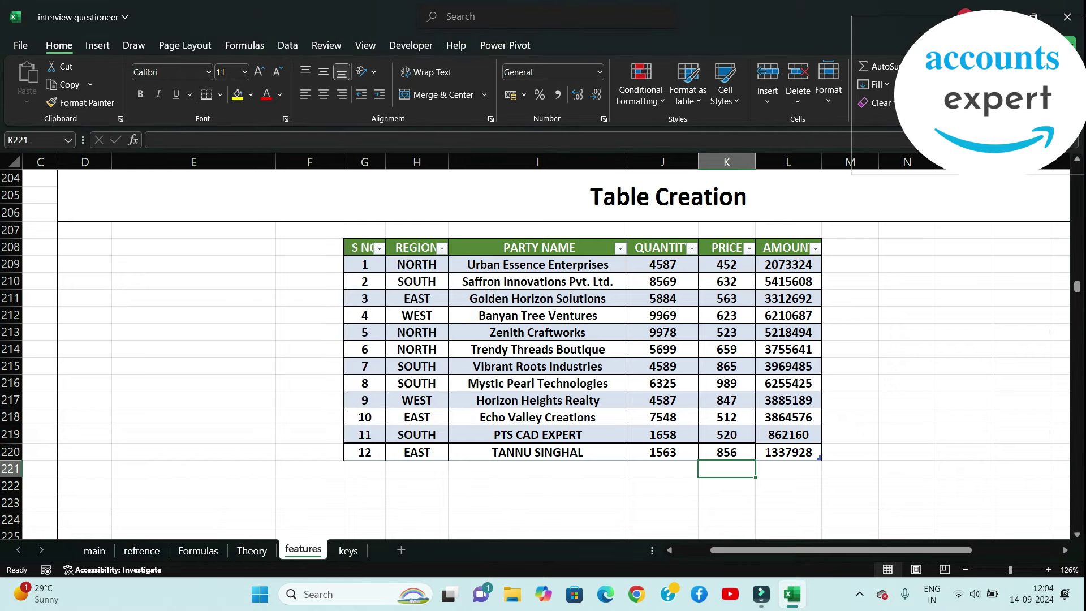
Step: Select the Chart Creation table's REGION values H280:H290 together with AMOUNT values L280:L290
scroll(543, 353, down, 3)
scroll(543, 353, down, 4)
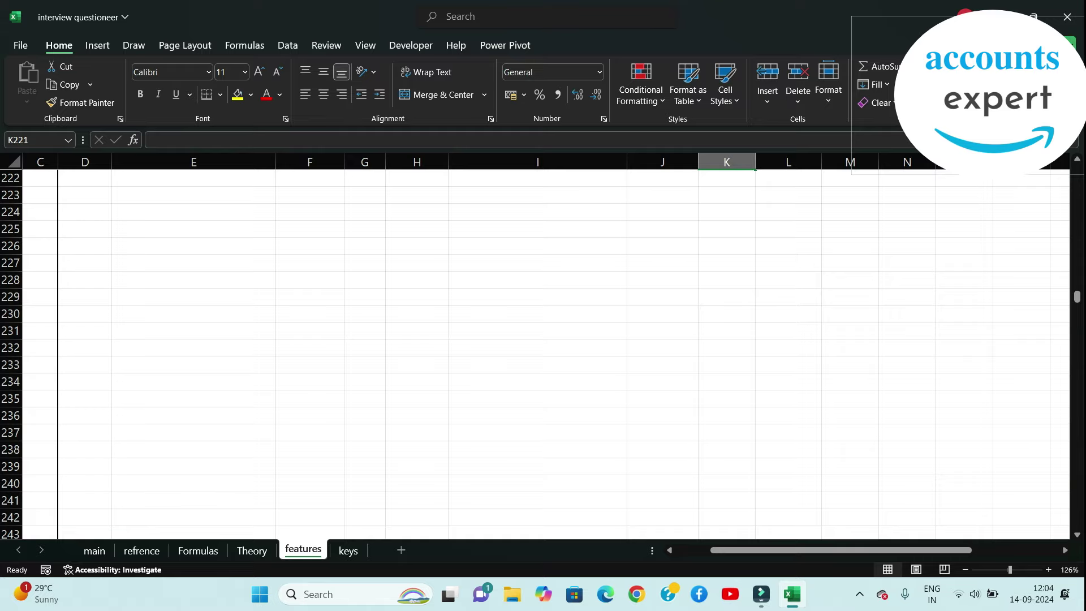
scroll(543, 353, down, 3)
scroll(542, 353, down, 10)
scroll(543, 354, down, 6)
scroll(543, 354, up, 3)
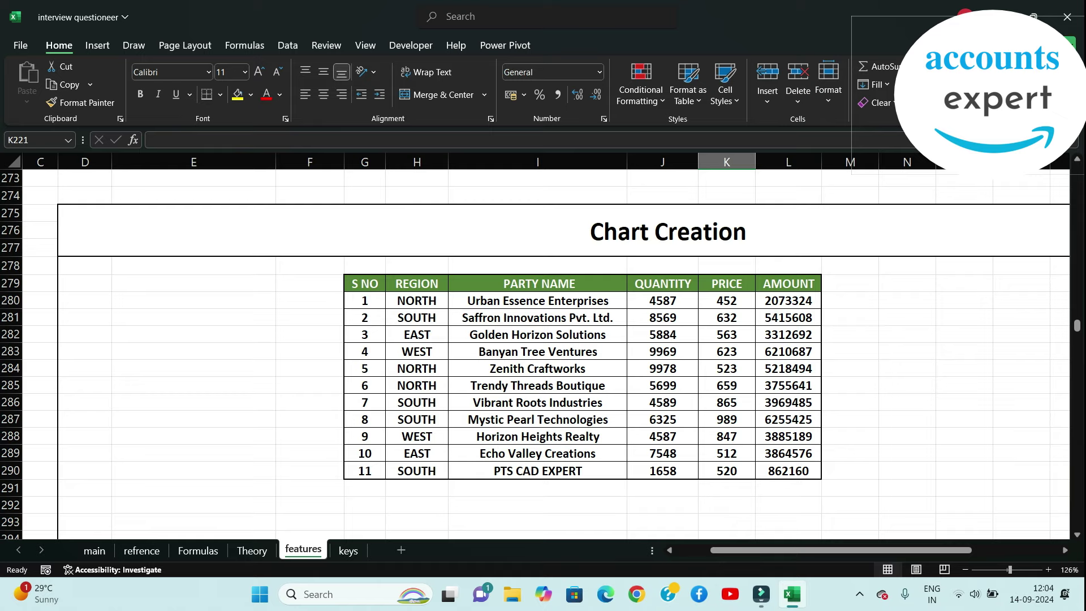
drag(417, 301, 416, 470)
drag(788, 300, 788, 470)
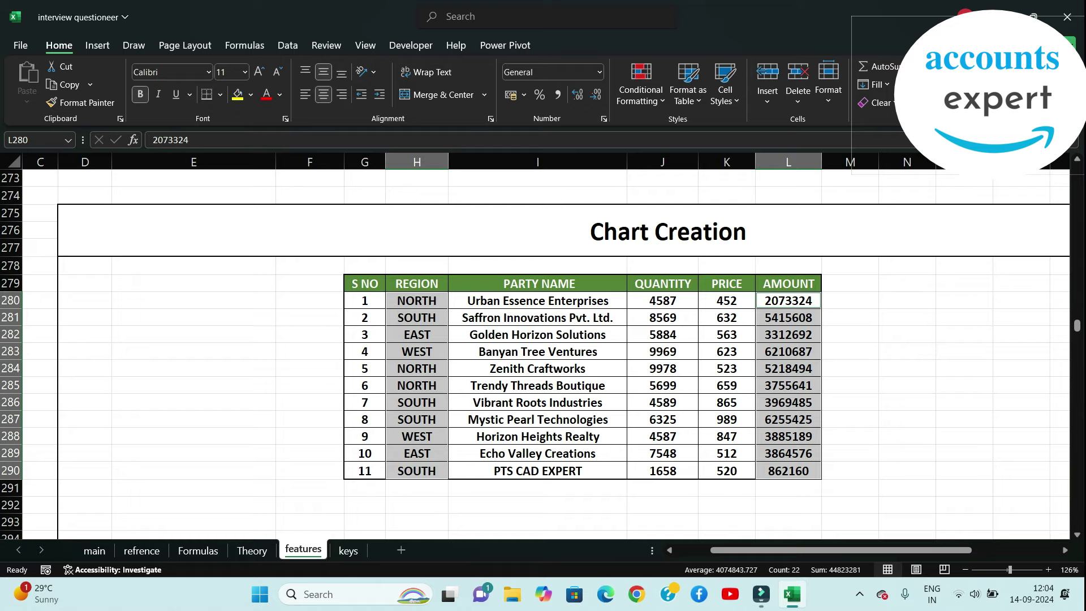
Step: Collapse the ribbon and insert a clustered column chart of the selection with Alt+F1
key(ctrl+F1)
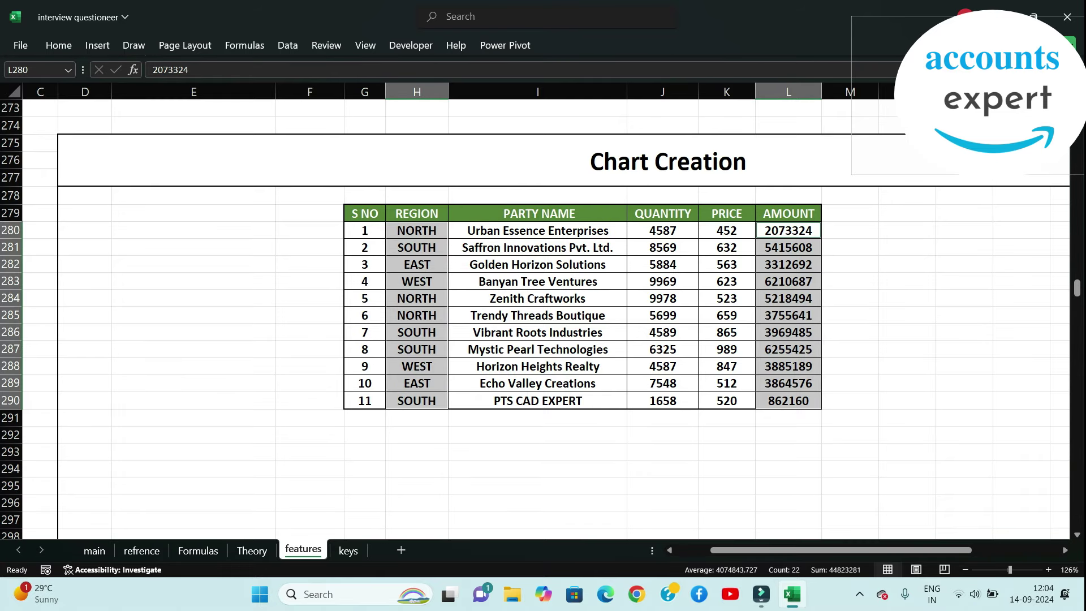
key(F12)
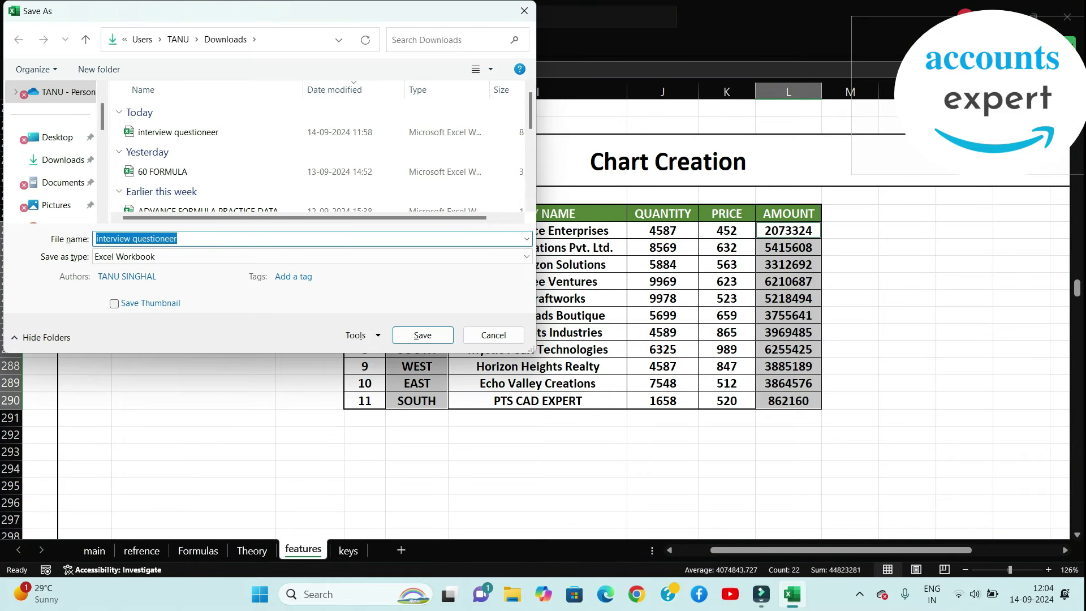
key(Escape)
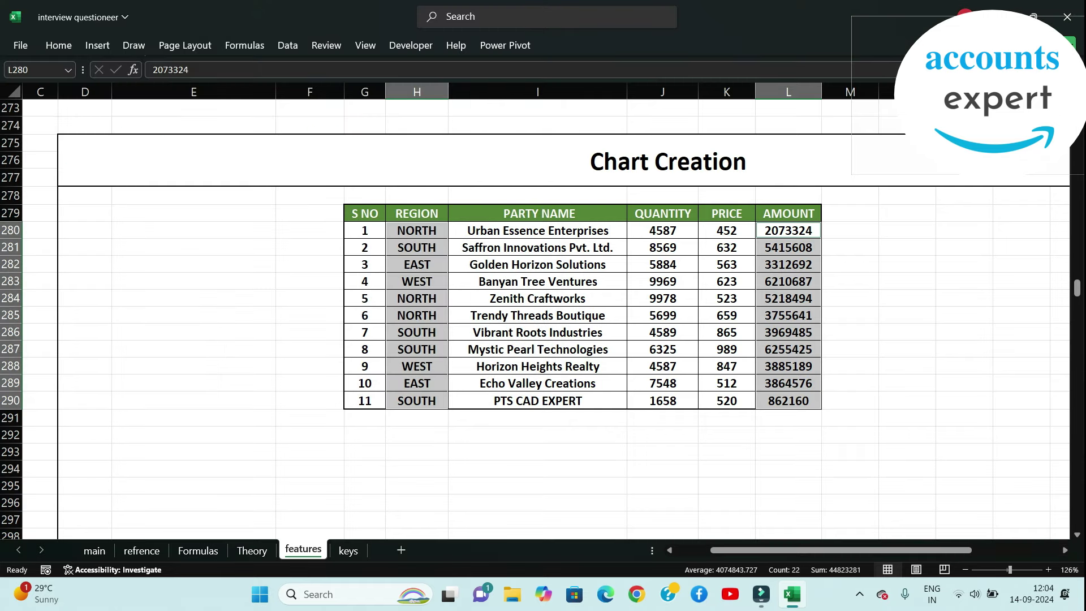
key(alt+F1)
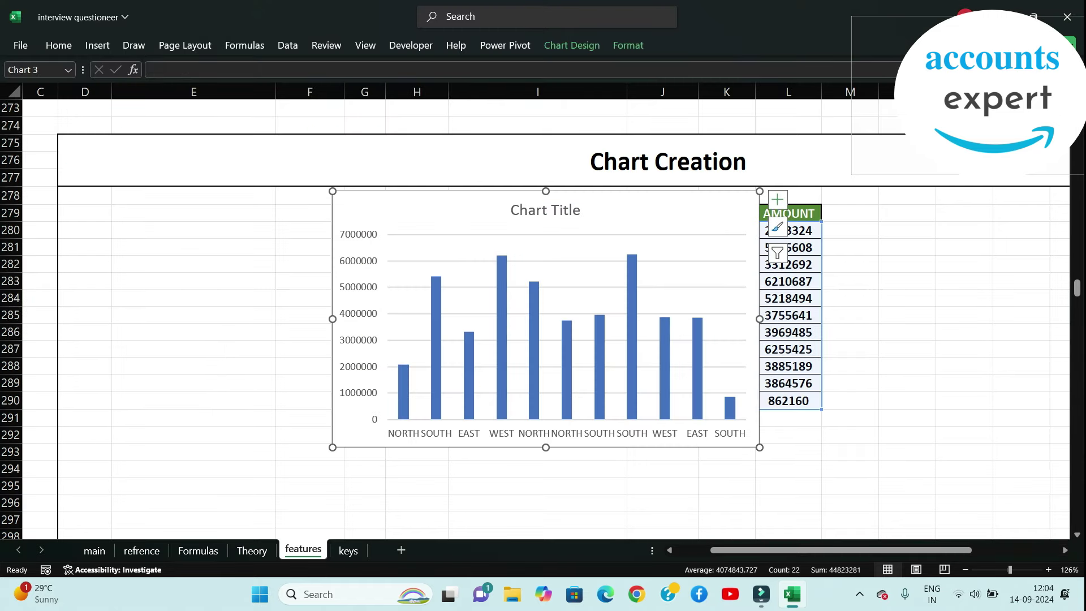
Step: Move the chart below the data and widen it
mouse_move(553, 237)
mouse_down()
mouse_move(726, 350)
mouse_move(714, 349)
mouse_move(665, 422)
mouse_move(600, 417)
mouse_up()
scroll(638, 300, down, 2)
scroll(714, 349, down, 2)
scroll(714, 350, down, 1)
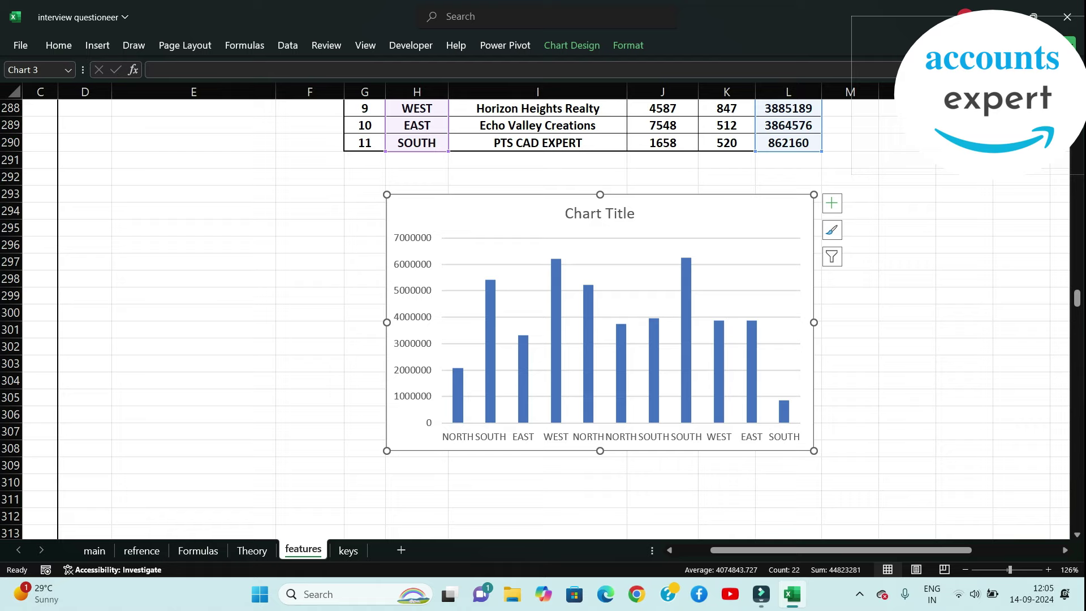
drag(813, 322, 880, 321)
Step: Apply the dark-blue hatched chart style to the column chart
click(898, 230)
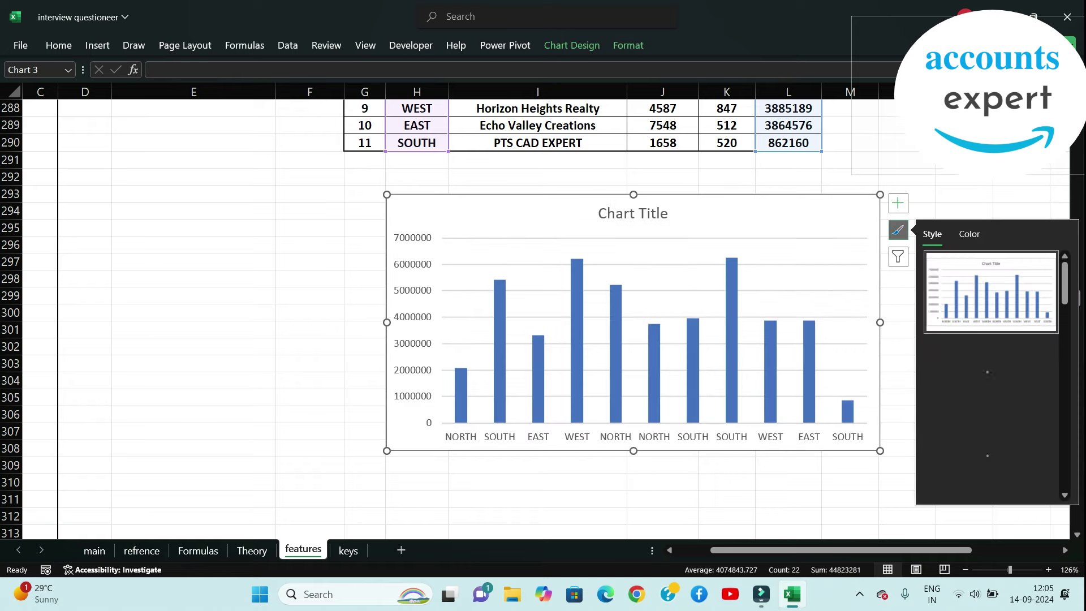
scroll(991, 373, down, 5)
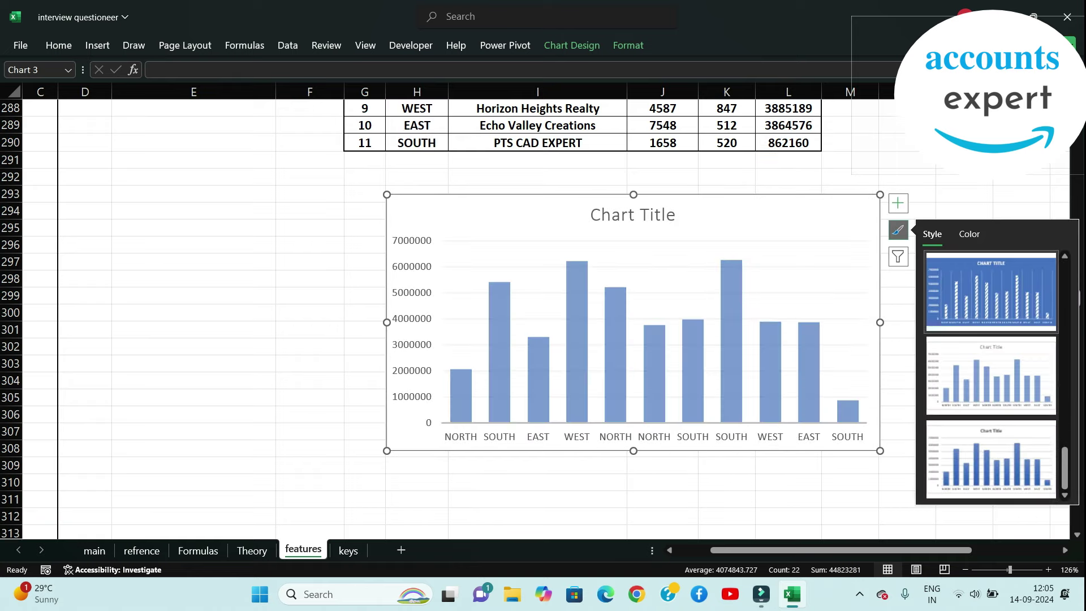
click(990, 291)
click(898, 256)
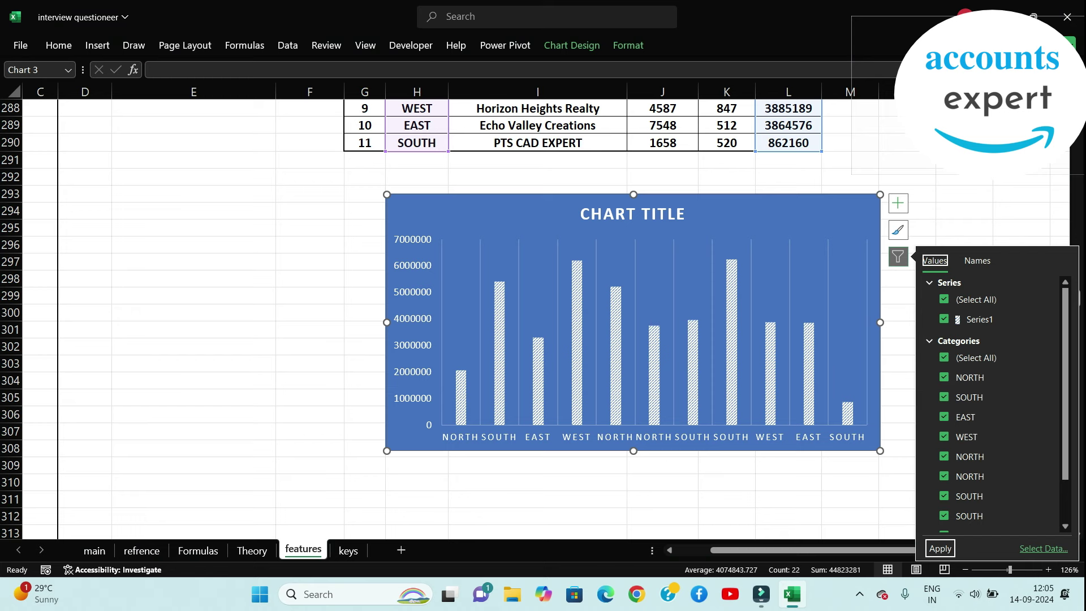
key(Escape)
Step: Recolour the chart with the orange Colorful Palette 4 and deselect it
click(908, 227)
click(633, 339)
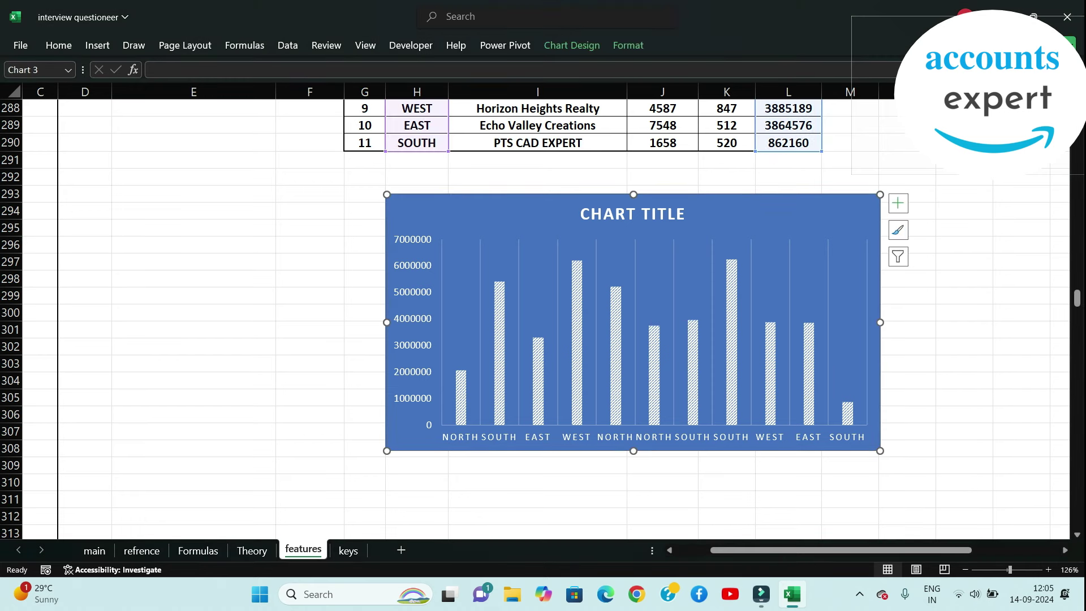
click(898, 230)
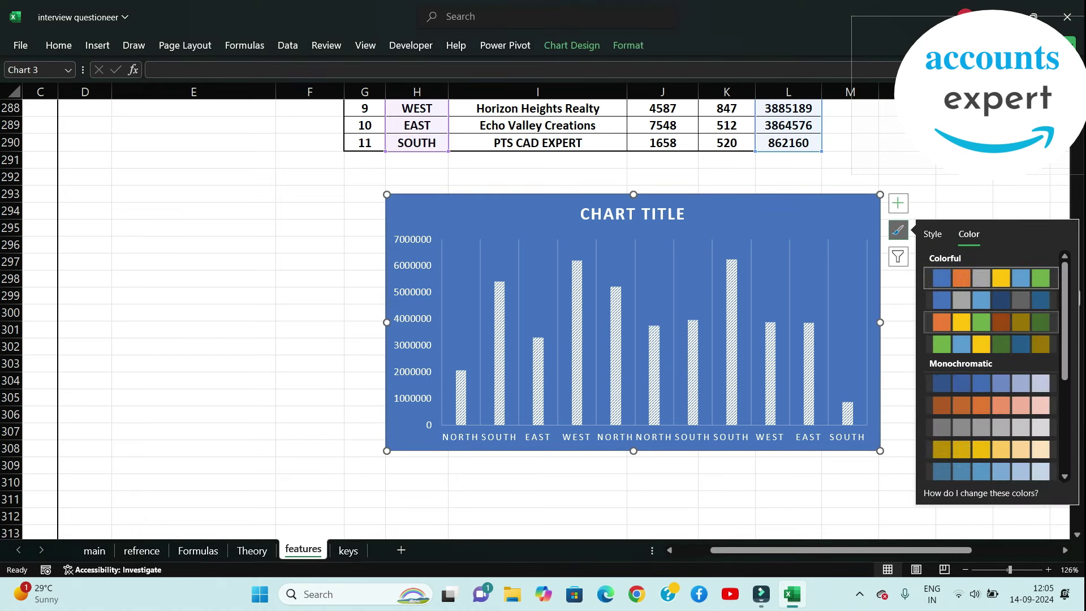
click(990, 322)
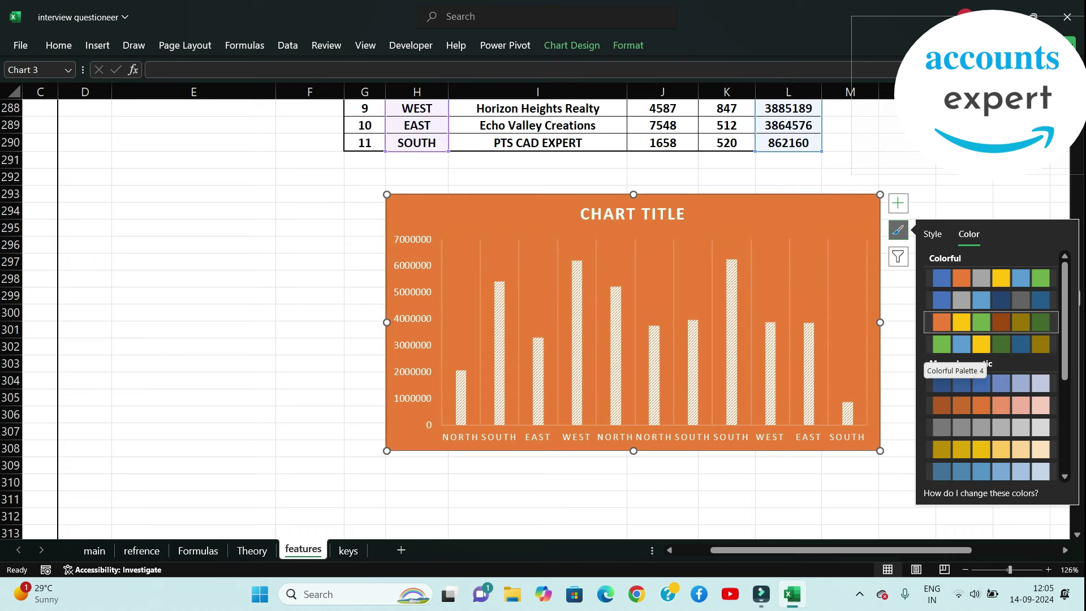
click(193, 312)
scroll(194, 312, up, 1)
scroll(509, 317, up, 3)
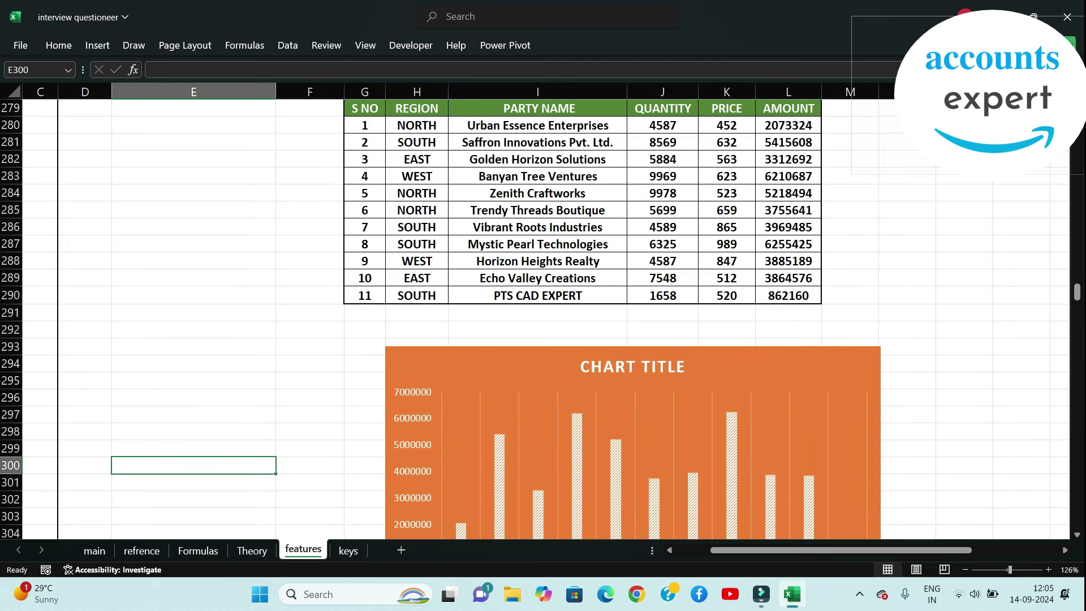
scroll(509, 317, down, 2)
Step: Enter the note 'ALT F1' in cell E290
click(193, 193)
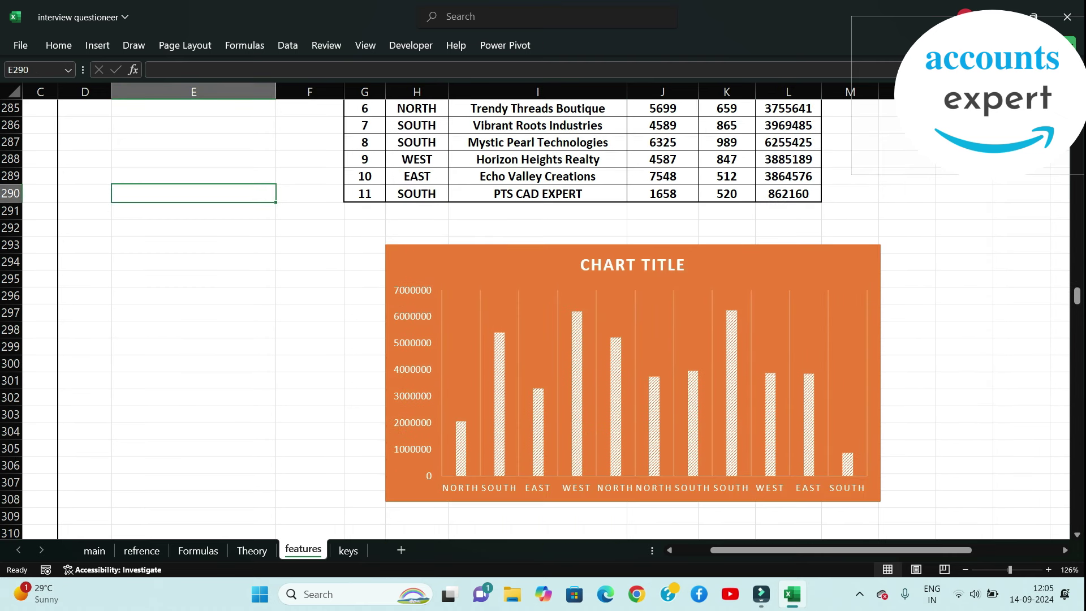
text(ALT F1)
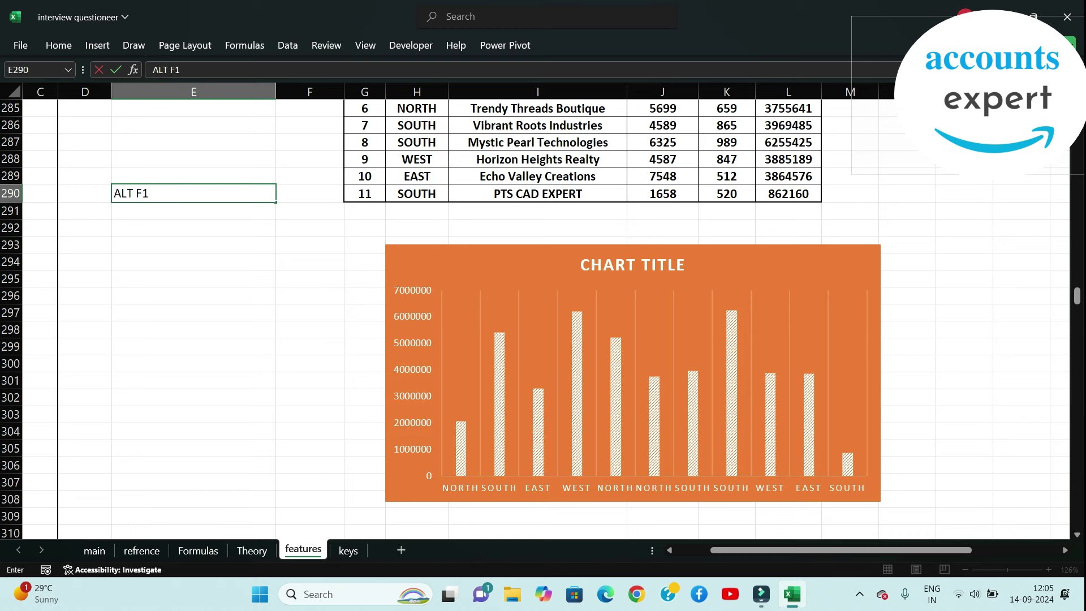
click(193, 244)
Step: Insert the recommended Sum of AMOUNT by REGION chart from H280:H290 and L280:L290
scroll(509, 316, up, 3)
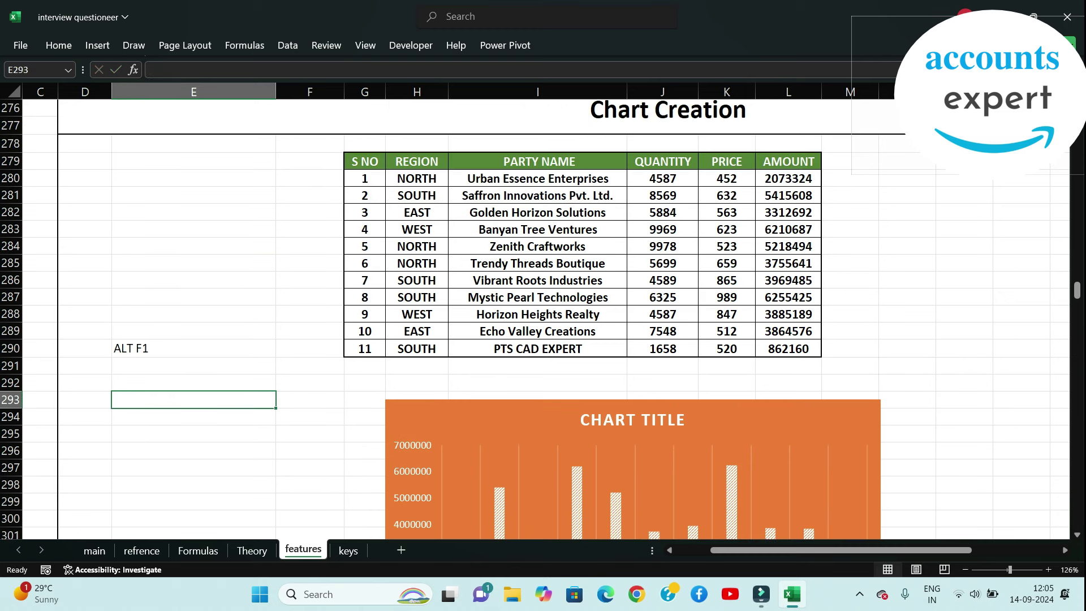
drag(417, 178, 417, 348)
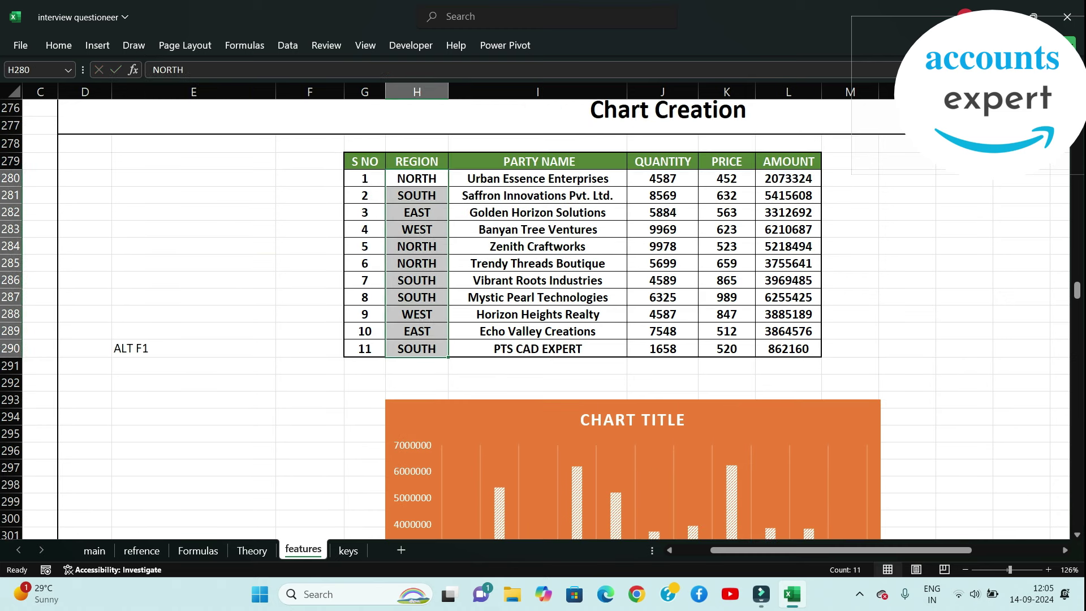
drag(789, 178, 788, 349)
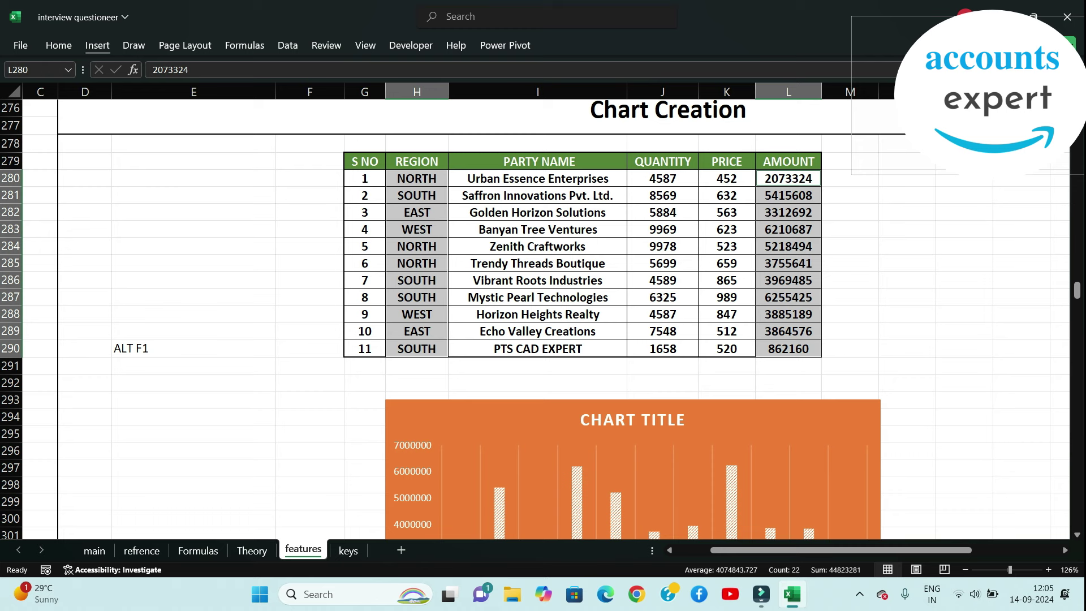
click(97, 45)
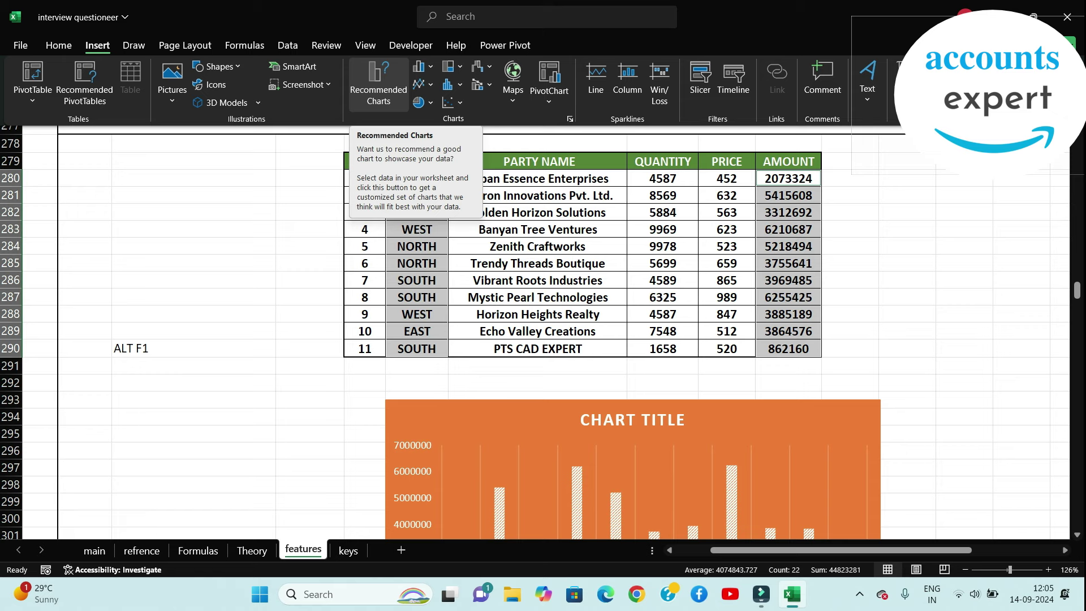
click(378, 85)
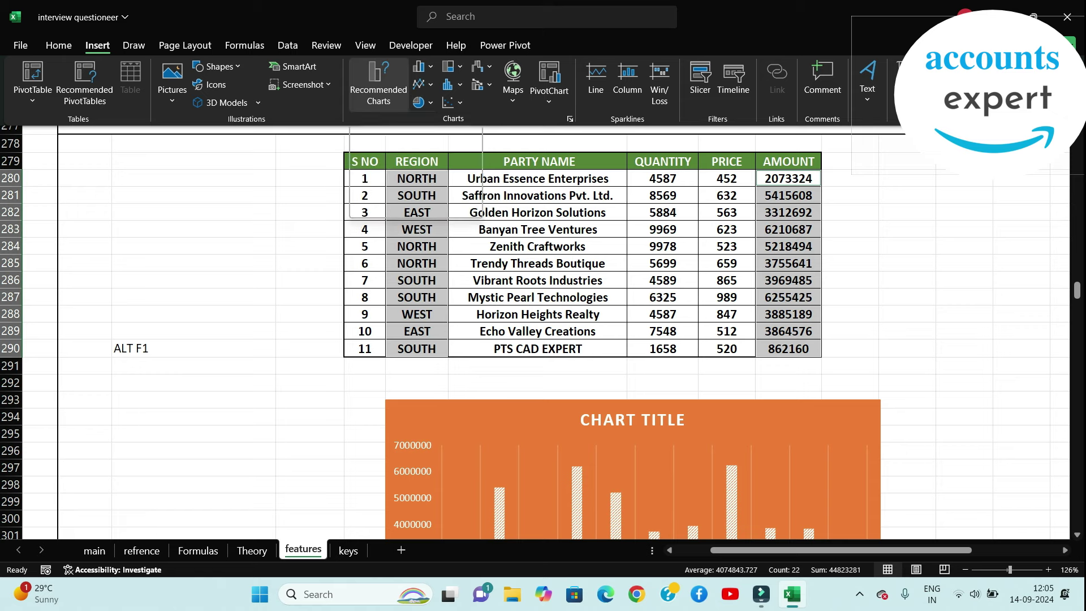
click(378, 85)
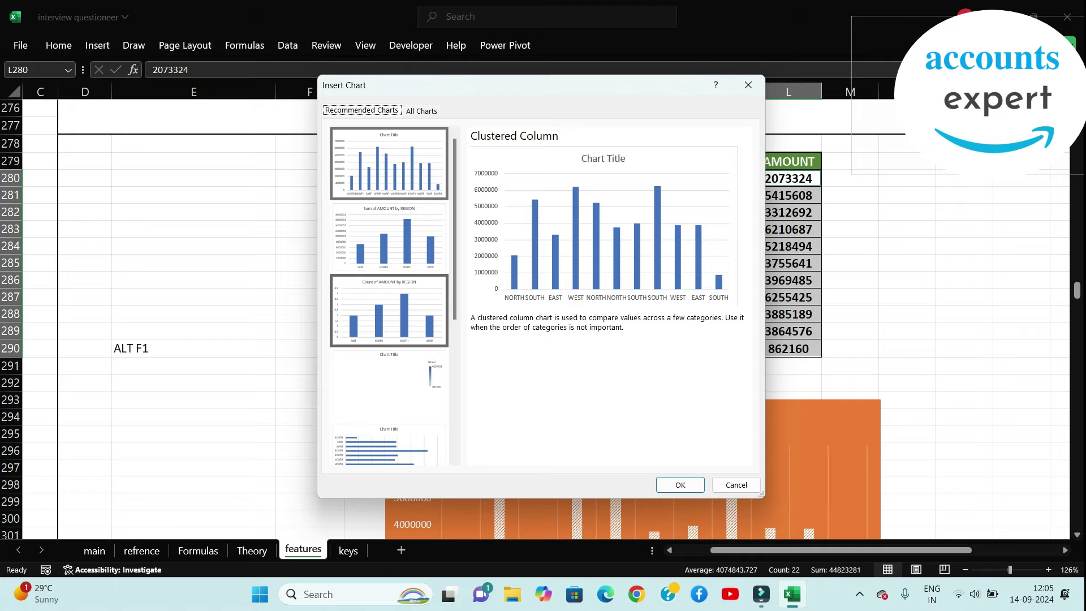
click(389, 237)
click(680, 485)
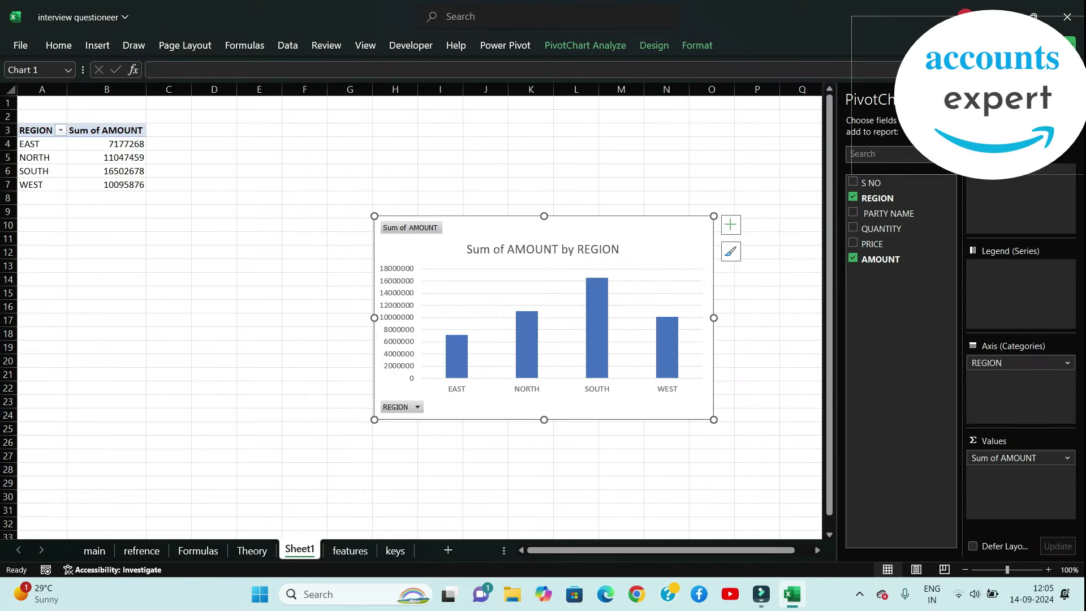
Step: Delete the Sheet1 pivot chart sheet and scroll down to the Number Format table
click(59, 46)
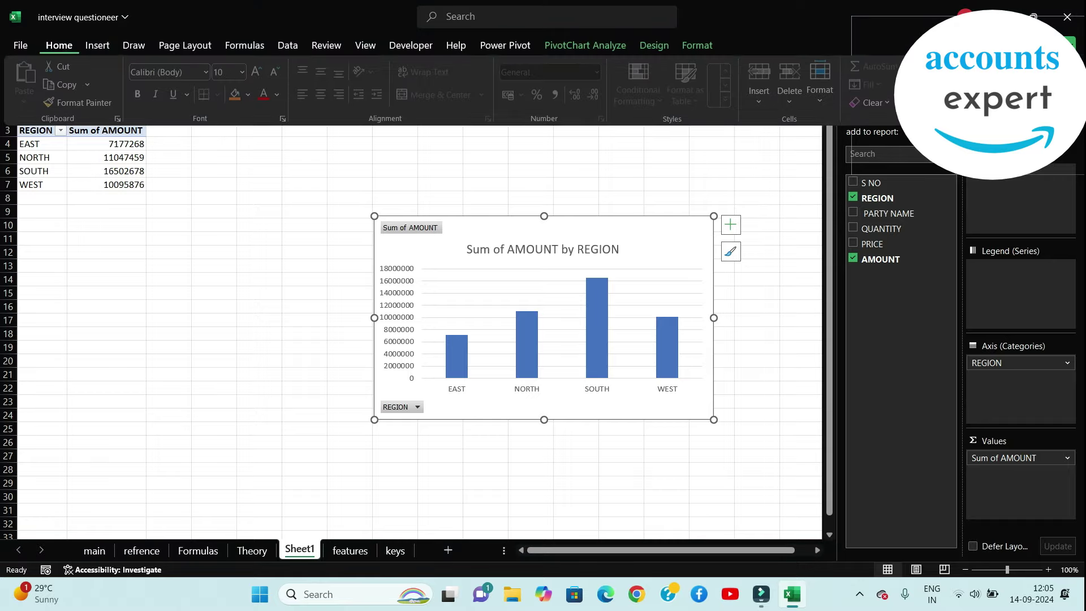
right_click(315, 548)
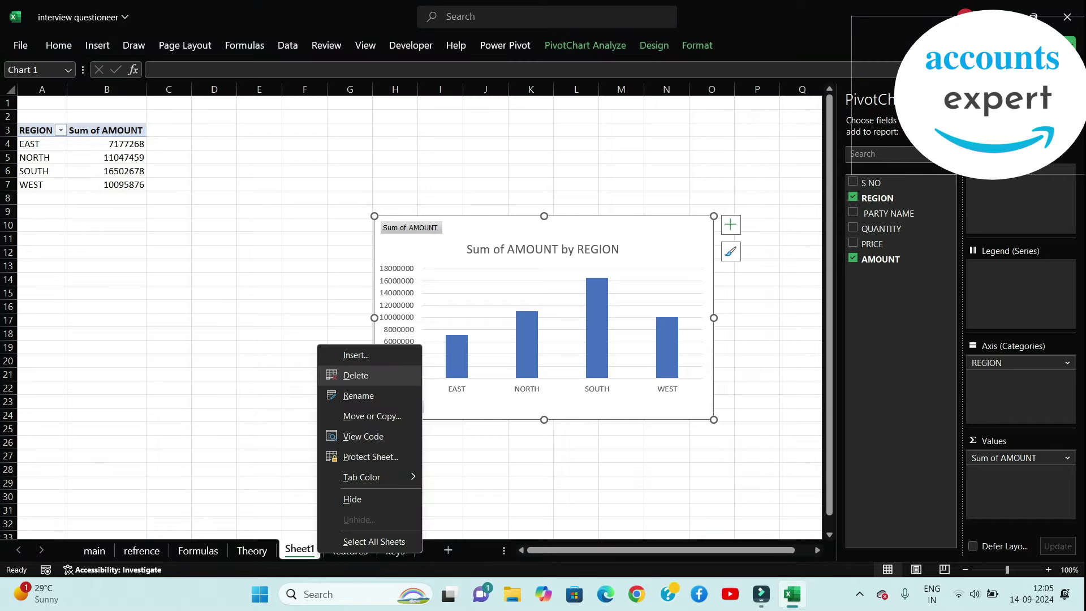
click(354, 376)
key(Return)
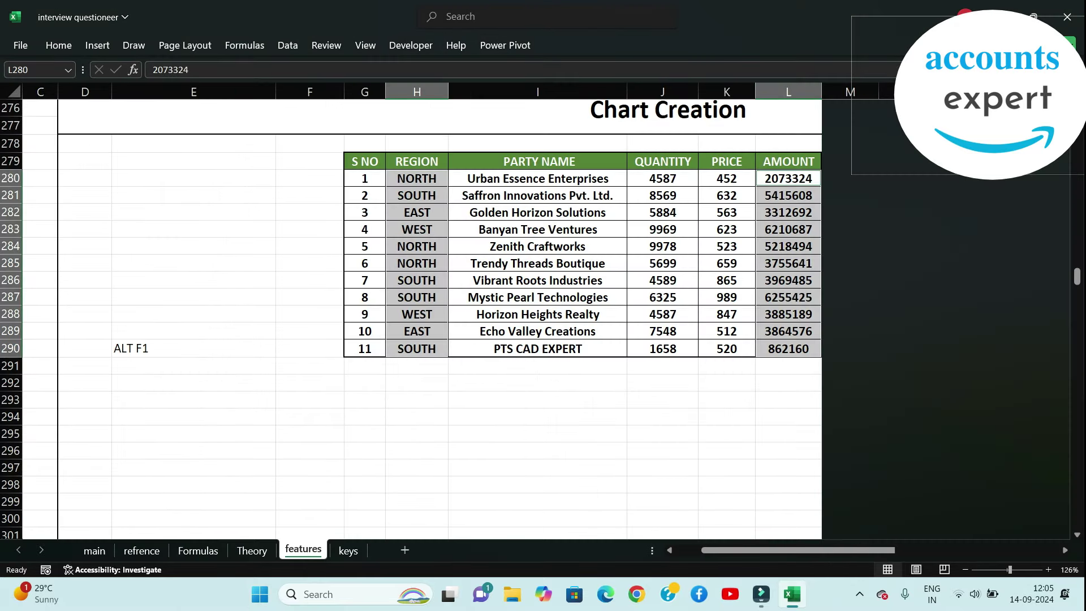
click(194, 263)
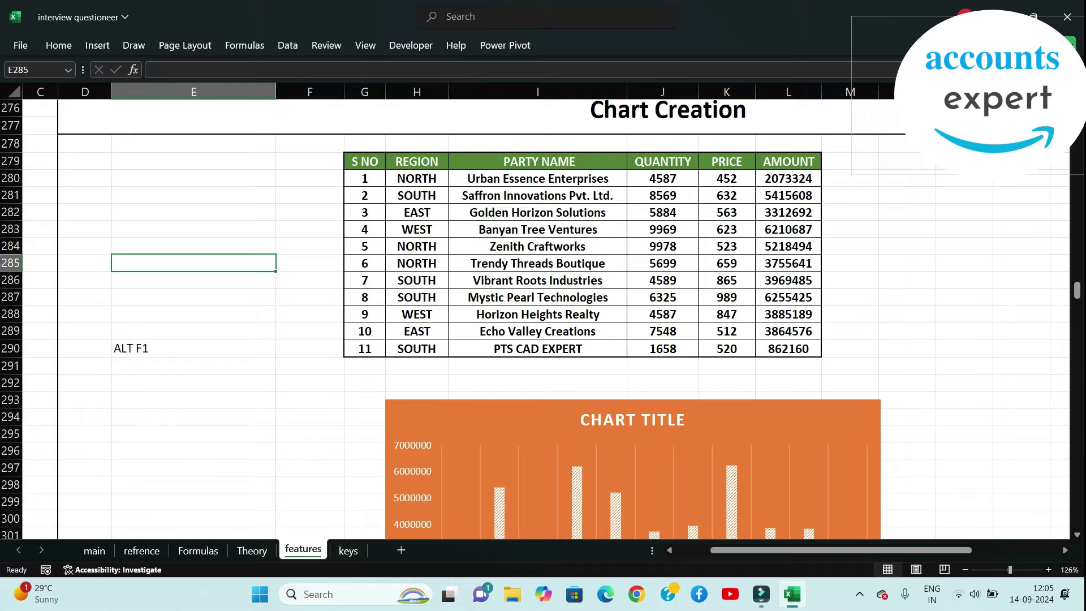
scroll(418, 362, down, 7)
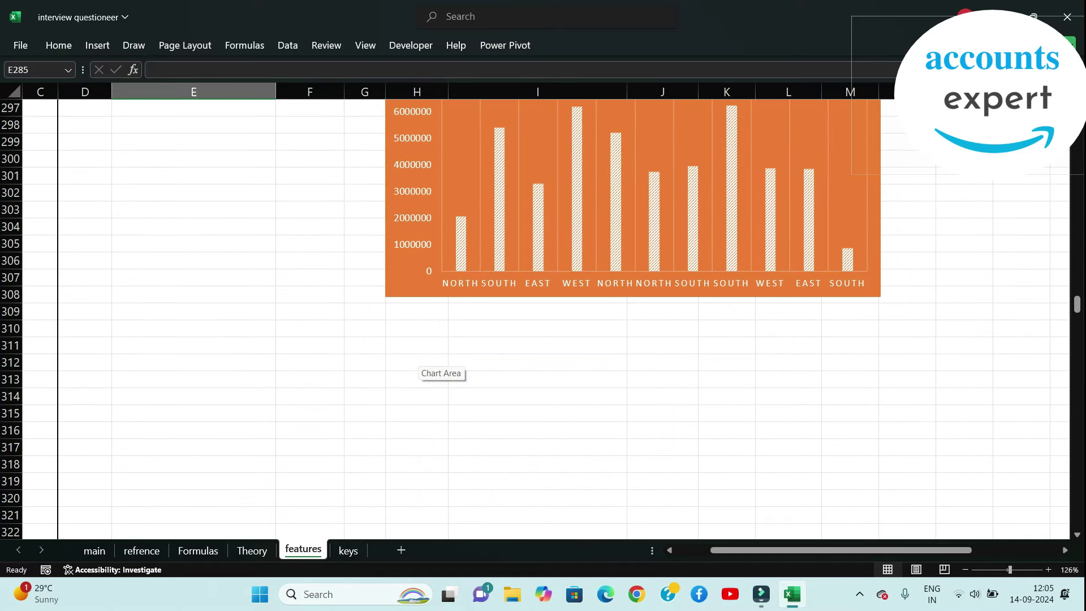
scroll(418, 362, down, 3)
scroll(419, 362, down, 5)
scroll(419, 362, down, 3)
Step: Apply Comma Style to the AMOUNT values L352:L362
scroll(419, 362, down, 3)
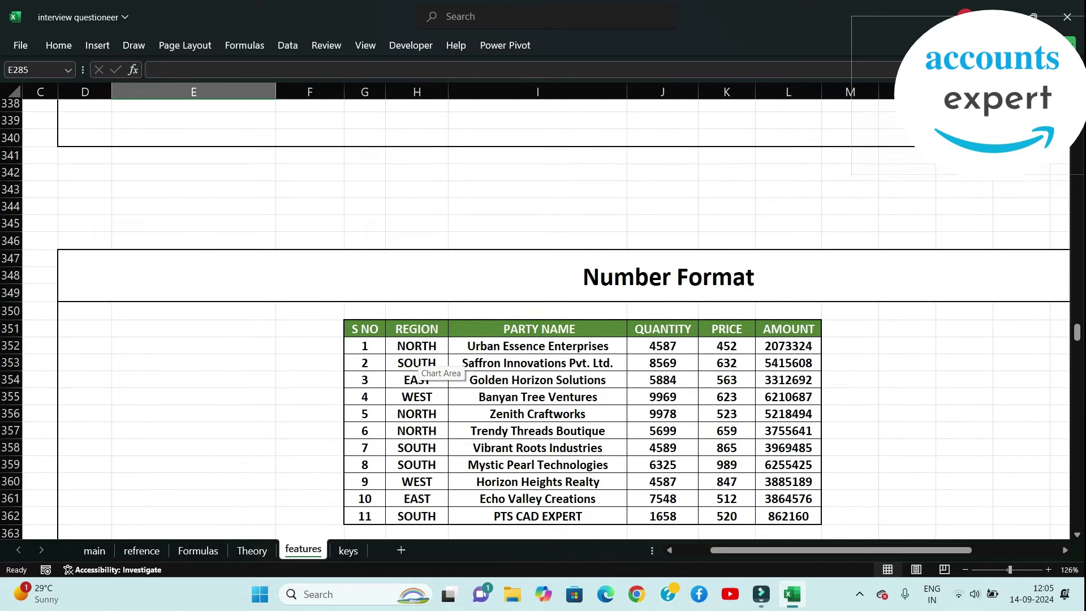
scroll(419, 362, down, 1)
scroll(419, 361, down, 1)
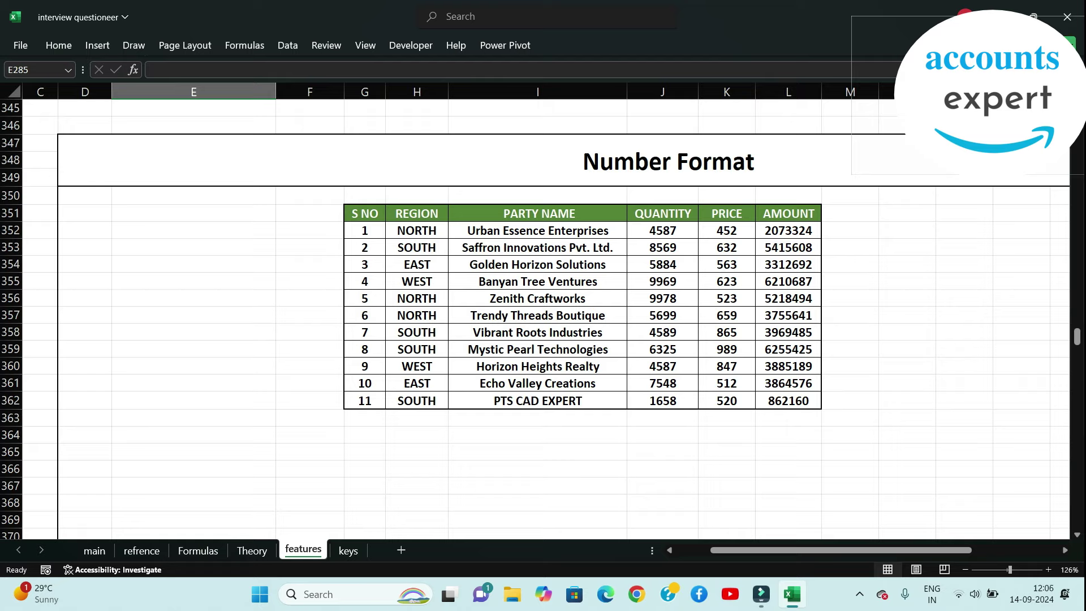
drag(787, 230, 788, 400)
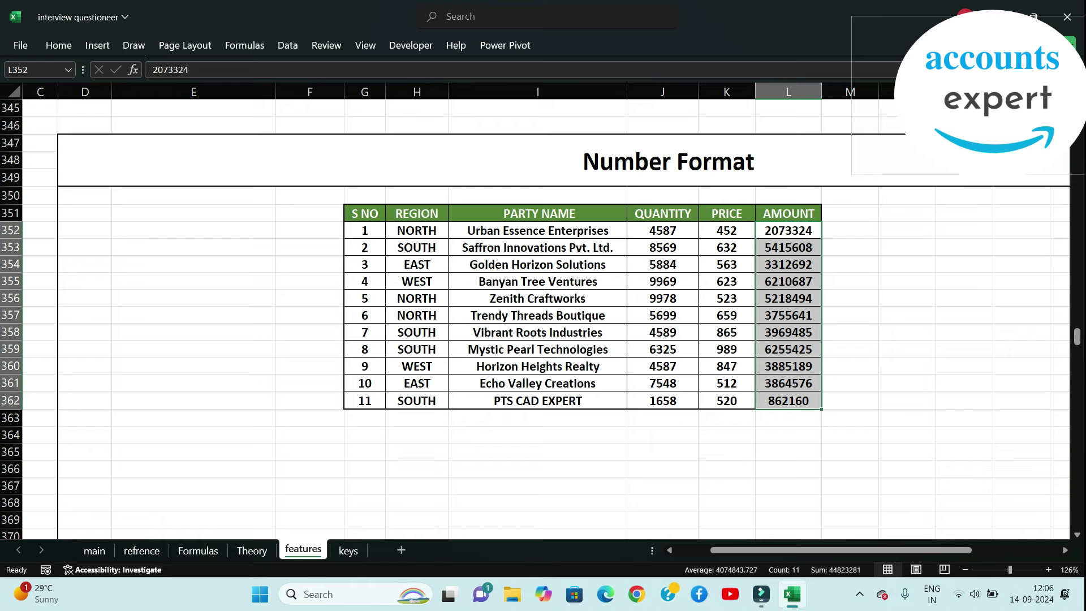
click(59, 45)
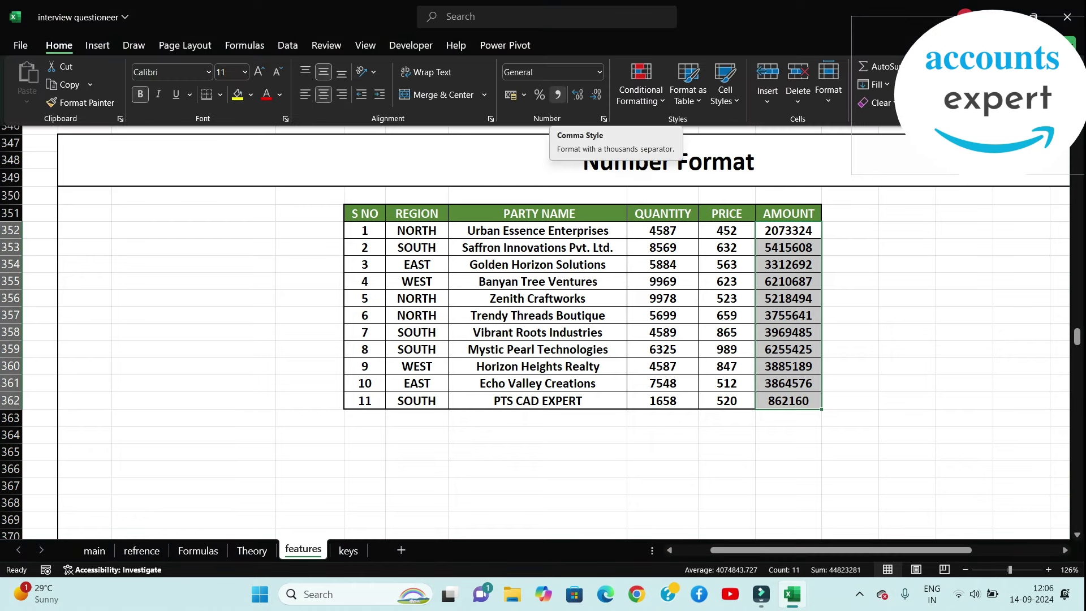
click(558, 94)
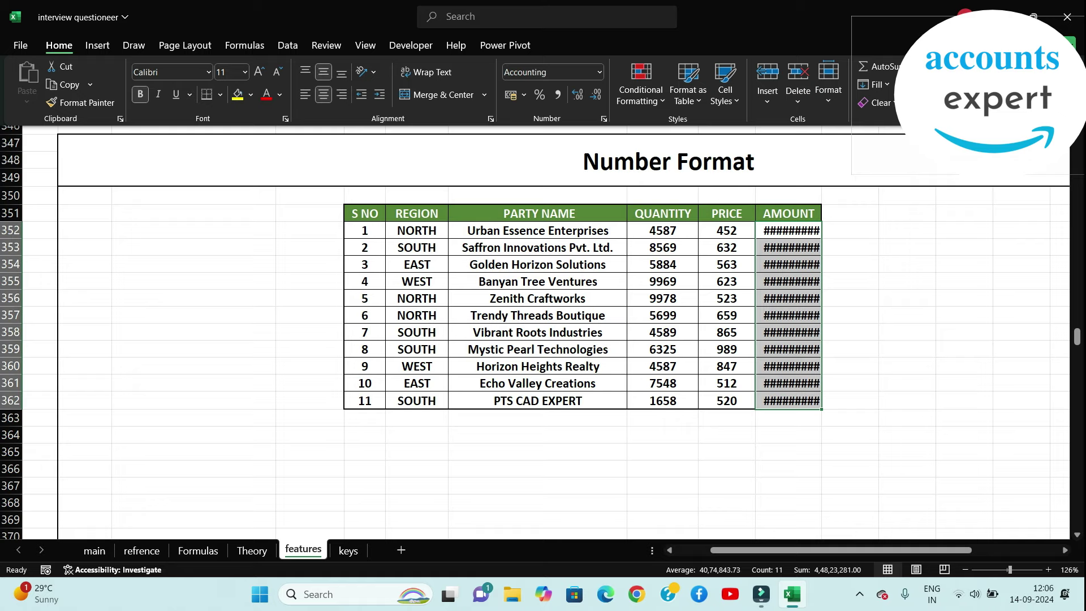
Step: Undo the stray 'OCA' entry in L352 and autofit the AMOUNT column width
text(OC)
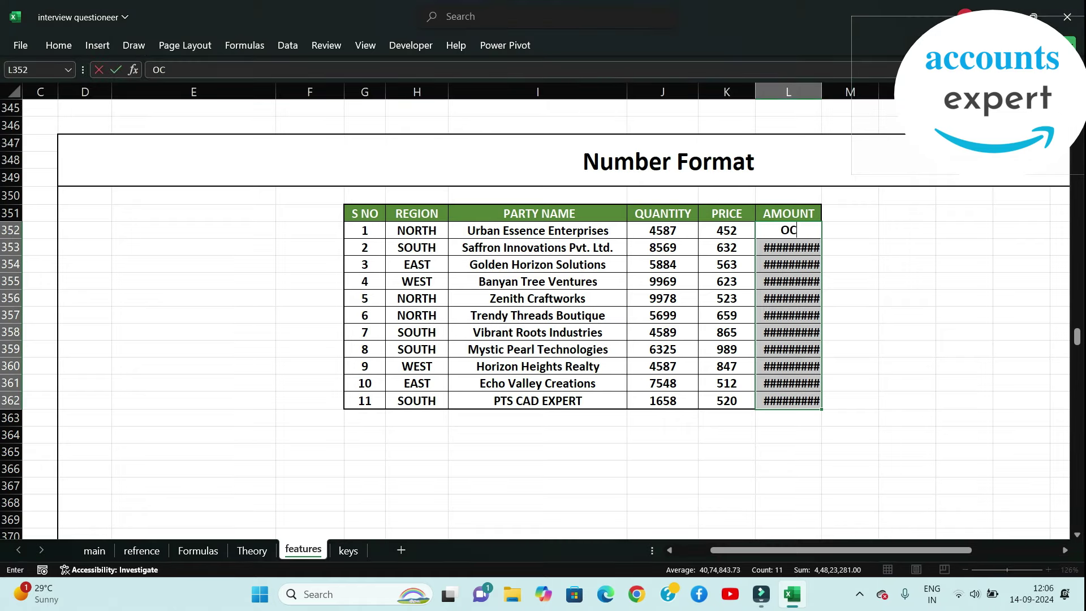
text(A)
click(850, 281)
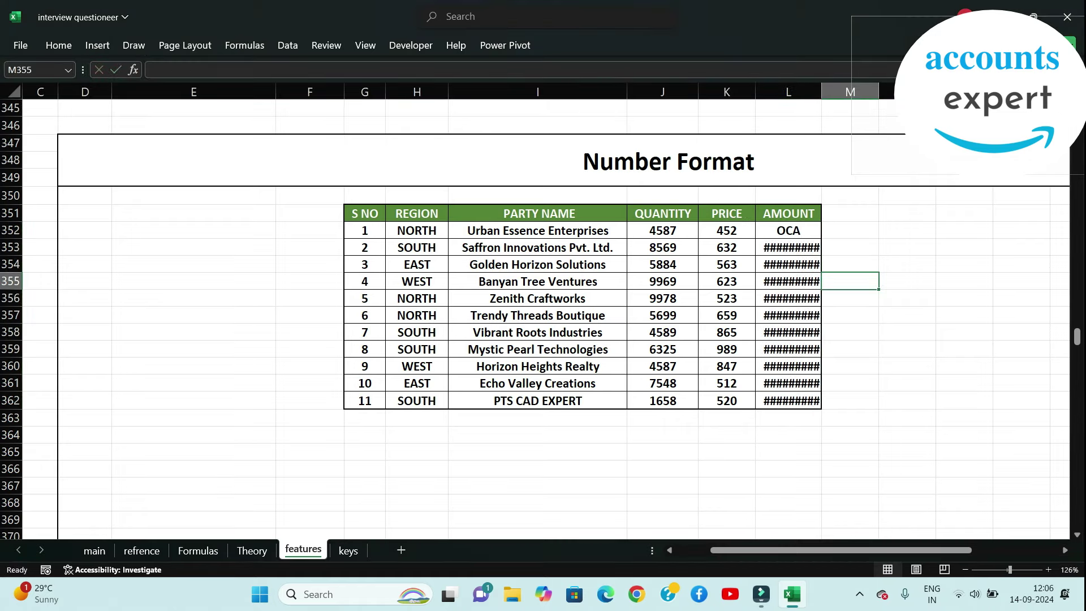
key(ctrl+z)
click(906, 297)
drag(788, 213, 789, 401)
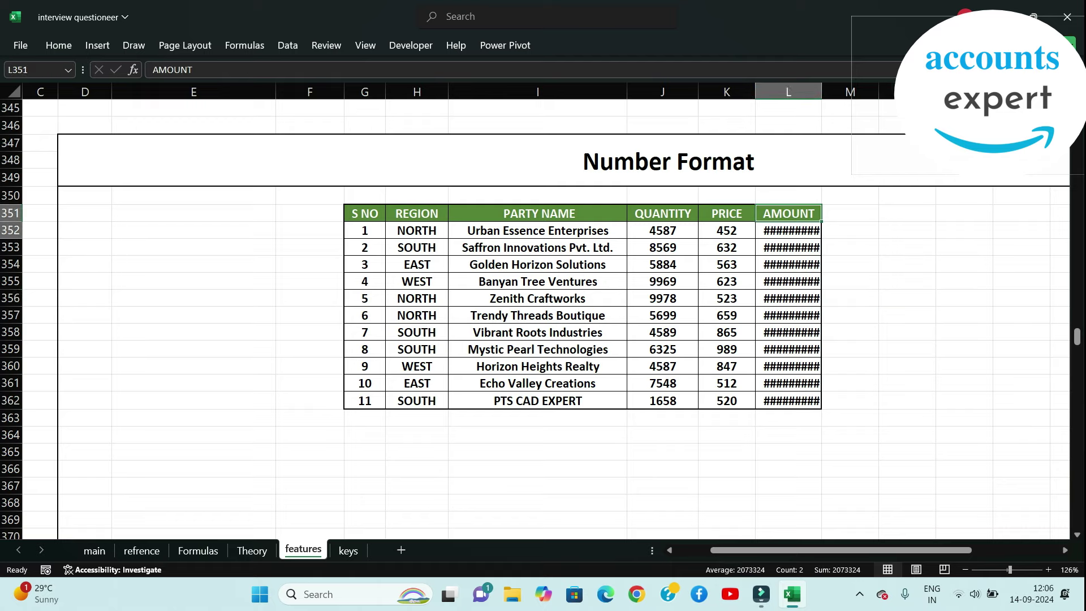
key(alt)
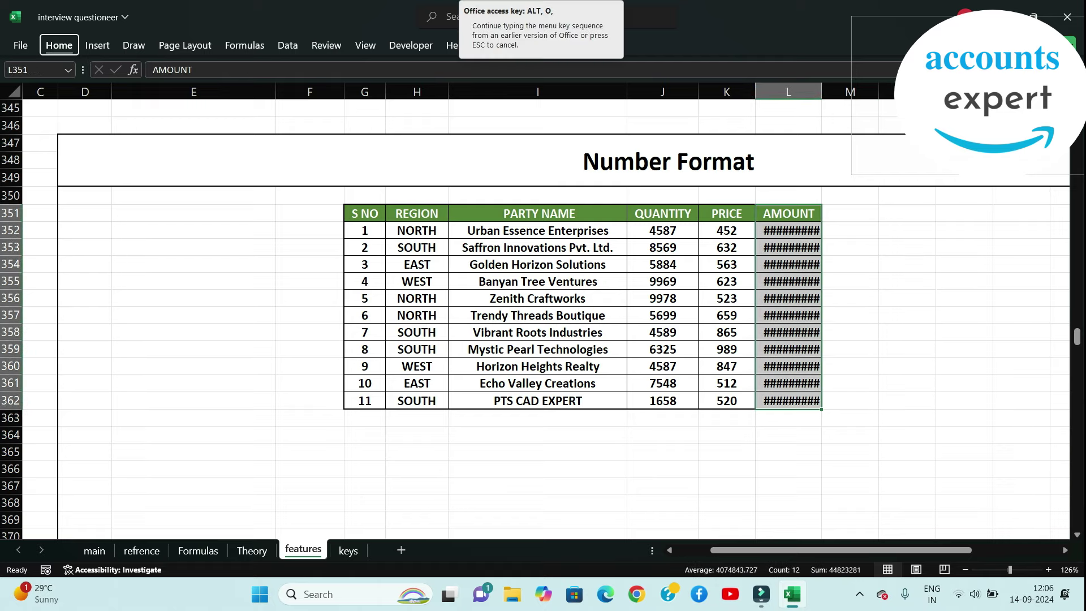
key(h)
key(k)
drag(848, 247, 848, 264)
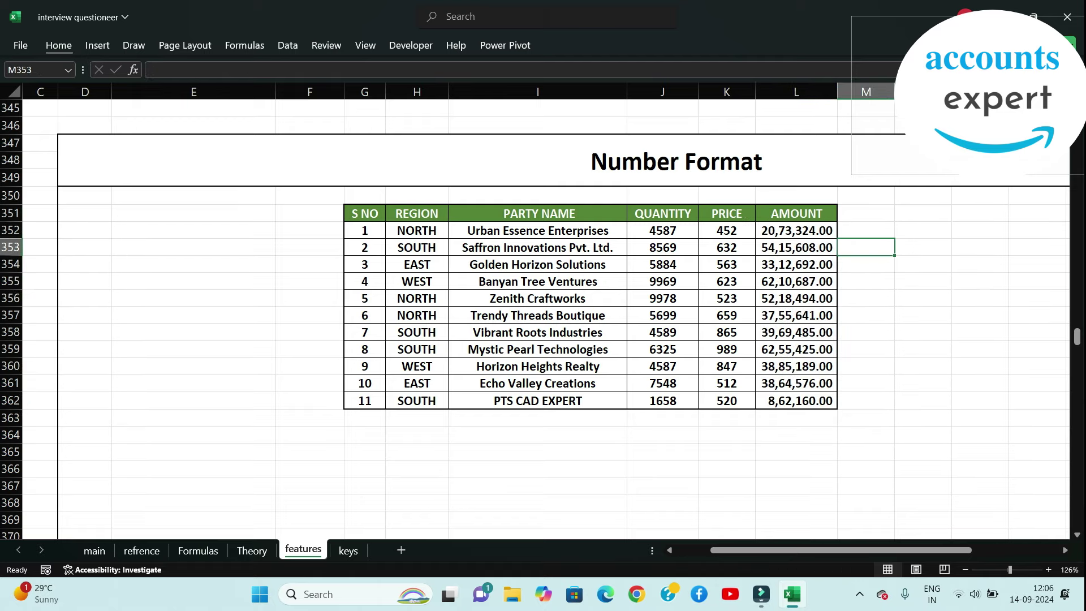
drag(796, 230, 796, 400)
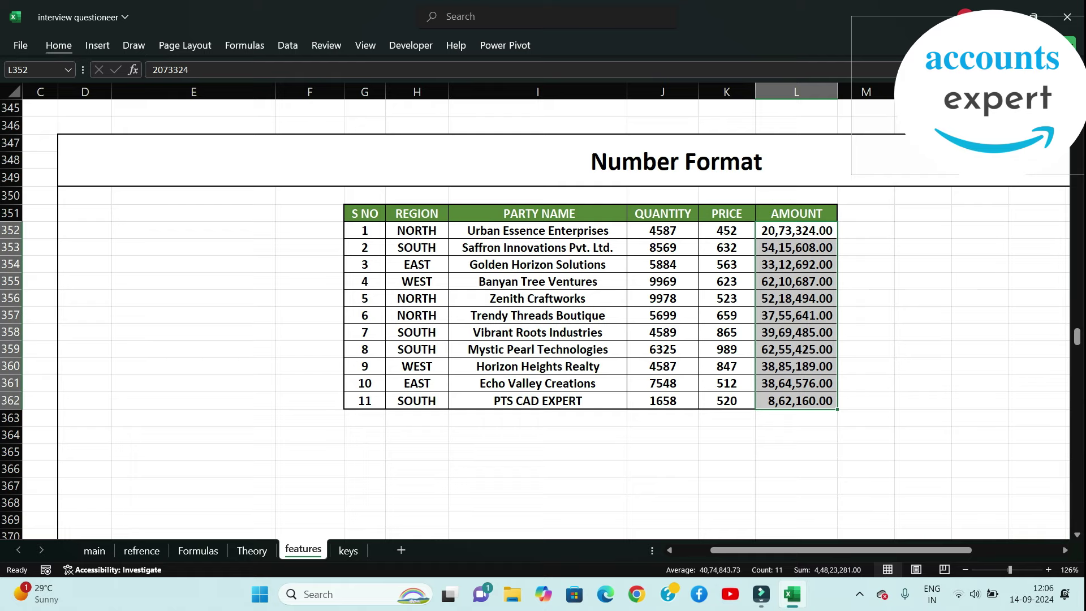
Step: Enter the date 01-02-2024 in cell E352
click(193, 230)
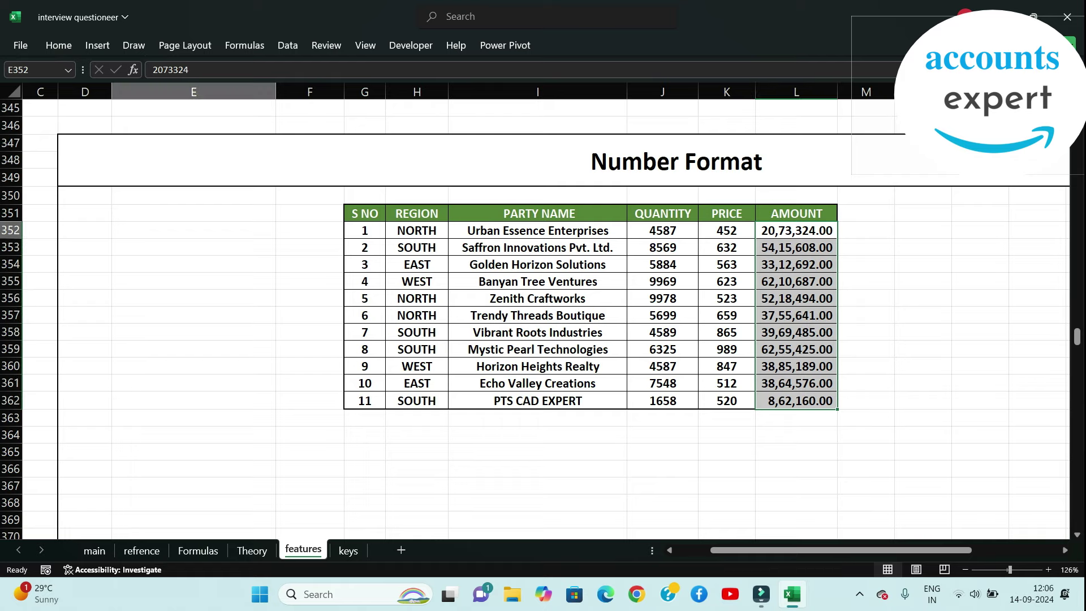
text(01)
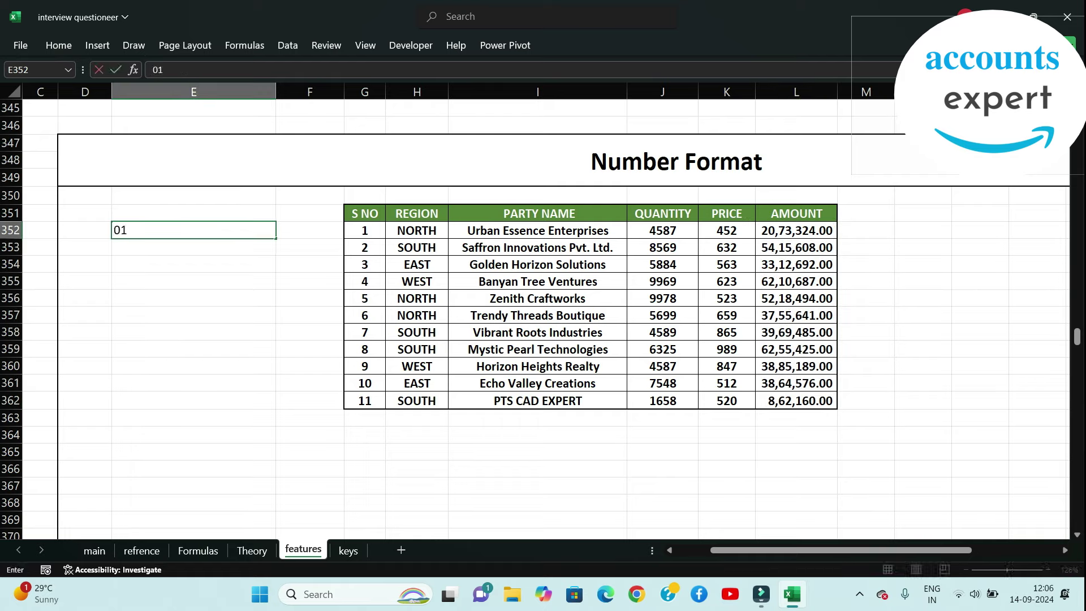
text(-02-202)
text(4)
key(Return)
key(Up)
key(Up)
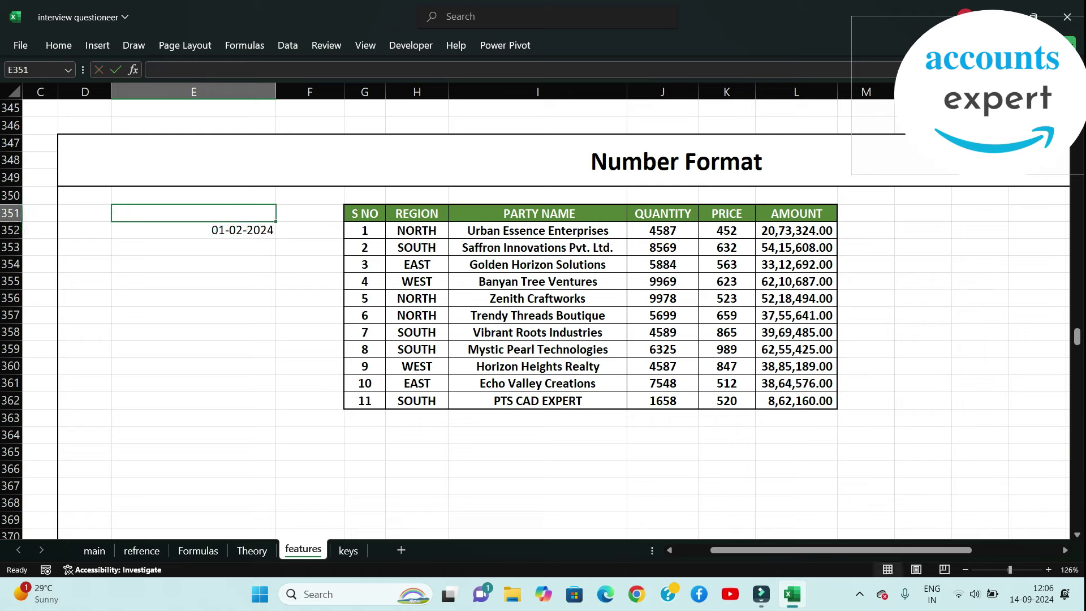
key(Down)
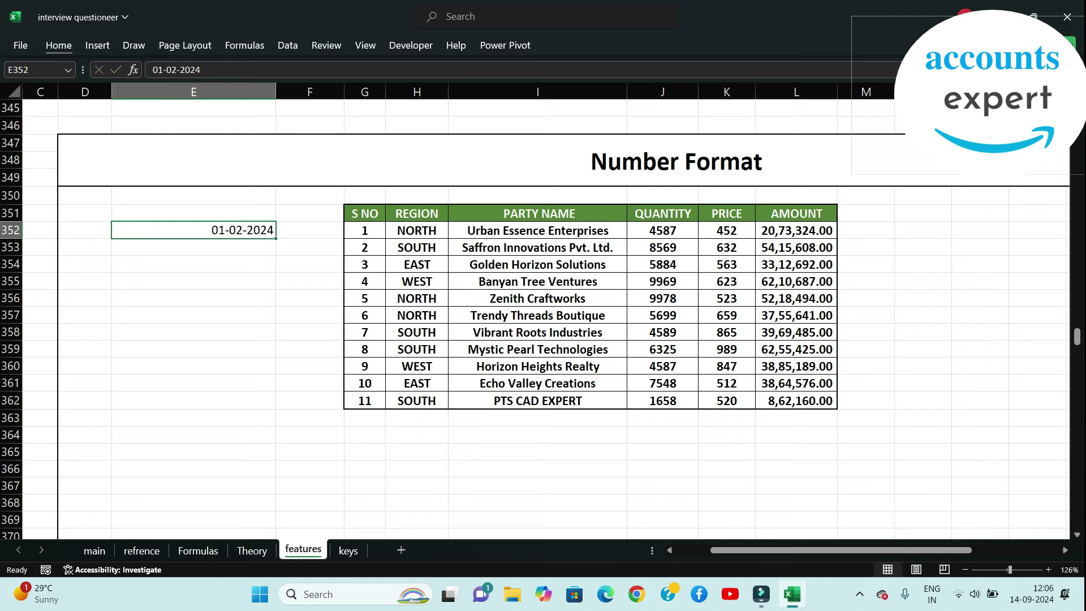
Step: Format cell E352 as Long Date from the Number Format list
click(59, 46)
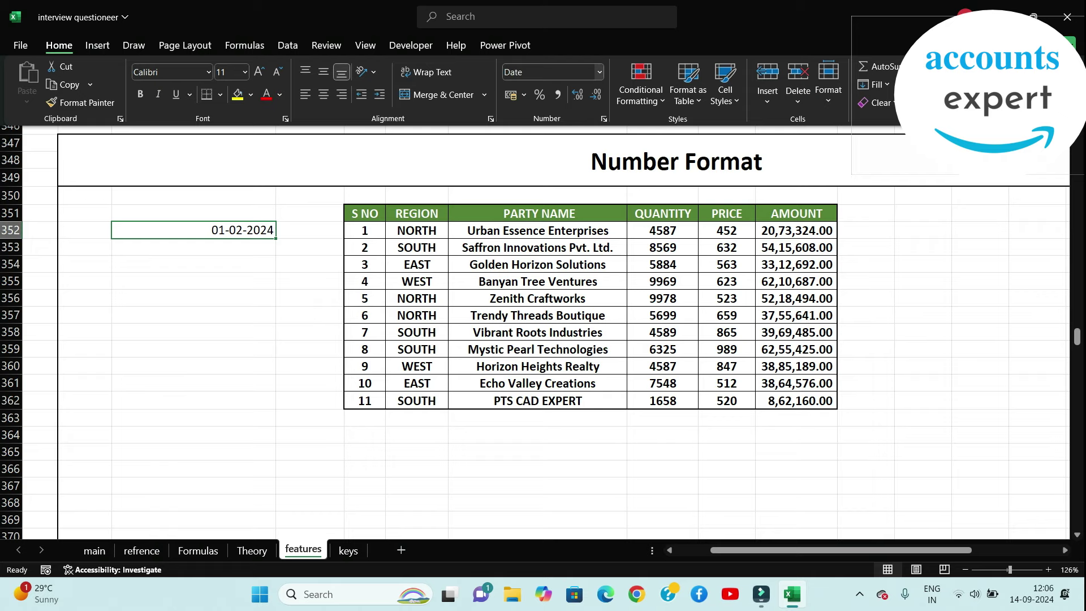
click(599, 71)
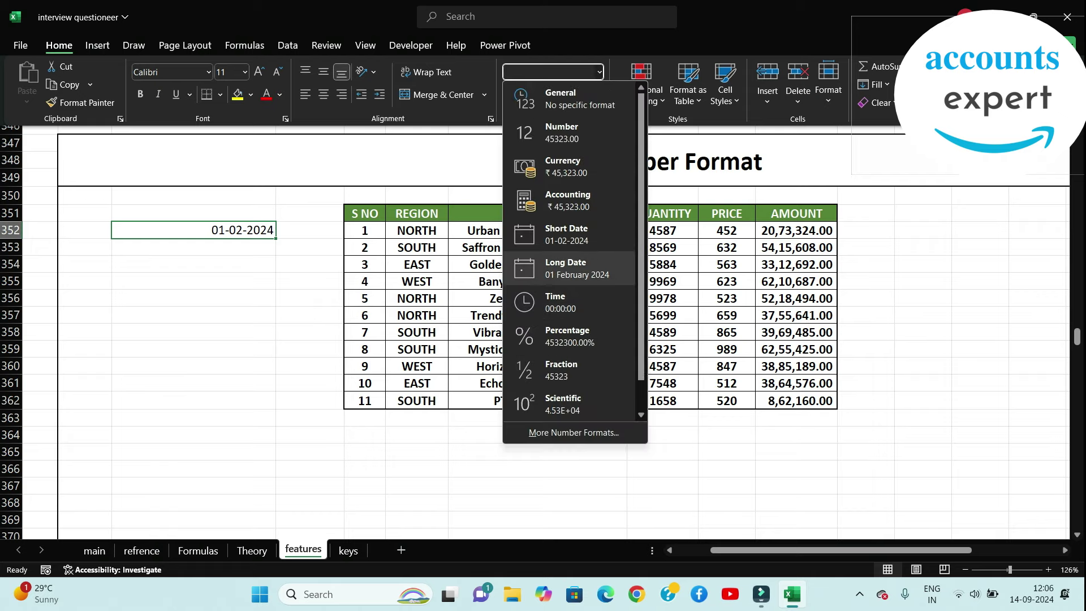
click(571, 268)
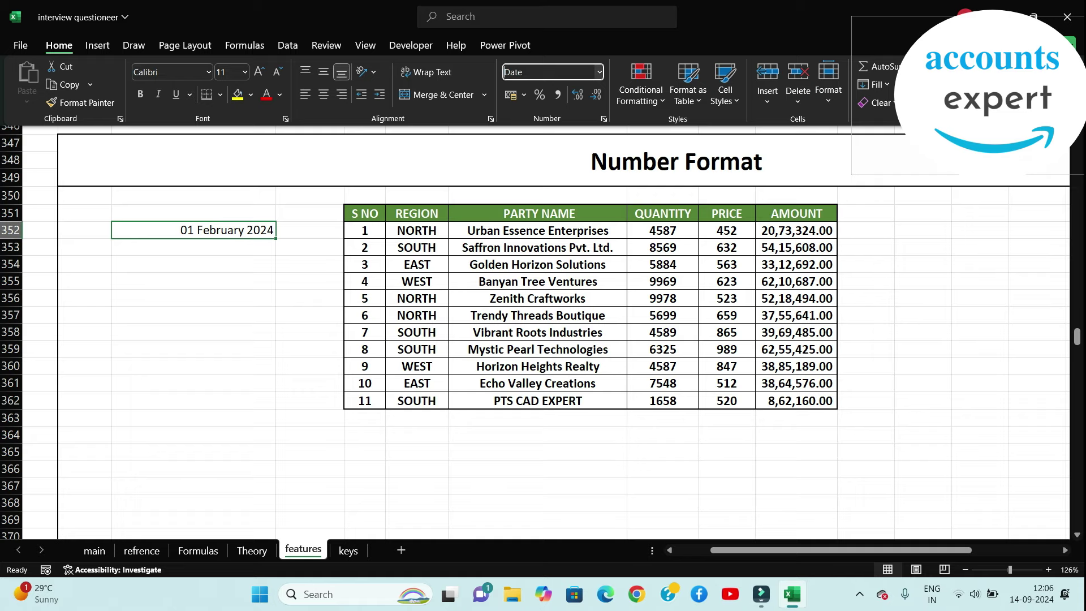
click(598, 72)
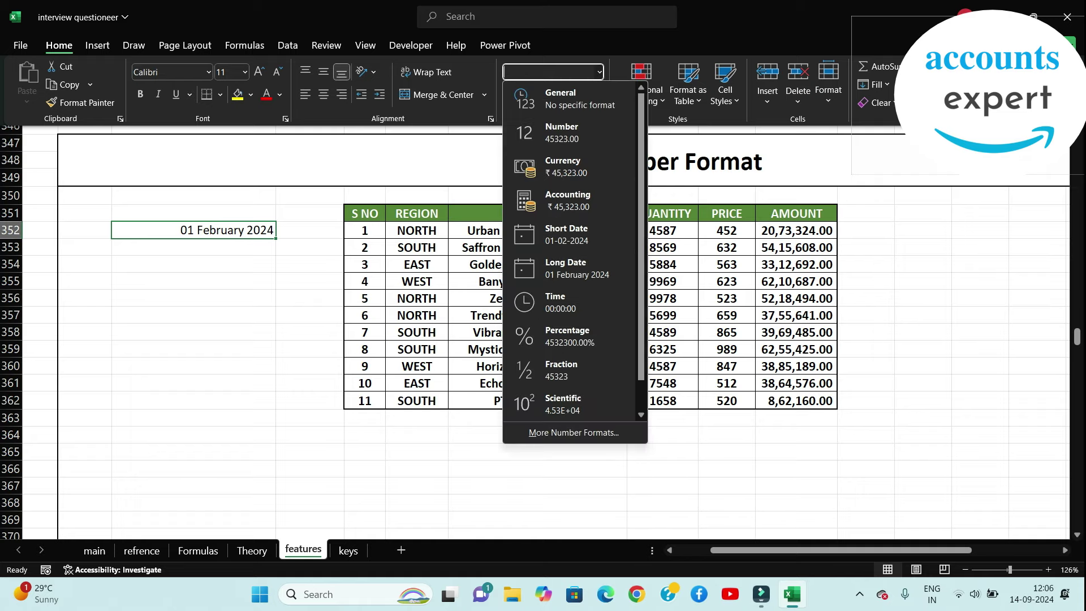
key(Escape)
key(Escape)
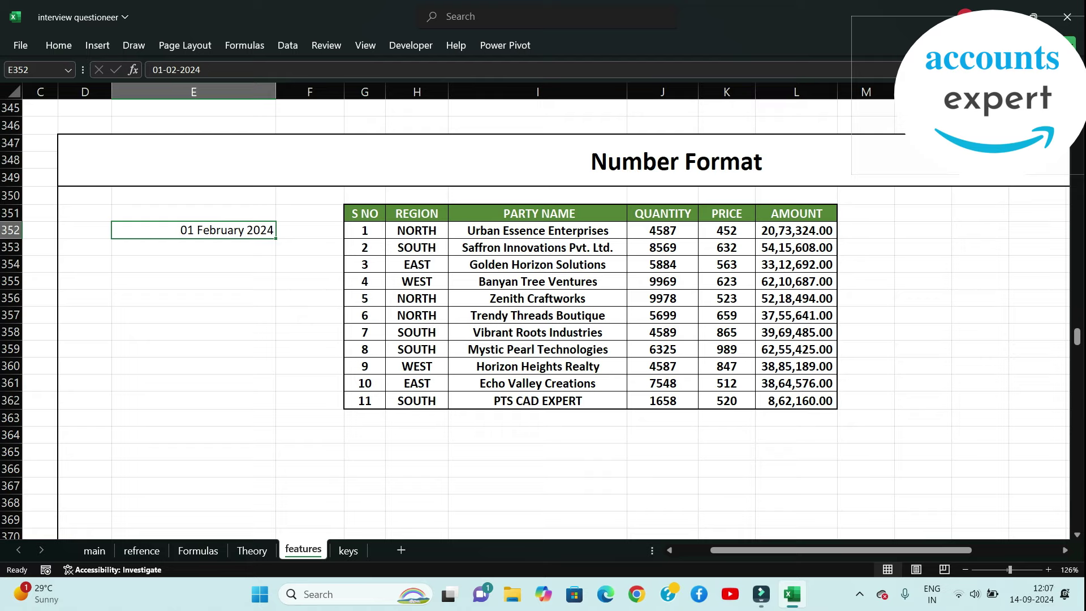
Step: Enter 03:20 in cell E355 and apply the Time number format
click(193, 281)
text(03:)
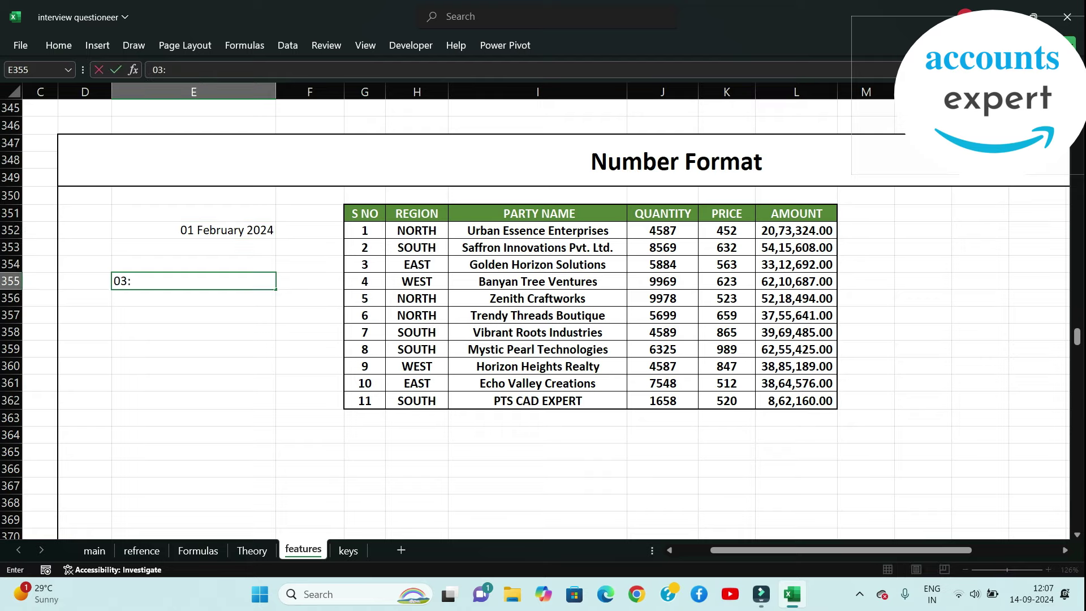
text(20)
key(Up)
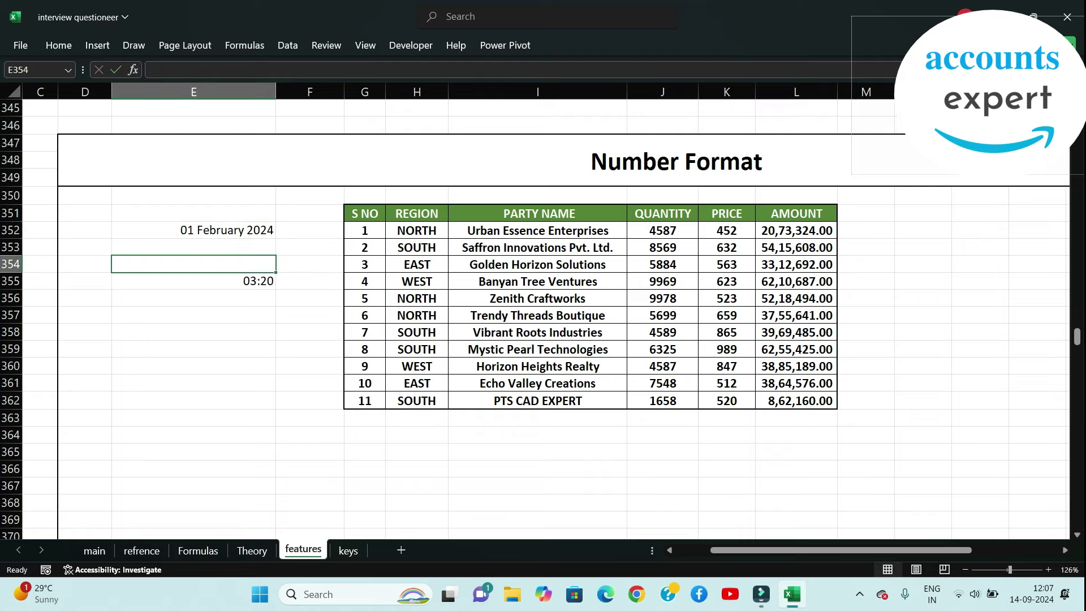
key(Down)
key(alt+h)
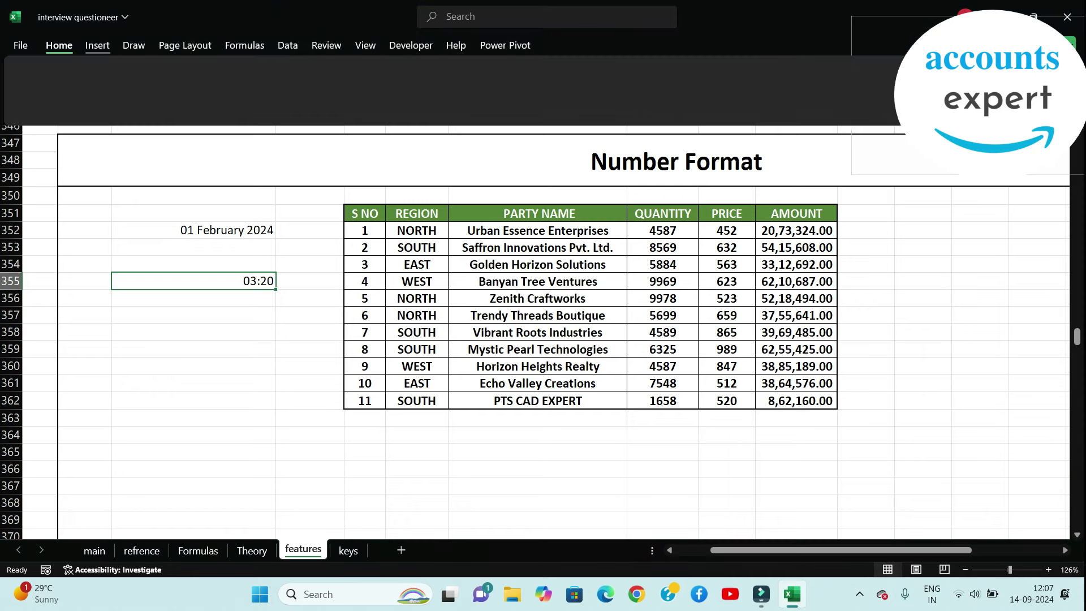
key(n)
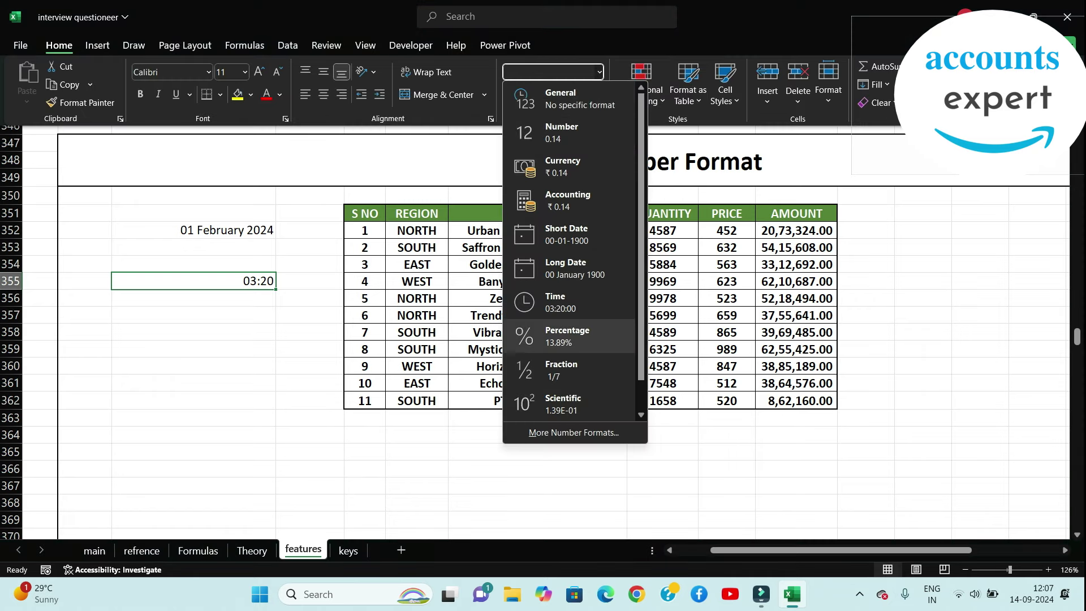
key(Up)
key(Return)
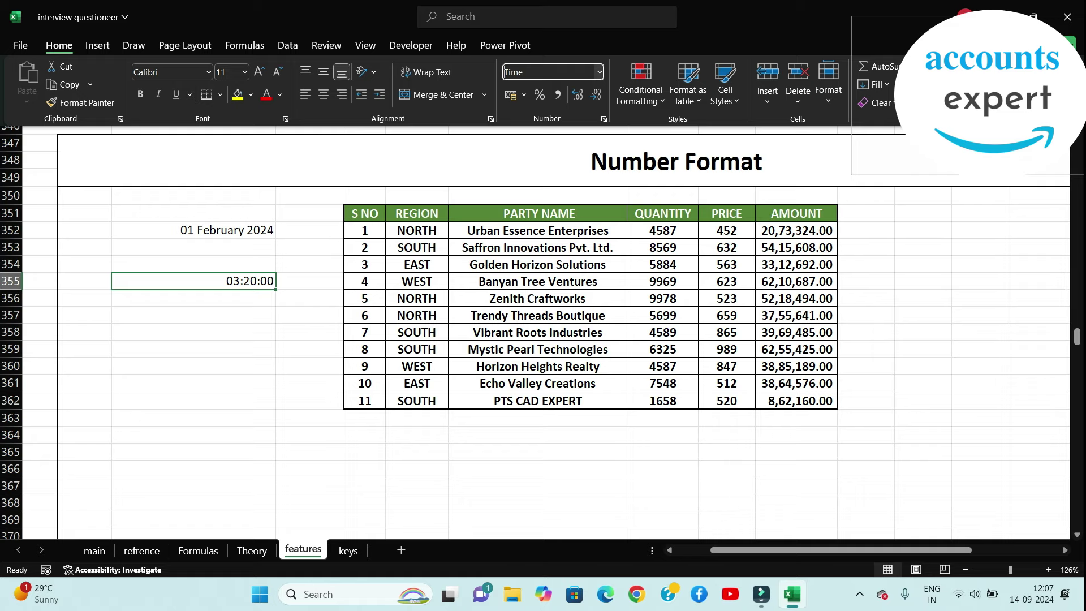
Step: Inspect the Custom format codes in Format Cells, then check the date cell E352
key(ctrl+1)
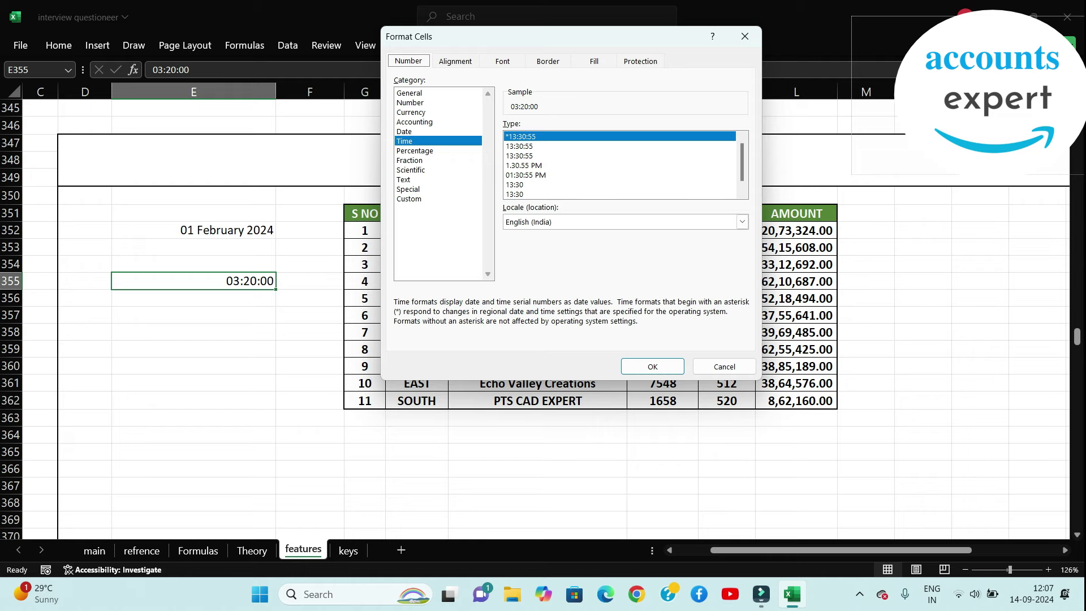
click(409, 198)
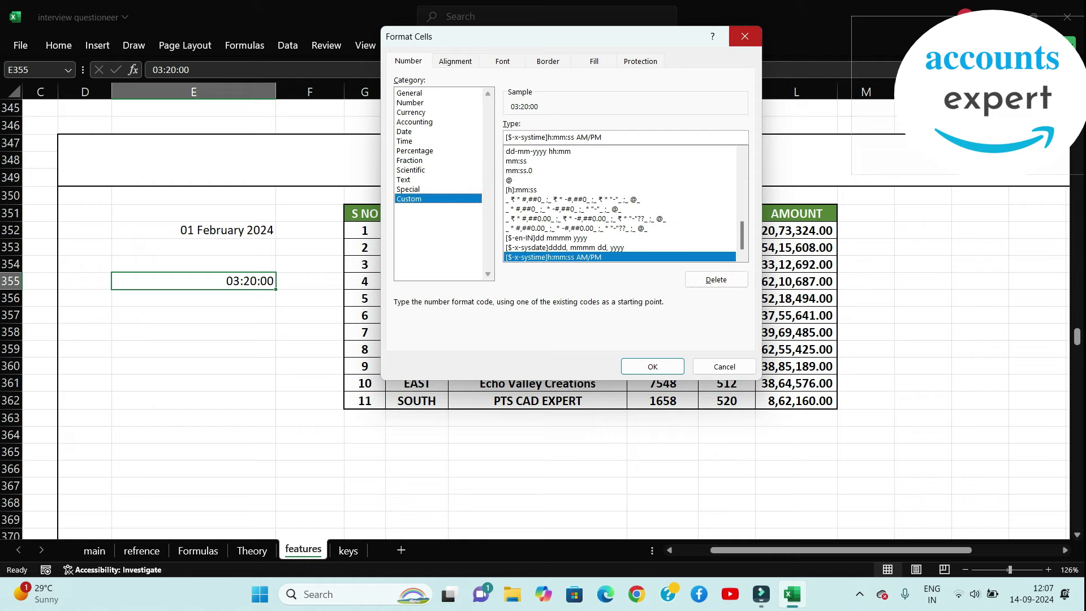
click(744, 36)
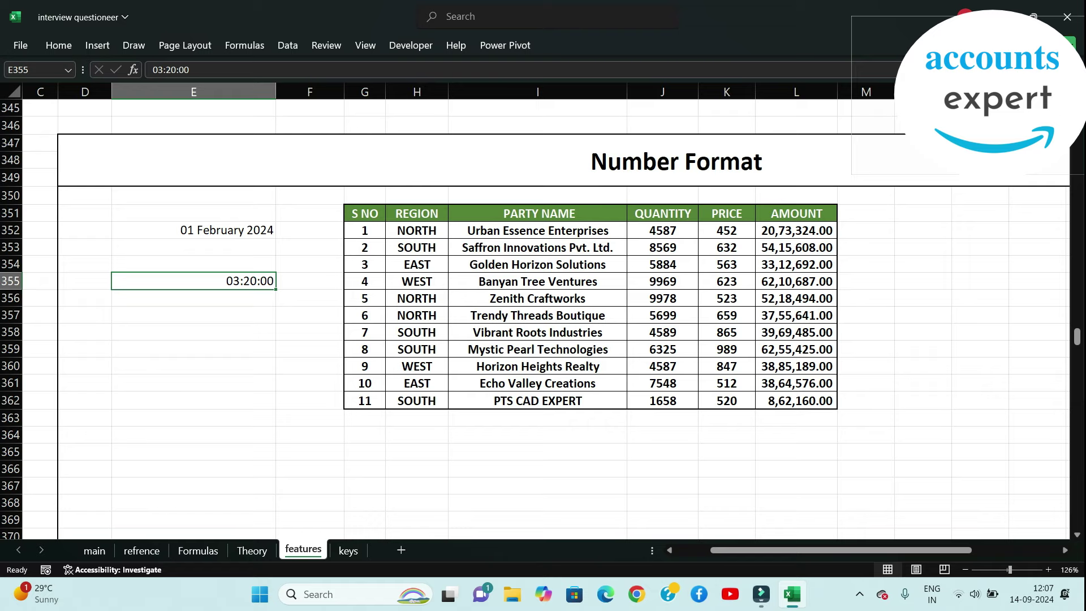
click(193, 229)
Step: Select the AMOUNT values L352:L362 and remove their two decimal places
click(193, 281)
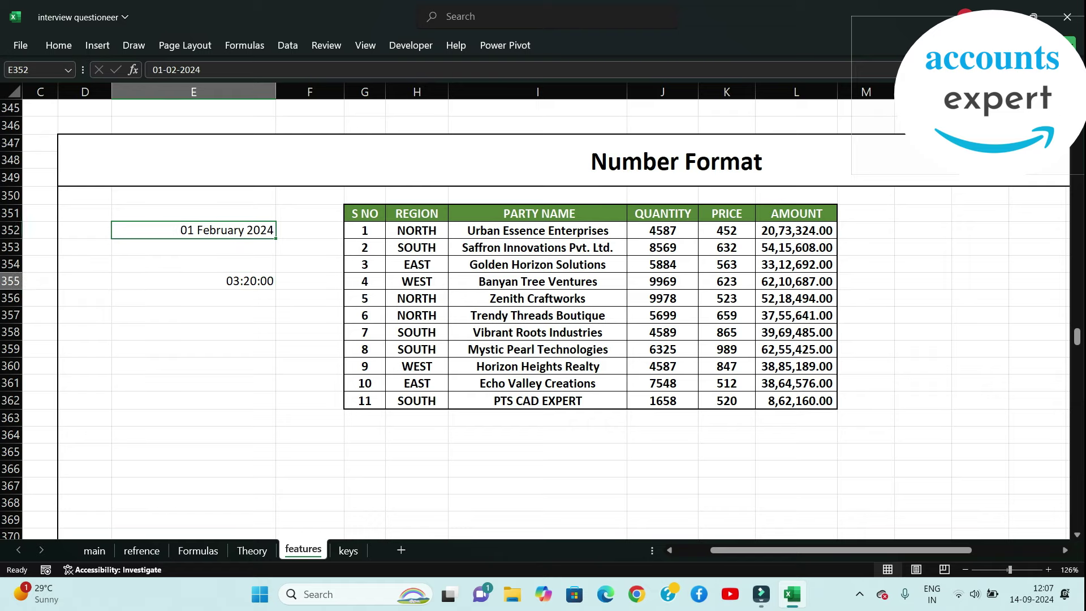
drag(796, 229, 795, 417)
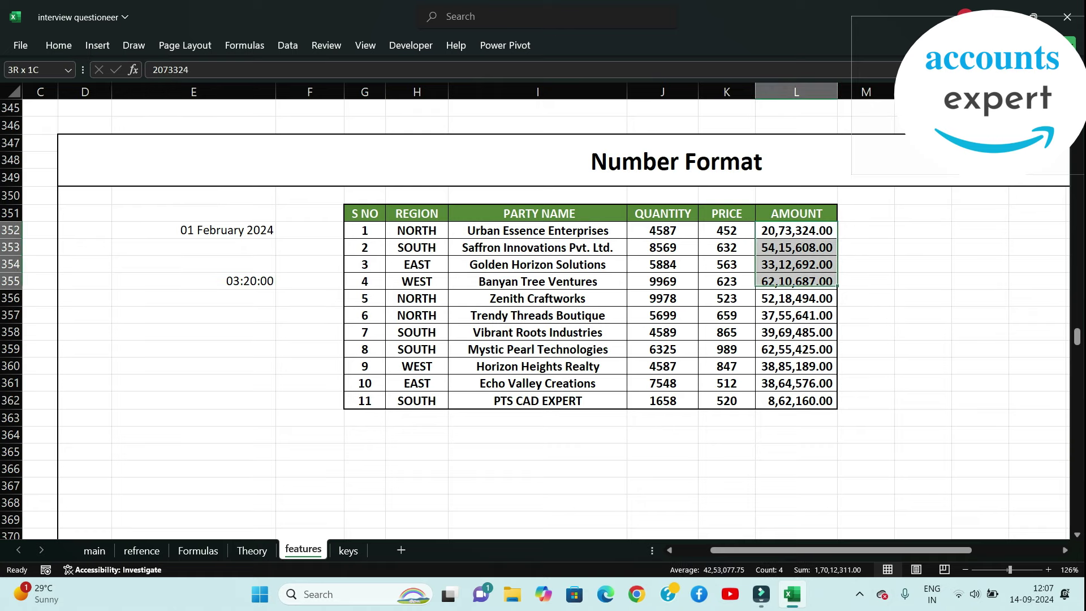
click(726, 519)
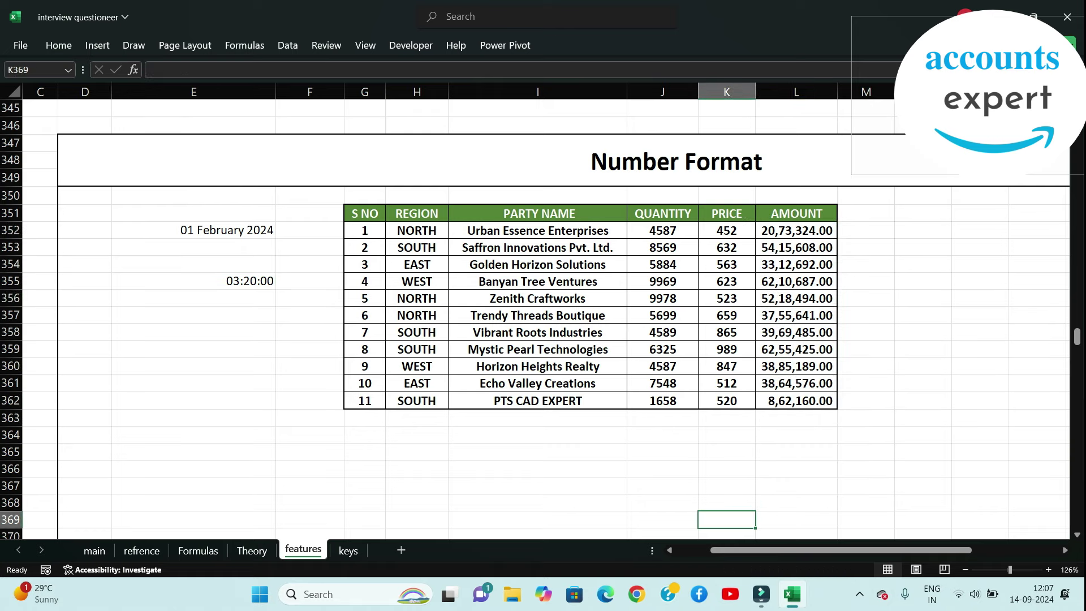
drag(796, 229, 796, 399)
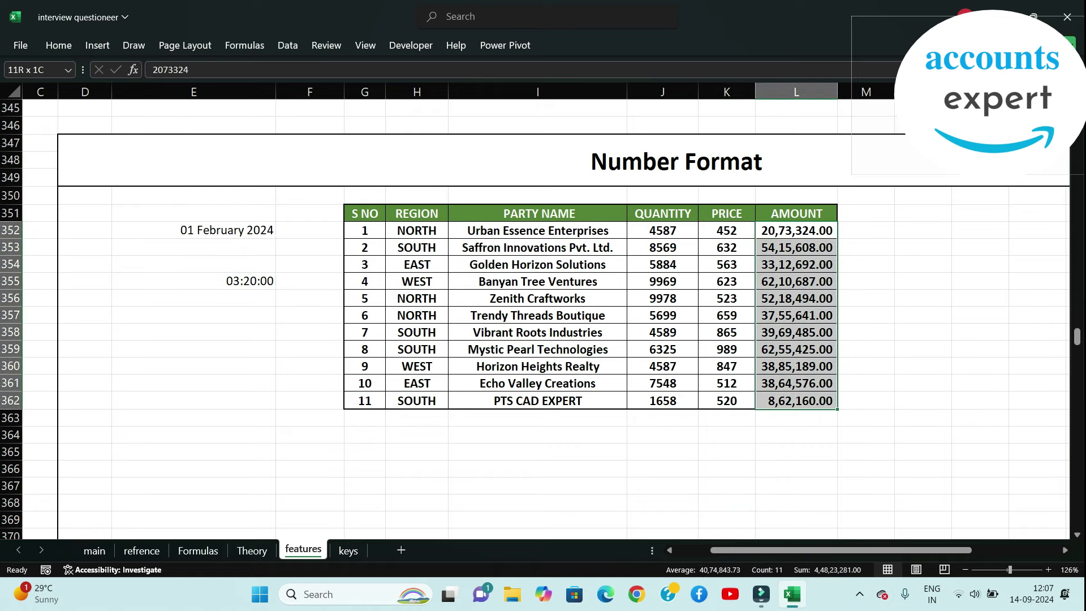
click(59, 45)
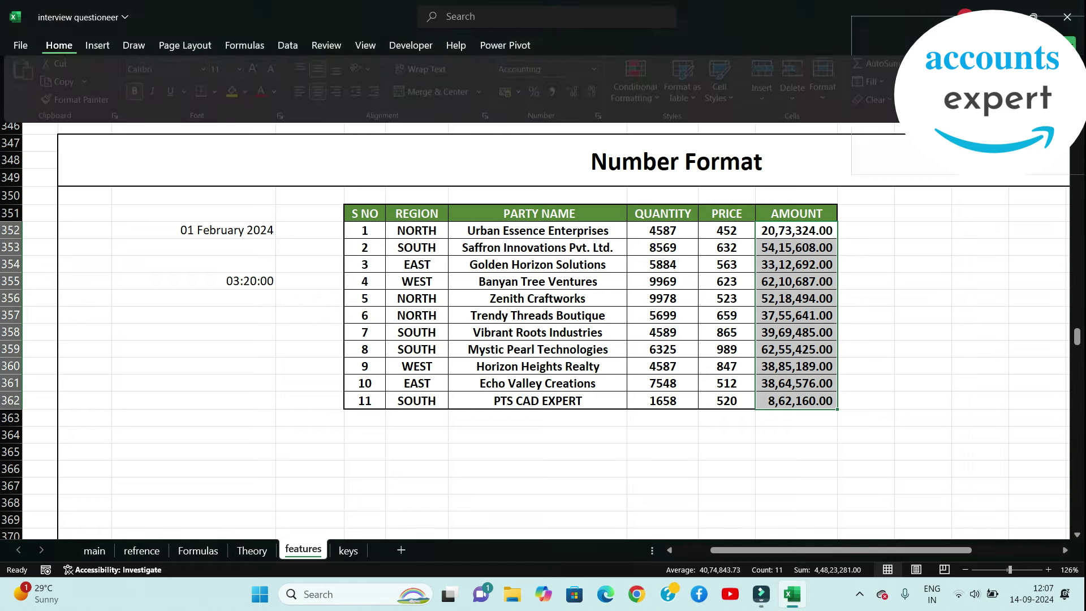
click(596, 94)
click(595, 95)
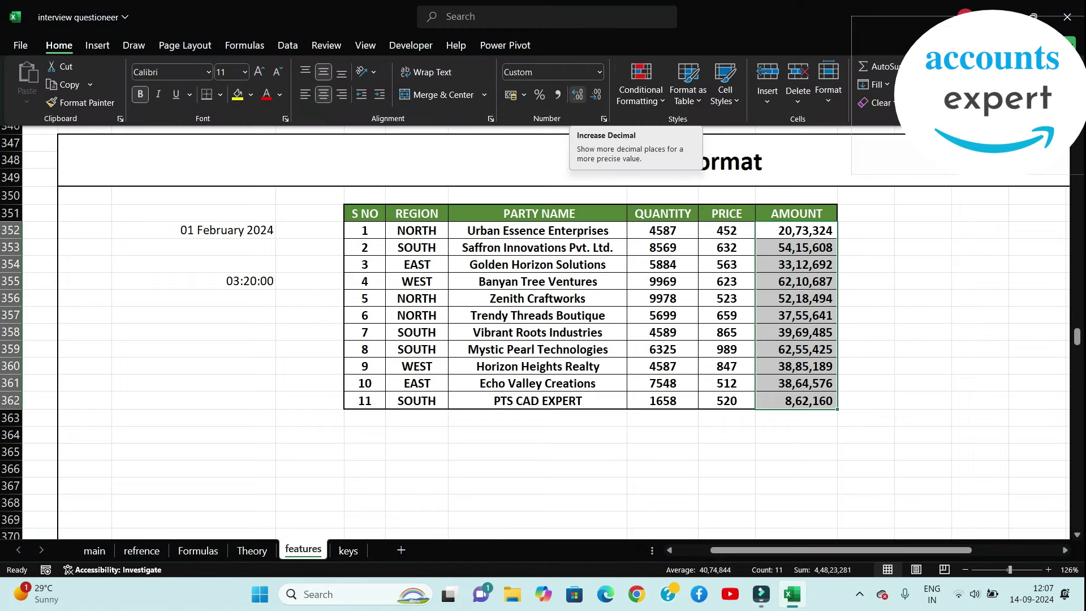
Step: Test adding decimal places, then reduce the amounts back to whole numbers like 20,73,324
click(577, 95)
double_click(577, 94)
double_click(577, 95)
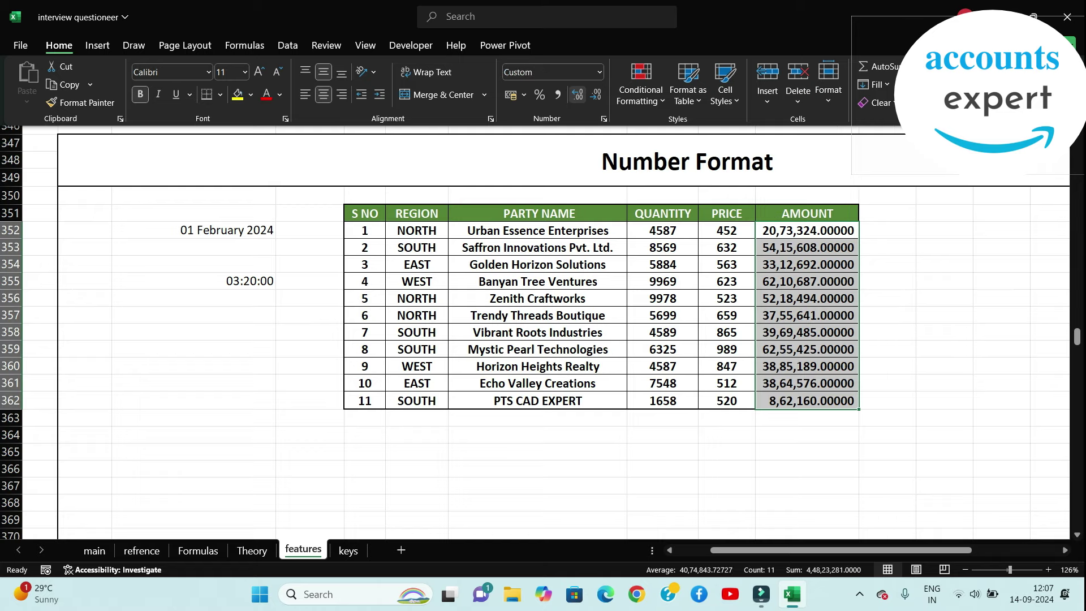
double_click(577, 94)
click(577, 94)
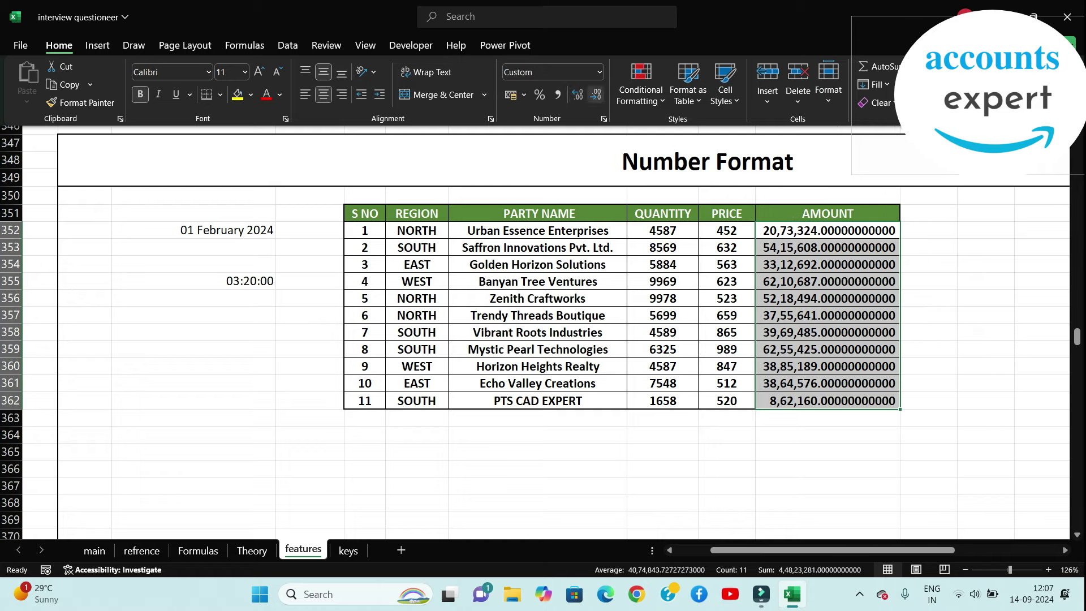
double_click(595, 94)
double_click(595, 94)
click(595, 94)
double_click(596, 94)
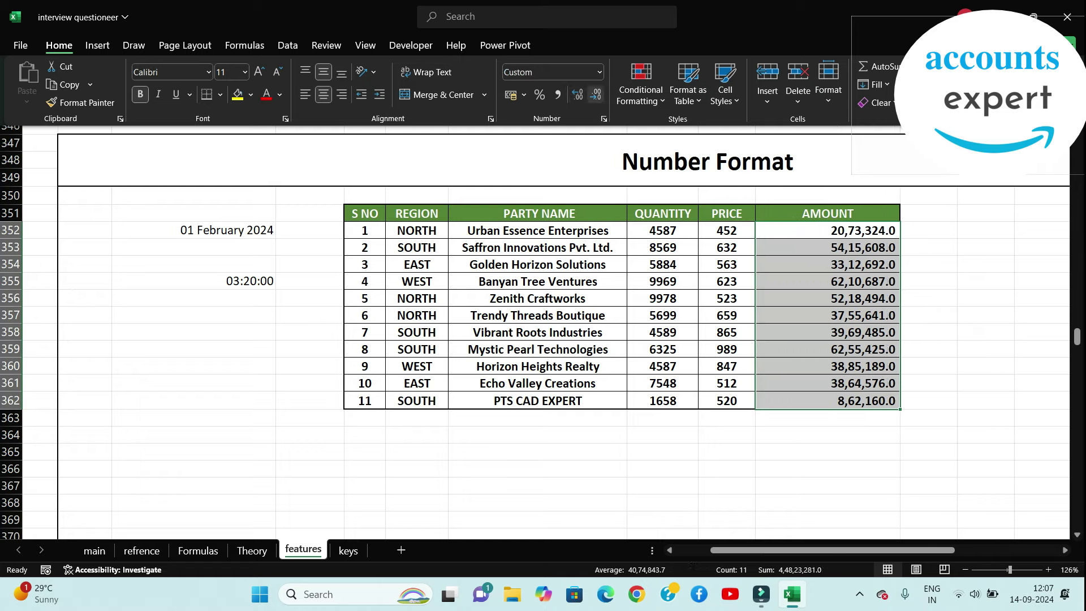
click(595, 95)
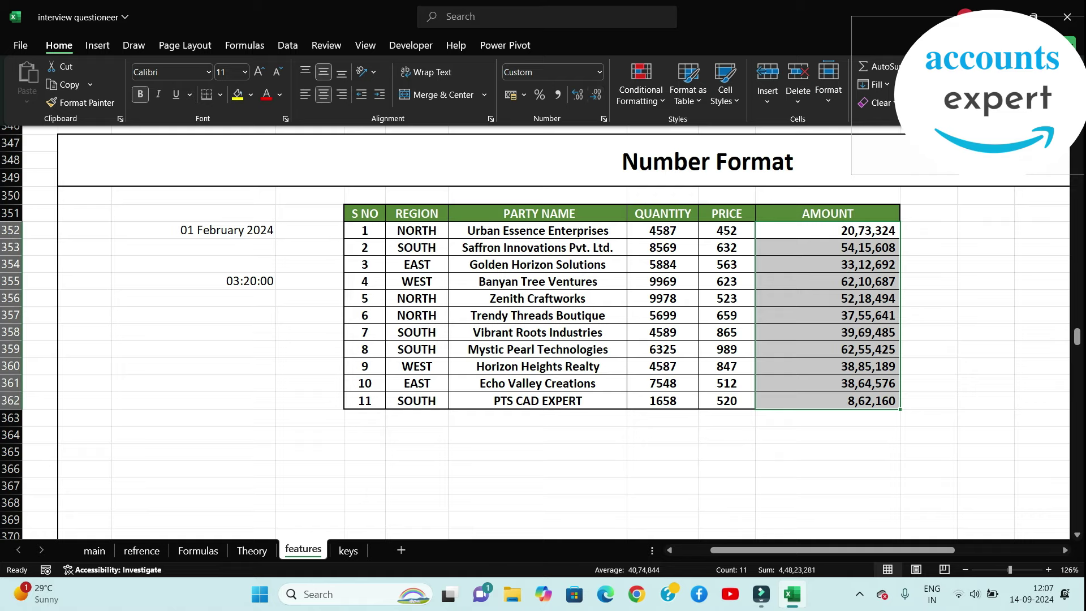
Step: Collapse the ribbon and scroll down to the Paste Special section
key(ctrl+F1)
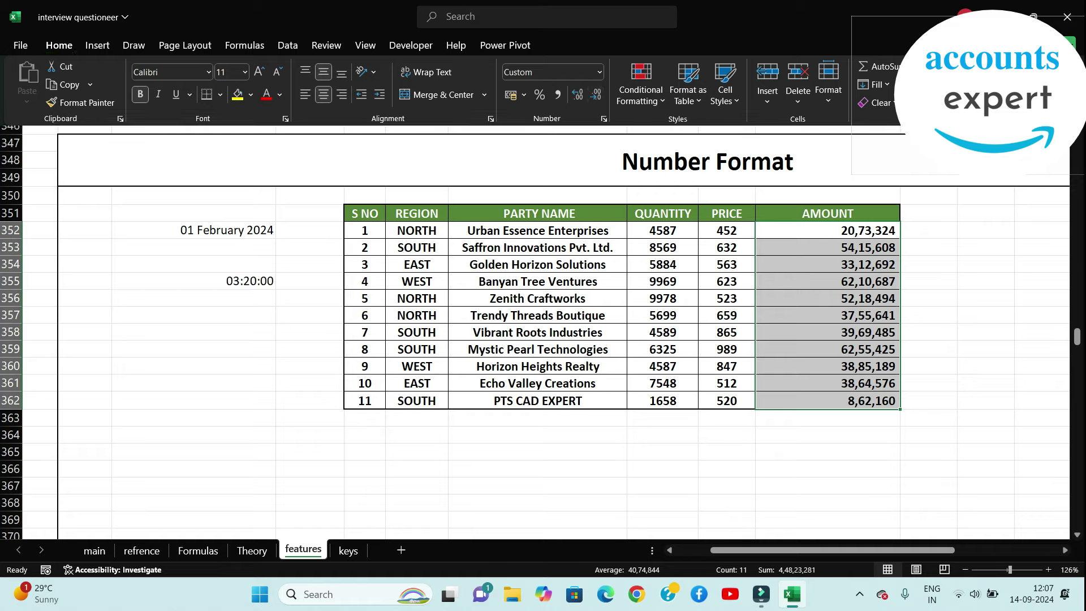
drag(726, 230, 726, 401)
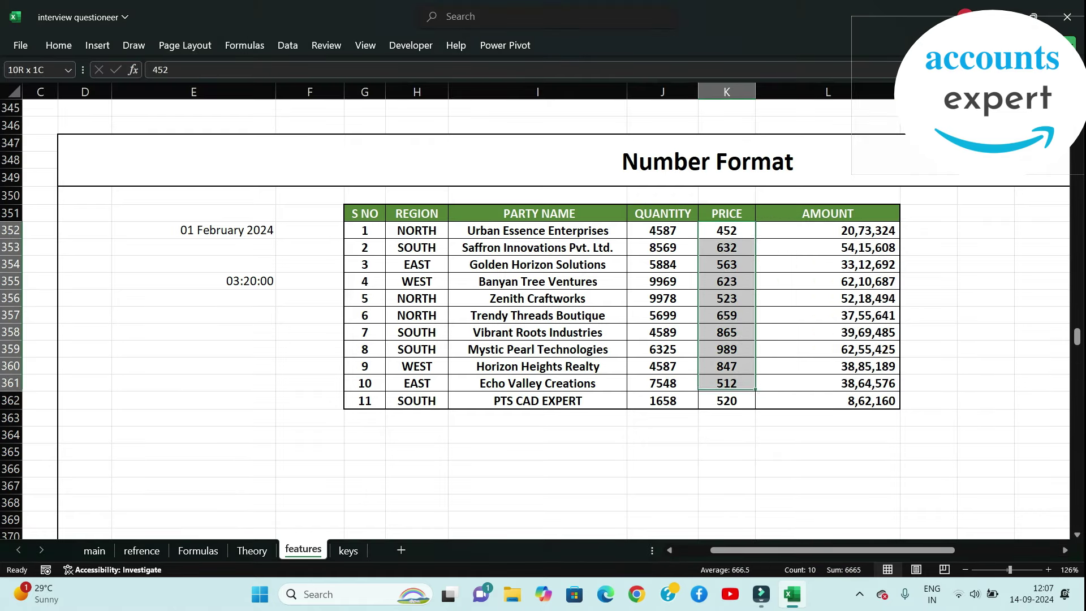
click(537, 451)
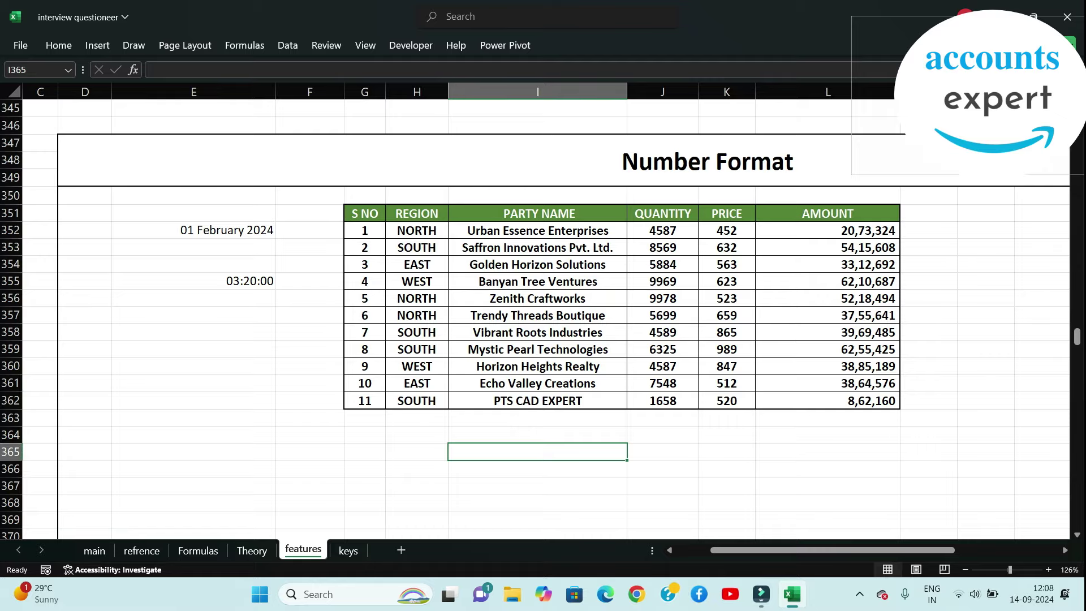
scroll(535, 319, down, 1)
scroll(534, 319, down, 3)
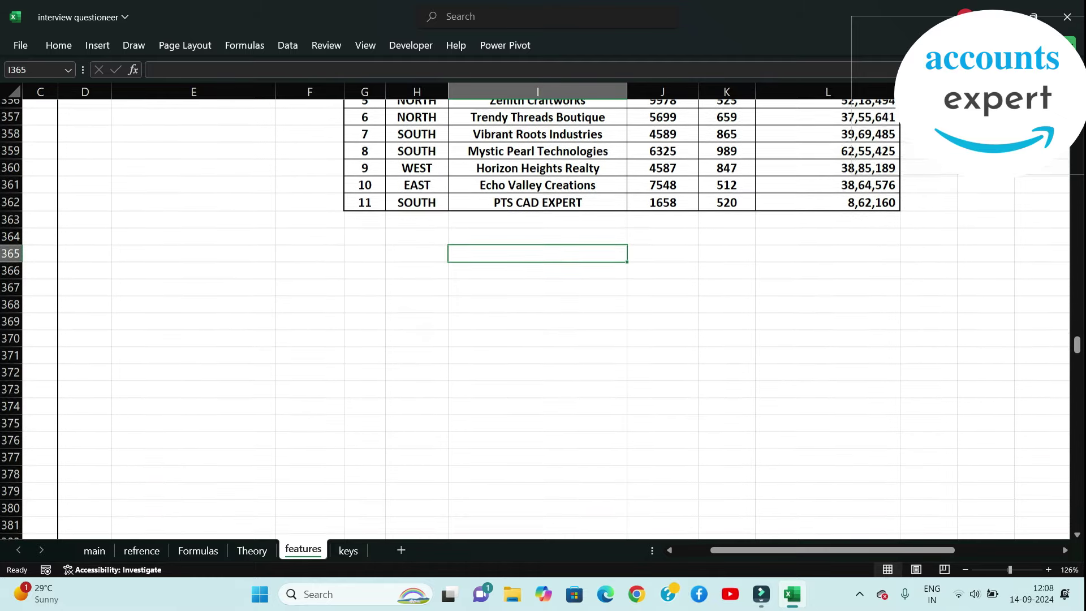
scroll(534, 319, down, 5)
scroll(535, 319, down, 4)
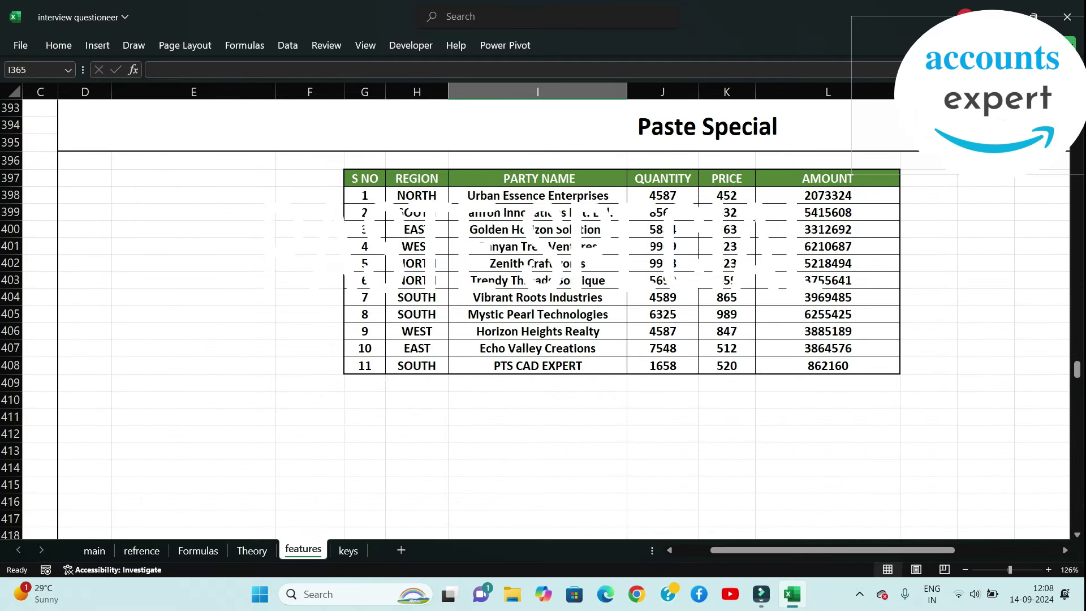
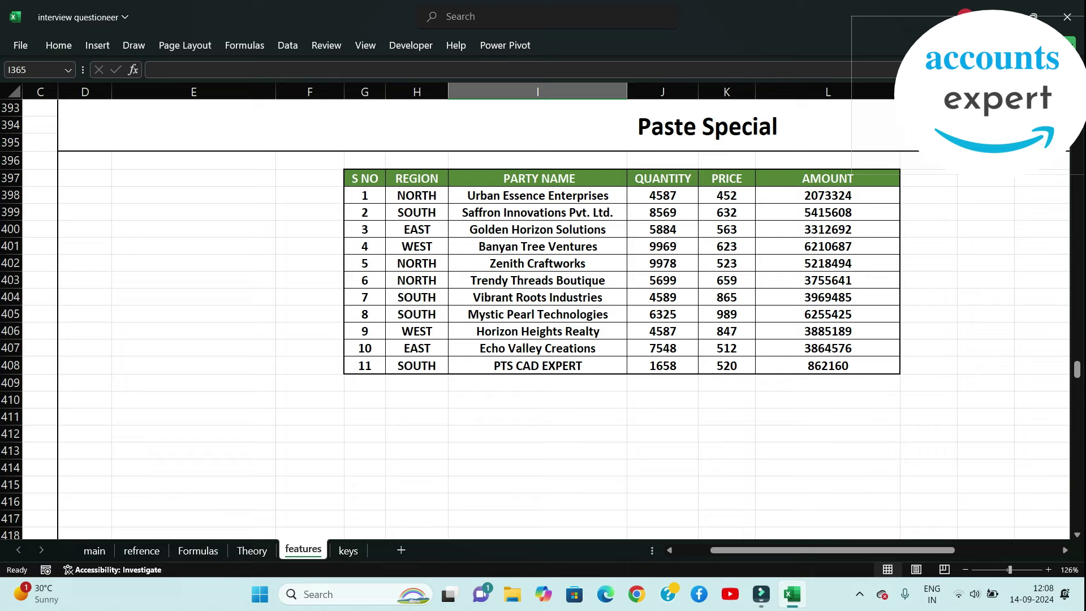
Step: Copy the whole sales table G397:L408
mouse_move(365, 178)
mouse_down()
mouse_move(898, 383)
mouse_move(898, 348)
mouse_up()
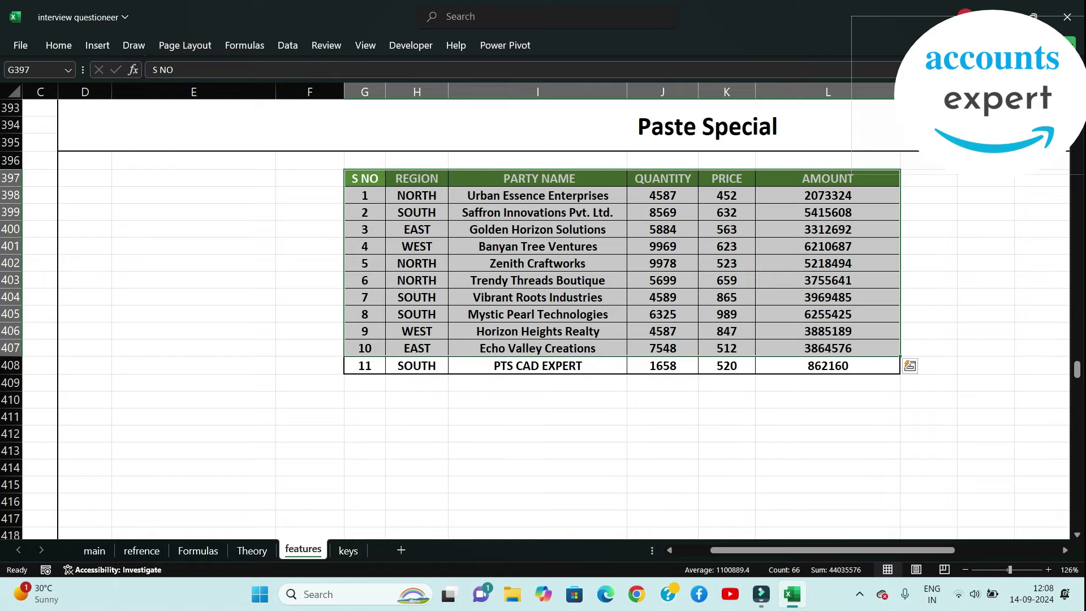
key(shift+Down)
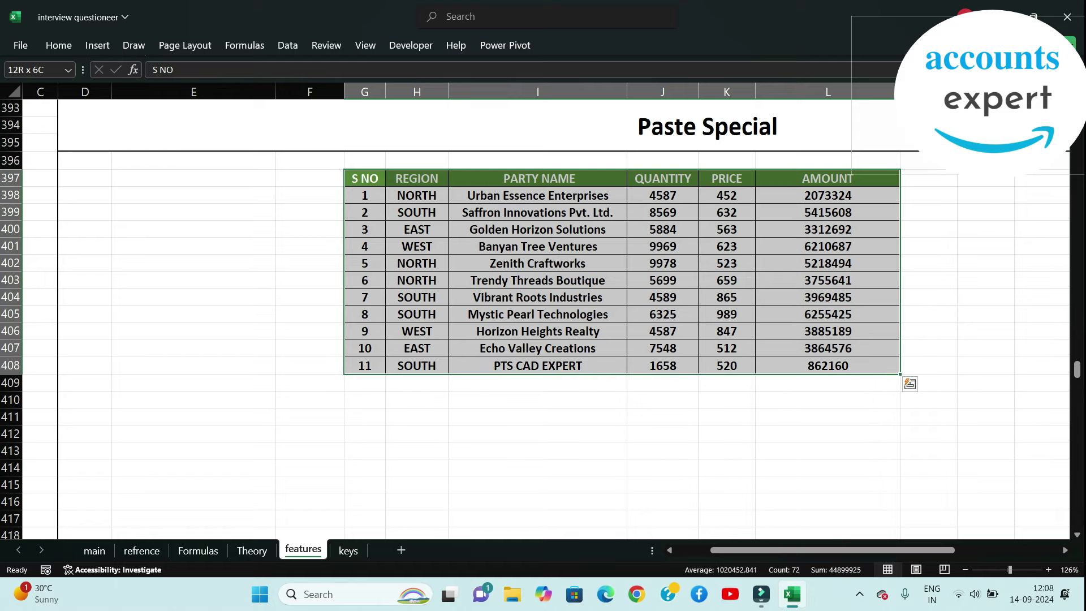
key(ctrl+c)
Step: Paste the table at G411, then undo the paste and reselect G411
scroll(534, 317, down, 2)
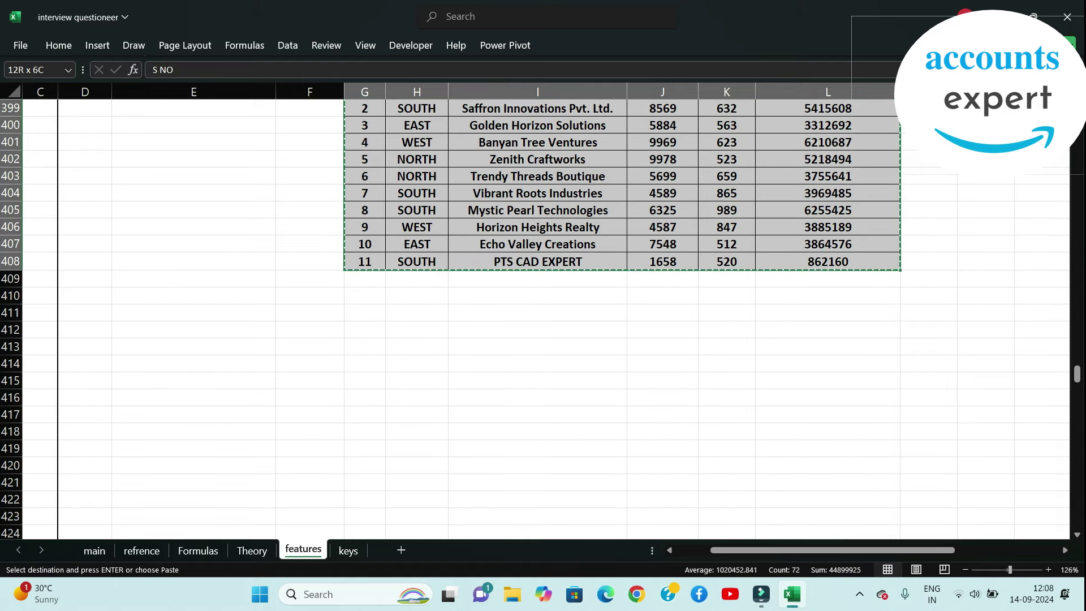
click(364, 312)
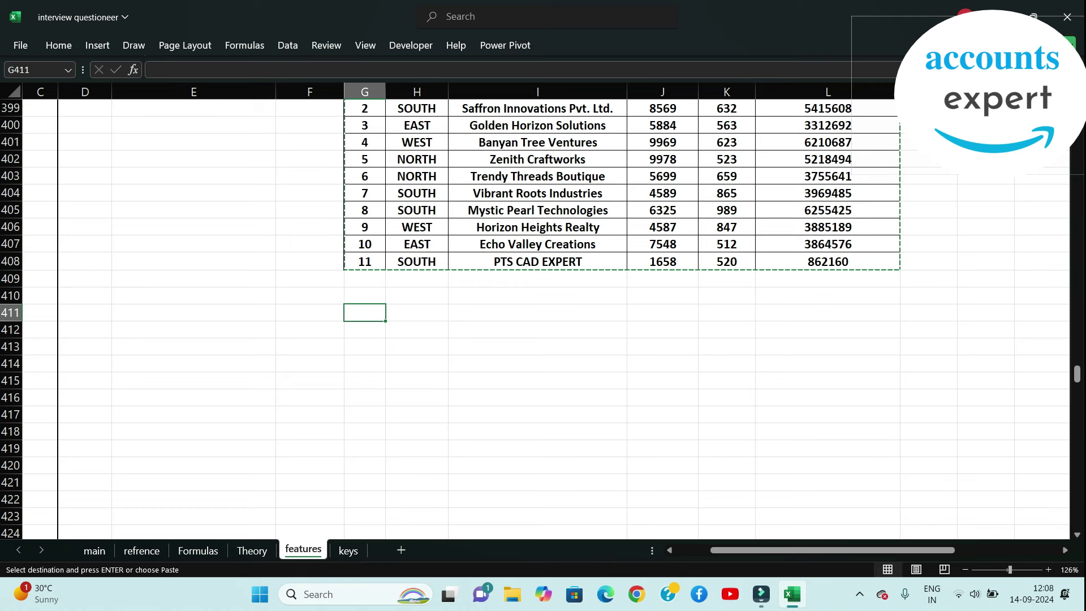
key(ctrl+v)
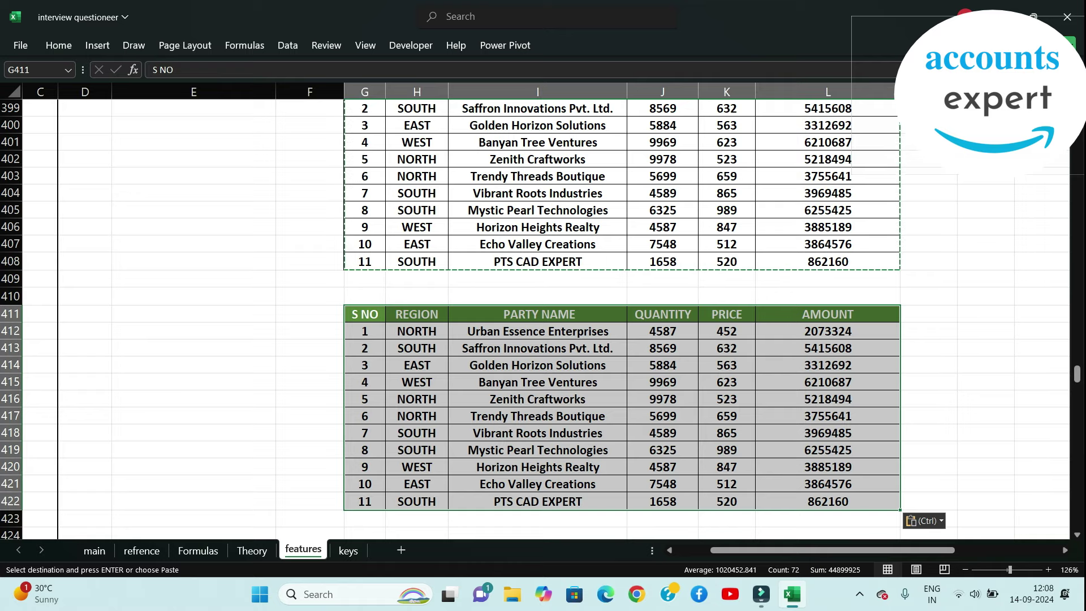
key(ctrl+z)
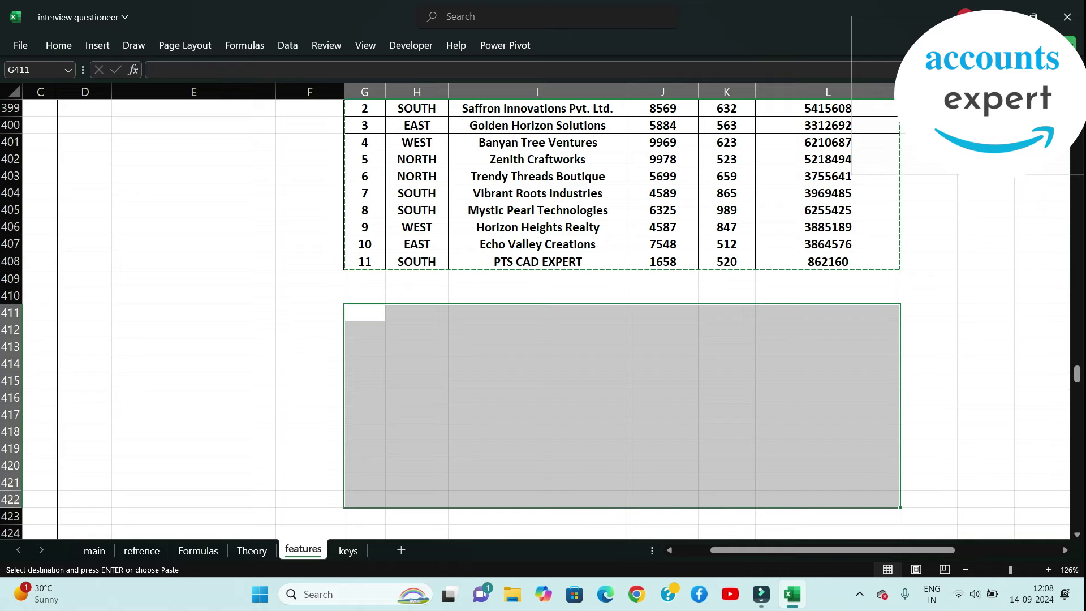
click(364, 313)
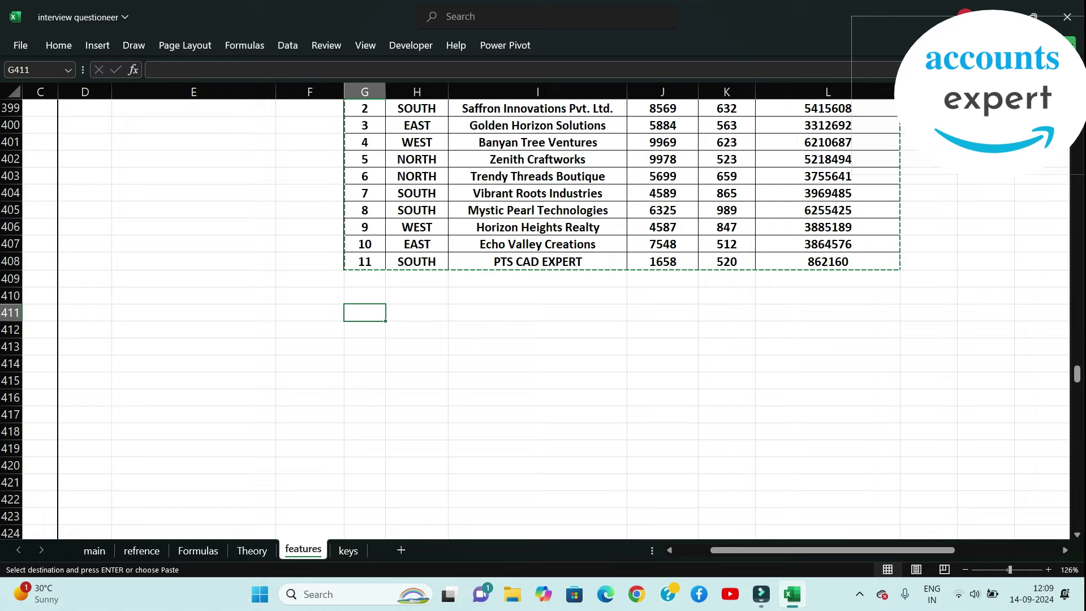
key(ctrl+alt+v)
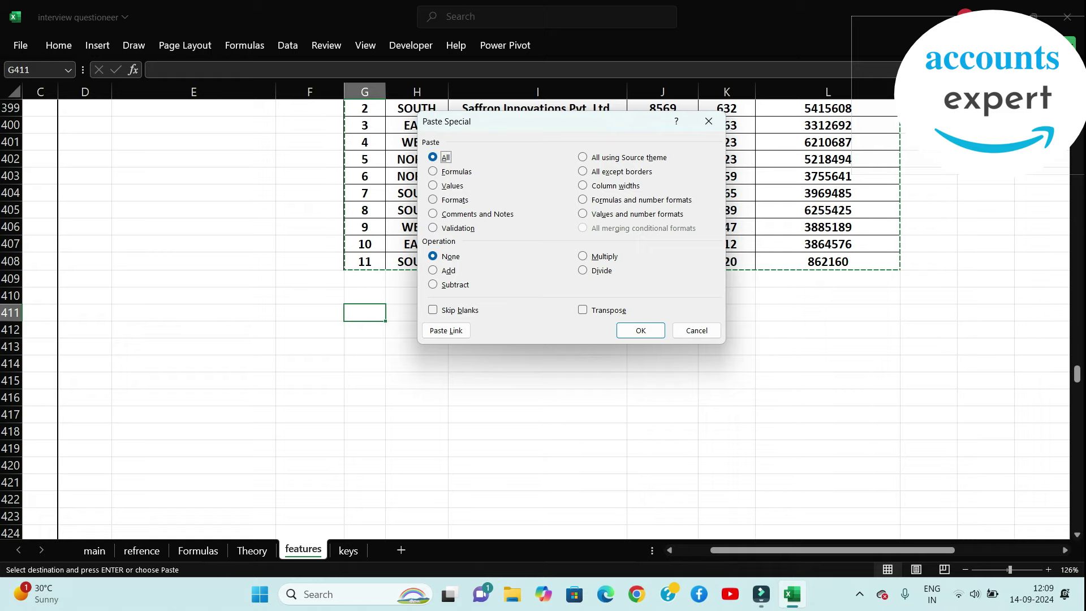
key(t)
key(Return)
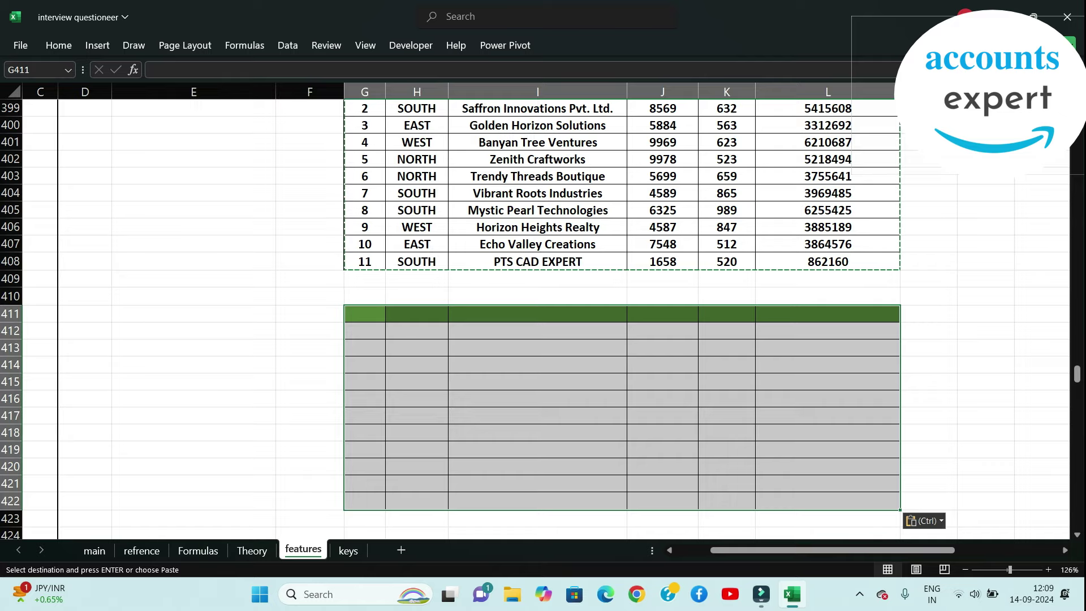
key(ctrl+z)
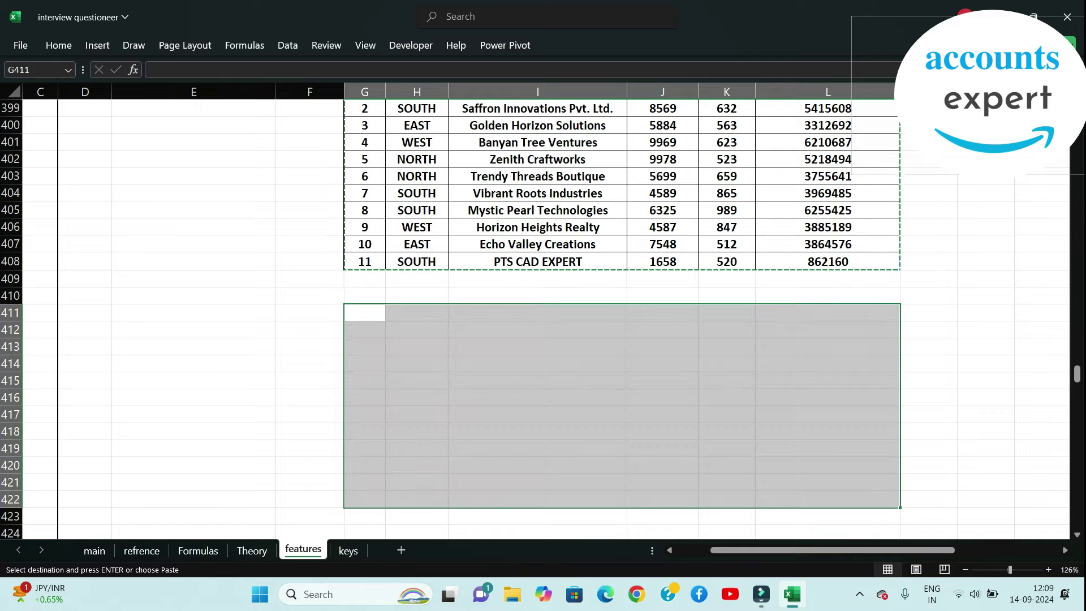
click(364, 312)
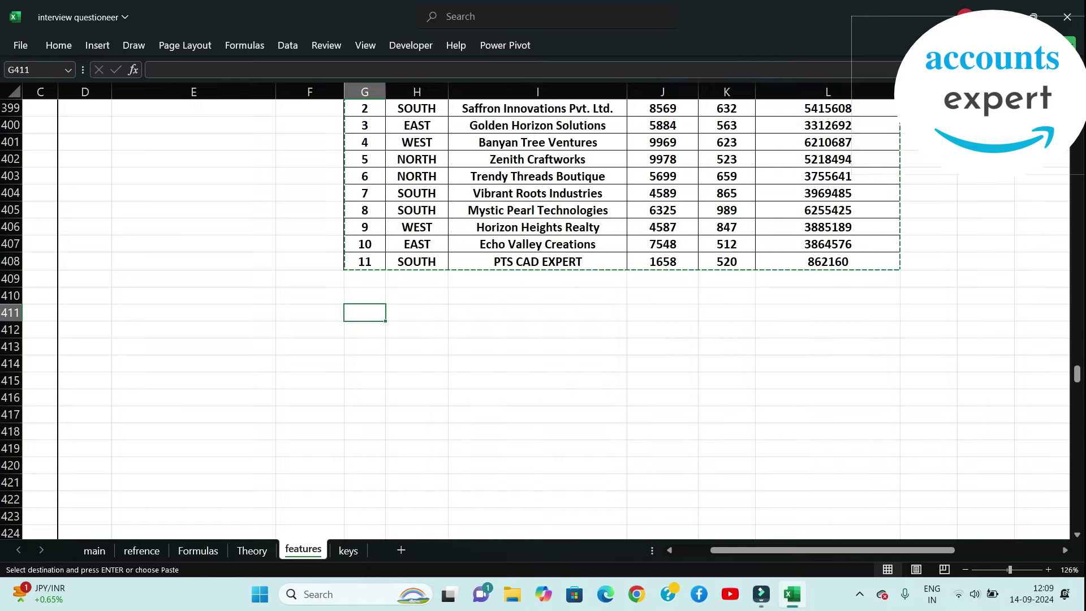
Step: Paste the copied sales table at G411 as values only with Ctrl+Alt+V
key(ctrl+alt+v)
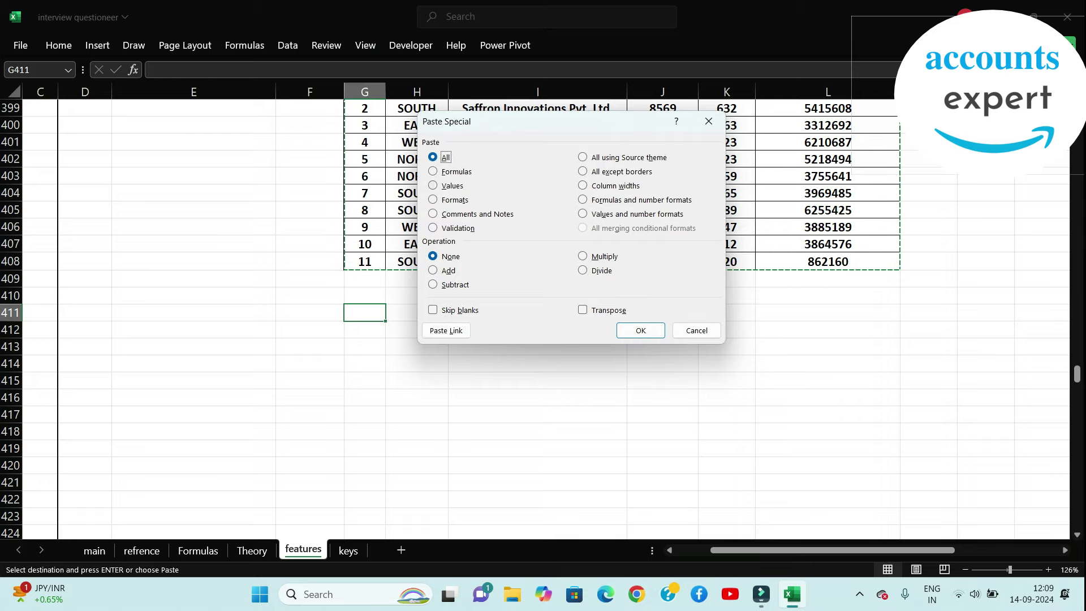
key(v)
key(Return)
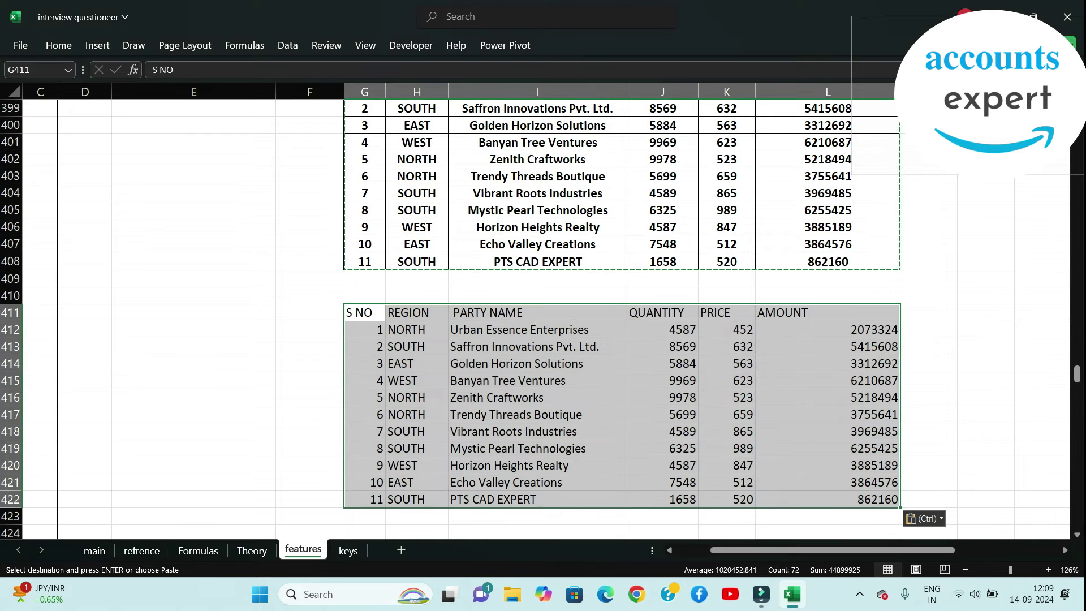
Step: Centre-align the pasted values, then deselect the range
key(alt)
key(h)
key(a)
key(c)
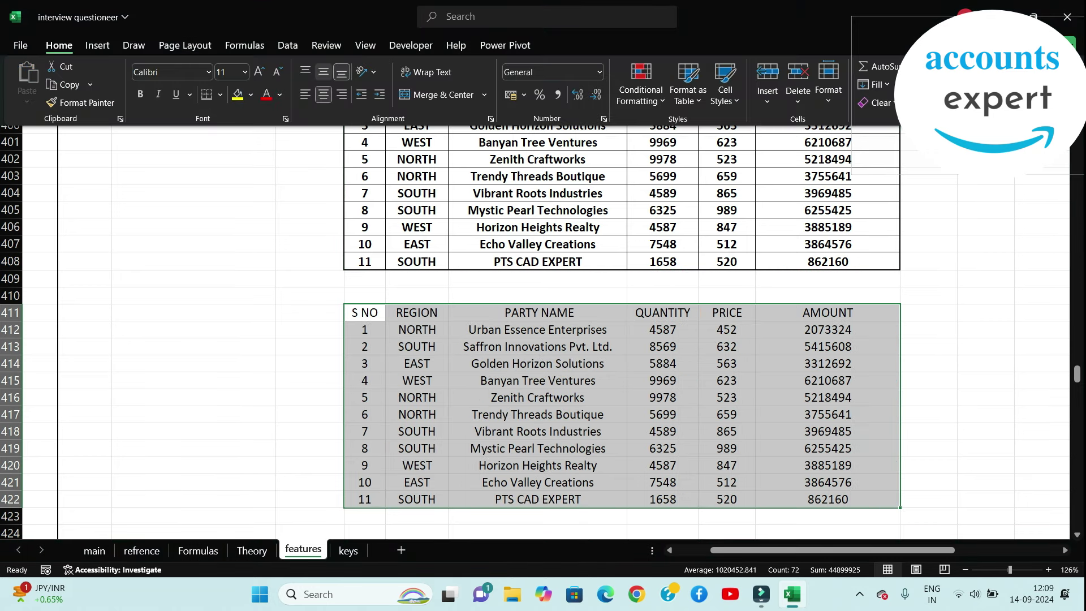
click(985, 346)
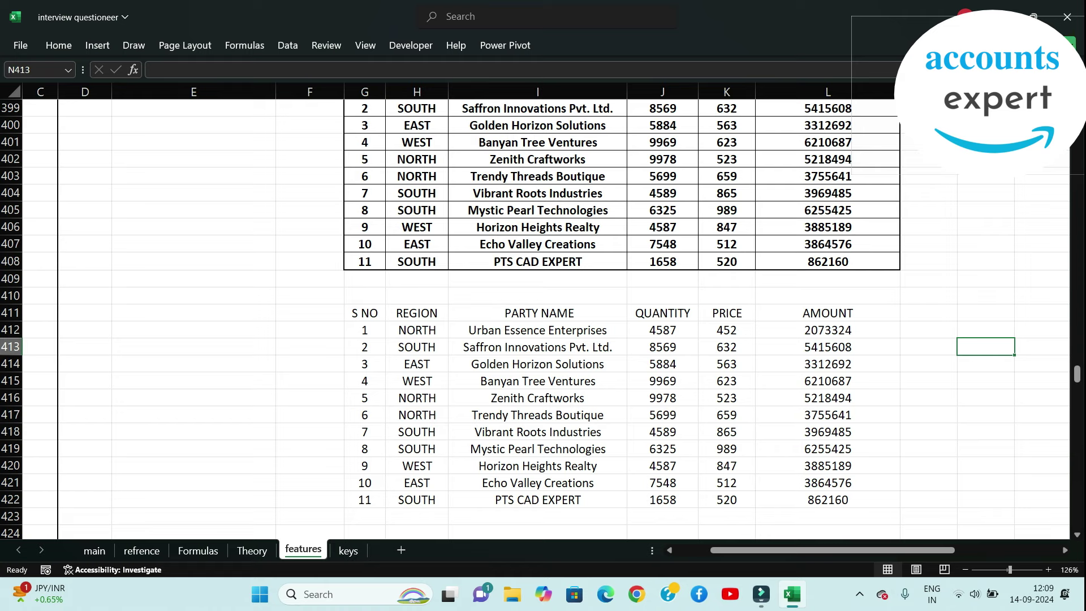
scroll(537, 316, up, 2)
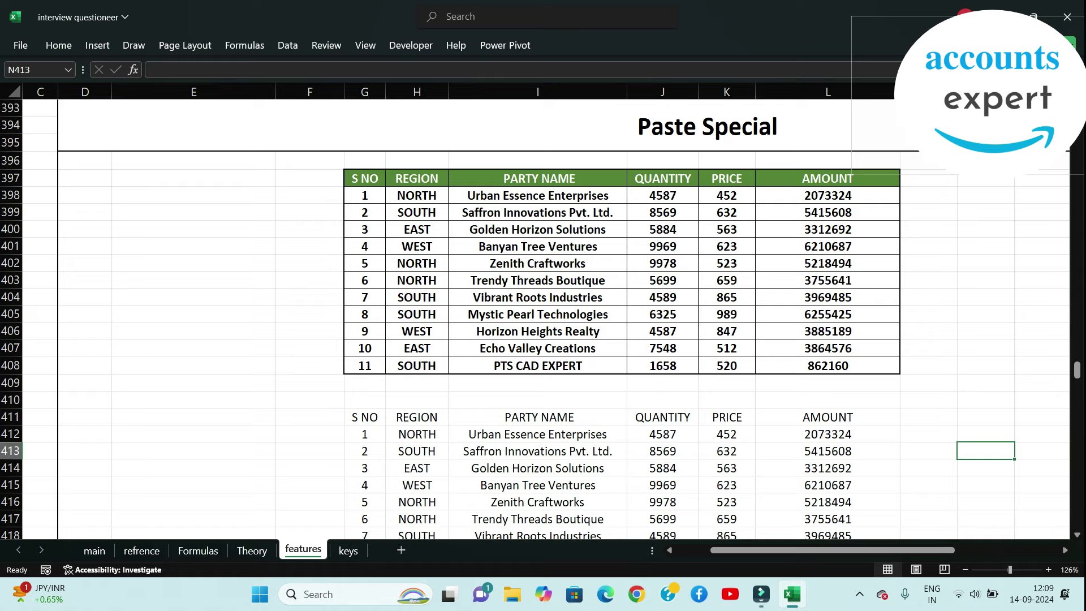
drag(417, 212, 417, 331)
key(ctrl+c)
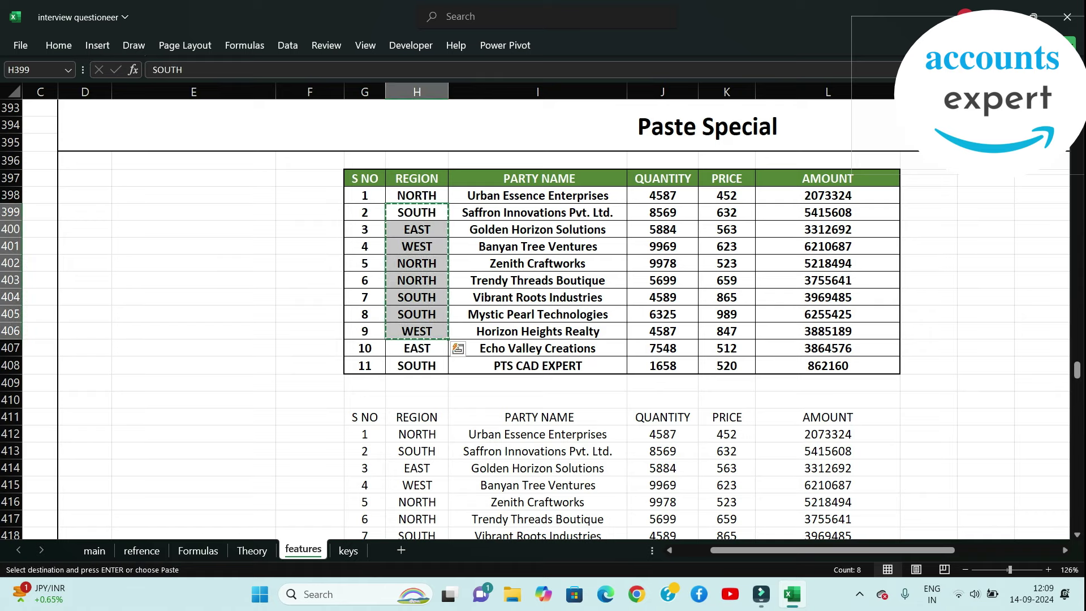
key(ctrl+alt+v)
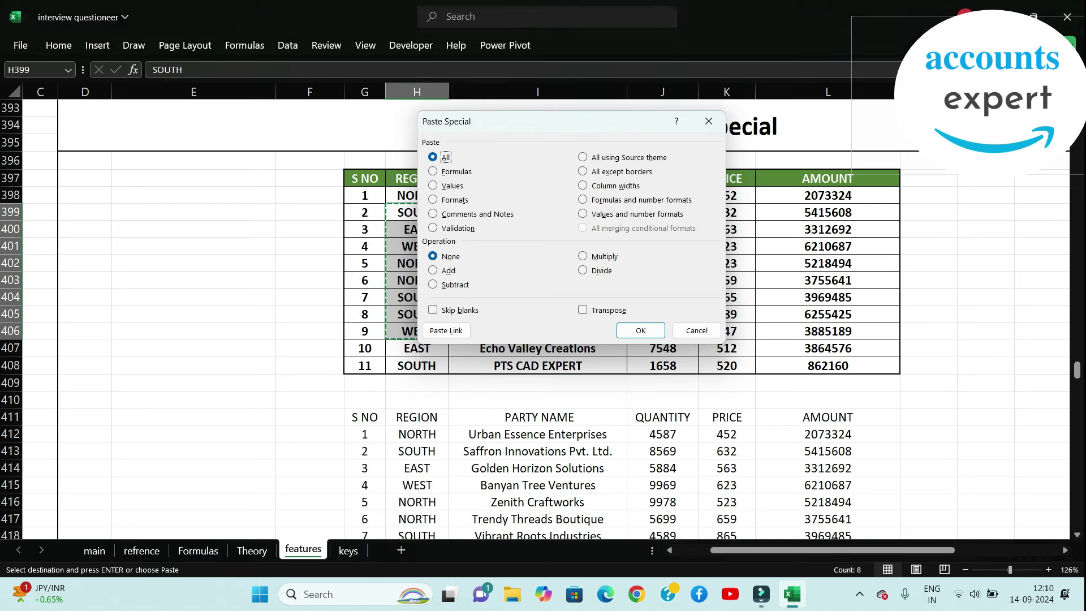
key(Escape)
click(194, 279)
key(Escape)
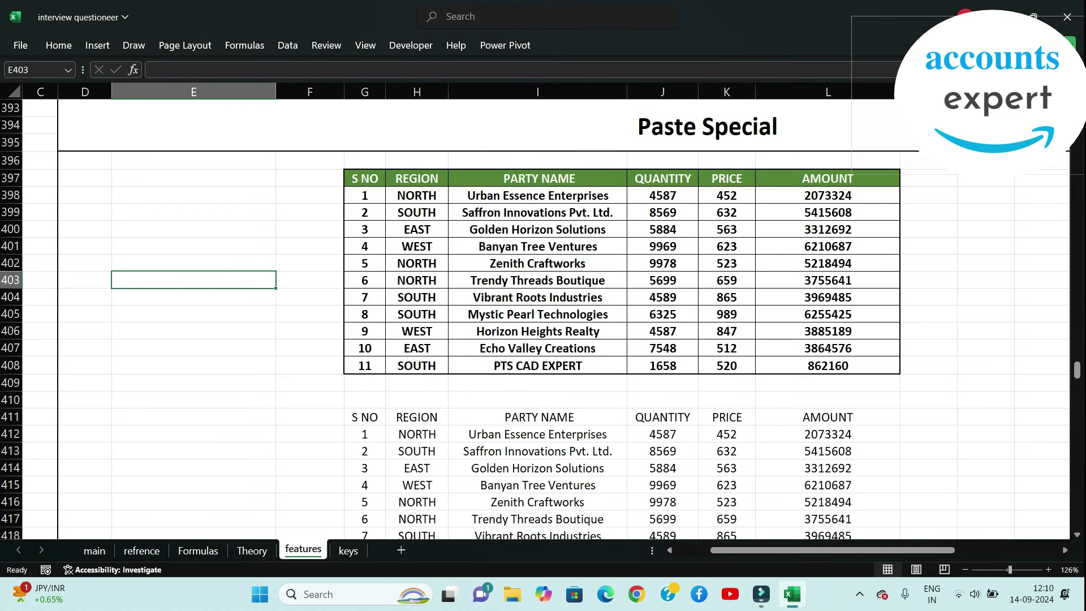
drag(726, 195, 726, 365)
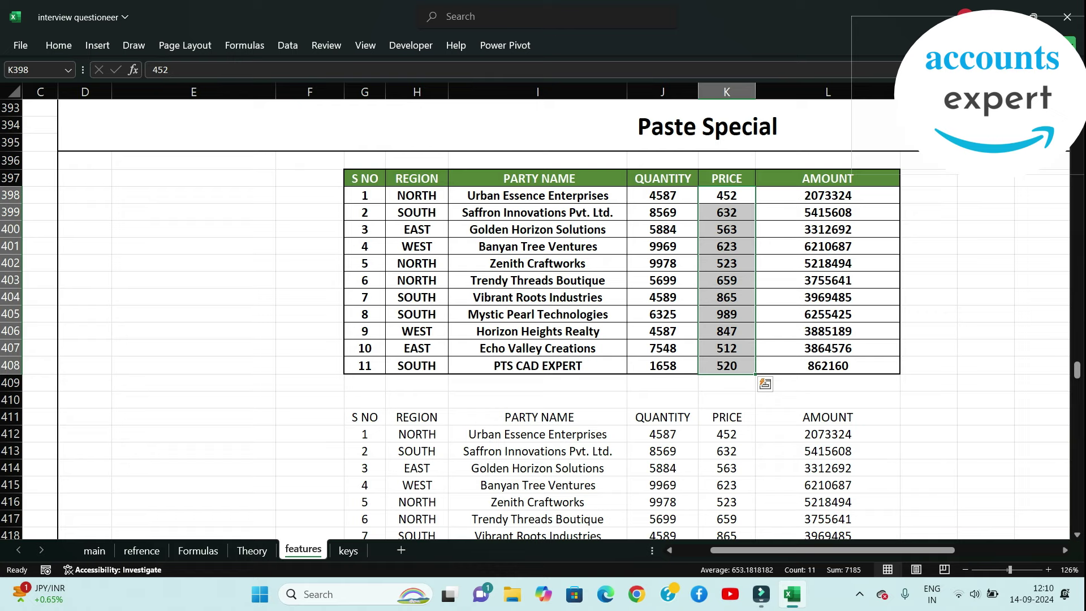
Step: Enter 100 in cell E397 and select the PRICE range K398:K408
click(193, 178)
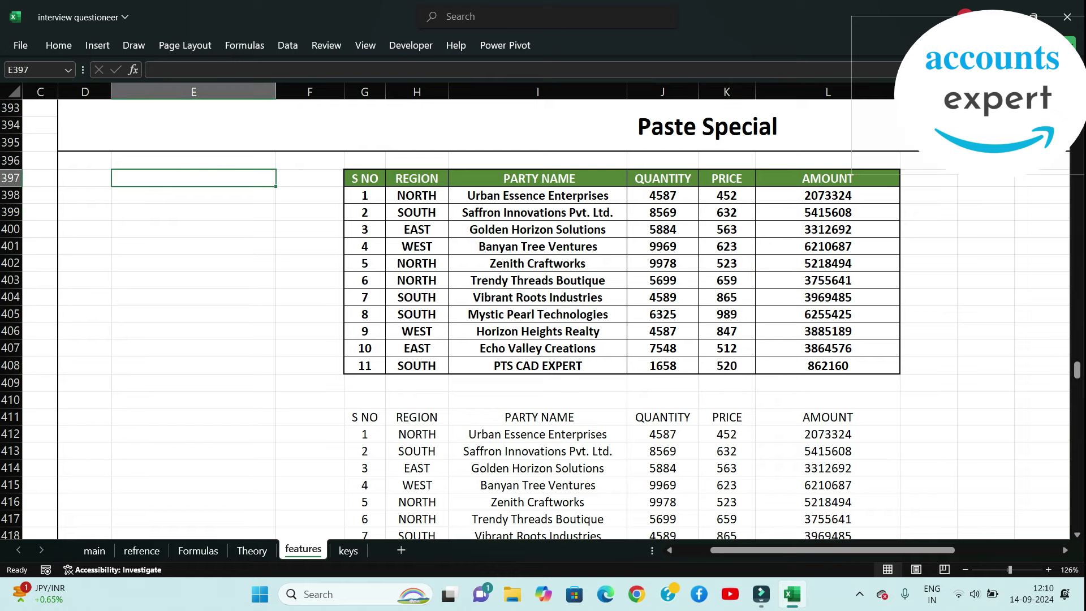
text(100)
key(Return)
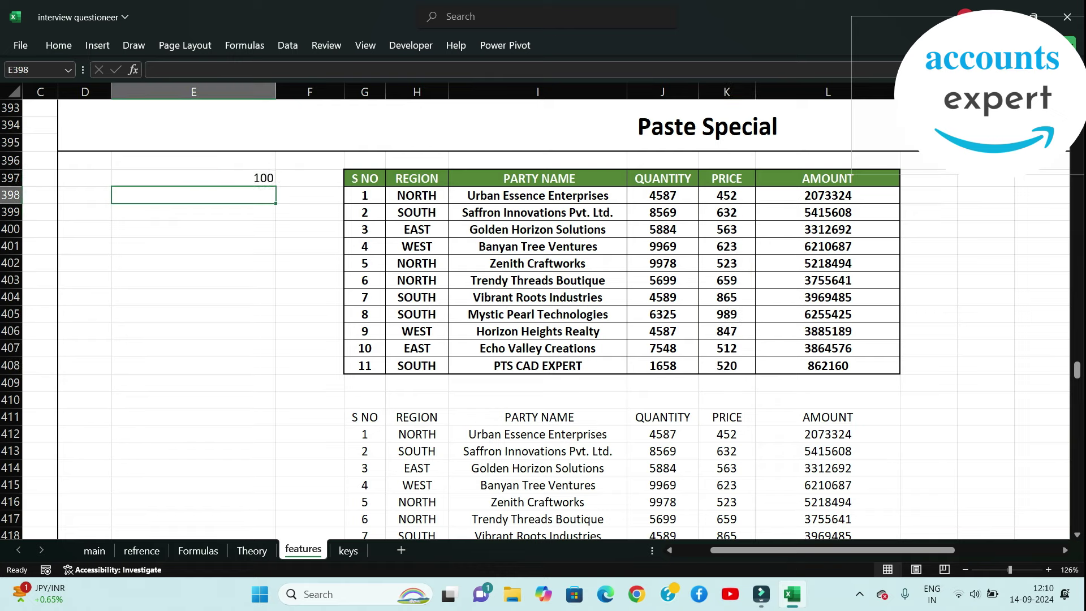
drag(727, 195, 727, 348)
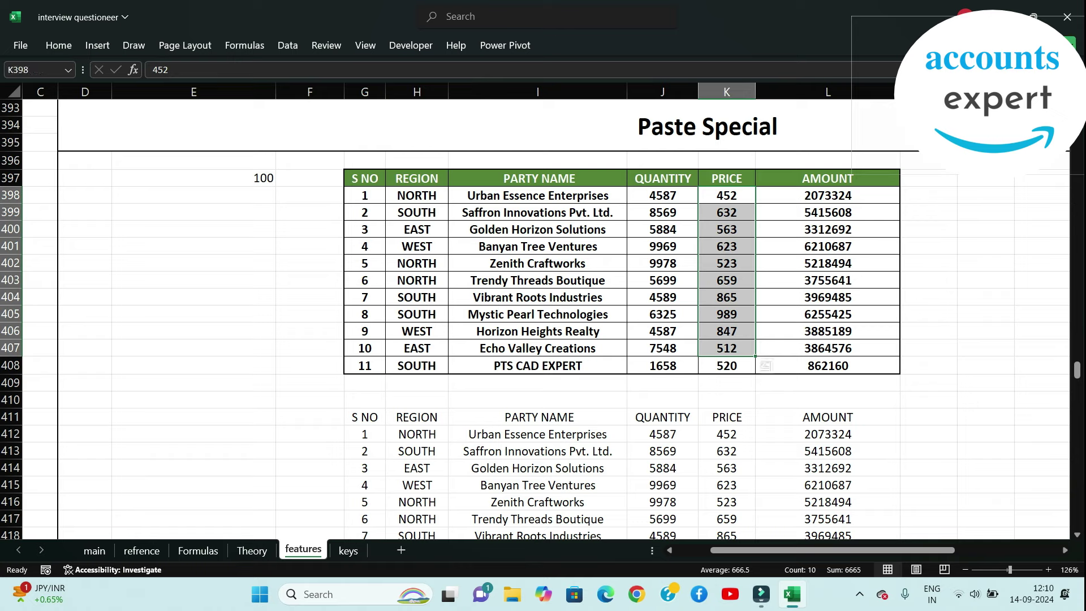
drag(726, 195, 727, 365)
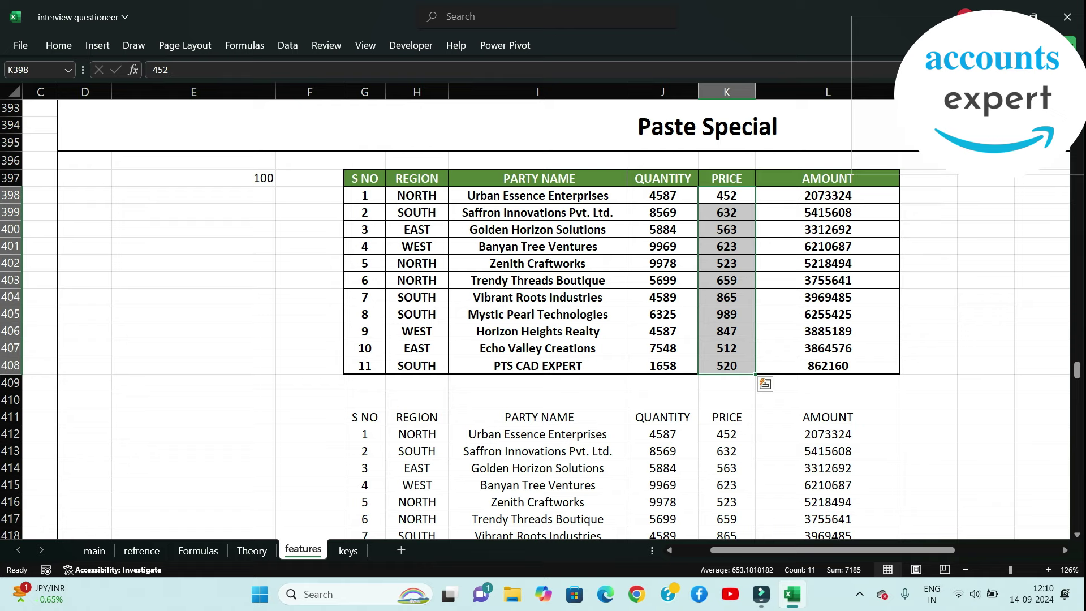
Step: Copy the 100 and Paste Special with Add onto prices K398:K408
drag(417, 212, 417, 246)
click(310, 212)
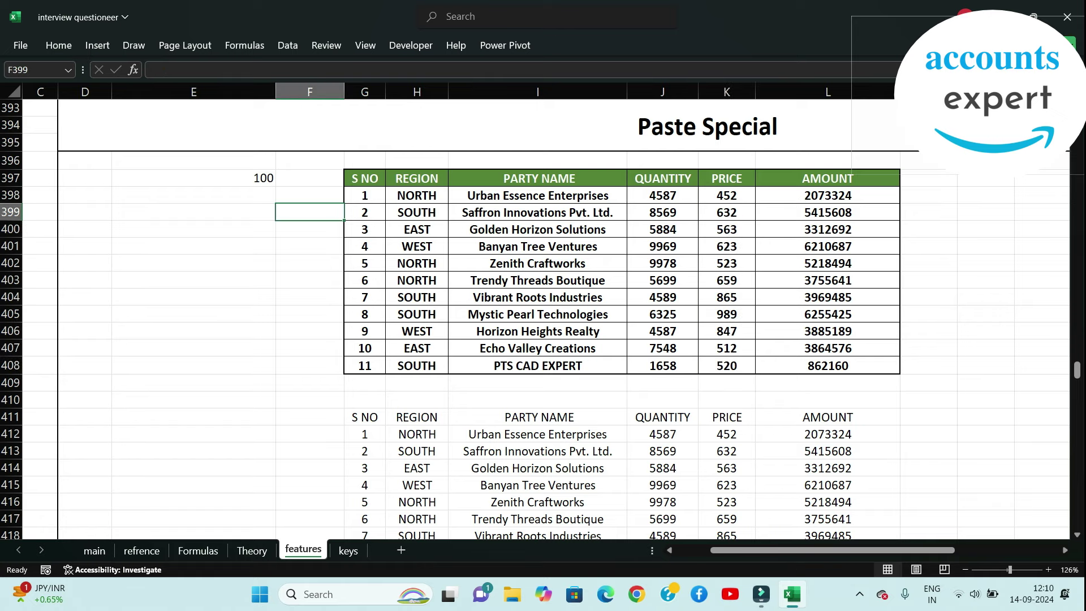
click(193, 178)
key(ctrl+c)
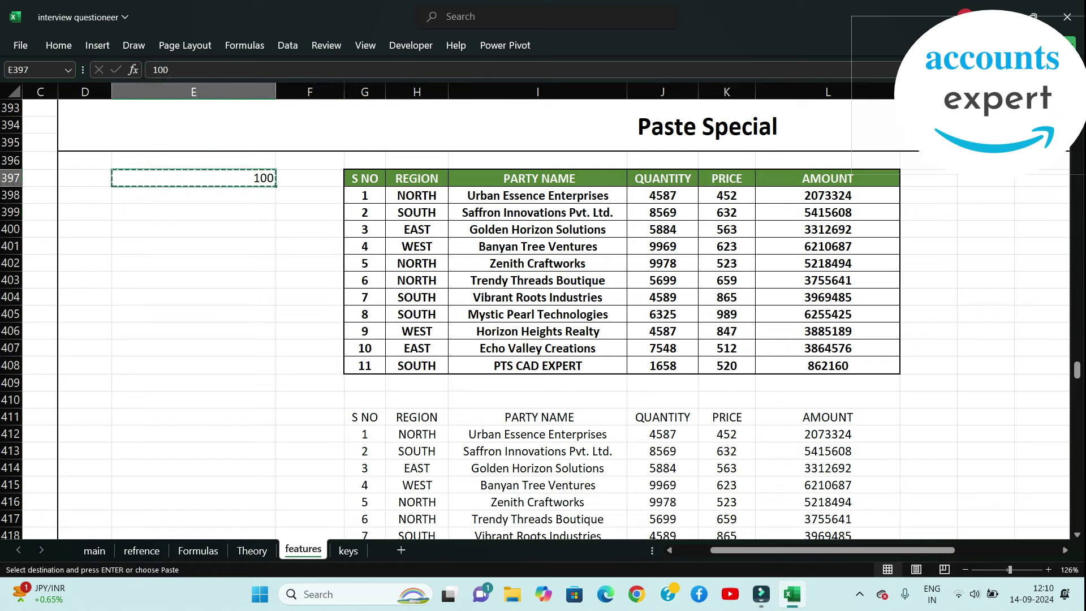
drag(726, 195, 726, 366)
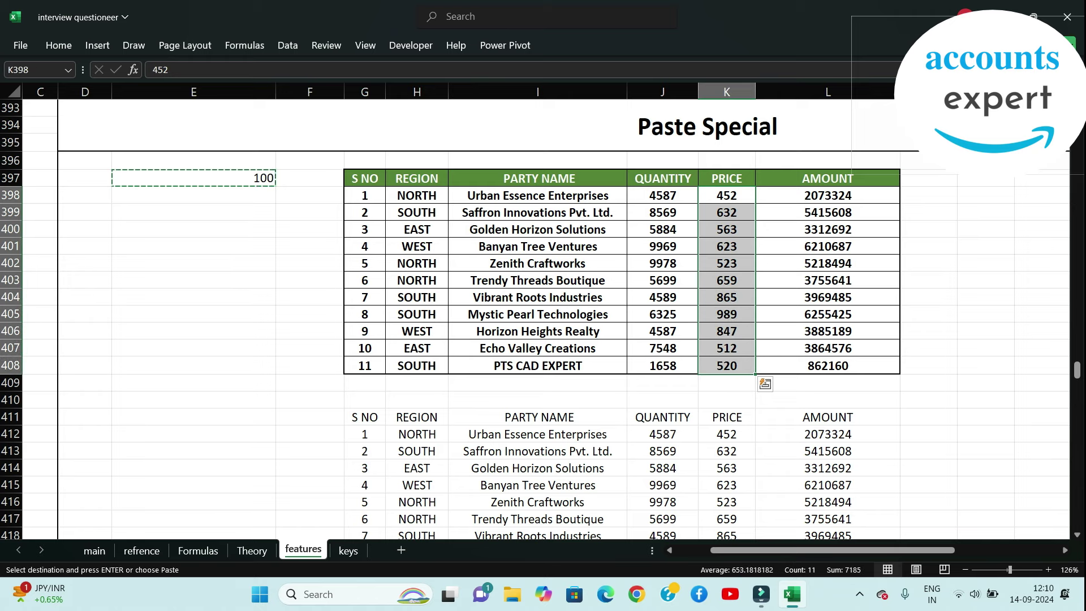
key(ctrl+alt+v)
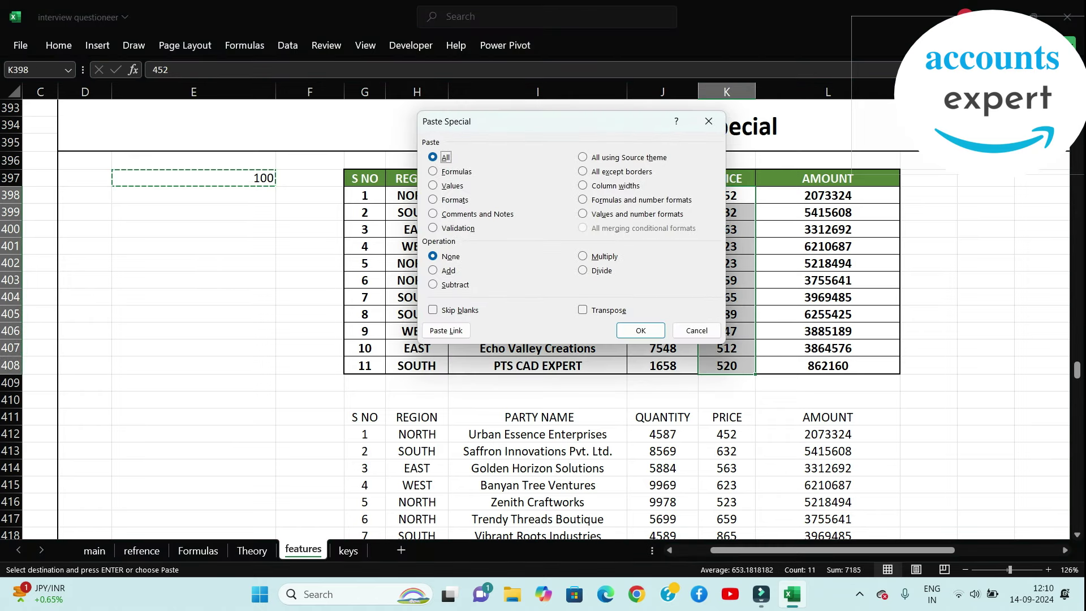
key(alt+d)
key(Return)
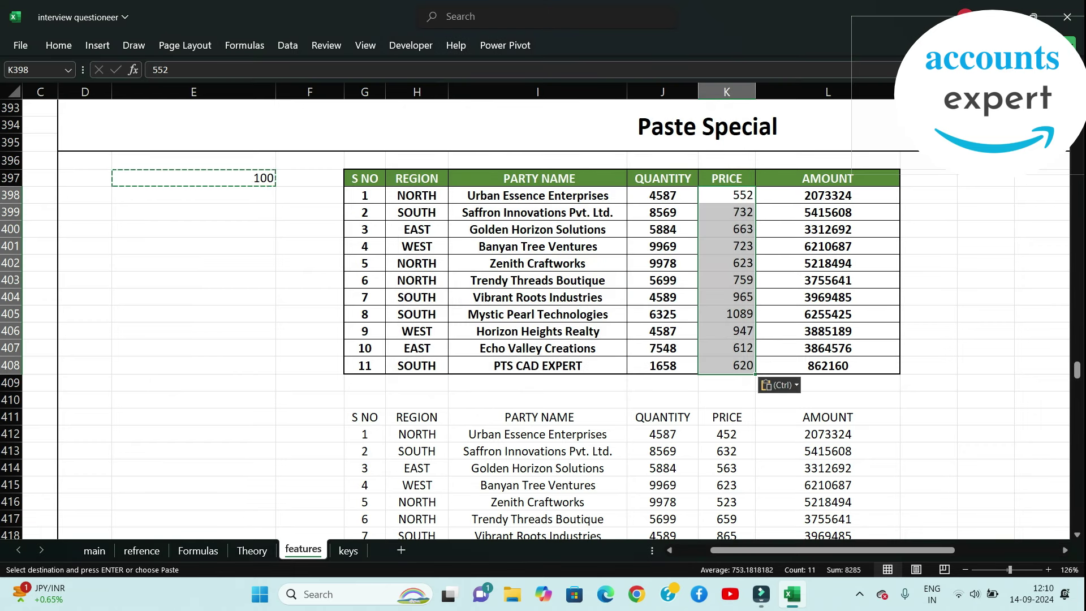
Step: Undo and redo the +100 price increase, then cancel the pending copy
key(ctrl+z)
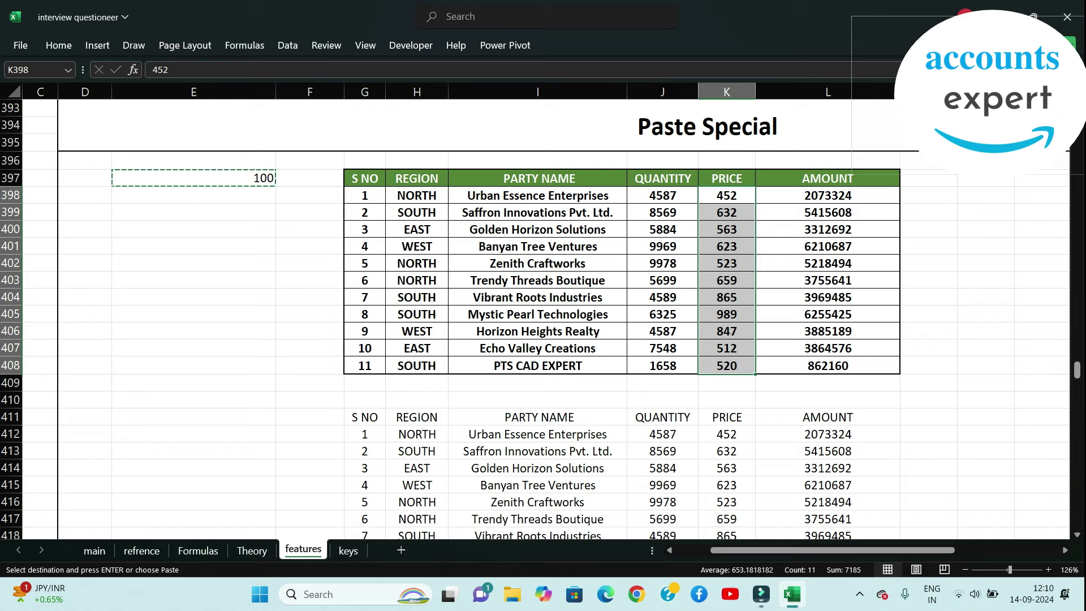
key(ctrl+y)
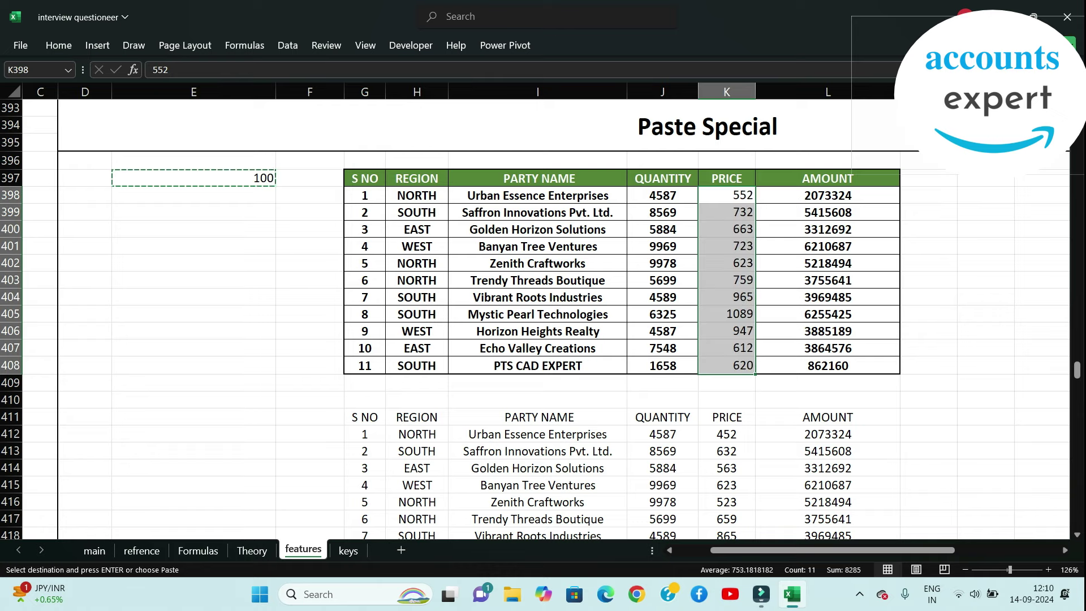
key(Escape)
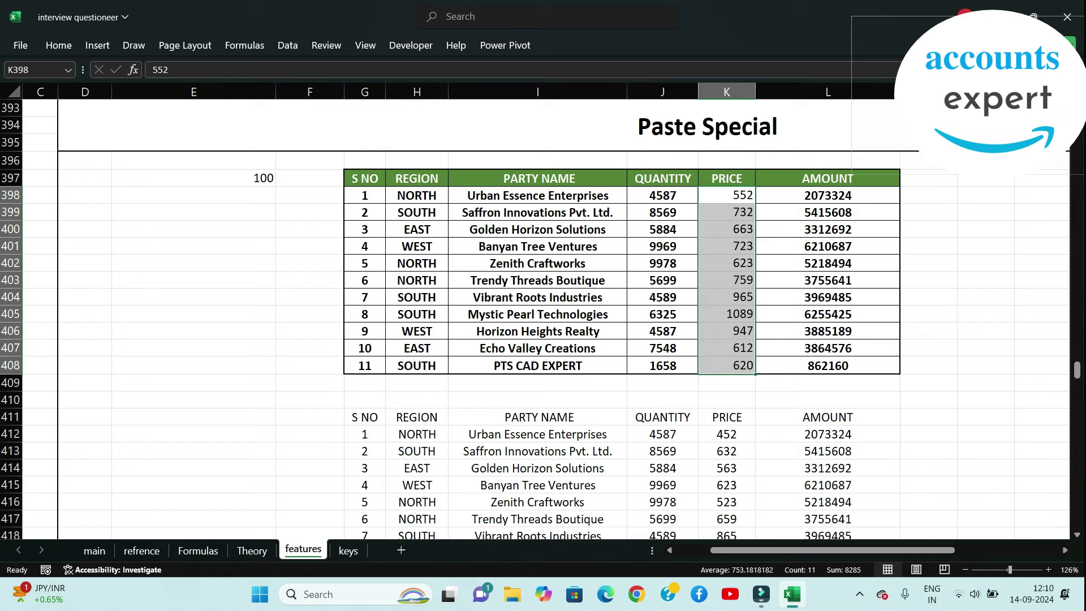
Step: Enter 100 in cell E399 and copy it
click(193, 211)
text(10)
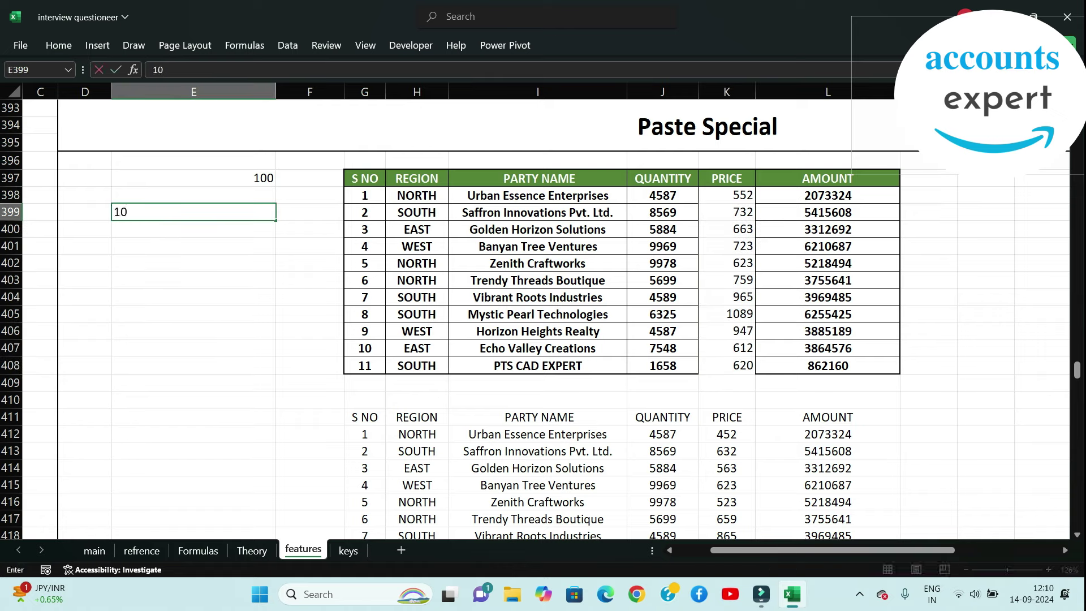
text(0)
drag(193, 279, 193, 263)
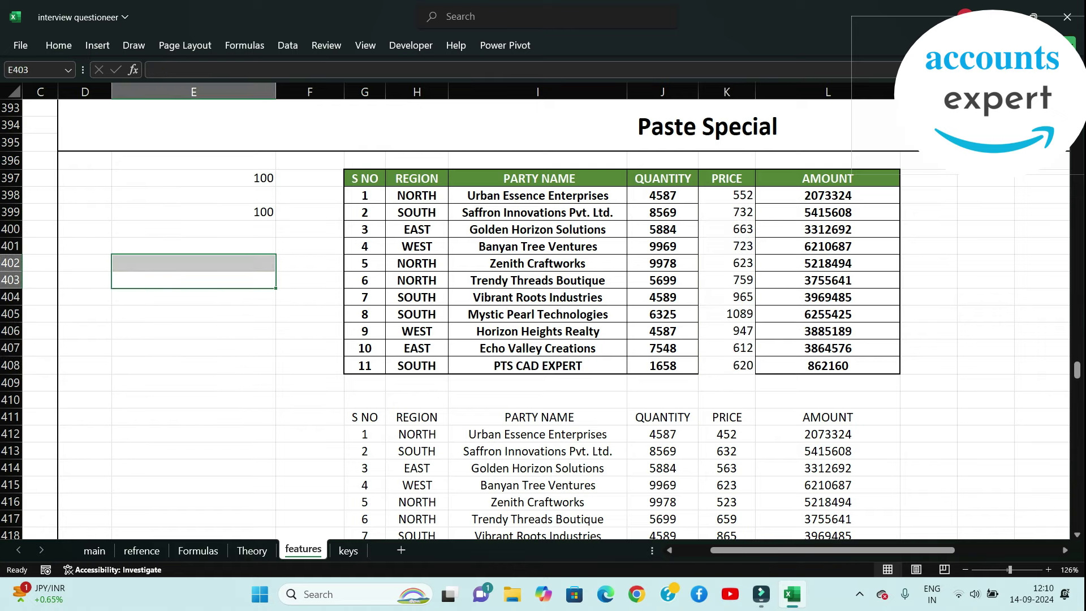
click(193, 212)
key(ctrl+c)
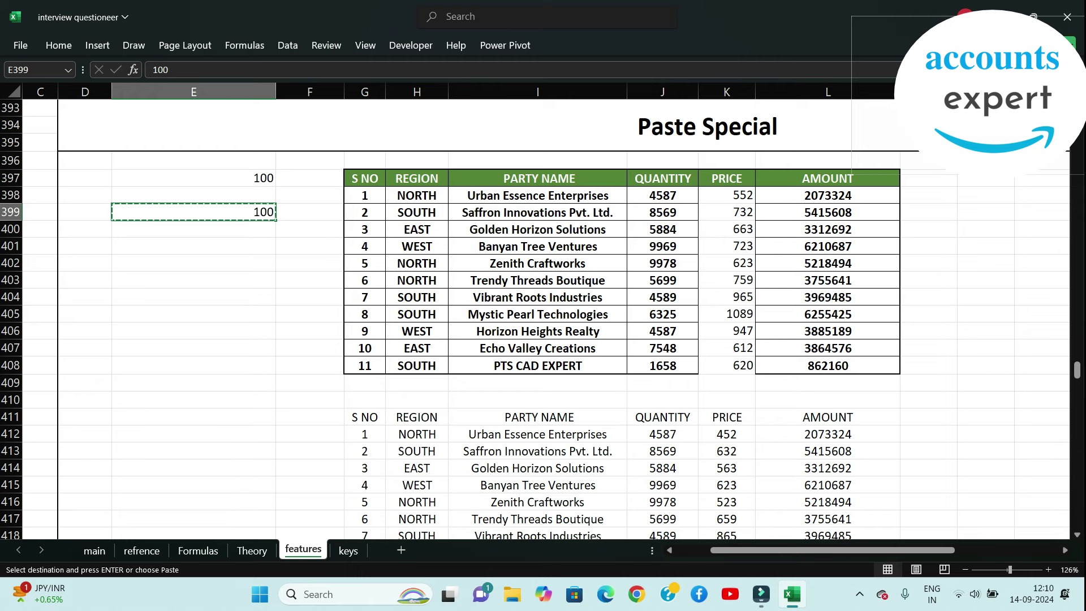
Step: Paste Special the 100 onto K398:K408 using Values and Subtract
drag(726, 196, 726, 365)
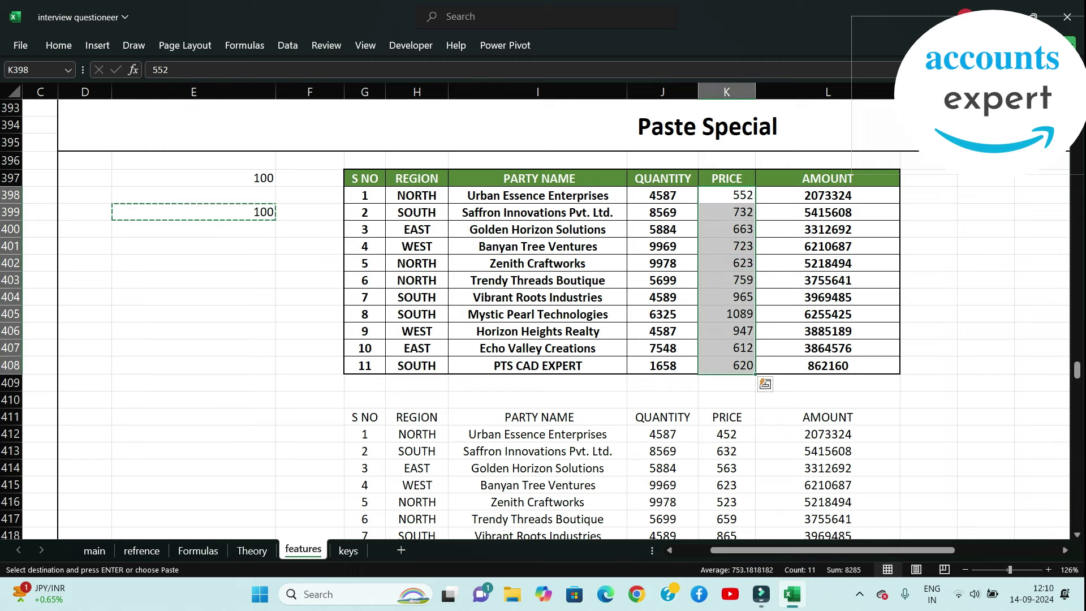
key(ctrl+alt+v)
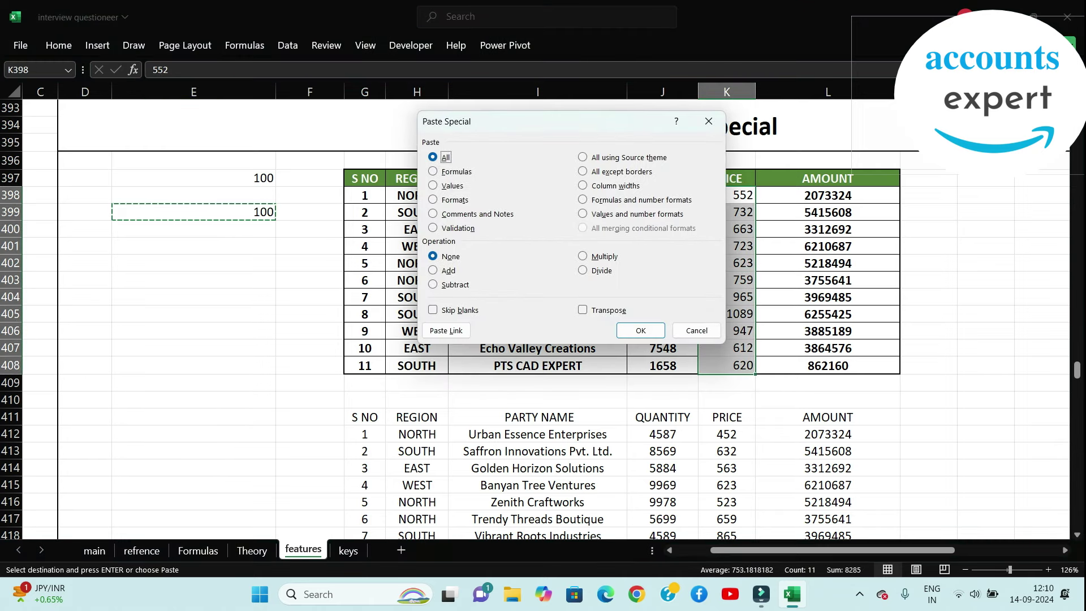
key(Down)
key(Down)
key(alt+s)
key(Return)
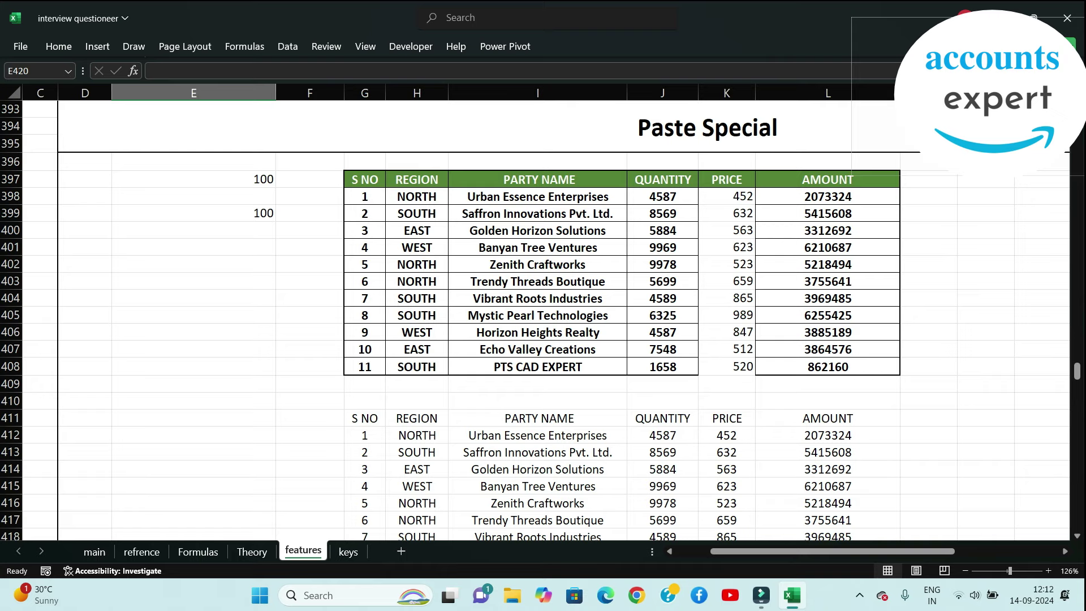
Step: Copy the S NO and REGION block, then cancel a Paste Special at E402
drag(364, 197, 417, 332)
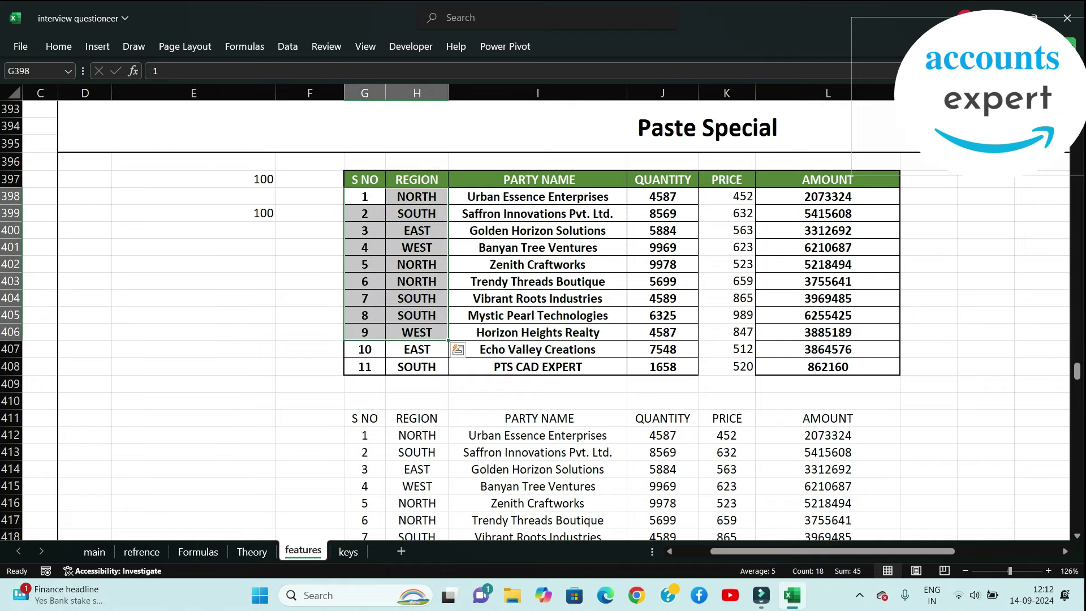
key(ctrl+c)
key(ctrl+q)
click(194, 264)
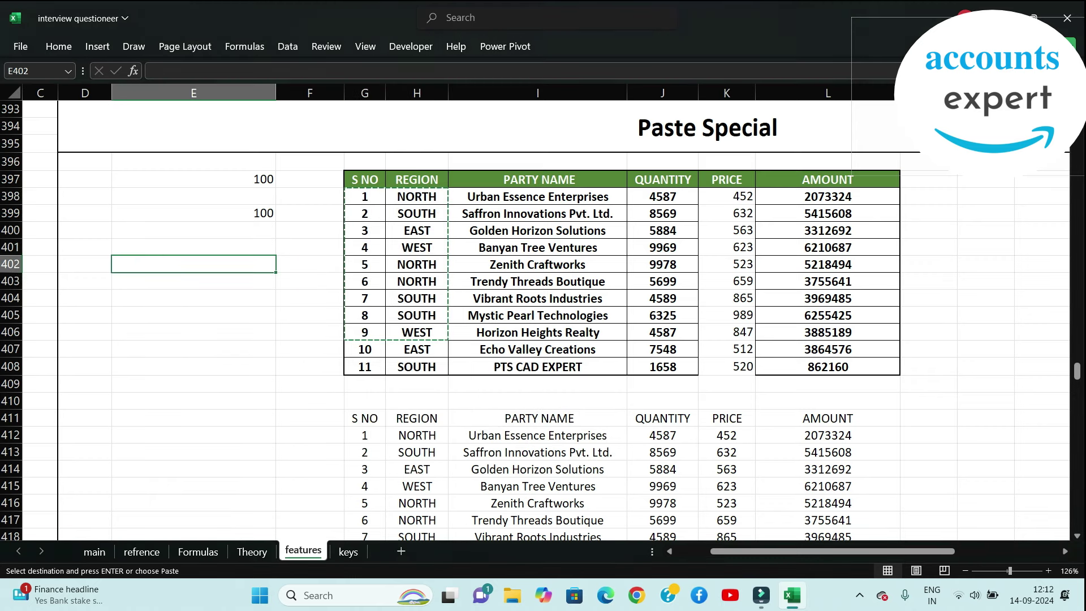
key(ctrl+alt+v)
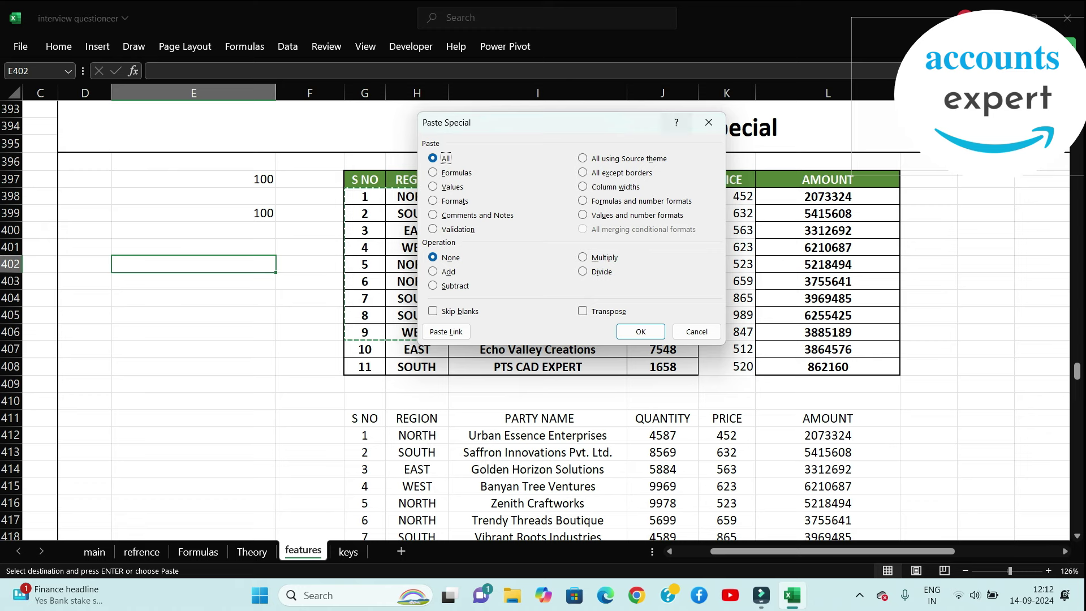
click(708, 122)
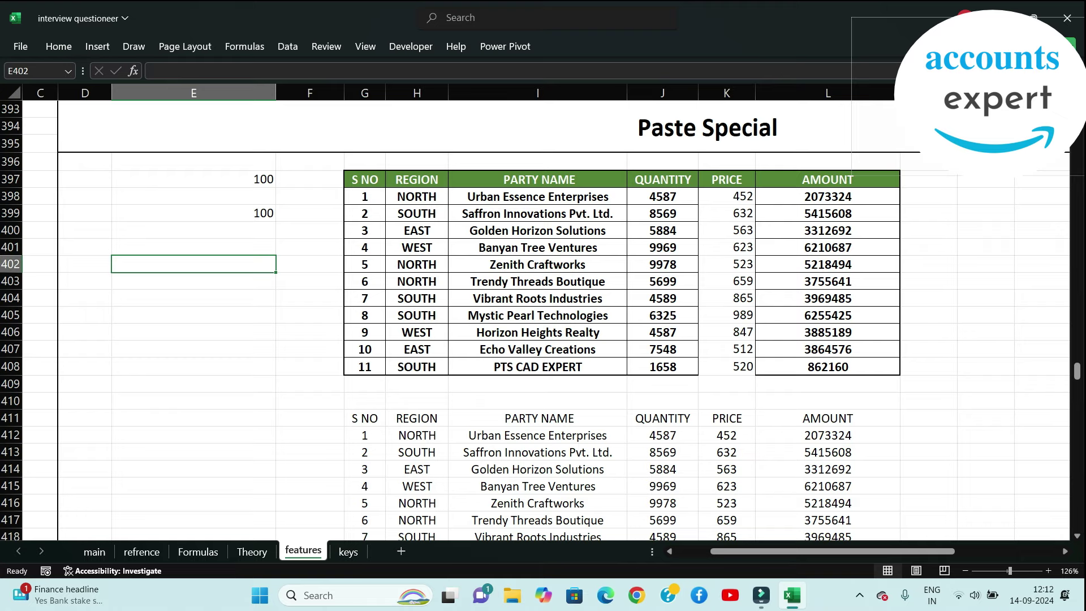
Step: Copy REGION entries H398:H401 and paste them transposed across F425:I425
drag(417, 196, 417, 247)
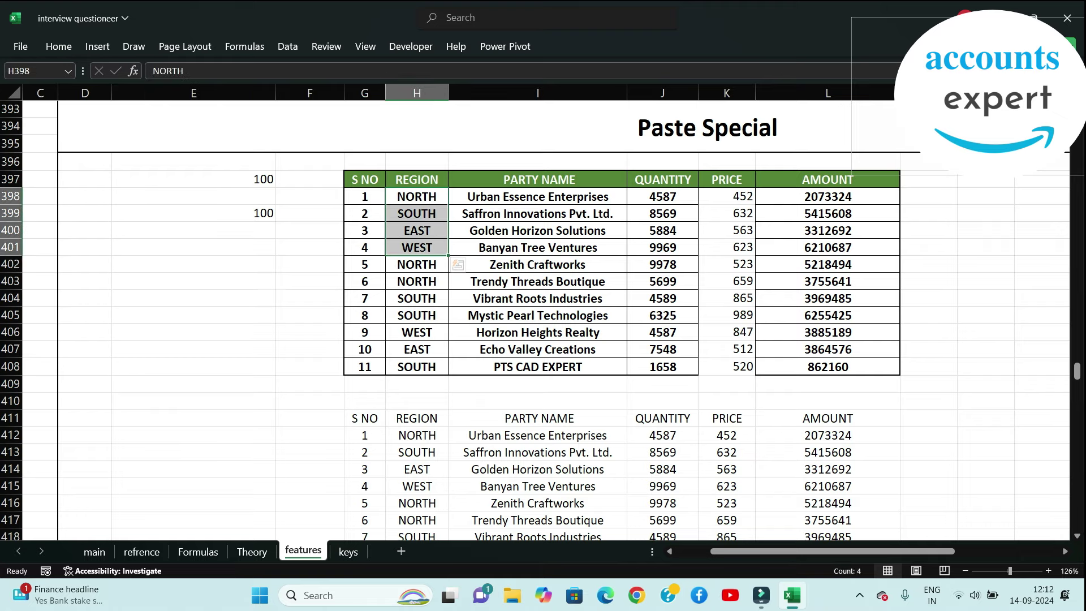
key(ctrl+c)
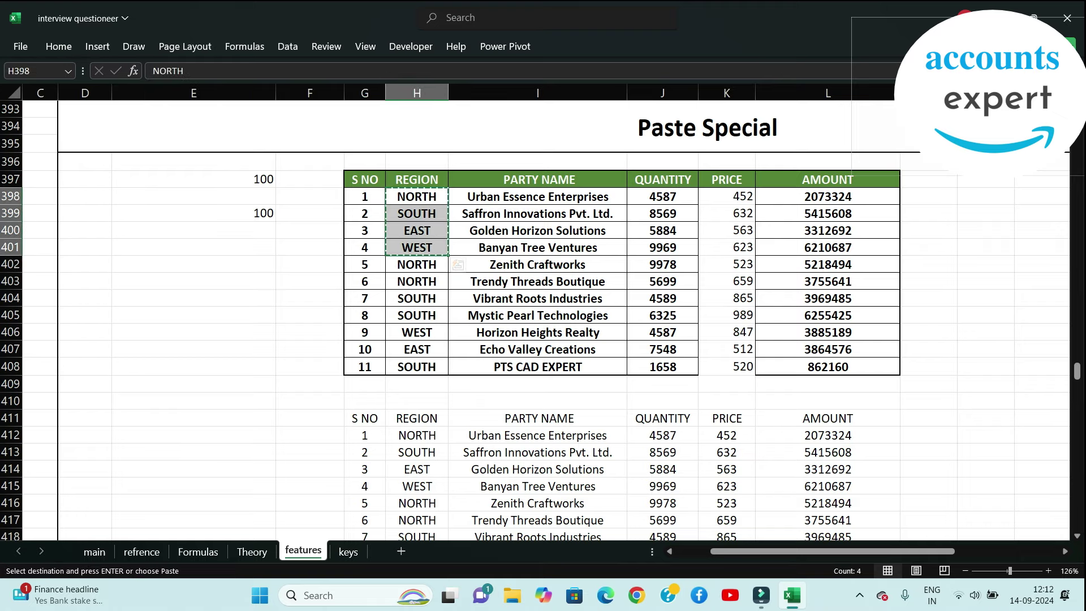
scroll(538, 316, down, 4)
scroll(538, 317, down, 1)
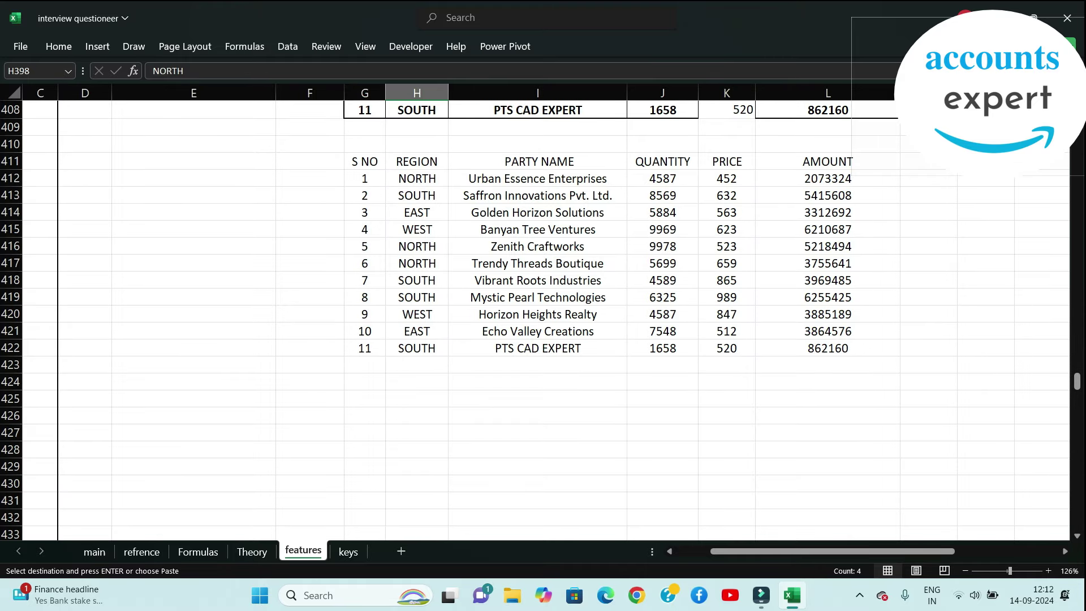
click(310, 398)
key(ctrl+alt+v)
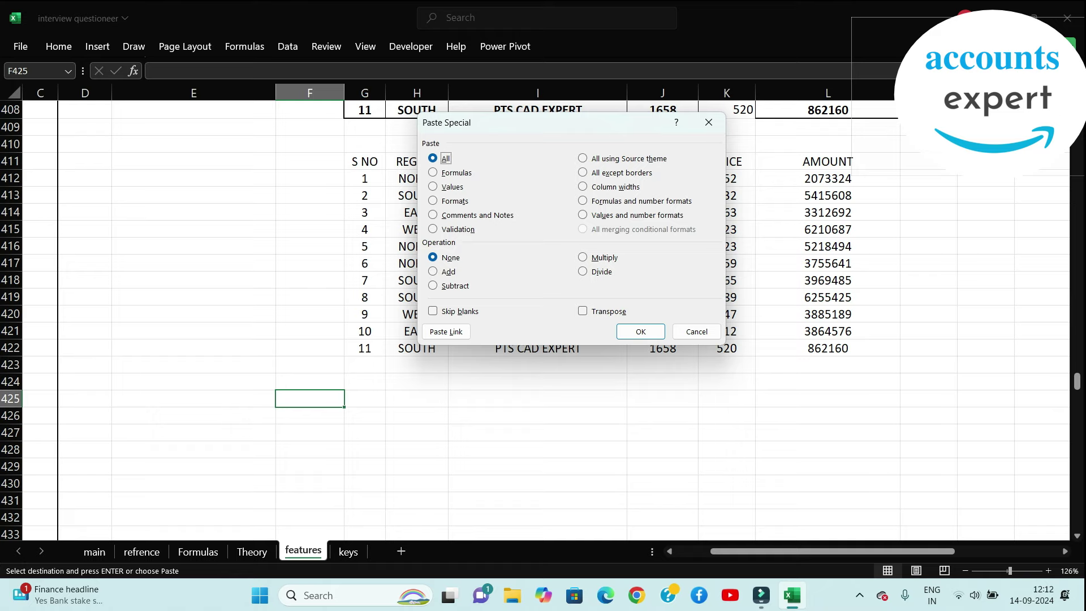
key(alt+e)
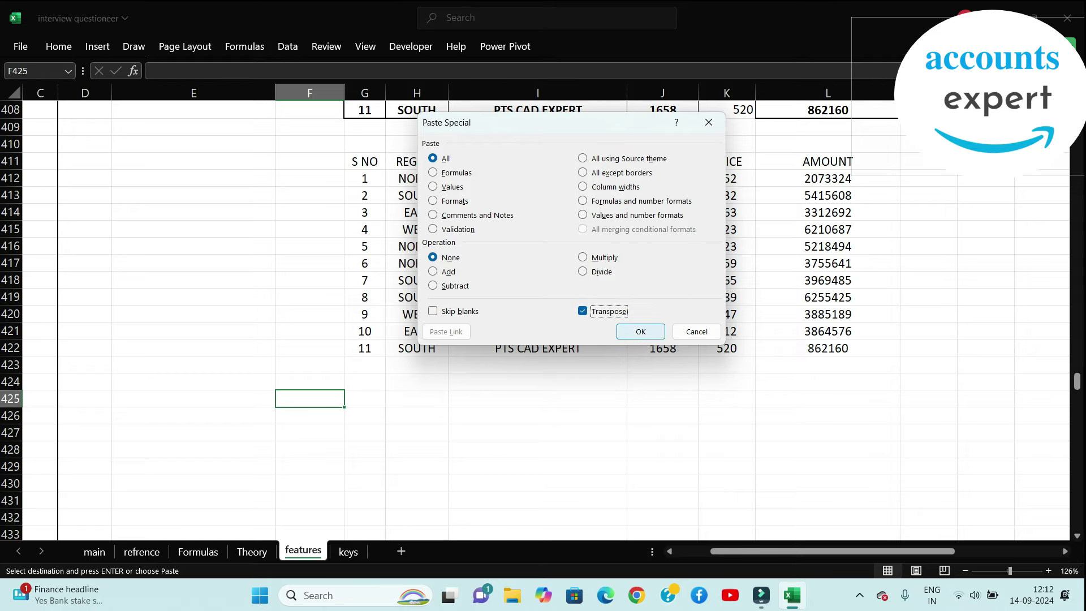
key(Return)
click(538, 466)
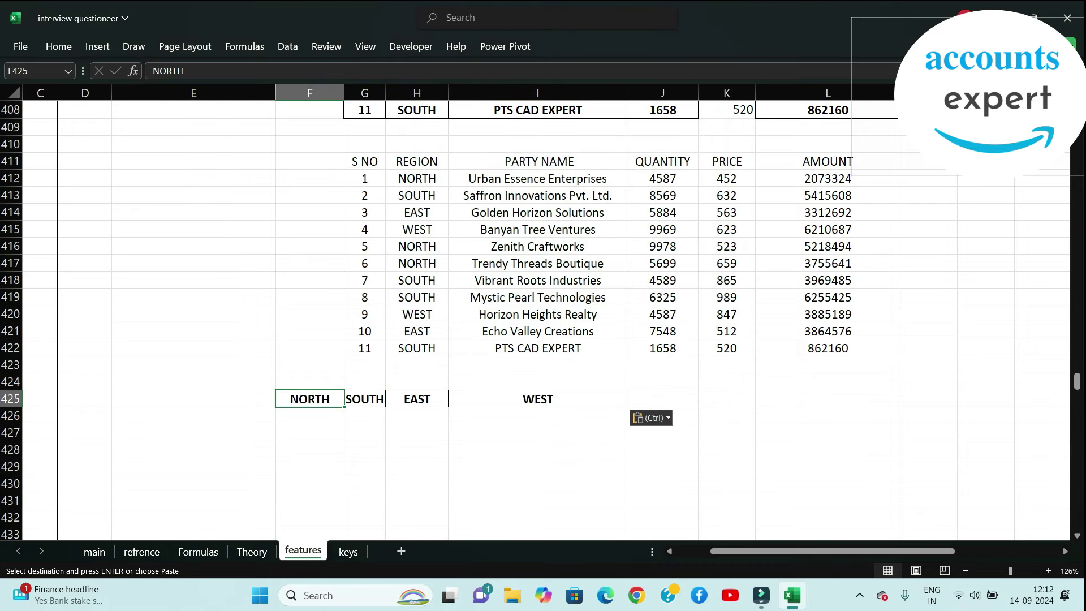
drag(310, 399, 537, 399)
scroll(537, 317, up, 3)
scroll(537, 317, up, 1)
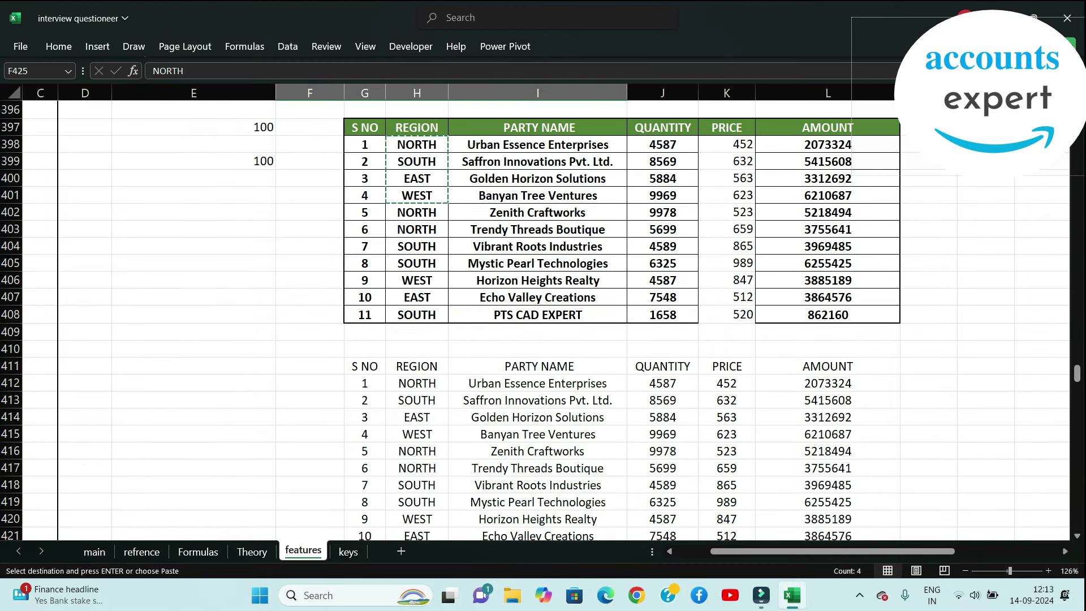
Step: Scroll down to the Conditional Formatting table and select REGION cells H446:H456
scroll(538, 317, down, 2)
scroll(538, 317, down, 2)
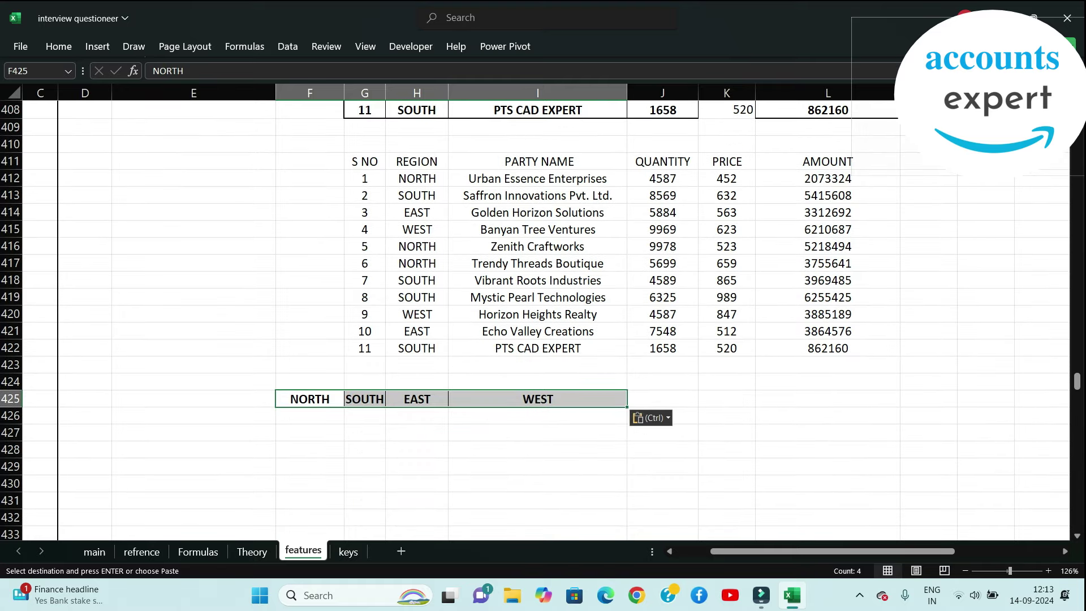
scroll(537, 316, up, 2)
scroll(537, 316, up, 4)
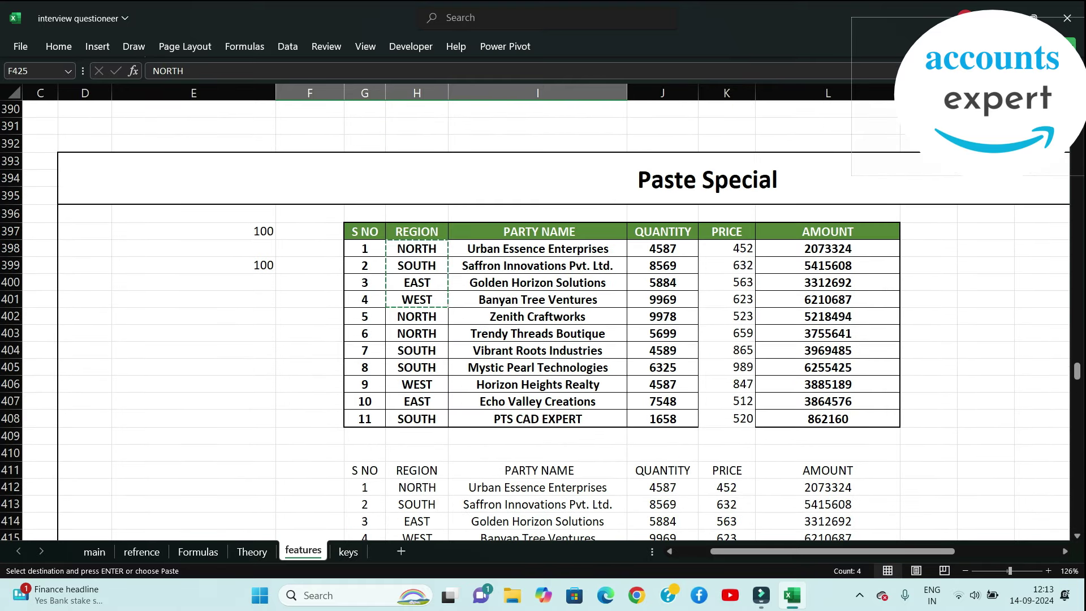
scroll(537, 317, down, 5)
scroll(537, 316, down, 3)
scroll(537, 316, down, 3)
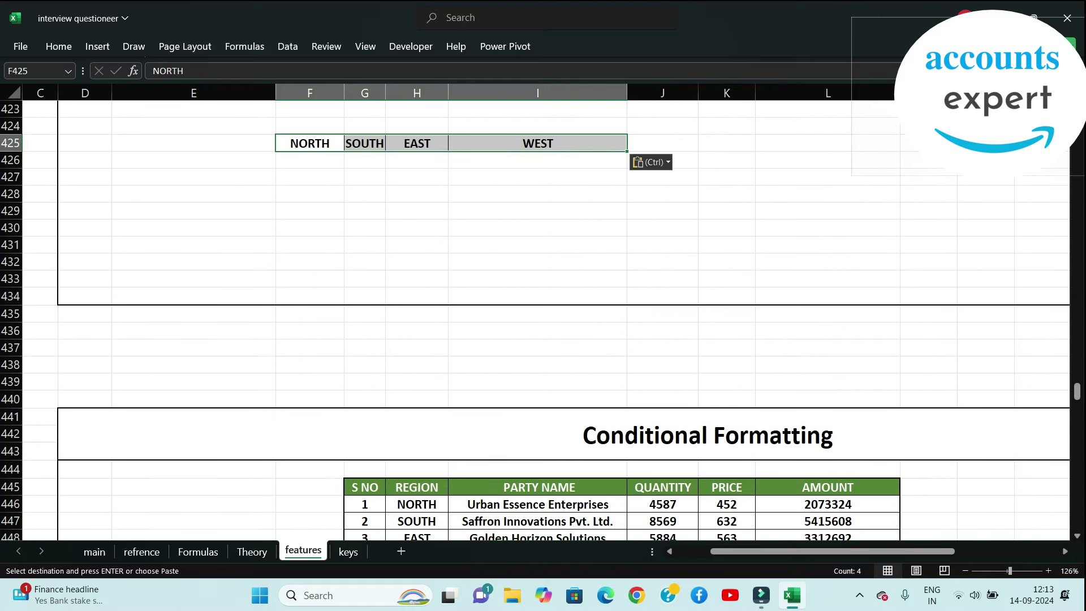
scroll(537, 317, down, 2)
scroll(538, 317, down, 2)
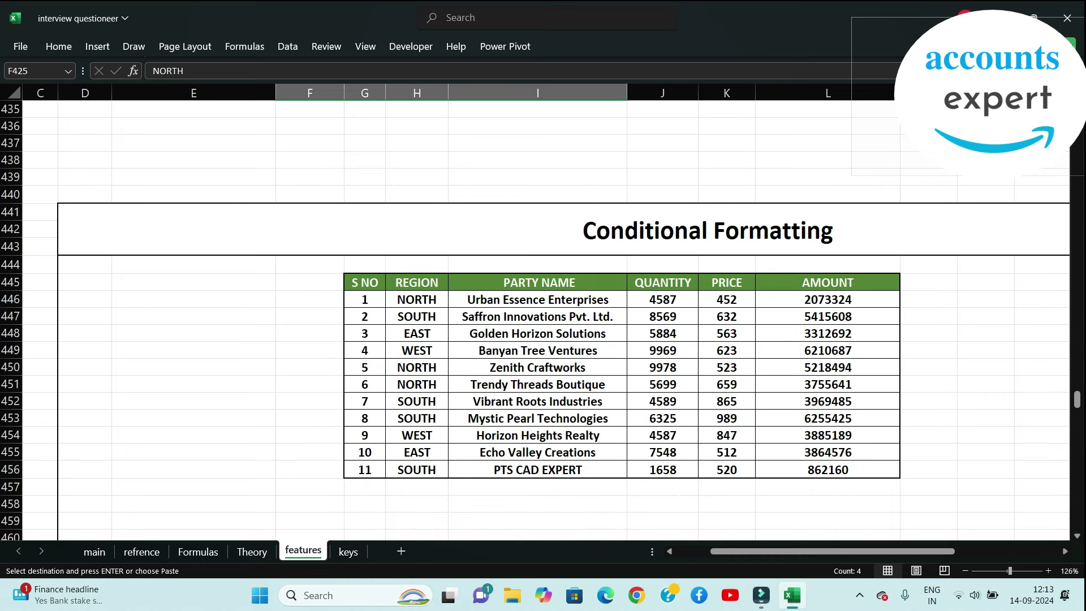
scroll(537, 317, down, 1)
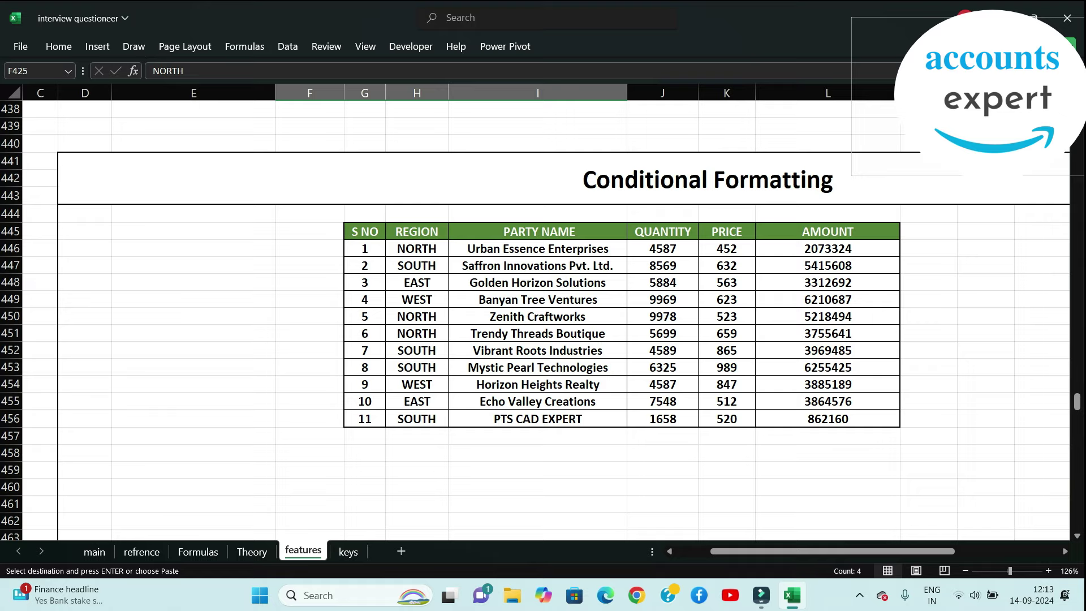
drag(417, 249, 439, 418)
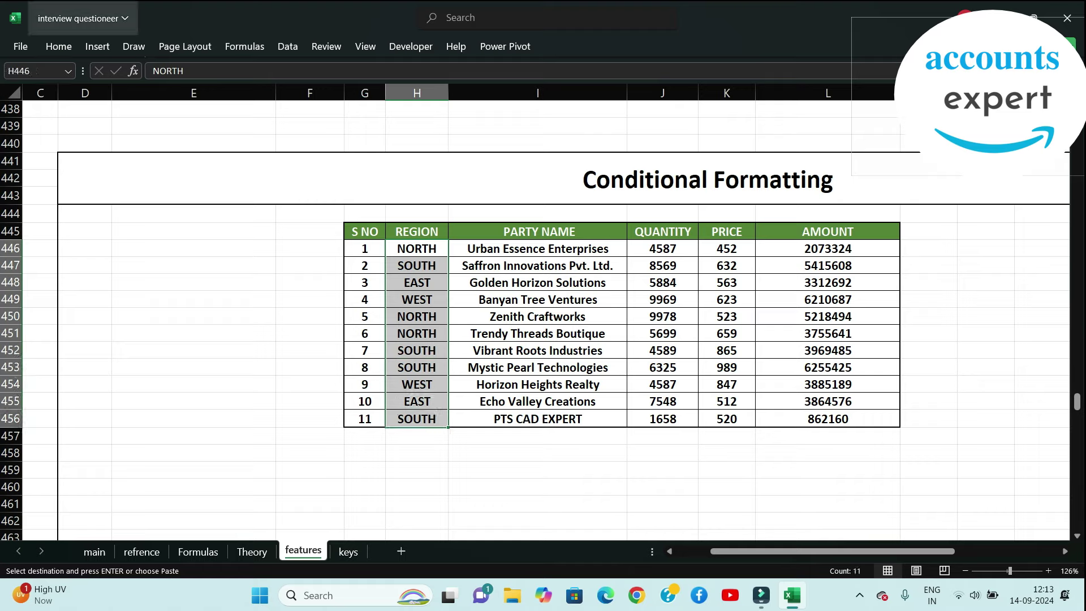
Step: Highlight NORTH entries in the REGION column with the default light red Text that Contains rule
click(59, 46)
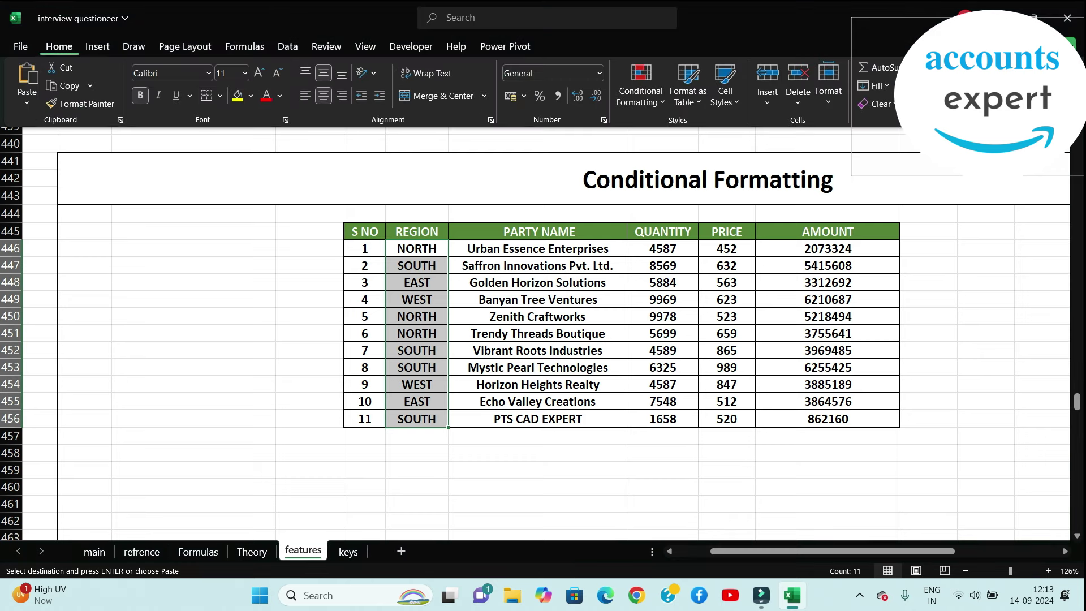
click(641, 84)
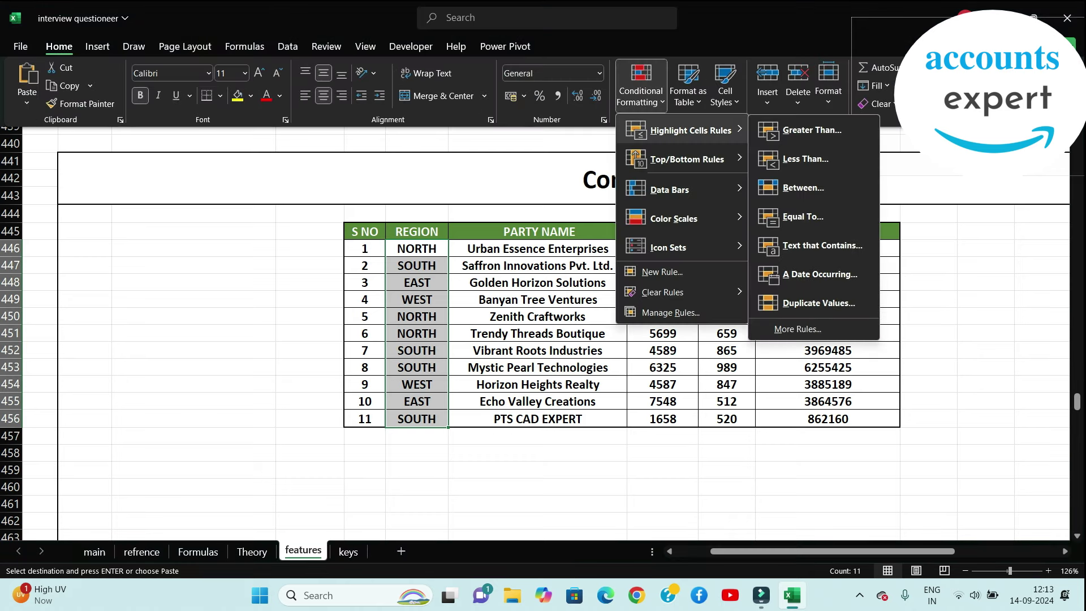
click(823, 245)
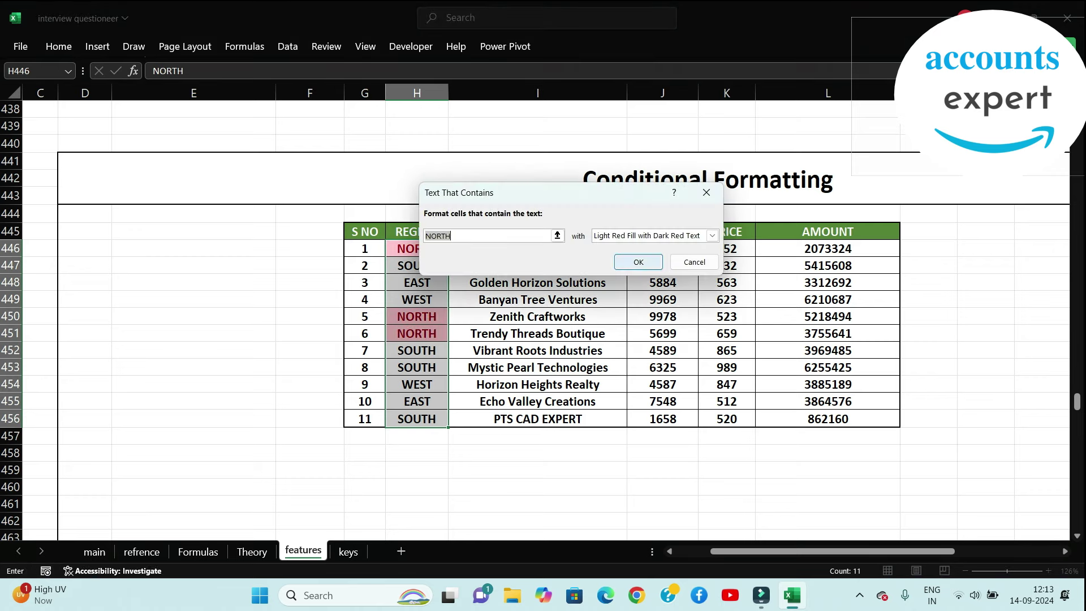
click(638, 261)
click(537, 436)
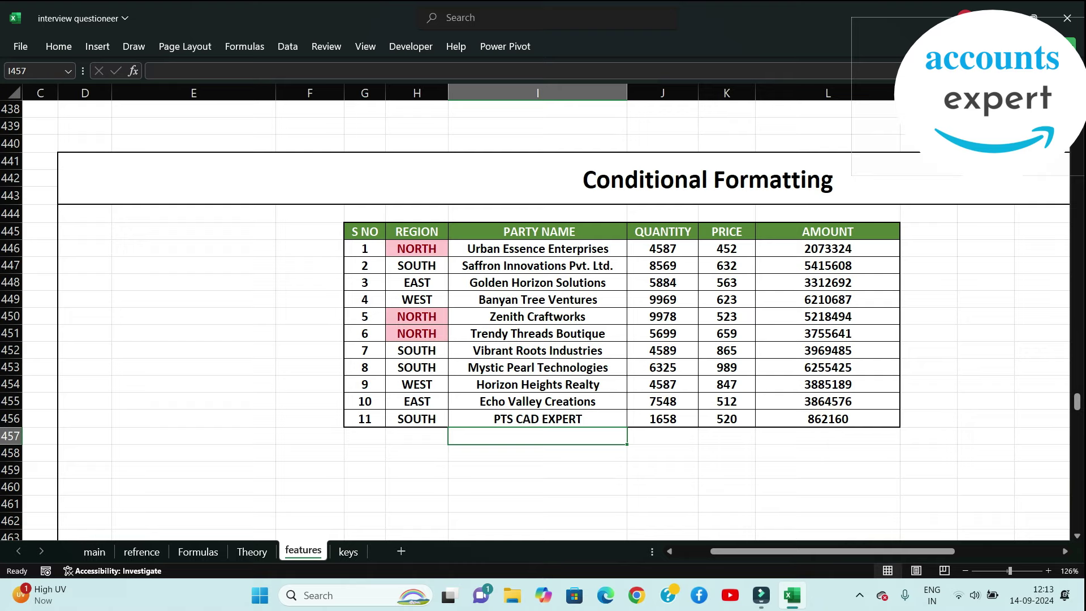
Step: Add a Text that Contains 'sou' rule on H446:H456 with green fill and dark green text
drag(416, 249, 417, 418)
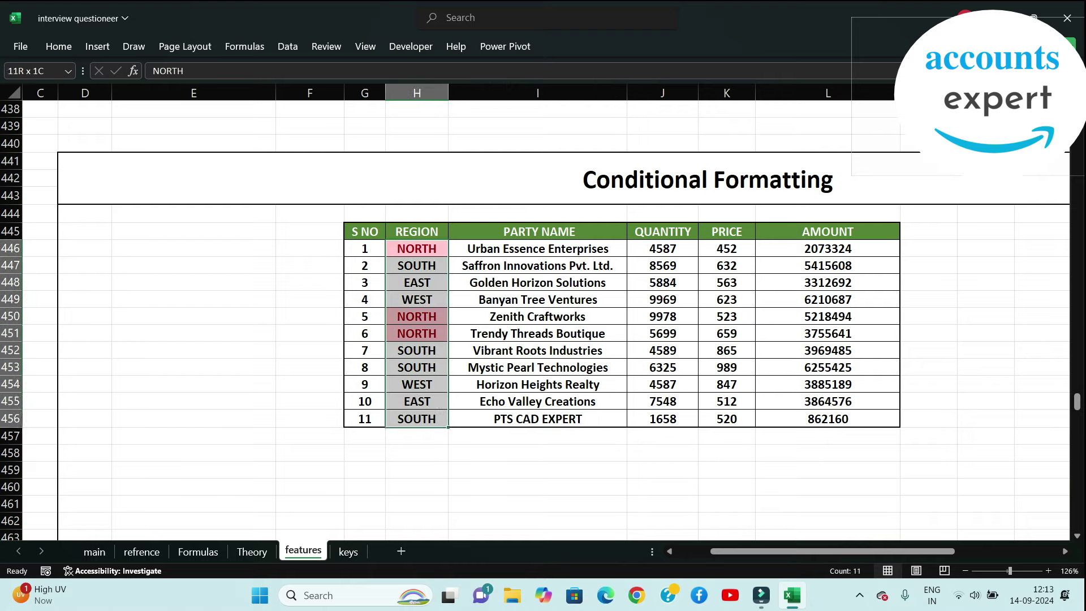
click(59, 47)
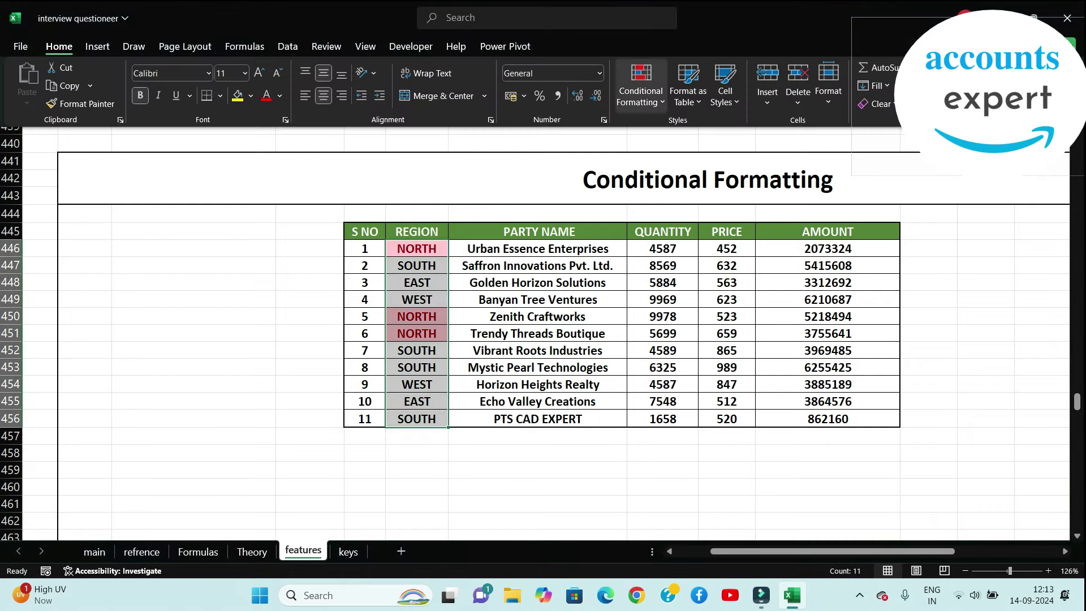
click(641, 85)
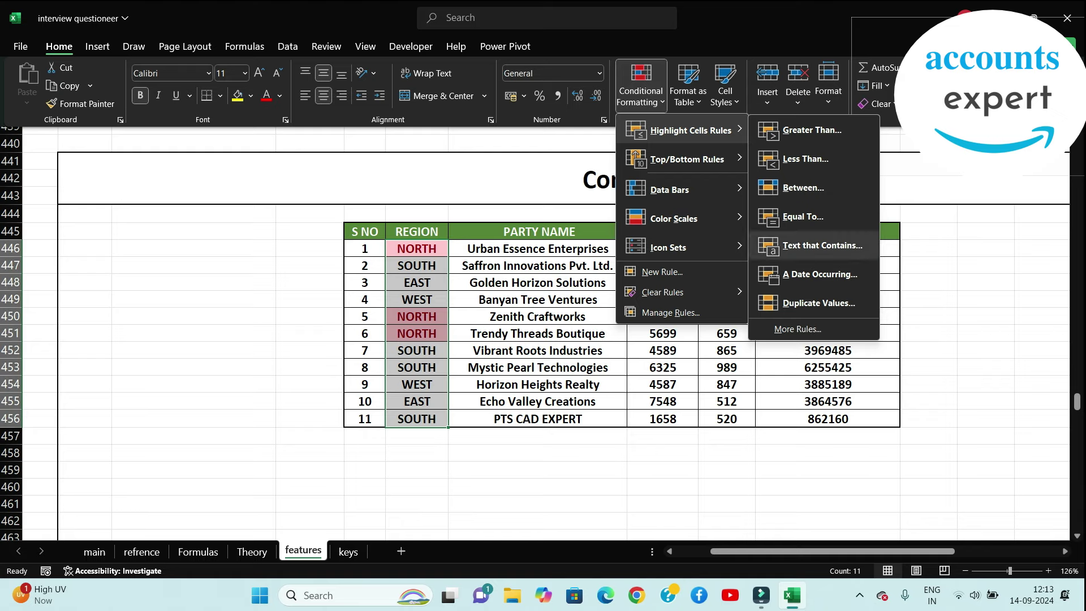
click(822, 245)
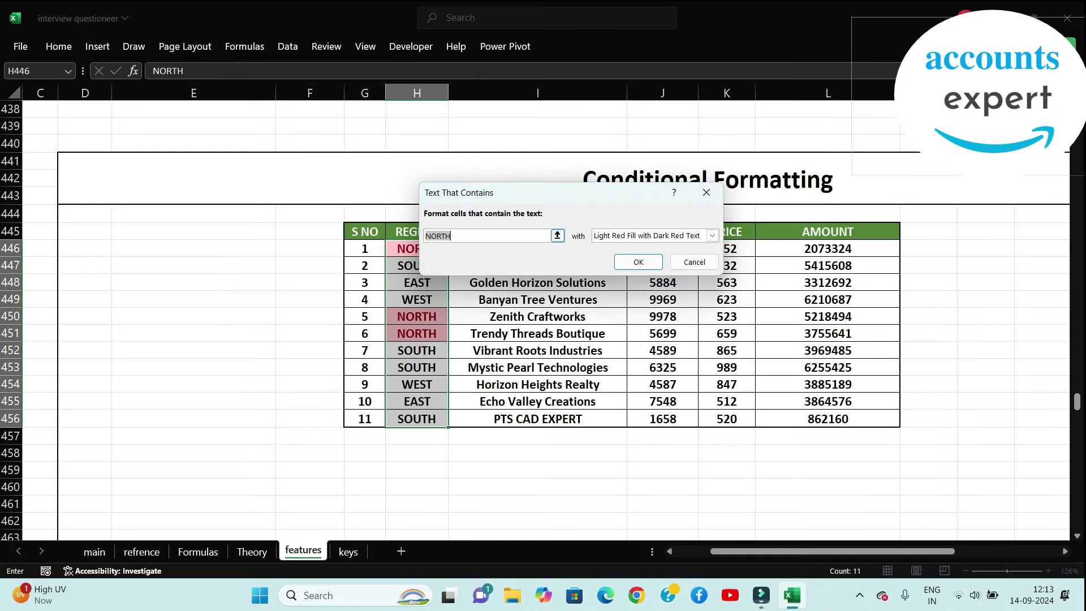
key(BackSpace)
text(sOU)
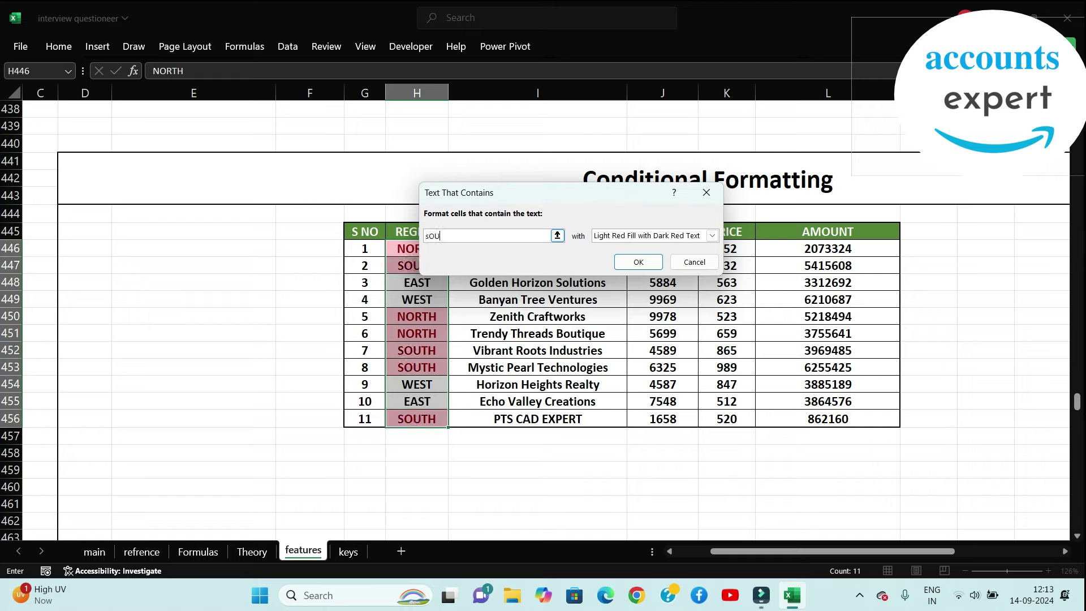
key(BackSpace)
key(BackSpace)
key(BackSpace)
key(BackSpace)
key(BackSpace)
text(sou)
click(712, 235)
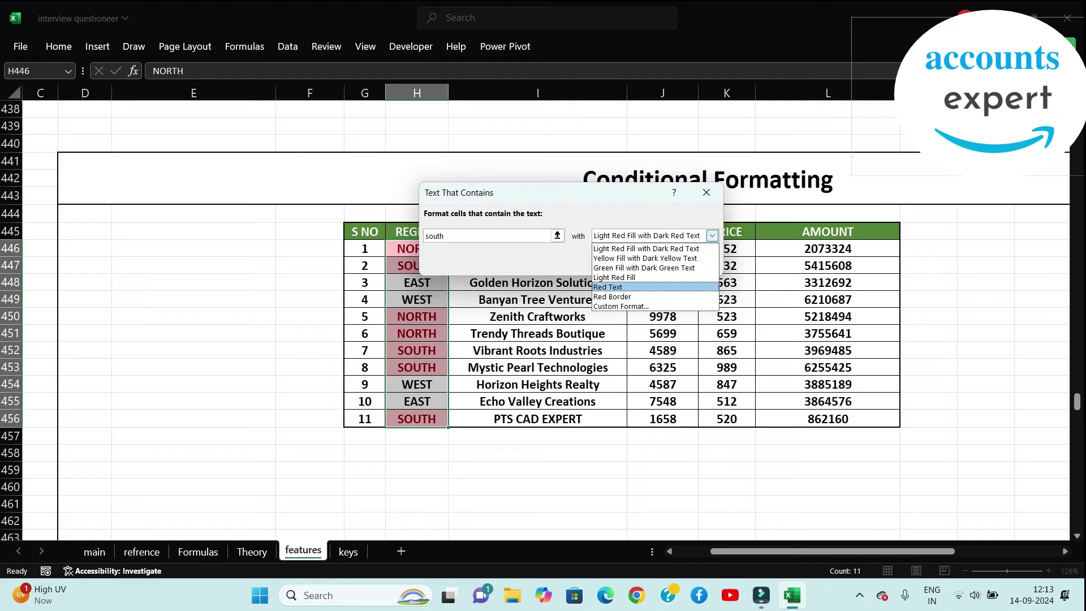
click(643, 268)
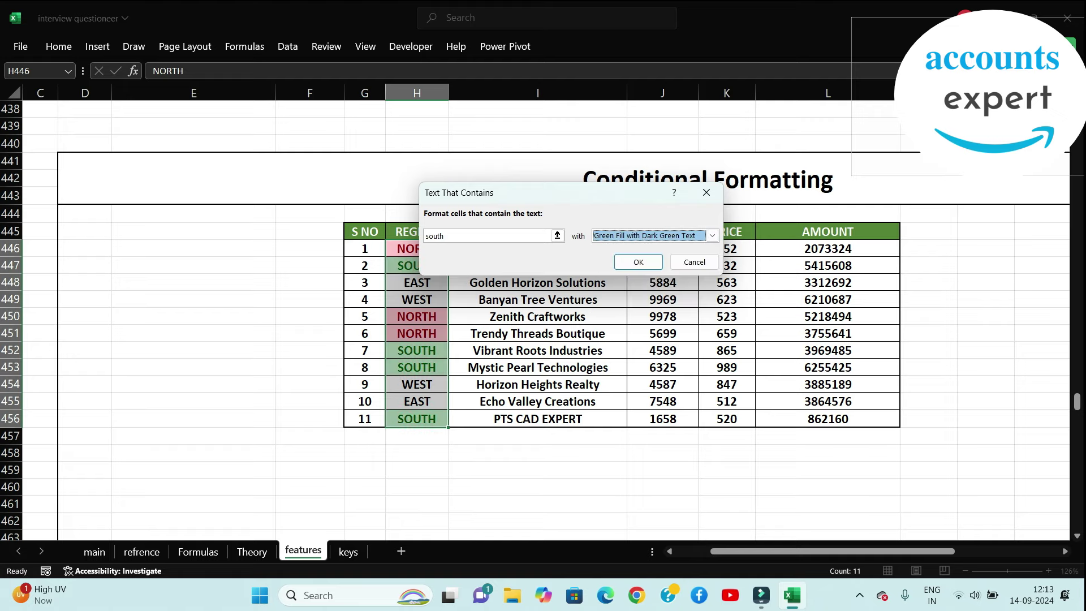
click(639, 261)
click(193, 316)
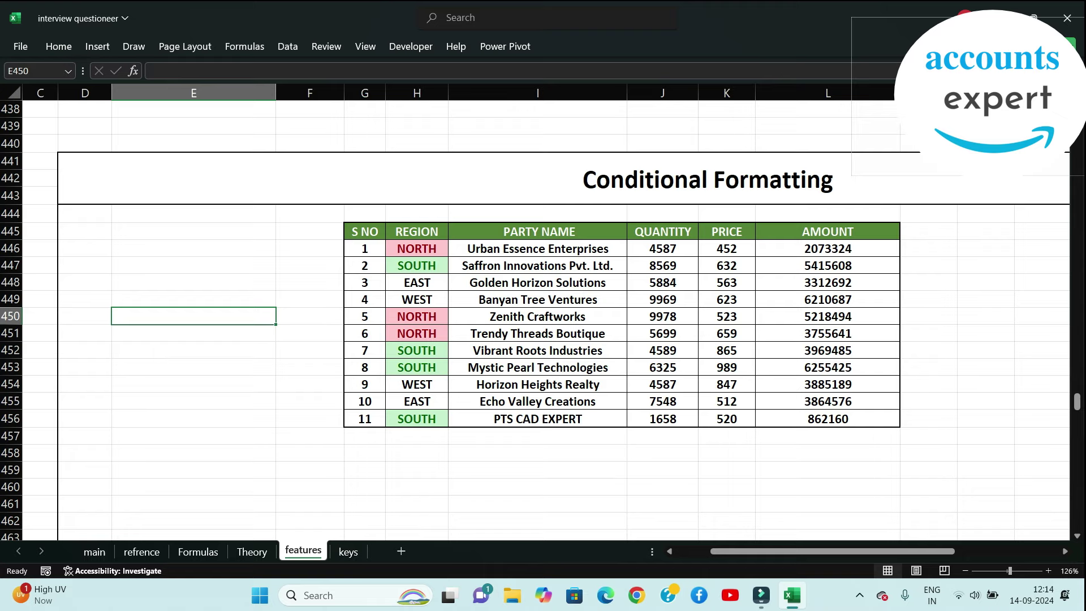
Step: Apply a Greater Than 5000 rule to J446:J456 using green fill with dark green text
drag(662, 248, 662, 419)
drag(662, 249, 662, 418)
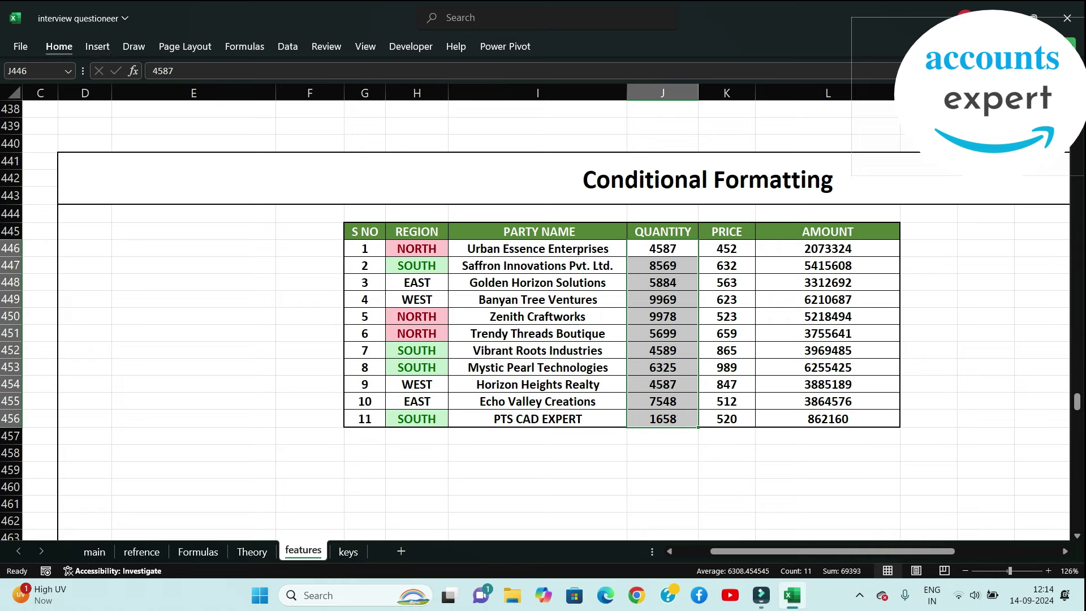
click(58, 46)
click(640, 85)
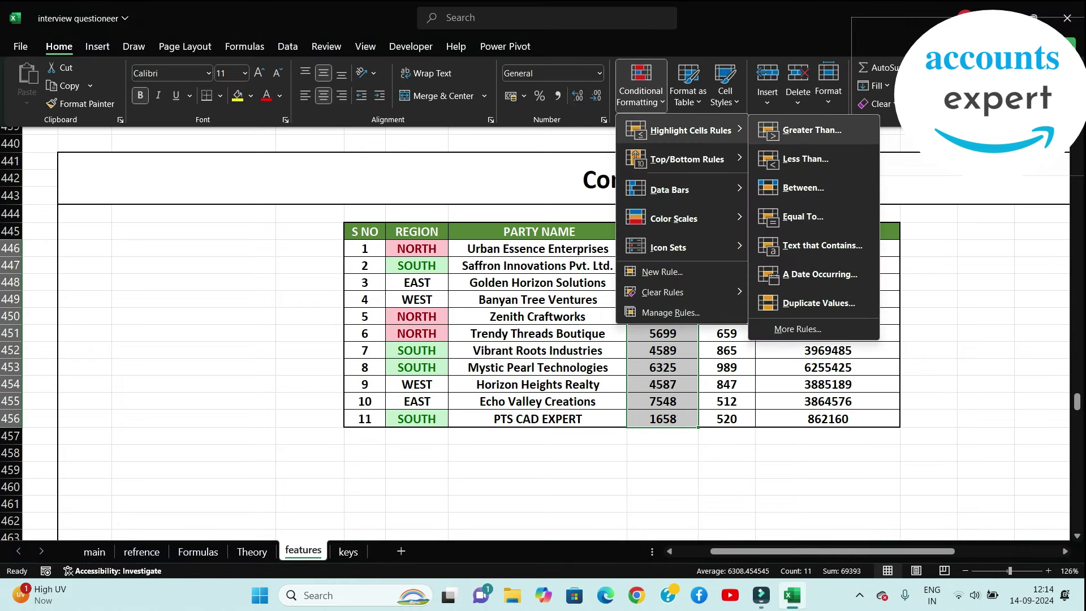
click(812, 130)
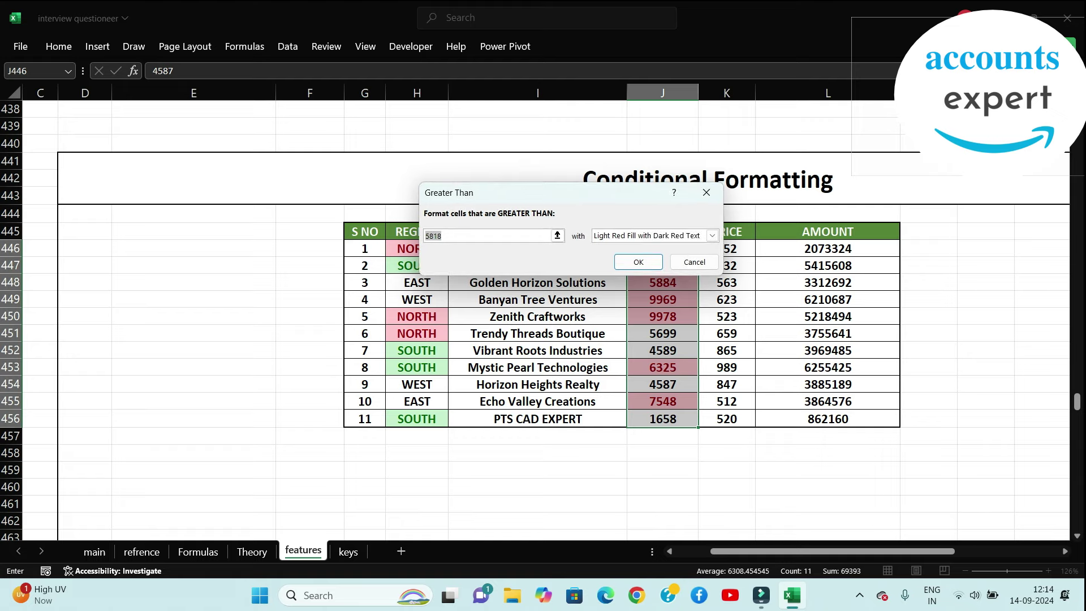
text(5000)
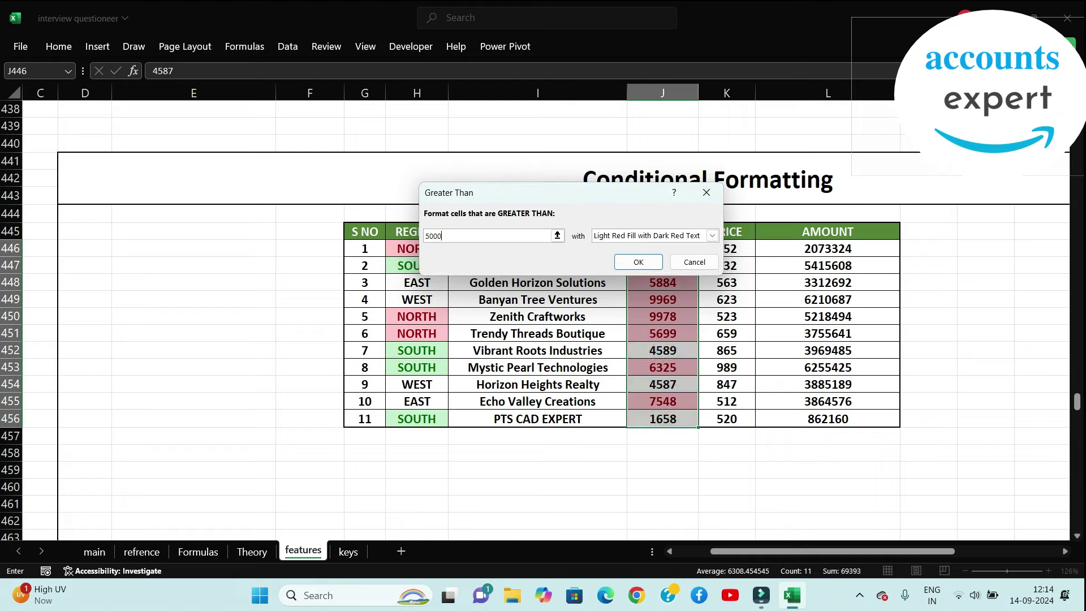
key(Tab)
key(alt+Down)
key(Down)
key(Down)
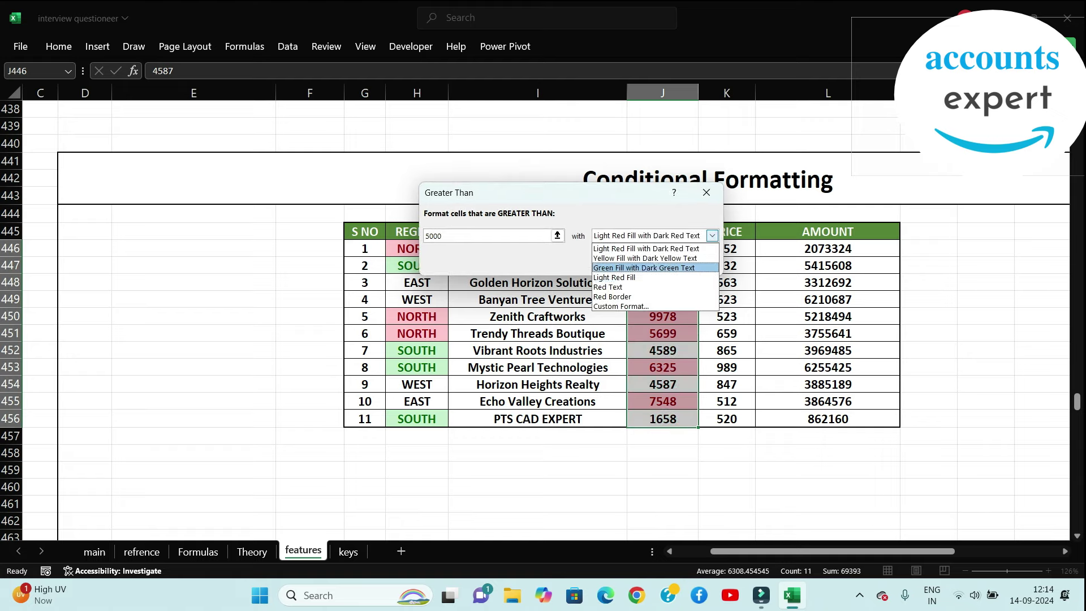
key(Return)
key(Return)
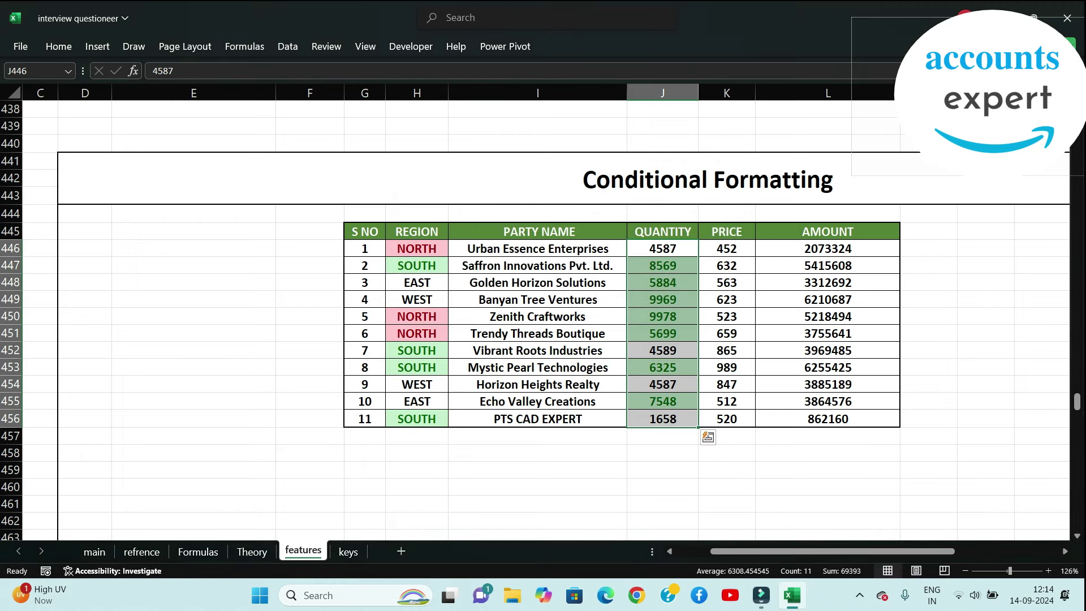
click(663, 452)
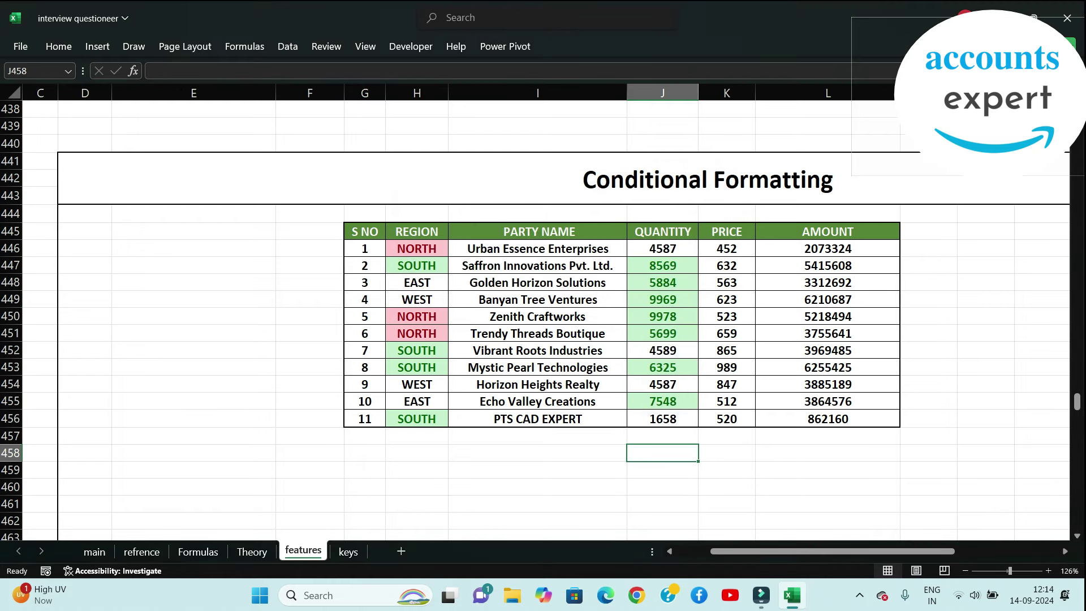
Step: Add a Less Than 3000000 rule with light red fill to AMOUNT cells L446:L456
drag(828, 248, 827, 419)
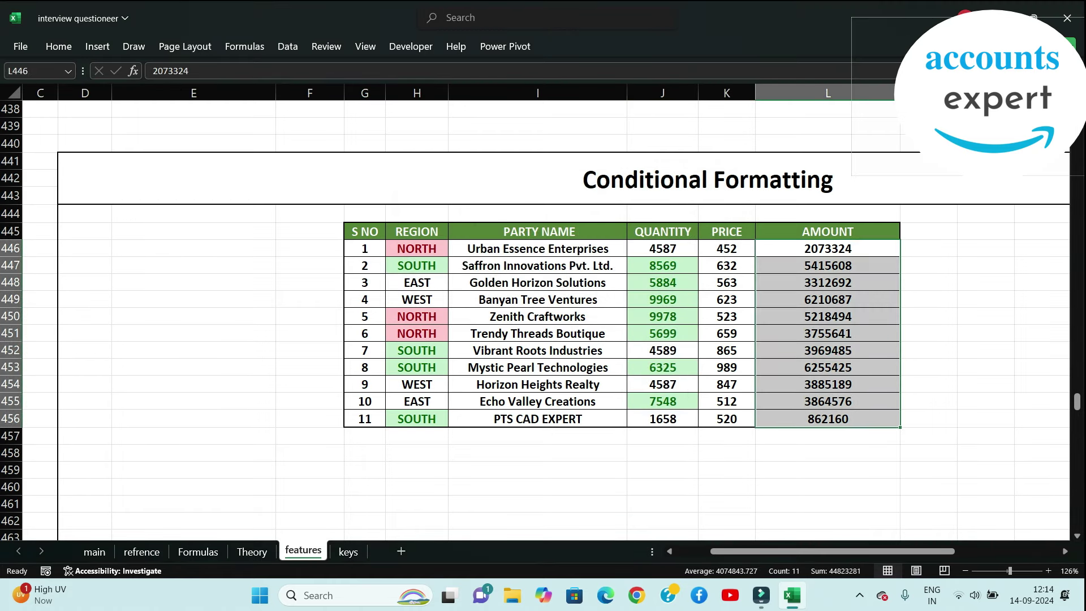
click(662, 469)
drag(827, 248, 827, 418)
click(58, 46)
click(641, 84)
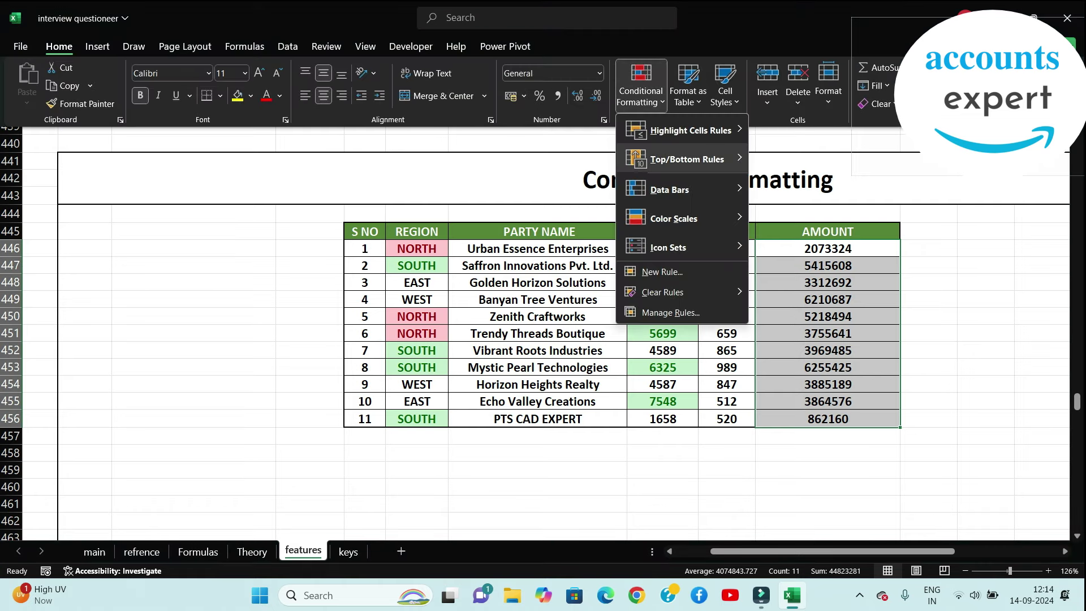
click(803, 159)
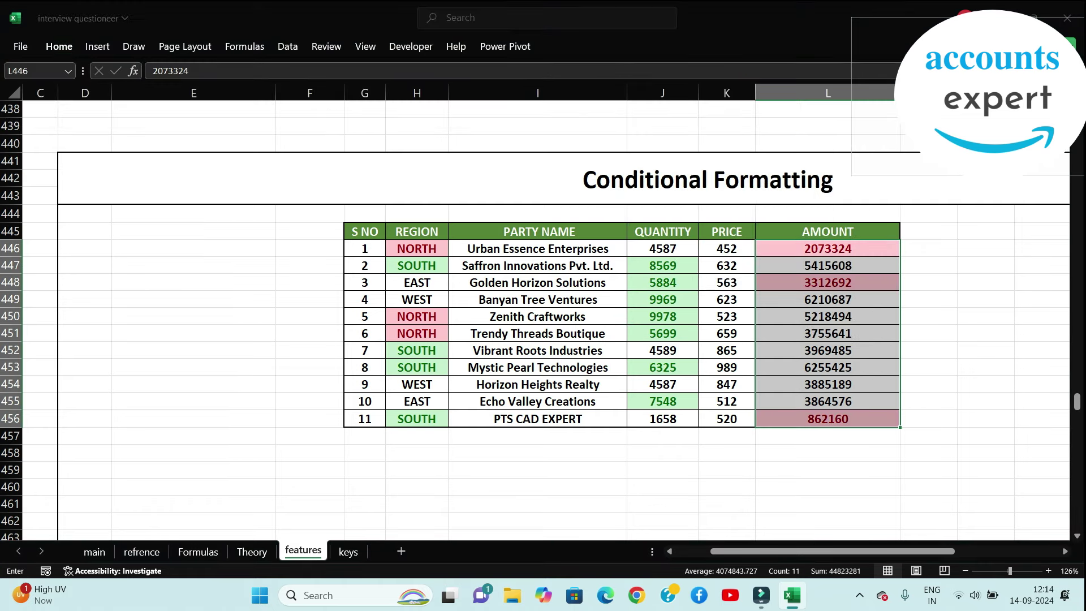
text(3)
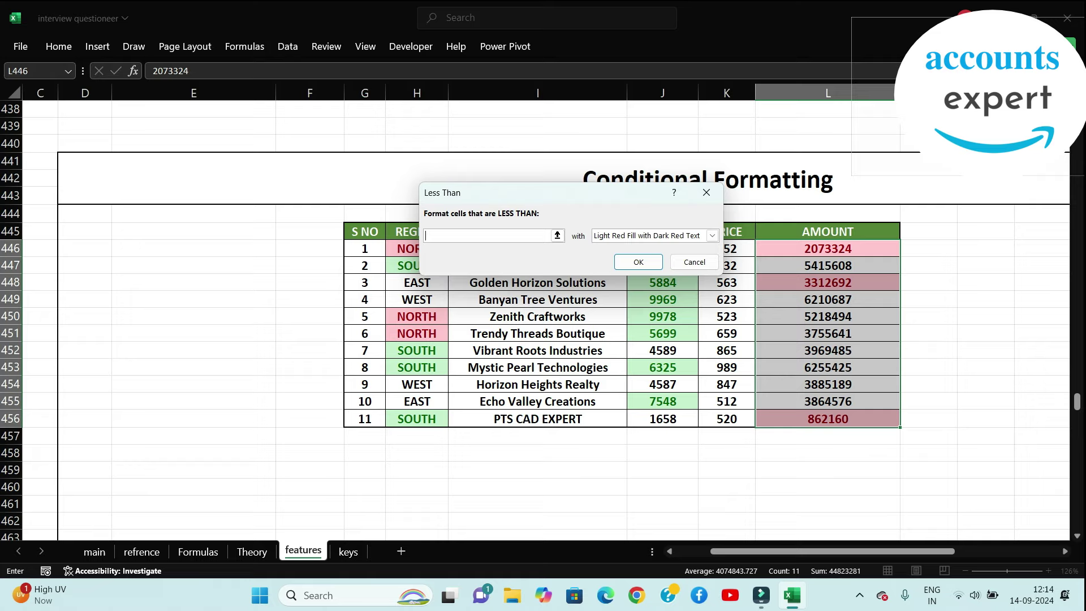
text(0000)
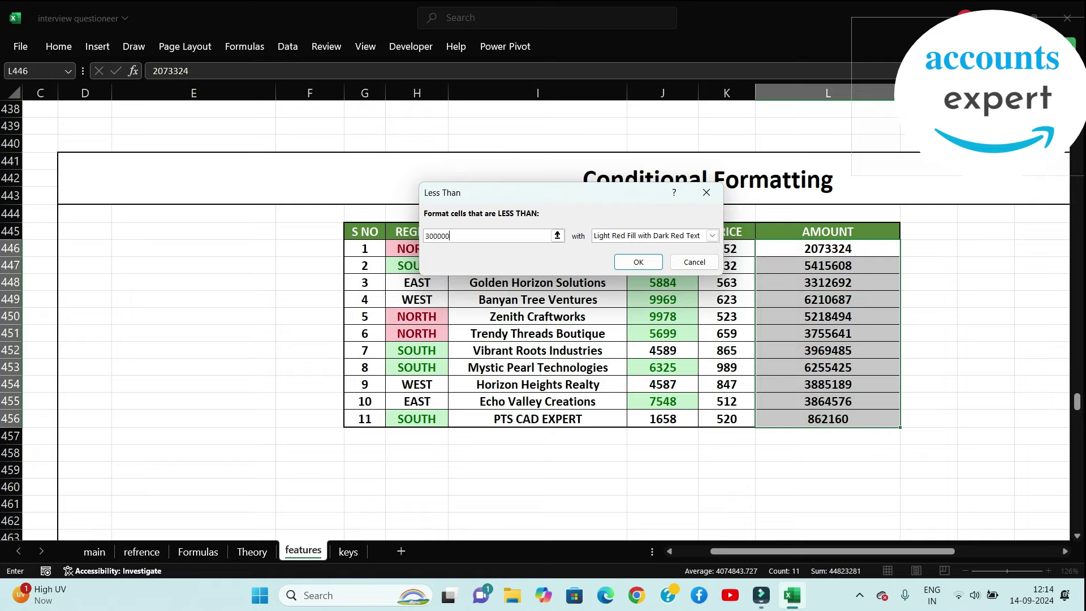
text(0)
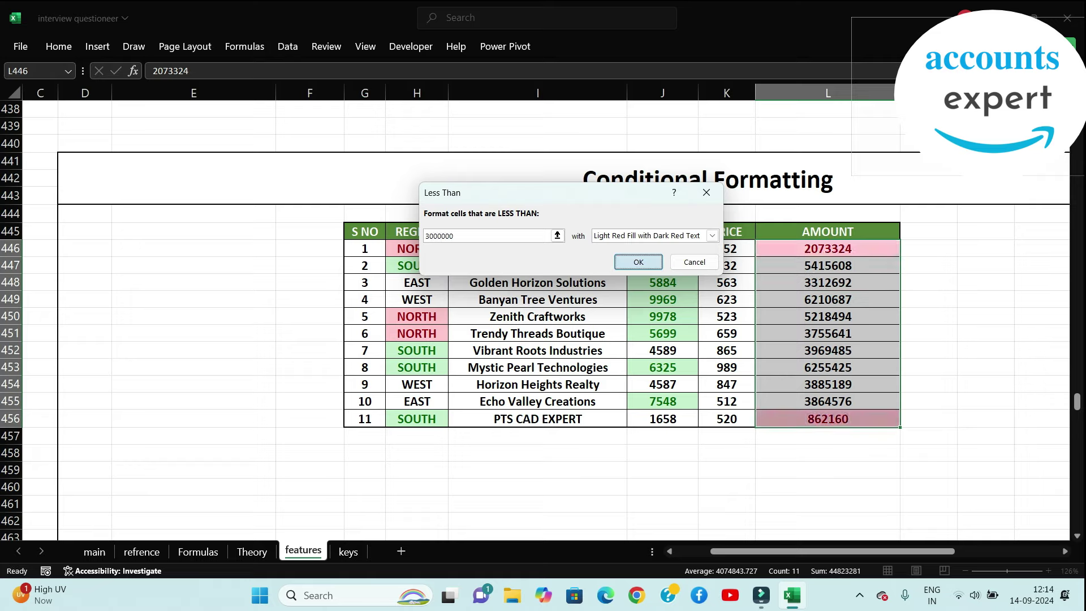
key(Return)
click(726, 487)
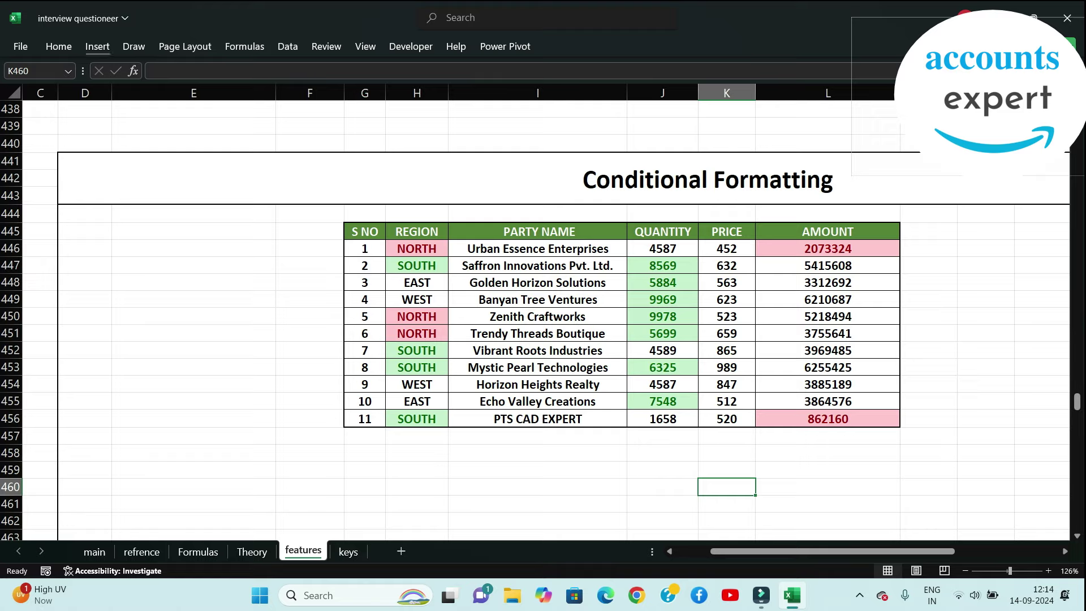
click(58, 47)
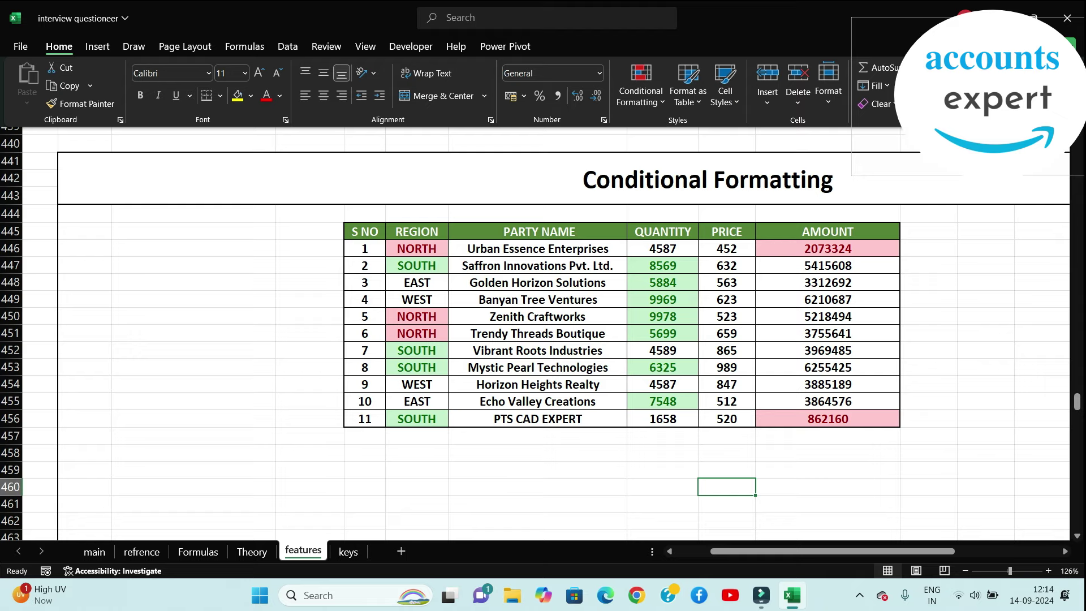
Step: Close the conditional formatting menus and select PRICE cells K446:K456
click(641, 85)
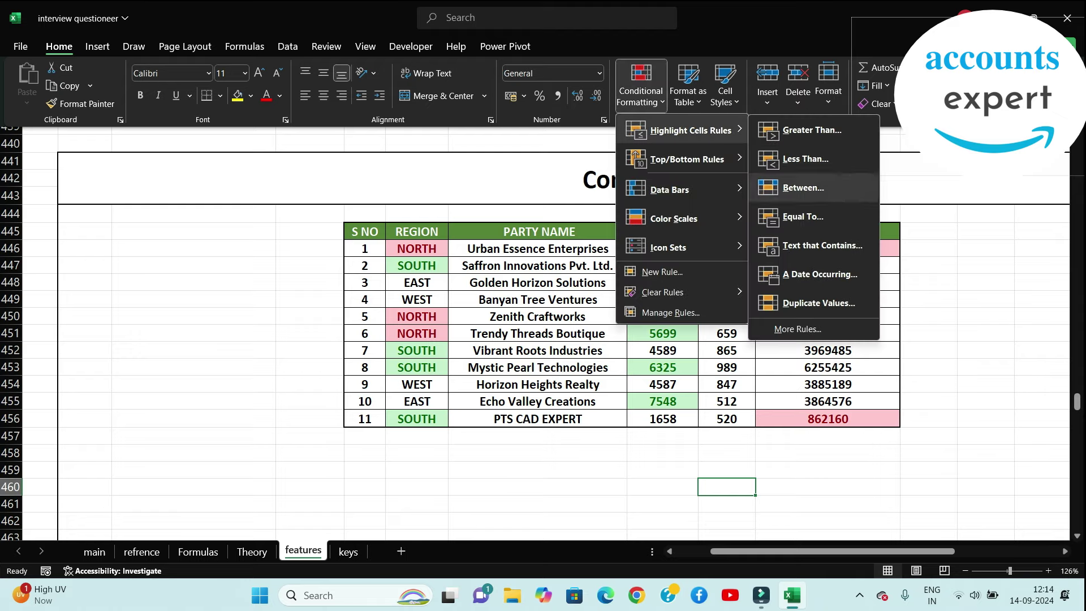
key(Escape)
key(Escape)
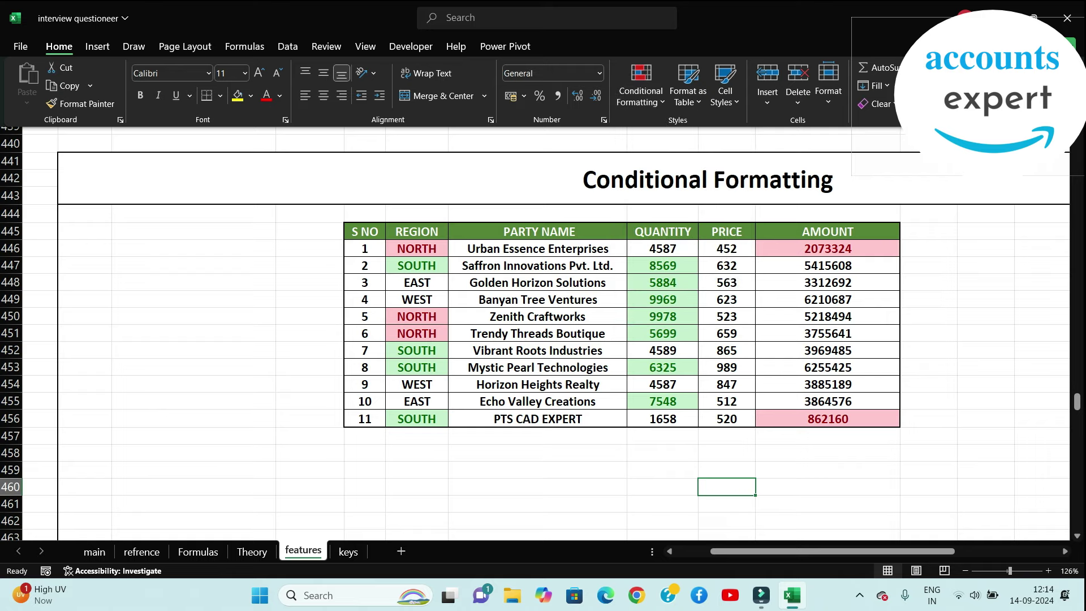
key(Escape)
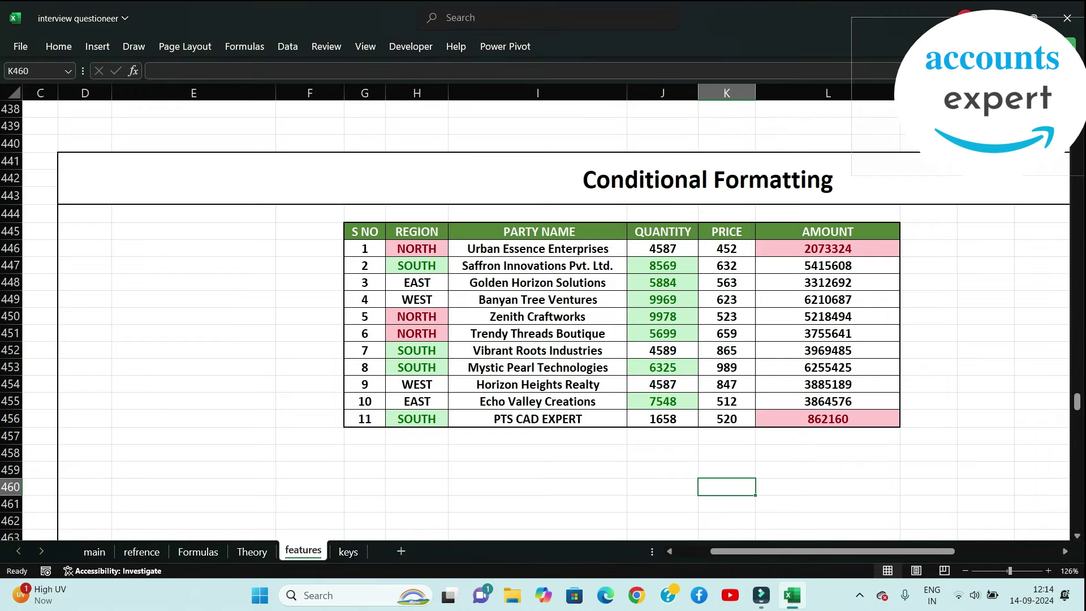
drag(726, 248, 726, 418)
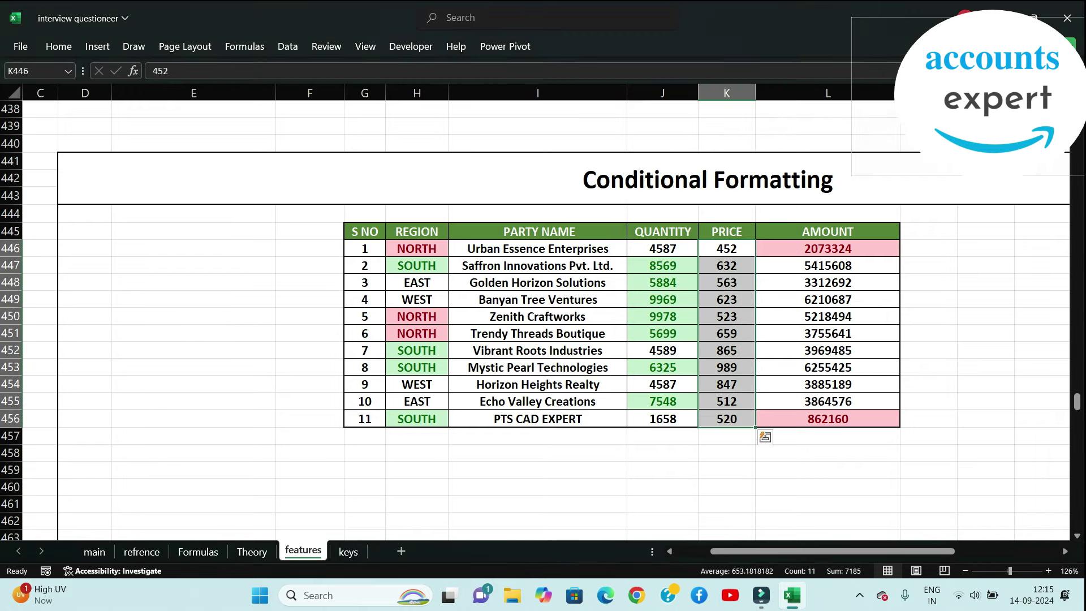
Step: Add a Between 500 and 700 rule with yellow fill and dark yellow text
key(alt+h)
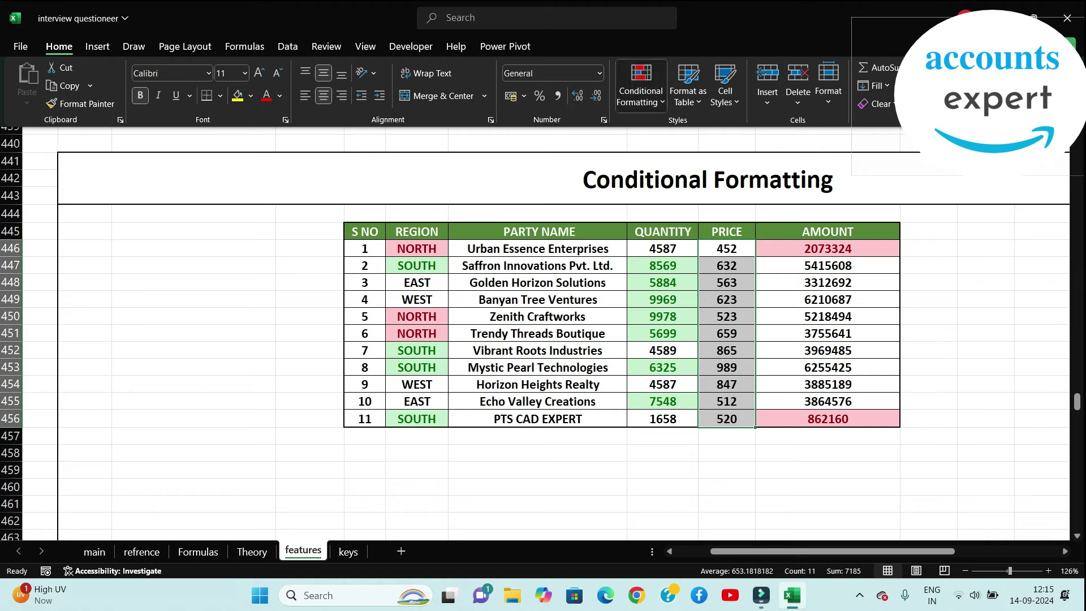
key(l)
key(h)
key(Down)
key(Down)
key(Return)
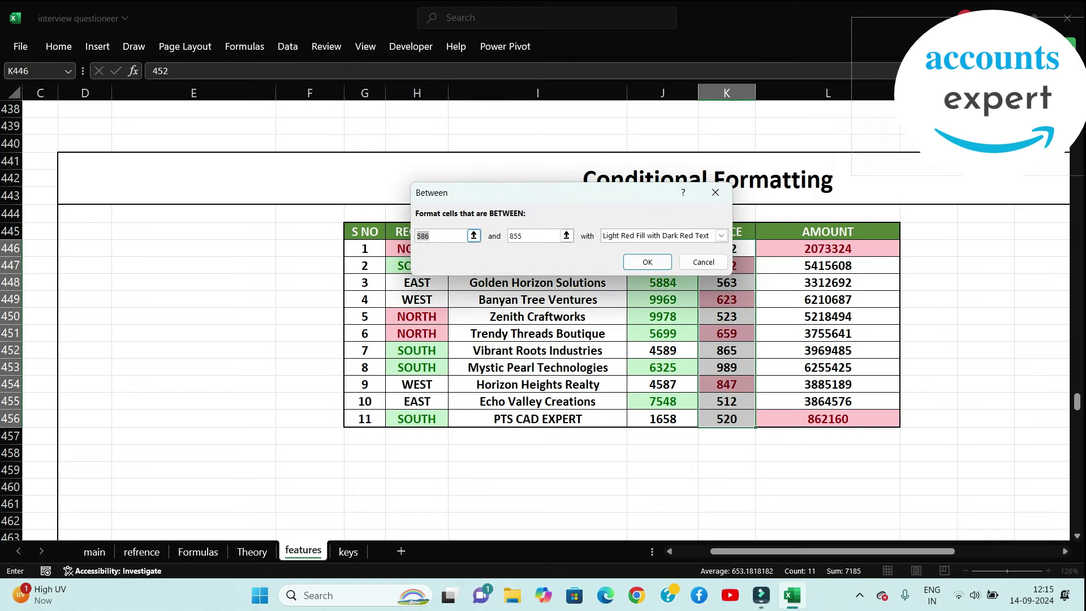
text(500)
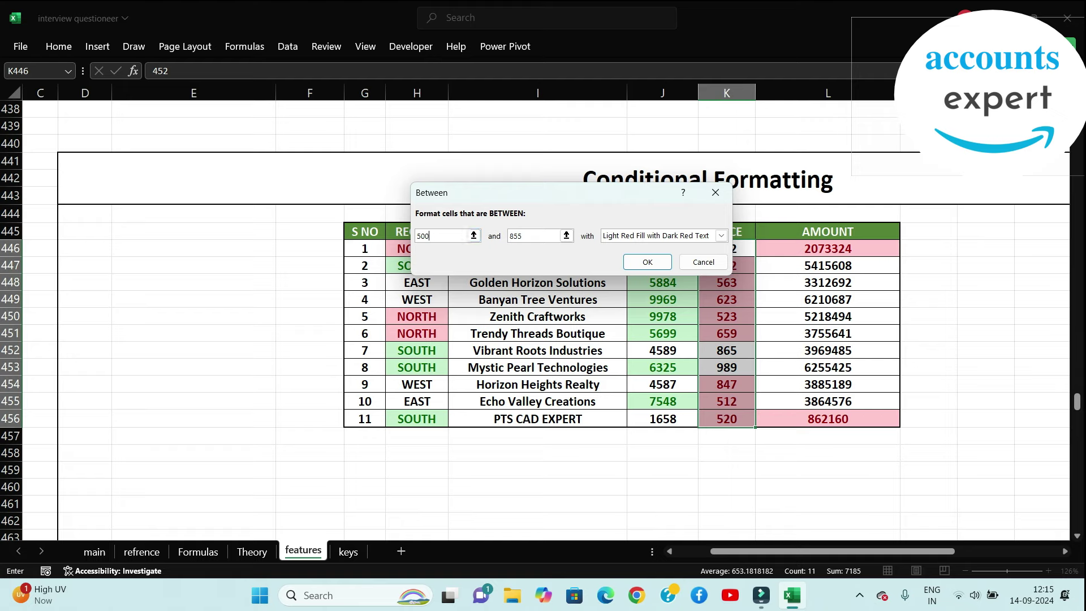
key(BackSpace)
key(BackSpace)
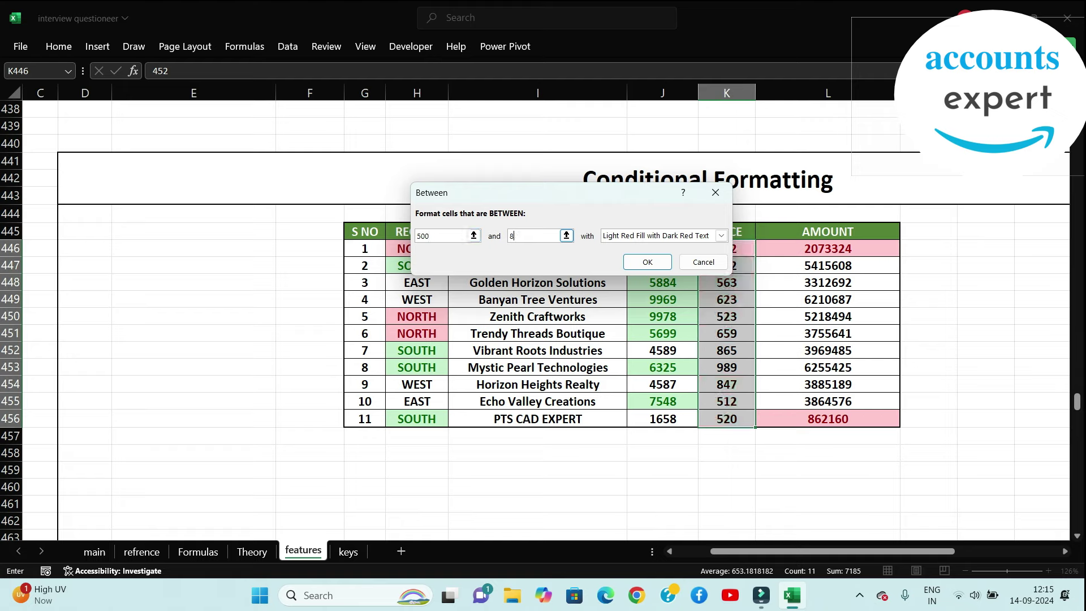
text(700)
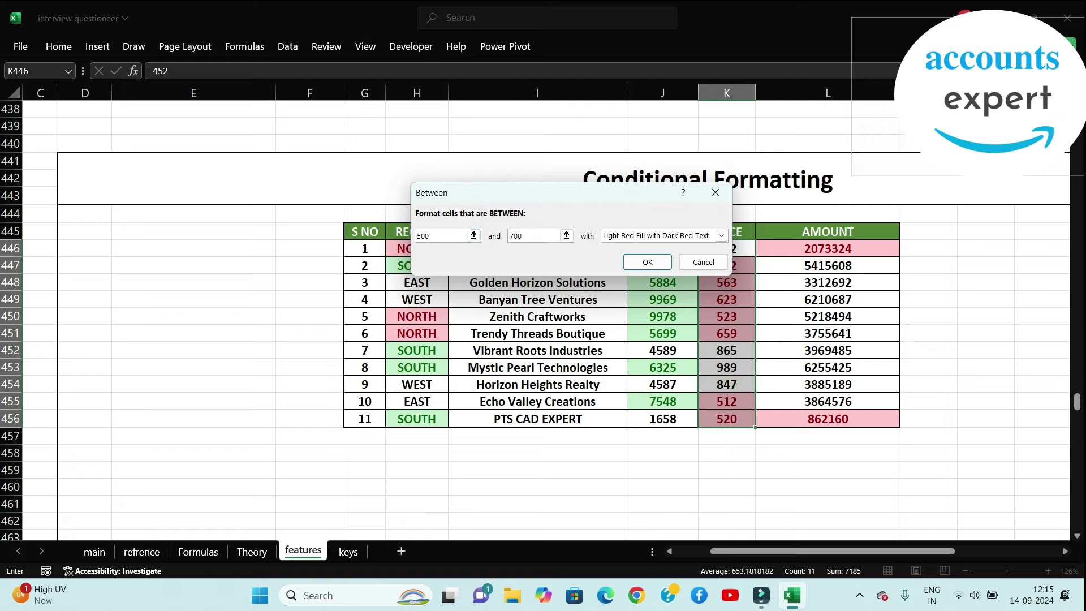
click(721, 236)
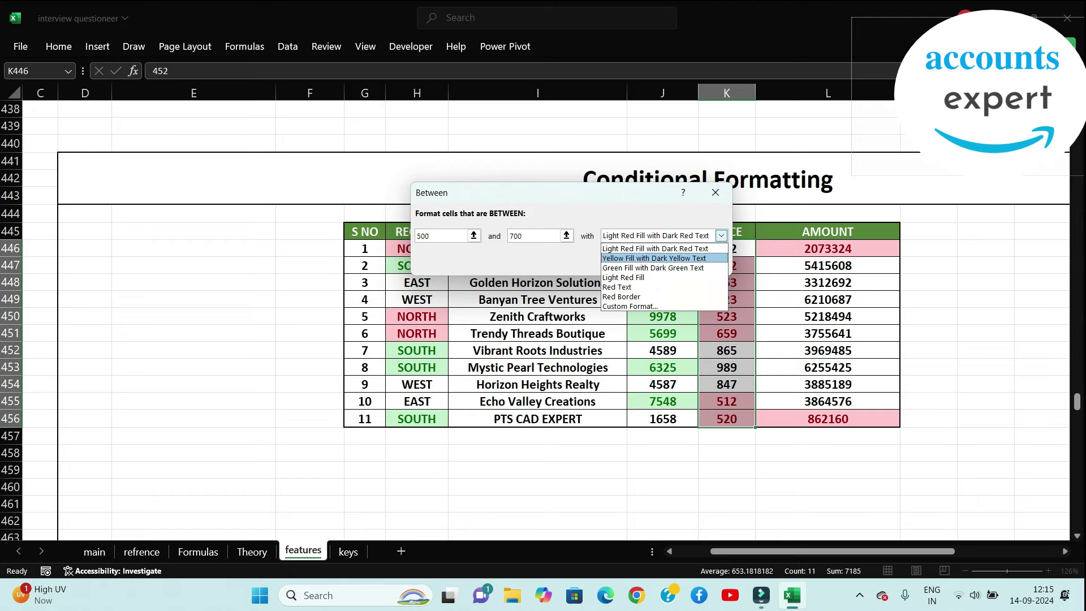
click(653, 258)
click(647, 262)
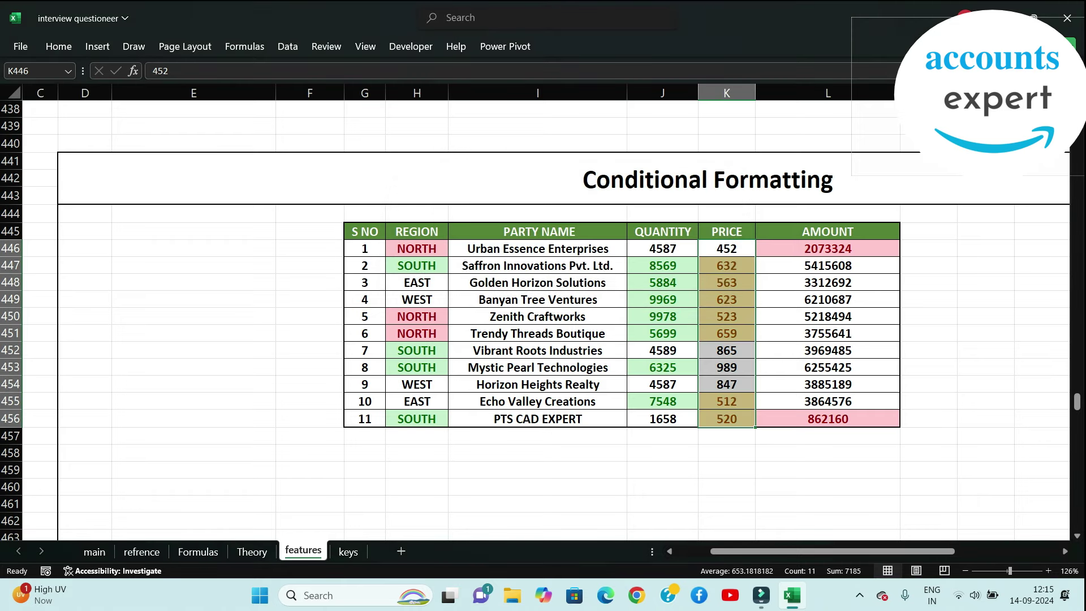
click(1042, 300)
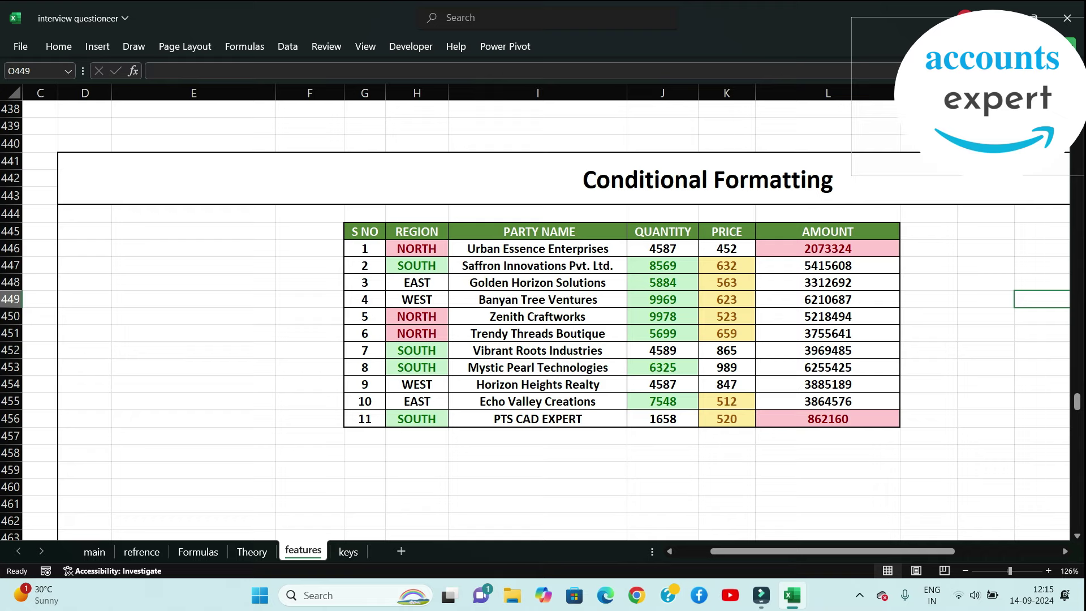
Step: Select the whole repeated Freeze Panes data block from cell H132 with Ctrl+A
click(59, 47)
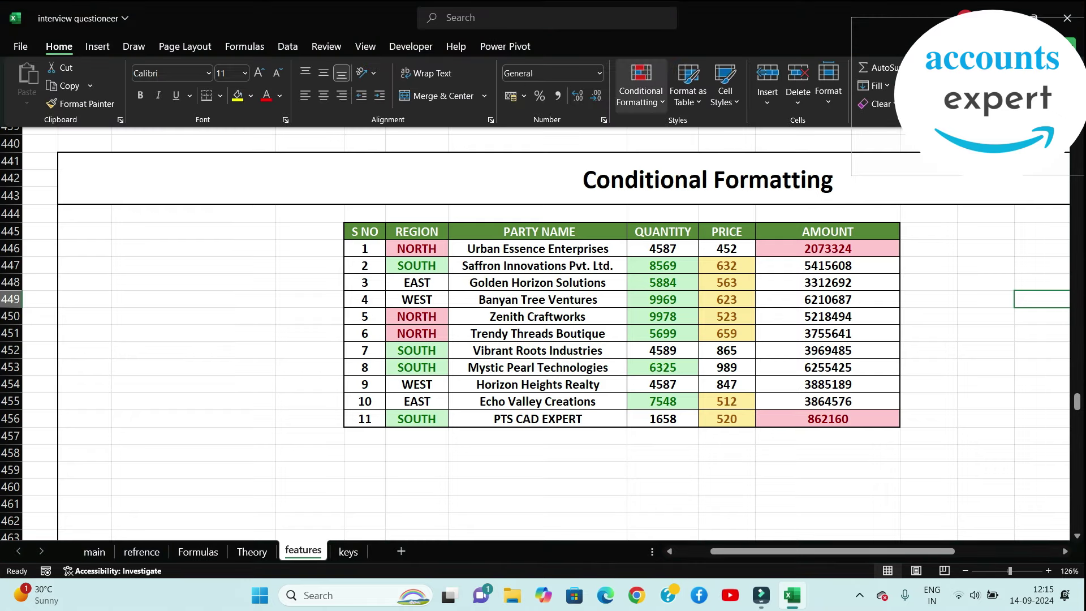
click(641, 84)
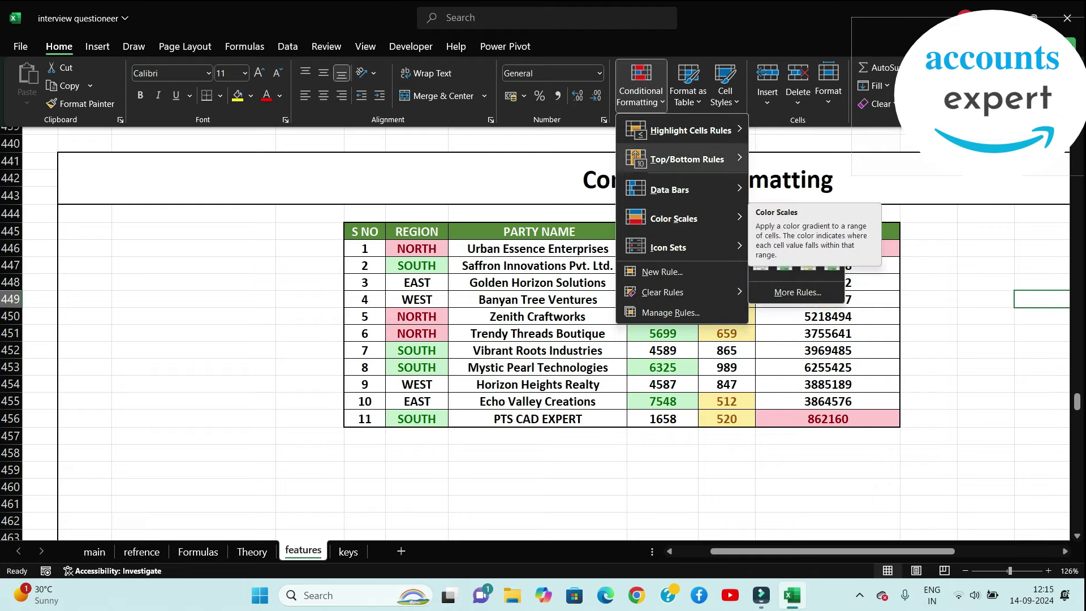
key(Escape)
key(Escape)
scroll(543, 333, up, 4)
scroll(543, 333, up, 5)
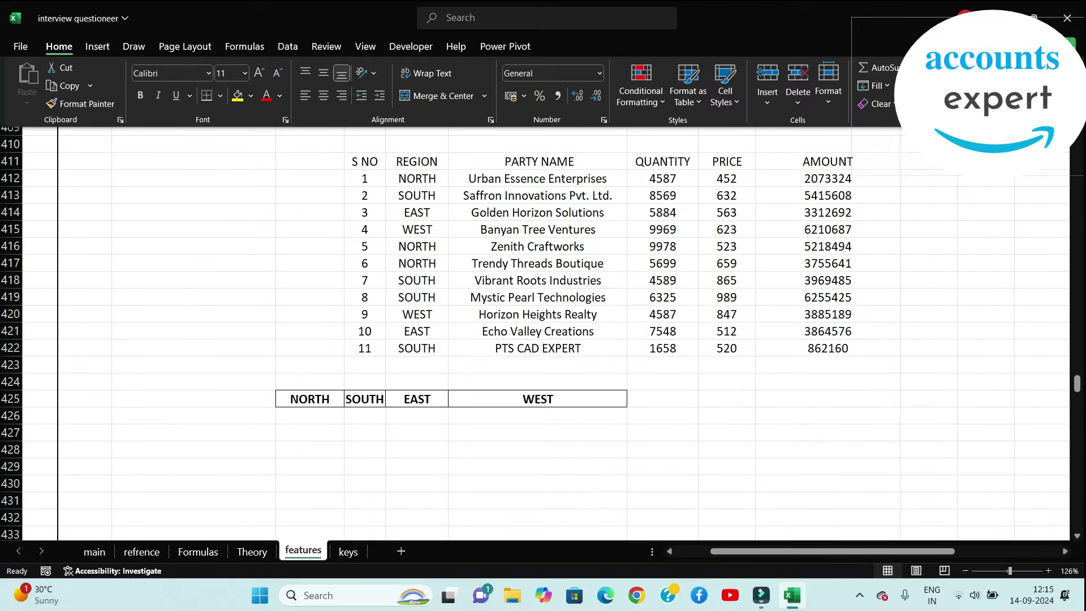
scroll(543, 334, up, 5)
scroll(543, 334, up, 7)
scroll(542, 334, up, 7)
scroll(543, 333, up, 8)
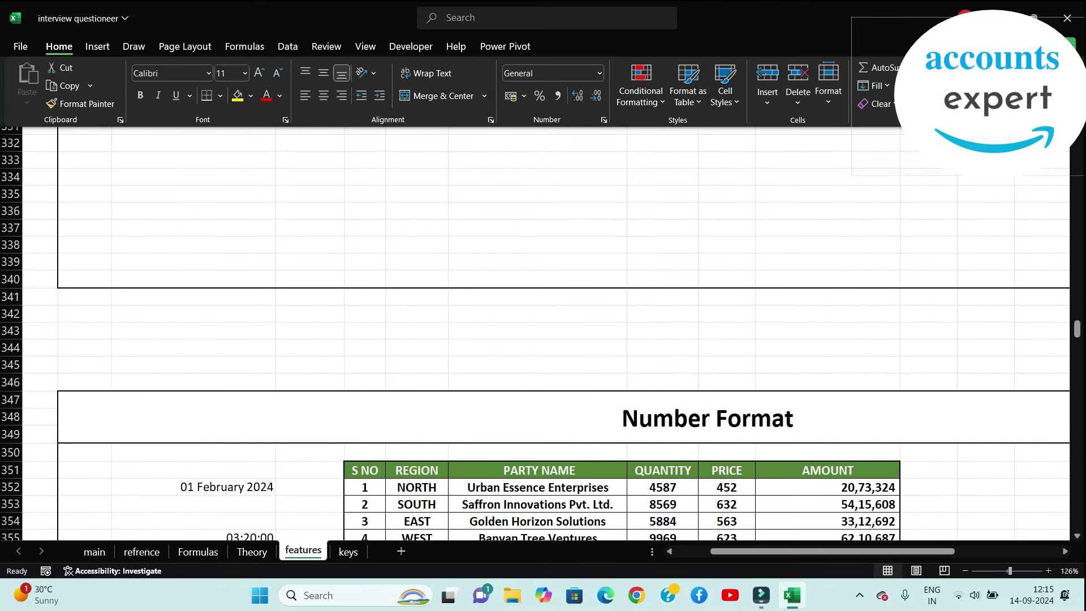
scroll(543, 334, up, 7)
scroll(542, 334, up, 5)
scroll(543, 334, up, 6)
scroll(542, 334, up, 8)
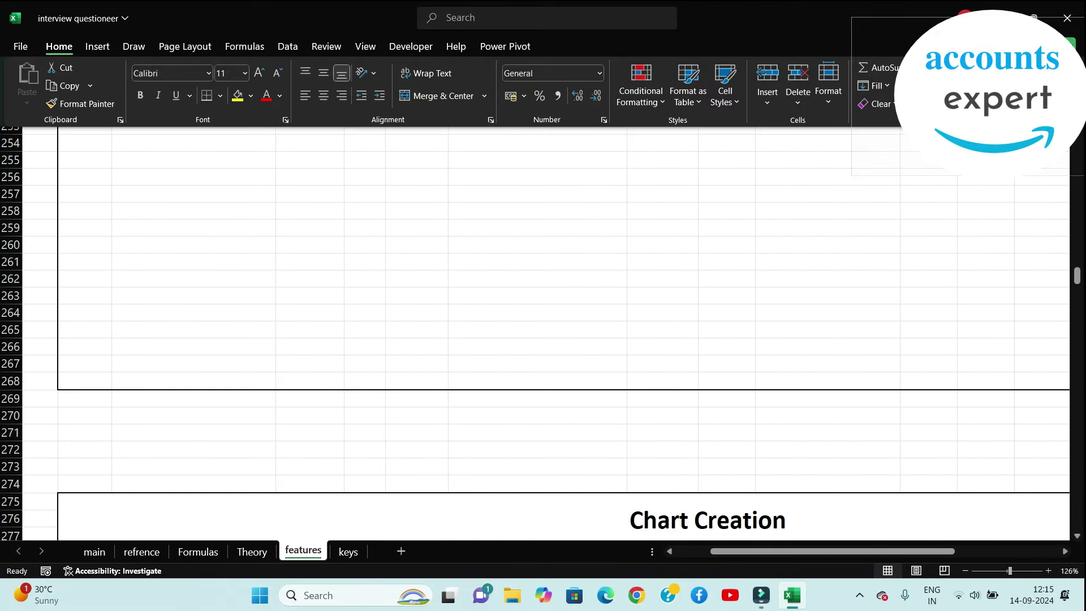
scroll(543, 334, up, 7)
scroll(543, 333, up, 8)
scroll(543, 334, up, 5)
scroll(543, 334, up, 6)
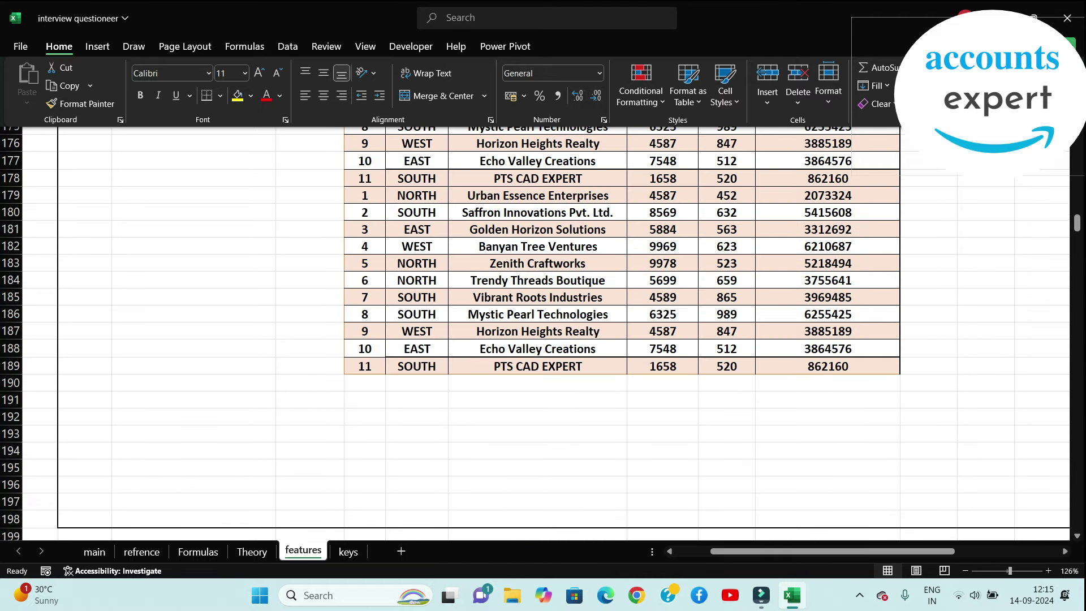
scroll(543, 334, up, 5)
scroll(543, 334, up, 2)
scroll(543, 334, up, 3)
scroll(542, 333, up, 4)
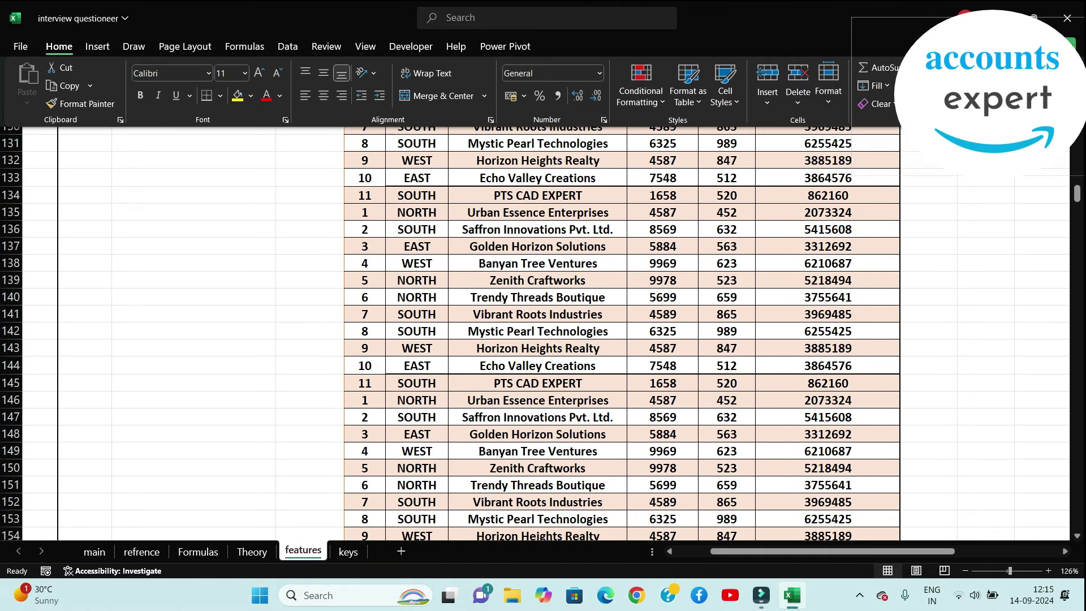
scroll(543, 333, up, 3)
click(417, 210)
key(ctrl+a)
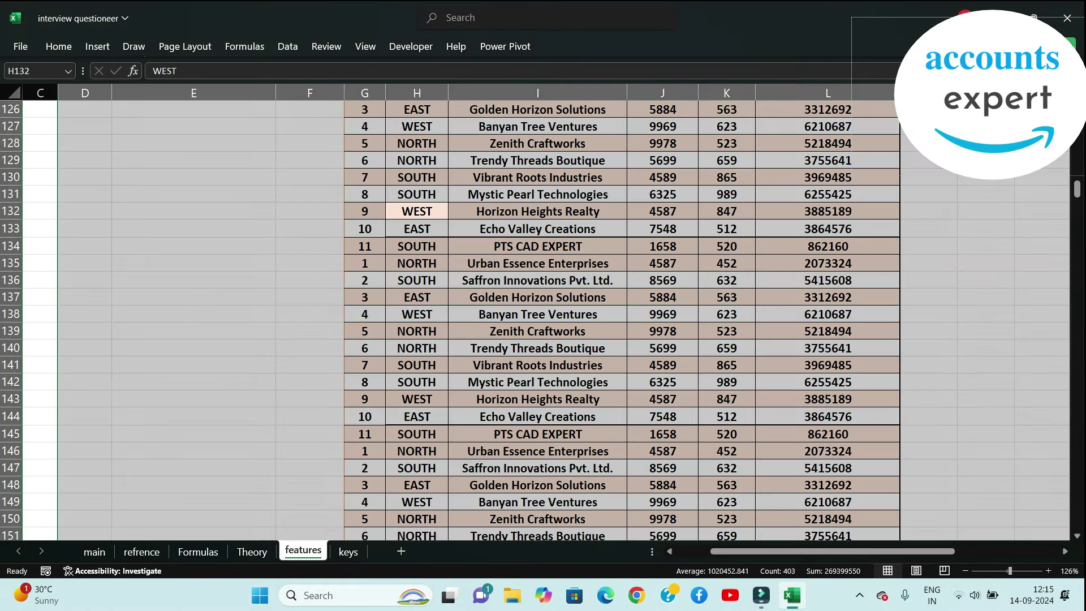
scroll(543, 319, down, 1)
scroll(543, 320, up, 4)
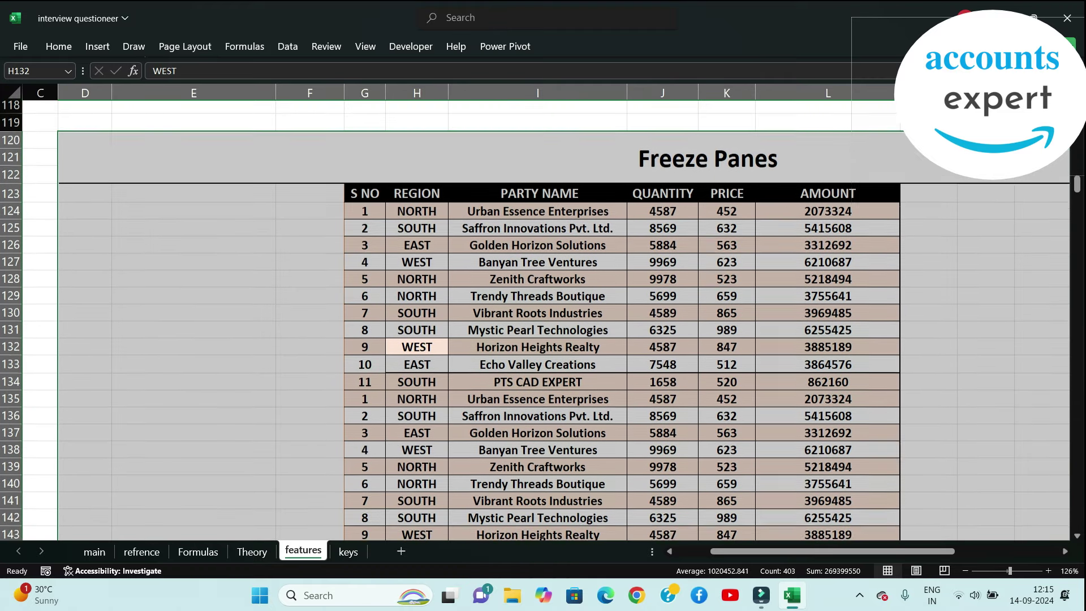
scroll(543, 319, down, 2)
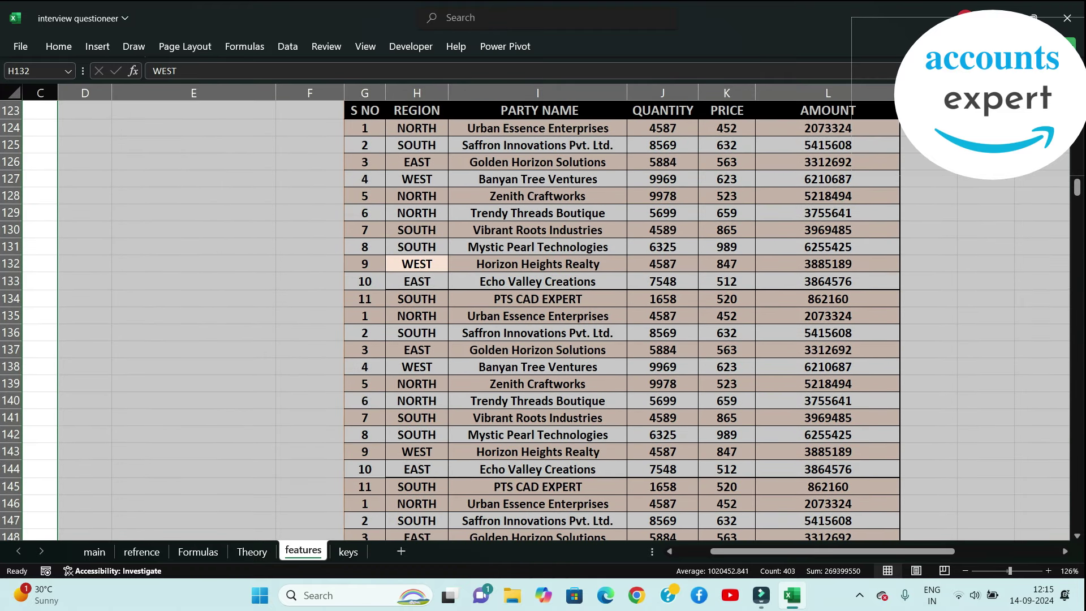
Step: Apply a Duplicate Values rule with light red fill and dark red text to the selection
click(59, 47)
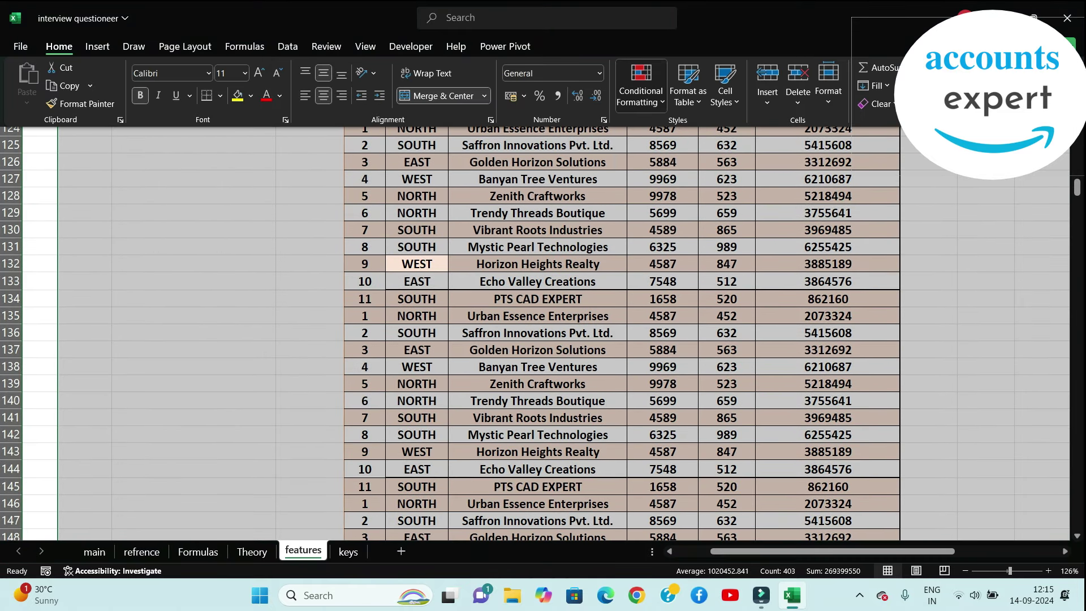
click(641, 85)
click(803, 313)
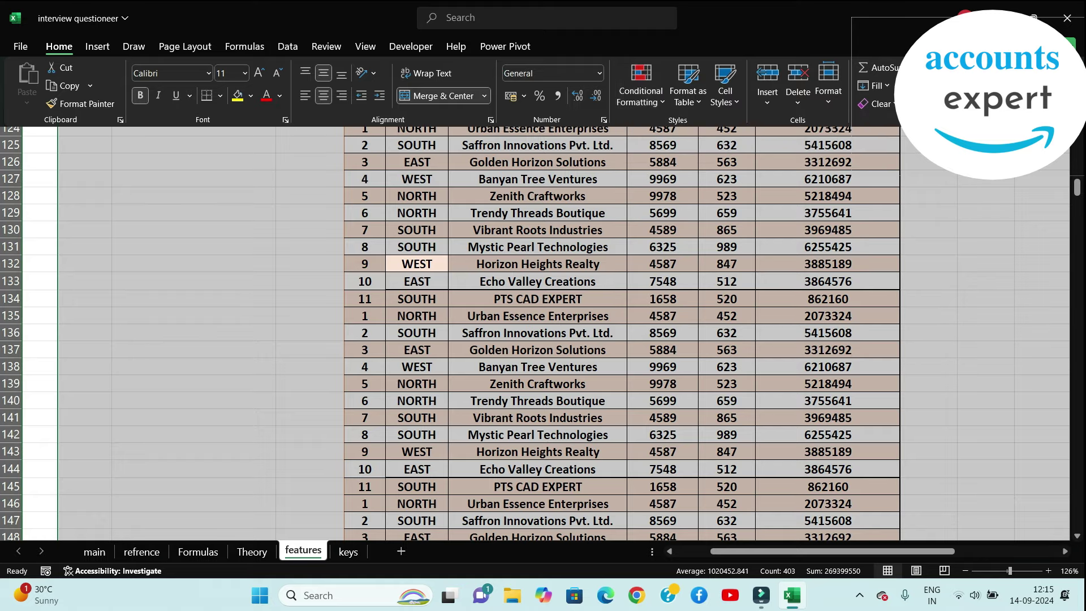
key(Return)
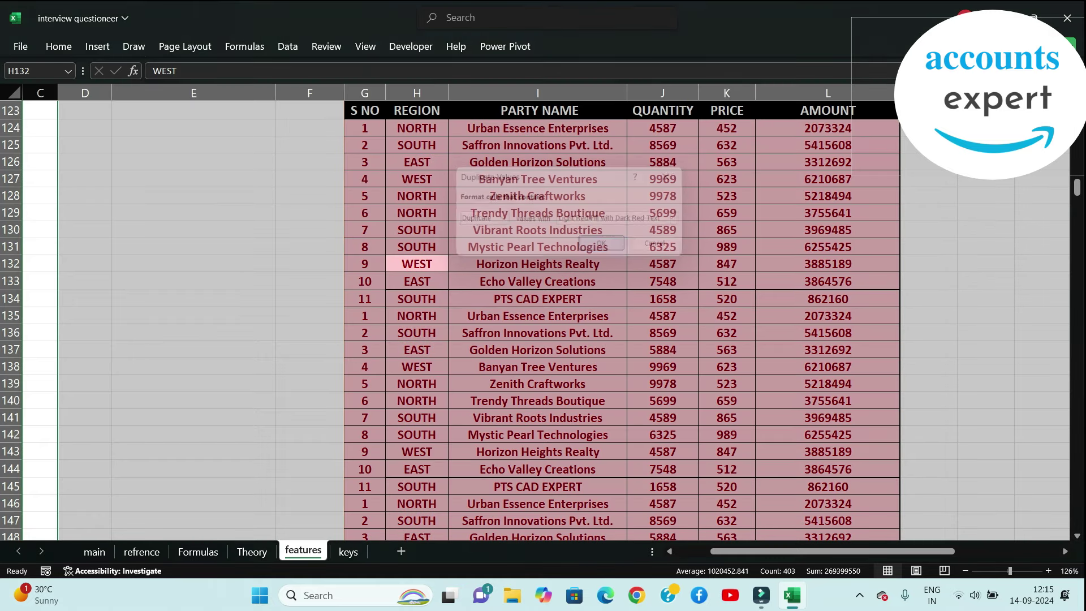
scroll(554, 317, down, 4)
scroll(554, 317, down, 5)
scroll(554, 317, down, 4)
scroll(537, 317, down, 5)
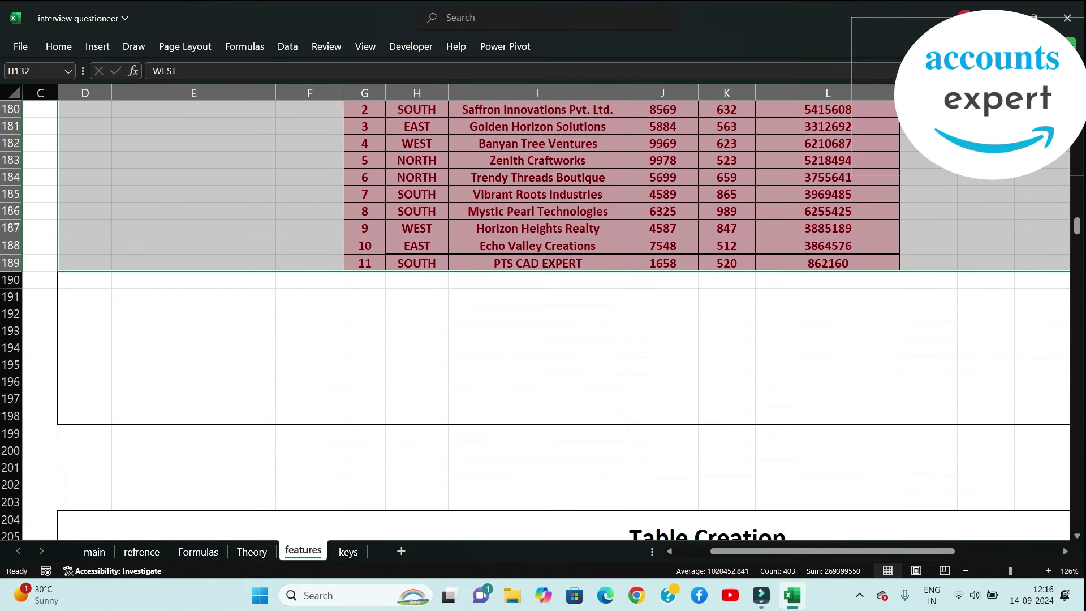
scroll(537, 317, up, 3)
scroll(537, 317, up, 5)
scroll(537, 317, up, 4)
scroll(537, 317, down, 7)
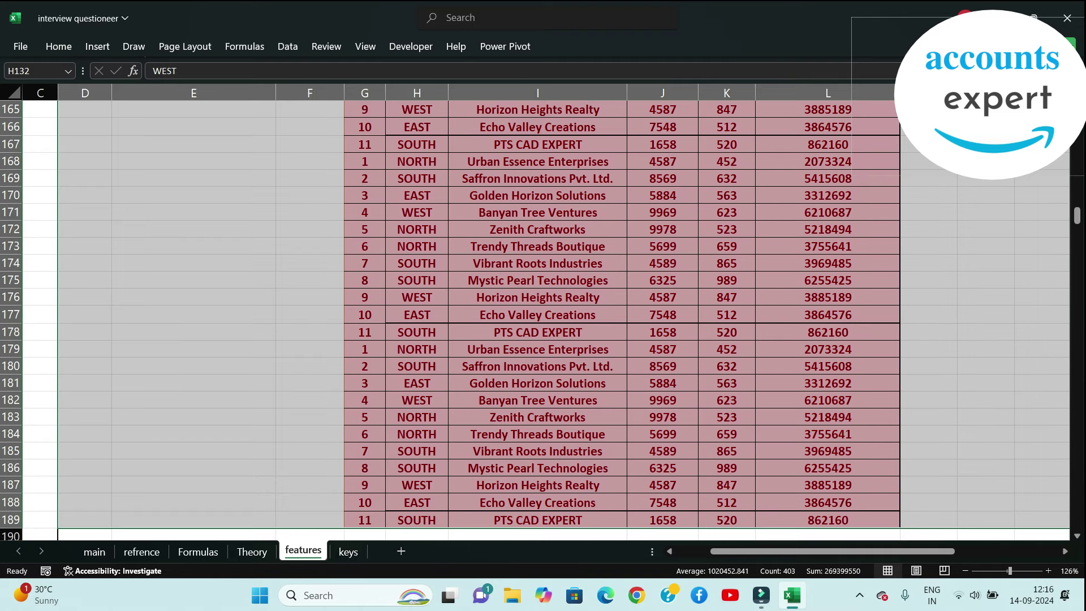
scroll(537, 317, down, 6)
scroll(537, 316, down, 4)
scroll(537, 317, down, 6)
scroll(537, 316, down, 6)
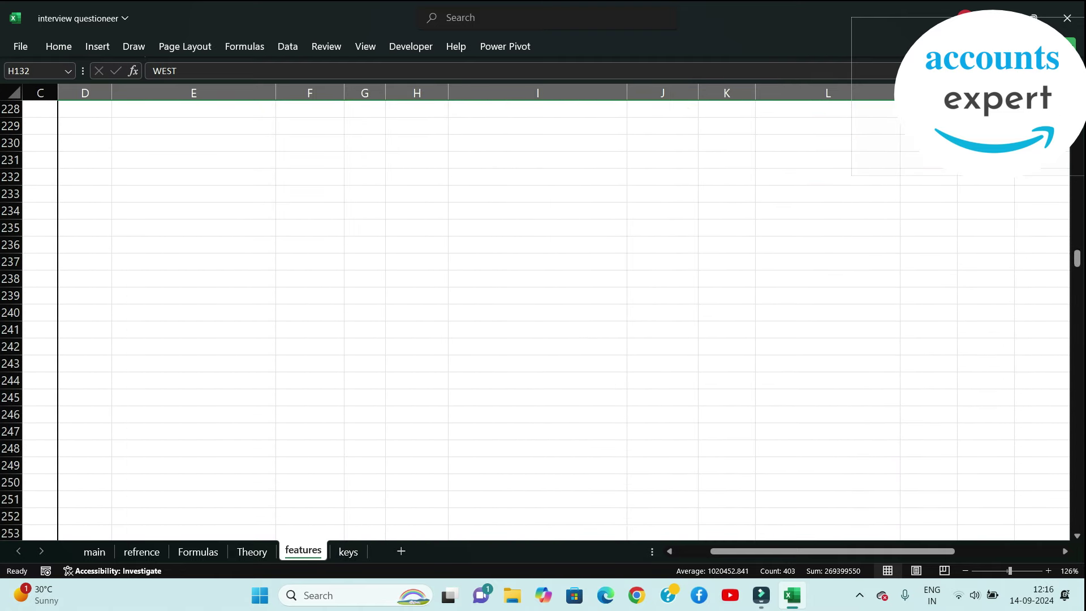
scroll(537, 316, down, 6)
scroll(537, 317, down, 6)
scroll(537, 317, down, 5)
scroll(537, 317, down, 4)
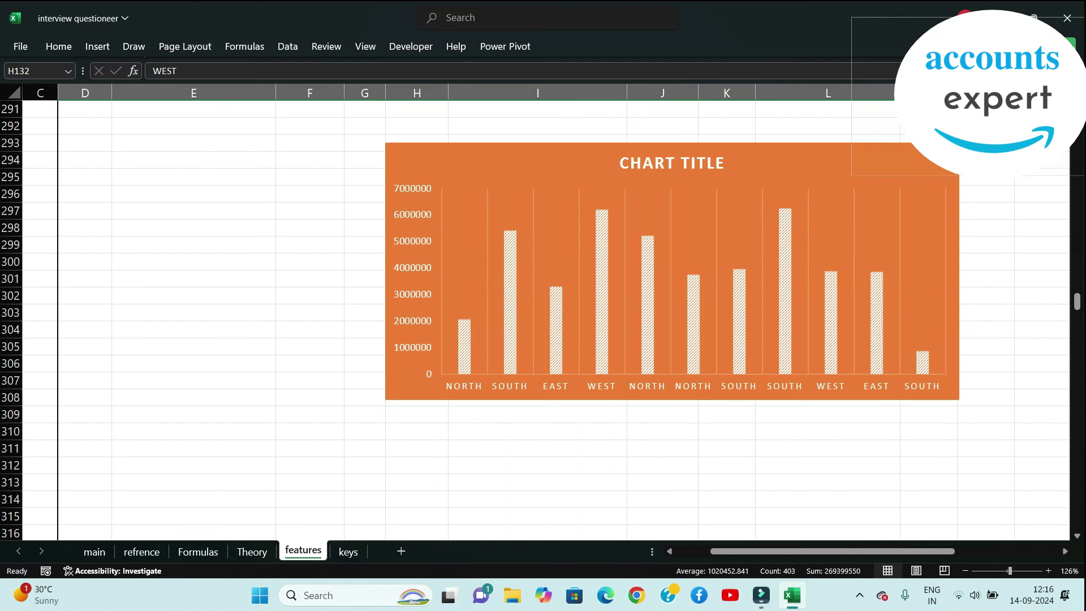
scroll(538, 317, down, 6)
scroll(537, 316, down, 6)
scroll(538, 316, down, 3)
scroll(538, 317, down, 5)
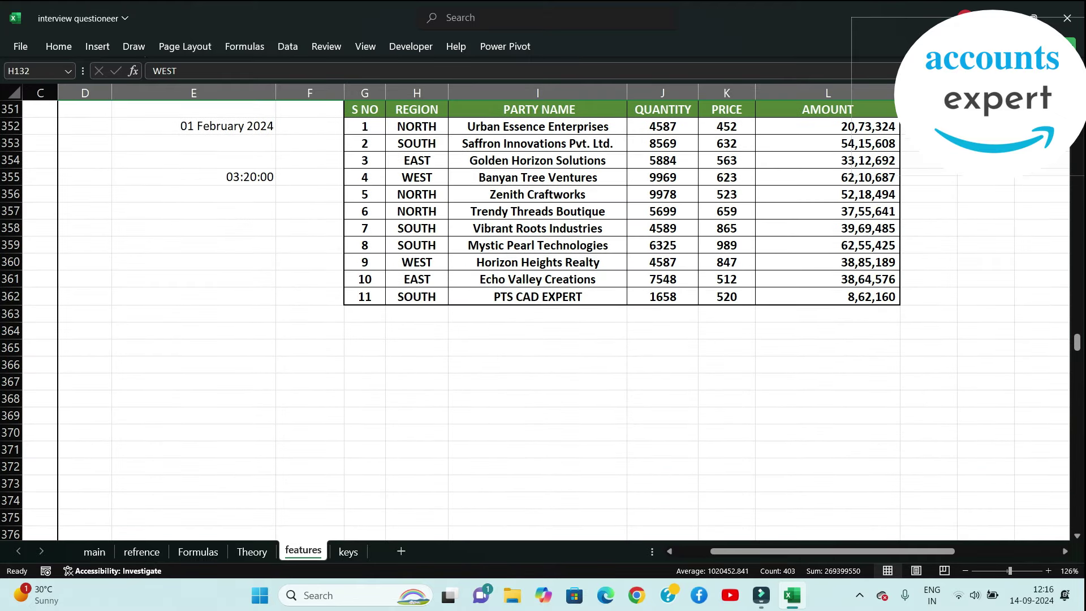
scroll(538, 317, down, 5)
scroll(538, 316, down, 7)
scroll(537, 317, down, 2)
scroll(537, 316, down, 6)
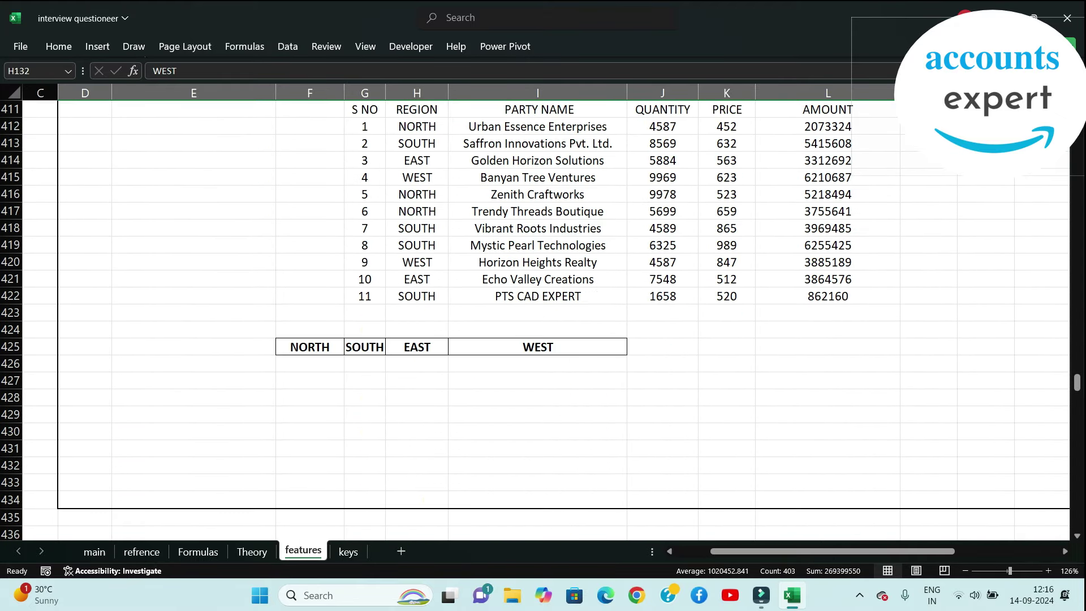
scroll(537, 316, down, 5)
scroll(537, 316, down, 3)
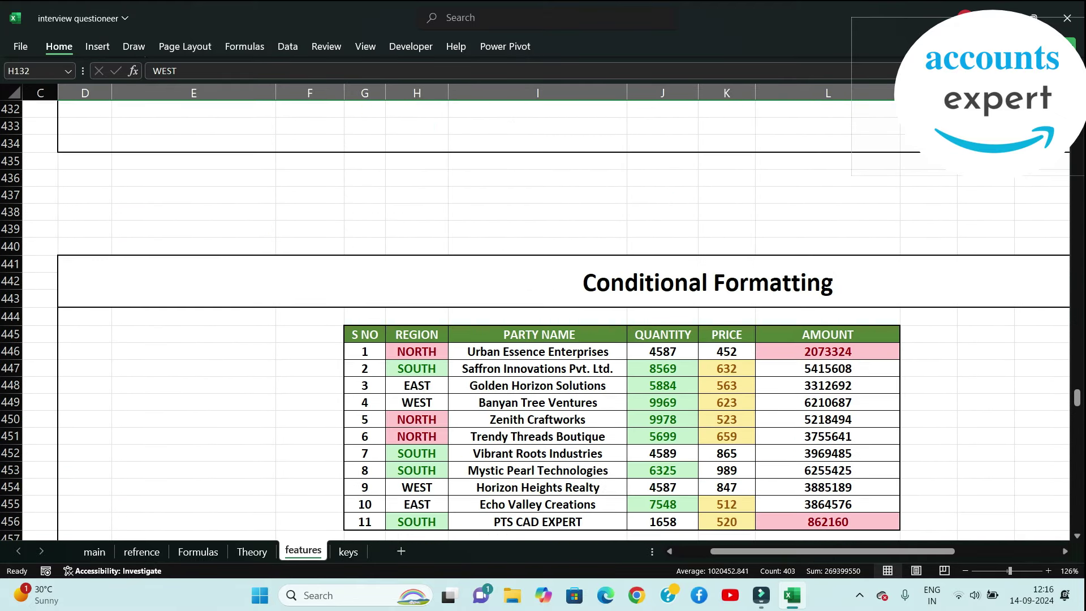
Step: Clear the conditional formatting rules from the AMOUNT cells L446:L456
click(59, 46)
click(641, 85)
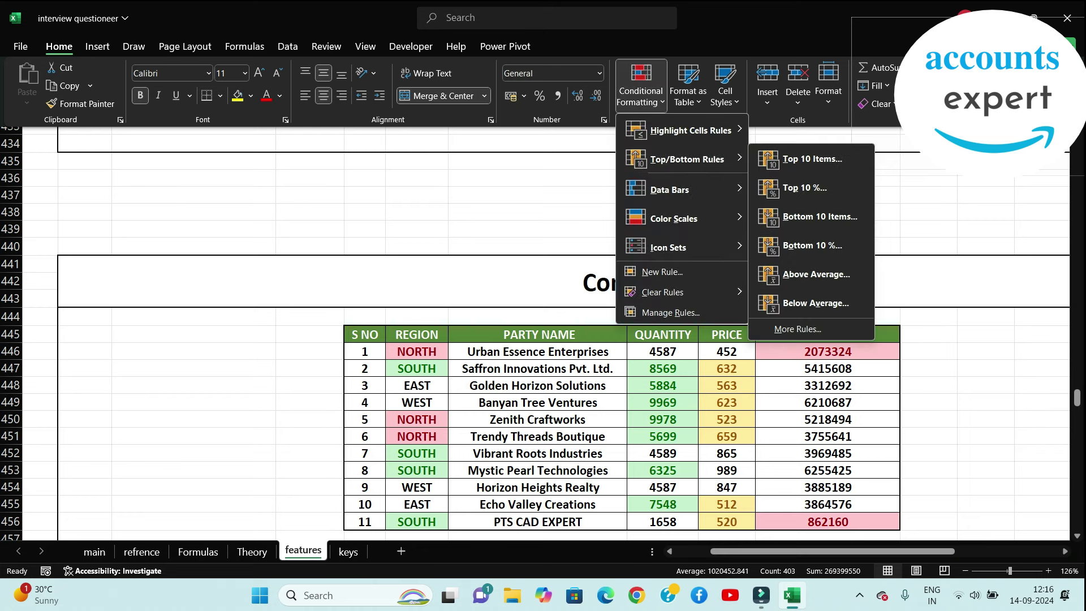
scroll(537, 334, down, 3)
click(538, 400)
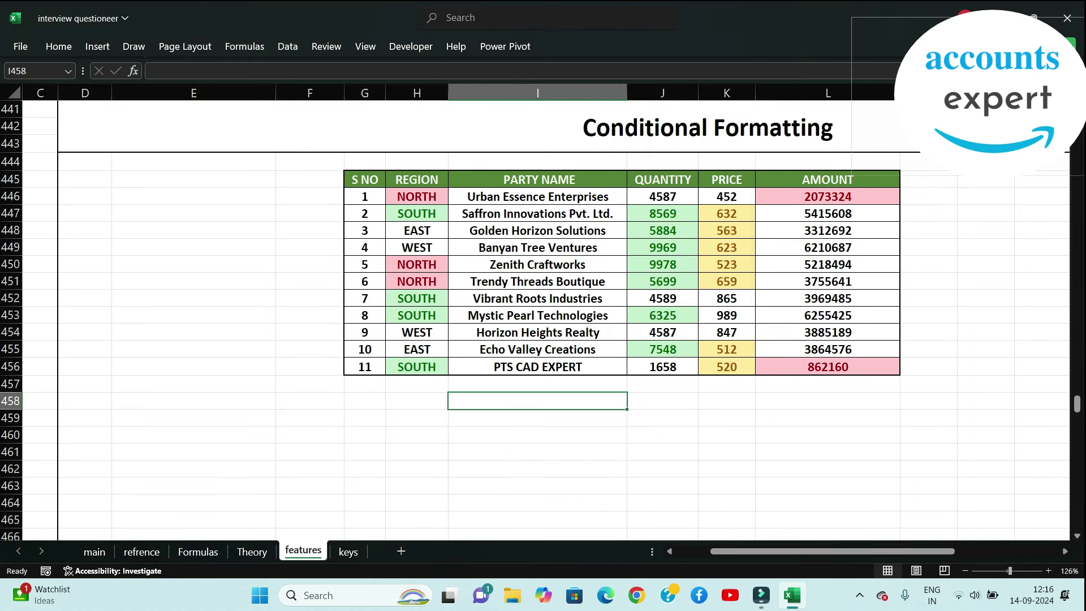
drag(827, 197, 827, 366)
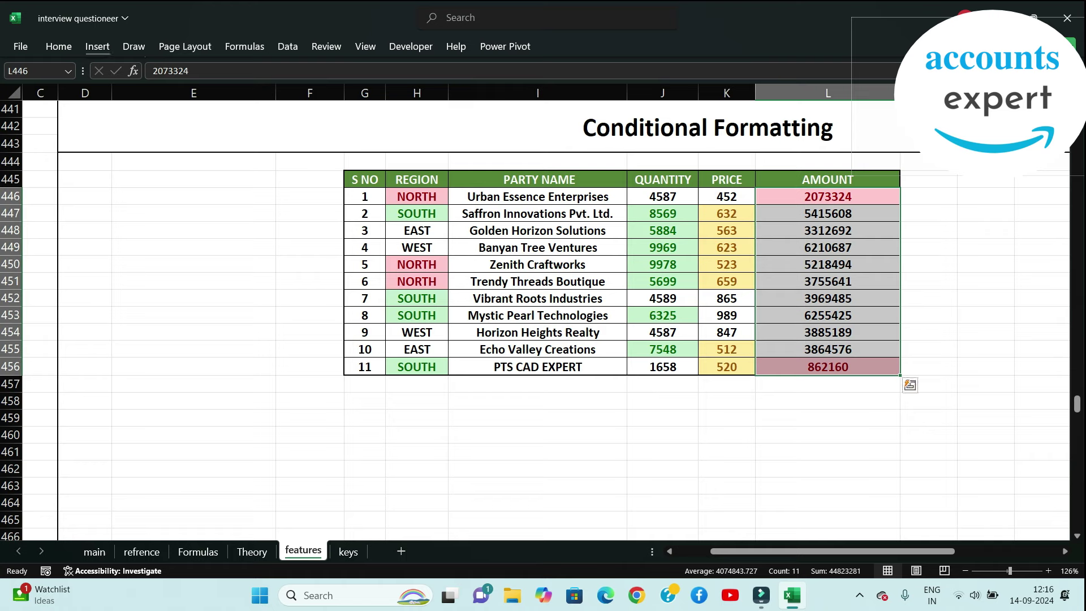
click(59, 47)
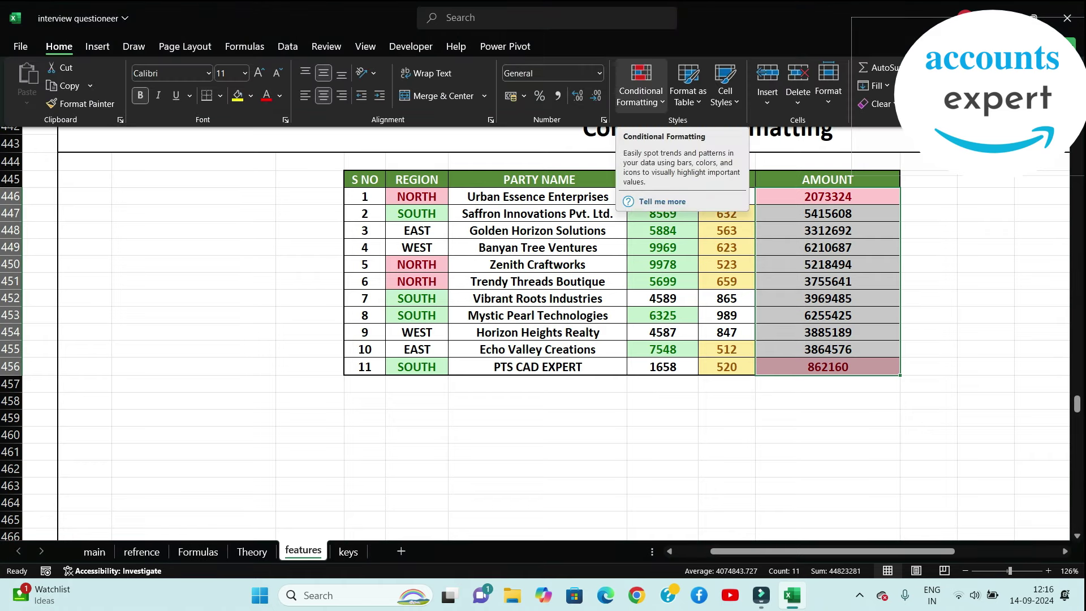
click(640, 85)
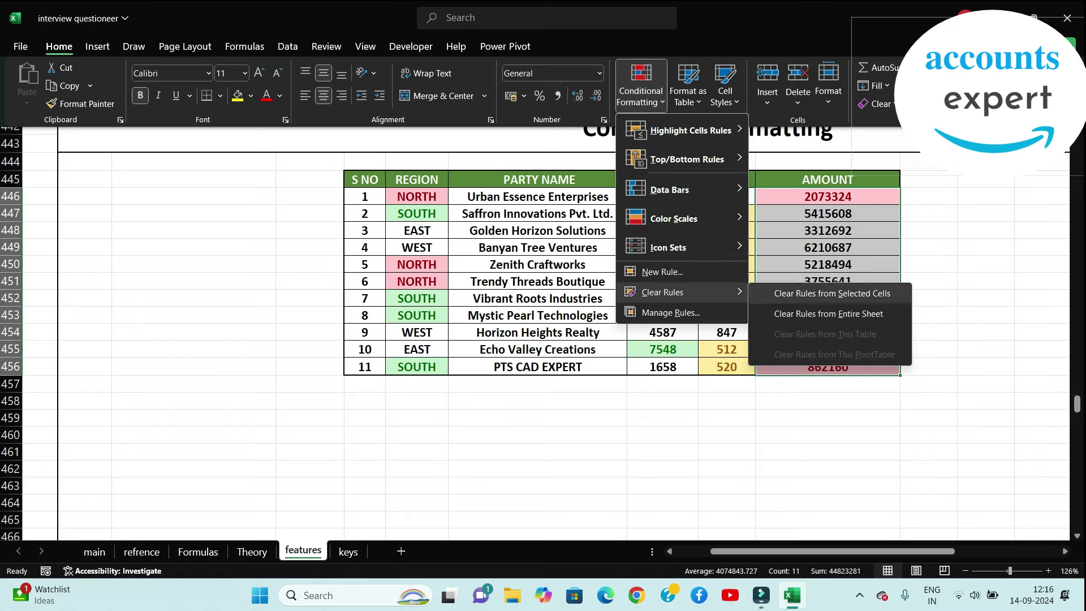
click(832, 293)
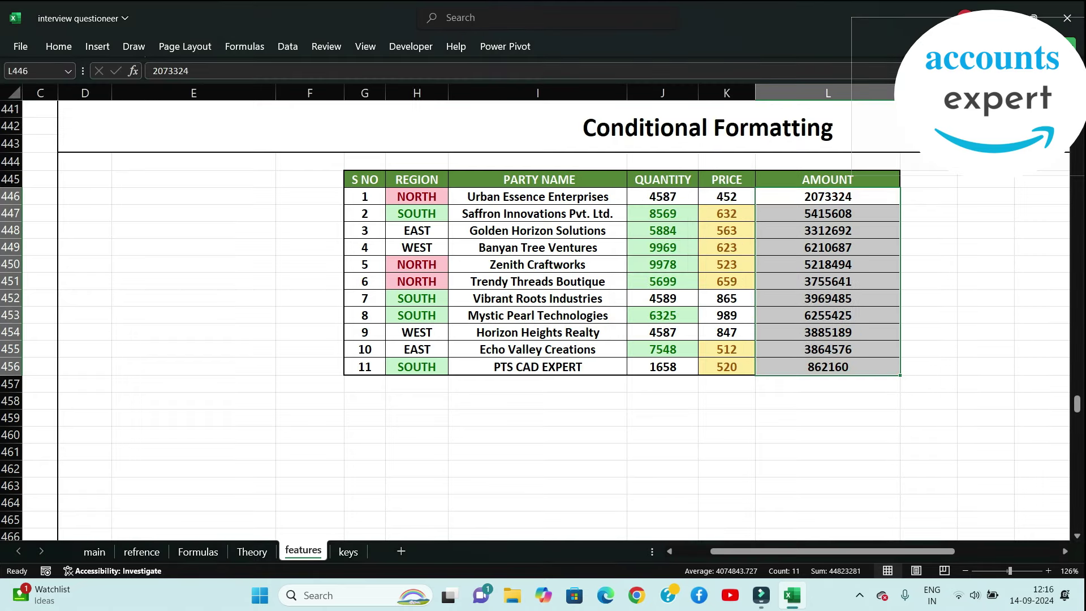
Step: Apply a Top 3 rule to AMOUNT with Green Fill with Dark Green Text
click(58, 46)
click(641, 85)
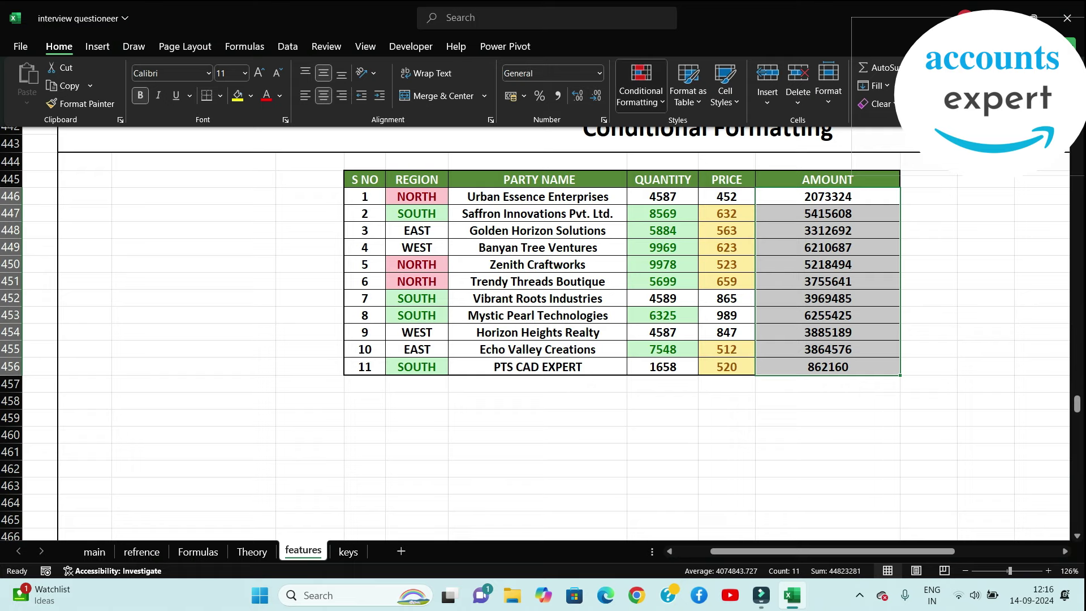
click(792, 159)
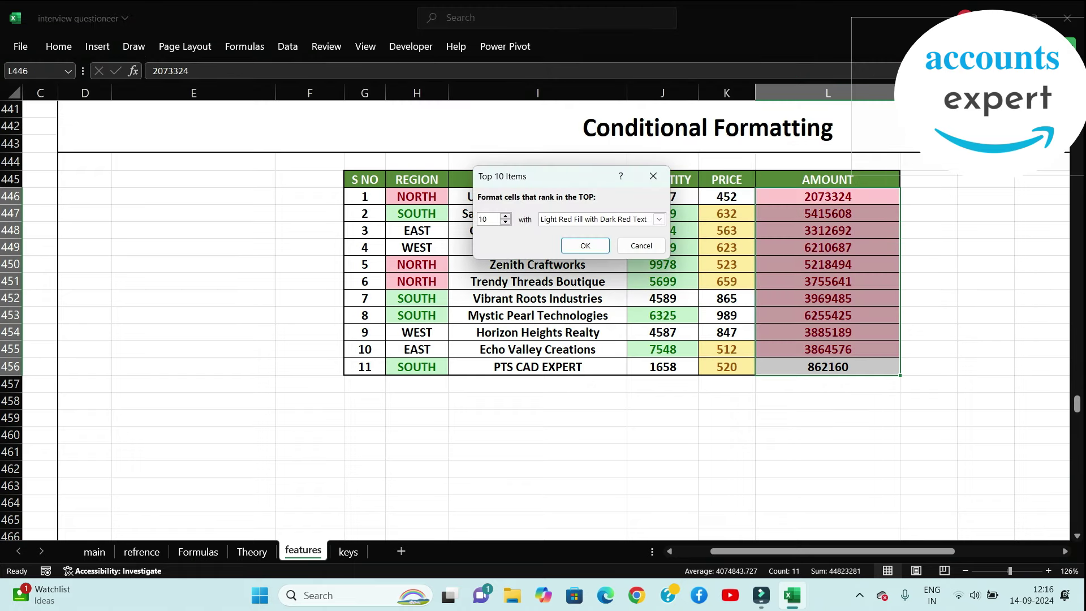
key(BackSpace)
key(BackSpace)
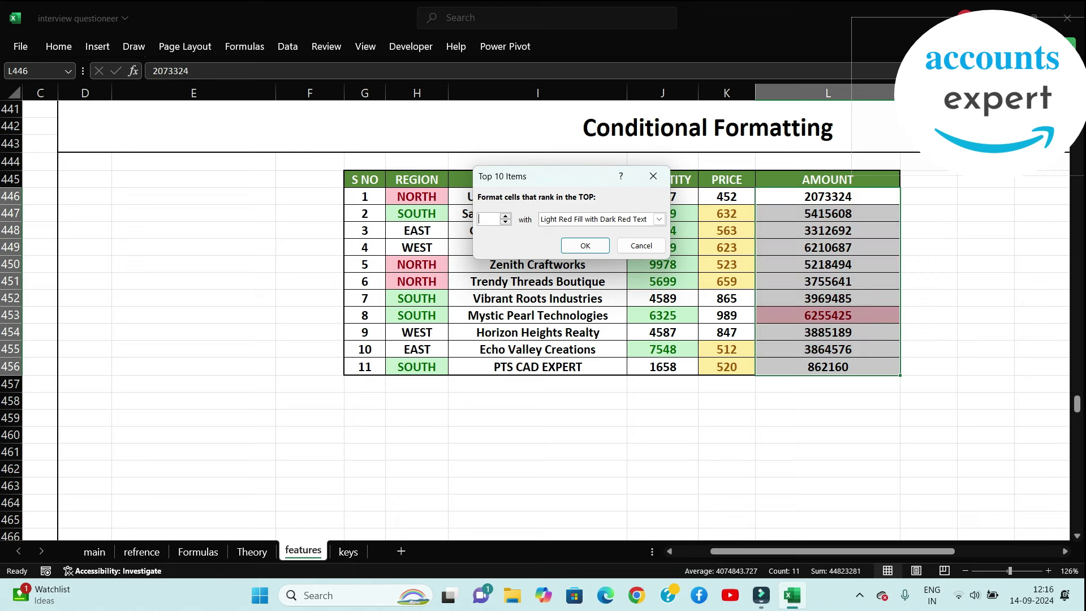
text(3)
click(659, 219)
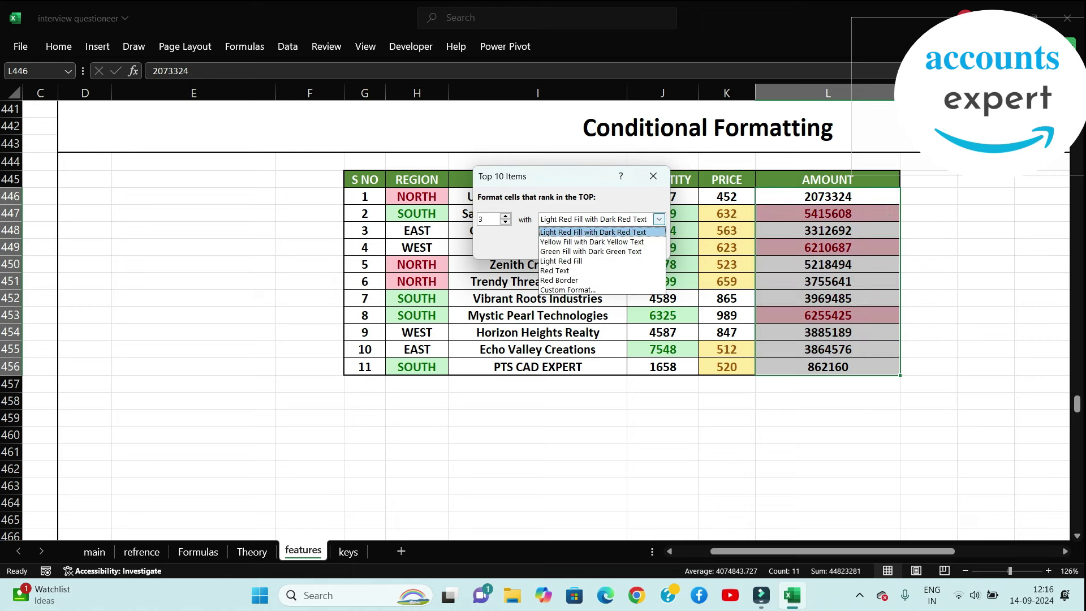
click(594, 251)
click(586, 246)
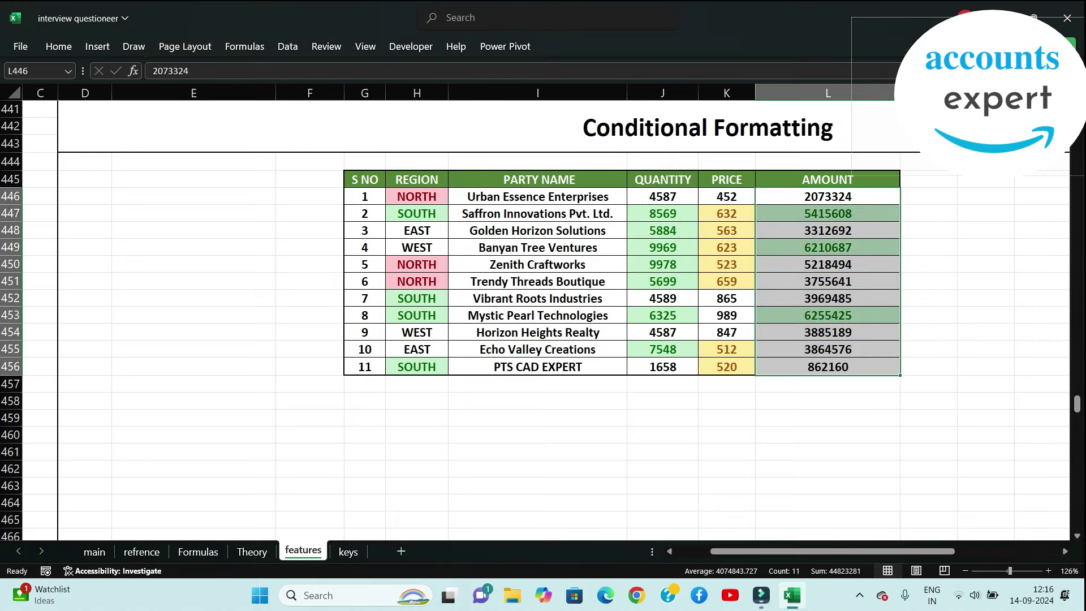
click(662, 417)
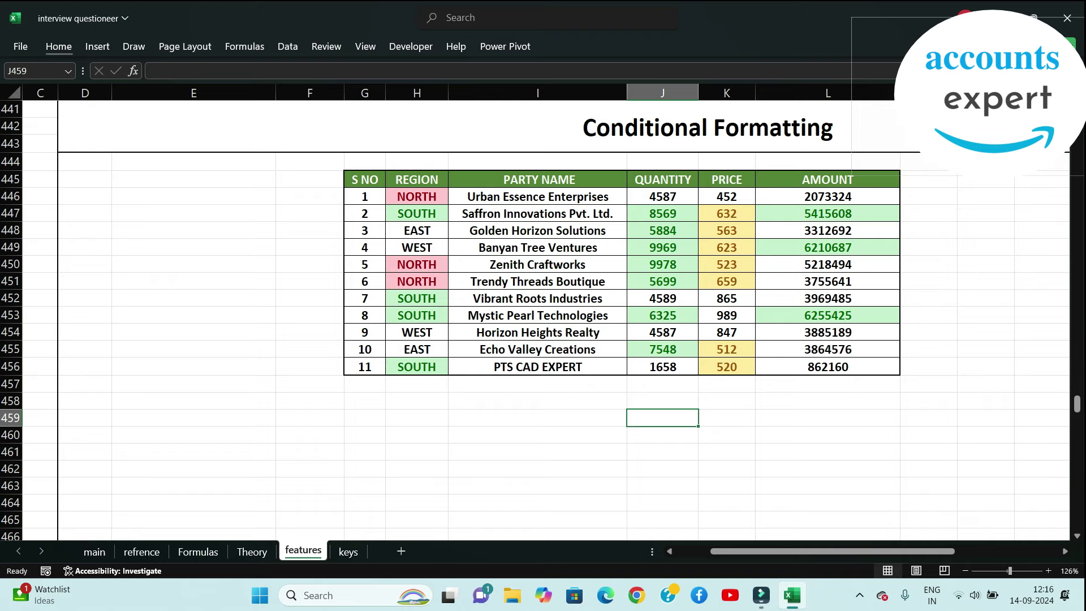
click(59, 46)
click(641, 85)
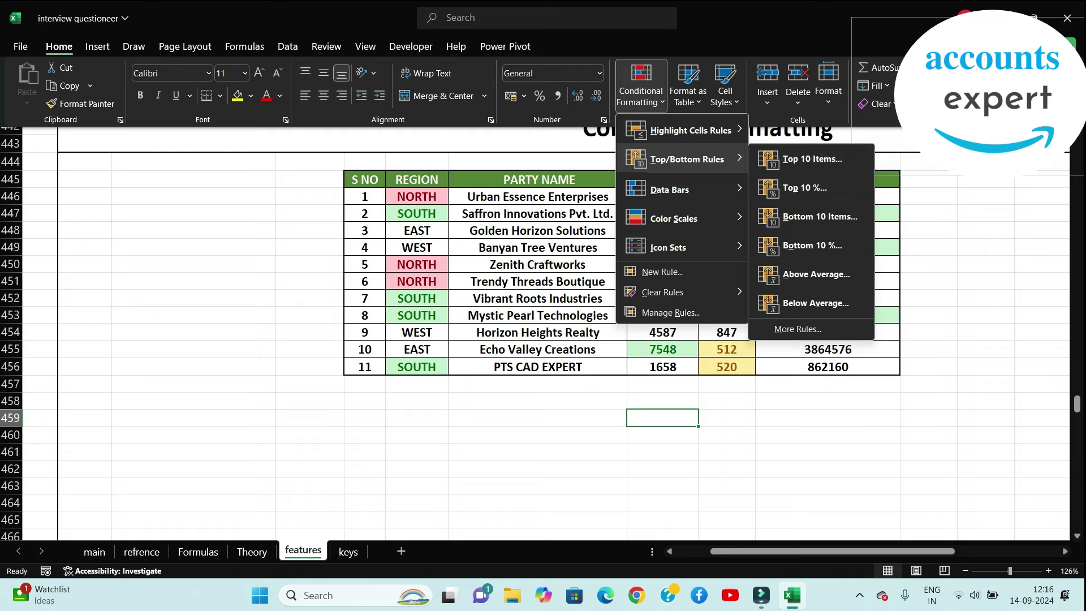
key(Escape)
key(Escape)
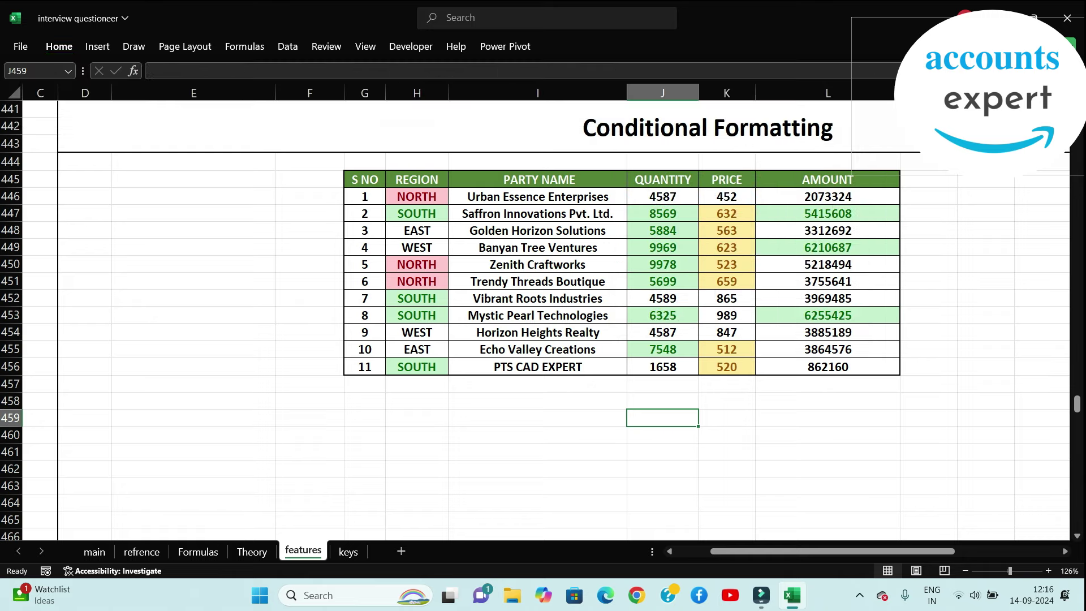
key(alt+o)
key(d)
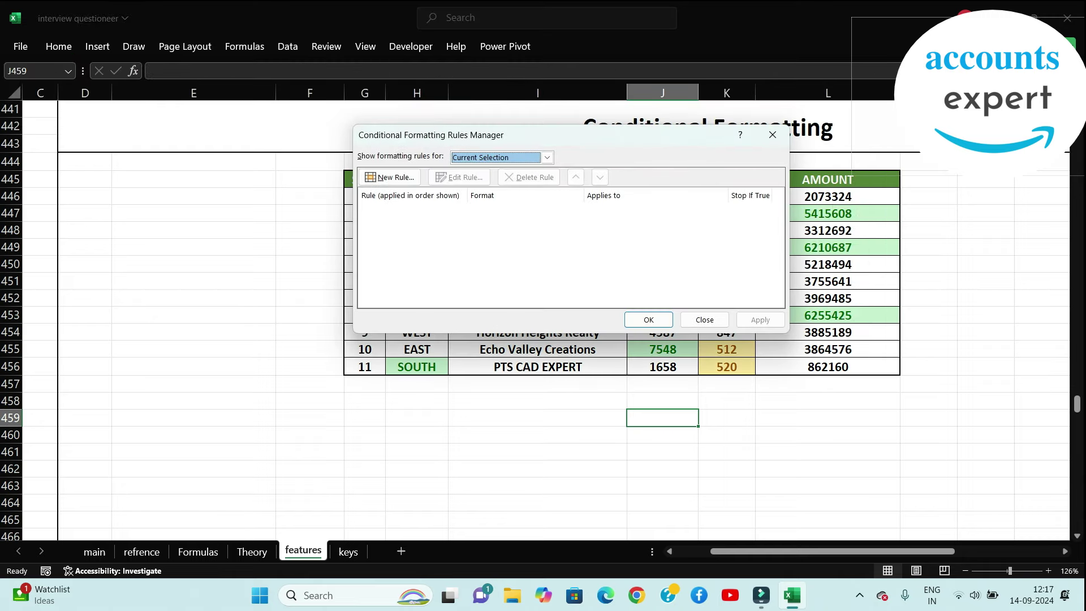
key(Escape)
click(537, 451)
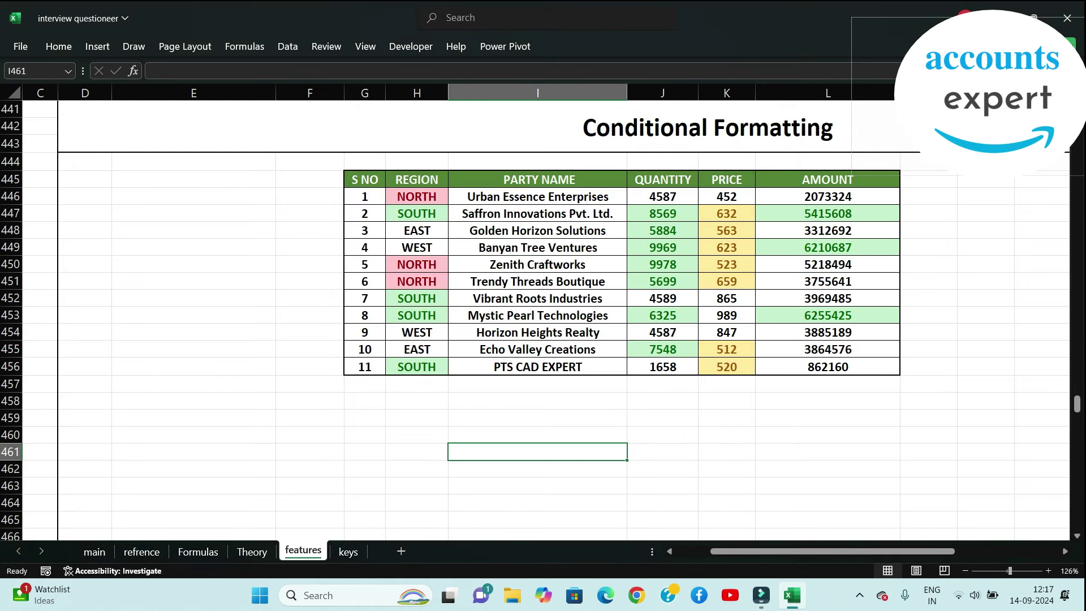
click(537, 315)
mouse_move(365, 179)
mouse_down()
mouse_move(827, 298)
mouse_move(828, 366)
mouse_up()
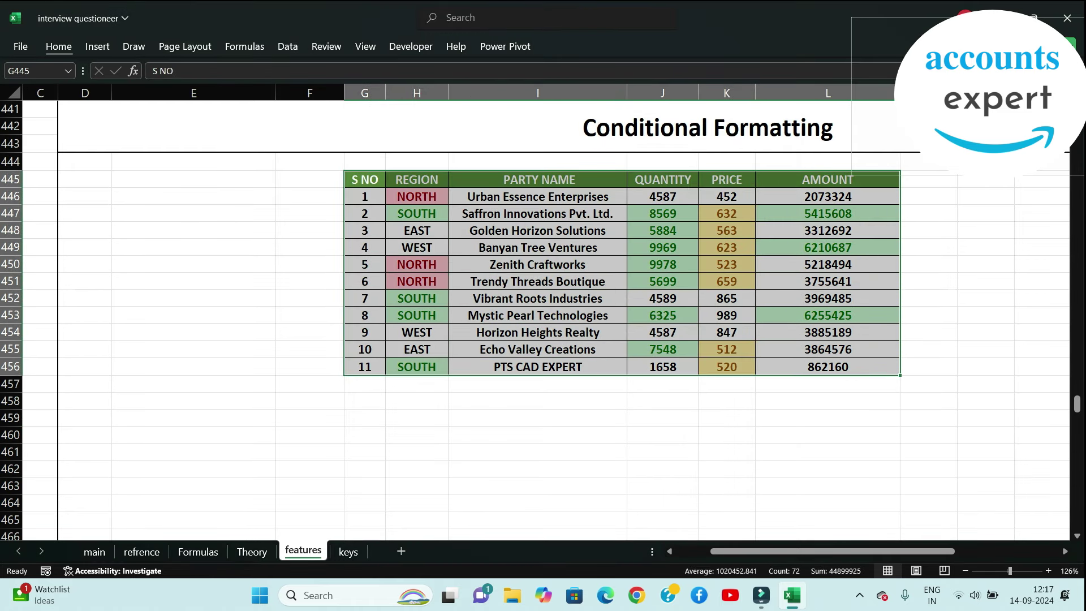
click(59, 46)
click(641, 85)
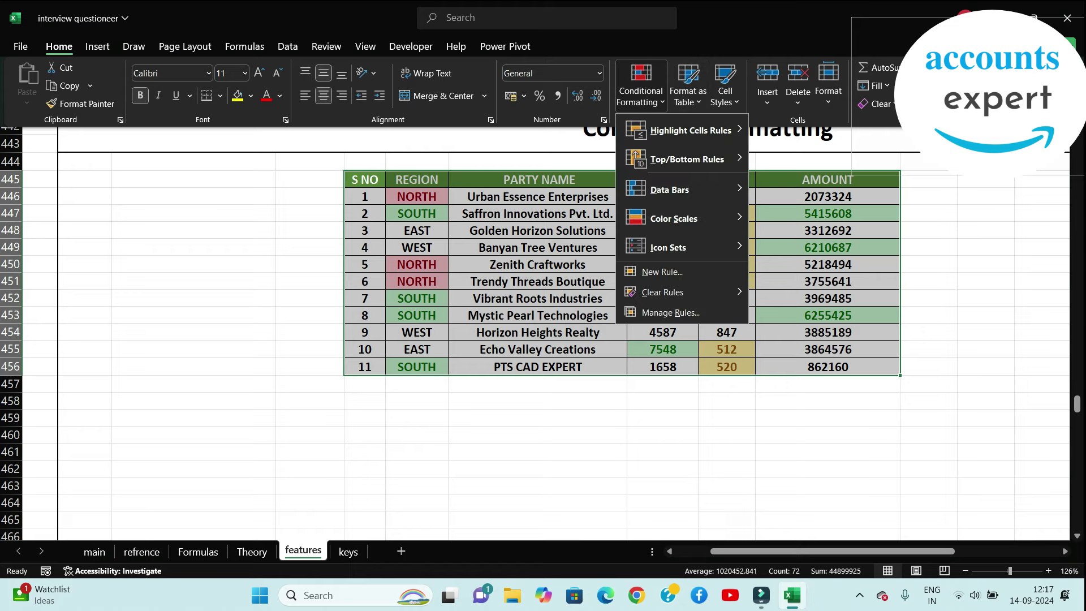
click(670, 312)
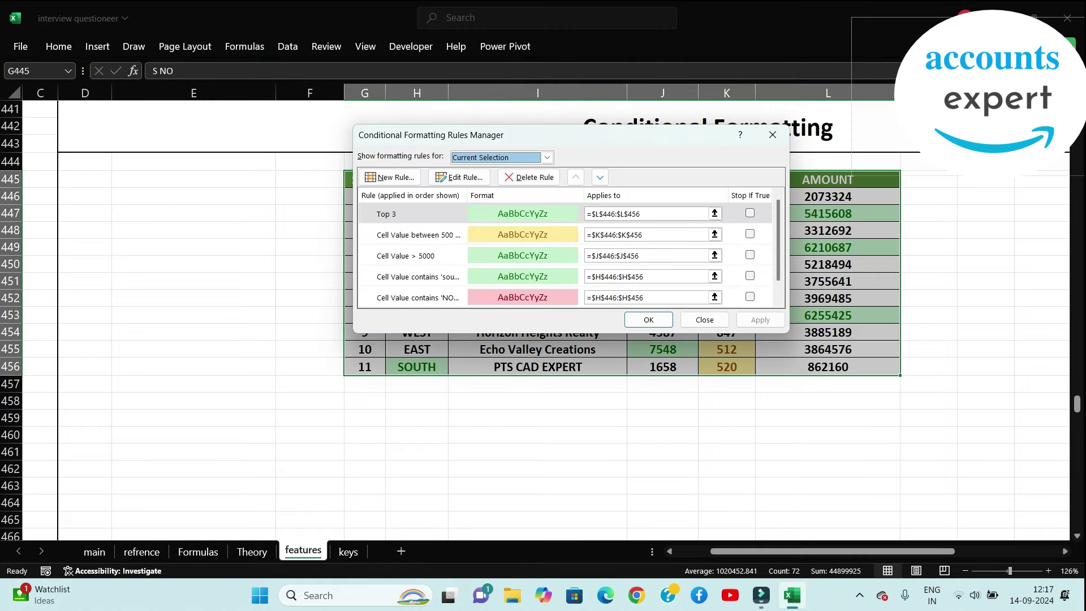
click(419, 234)
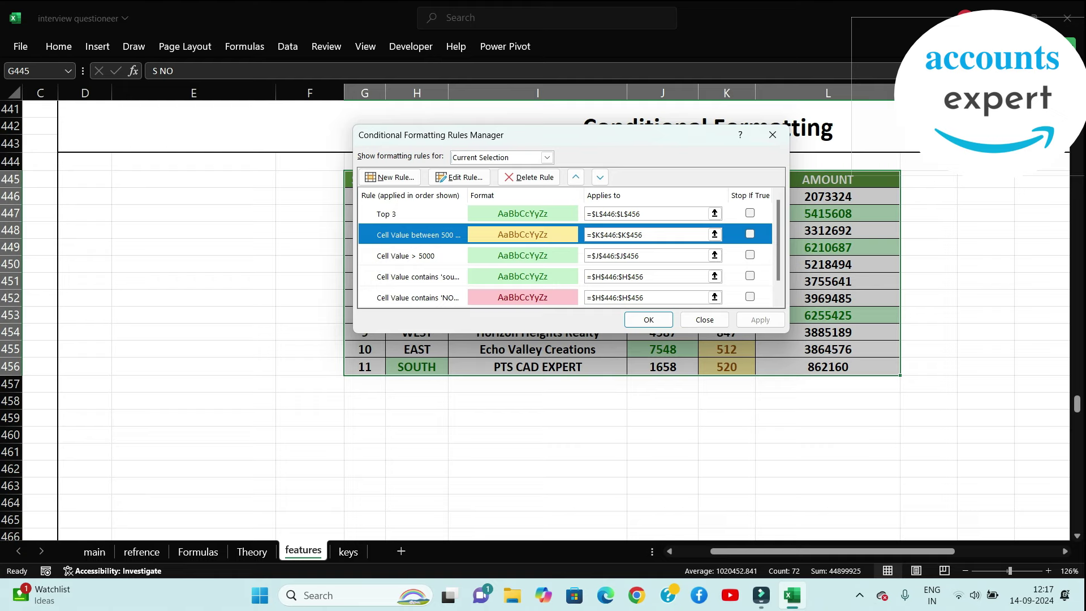
click(459, 177)
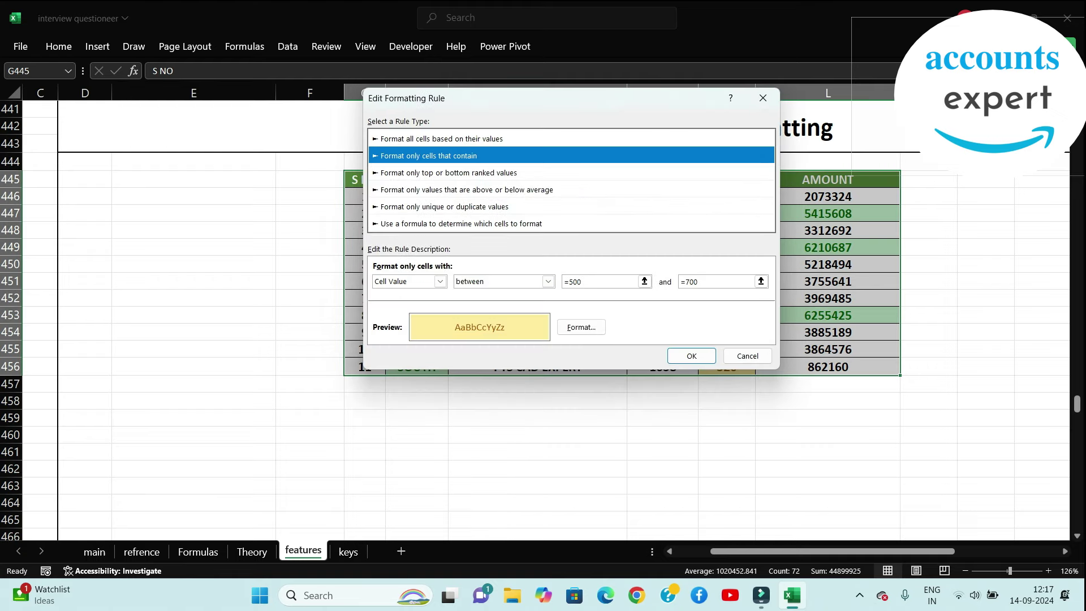
click(763, 98)
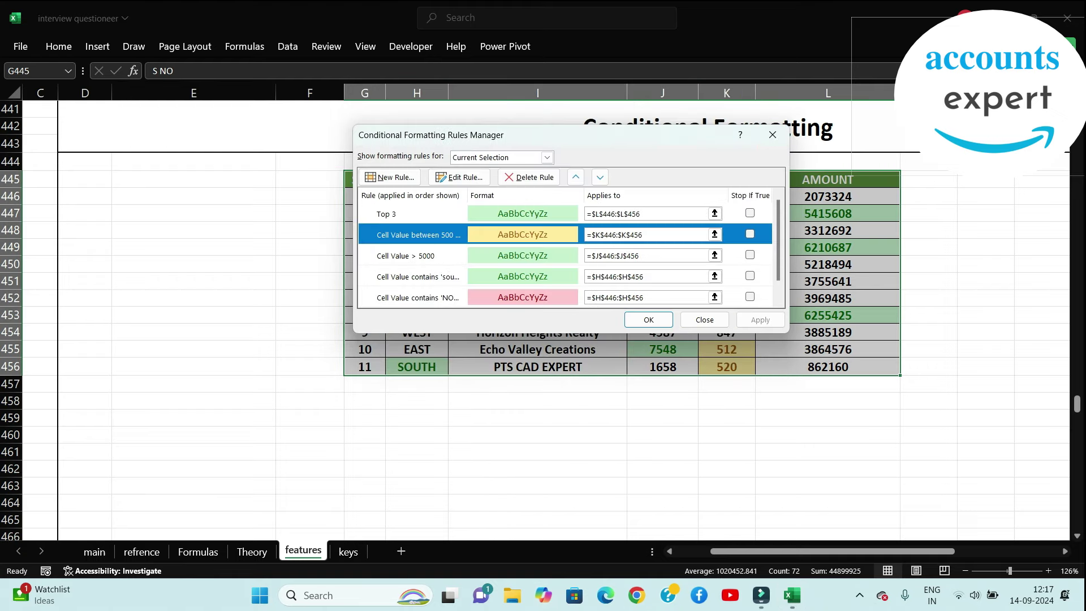
click(772, 135)
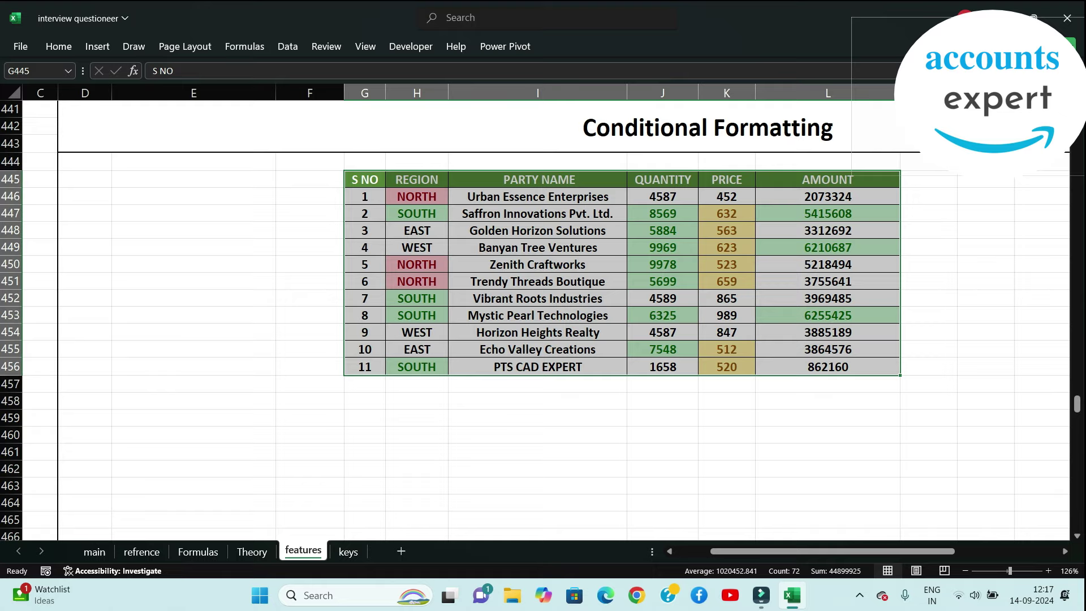
Step: Turn on filter dropdowns for the Filters table G480:L491 with Ctrl+Shift+L
scroll(543, 317, down, 2)
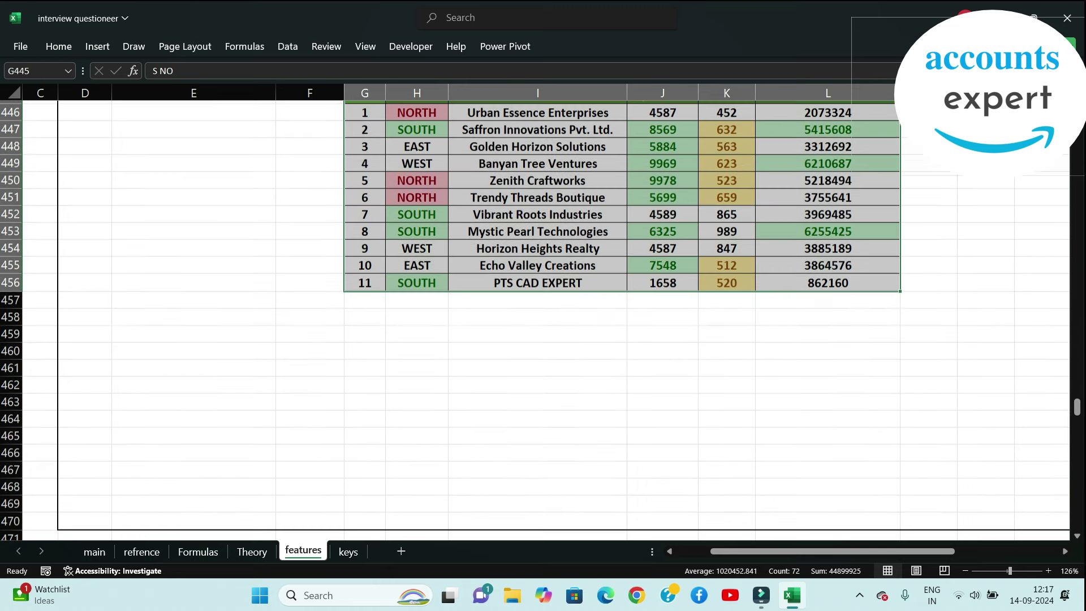
scroll(543, 317, down, 4)
scroll(543, 317, down, 5)
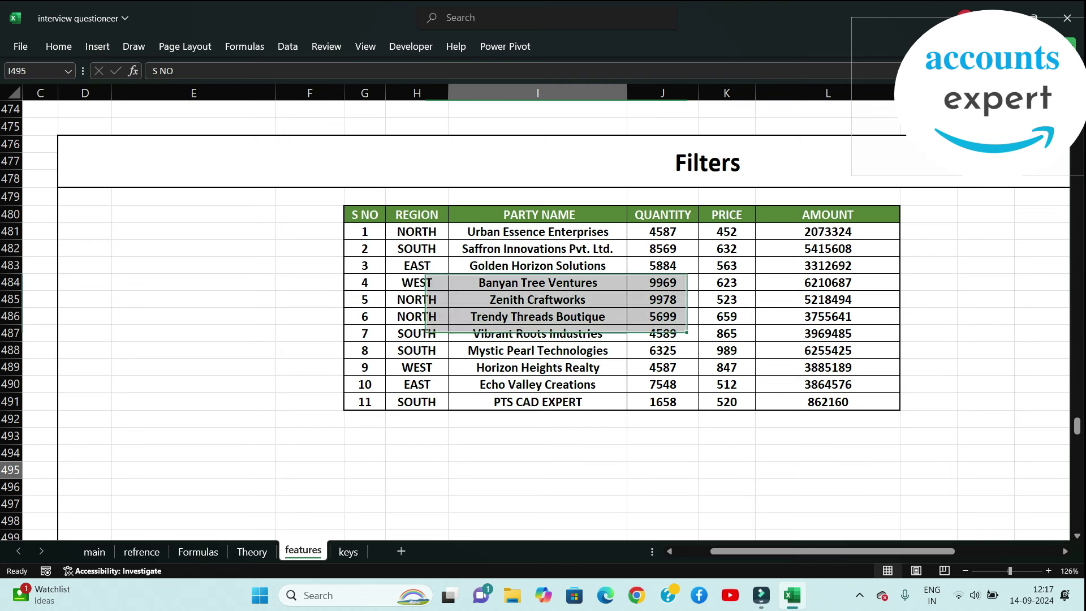
drag(365, 215, 828, 214)
click(662, 350)
click(365, 214)
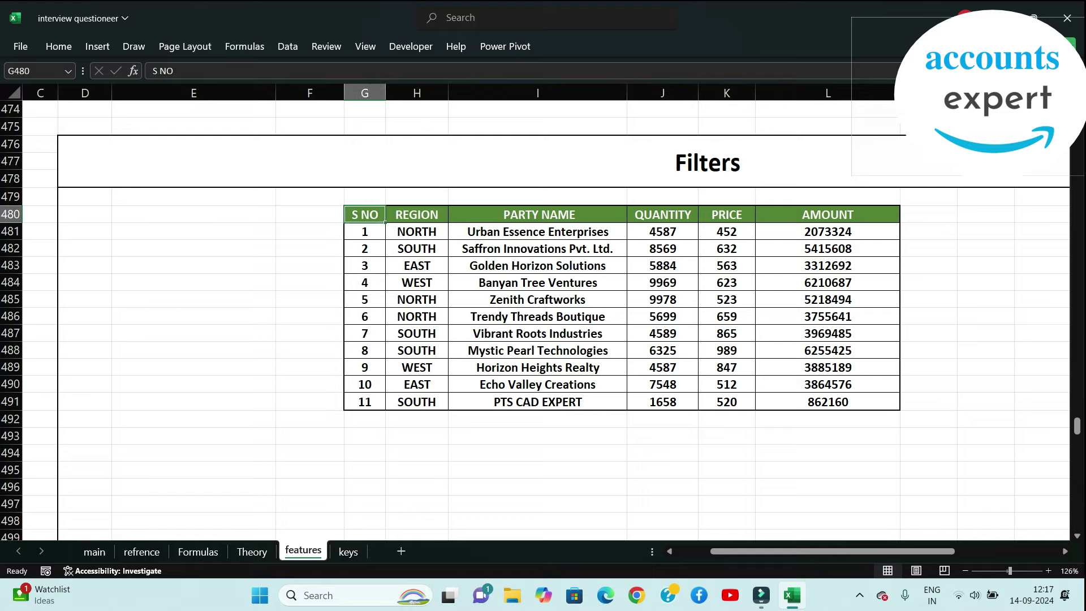
key(ctrl+shift+l)
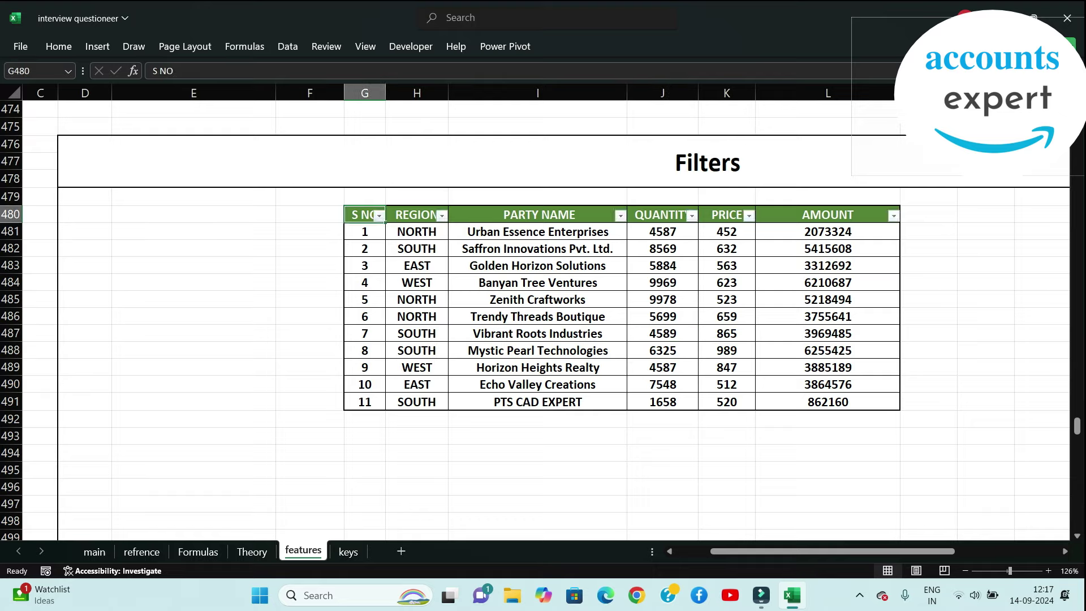
Step: Enter the note 'ctrl shift l' in cell E482
click(193, 247)
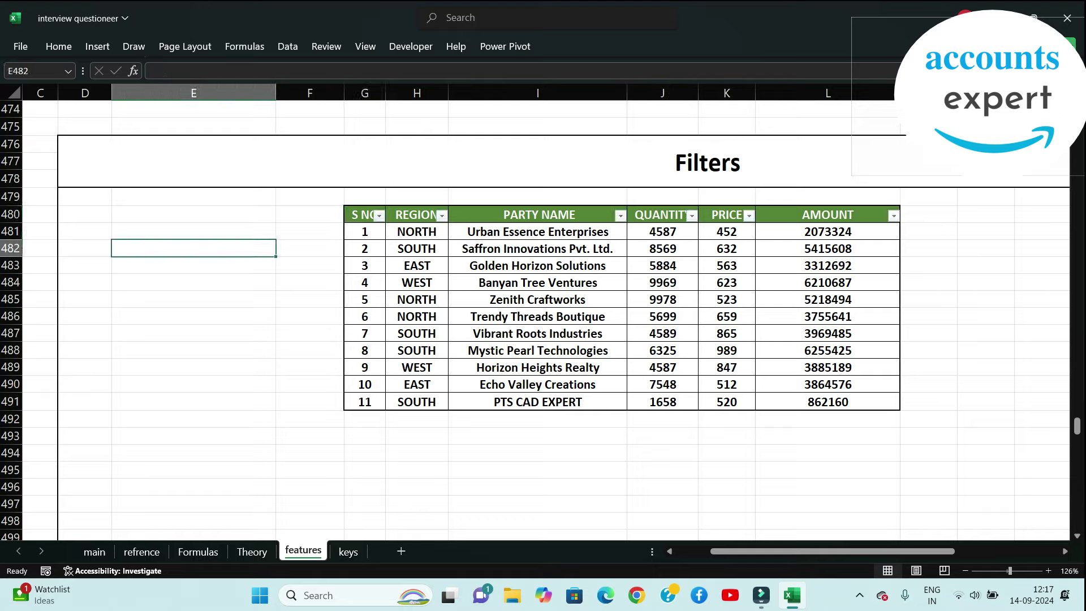
text(ctrl shift l)
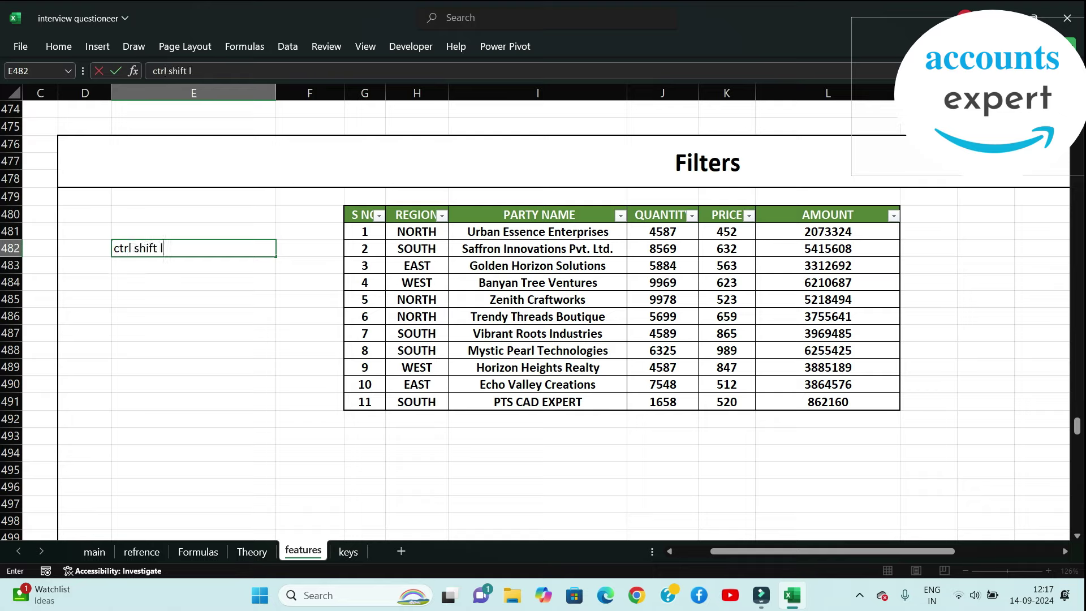
key(Return)
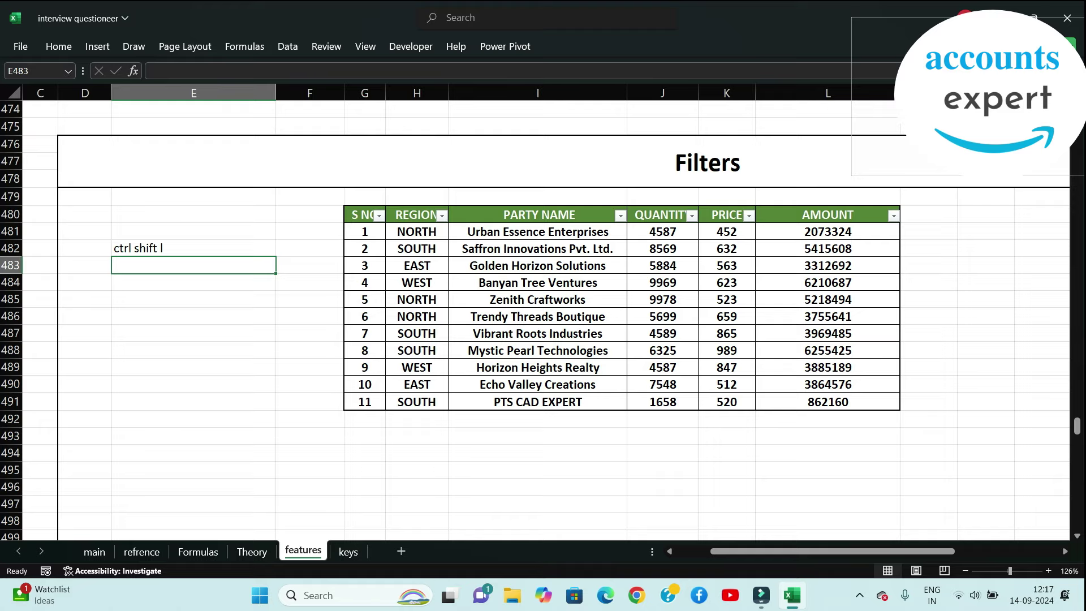
Step: Filter the REGION column to show only NORTH rows
click(441, 215)
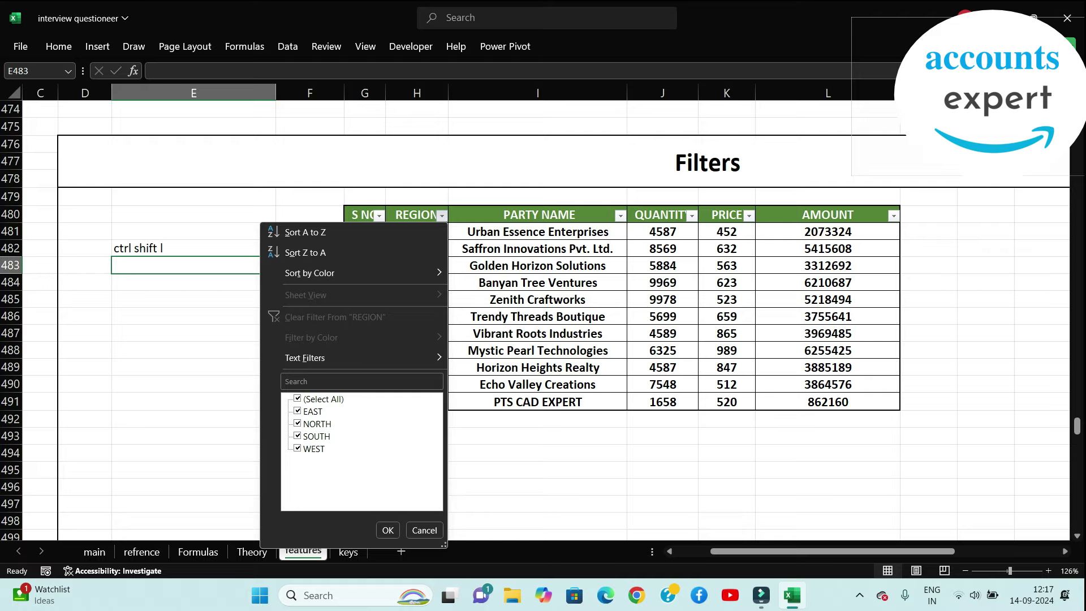
click(323, 398)
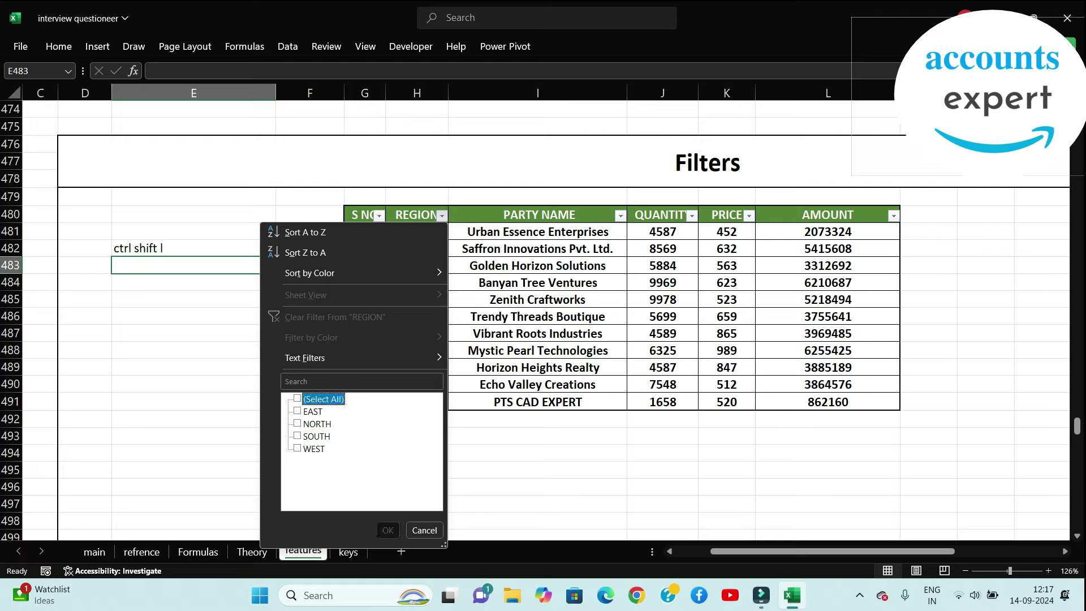
click(315, 423)
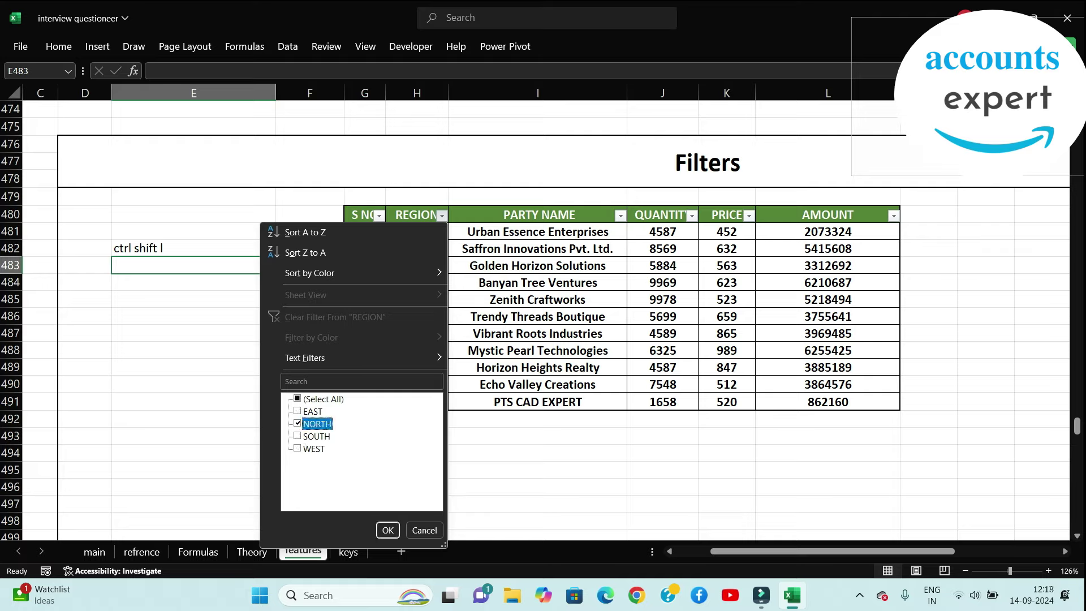
click(388, 530)
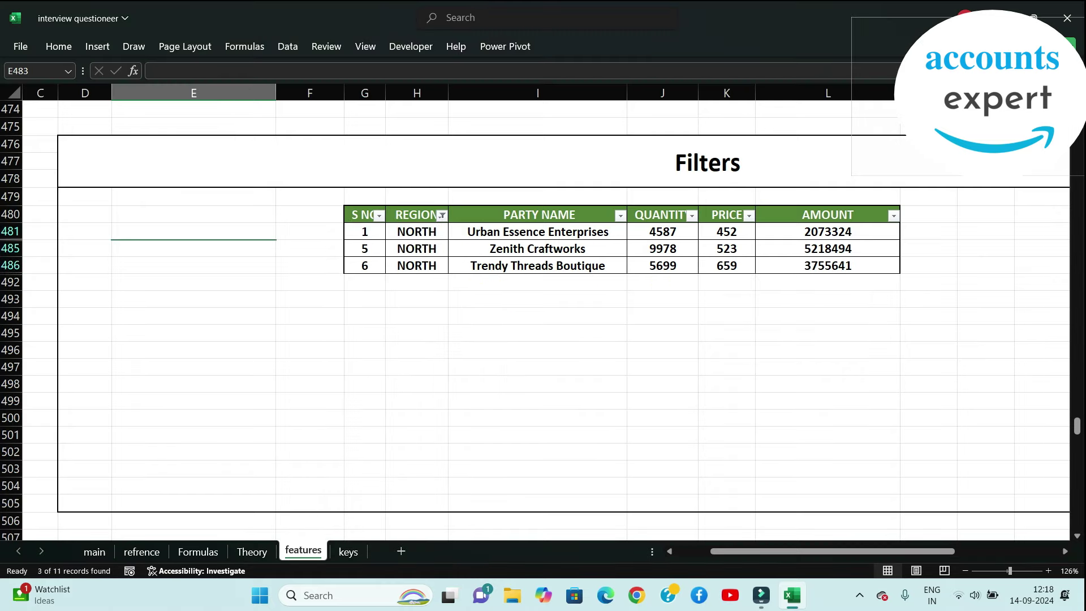
Step: Change the REGION filter to show only SOUTH rows
click(441, 215)
click(316, 436)
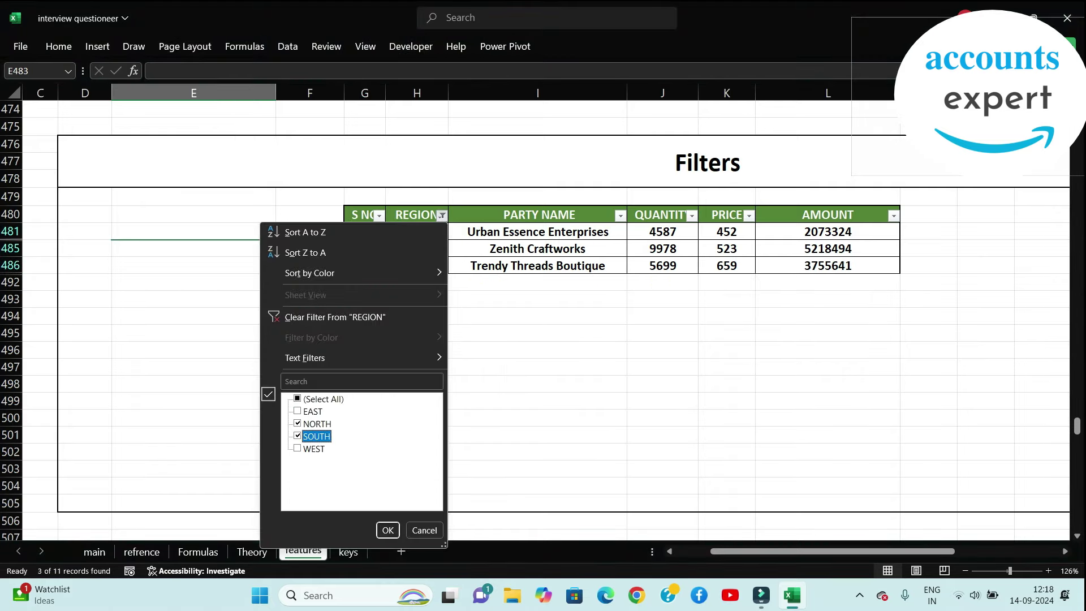
click(316, 424)
click(388, 529)
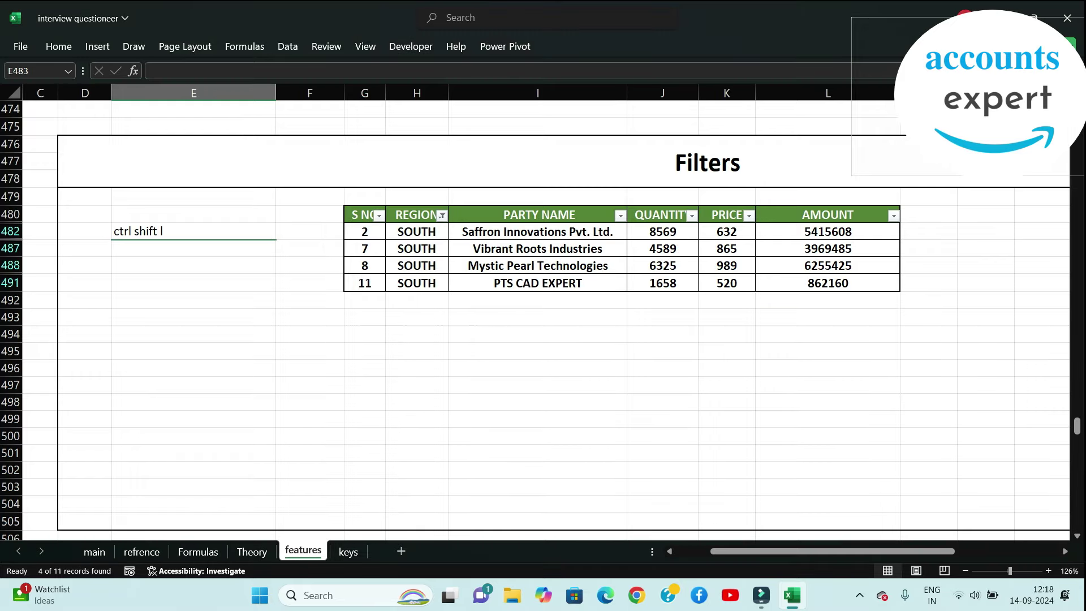
Step: Add WEST to the REGION filter so SOUTH and WEST rows show
click(441, 215)
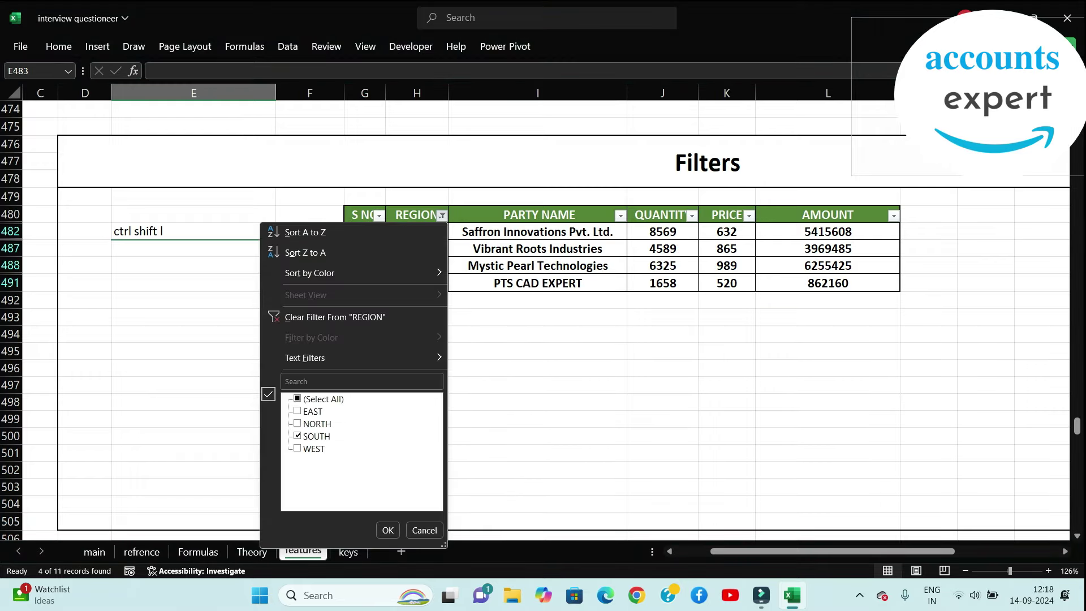
click(313, 449)
click(387, 530)
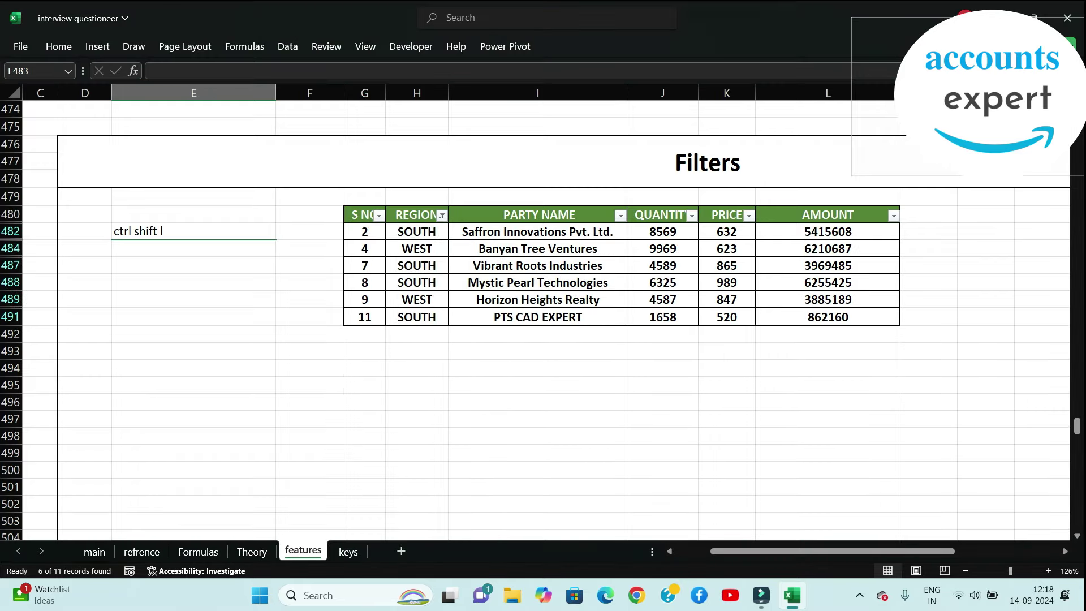
click(538, 350)
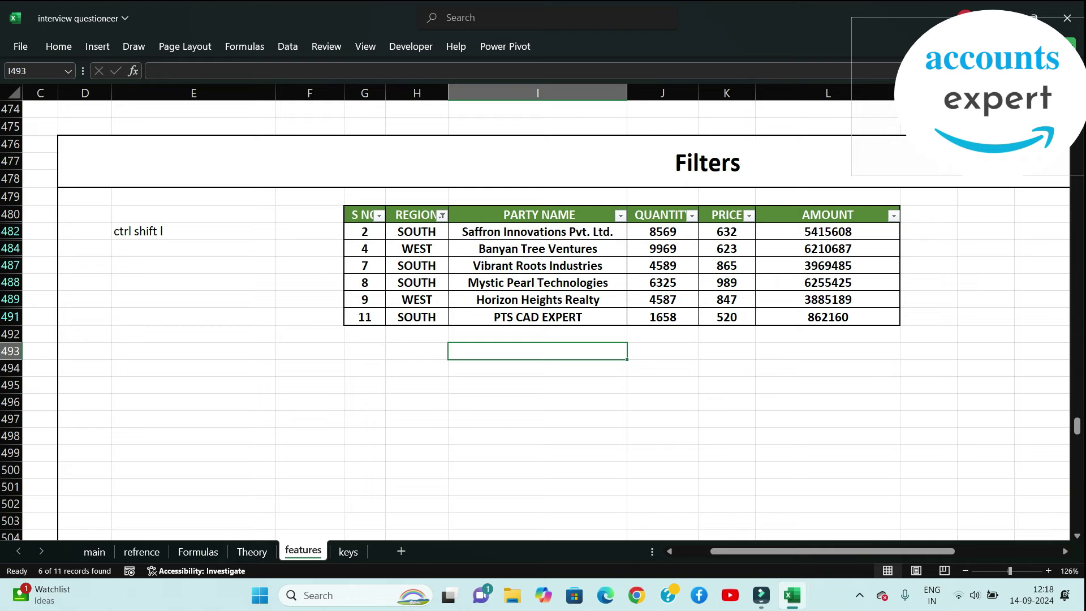
click(620, 215)
click(620, 215)
scroll(543, 317, down, 3)
scroll(543, 316, down, 5)
scroll(543, 316, down, 2)
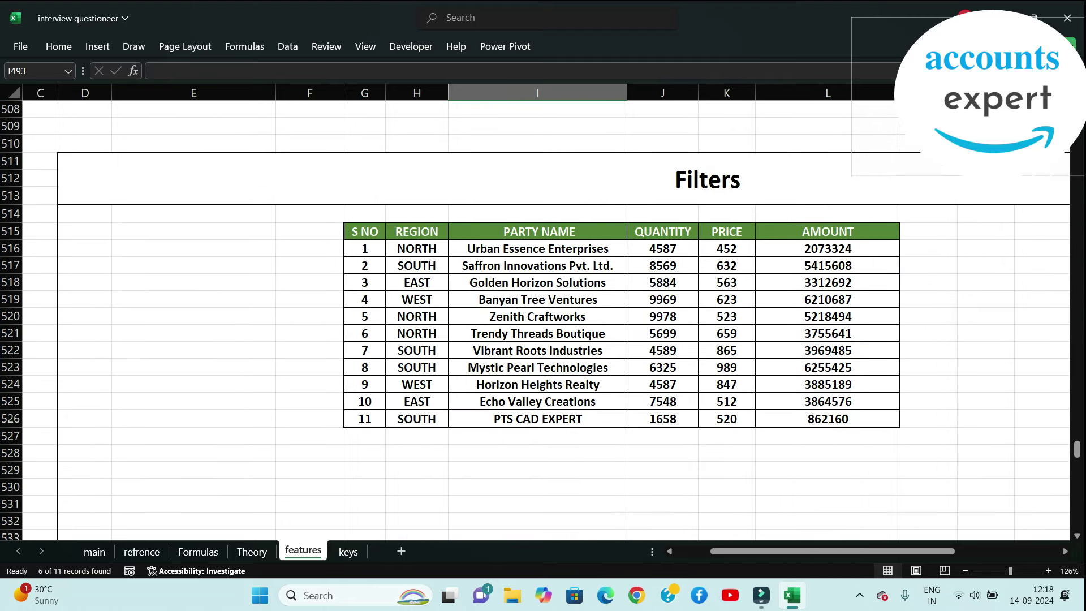
scroll(543, 317, down, 3)
scroll(543, 317, up, 5)
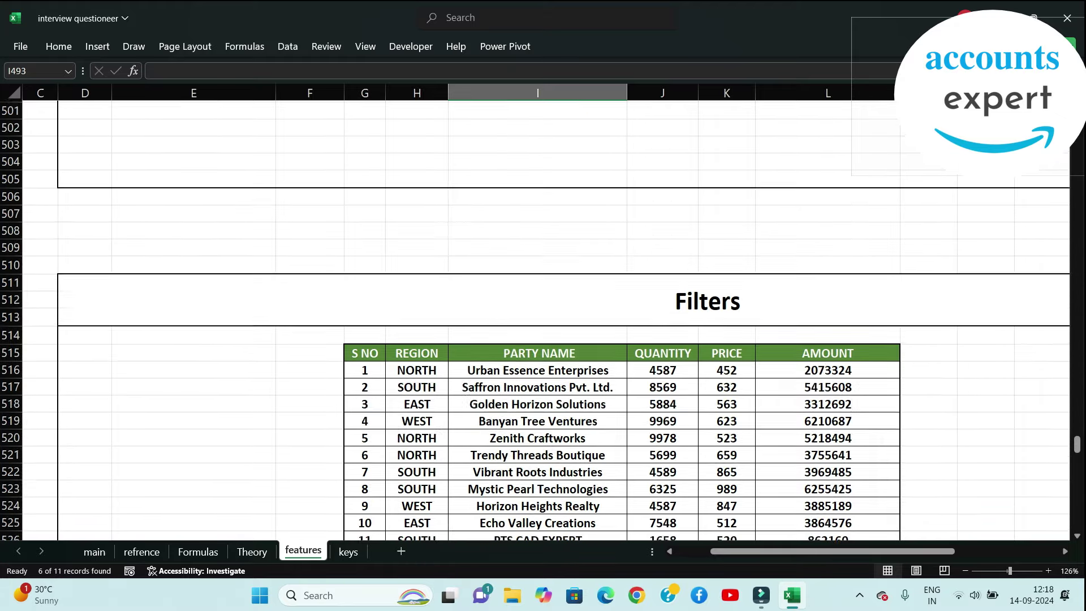
scroll(543, 316, up, 9)
scroll(543, 316, up, 6)
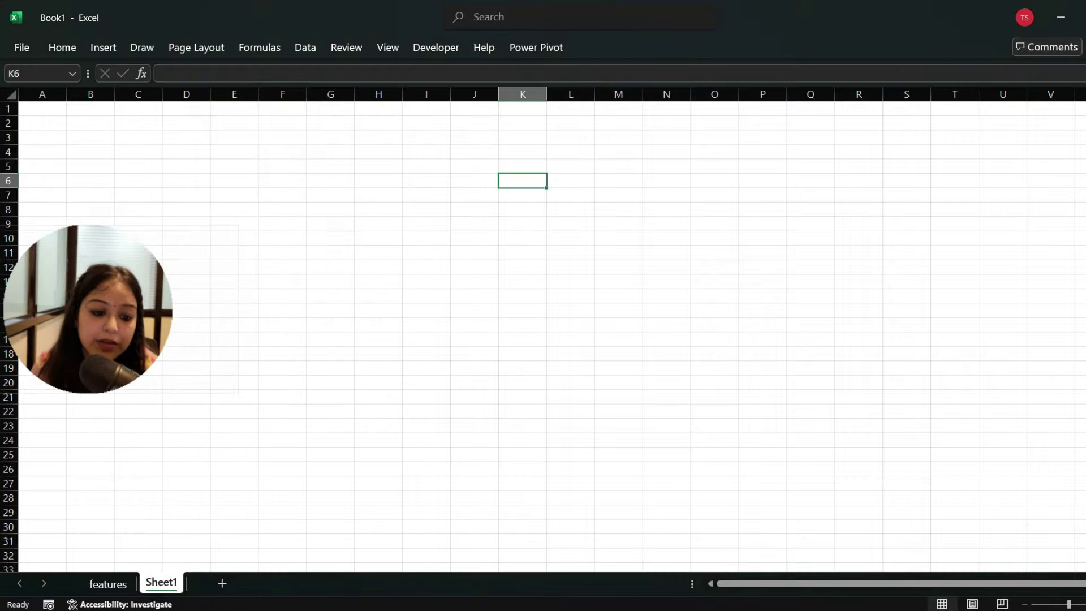
Step: Fill row 6 from K6 with a linear series, stop value 100
key(alt+h)
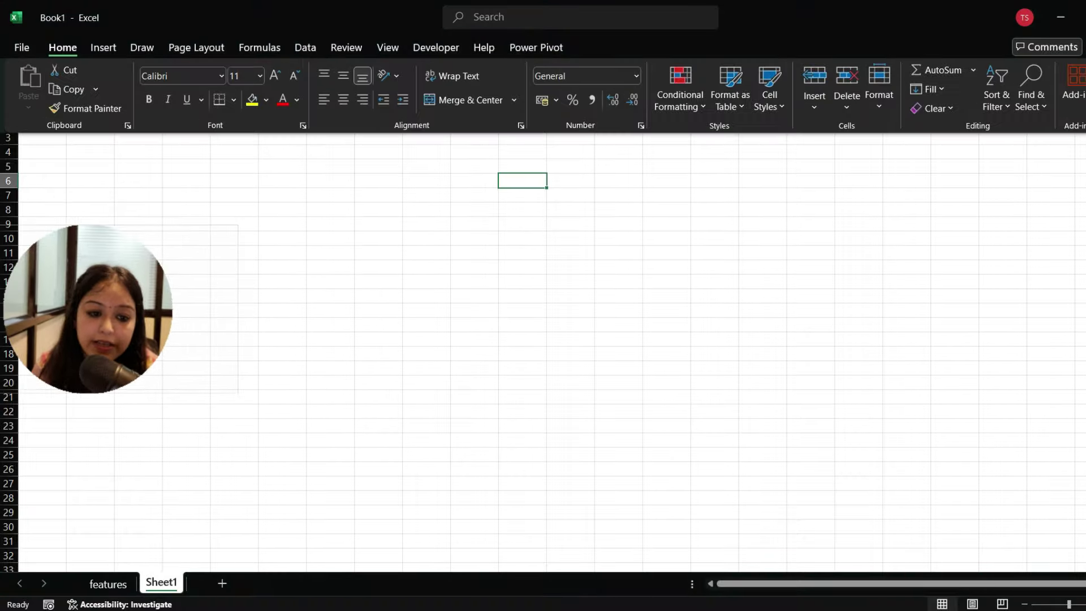
key(f)
key(i)
key(Down)
key(Down)
key(Down)
key(Return)
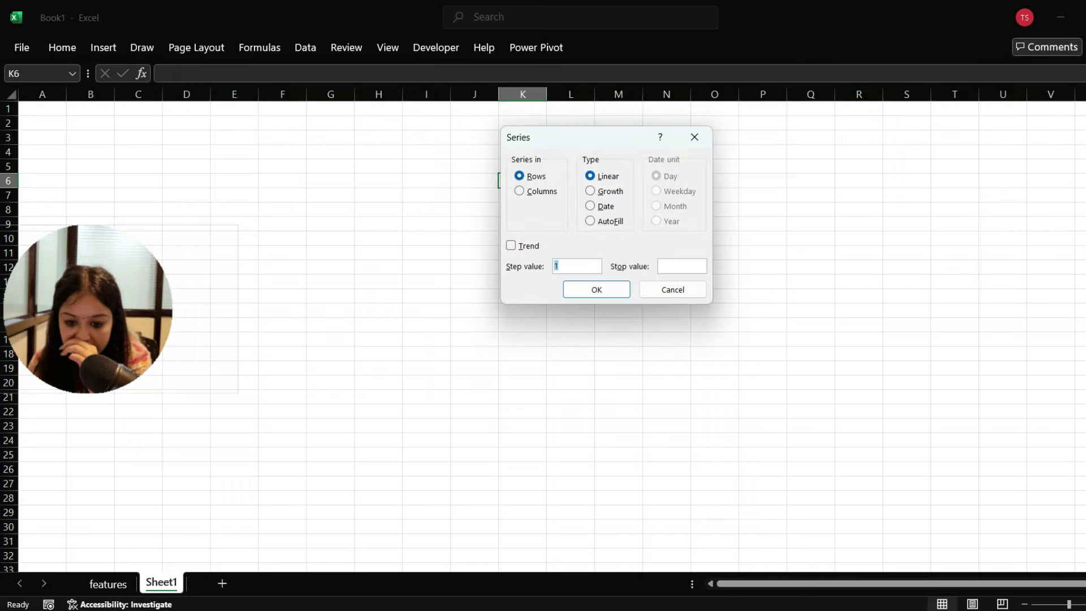
key(Tab)
text(100)
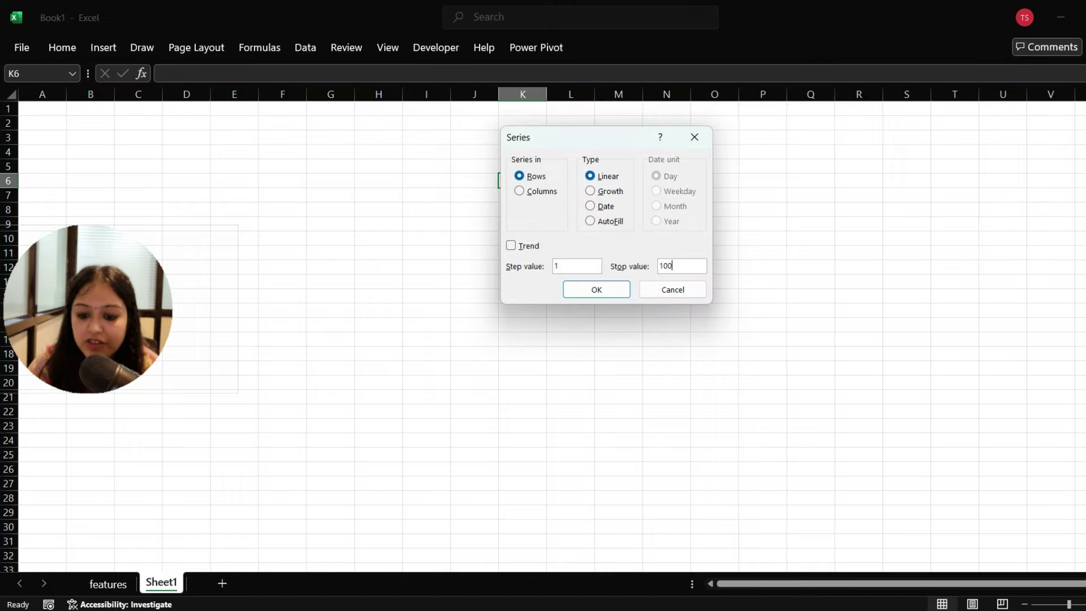
key(alt+c)
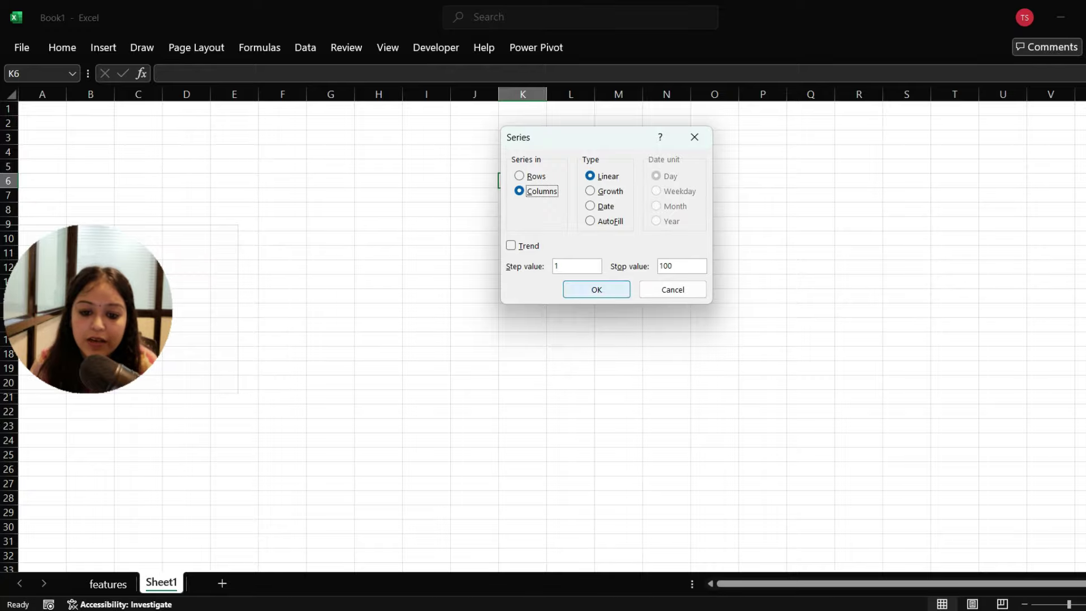
key(alt+r)
key(Return)
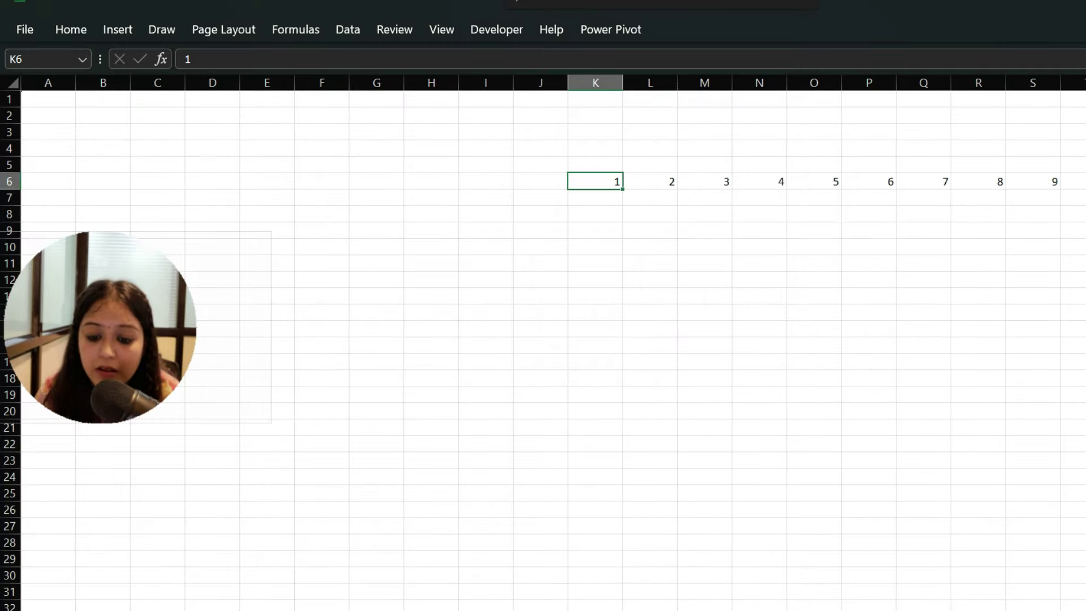
click(618, 310)
Step: Enter the starting value 1 in cell K9
scroll(552, 343, right, 10)
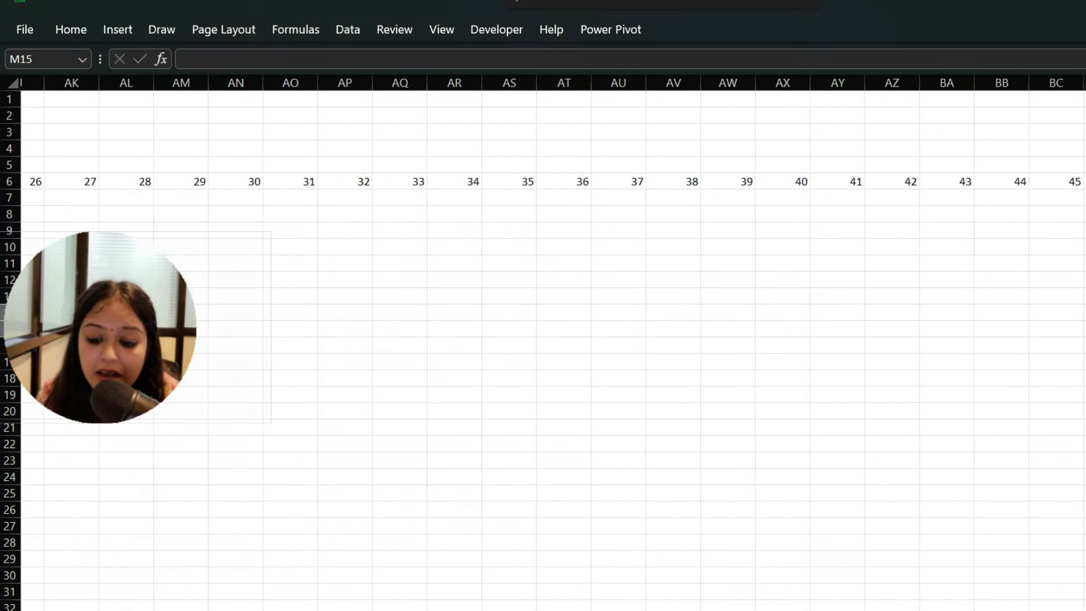
scroll(551, 343, right, 6)
scroll(552, 343, right, 3)
scroll(552, 343, left, 5)
scroll(552, 343, left, 15)
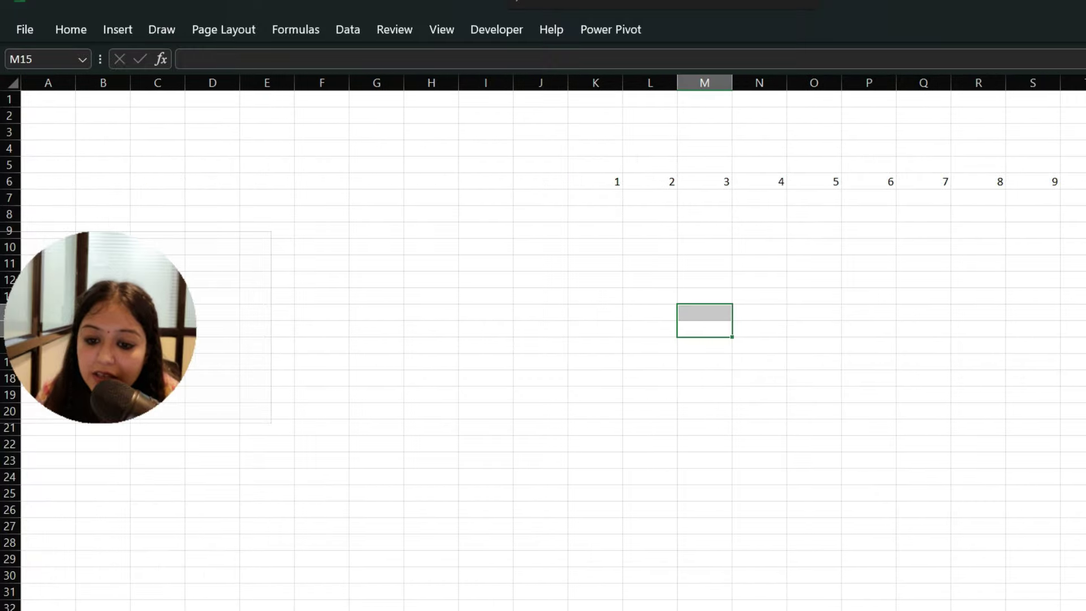
click(599, 233)
text(1)
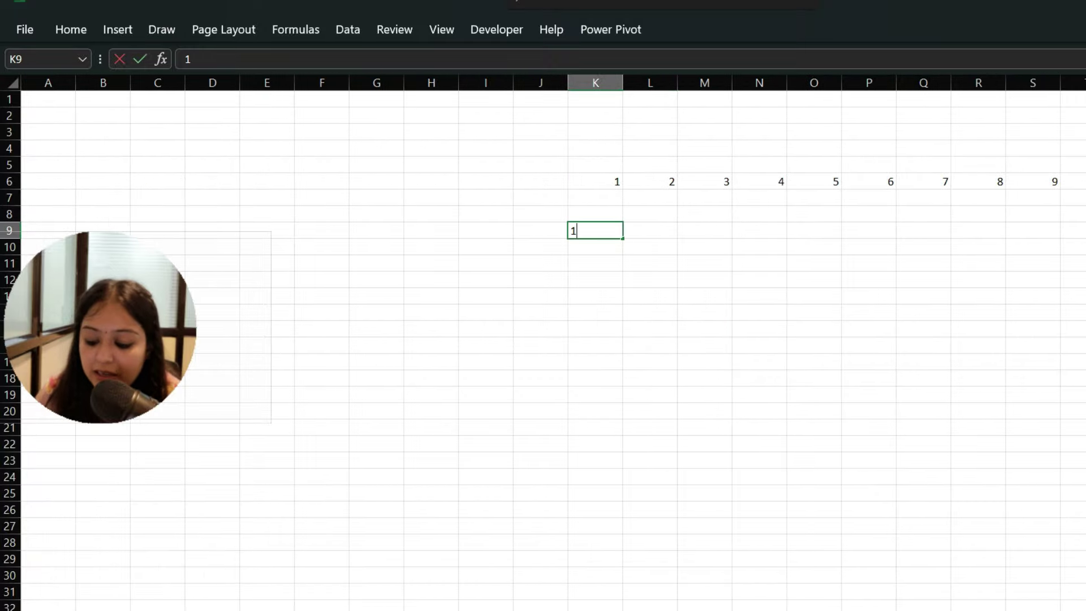
key(Return)
Step: Fill row 9 from K9 with a series stopping at 100
click(595, 230)
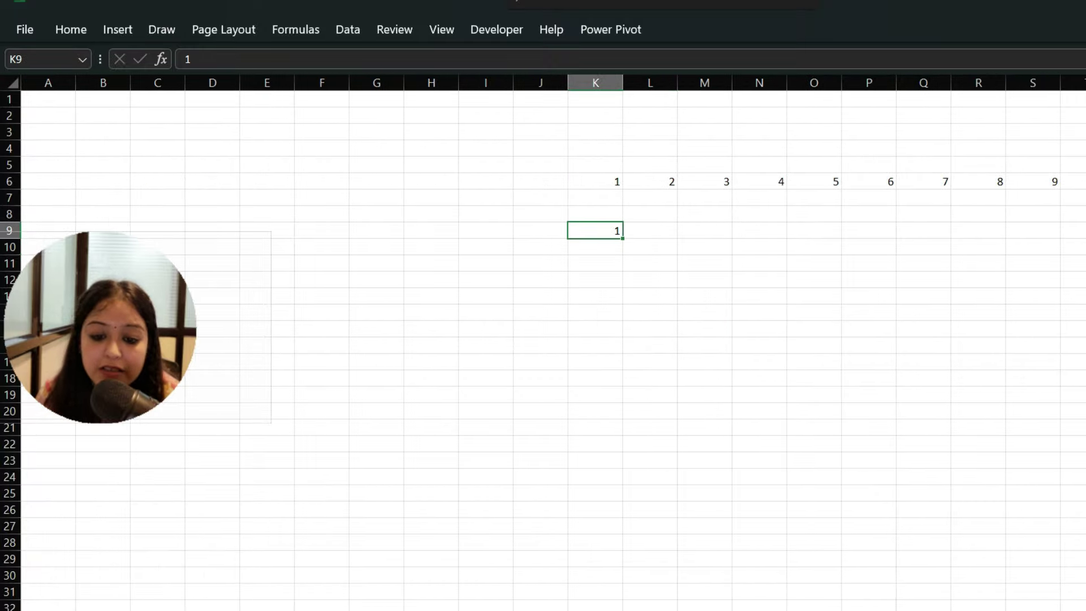
click(70, 30)
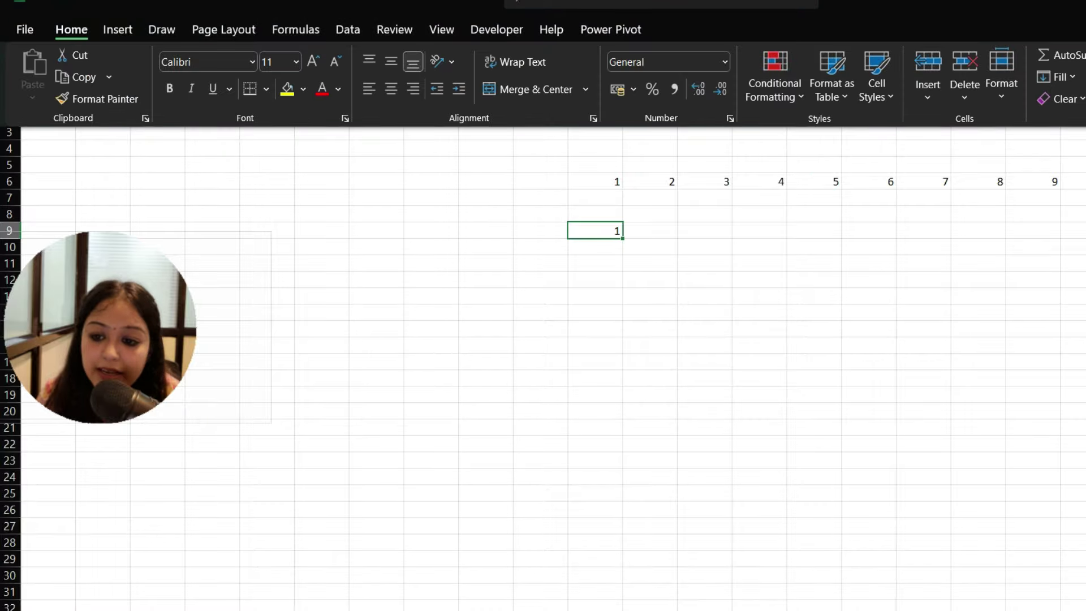
click(1059, 77)
click(1063, 223)
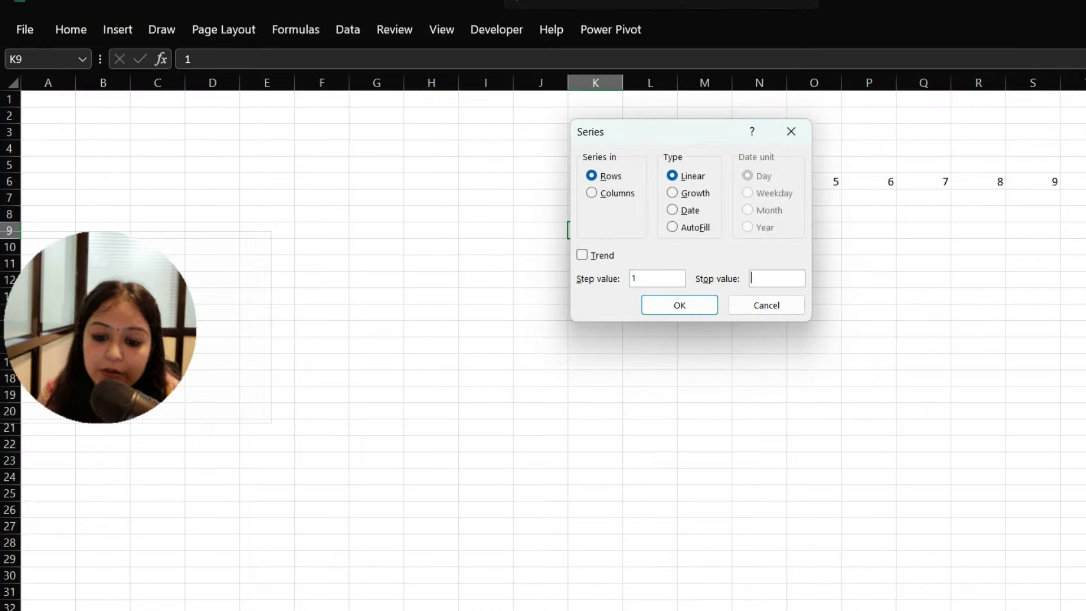
text(100)
key(Return)
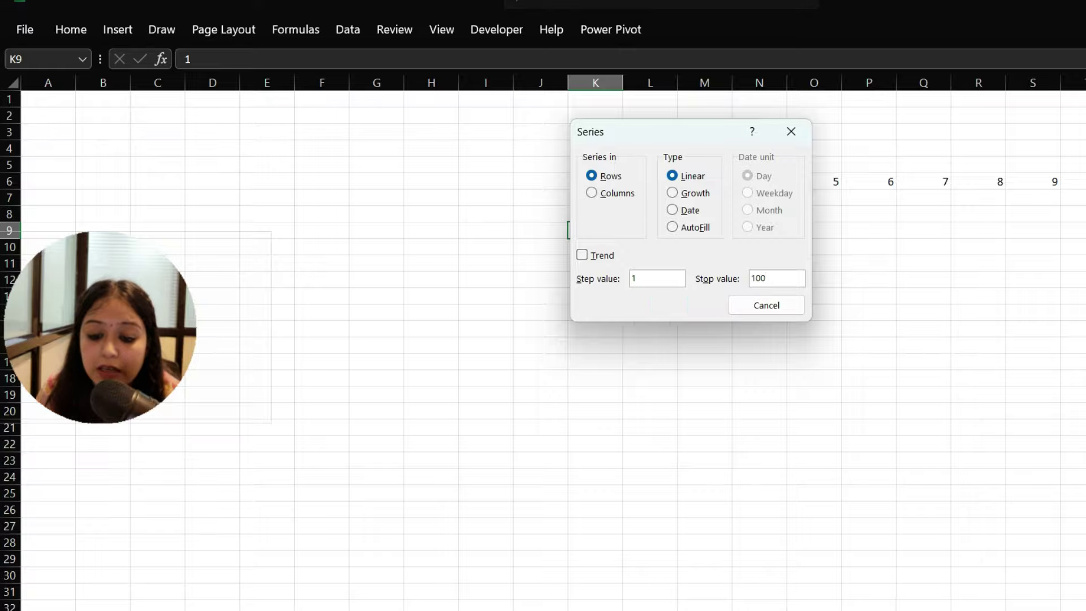
click(650, 376)
drag(705, 181, 758, 263)
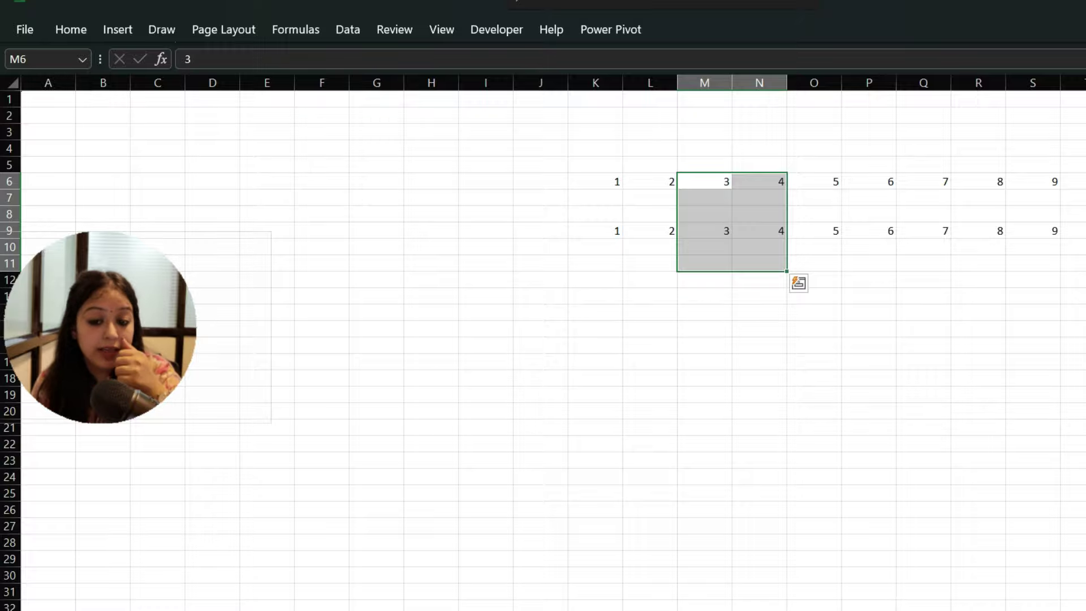
click(650, 312)
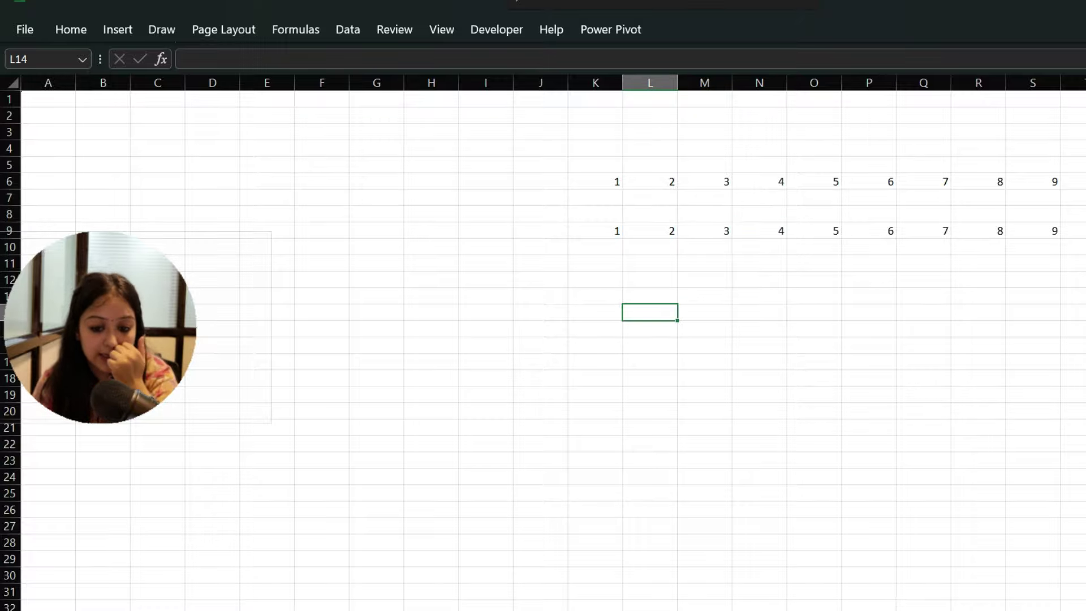
Step: Enter 18-02-2024 in L13, try a downward date fill, and undo it
click(650, 296)
text(18-0)
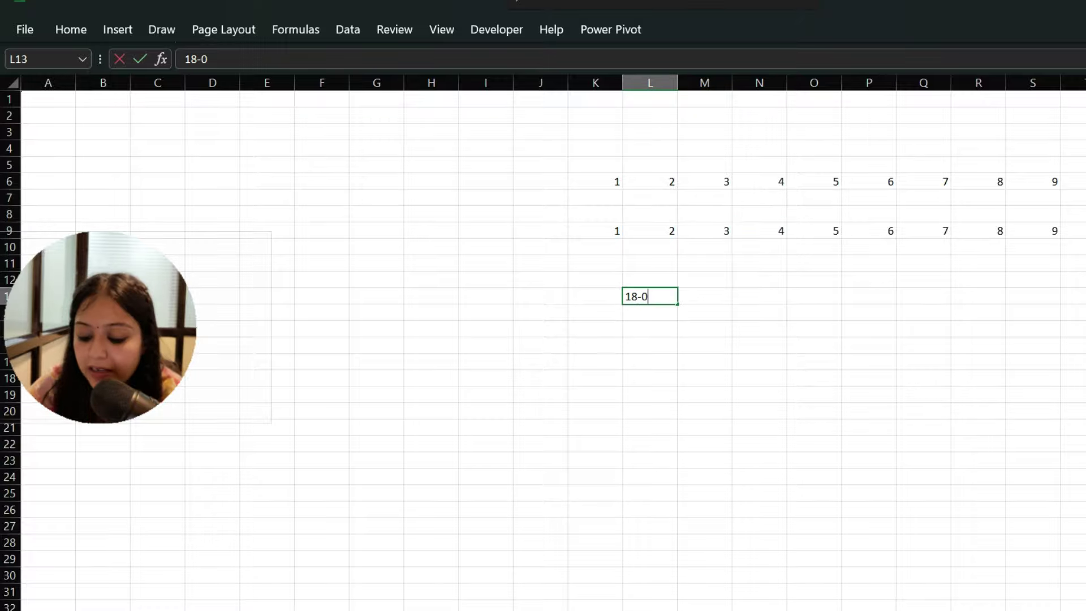
text(2-2024)
key(Return)
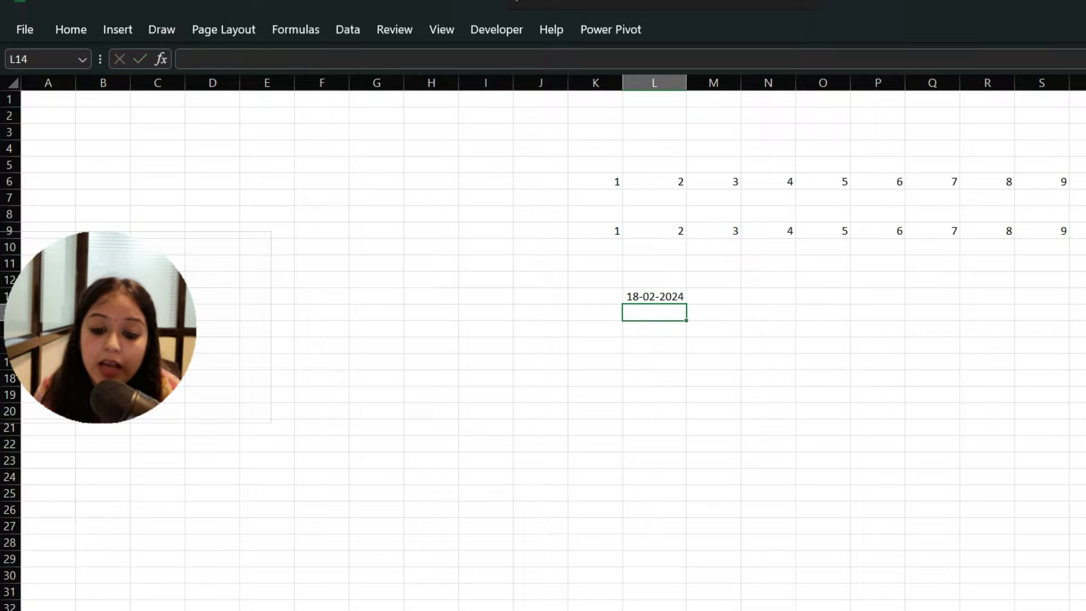
click(654, 296)
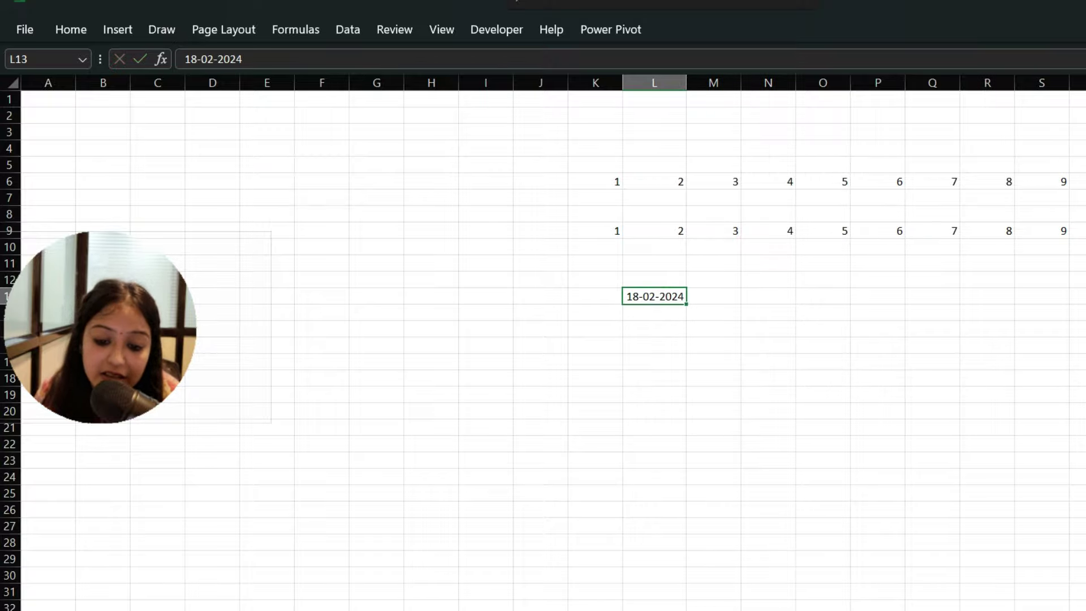
drag(686, 304, 686, 566)
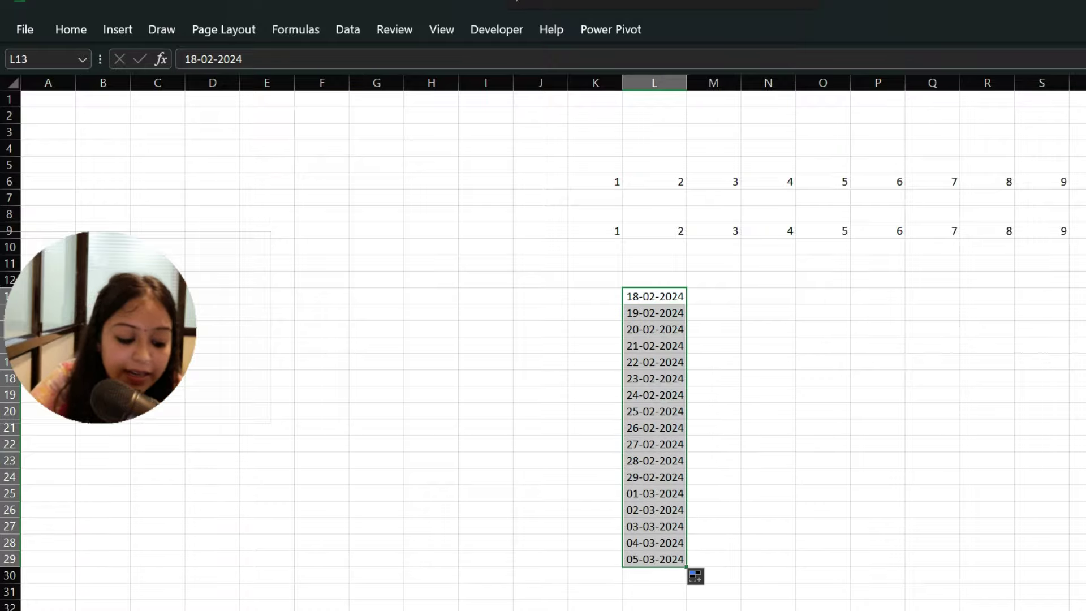
key(ctrl+z)
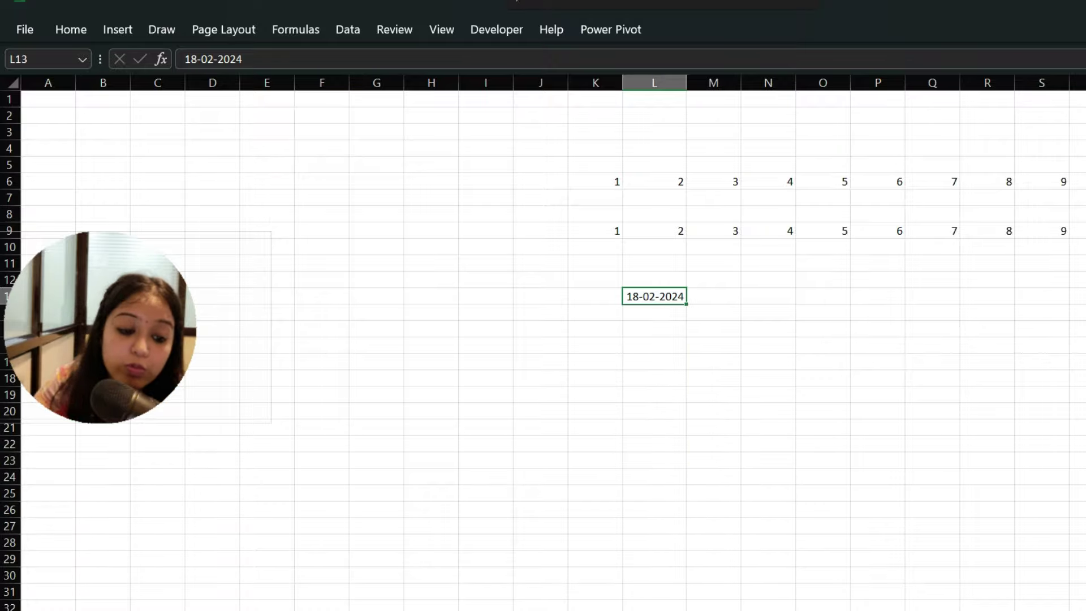
Step: Fill row 13 with daily dates from 18-02-2024 through 31-03-2024 using Fill Series
click(70, 29)
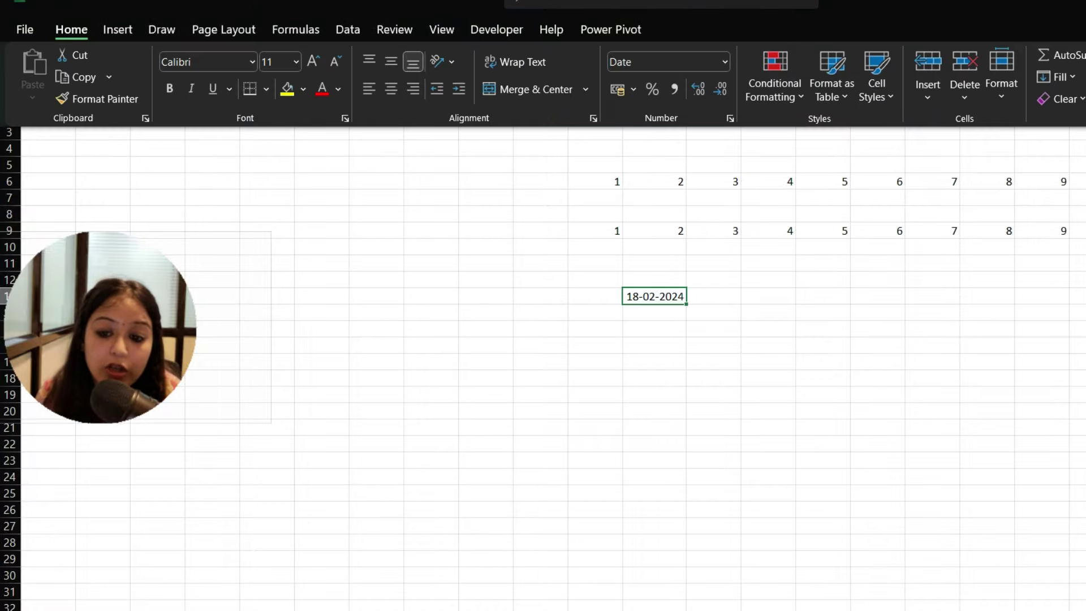
click(1054, 75)
click(1057, 224)
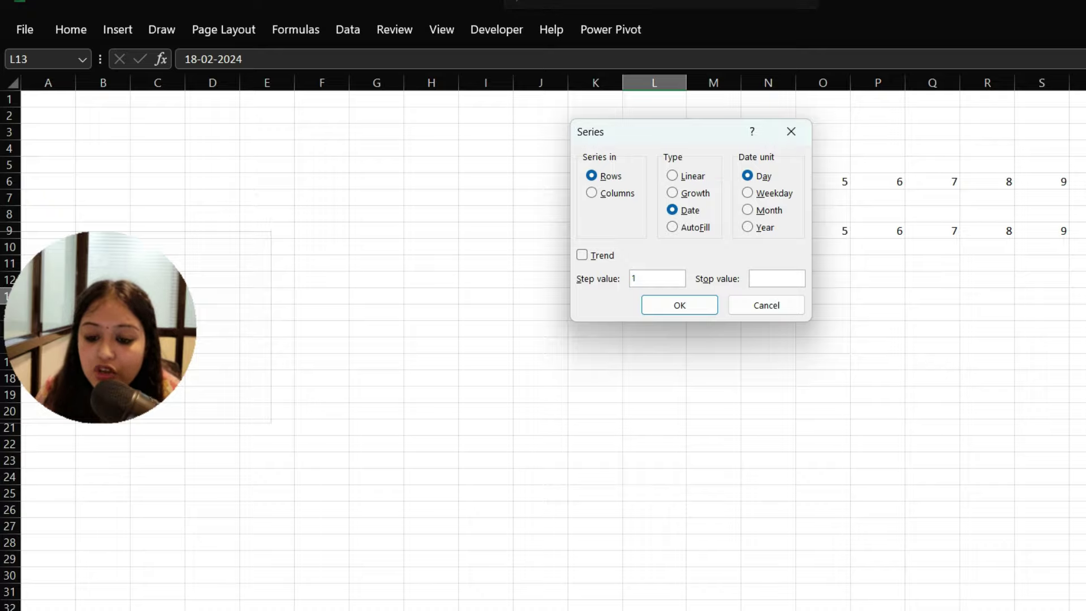
key(Tab)
text(3)
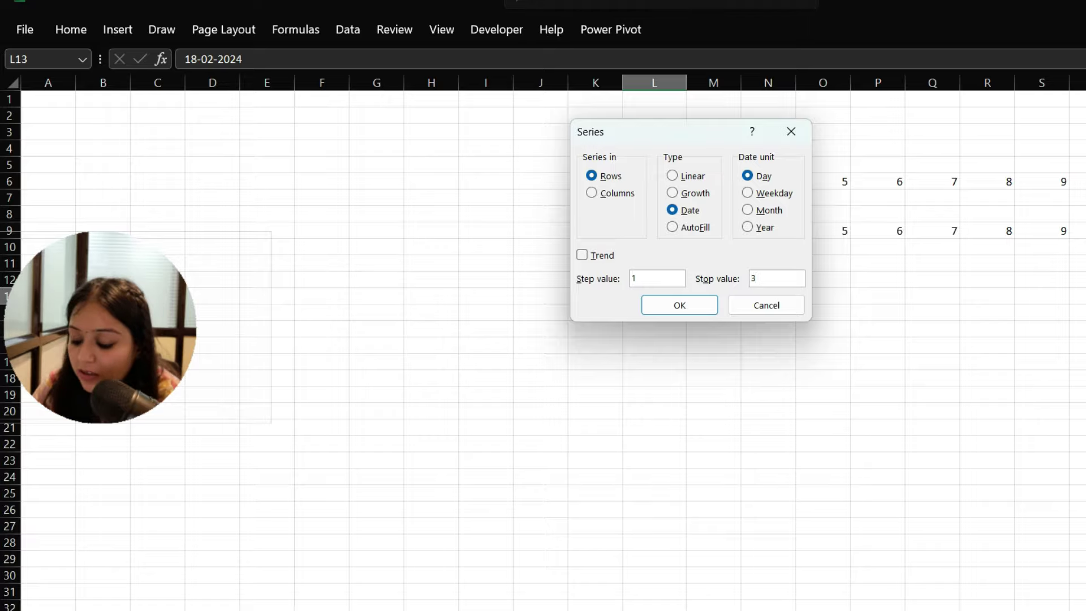
text(1)
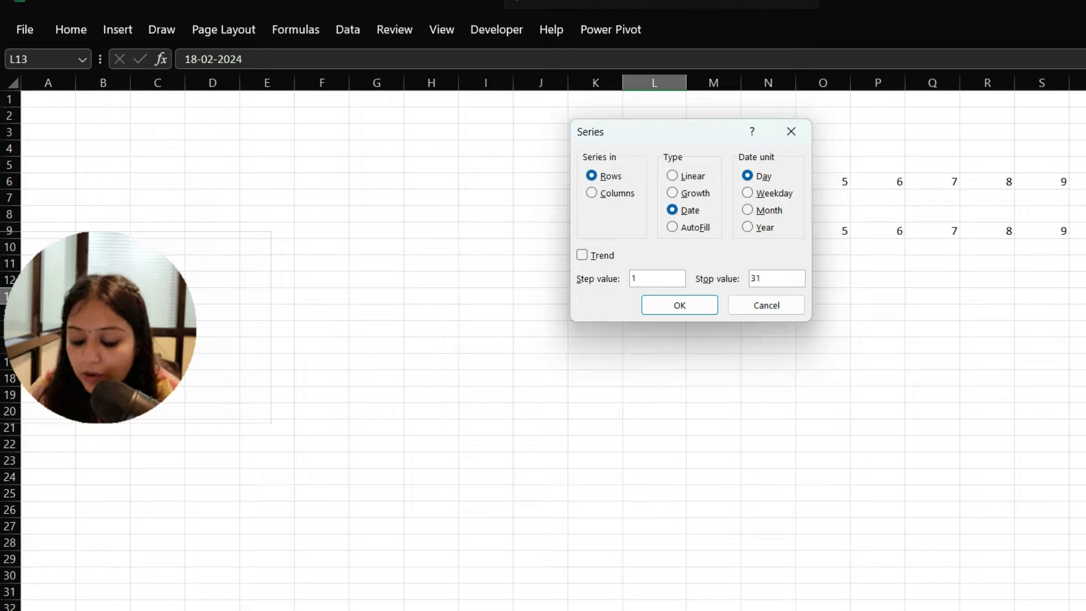
text(-03-2)
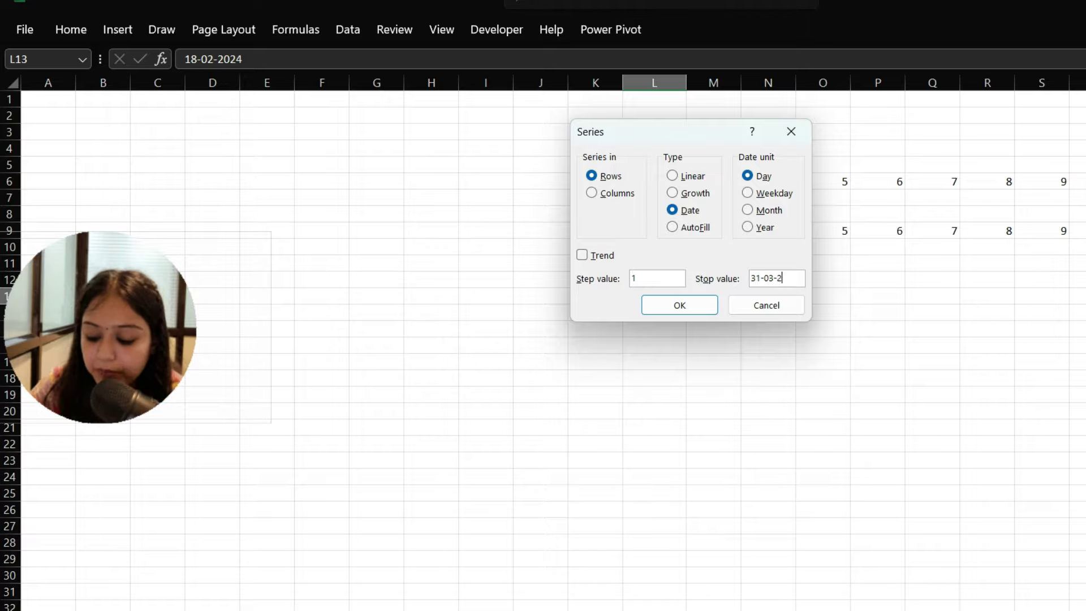
text(024)
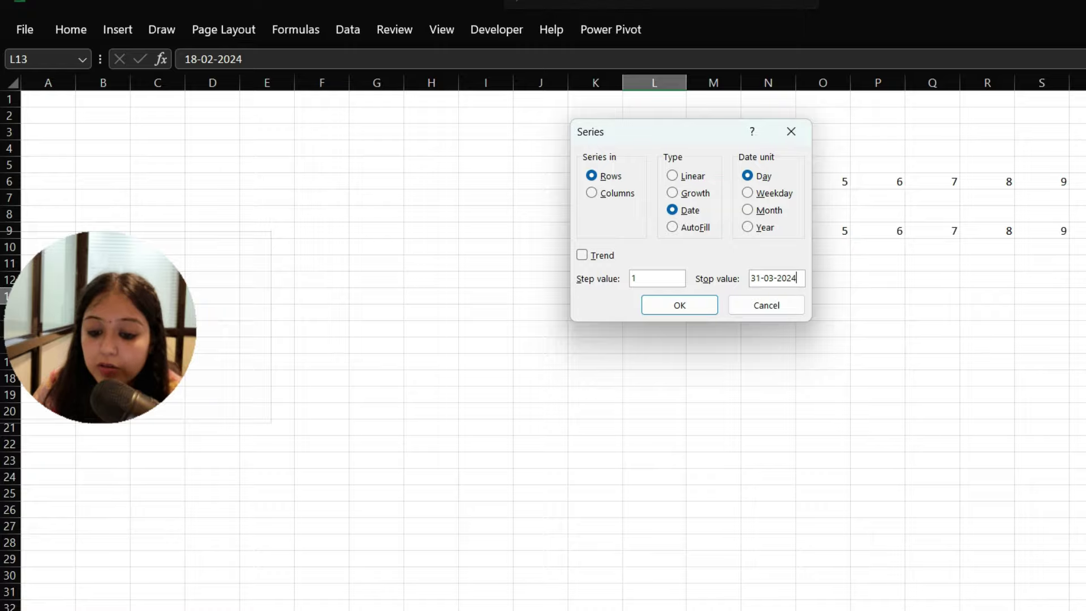
click(679, 305)
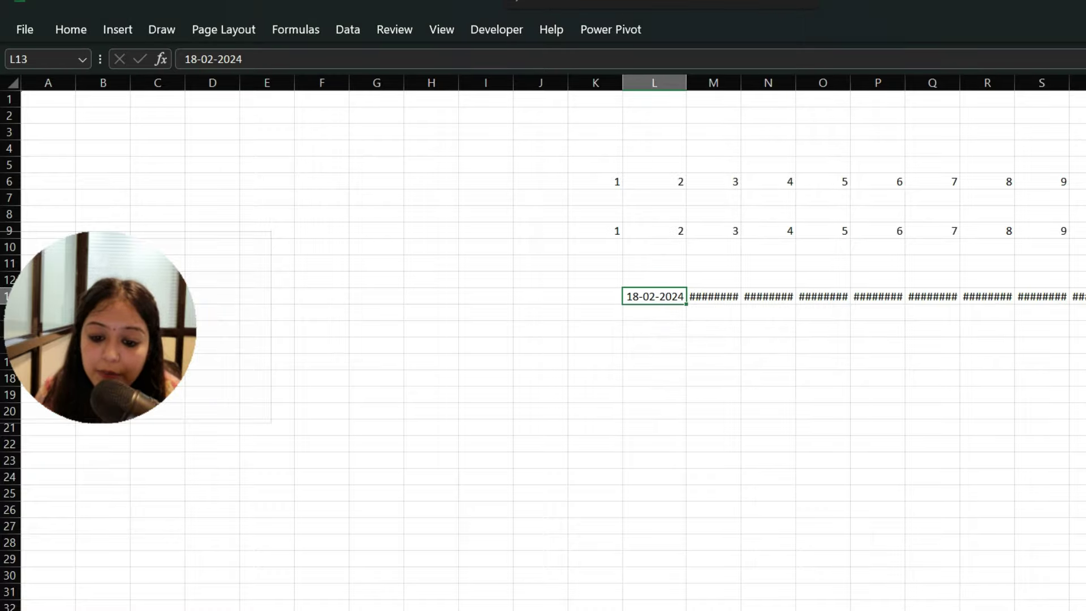
Step: AutoFit the columns of the row 13 date run so every date is readable
key(ctrl+shift+Right)
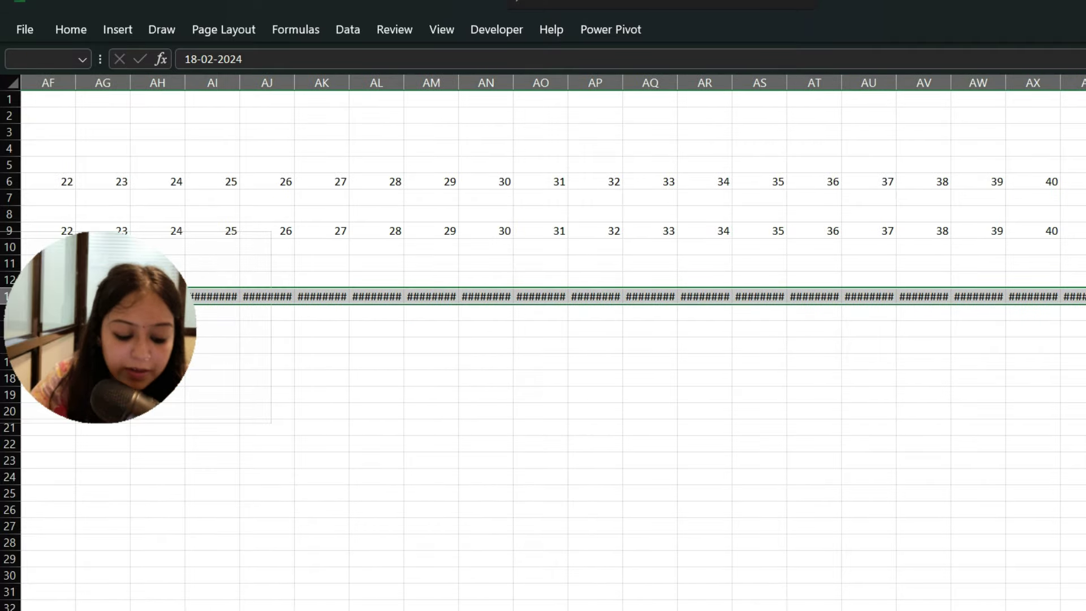
key(alt+o)
key(c)
key(a)
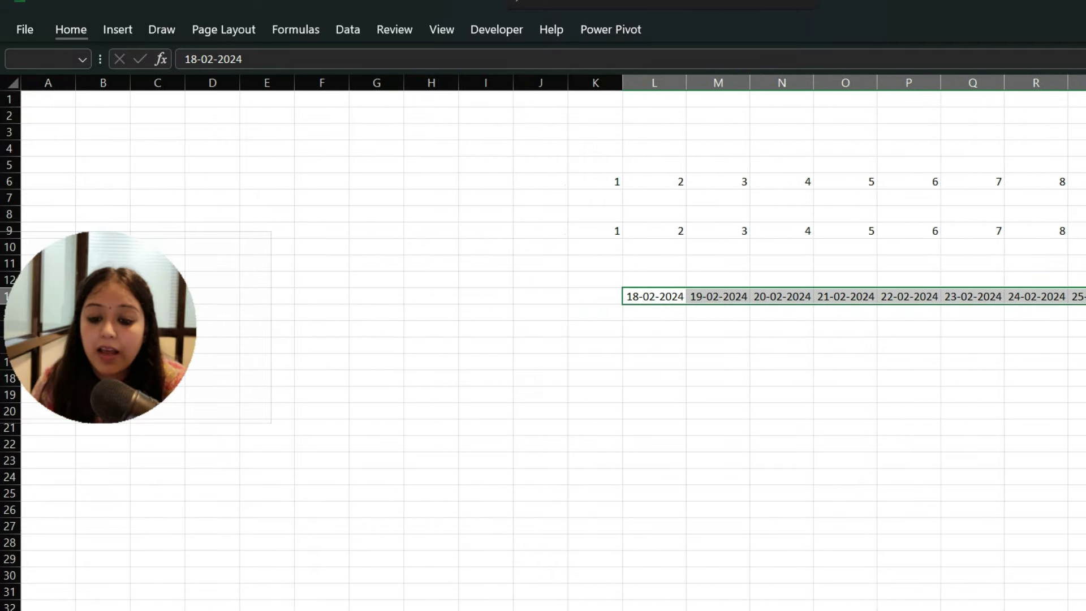
click(782, 361)
Step: Scroll back left to the start of the date series and select the number series start
scroll(543, 340, right, 3)
scroll(543, 339, right, 10)
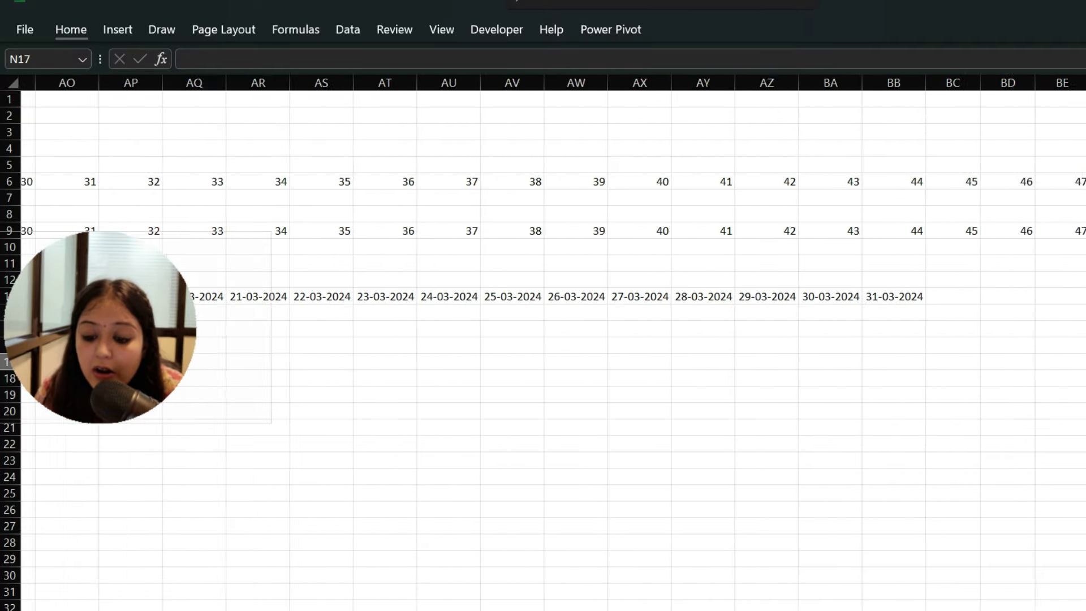
scroll(553, 343, right, 4)
scroll(553, 342, left, 3)
scroll(553, 343, left, 2)
scroll(553, 342, left, 9)
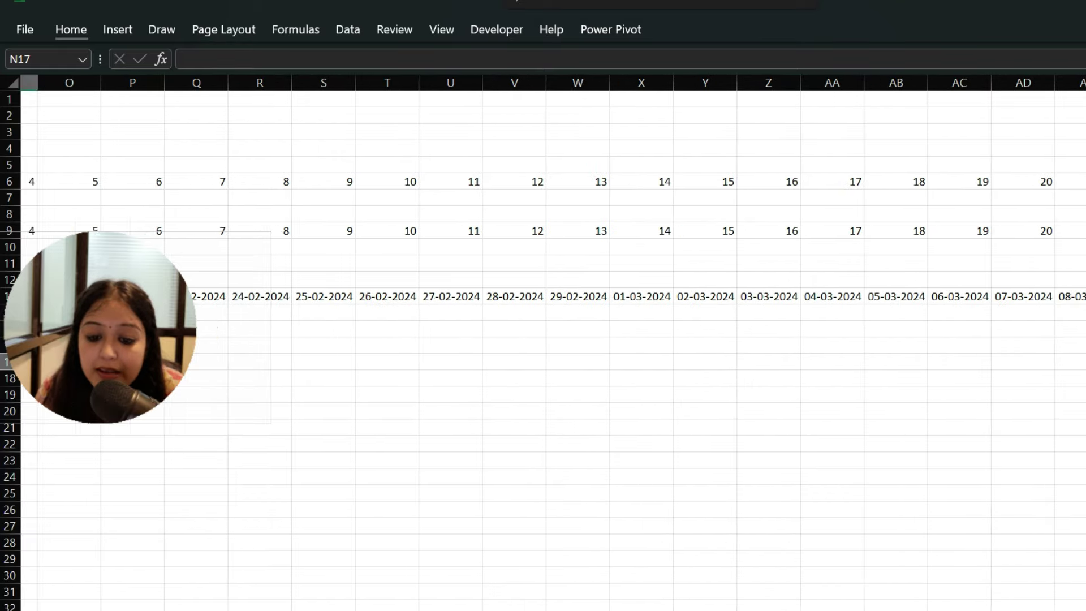
scroll(553, 343, left, 6)
click(595, 362)
click(654, 296)
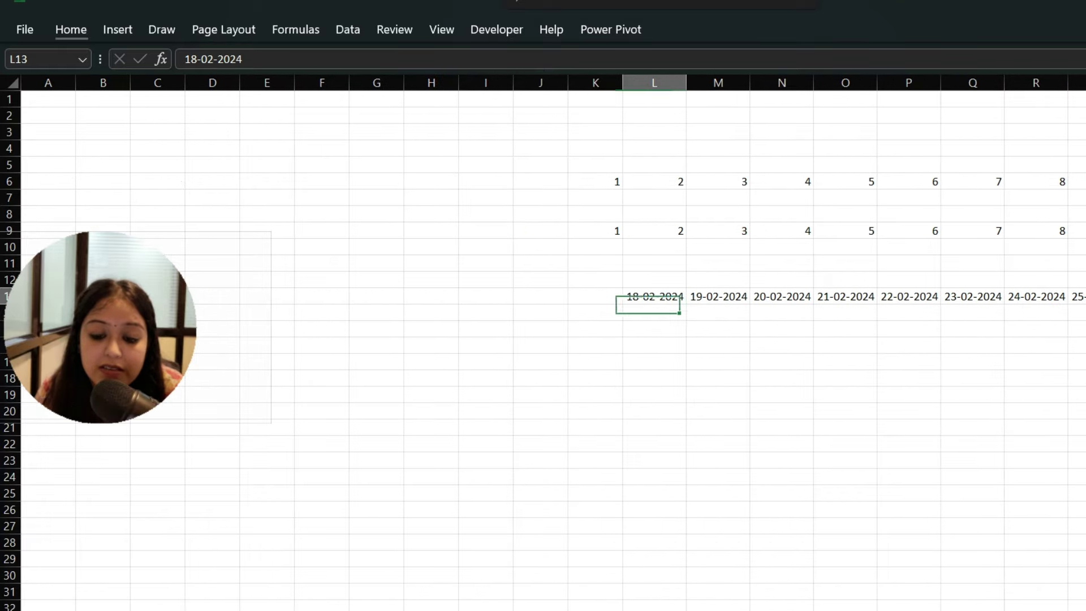
drag(595, 164, 654, 263)
Step: Scroll down to the sales table and select its data rows G581:L591
click(654, 427)
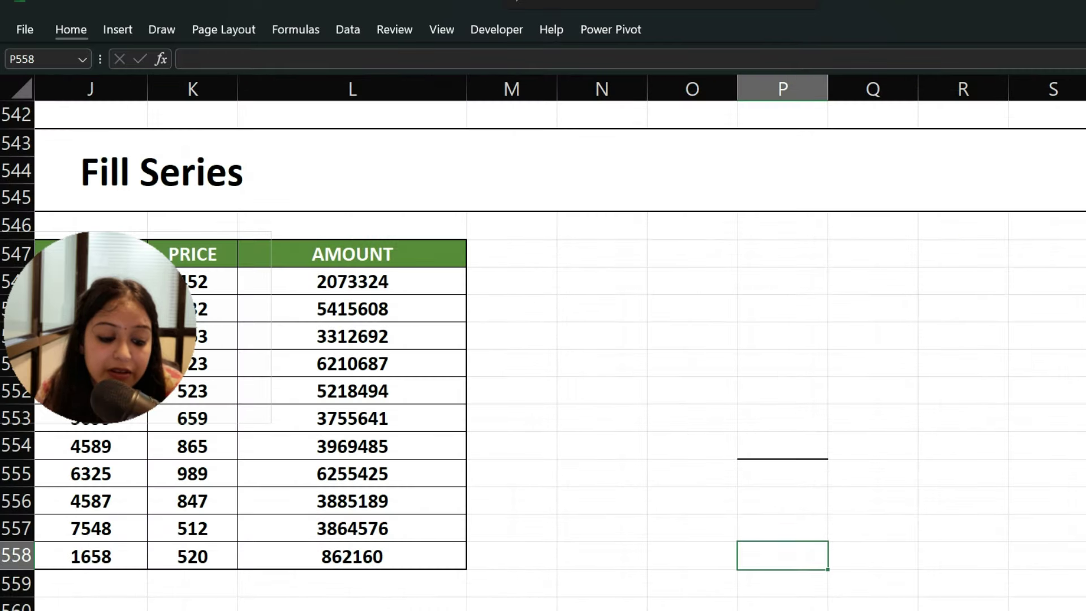
scroll(543, 339, down, 3)
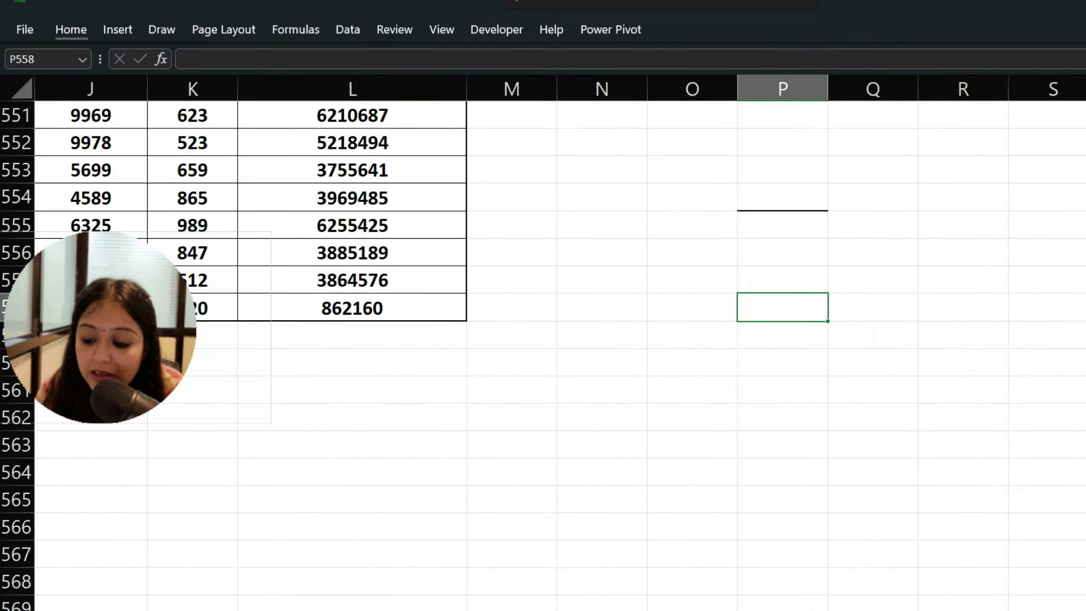
ctrl+scroll(543, 339, down, 1)
scroll(543, 340, down, 5)
scroll(543, 340, down, 2)
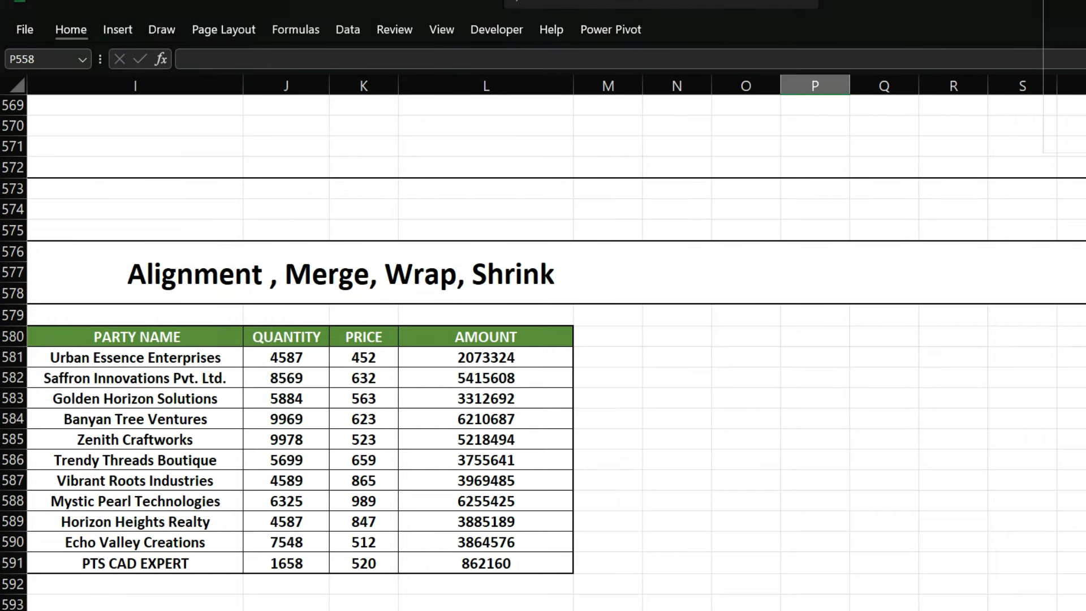
scroll(557, 342, left, 4)
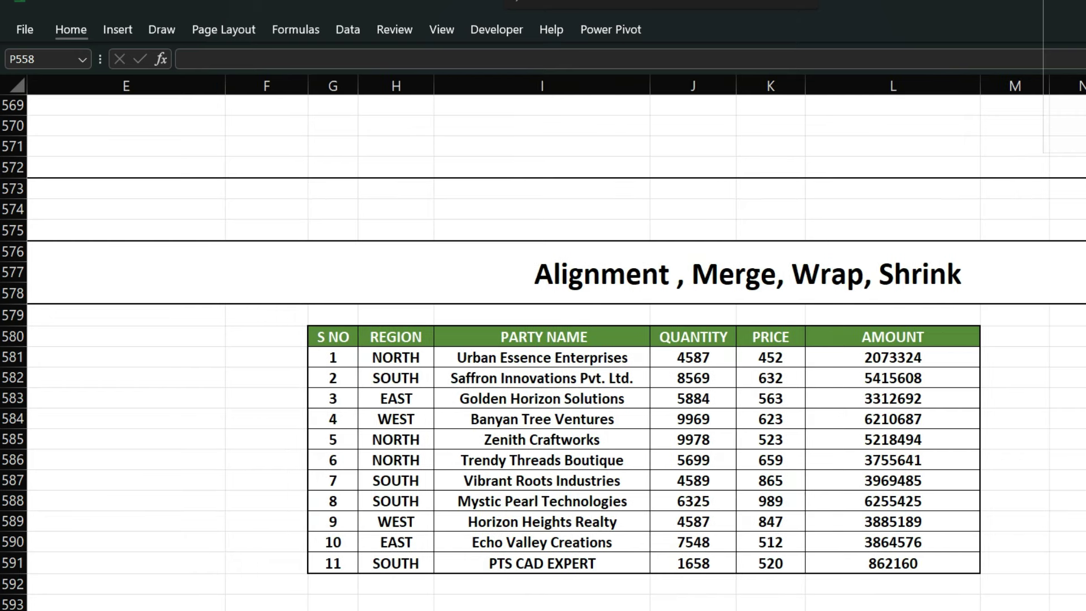
drag(332, 357, 892, 563)
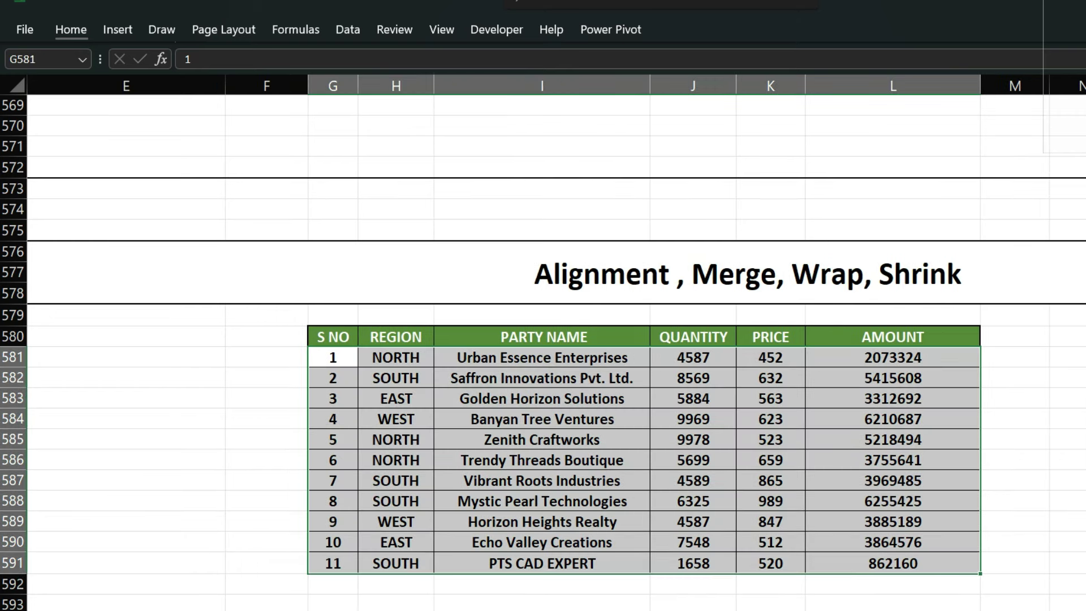
Step: Try left, bottom, middle, top and right alignment, ending vertically and horizontally centred
click(70, 29)
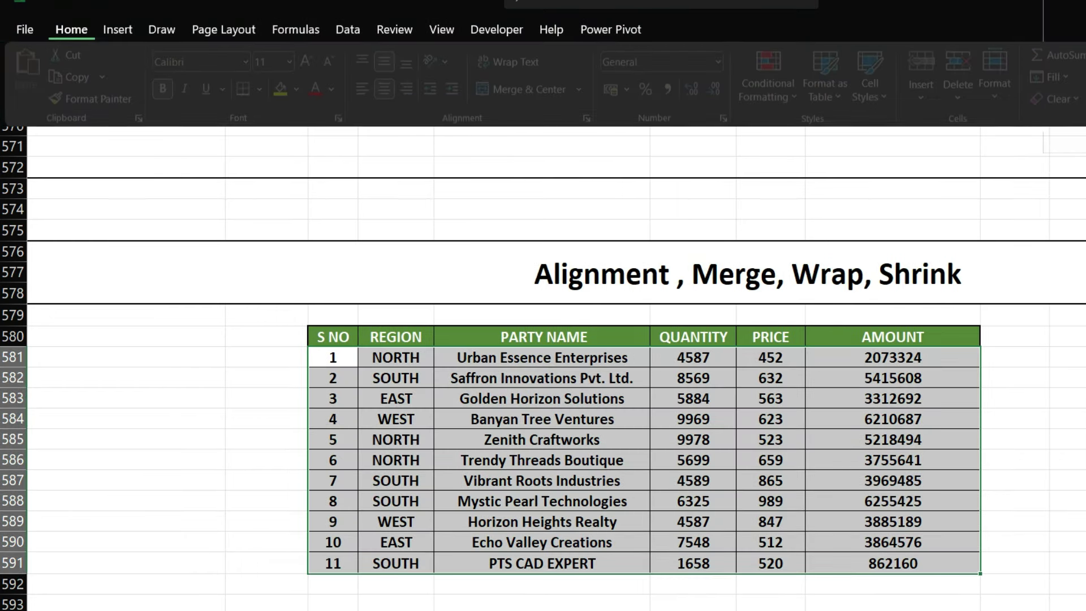
click(369, 88)
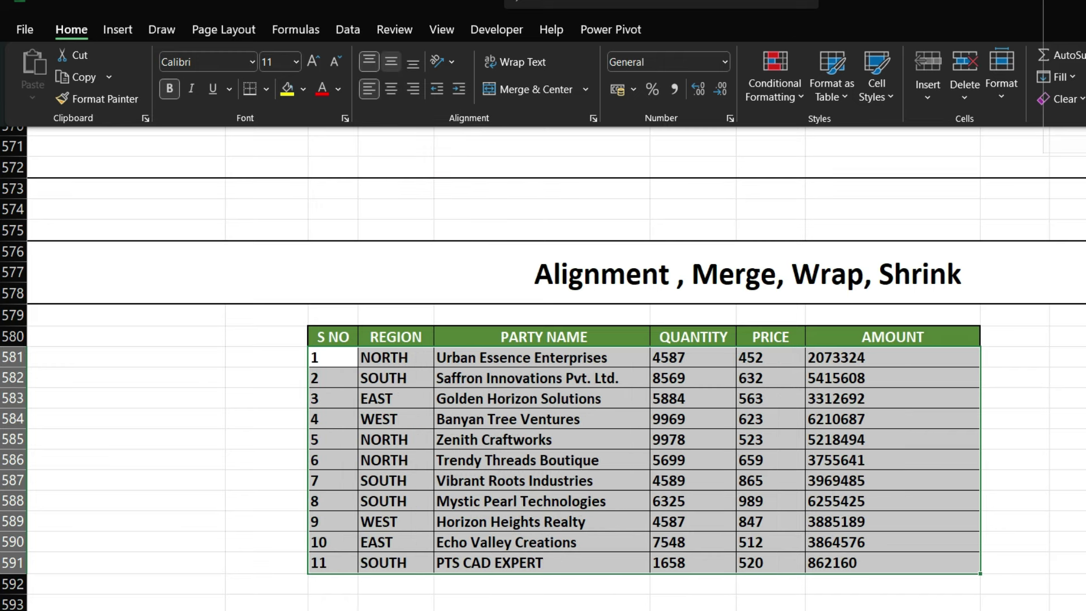
click(413, 62)
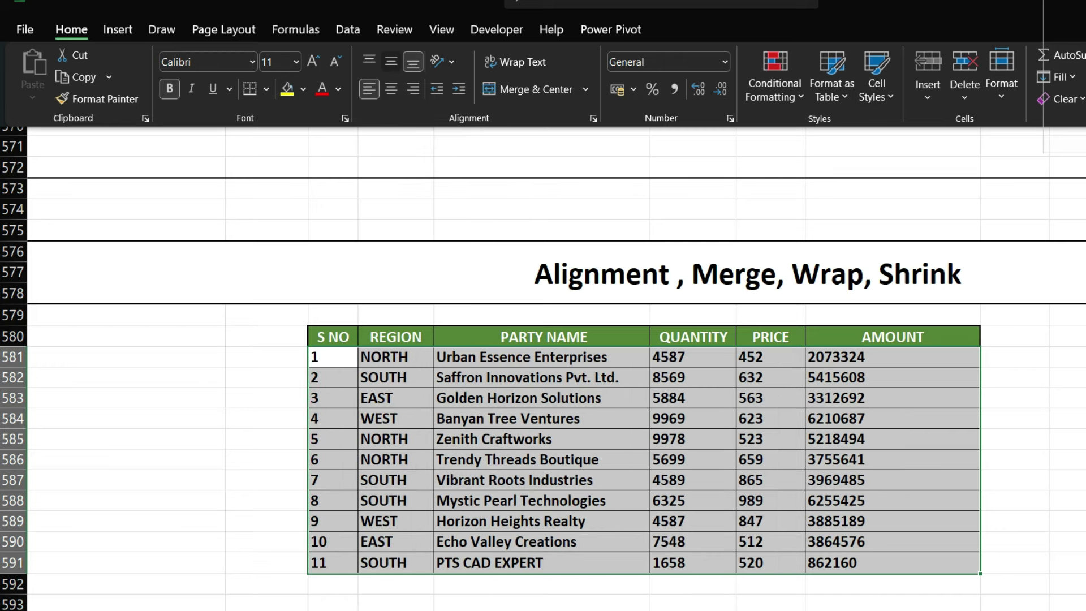
click(391, 61)
click(369, 61)
click(391, 61)
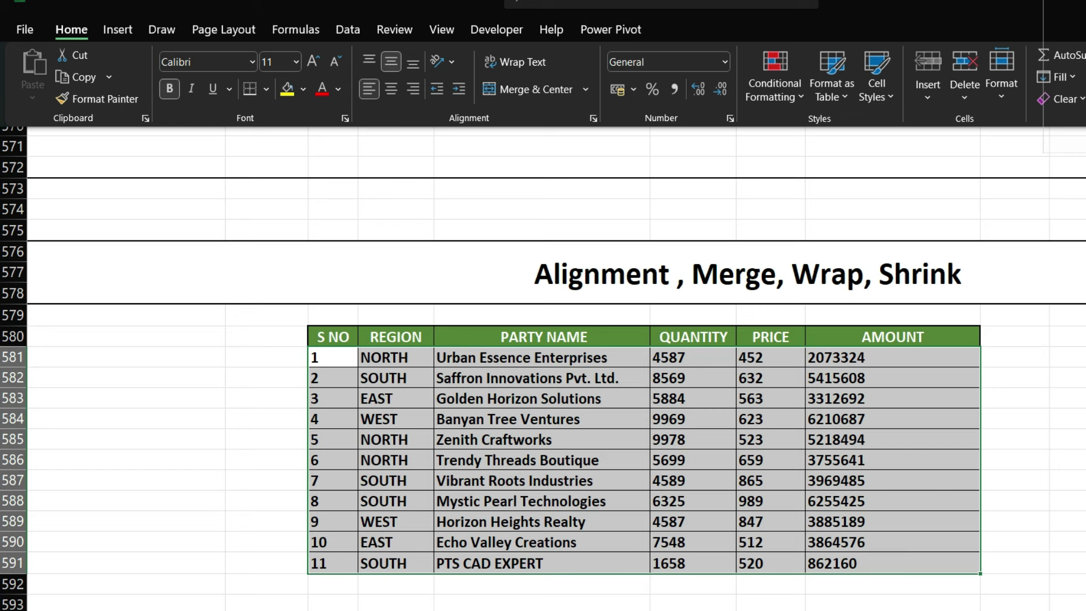
click(391, 89)
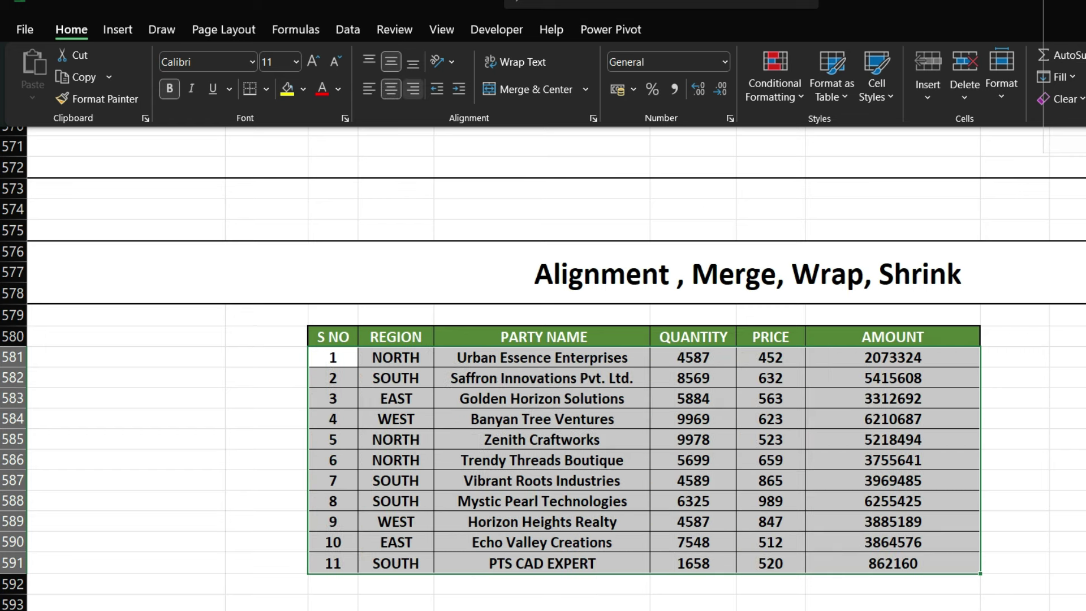
click(413, 89)
click(391, 88)
Step: Increase the table text indent eight times
click(459, 89)
click(459, 88)
click(458, 89)
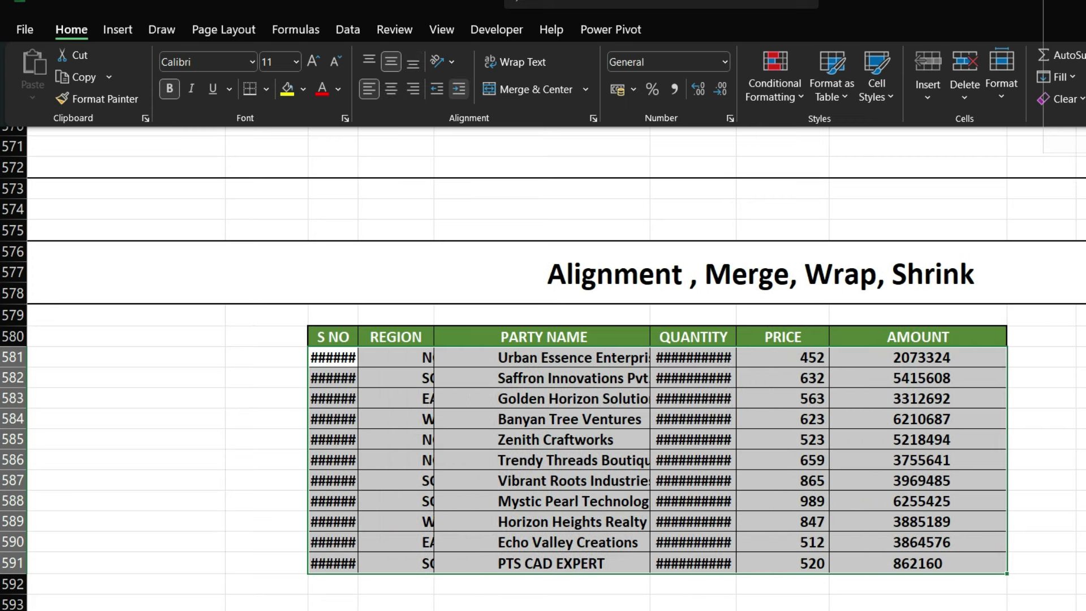
click(458, 89)
click(459, 89)
click(458, 89)
click(459, 89)
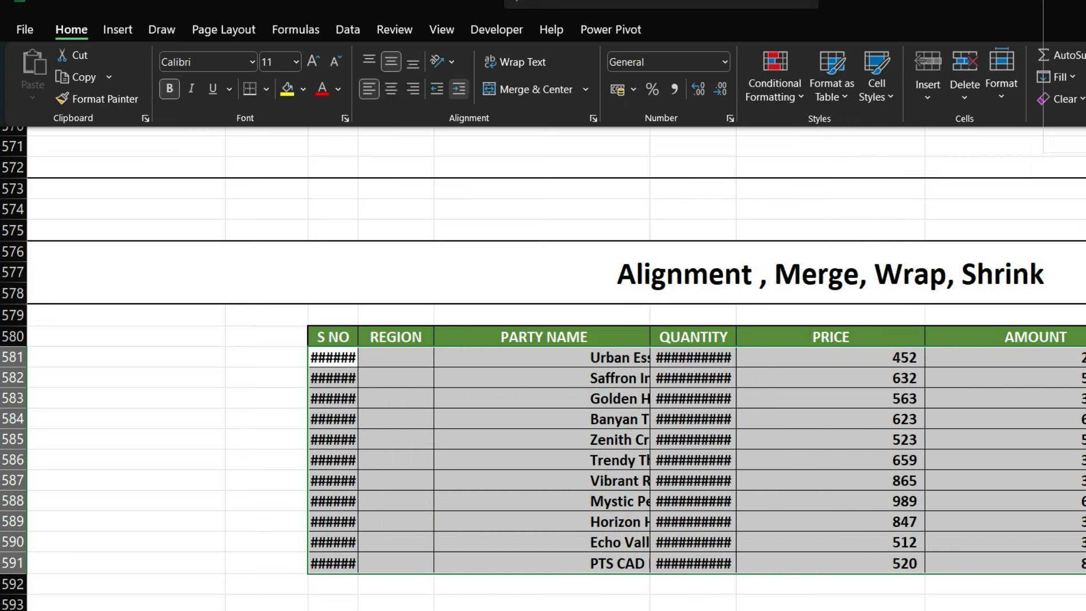
click(459, 88)
Step: Remove all the indent again and re-centre the table text horizontally
click(437, 89)
click(437, 88)
click(437, 88)
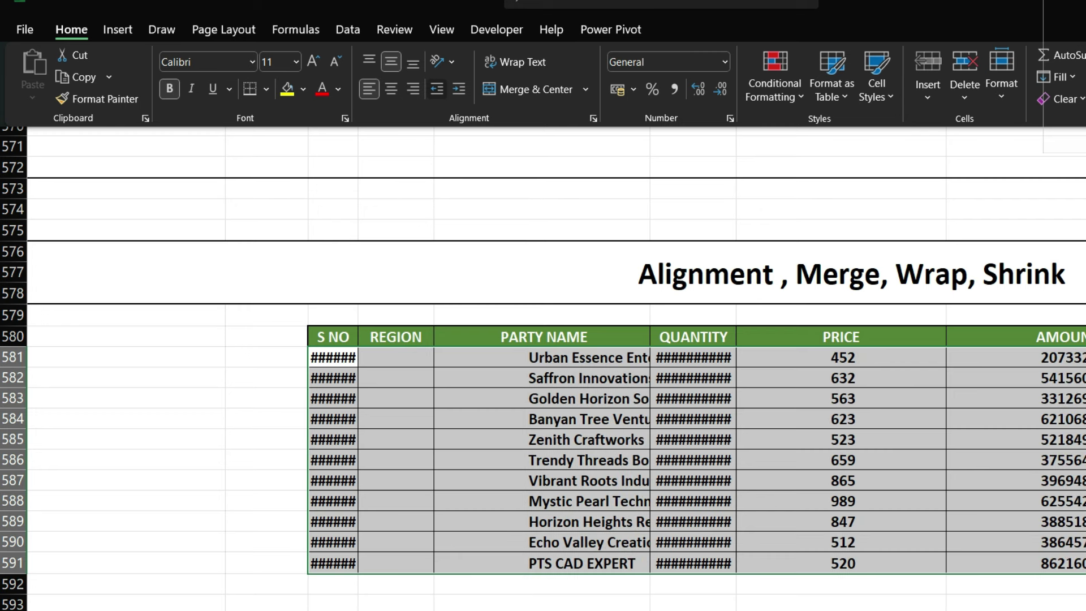
click(436, 88)
click(436, 89)
click(437, 89)
click(436, 89)
click(436, 88)
click(437, 89)
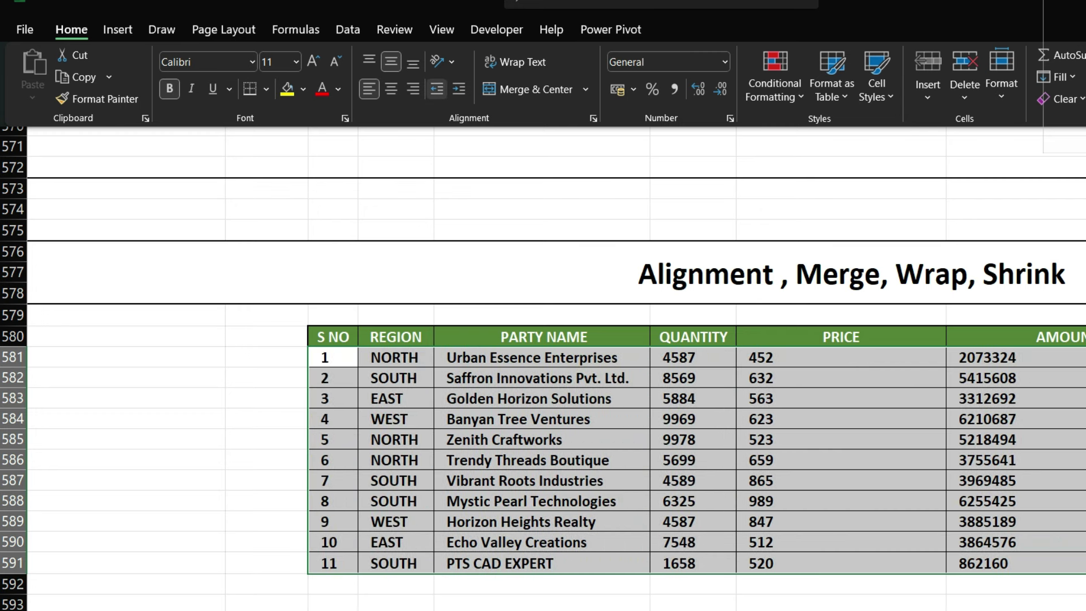
click(391, 89)
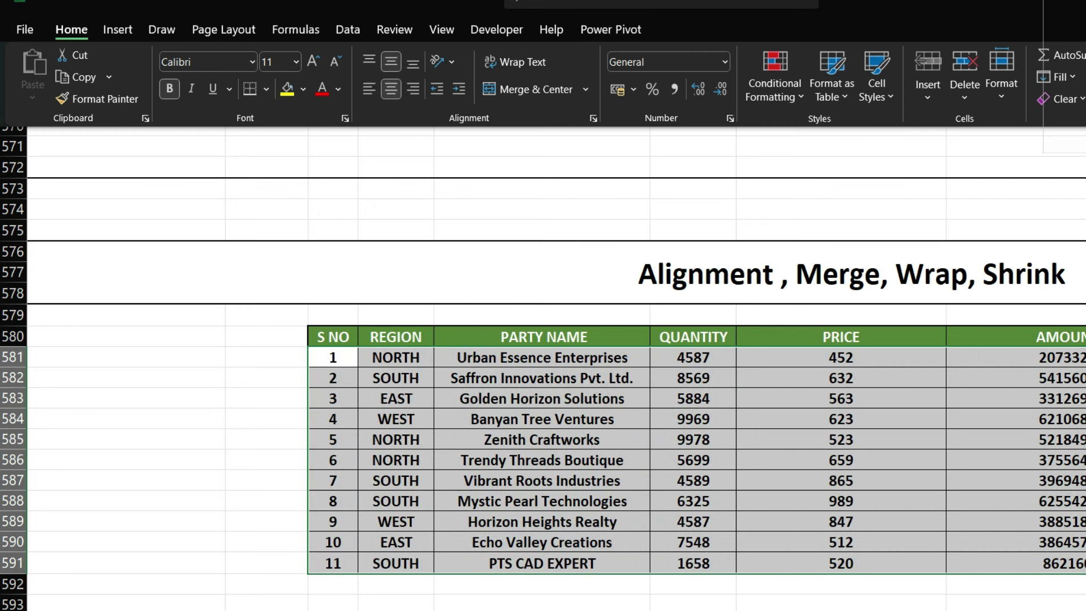
Step: Try Angle Clockwise, Angle Counterclockwise and Rotate Text Up, then return text to horizontal
click(444, 61)
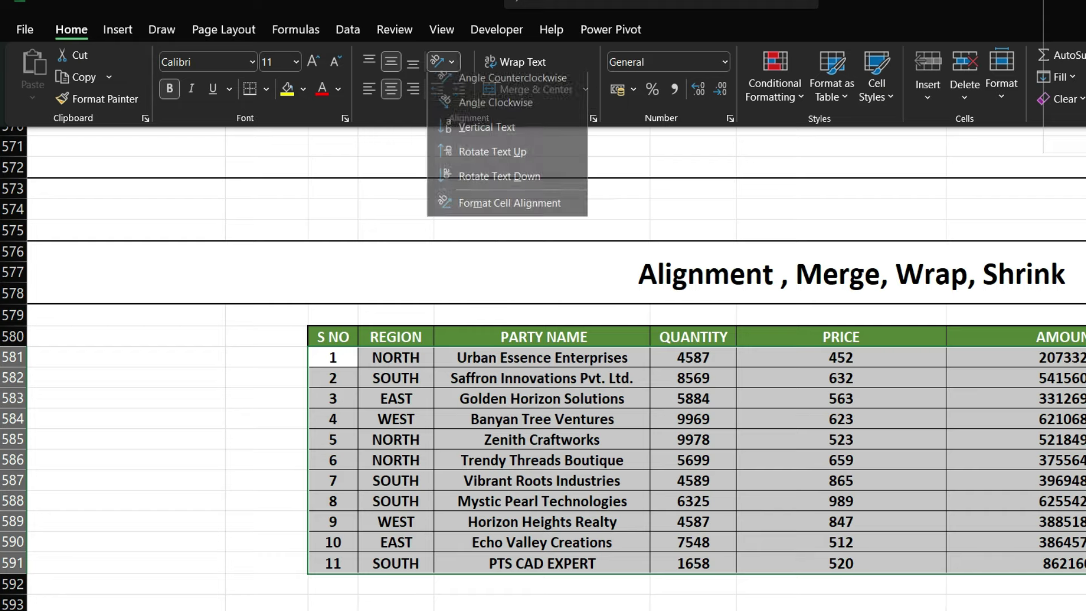
click(495, 109)
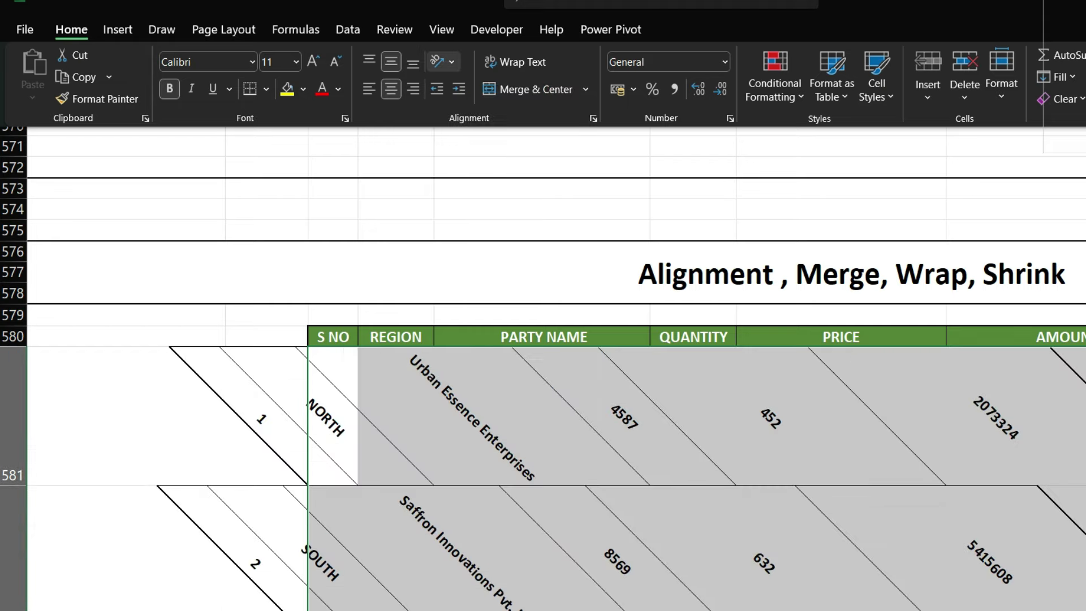
click(444, 61)
click(512, 85)
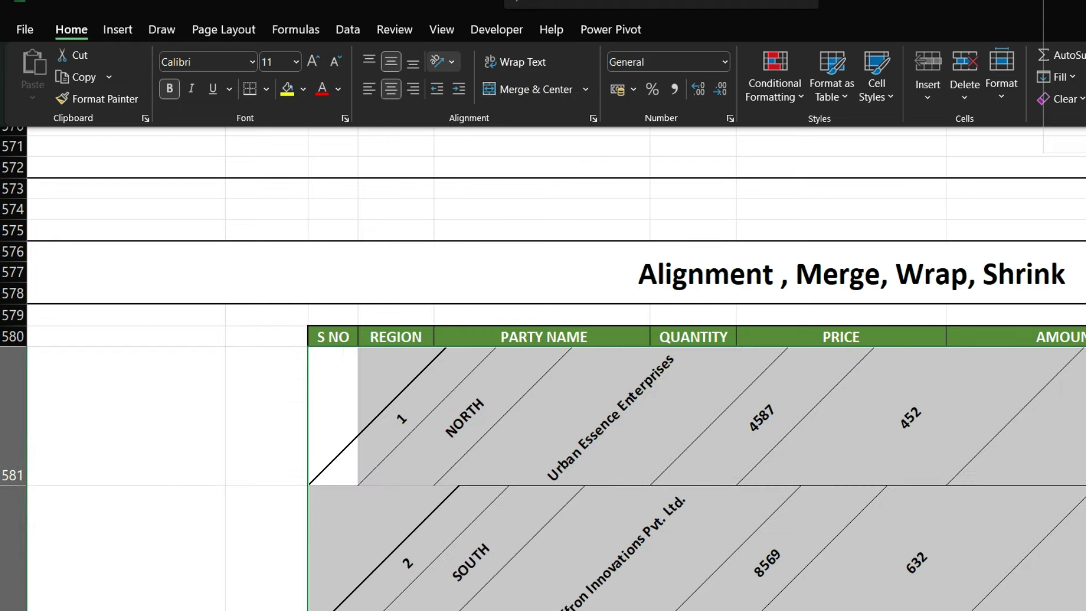
click(443, 61)
click(492, 159)
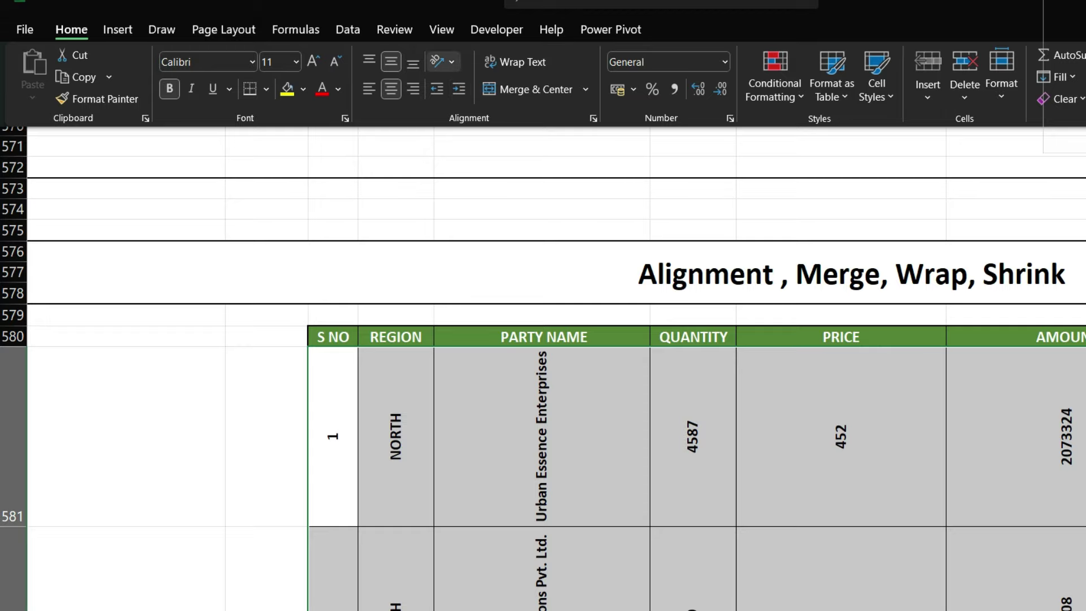
click(444, 61)
click(492, 158)
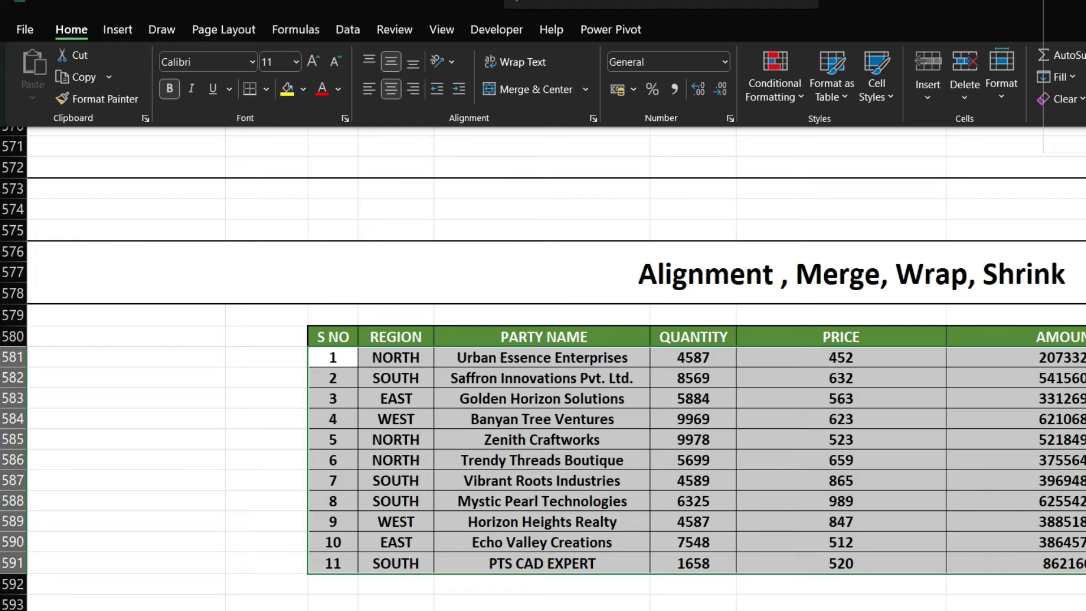
Step: Cancel the stray 'oca' entry in G581 and select the whole sales table with Ctrl+A
scroll(543, 368, up, 5)
scroll(543, 367, up, 1)
scroll(543, 368, down, 6)
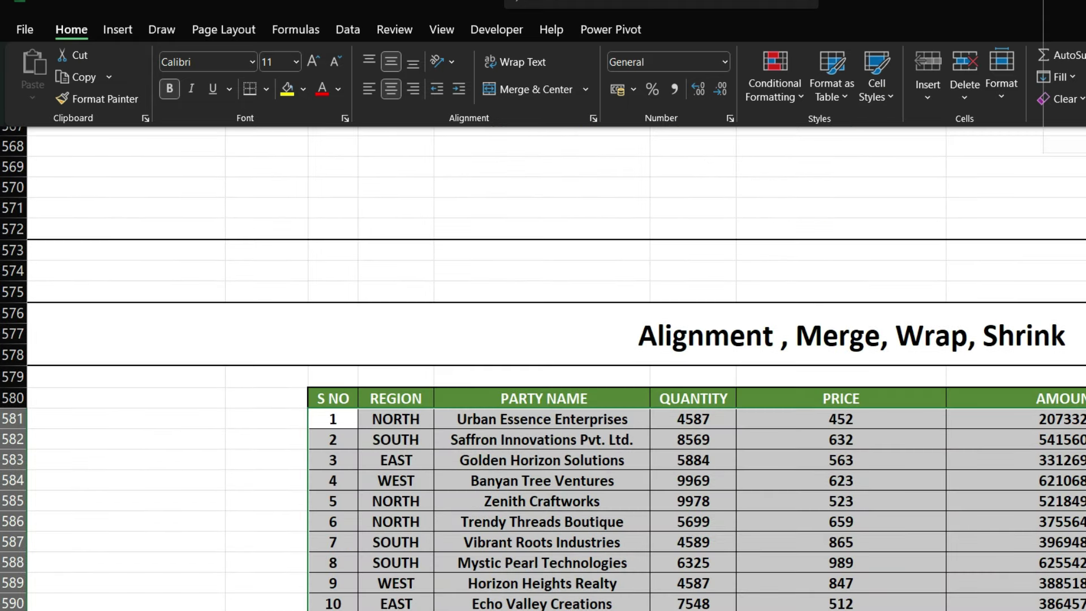
scroll(543, 368, down, 1)
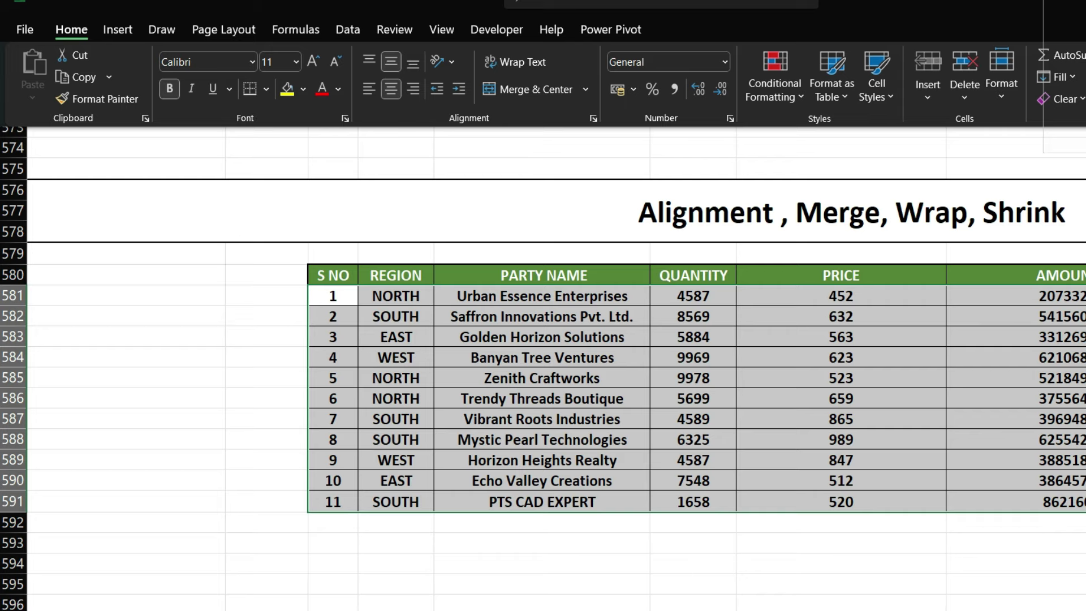
text(oca)
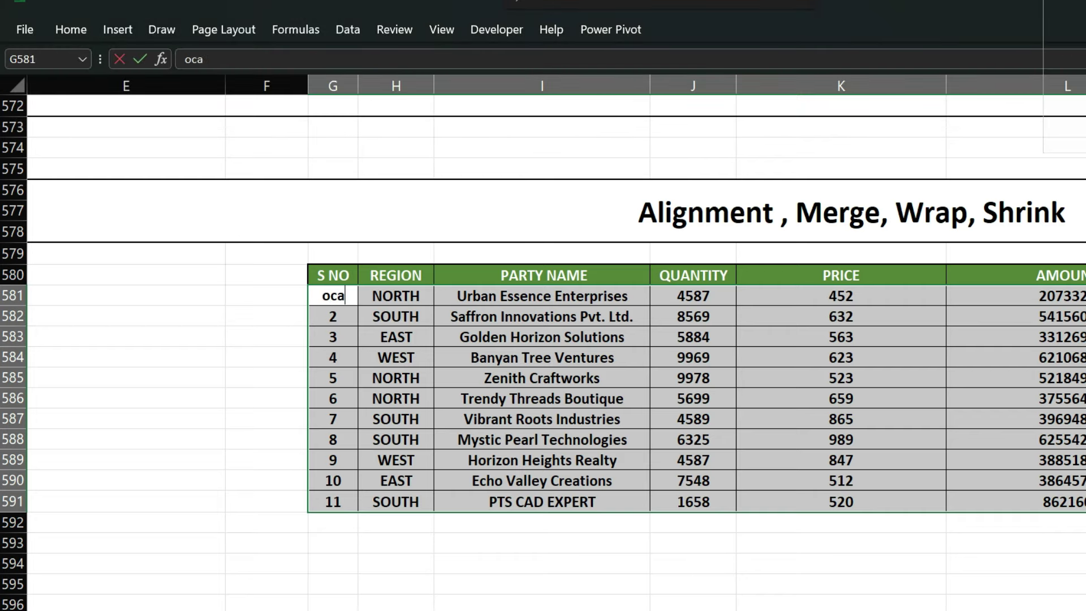
key(Escape)
click(266, 275)
click(396, 336)
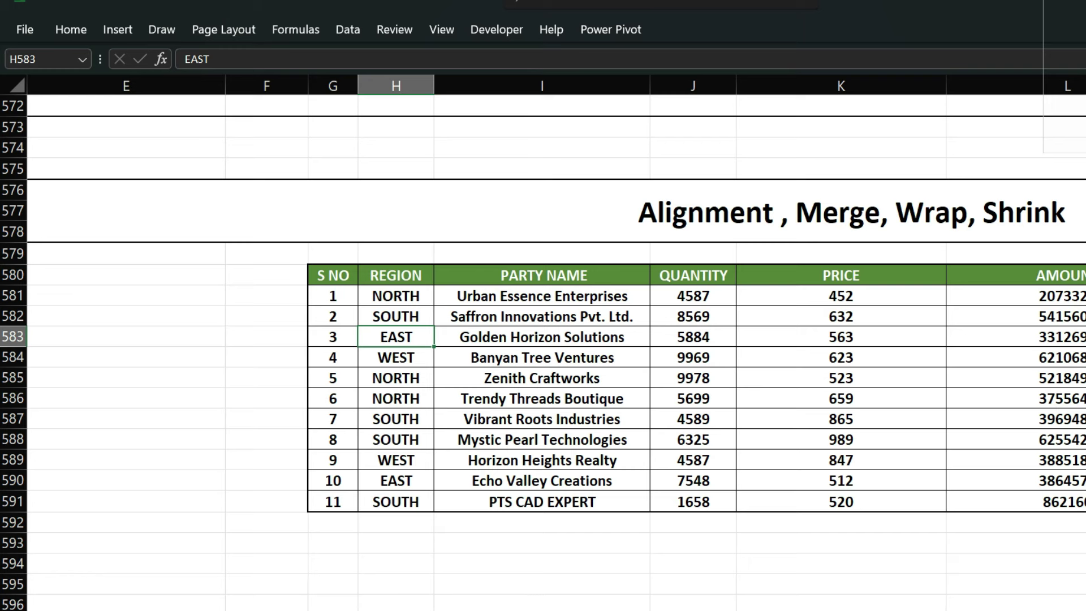
key(ctrl+a)
key(alt)
Step: AutoFit the sales table columns G to L to their contents
key(o)
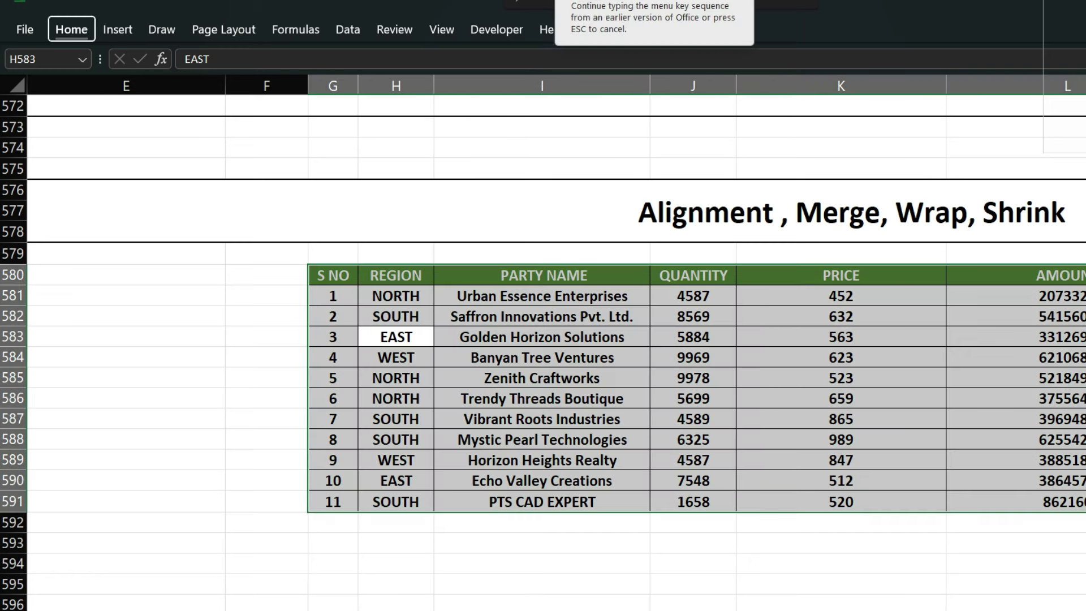
key(c)
key(a)
click(703, 357)
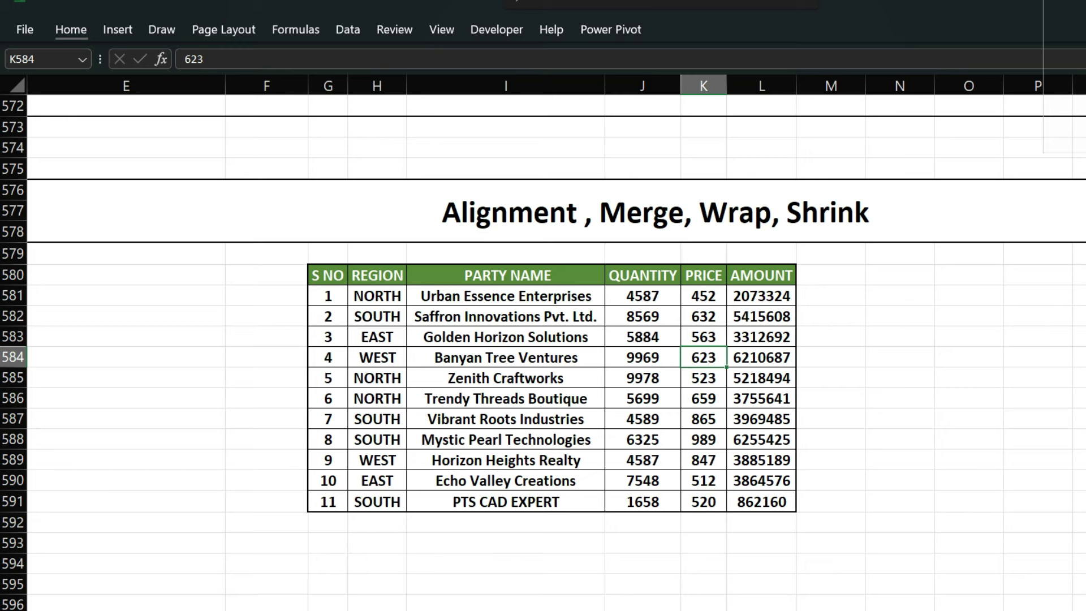
Step: Narrow the PARTY NAME column I and select the party names I581:I591
drag(604, 85, 521, 86)
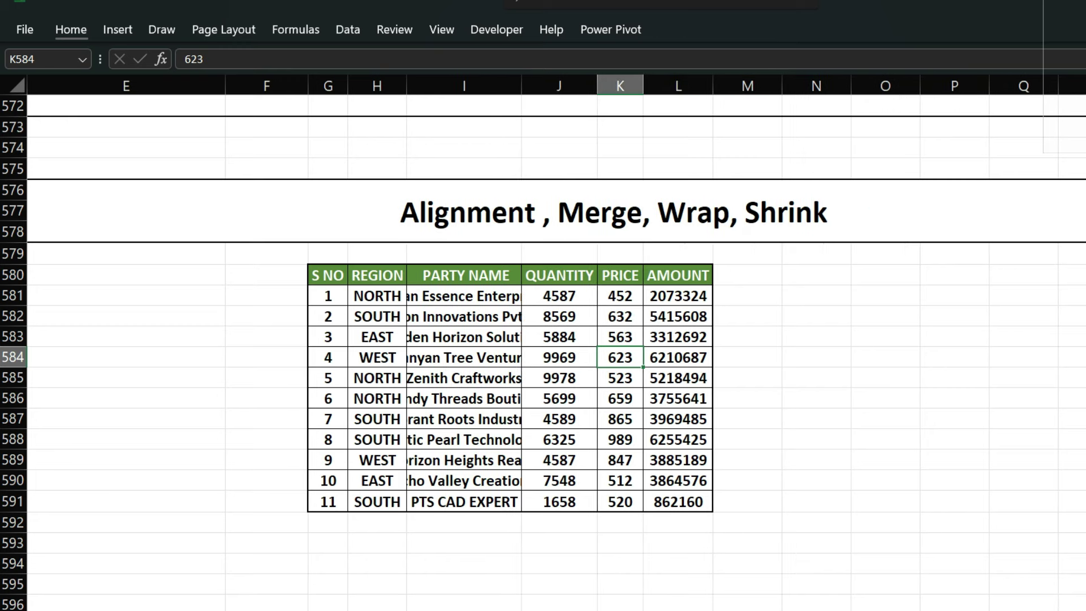
click(816, 418)
drag(464, 296, 464, 501)
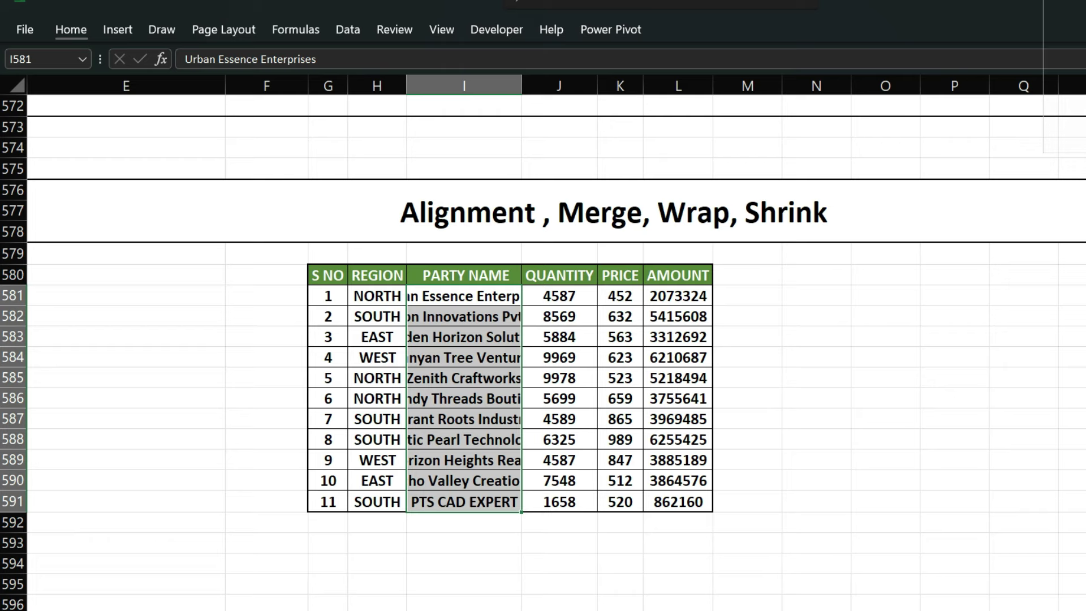
click(70, 29)
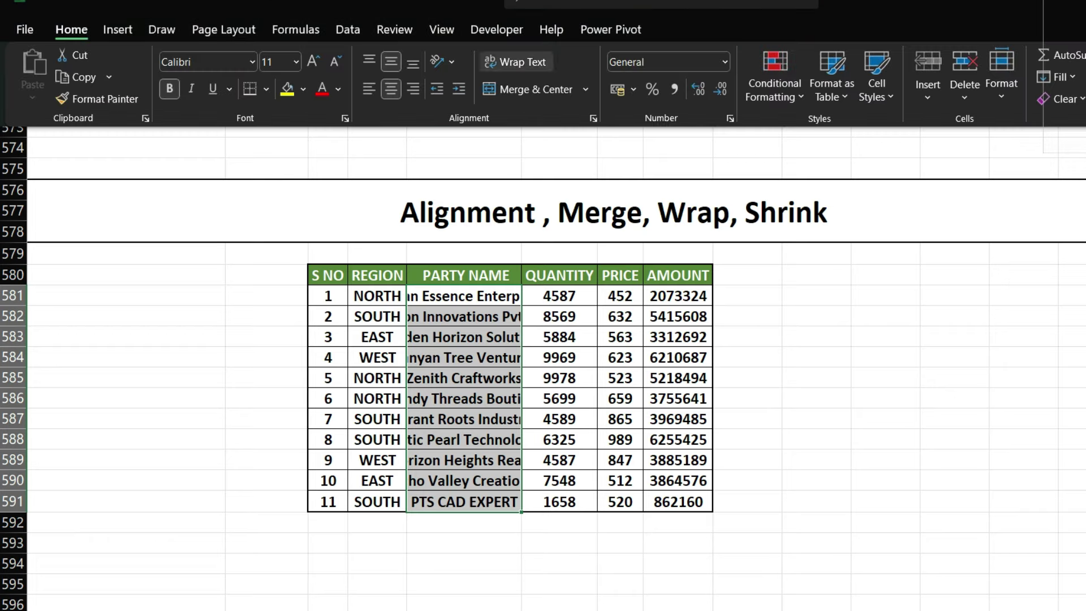
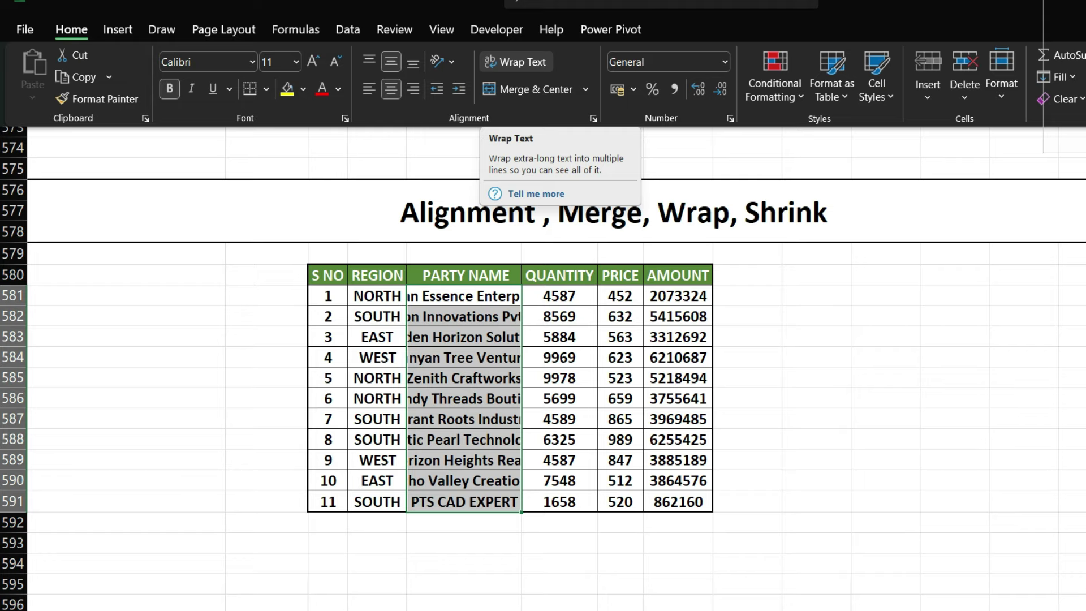
Step: Try wrapping the party names onto multiple lines, then undo the wrap
click(514, 62)
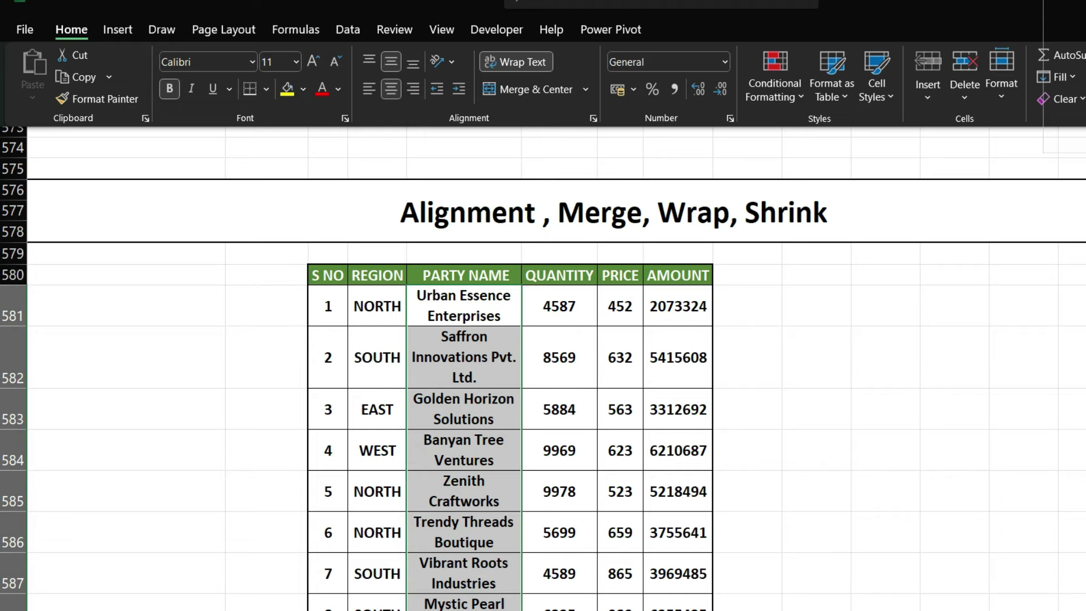
scroll(542, 368, down, 2)
scroll(543, 368, down, 1)
scroll(542, 368, up, 1)
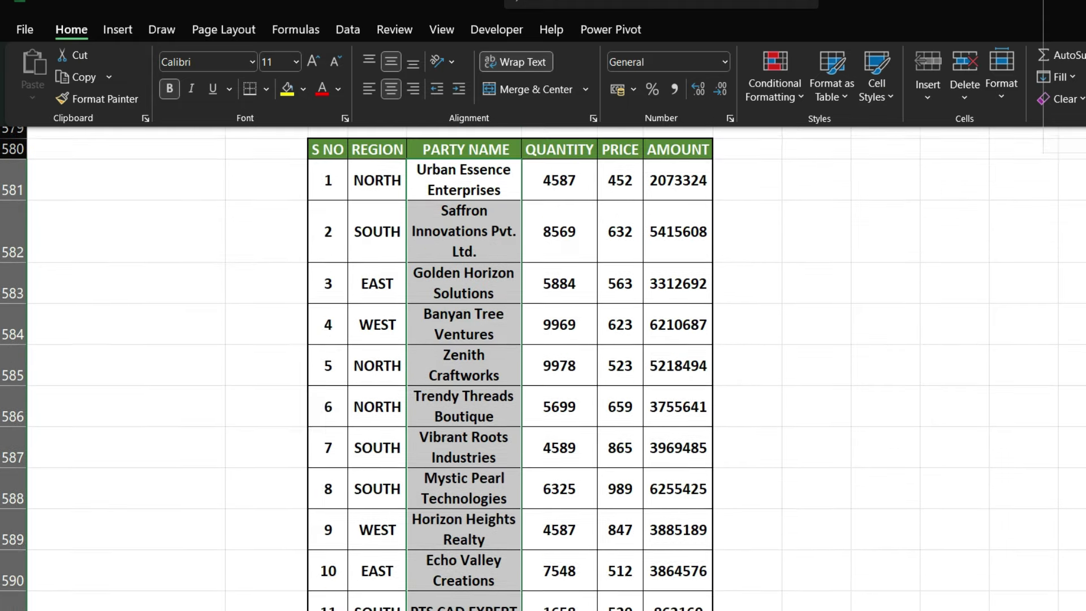
scroll(543, 368, up, 1)
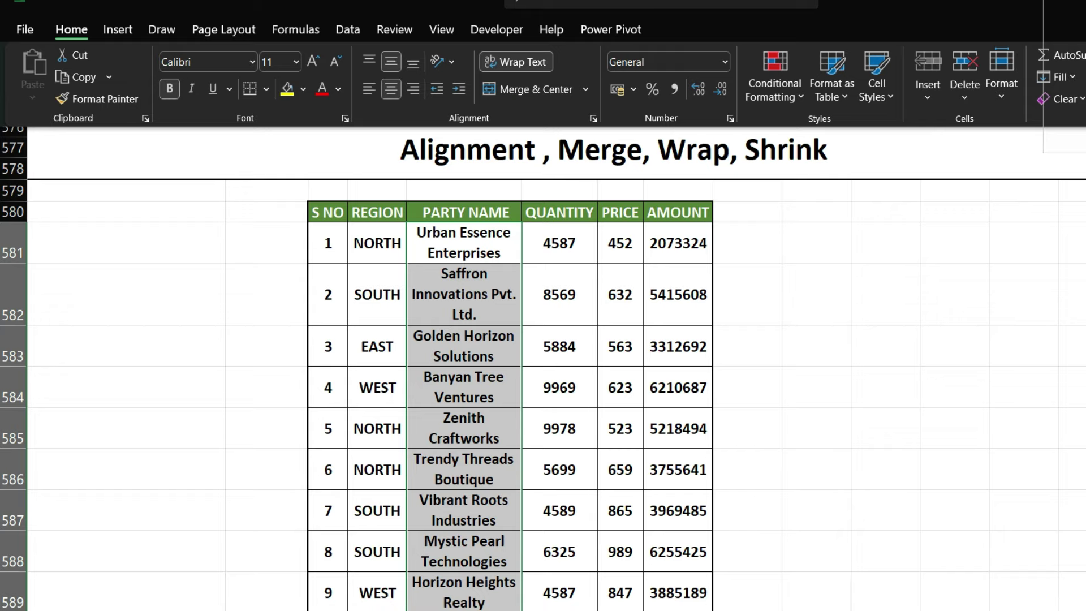
click(816, 242)
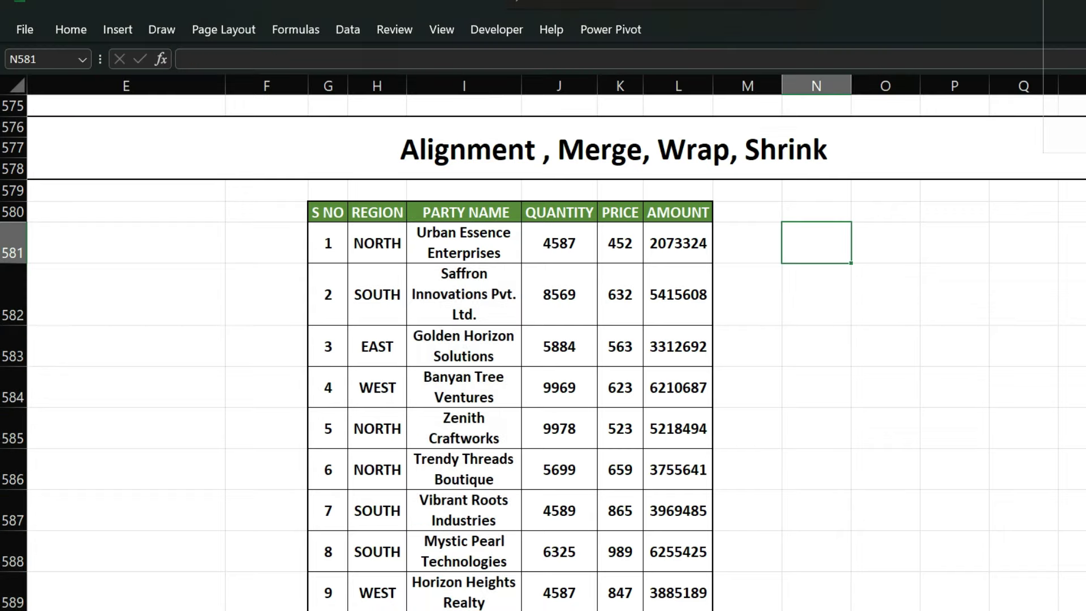
key(ctrl+z)
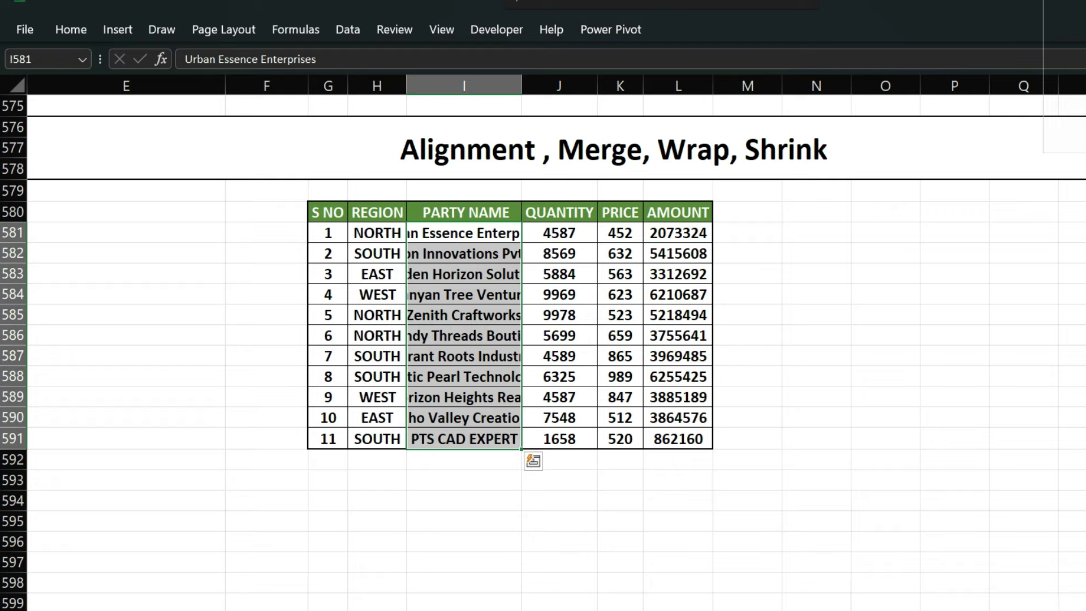
Step: Apply Shrink to fit to the party names I581:I591 and inspect cells I591, I585 and I584
click(71, 29)
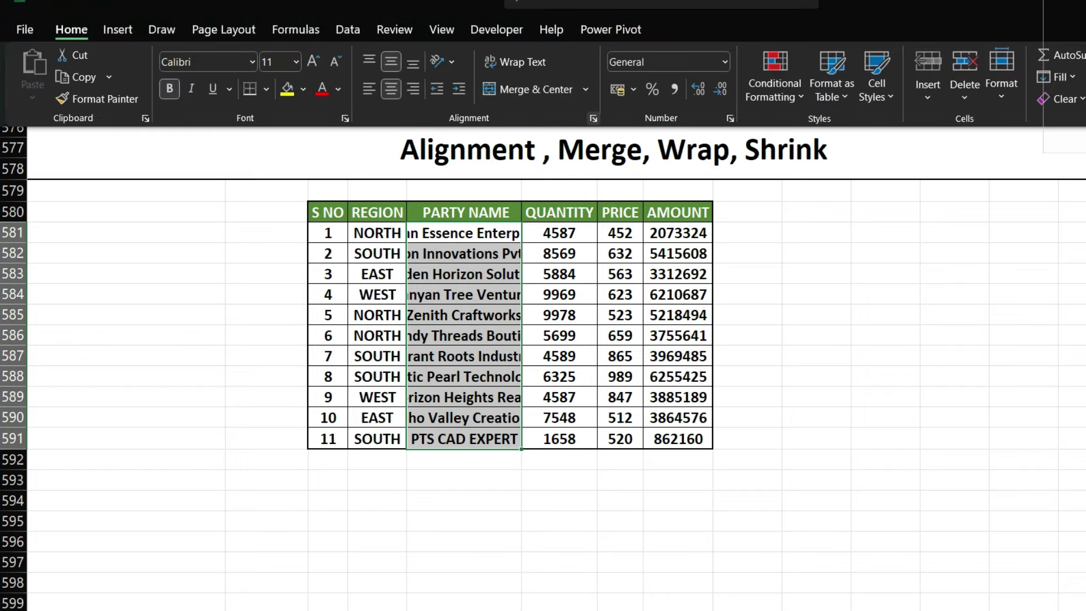
click(593, 118)
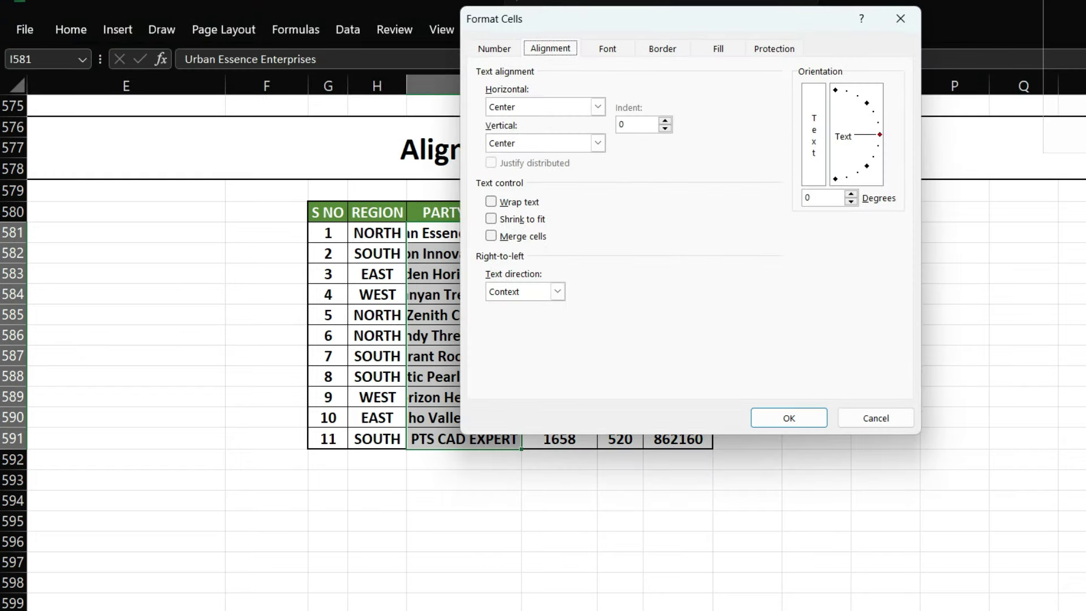
click(490, 219)
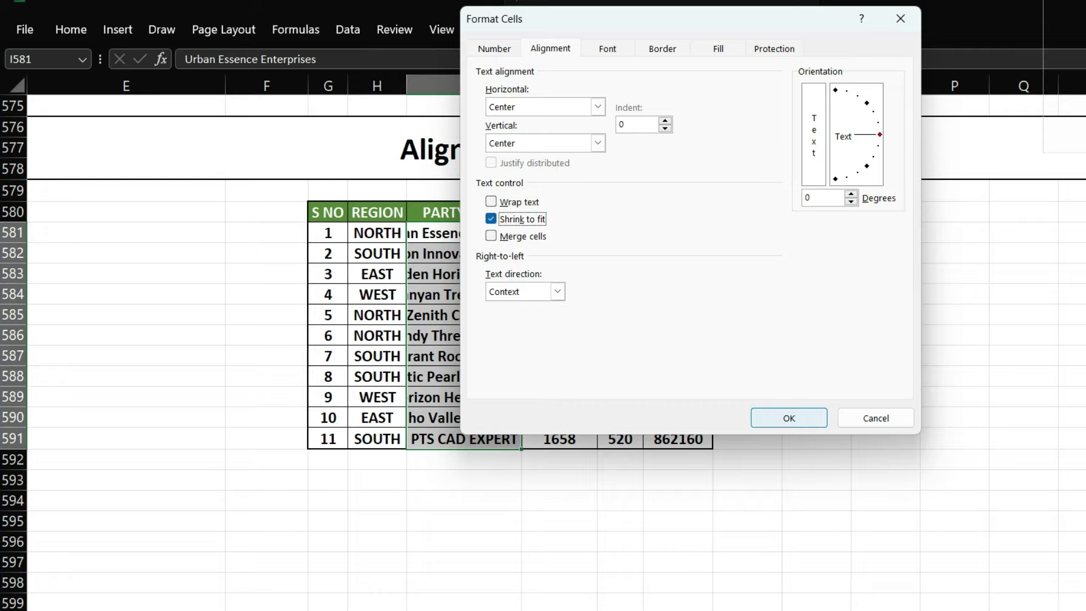
click(789, 418)
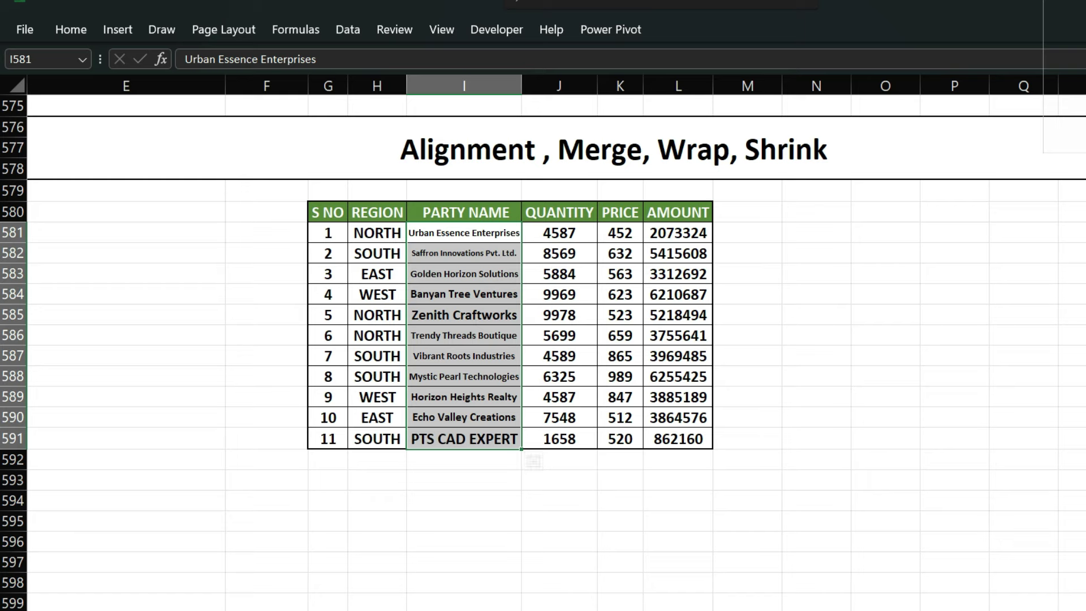
click(816, 294)
drag(463, 232, 464, 439)
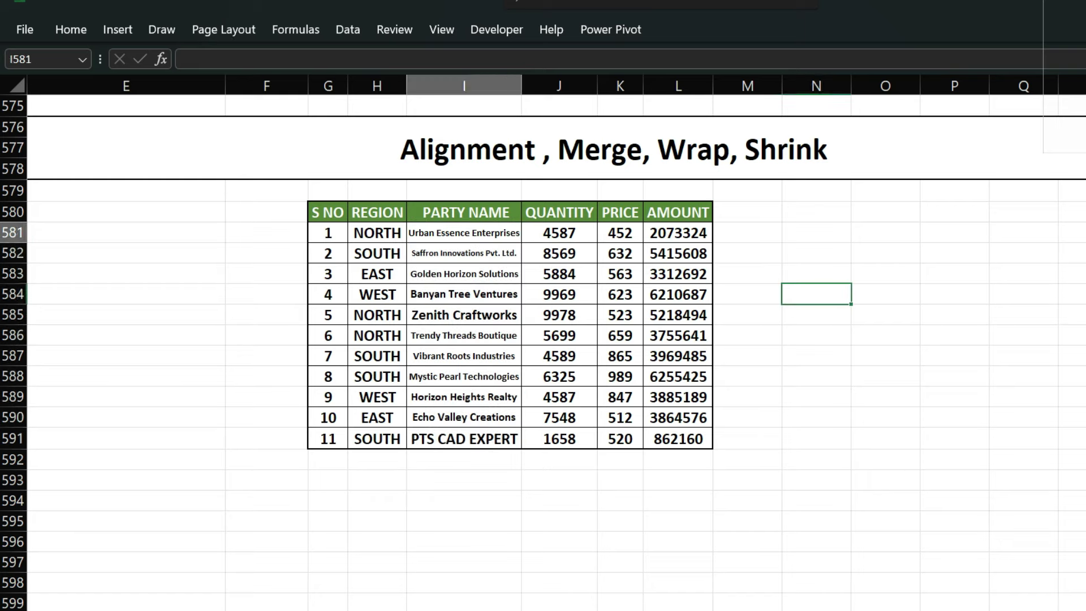
click(464, 521)
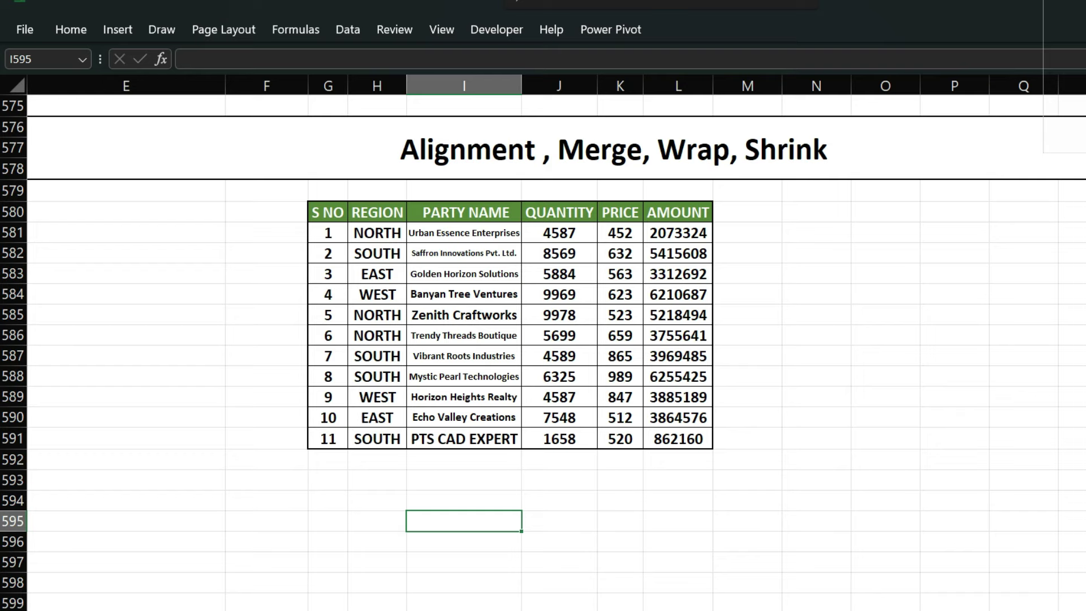
click(463, 439)
click(463, 314)
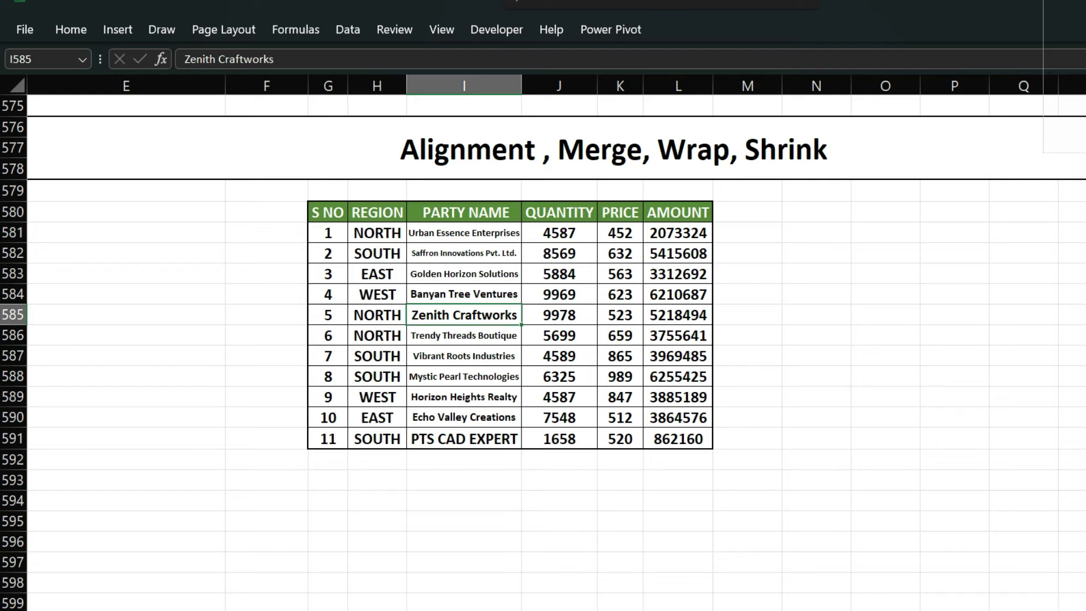
click(463, 294)
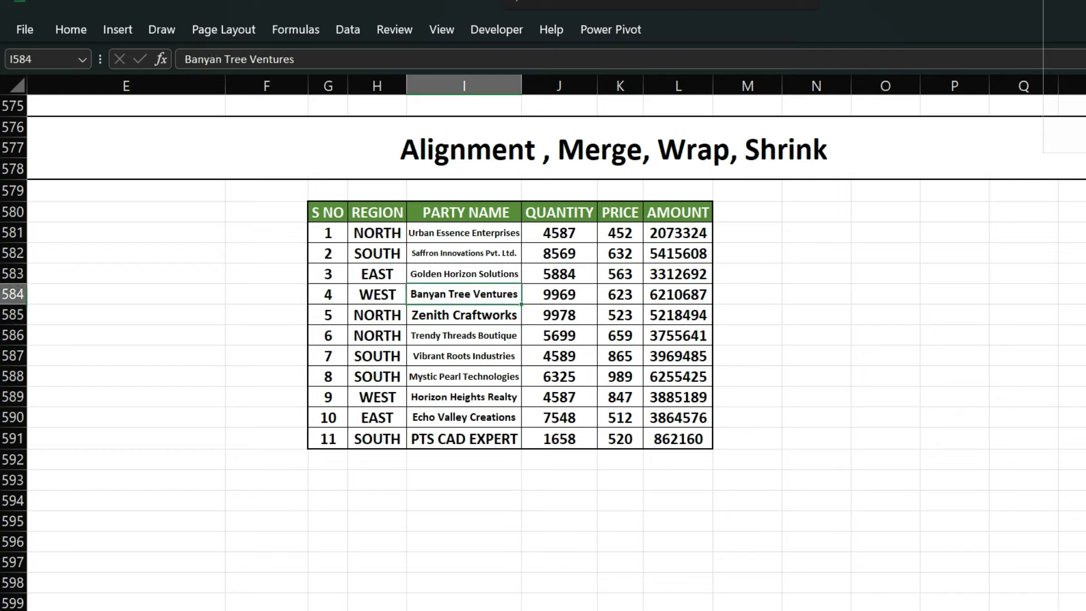
Step: Reselect the party names I581:I591 and undo the Shrink to fit
drag(464, 233, 463, 294)
drag(464, 336, 463, 417)
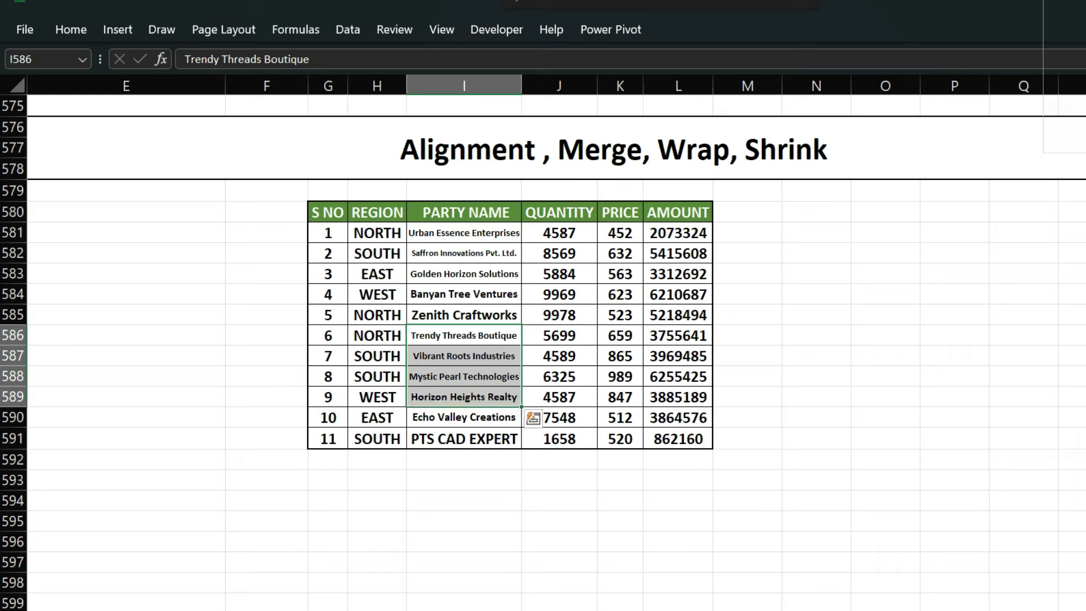
click(816, 294)
drag(463, 232, 464, 438)
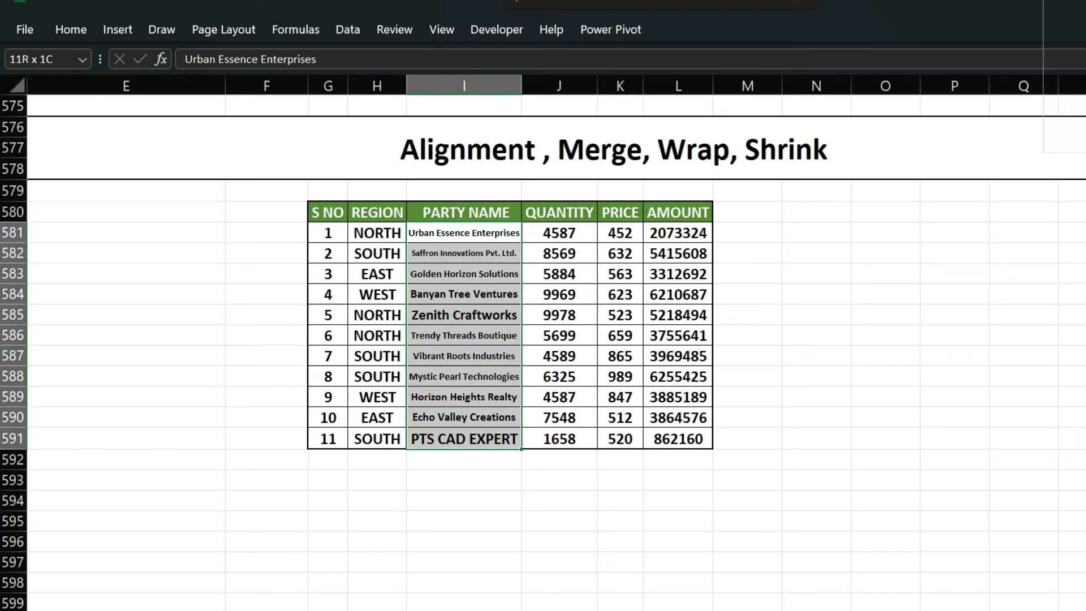
key(ctrl+z)
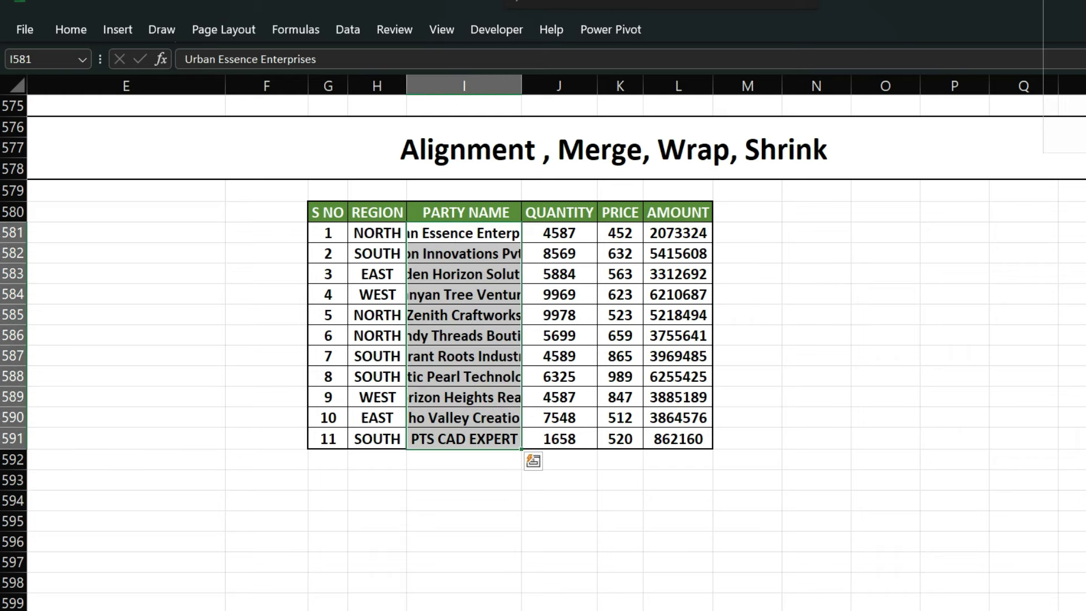
Step: Type the heading 'accounts expert' into cell G579 above the table header
click(70, 30)
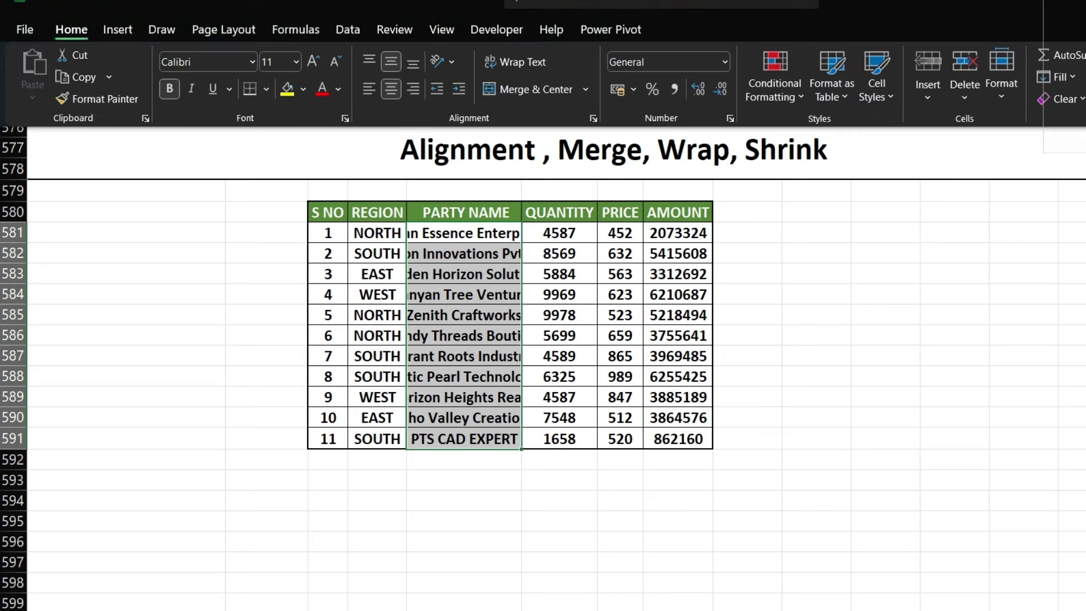
key(Escape)
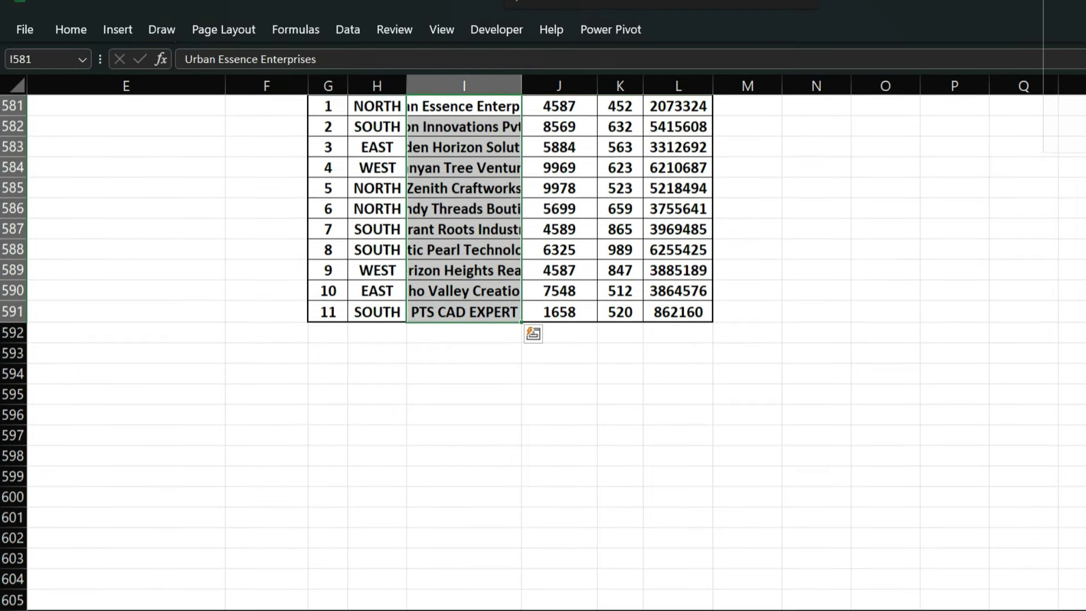
drag(328, 191, 558, 212)
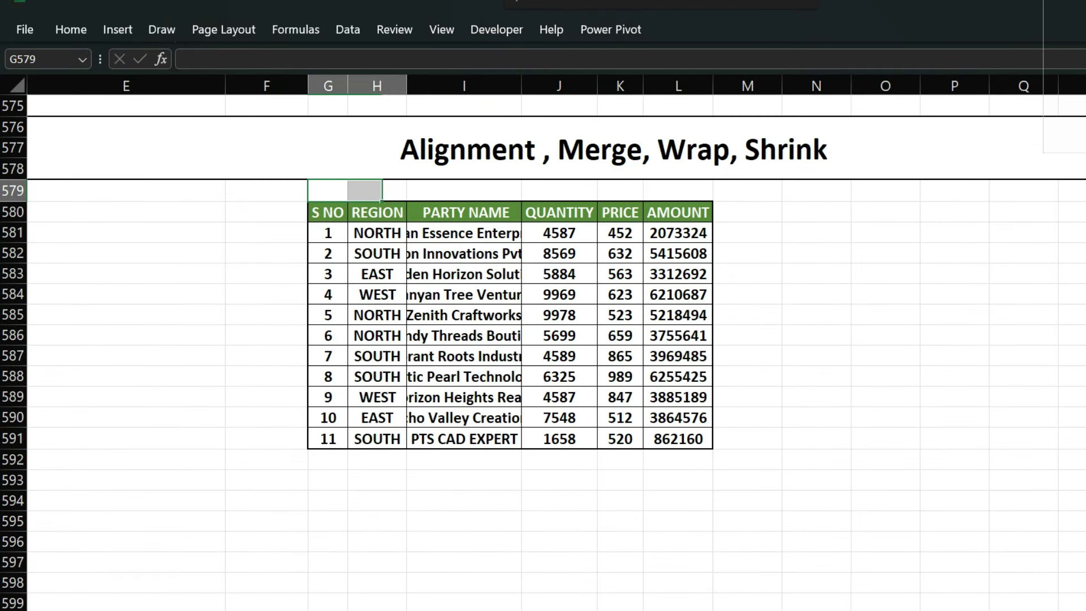
click(266, 252)
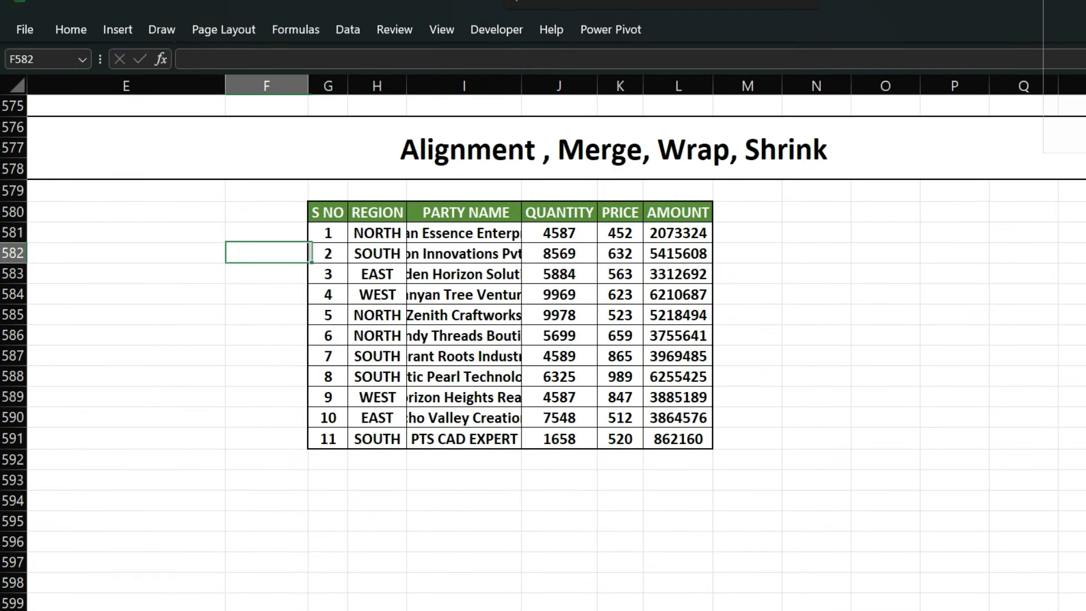
click(328, 191)
text(a)
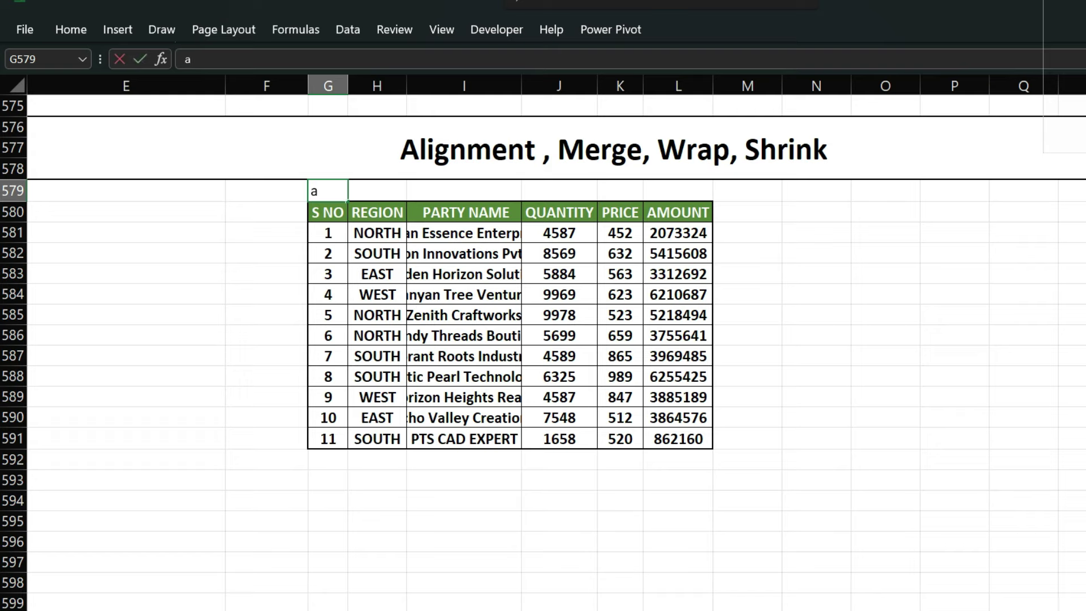
text(ccounts e)
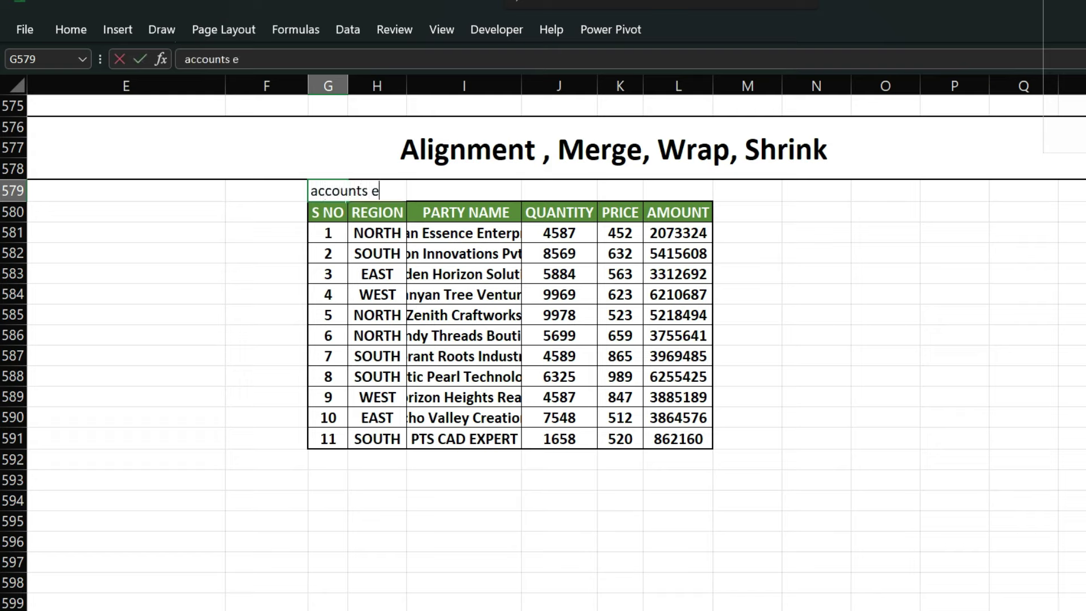
text(xpert)
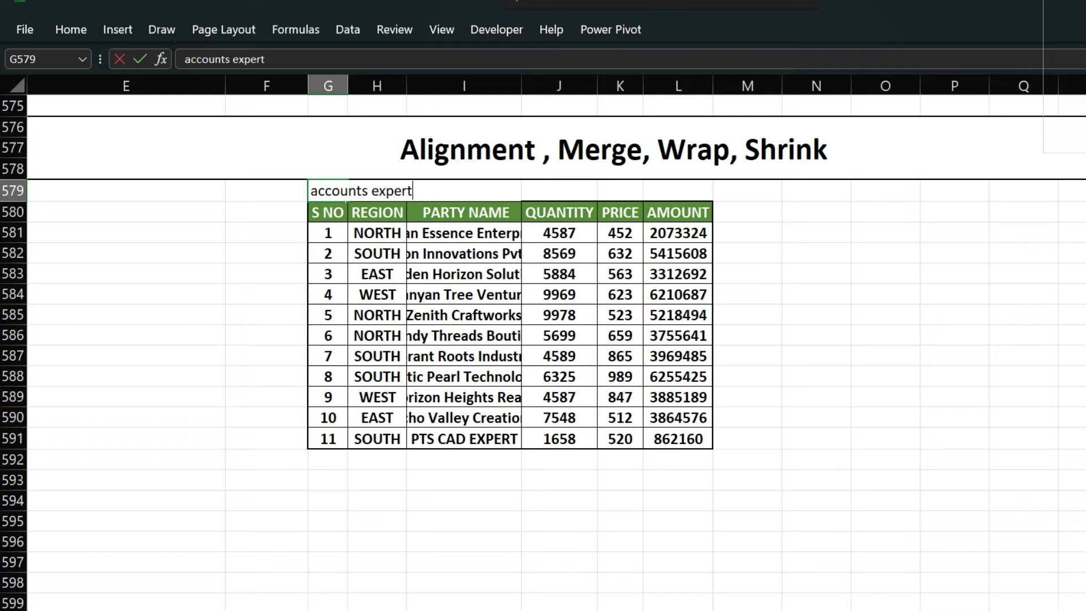
click(816, 314)
Step: Check that the cells beside G579 are empty and reselect the heading cell
click(376, 191)
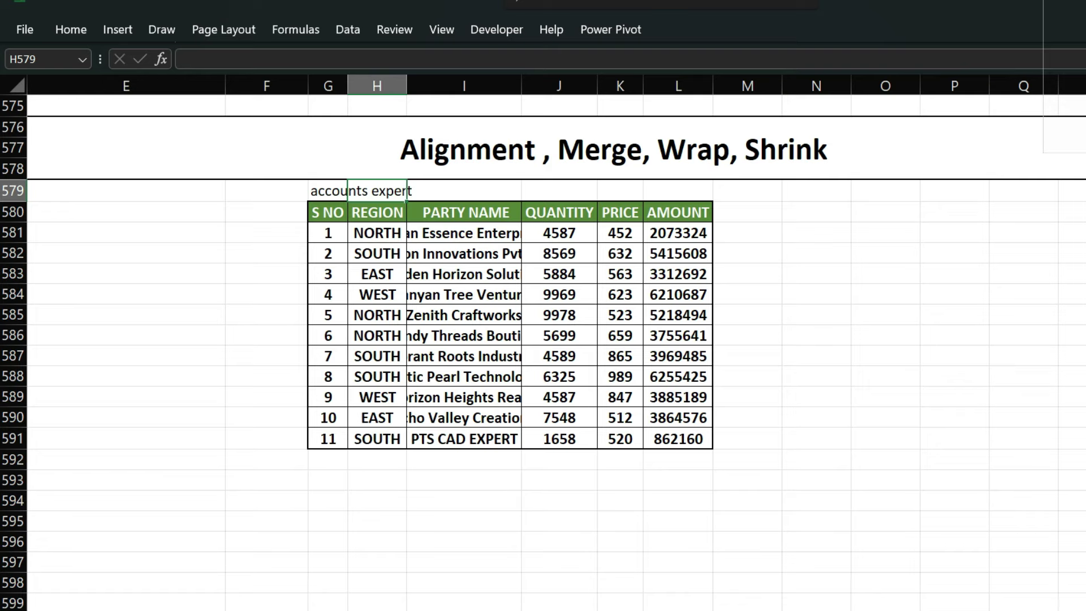
click(328, 191)
click(463, 190)
click(559, 191)
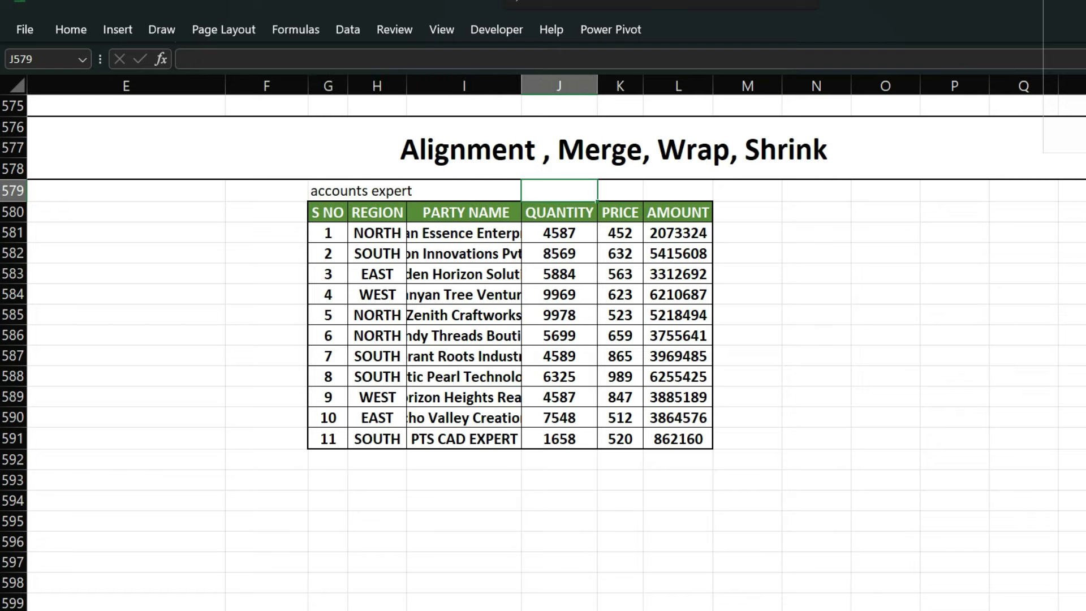
click(346, 191)
Step: Merge and center 'accounts expert' across G579:L579 with Alt+H+M+C
drag(347, 191, 707, 191)
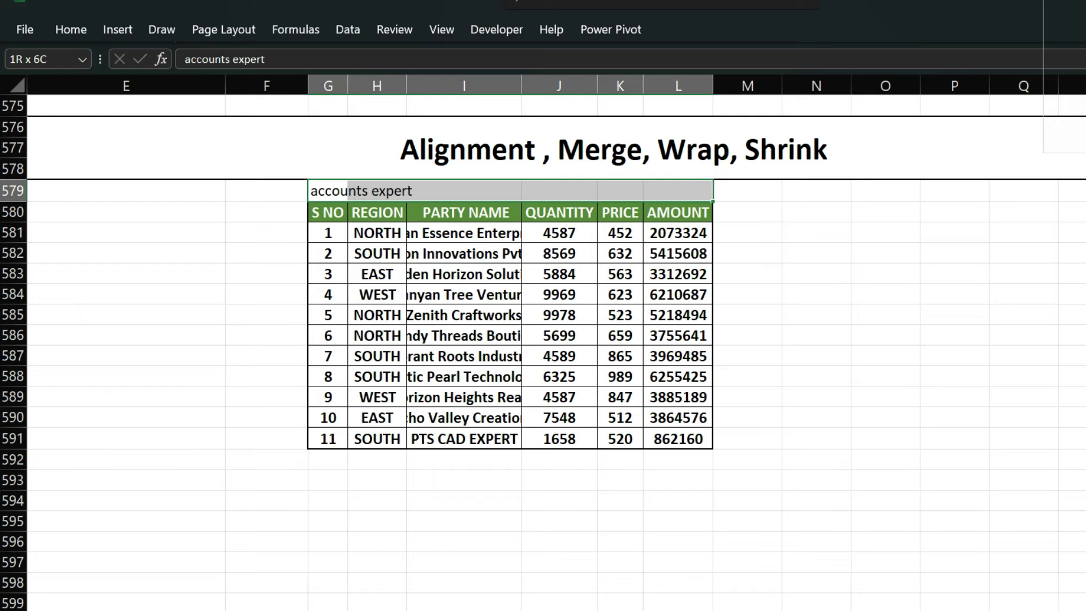
key(alt)
key(h)
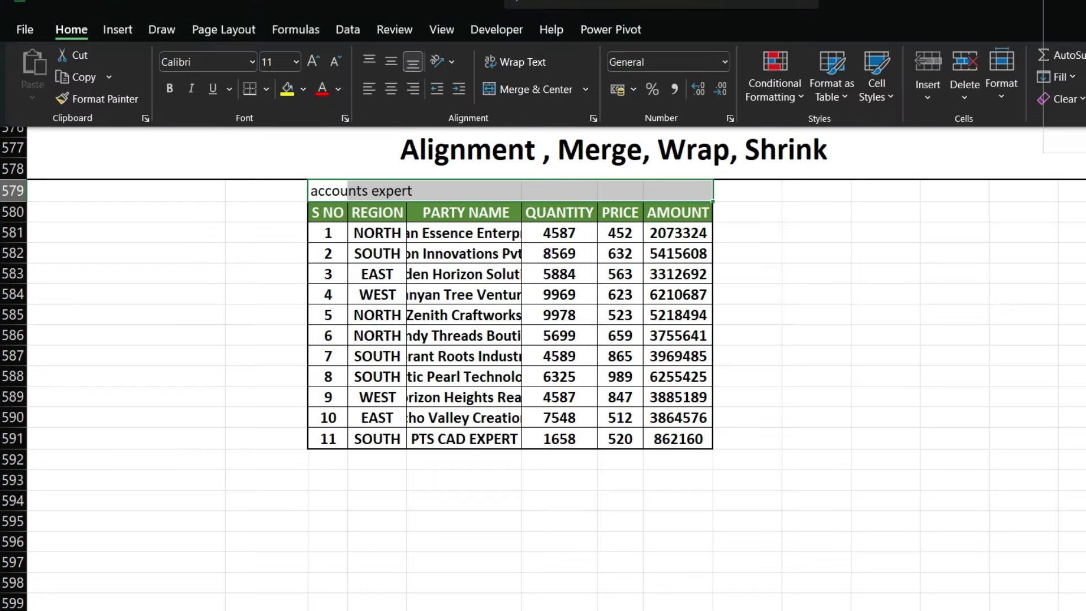
key(m)
key(c)
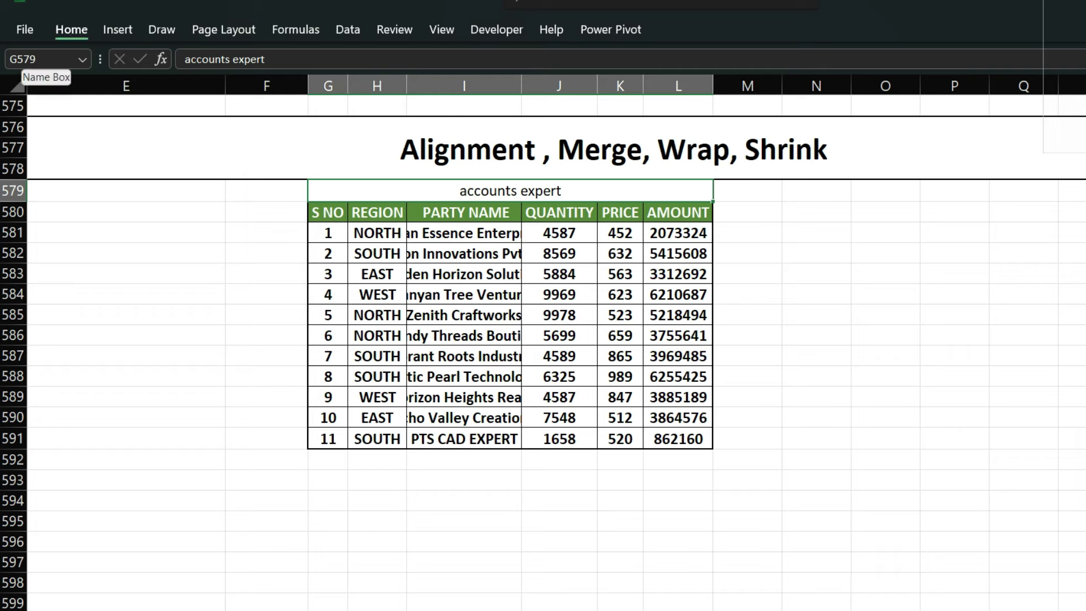
click(72, 29)
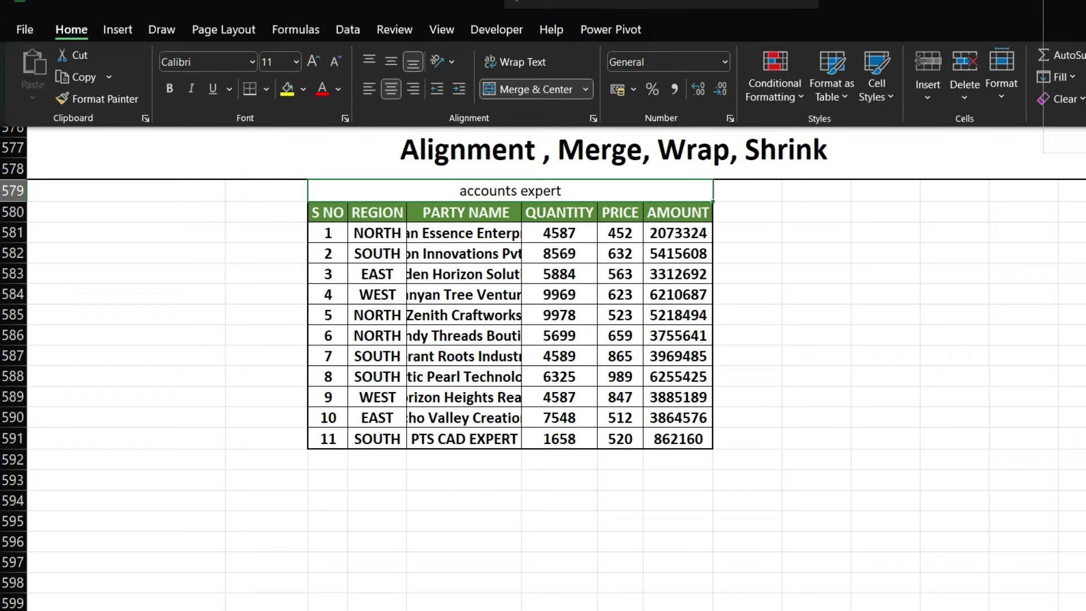
click(585, 89)
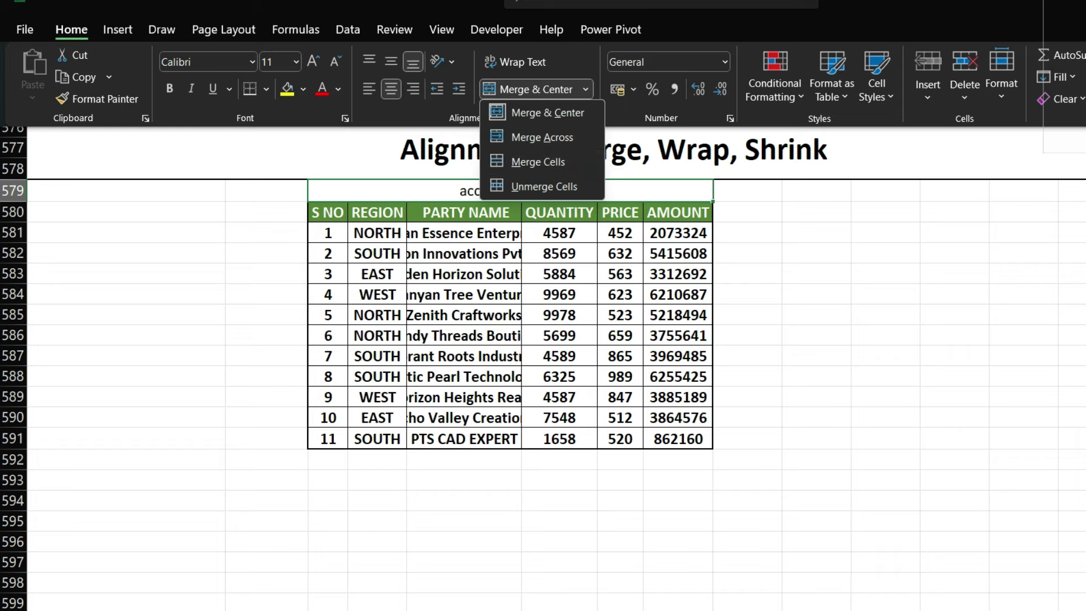
click(585, 89)
click(816, 253)
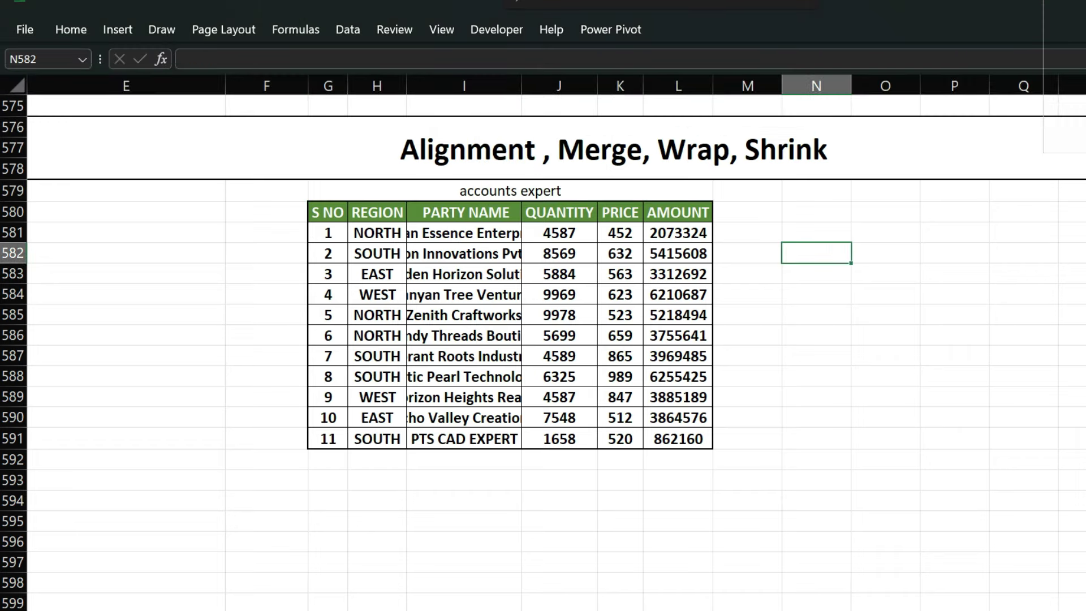
Step: Type 'alt', 'h', 'm' and 'c' into cells N582 through Q582
text(alt)
key(Tab)
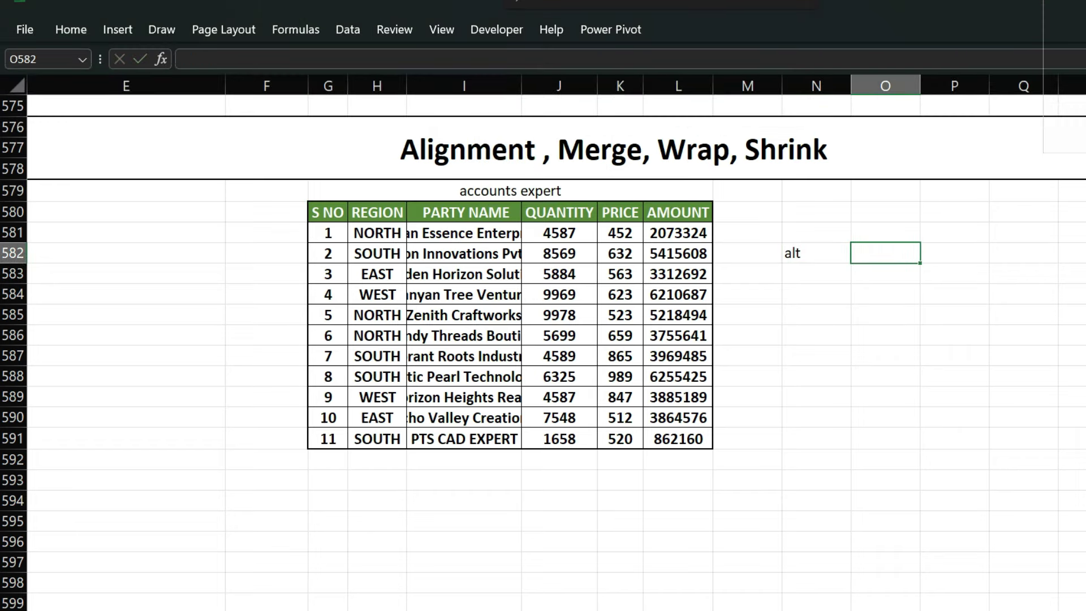
text(h)
key(Tab)
text(m)
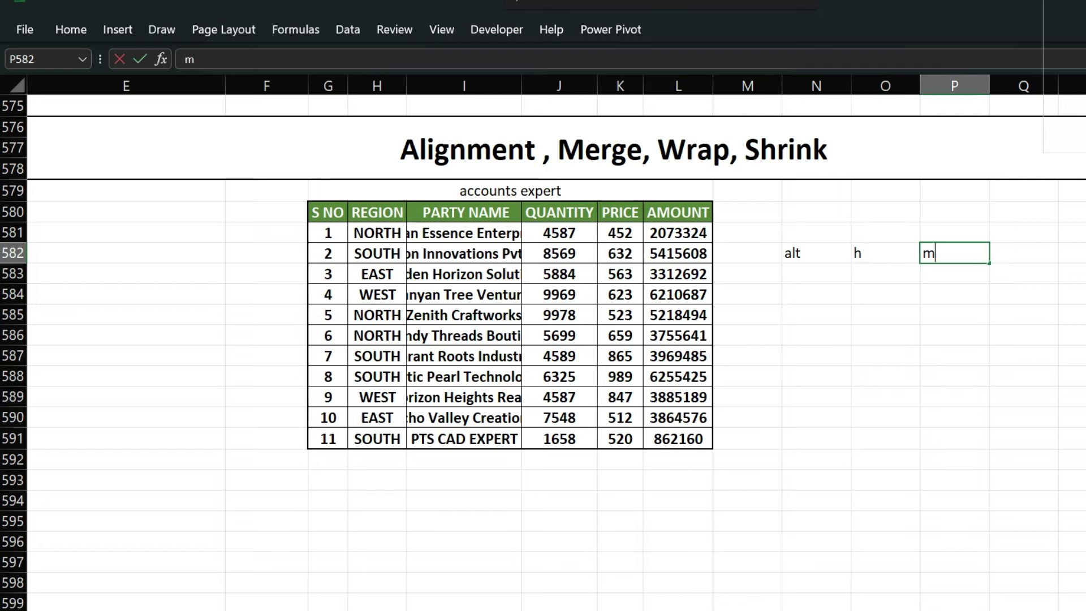
key(Tab)
text(c)
key(Tab)
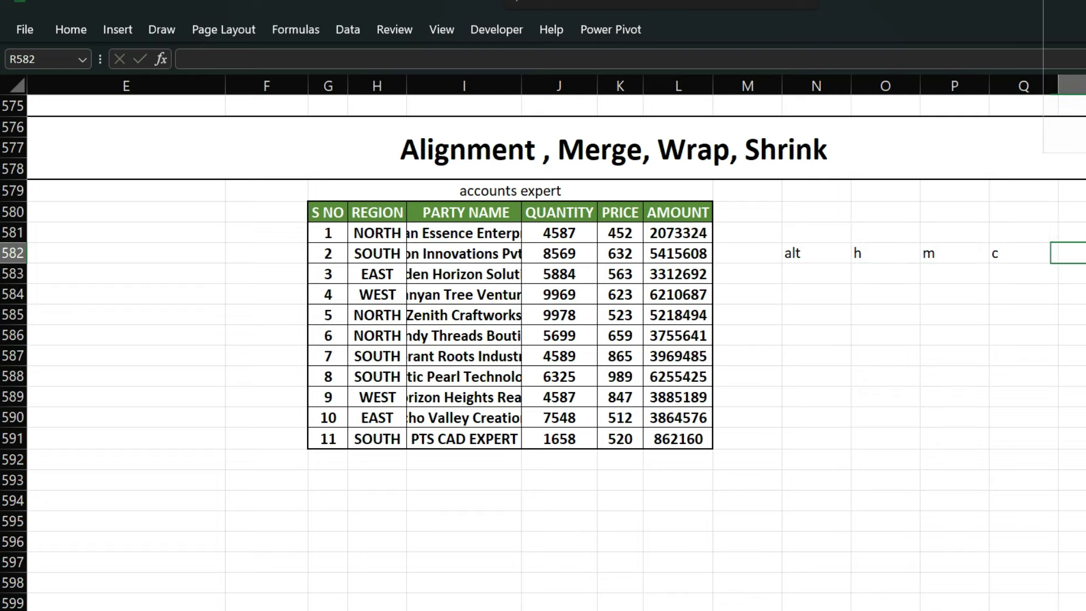
key(Left)
key(Left)
key(Left)
key(Left)
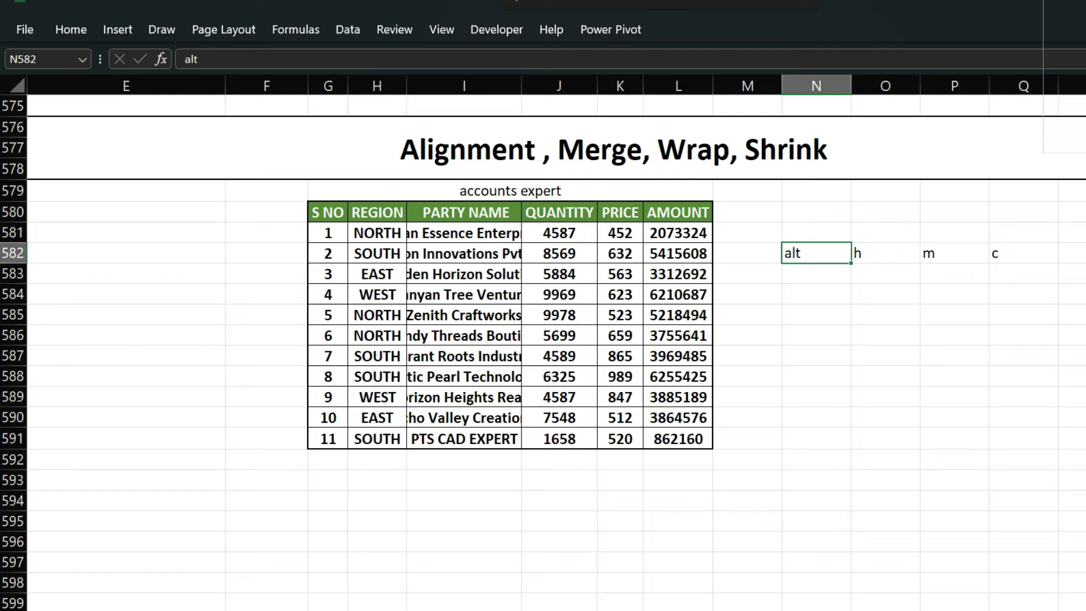
Step: Show the Home KeyTips with Alt, H, then dismiss them and move down to N588
key(alt)
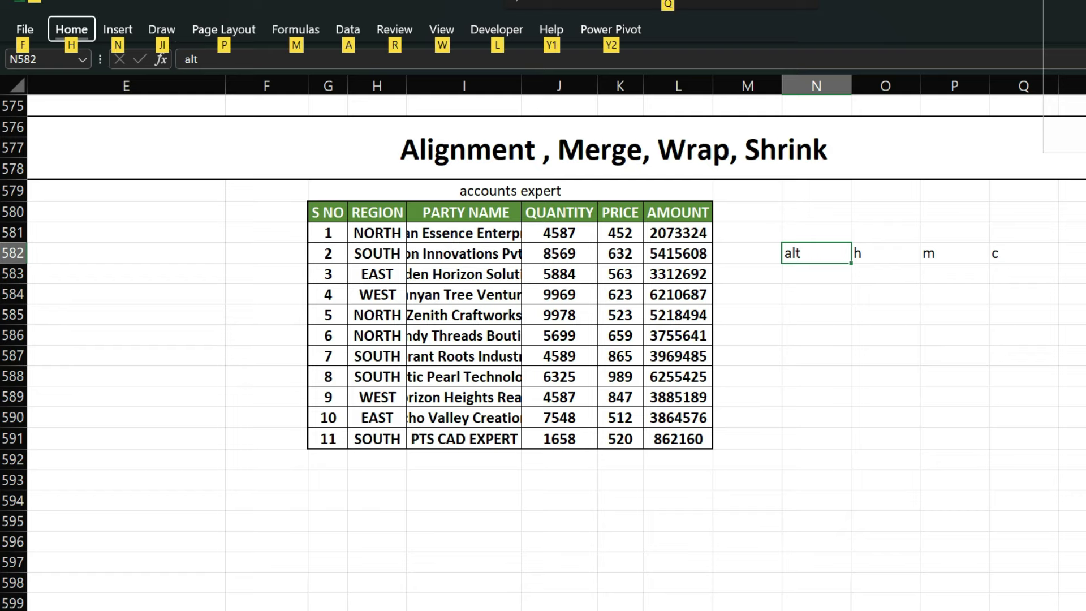
key(h)
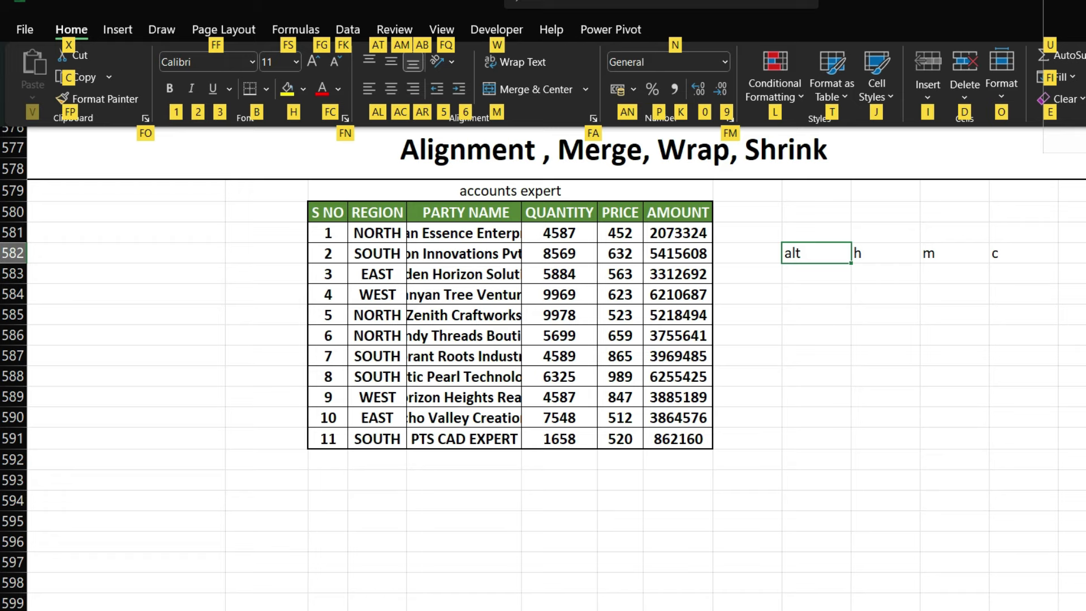
key(Escape)
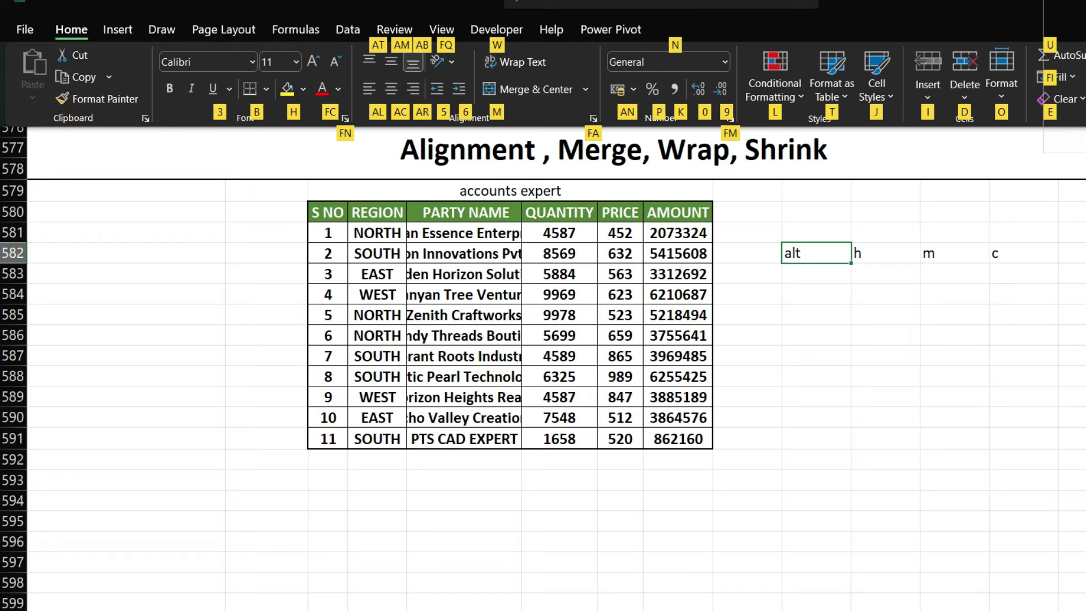
key(Escape)
key(Down)
key(Down)
key(Down)
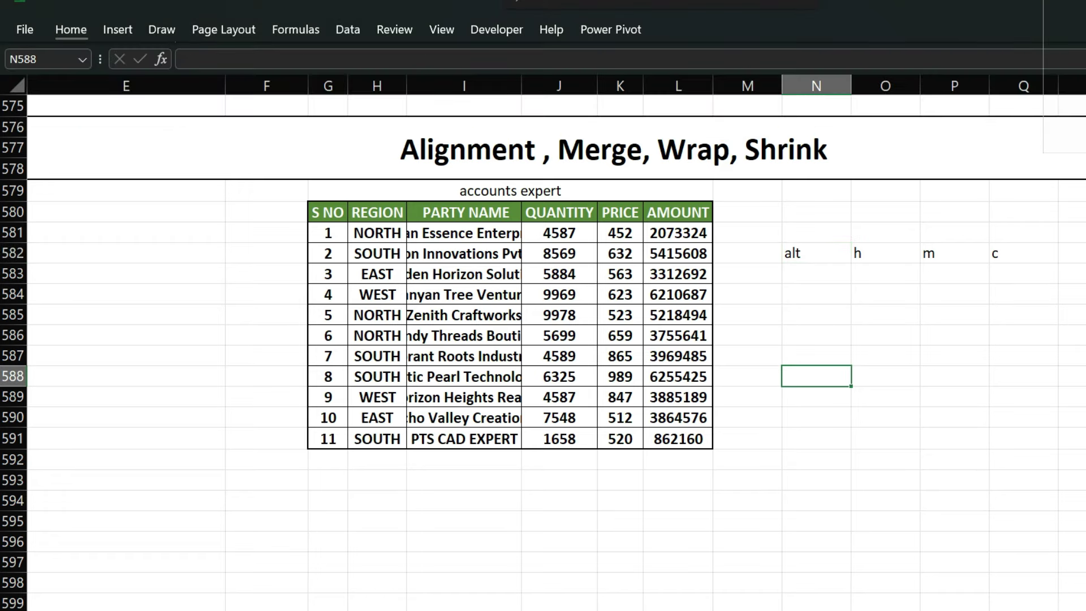
Step: Enter 'account expert' in N587 and 'excel data' in N588, then select N587:P588
click(816, 356)
text(a)
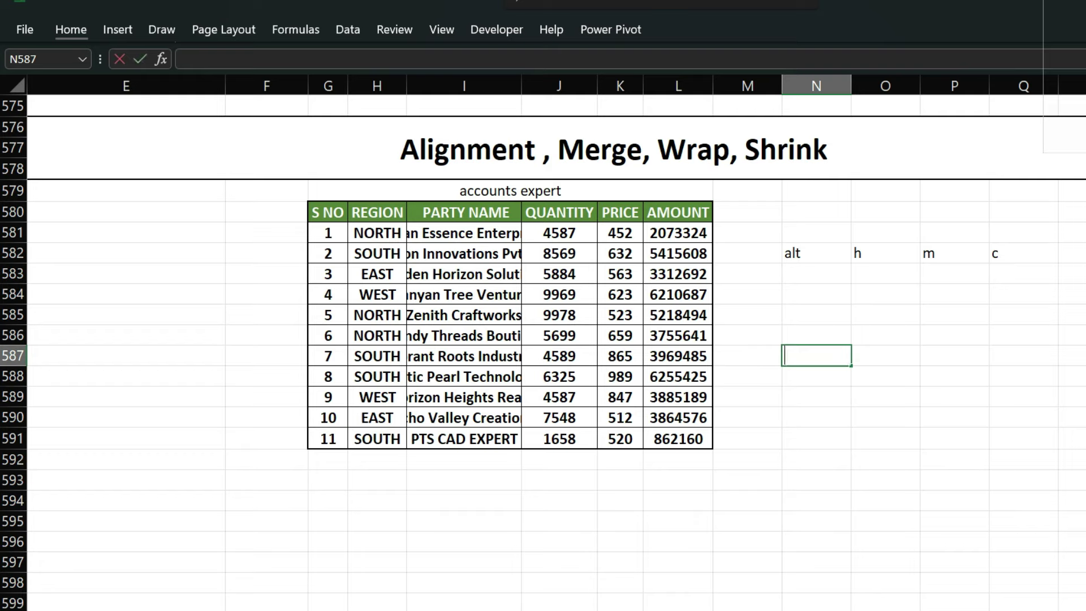
text(ccount ex)
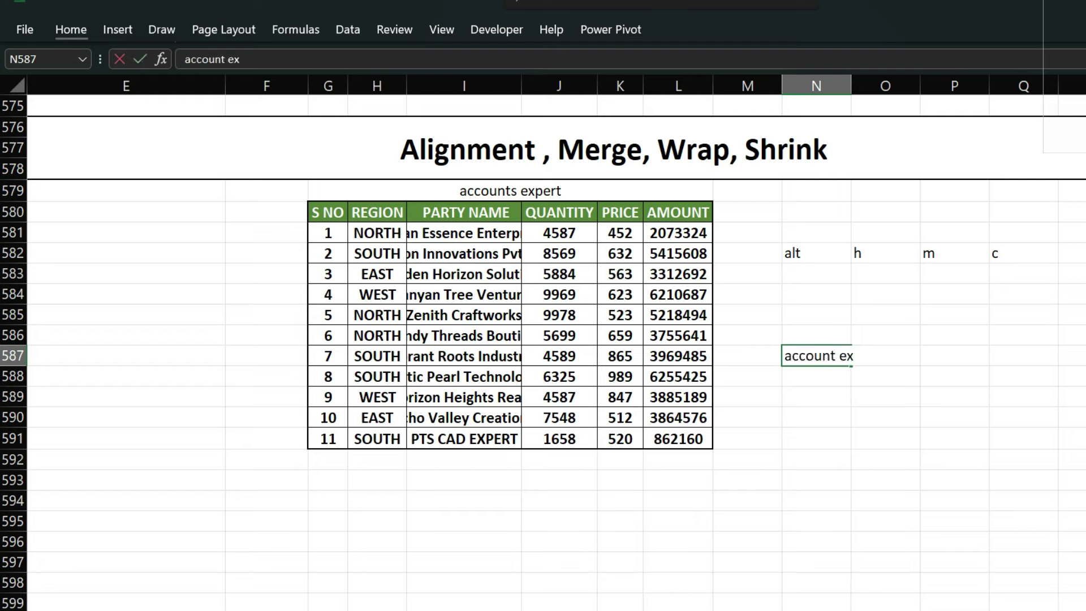
text(pert)
key(Return)
text(ex)
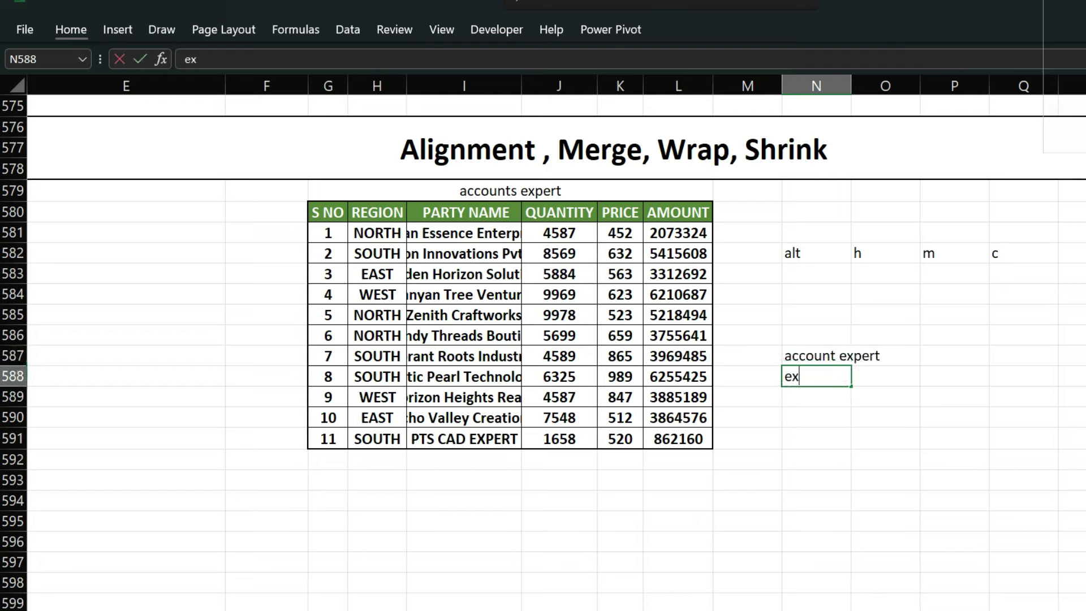
text(cel data)
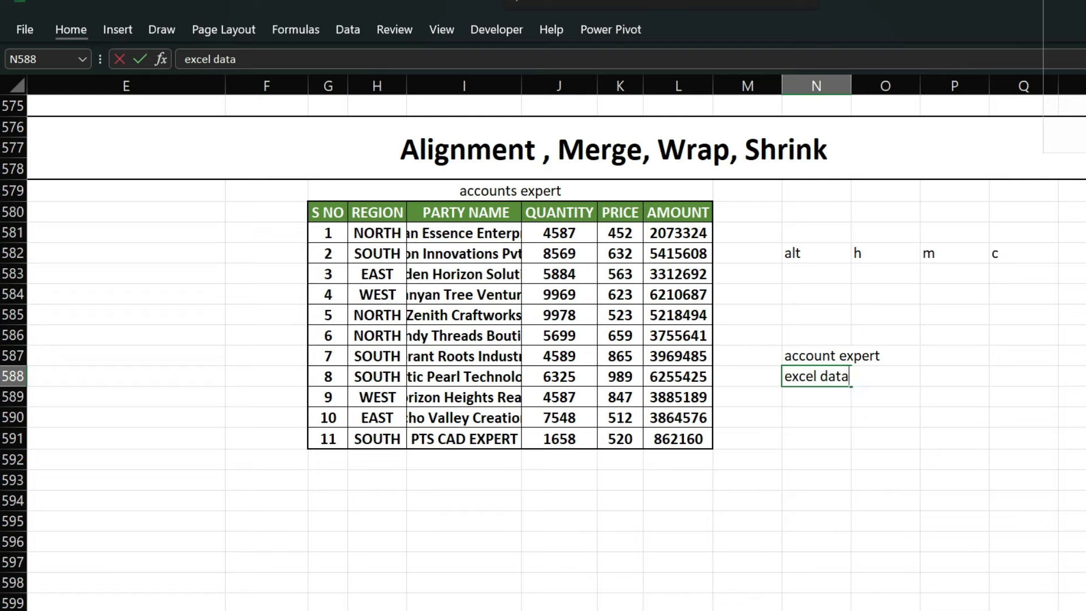
key(Tab)
drag(815, 355, 1024, 355)
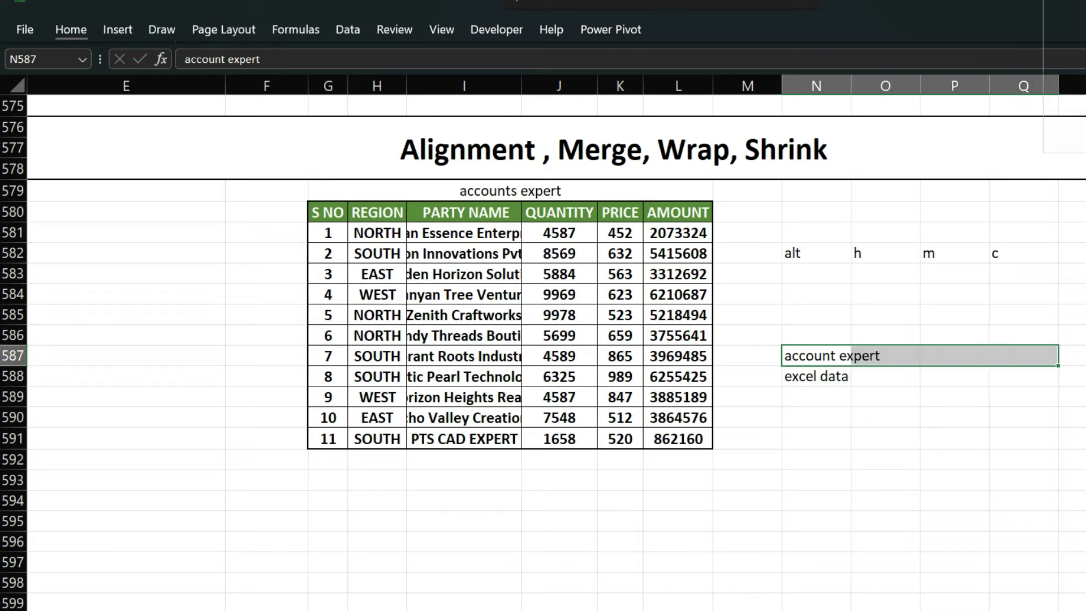
click(747, 315)
mouse_move(814, 355)
mouse_down()
mouse_move(885, 376)
mouse_move(955, 376)
mouse_up()
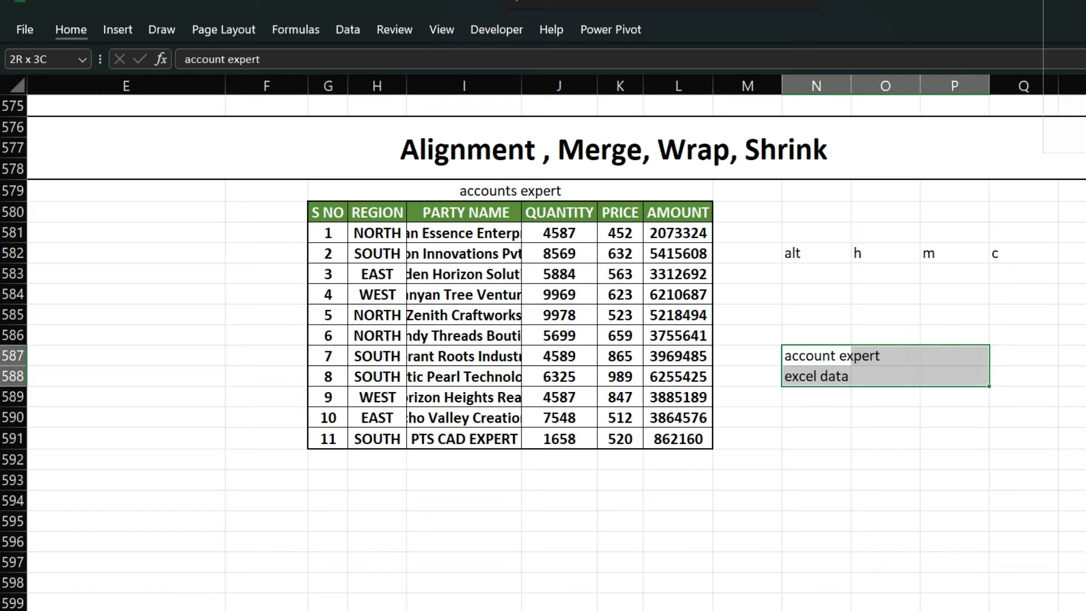
Step: Merge and center N587:P588 into one cell, then undo to restore both values
key(alt)
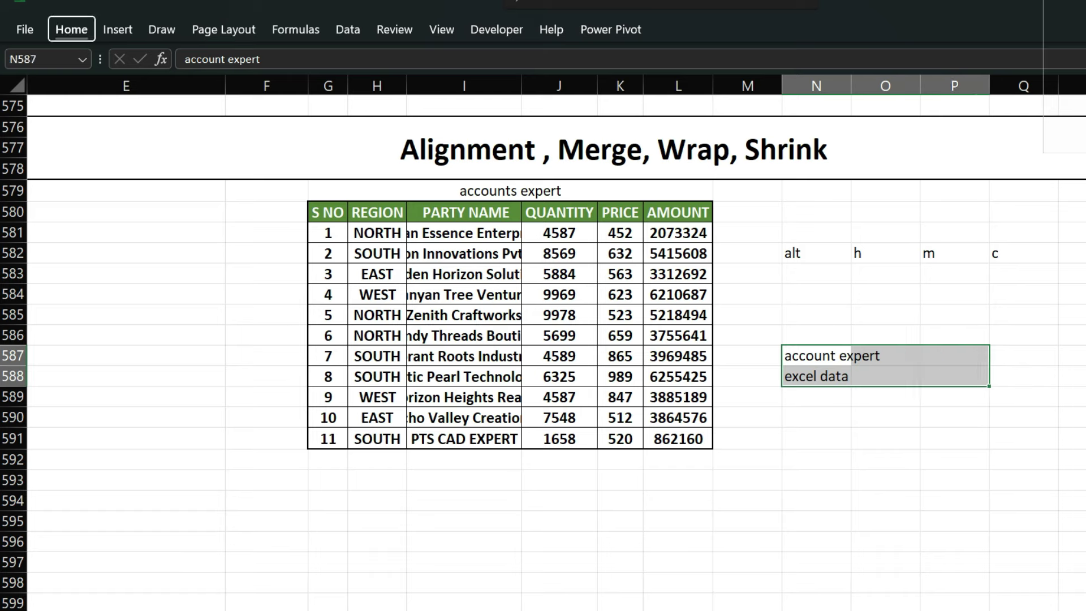
key(h)
key(m)
key(c)
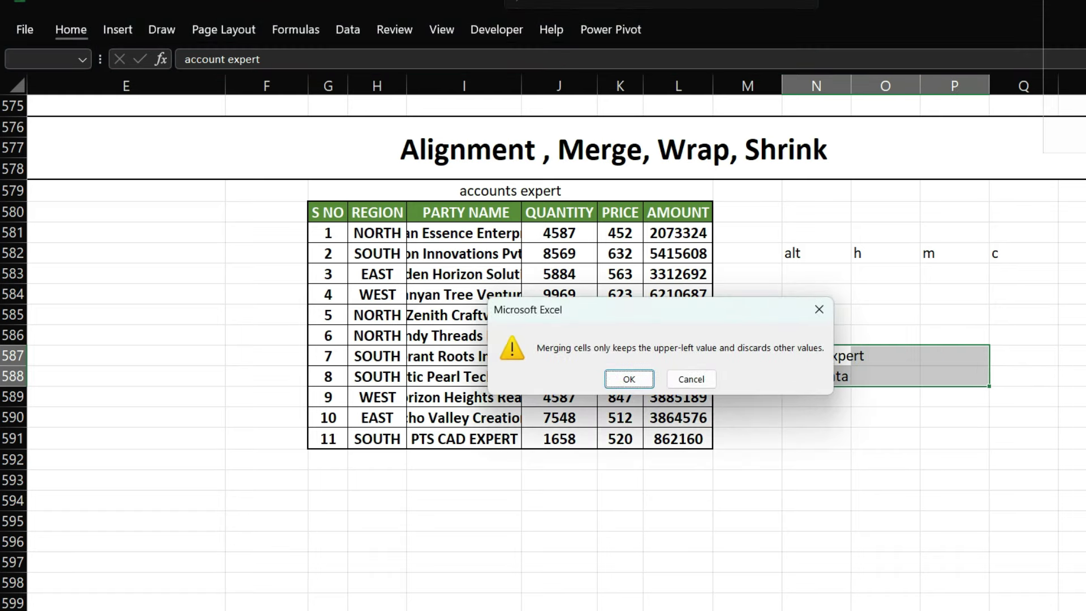
key(Return)
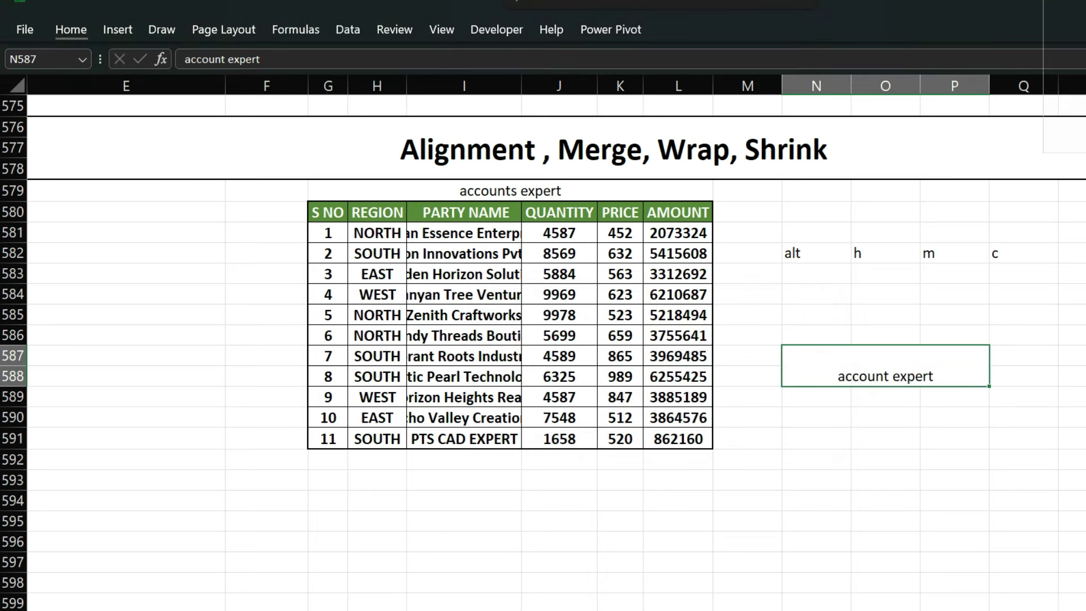
key(ctrl+z)
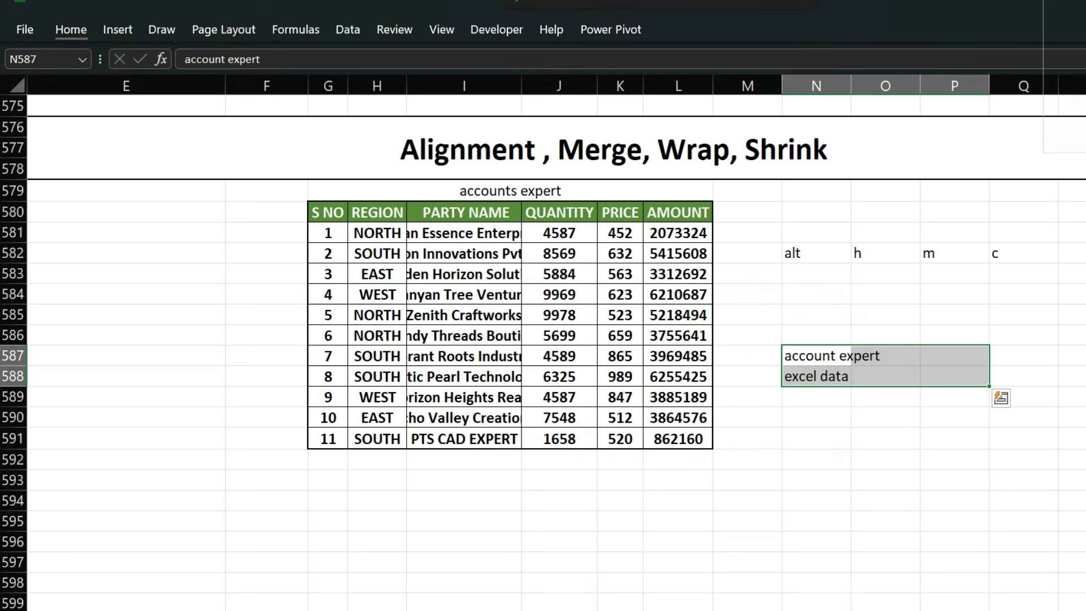
Step: Merge each row across N to P with Alt+H+M+A, applying Center and Middle Align
key(alt)
key(h)
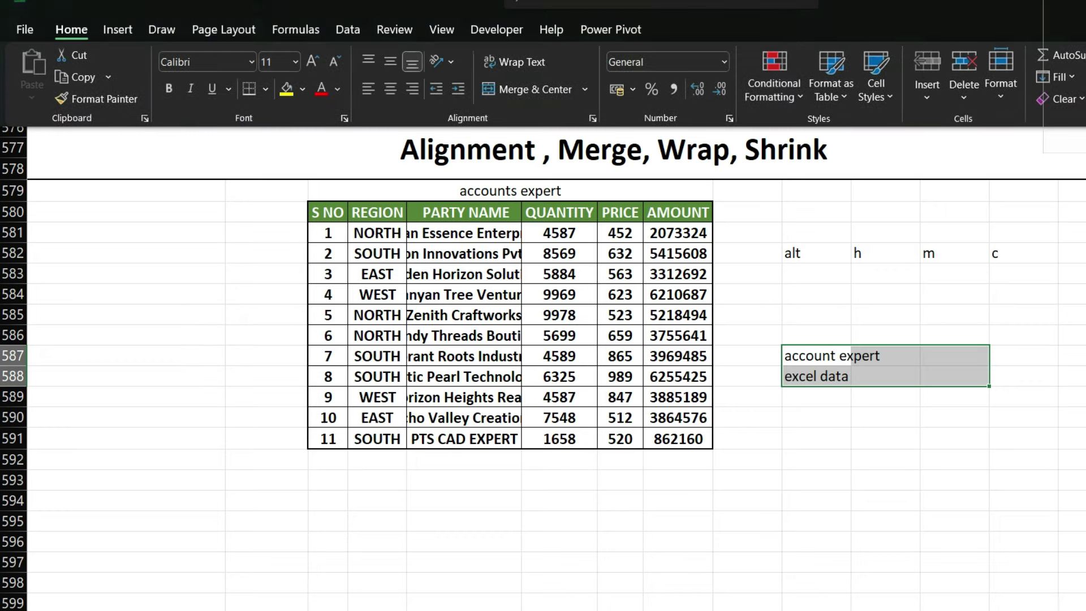
key(m)
key(a)
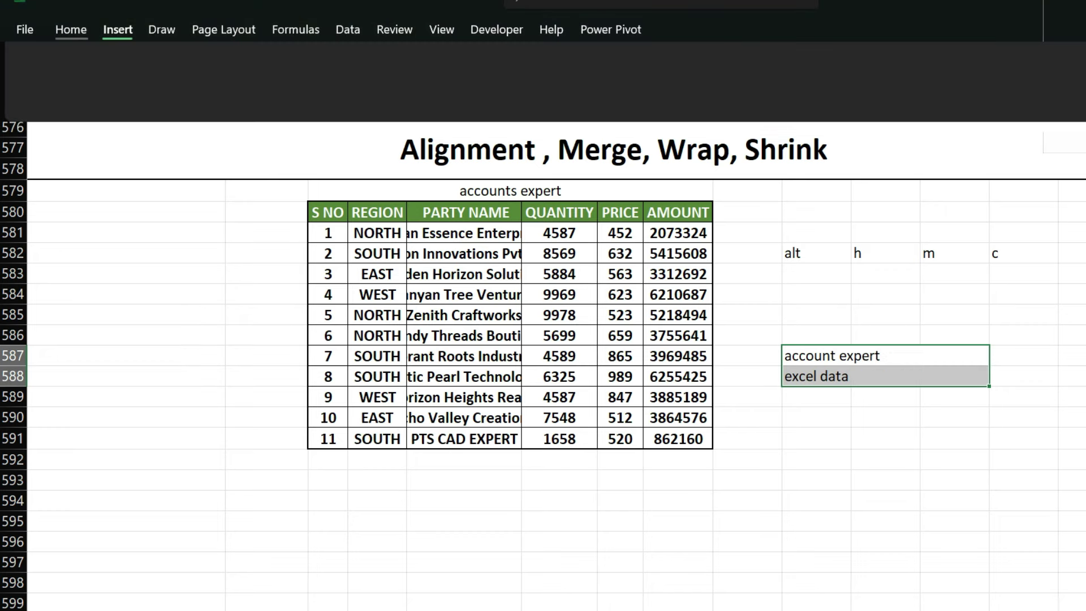
click(71, 29)
click(390, 89)
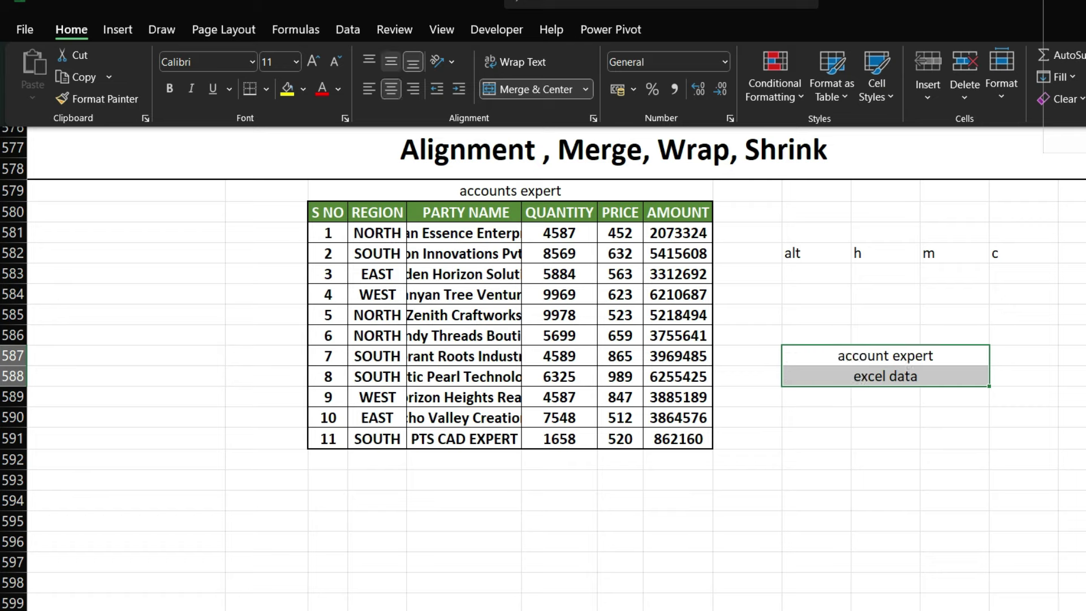
click(390, 61)
key(ctrl+F1)
Step: Inspect the merged 'account expert' and 'excel data' cells and bring up the merge options
click(885, 416)
click(885, 355)
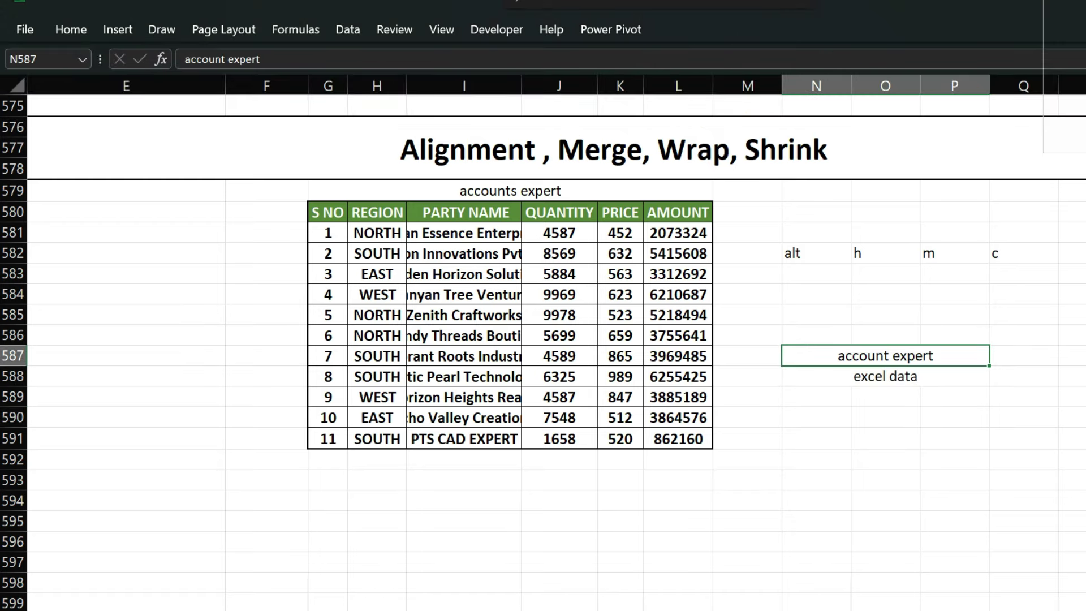
click(885, 376)
click(885, 355)
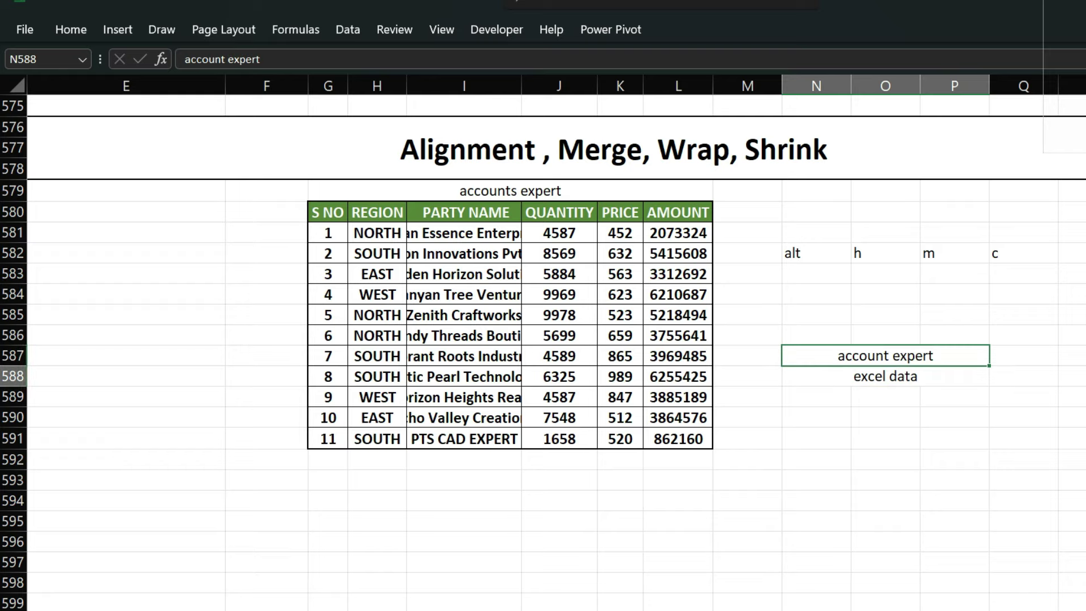
click(885, 376)
click(885, 355)
click(885, 376)
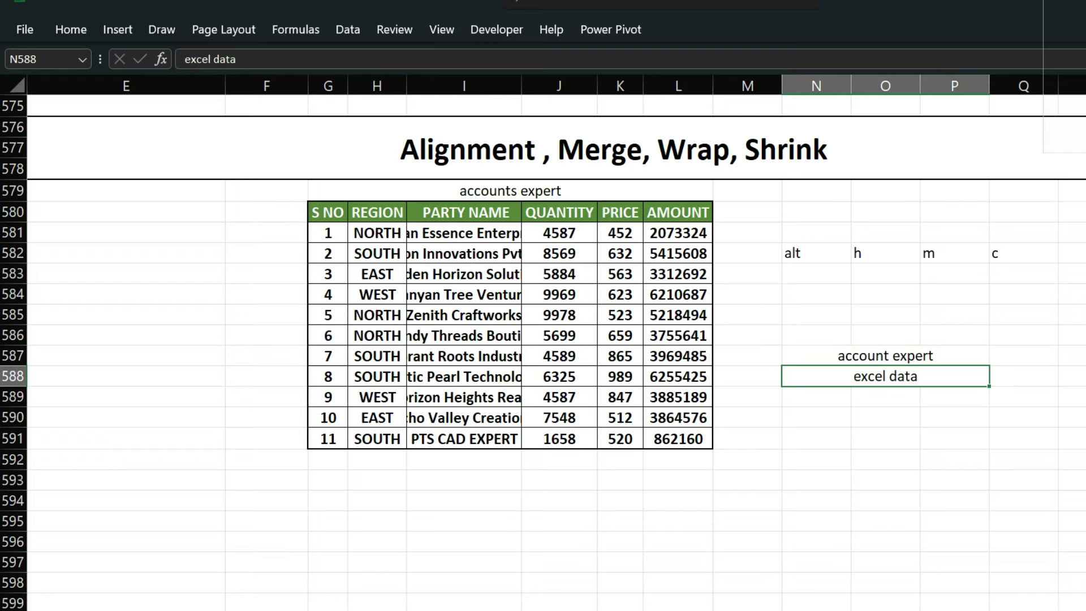
scroll(543, 350, down, 1)
scroll(543, 351, up, 2)
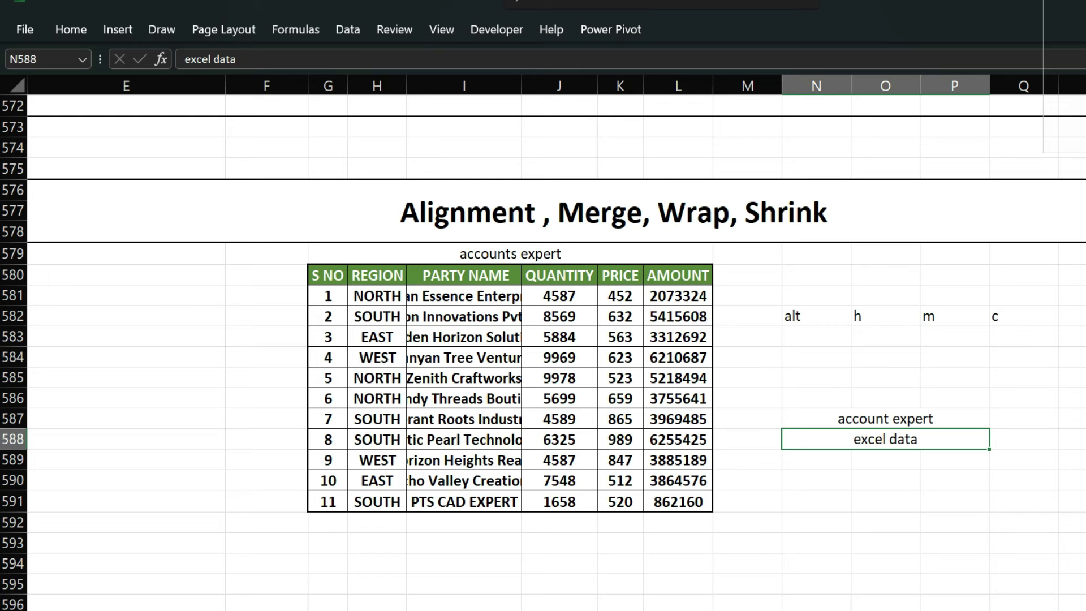
scroll(543, 350, down, 1)
scroll(543, 351, down, 1)
scroll(543, 351, down, 1)
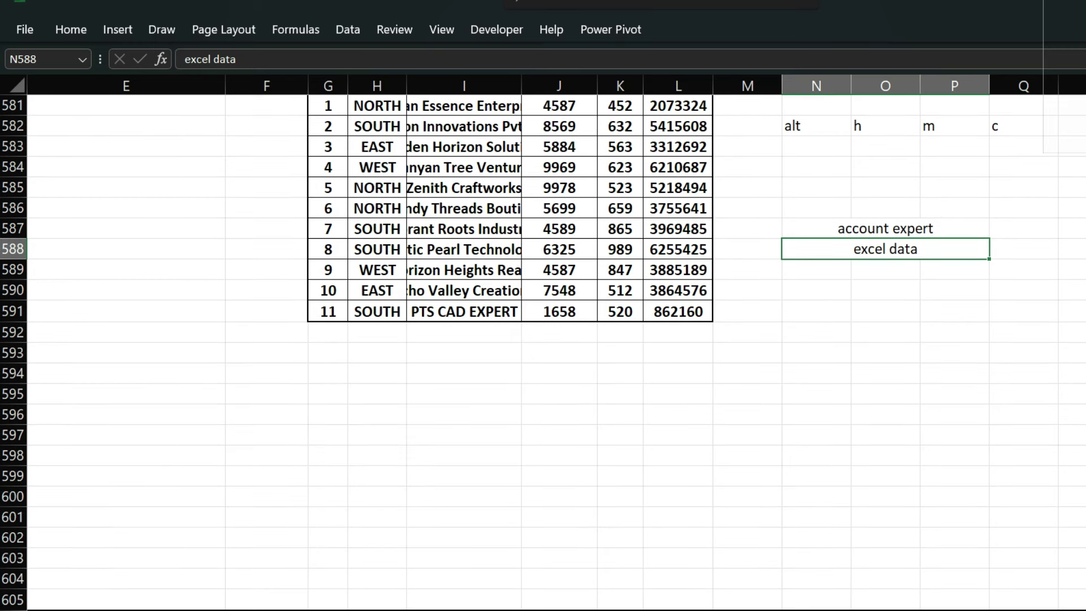
scroll(543, 306, up, 3)
key(alt+h)
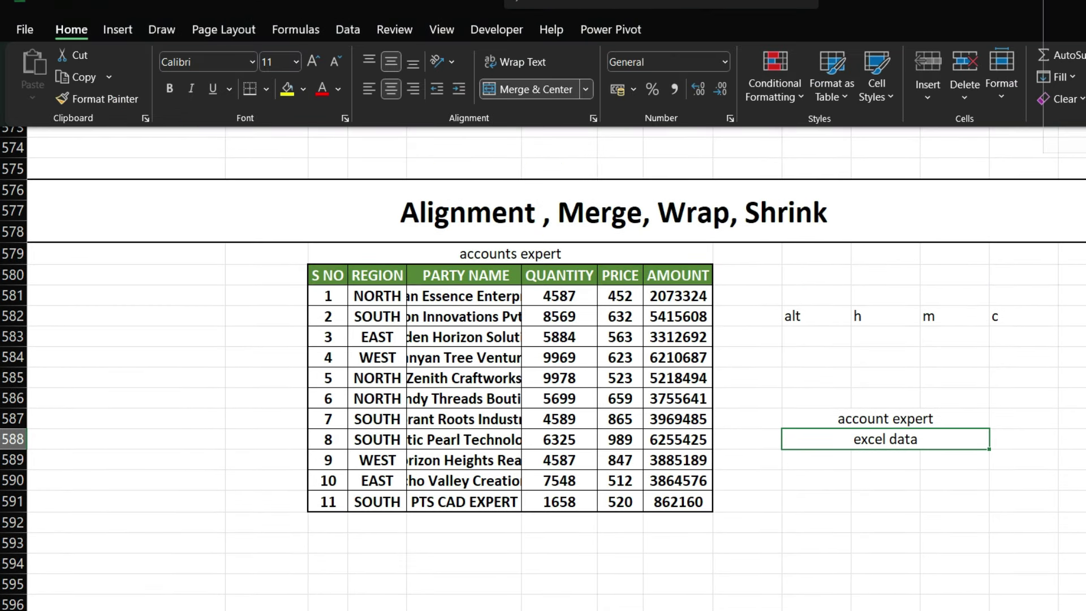
key(m)
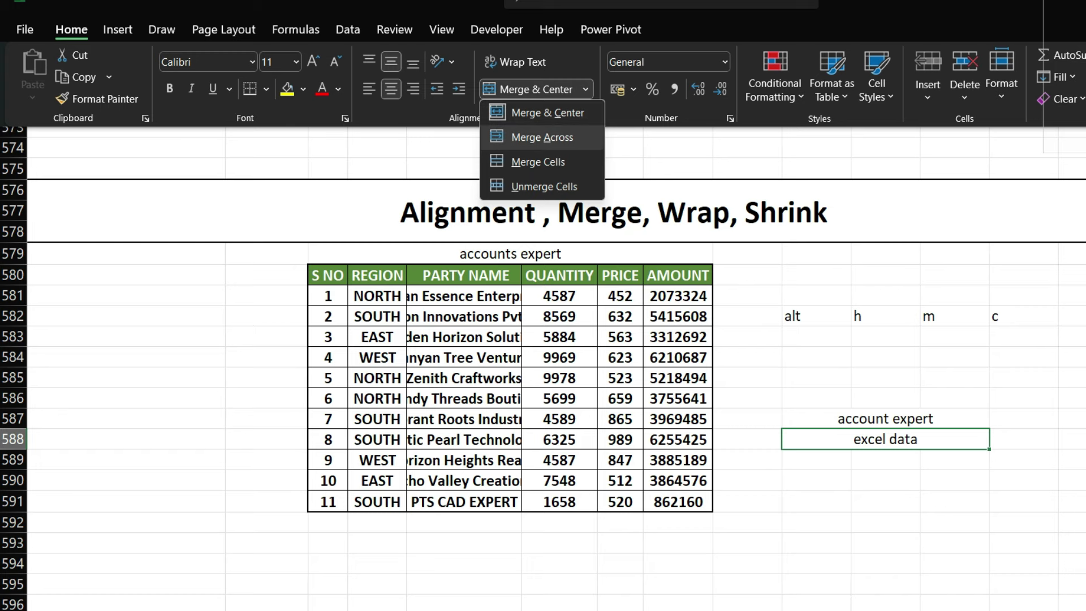
Step: Dismiss the merge options and scroll through the worksheet
key(Escape)
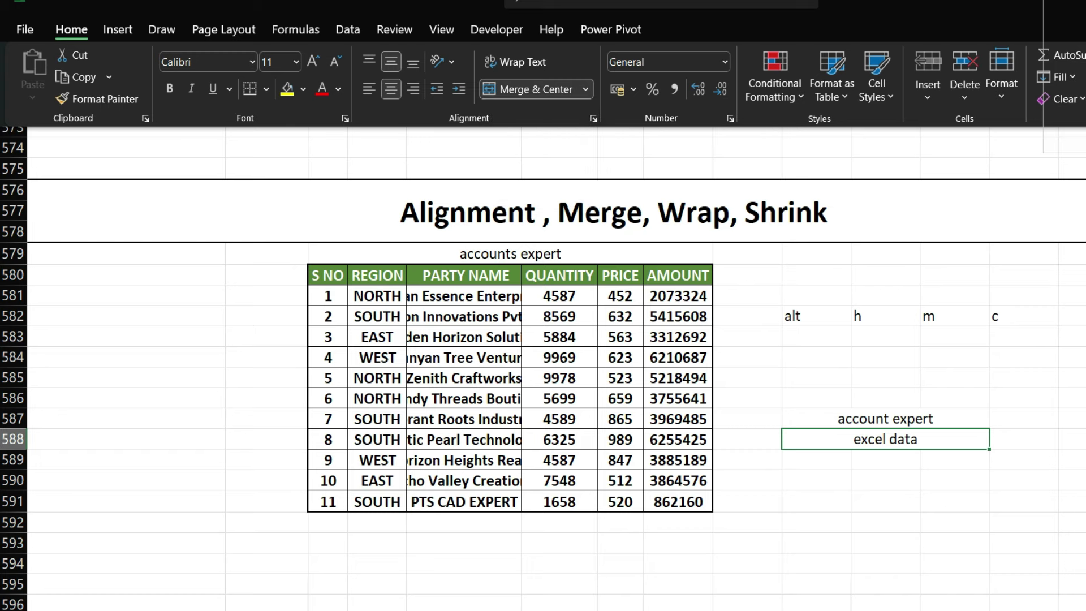
scroll(543, 368, down, 2)
scroll(543, 368, down, 5)
scroll(543, 368, down, 1)
scroll(543, 367, down, 1)
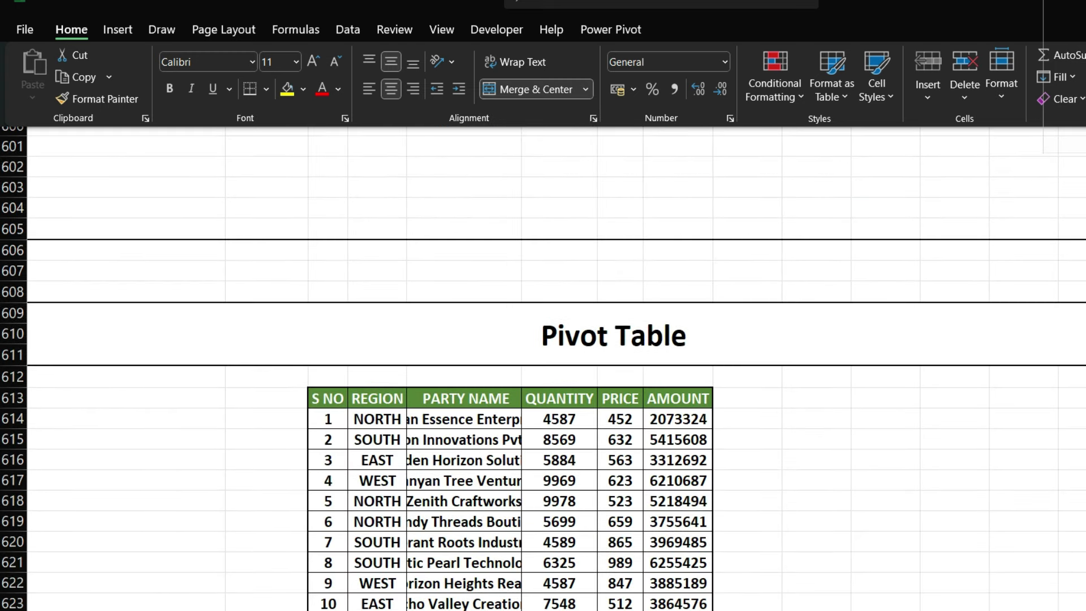
scroll(543, 368, down, 2)
scroll(543, 367, down, 2)
scroll(543, 368, down, 6)
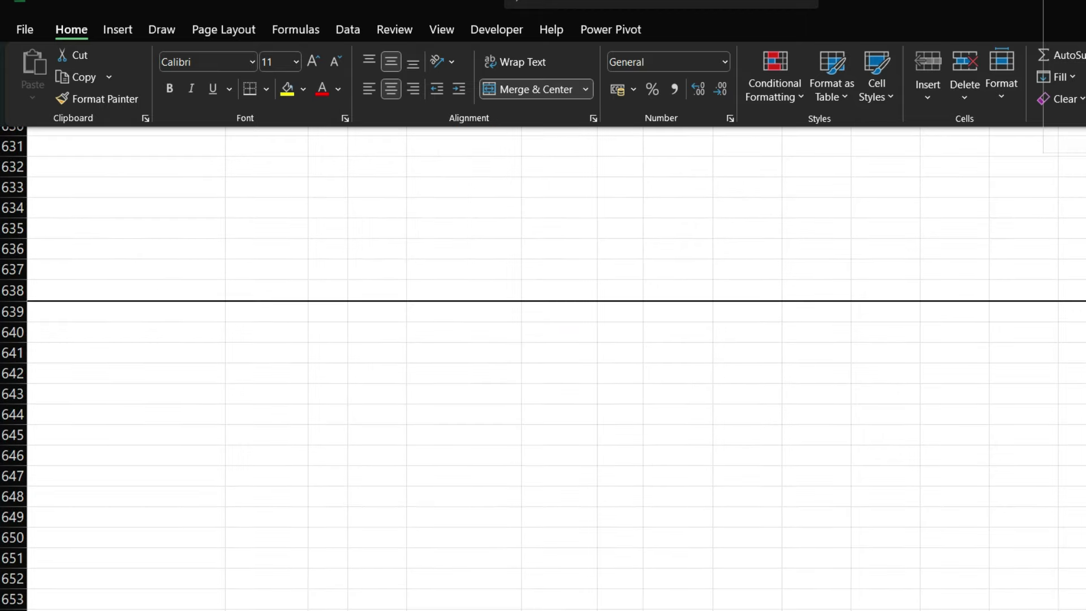
scroll(543, 367, down, 3)
scroll(543, 368, down, 6)
scroll(543, 367, up, 3)
scroll(543, 368, up, 3)
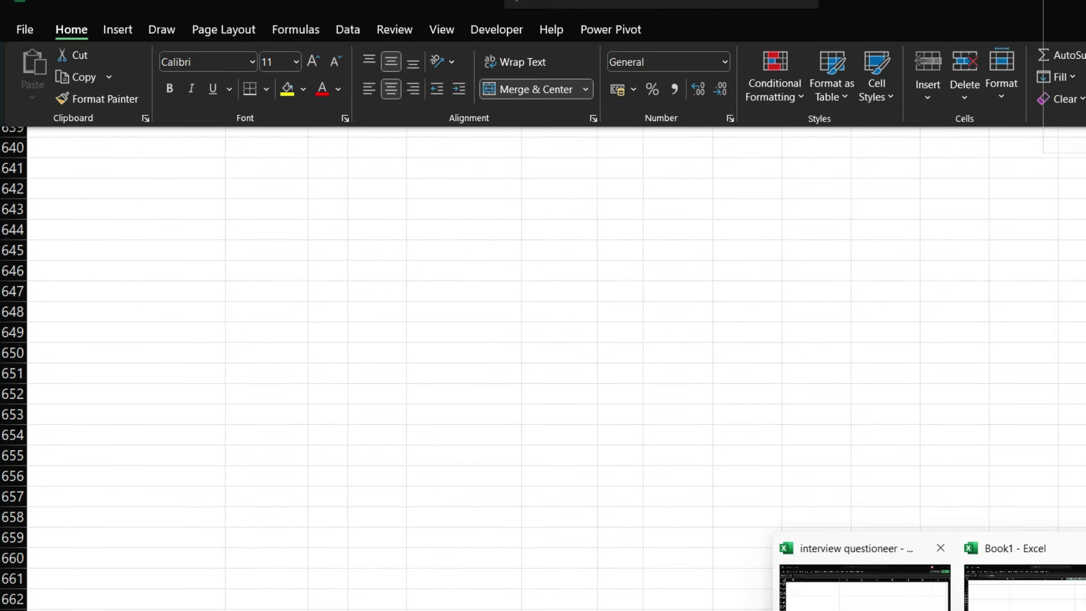
Step: In the other workbook, go over the Freeze Panes, Merge and Alignments, Protection and Remove heading topics
click(849, 571)
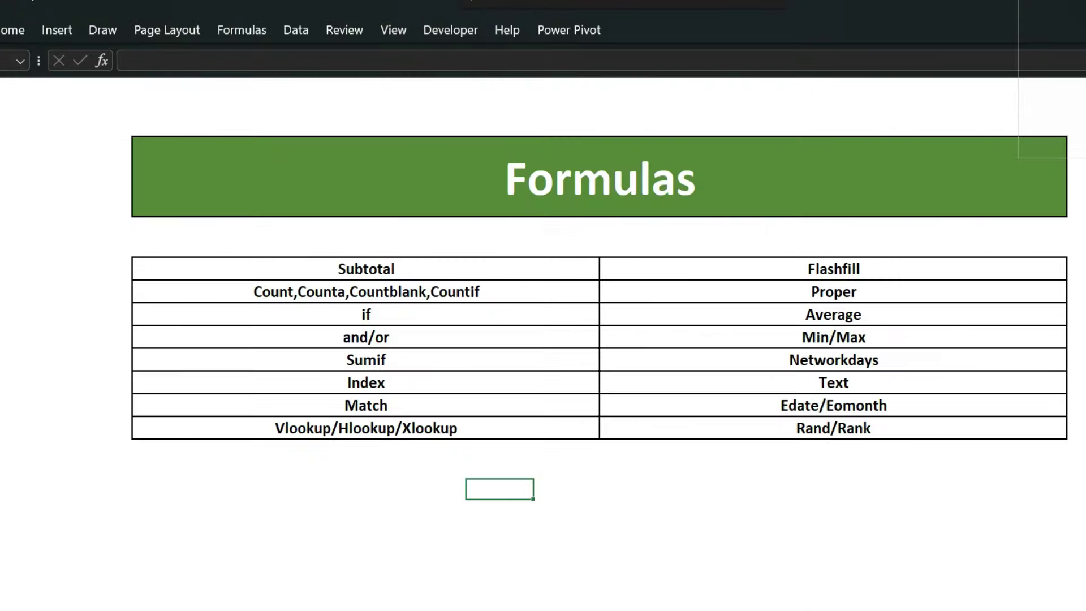
scroll(543, 339, up, 3)
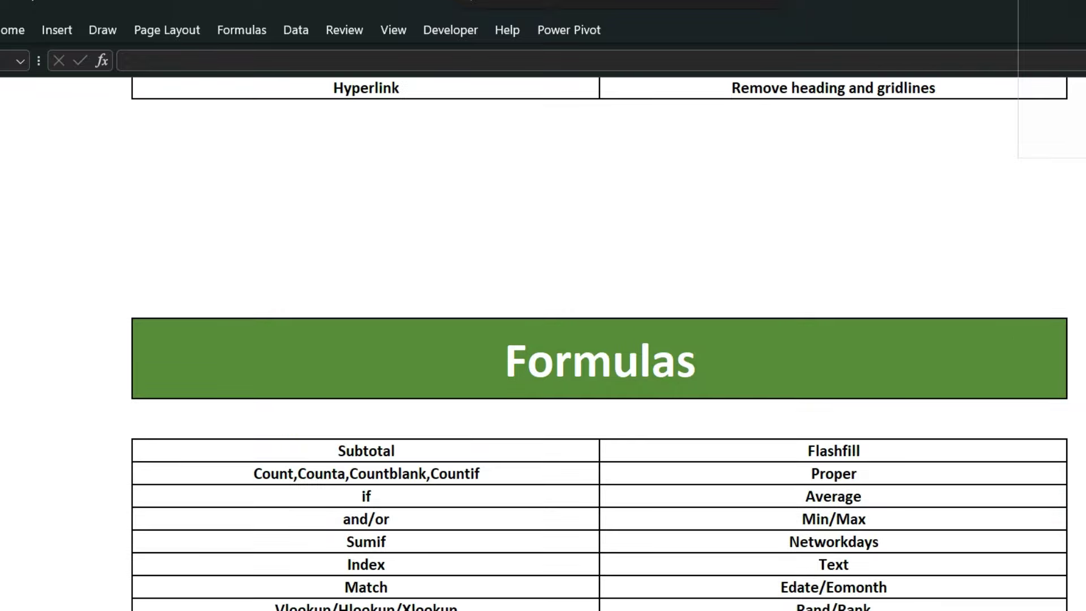
scroll(543, 339, up, 3)
scroll(543, 339, up, 2)
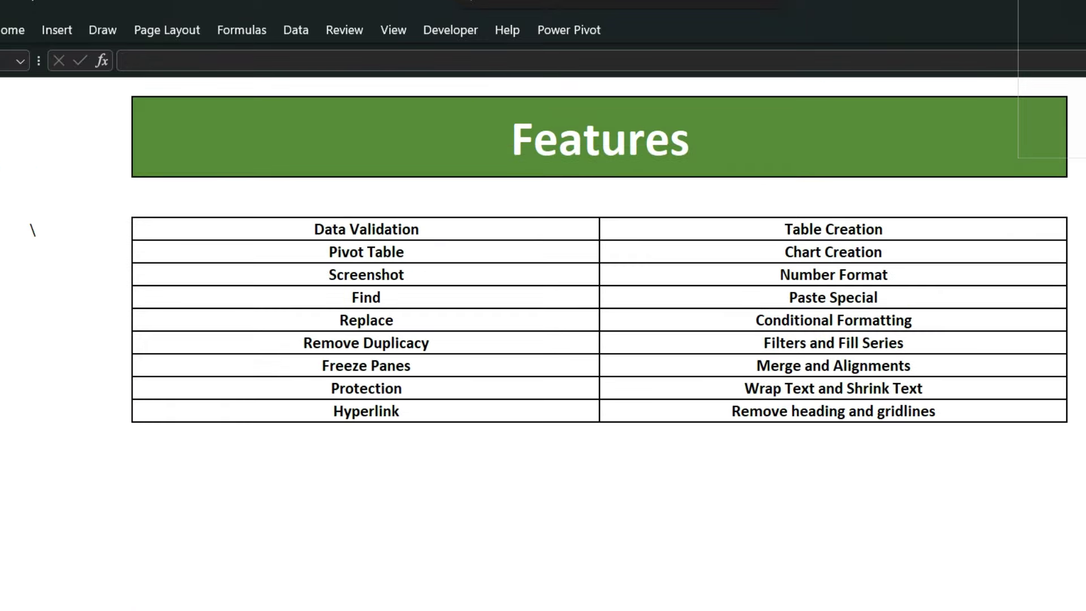
click(365, 365)
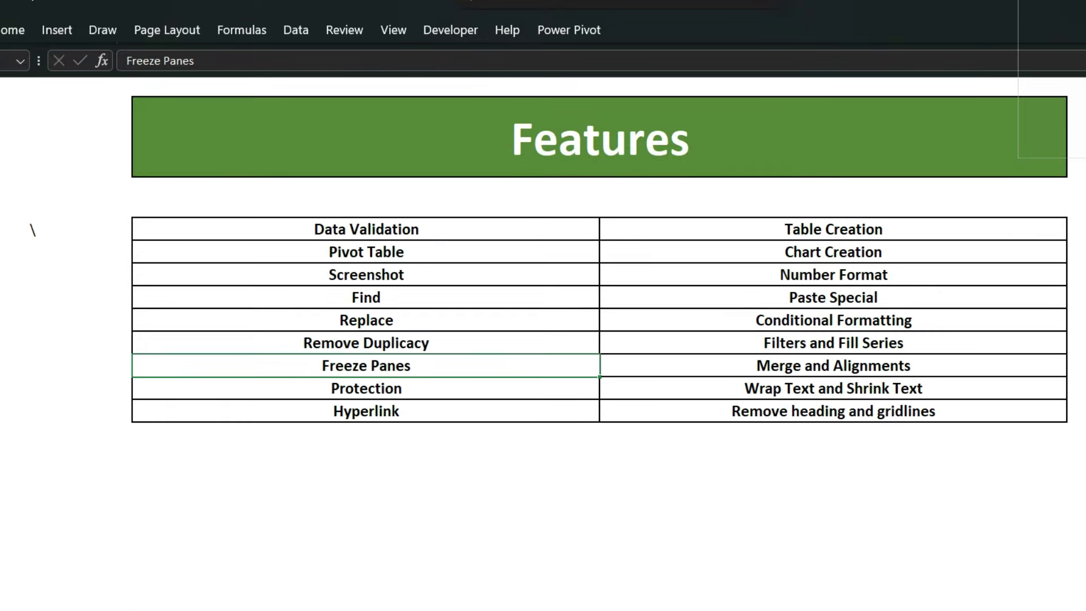
click(833, 365)
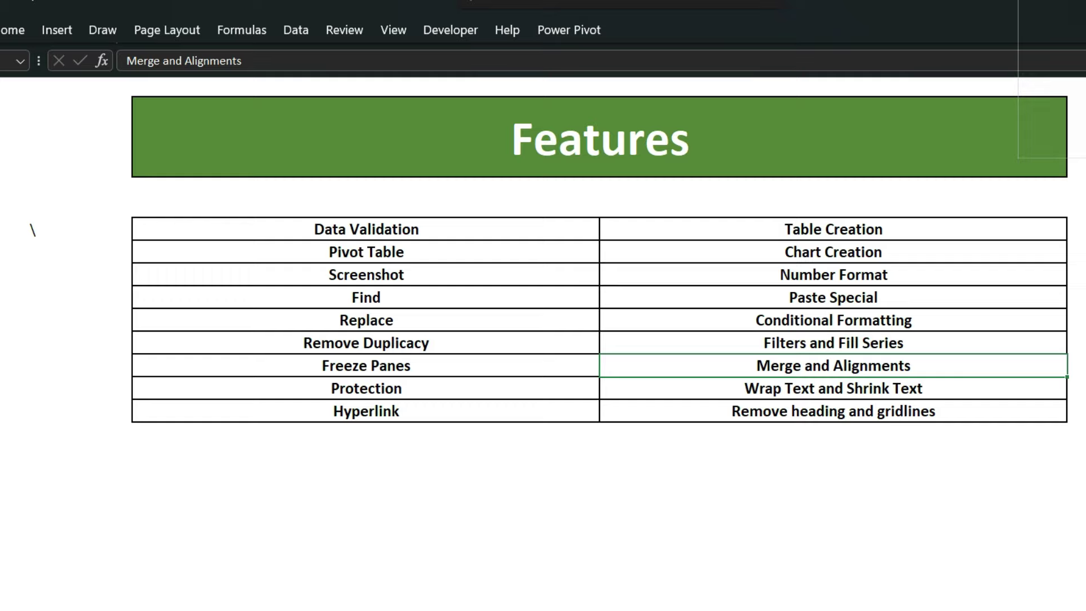
click(366, 387)
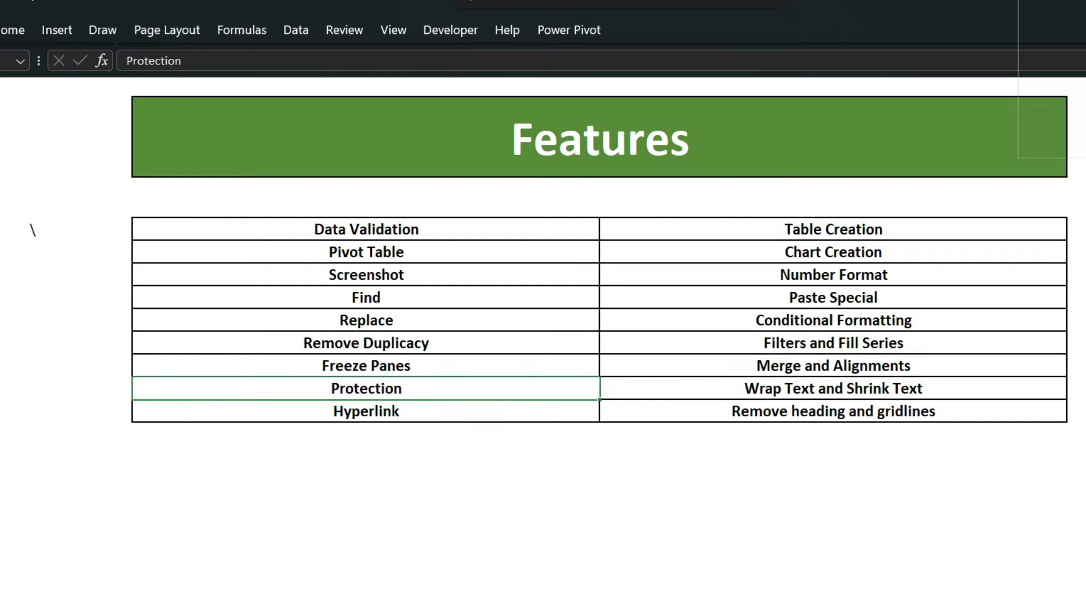
click(833, 410)
key(Left)
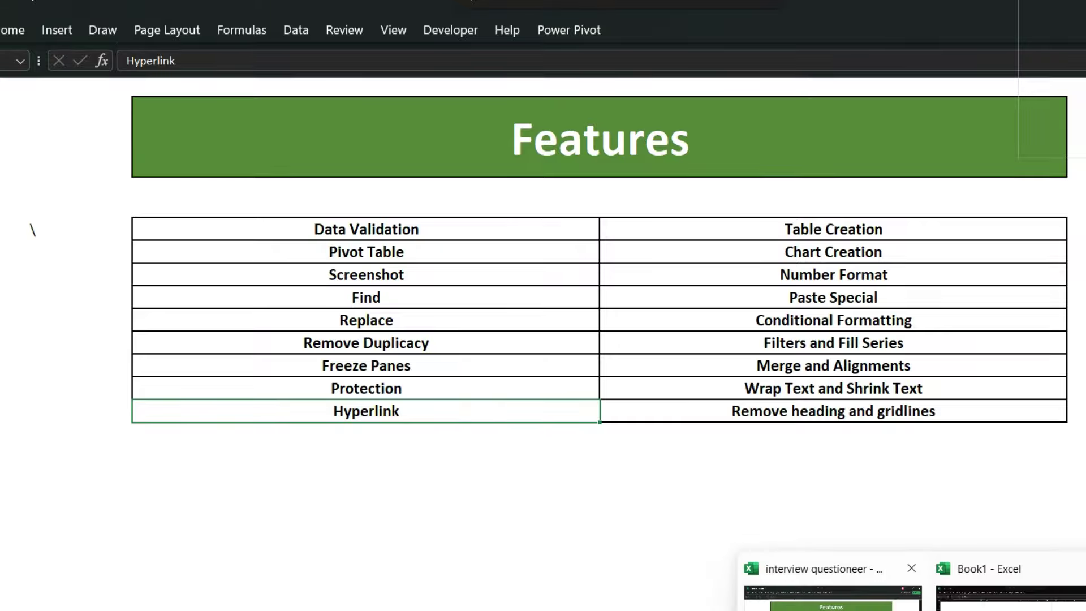
Step: Return to the Alignment, Merge, Wrap, Shrink workbook and scroll up to its table
click(831, 588)
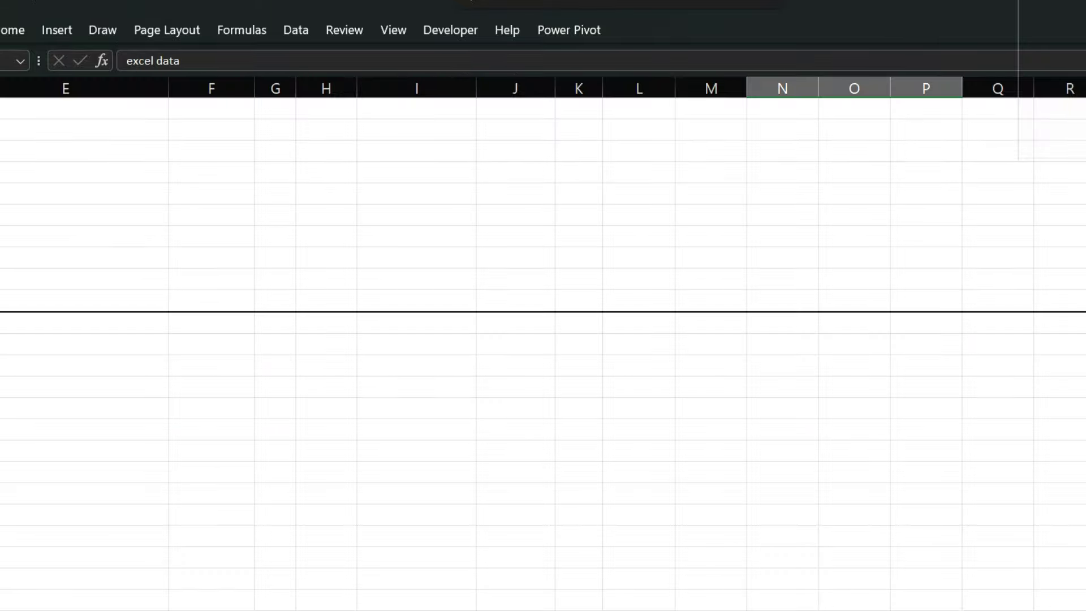
scroll(543, 339, up, 10)
scroll(543, 314, up, 3)
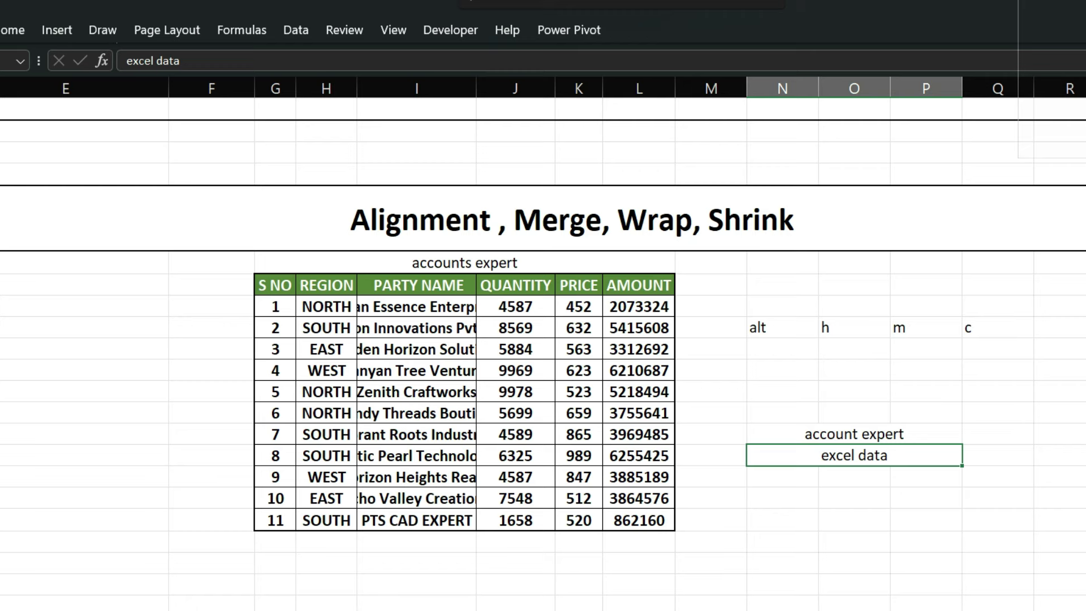
Step: Protect the sheet via Format > Protect Sheet, entering and confirming a password
key(ctrl+F1)
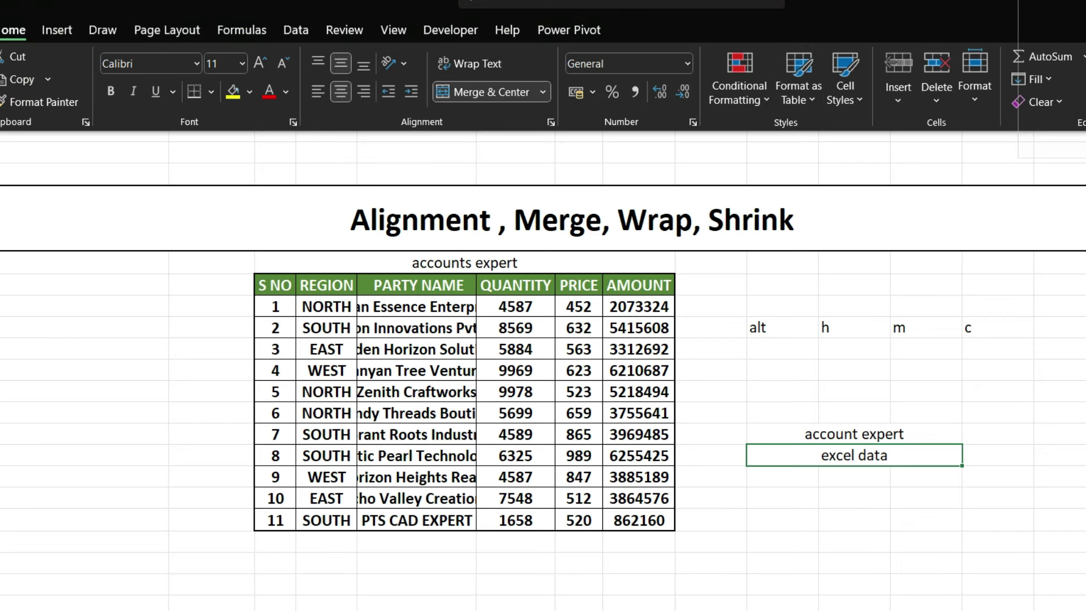
click(975, 74)
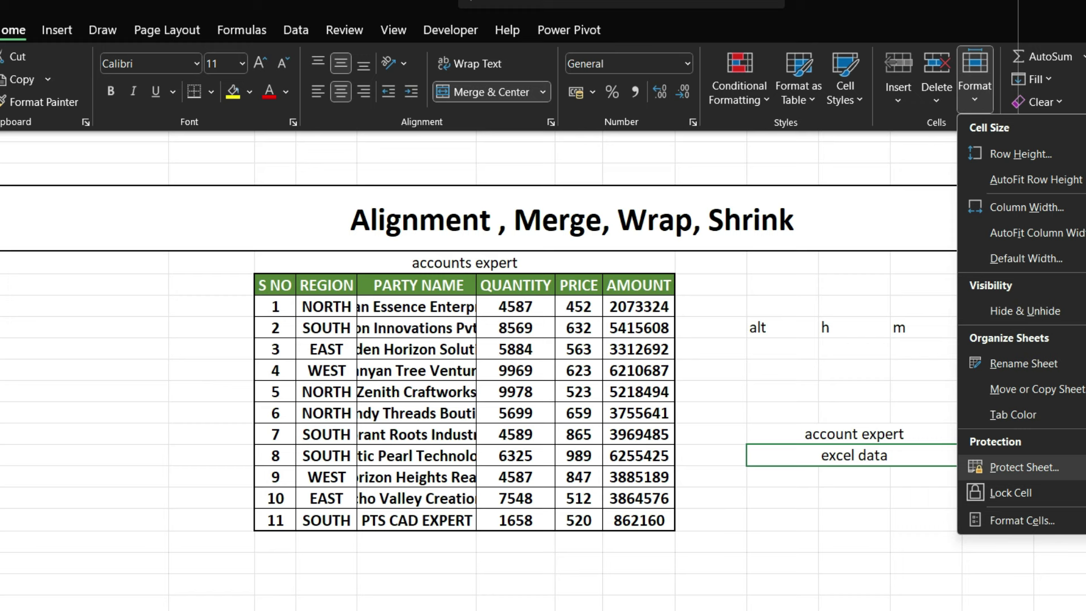
click(1023, 467)
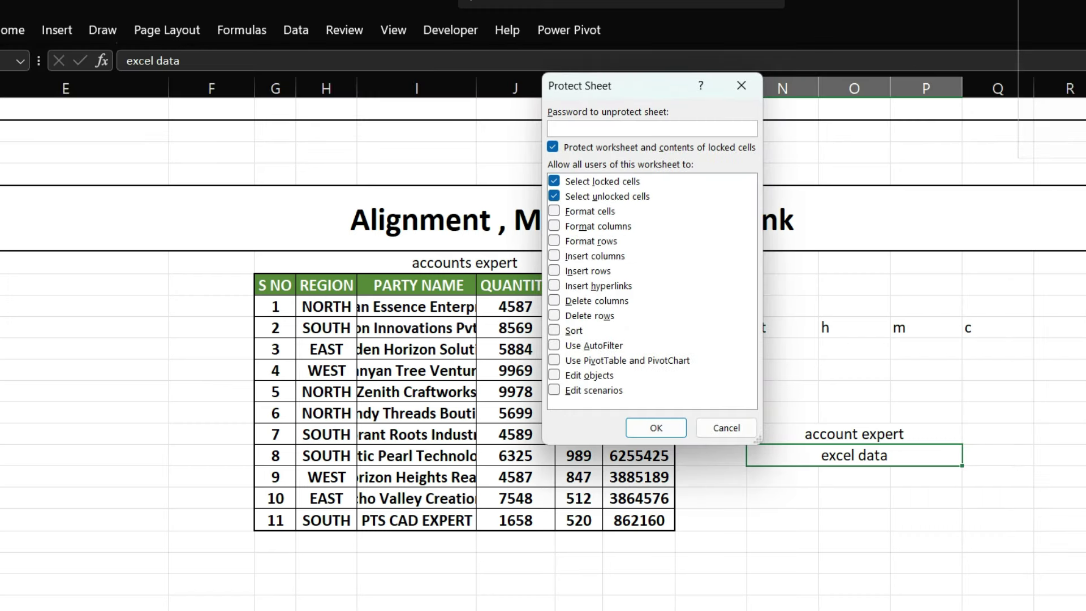
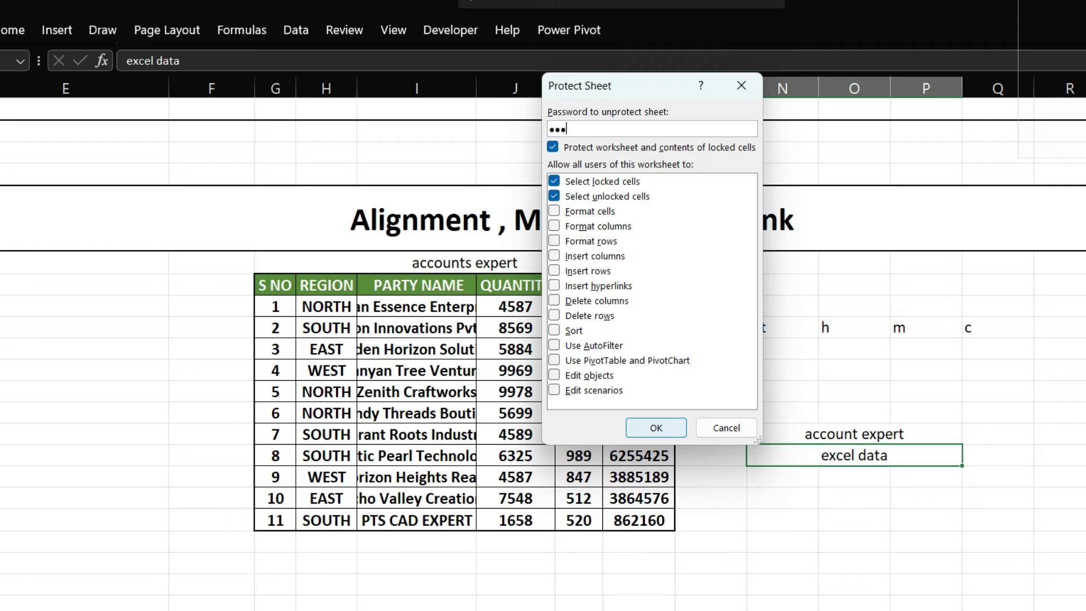
click(655, 427)
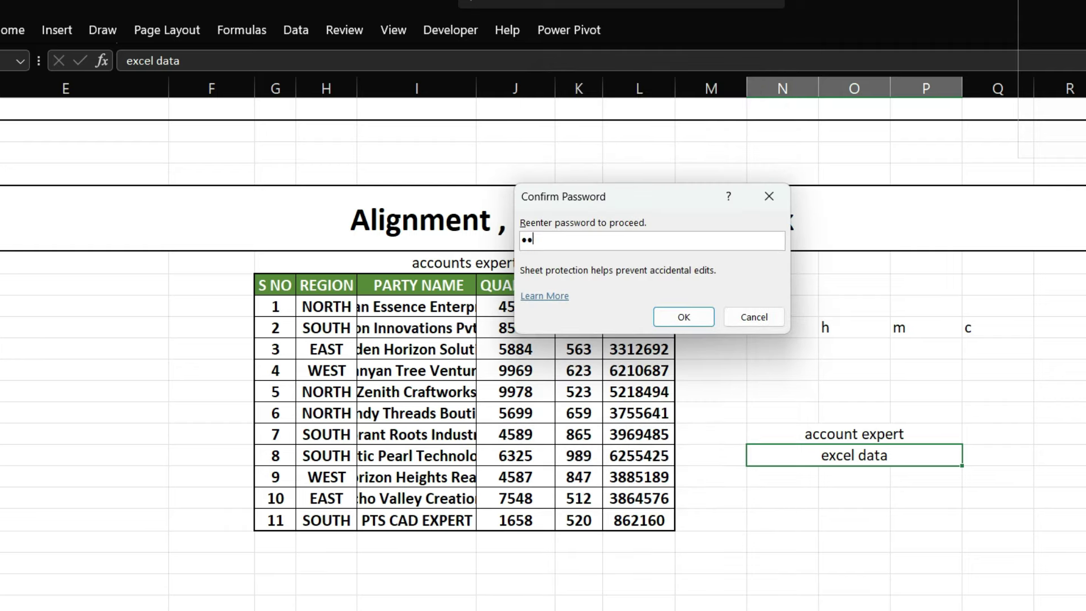
key(Return)
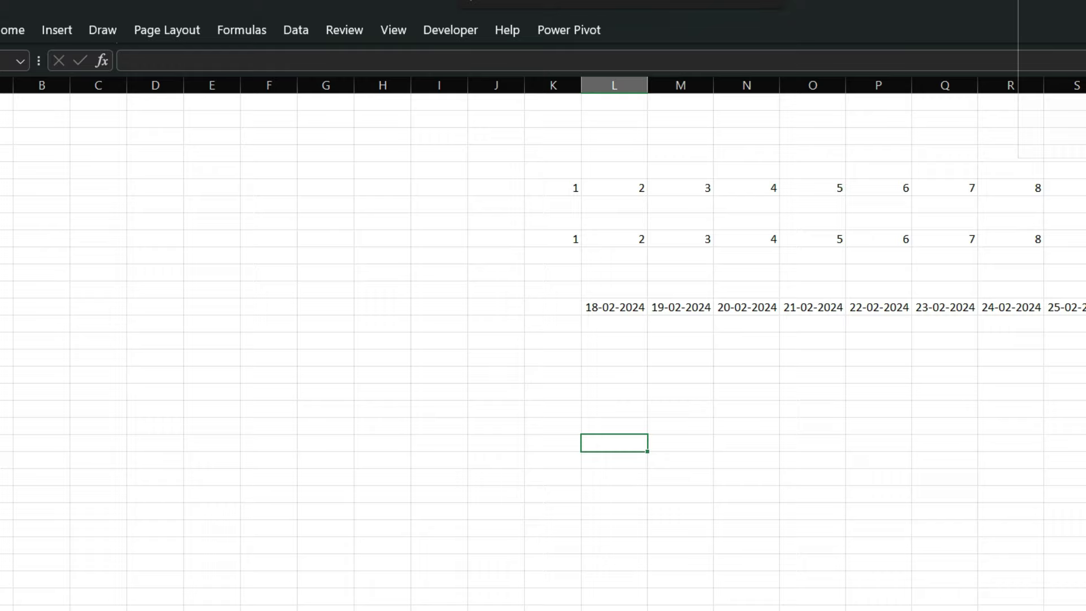
Step: Test editing a table cell and the excel data cell, dismissing each protected-sheet warning
click(275, 520)
double_click(85, 370)
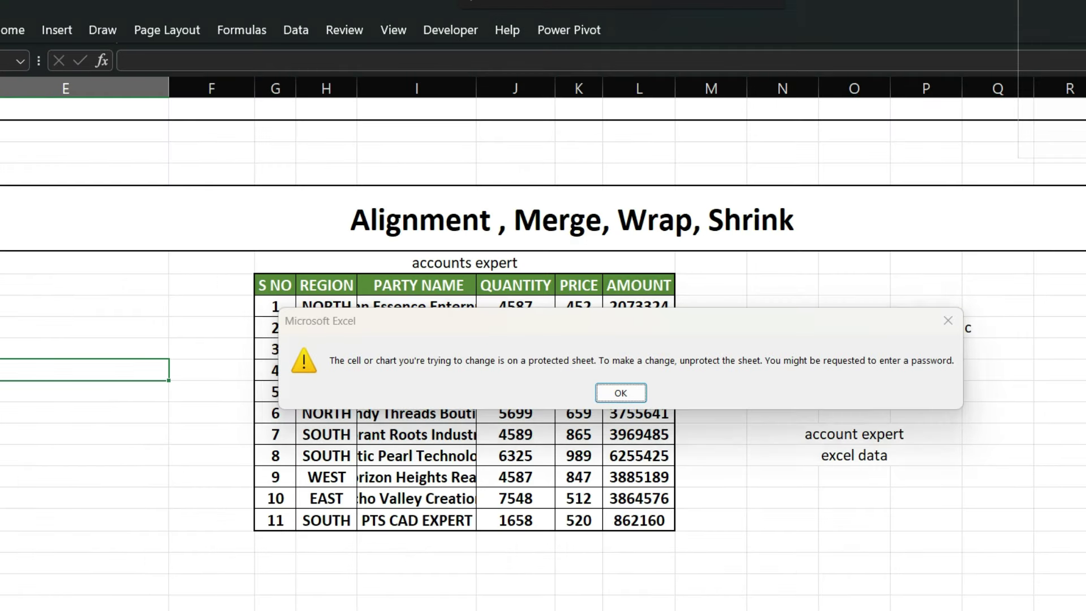
key(Return)
double_click(854, 455)
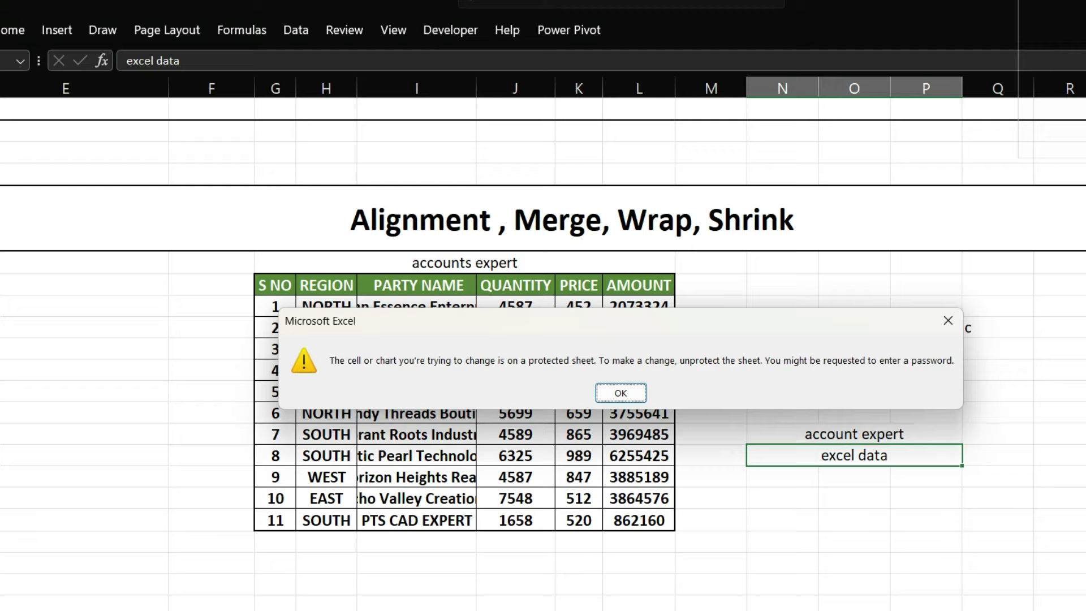
key(Return)
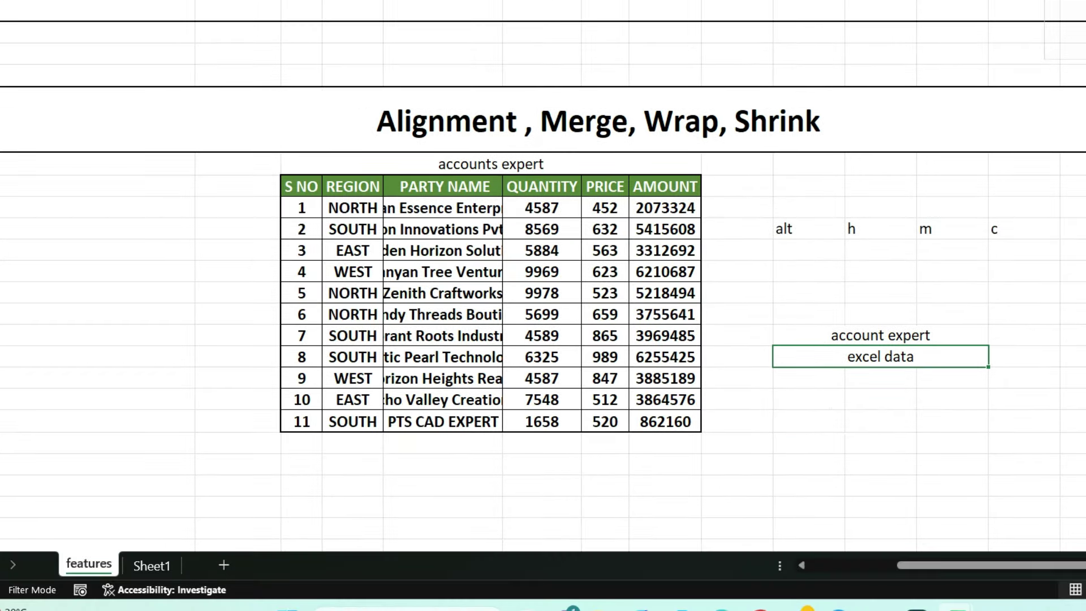
Step: Unprotect the sheet from its tab menu by entering the sheet password
right_click(97, 563)
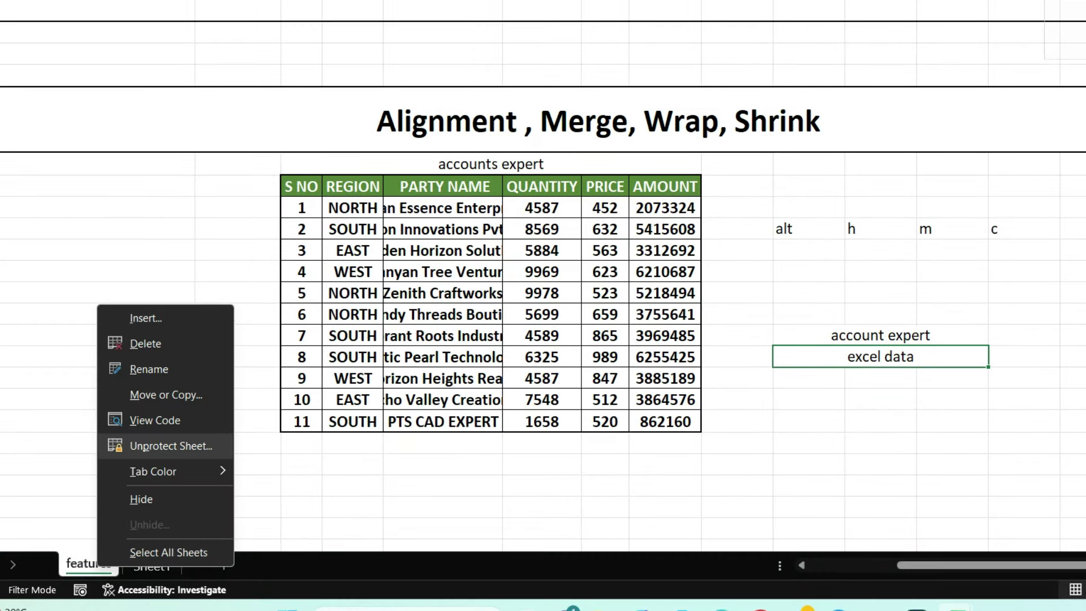
click(171, 446)
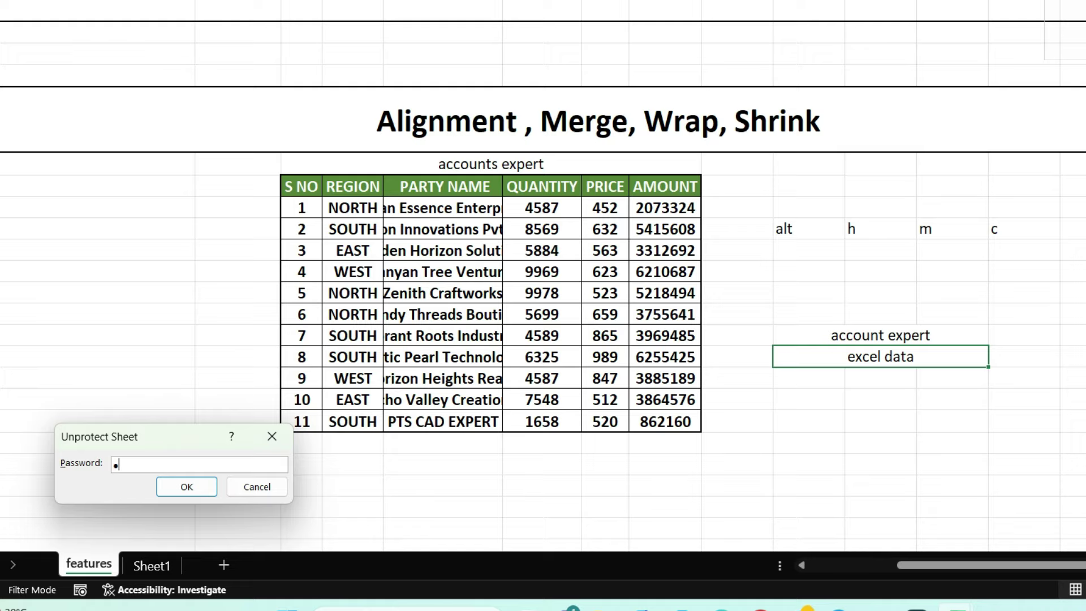
key(Return)
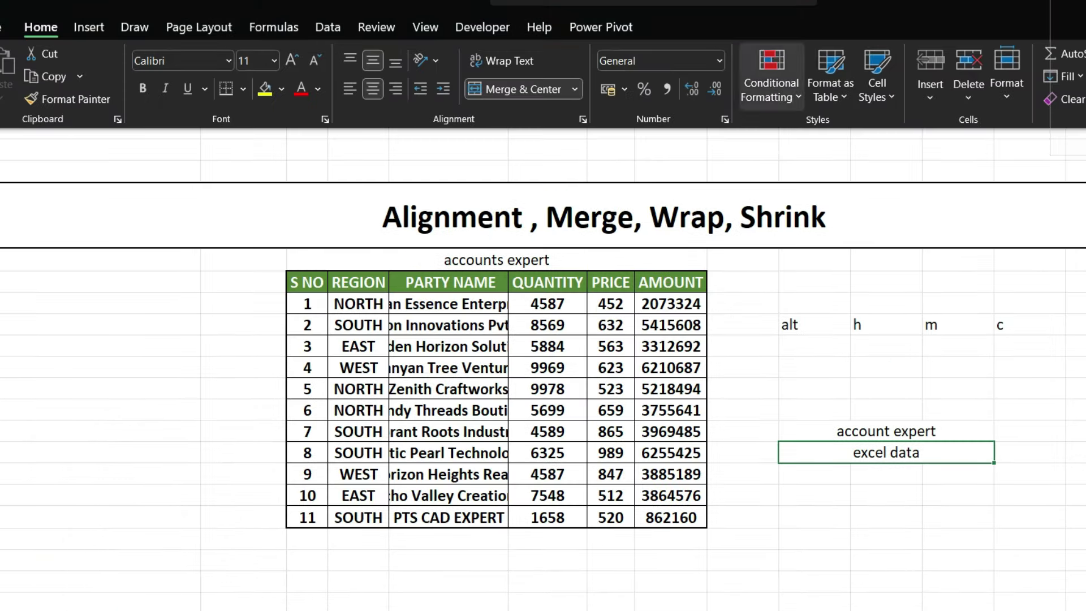
Step: Protect the sheet again with the same password and confirm that editing cell F10 is blocked
click(1007, 73)
key(Return)
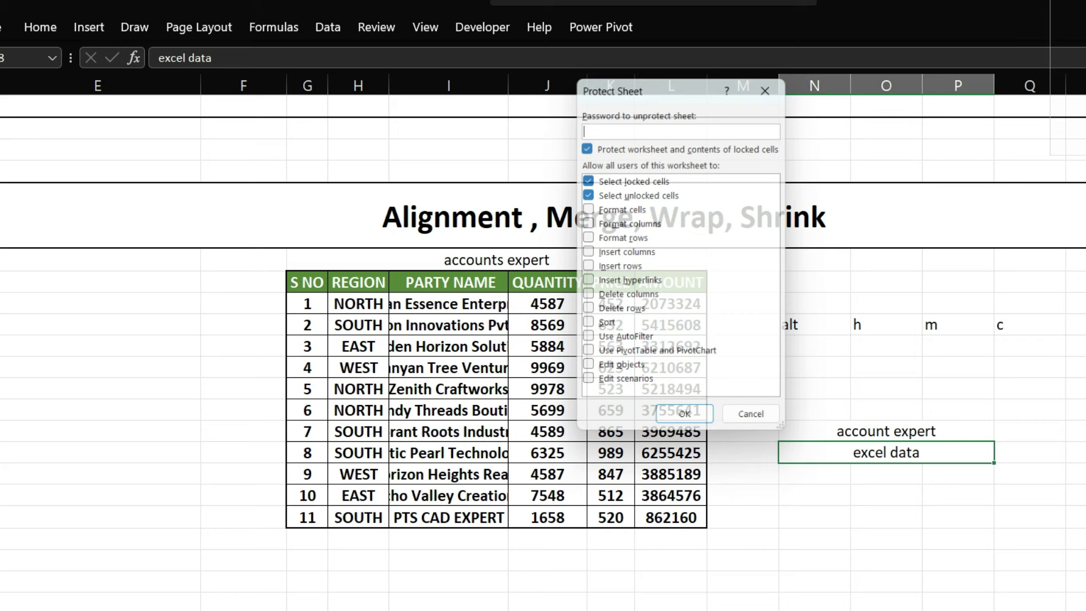
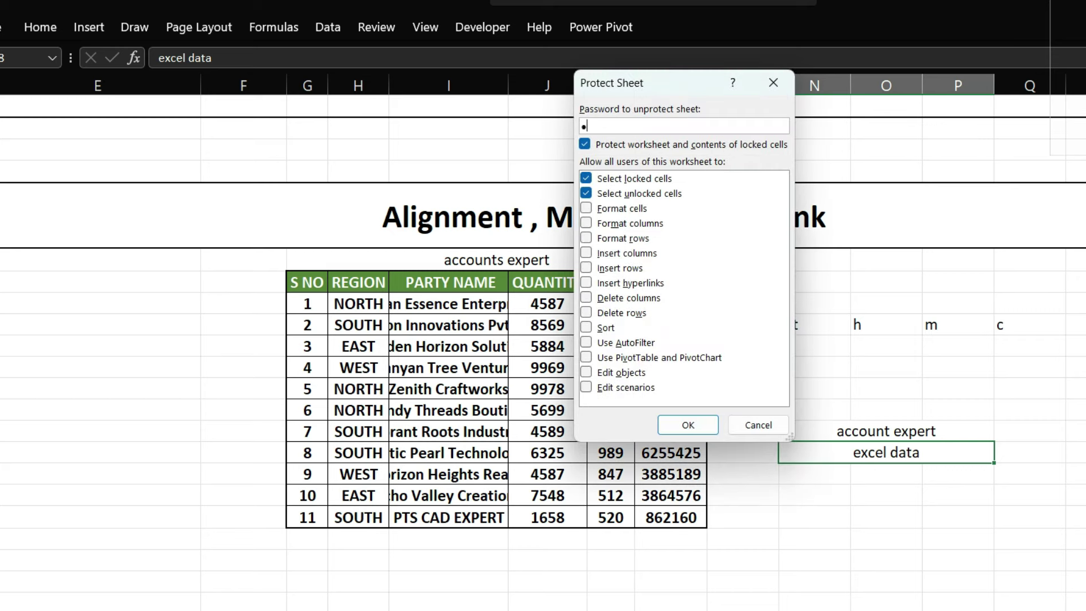
key(Return)
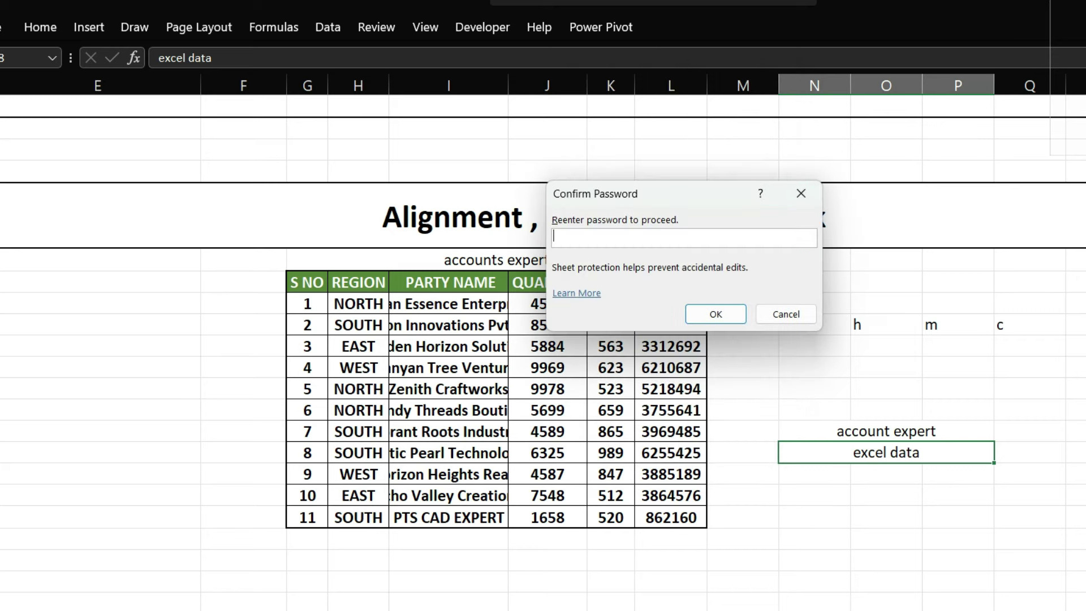
key(Return)
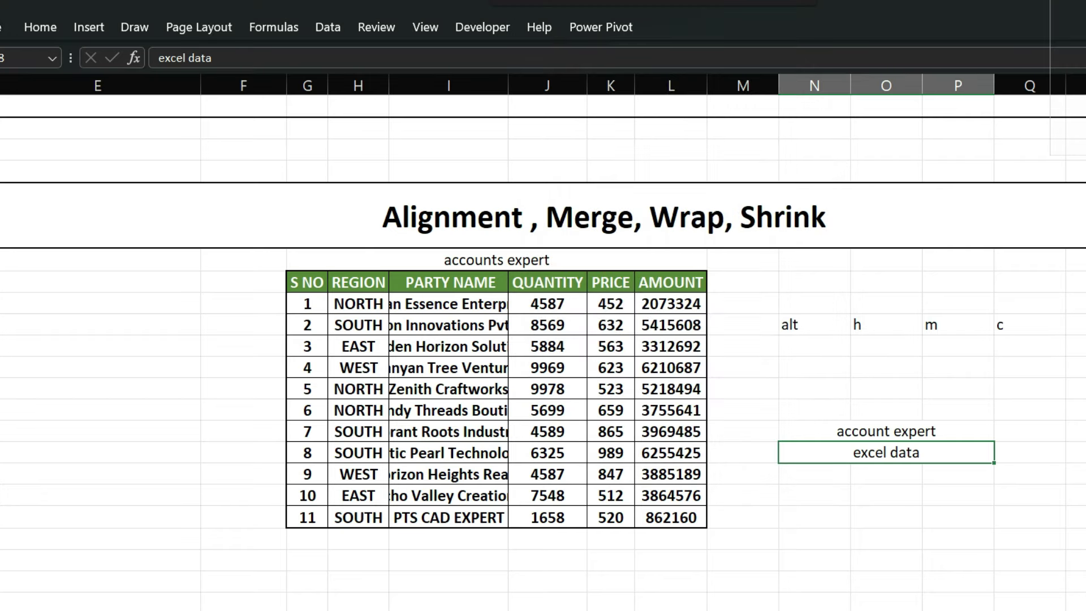
click(243, 494)
double_click(244, 494)
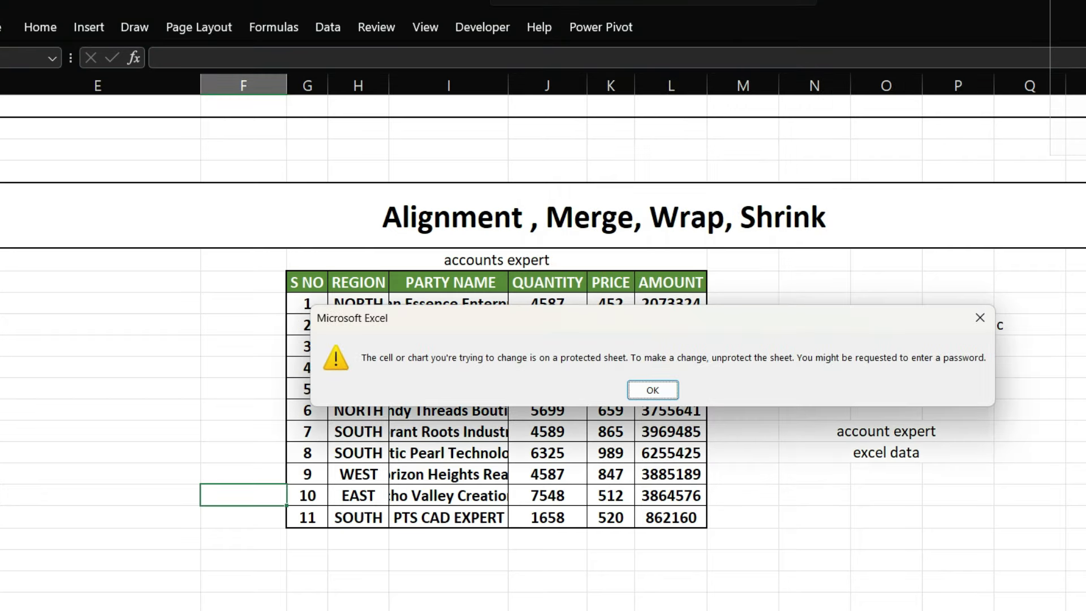
key(Return)
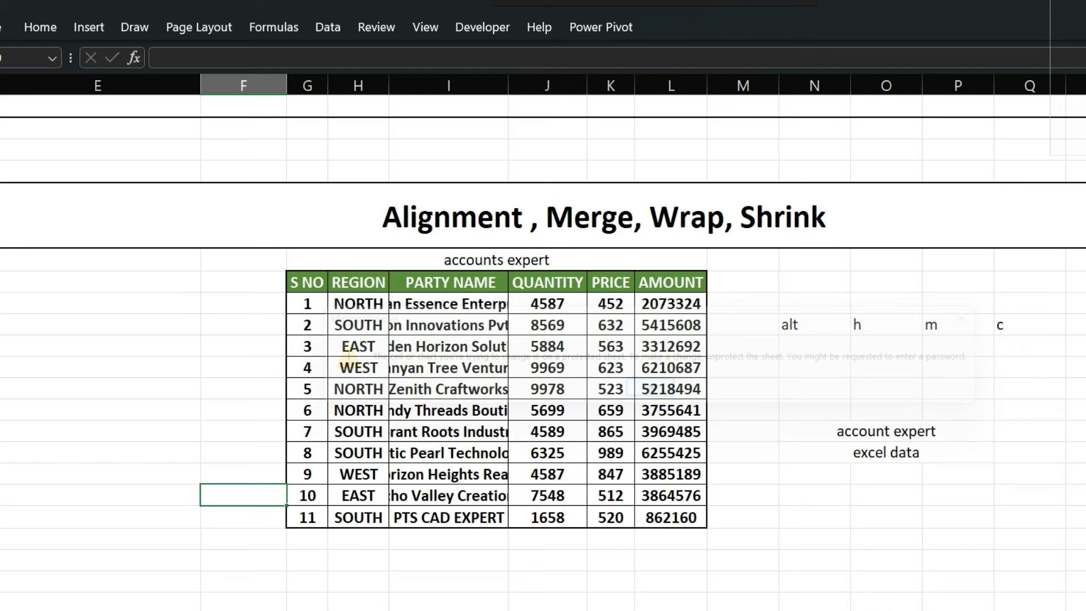
Step: Remove the protection through Home > Format > Unprotect Sheet by entering the password
click(100, 473)
click(40, 27)
click(1006, 79)
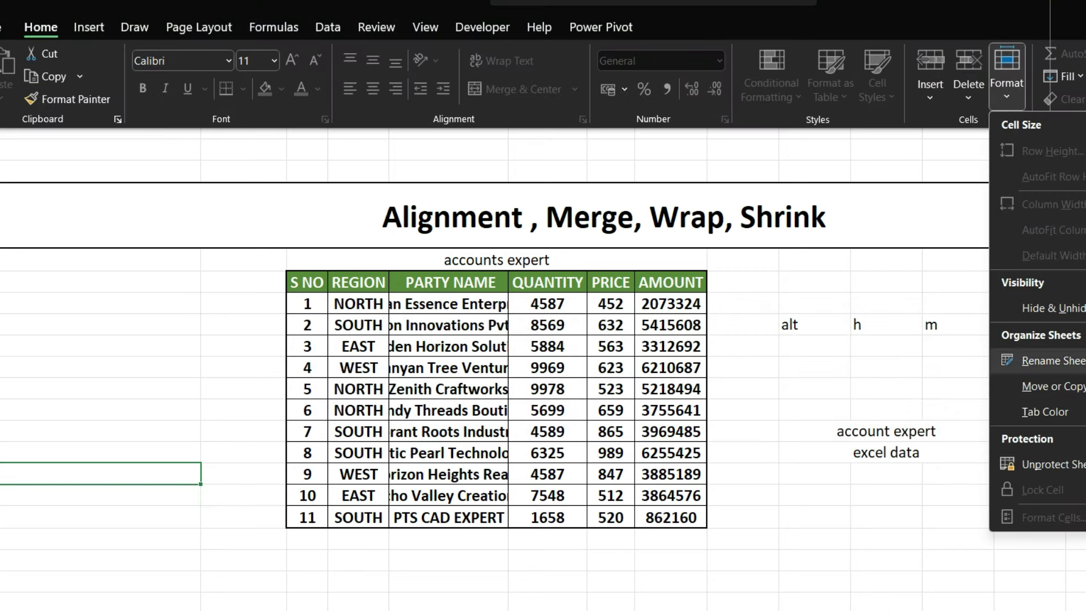
click(1046, 528)
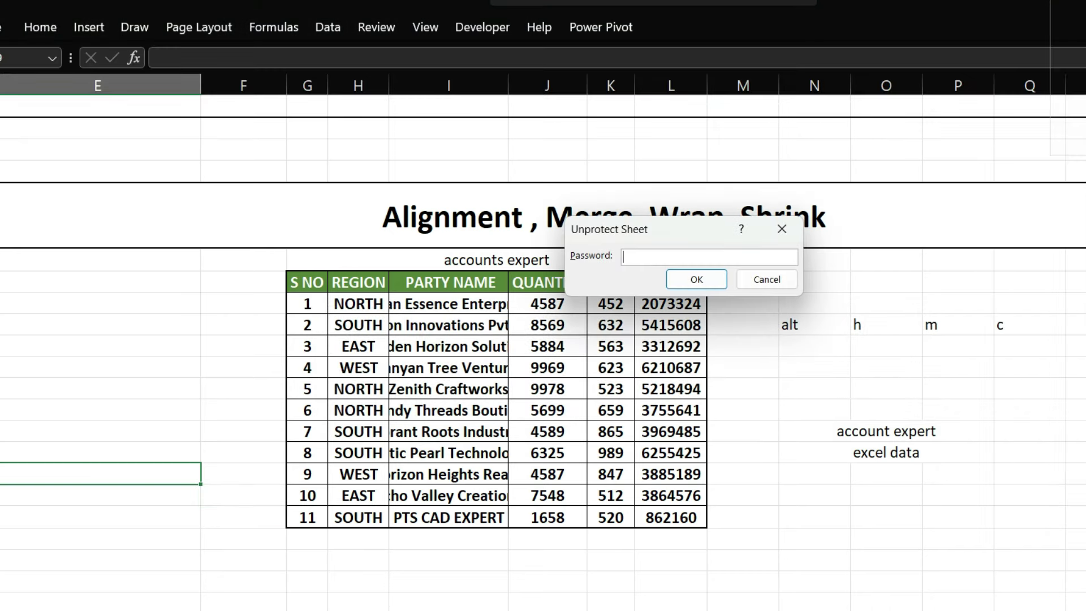
click(696, 279)
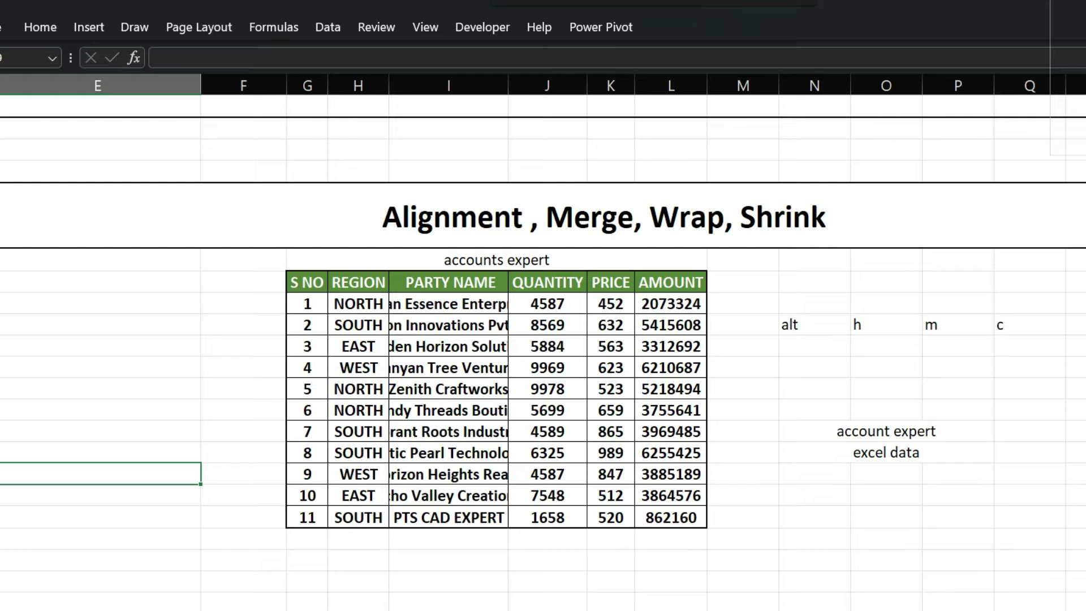
click(742, 560)
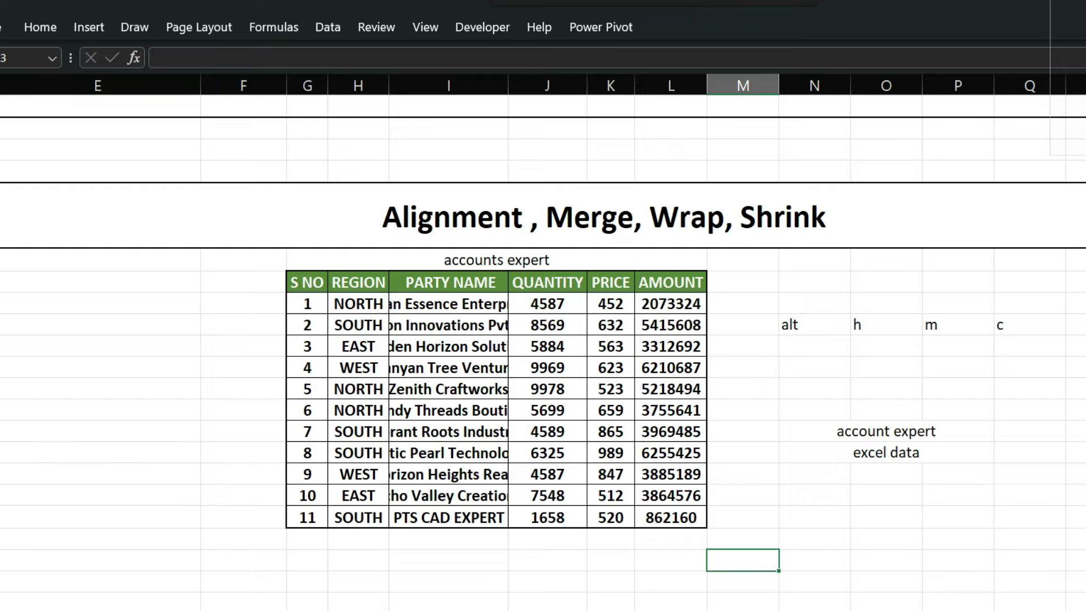
Step: Switch from the current sheet to the other workbook that holds the main sheet
scroll(543, 311, down, 3)
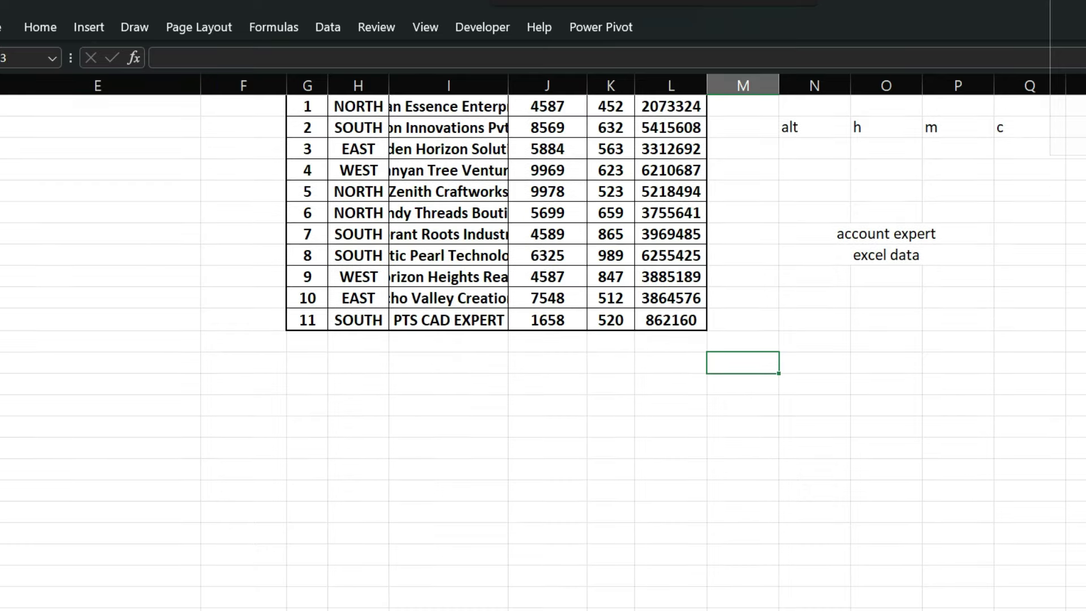
scroll(543, 311, down, 5)
scroll(543, 311, down, 4)
scroll(543, 311, down, 3)
scroll(543, 311, up, 2)
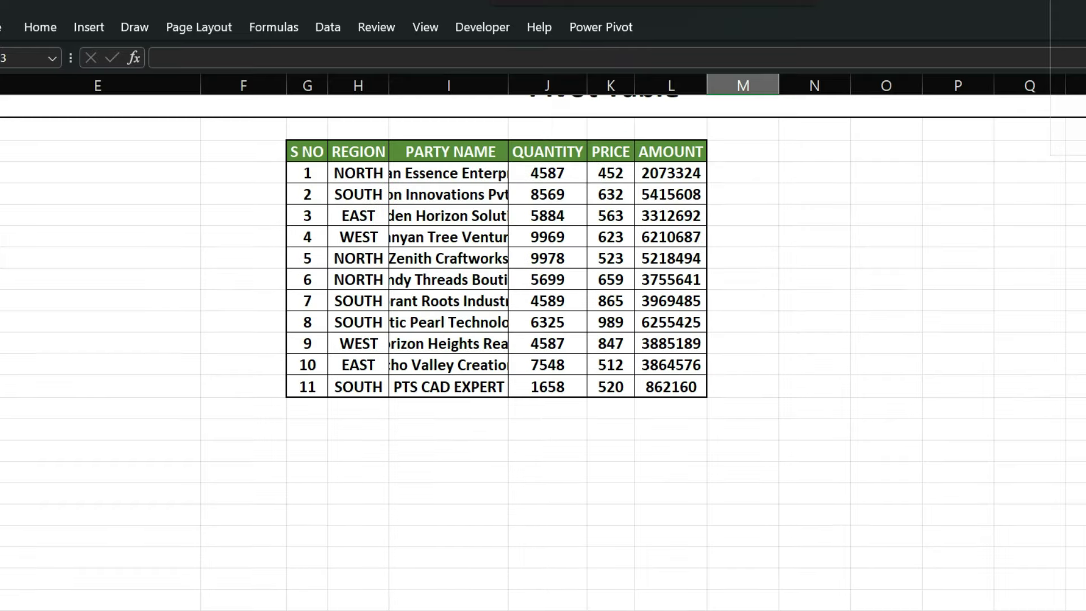
scroll(543, 311, up, 4)
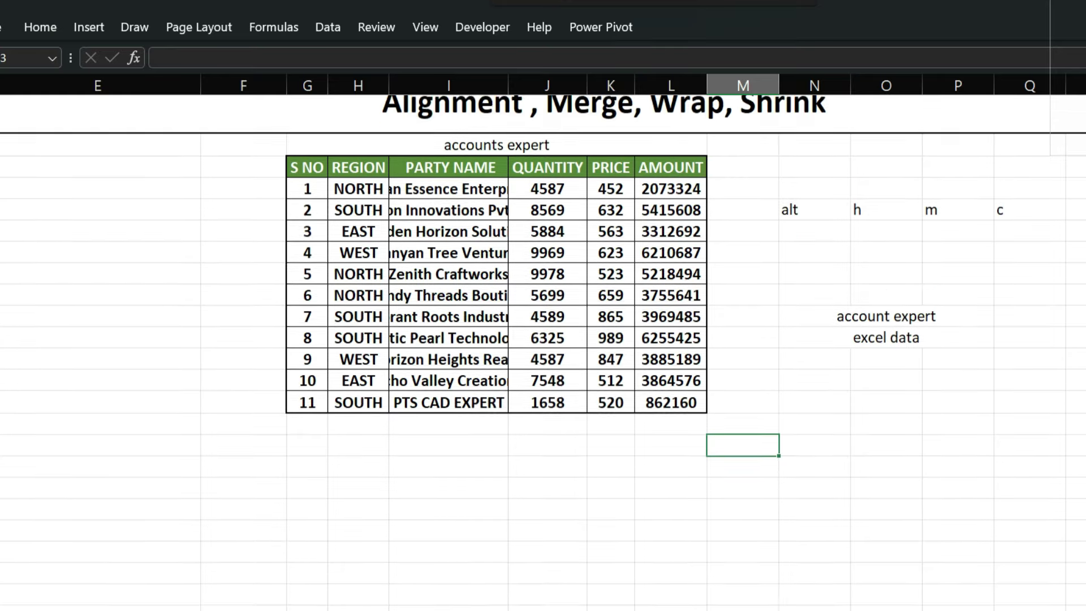
scroll(543, 395, down, 3)
scroll(543, 395, up, 3)
scroll(543, 396, up, 2)
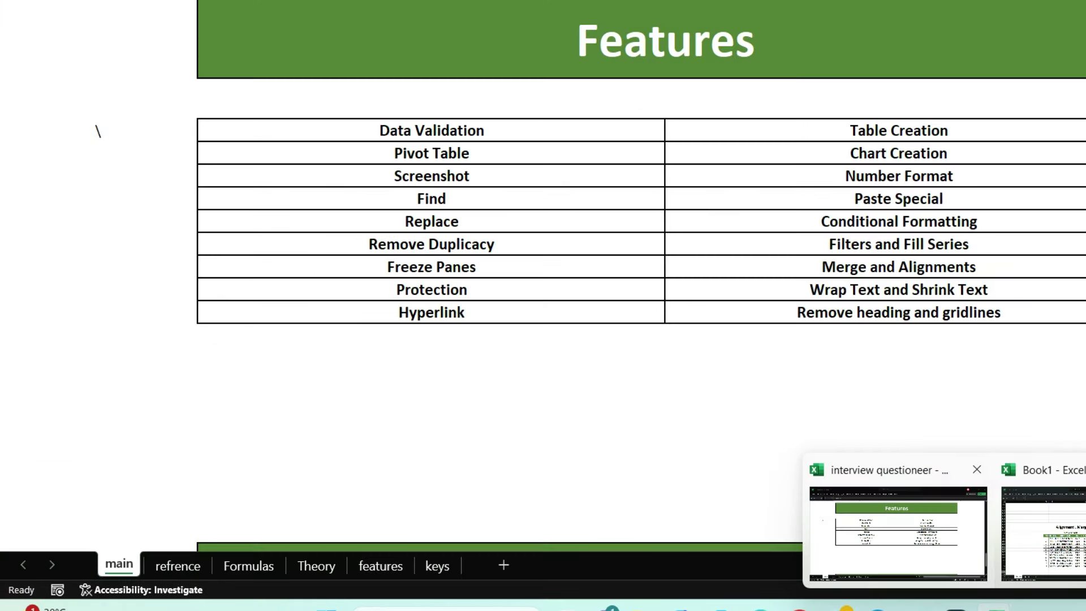
click(898, 534)
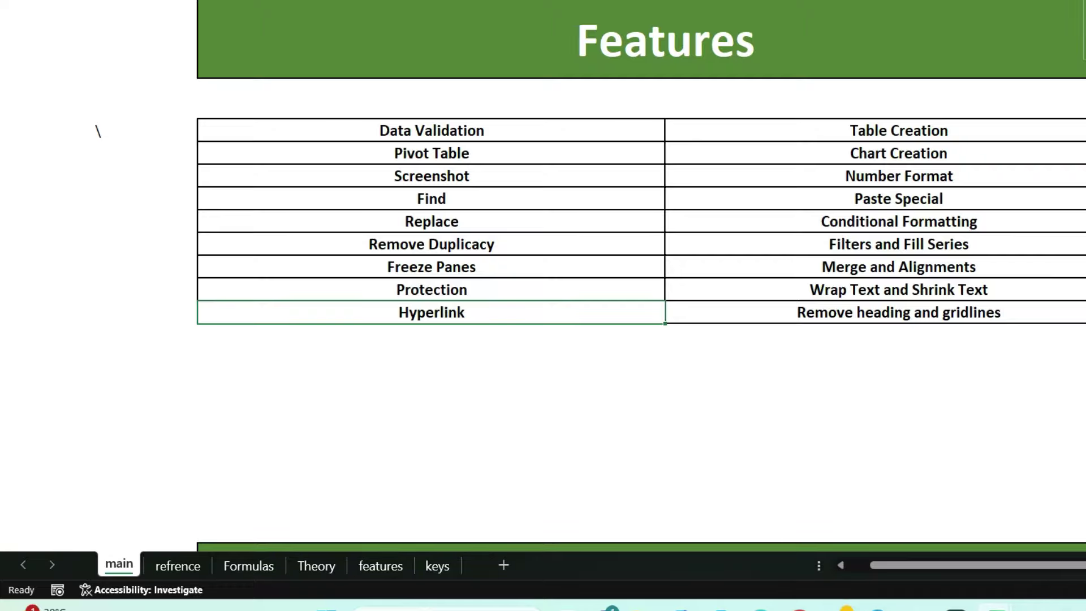
Step: Scroll up to the Formulas heading and select an empty cell a few rows below it
scroll(639, 340, up, 1)
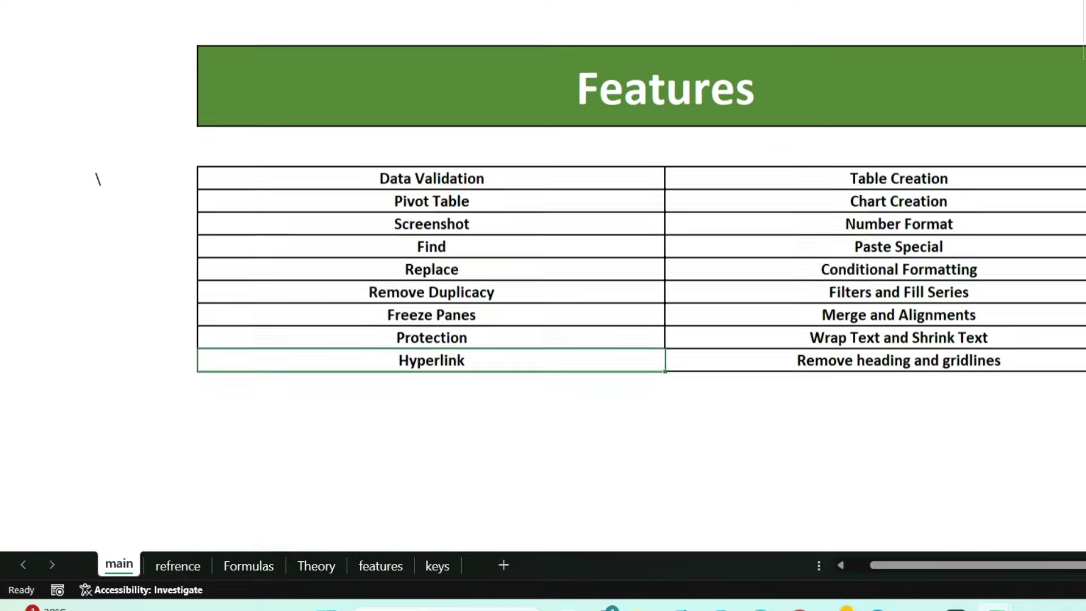
scroll(639, 339, up, 2)
scroll(542, 283, up, 3)
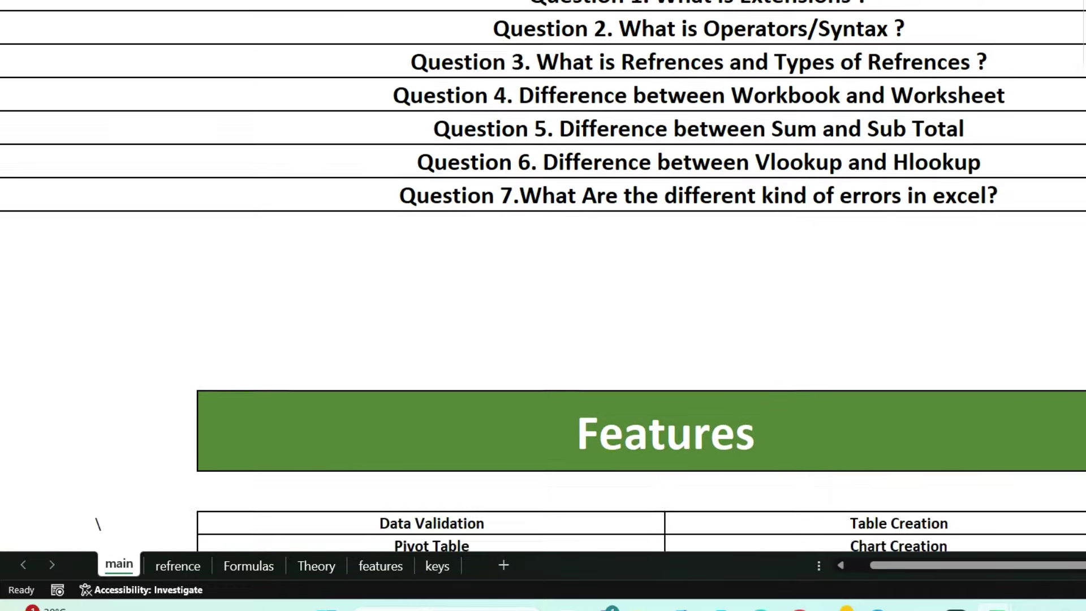
scroll(543, 283, up, 1)
scroll(542, 283, up, 6)
scroll(543, 283, up, 3)
scroll(543, 283, down, 2)
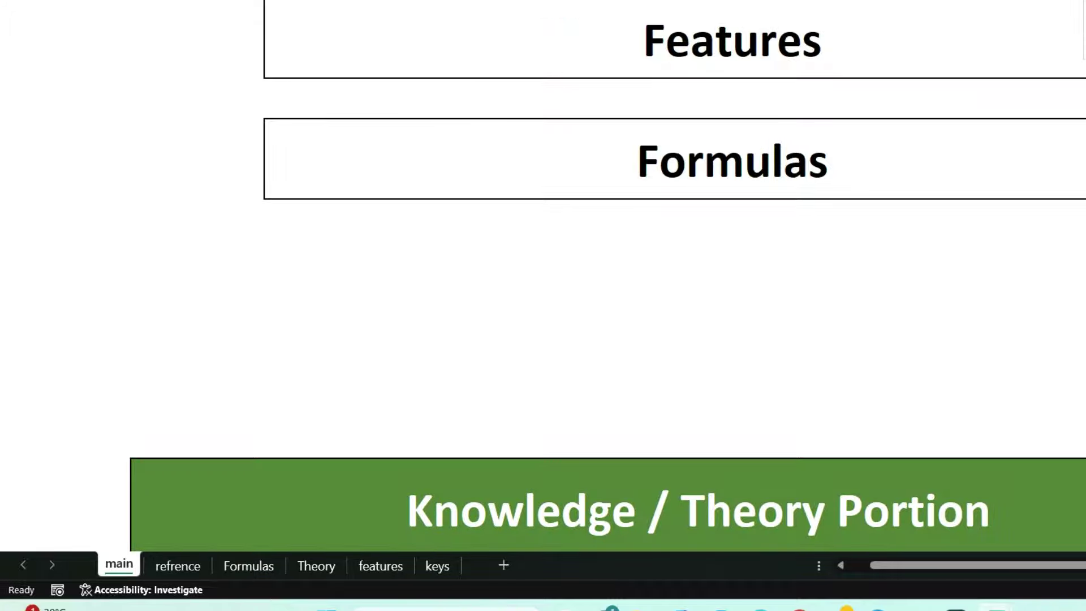
click(364, 209)
click(364, 249)
Step: Enter 'theory', 'feature' and 'formula' in three adjacent cells, then reselect the theory cell
text(theory)
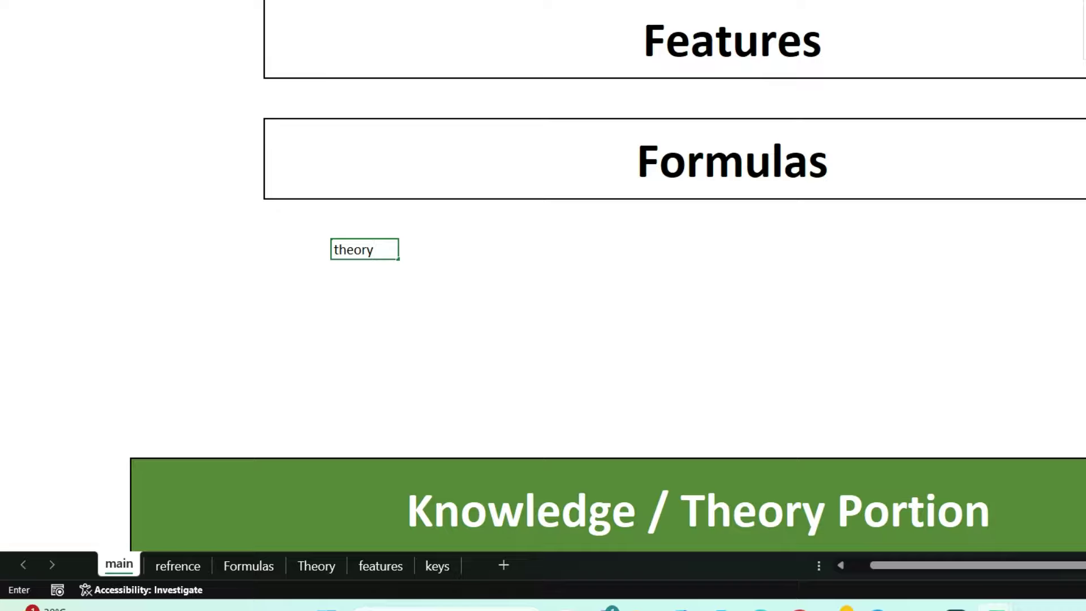
key(Tab)
text(featu)
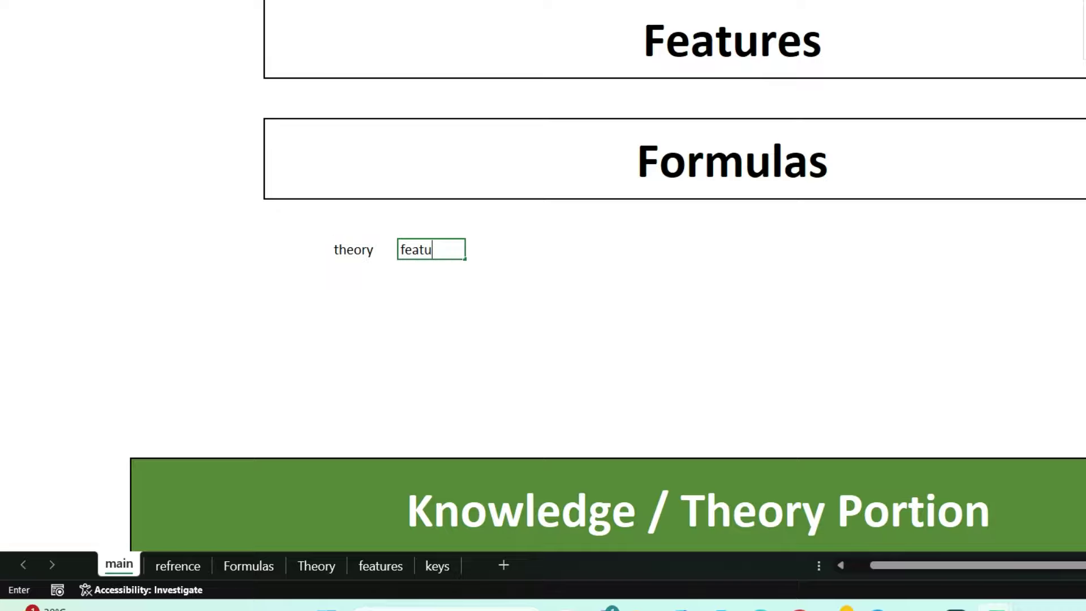
text(re)
key(Tab)
text(d)
key(BackSpace)
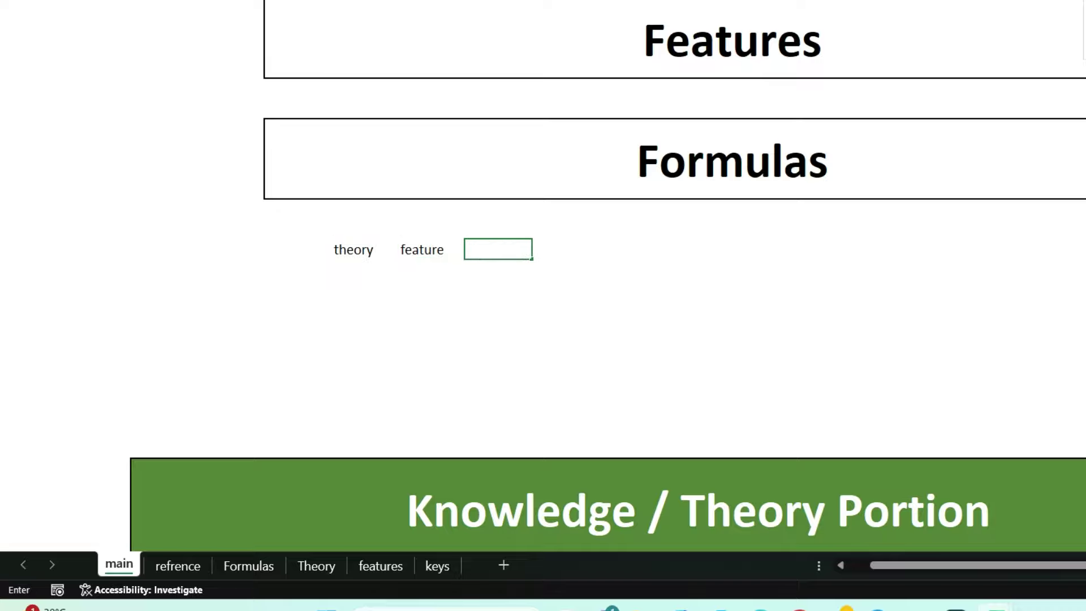
text(fi)
key(BackSpace)
text(ormula)
click(164, 289)
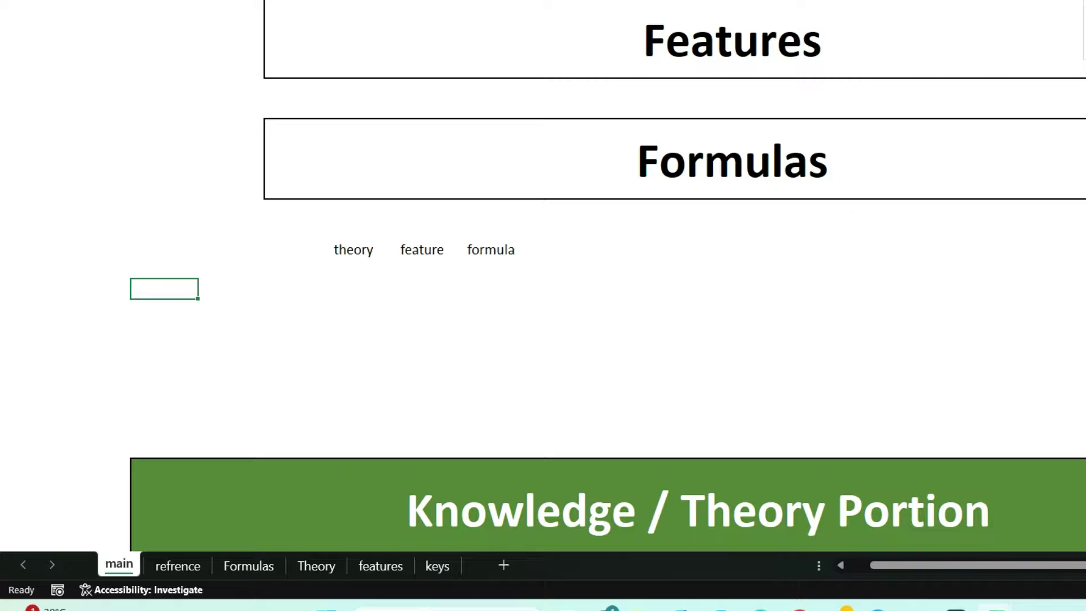
click(364, 249)
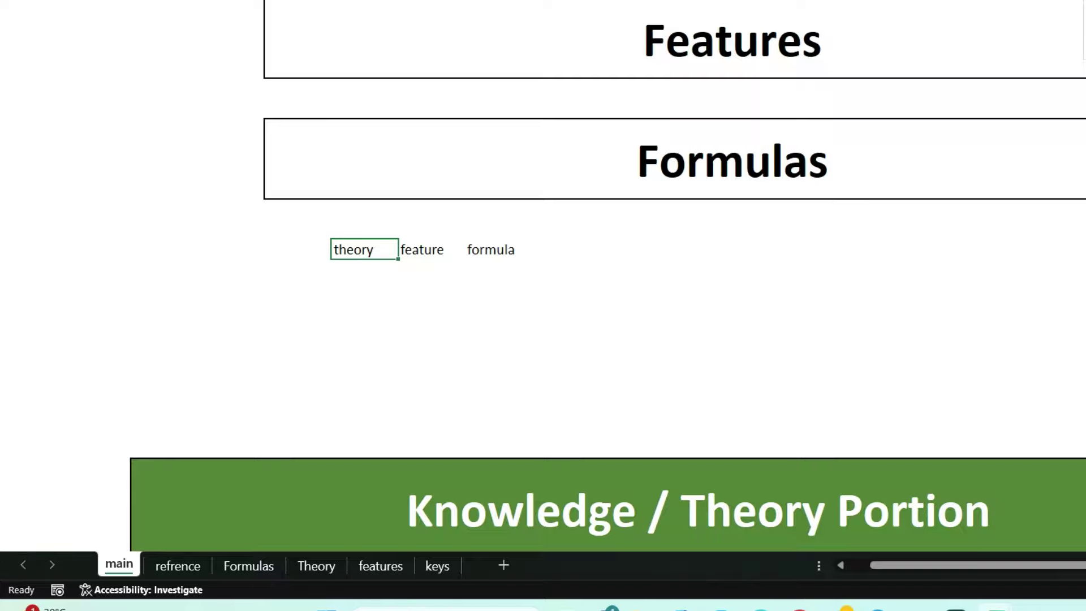
Step: Link the theory cell to the Theory sheet using Place in This Document
right_click(365, 249)
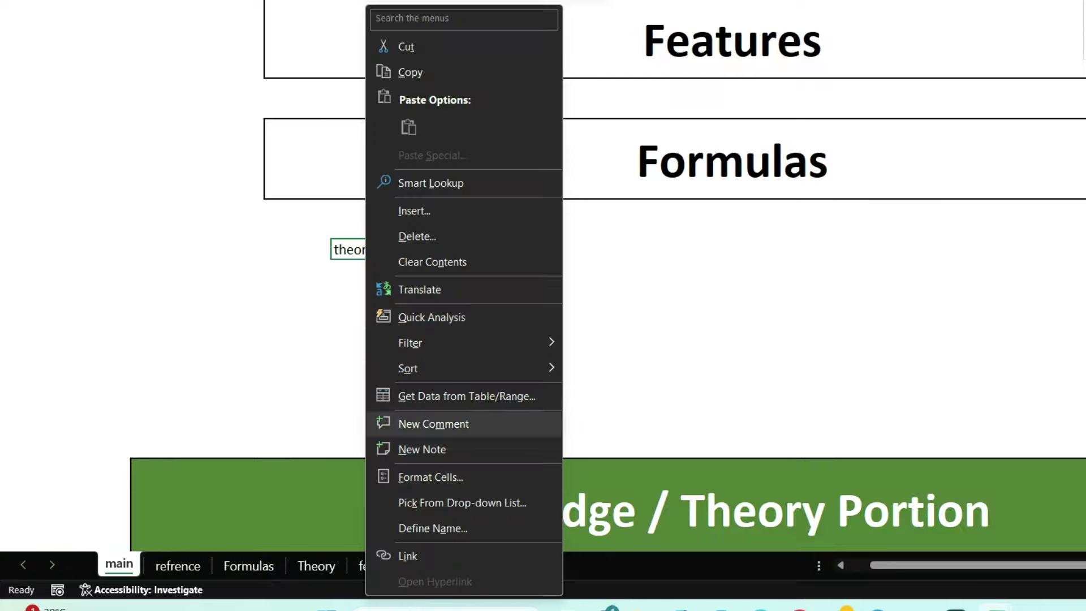
click(407, 556)
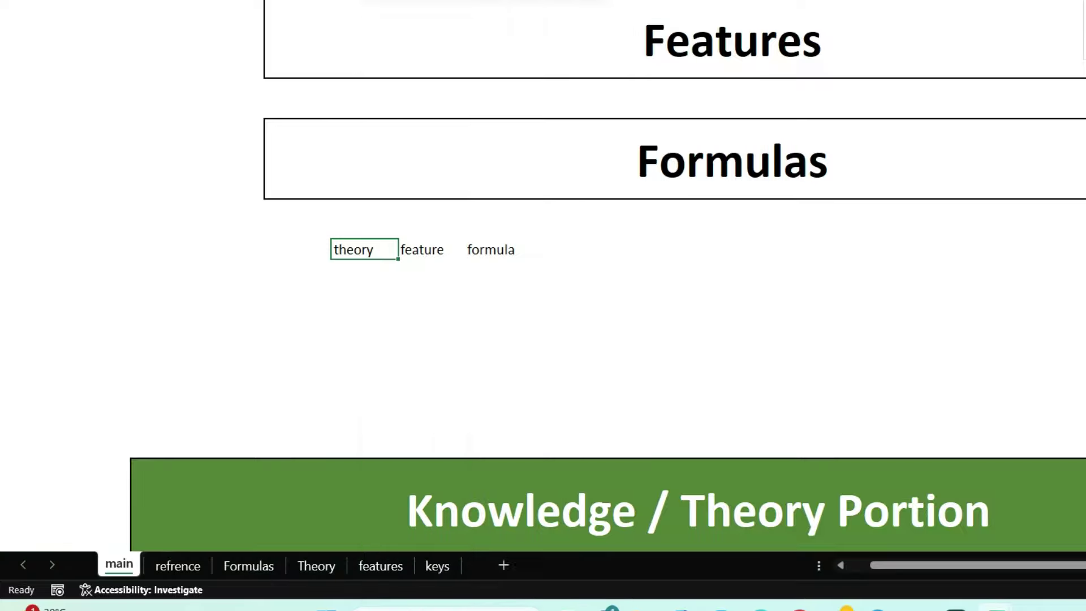
drag(220, 305, 652, 8)
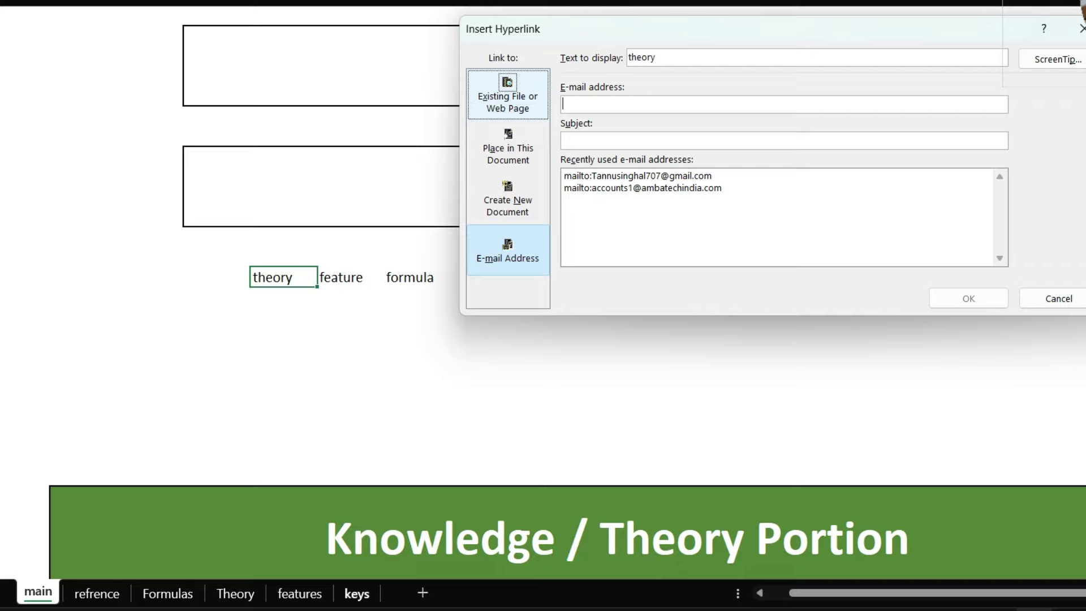
click(507, 249)
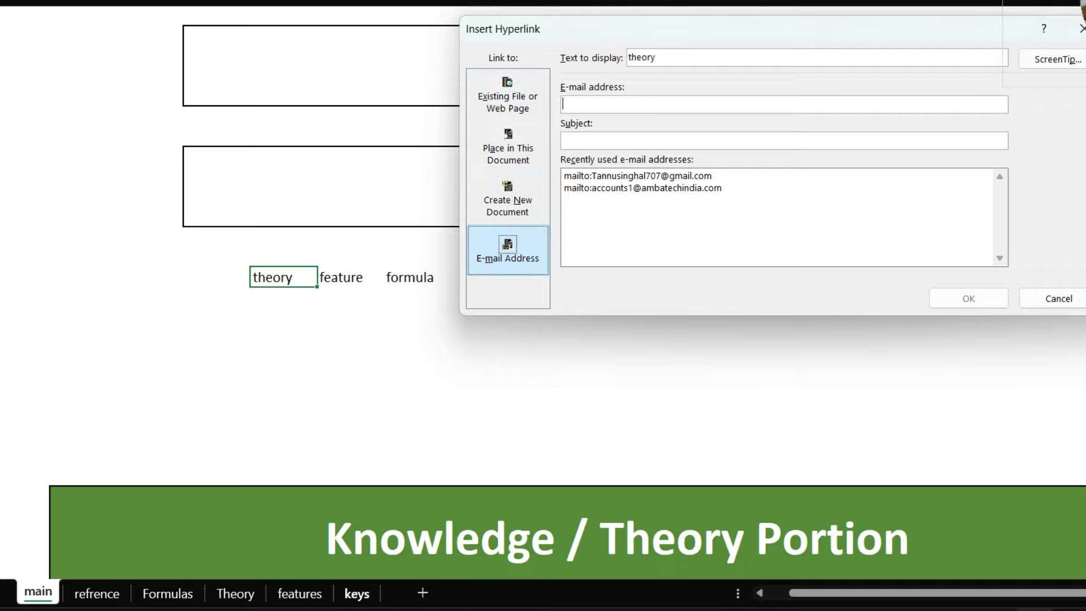
click(507, 146)
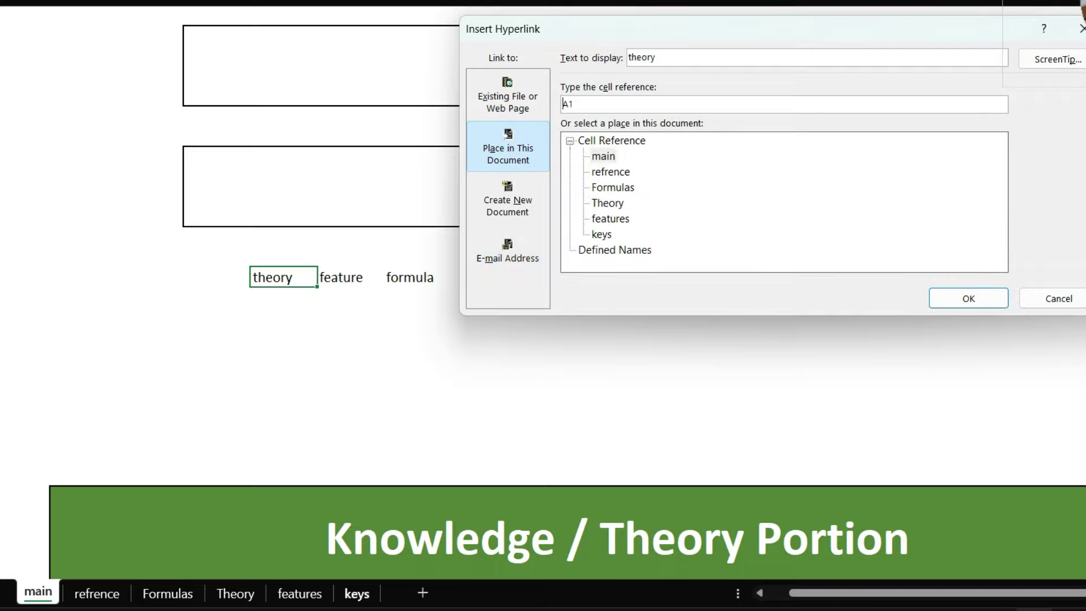
click(608, 202)
click(969, 298)
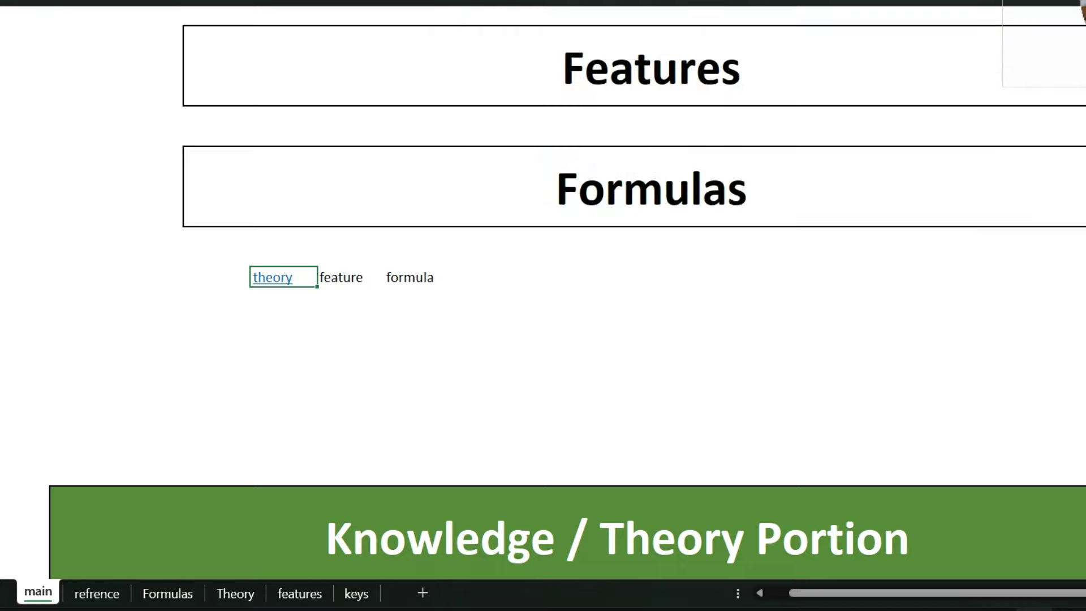
Step: Link the feature cell to the features sheet
click(345, 277)
right_click(357, 277)
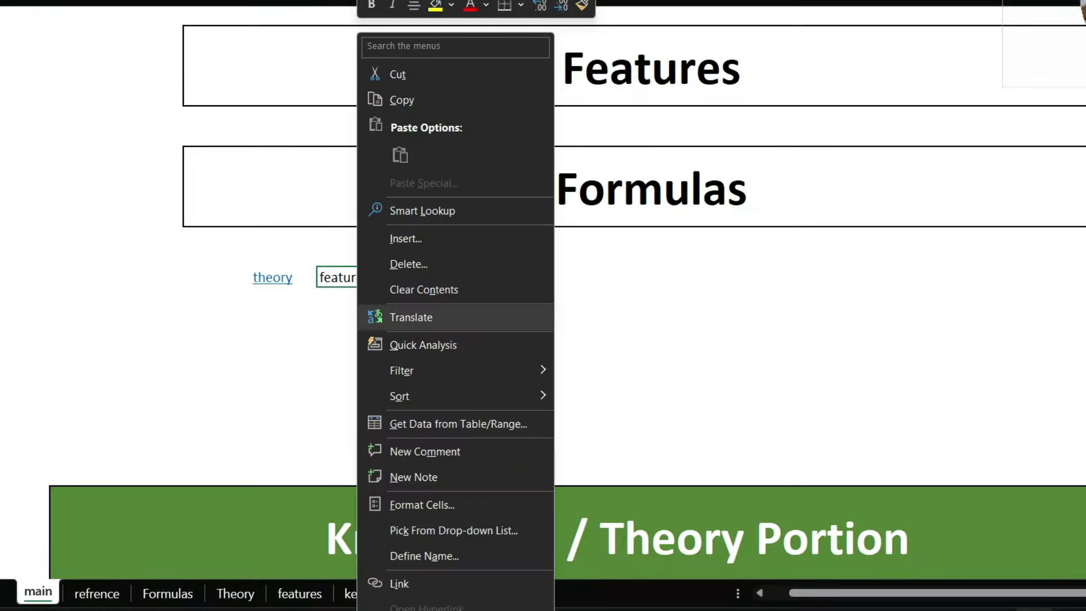
click(399, 583)
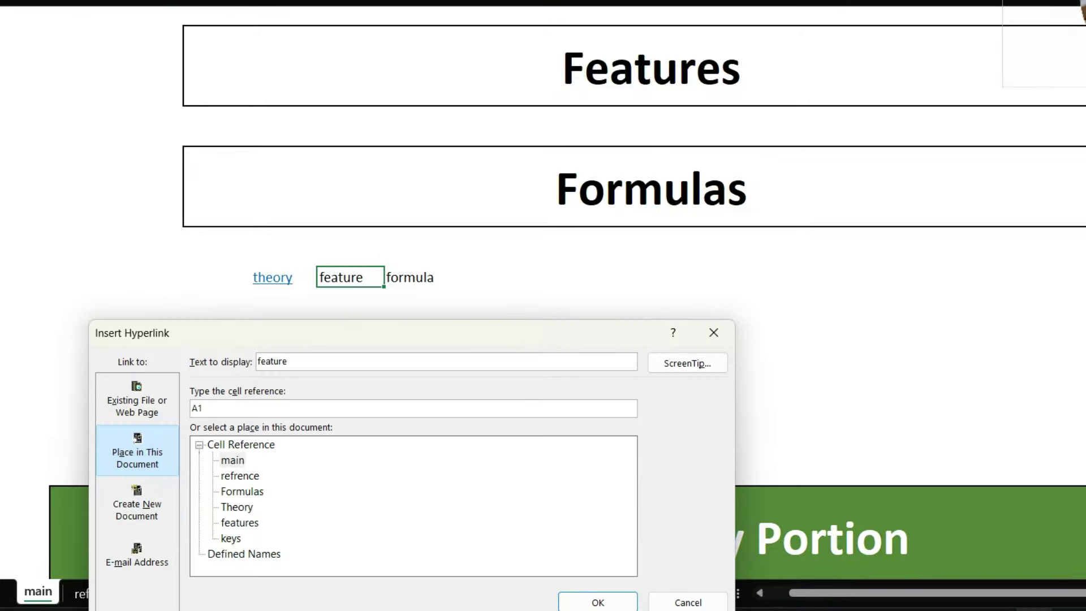
click(239, 522)
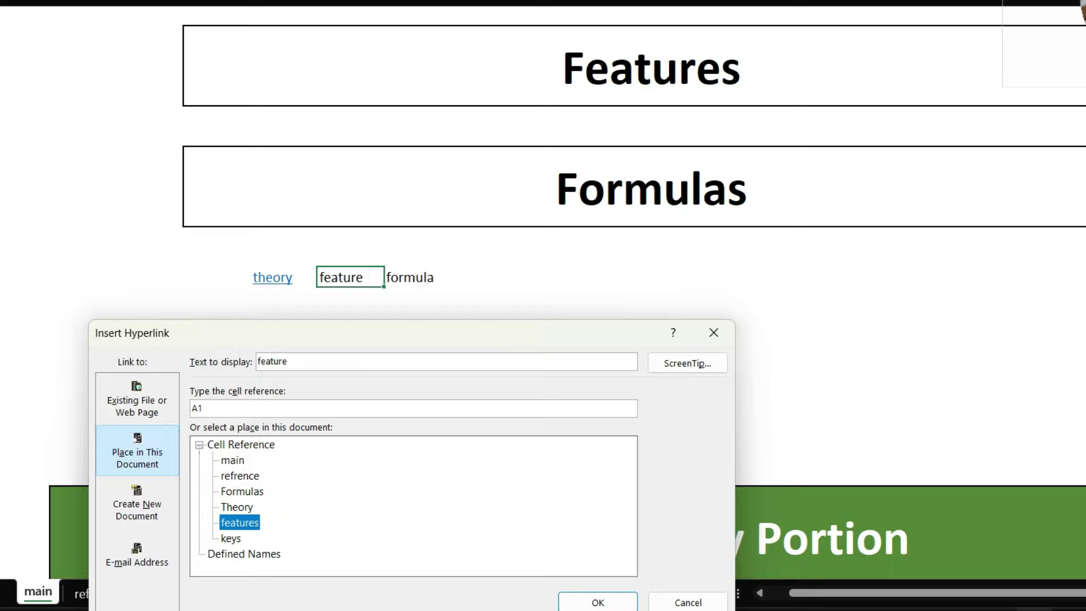
click(597, 602)
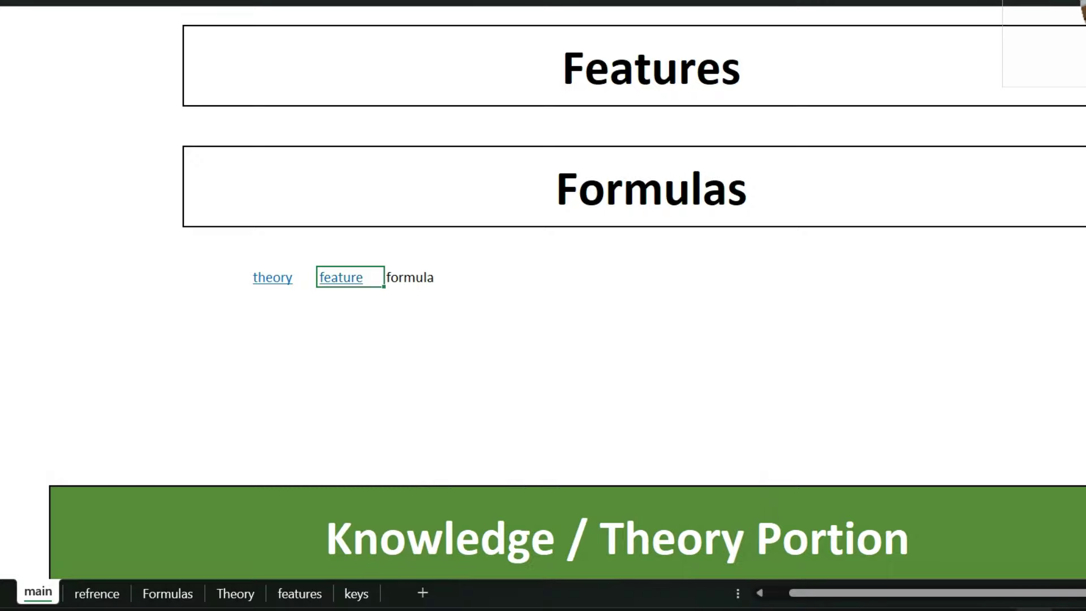
Step: Link the formula cell to the Formulas sheet with Ctrl+K, then follow the feature link
click(417, 276)
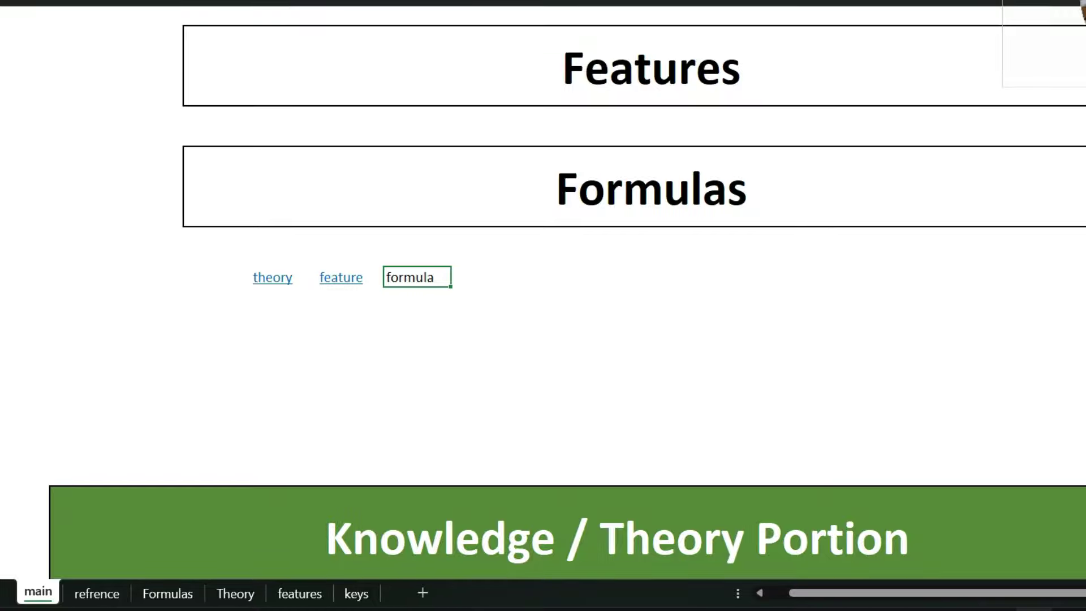
key(ctrl+k)
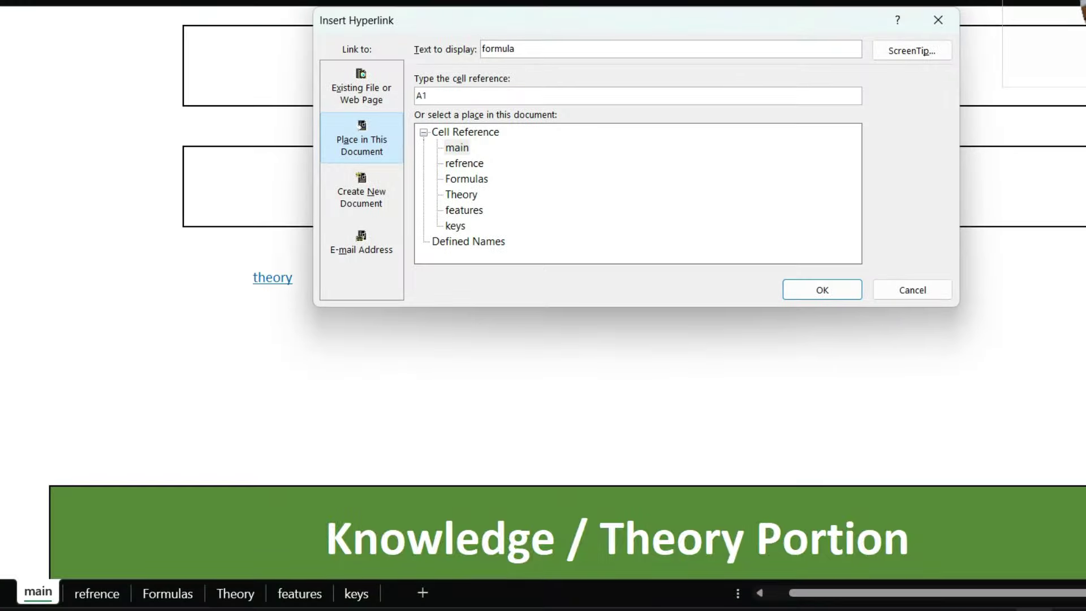
drag(402, 25, 663, 63)
click(727, 216)
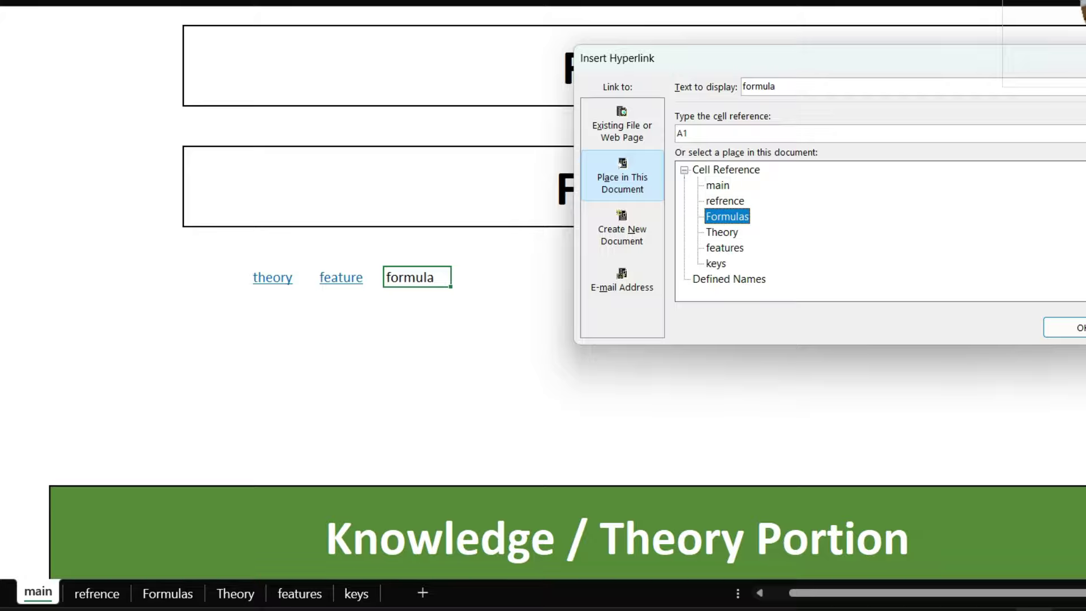
click(1069, 327)
click(550, 376)
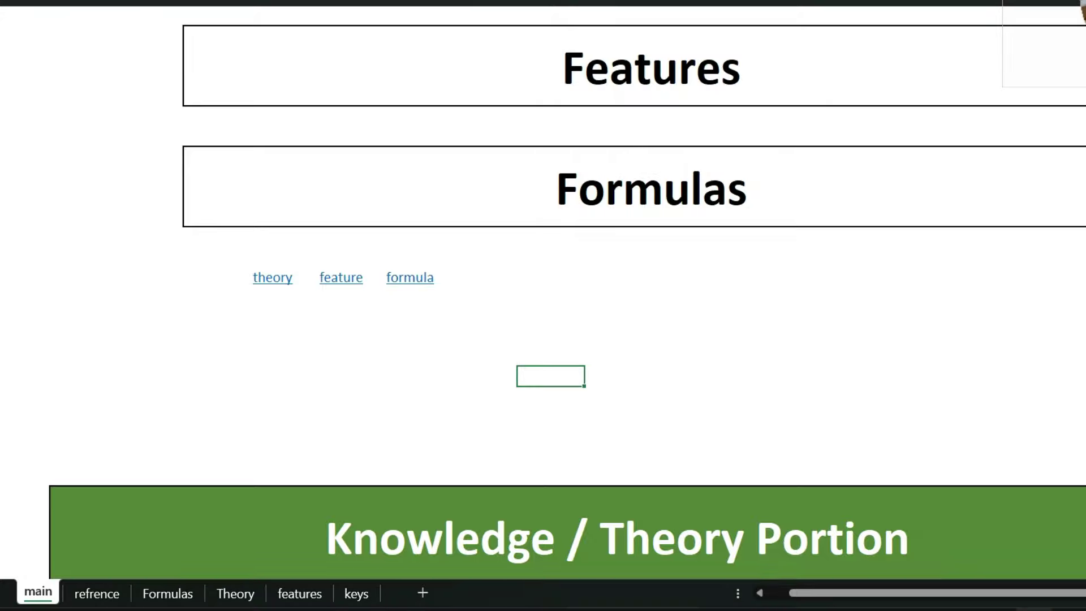
click(341, 277)
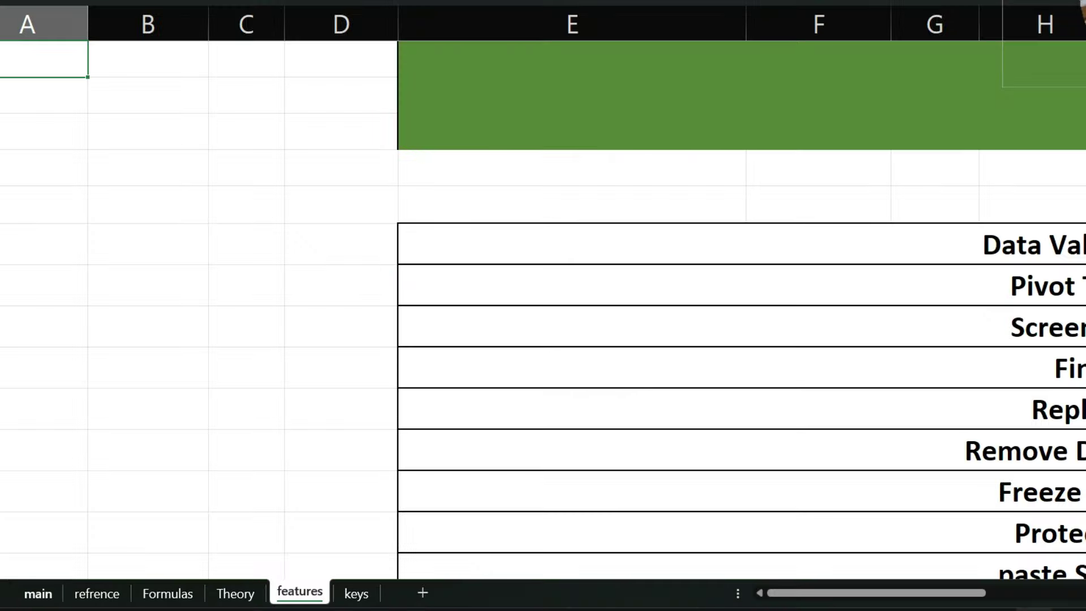
Step: Test the formula and theory links from the main sheet, then go to the features sheet
click(38, 594)
click(410, 277)
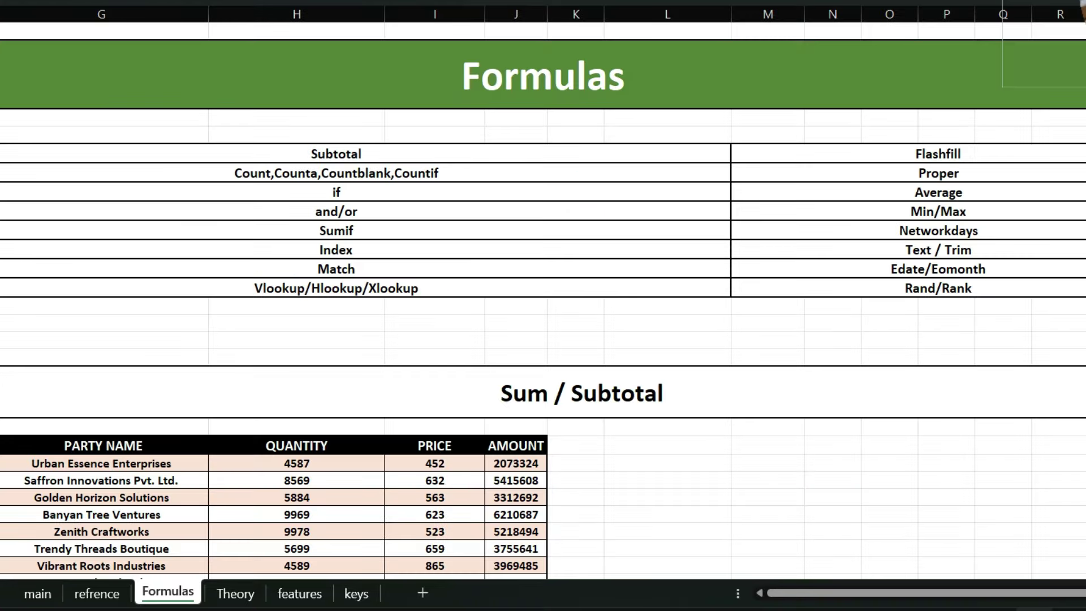
click(37, 593)
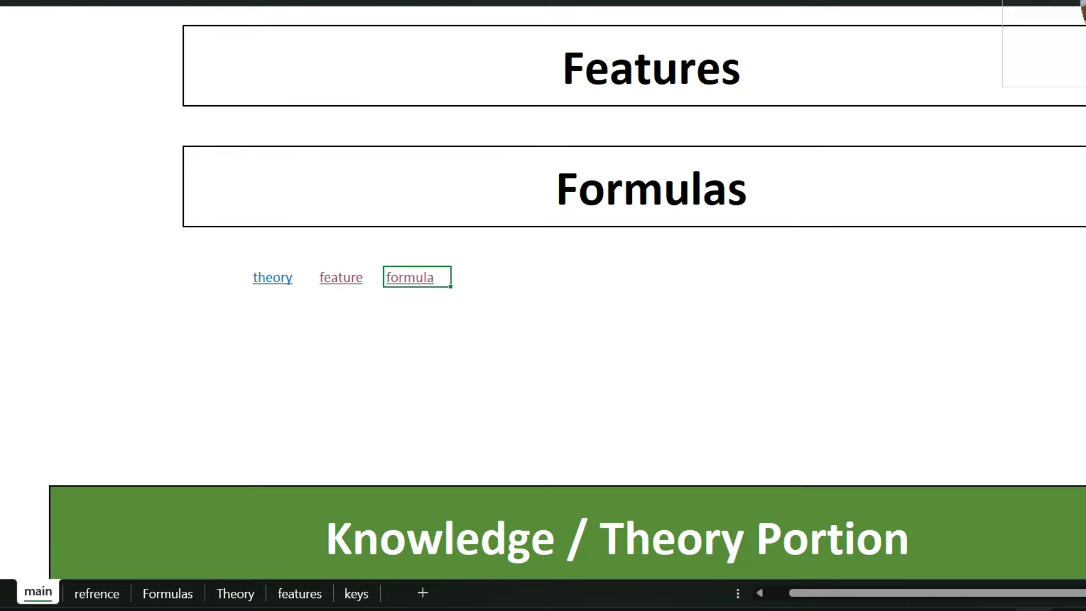
click(272, 277)
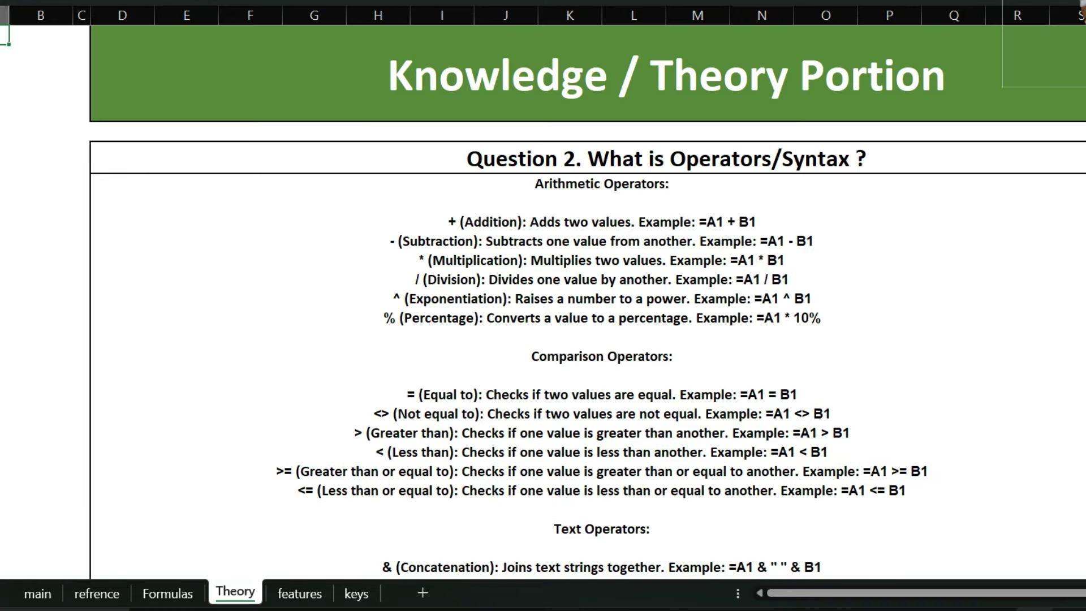
click(38, 593)
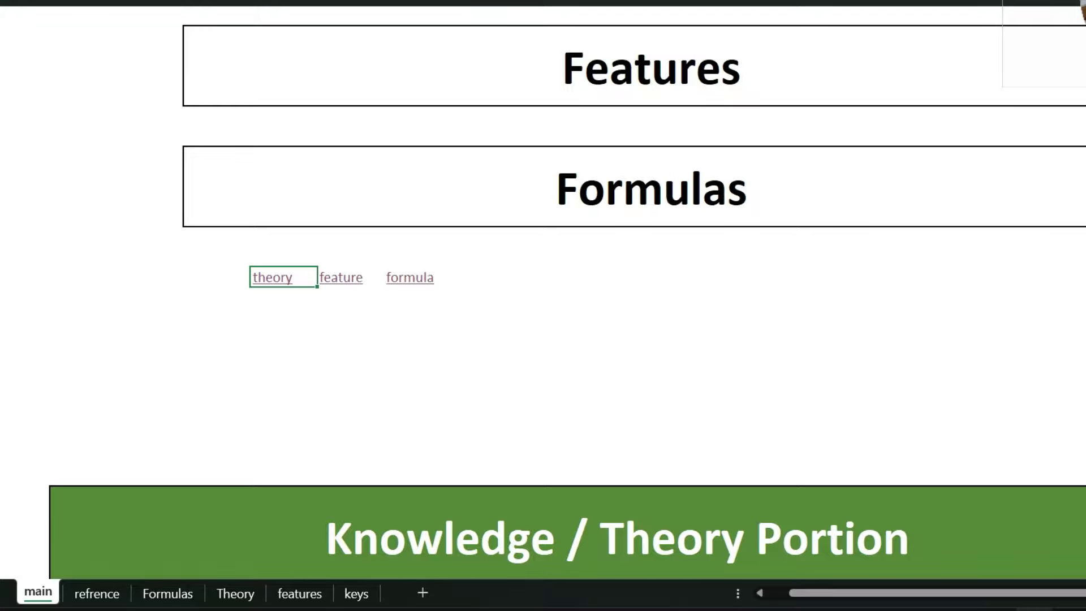
scroll(543, 305, down, 2)
scroll(543, 305, down, 2)
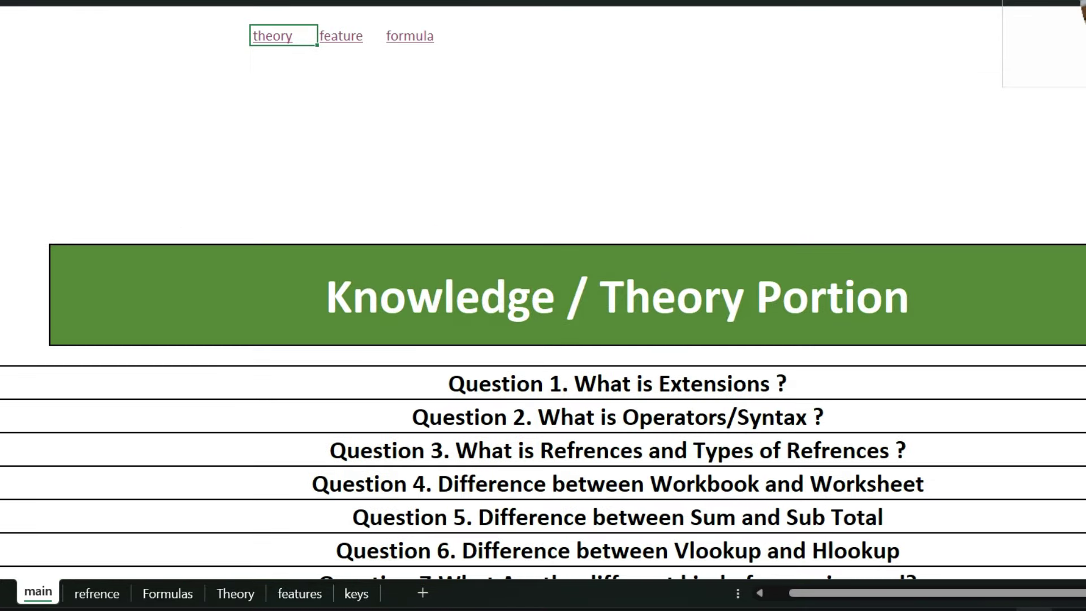
scroll(543, 306, down, 5)
scroll(543, 305, down, 3)
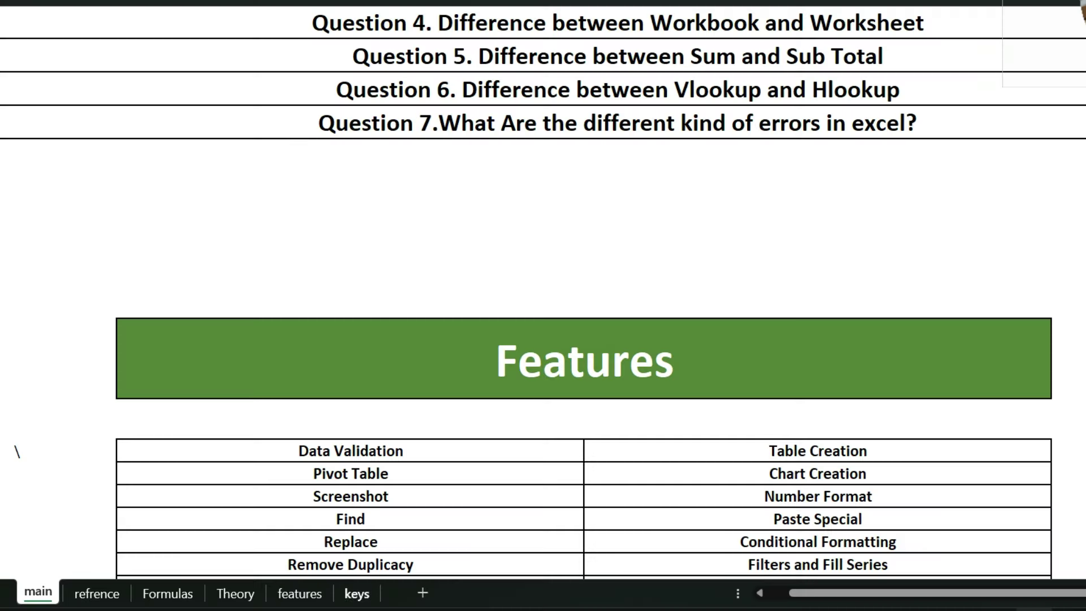
click(356, 593)
click(299, 593)
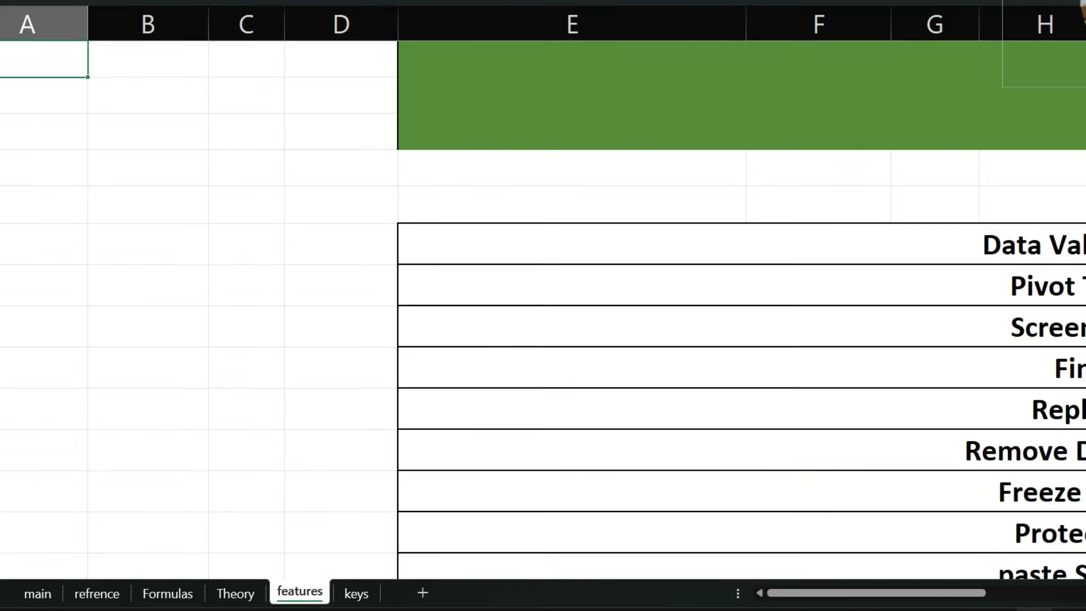
click(422, 593)
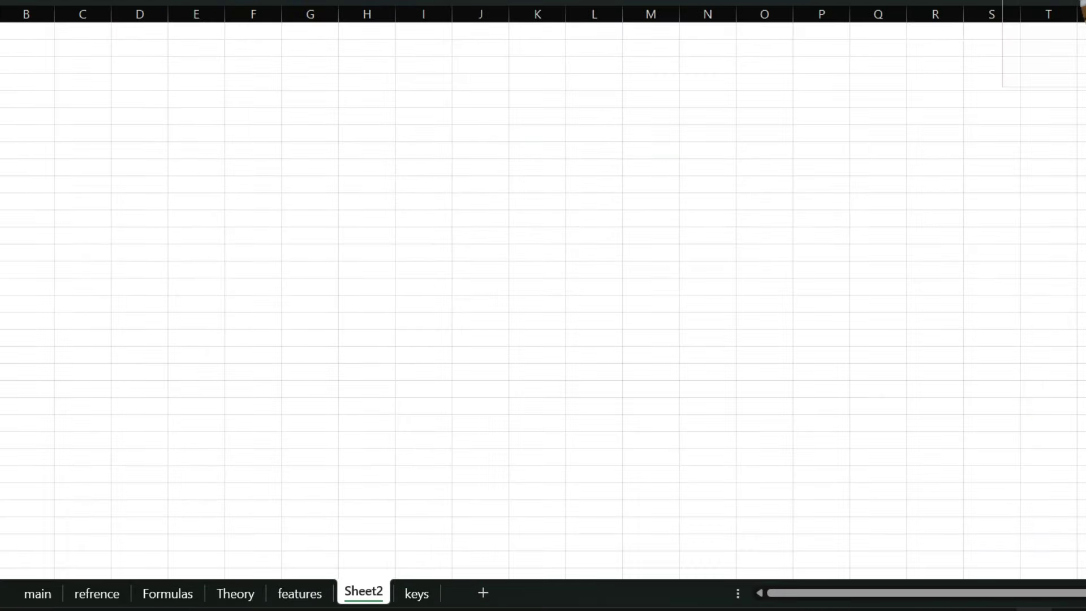
drag(82, 64, 764, 460)
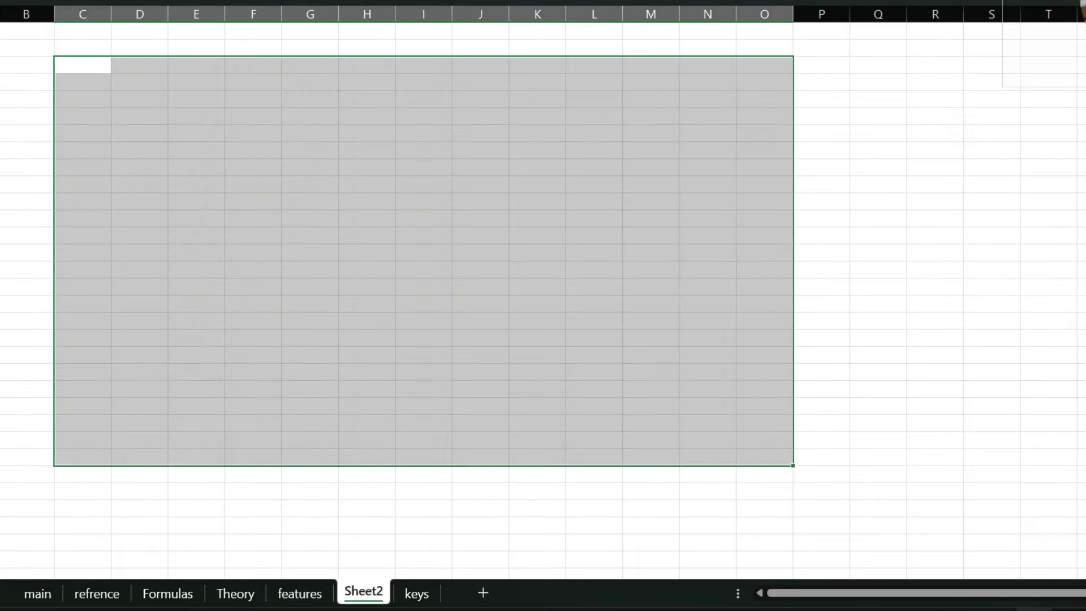
mouse_move(196, 133)
mouse_down()
mouse_move(253, 133)
mouse_move(651, 356)
mouse_up()
mouse_move(764, 46)
mouse_down()
mouse_move(821, 203)
mouse_move(878, 271)
mouse_up()
drag(26, 133, 764, 238)
mouse_move(196, 99)
mouse_down()
mouse_move(367, 133)
mouse_move(764, 389)
mouse_up()
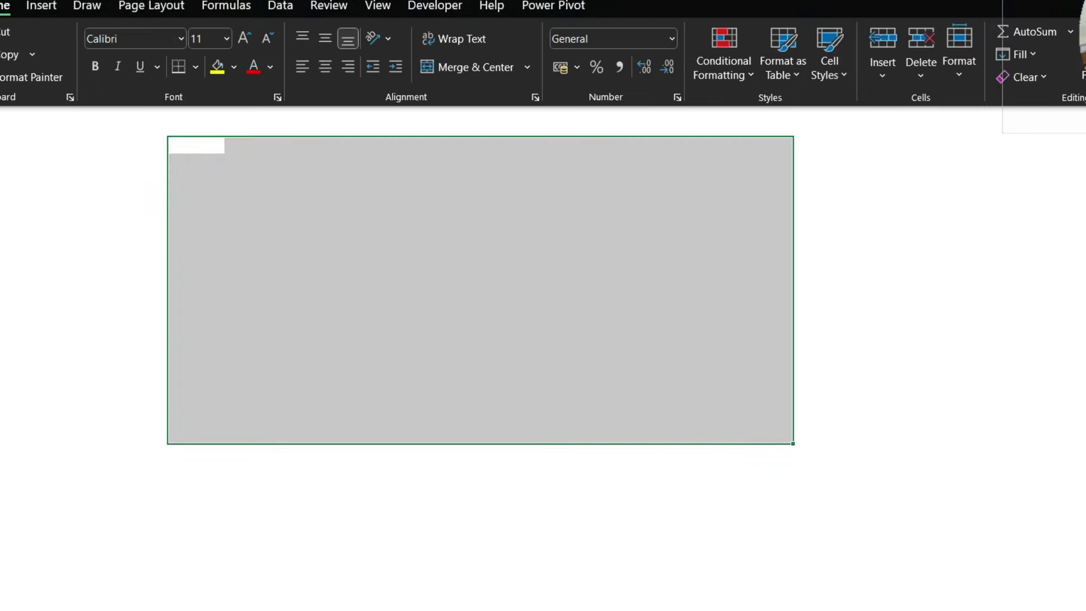
click(378, 7)
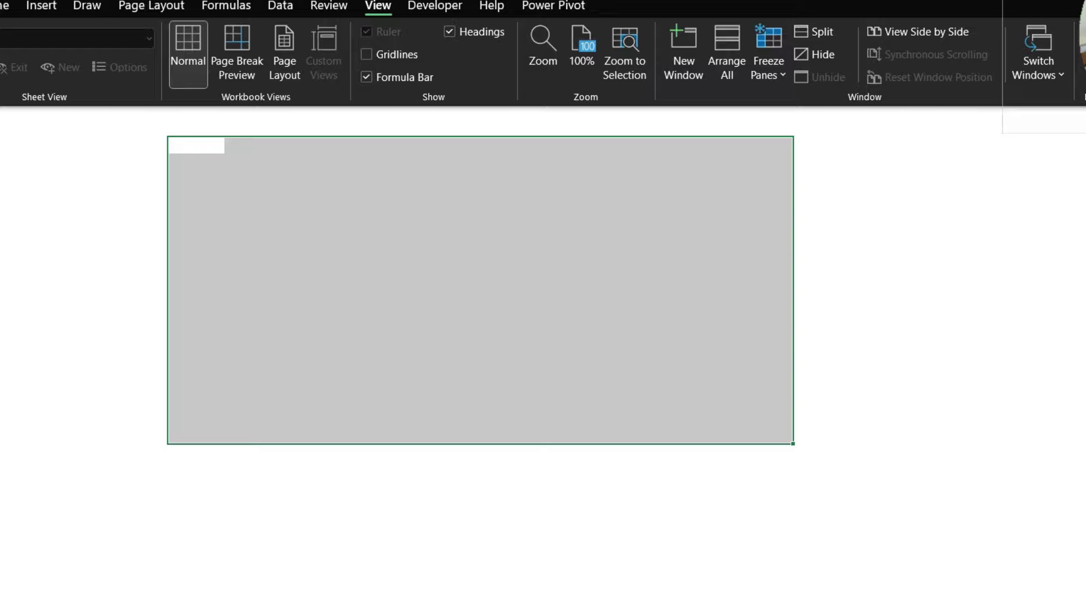
click(449, 32)
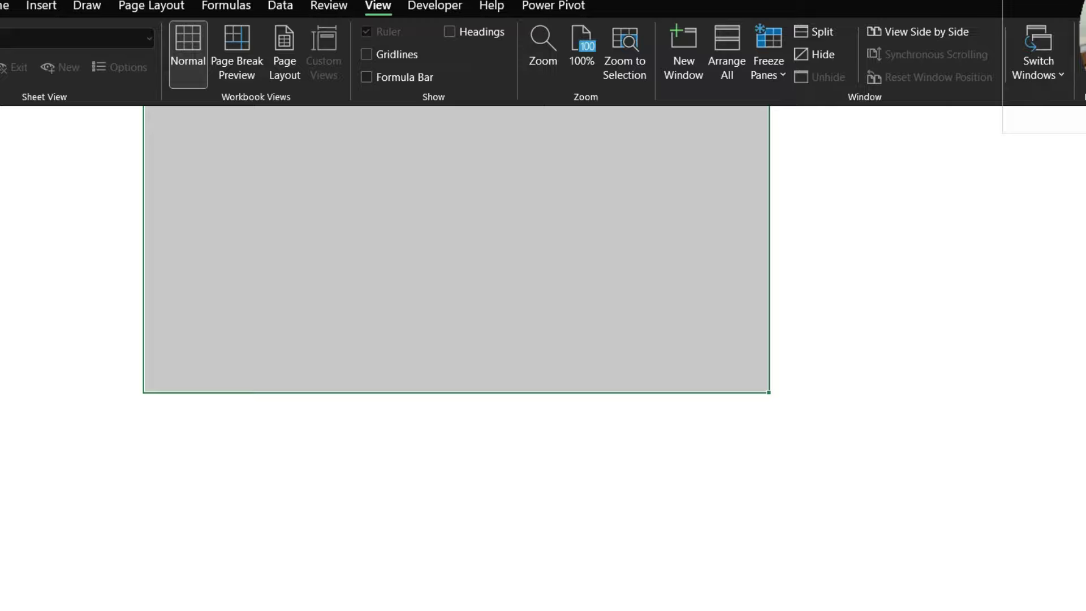
click(367, 77)
click(367, 54)
click(449, 32)
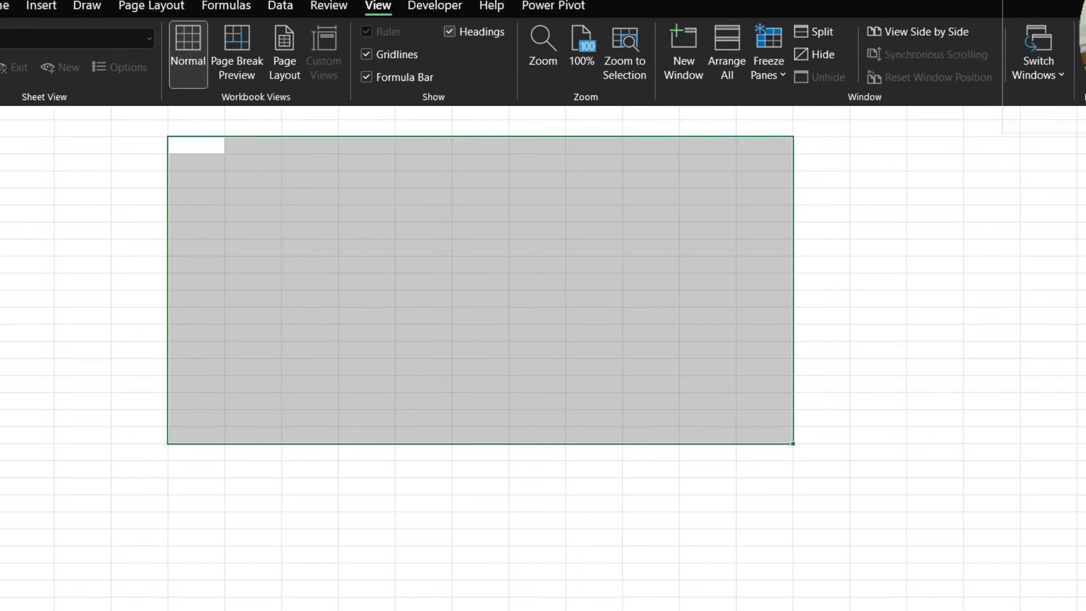
key(ctrl+F1)
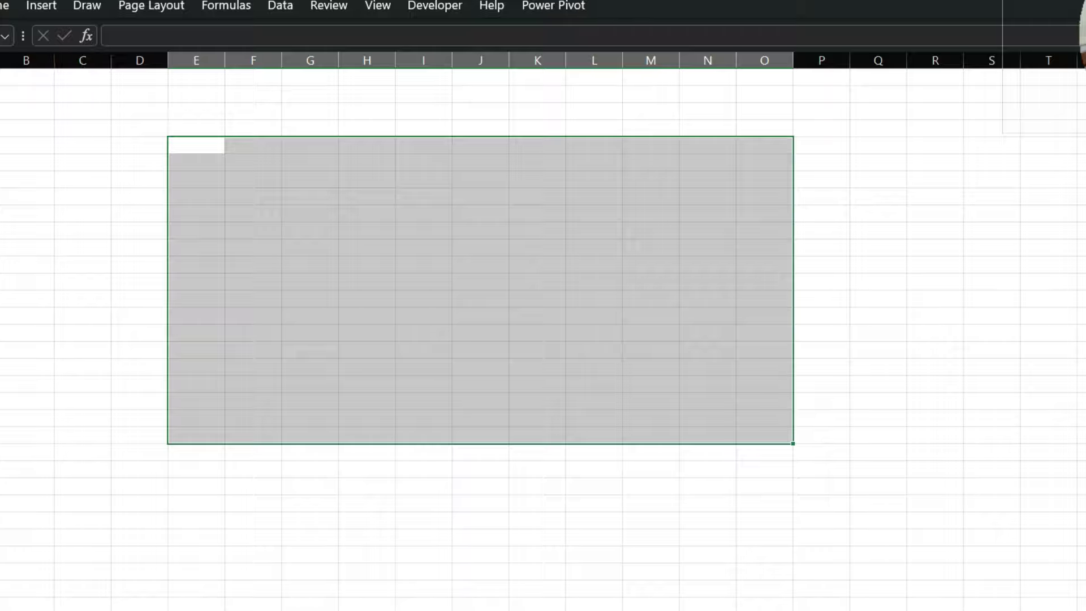
click(378, 6)
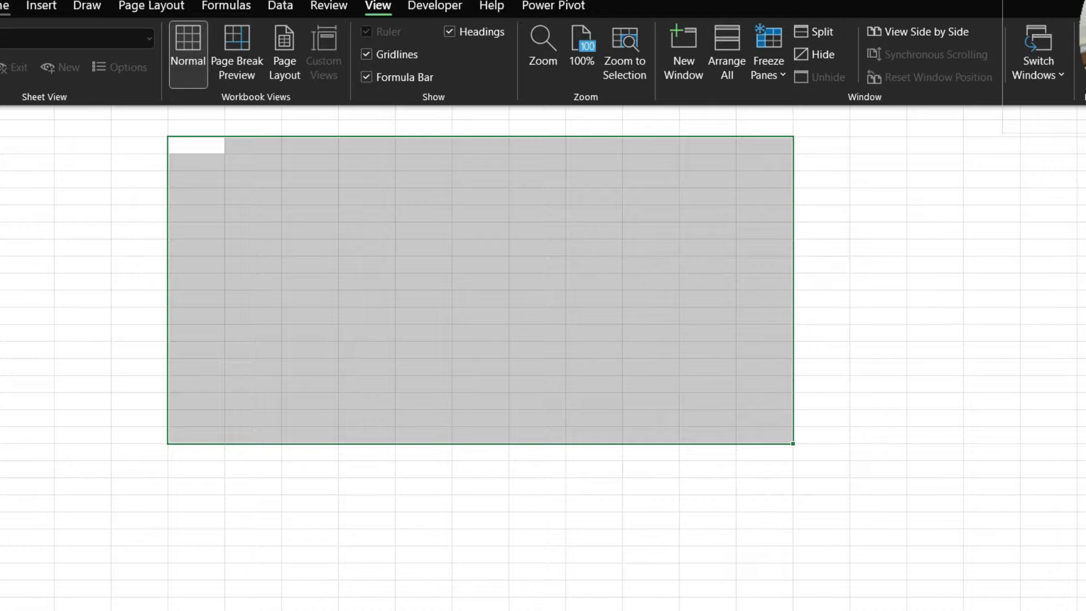
key(alt+h)
key(ctrl+F1)
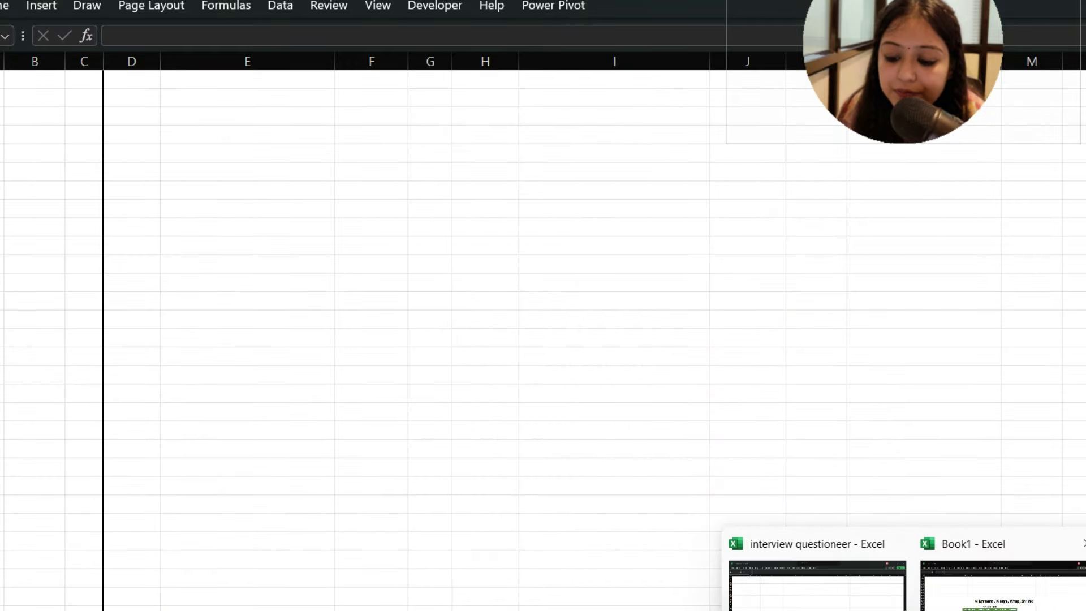
Step: In Book1, select the G613:L624 sales table and insert a PivotTable on a new worksheet
click(1001, 588)
scroll(543, 339, down, 4)
scroll(543, 339, down, 5)
scroll(543, 340, down, 4)
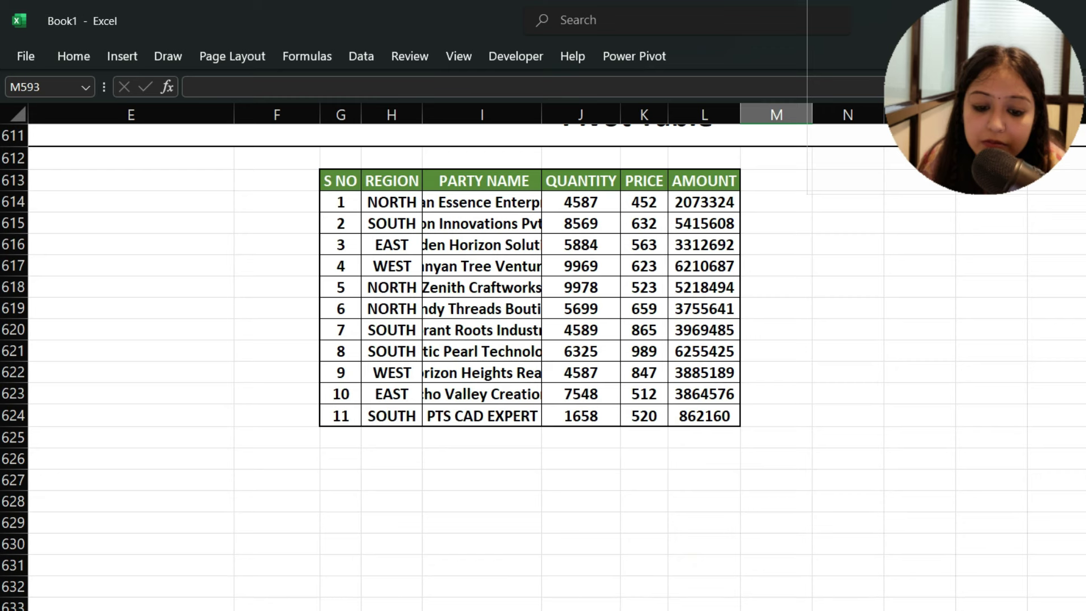
mouse_move(340, 180)
mouse_down()
mouse_move(664, 398)
mouse_move(730, 419)
mouse_up()
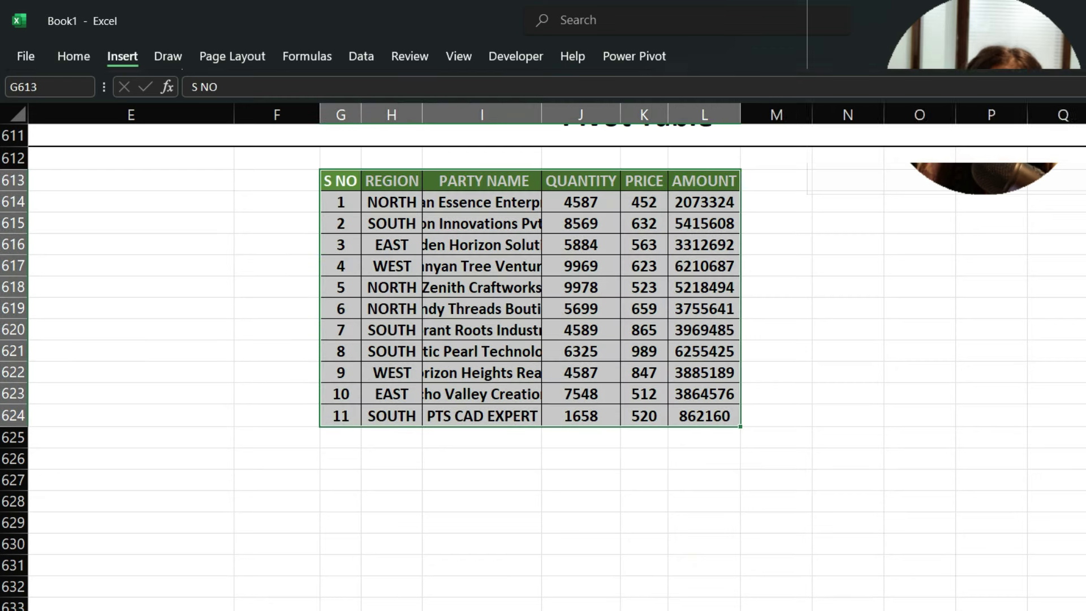
click(123, 56)
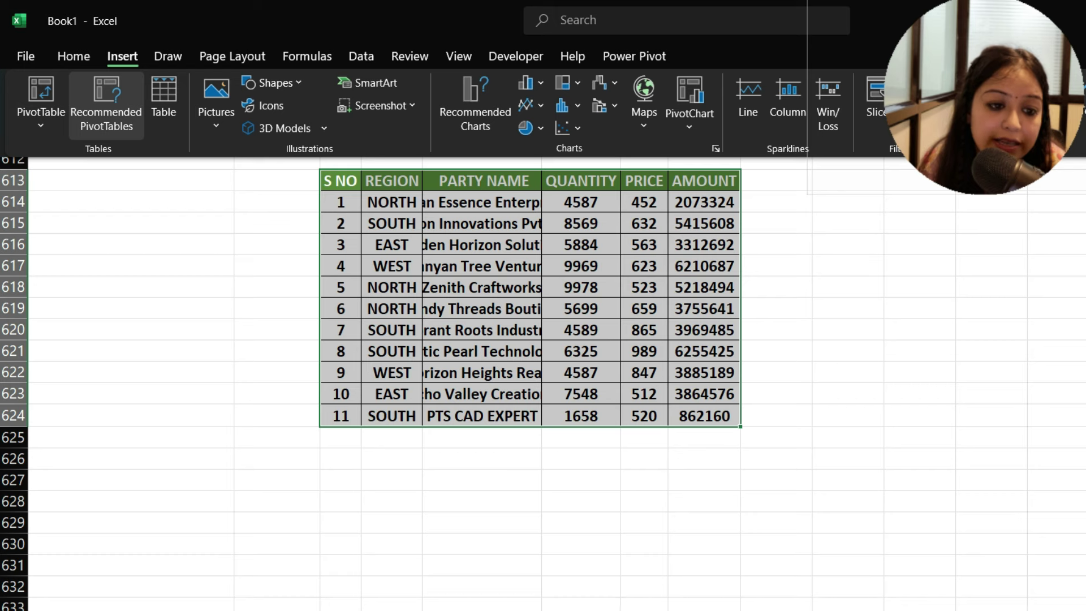
click(41, 99)
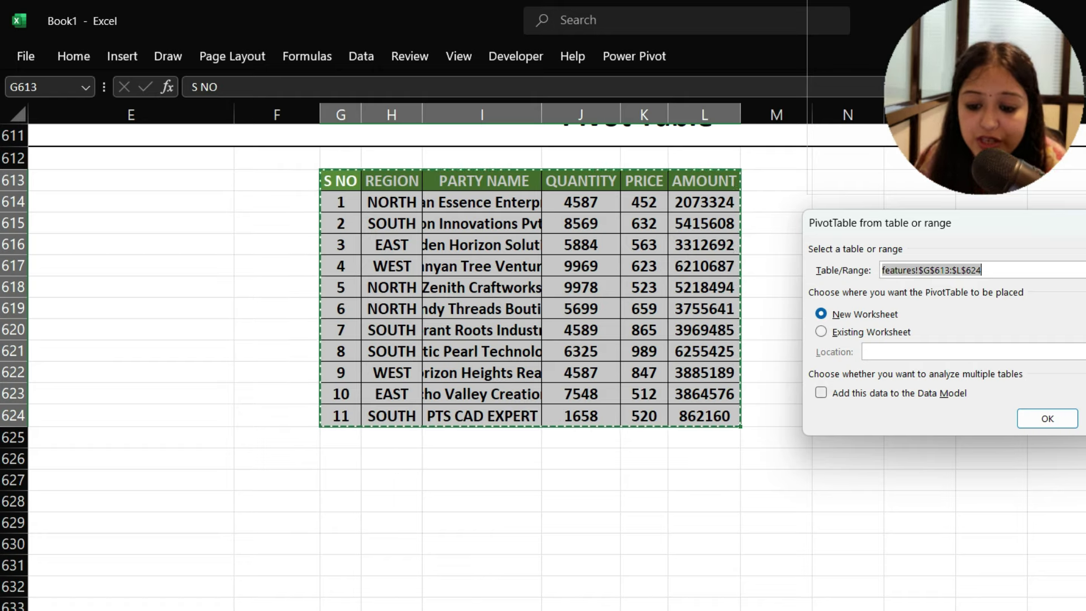
key(Return)
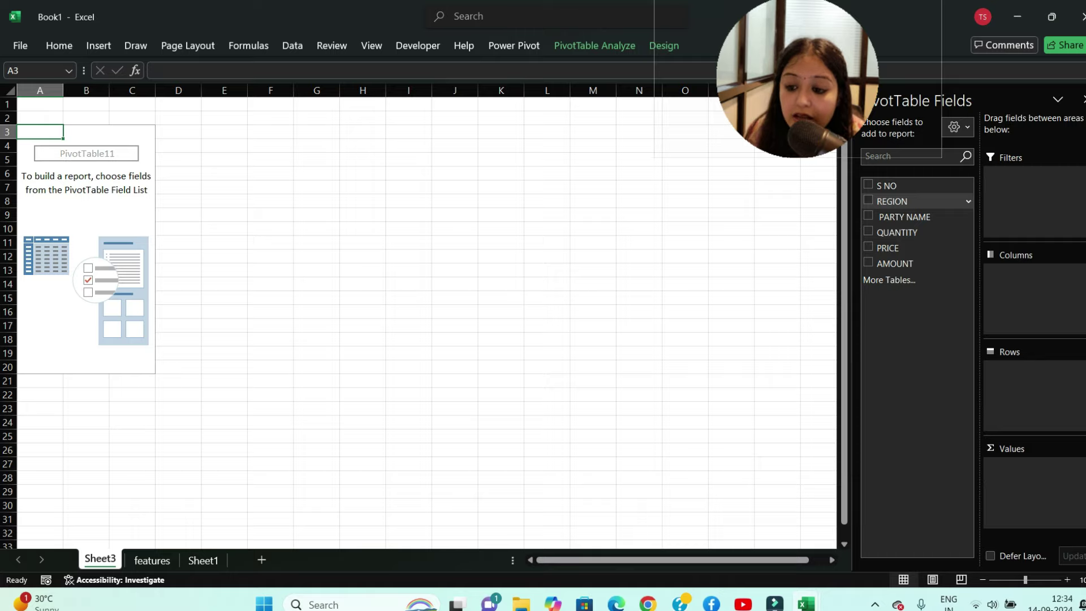
Step: Put REGION in Filters, PARTY NAME in Rows and AMOUNT in Values
drag(892, 201, 1029, 198)
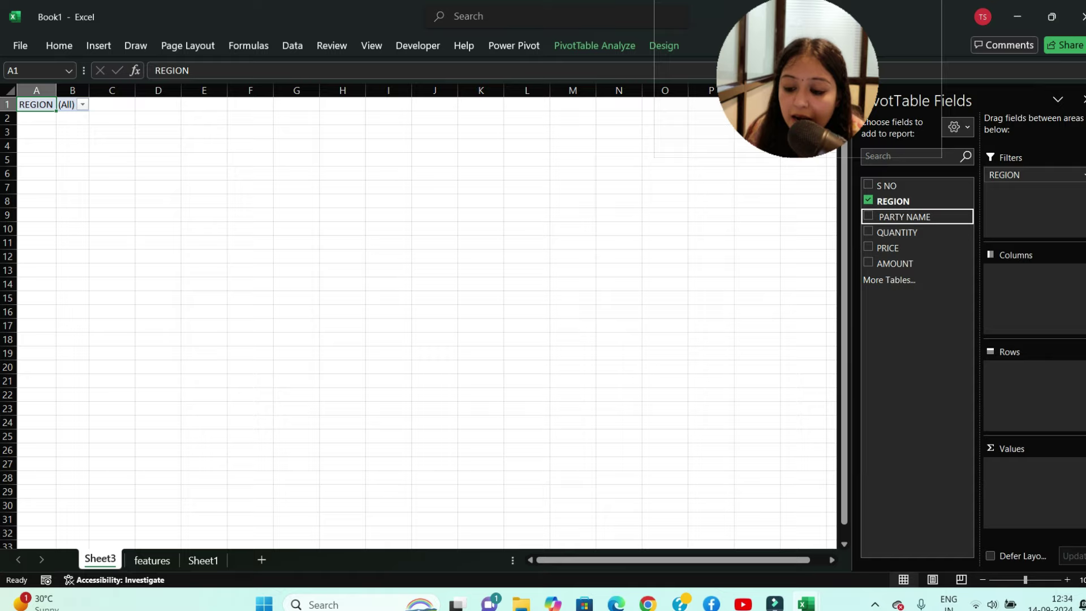
drag(904, 216, 1023, 368)
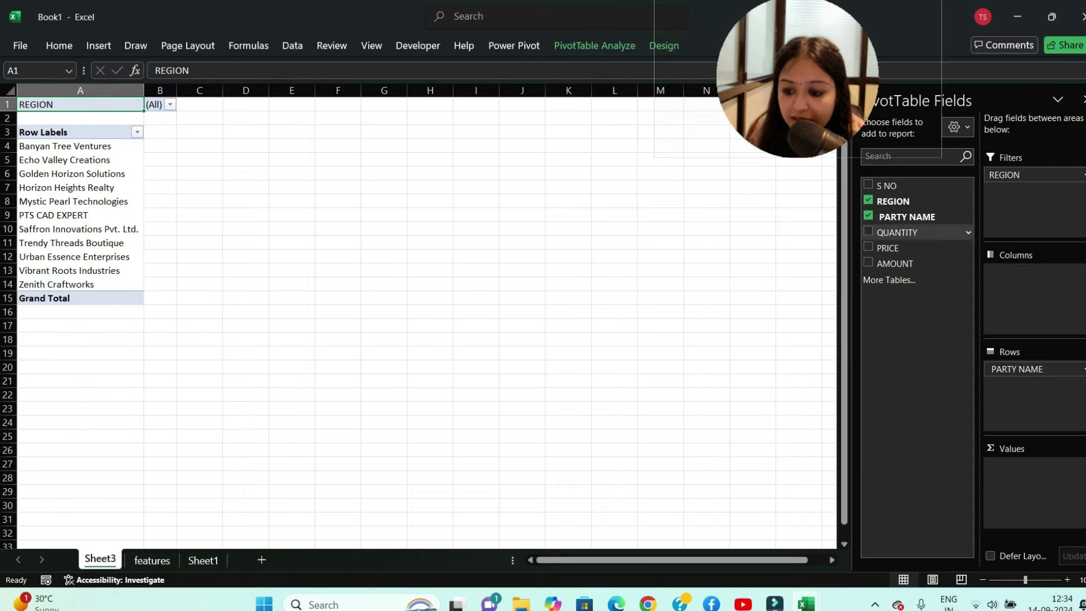
mouse_move(894, 263)
mouse_down()
mouse_move(1029, 378)
mouse_move(1020, 465)
mouse_up()
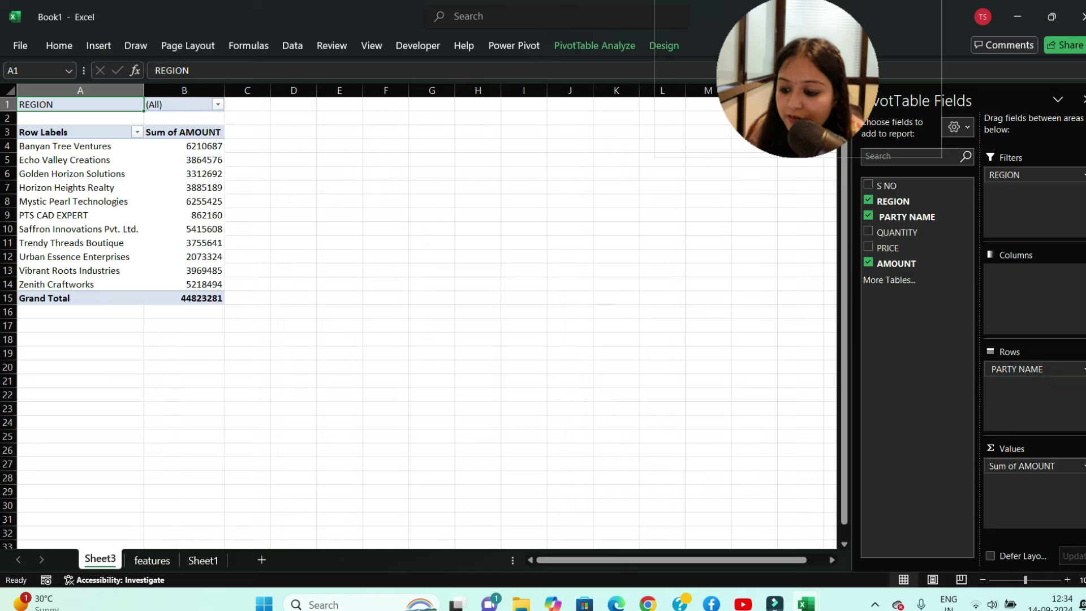
Step: Test the REGION filter with NORTH, reset it to All, and select the party totals
click(218, 104)
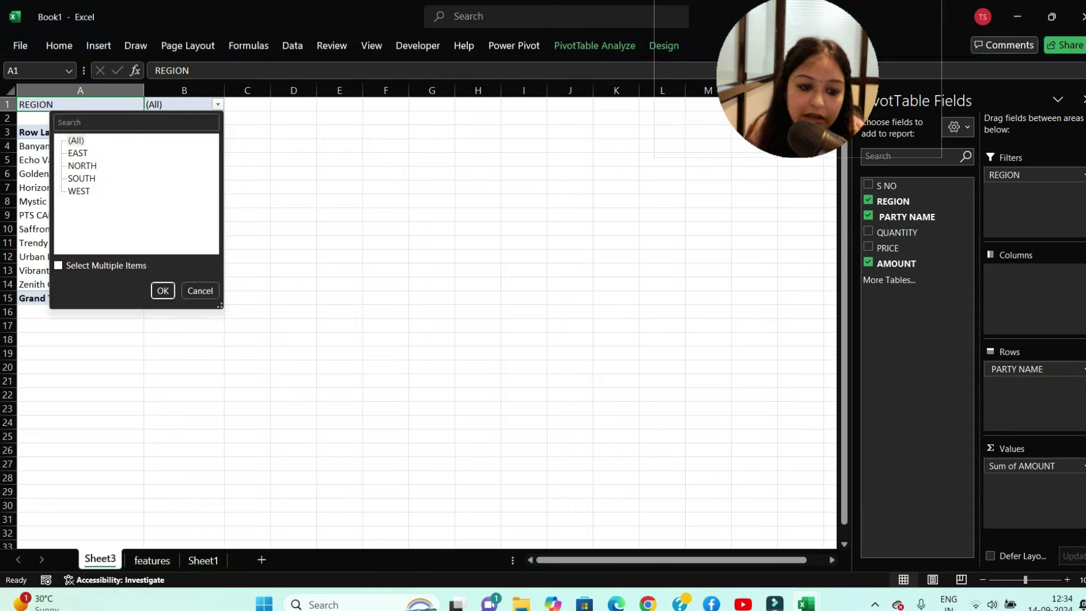
click(82, 165)
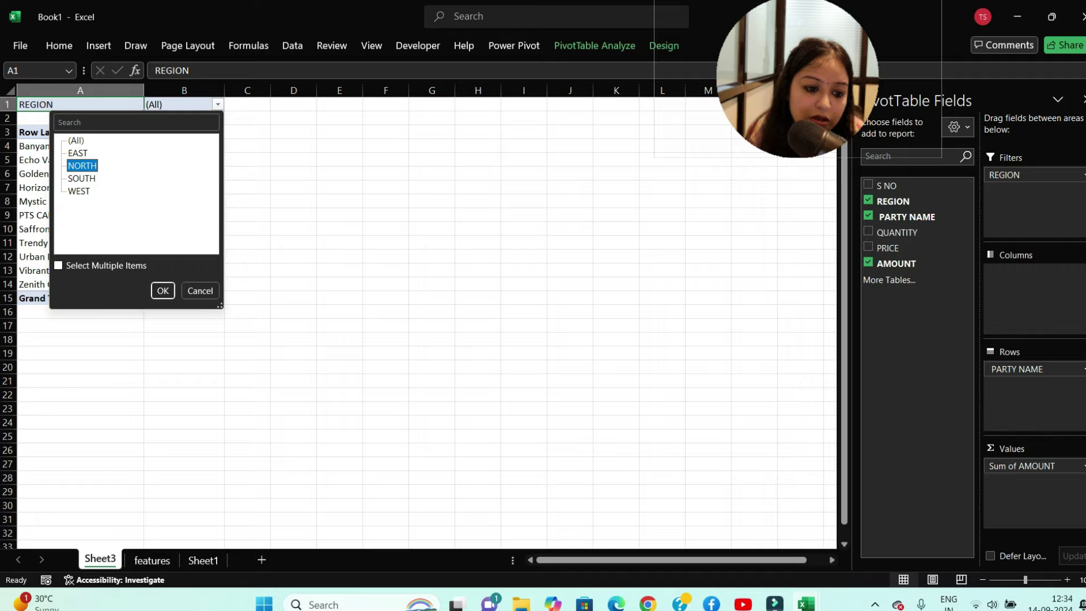
click(163, 290)
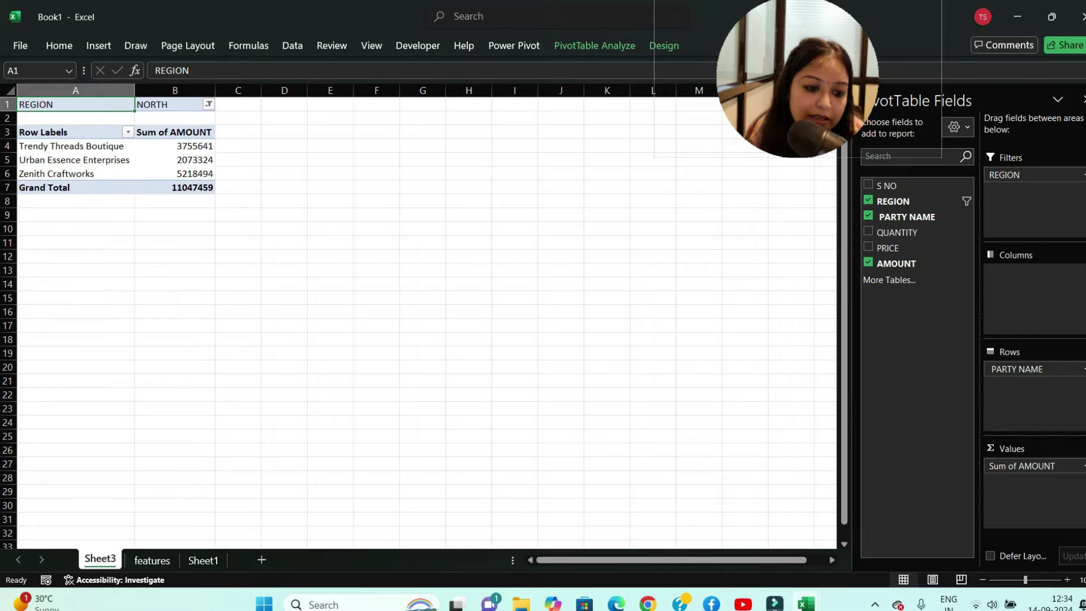
click(208, 104)
click(67, 141)
click(153, 291)
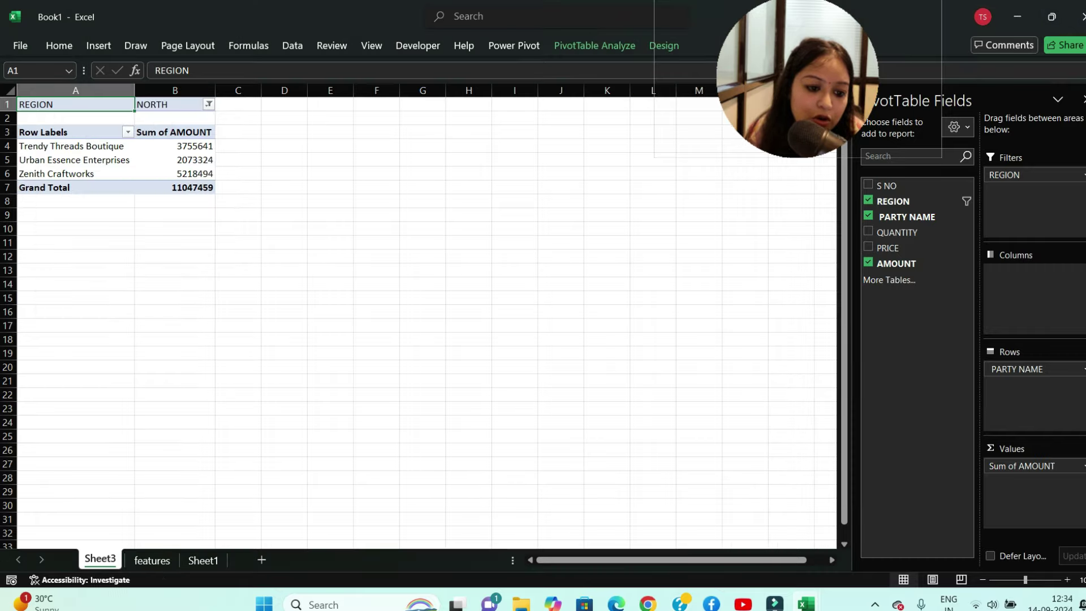
mouse_move(65, 146)
mouse_down()
mouse_move(186, 174)
mouse_move(187, 284)
mouse_up()
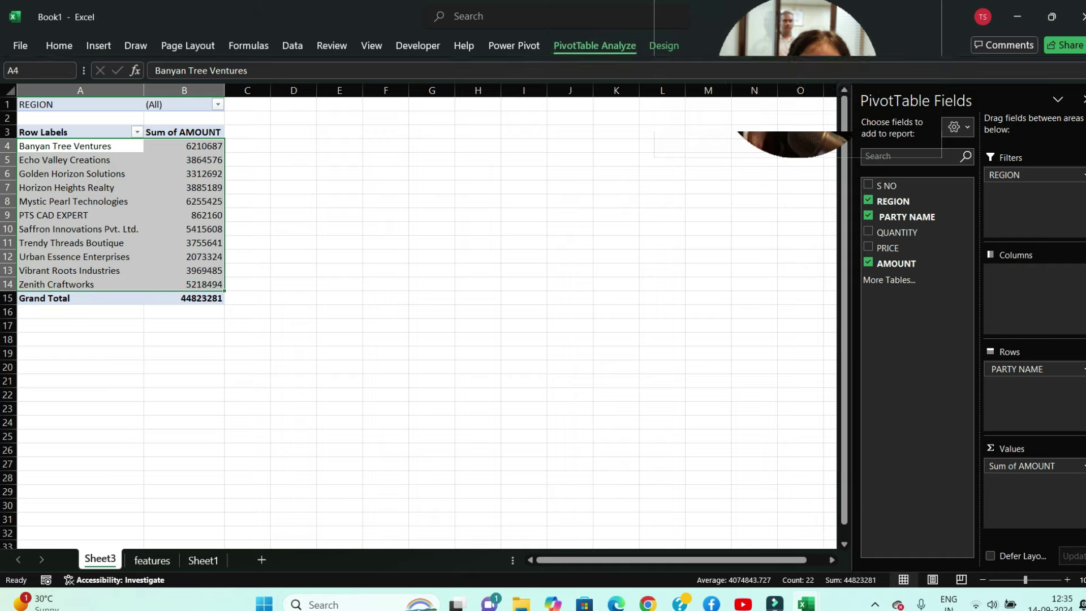
Step: Start a PivotChart from PivotTable Analyze and pick the Stacked Column chart type
click(595, 45)
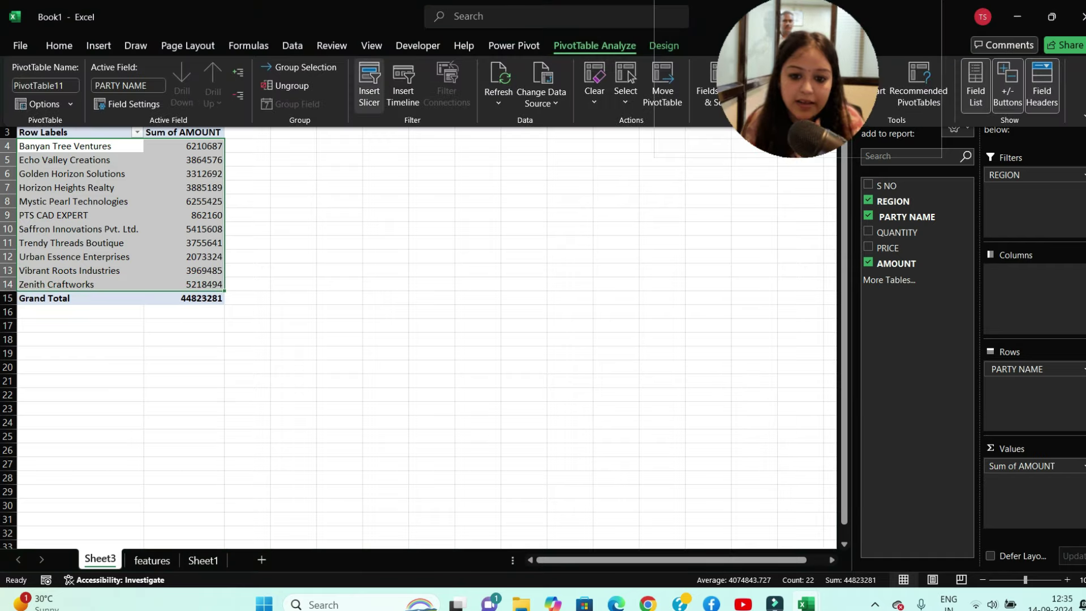
key(Escape)
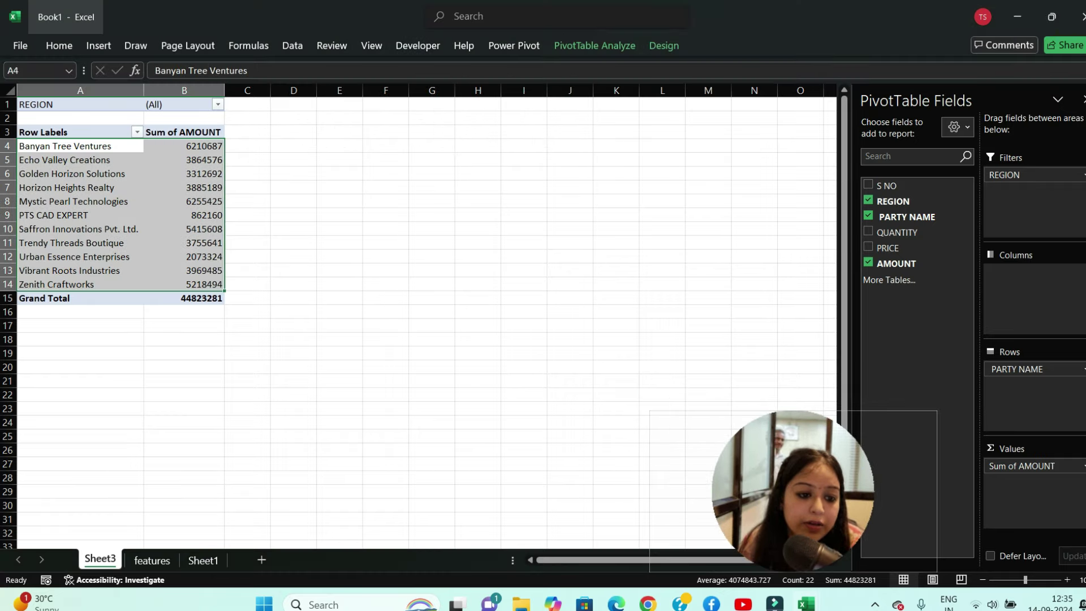
click(99, 46)
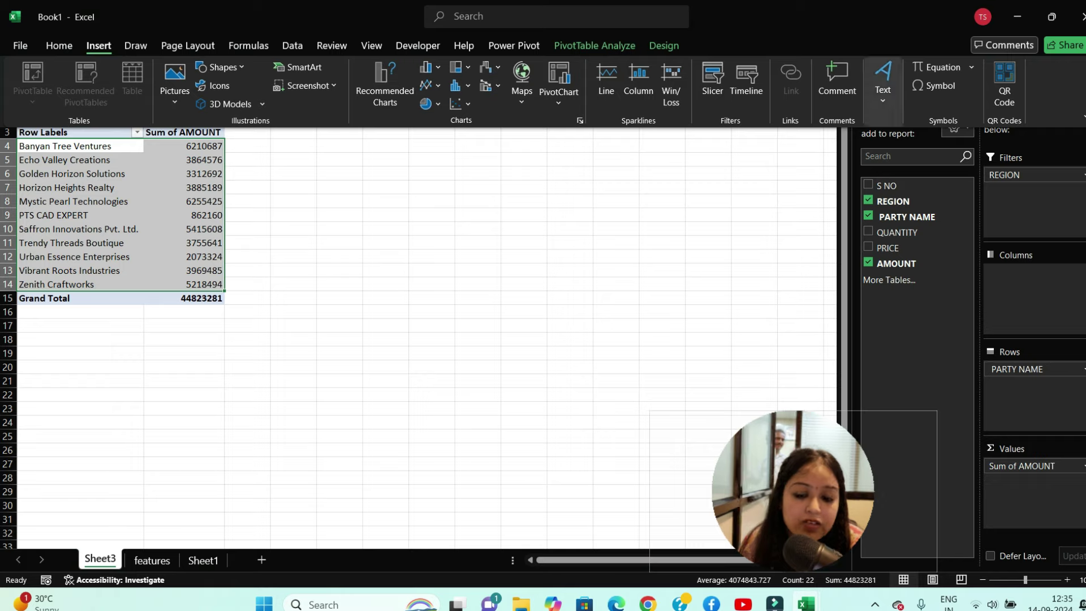
click(594, 45)
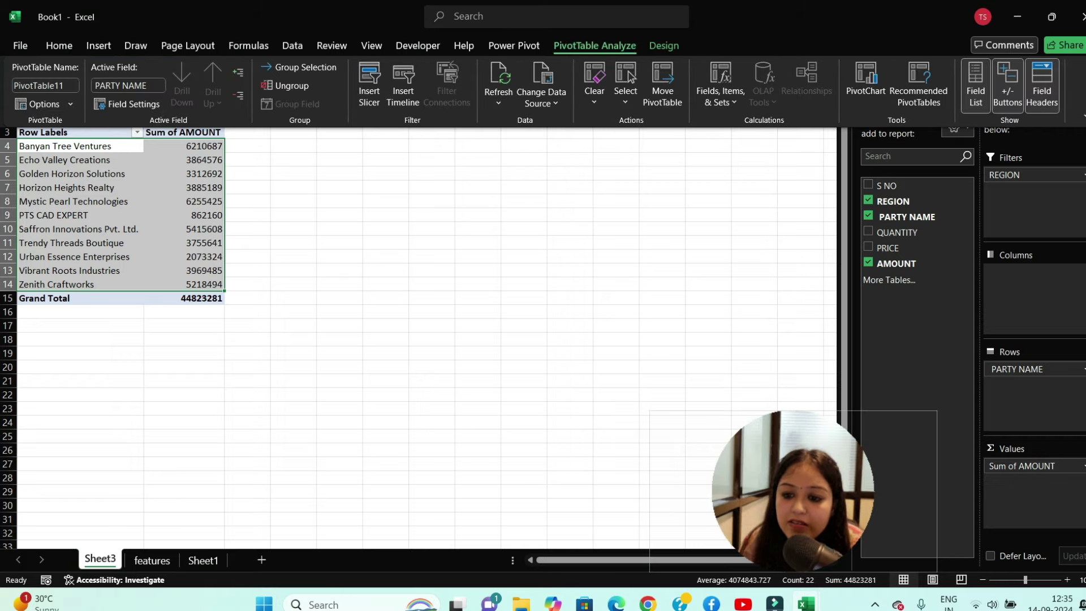
click(865, 85)
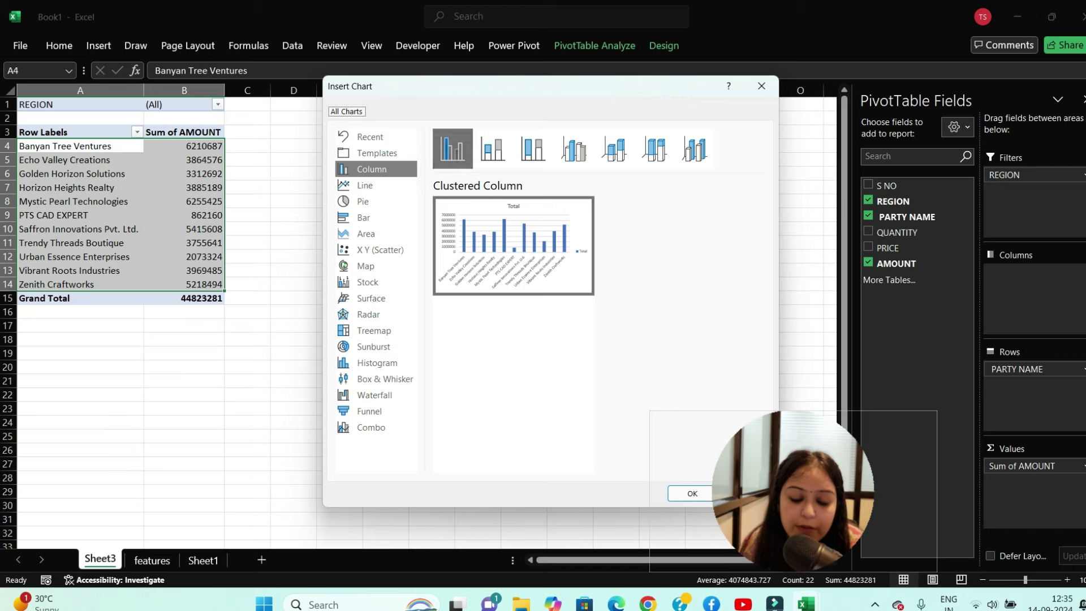
click(492, 148)
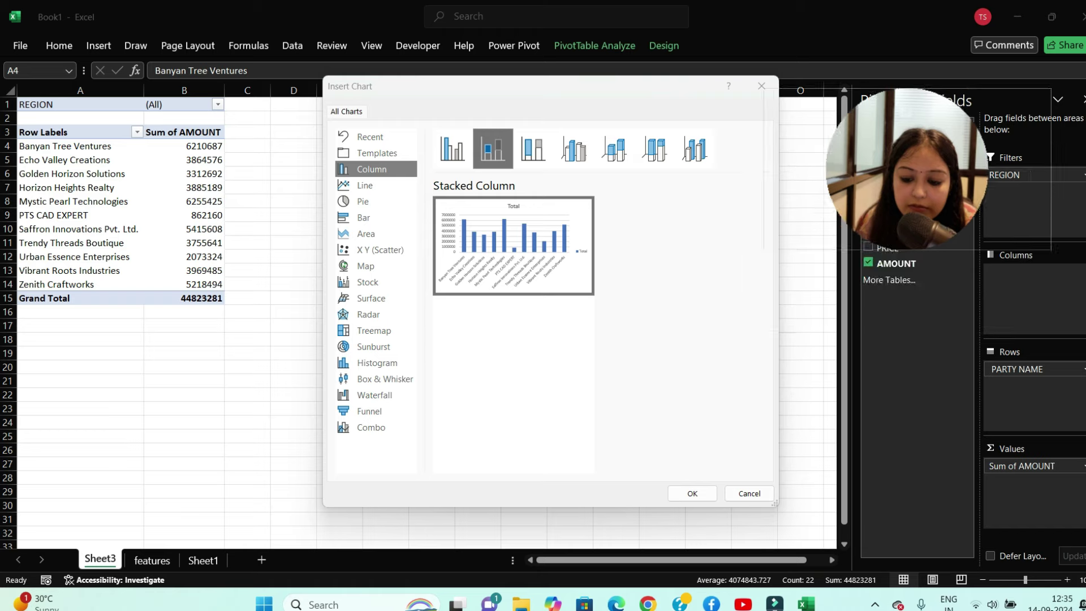
Step: Insert the stacked column chart, move it up beside the pivot, and filter REGION to NORTH
key(Return)
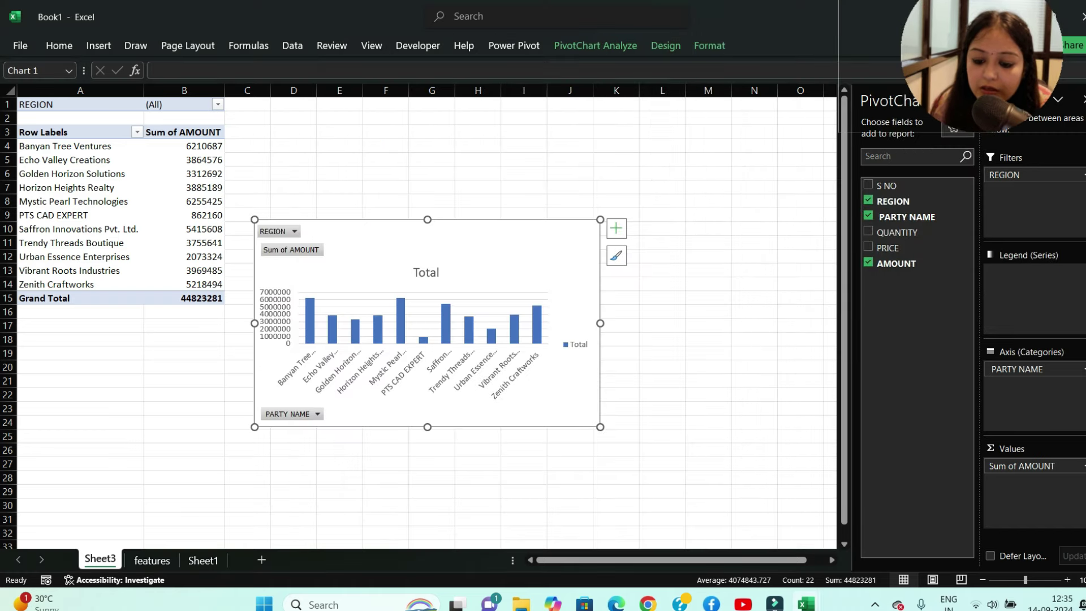
drag(430, 322, 440, 206)
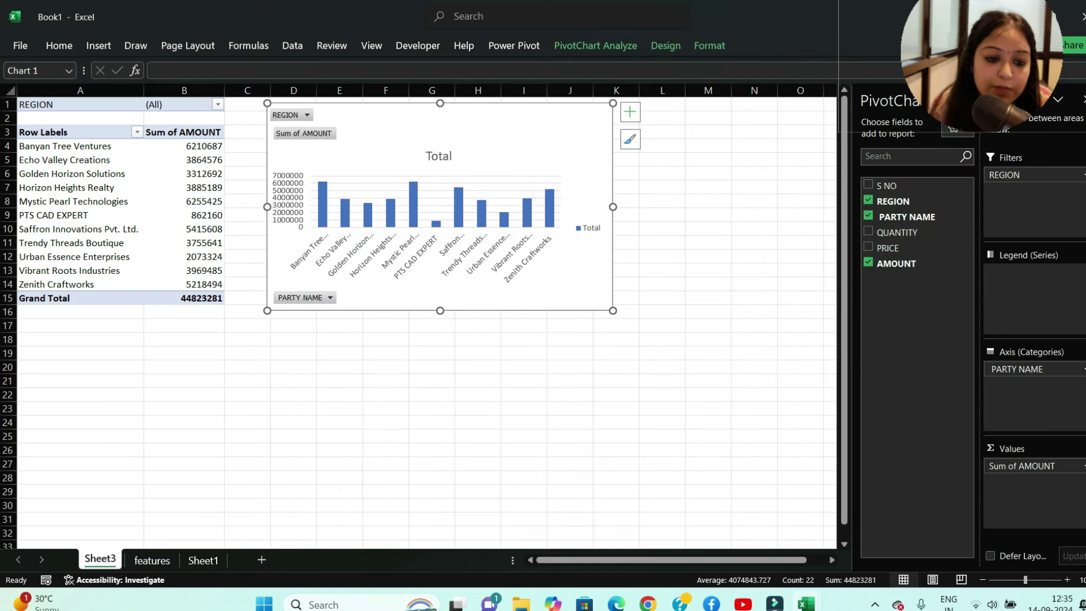
click(218, 104)
click(82, 165)
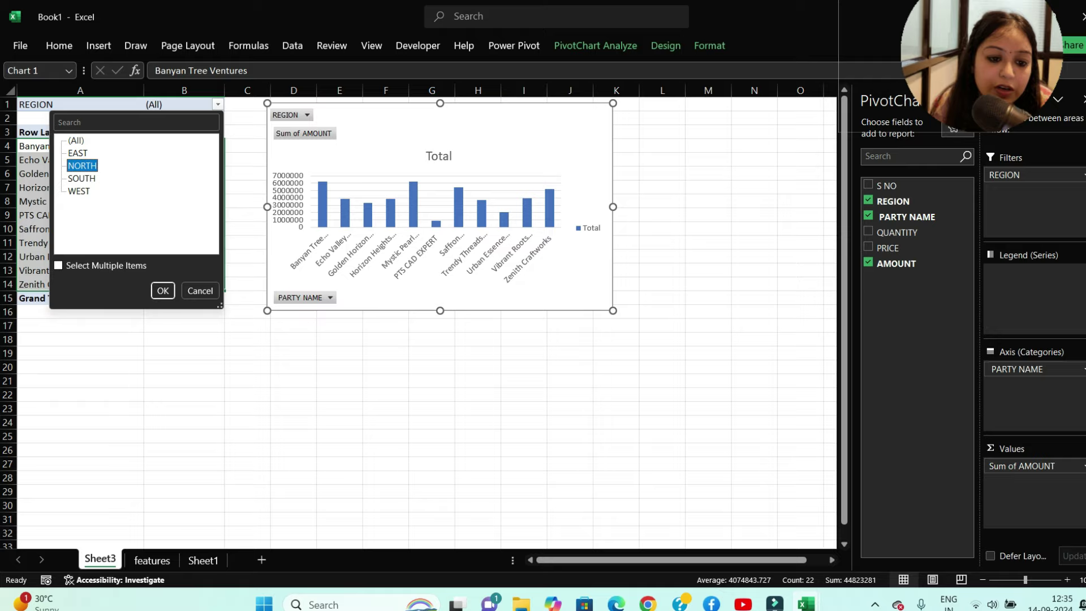
click(163, 291)
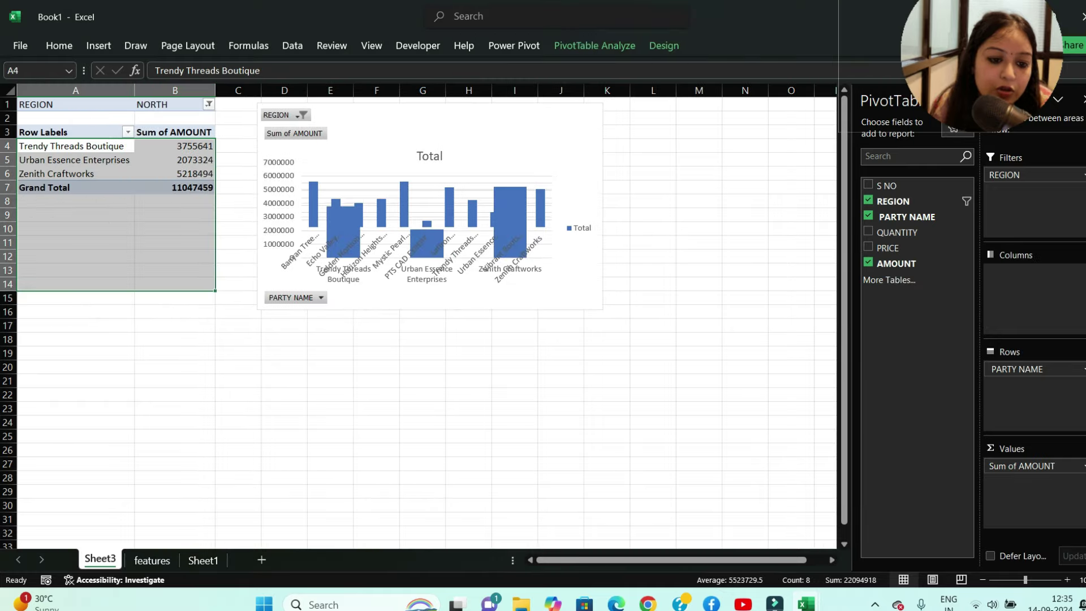
click(209, 104)
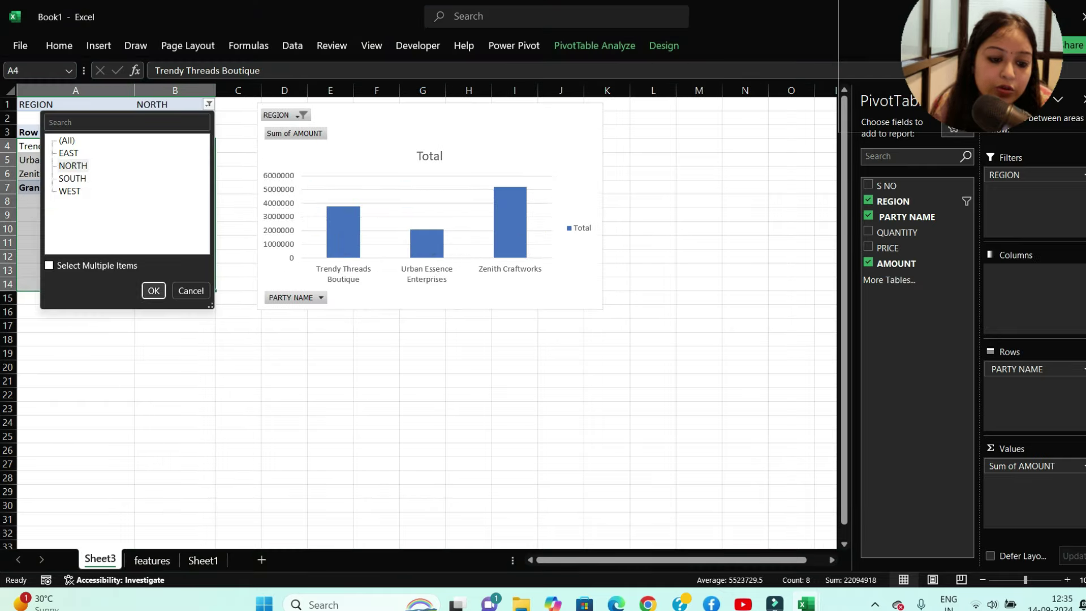
click(154, 290)
click(284, 394)
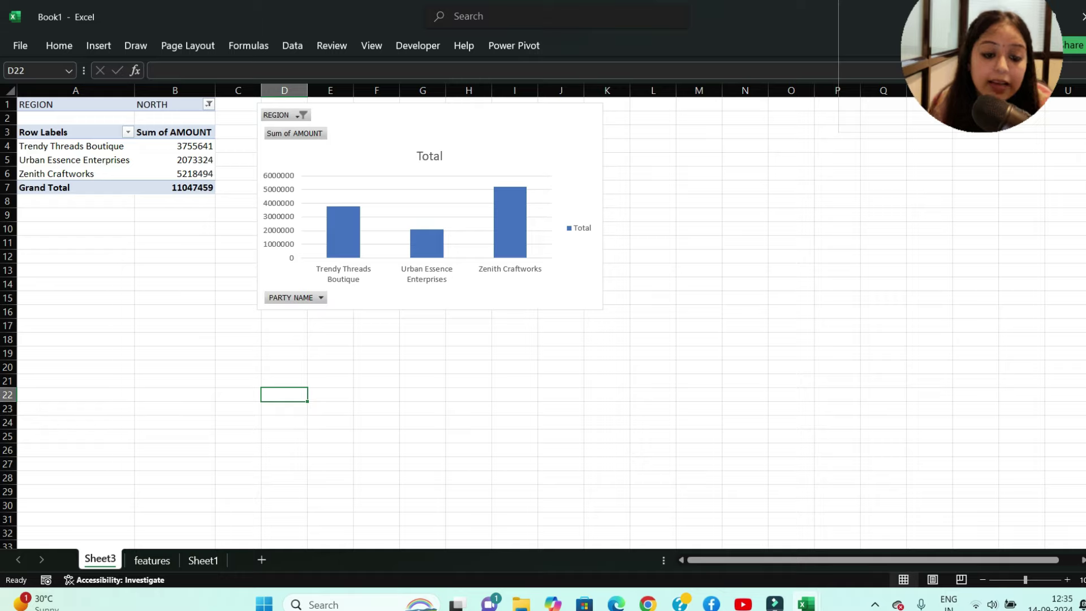
Step: Move the chart to columns K–Q, reset REGION to All, and select the pivot table
mouse_move(429, 147)
mouse_down()
mouse_move(765, 174)
mouse_move(777, 188)
mouse_up()
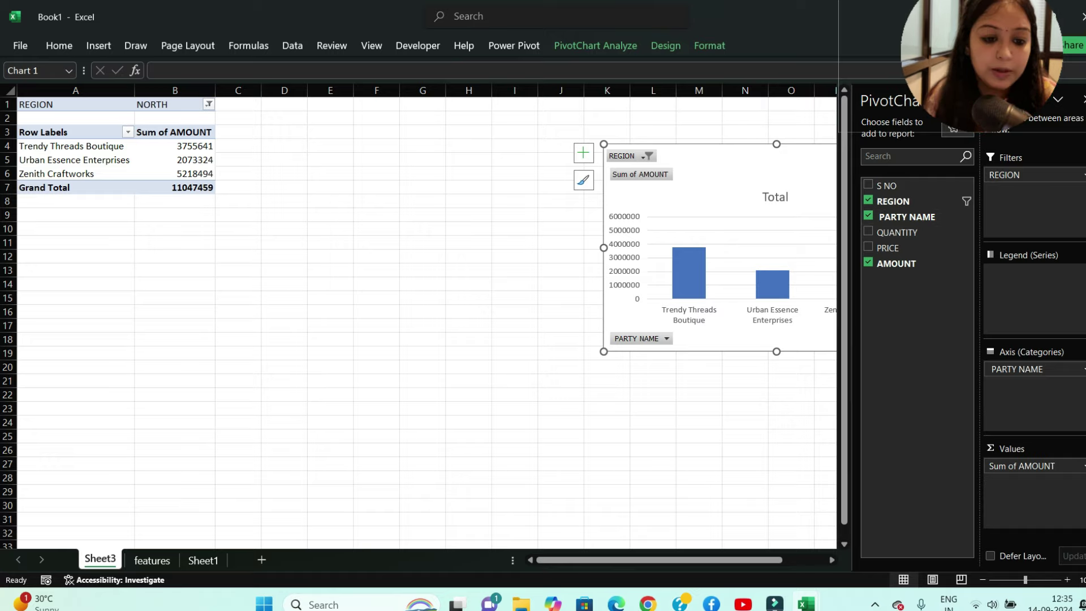
click(209, 104)
click(67, 140)
click(153, 290)
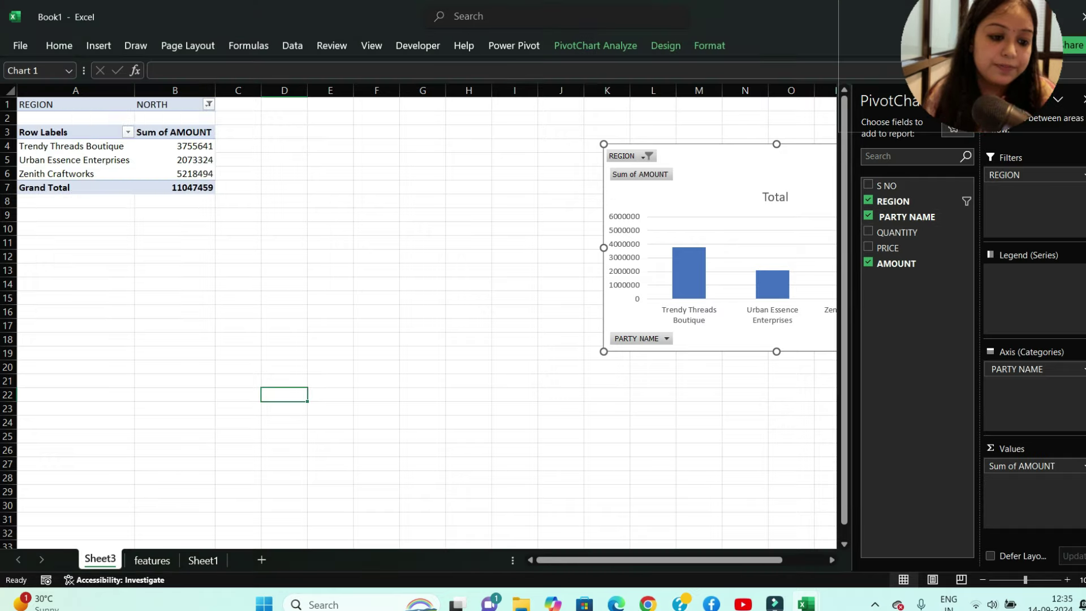
click(293, 229)
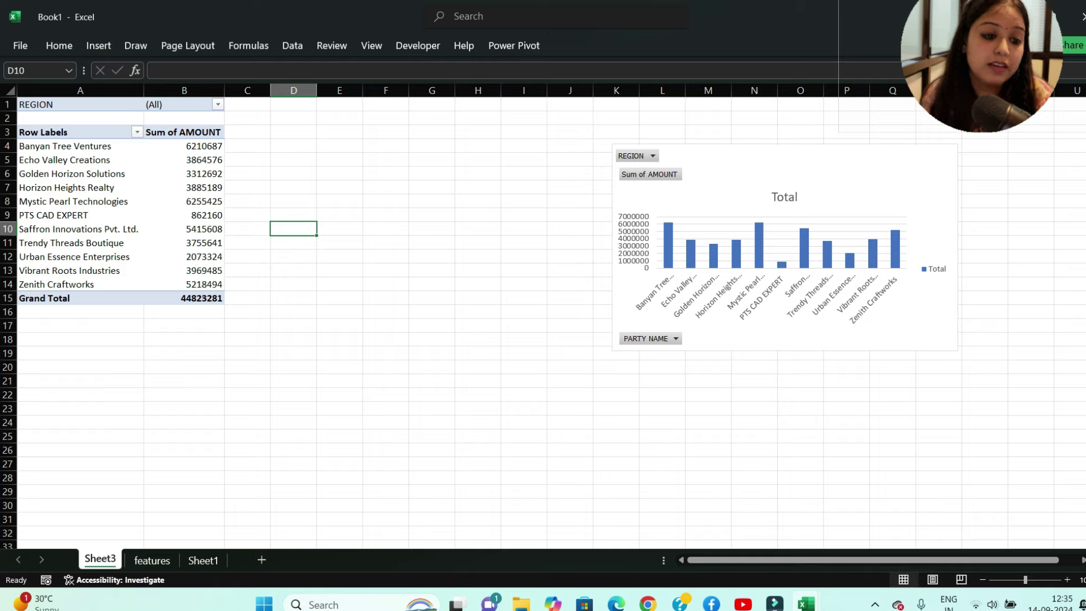
mouse_move(57, 132)
mouse_down()
mouse_move(186, 159)
mouse_move(186, 284)
mouse_move(201, 298)
mouse_up()
click(594, 46)
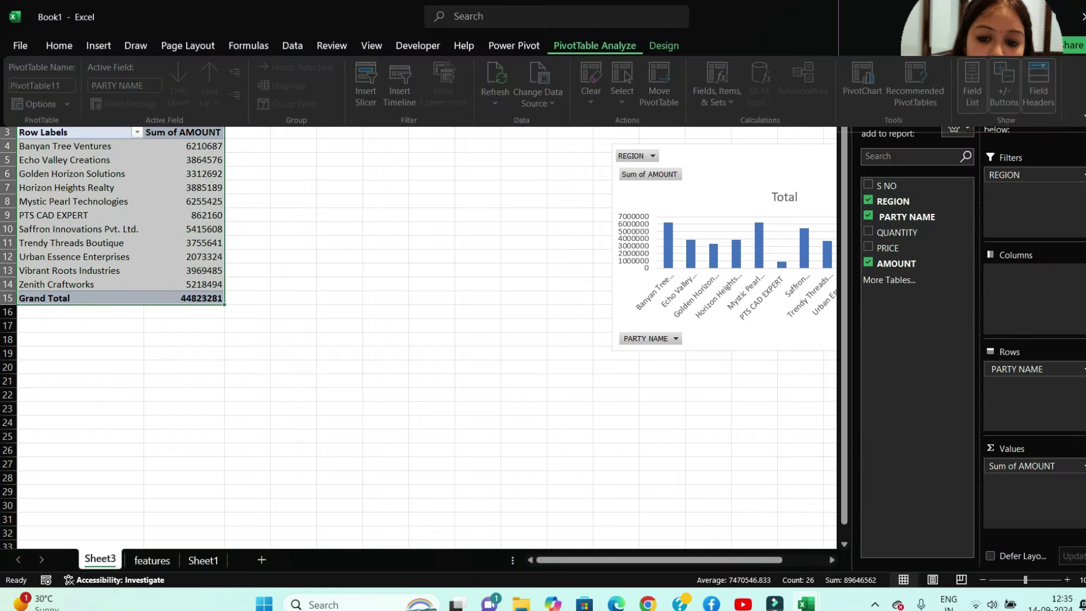
Step: Insert a REGION slicer, resize it, and place it next to the pivot table
click(368, 85)
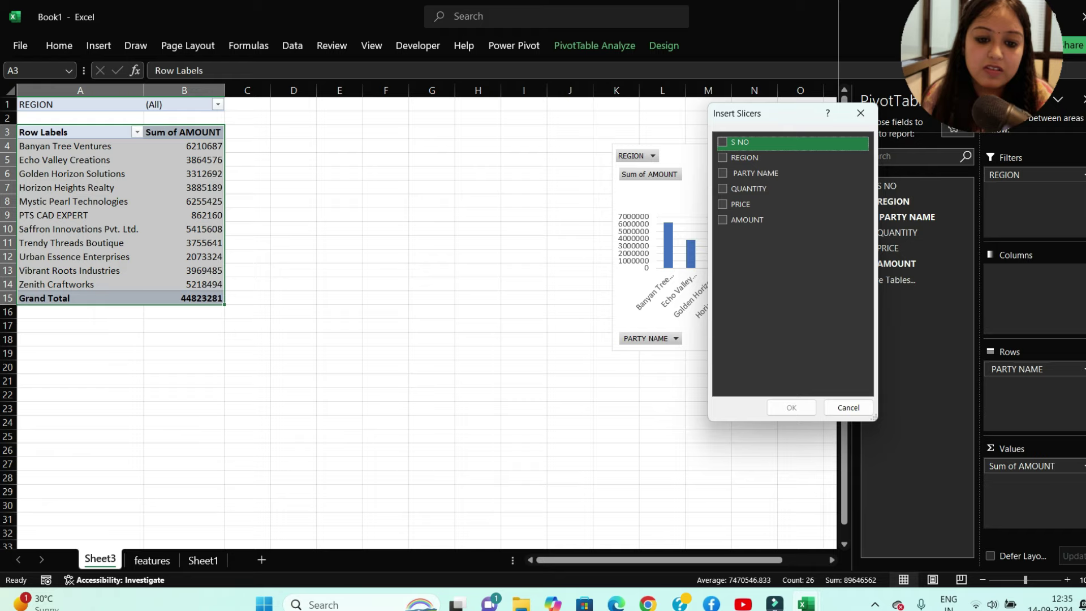
click(723, 157)
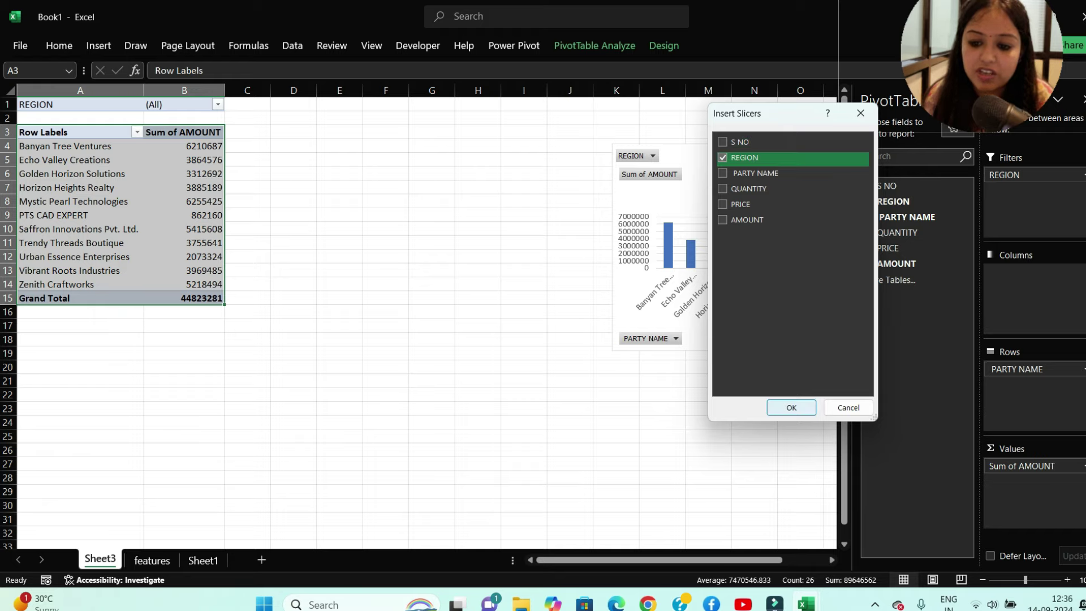
key(Return)
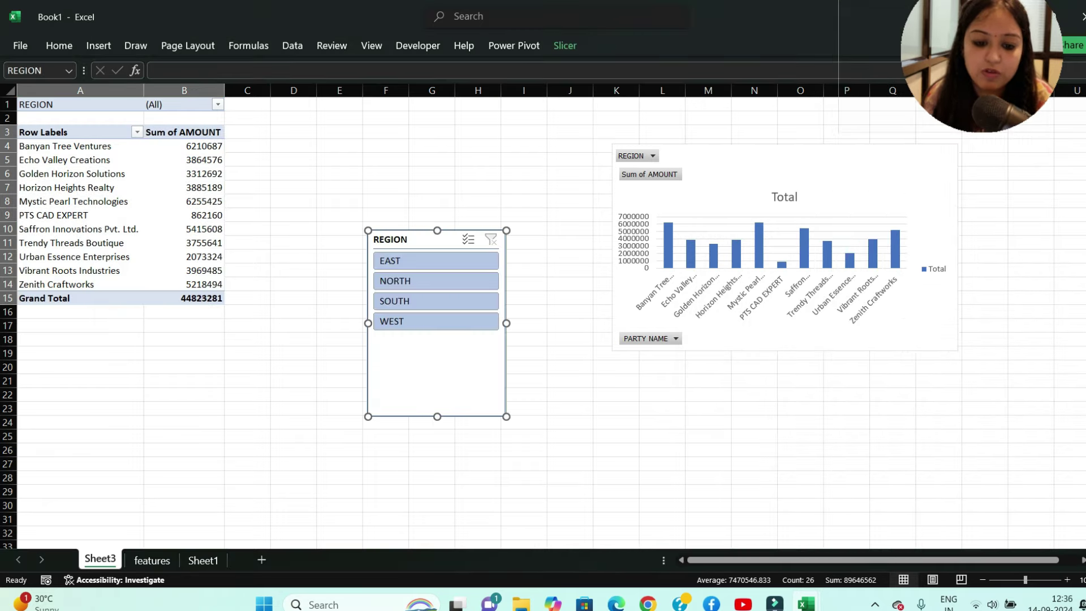
drag(437, 416, 437, 336)
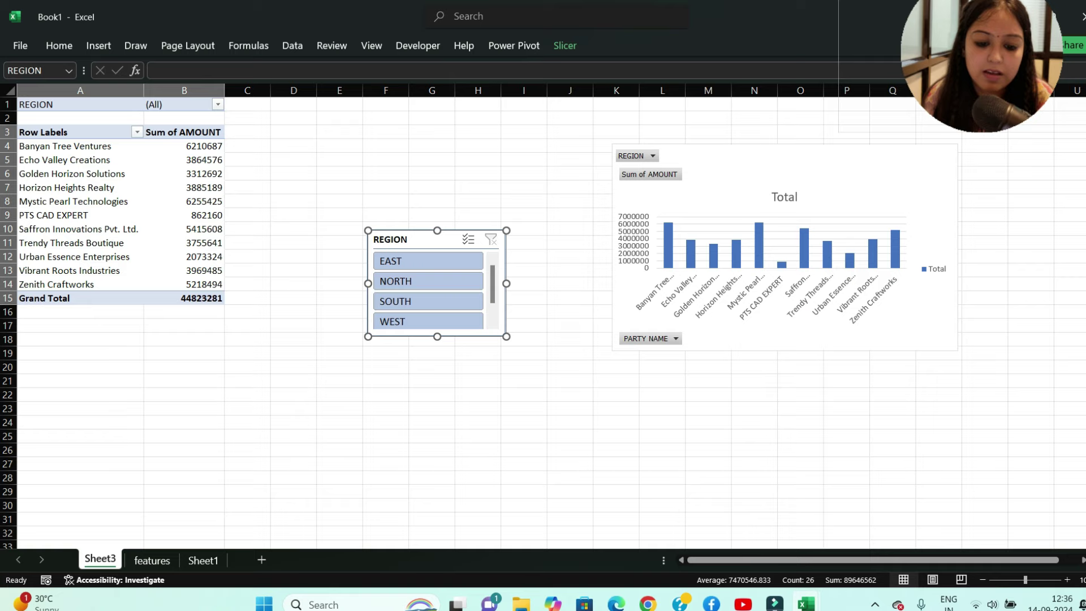
drag(407, 240, 311, 125)
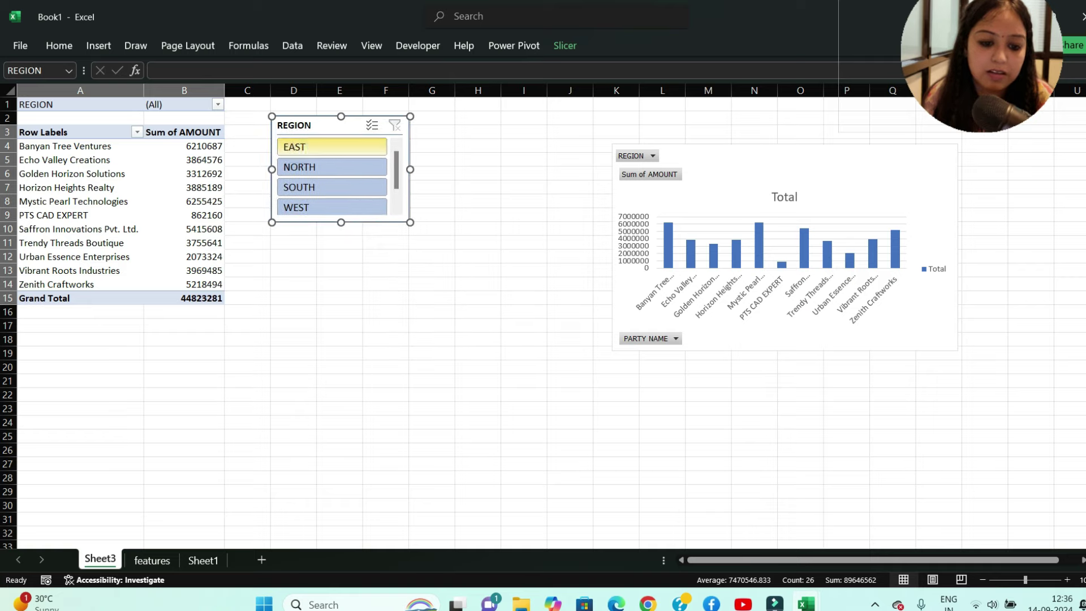
Step: Test the slicer on EAST, NORTH and SOUTH, multi-select all regions, then open the features sheet
click(311, 147)
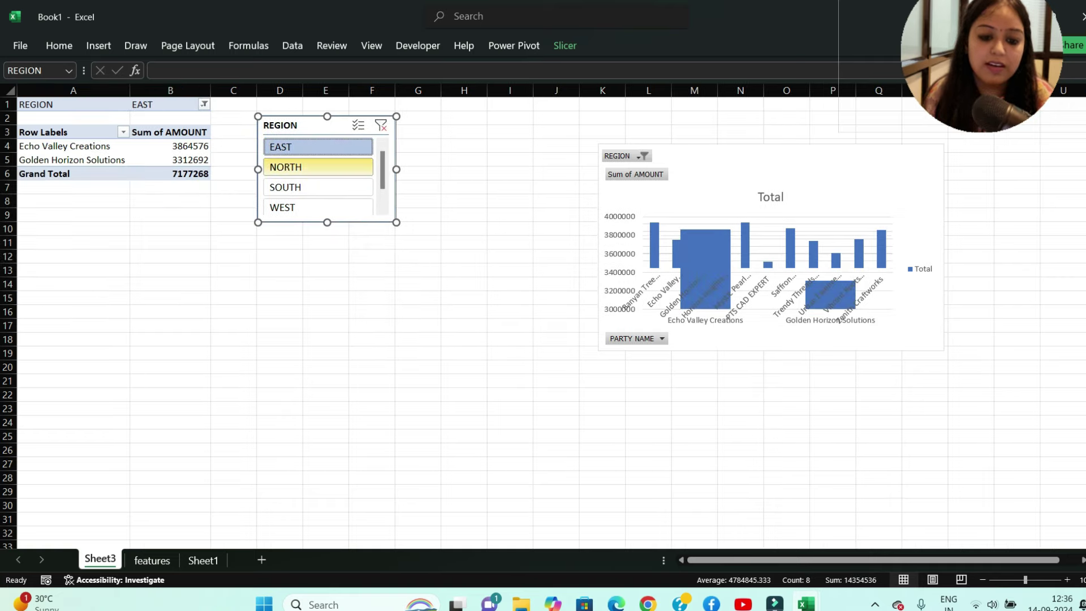
click(317, 167)
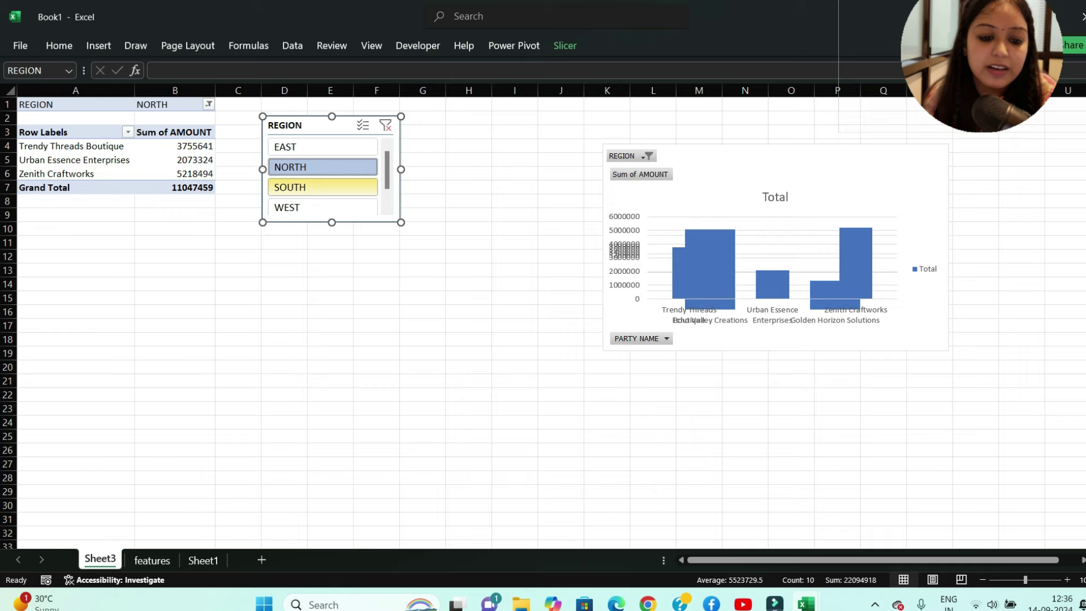
click(323, 187)
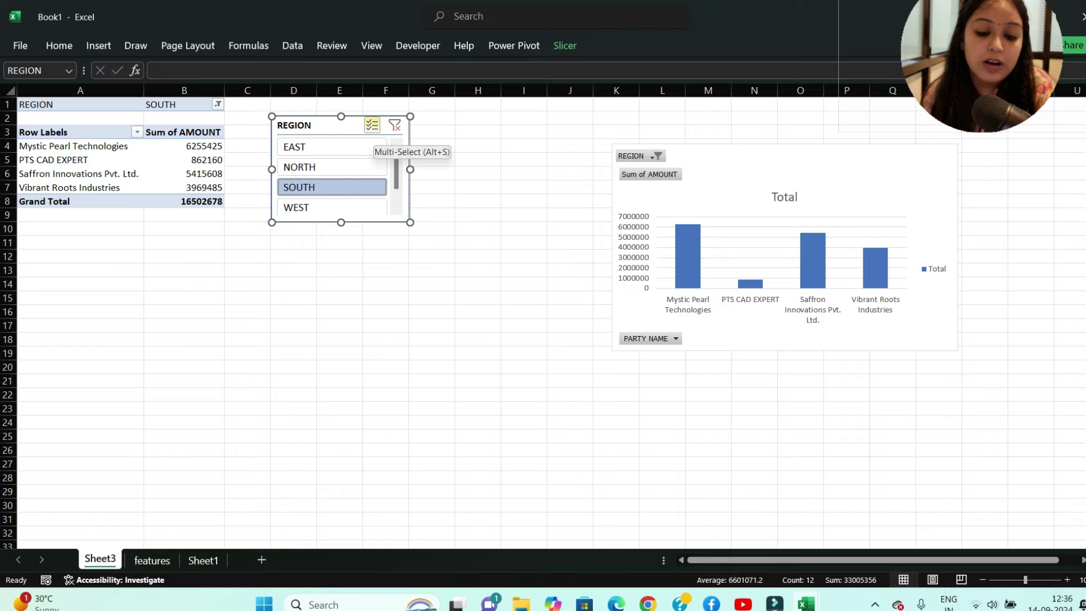
click(372, 125)
click(331, 147)
click(333, 166)
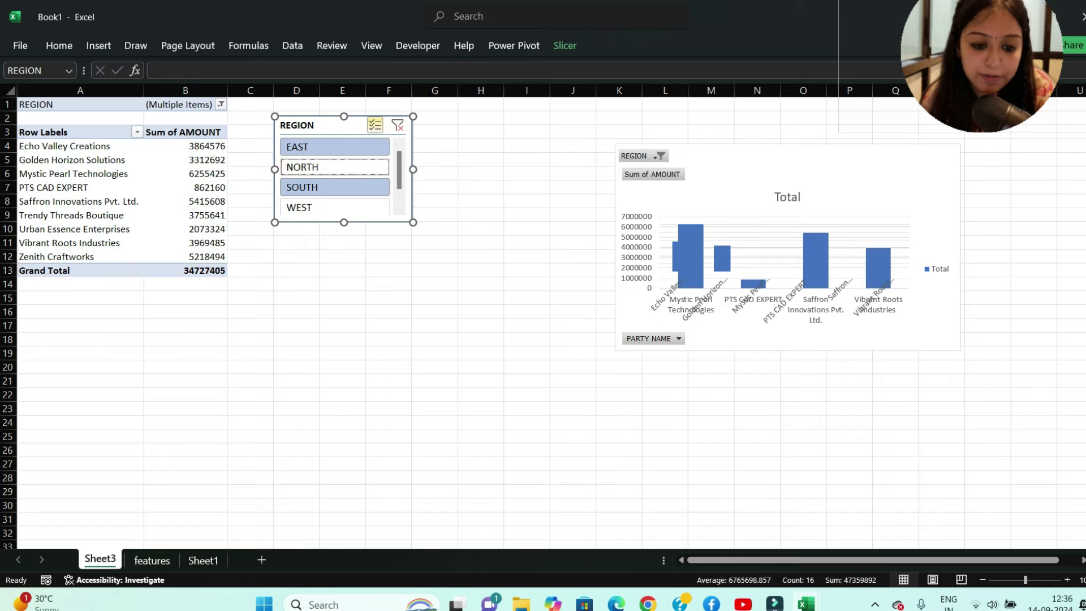
click(334, 207)
click(478, 201)
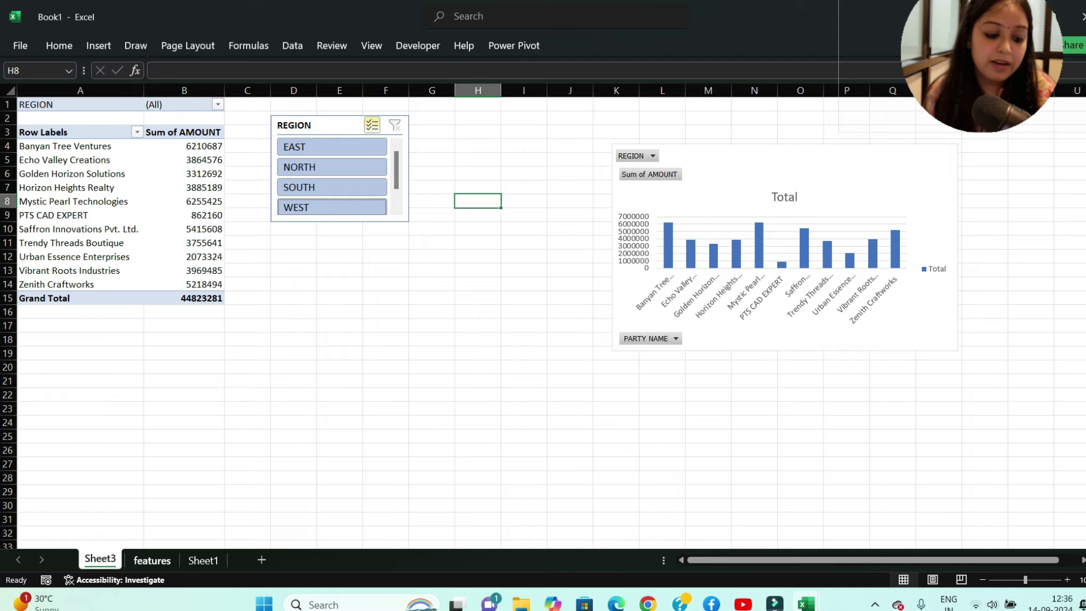
key(ctrl+Page_Down)
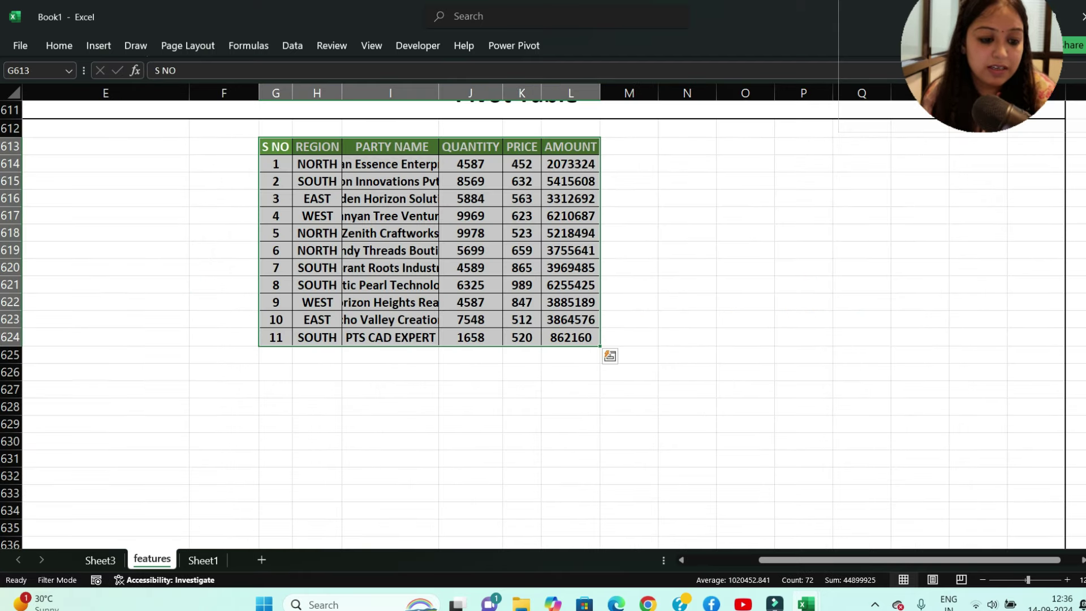
Step: Replace Urban Essence Enterprises in cell I614 on the features sheet with the new party name, then return to Sheet3
click(317, 215)
click(390, 164)
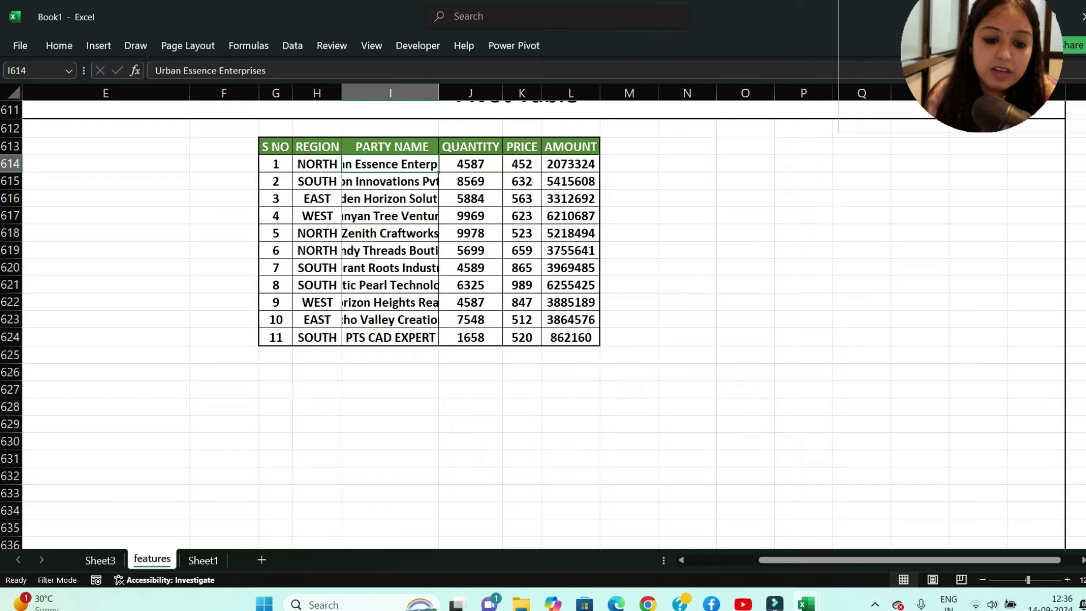
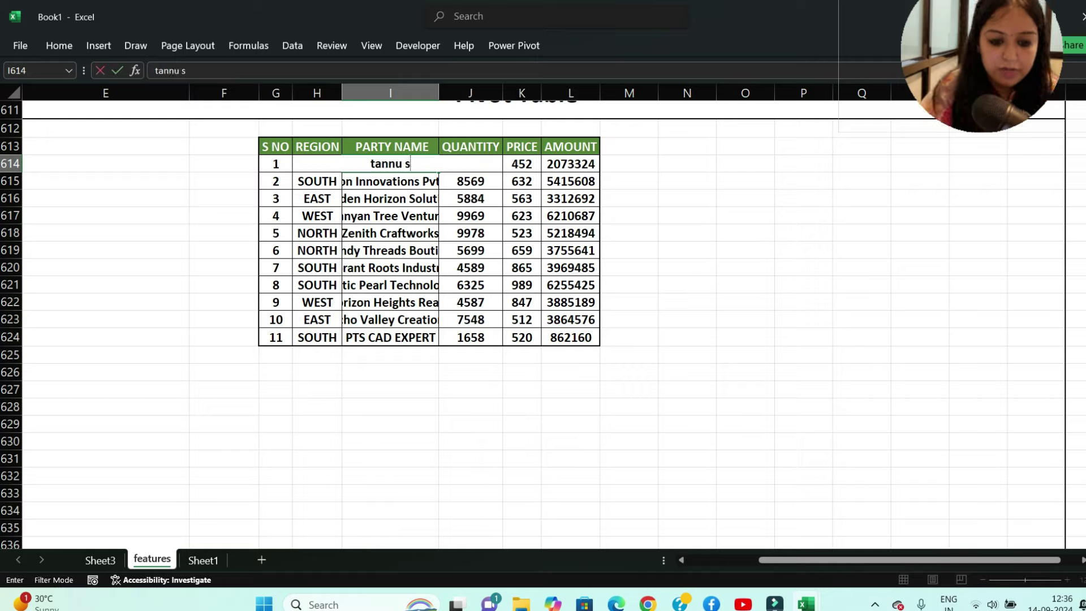
key(Return)
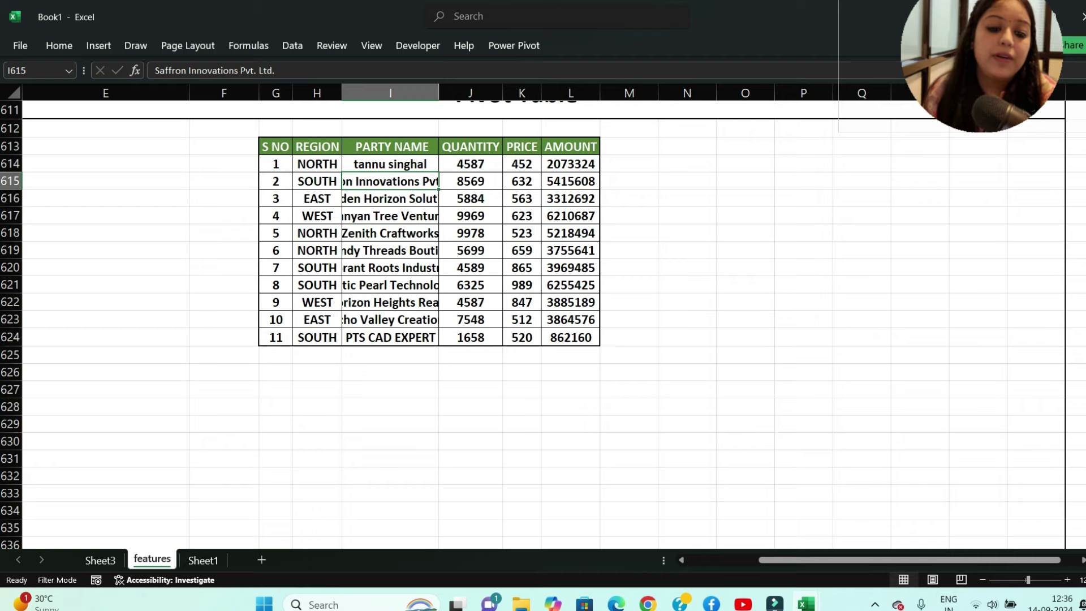
key(ctrl+Page_Up)
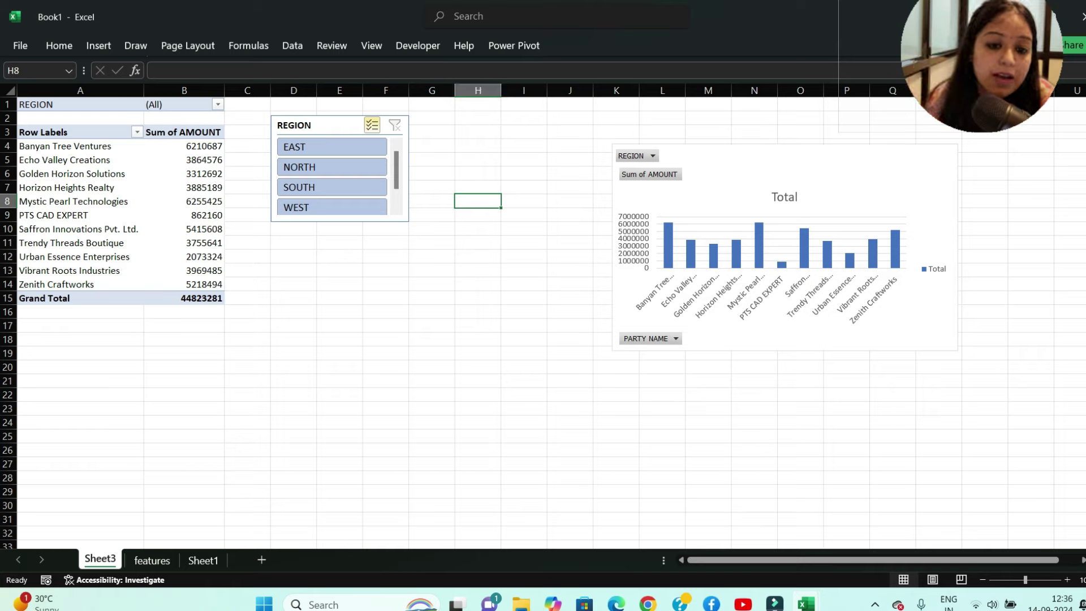
Step: Refresh the Sheet3 pivot table from PivotTable Analyze so the renamed party appears
drag(79, 159, 198, 284)
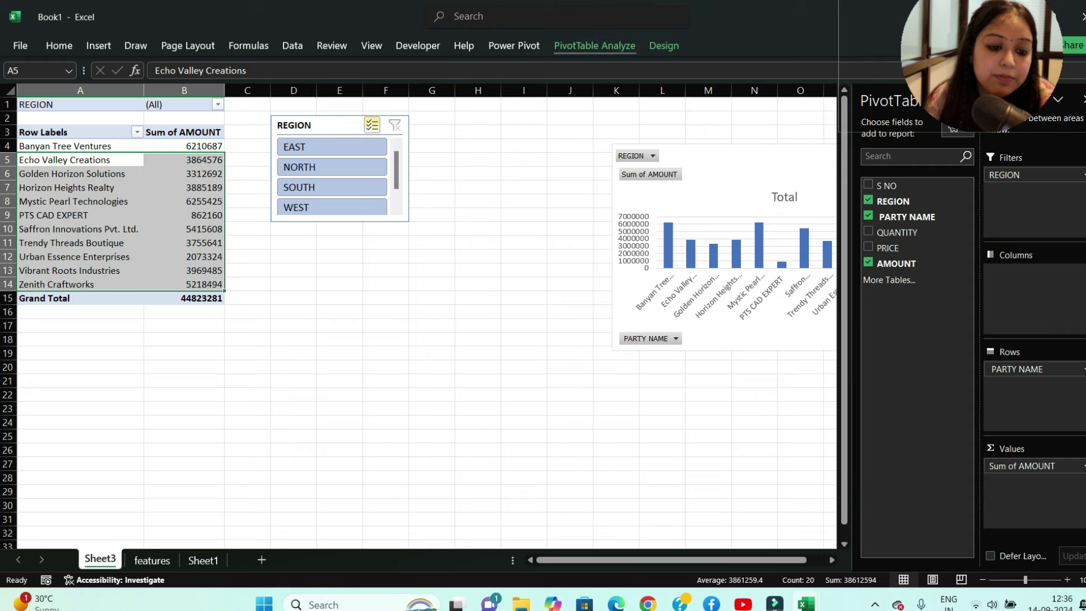
click(595, 45)
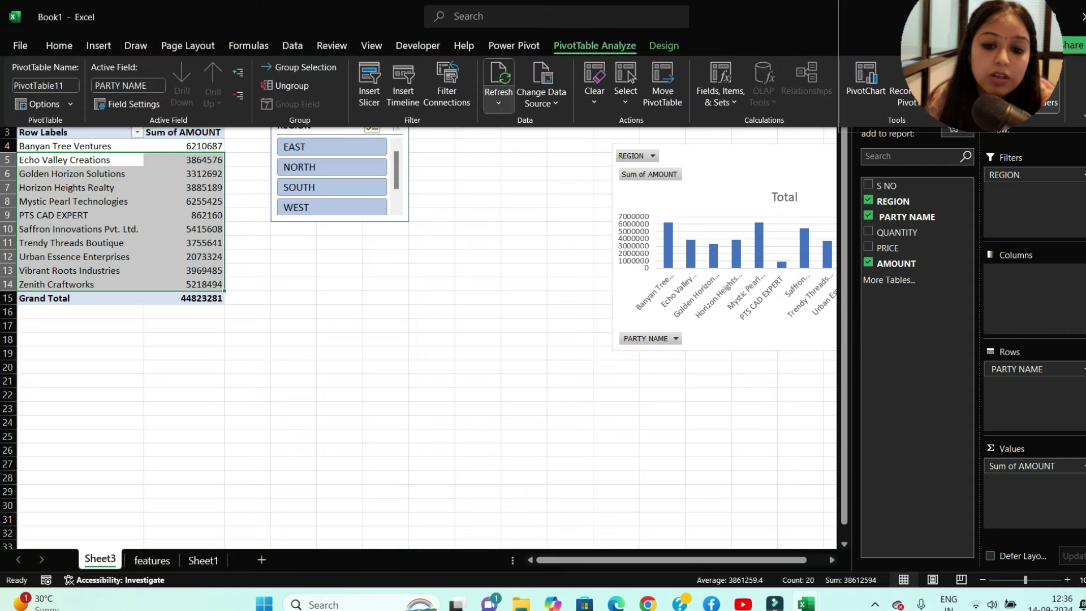
click(498, 103)
click(515, 130)
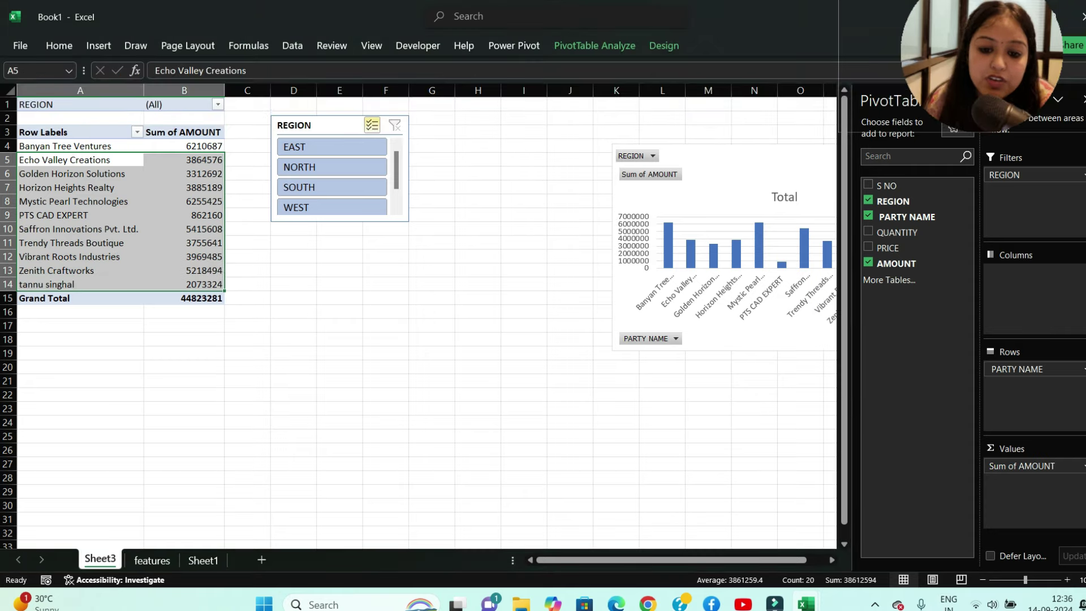
click(385, 352)
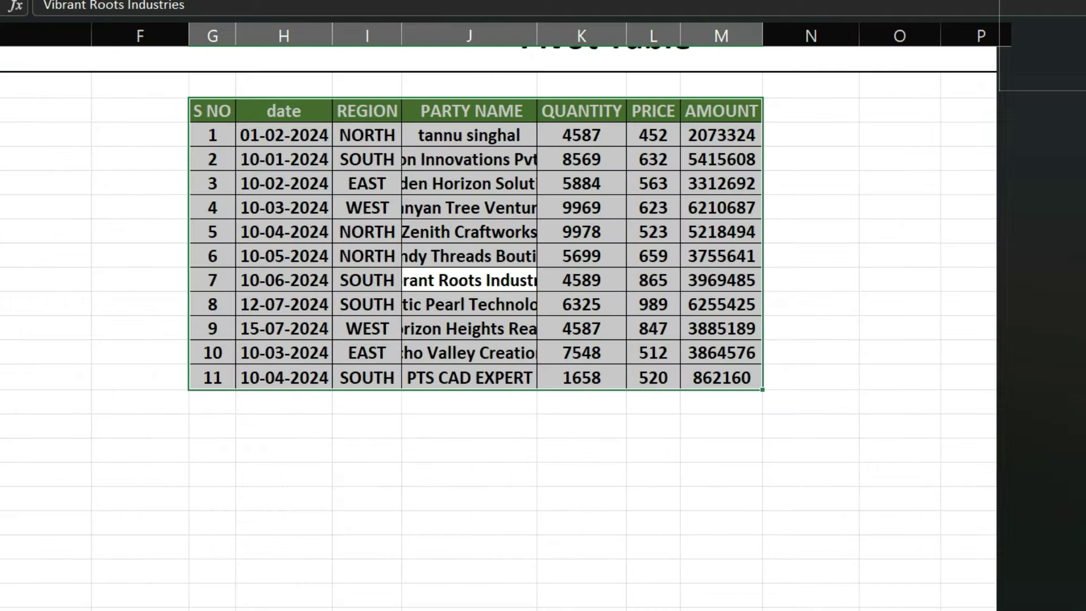
scroll(543, 328, down, 10)
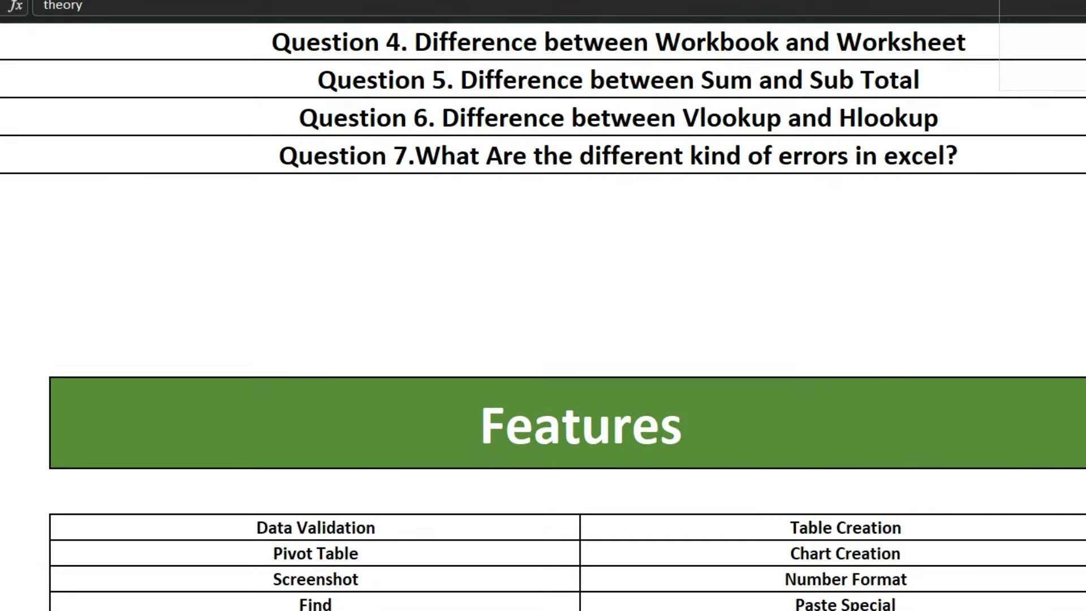
scroll(543, 305, down, 3)
key(Down)
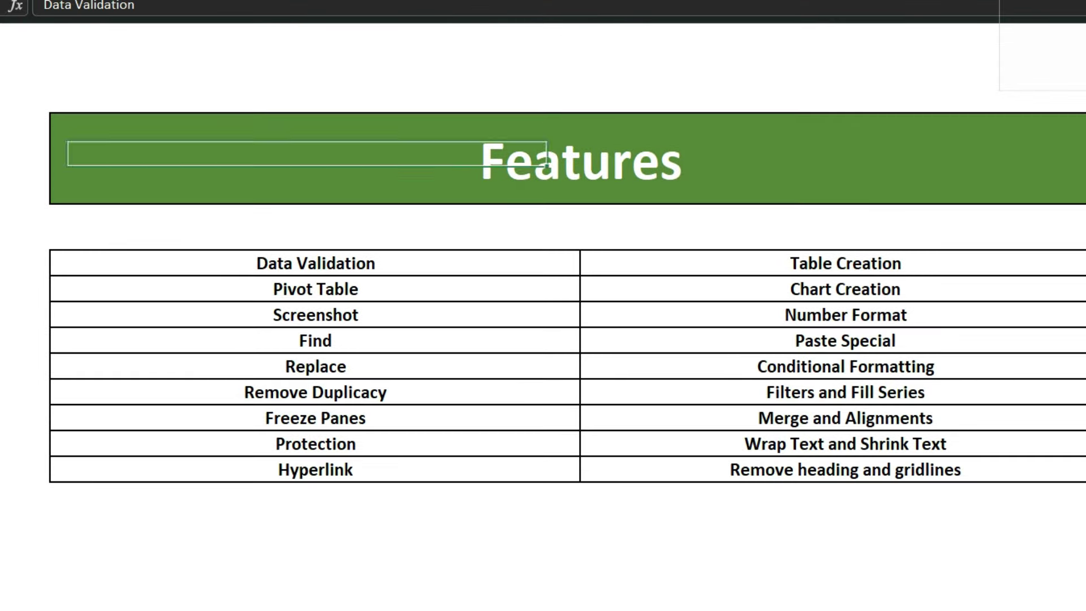
key(Down)
key(Down)
key(Down)
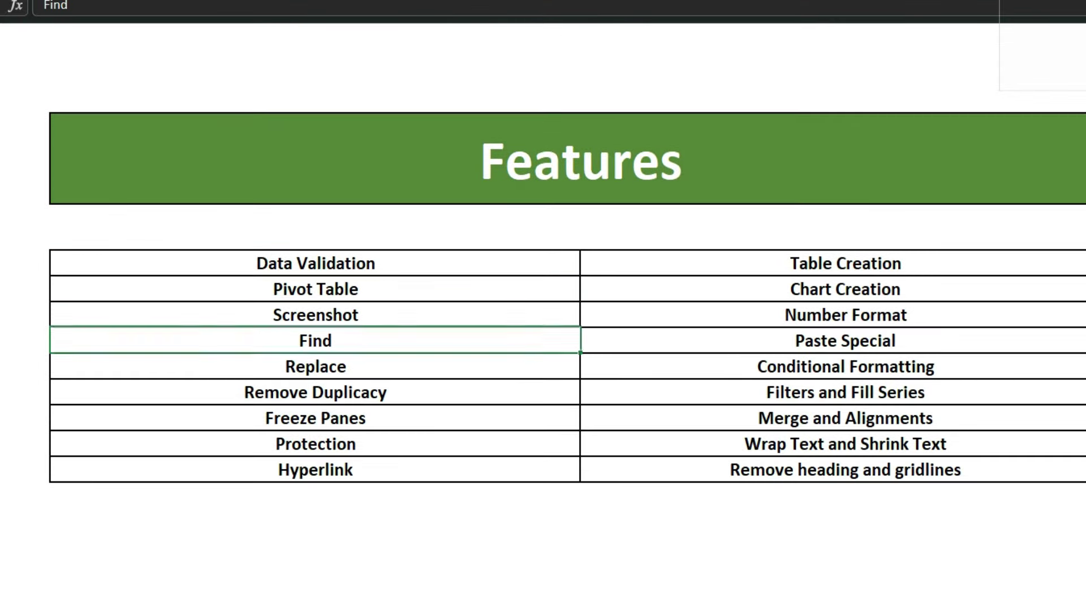
key(Down)
key(Down)
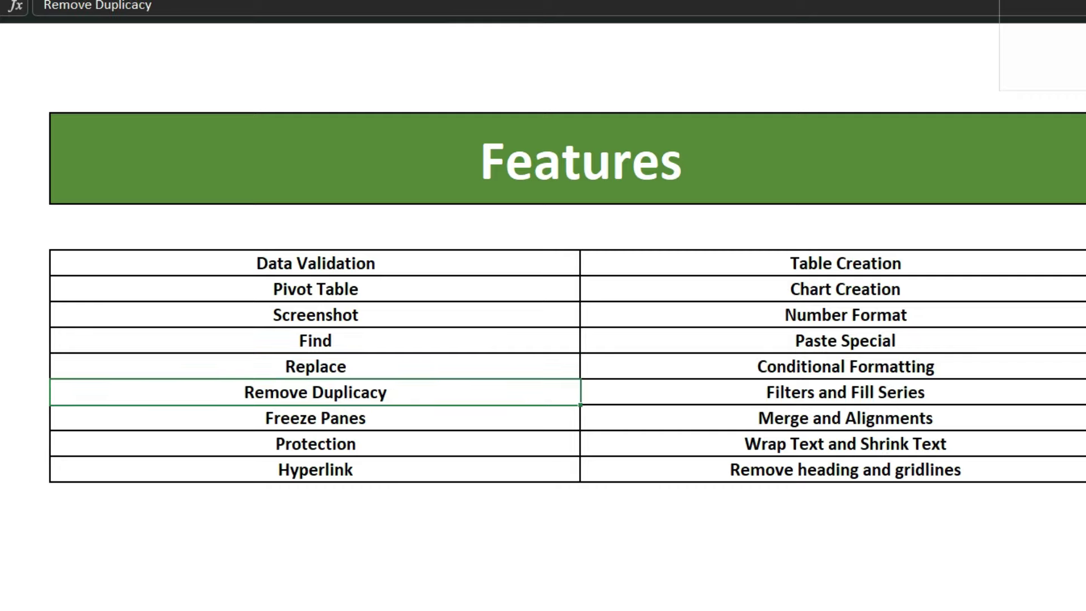
key(Down)
key(Down)
key(Down)
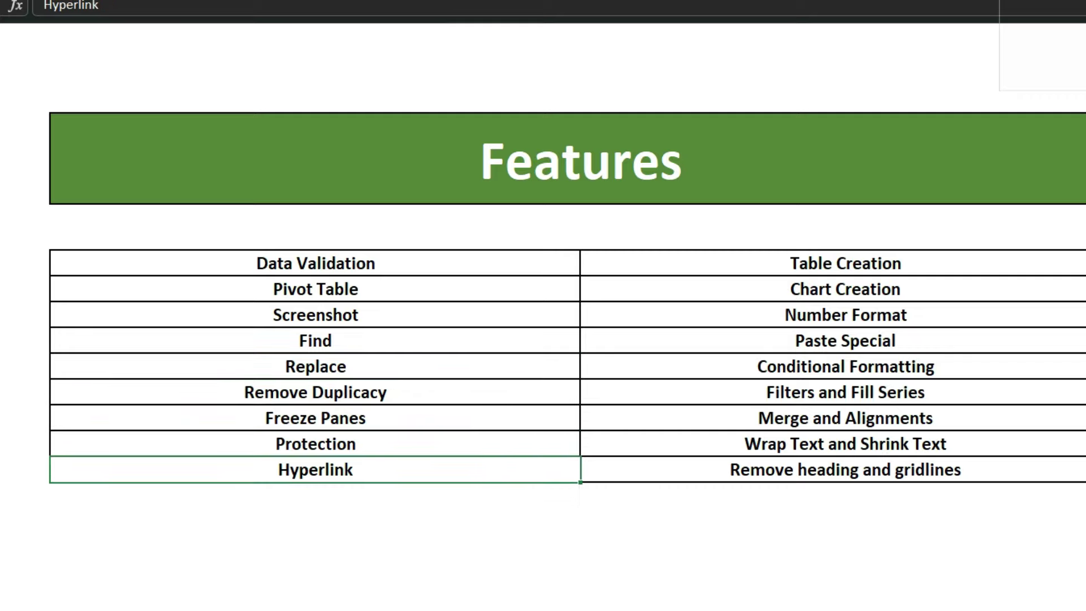
click(845, 263)
key(shift+Down)
key(shift+Down)
key(shift+Down)
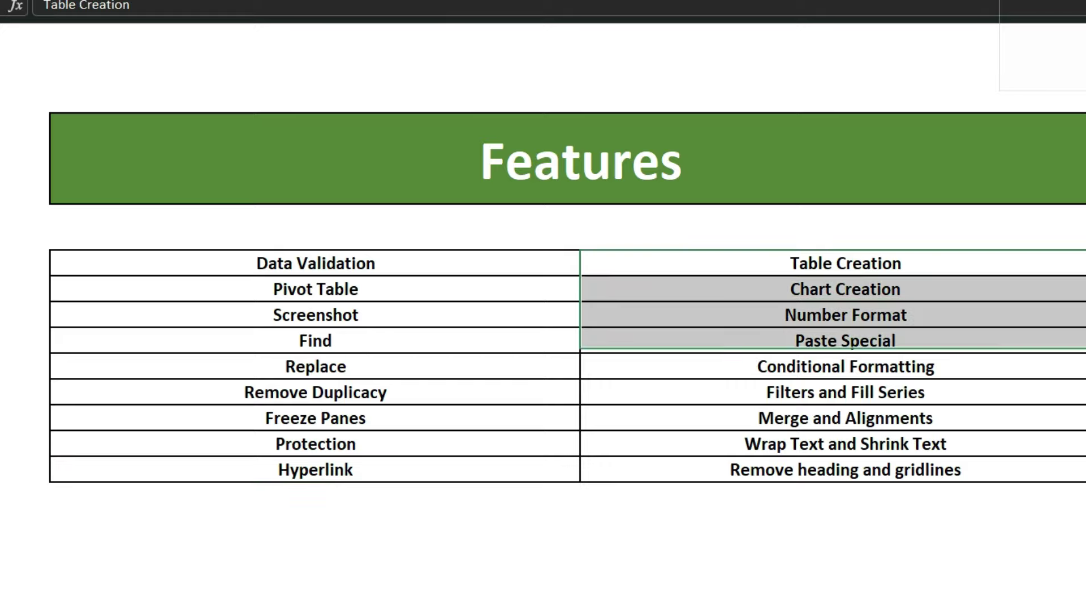
key(shift+Down)
key(shift+Down)
key(shift+Down)
key(shift+Down)
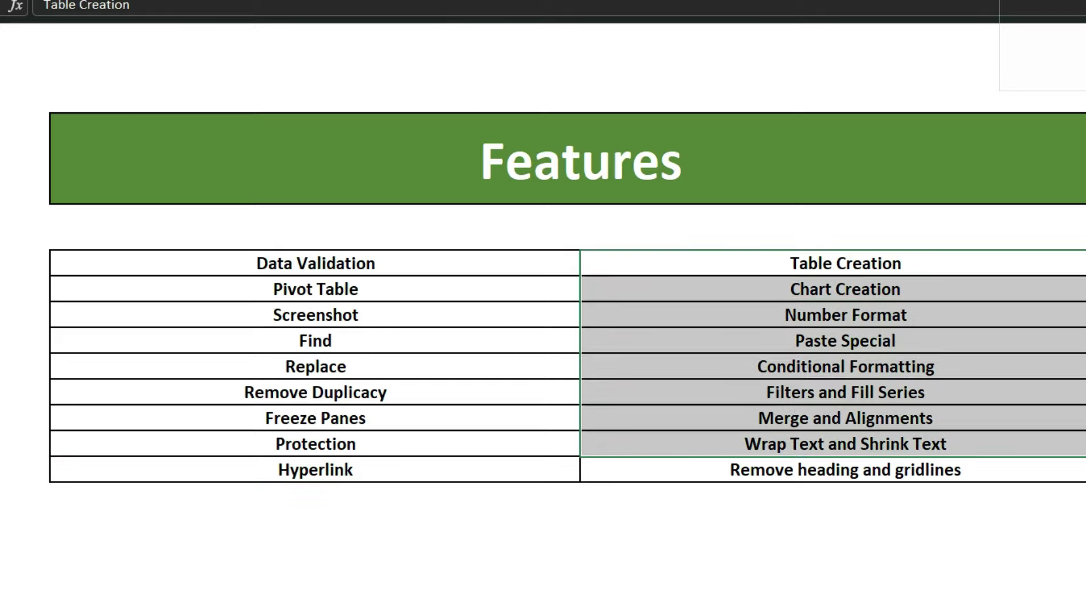
key(shift+Down)
click(694, 539)
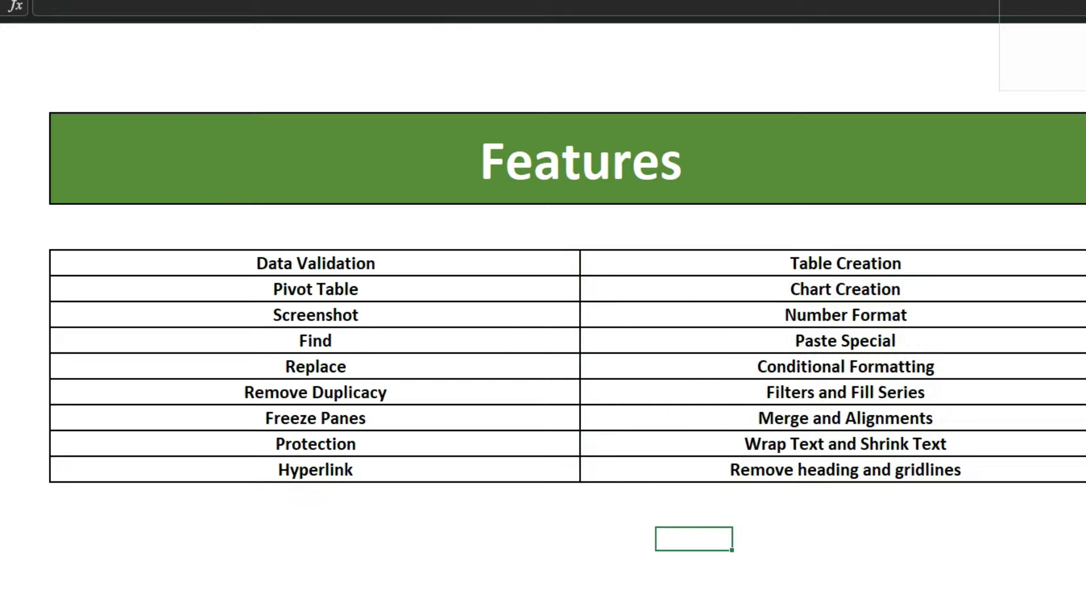
mouse_move(316, 263)
mouse_down()
mouse_move(845, 418)
mouse_move(845, 469)
mouse_up()
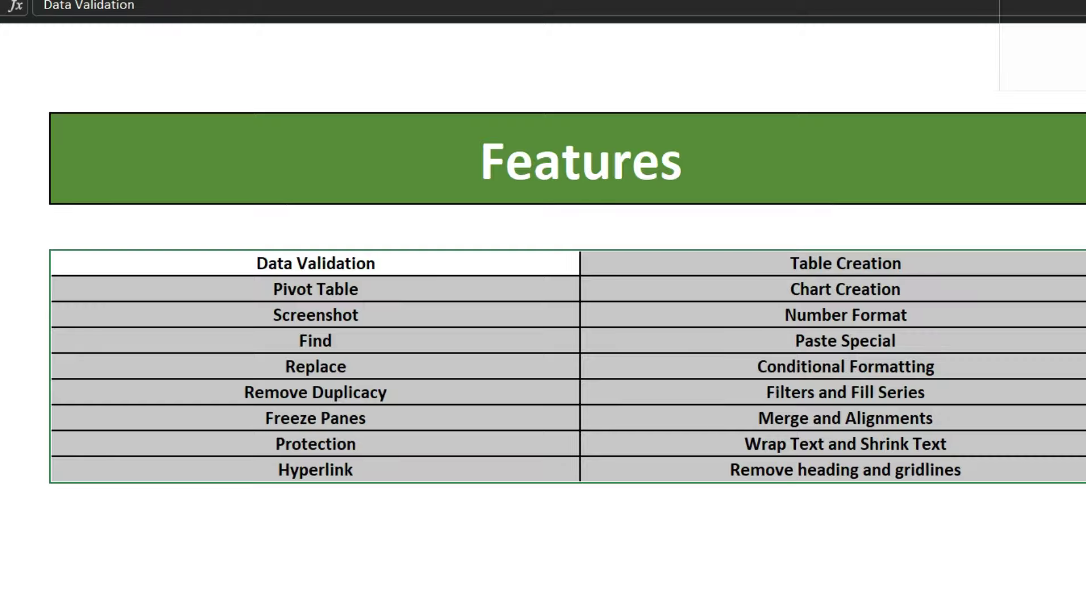
scroll(543, 306, down, 1)
scroll(543, 305, down, 3)
scroll(542, 305, down, 2)
scroll(543, 305, down, 1)
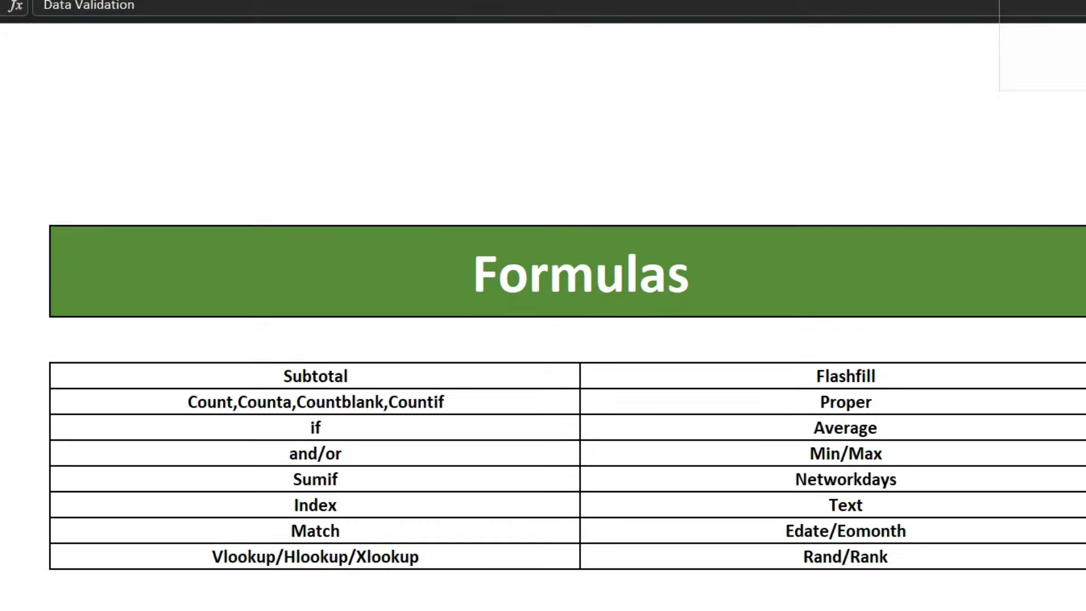
drag(315, 375, 845, 556)
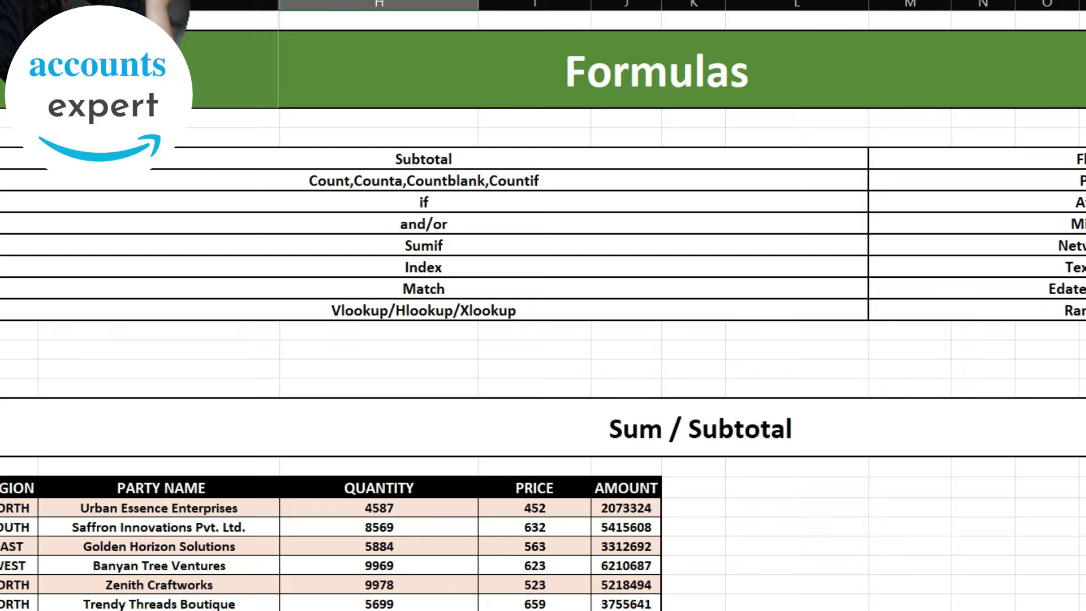
scroll(543, 306, down, 1)
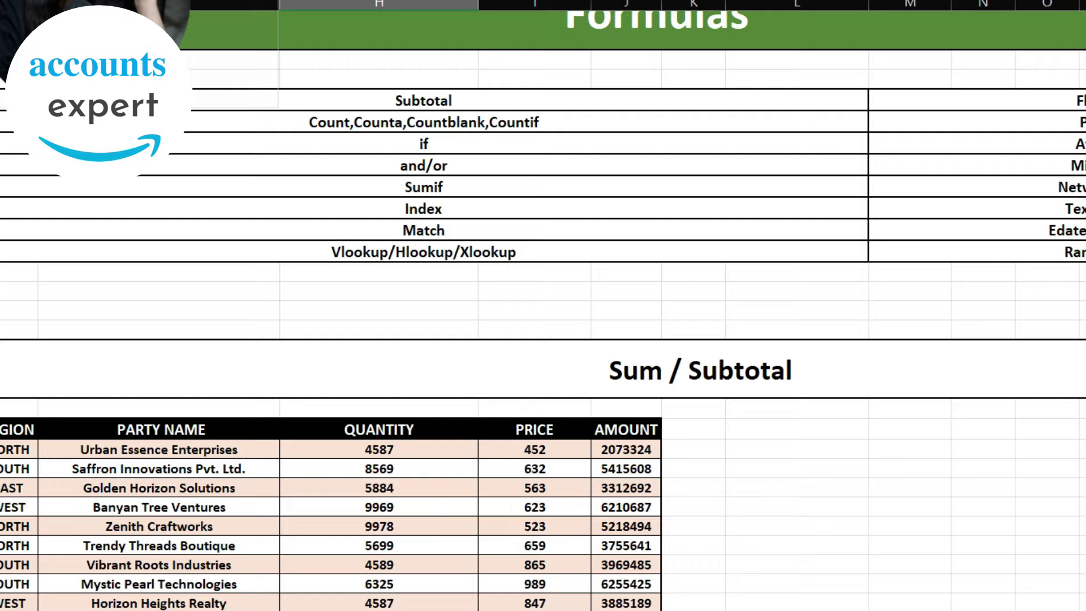
scroll(543, 305, down, 2)
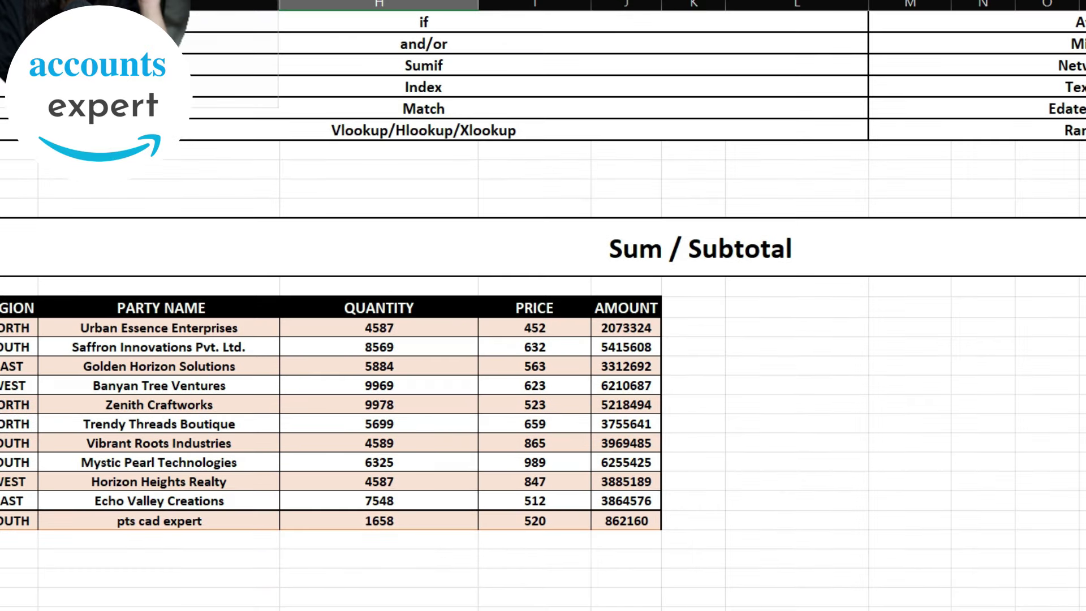
scroll(543, 306, down, 1)
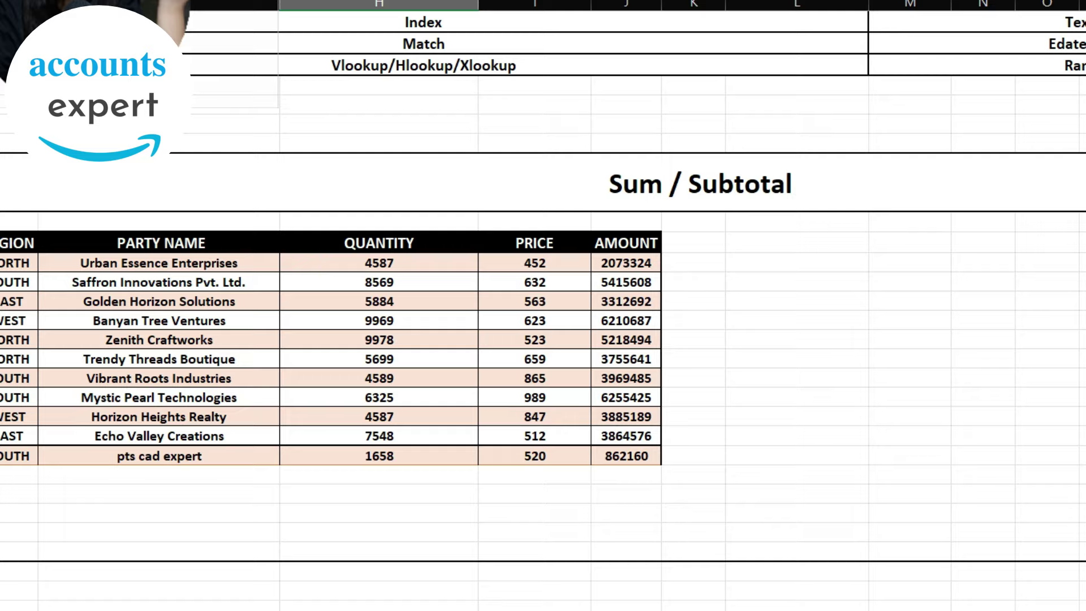
scroll(543, 305, up, 2)
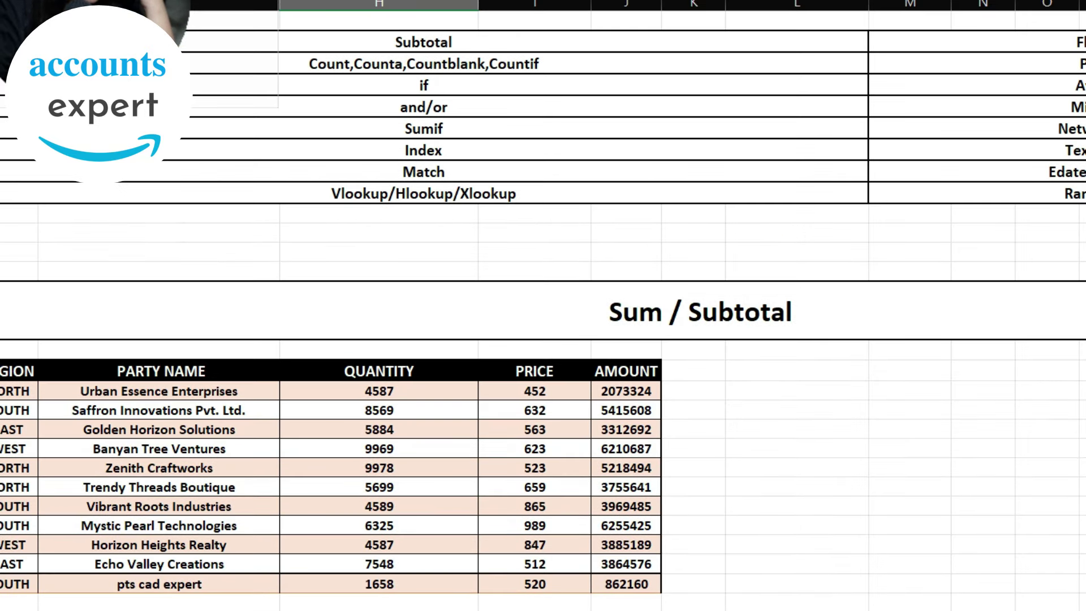
scroll(543, 306, down, 2)
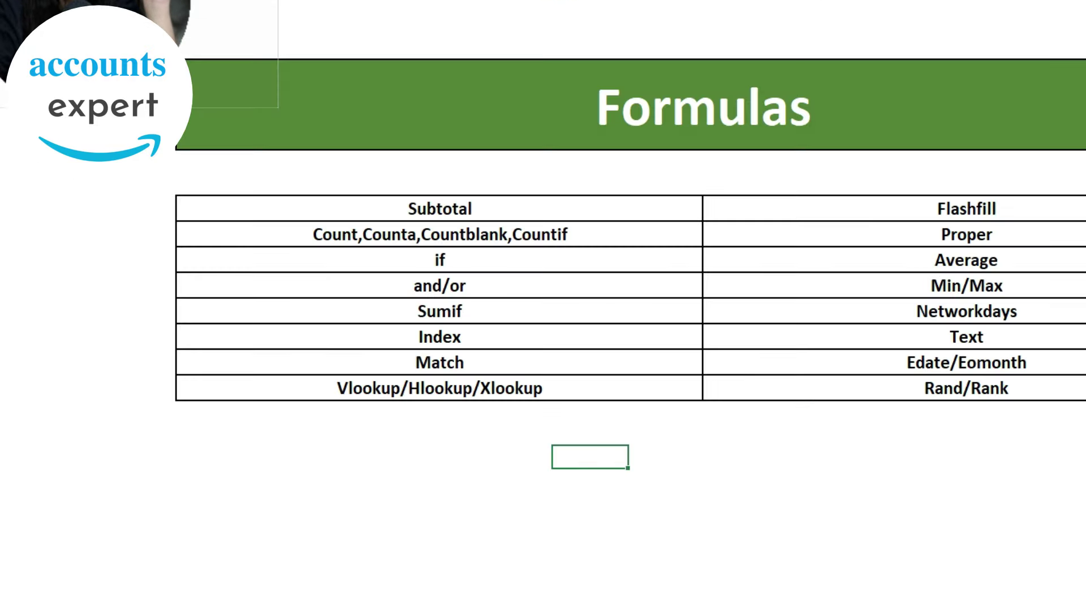
scroll(630, 381, up, 3)
scroll(630, 382, up, 6)
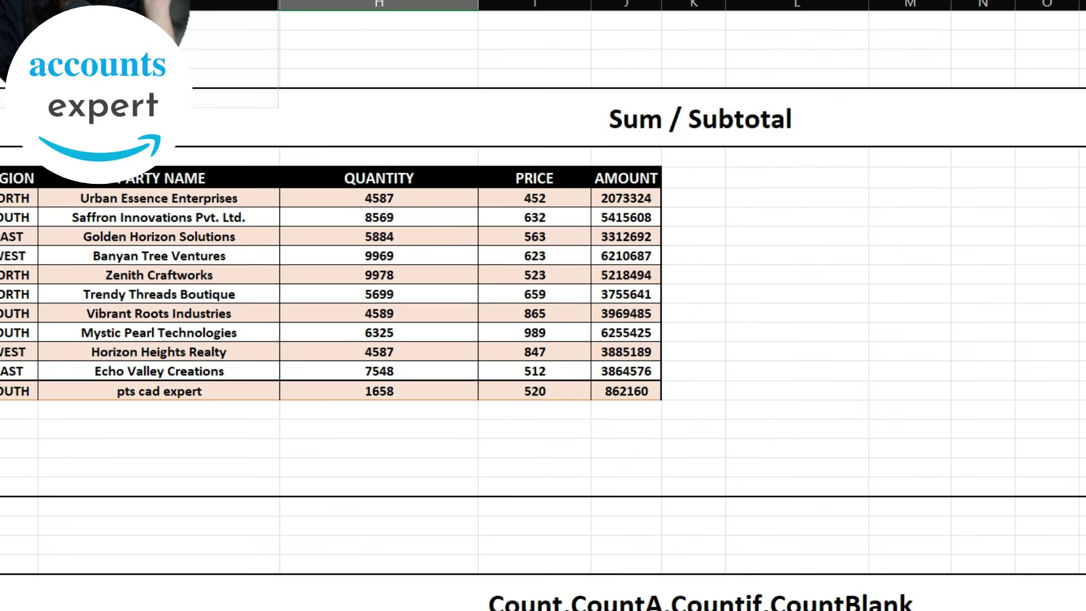
click(796, 198)
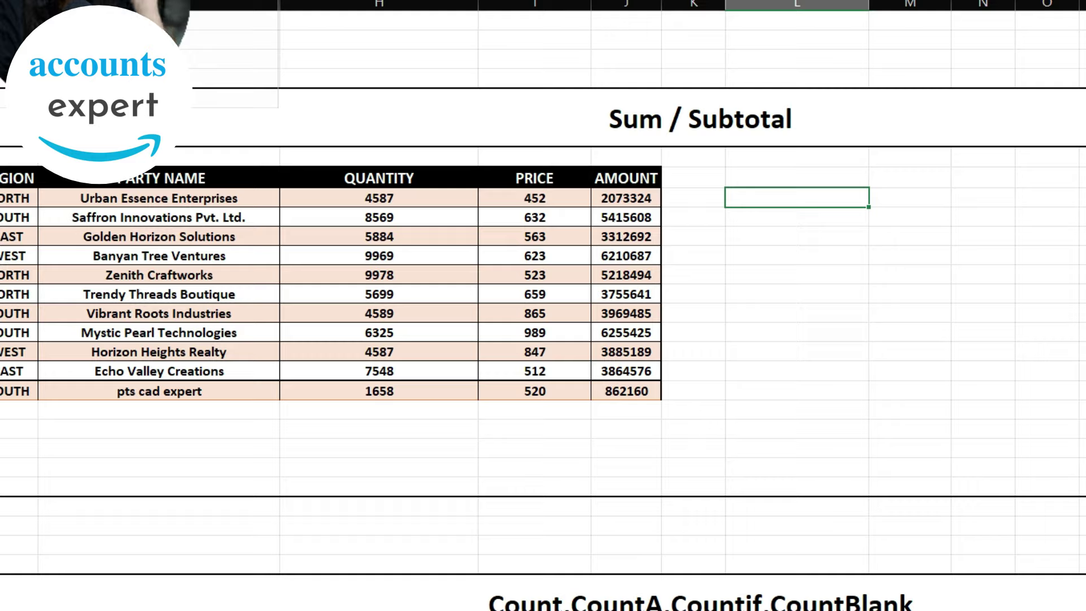
click(626, 409)
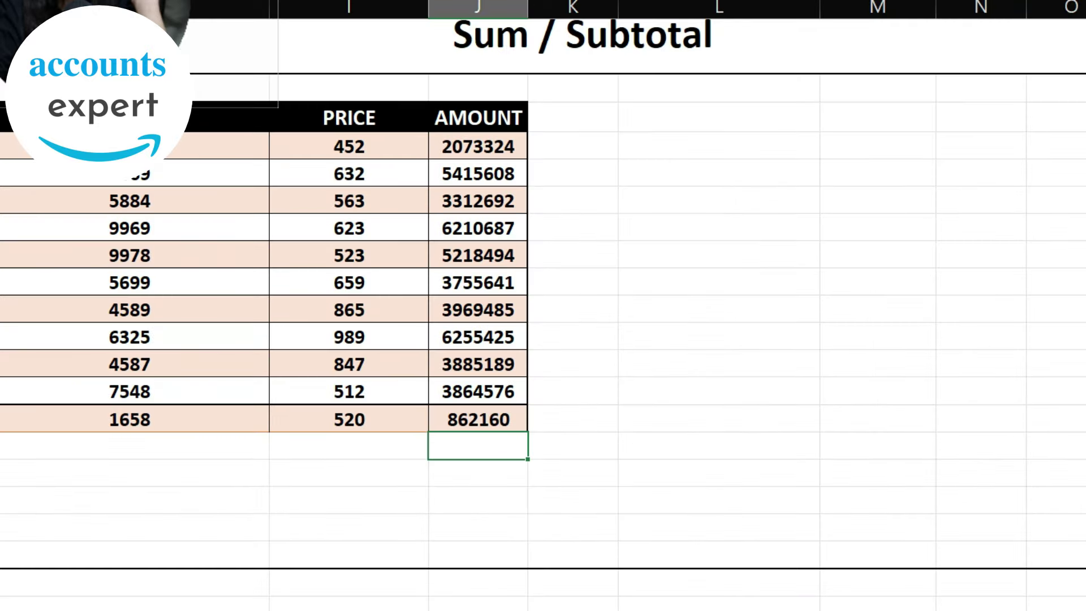
Step: Enter =SUM(J25:J35) in J36 below the AMOUNT column, giving 44823281
drag(477, 146, 478, 392)
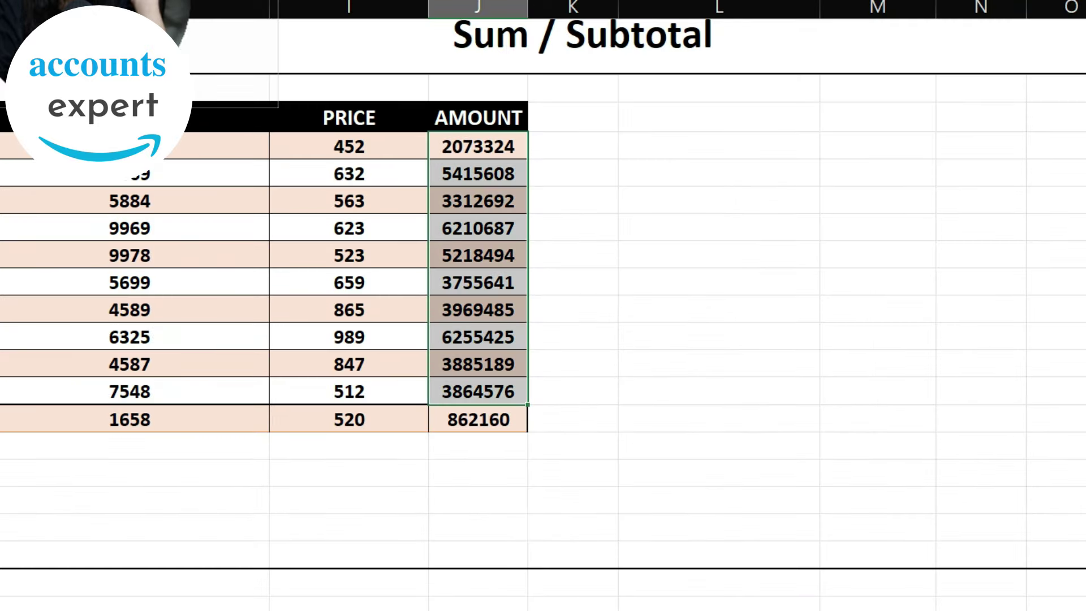
click(478, 445)
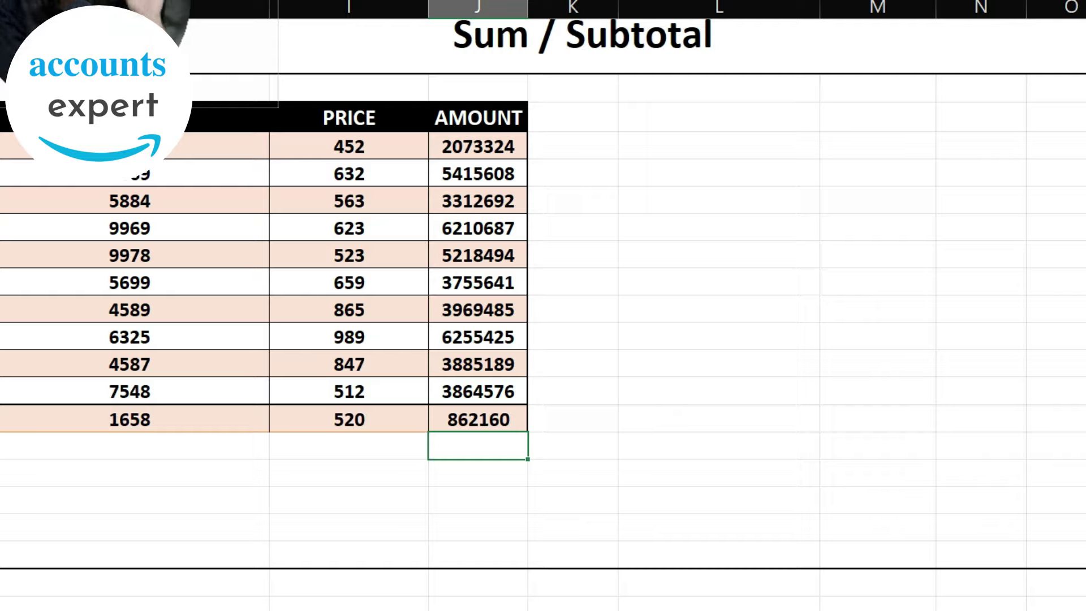
text(=sum)
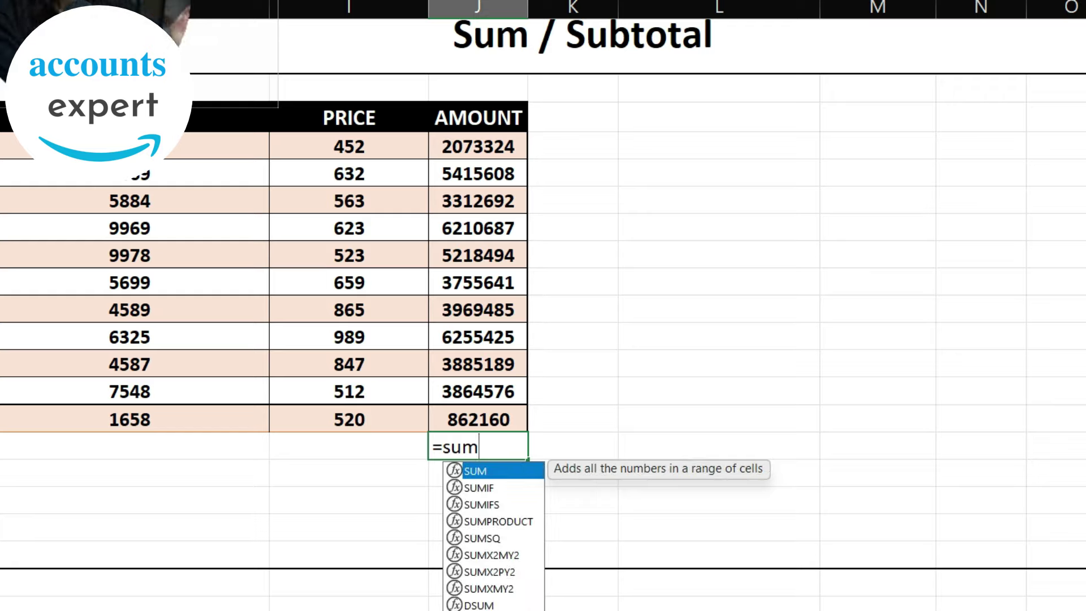
key(Tab)
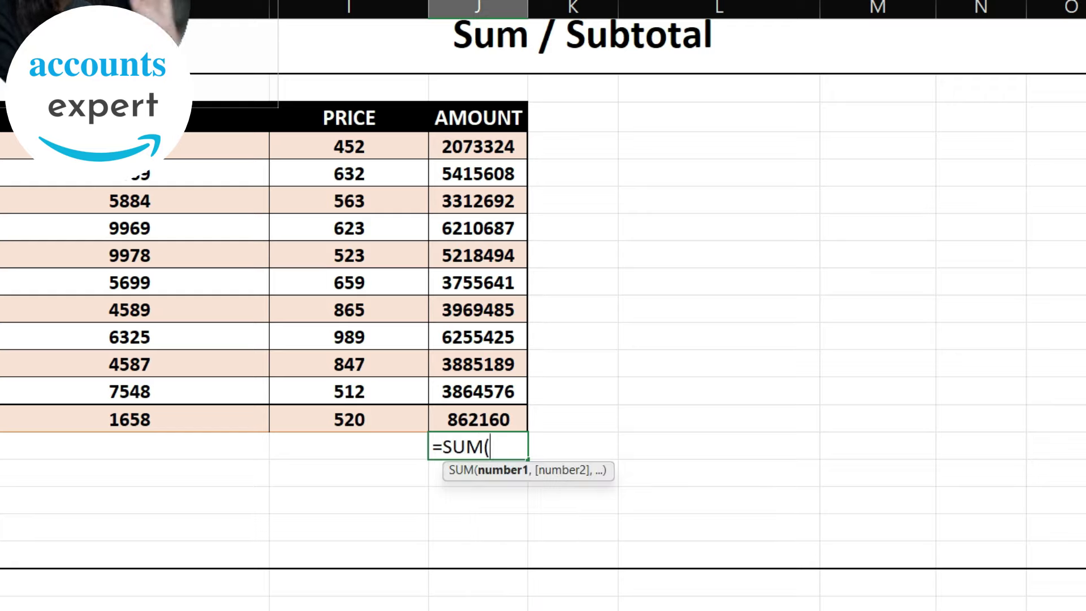
drag(478, 146, 478, 419)
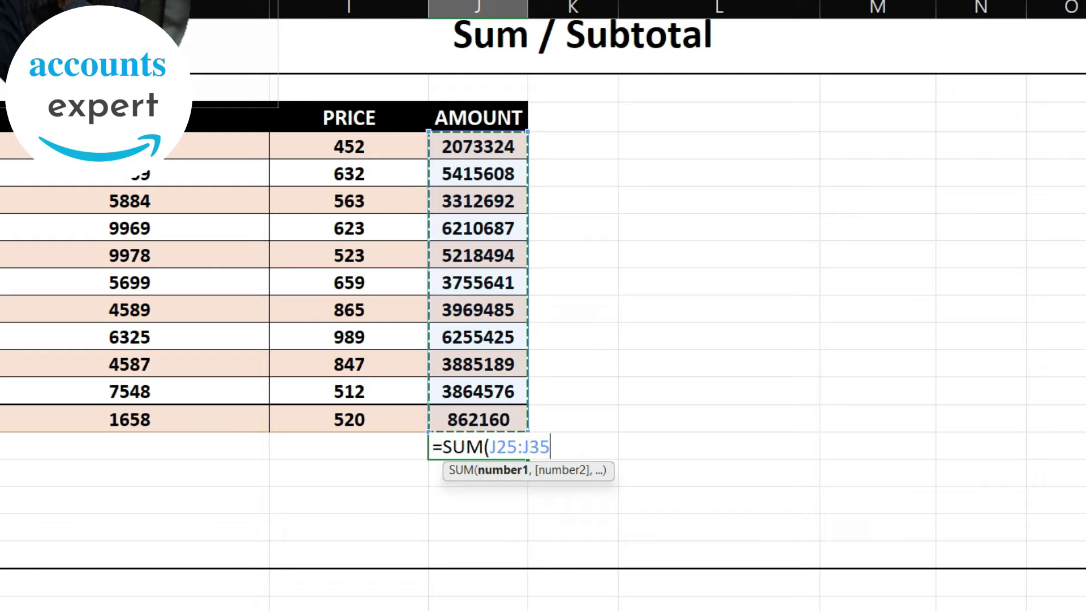
text())
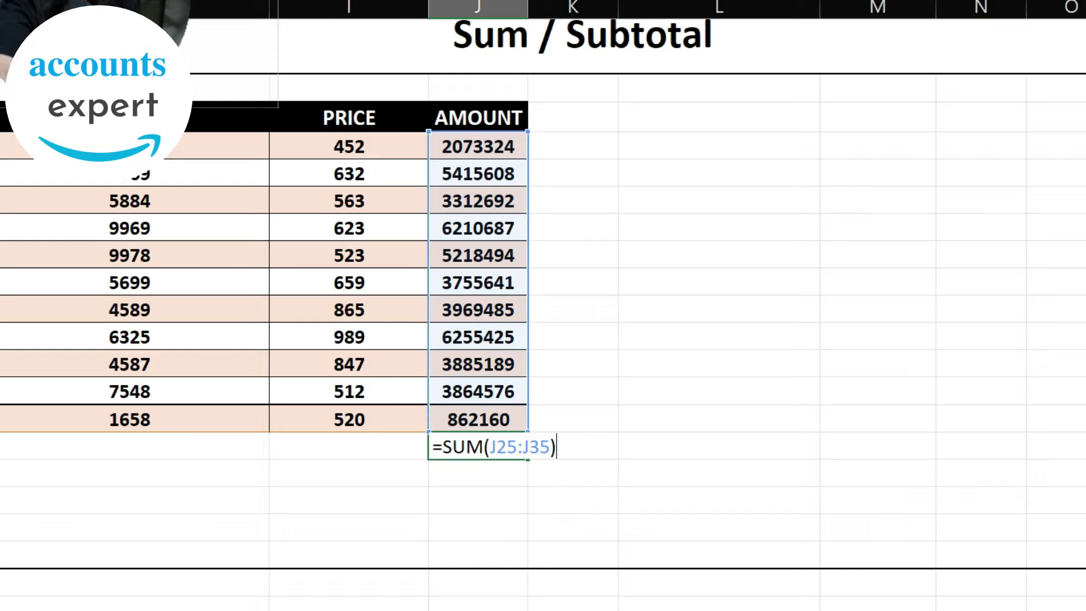
key(Return)
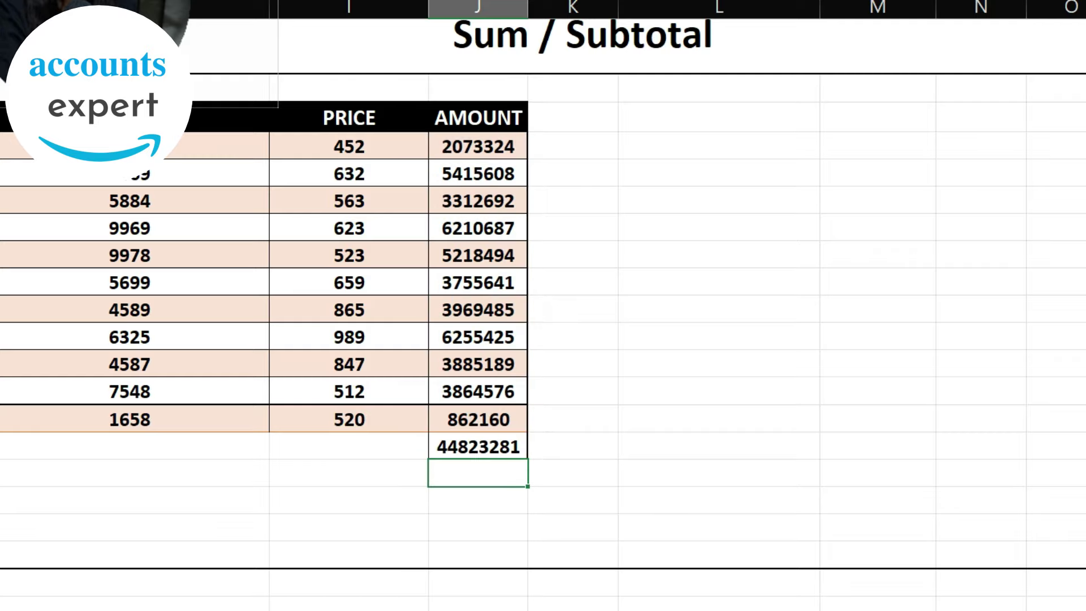
click(478, 446)
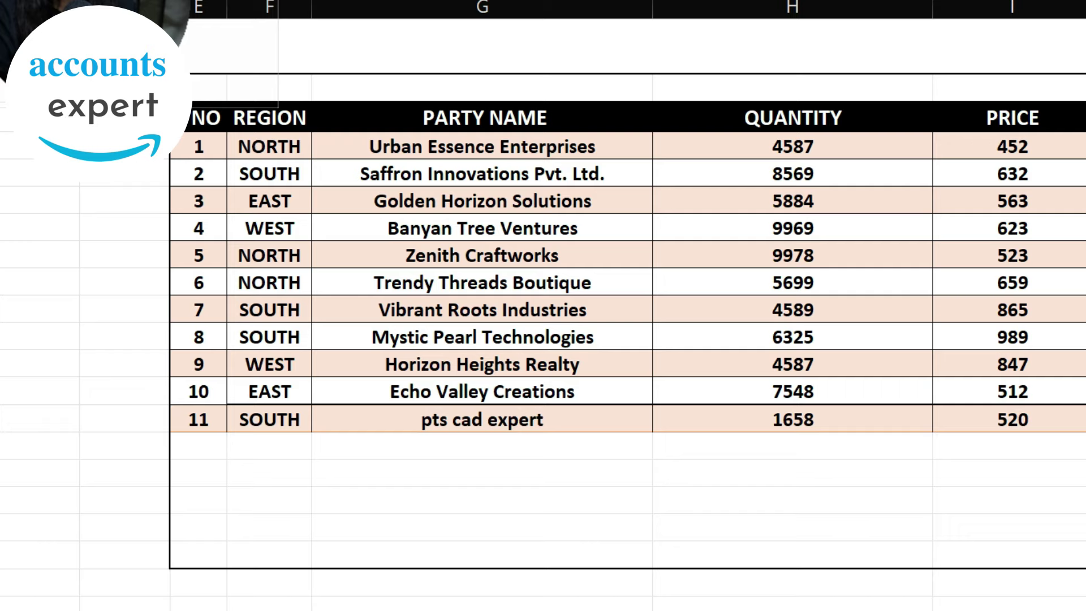
Step: Turn on header filters and filter the REGION column to show only NORTH
click(206, 117)
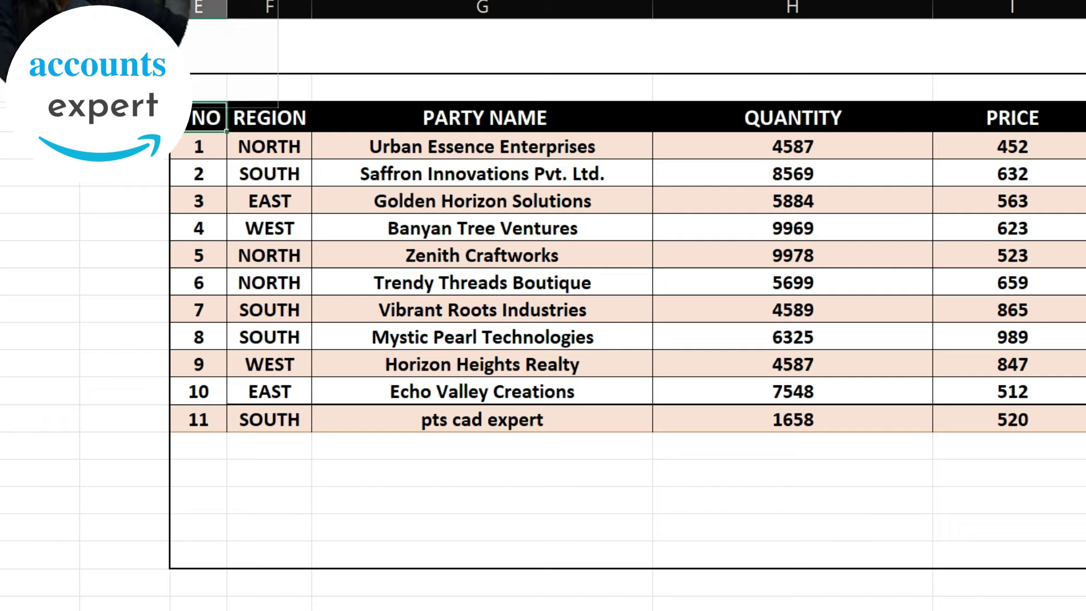
key(ctrl+shift+l)
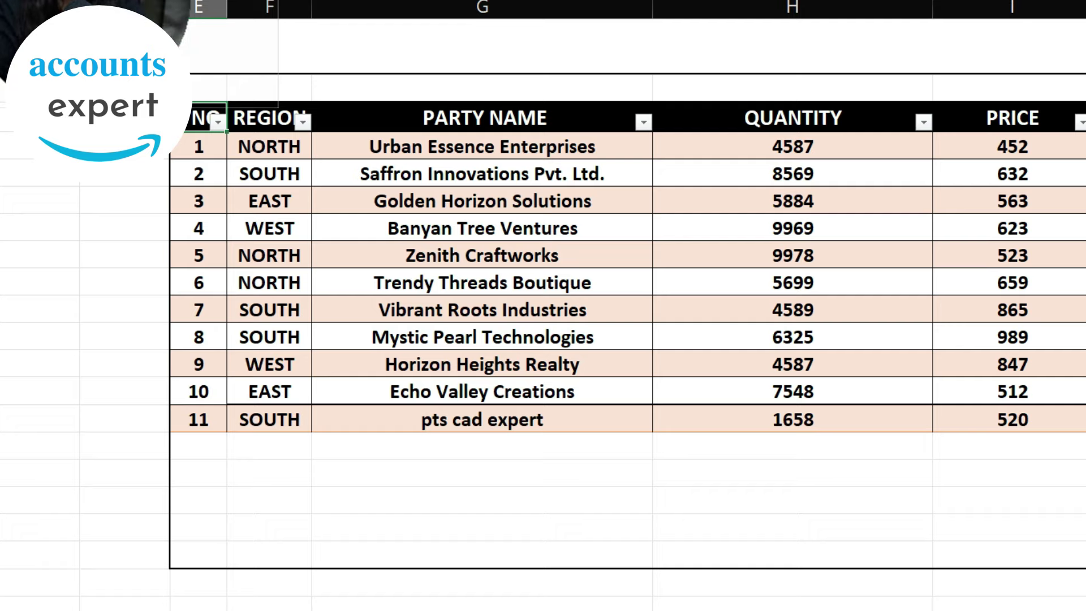
click(303, 121)
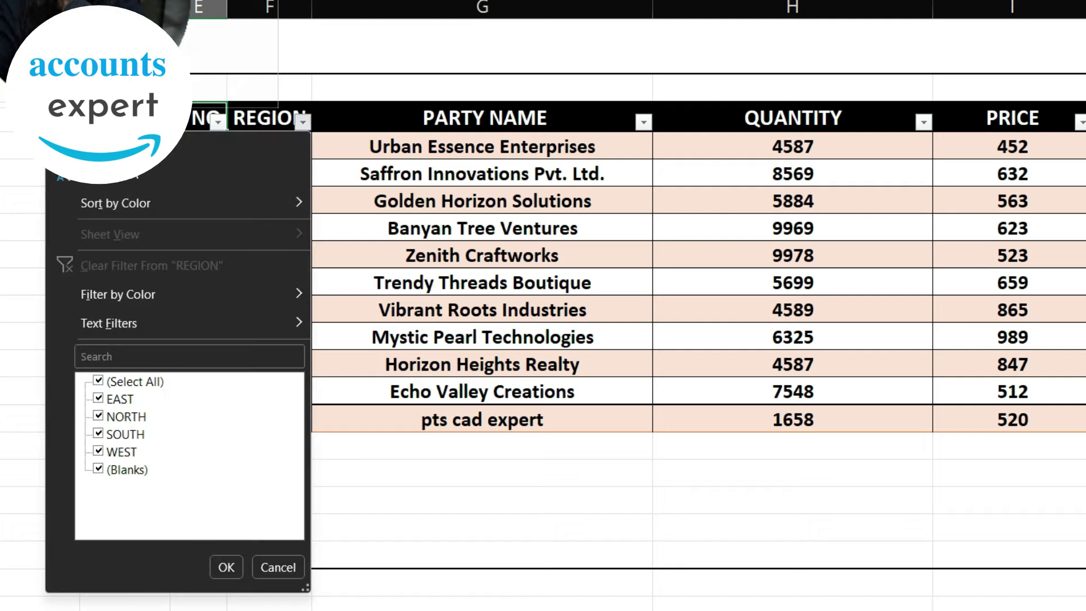
click(135, 381)
click(98, 417)
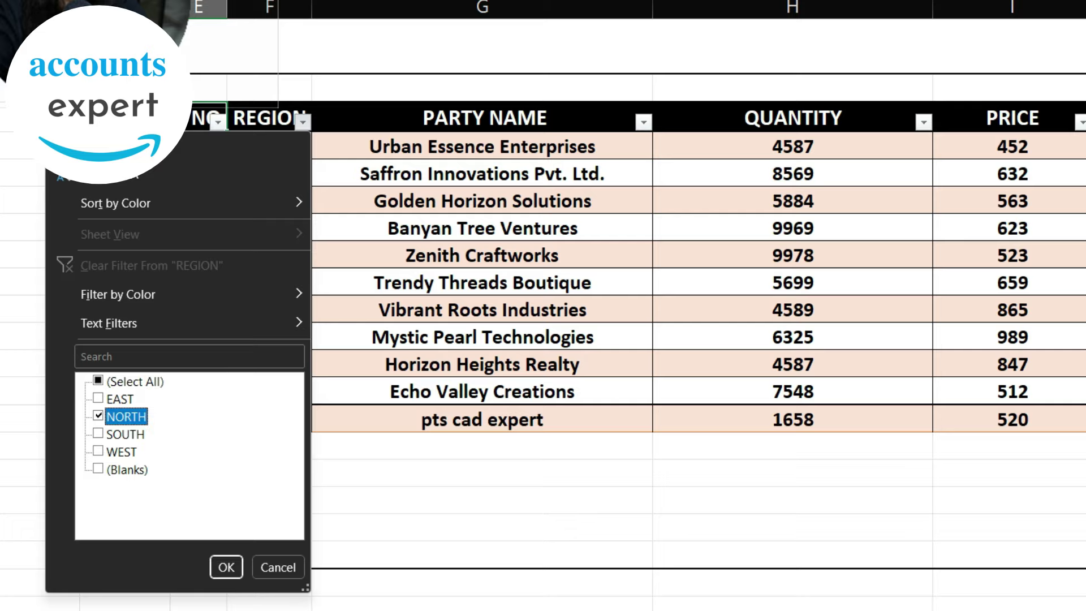
click(226, 567)
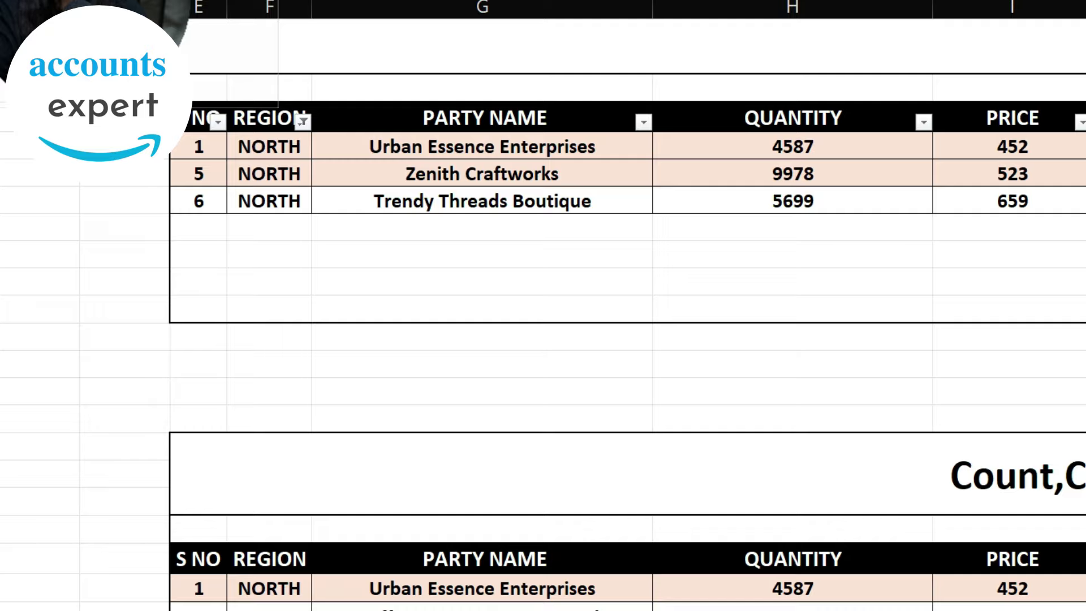
Step: Clear the region filter so all 11 sales rows show again
key(alt+a)
key(c)
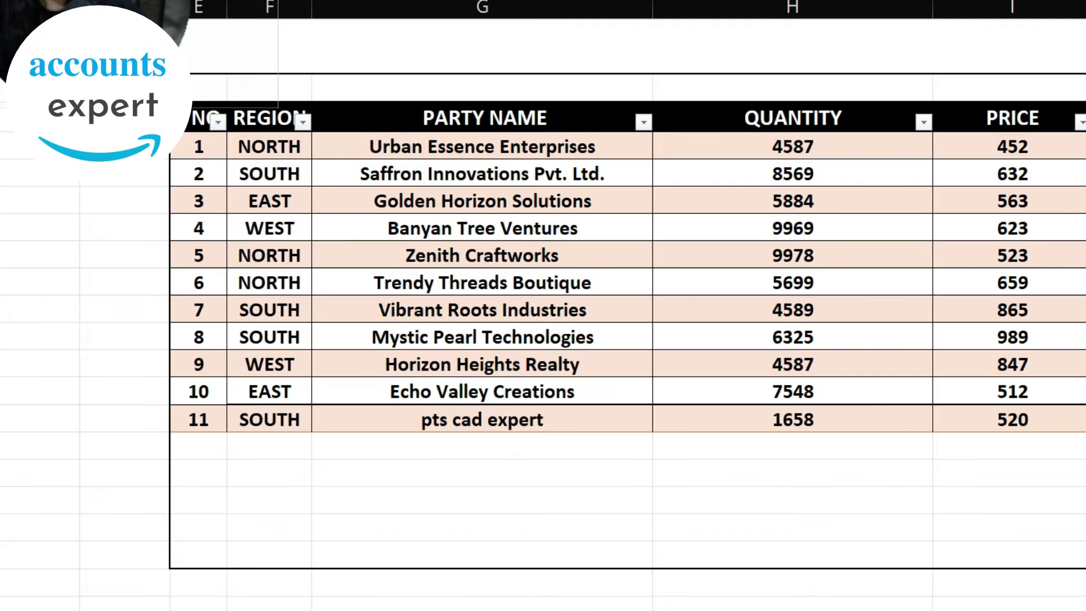
click(1008, 526)
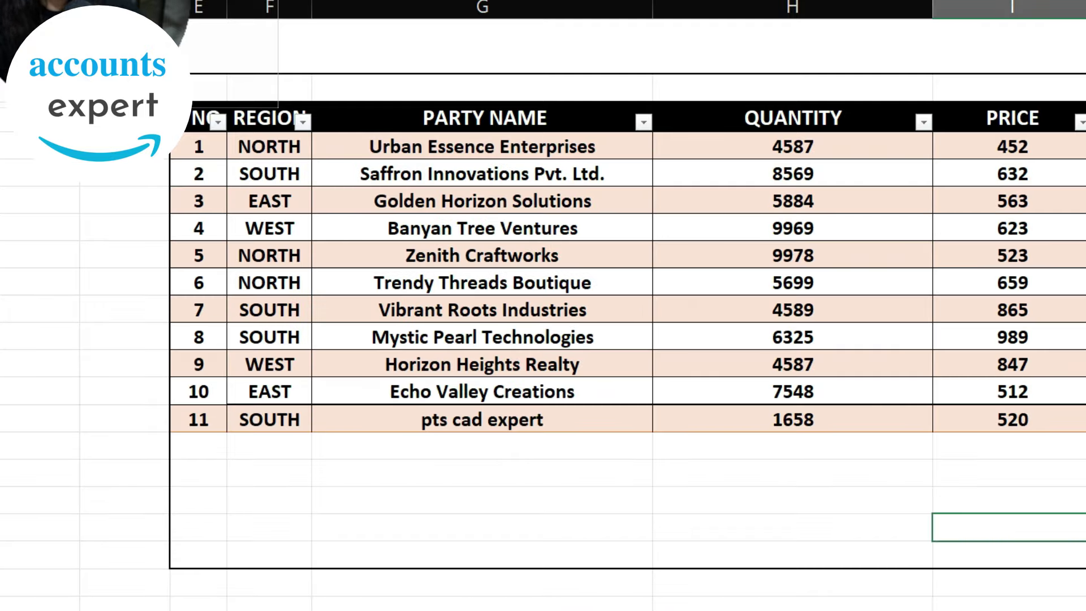
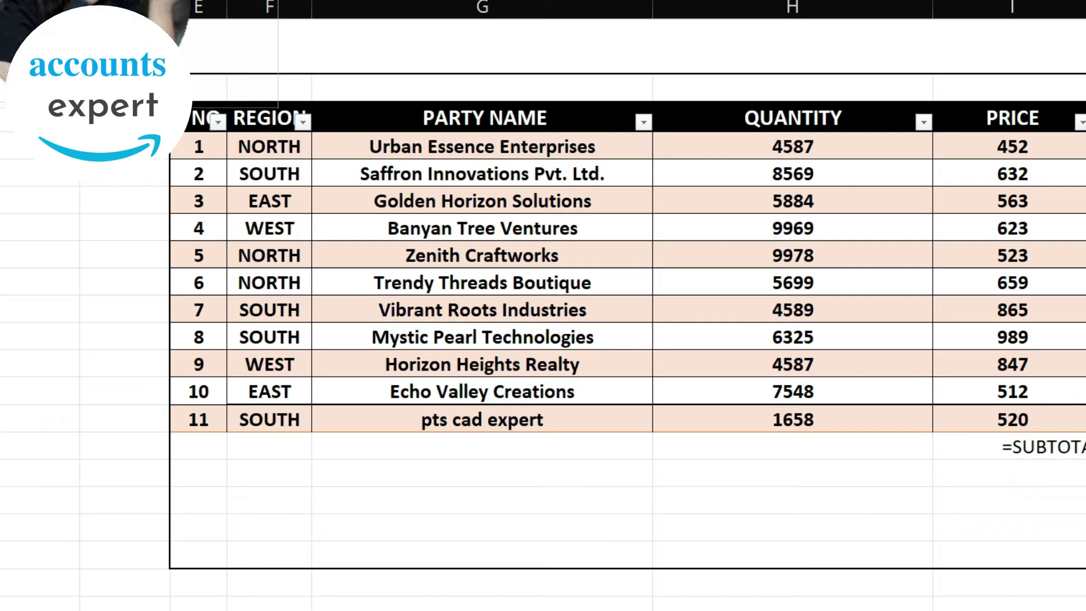
Step: Discard the unfinished SUBTOTAL entry under PRICE and filter the REGION column to NORTH
key(Escape)
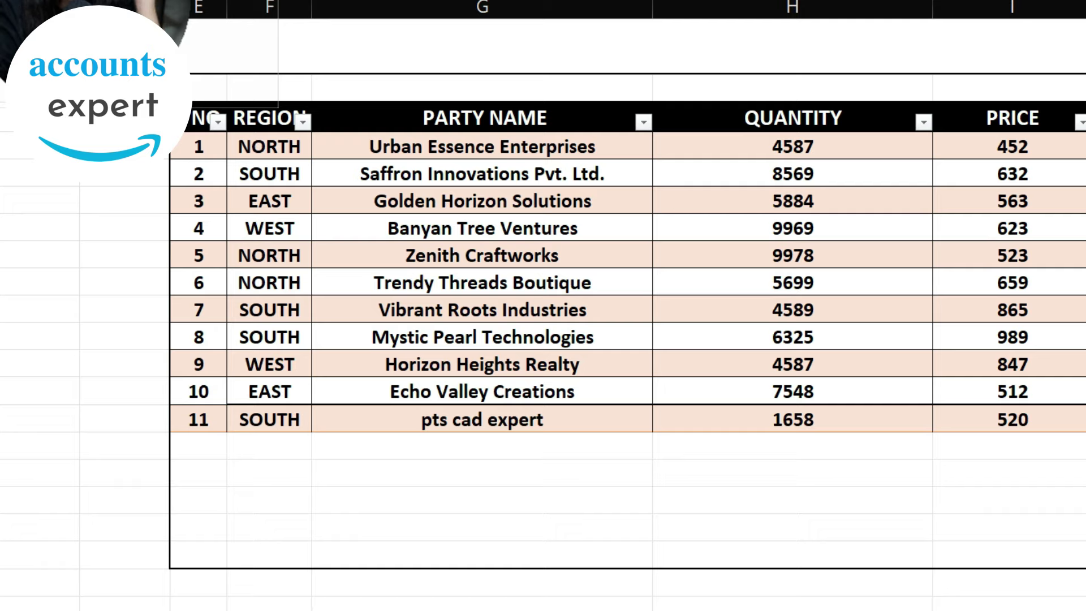
key(alt+Down)
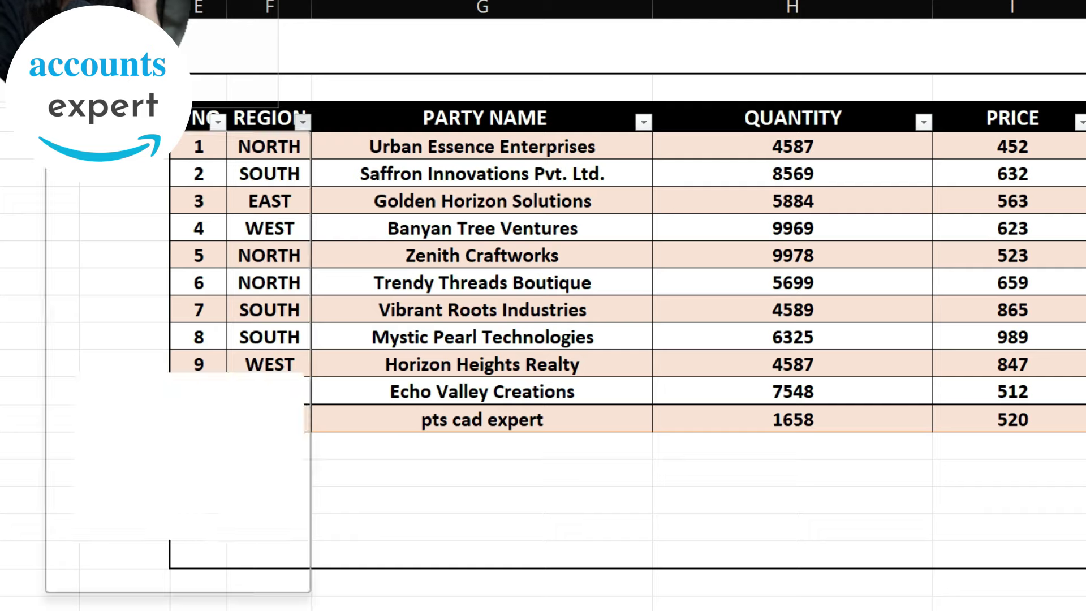
click(99, 380)
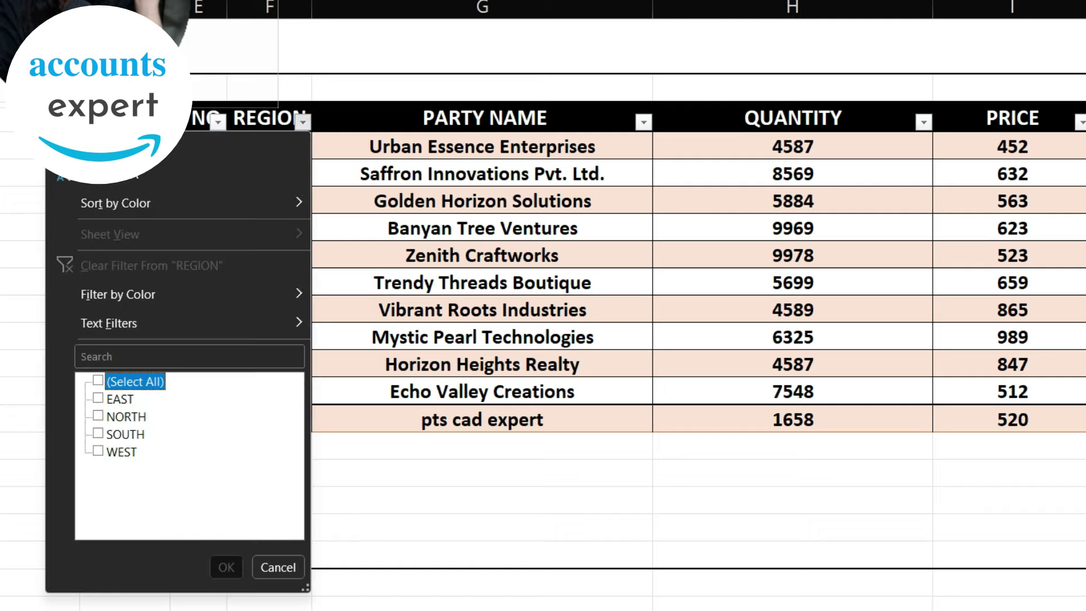
click(98, 416)
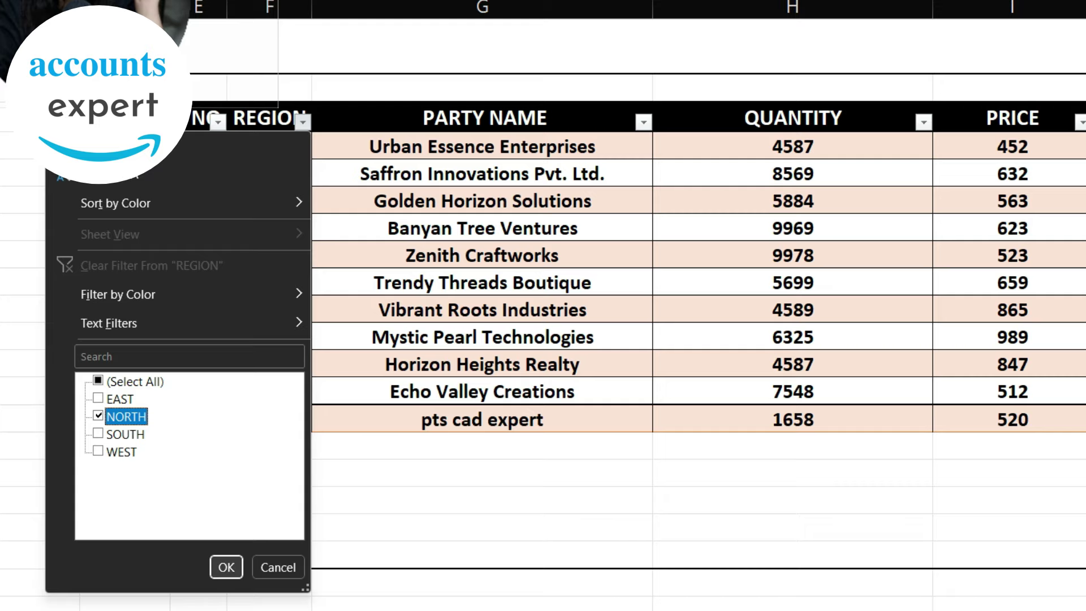
key(Return)
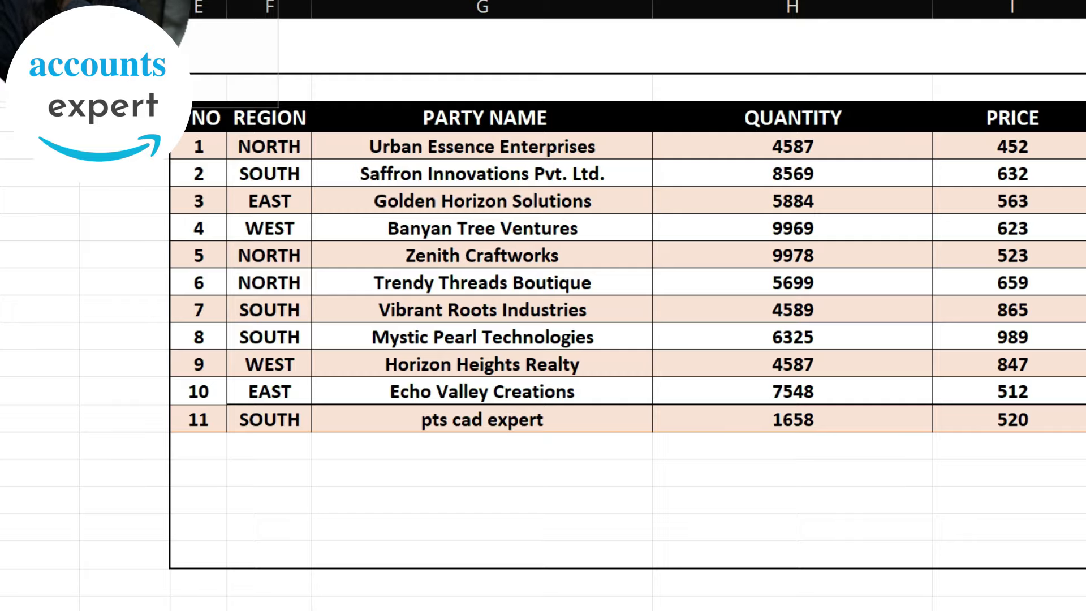
Step: Delete the S.No cells of all 11 rows, shifting cells left, then AutoFit the table's column widths
scroll(543, 339, down, 2)
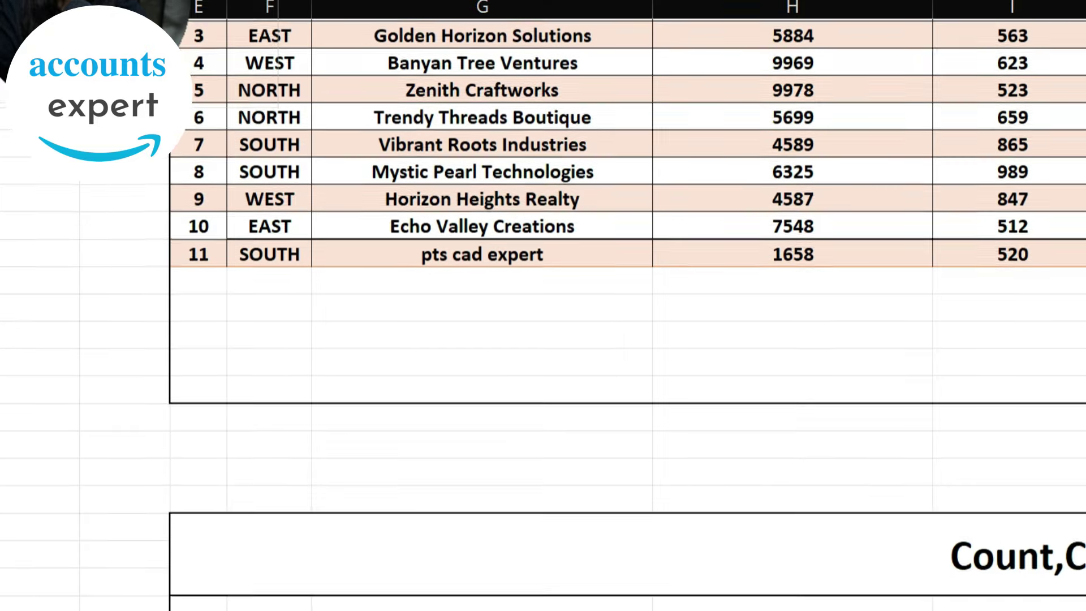
scroll(542, 339, down, 3)
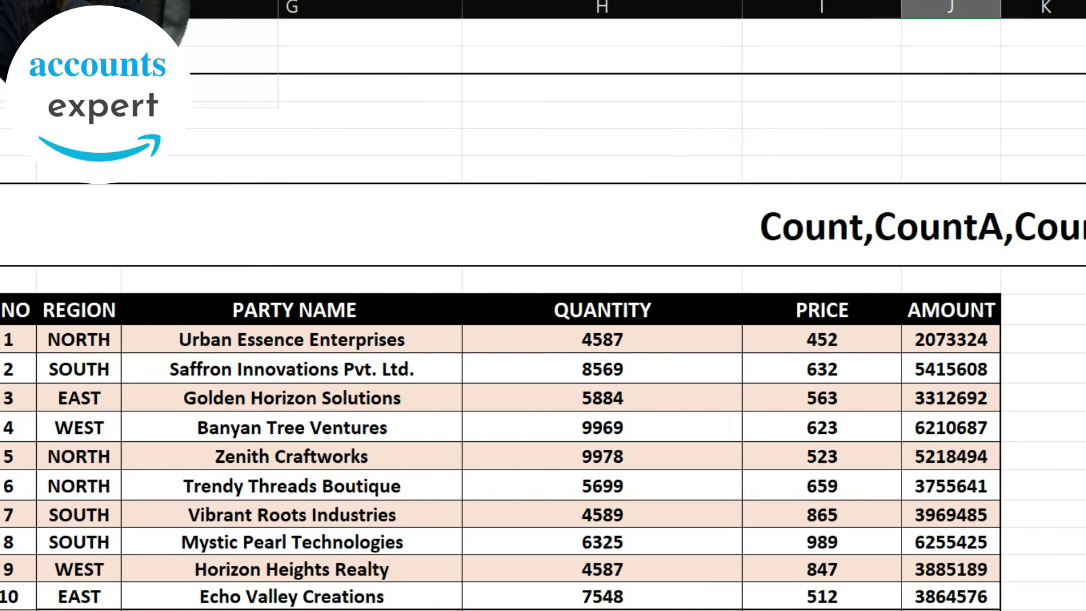
scroll(543, 339, down, 2)
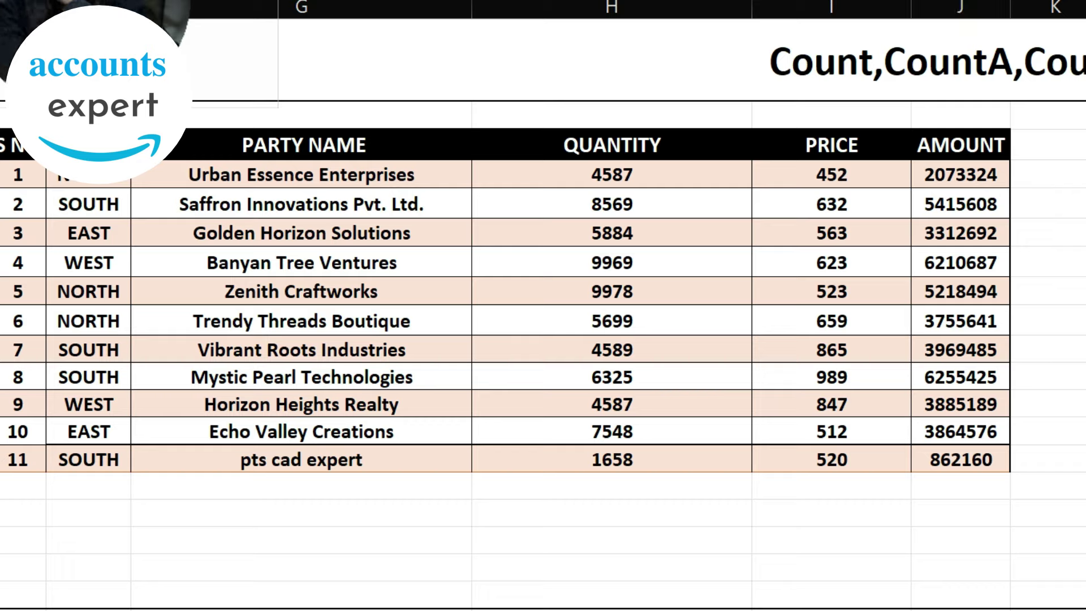
key(ctrl+minus)
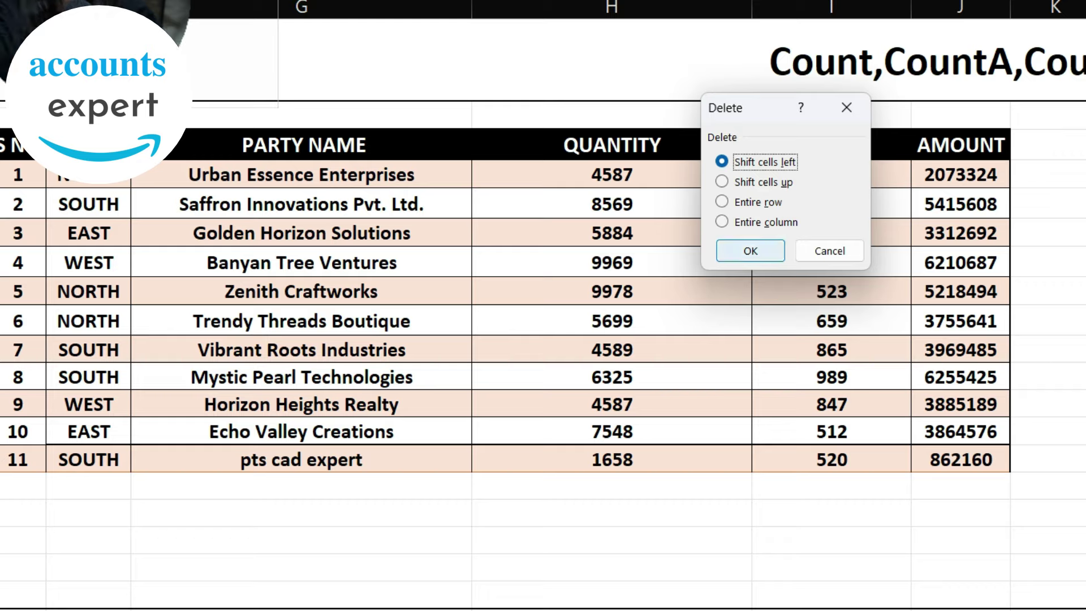
key(Escape)
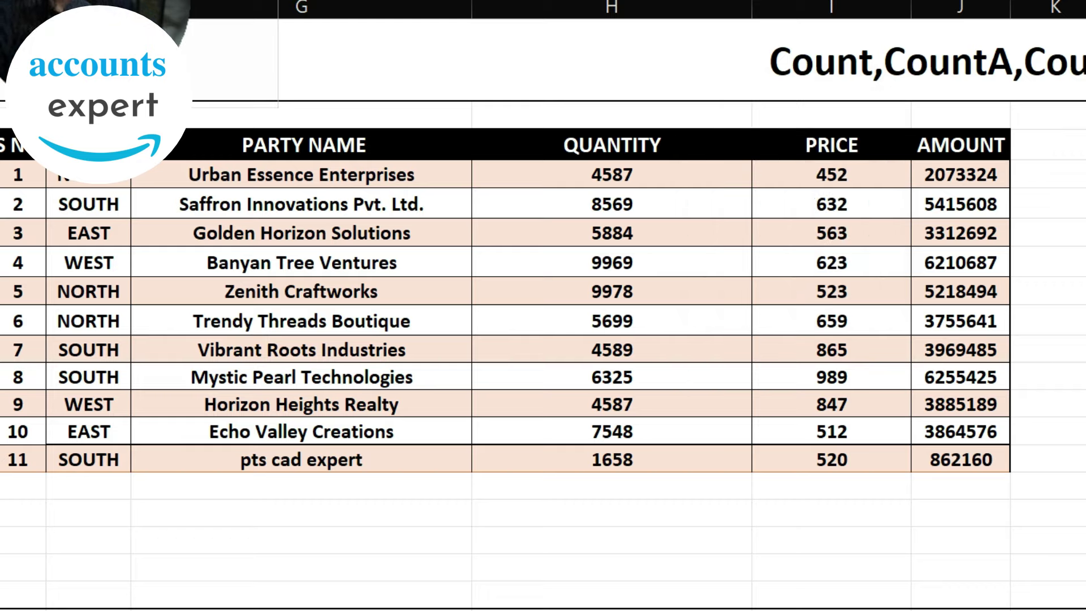
click(1047, 321)
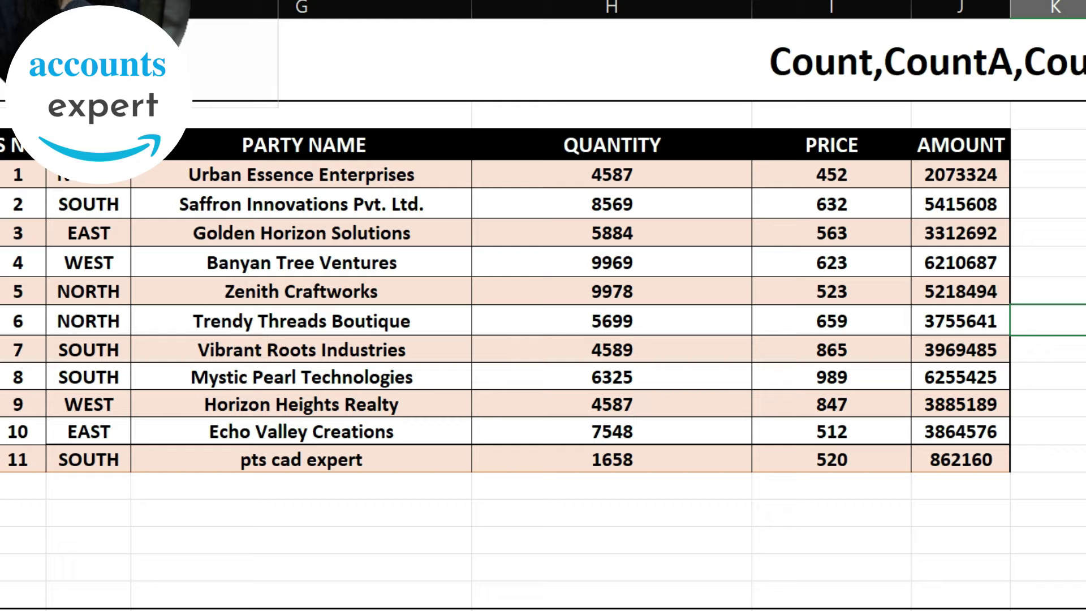
drag(18, 174, 18, 459)
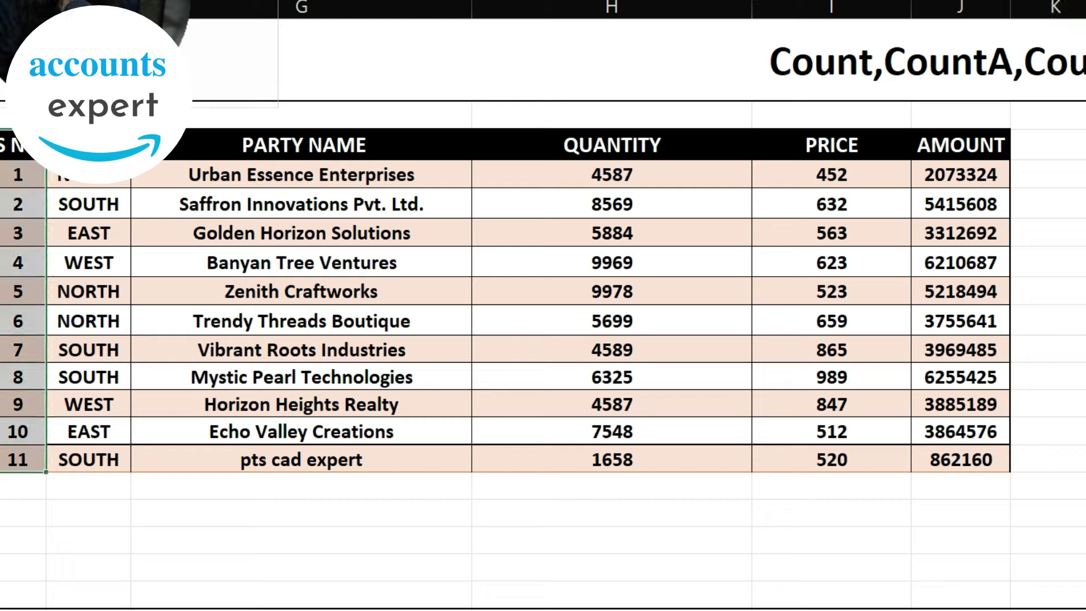
key(ctrl+minus)
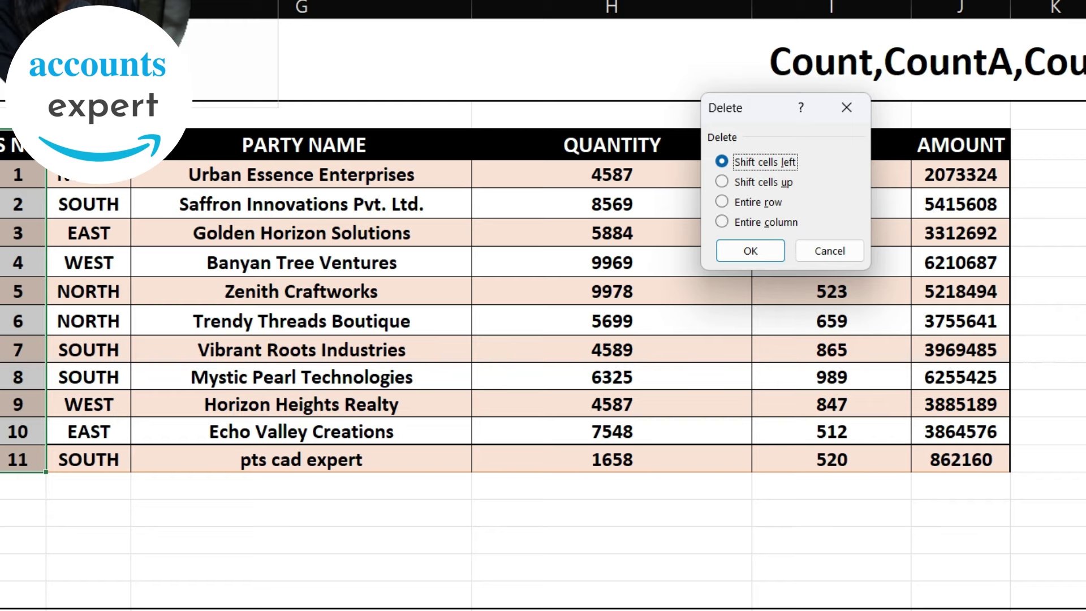
key(Return)
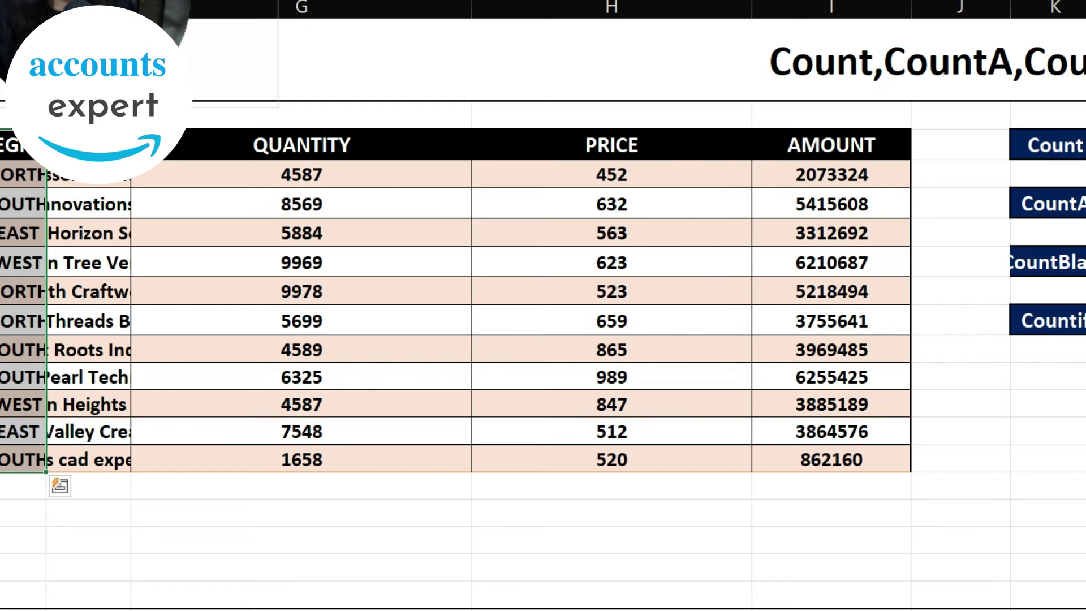
key(ctrl+a)
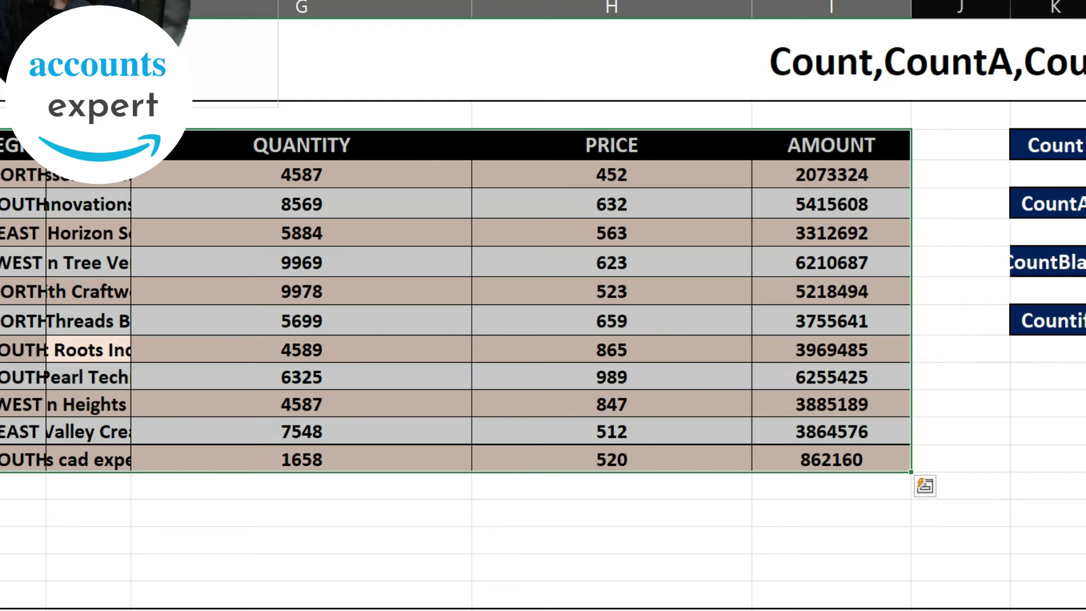
key(alt+h)
Step: Finish auto-fitting the column widths and highlight the QUANTITY numbers to count
key(o)
key(i)
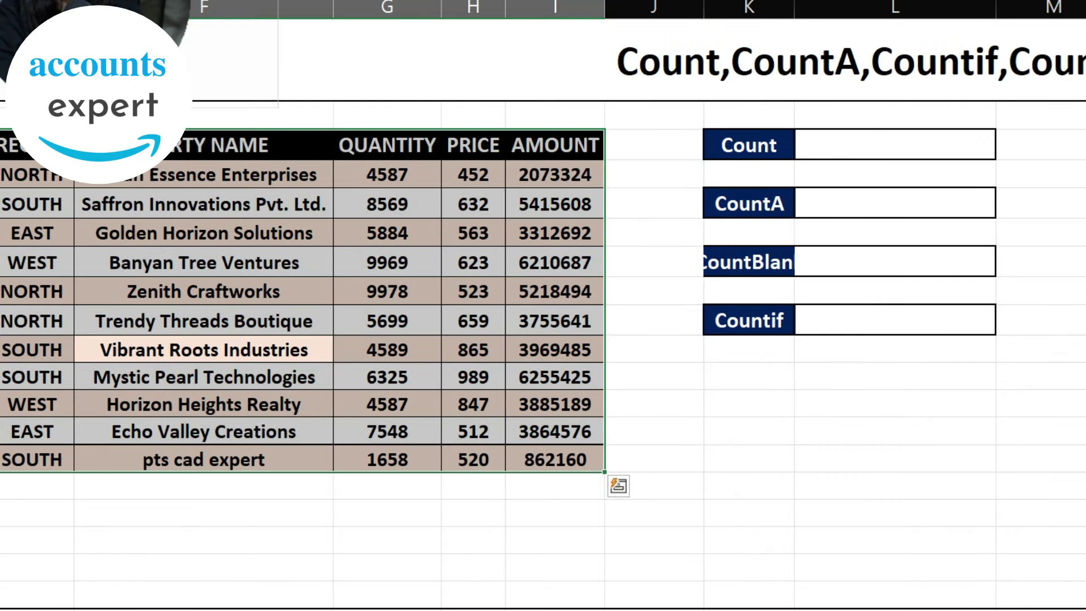
click(654, 485)
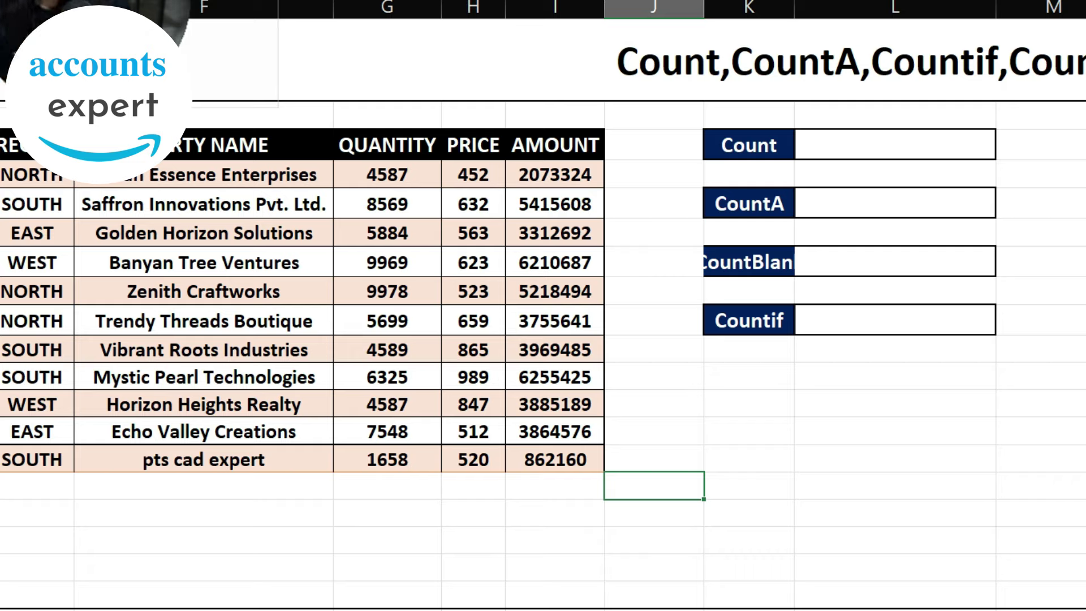
drag(386, 174, 387, 459)
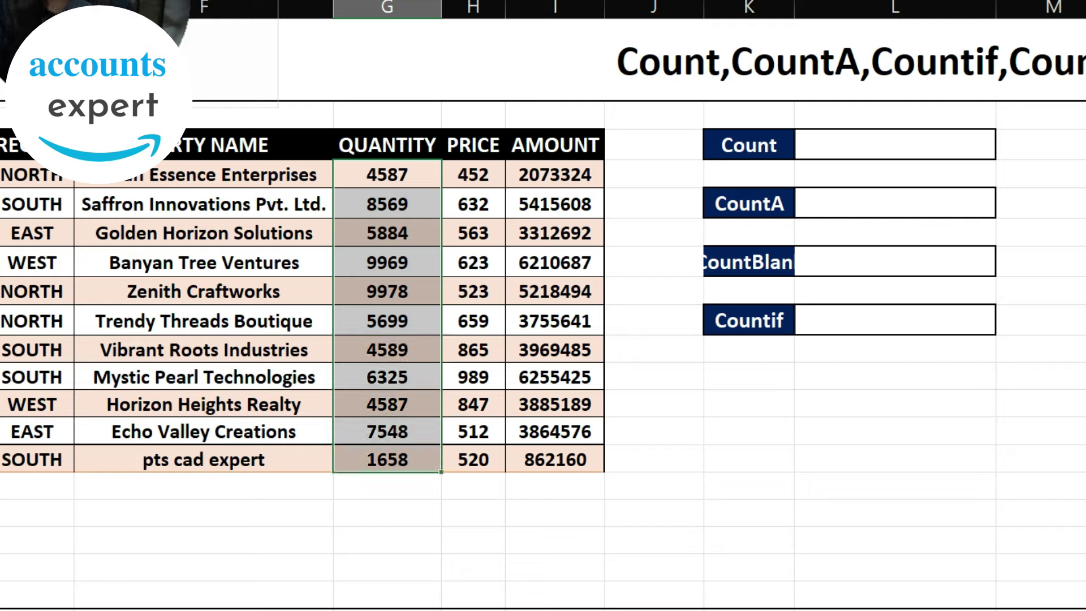
Step: Enter =COUNT(G50:G60) in the Count box so it returns 11
click(895, 144)
text(=)
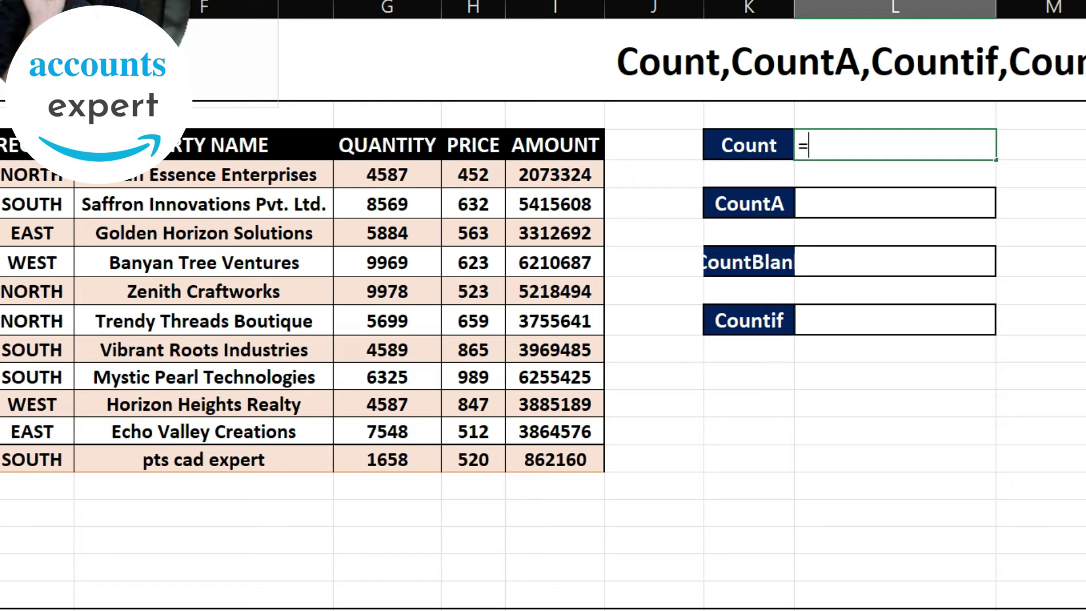
text(count)
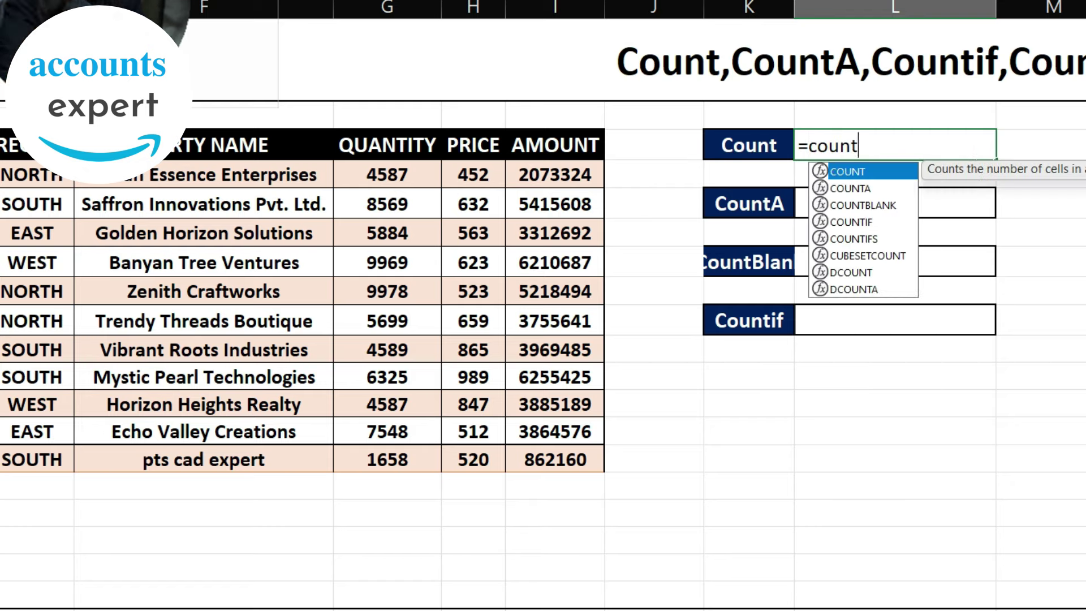
key(Tab)
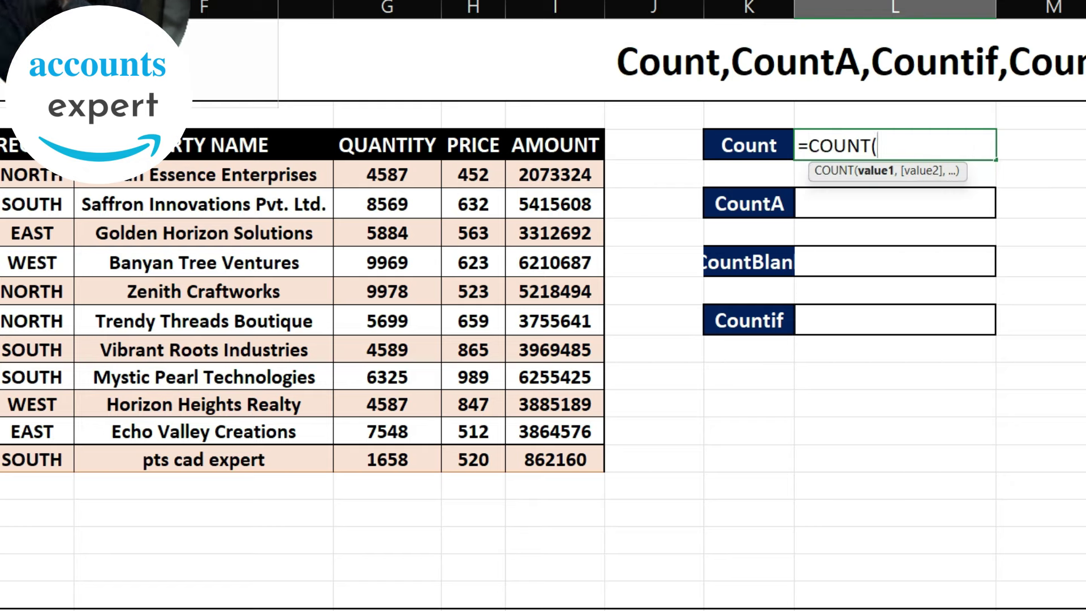
mouse_move(387, 175)
mouse_down()
mouse_move(387, 487)
mouse_move(387, 459)
mouse_up()
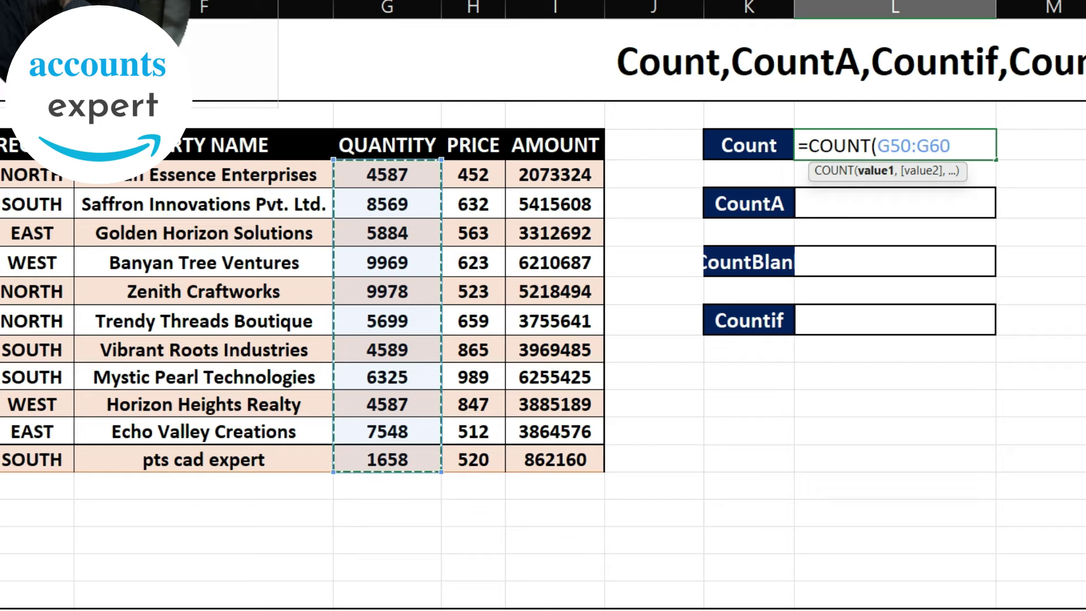
text())
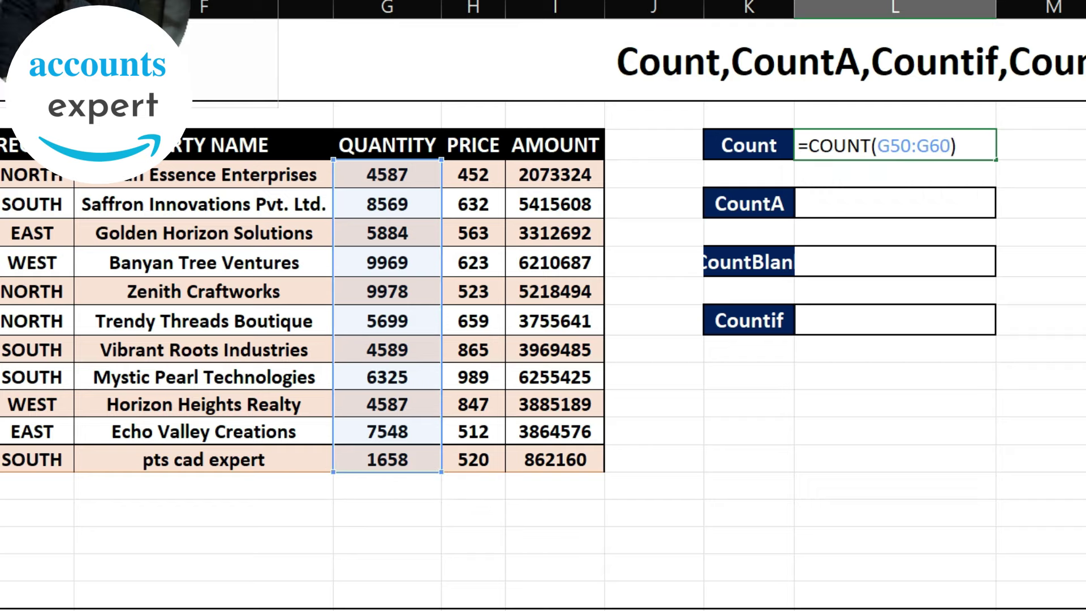
key(Return)
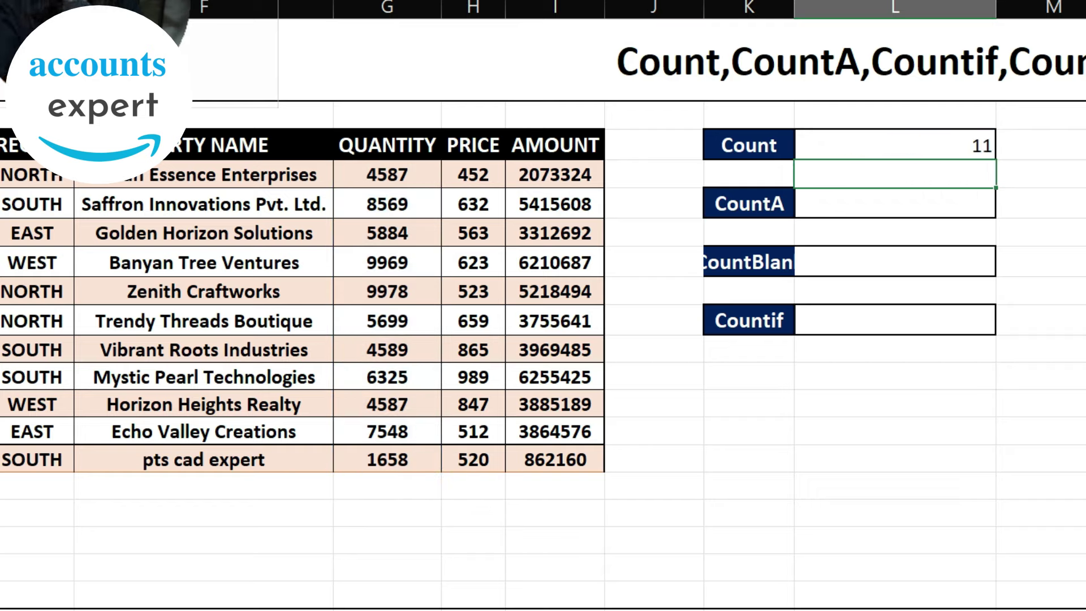
click(894, 202)
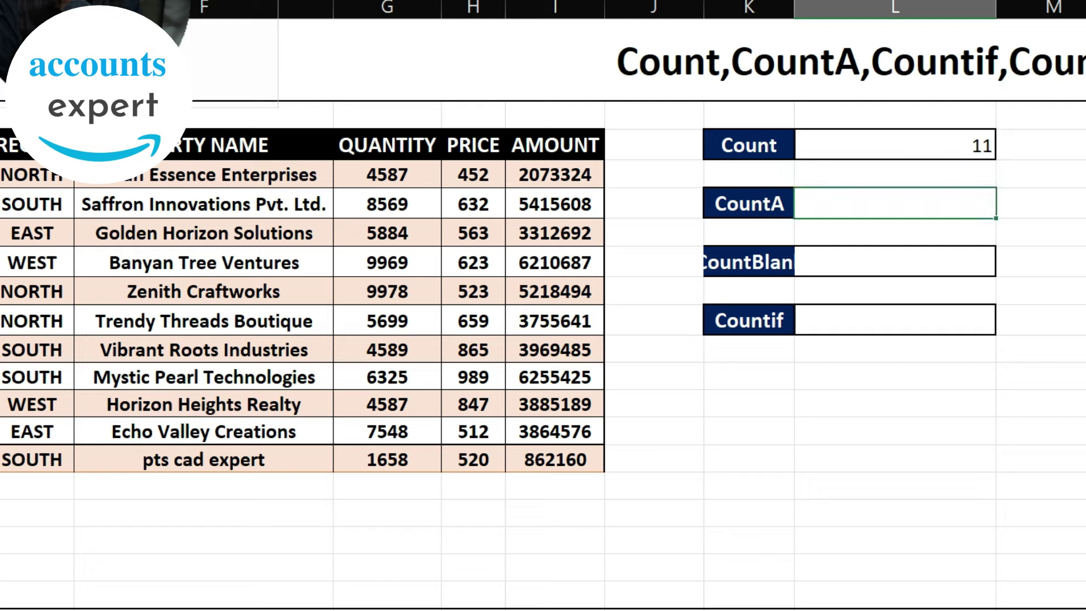
Step: Enter =COUNTA(F50:F60) over the PARTY NAME cells in the CountA box, returning 11
drag(203, 175, 203, 459)
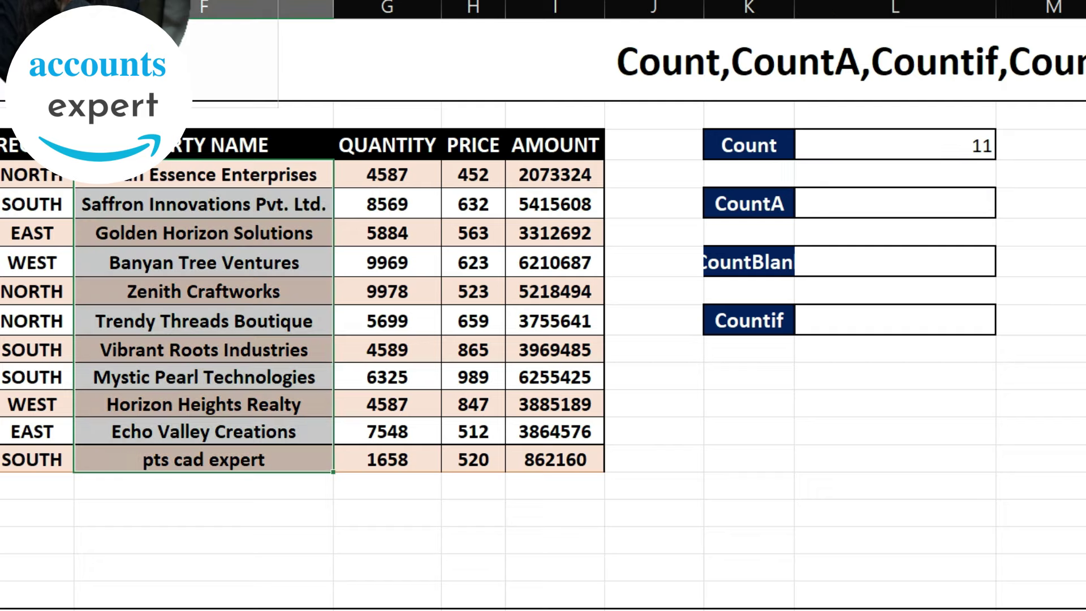
click(894, 202)
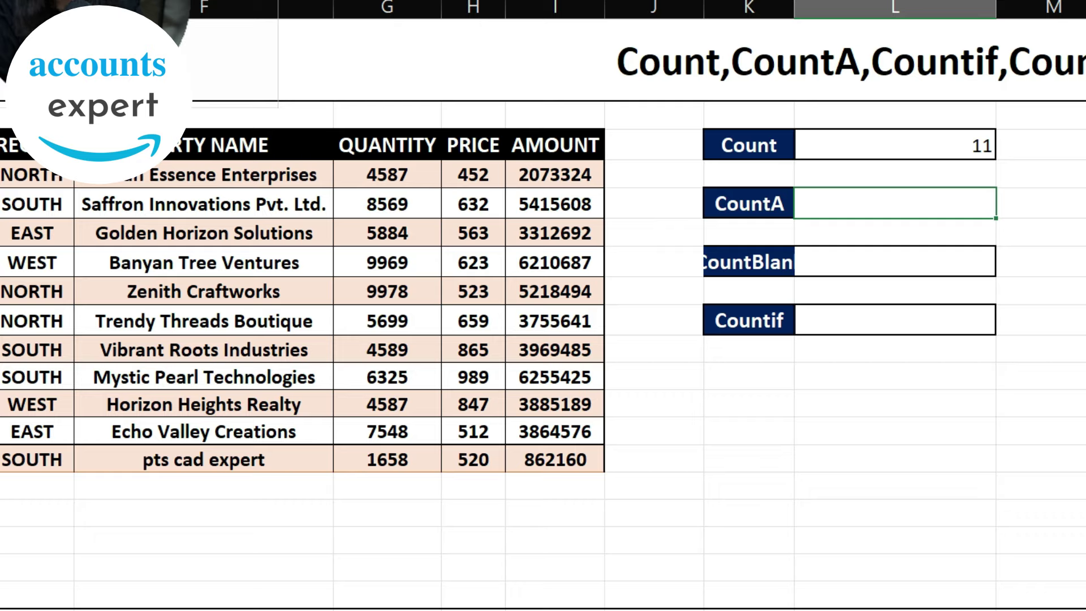
text(=coun)
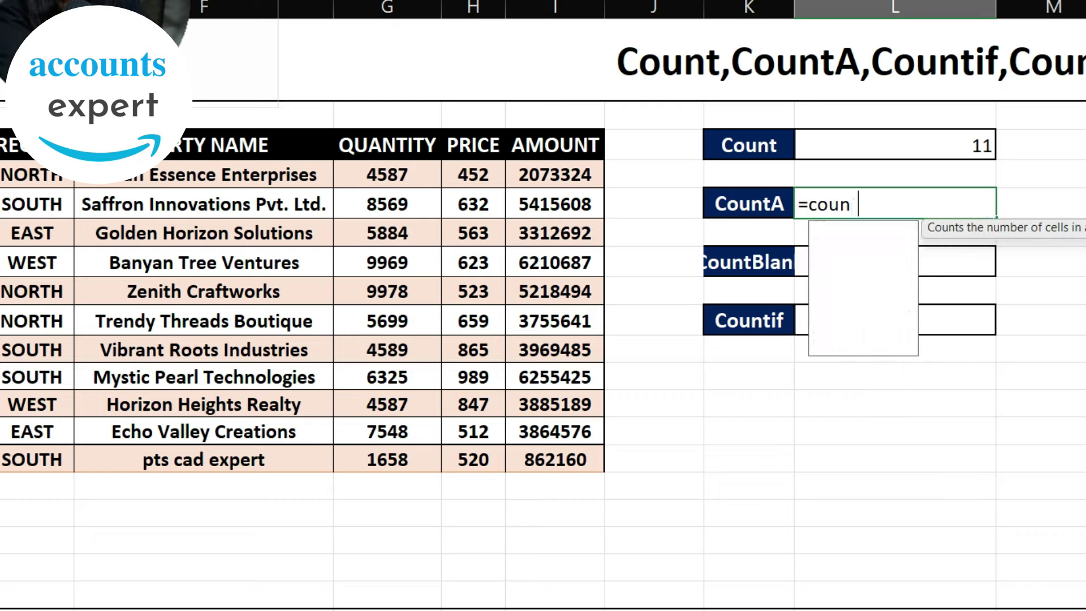
text(t)
key(Down)
key(Tab)
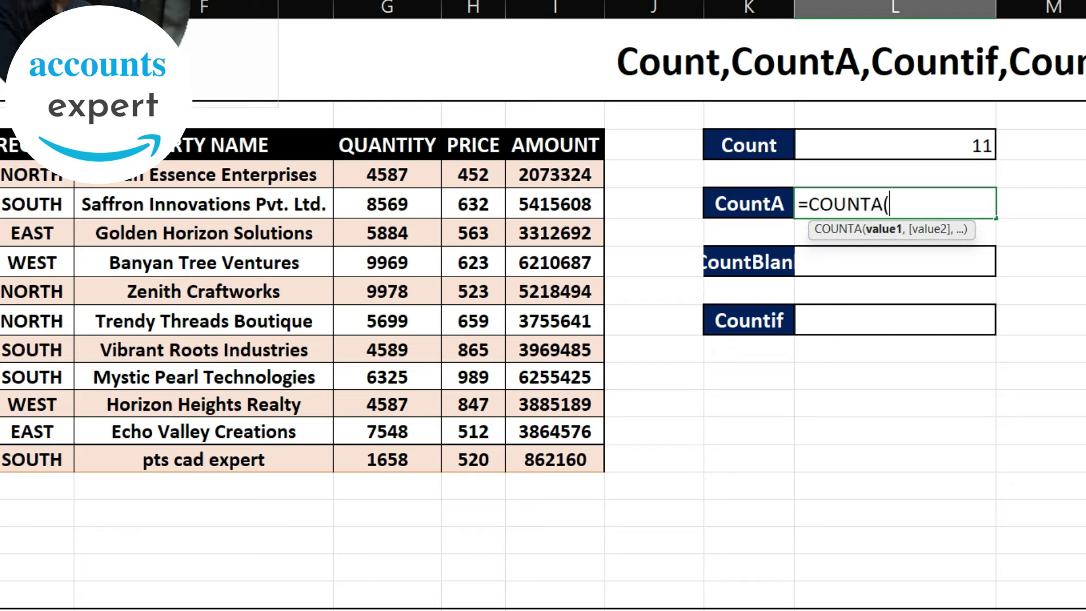
drag(317, 175, 322, 461)
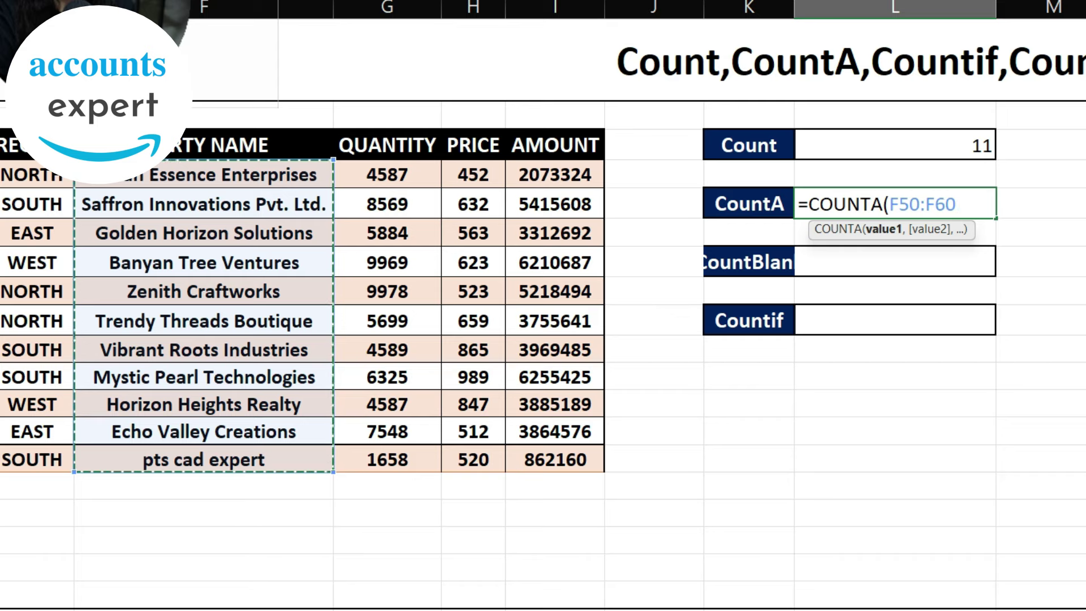
text())
key(Return)
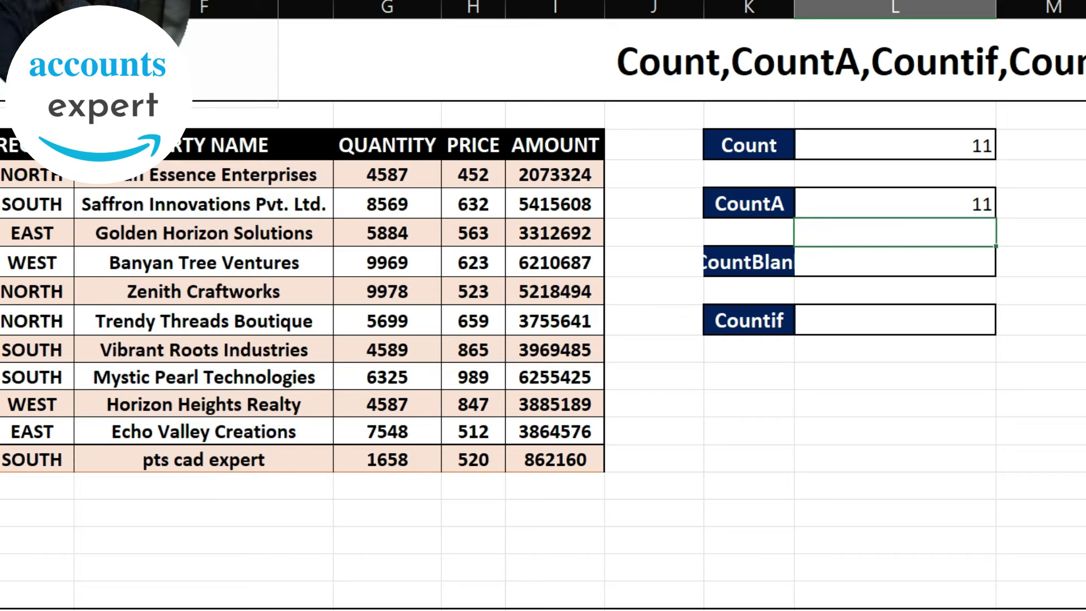
Step: Widen column K so the CountBlank label fits fully
click(894, 204)
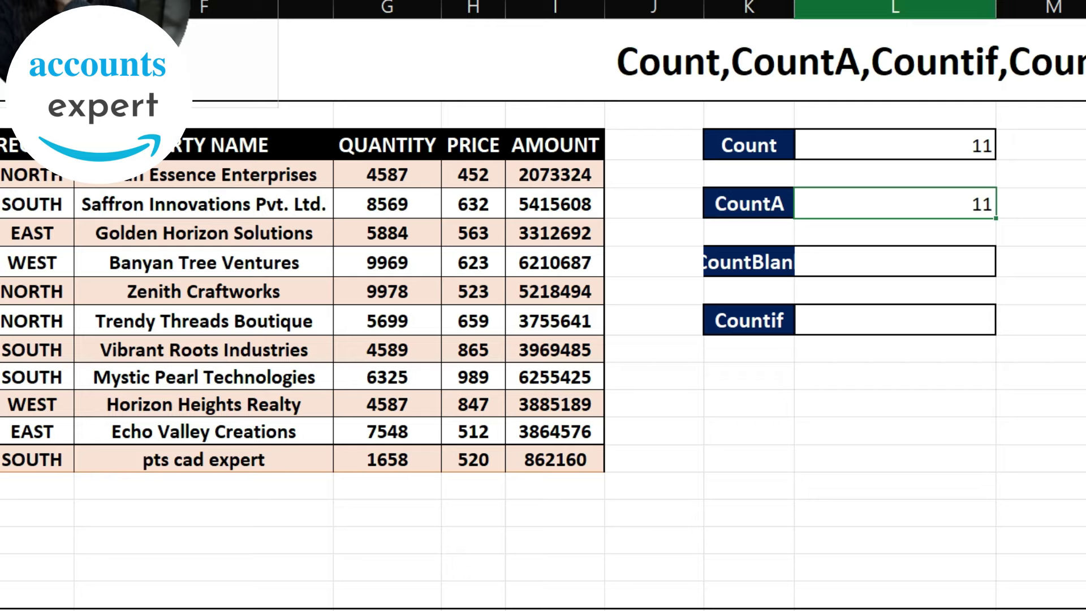
drag(794, 10, 852, 9)
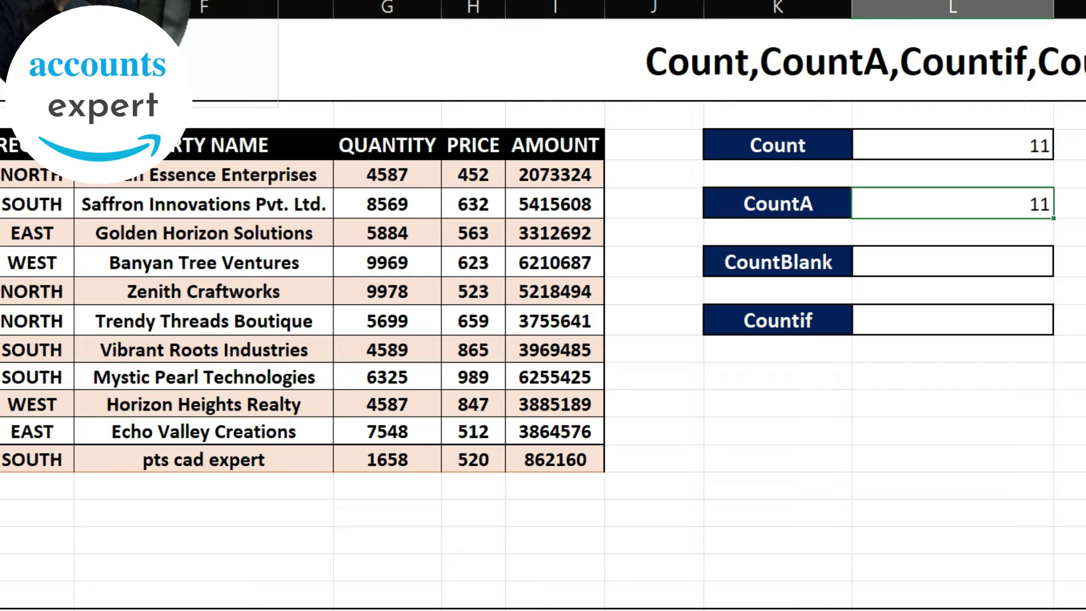
click(777, 485)
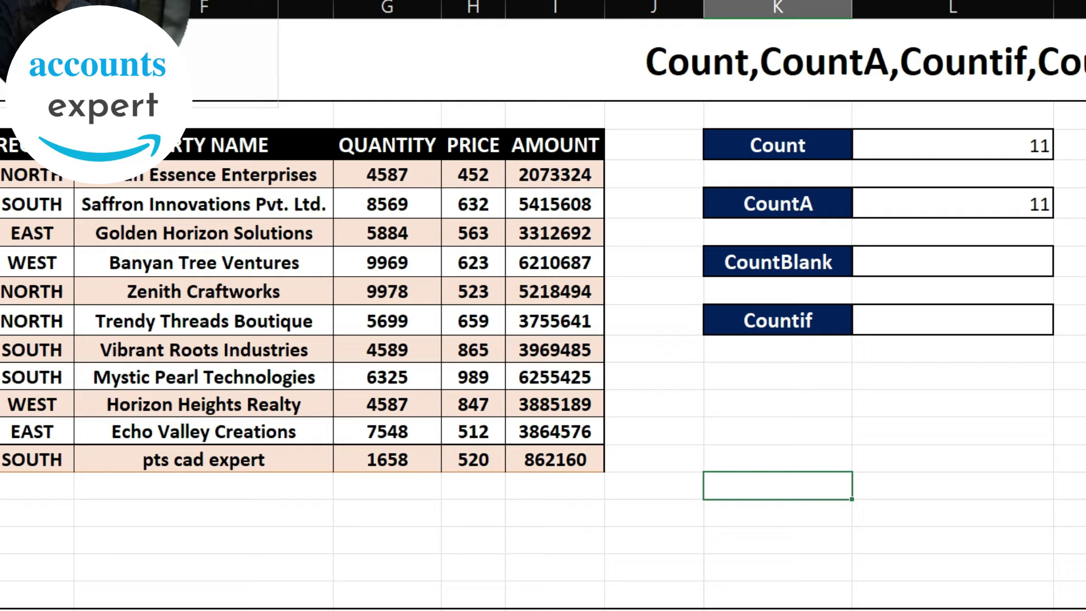
Step: Enter =COUNTIF(E50:E60,M55) in the Countif box, using M55 as the criterion cell
click(953, 320)
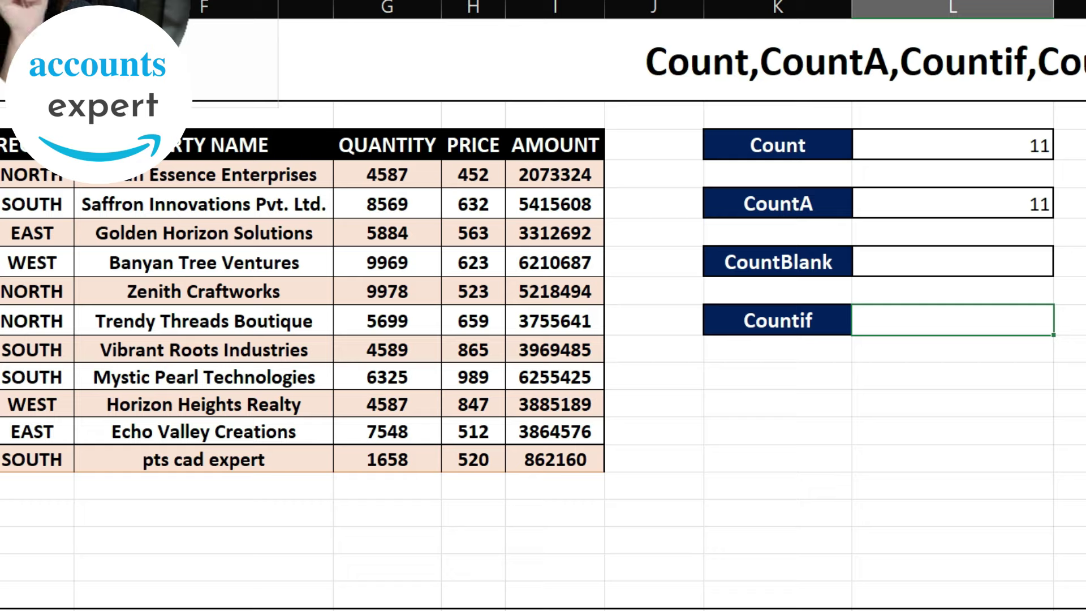
text(=)
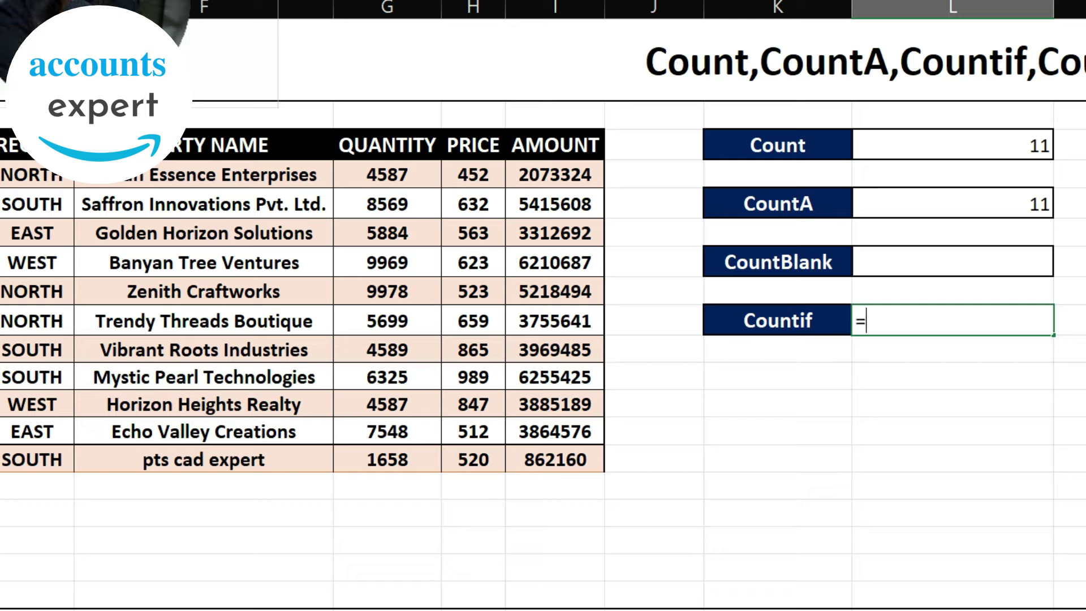
text(cou)
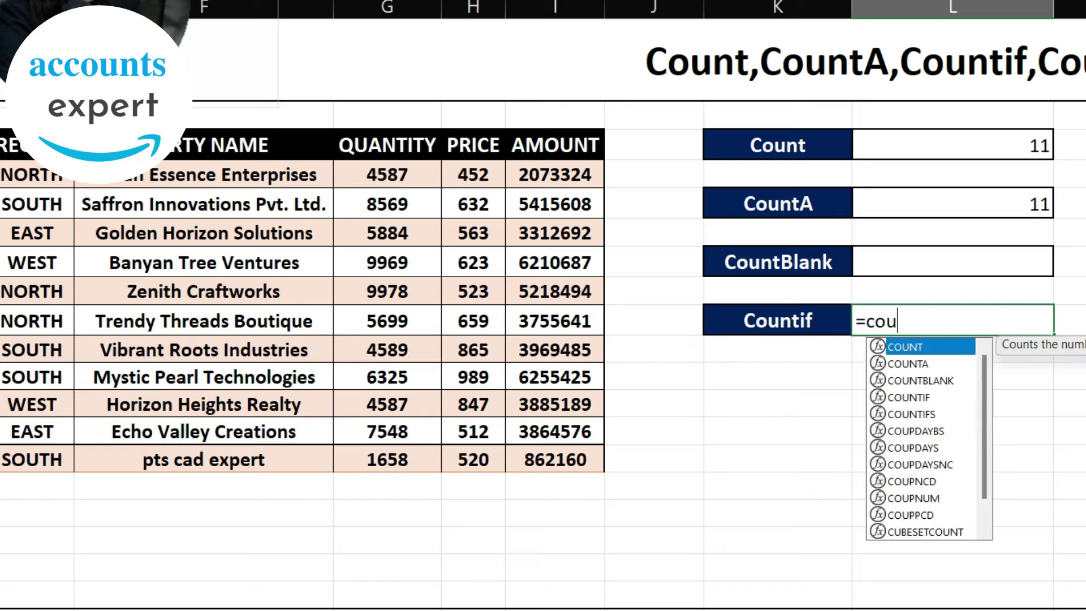
text(ntif)
key(Tab)
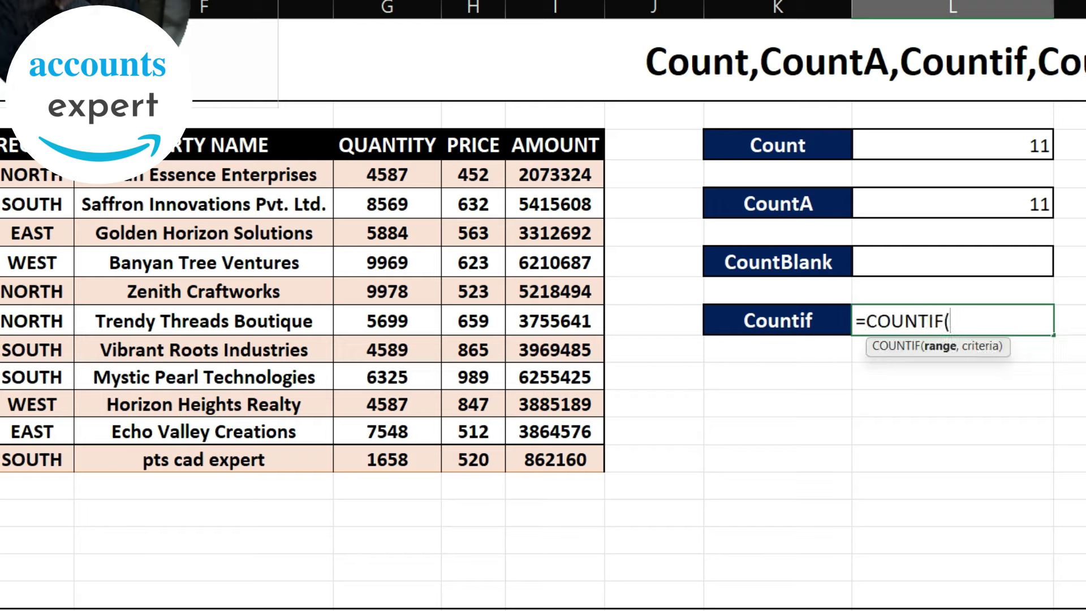
drag(34, 175, 56, 459)
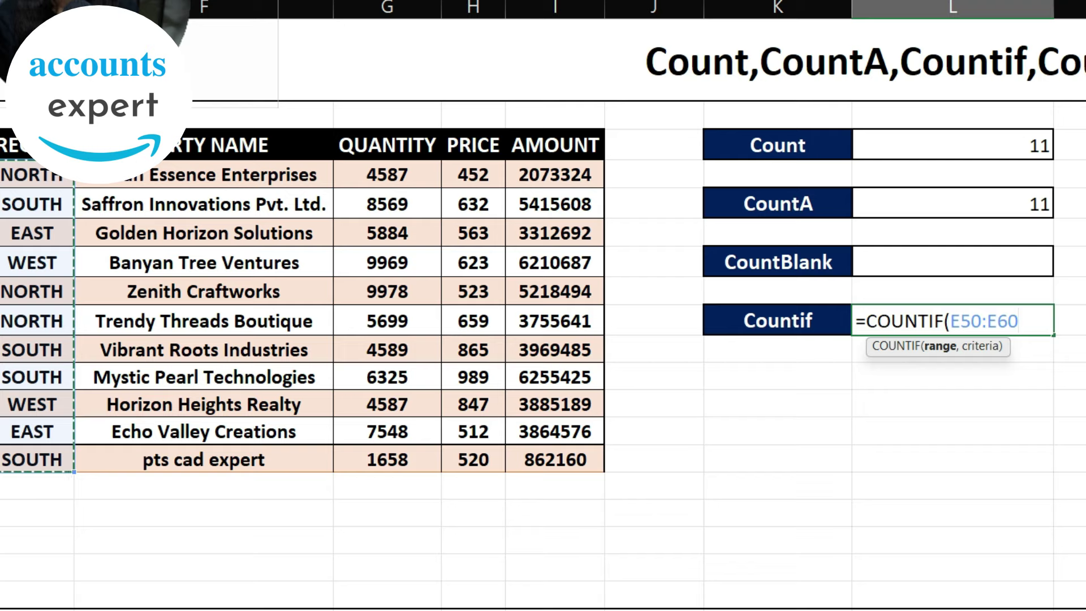
text(,)
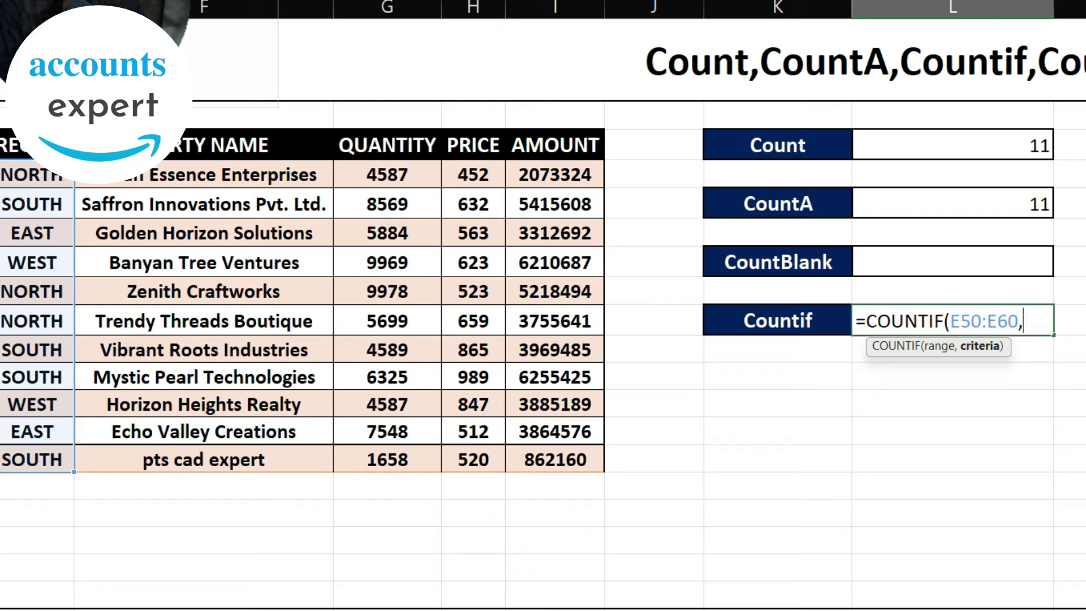
click(1069, 321)
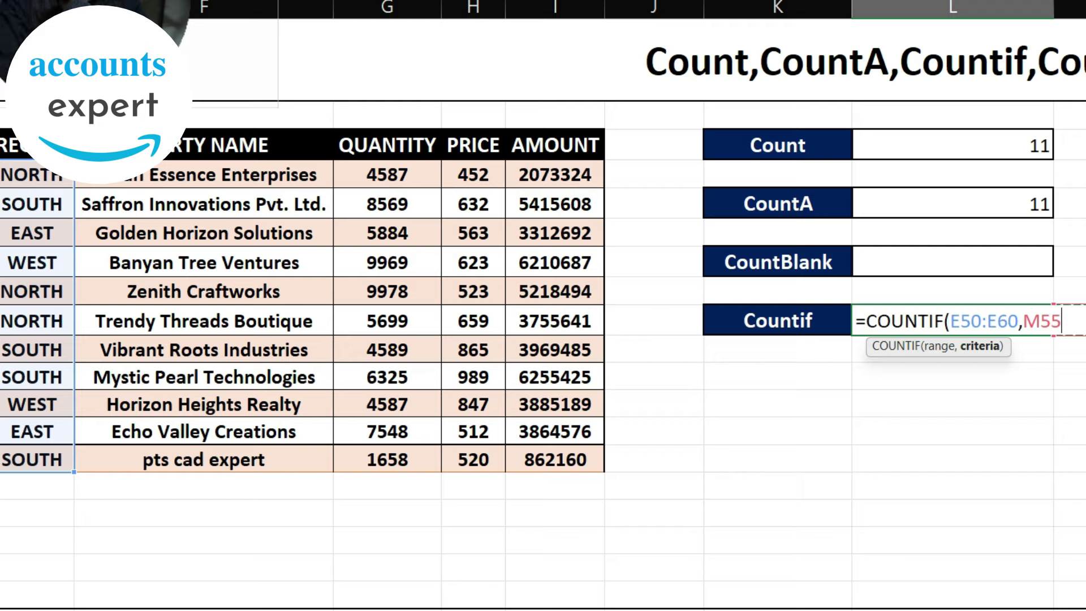
text())
key(Return)
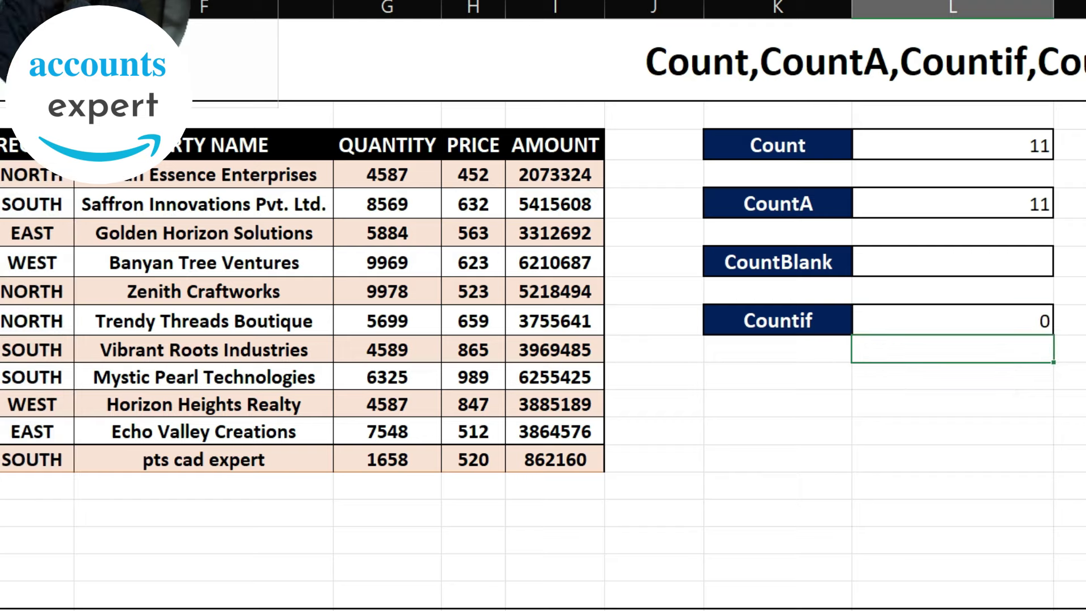
Step: Type the South criterion 'Sou' in M55 so Countif returns 4, and check the four SOUTH rows
click(1069, 321)
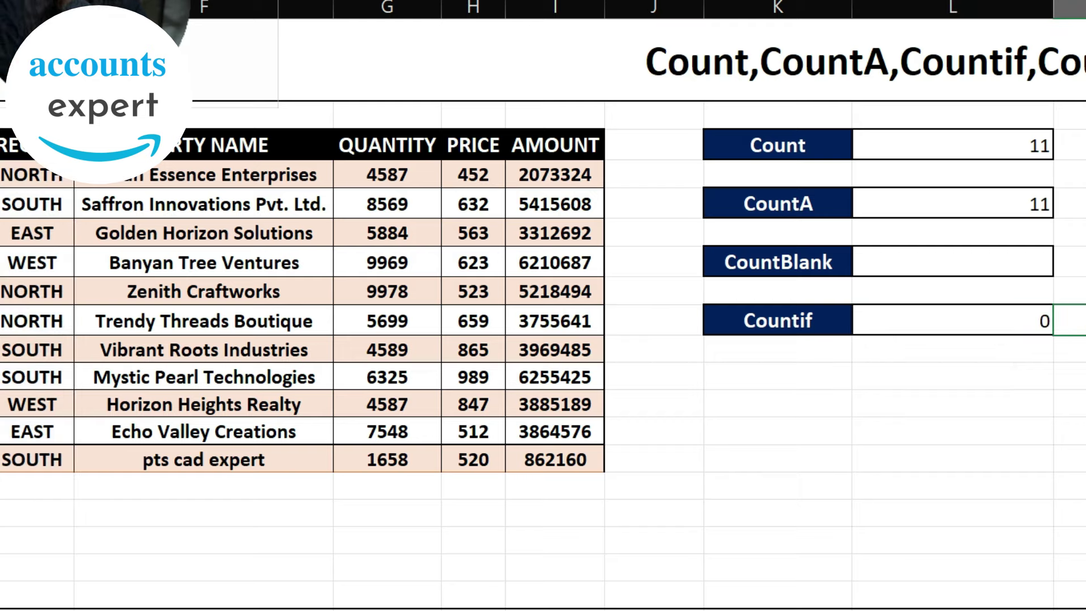
text(Sou)
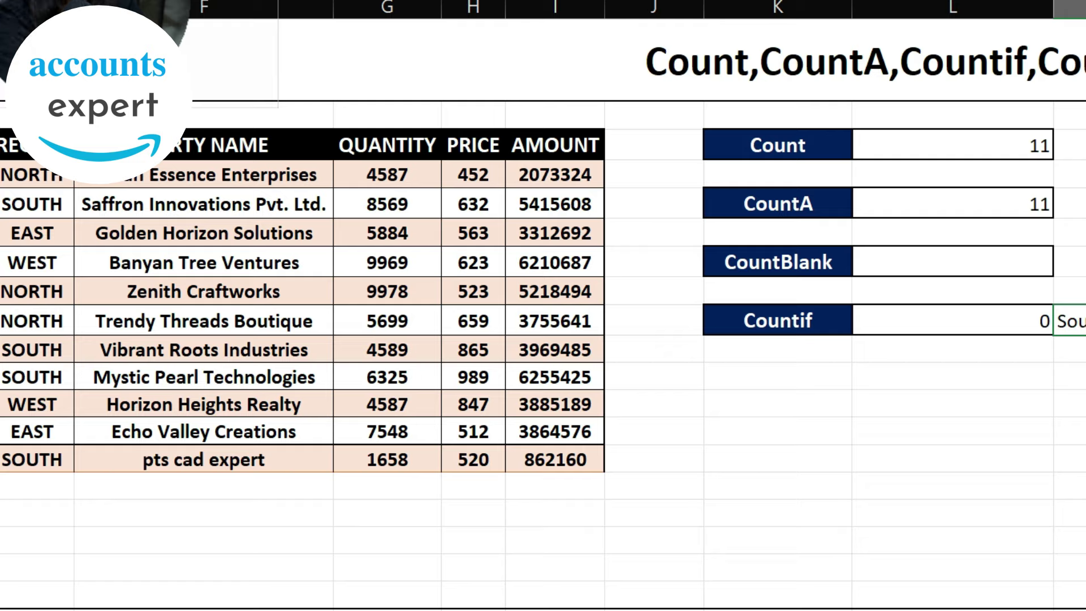
key(Return)
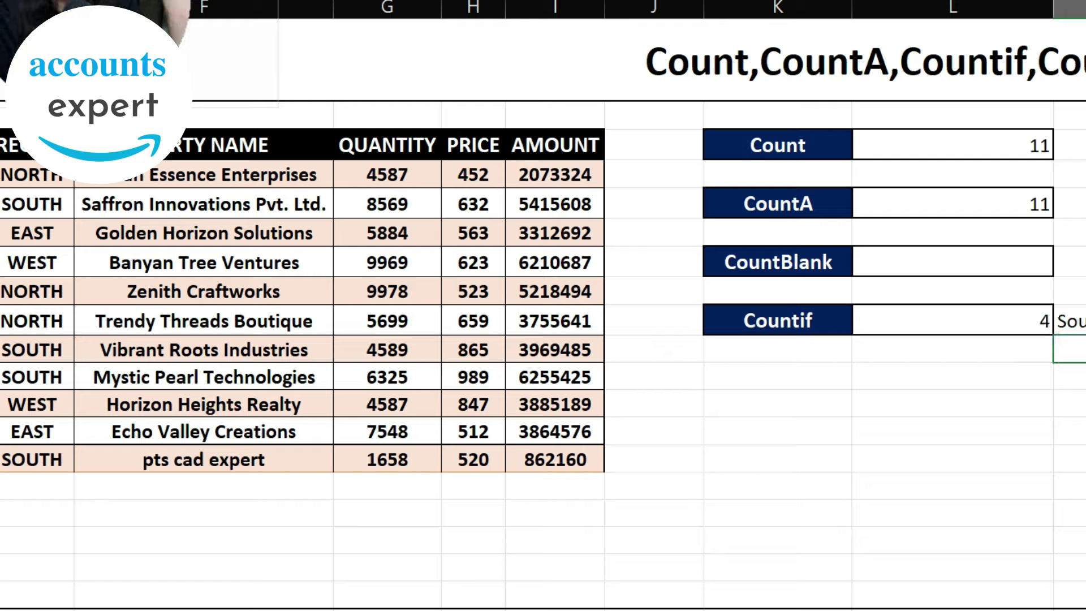
drag(32, 175, 32, 515)
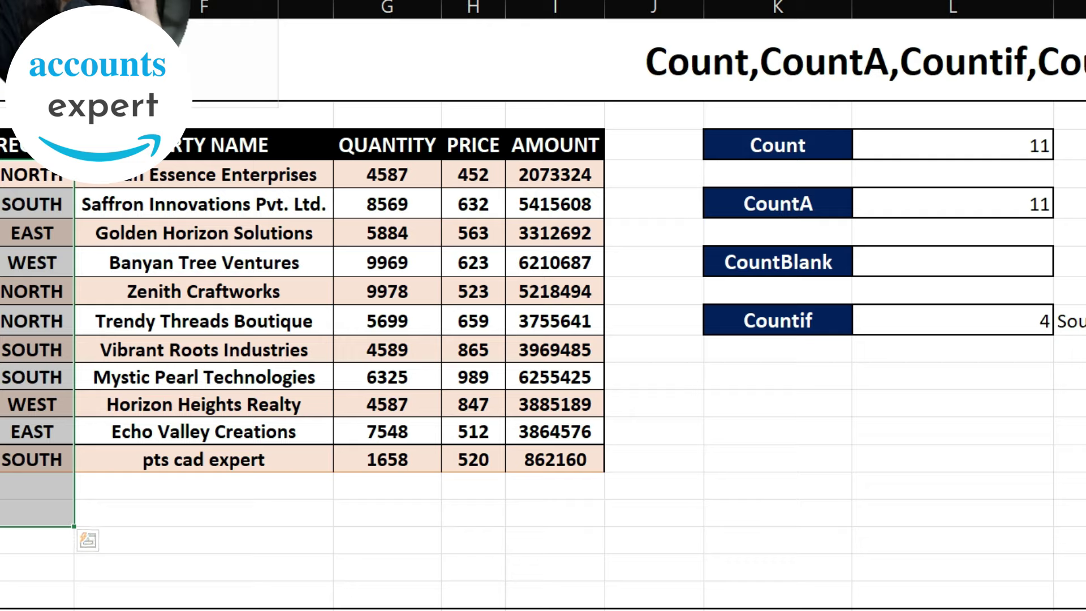
click(32, 204)
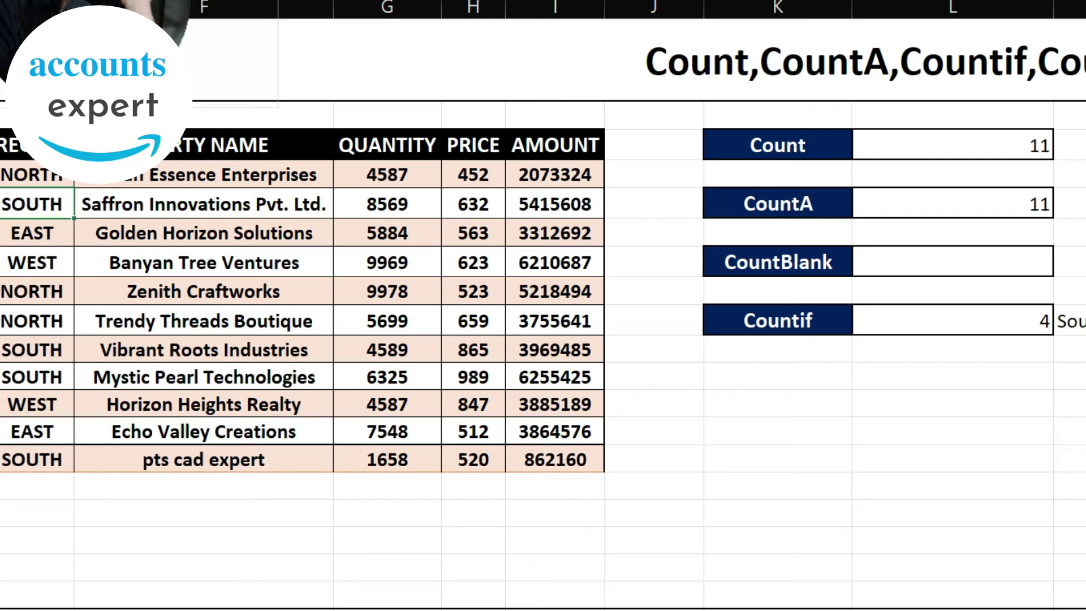
click(31, 349)
click(32, 377)
click(32, 459)
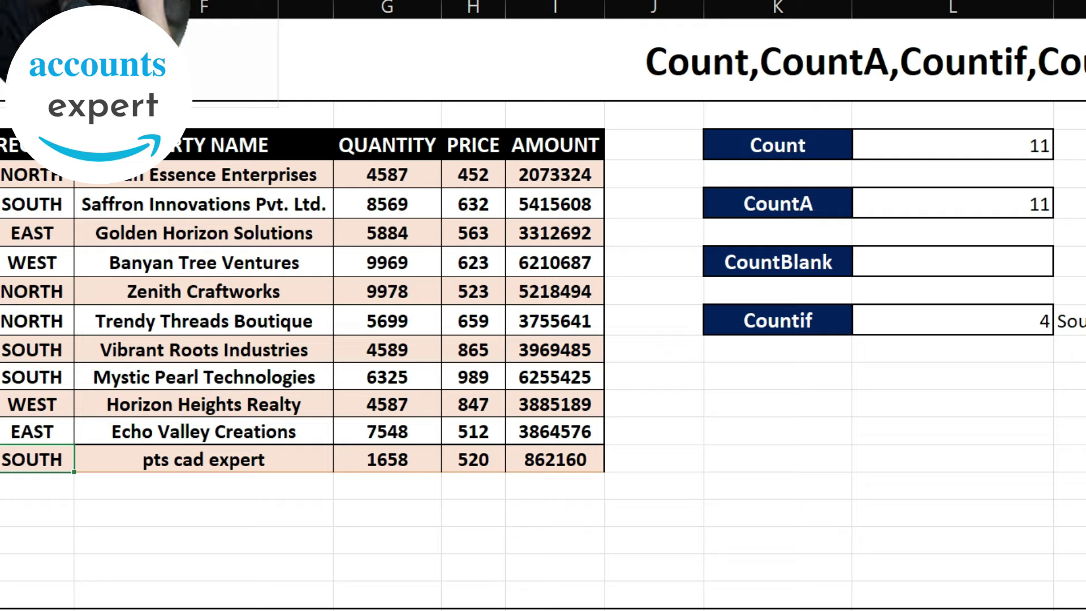
Step: Clear four region entries, three QUANTITY values and three PARTY NAME entries
click(952, 261)
drag(34, 233, 57, 321)
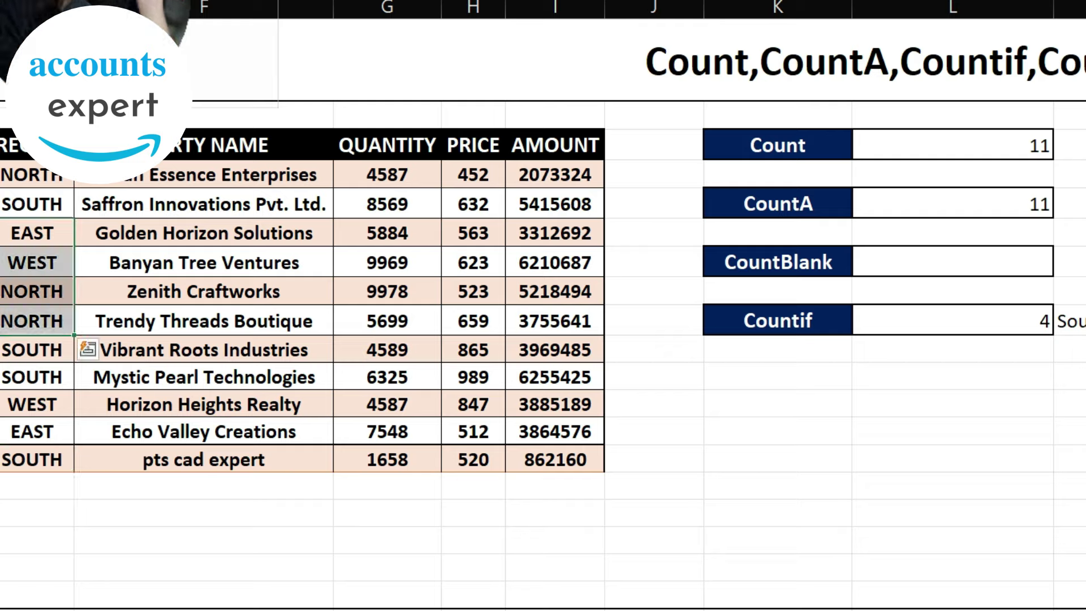
key(Delete)
drag(387, 204, 387, 262)
key(Delete)
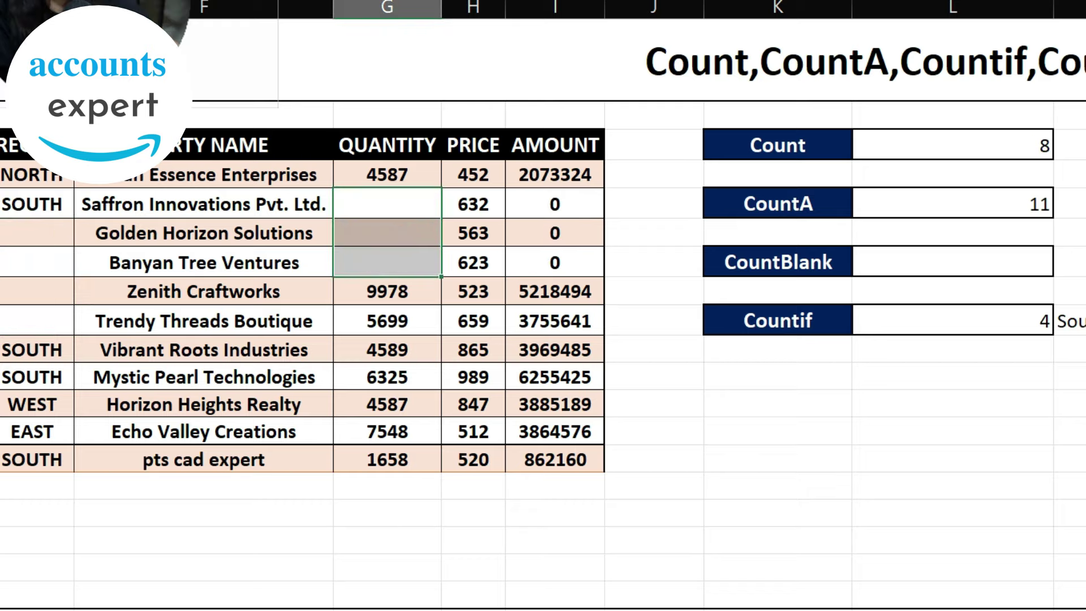
drag(203, 291, 203, 350)
key(Delete)
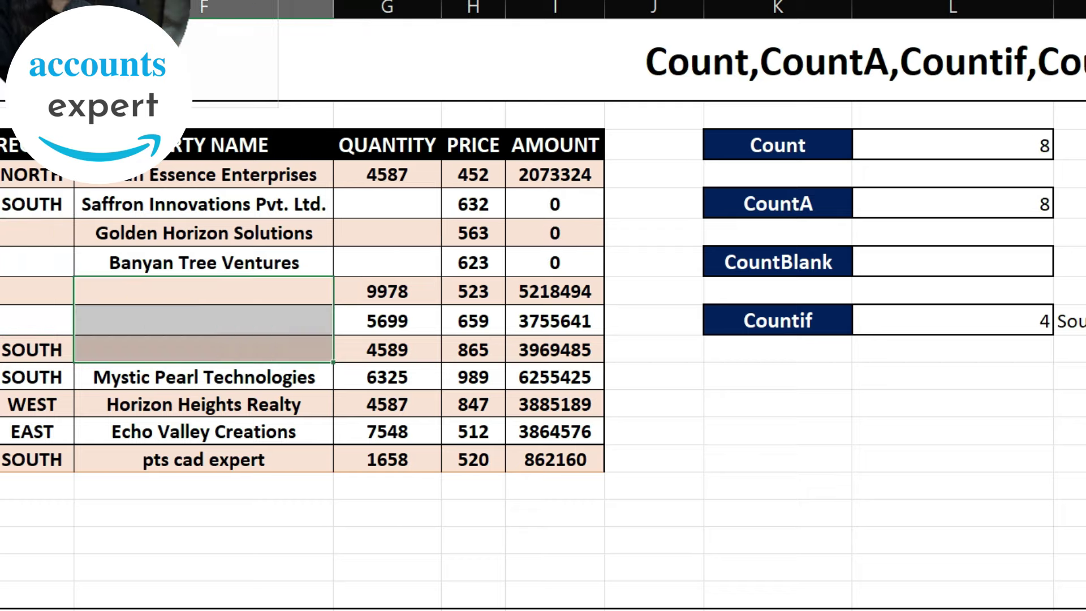
Step: Enter =COUNTBLANK(E50:H55) in the CountBlank box so it returns 10
click(952, 261)
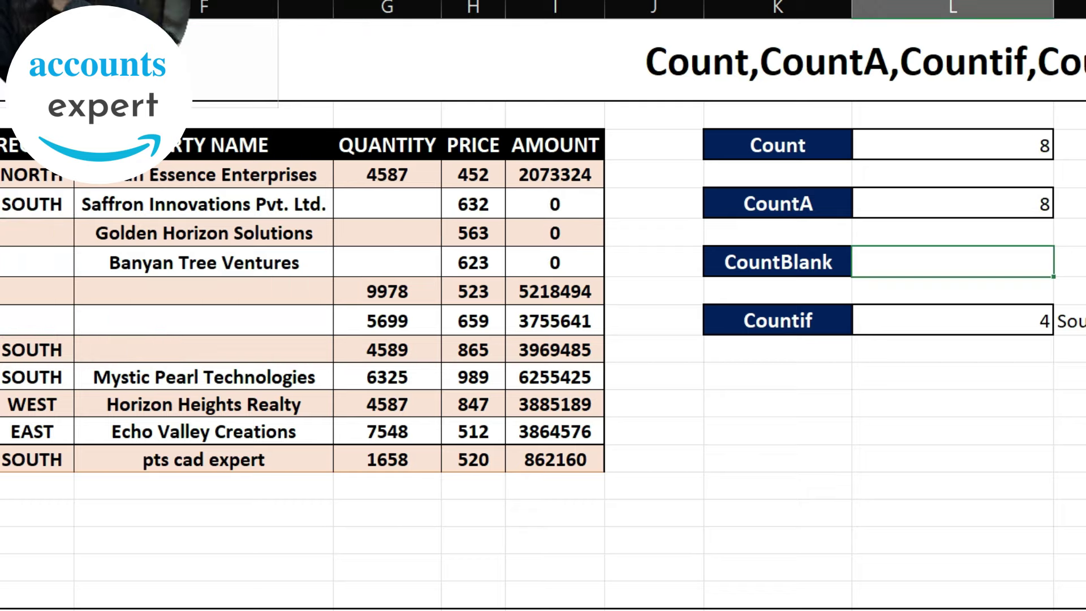
text(=co)
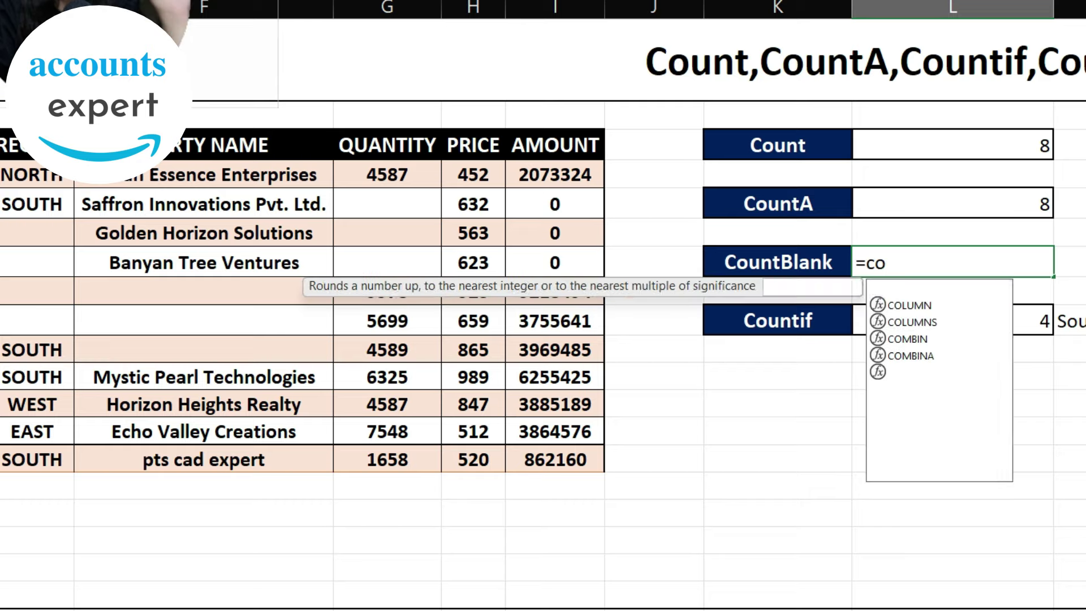
text(untb)
key(Tab)
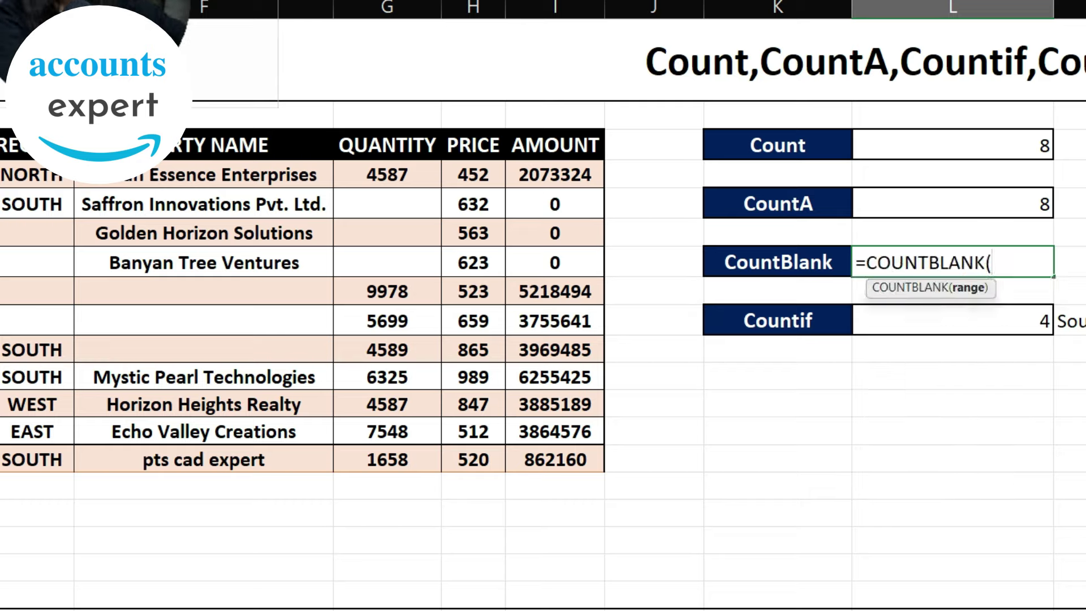
mouse_move(34, 174)
mouse_down()
mouse_move(501, 333)
mouse_move(600, 469)
mouse_up()
key(Return)
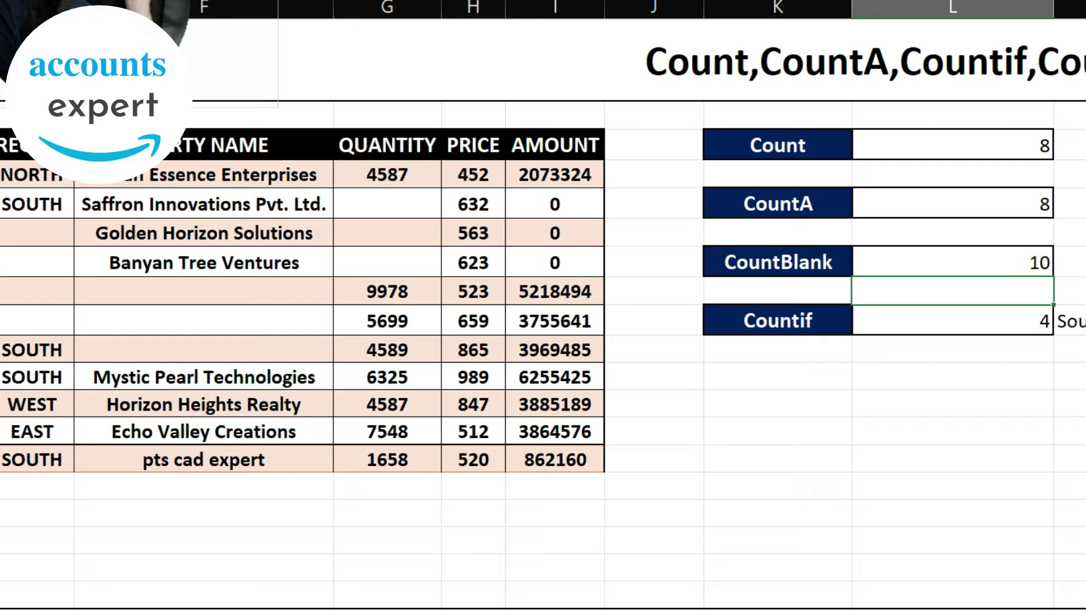
drag(953, 146, 953, 320)
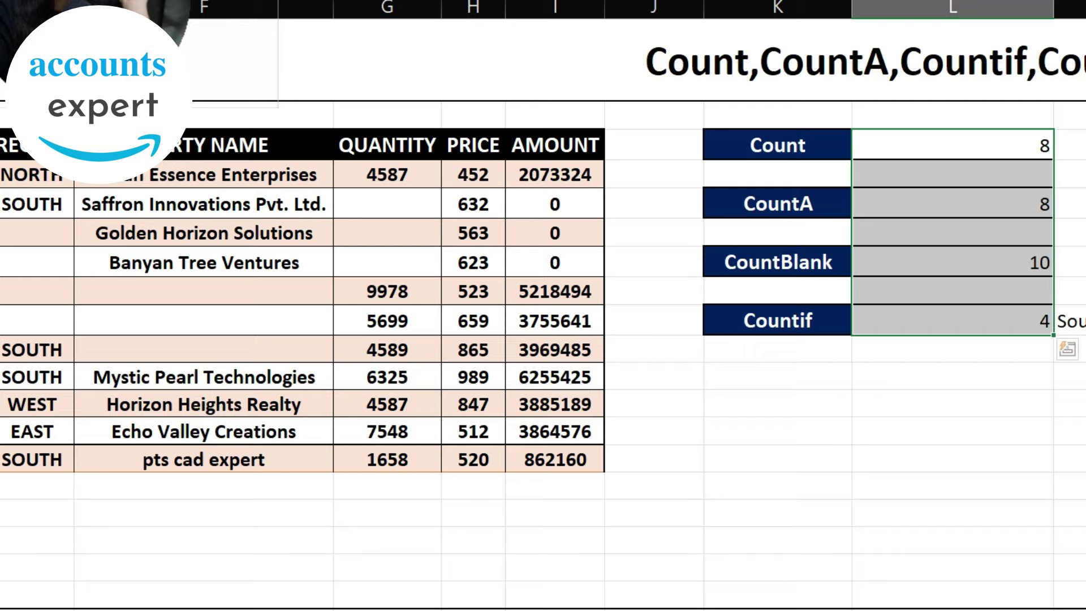
drag(953, 145, 953, 320)
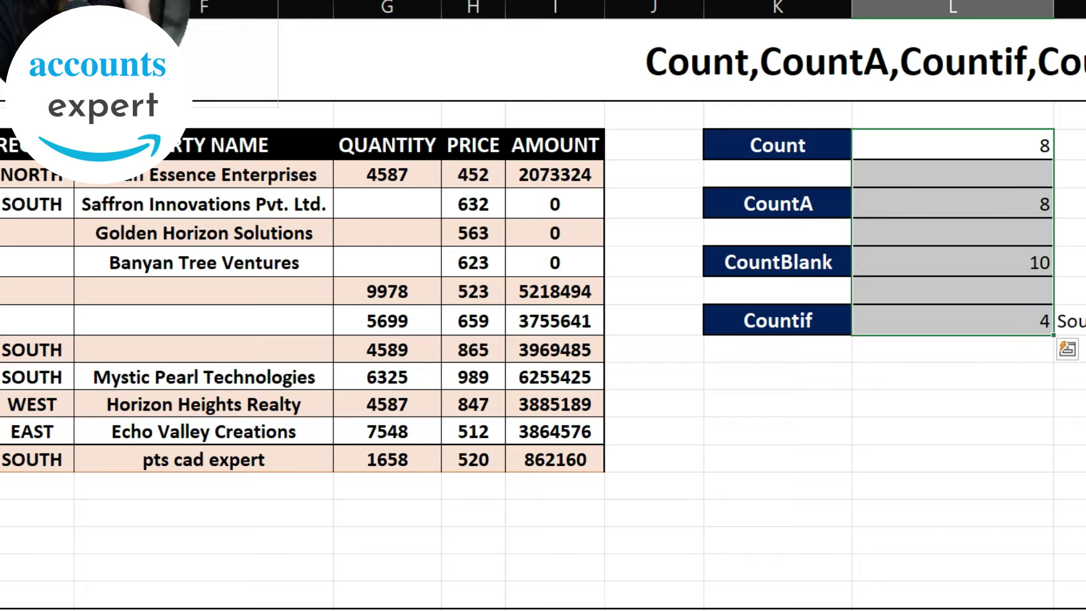
Step: Select the whole student marks table and AutoFit its column widths
scroll(543, 305, down, 1)
scroll(543, 306, down, 2)
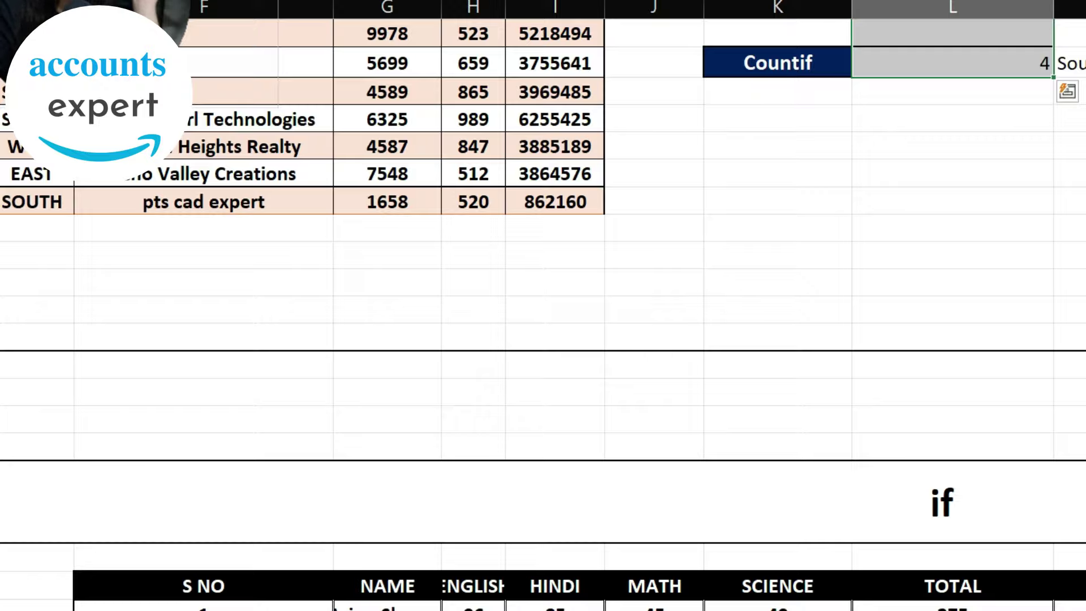
scroll(543, 305, down, 1)
scroll(543, 305, down, 1)
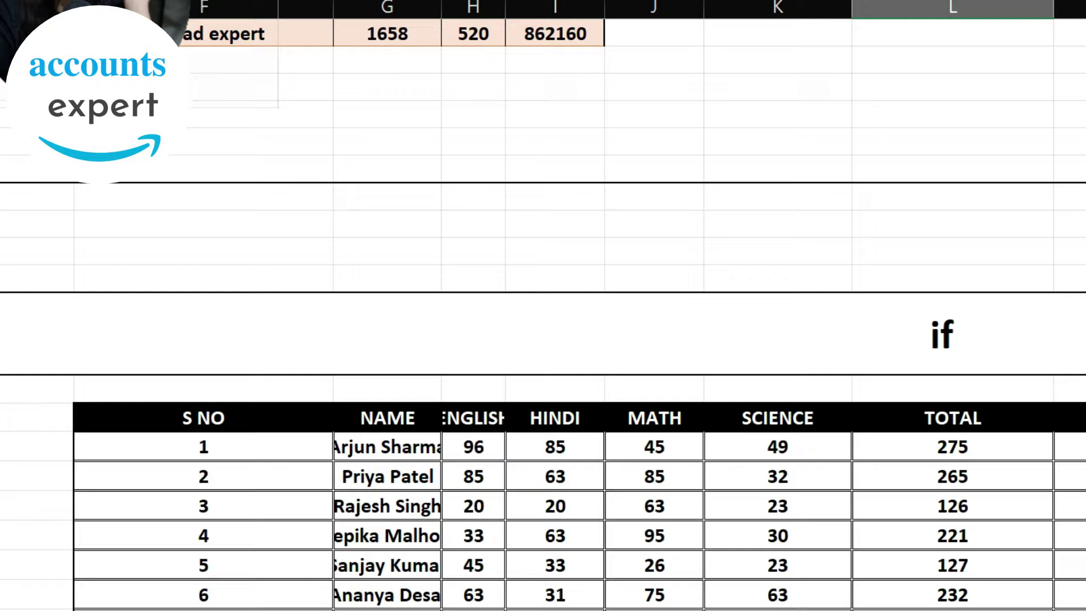
drag(505, 8, 543, 9)
click(387, 535)
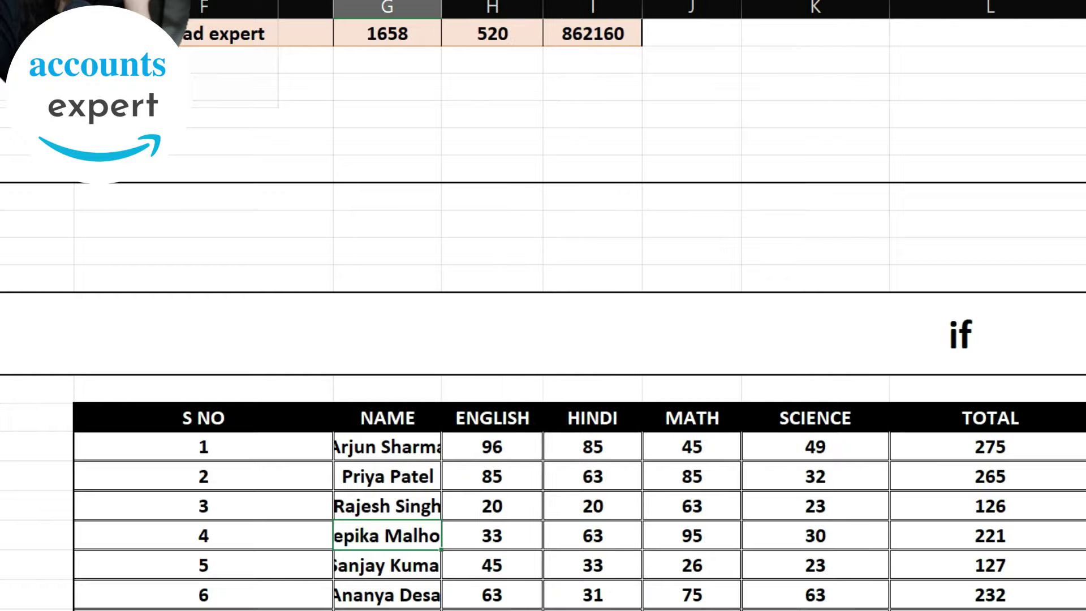
scroll(388, 535, down, 2)
click(387, 430)
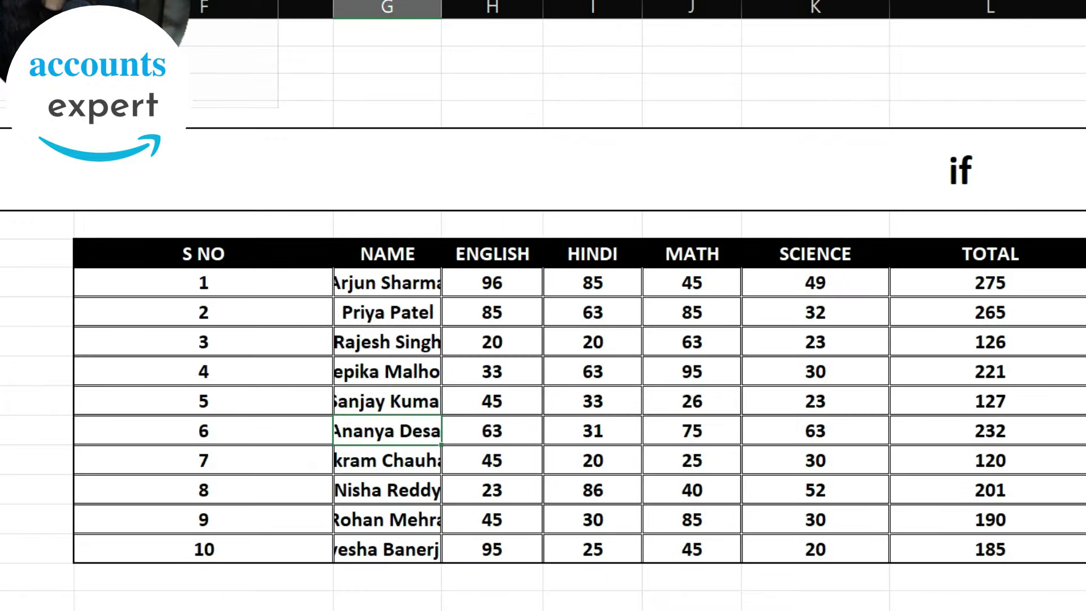
key(ctrl+a)
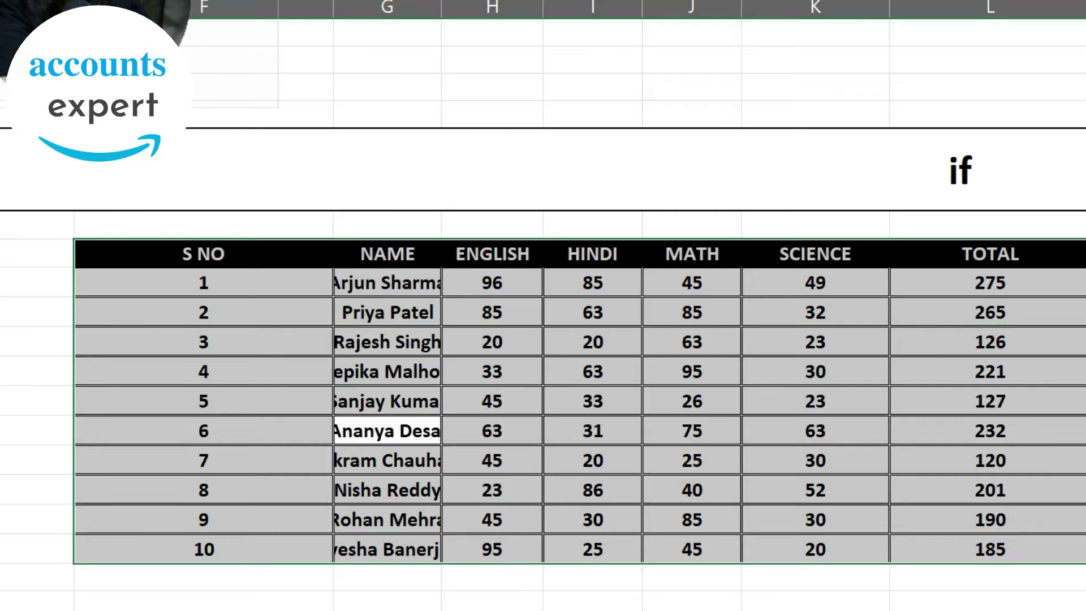
key(alt+h)
key(o)
key(i)
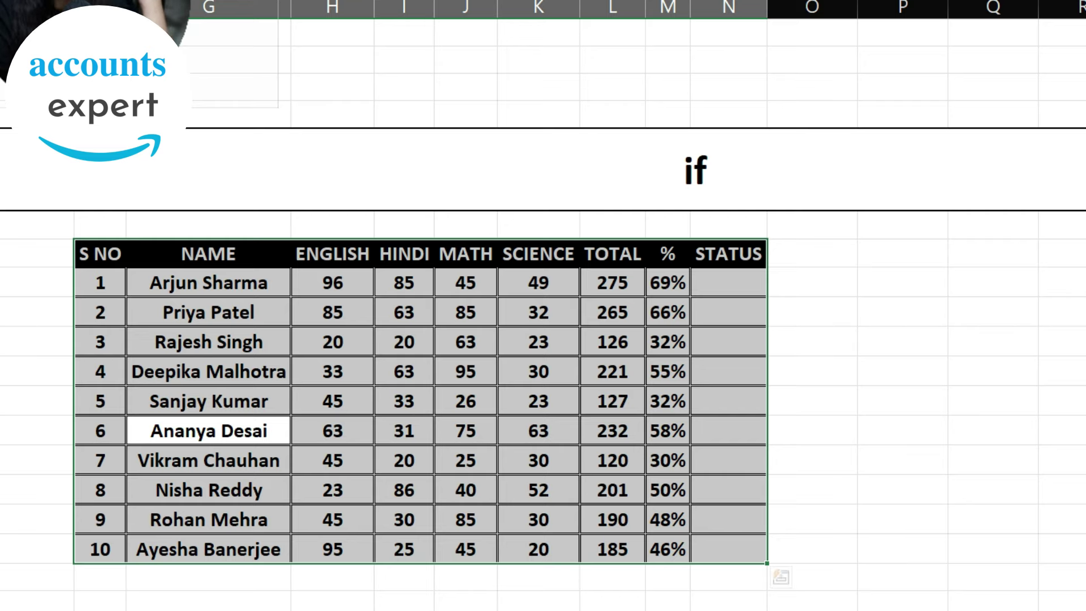
Step: Start an IF formula in the first student's STATUS cell, then discard it
click(812, 371)
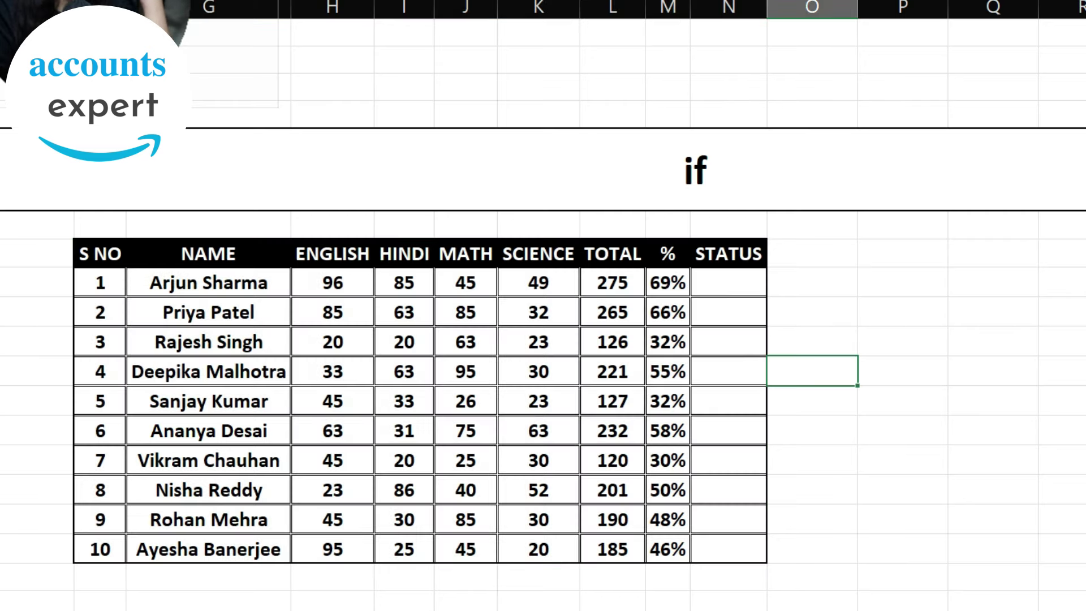
click(728, 282)
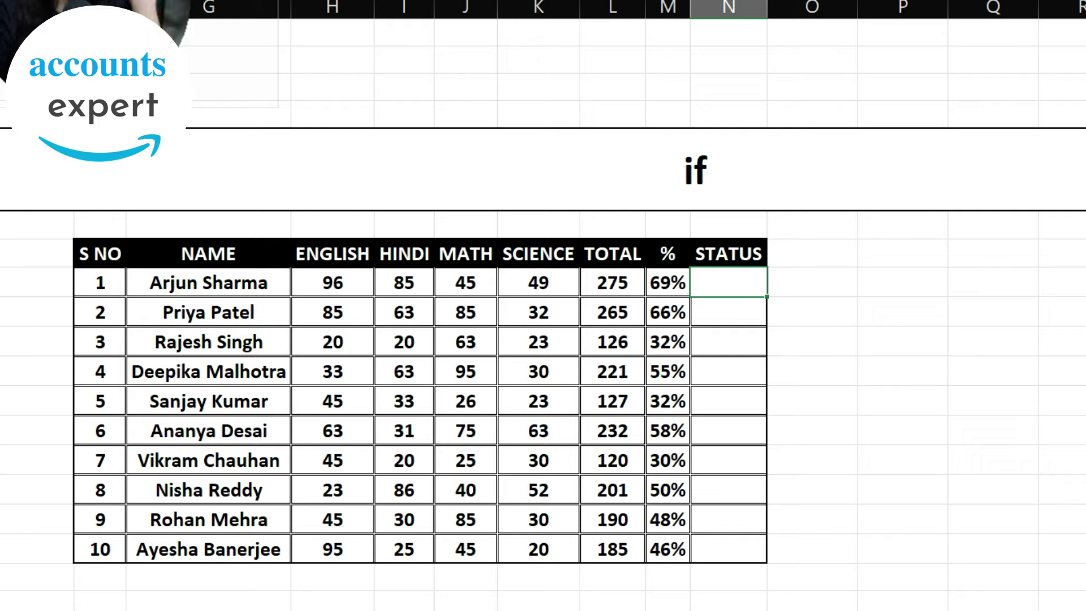
text(=if)
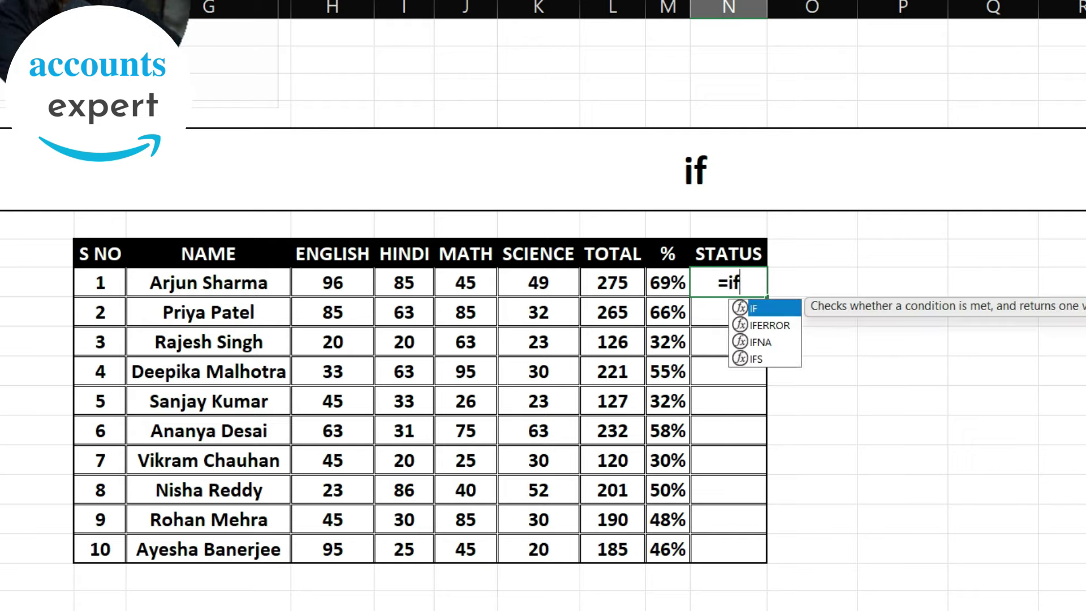
key(Tab)
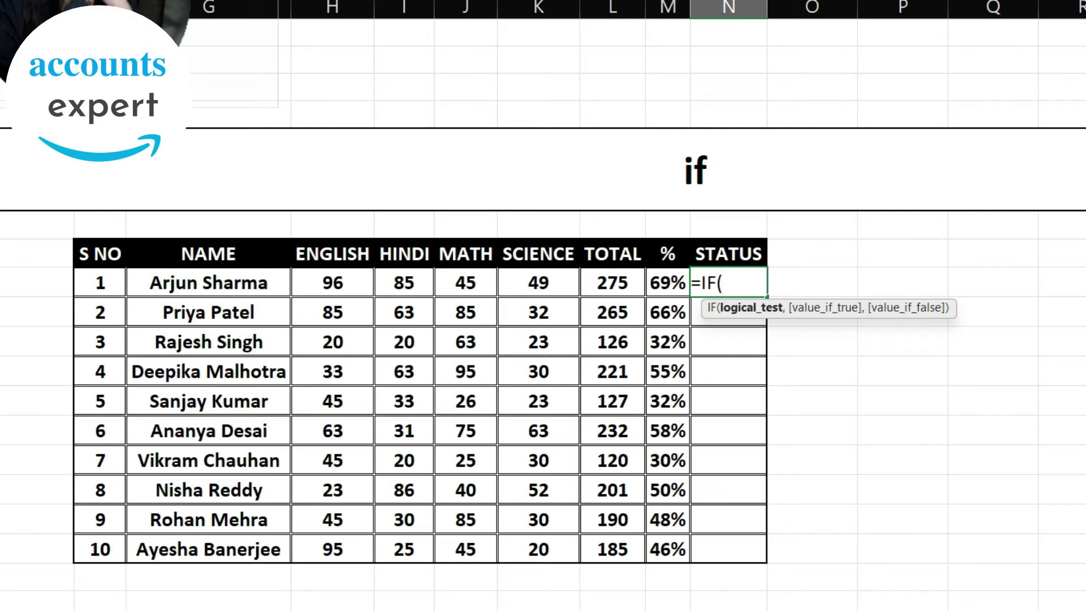
key(BackSpace)
key(BackSpace)
key(BackSpace)
key(BackSpace)
key(Return)
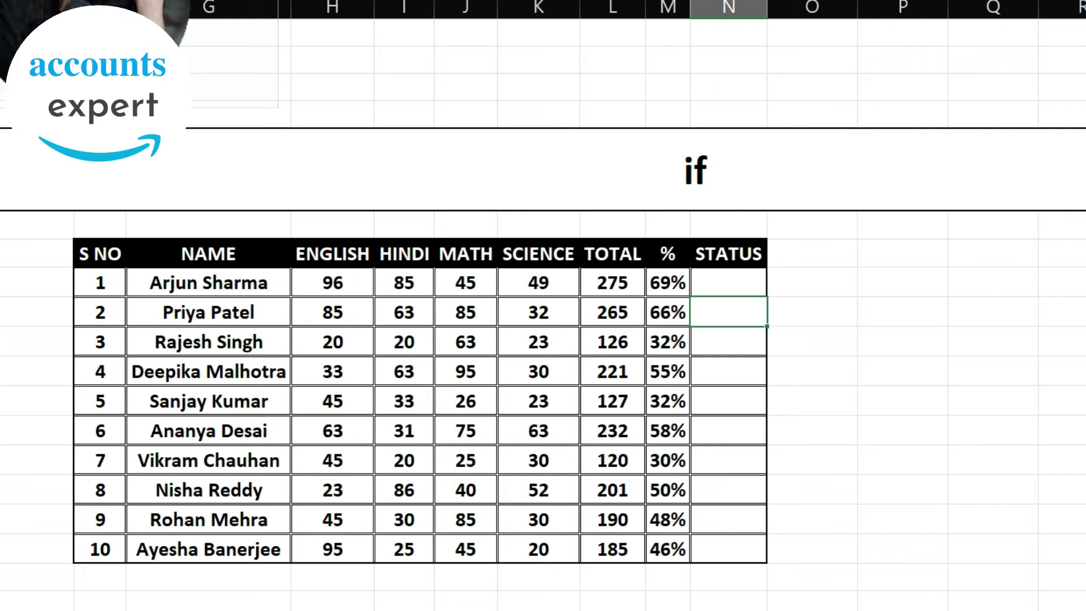
Step: Review the % column from 69% to 46% and return to the first STATUS cell
drag(667, 283, 667, 548)
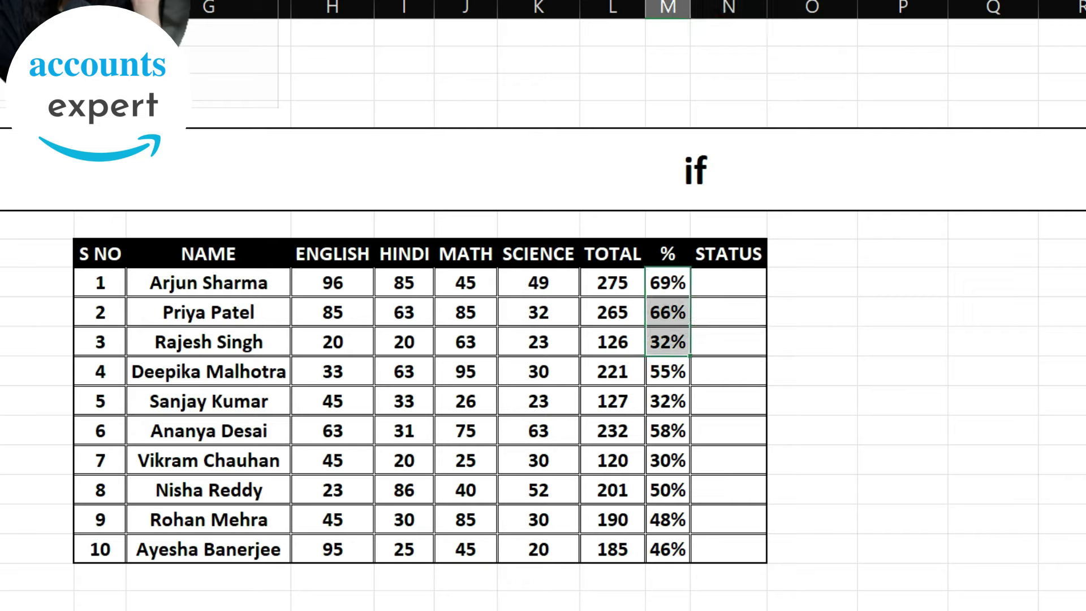
click(903, 400)
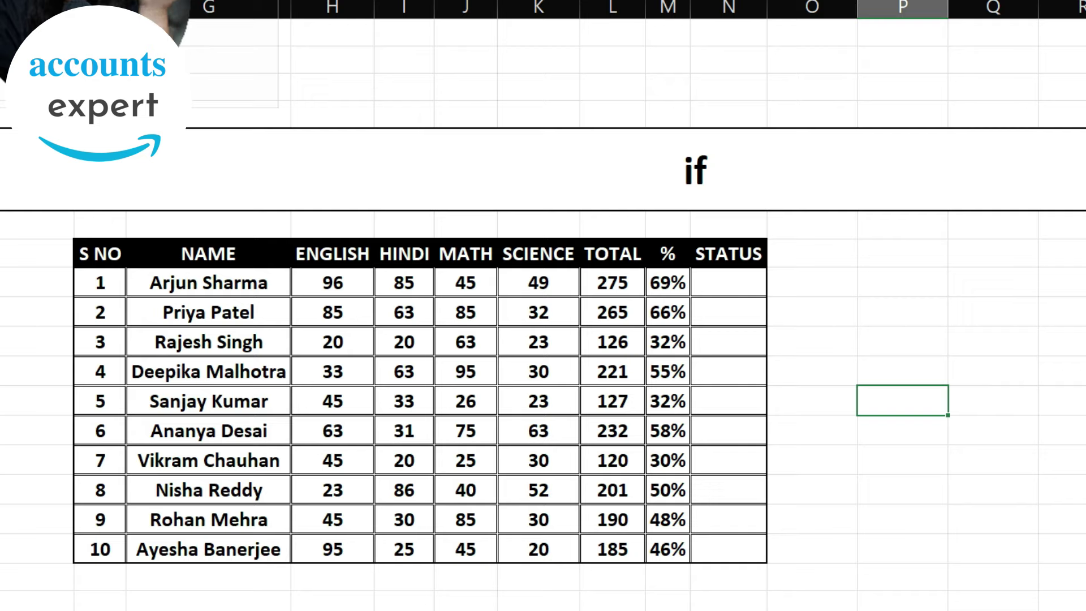
click(667, 282)
drag(667, 282, 667, 549)
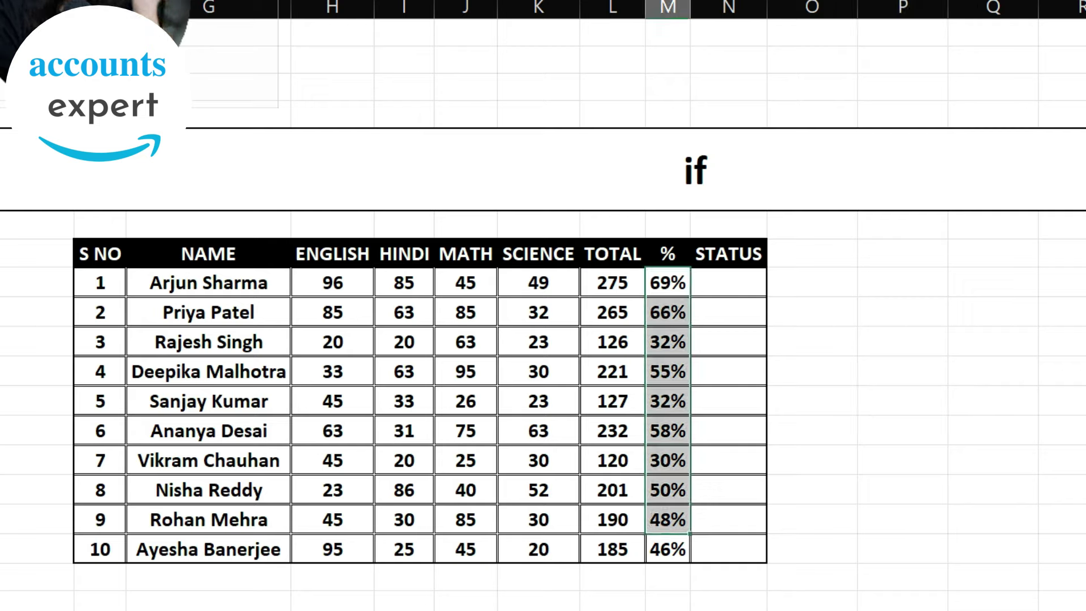
click(667, 282)
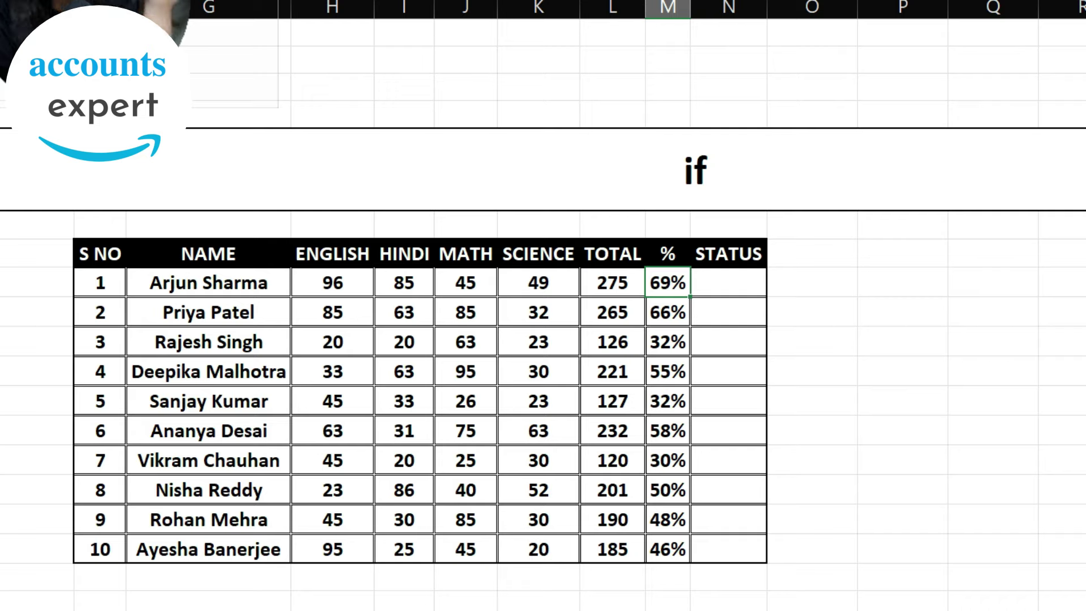
click(728, 282)
Step: Enter =IF(M75>33%,"Pass","Fail") in the first STATUS cell so it shows Pass
text(=)
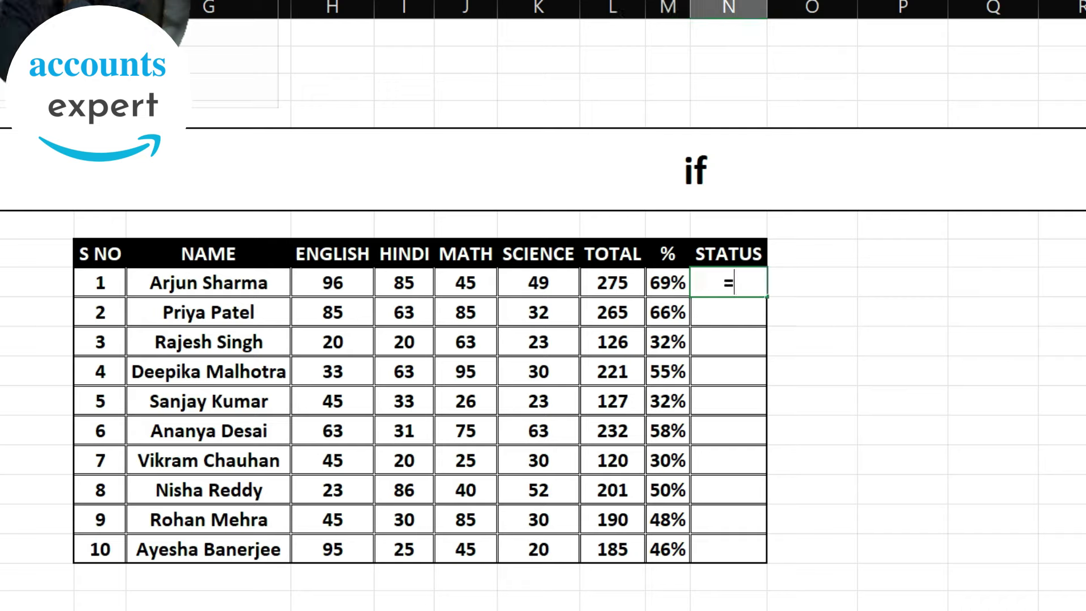
text(if)
key(Tab)
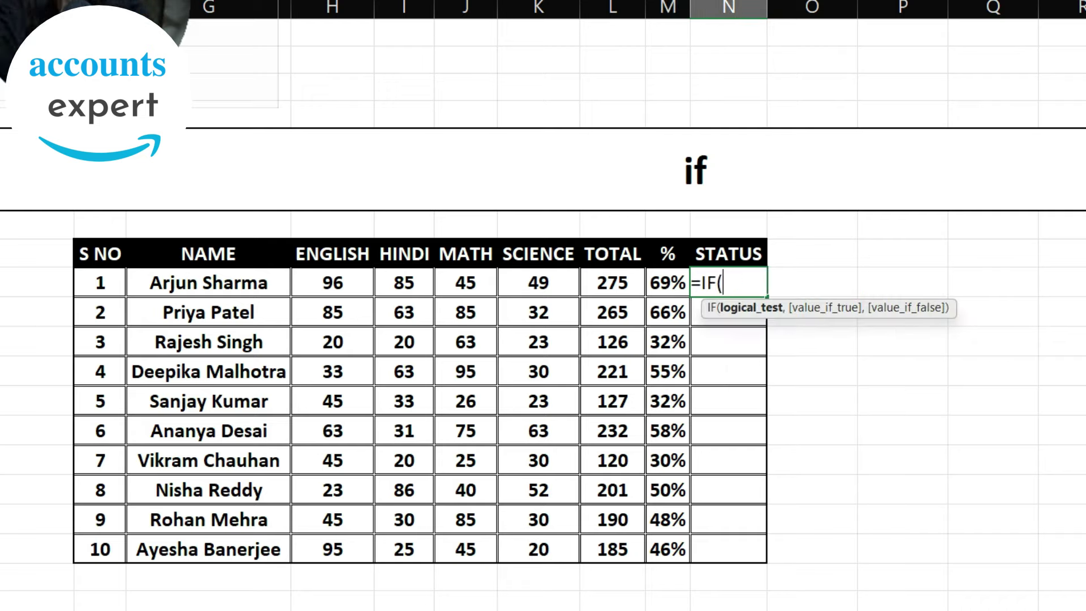
click(668, 282)
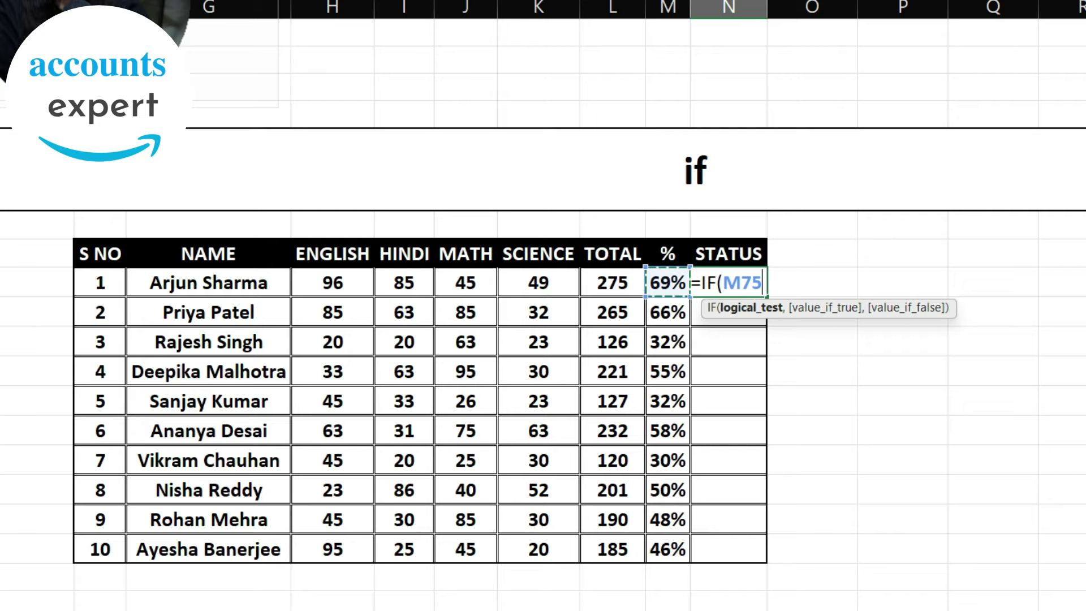
text(>)
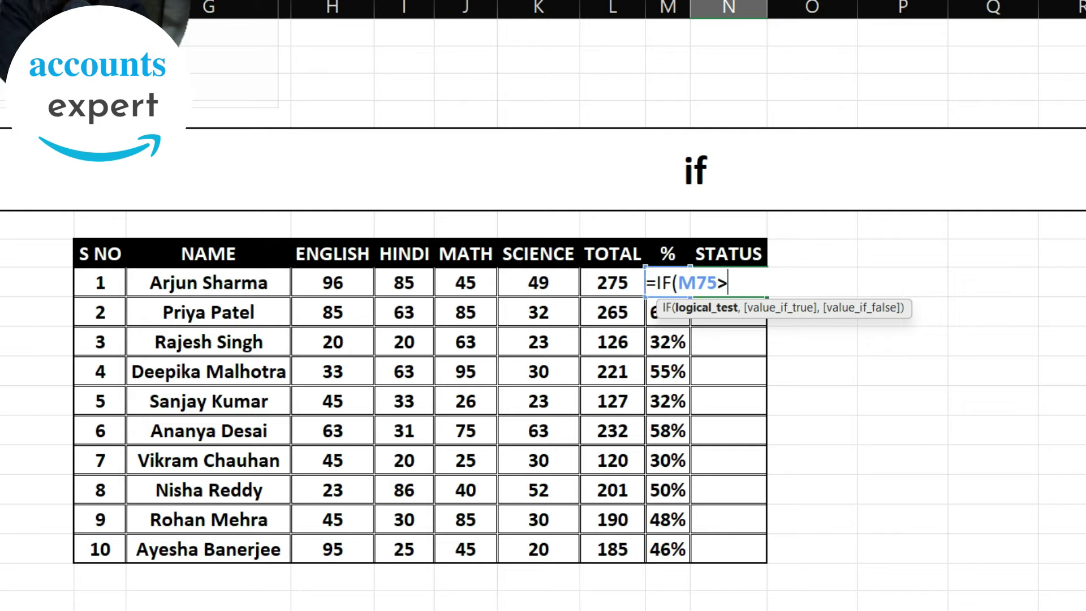
text(33%,)
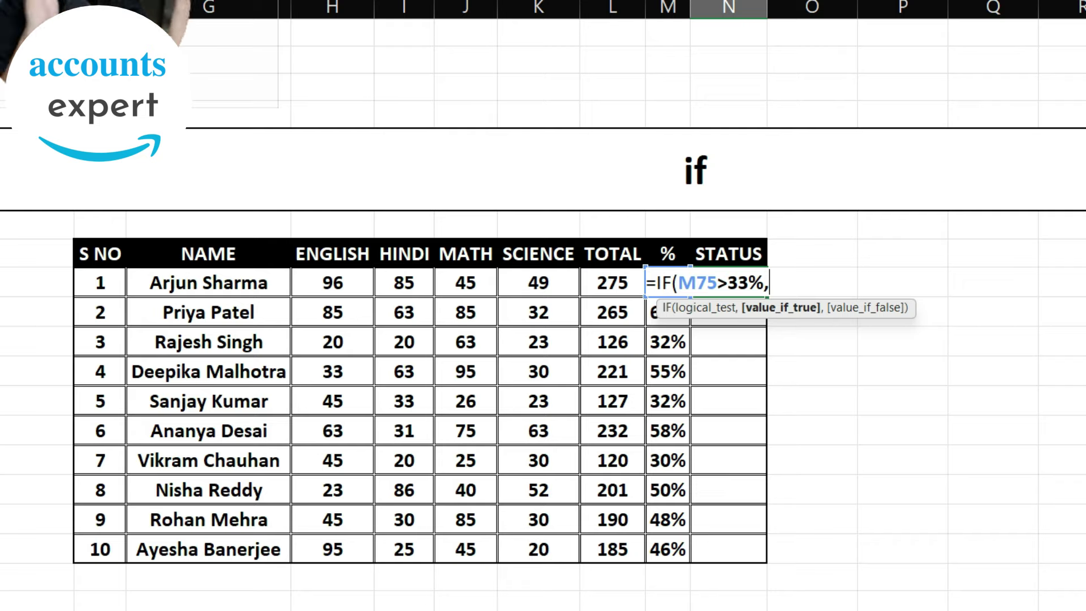
text("Pa)
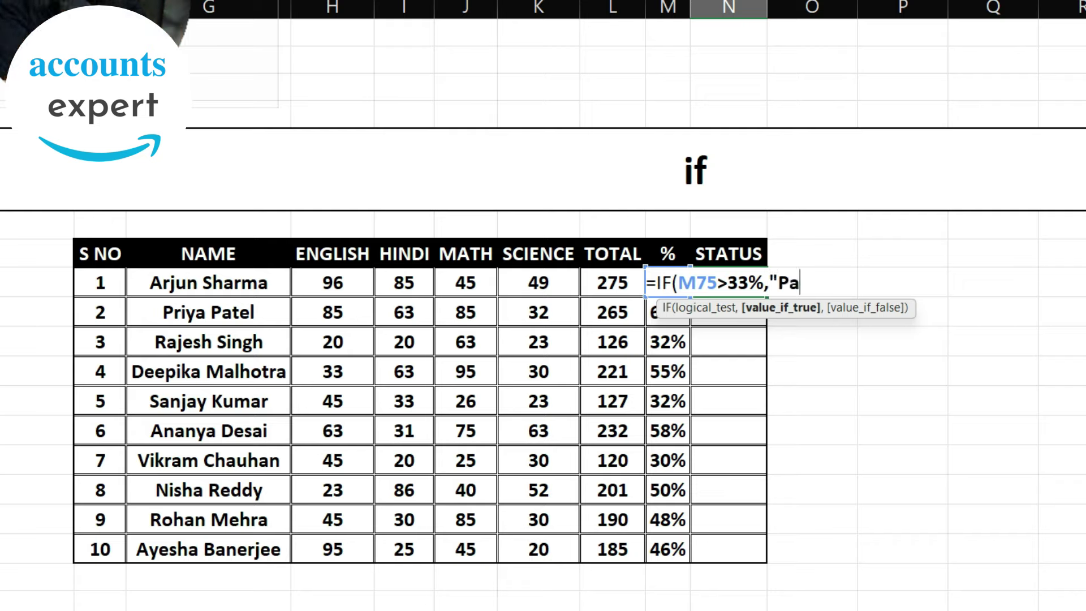
text(ss",)
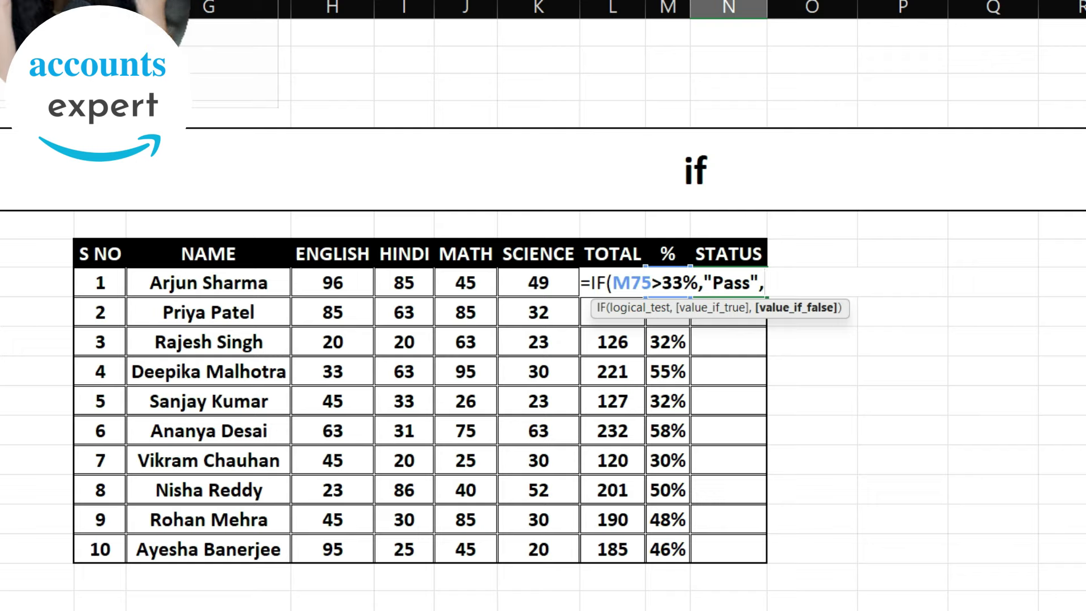
text(")
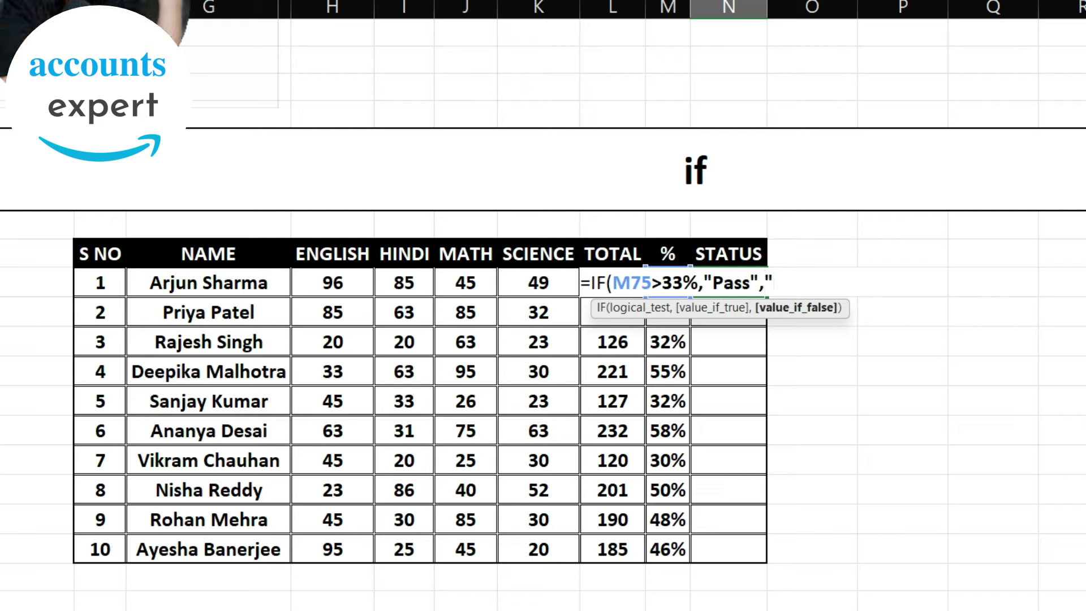
text(Fail)
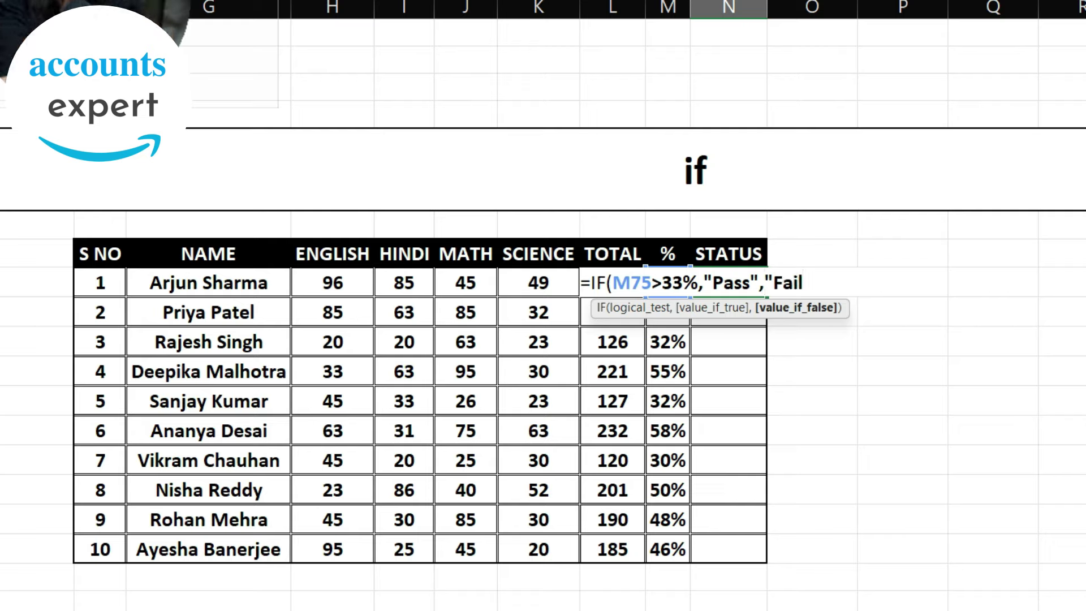
text("))
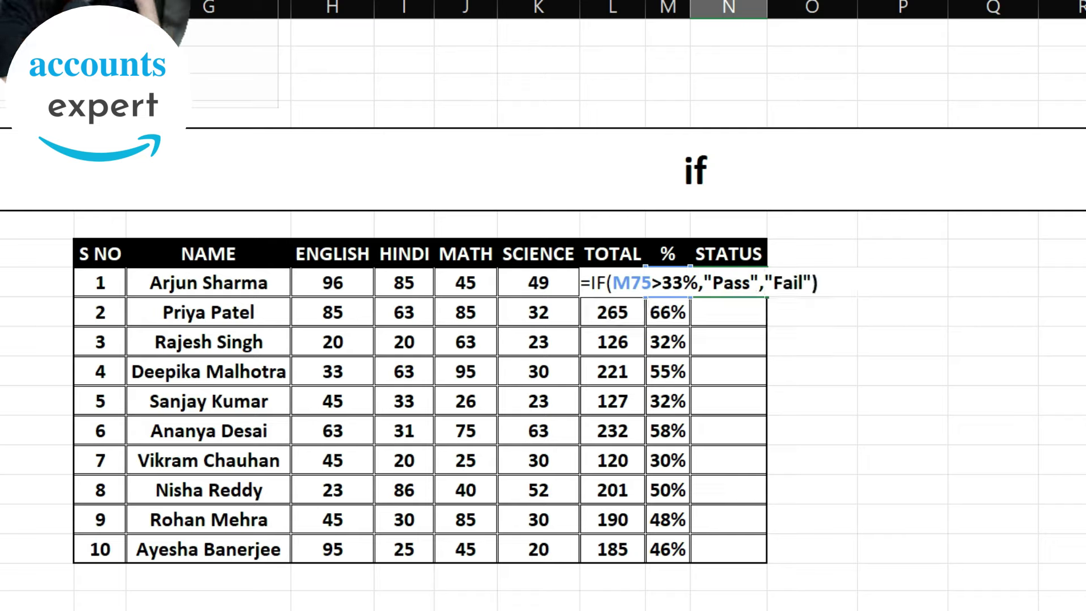
key(Return)
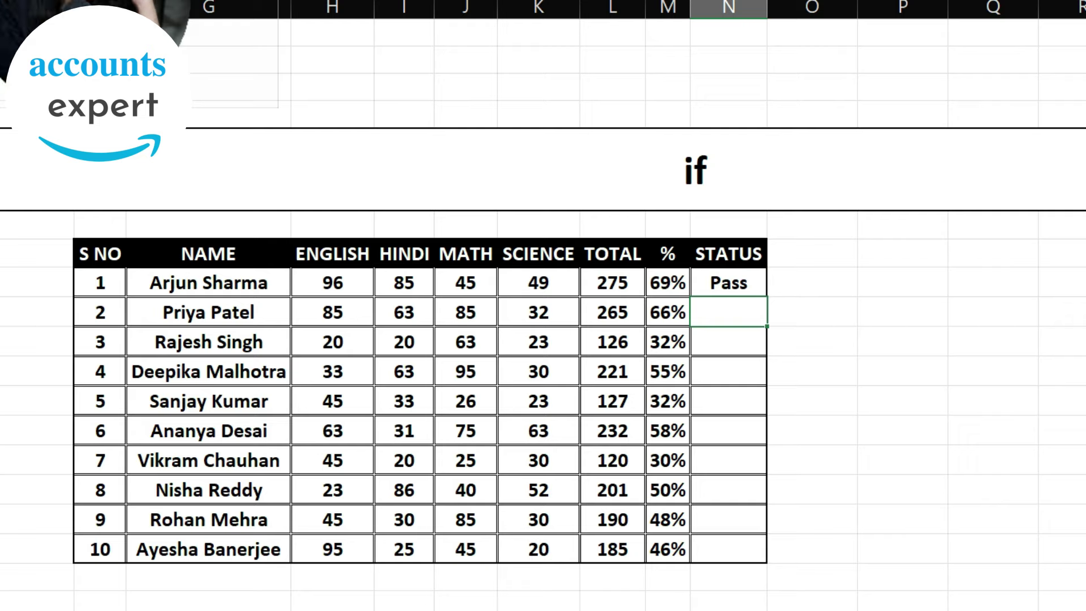
Step: Fill the Pass/Fail formula down all ten STATUS cells, giving seven Pass and three Fail
click(729, 283)
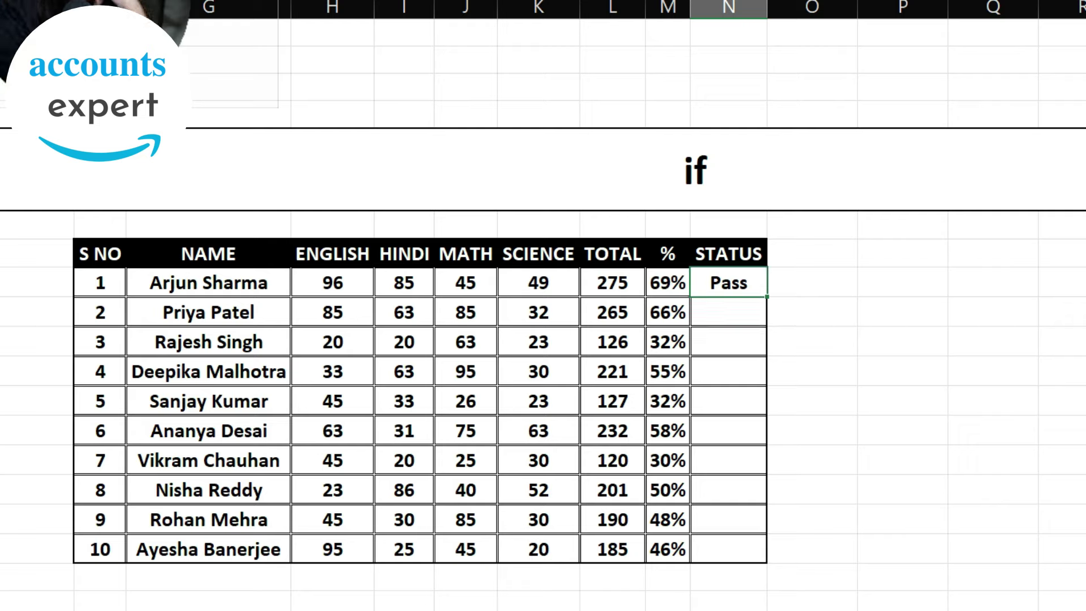
drag(767, 296, 767, 563)
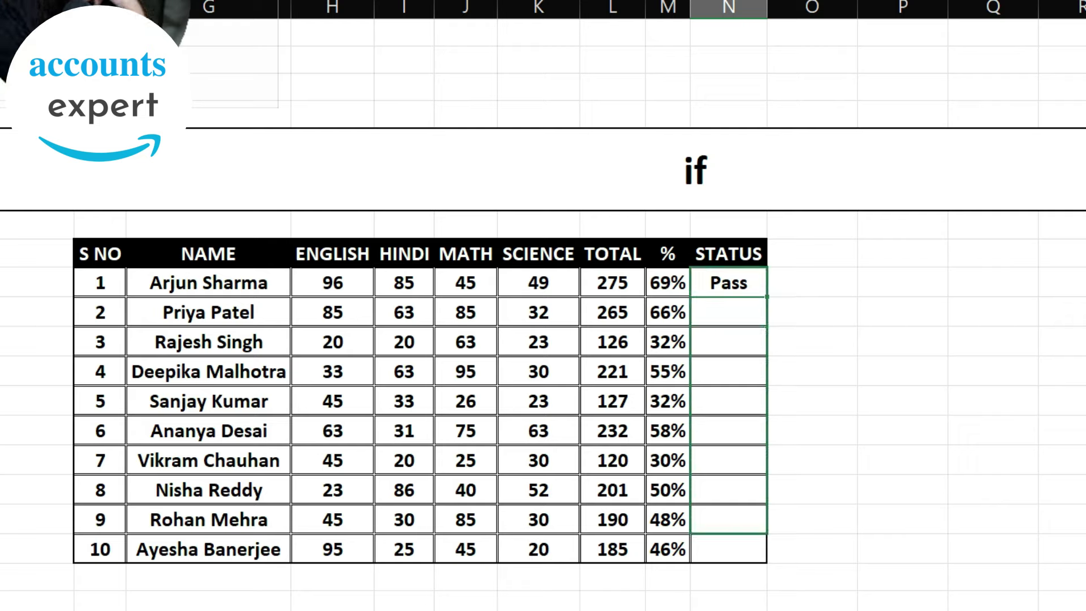
click(902, 370)
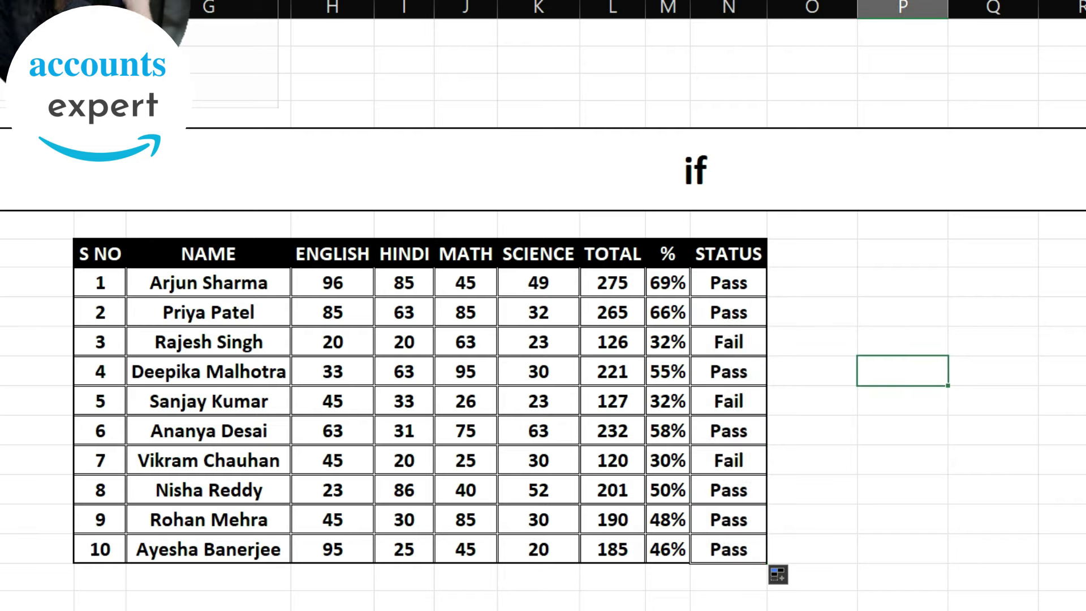
drag(728, 282, 729, 549)
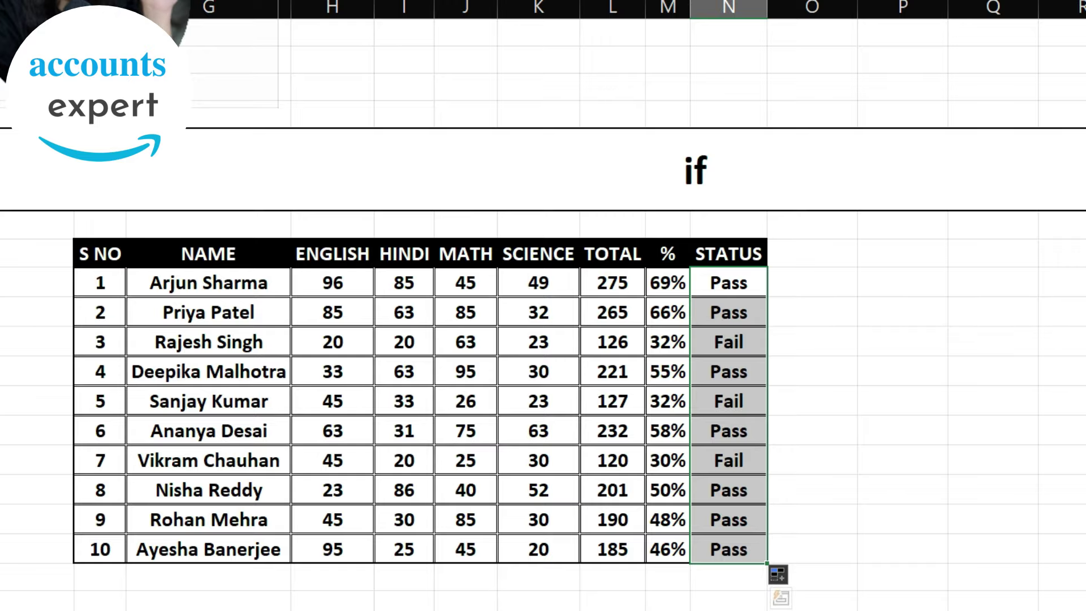
Step: Scroll to the And / Or section and select its STATUS and MARKS tables
scroll(542, 305, down, 3)
scroll(543, 306, down, 1)
scroll(542, 305, down, 2)
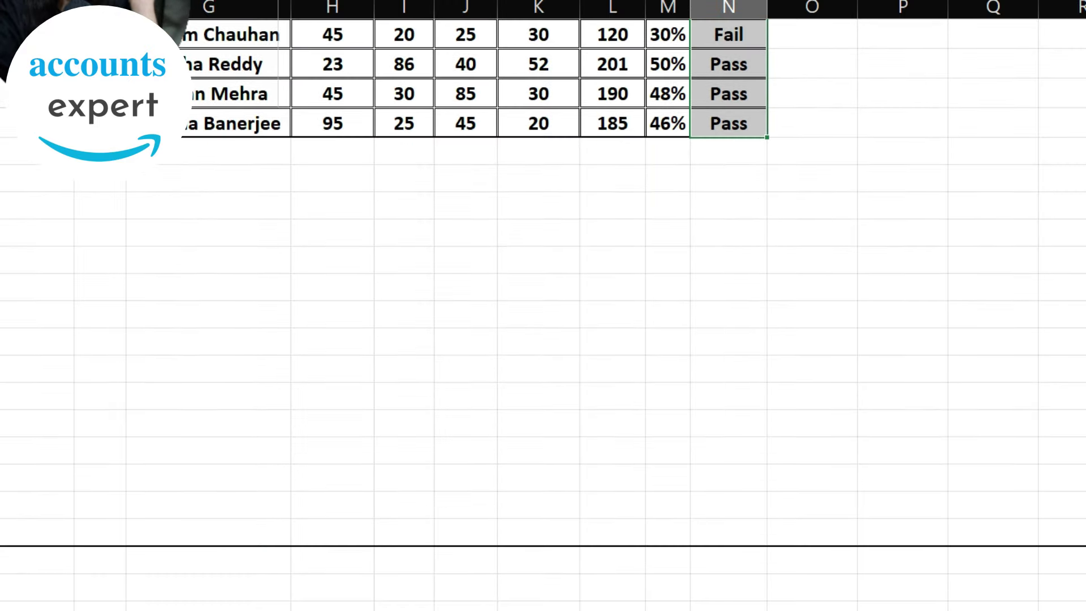
scroll(542, 305, down, 3)
scroll(542, 305, down, 3)
scroll(543, 305, down, 1)
scroll(543, 306, down, 2)
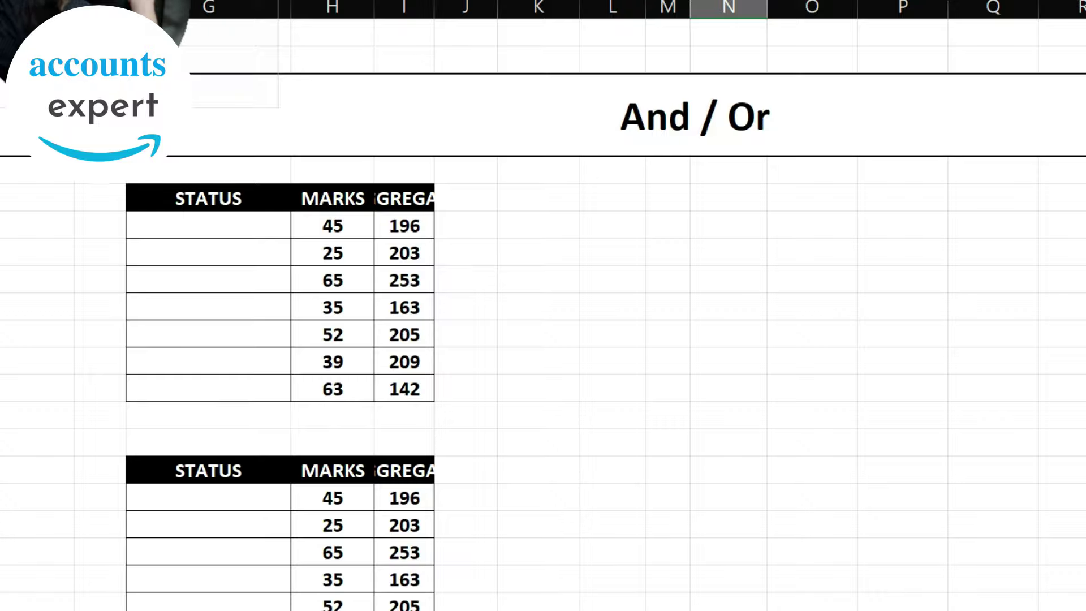
drag(208, 198, 404, 608)
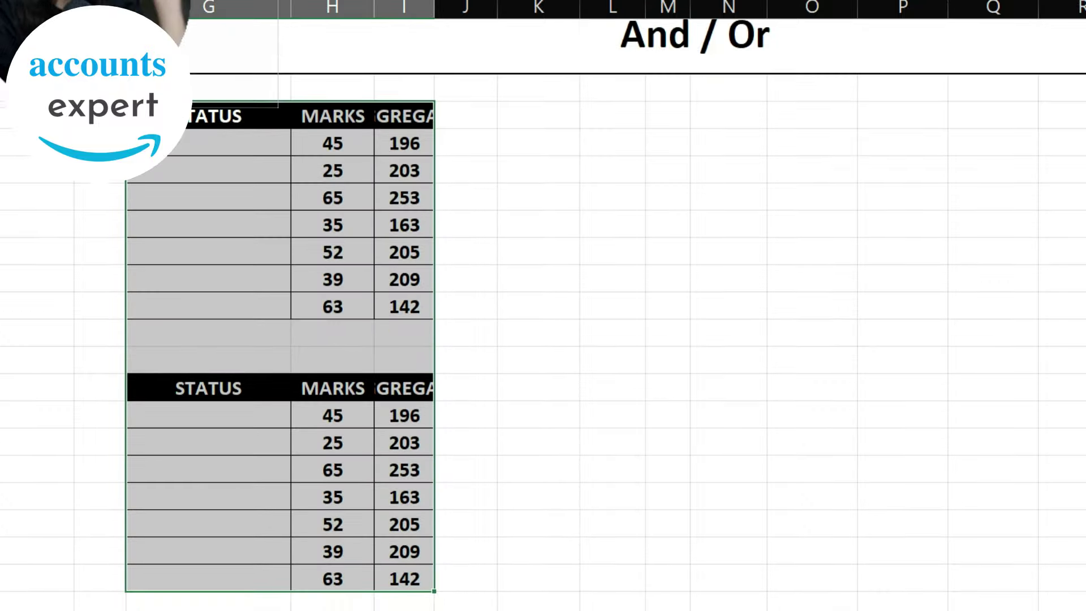
Step: AutoFit columns G:I so STATUS, MARKS and the full AGGREGATE heading fit
key(alt+h)
key(o)
key(i)
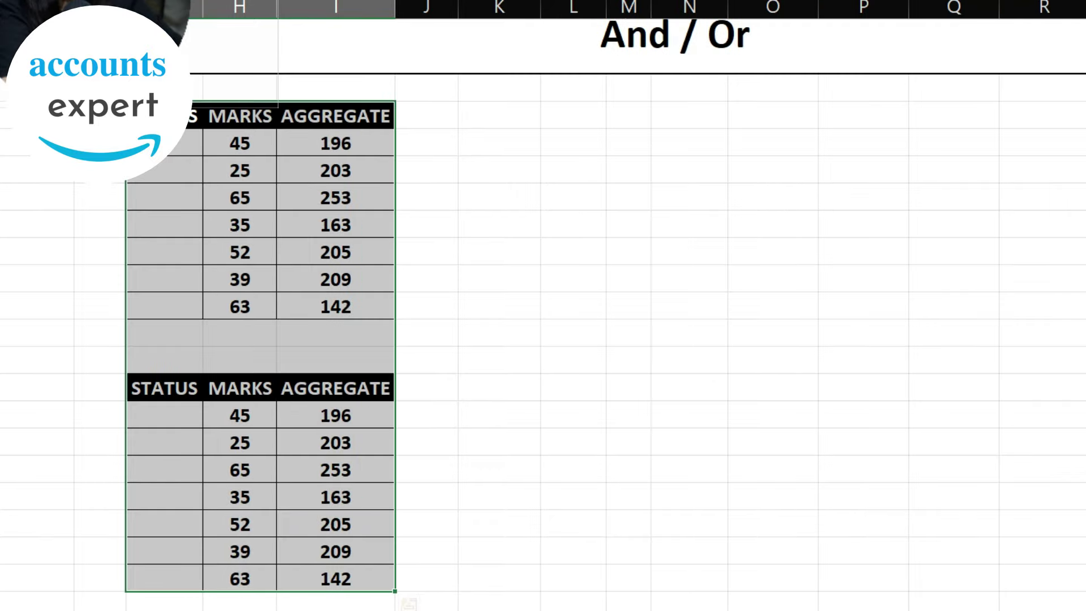
scroll(543, 305, up, 1)
click(689, 360)
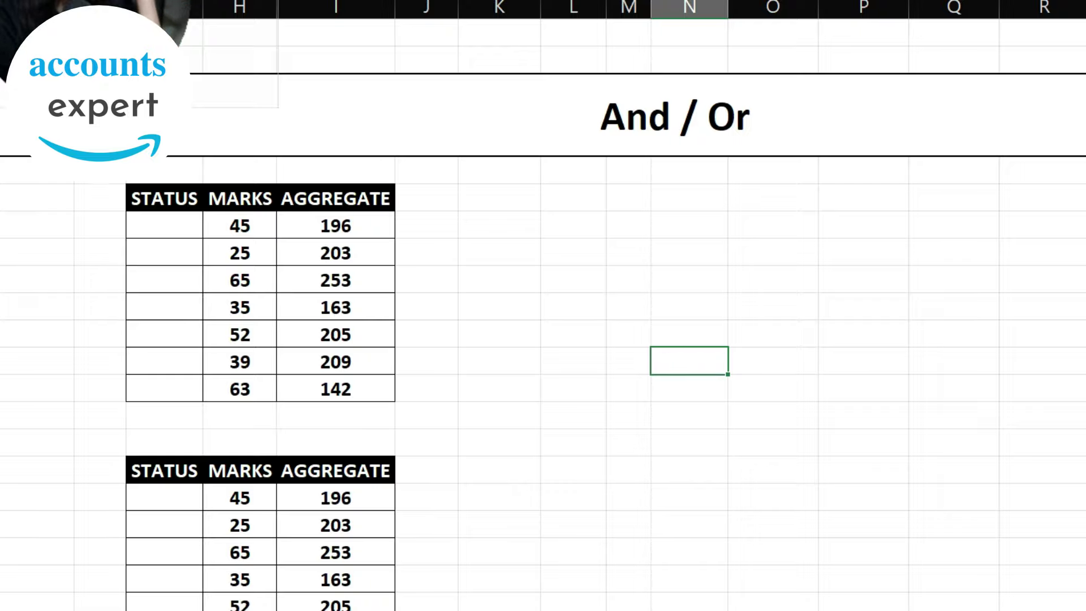
click(573, 224)
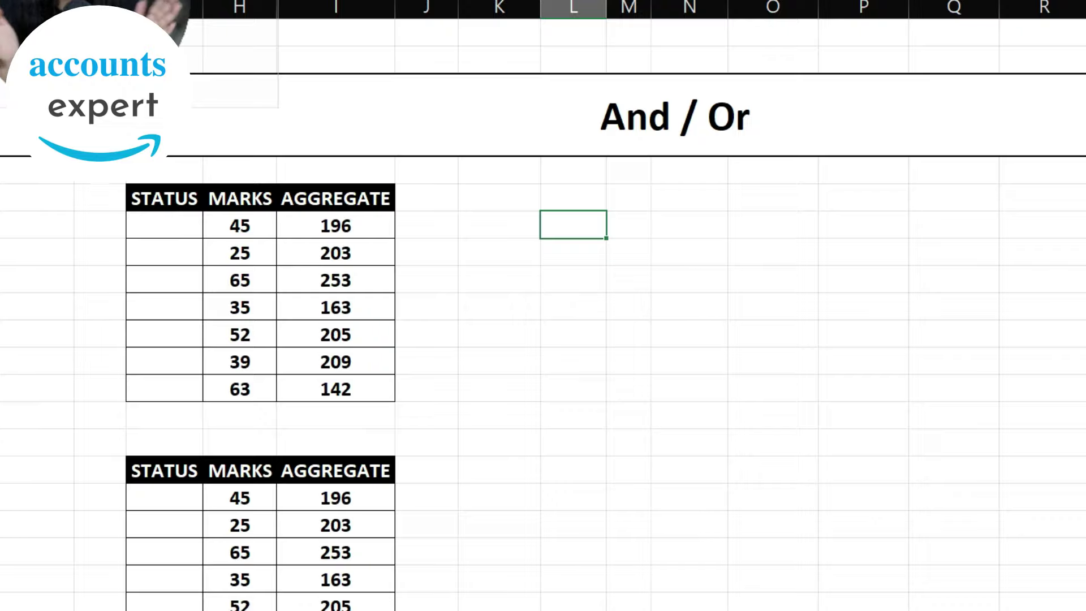
Step: Enter =AND(H109>40,I109>200) in the upper table's first STATUS cell
click(164, 225)
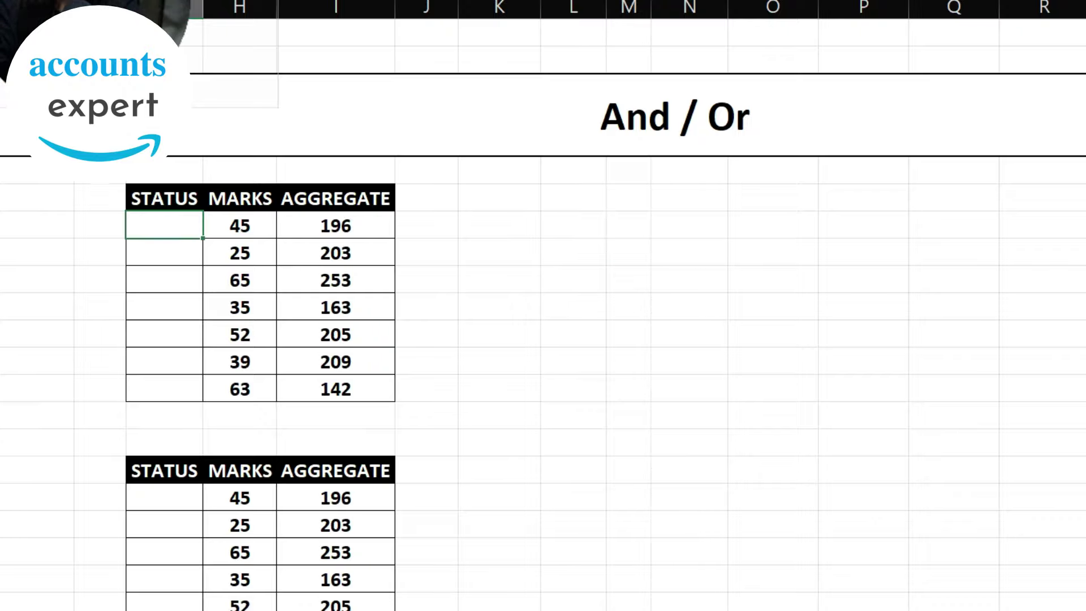
text(=and)
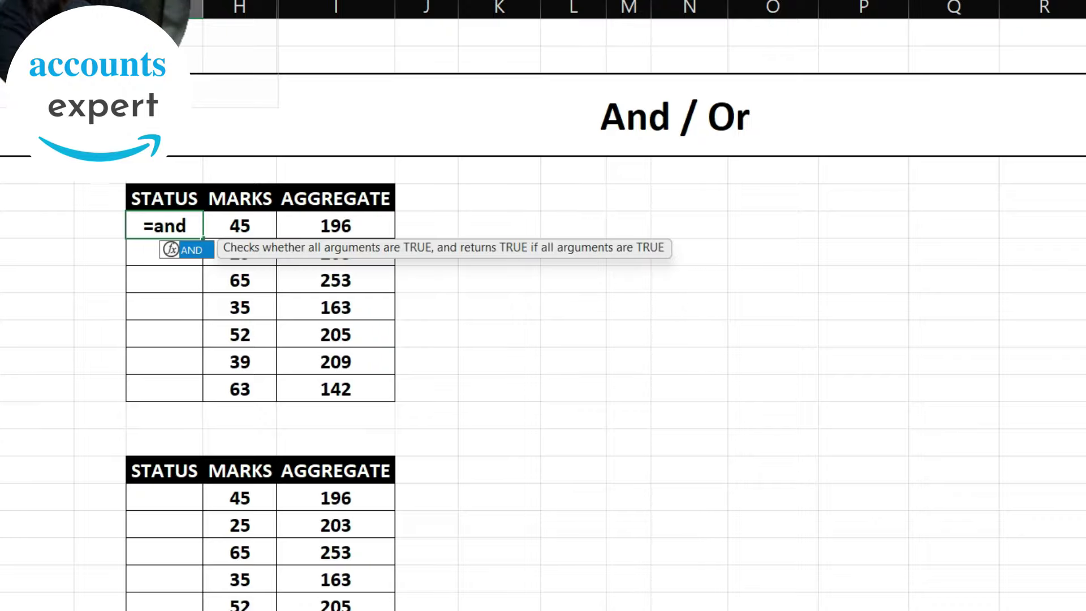
key(Tab)
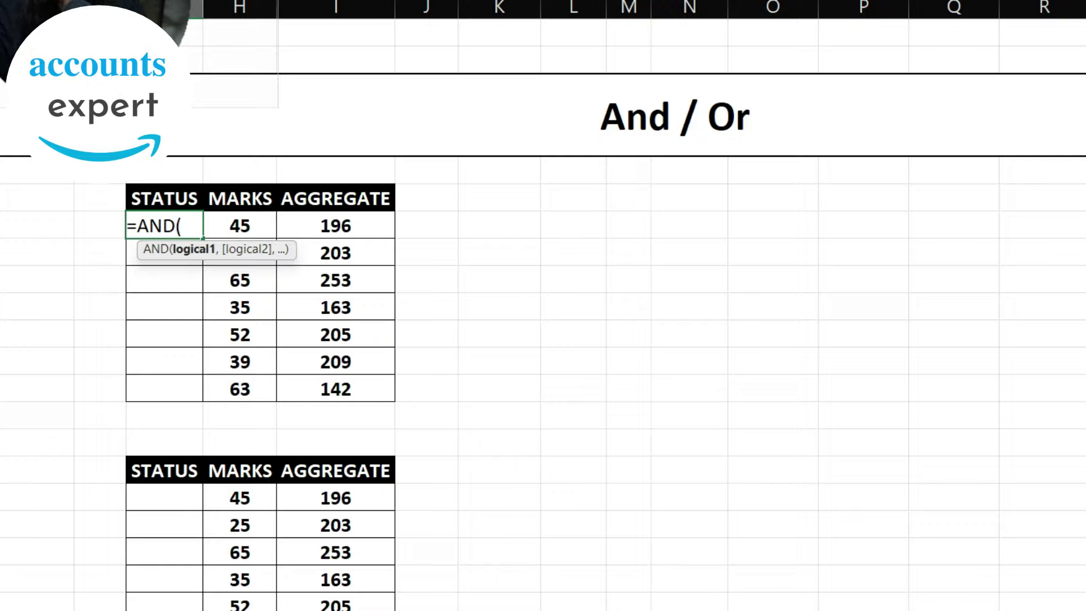
click(240, 225)
text(>)
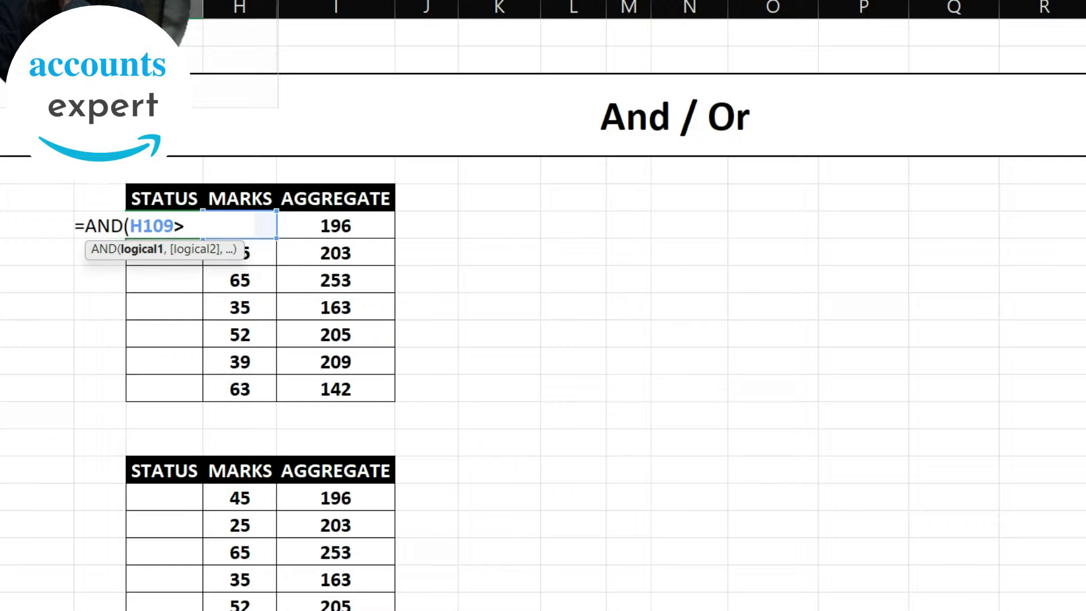
text(40,)
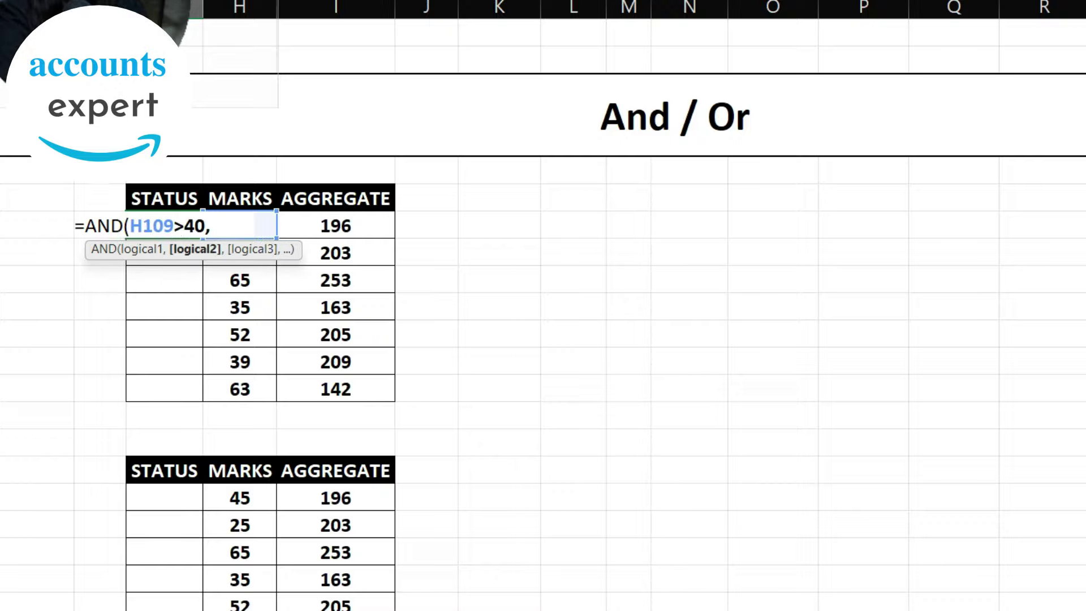
click(336, 226)
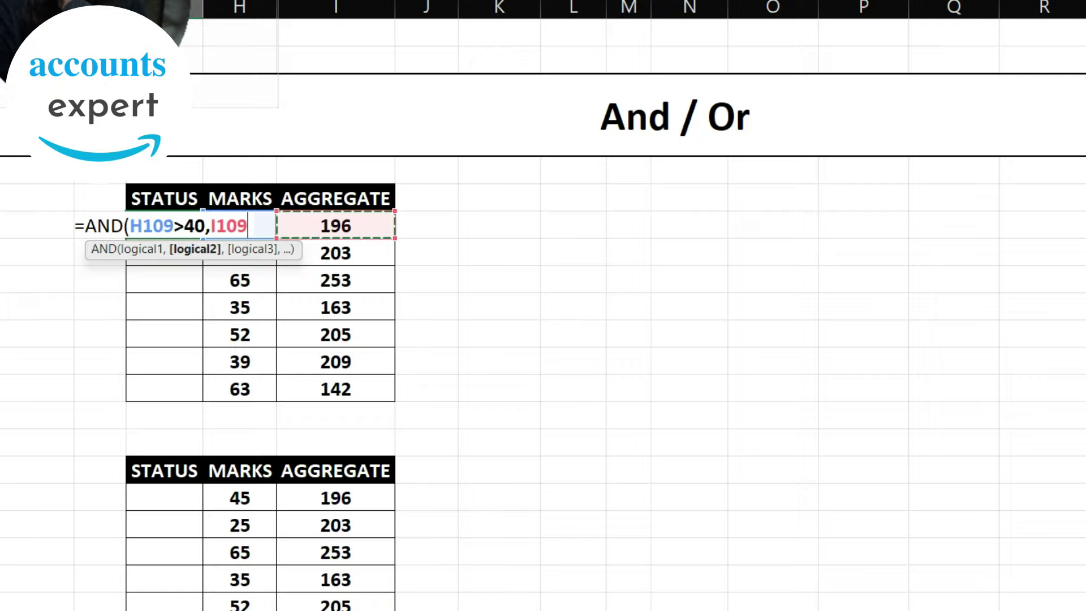
text(>200))
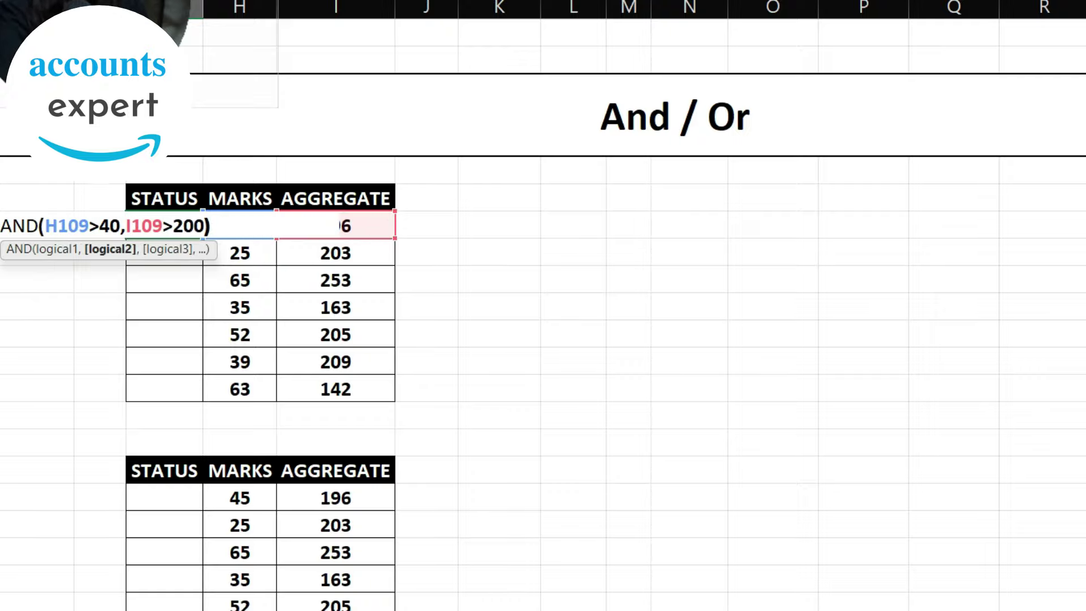
key(Return)
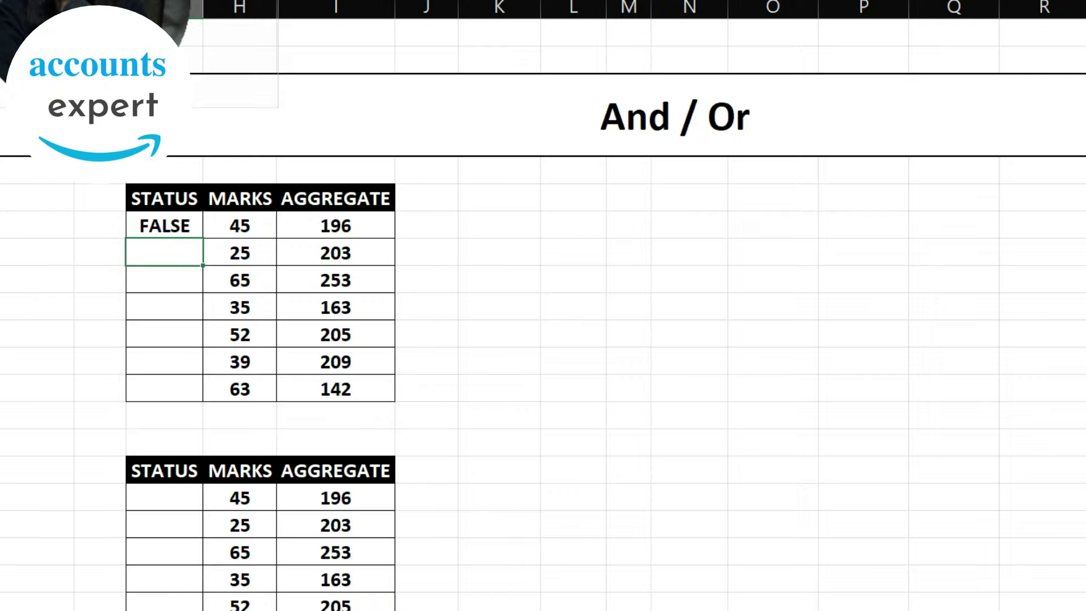
Step: Copy the AND formula down the rest of the upper STATUS column
click(165, 225)
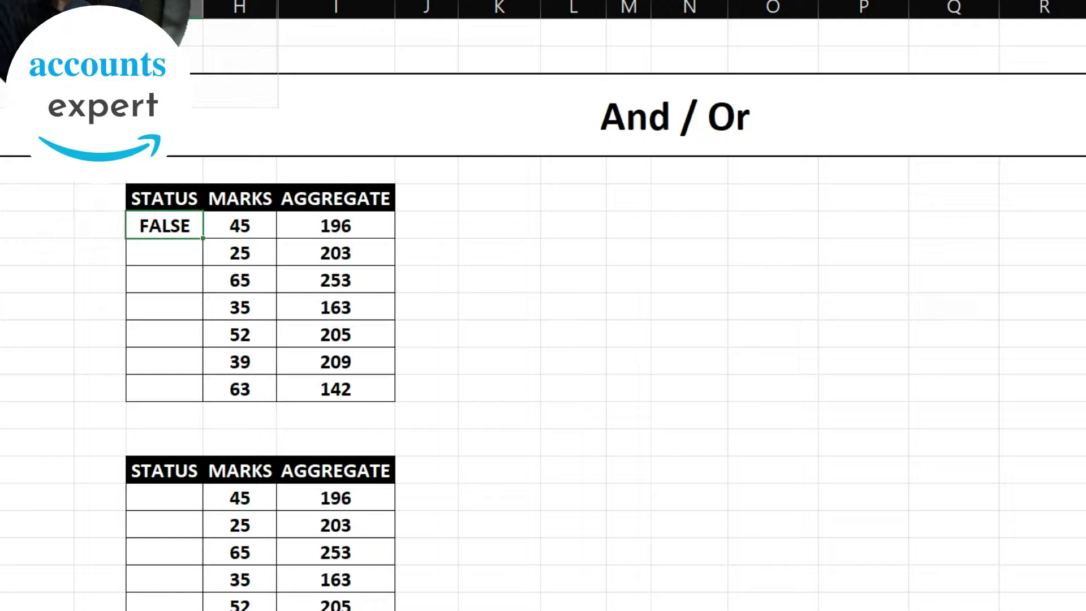
drag(202, 237, 203, 400)
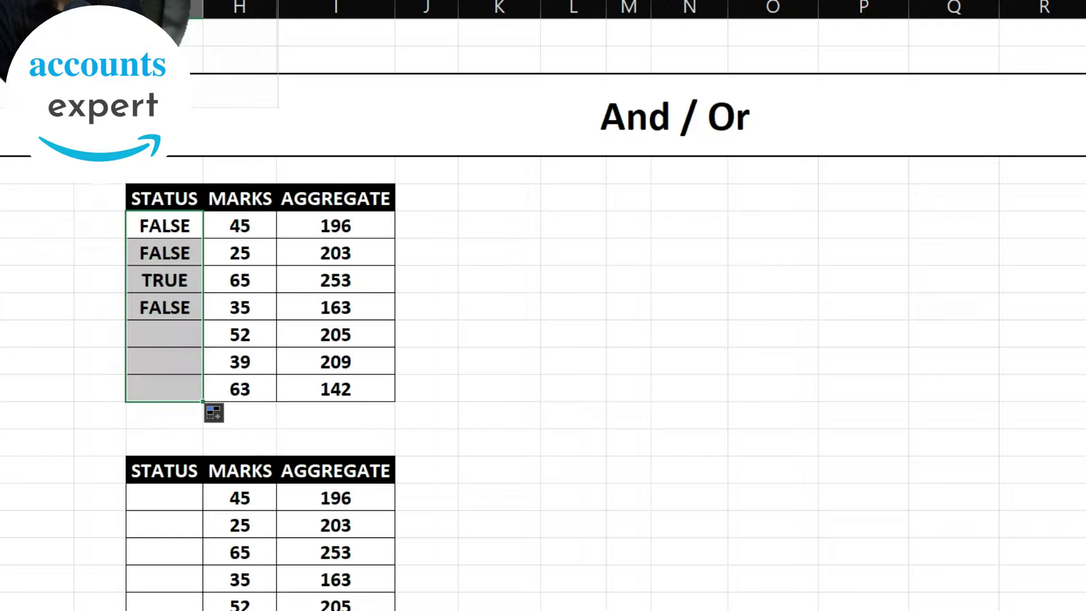
click(573, 360)
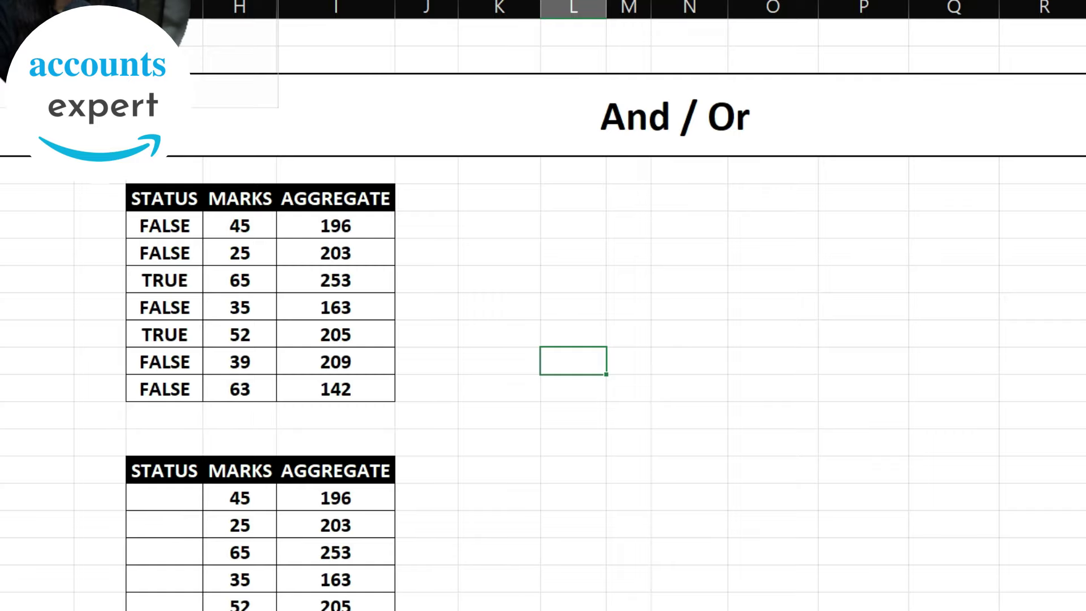
scroll(543, 305, down, 1)
Step: Enter =OR(H119>40,I119>200) in the lower table's first STATUS cell
click(164, 414)
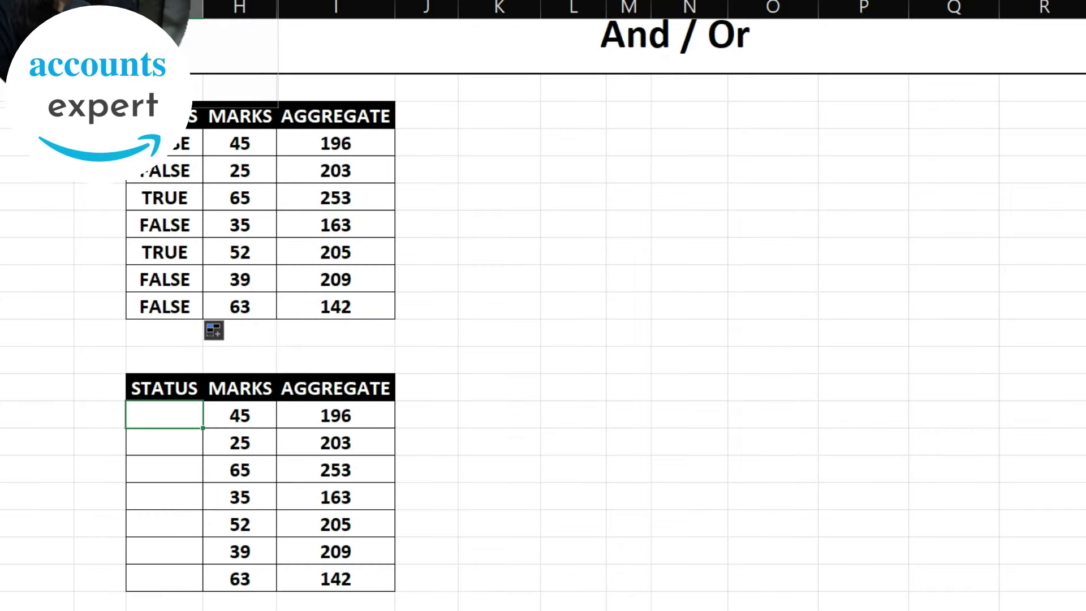
text(=or)
key(Tab)
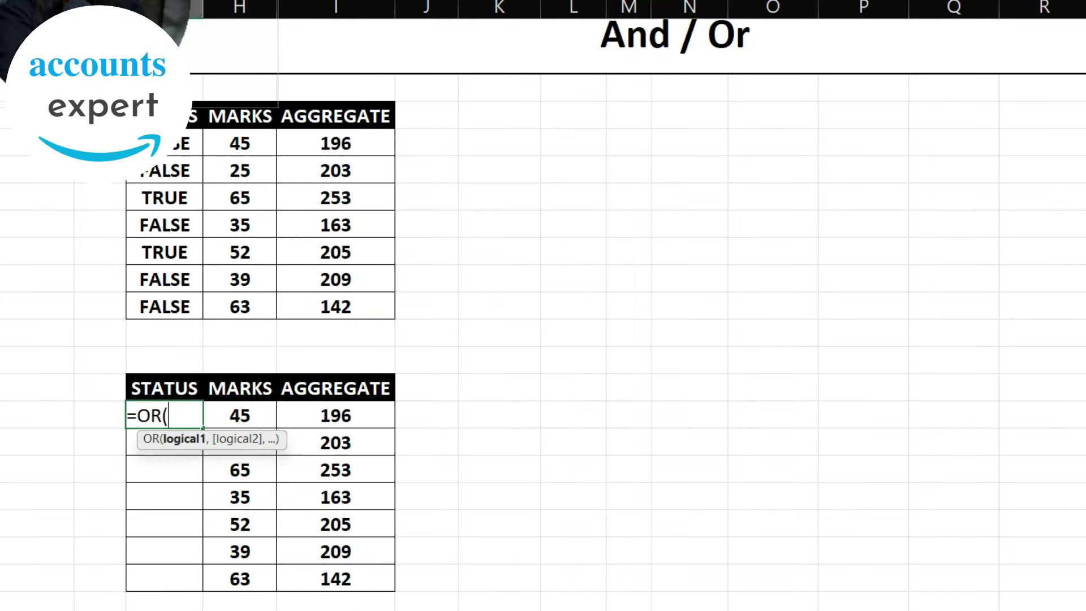
click(239, 415)
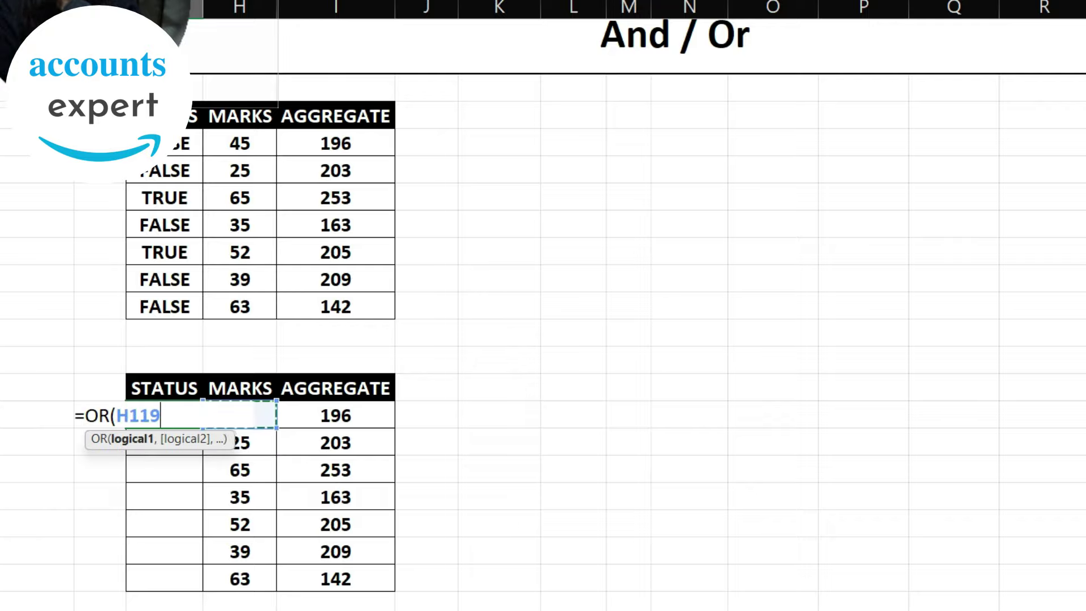
text(>40)
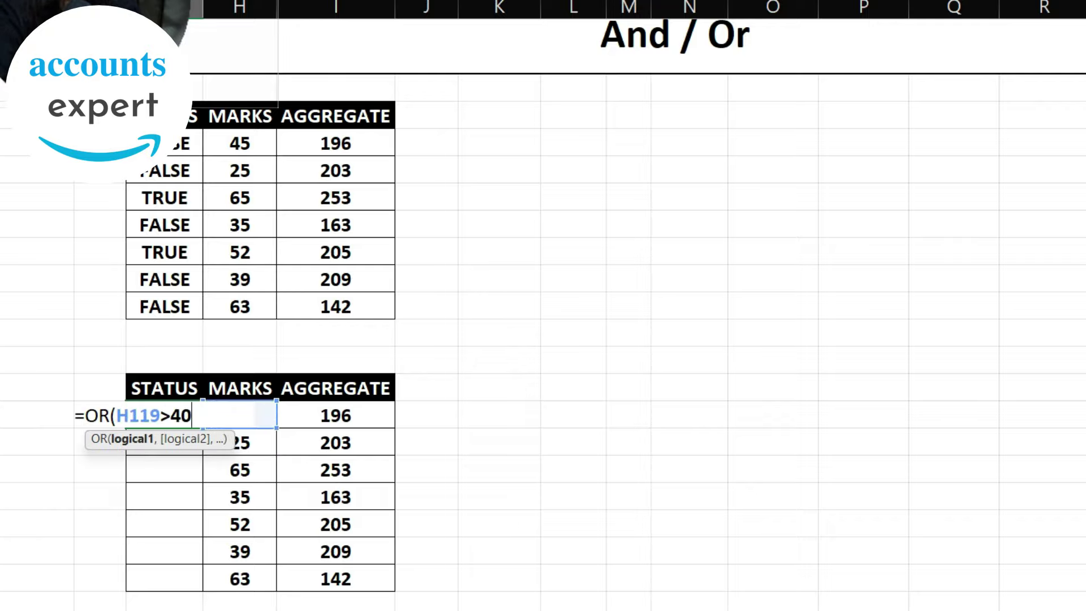
text(,)
key(Right)
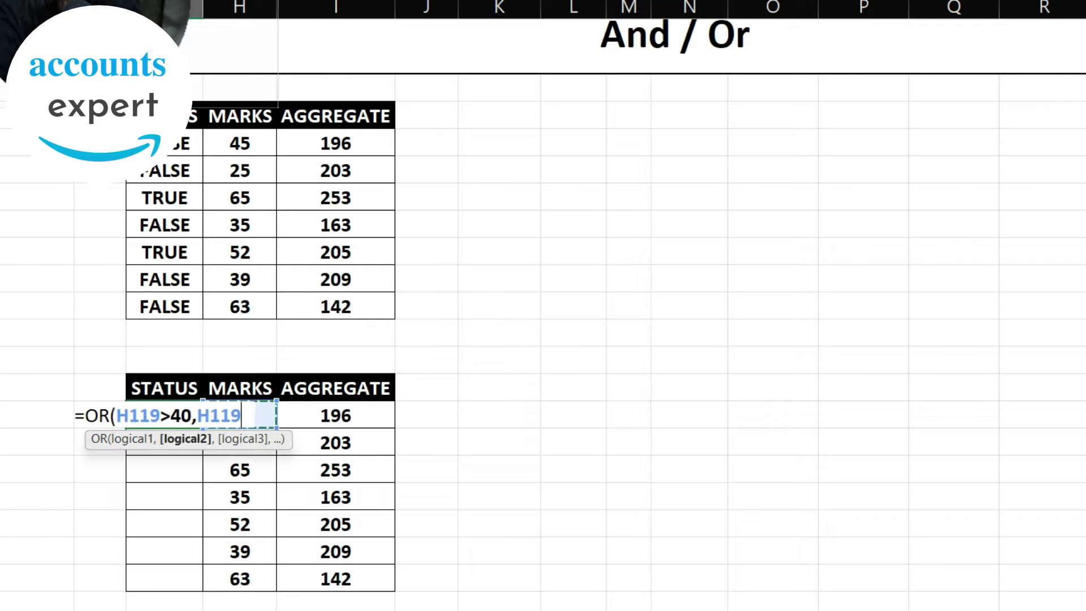
key(Right)
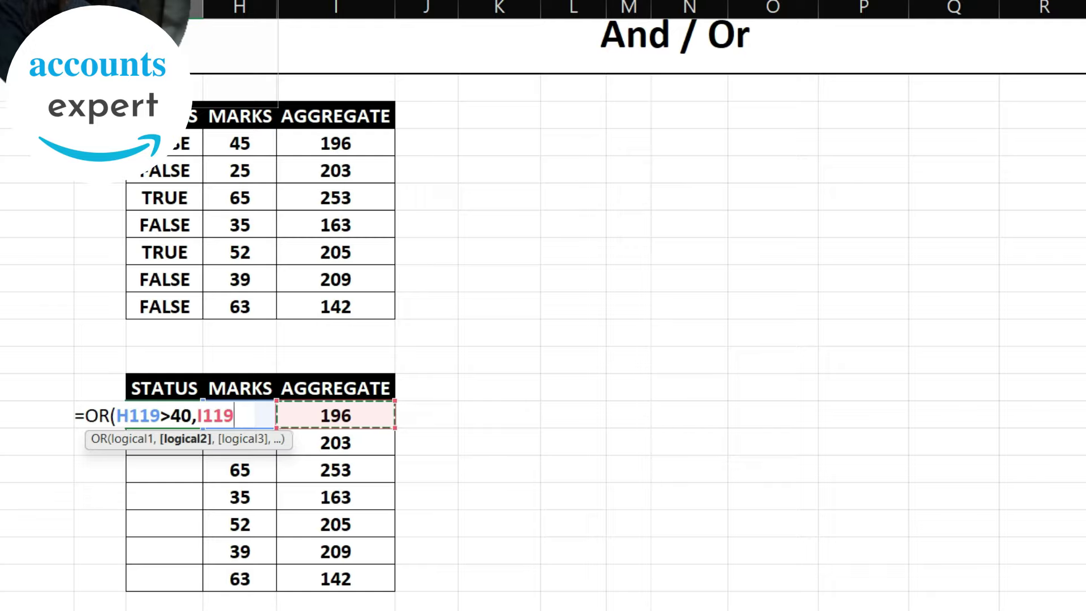
text(>200))
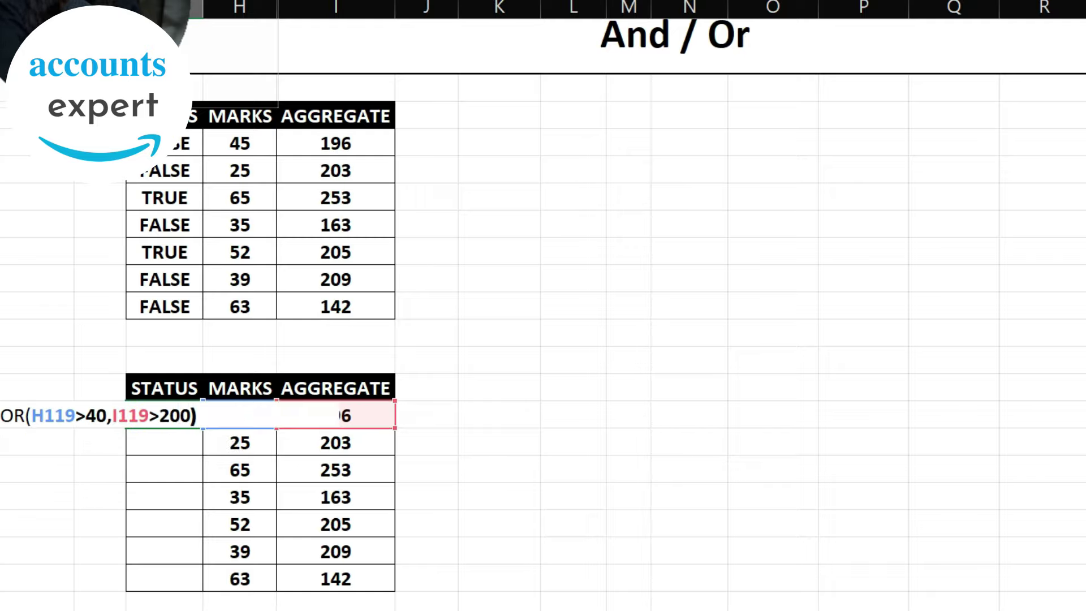
key(Return)
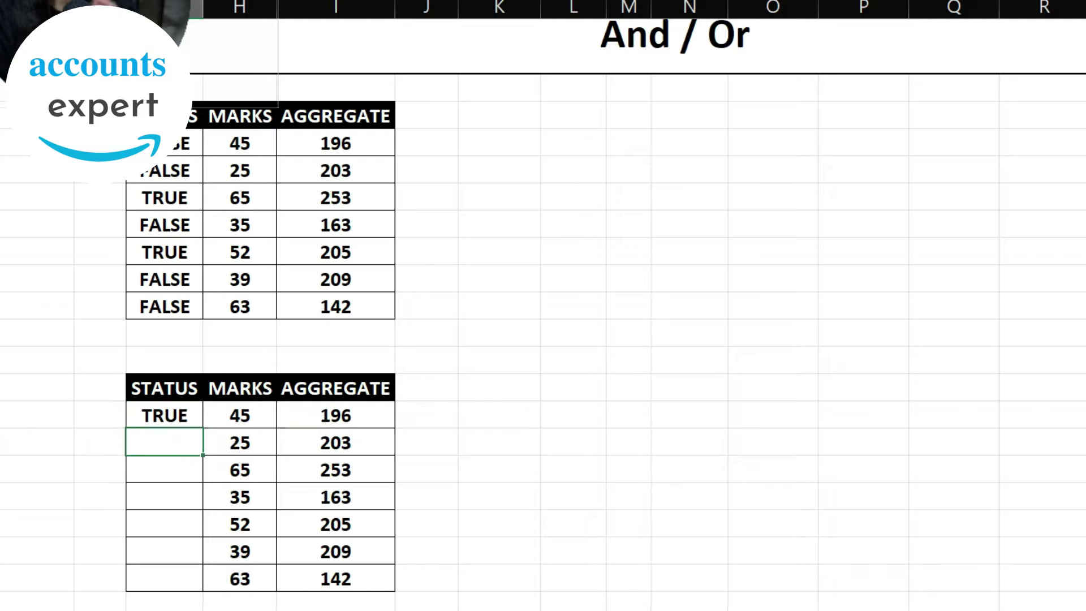
Step: Copy the OR formula down the lower STATUS column and review the 45 marks, 196 aggregate row
click(164, 415)
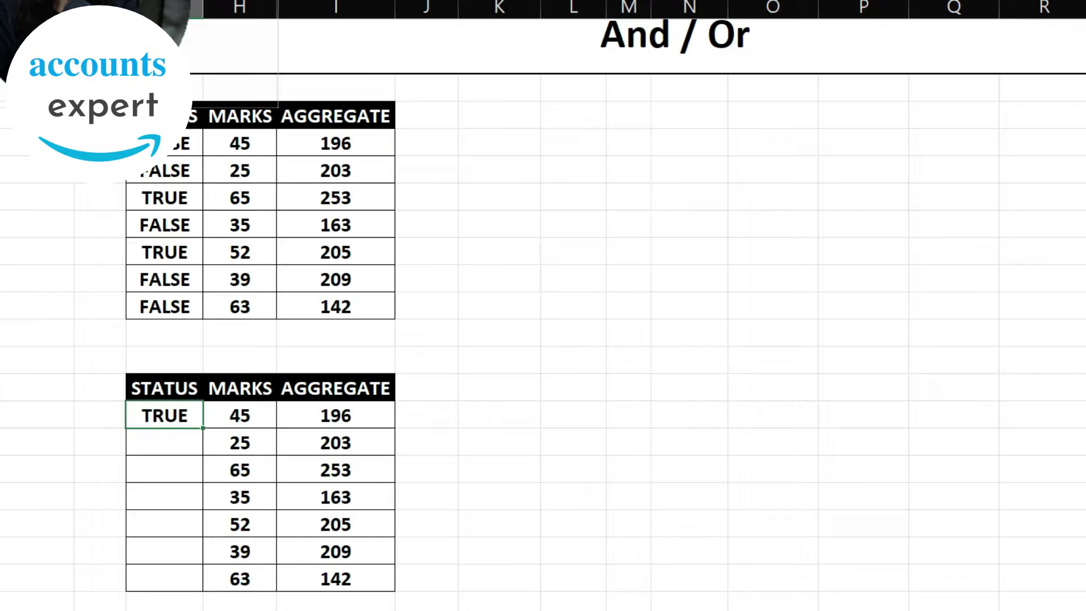
drag(202, 428, 202, 589)
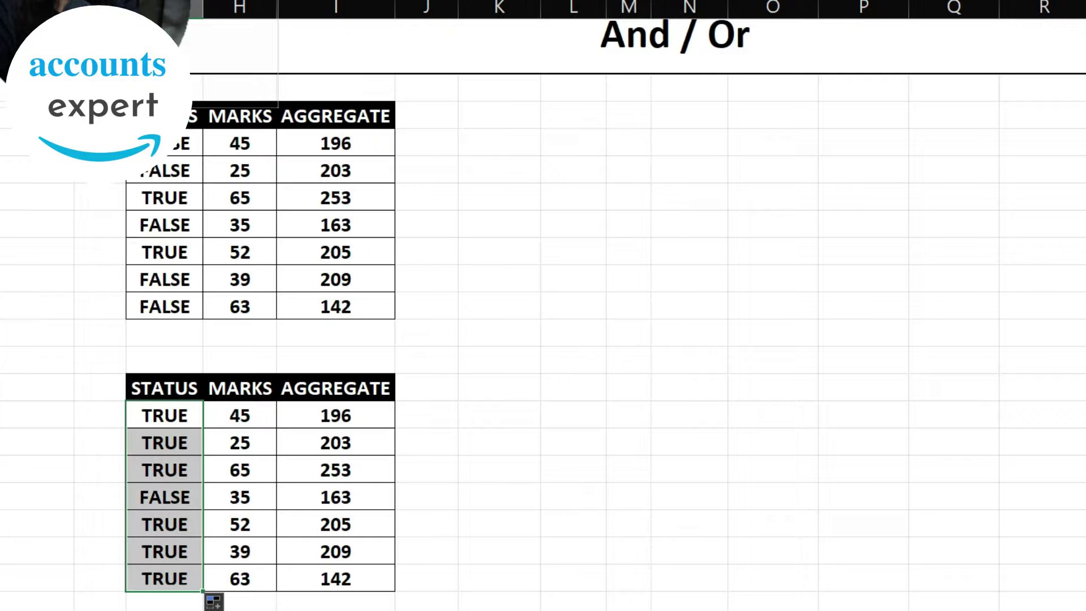
click(628, 496)
scroll(628, 496, up, 2)
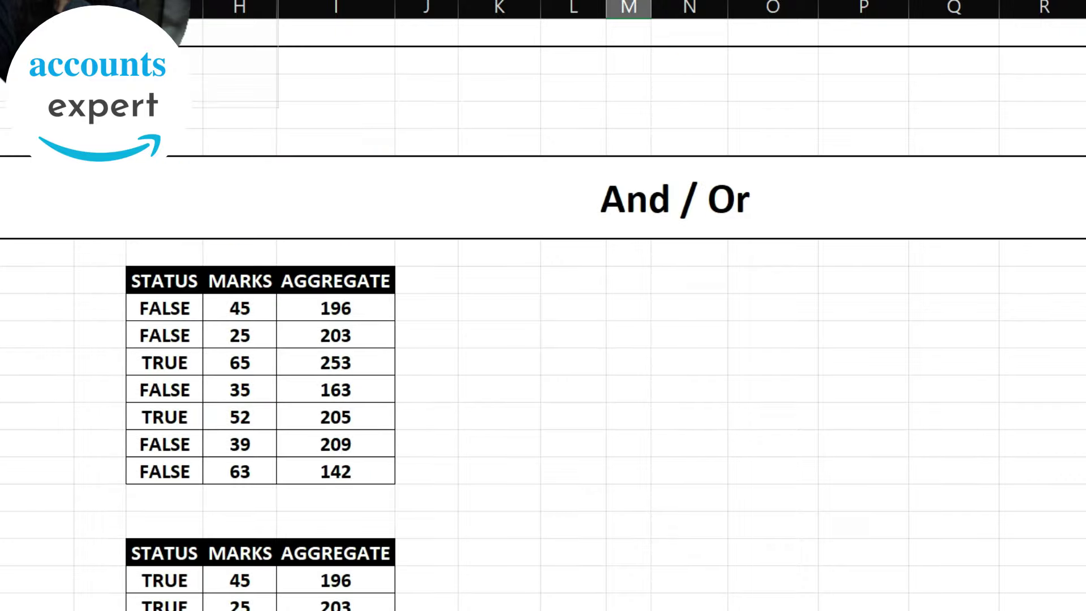
scroll(627, 496, down, 2)
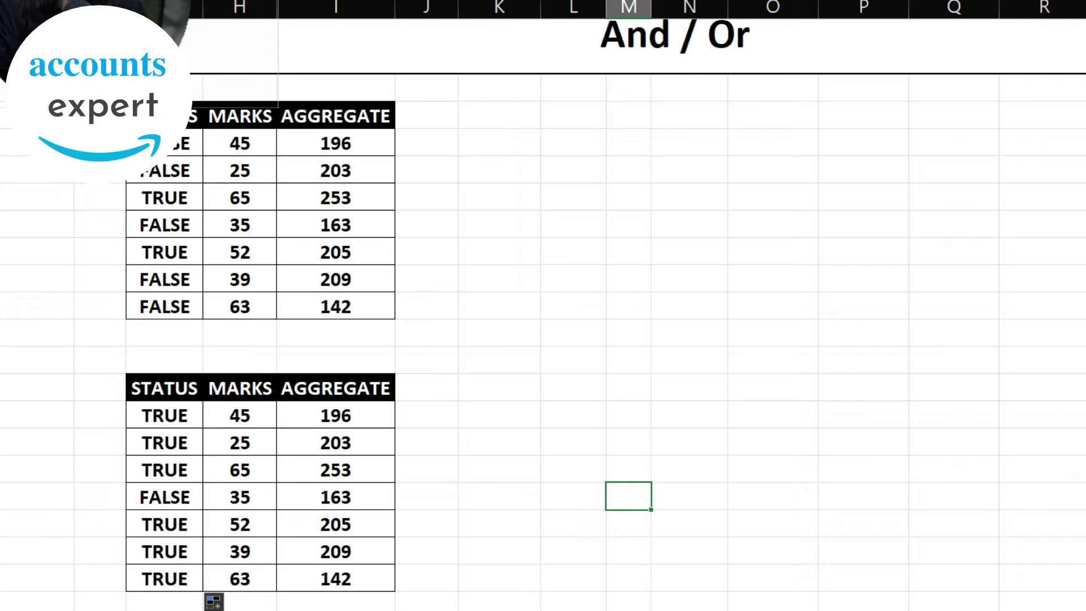
click(240, 415)
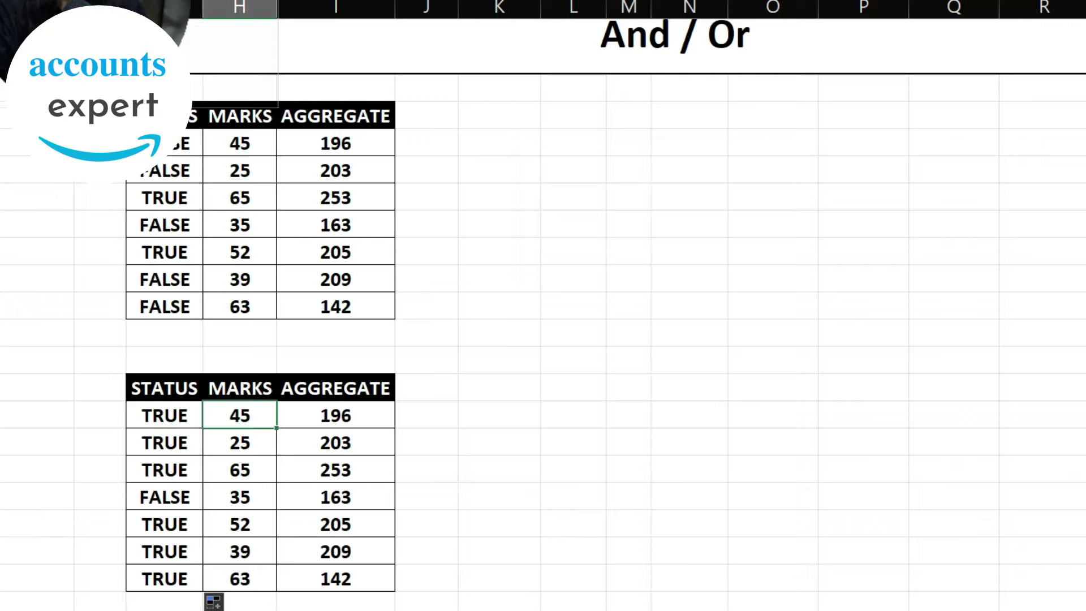
click(336, 415)
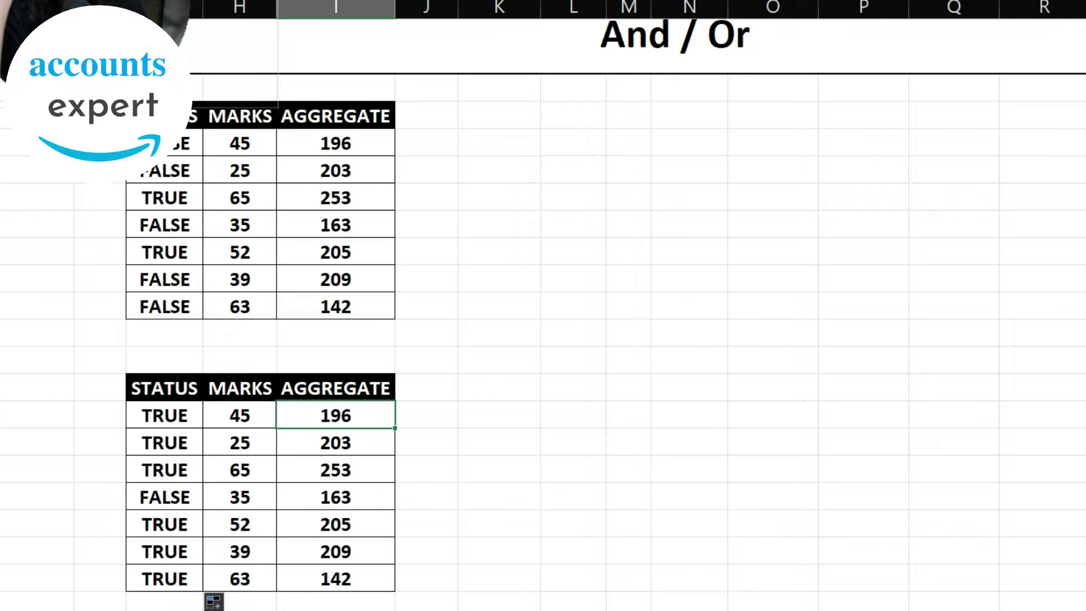
Step: Select the whole marks table and AutoFit its columns so full student names show
scroll(543, 314, down, 2)
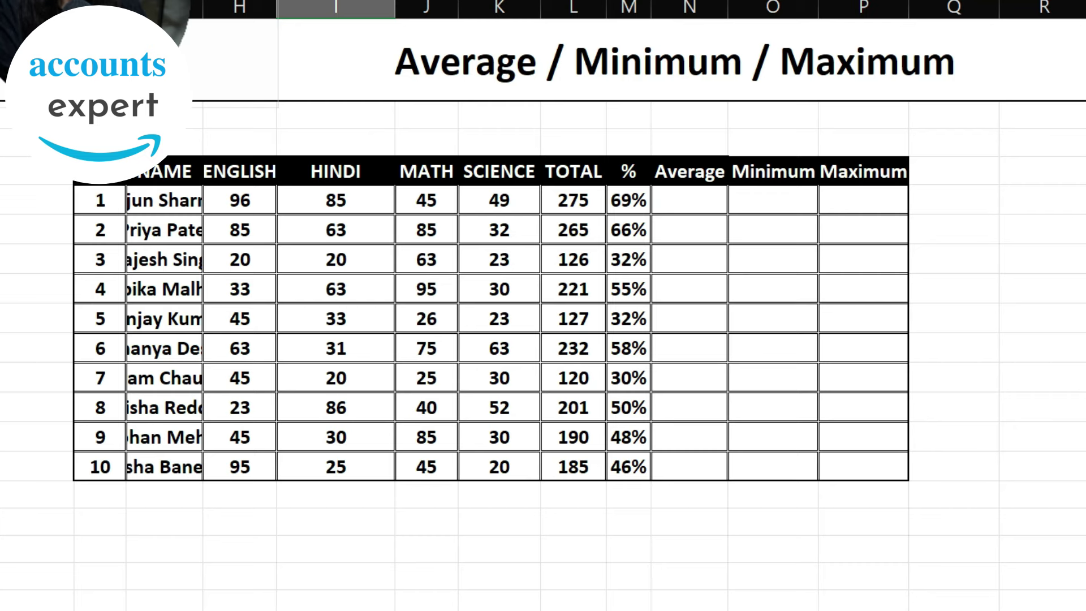
click(164, 289)
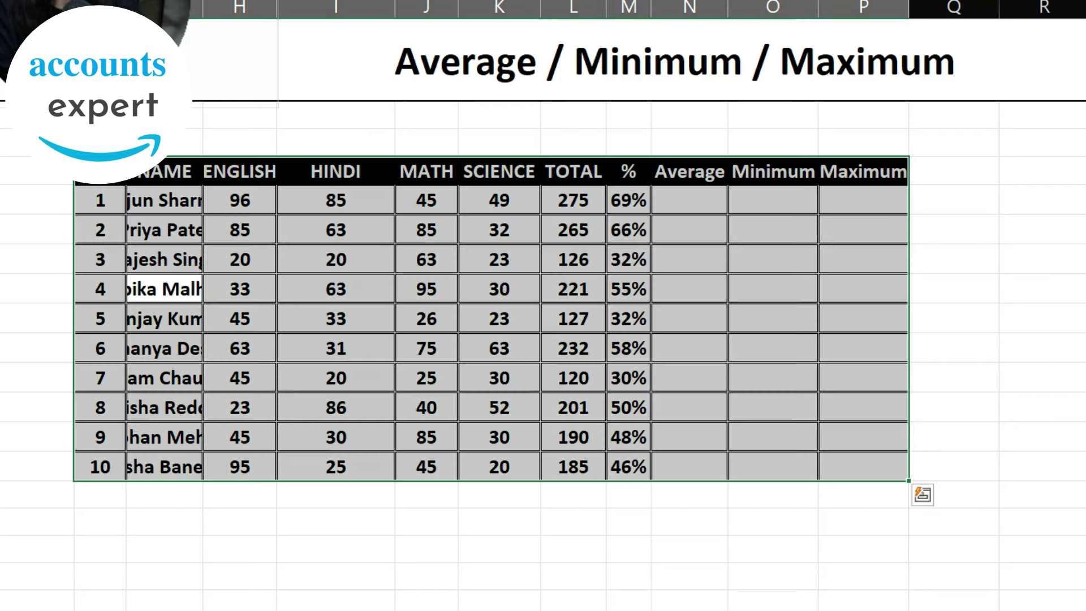
key(ctrl+a)
key(alt+h)
key(o)
key(i)
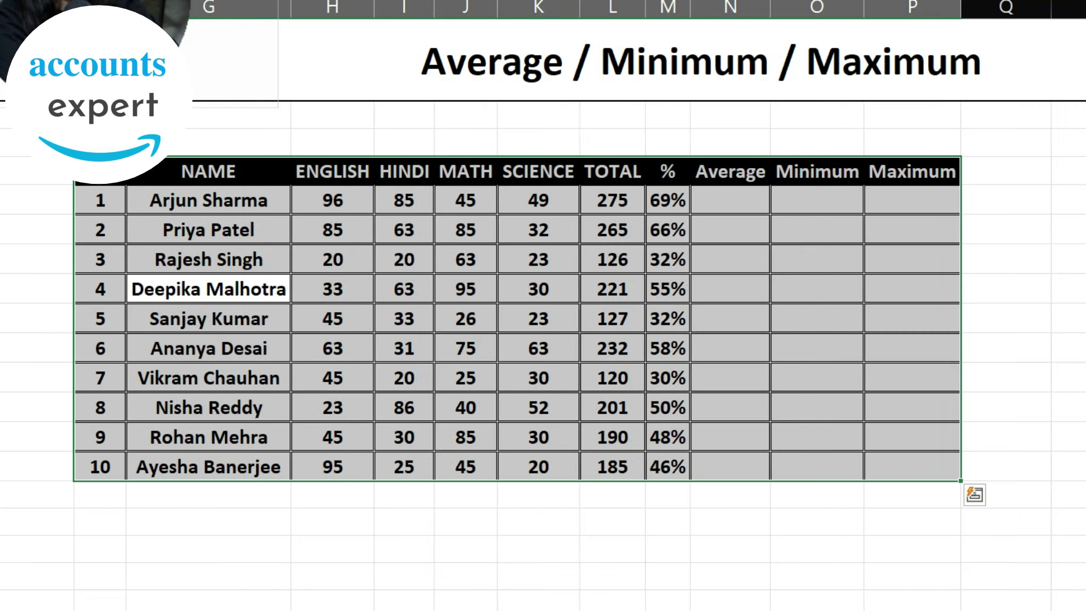
click(729, 259)
Step: Enter =AVERAGE(H144:K144) for the first student and fill it down the Average column (68.75 to 46.25)
click(730, 200)
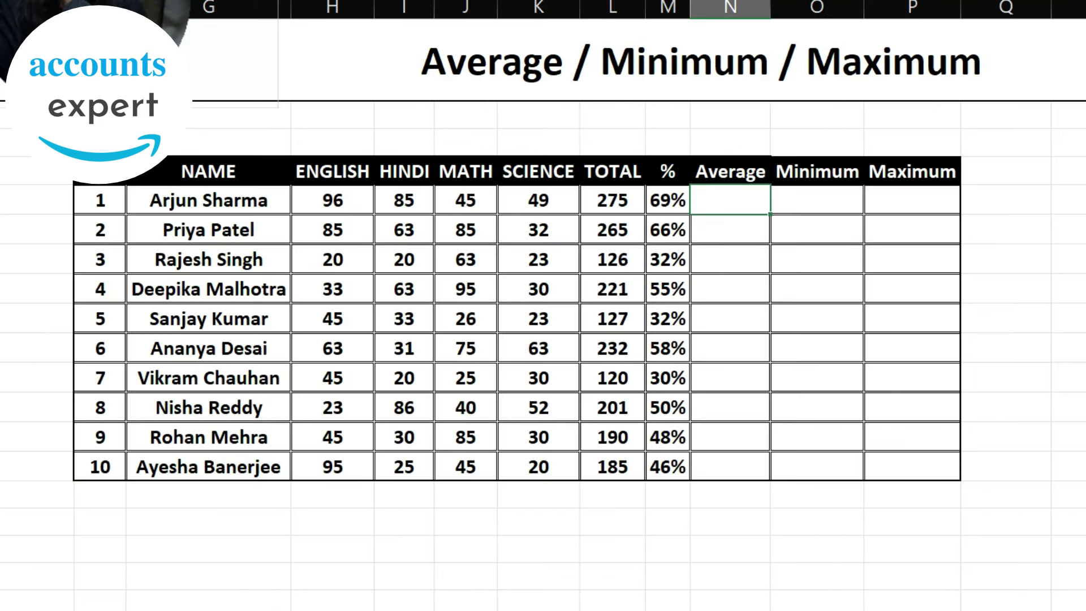
drag(332, 200, 538, 200)
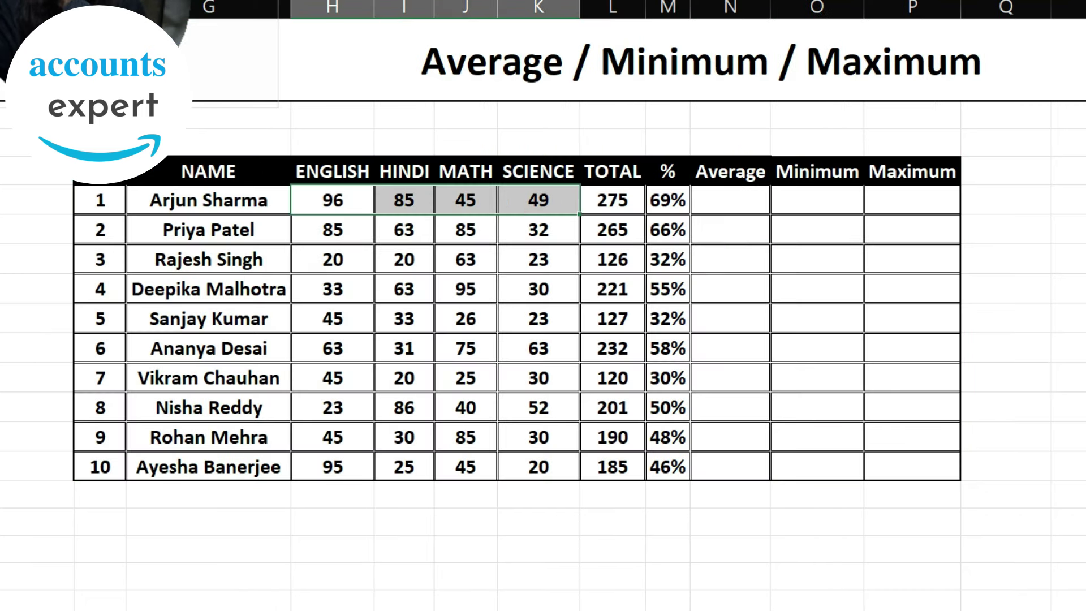
text(=)
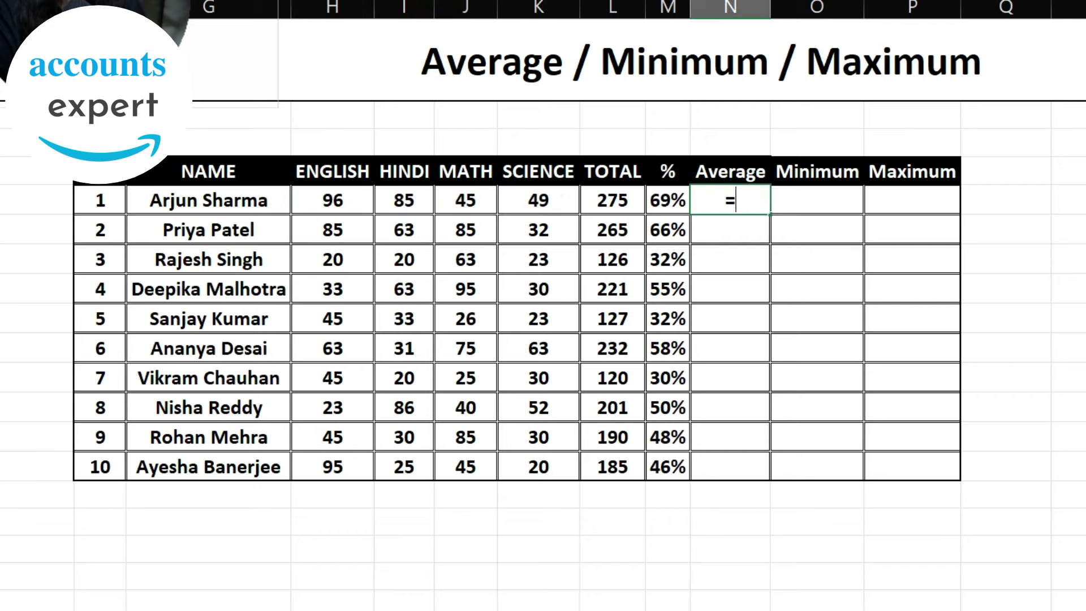
text(avera)
key(Tab)
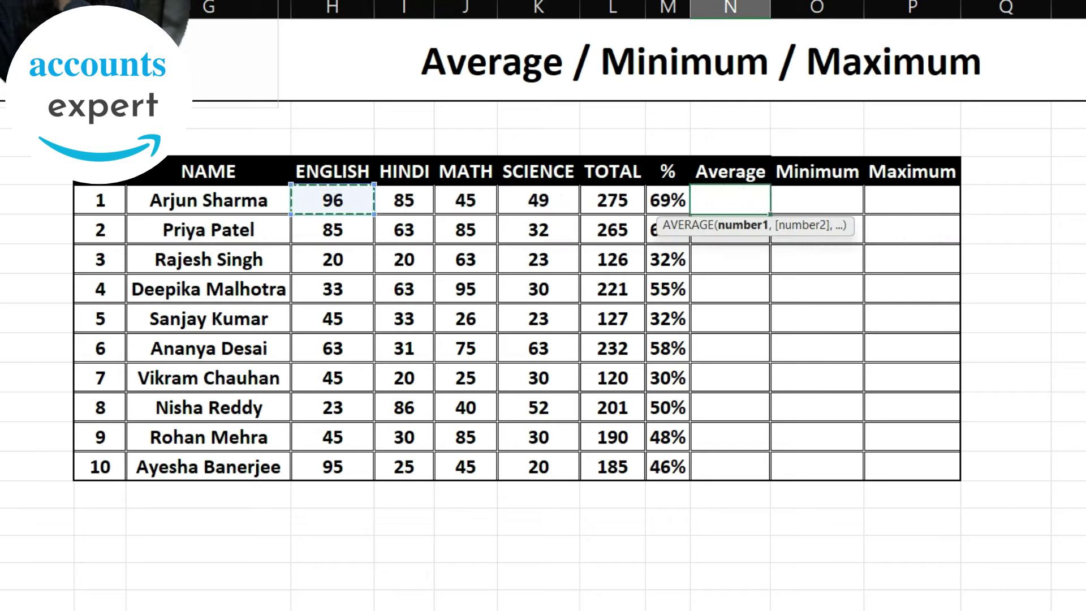
drag(332, 200, 539, 200)
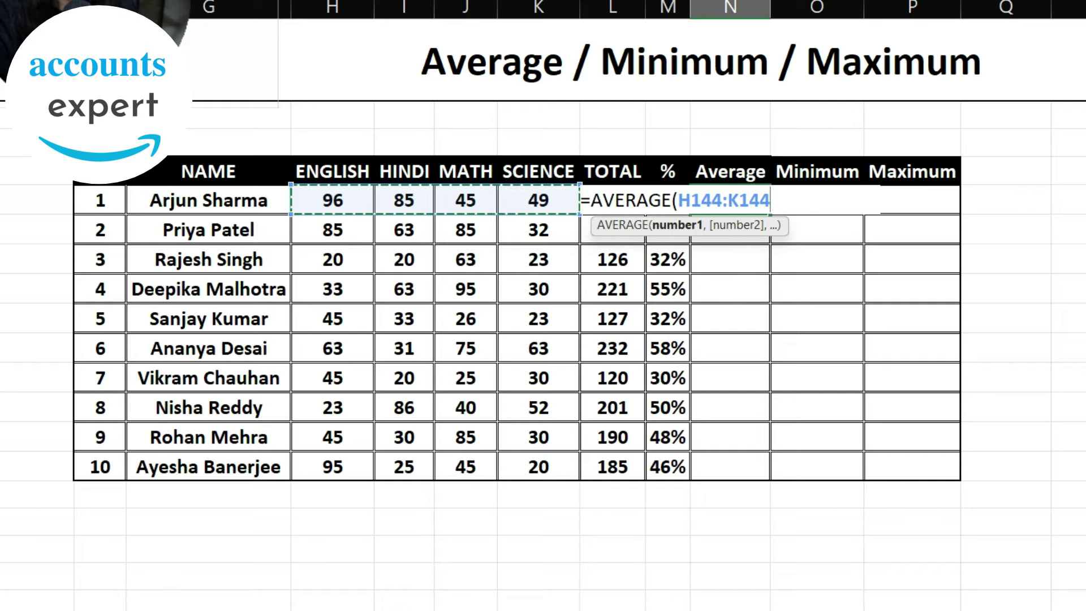
text())
key(Return)
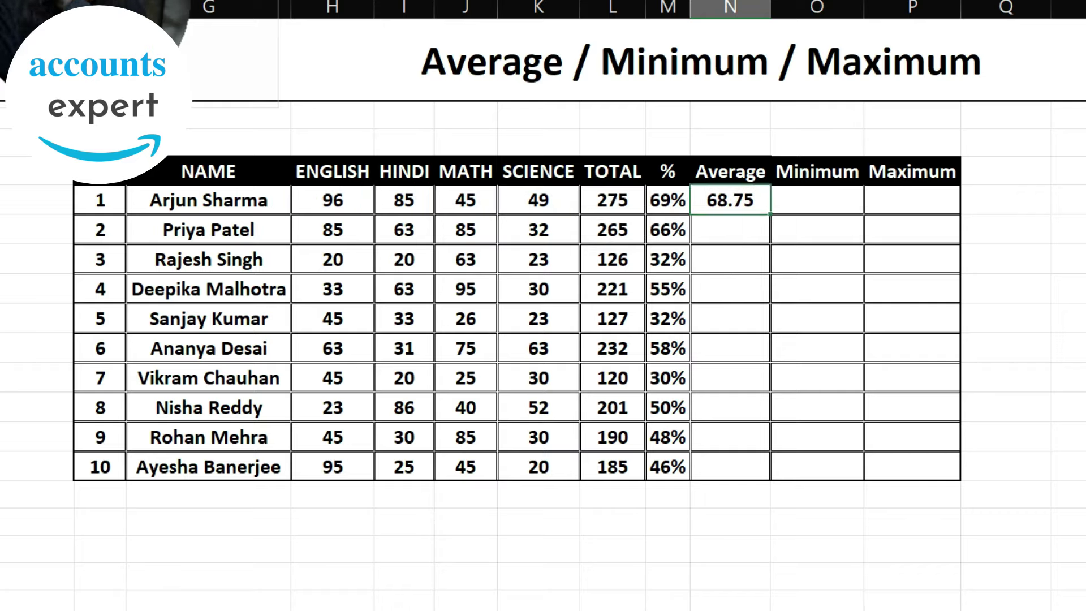
drag(769, 214, 770, 480)
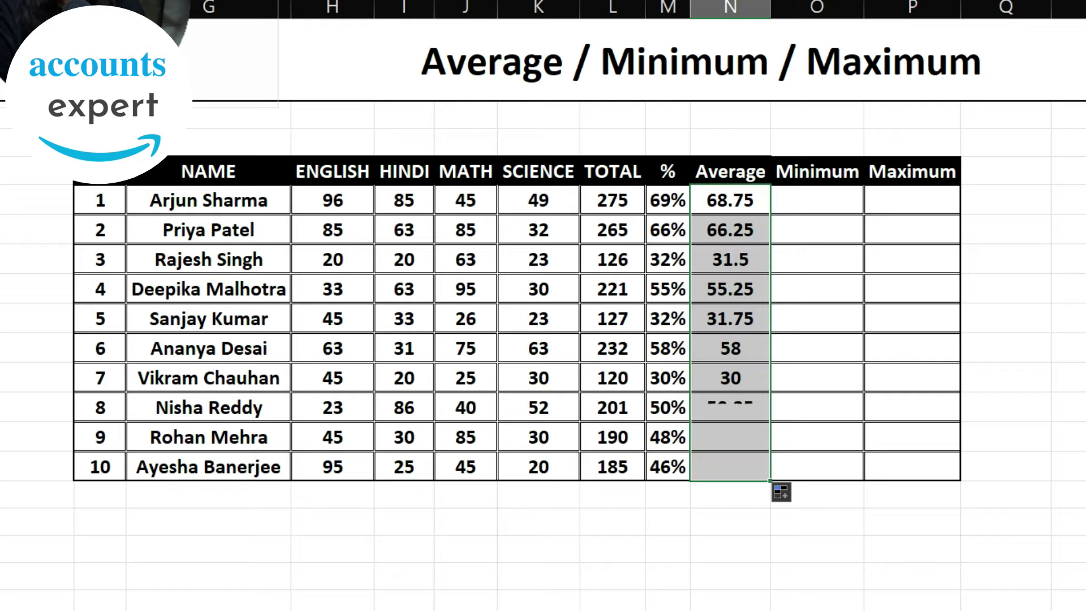
click(729, 575)
click(817, 200)
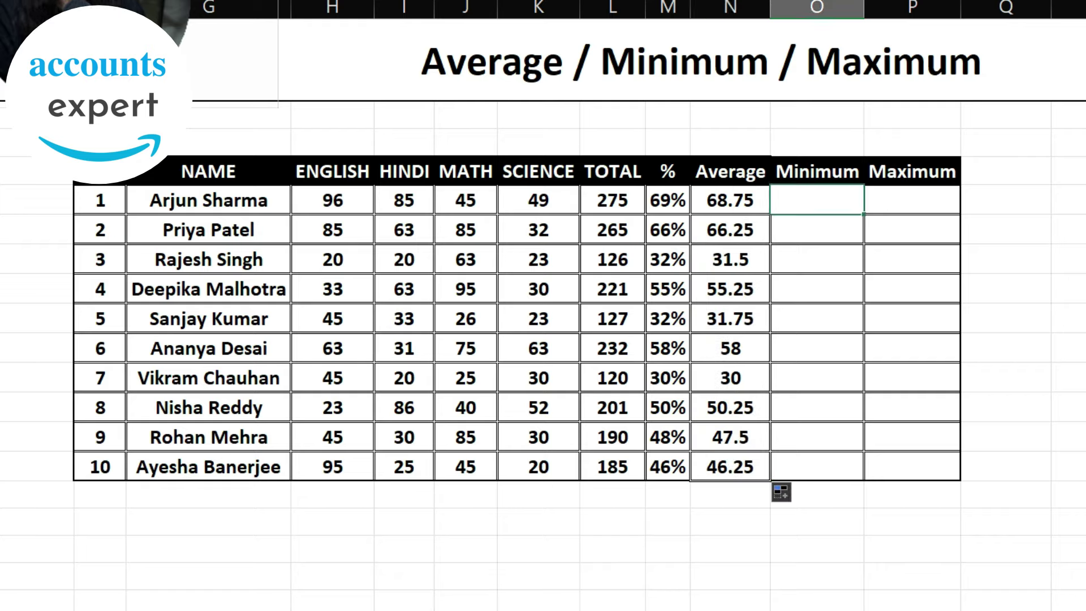
Step: Enter =MIN(H144:K144) in the first student's Minimum cell
text(=min)
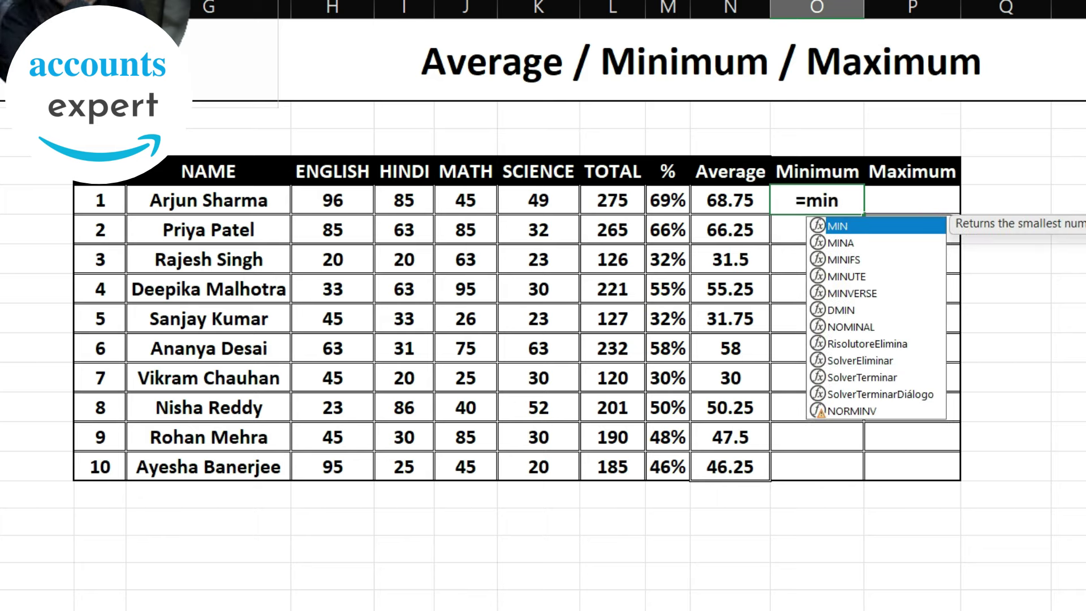
key(Tab)
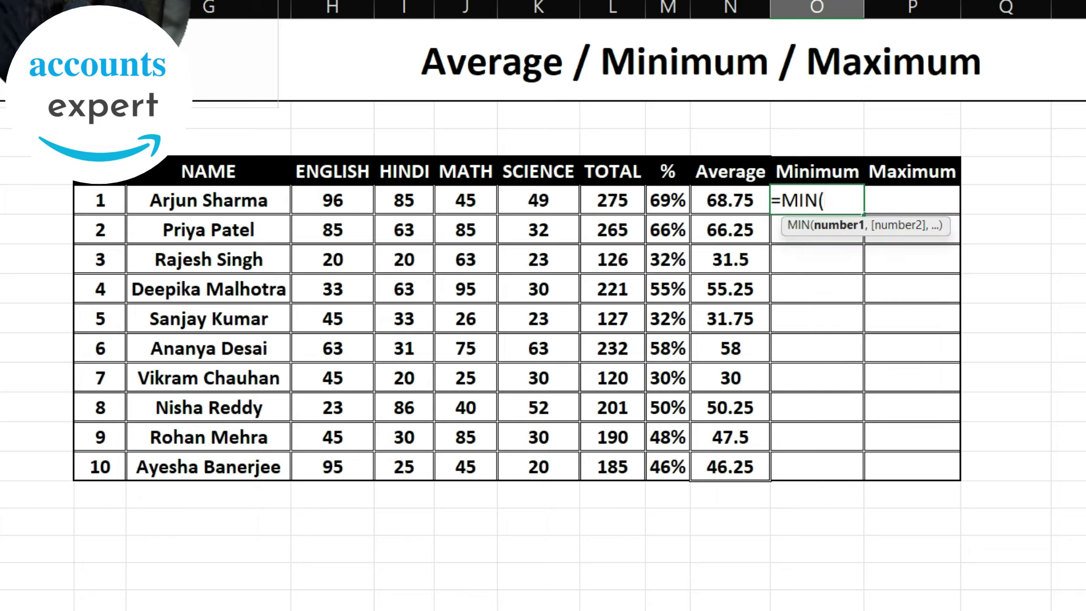
text(H144)
key(shift+Right)
key(shift+Right)
key(shift+Right)
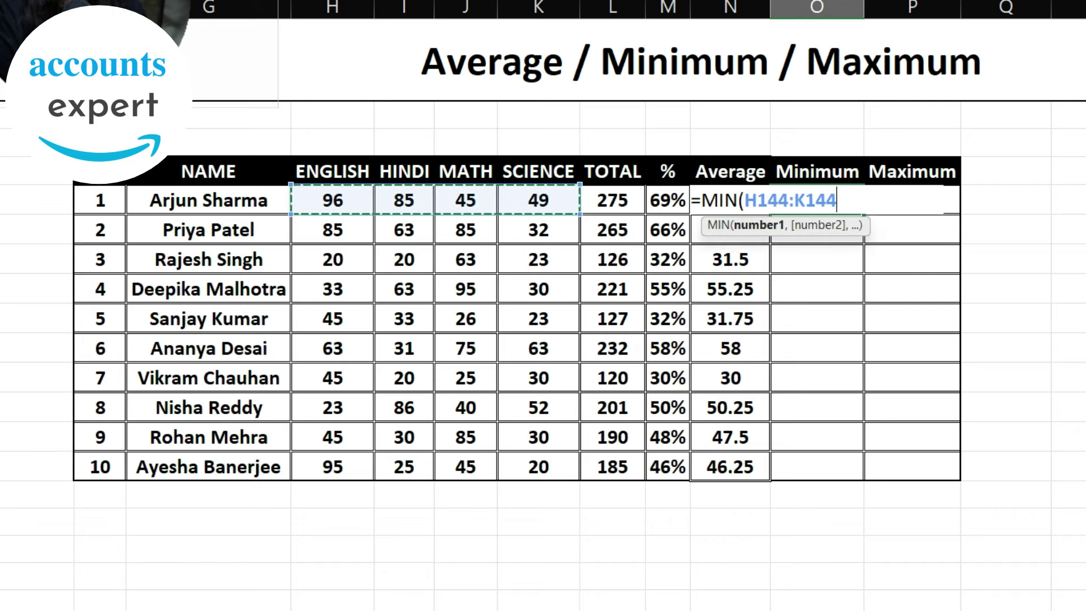
text())
key(Return)
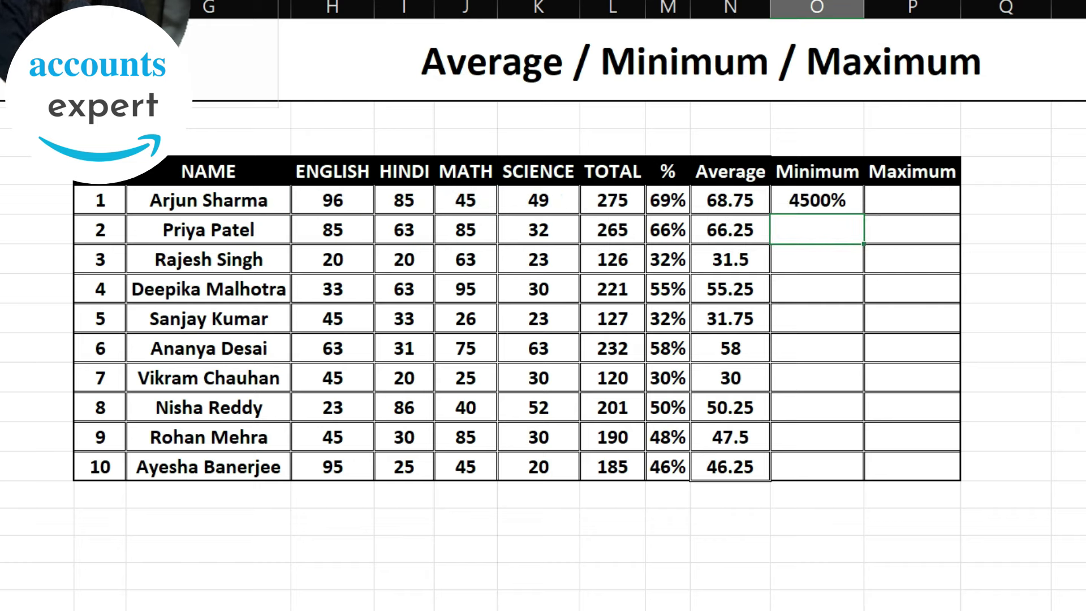
Step: Fill the MIN formula down to the tenth student with Ctrl+D and format the results as General
key(Up)
key(shift+Down)
key(shift+Down)
key(shift+Down)
key(shift+Down)
key(shift+Down)
key(shift+Down)
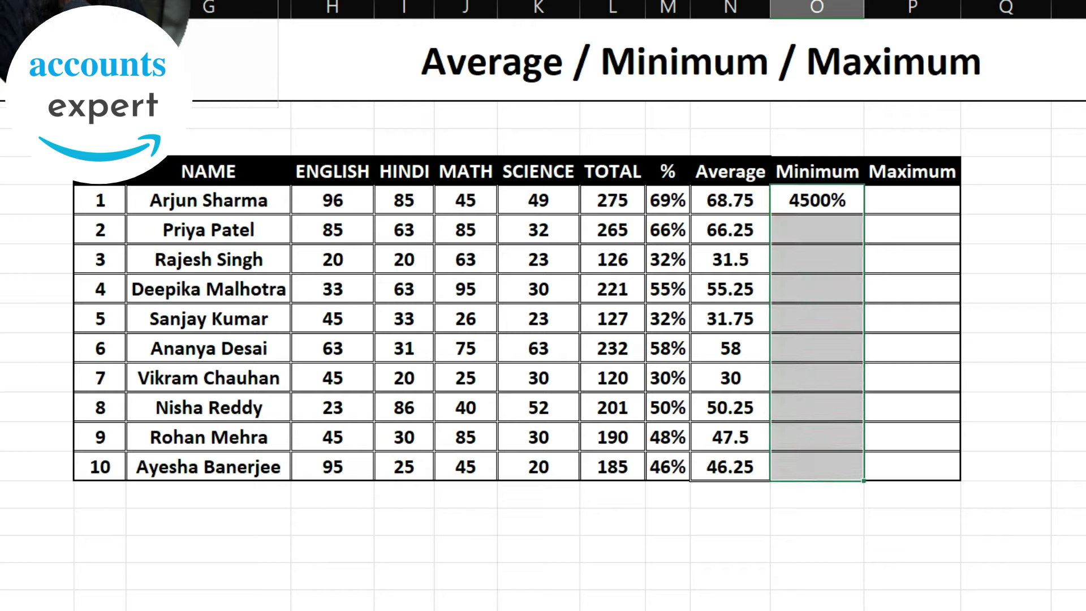
key(shift+Up)
key(shift+Up)
key(shift+Up)
key(shift+Up)
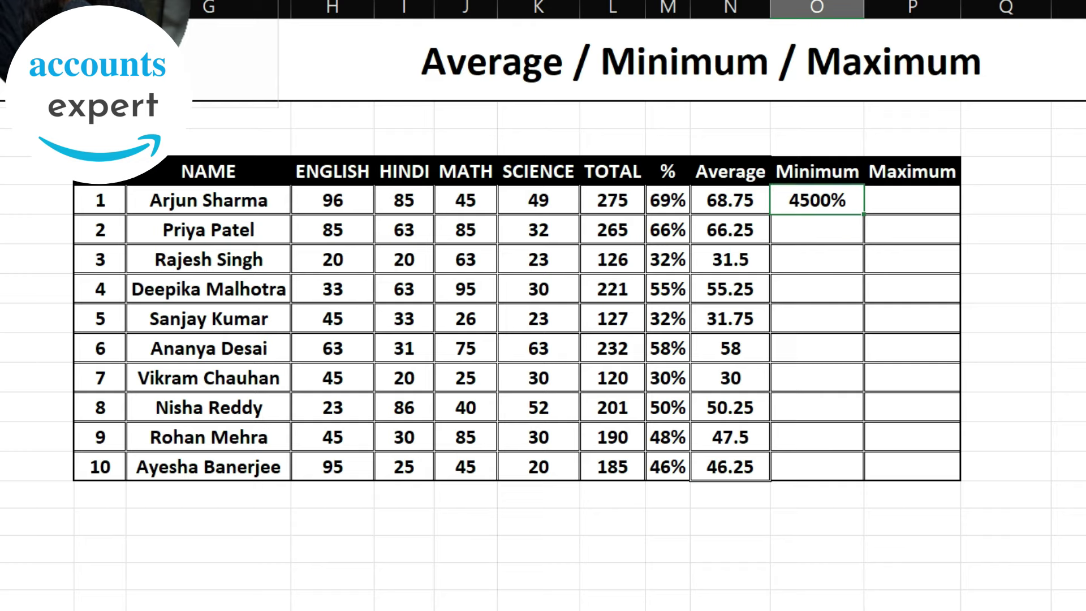
key(shift+Down)
key(shift+Down)
key(shift+Down)
key(shift+Down)
key(shift+Down)
key(shift+Down)
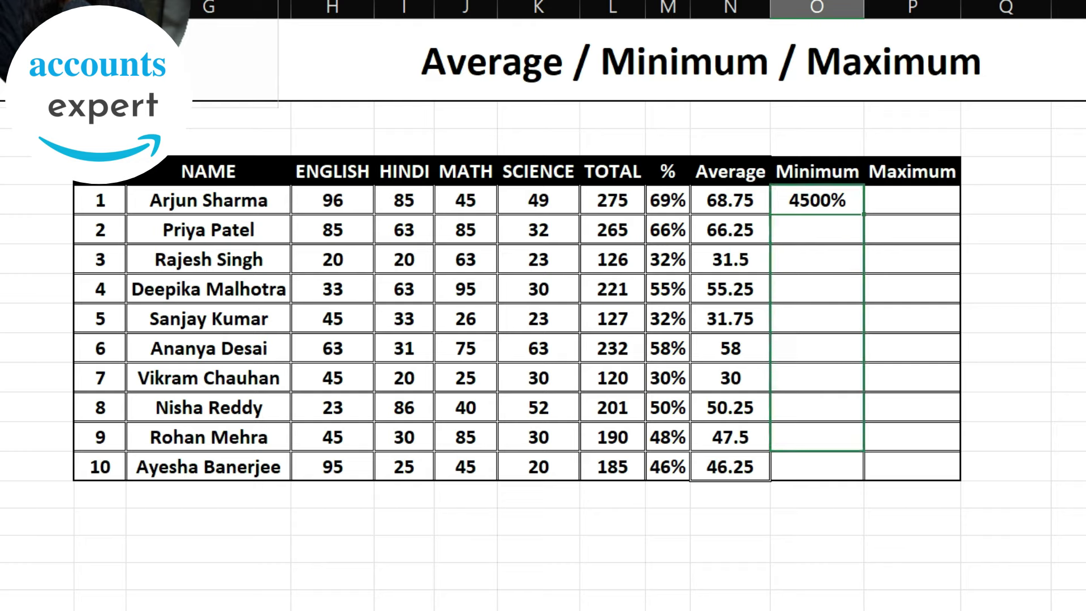
key(shift+Down)
key(ctrl+d)
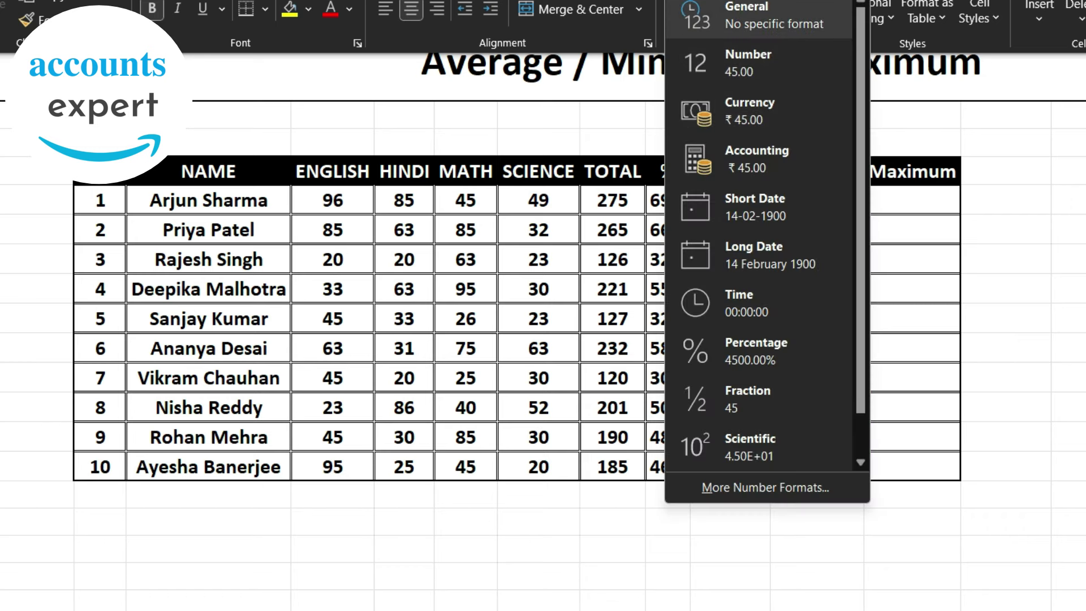
click(735, 15)
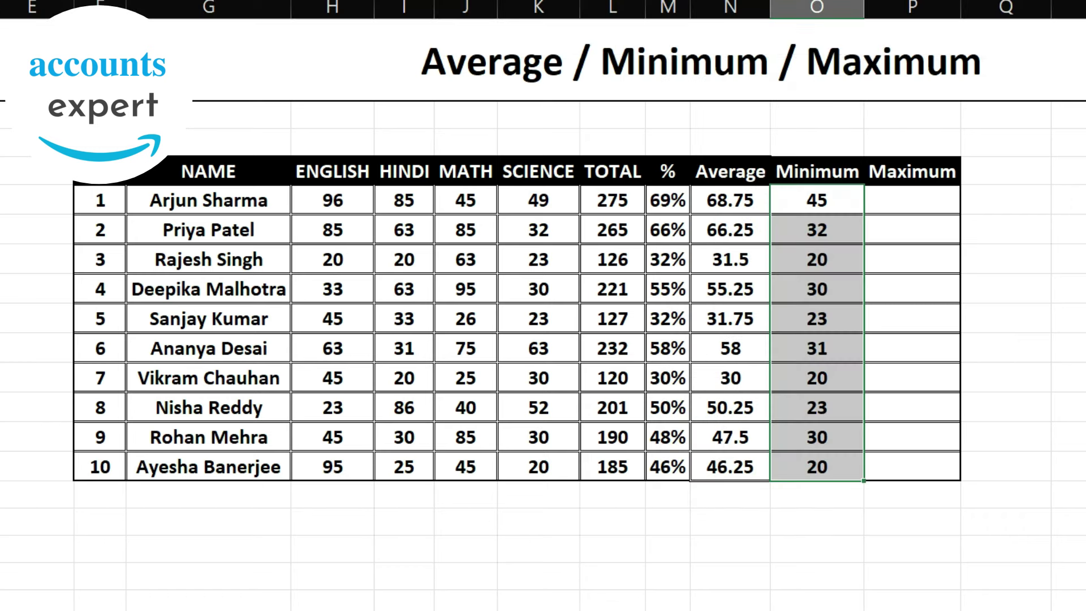
click(243, 54)
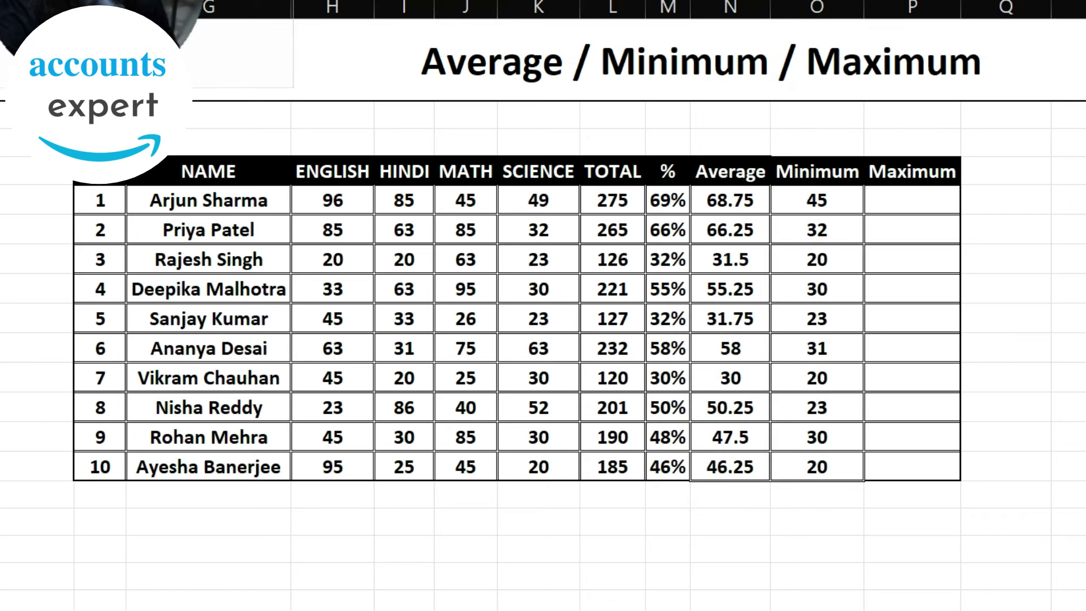
drag(817, 201, 816, 466)
Step: Enter =MAX(H144:K144) in the first Maximum cell and fill it down to all students (96 to 95)
click(912, 200)
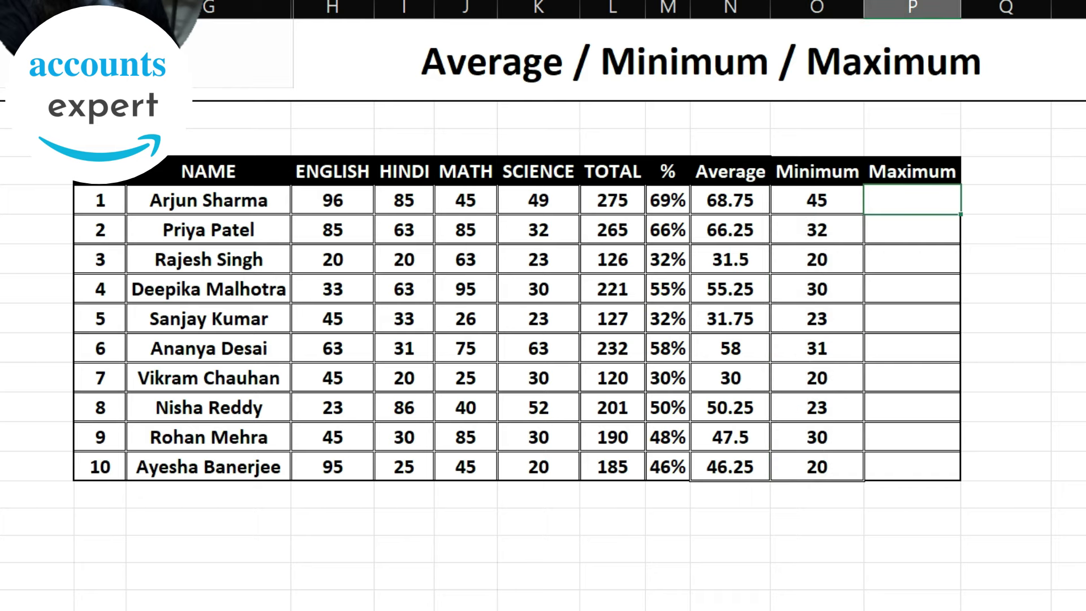
text(=m)
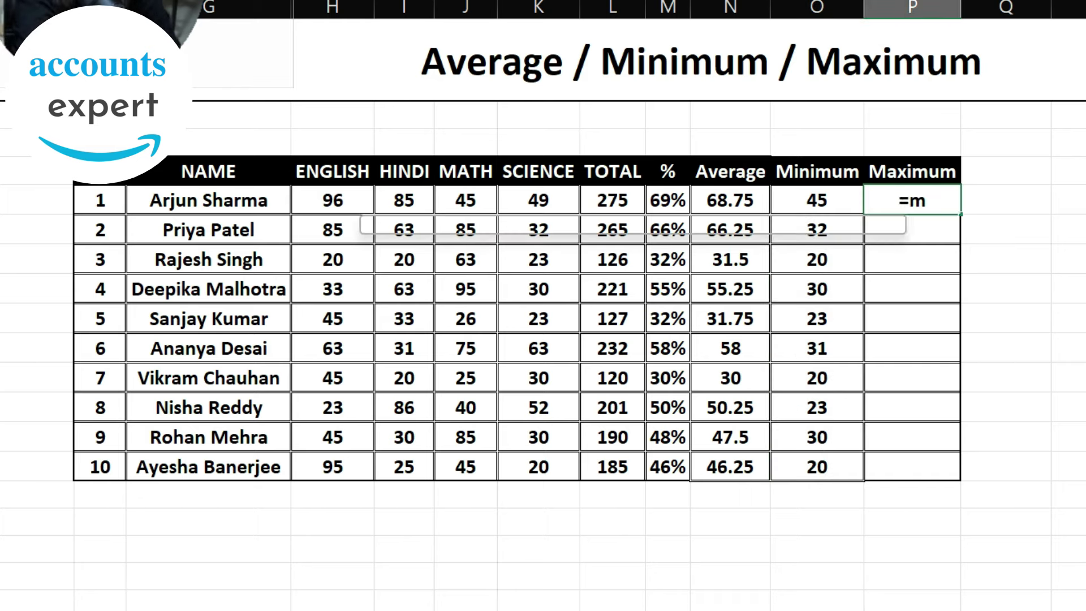
text(ax)
key(Tab)
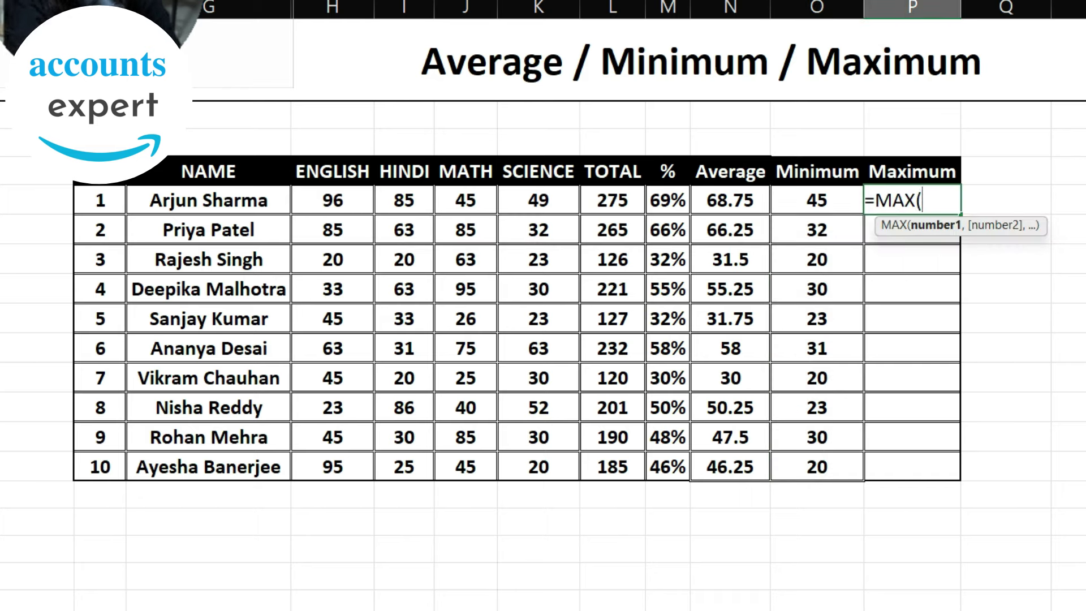
drag(333, 201, 538, 200)
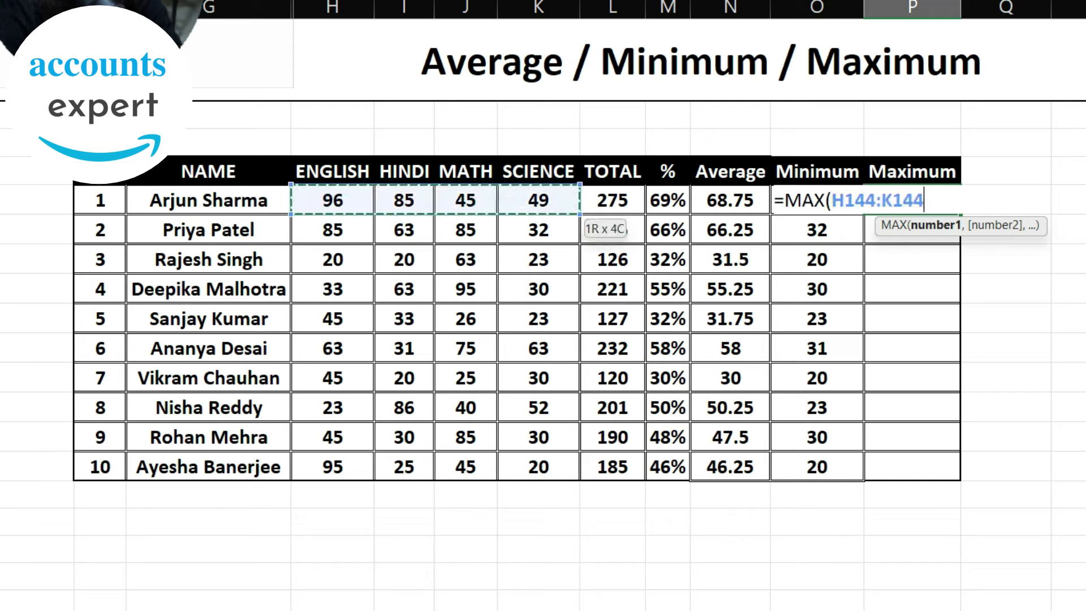
text())
key(Return)
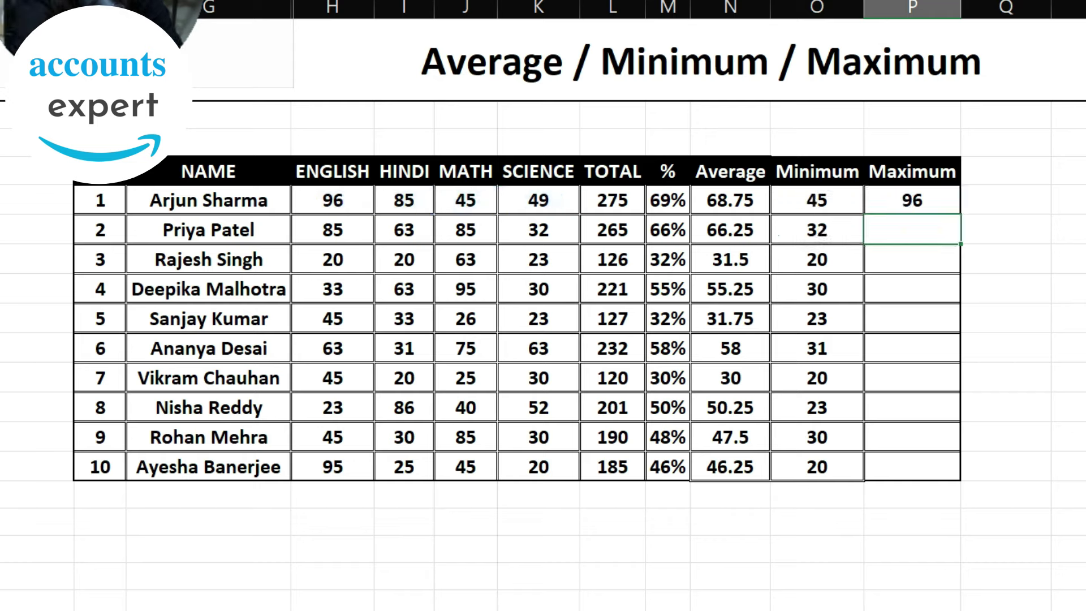
click(911, 200)
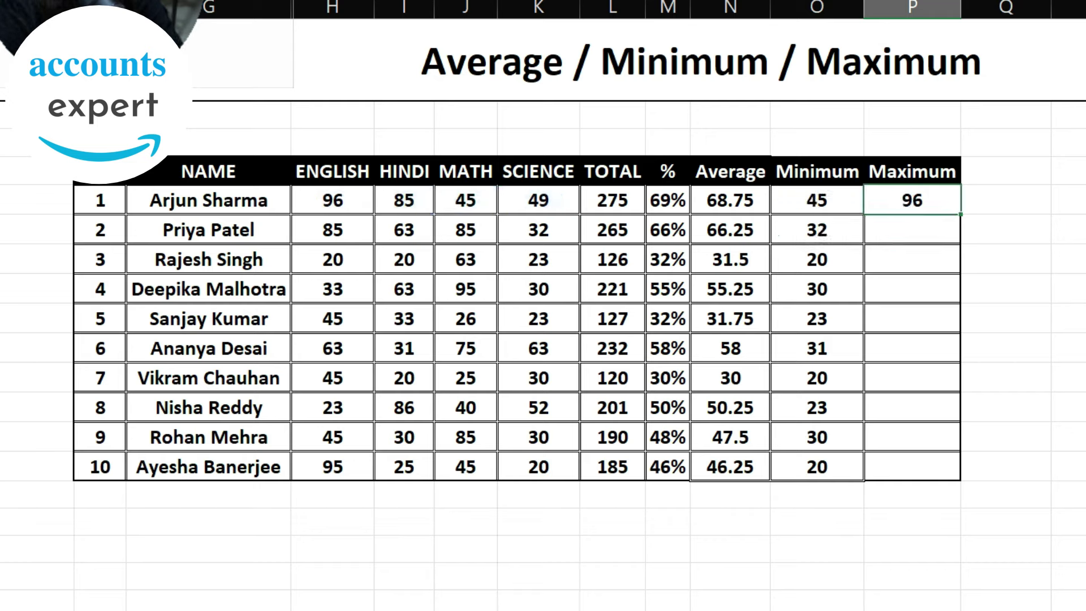
drag(961, 213, 960, 480)
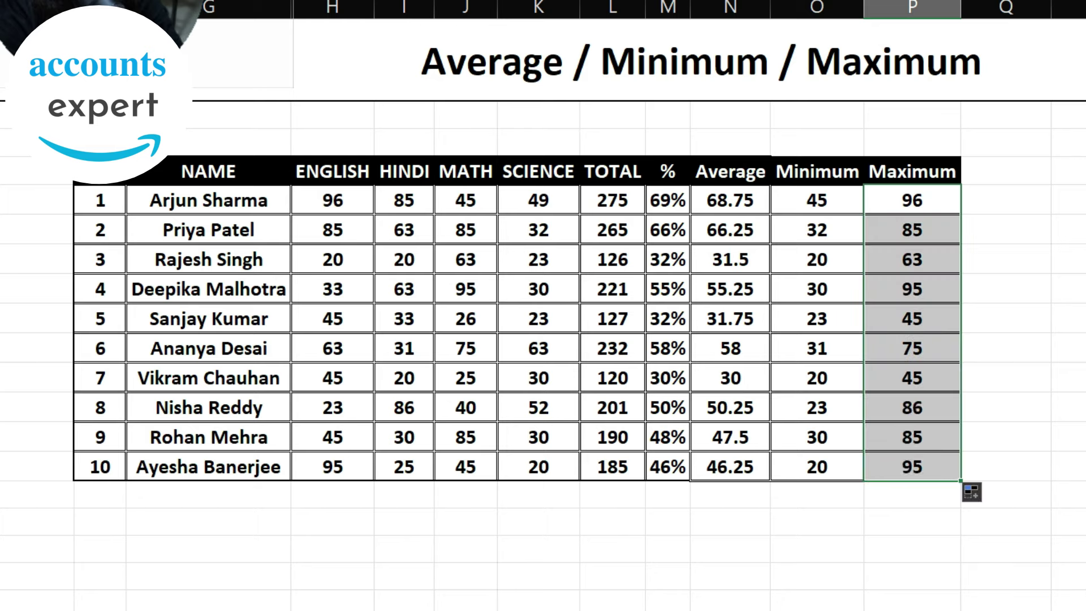
click(1069, 376)
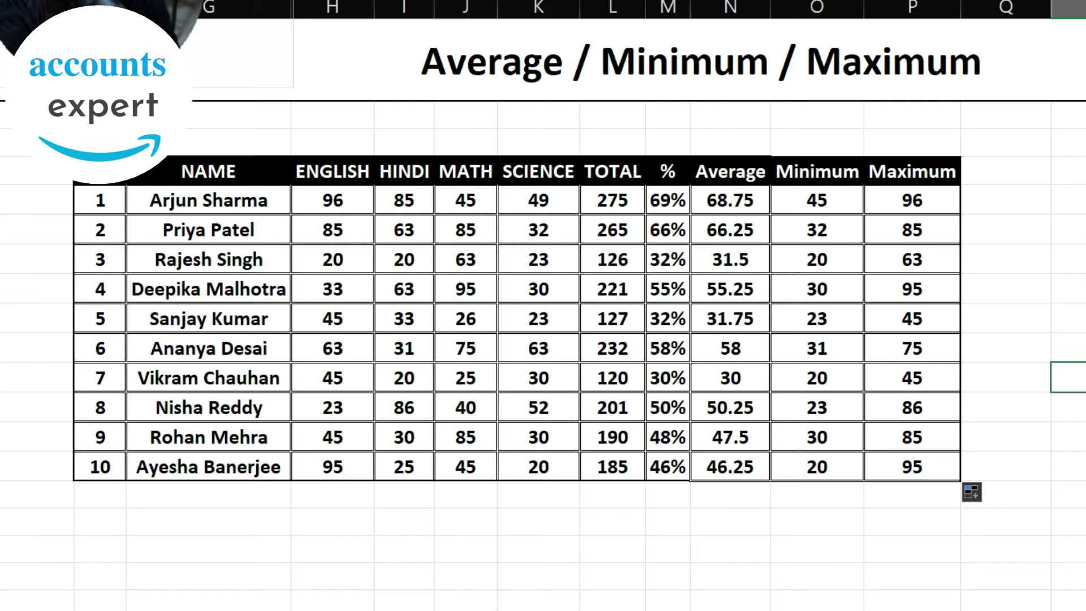
scroll(543, 305, down, 1)
scroll(543, 305, down, 2)
scroll(543, 305, down, 2)
scroll(543, 305, down, 2)
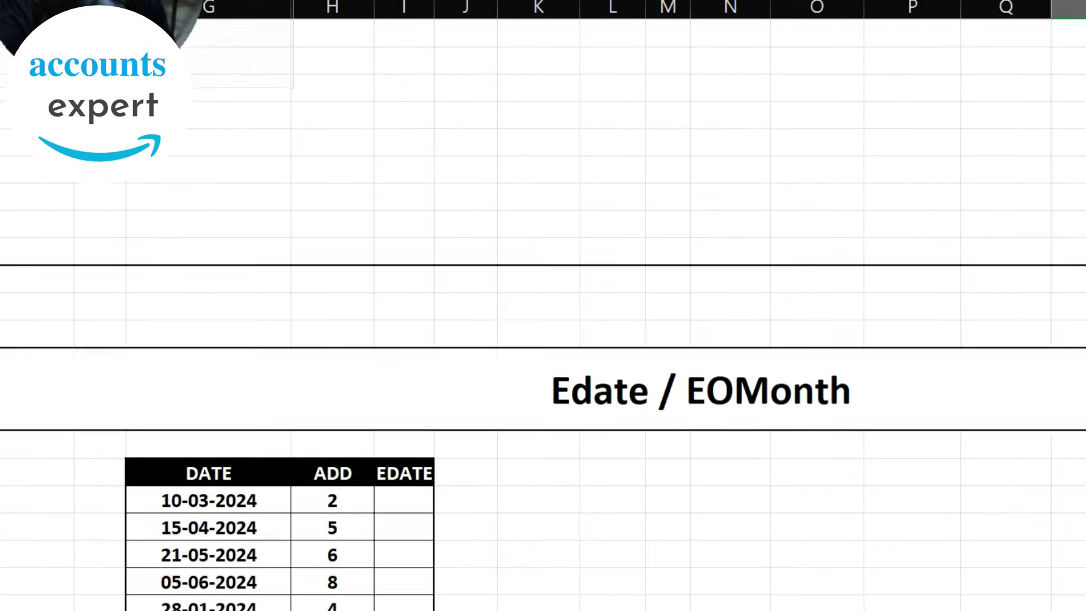
scroll(542, 305, down, 1)
scroll(543, 306, down, 1)
scroll(543, 306, down, 1)
scroll(543, 305, down, 1)
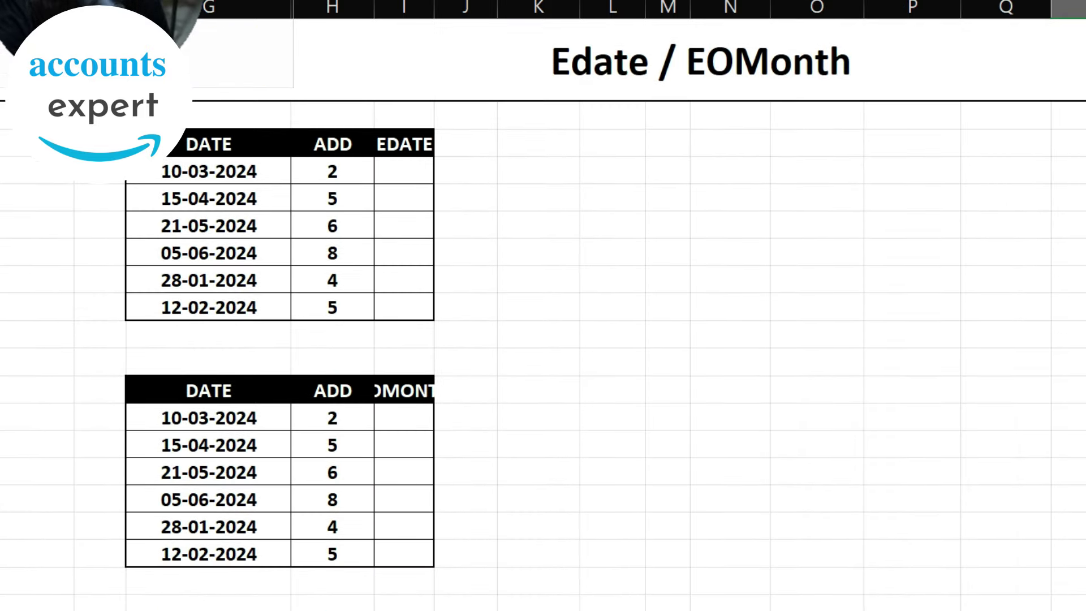
drag(434, 8, 479, 9)
click(583, 362)
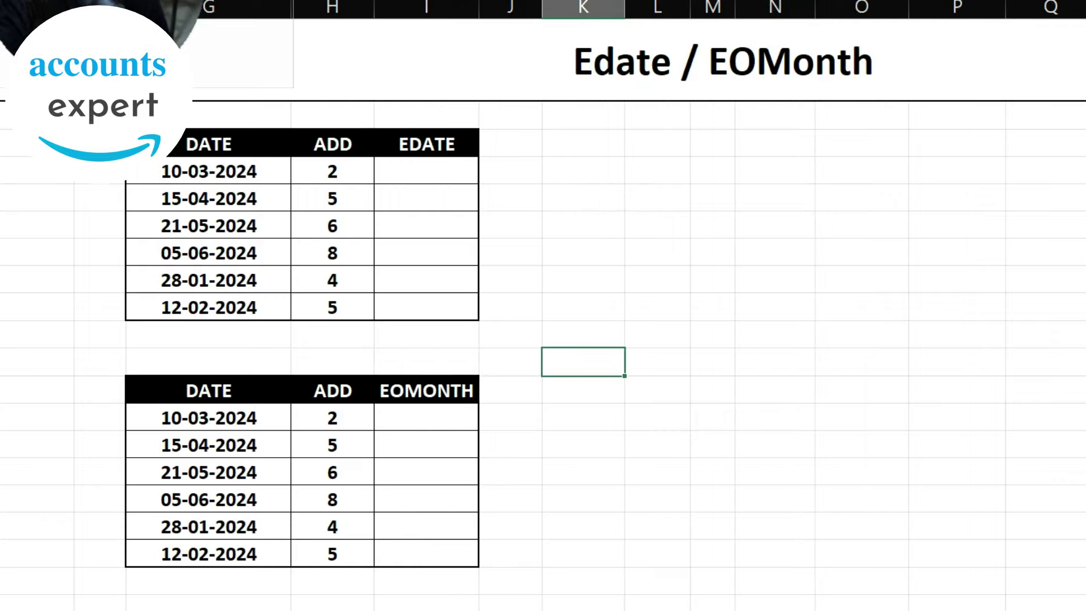
drag(209, 171, 209, 307)
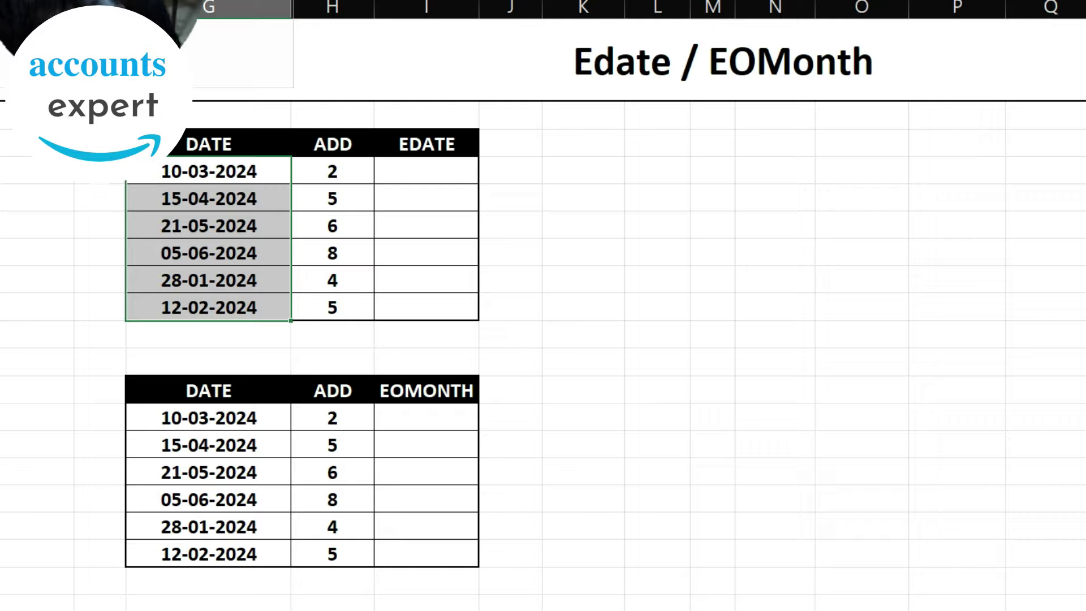
drag(426, 171, 425, 307)
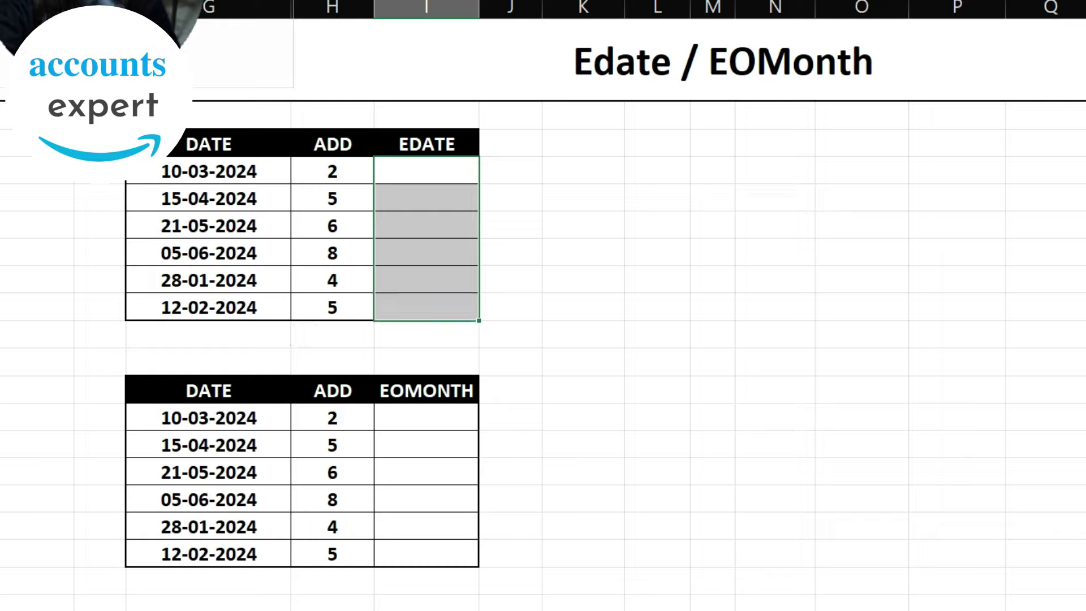
click(711, 251)
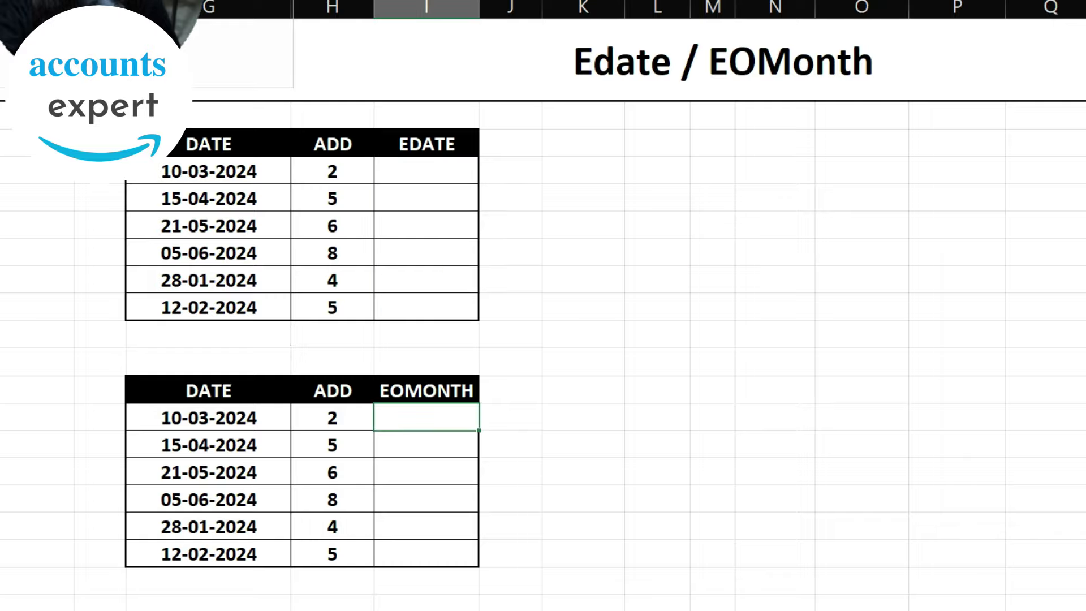
drag(426, 418, 425, 554)
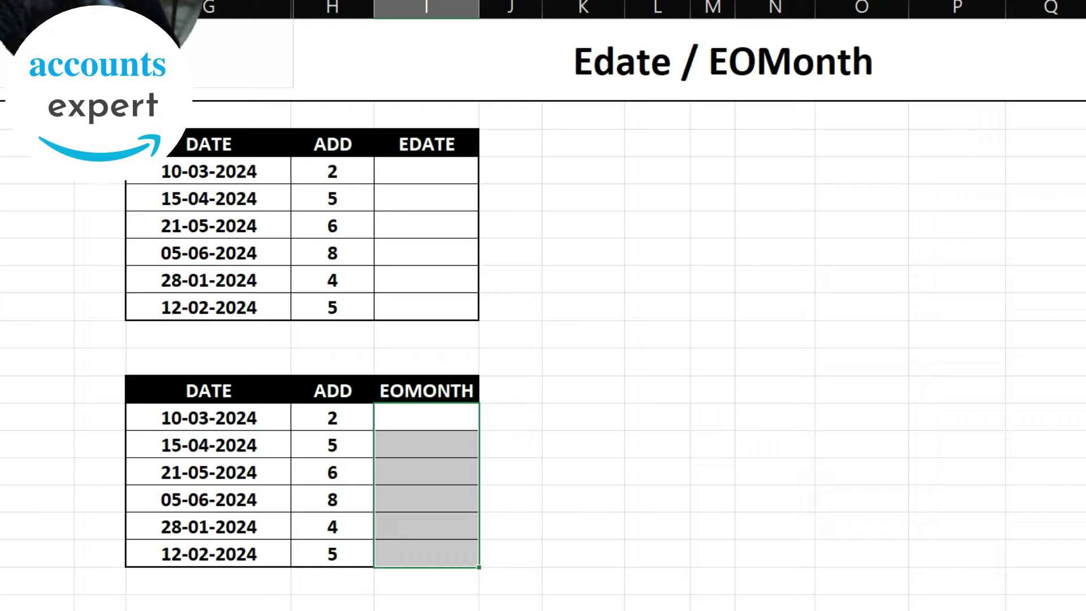
click(775, 306)
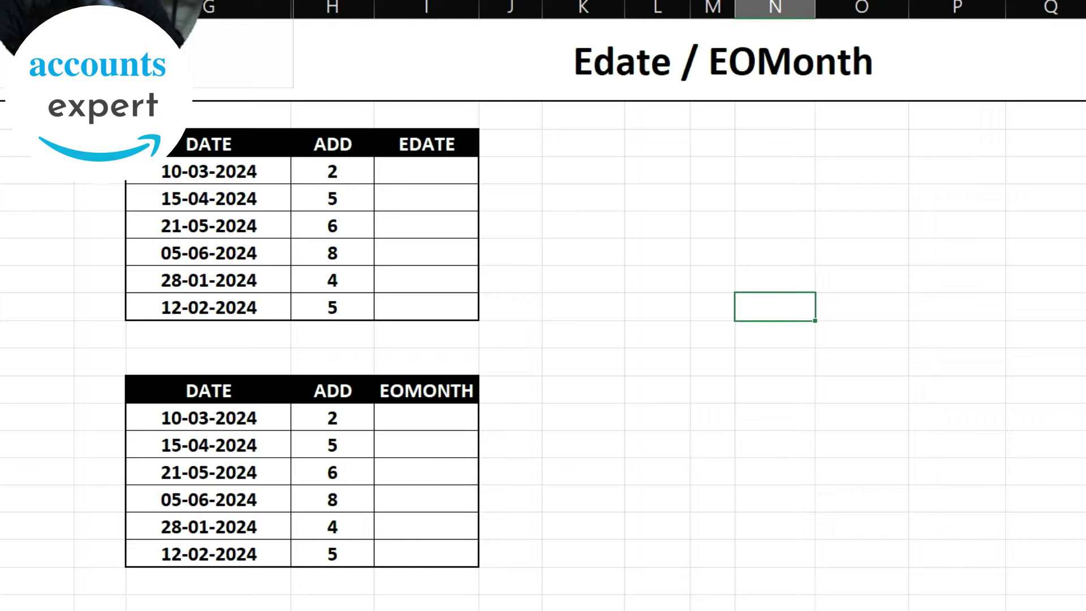
click(426, 170)
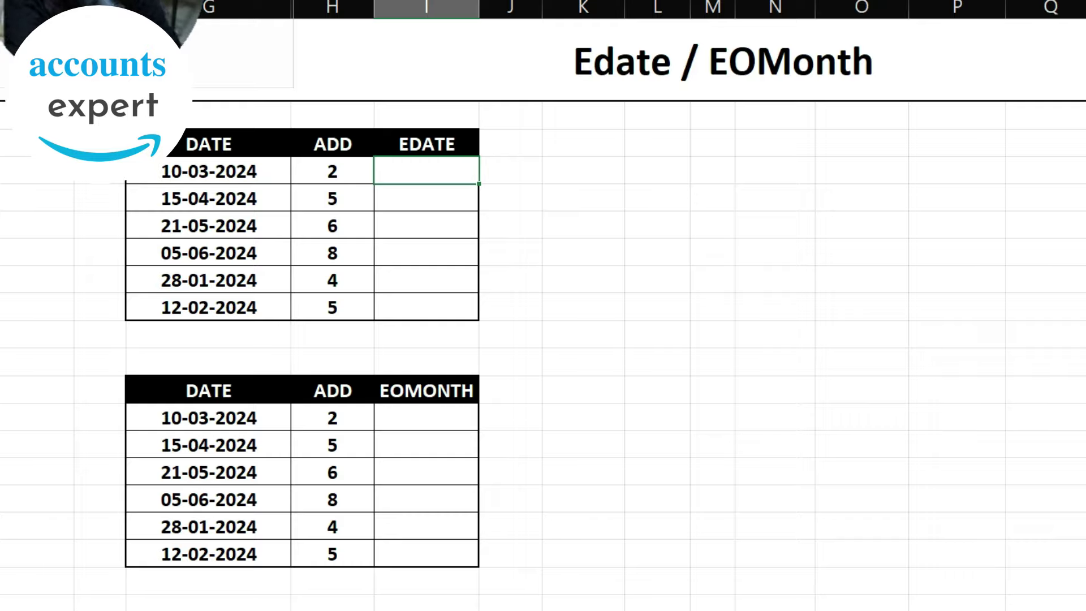
Step: Enter =EDATE(G176,H176) in the first EDATE cell, adding 2 months to 10-03-2024
text(=edat)
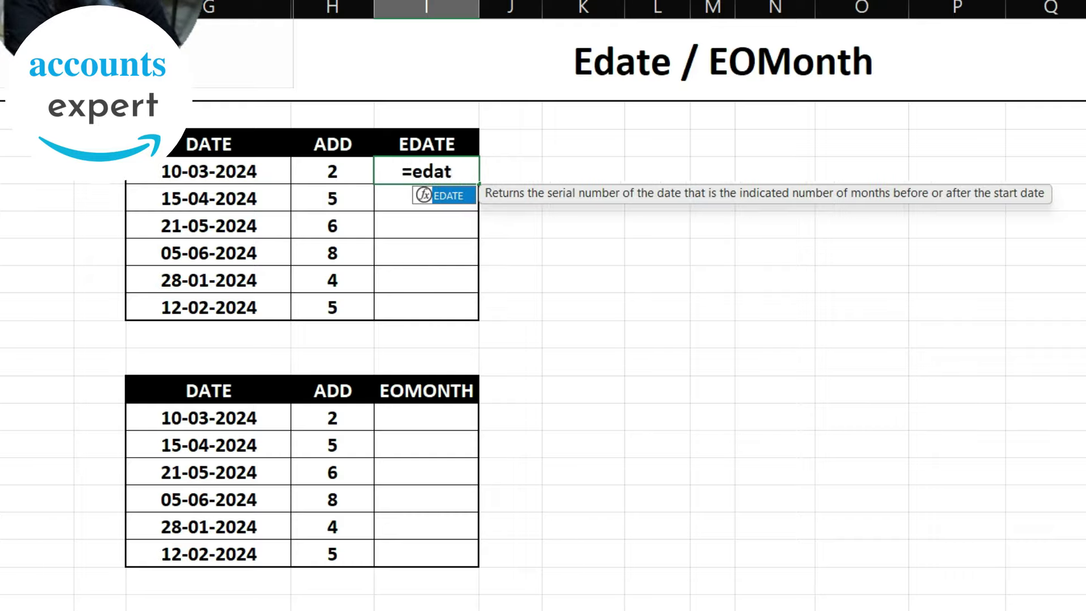
text(e)
key(Tab)
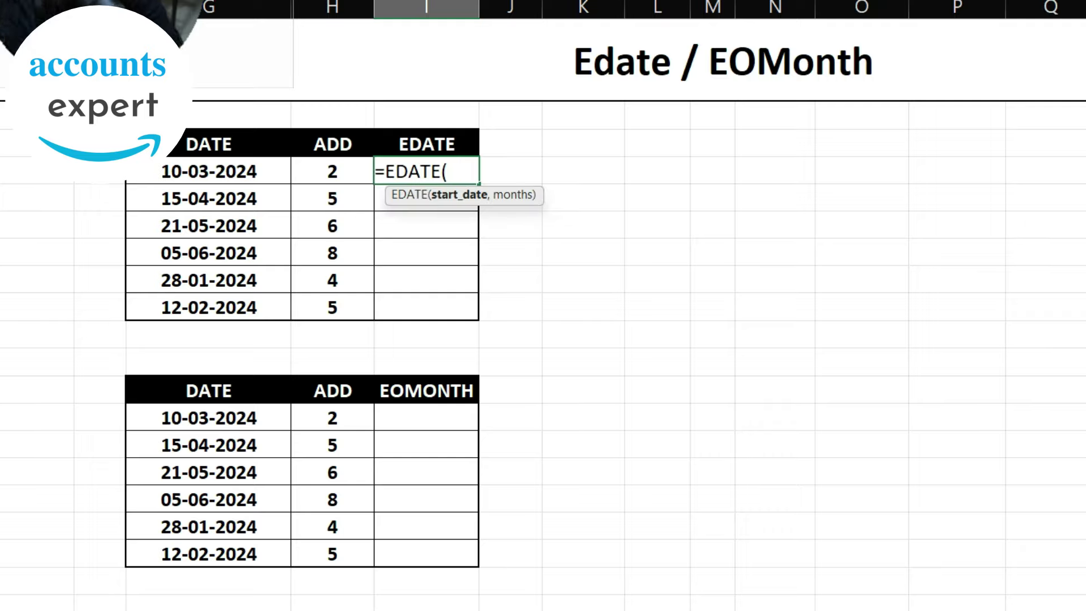
click(209, 171)
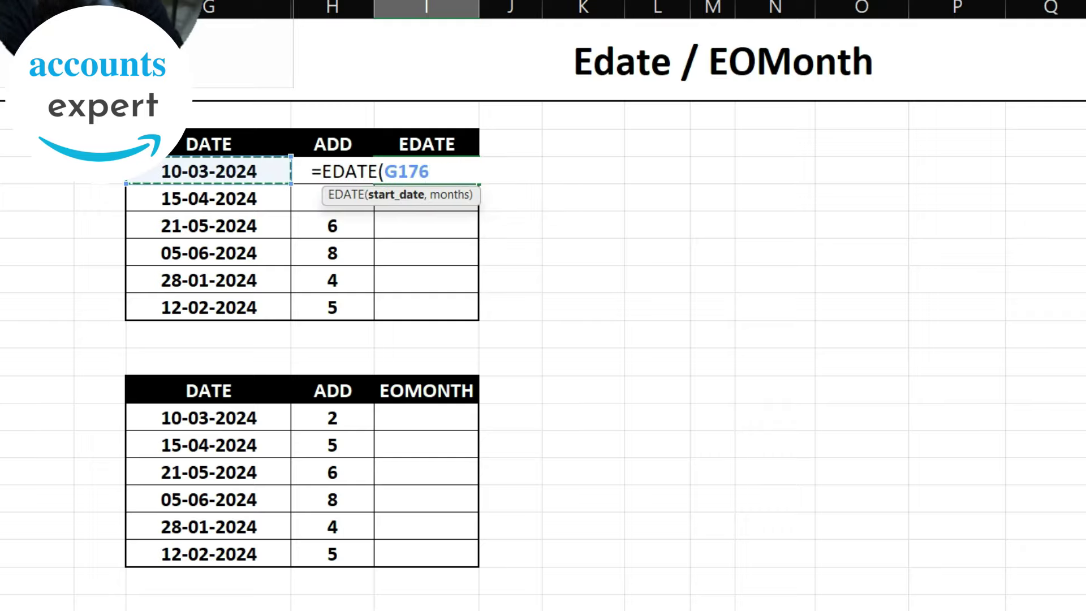
text(,)
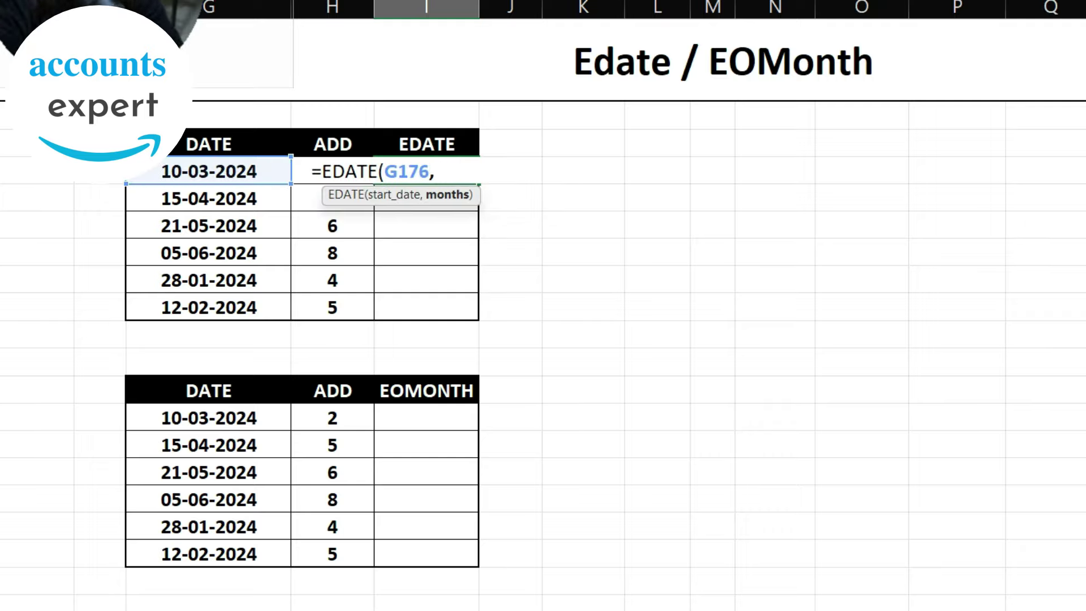
click(332, 171)
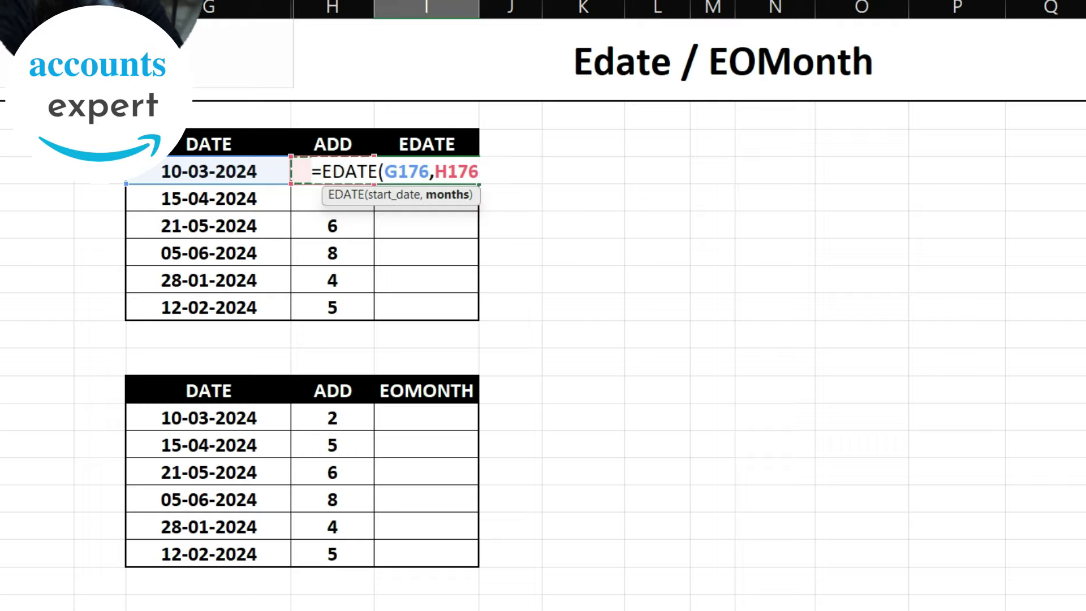
text())
key(Return)
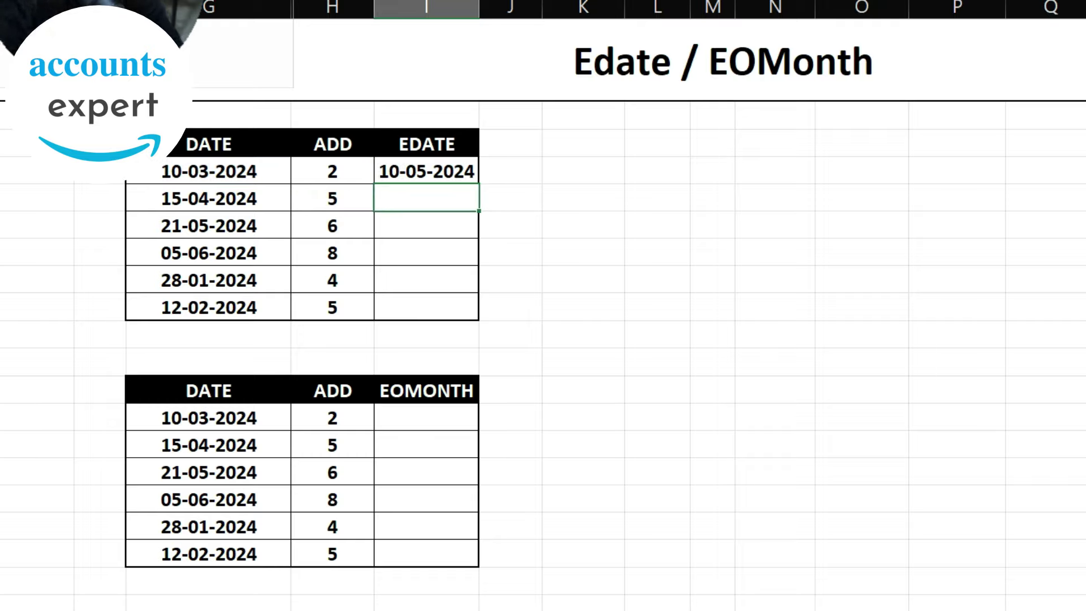
Step: Copy the EDATE formula down to I181, giving 10-05-2024 through 12-07-2024
click(425, 171)
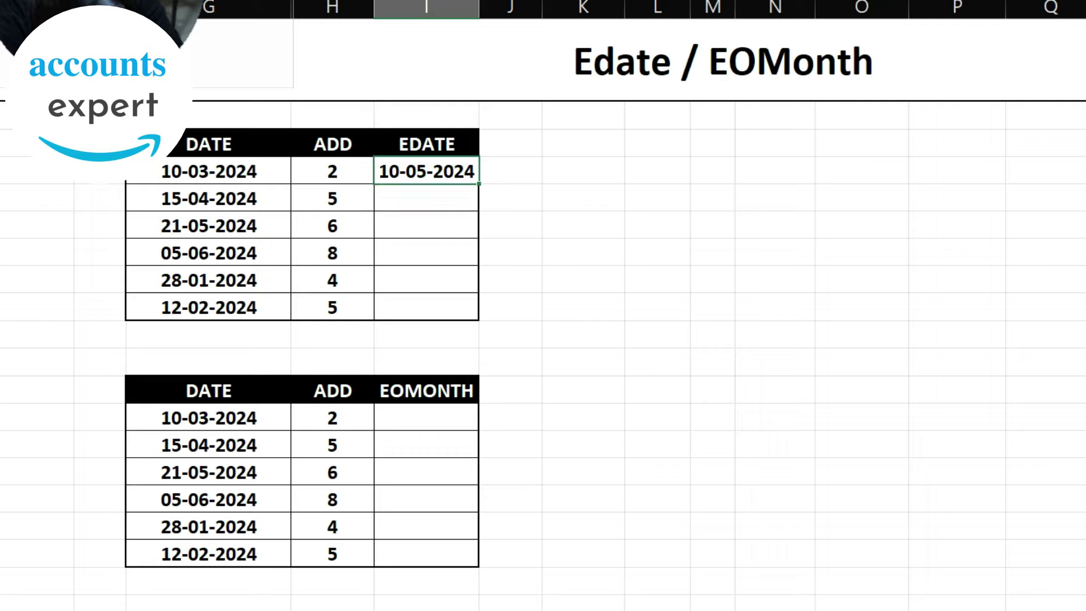
drag(479, 183, 479, 319)
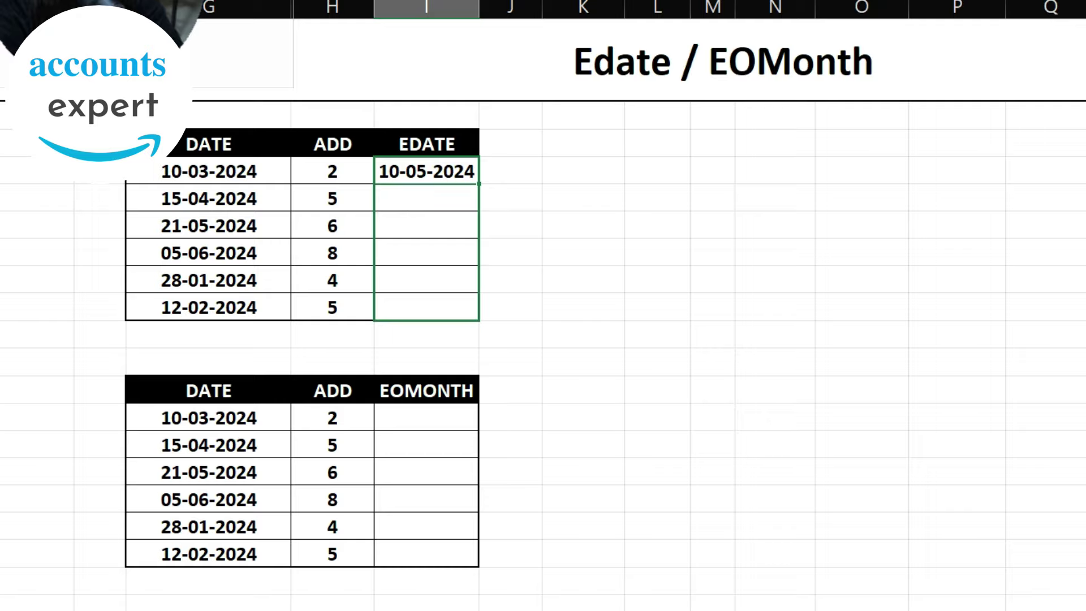
click(583, 251)
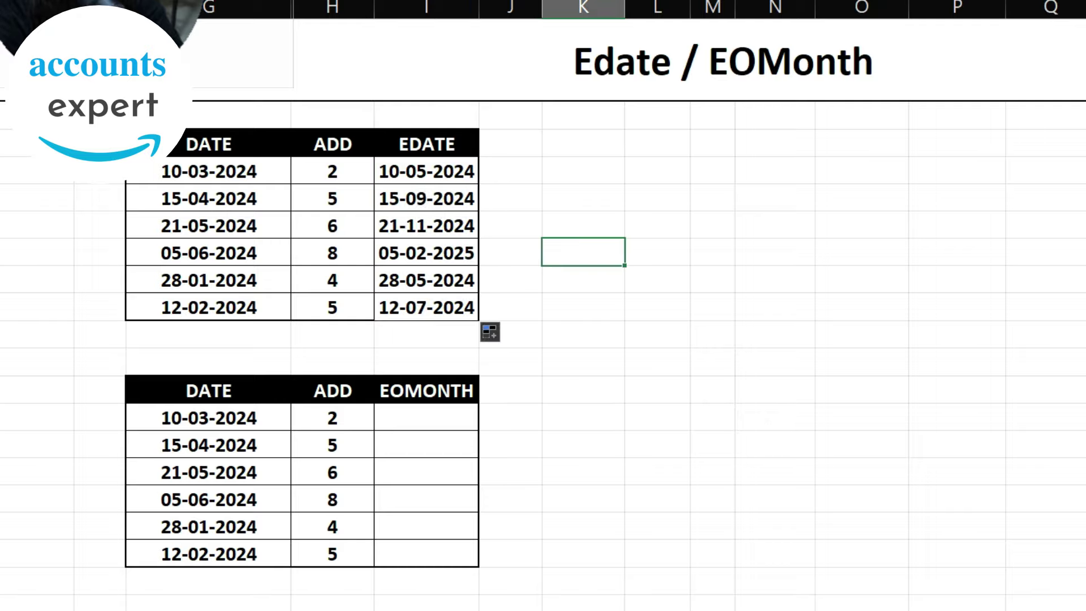
click(426, 417)
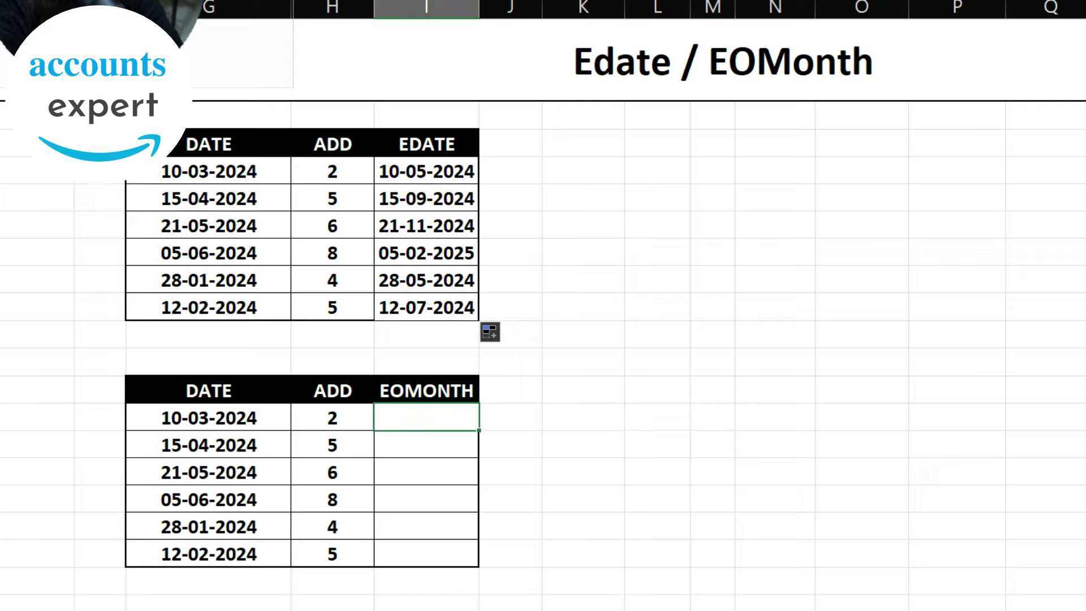
click(426, 171)
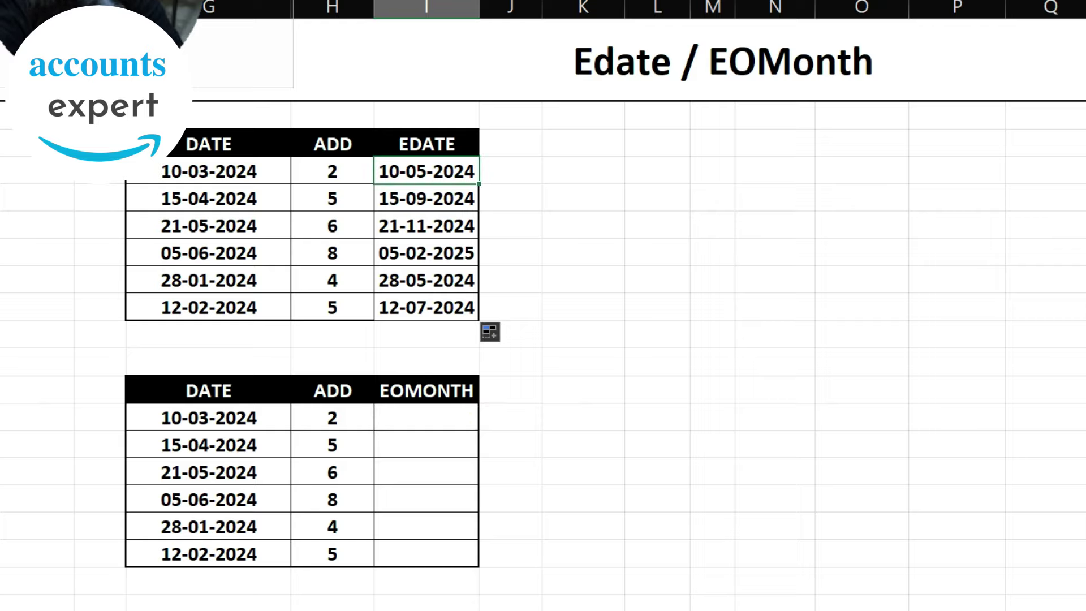
Step: Enter =EOMONTH(G185,H185) in the first EOMONTH cell, using 10-03-2024 plus 2 months
click(425, 417)
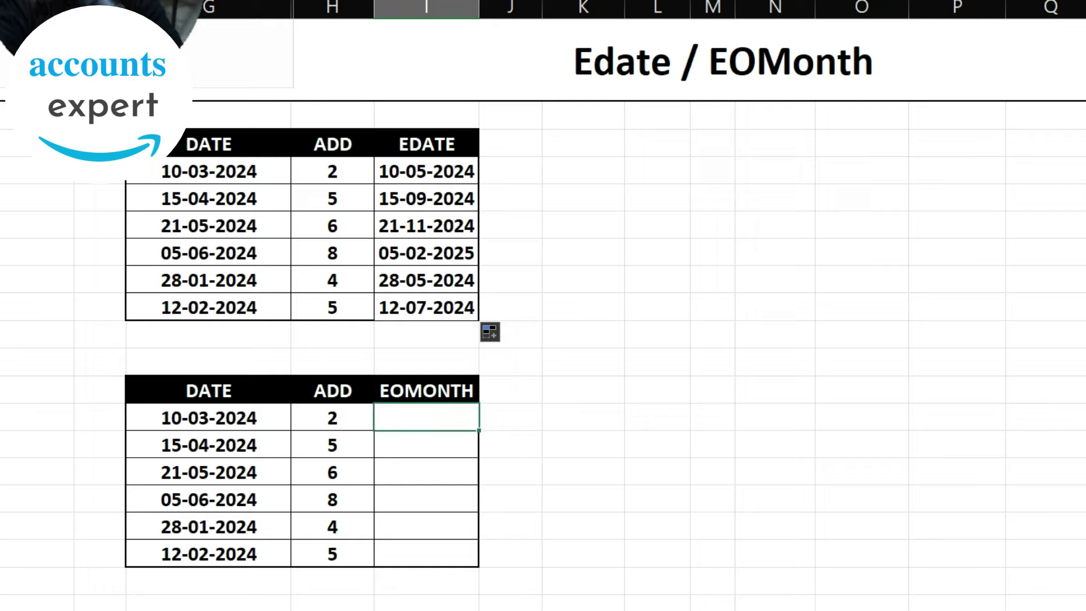
text(=eom)
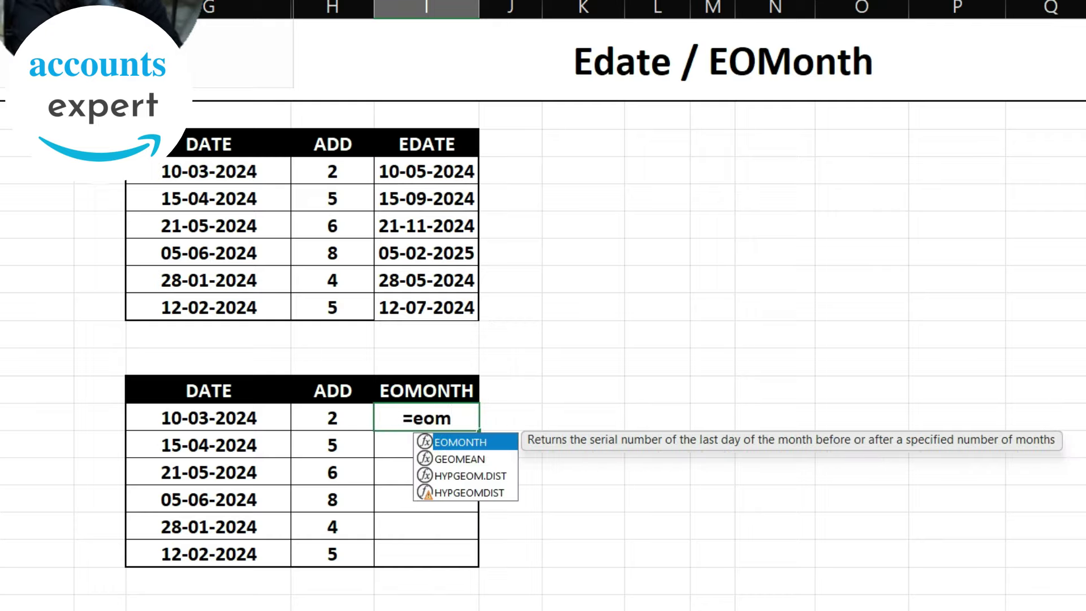
key(Tab)
click(208, 417)
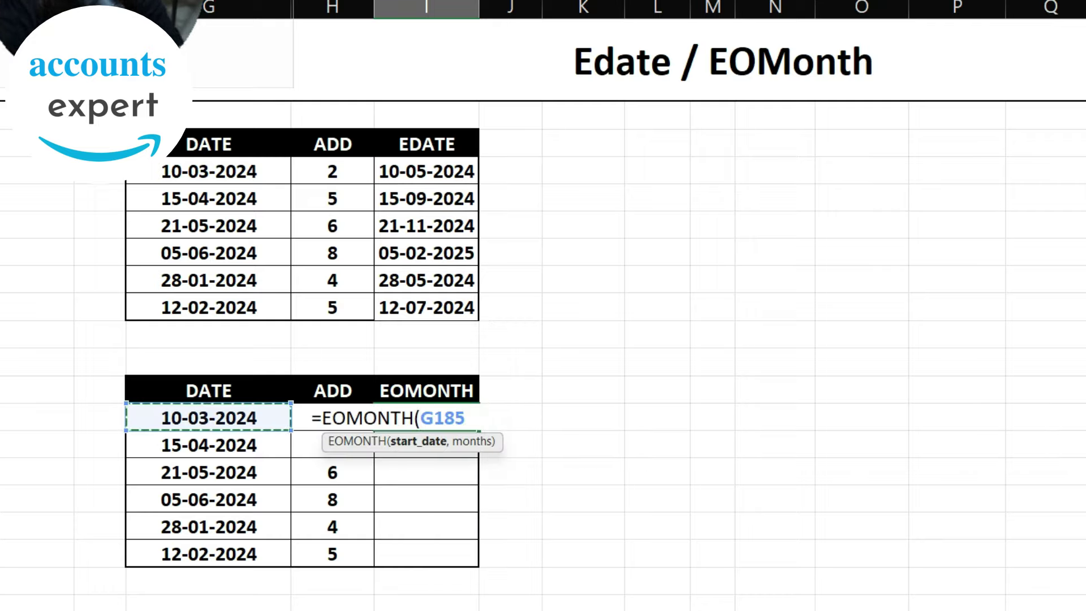
text(,)
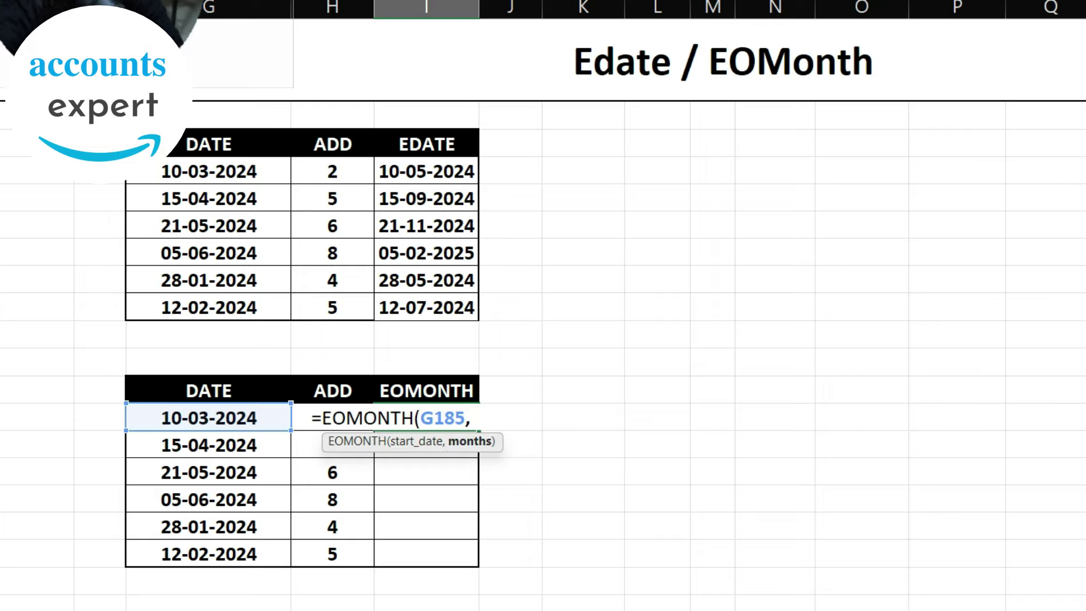
key(Left)
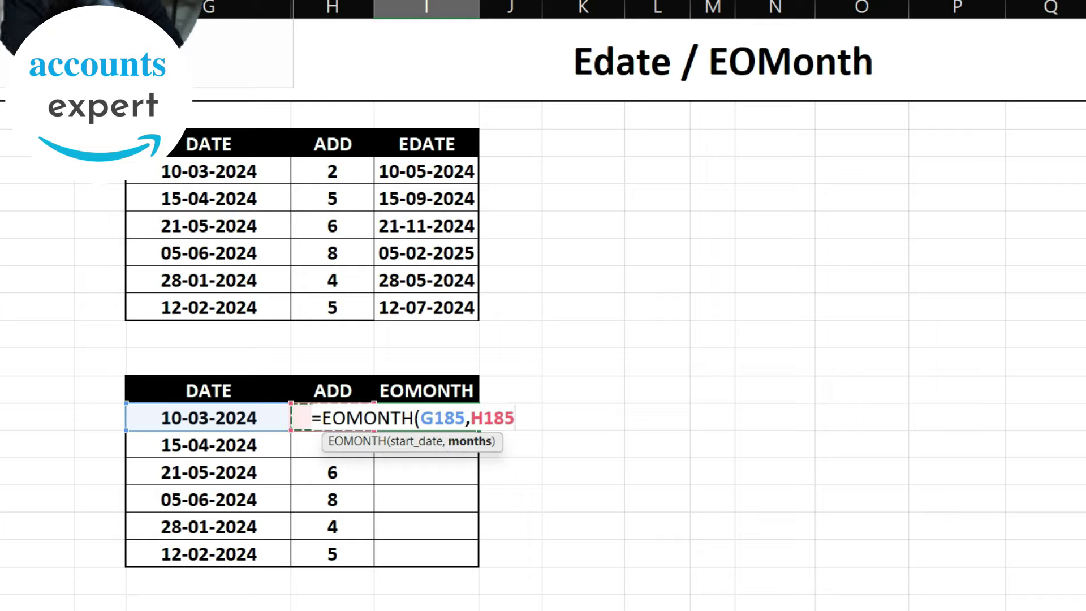
text())
key(Return)
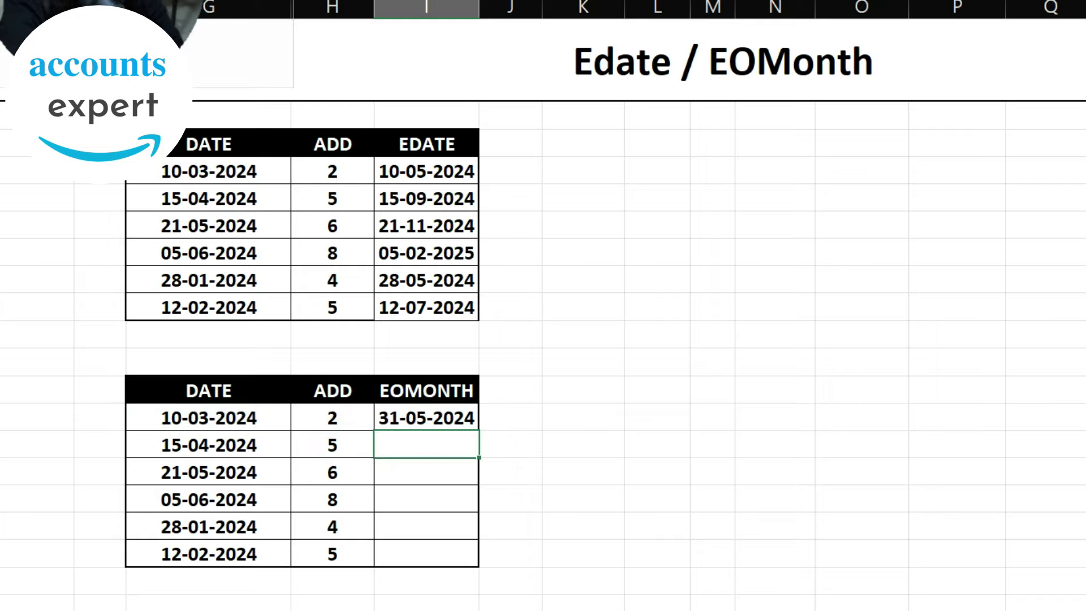
Step: Copy the EOMONTH formula down to I190, giving 31-05-2024 through 31-07-2024
click(426, 417)
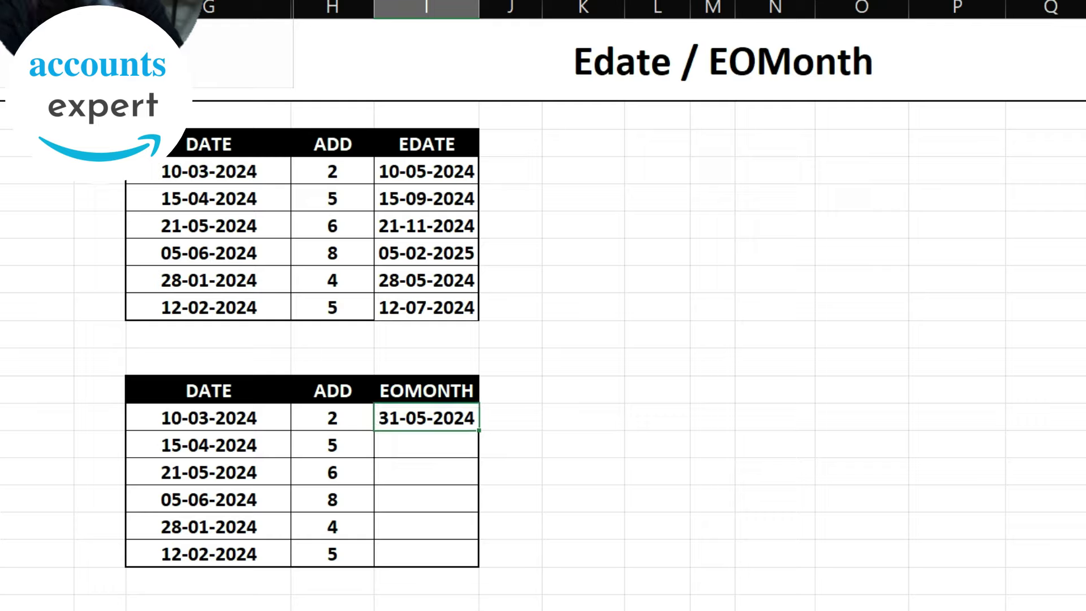
drag(478, 431, 479, 566)
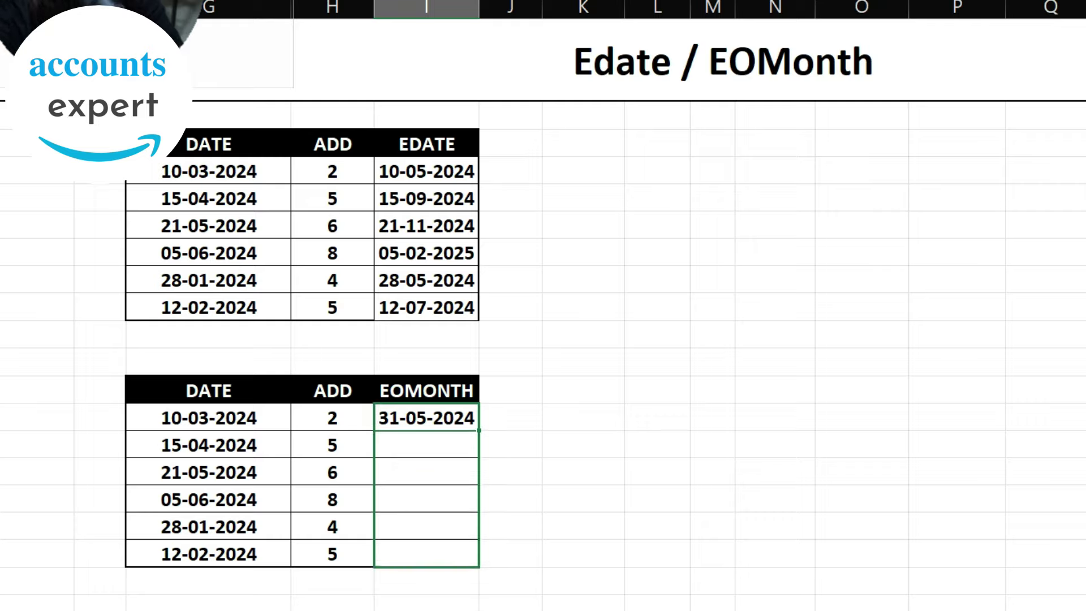
click(583, 444)
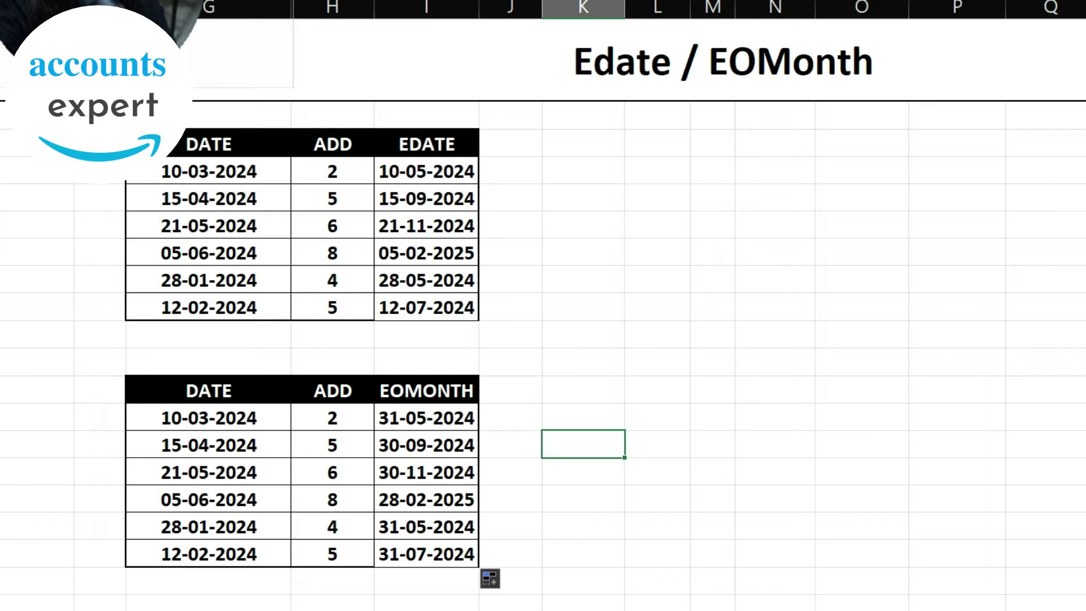
Step: Widen column H in the NetWorkdays section so 18-02-2024 displays instead of #######
scroll(543, 306, down, 2)
scroll(543, 305, down, 4)
scroll(543, 305, down, 1)
scroll(543, 305, down, 2)
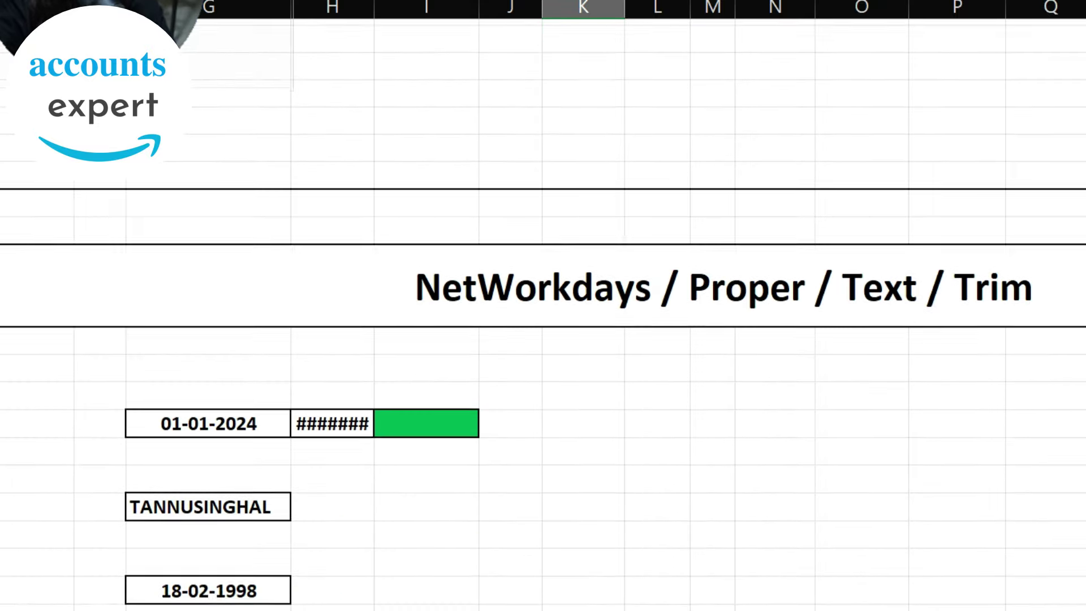
scroll(543, 305, down, 1)
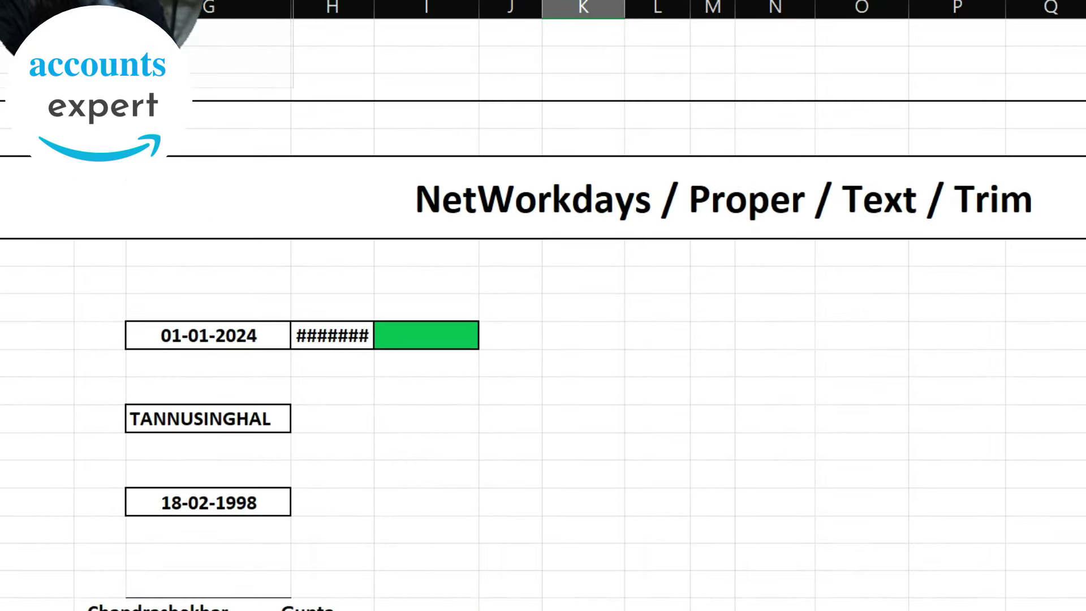
drag(374, 8, 417, 9)
click(626, 418)
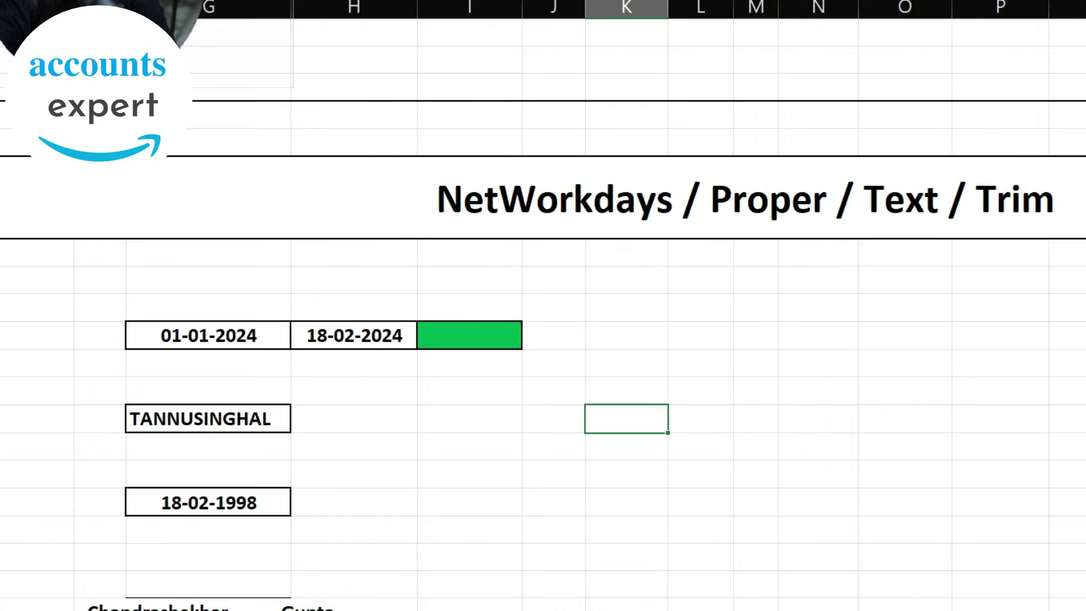
scroll(543, 339, down, 1)
click(470, 253)
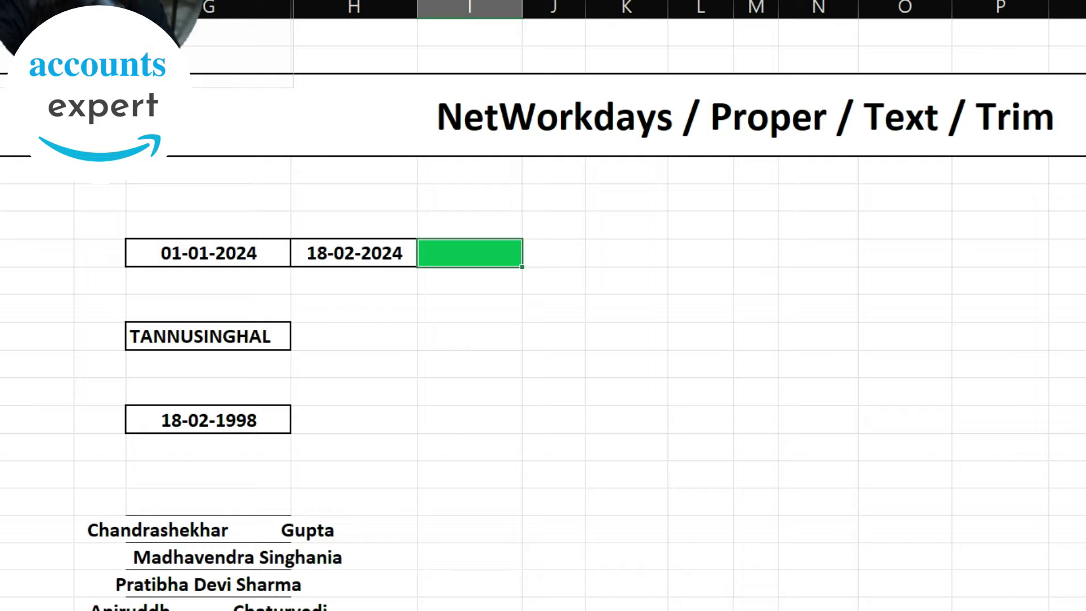
Step: Enter =NETWORKDAYS(G209,H209,3) in the green cell, returning 35 workdays between 01-01-2024 and 18-02-2024
click(208, 253)
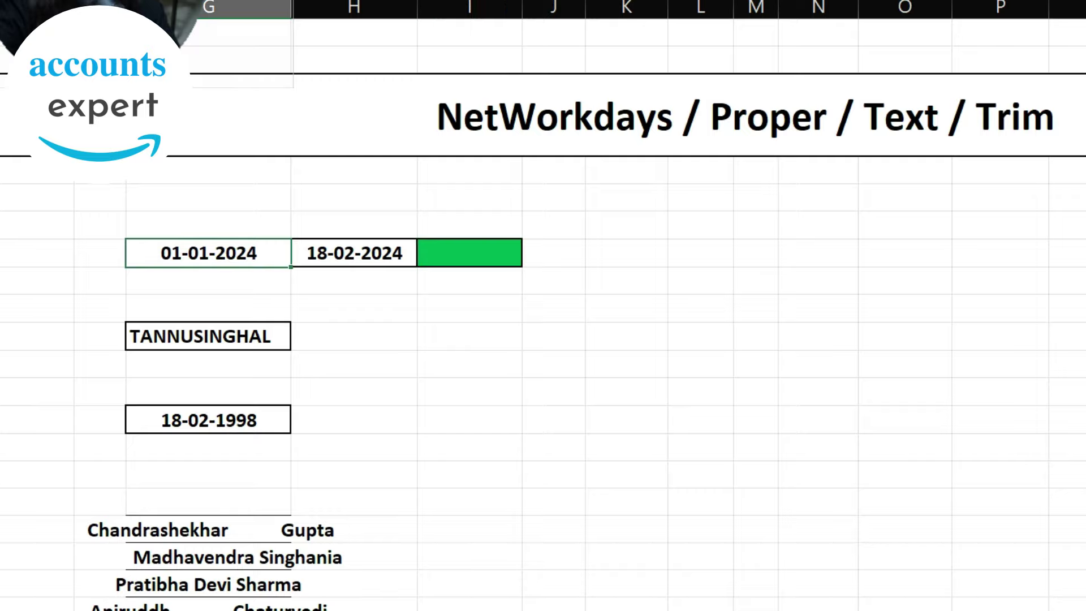
click(354, 253)
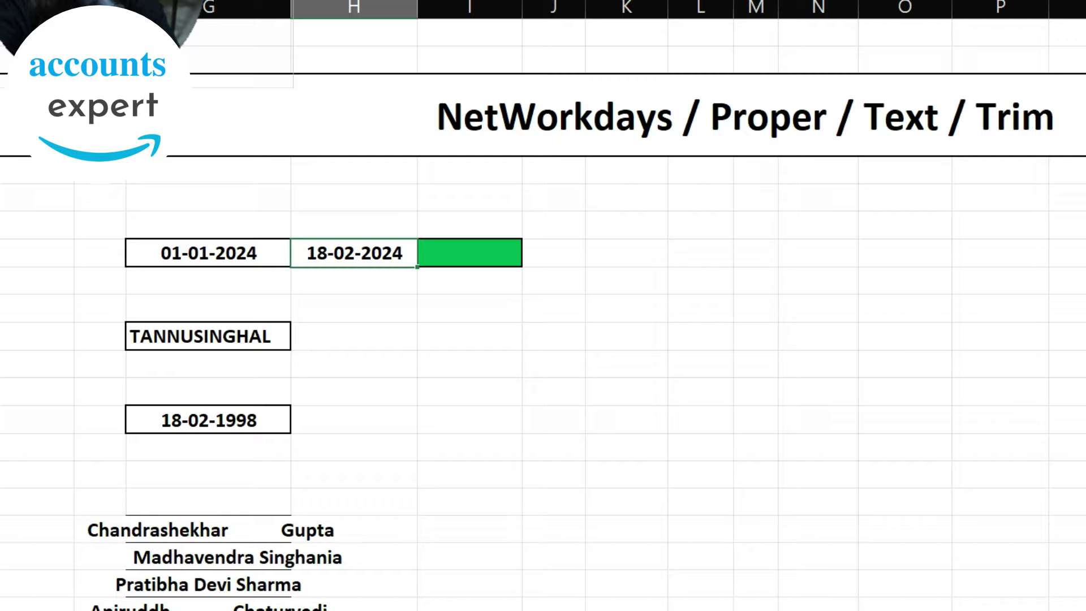
click(469, 252)
text(=ne)
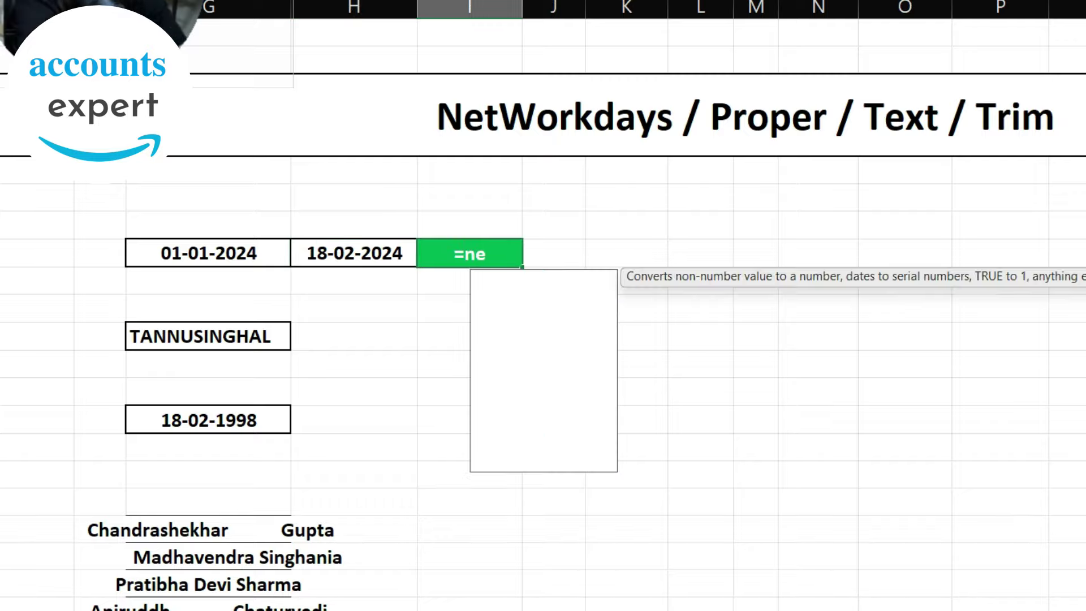
text(w)
key(BackSpace)
text(t)
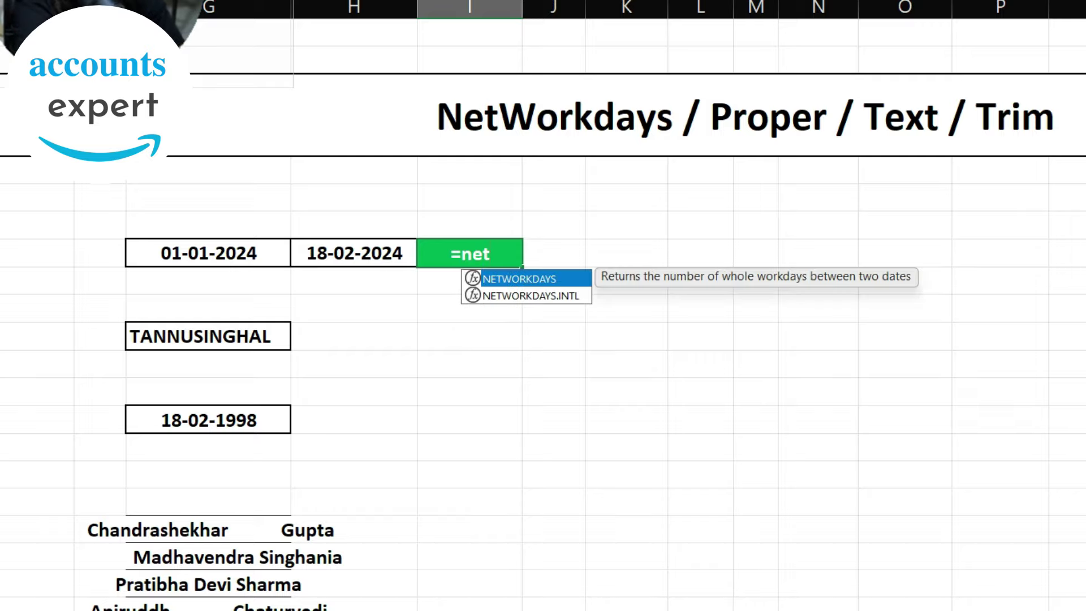
text(w)
key(Tab)
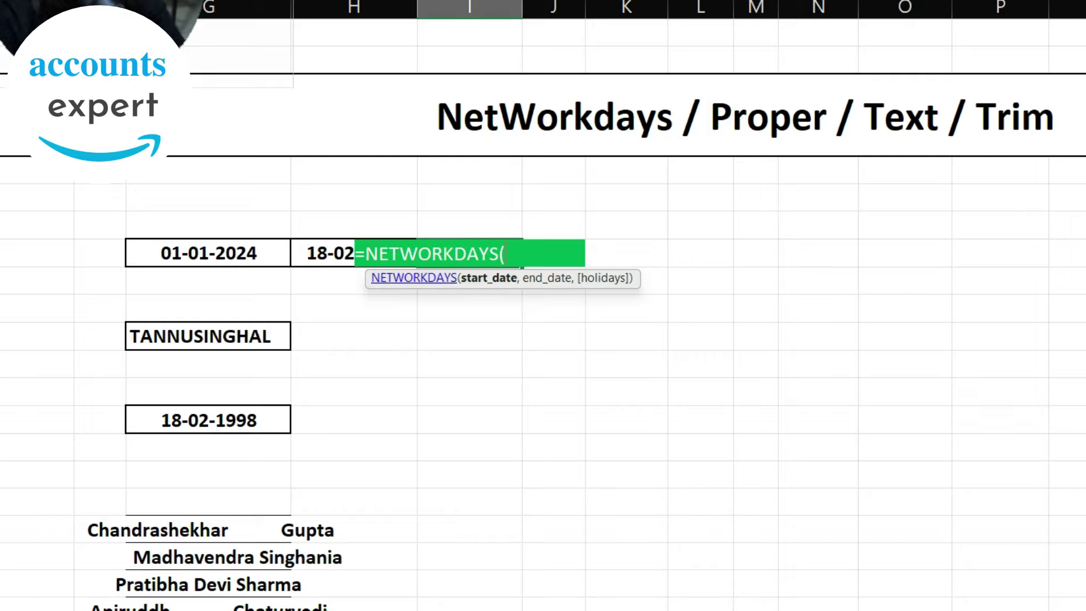
click(209, 253)
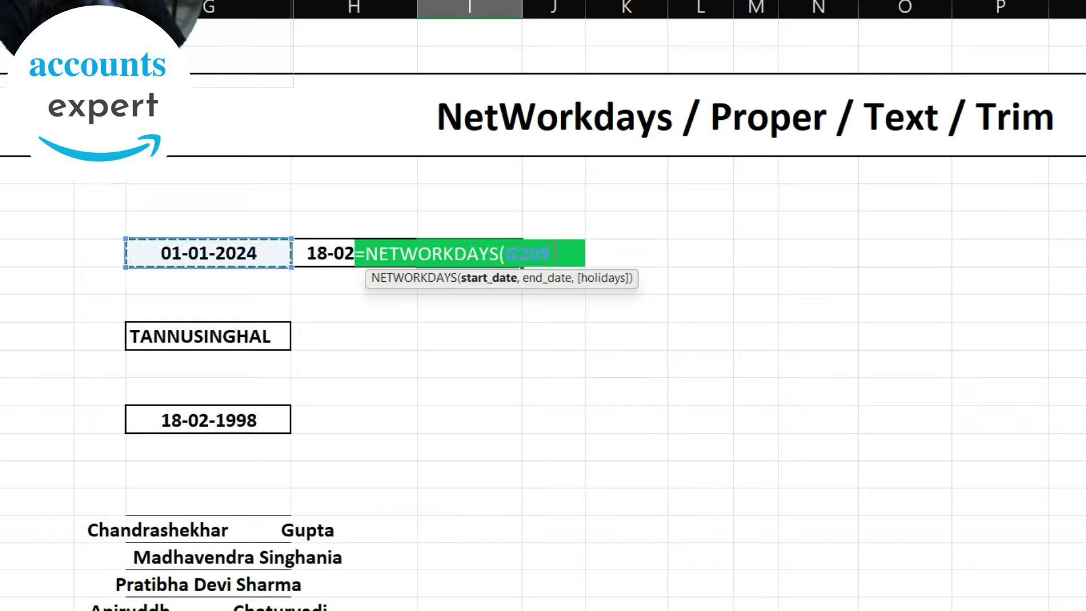
text(,)
click(354, 253)
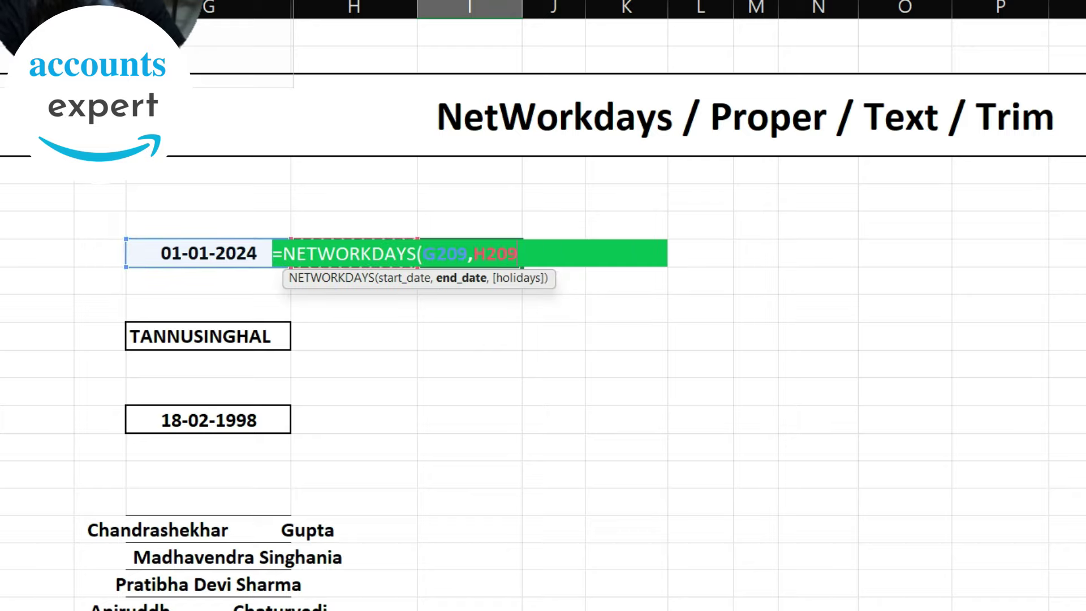
text(,)
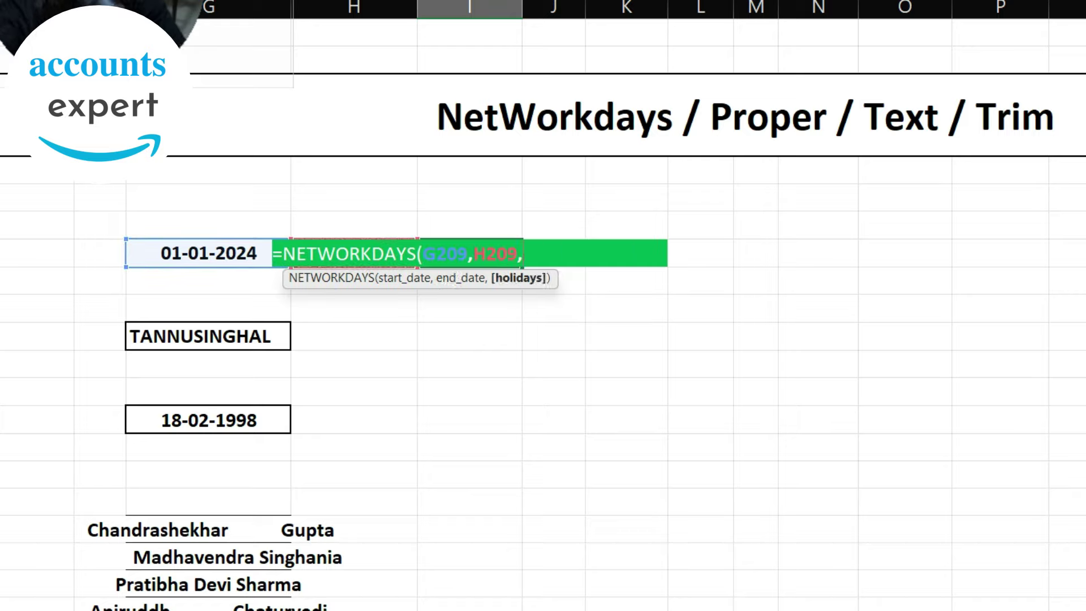
text(3)
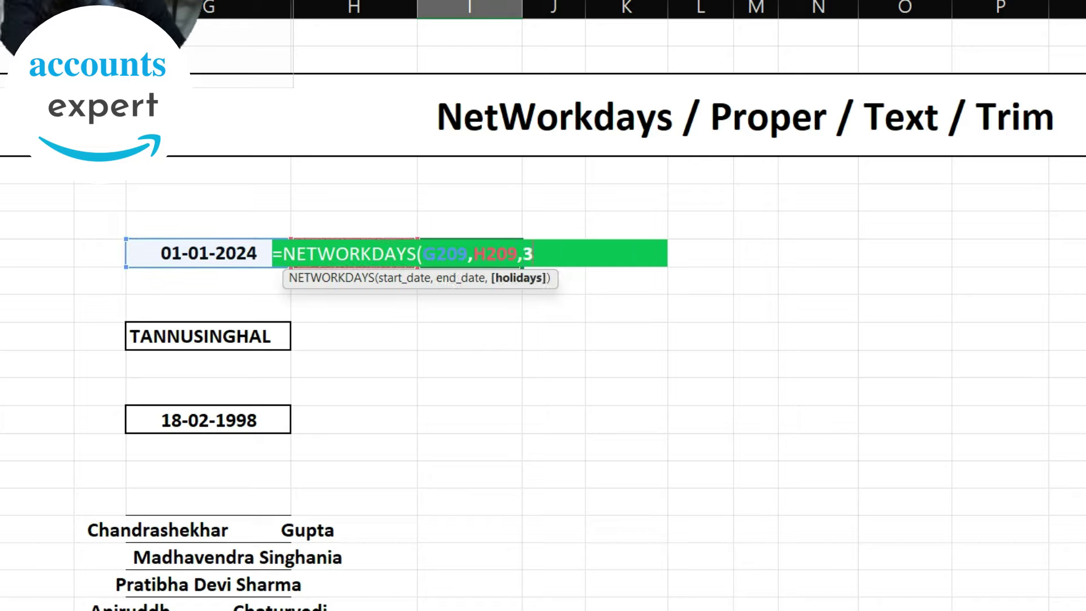
text())
key(Return)
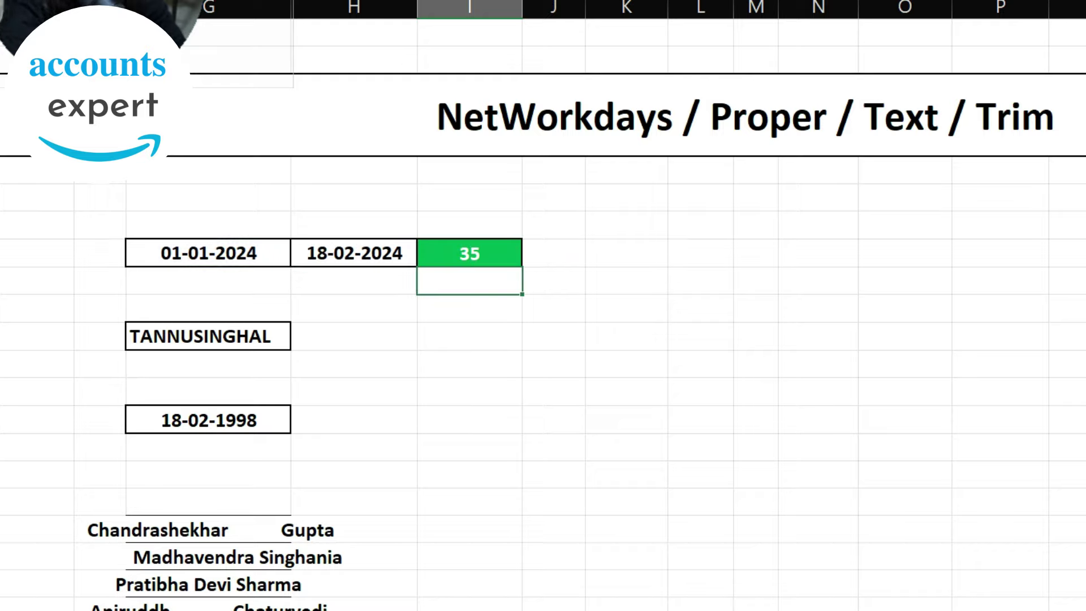
click(469, 253)
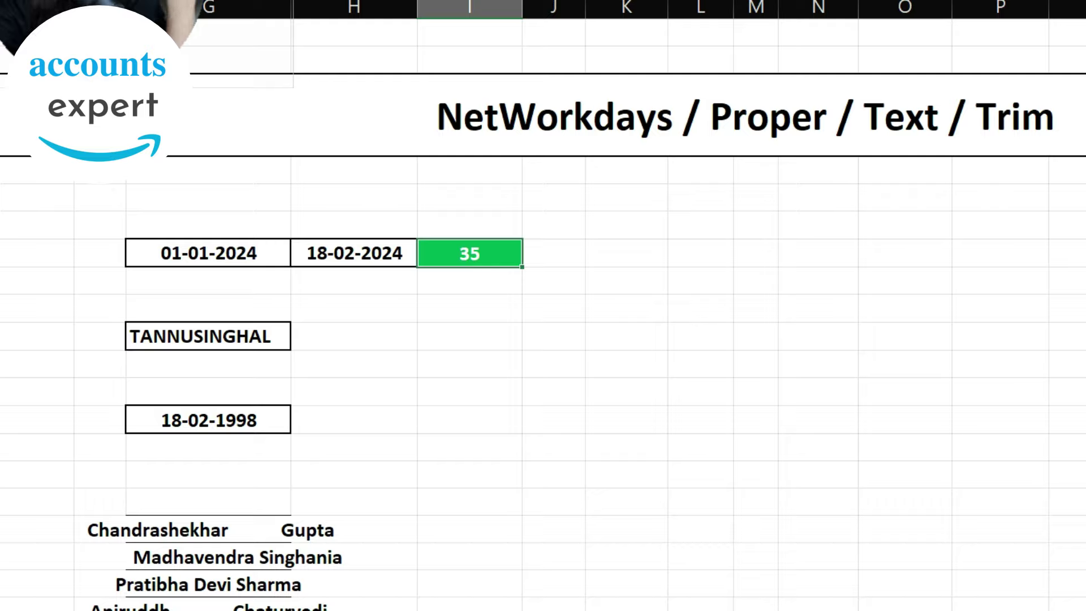
click(470, 336)
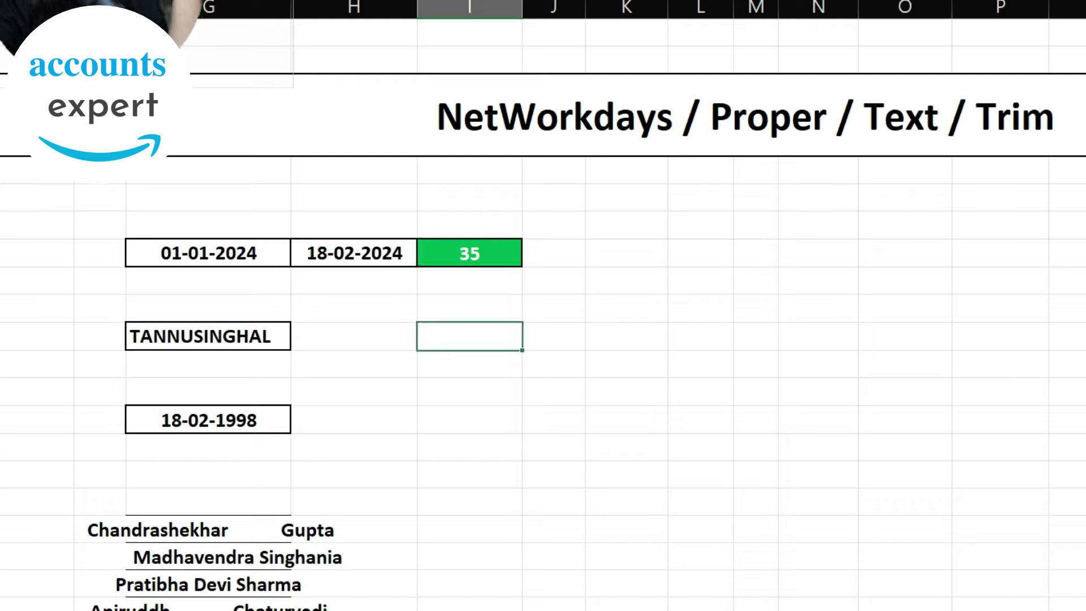
click(469, 252)
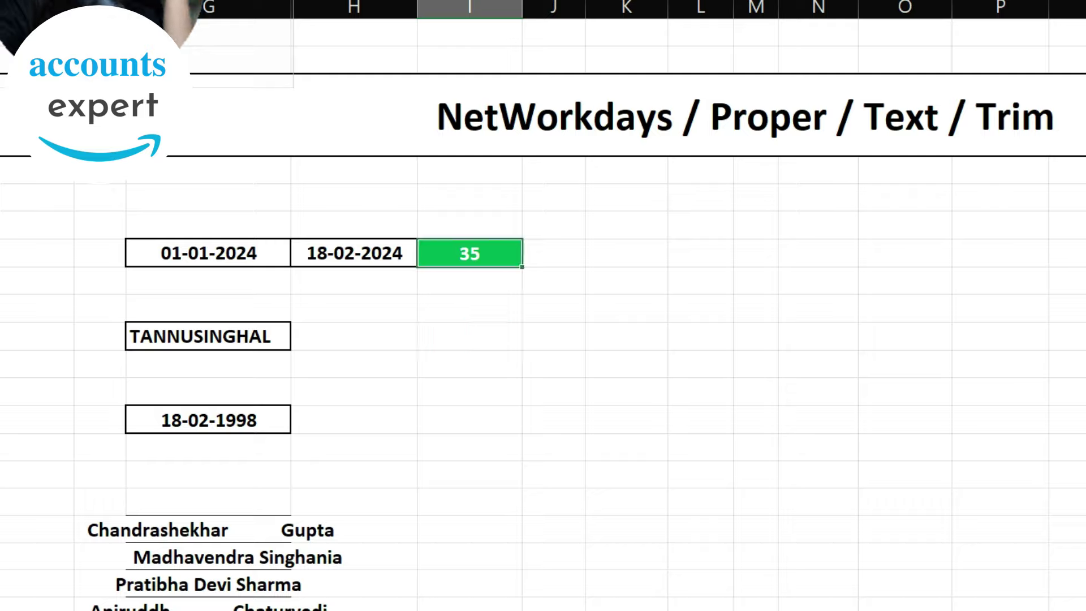
click(469, 336)
click(469, 253)
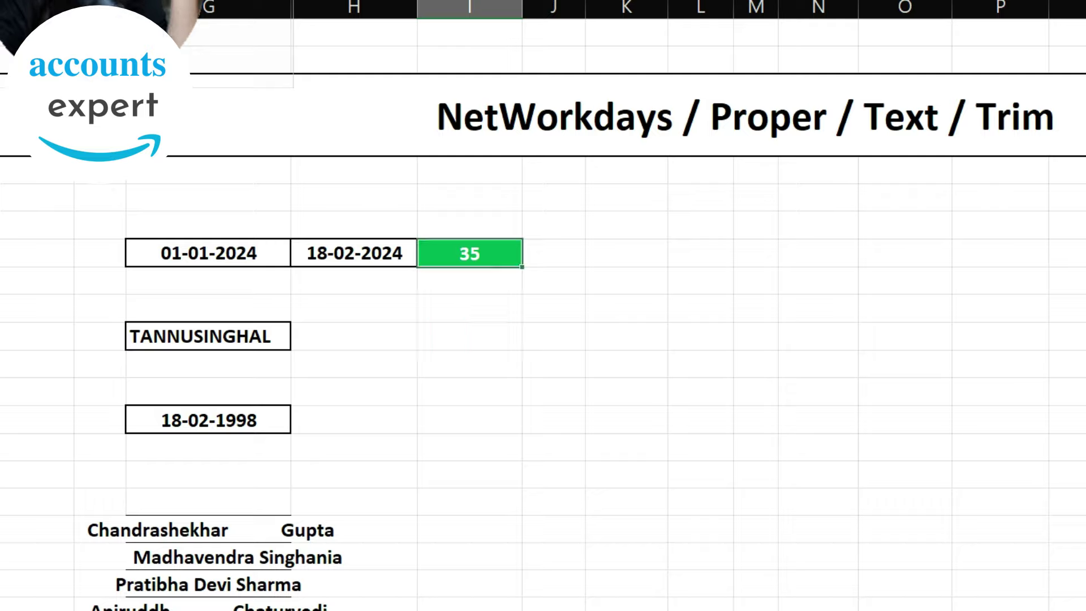
click(208, 253)
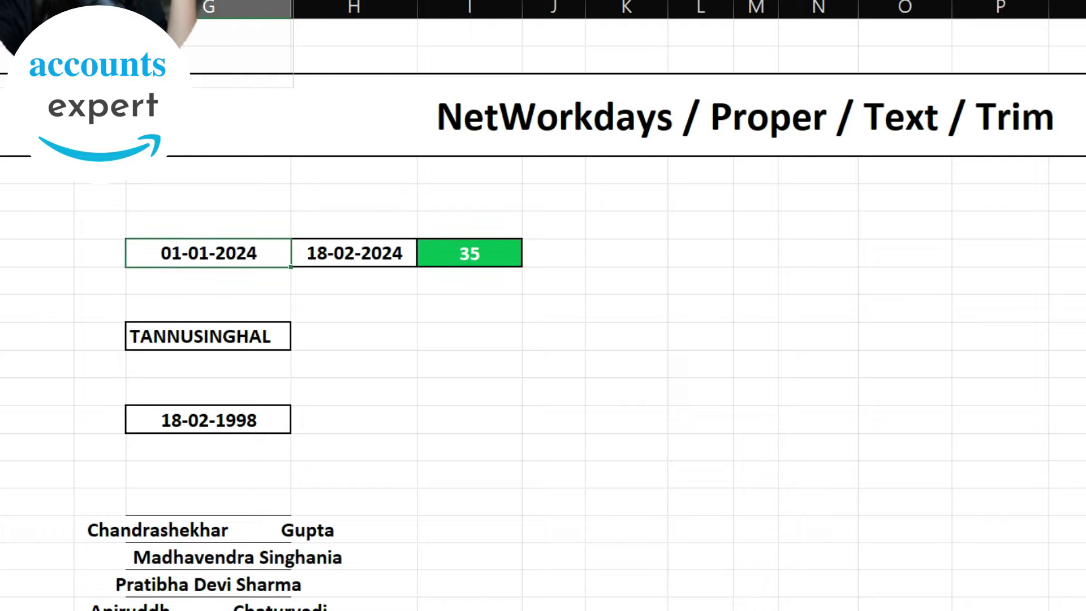
click(354, 253)
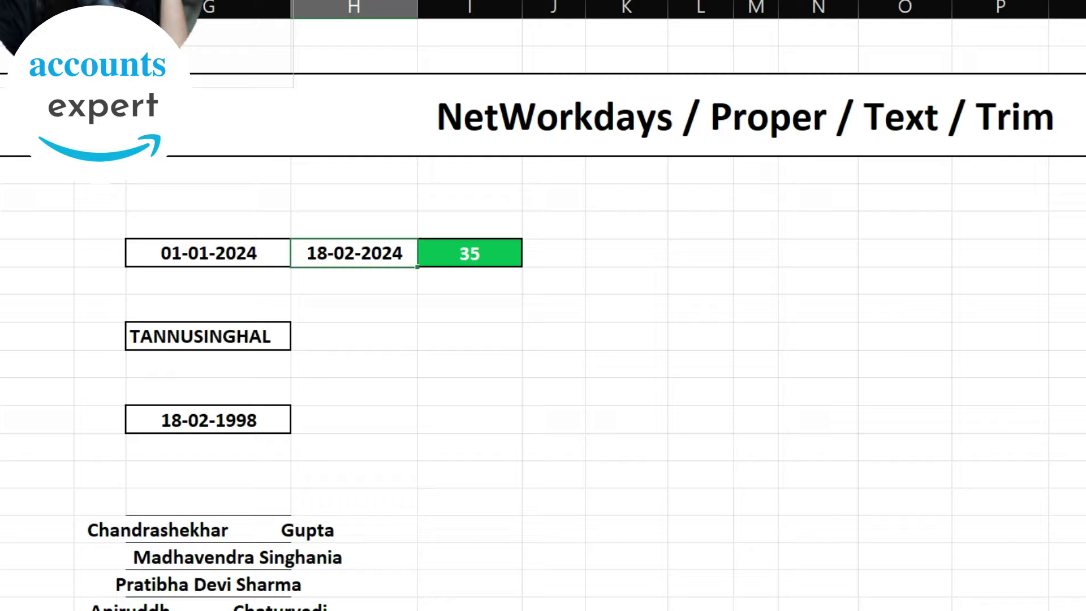
click(208, 335)
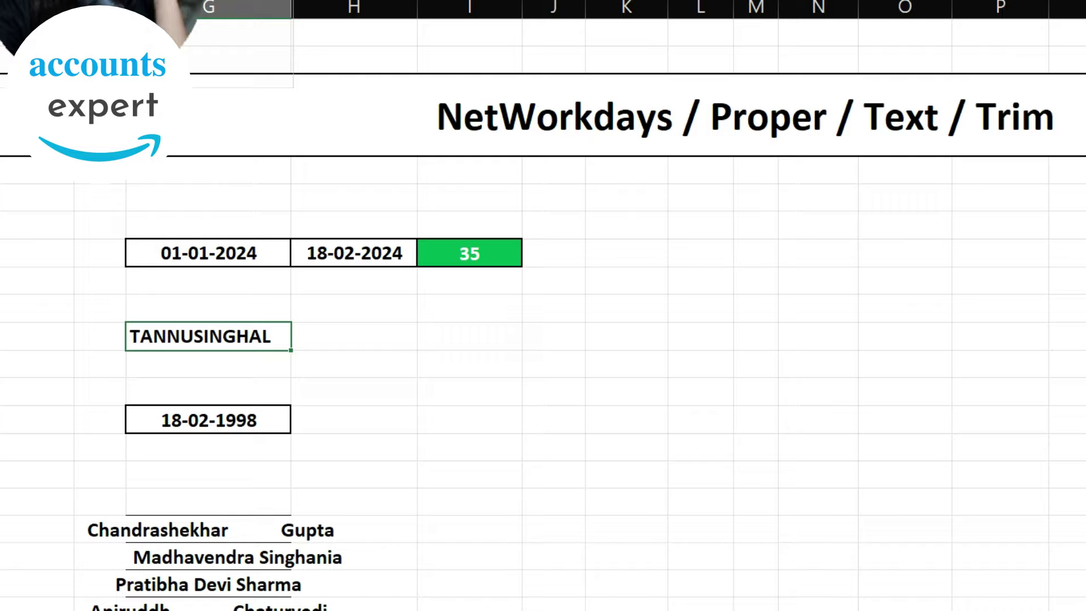
click(470, 336)
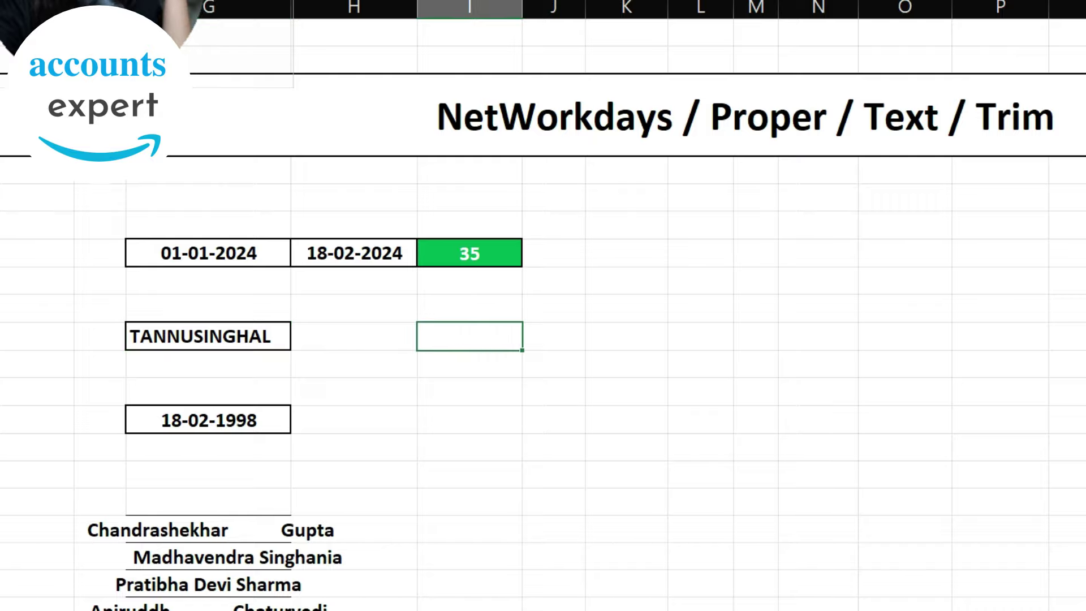
text(=r)
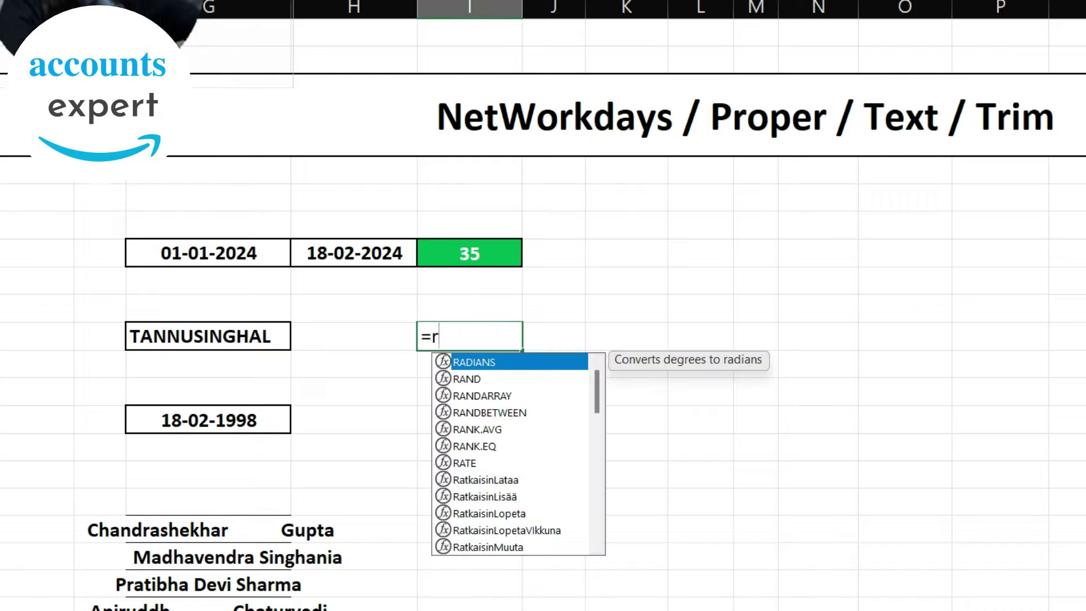
text(p)
key(BackSpace)
key(BackSpace)
text(p)
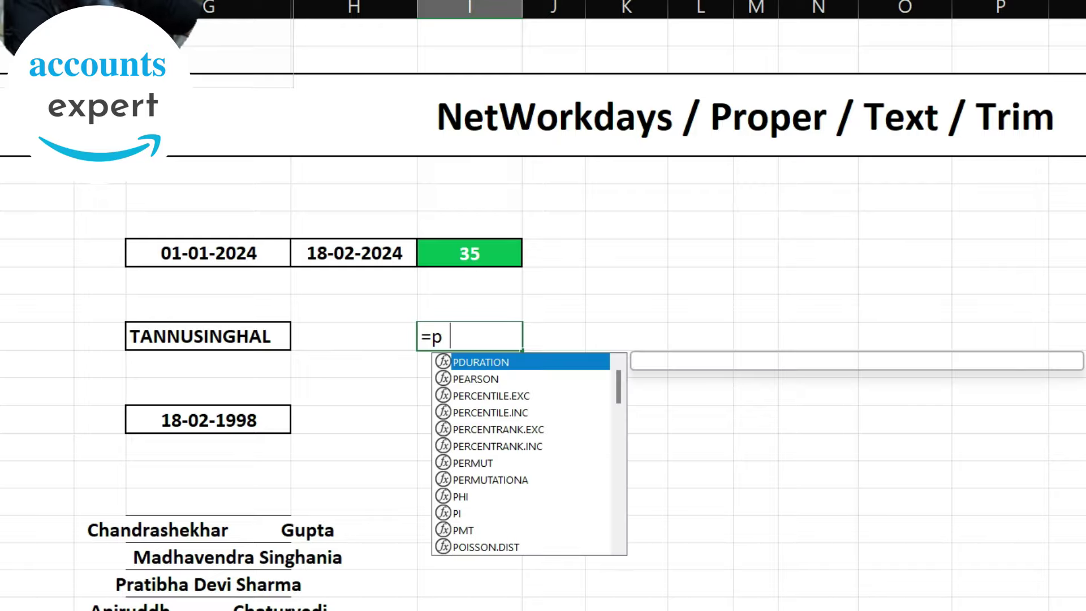
text(rop)
key(Tab)
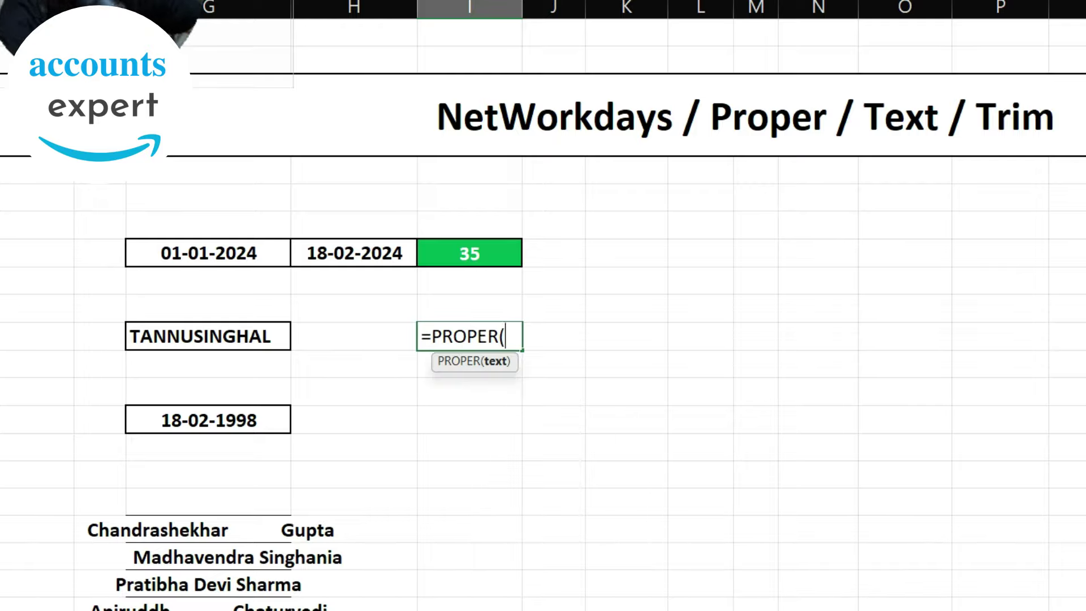
click(208, 336)
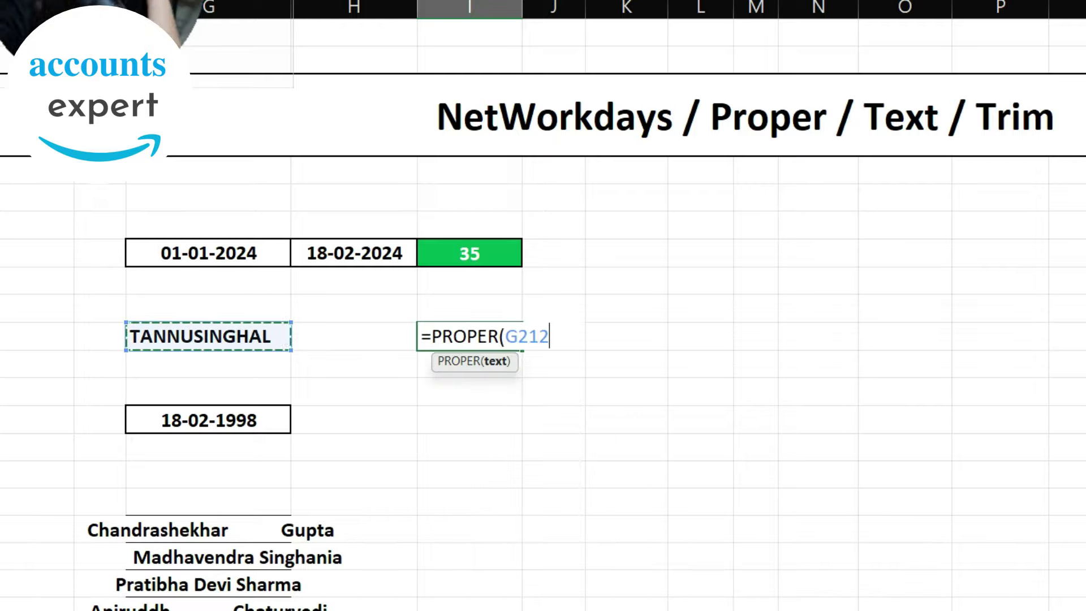
text())
key(Return)
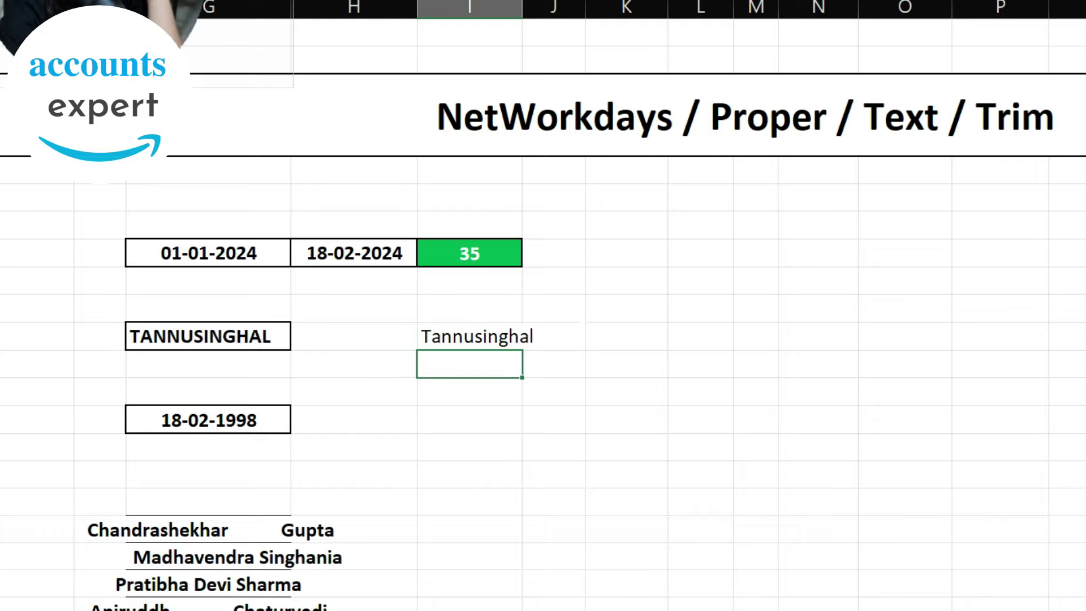
click(469, 336)
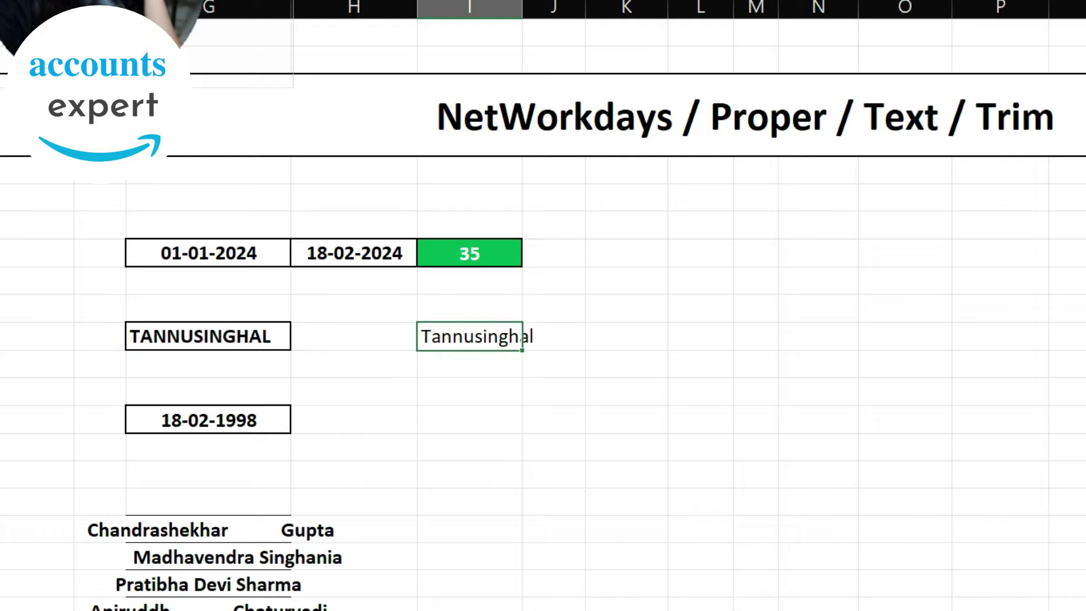
drag(522, 9, 589, 9)
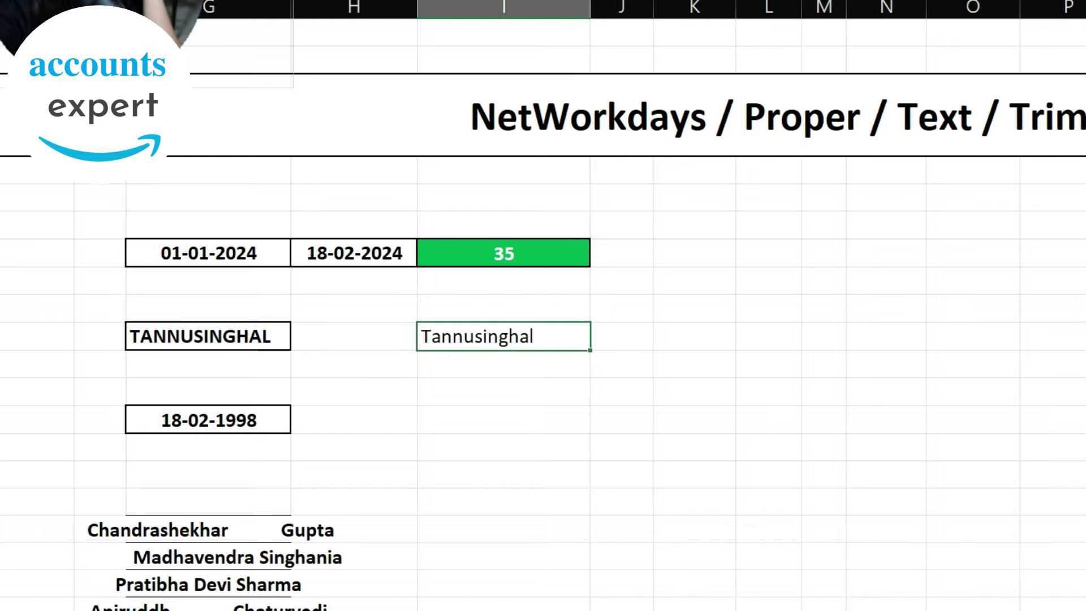
drag(621, 336, 621, 364)
click(504, 336)
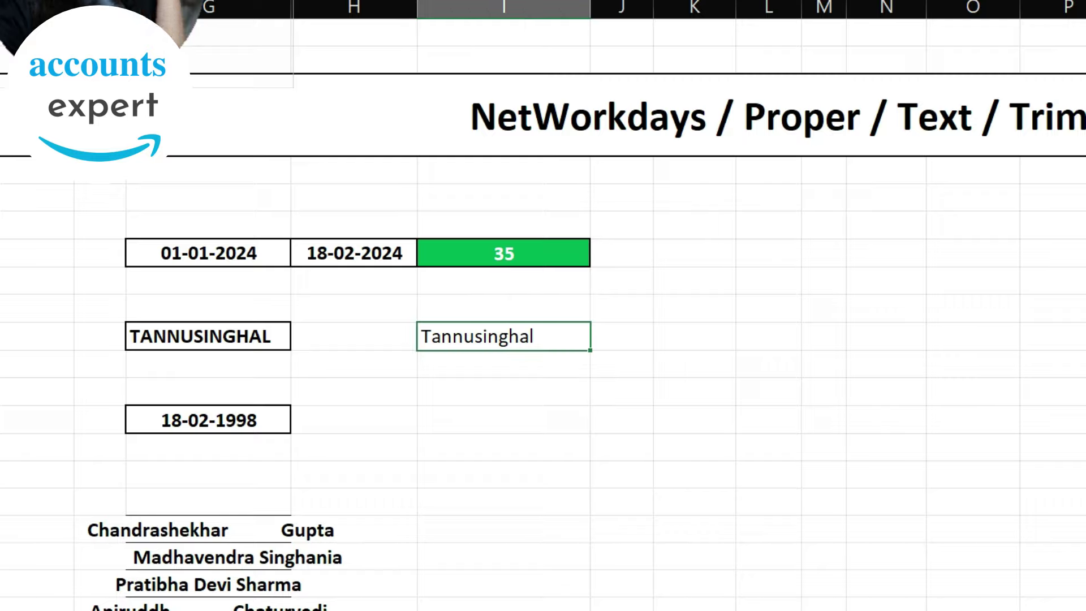
click(208, 336)
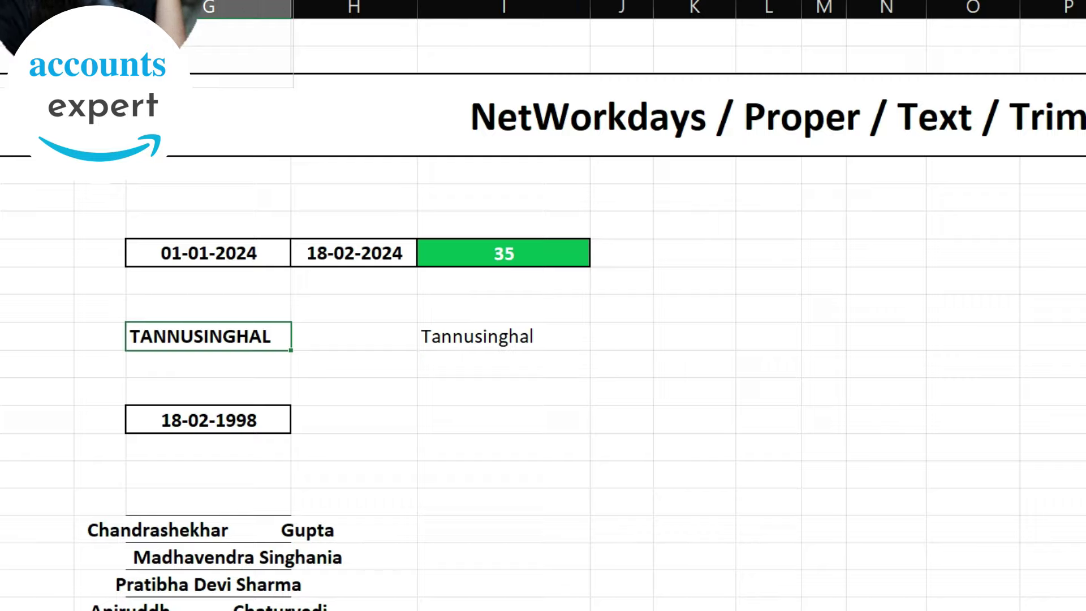
double_click(202, 336)
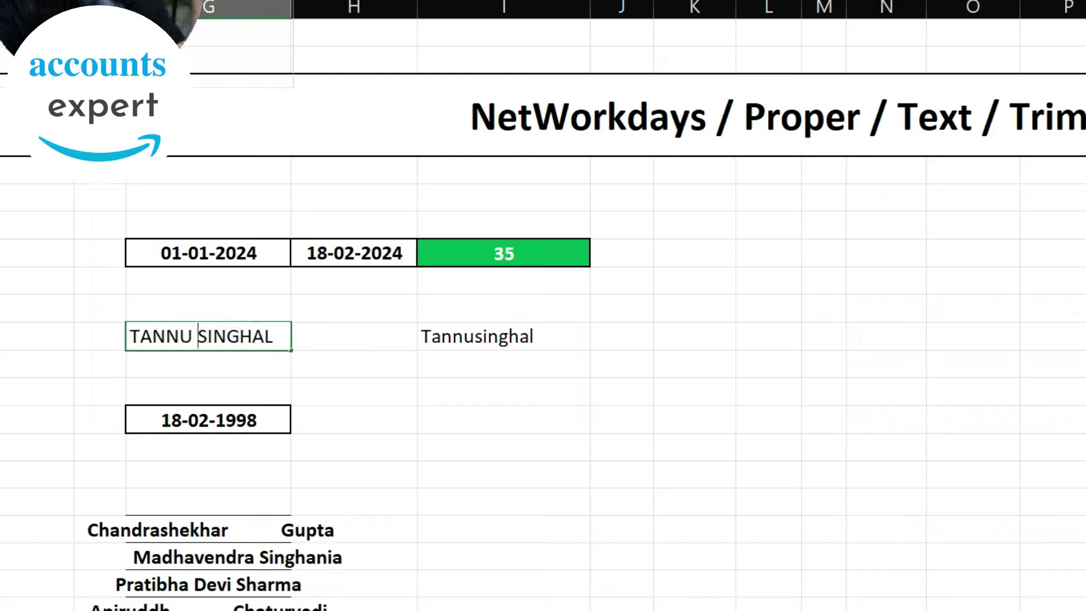
key(Return)
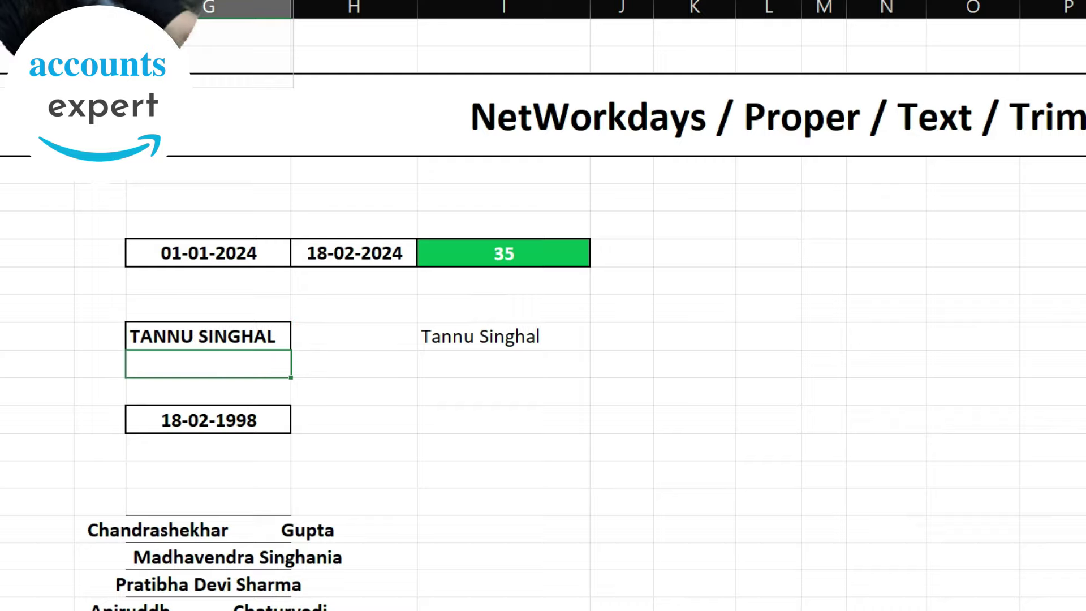
click(503, 335)
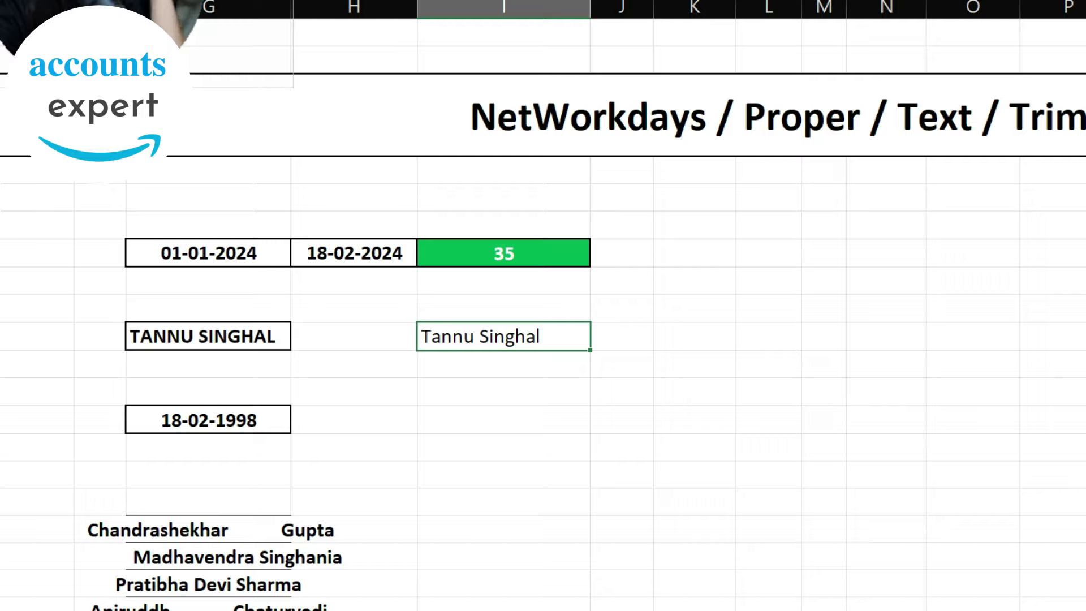
click(503, 420)
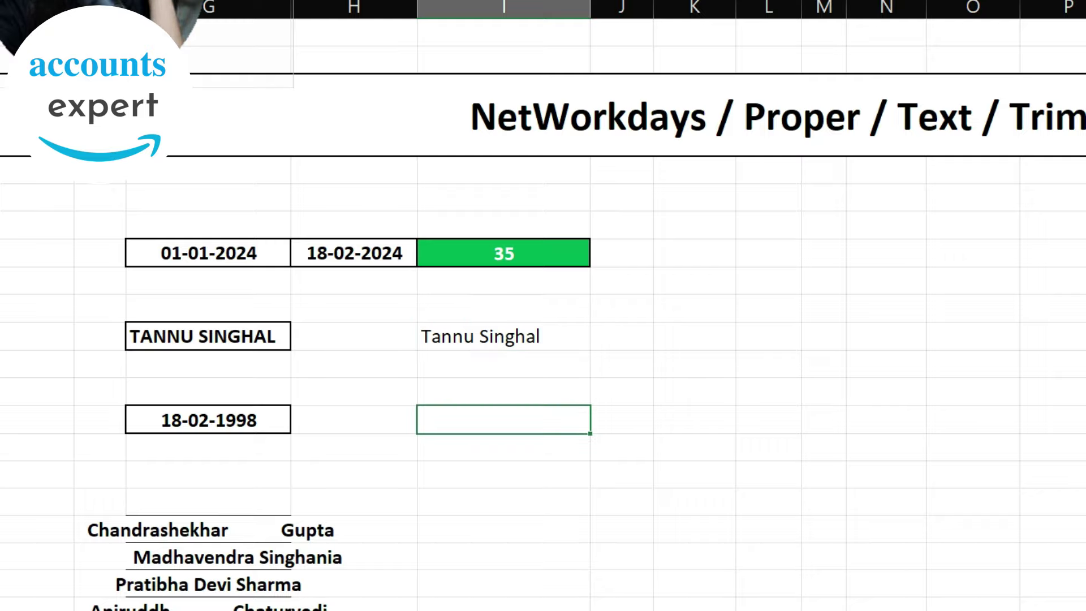
click(208, 419)
click(504, 420)
click(208, 420)
click(503, 420)
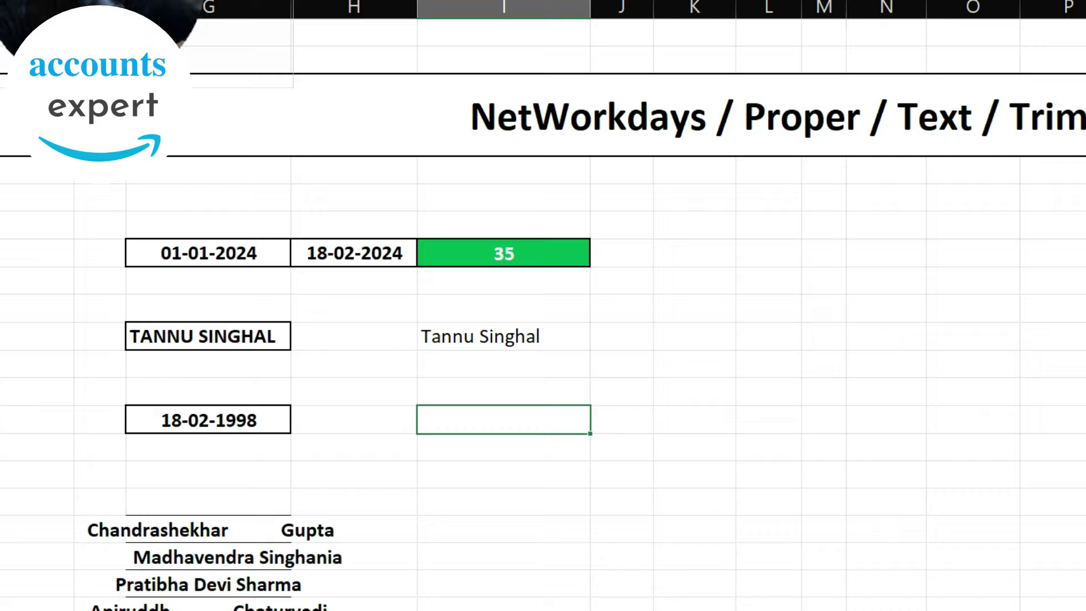
Step: Enter =TEXT(G215,"dddd") in I215 so 18-02-1998 shows as Wednesday, then check the result
text(=t)
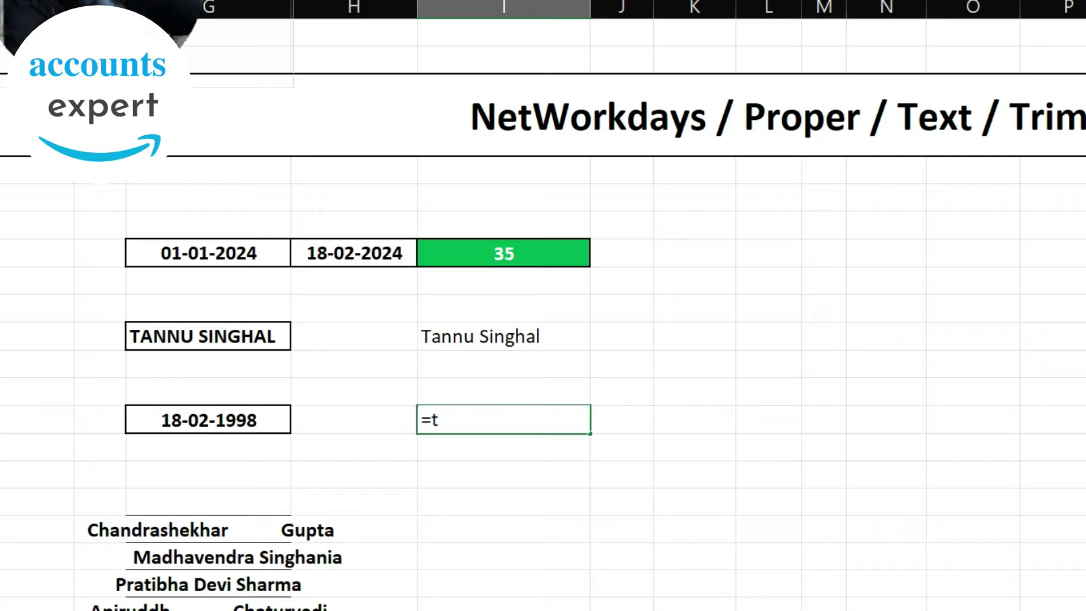
text(ext)
key(Tab)
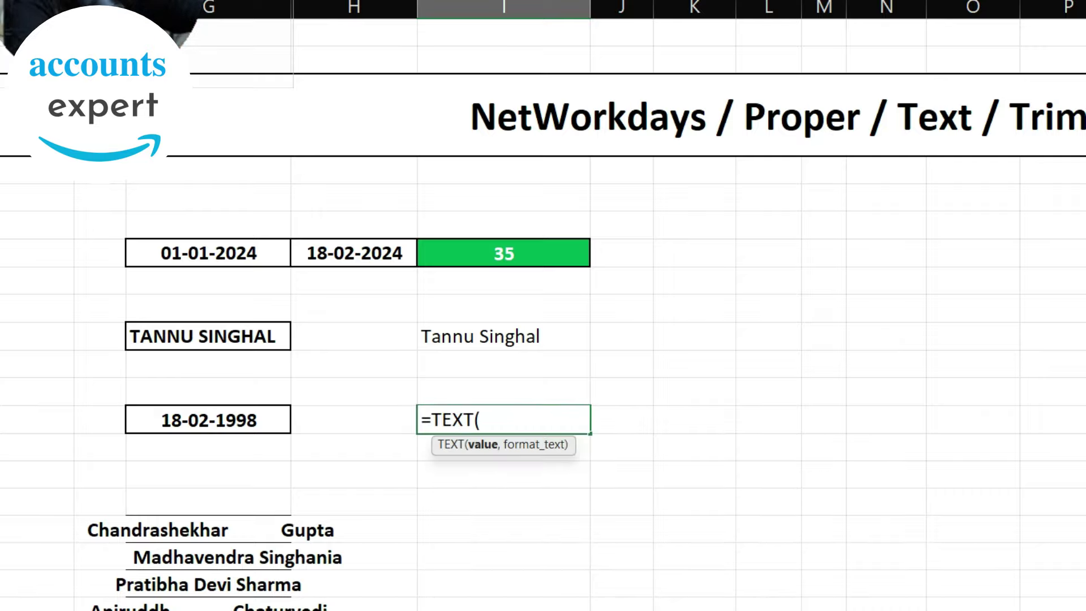
click(208, 419)
text(,)
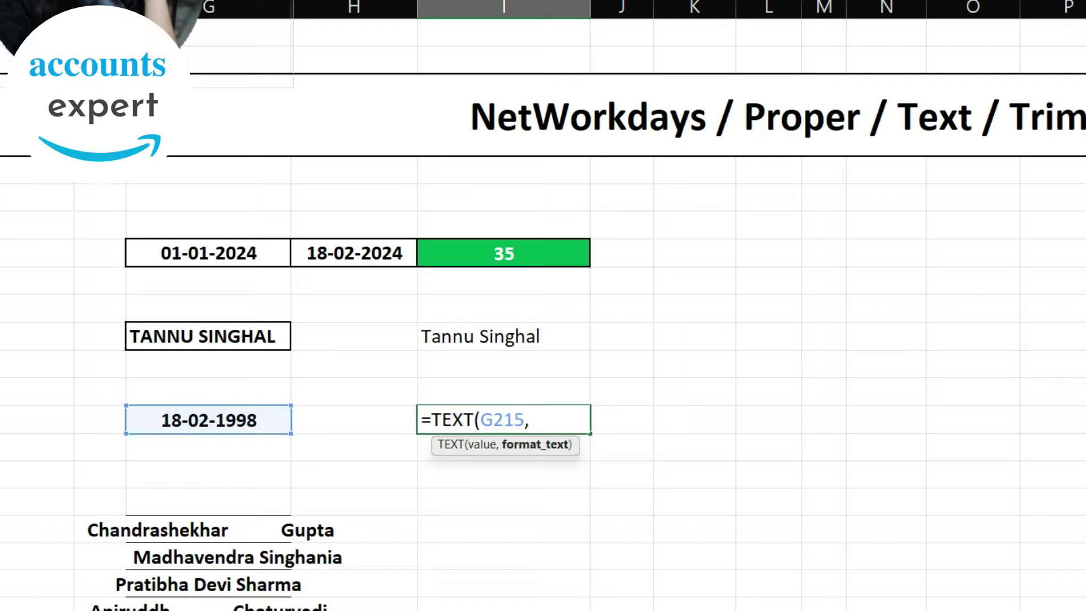
text(")
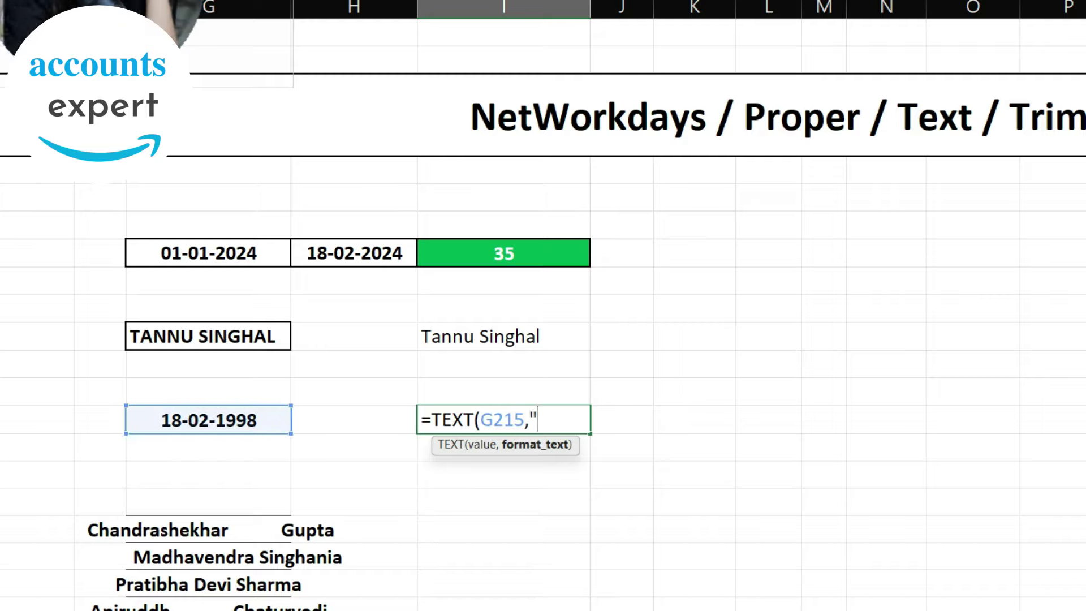
text(dddd)
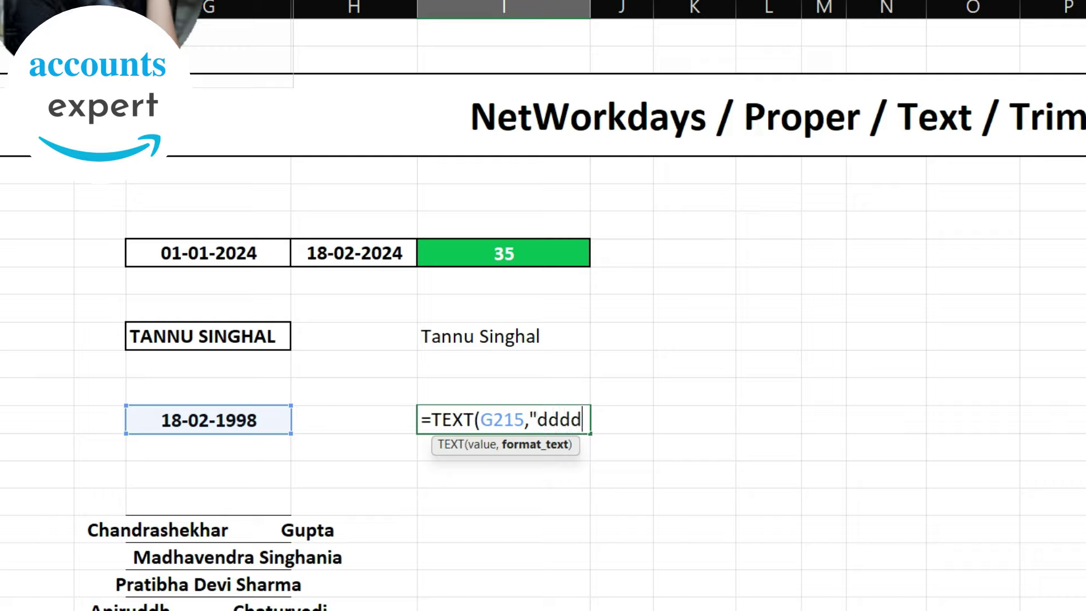
text(")
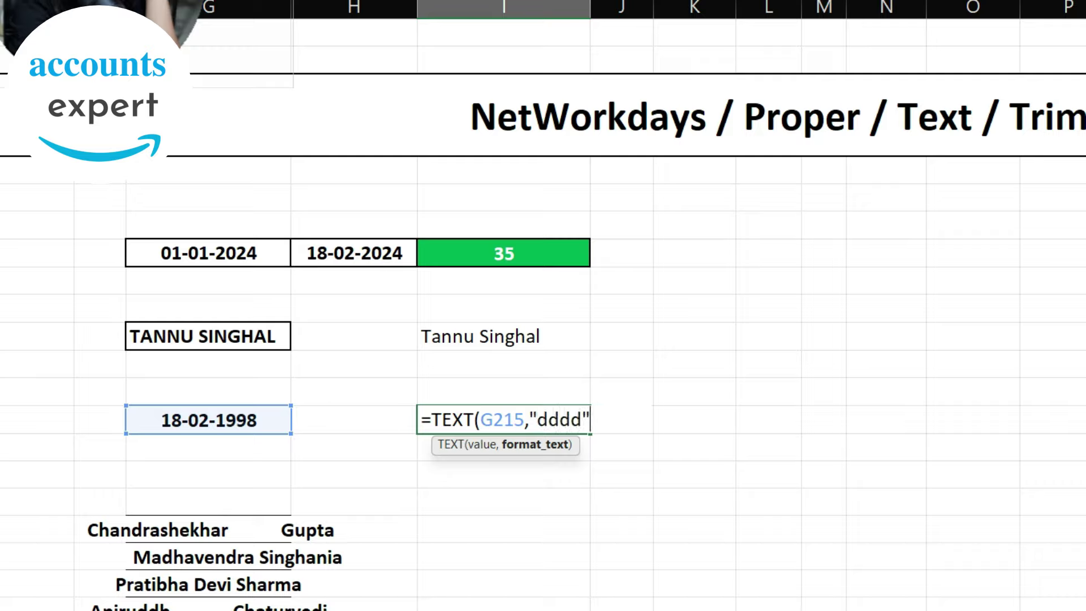
text())
key(Return)
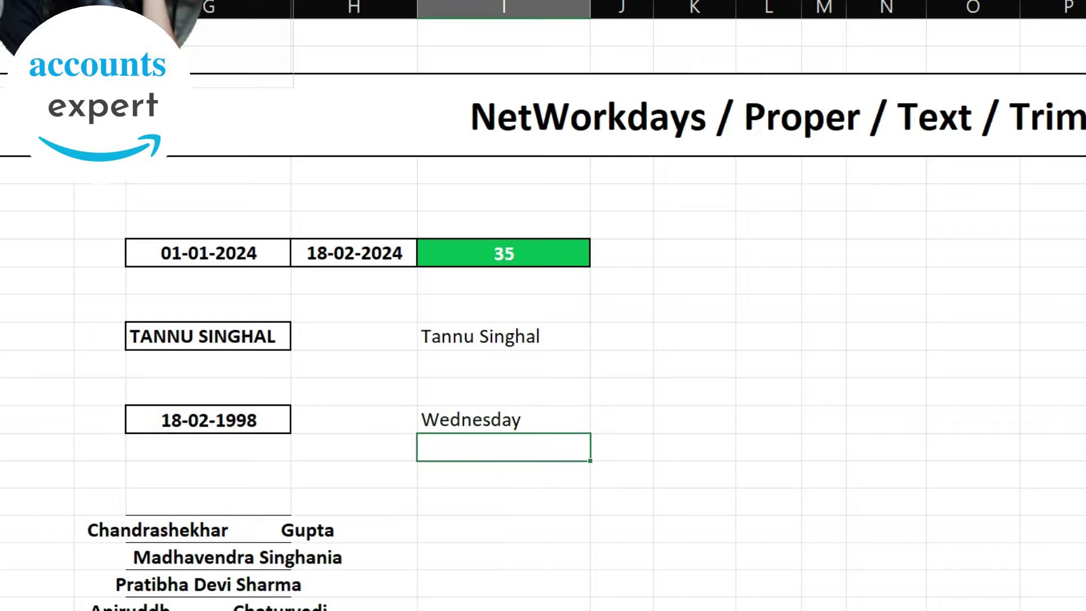
click(503, 419)
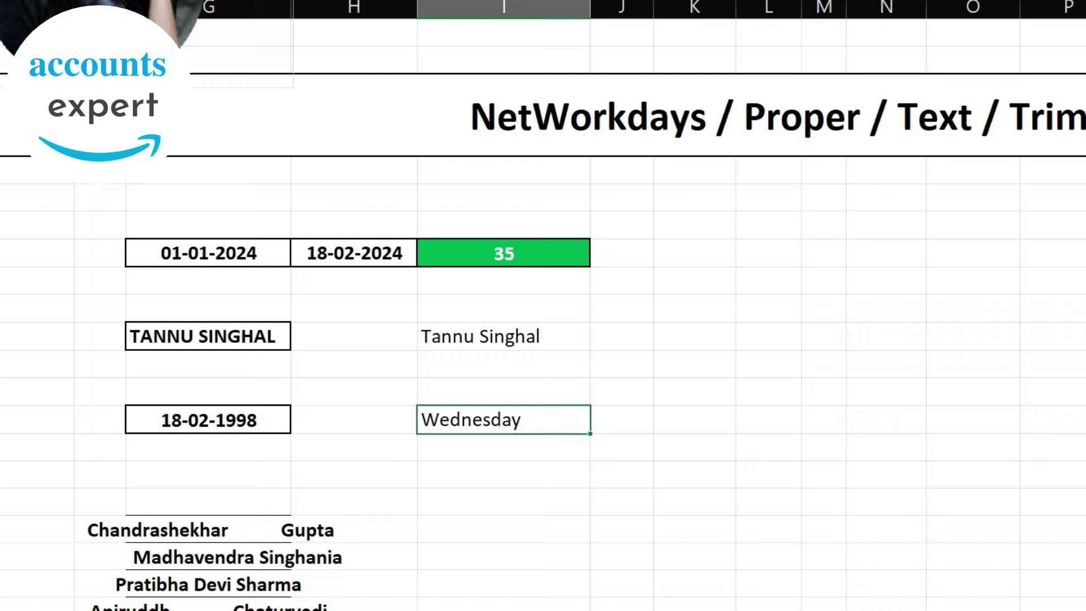
click(504, 474)
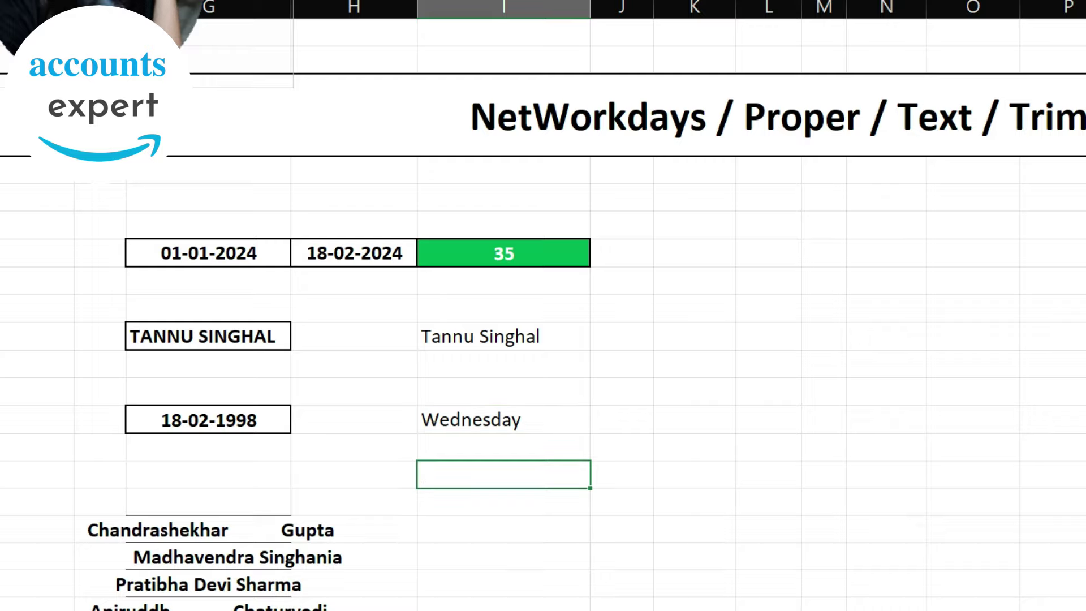
click(503, 419)
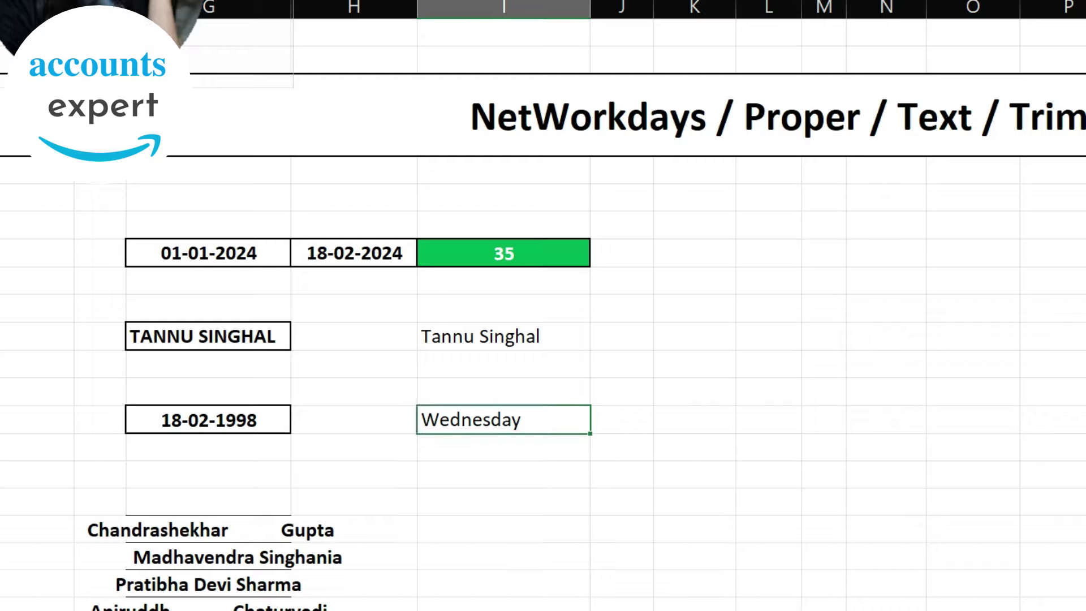
click(353, 419)
click(504, 419)
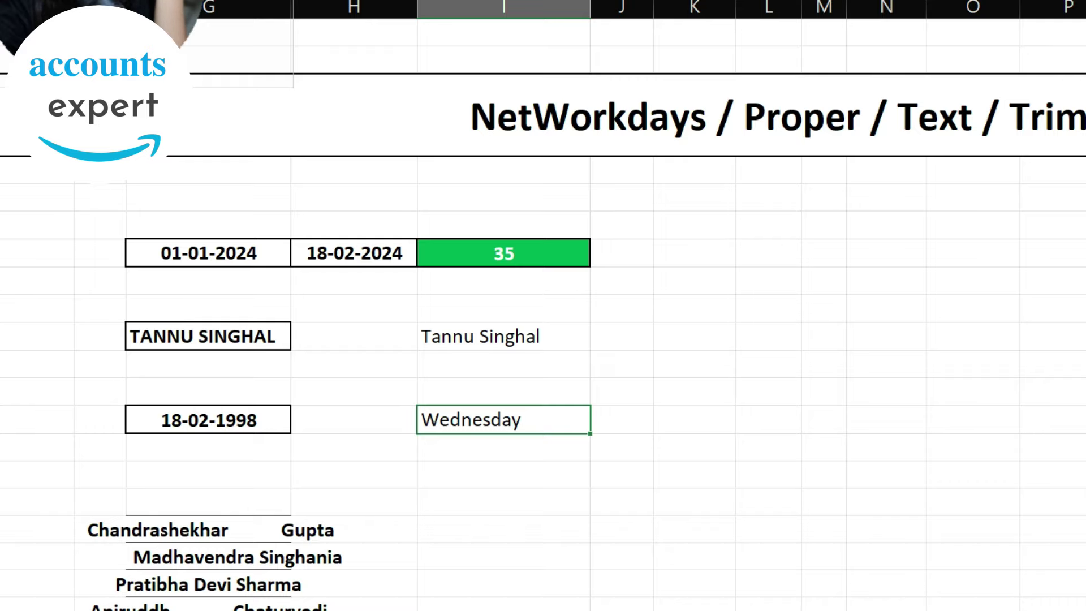
Step: Scroll down and select the list of spaced-out names in column G
scroll(543, 315, down, 1)
scroll(543, 314, down, 1)
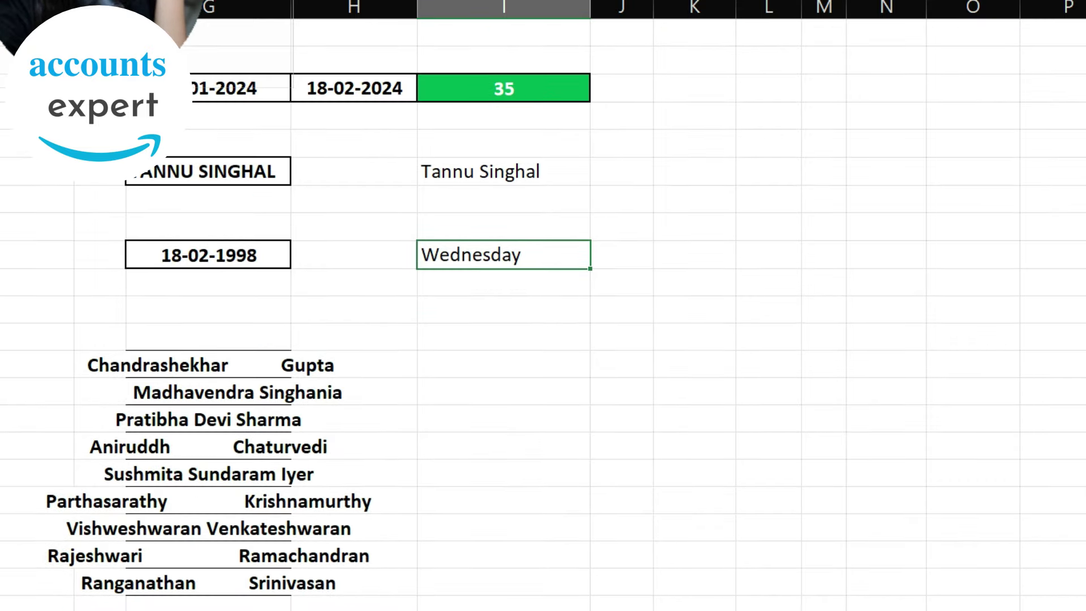
drag(208, 365, 208, 582)
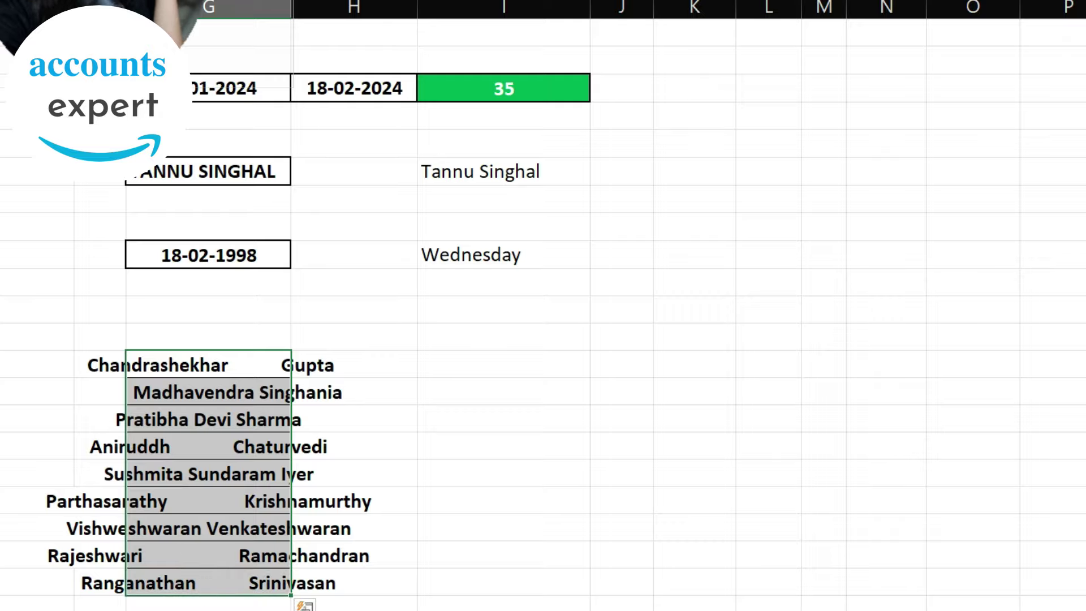
click(503, 365)
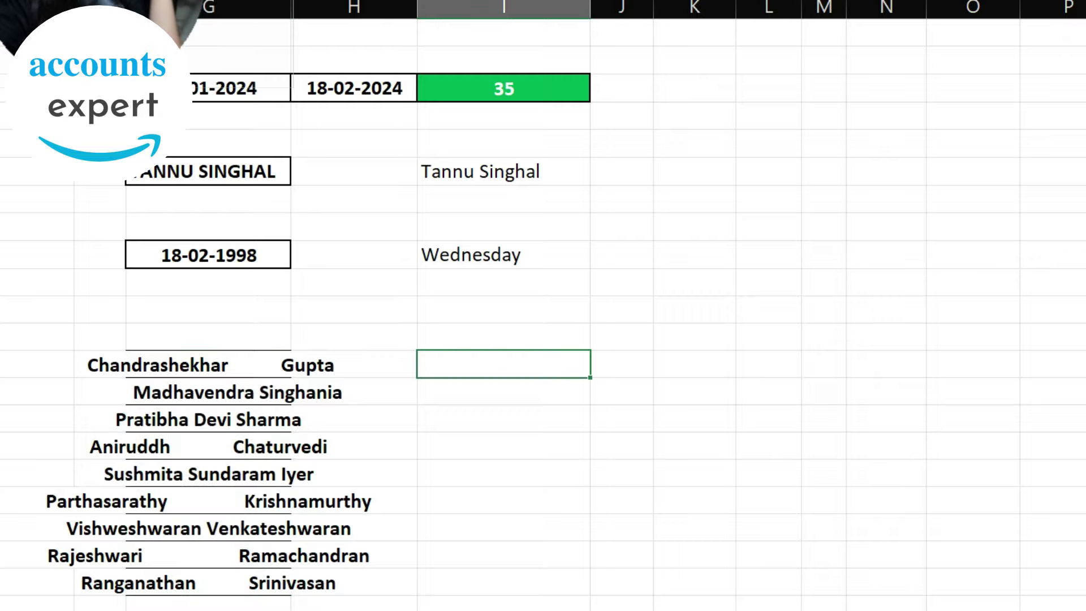
drag(208, 364, 208, 583)
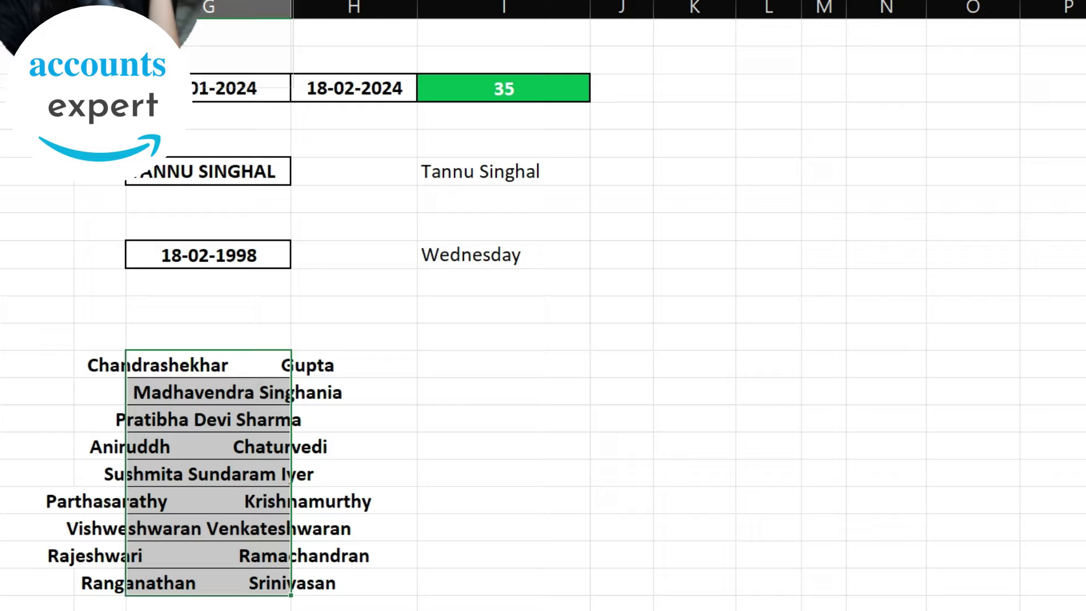
scroll(543, 305, up, 3)
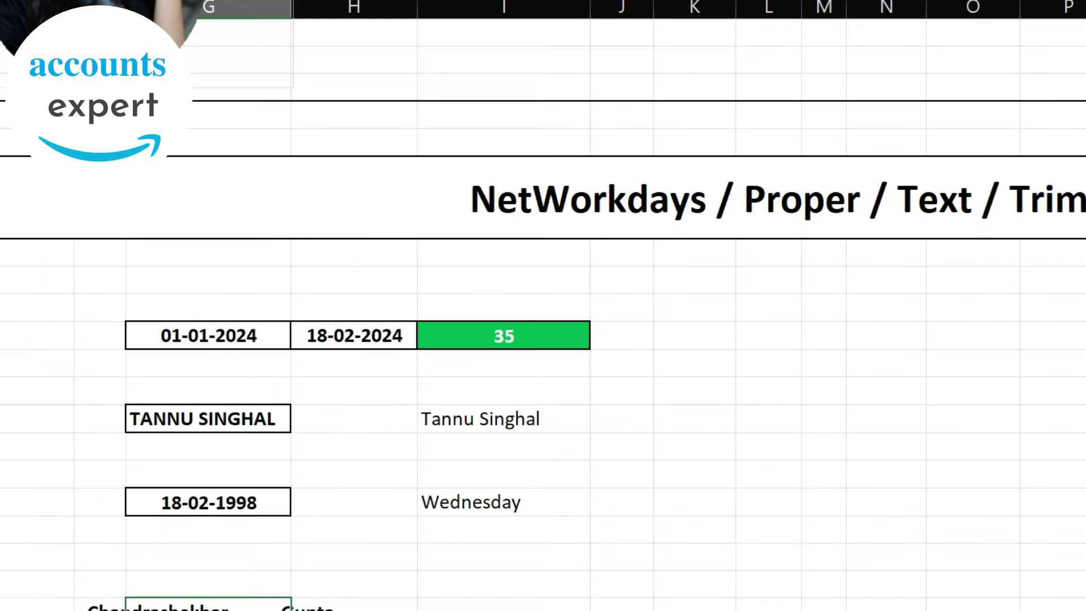
scroll(543, 305, down, 1)
scroll(543, 305, down, 1)
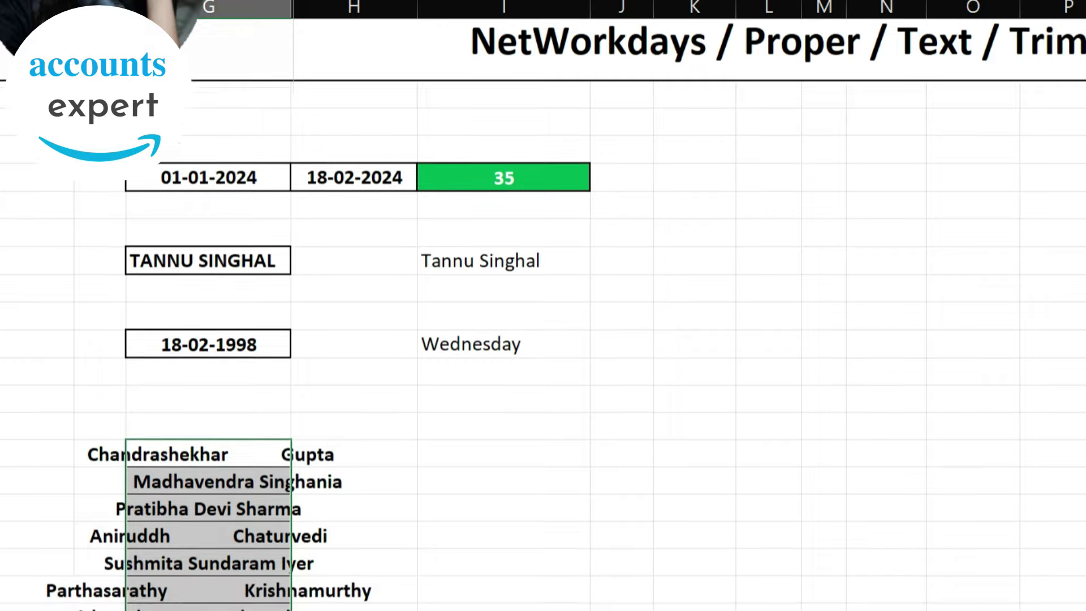
scroll(542, 305, down, 1)
click(503, 363)
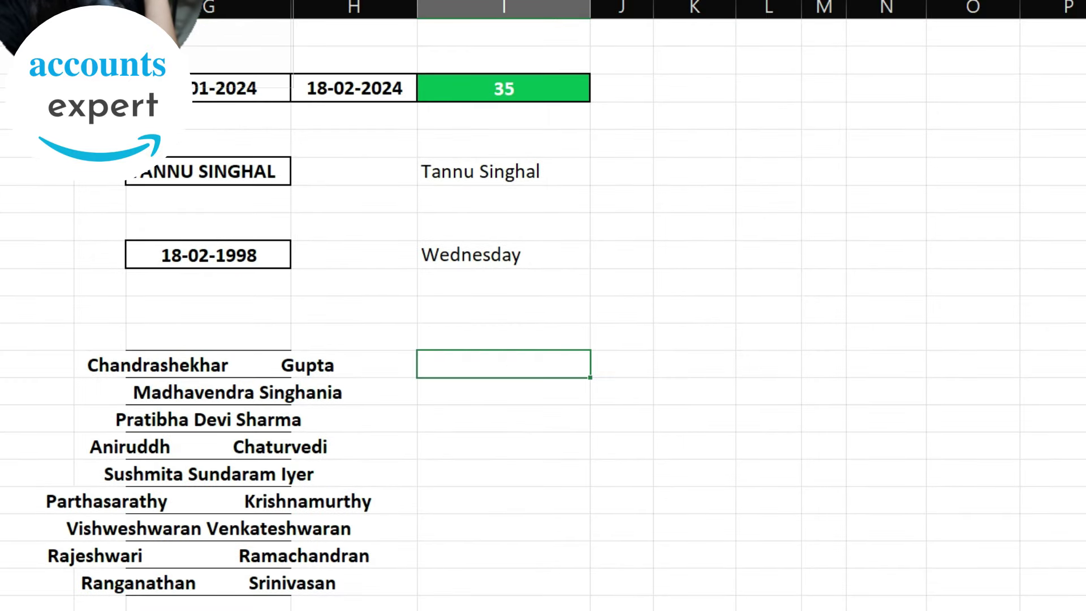
drag(208, 365, 208, 582)
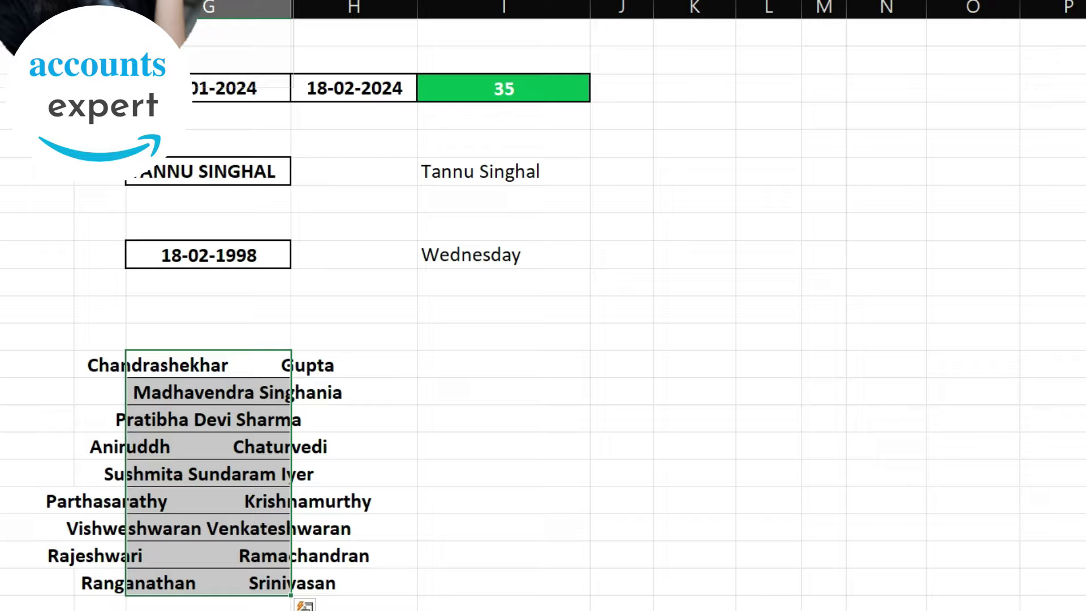
click(503, 446)
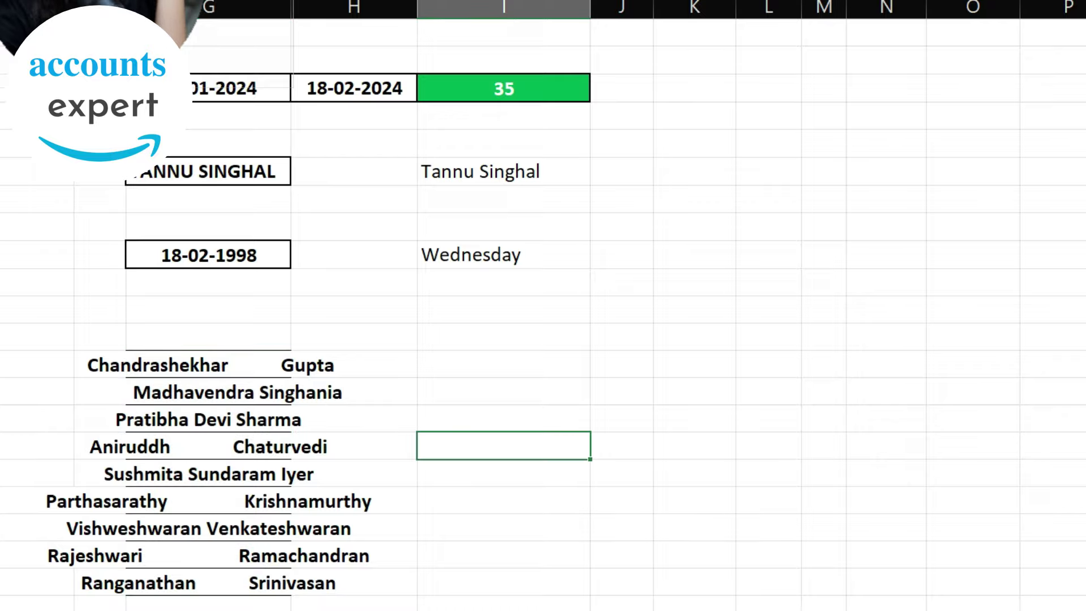
click(208, 364)
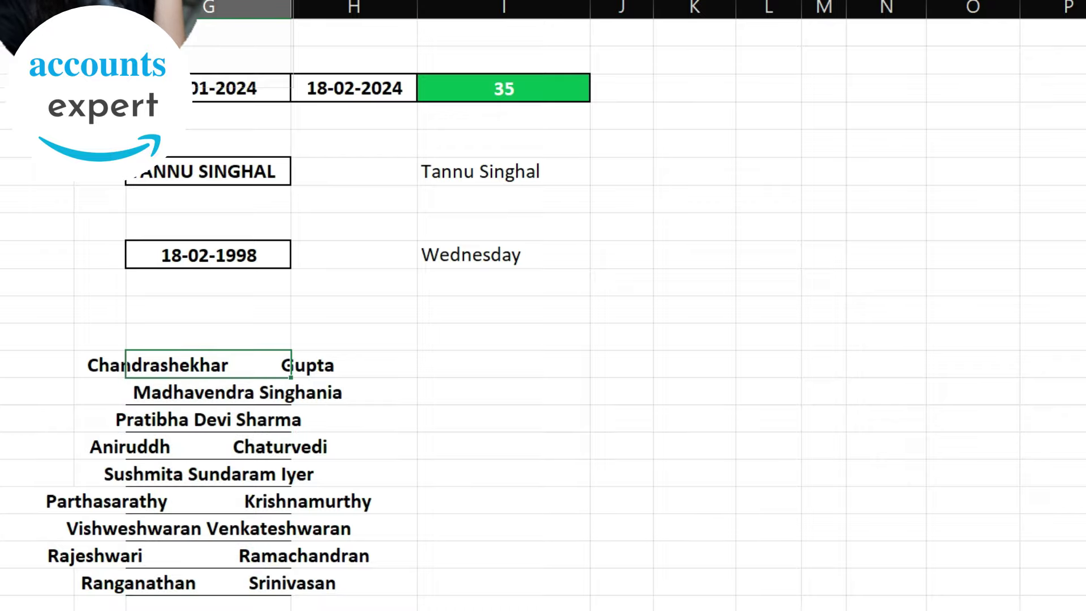
click(209, 392)
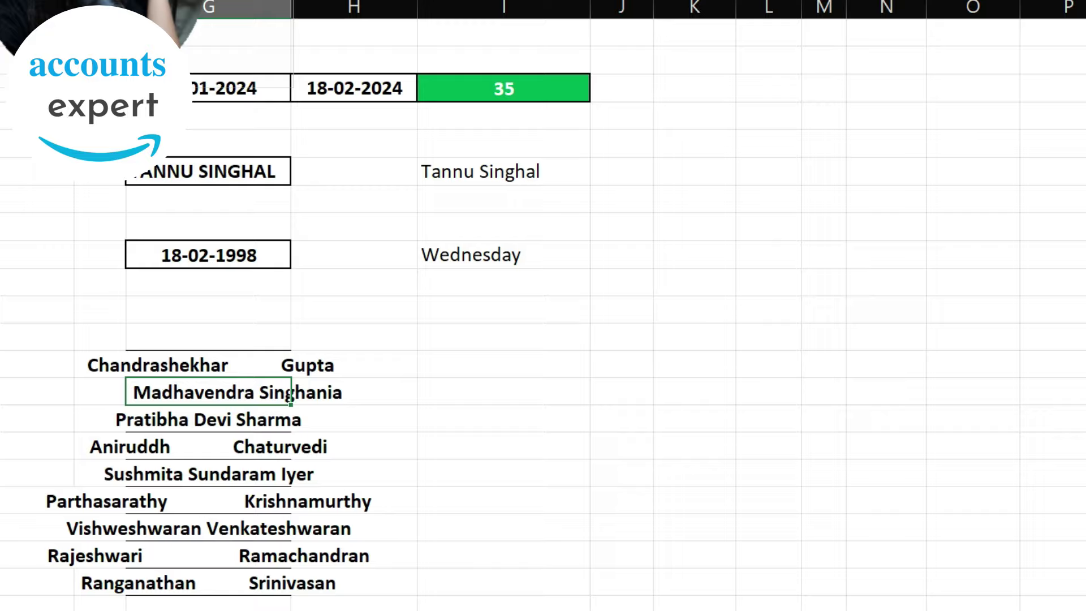
click(208, 446)
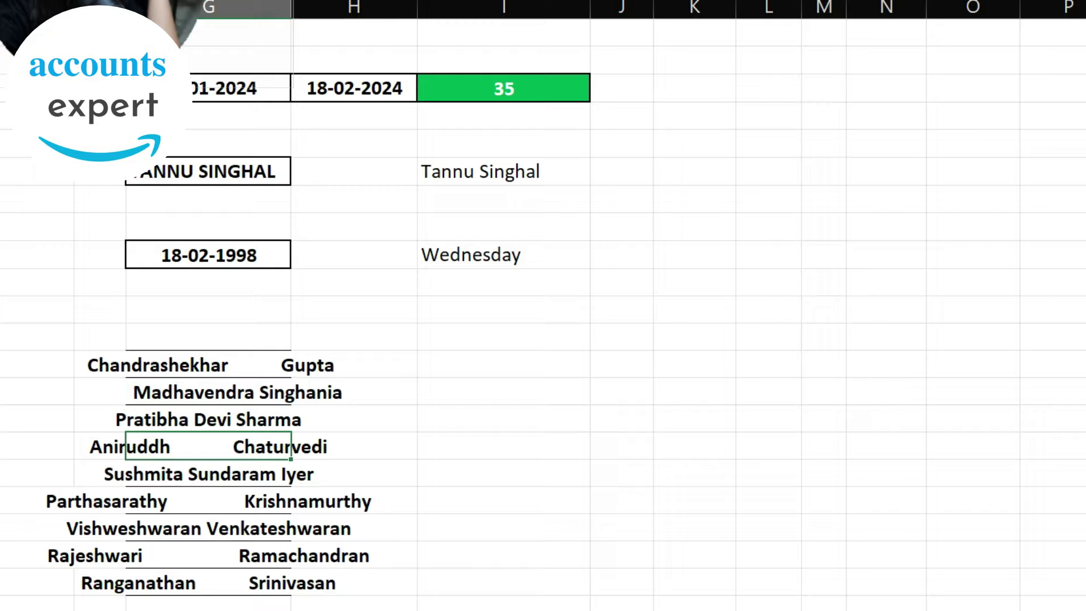
click(208, 365)
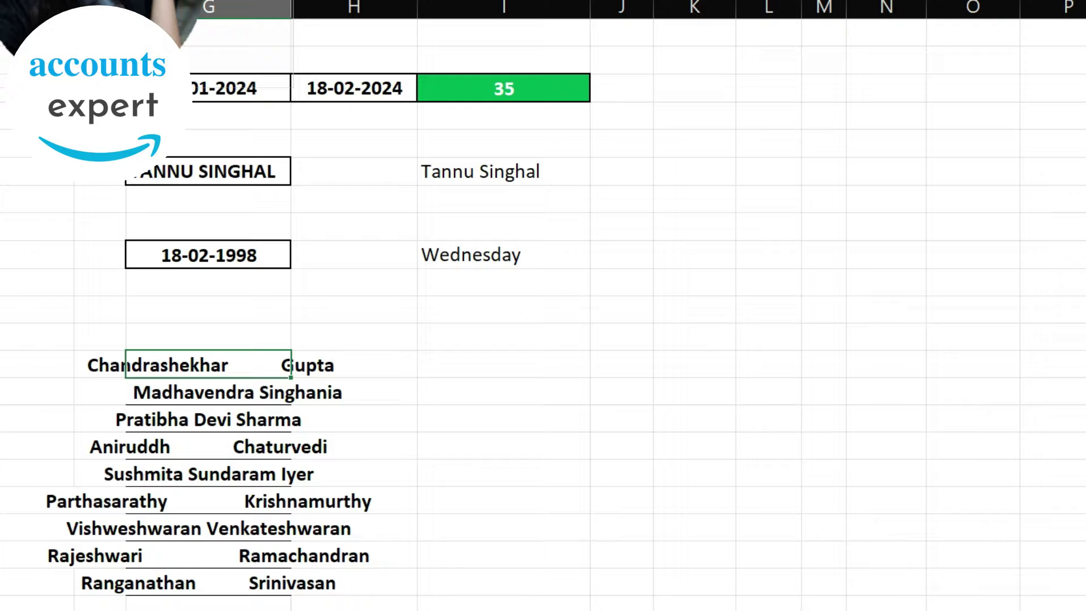
click(504, 364)
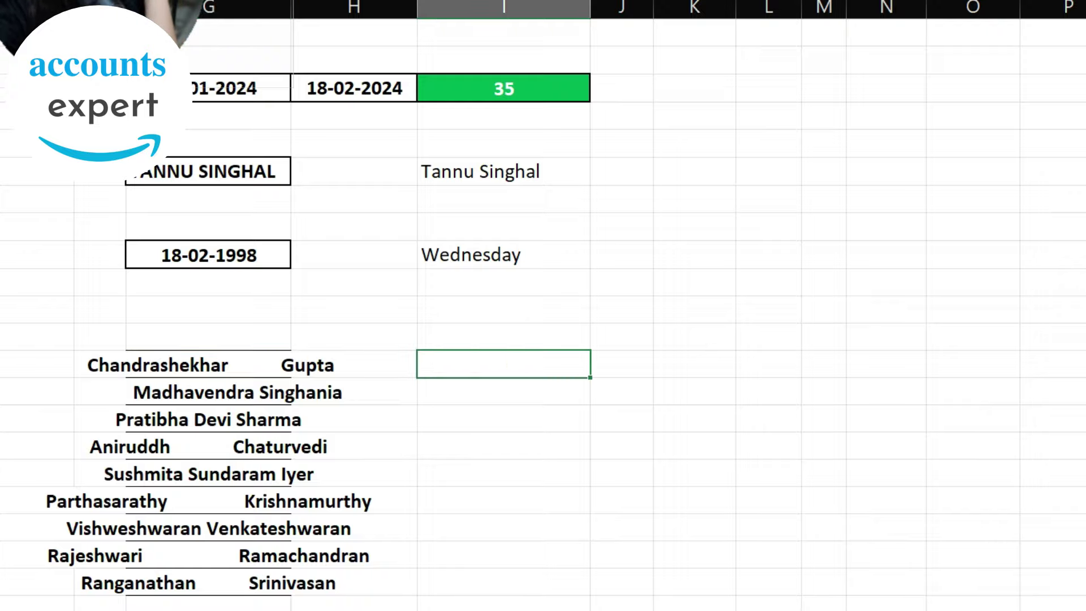
Step: Enter =TRIM(G219:G227) in column I to trim the nine spaced-out names
text(=trim)
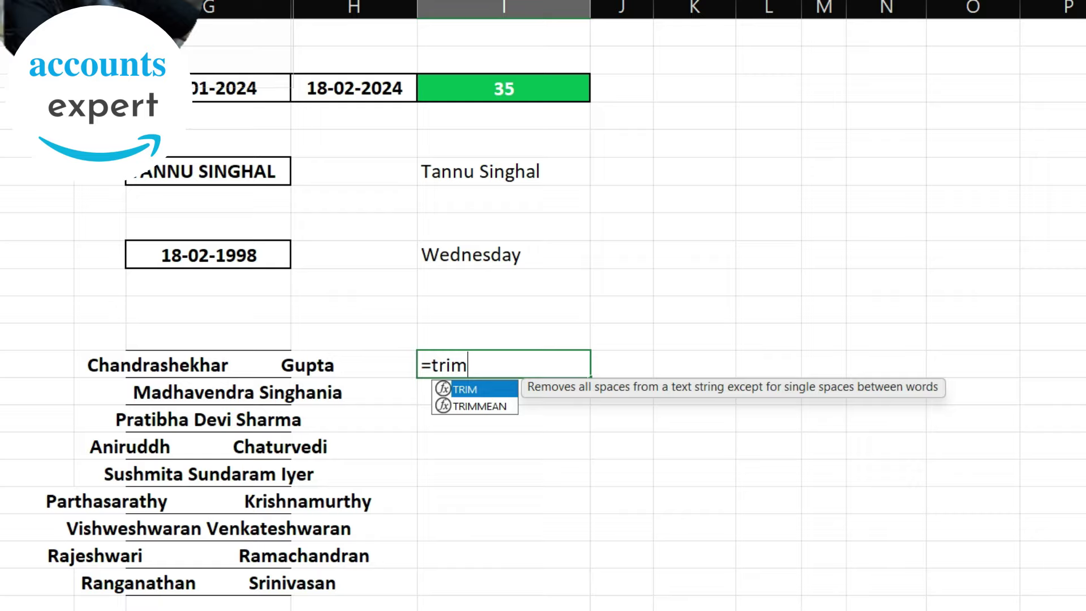
key(Tab)
click(208, 363)
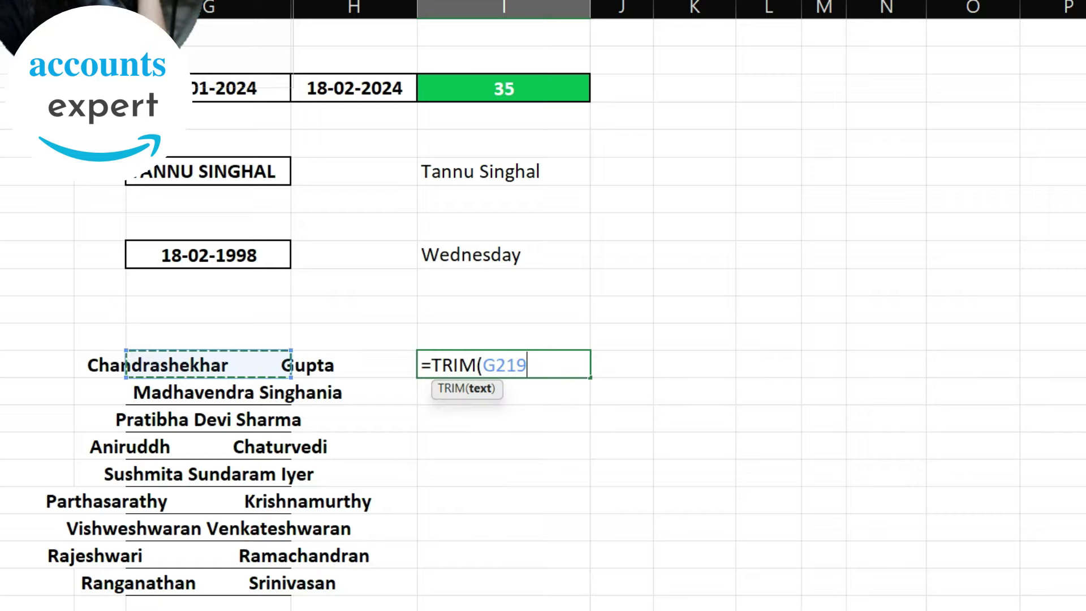
drag(208, 363, 237, 585)
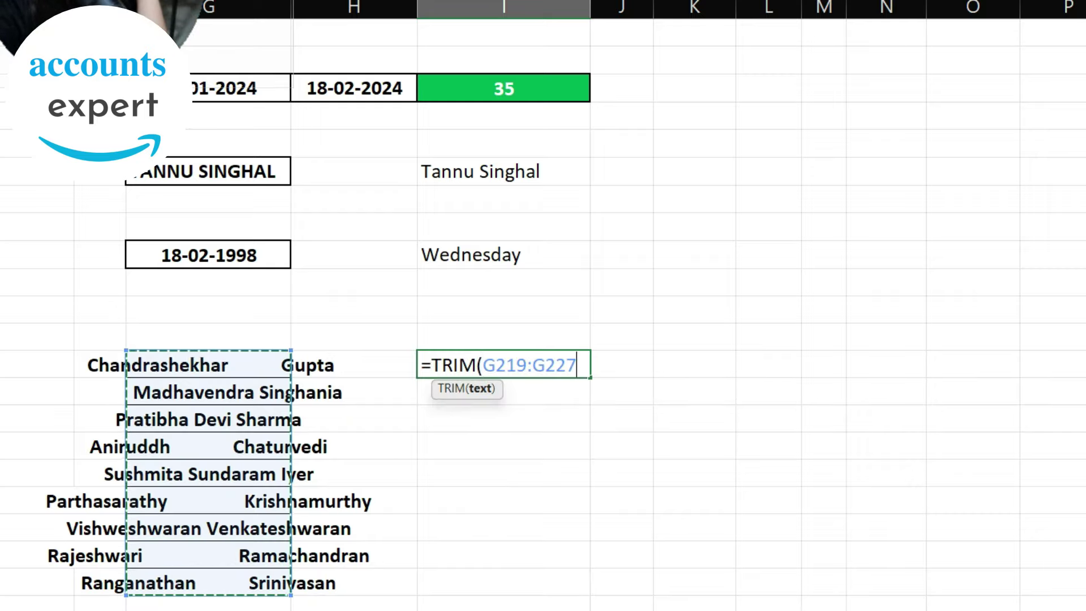
text())
key(Return)
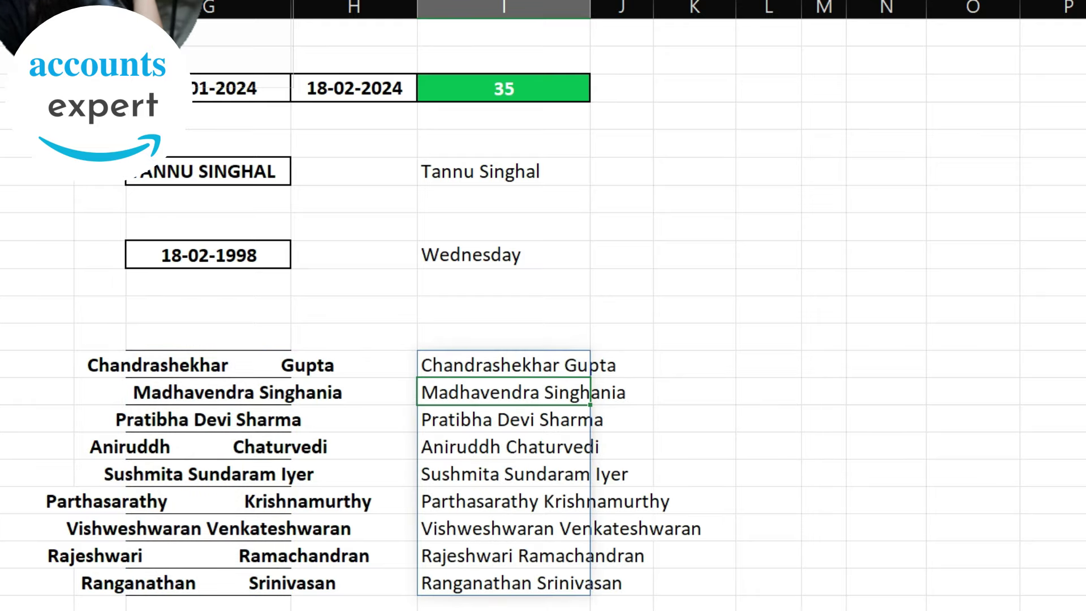
Step: Widen column I to fit the trimmed names, then scroll down to the Rank table
drag(590, 9, 667, 9)
click(771, 308)
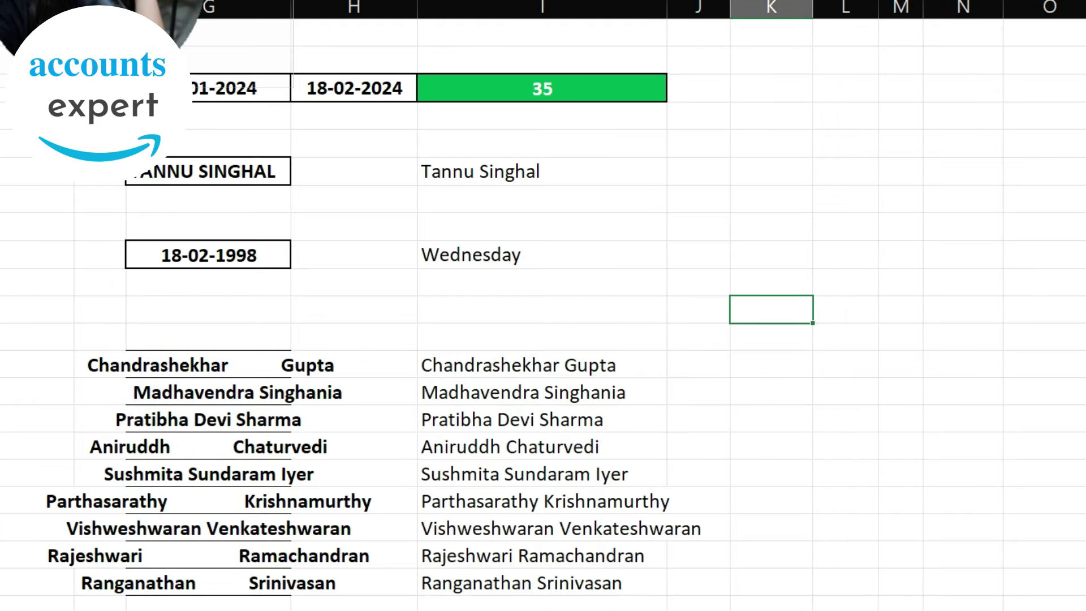
drag(542, 365, 542, 603)
click(845, 417)
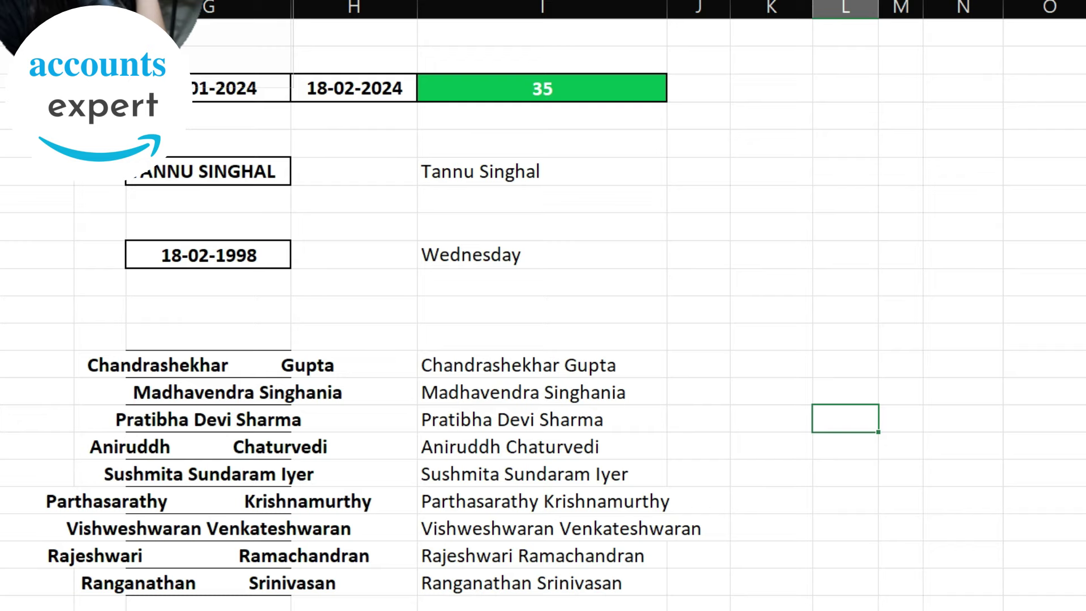
scroll(845, 416, down, 1)
scroll(845, 334, down, 1)
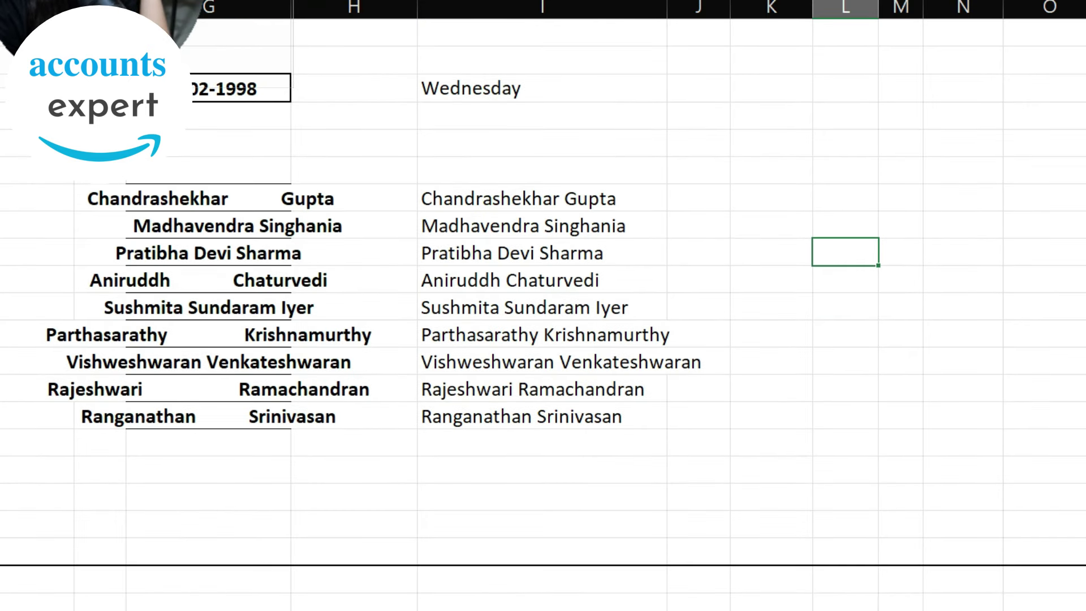
scroll(543, 306, up, 3)
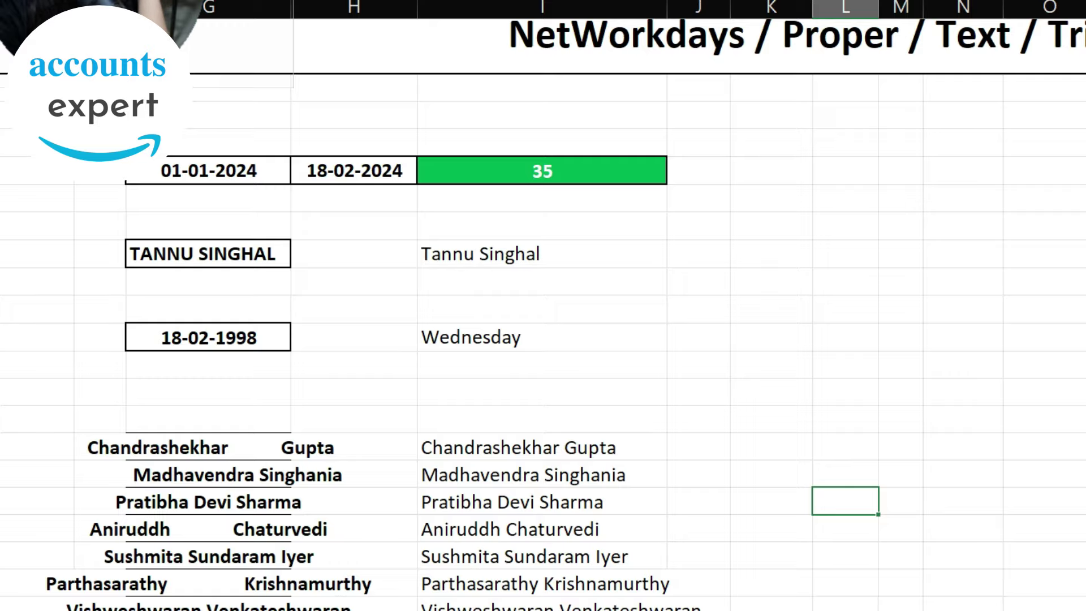
scroll(543, 317, down, 1)
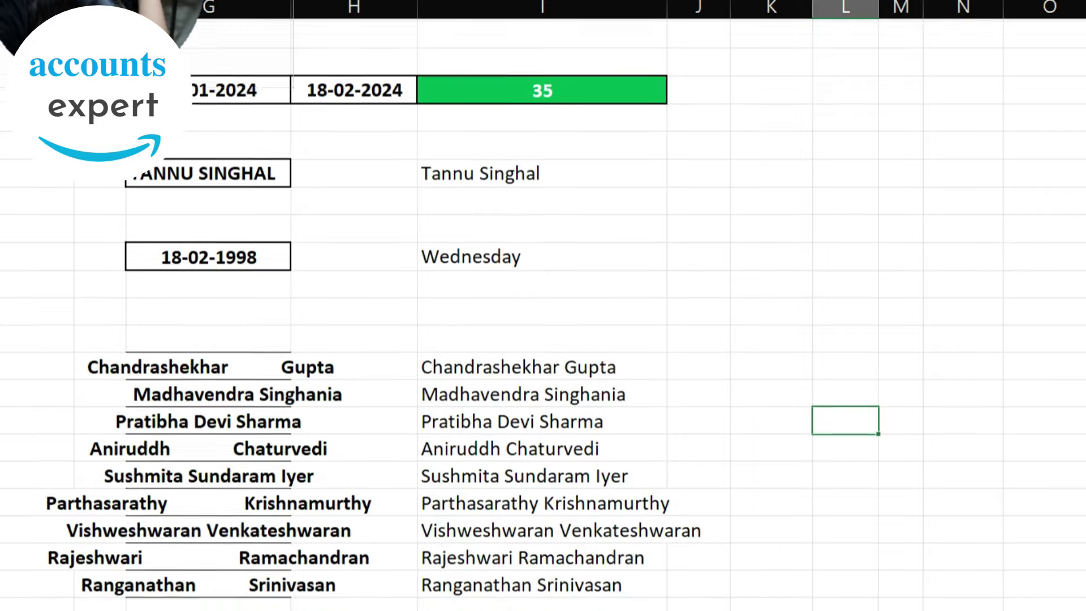
scroll(543, 317, down, 2)
scroll(543, 317, down, 3)
scroll(543, 317, down, 2)
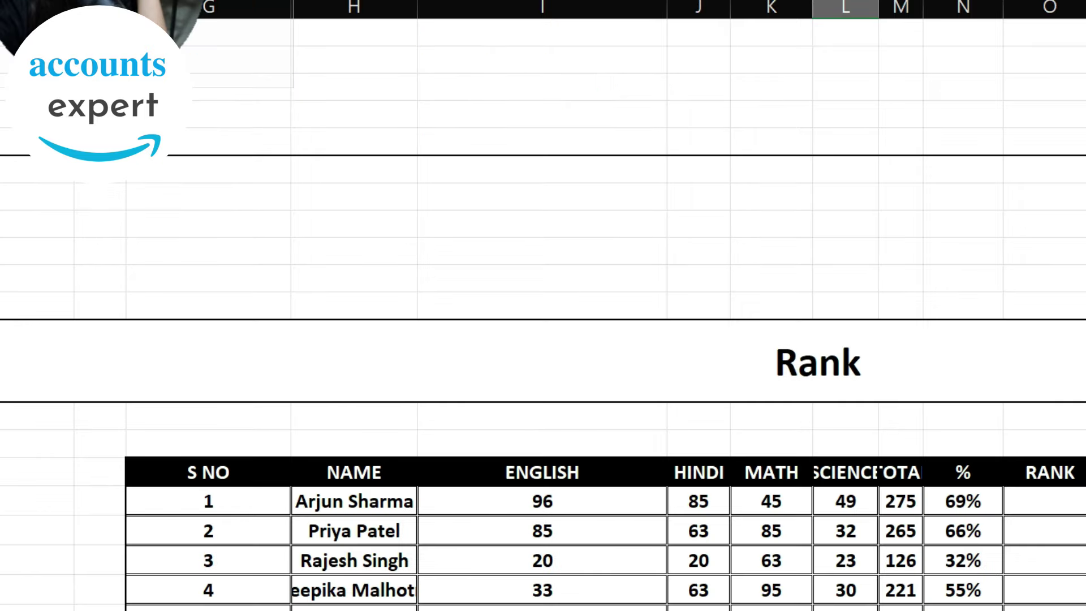
Step: Widen the NAME column and AutoFit all marks table columns with Ctrl+A and Alt+H+O+I
scroll(543, 317, down, 3)
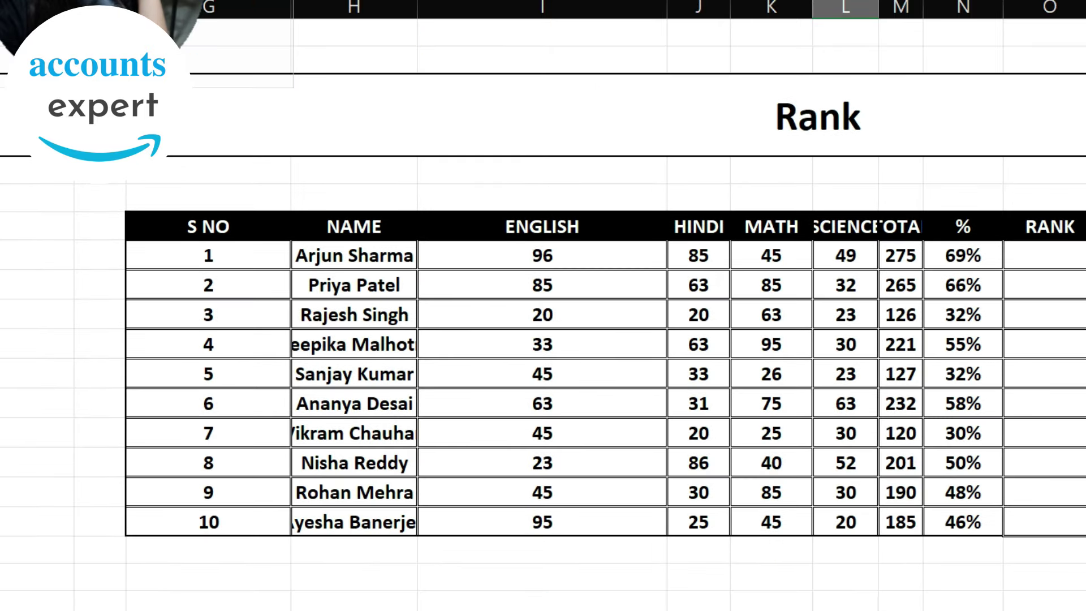
drag(417, 9, 461, 9)
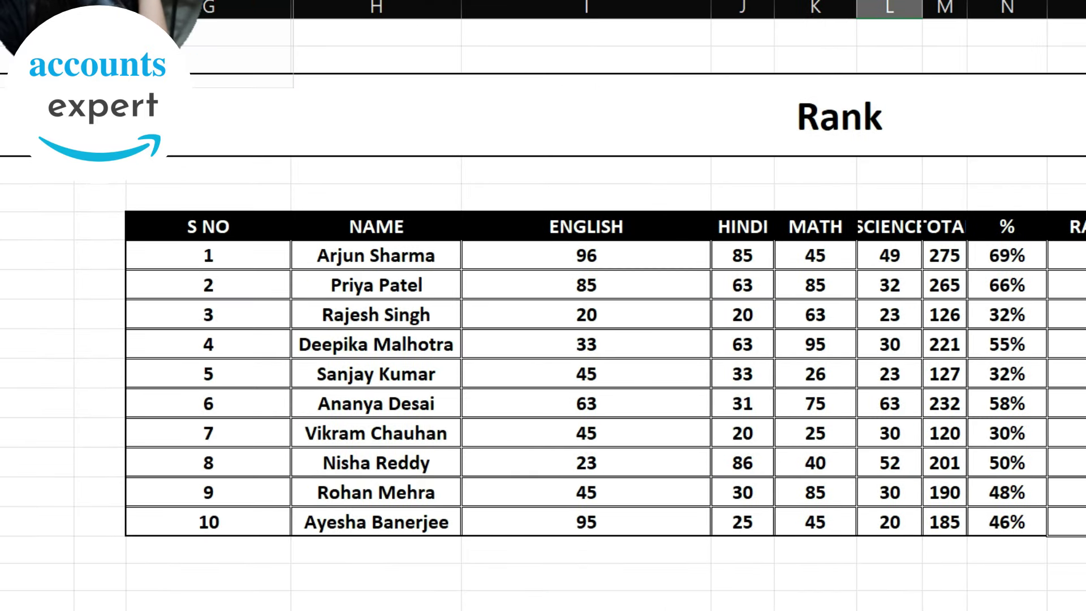
click(587, 343)
key(ctrl+a)
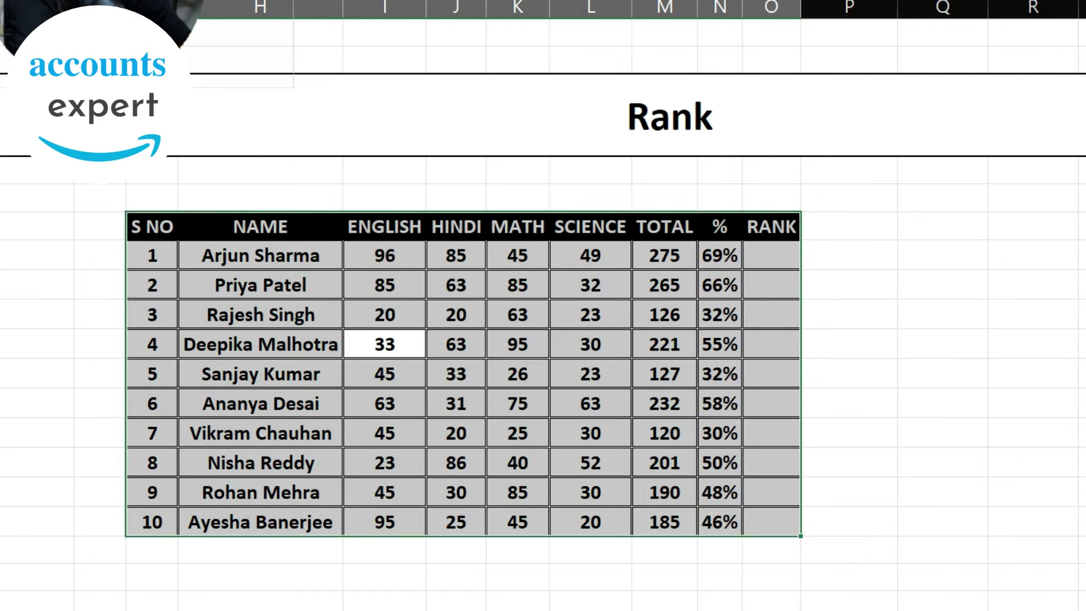
key(alt+h)
key(o)
key(i)
click(1081, 373)
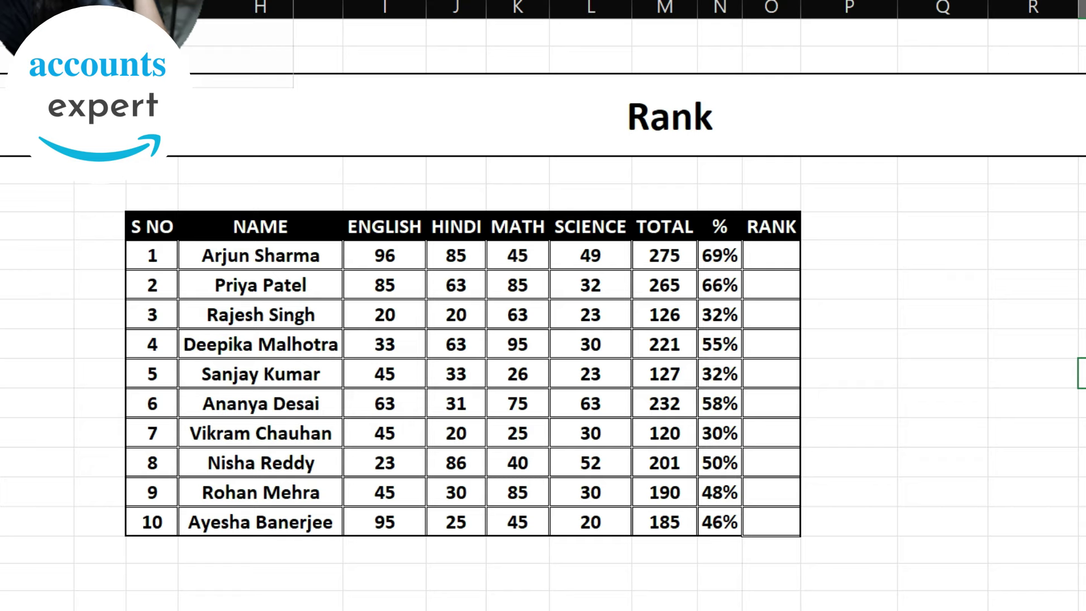
Step: Review the student names, marks and % values, ending on an empty column Q cell
drag(261, 255, 260, 521)
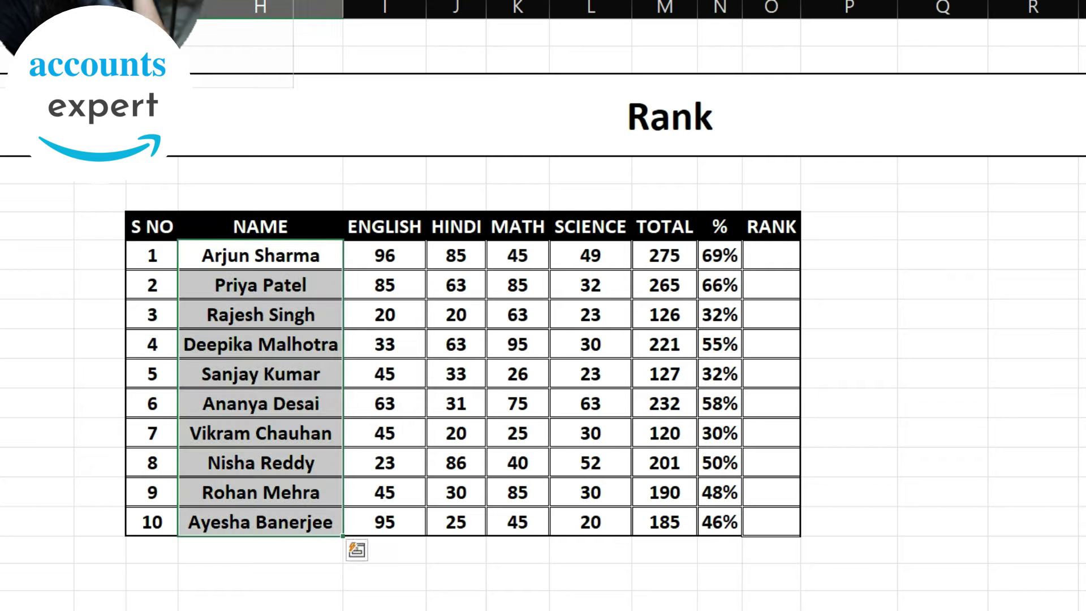
mouse_move(590, 255)
mouse_down()
mouse_move(665, 314)
mouse_move(665, 433)
mouse_up()
drag(720, 255, 712, 461)
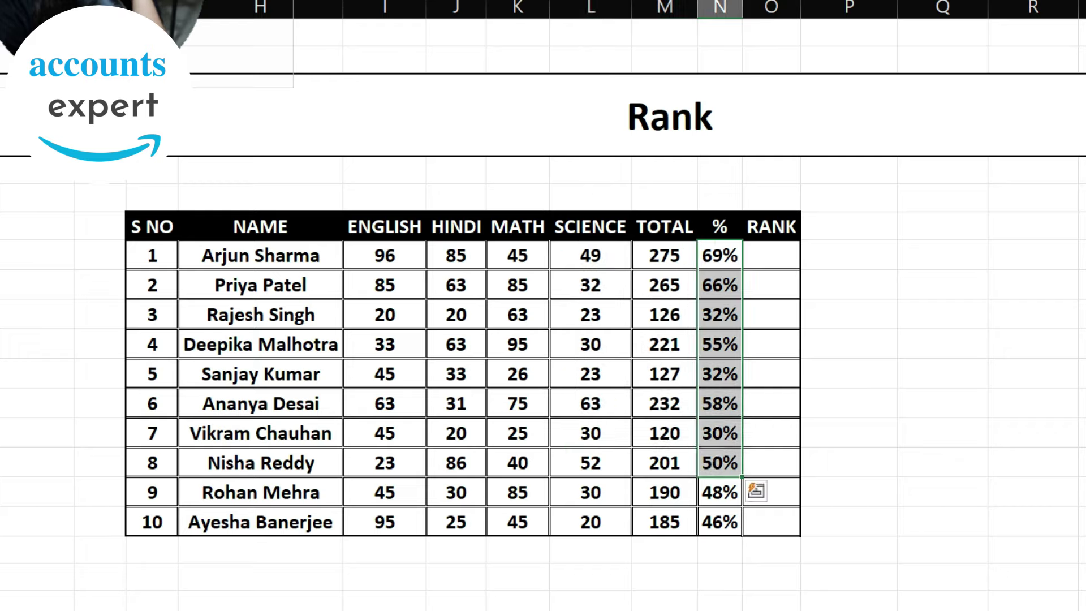
mouse_move(848, 255)
mouse_down()
mouse_move(848, 344)
mouse_move(772, 403)
mouse_up()
click(1082, 374)
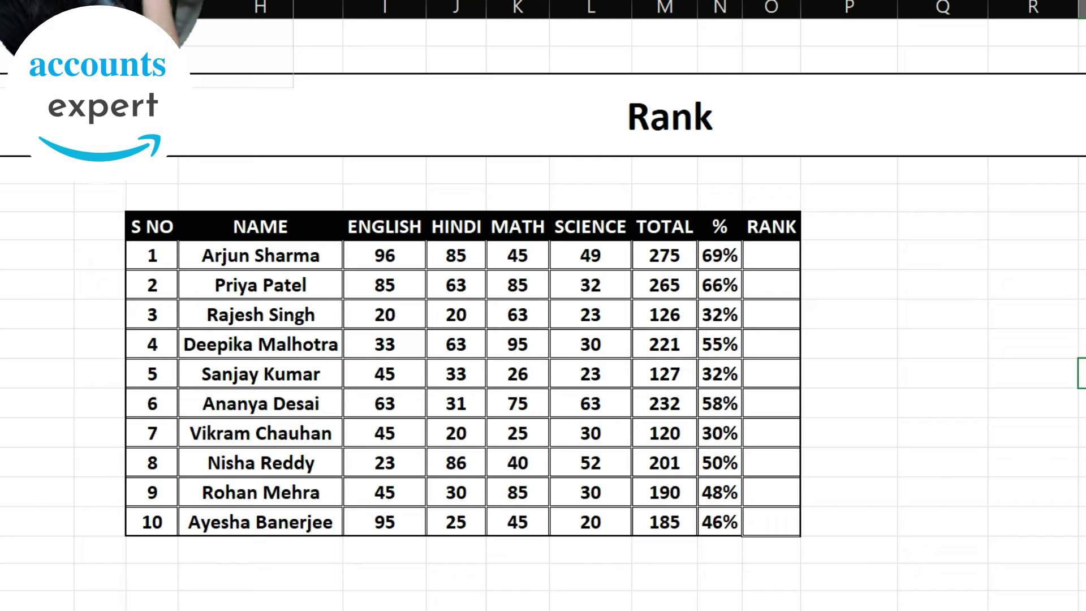
click(942, 255)
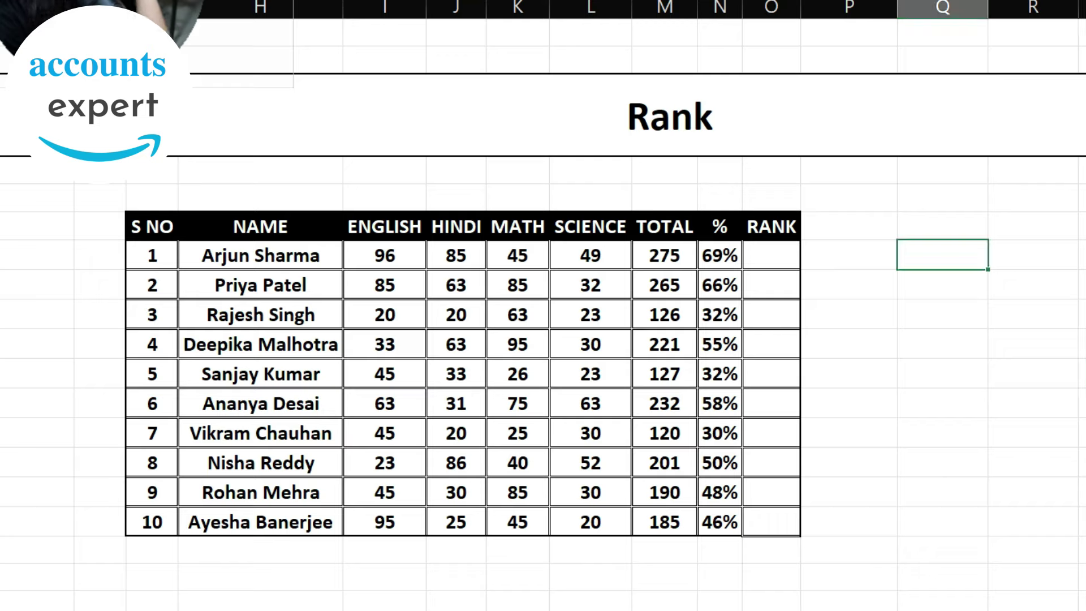
Step: Enter 63, 96 and 65 down column Q, starting level with the table headers
click(943, 463)
drag(942, 226, 942, 373)
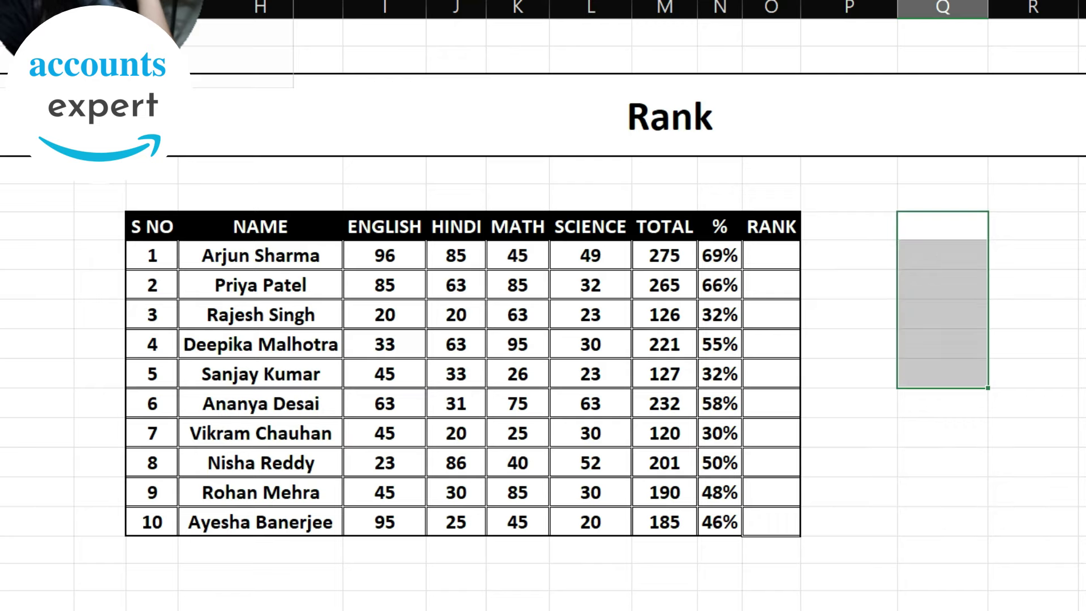
click(942, 226)
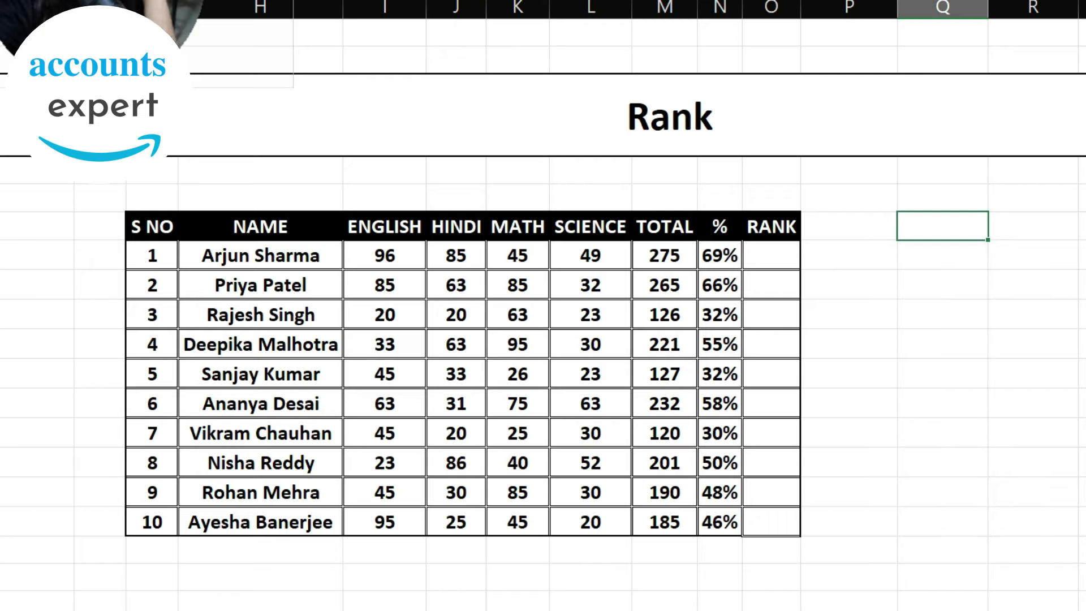
text(63)
key(Return)
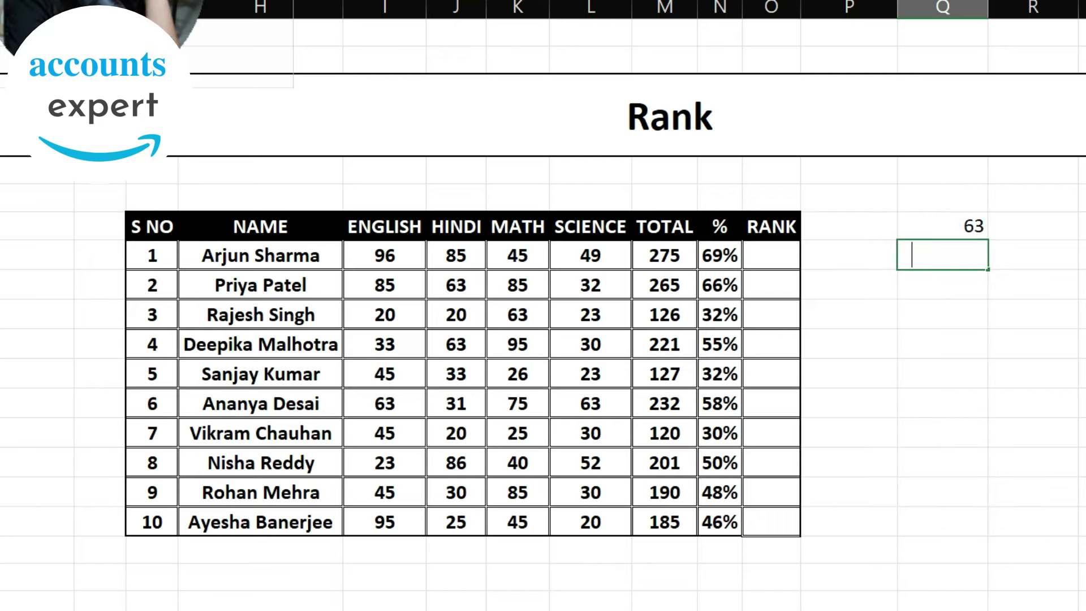
text(96)
key(Return)
text(65)
key(Return)
Step: Add 86 and a final score, correcting it to 51 on the Deepika row
text(86)
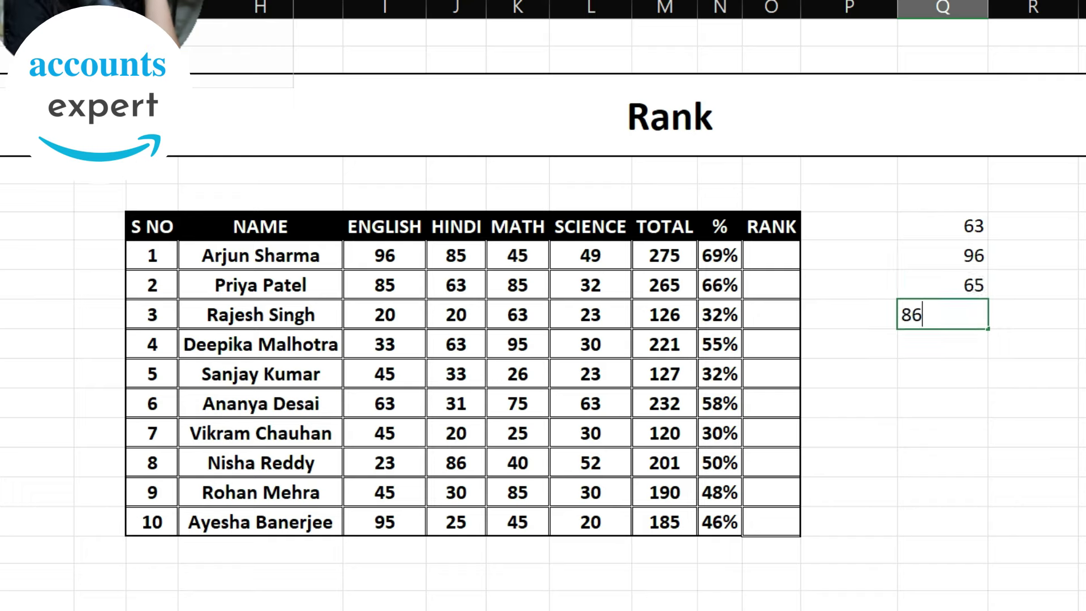
key(Return)
text(65)
key(Return)
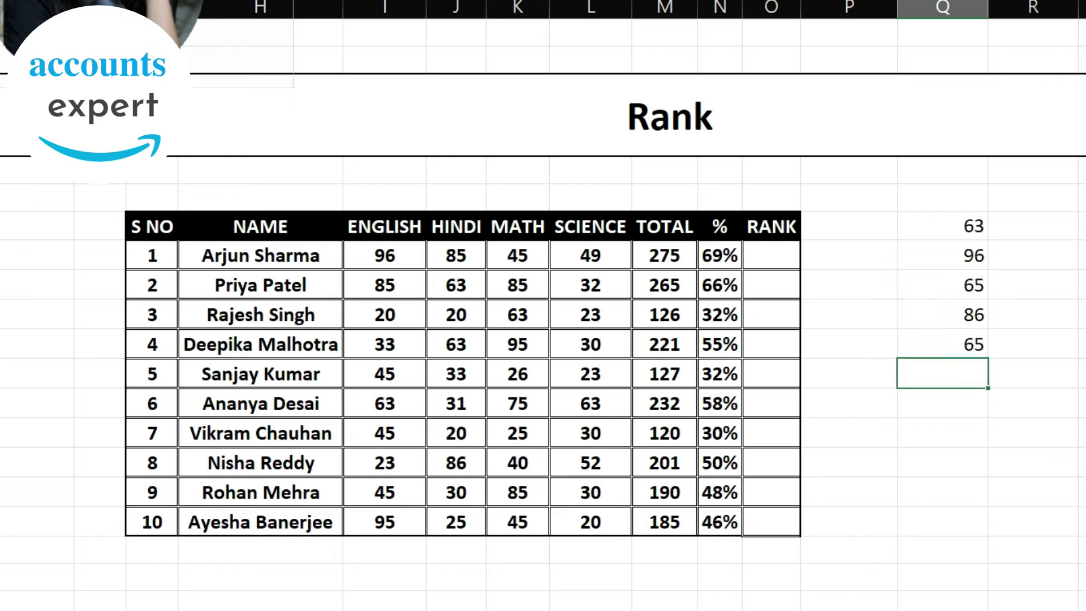
click(942, 344)
text(5)
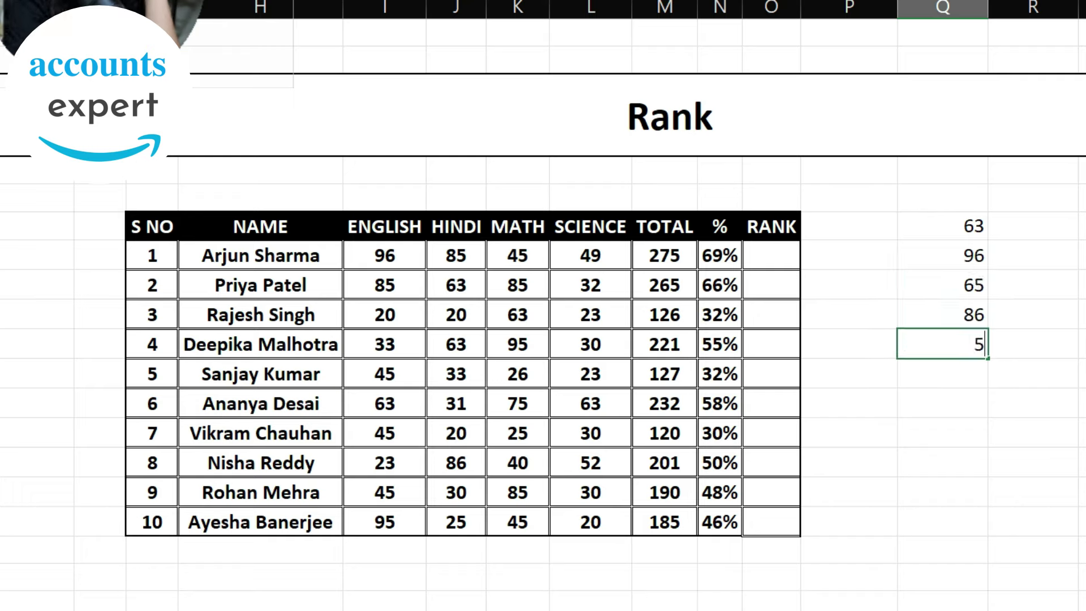
text(1)
key(Return)
Step: Move through column R beside the new scores, from the 51 row up to 96
click(1032, 344)
key(Up)
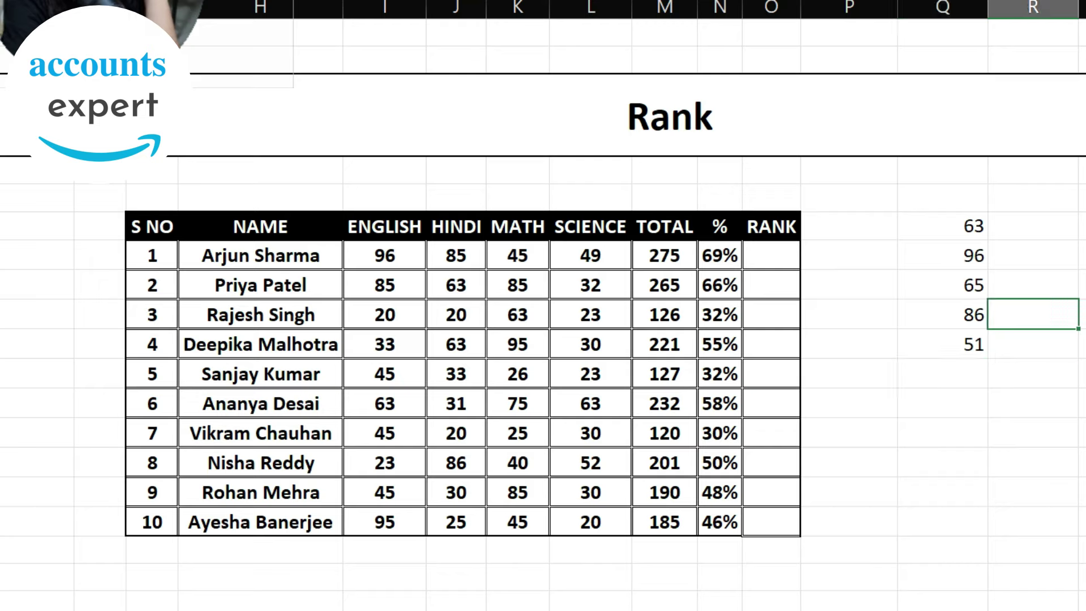
key(Up)
key(Up)
key(Up)
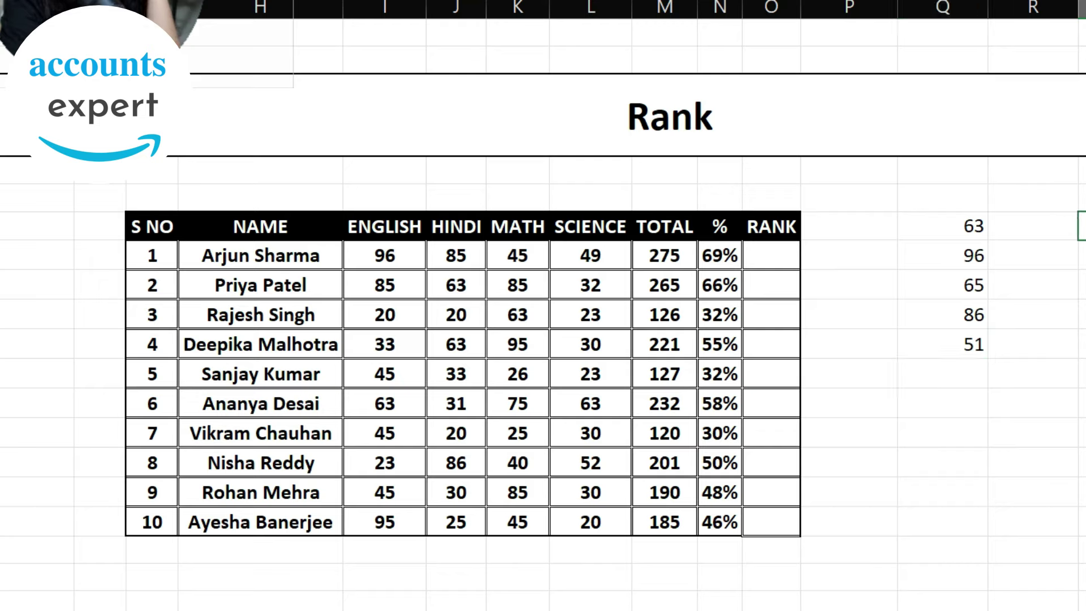
key(Down)
key(Down)
key(Down)
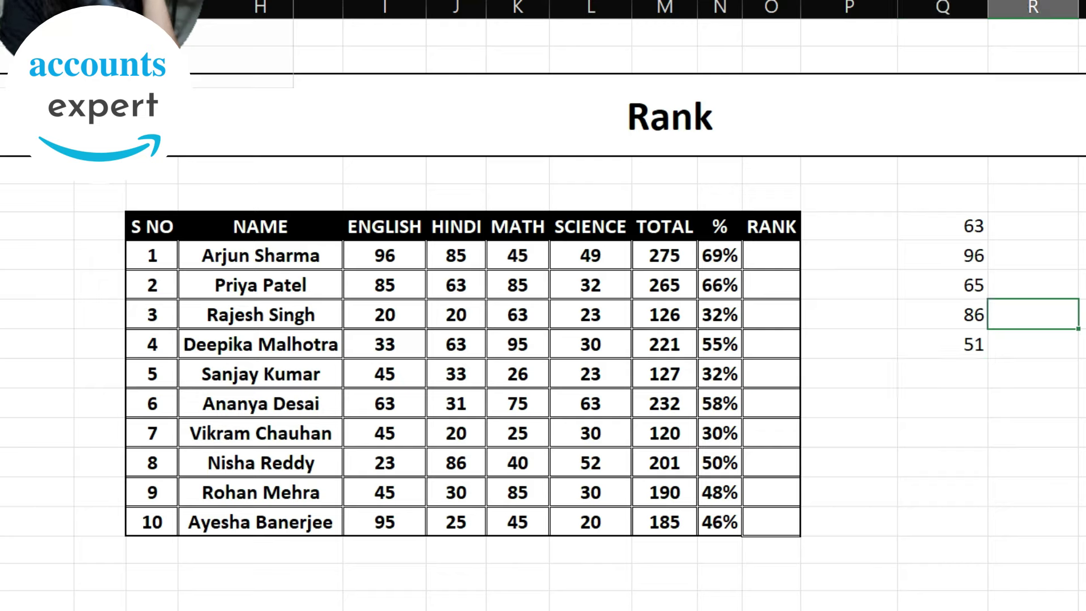
key(Down)
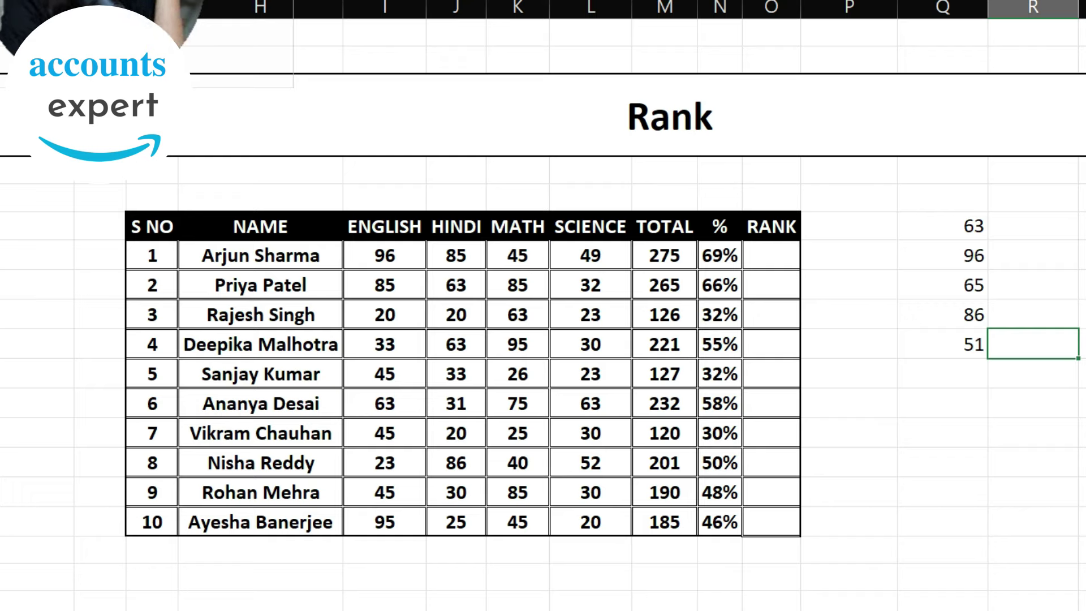
key(Up)
key(Up)
key(Up)
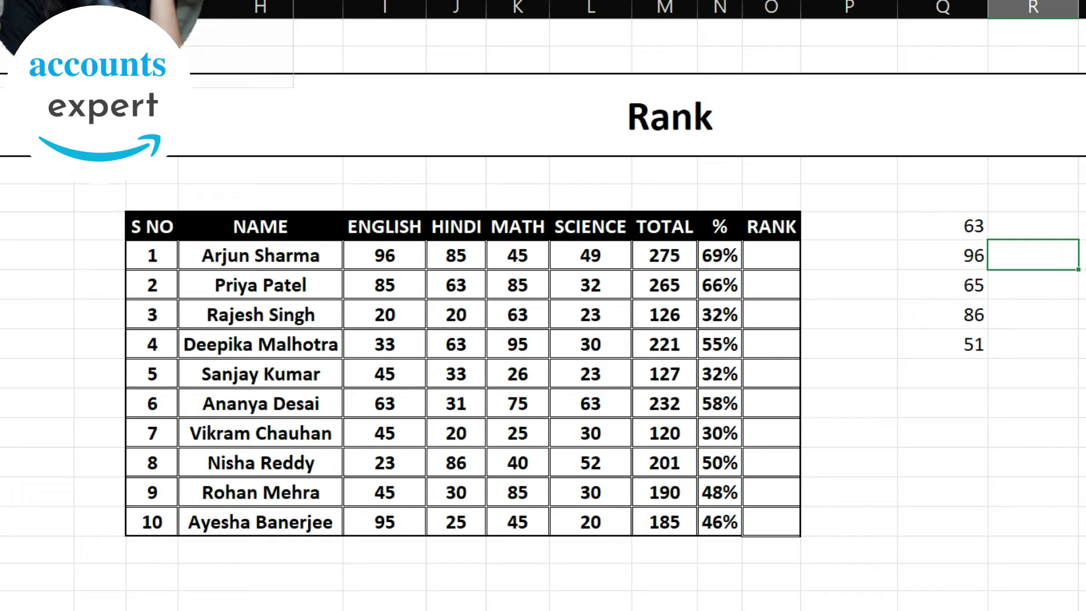
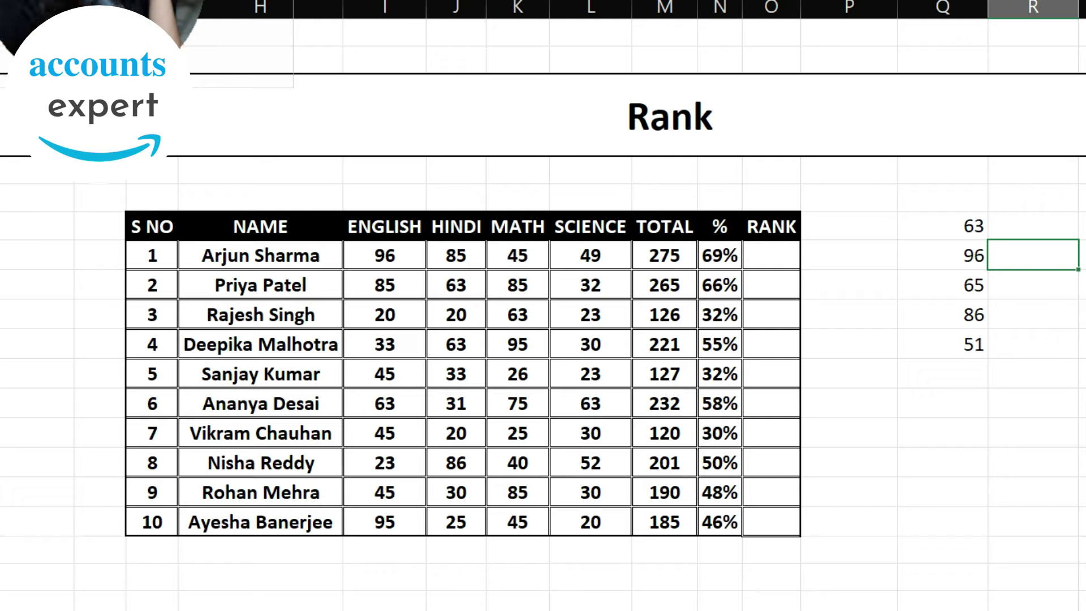
click(770, 256)
text(=ran)
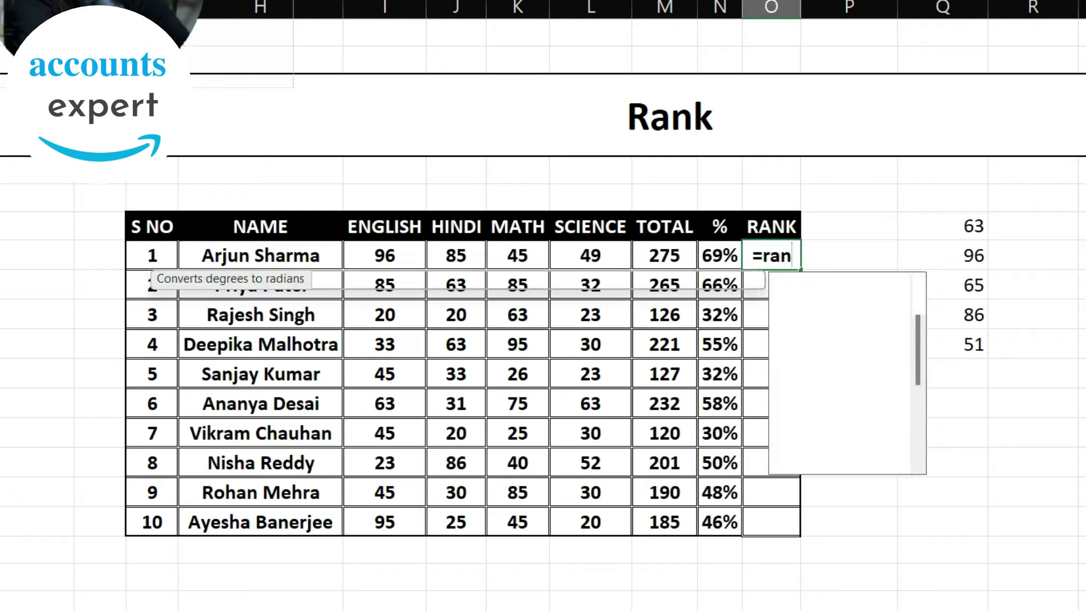
text(k)
key(Tab)
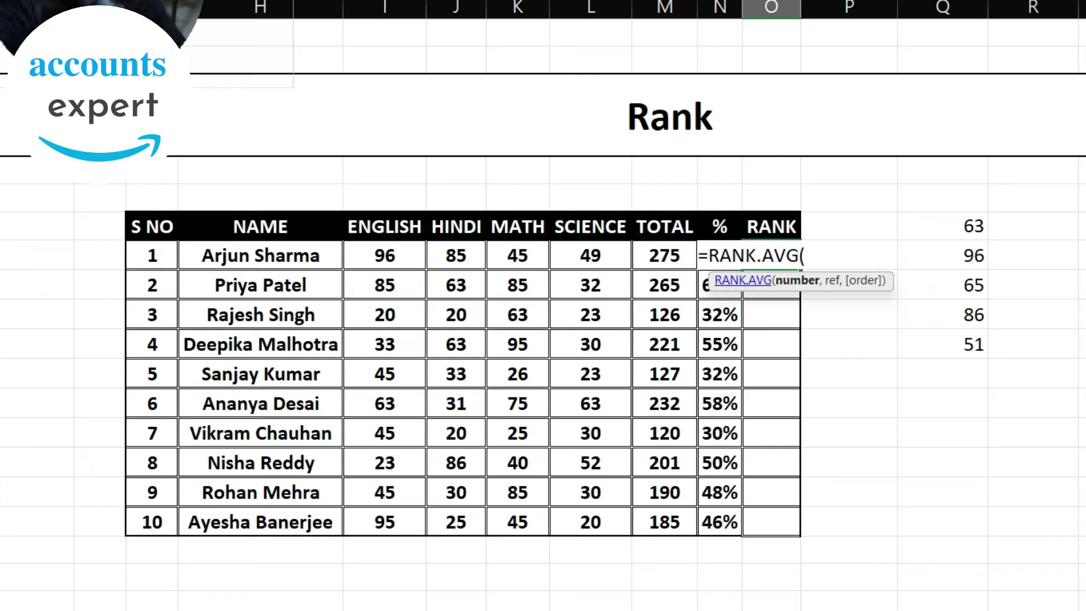
key(BackSpace)
key(BackSpace)
key(BackSpace)
key(BackSpace)
key(BackSpace)
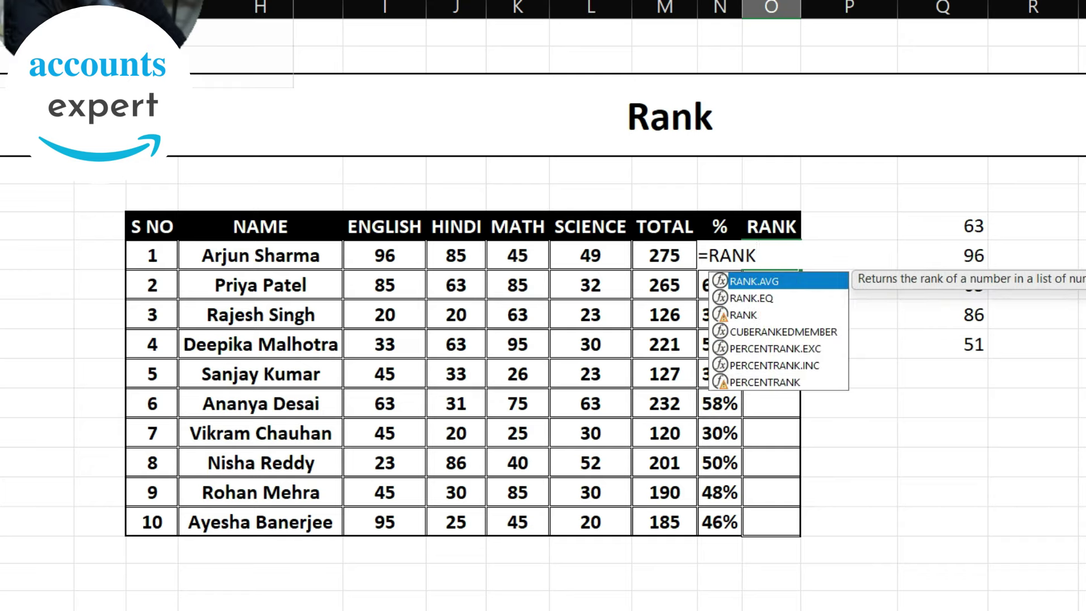
key(Down)
key(Down)
key(Tab)
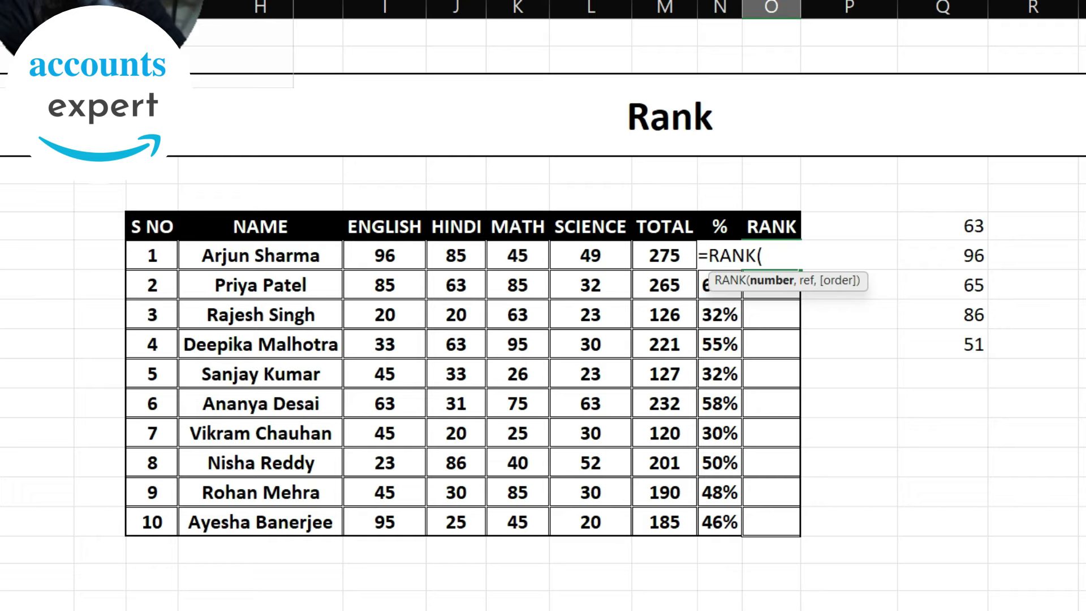
click(719, 285)
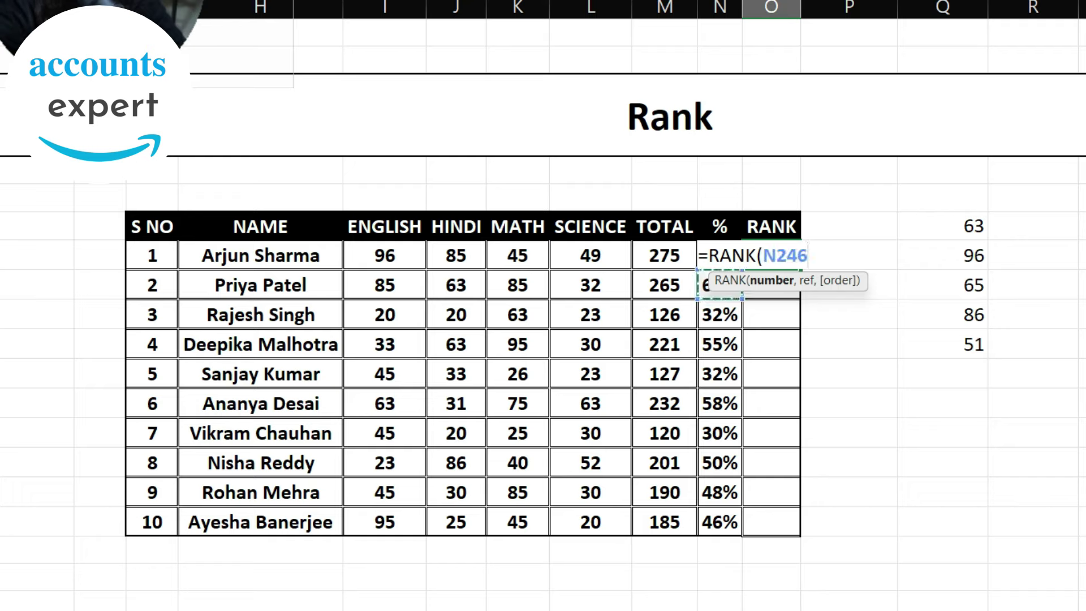
key(Up)
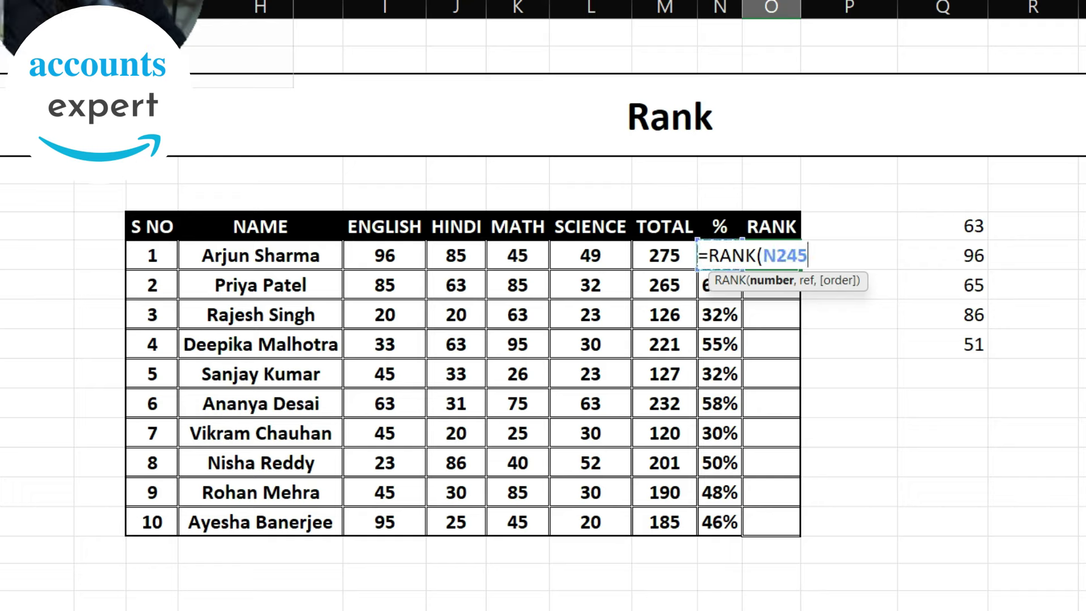
text(,)
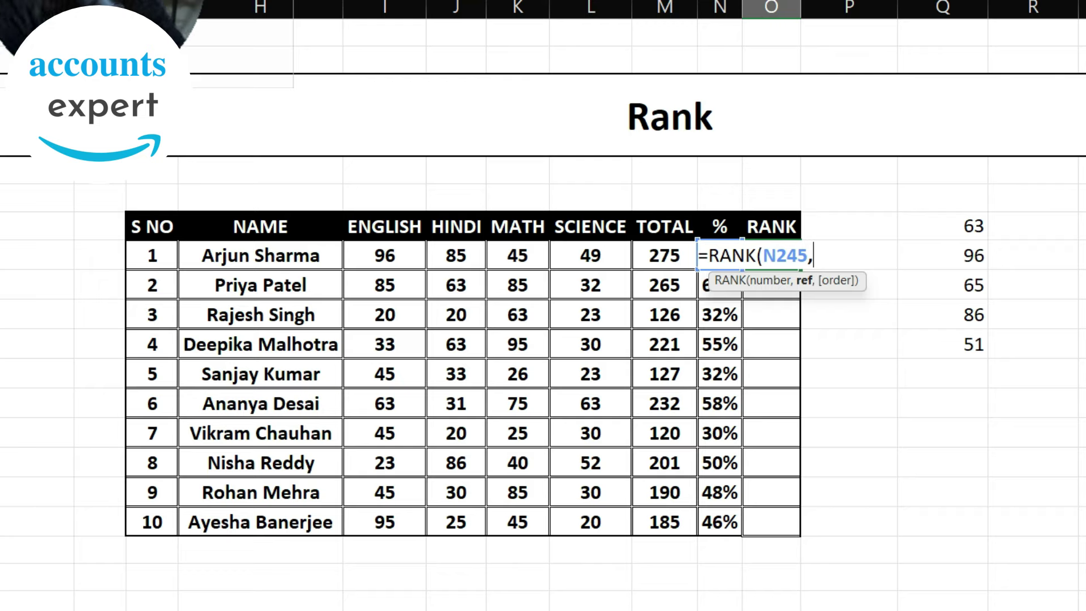
Step: Rank it against the absolute range $N$245:$N$254 in descending order (0), giving 1
drag(664, 255, 719, 314)
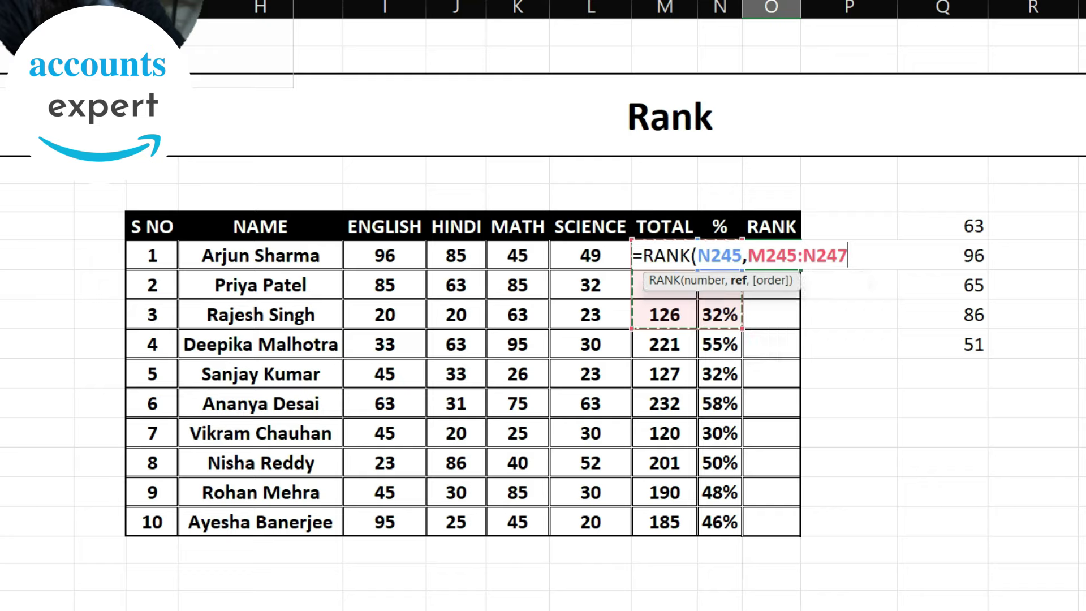
click(720, 374)
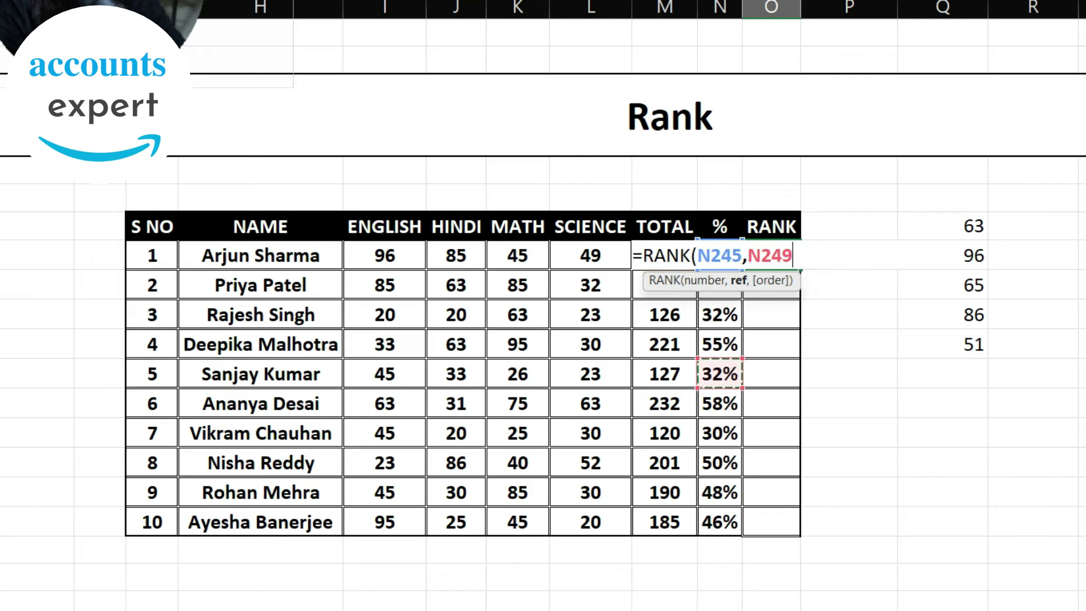
click(719, 344)
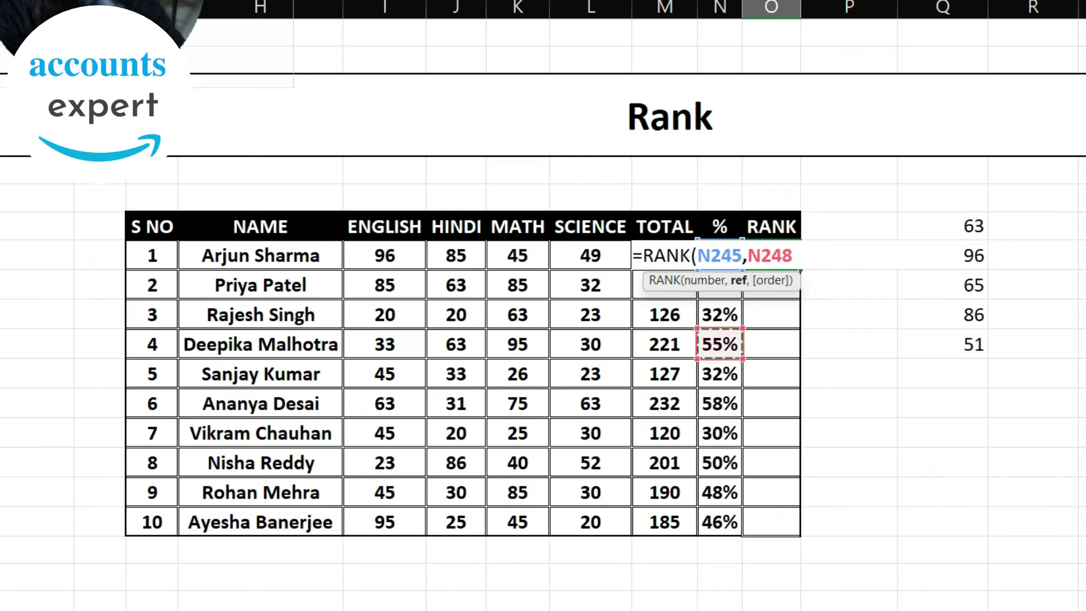
key(Up)
key(Up)
key(Up)
key(Up)
key(Down)
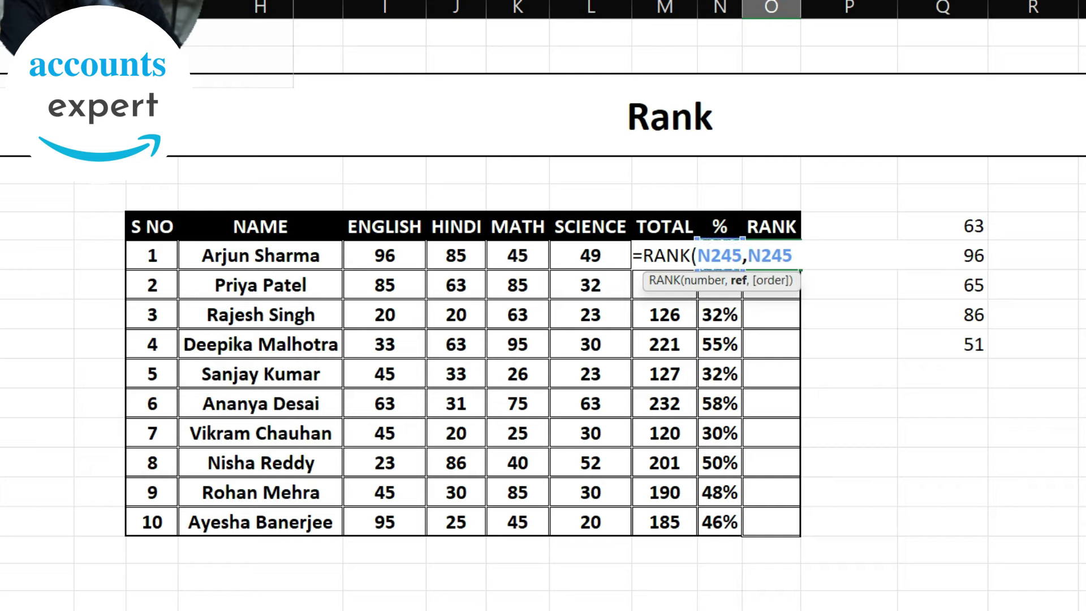
key(ctrl+shift+Down)
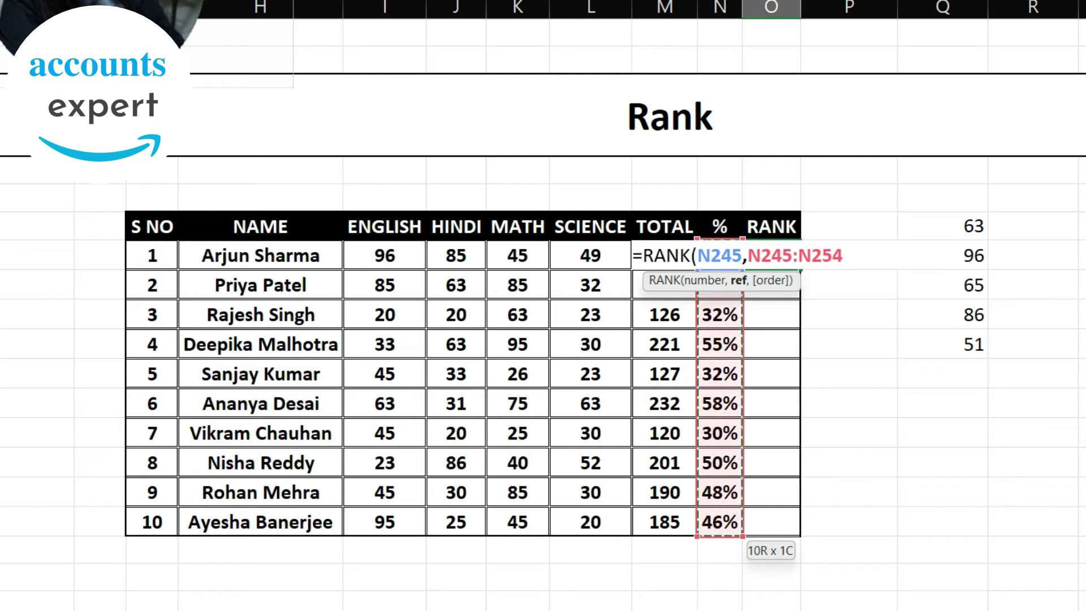
key(F4)
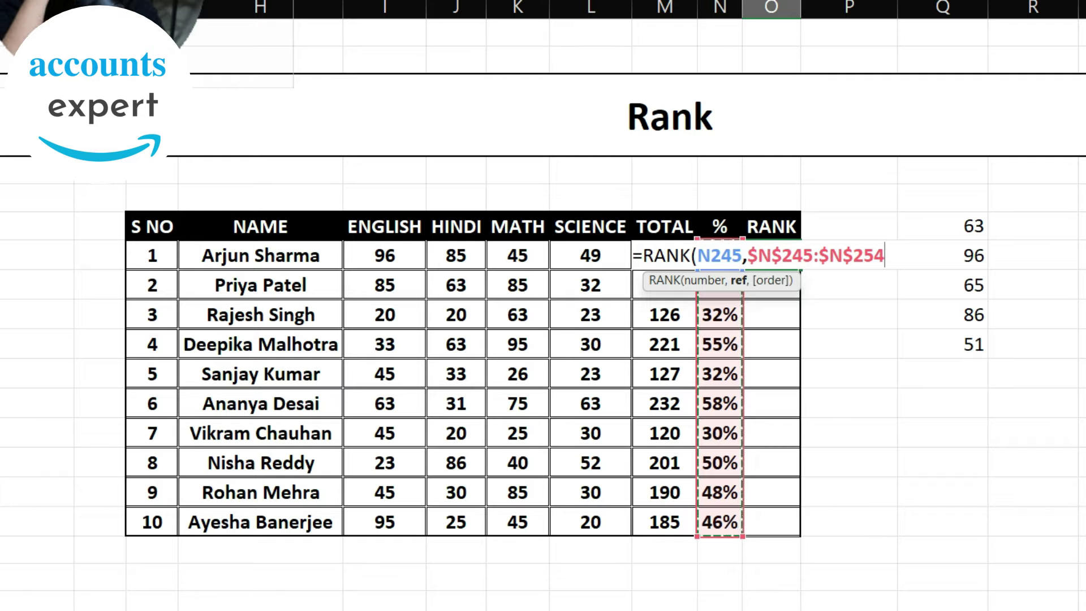
text(,)
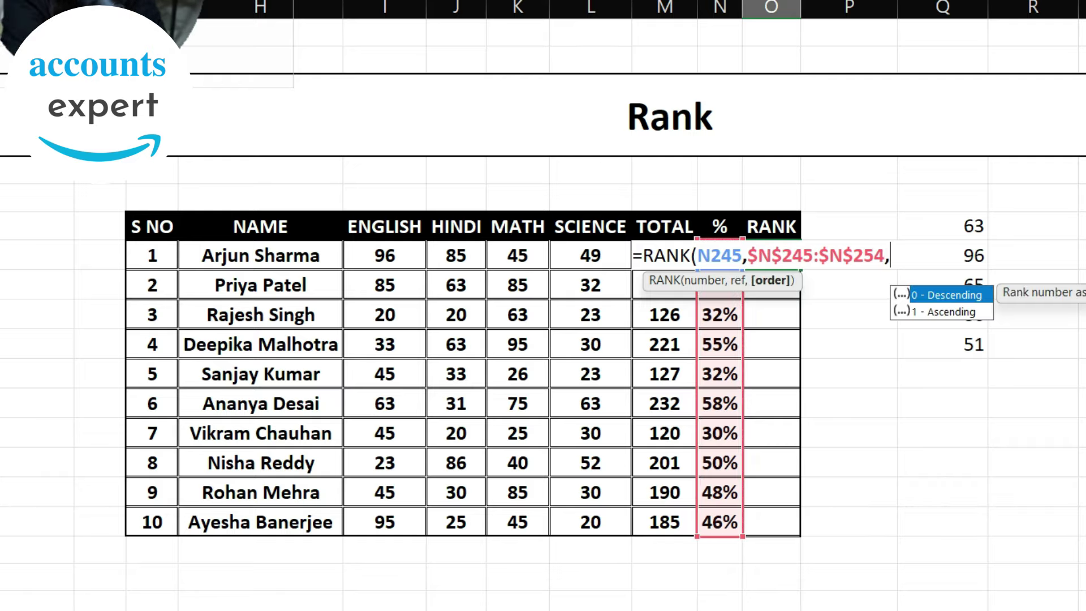
key(Down)
key(Up)
text())
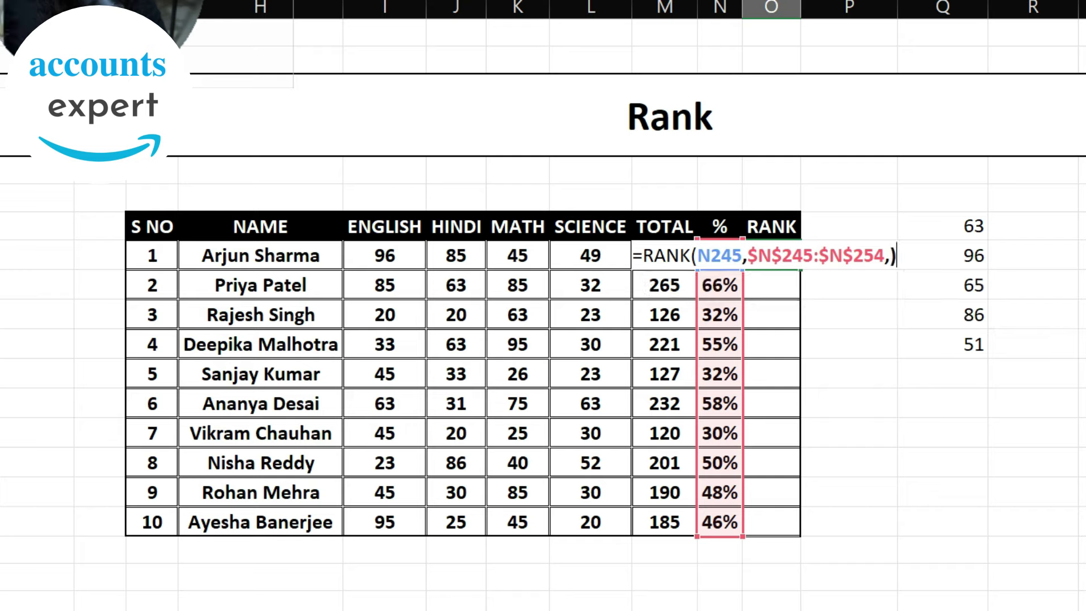
key(BackSpace)
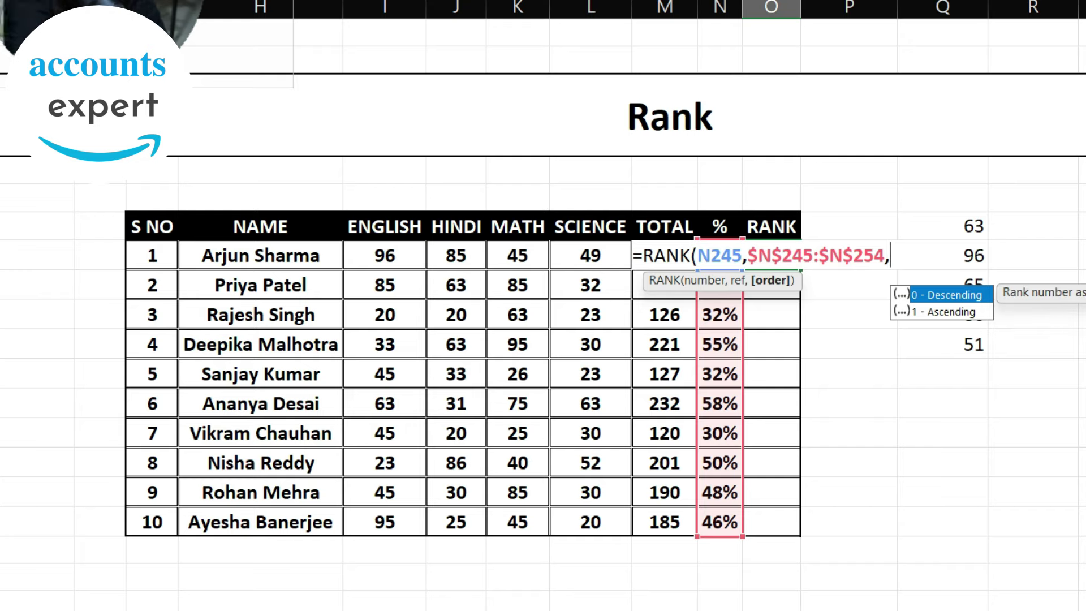
text(0)
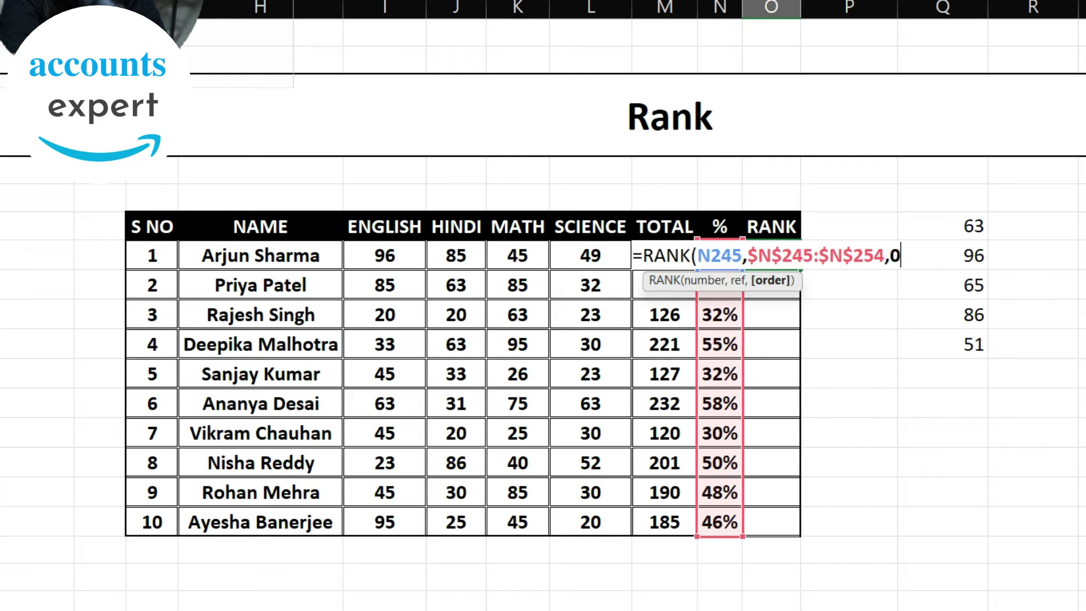
text())
key(Return)
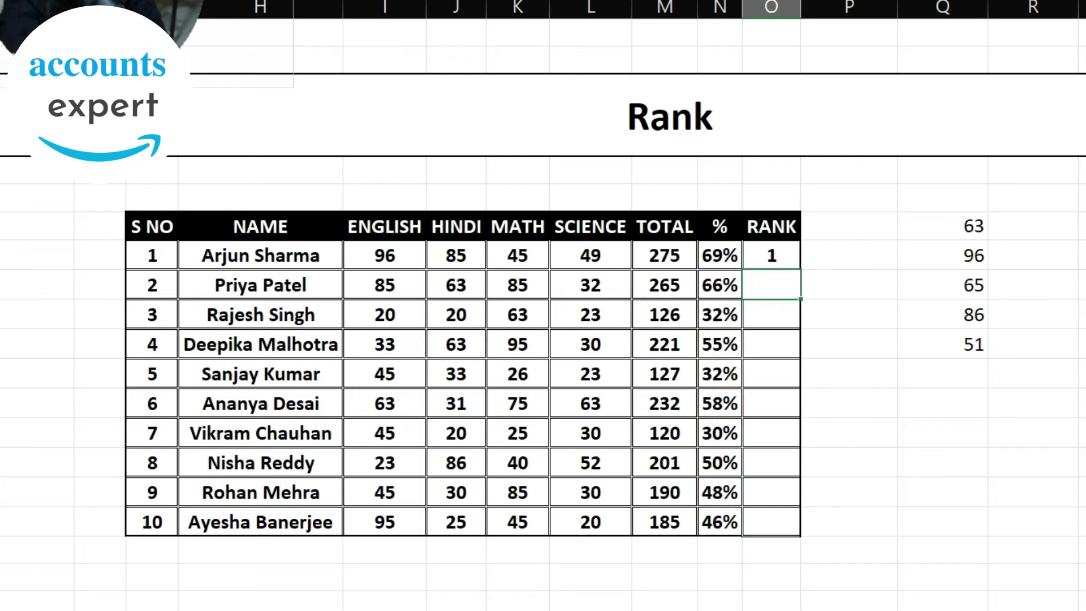
Step: Fill the RANK formula down from O245 to O254 for all ten students
click(772, 255)
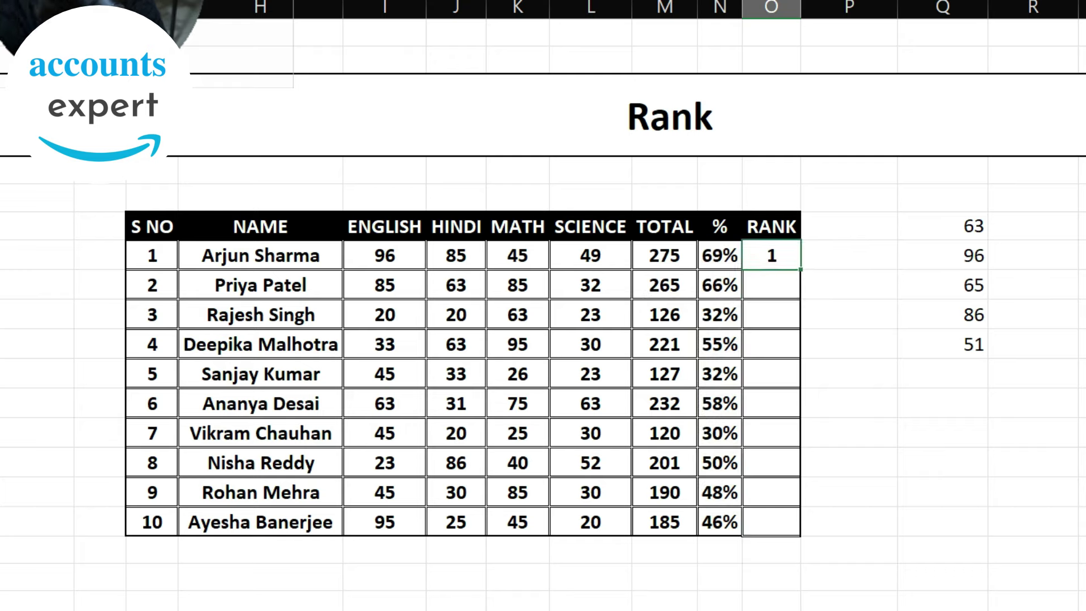
drag(801, 270, 801, 536)
click(848, 373)
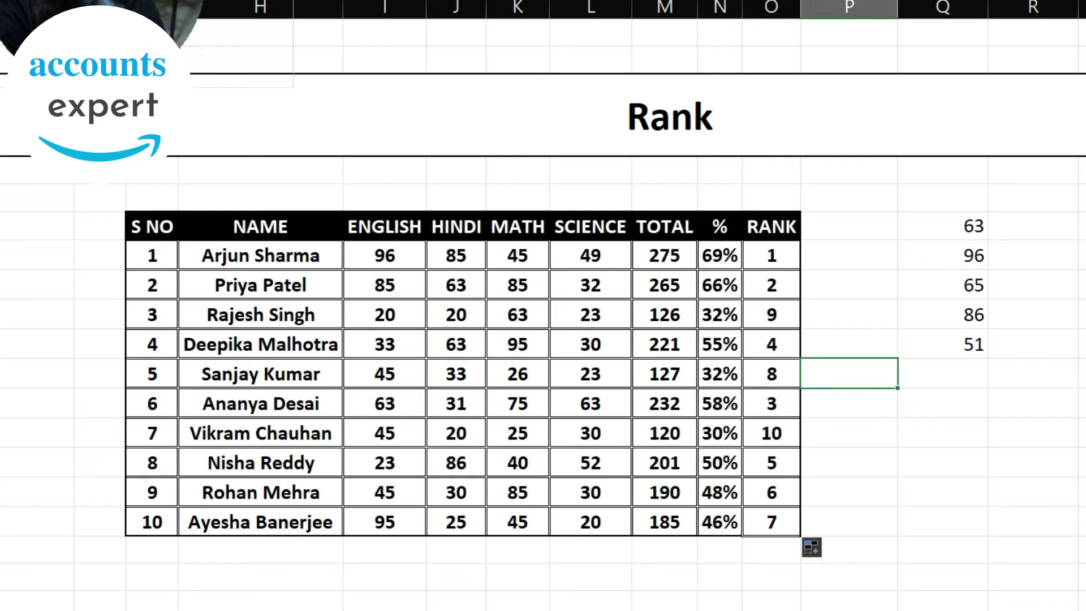
click(771, 284)
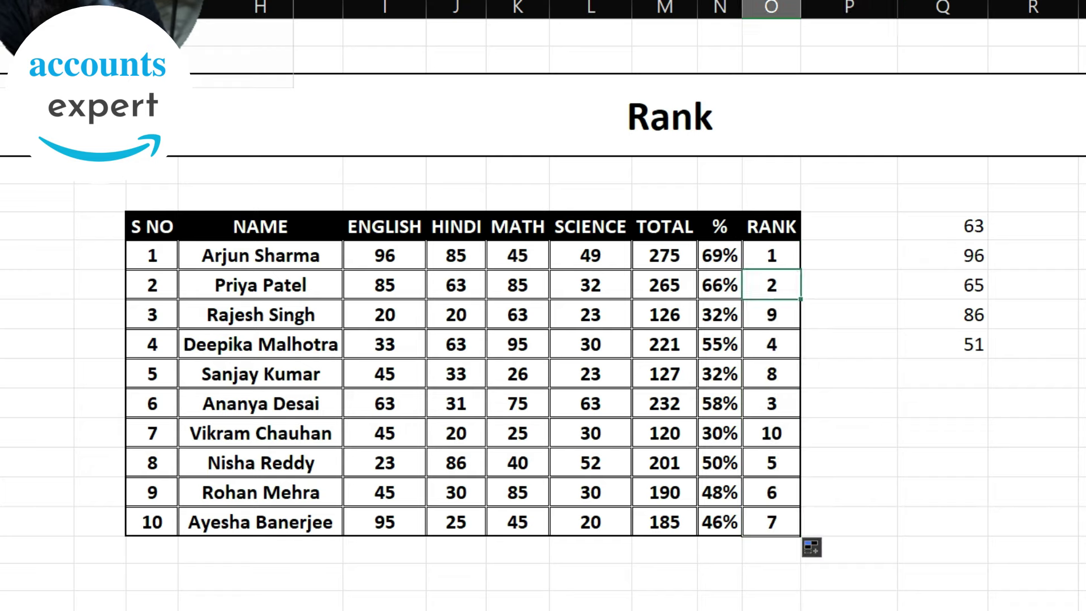
Step: Delete the stray numbers 63, 96, 65, 86 and 51 in column Q
drag(942, 197, 943, 403)
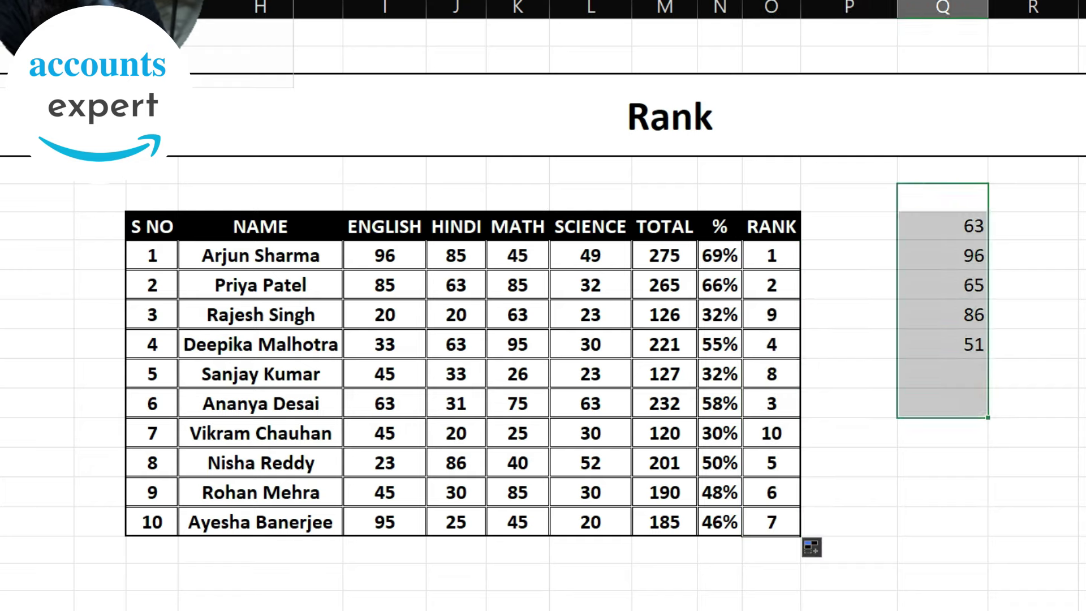
key(Delete)
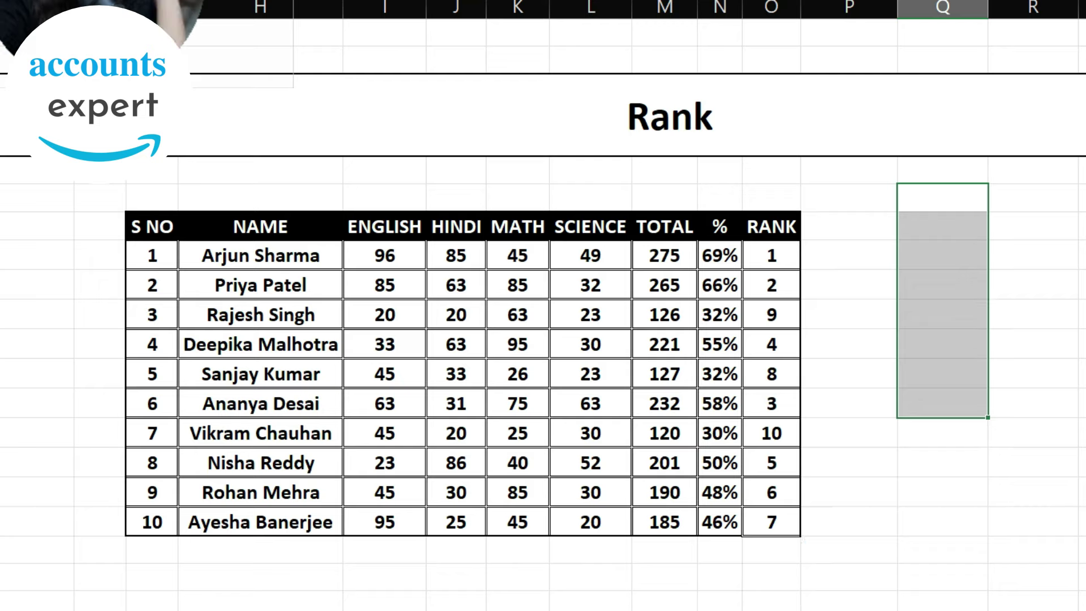
click(1082, 373)
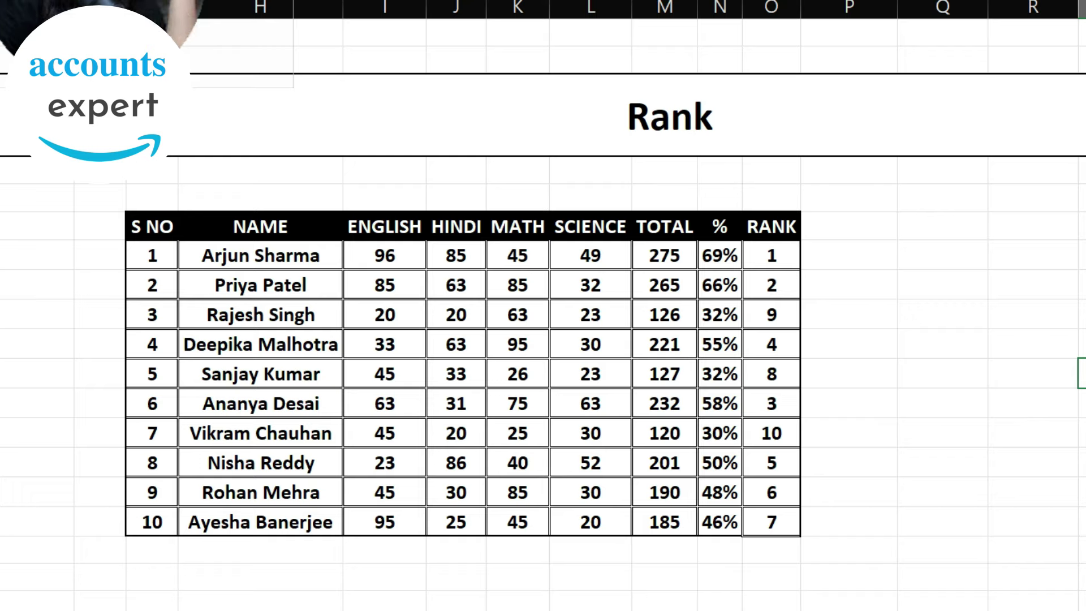
click(720, 255)
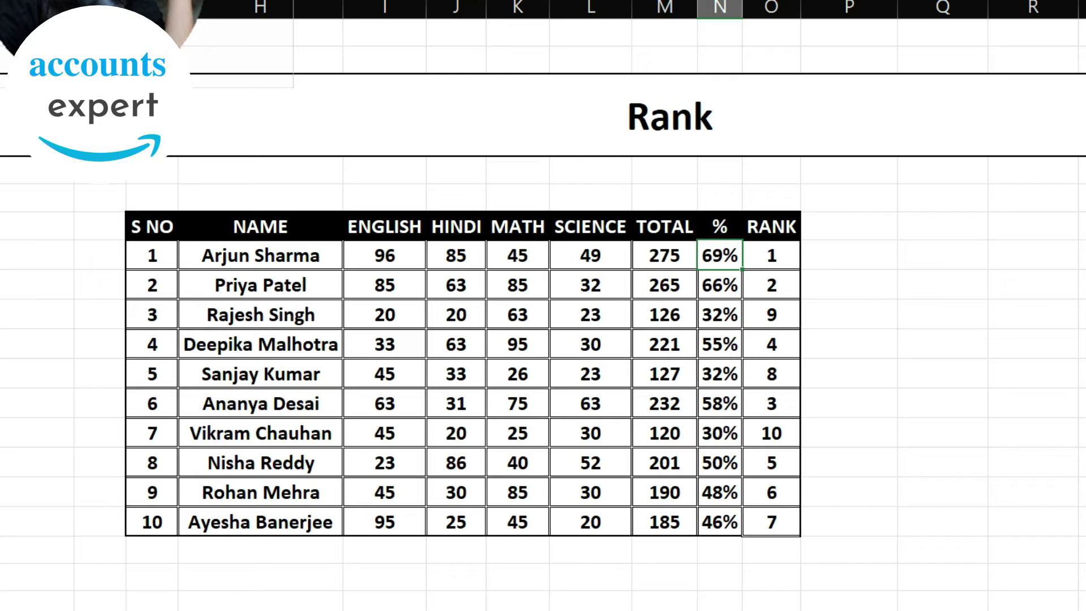
key(shift+Down)
key(shift+Down)
key(shift+Down)
key(shift+Left)
key(shift+Down)
key(shift+Down)
key(shift+Down)
key(shift+Right)
key(shift+Down)
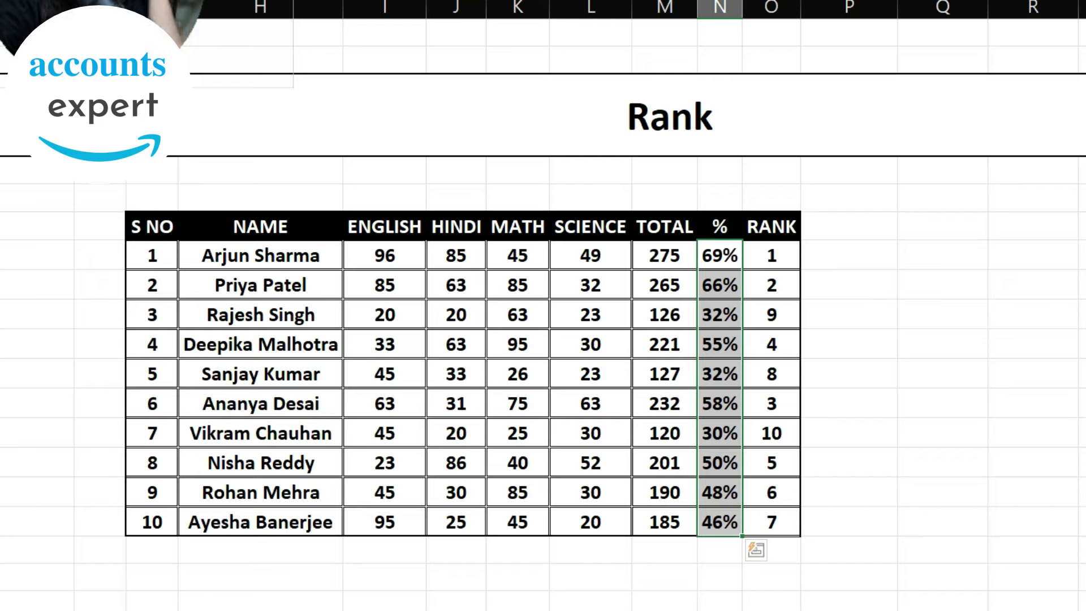
key(Down)
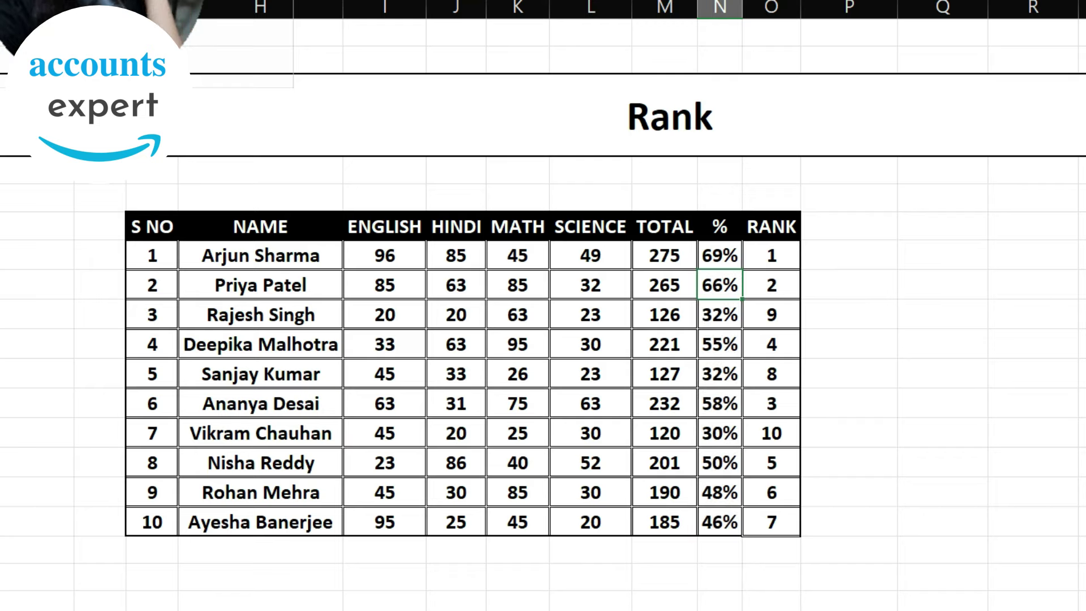
key(shift+Down)
key(shift+Down)
key(shift+Down)
key(shift+Down)
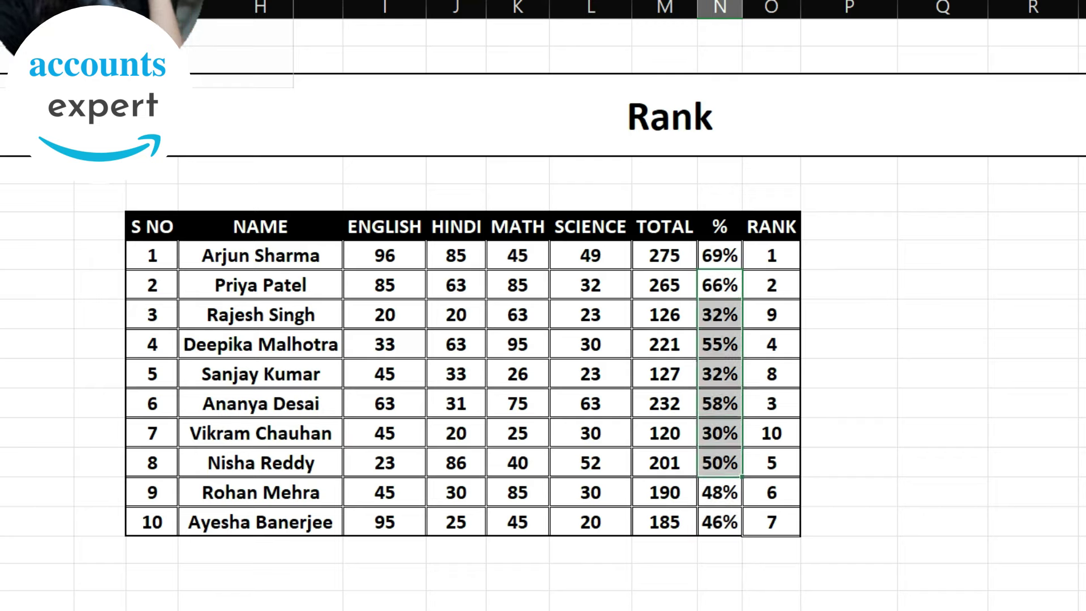
key(shift+Down)
key(shift+Down)
key(shift+Down)
key(Up)
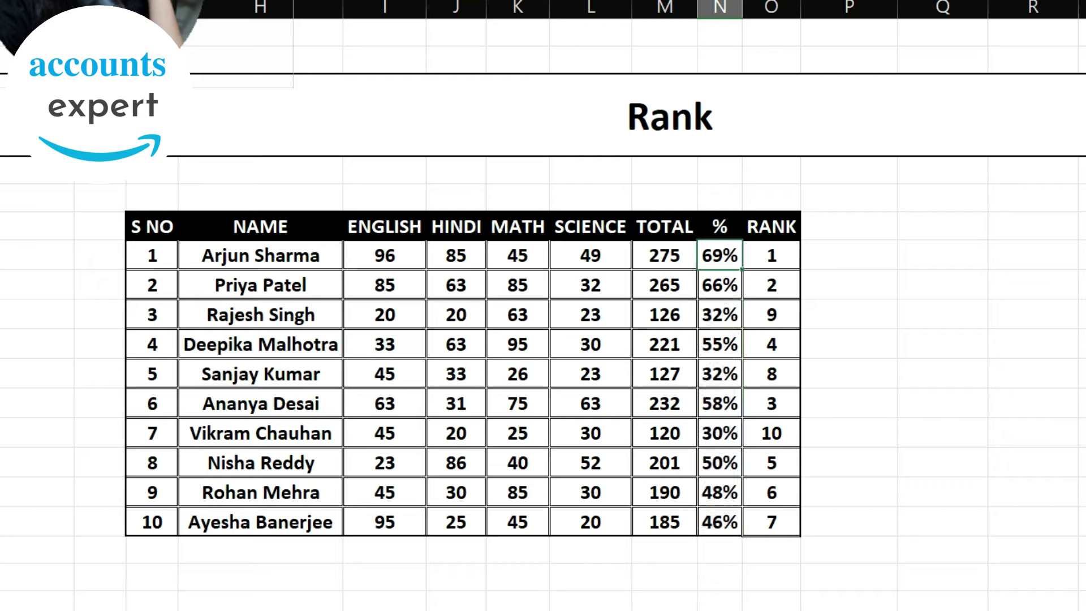
key(Down)
key(shift+Down)
key(shift+Down)
key(shift+Down)
key(shift+Down)
key(shift+Down)
key(shift+Down)
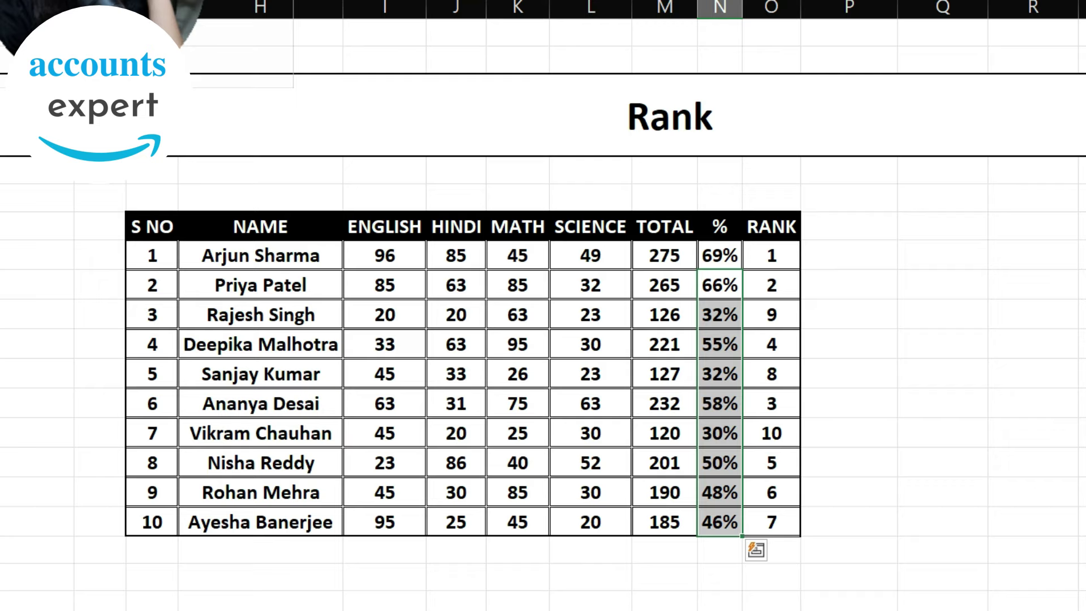
click(942, 372)
drag(719, 284, 720, 492)
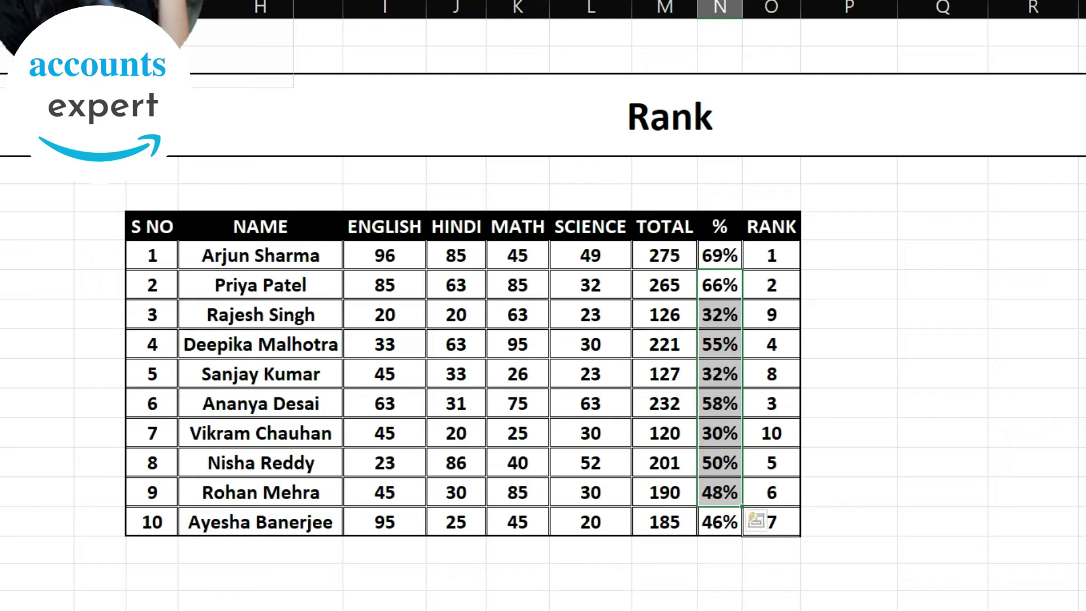
click(848, 344)
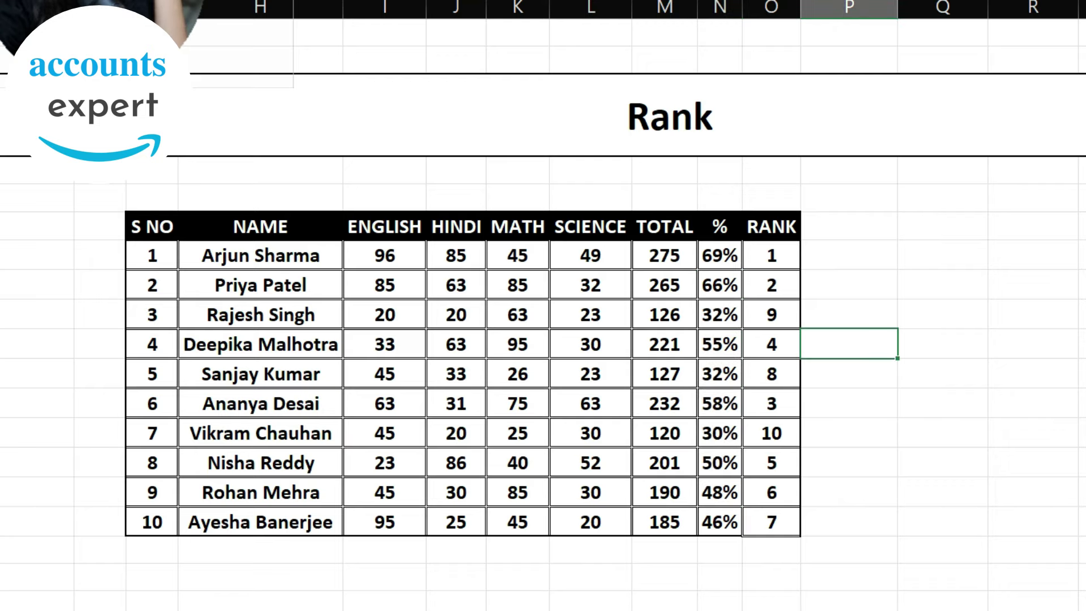
click(720, 314)
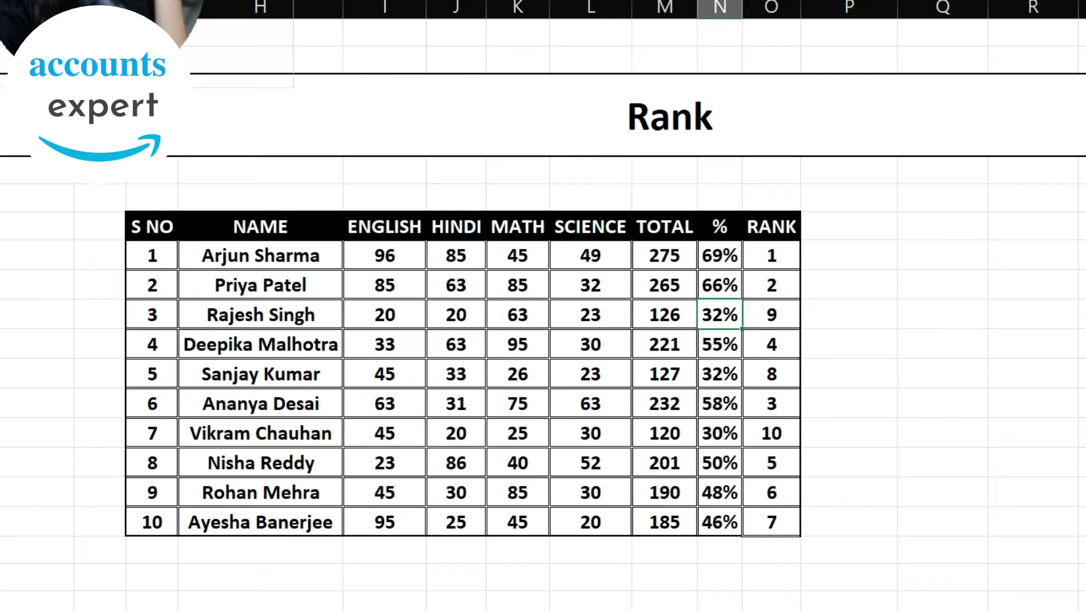
click(719, 344)
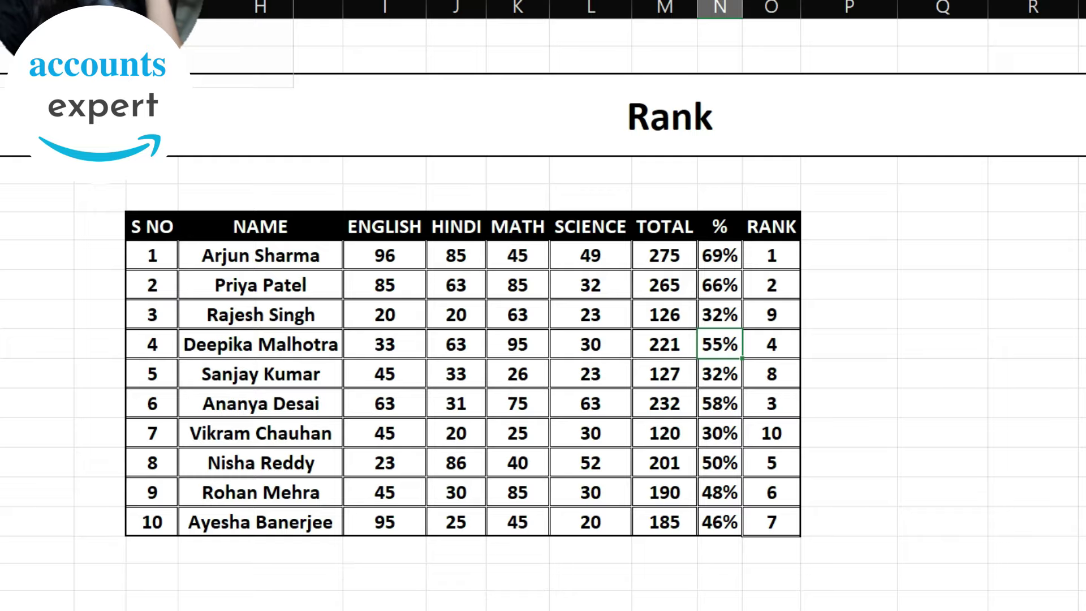
Step: AutoFit the Sumif table's columns so full party names, products and sales show
scroll(543, 306, down, 1)
scroll(543, 305, down, 5)
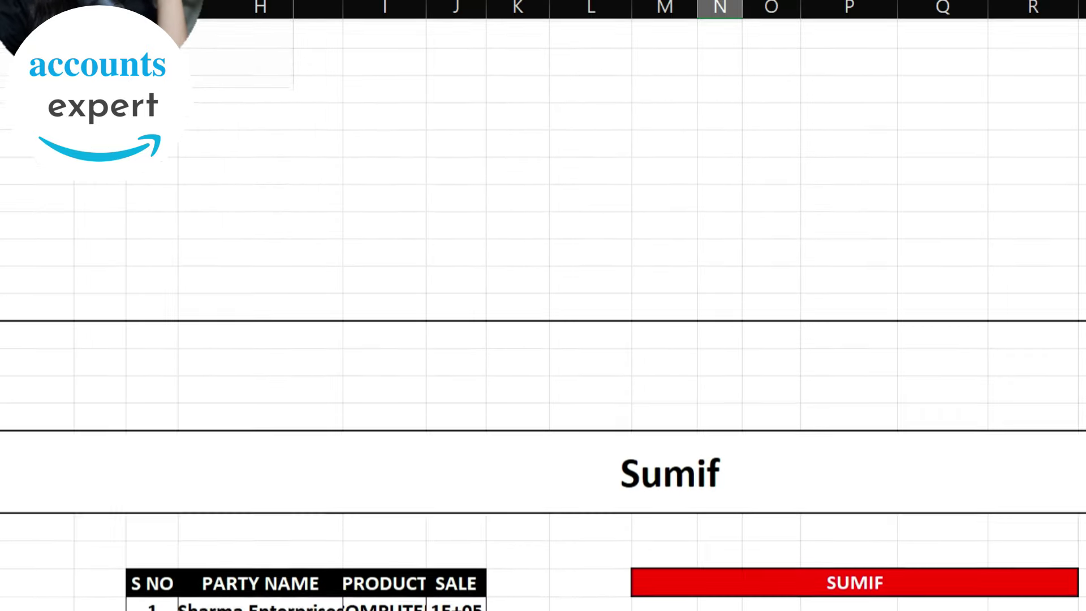
scroll(542, 306, down, 2)
scroll(543, 305, down, 4)
scroll(543, 305, up, 2)
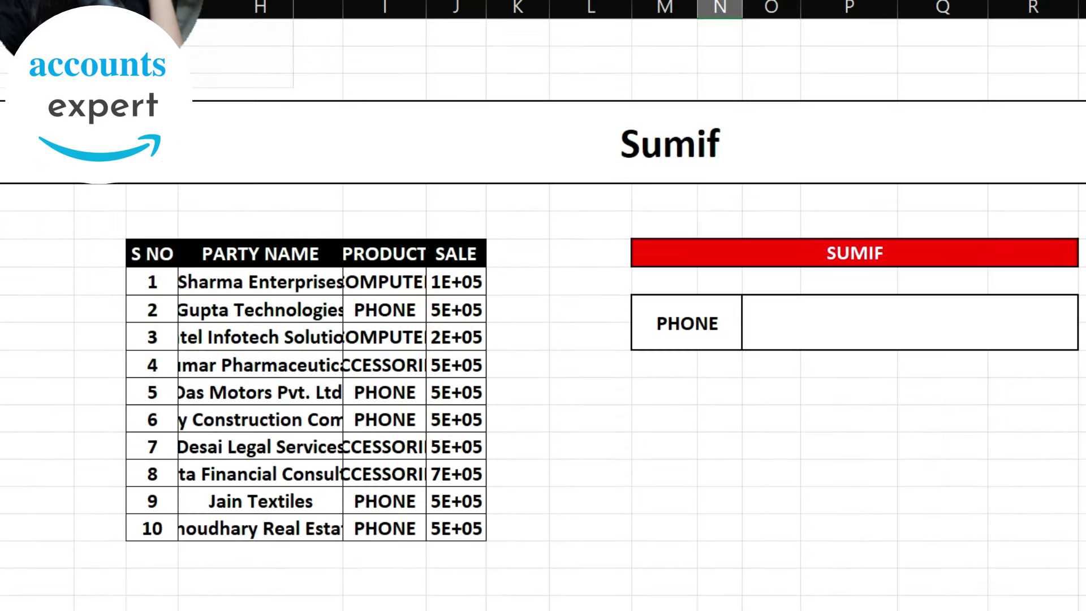
click(260, 364)
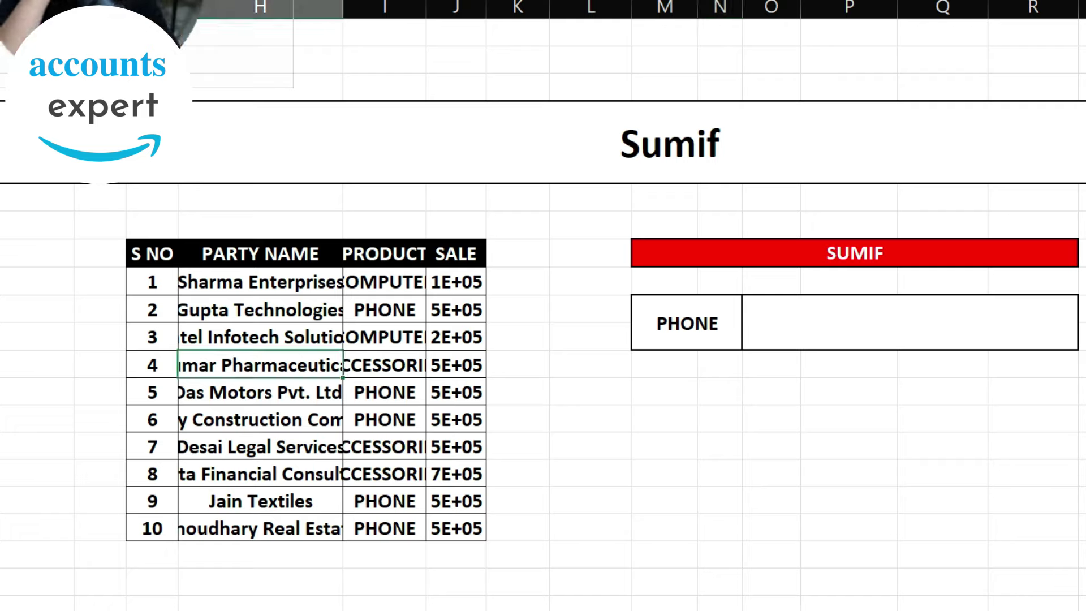
key(ctrl+a)
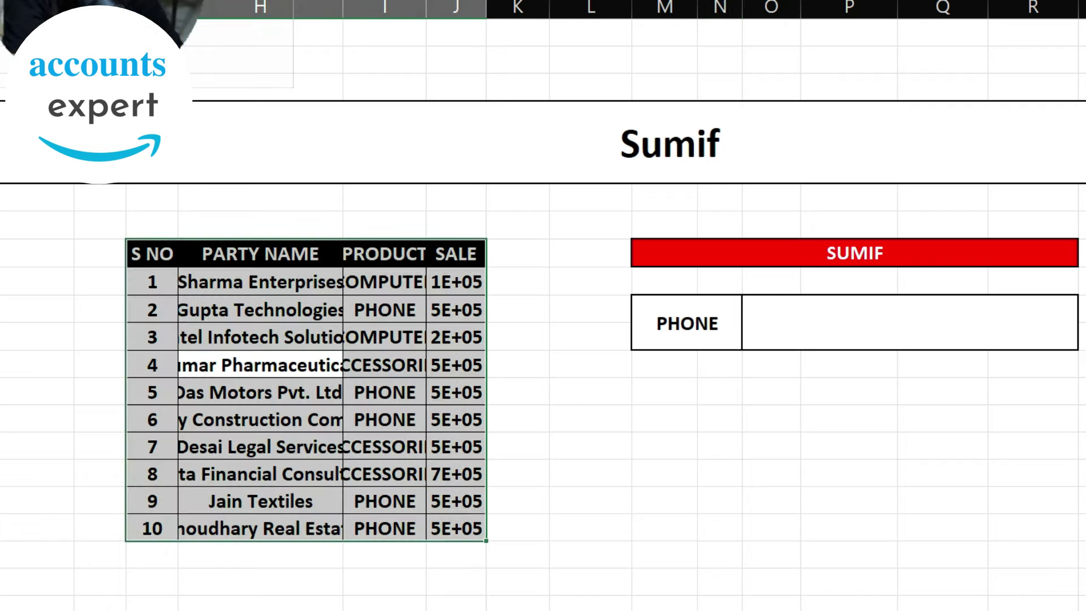
key(alt+h)
key(o)
key(i)
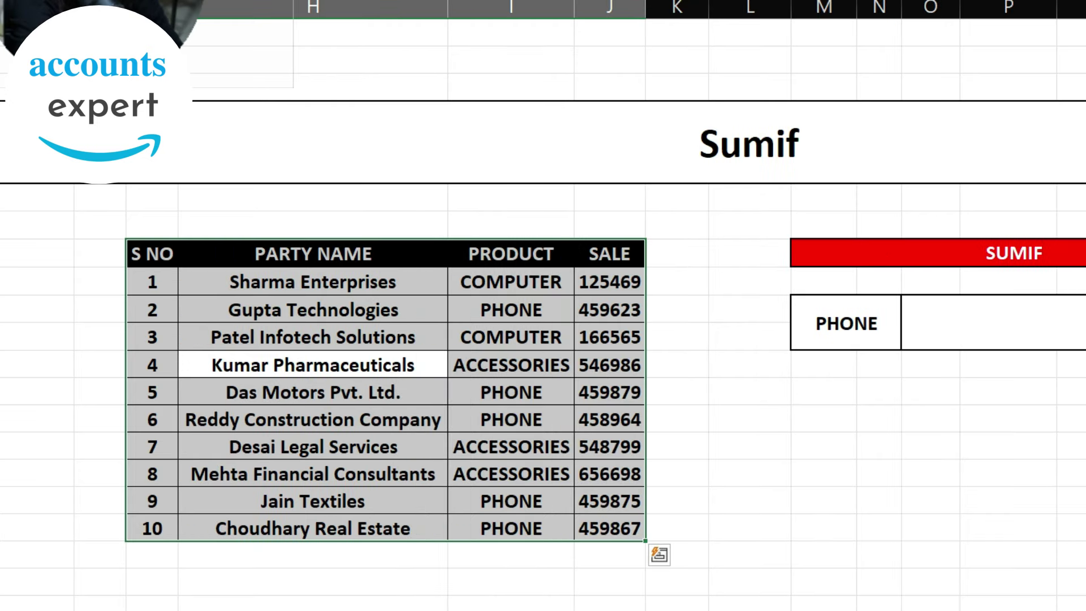
click(749, 581)
Step: Open the product dropdown on the PHONE criterion cell
click(993, 322)
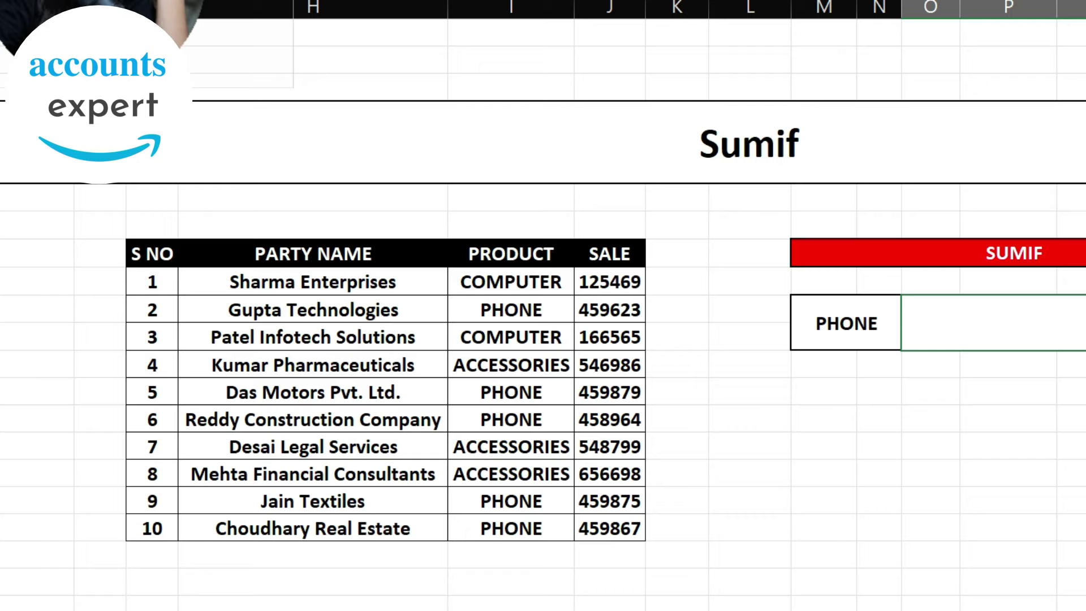
click(846, 323)
key(alt+Down)
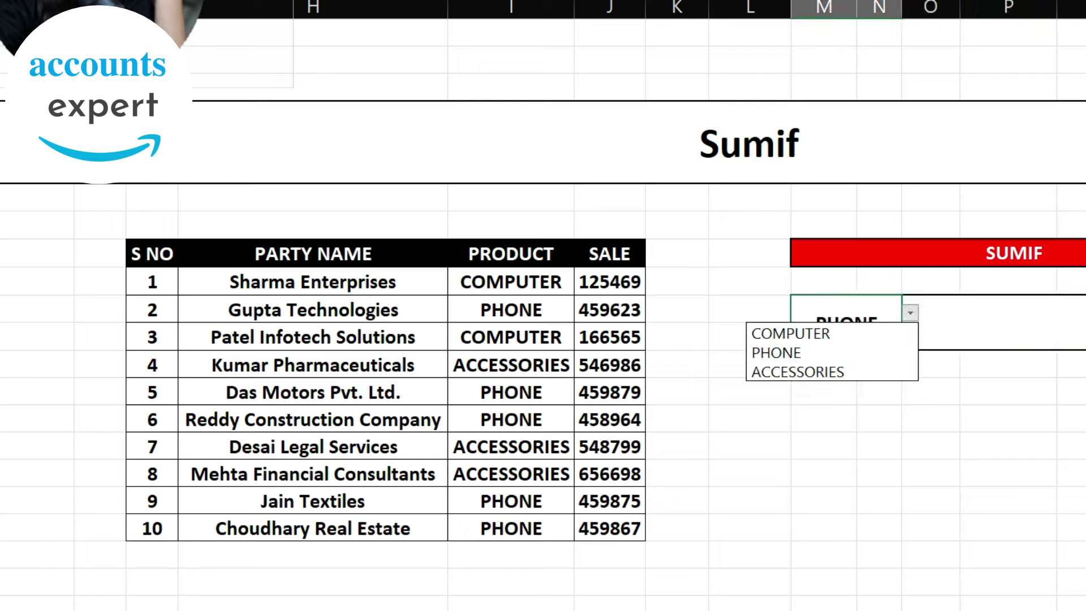
Step: Pick COMPUTER and enter =SUMIF(I279:I288, criterion cell, J279:J288) beside it, totalling 29203
key(Return)
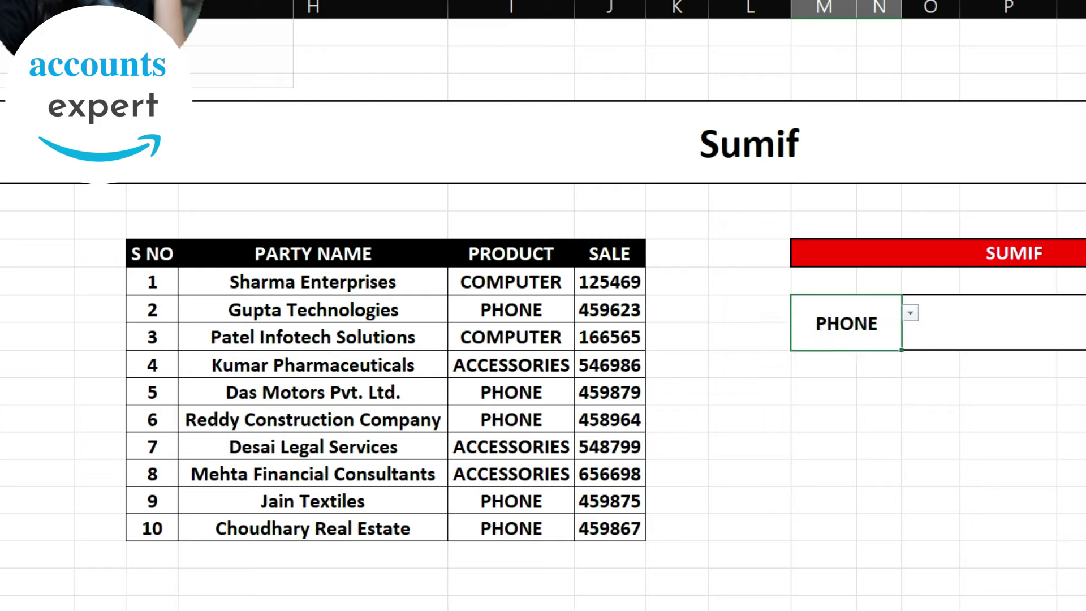
text(COMPUTER)
click(992, 322)
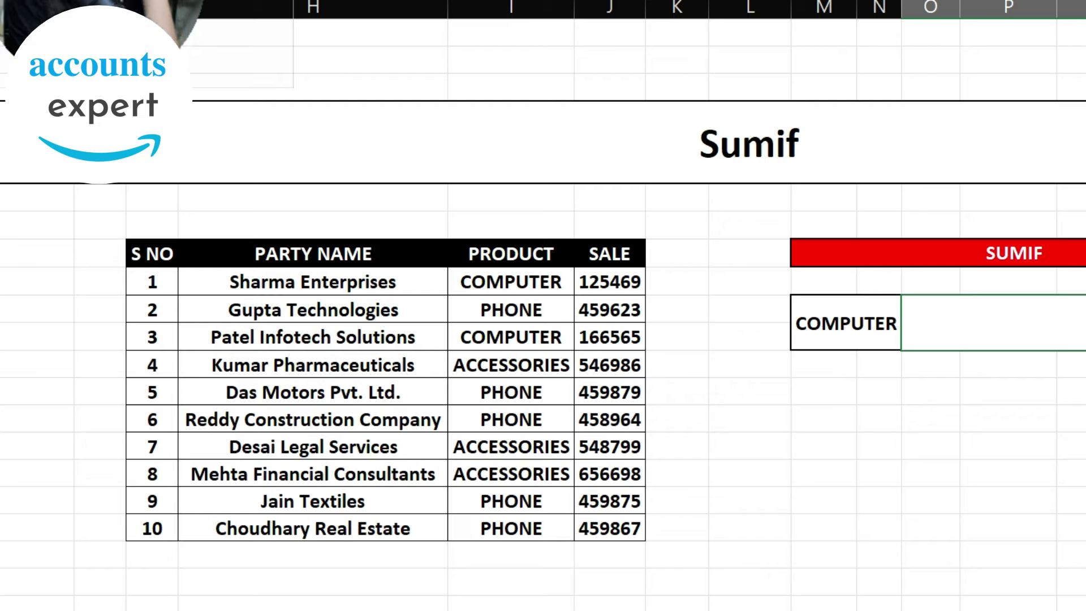
text(=su)
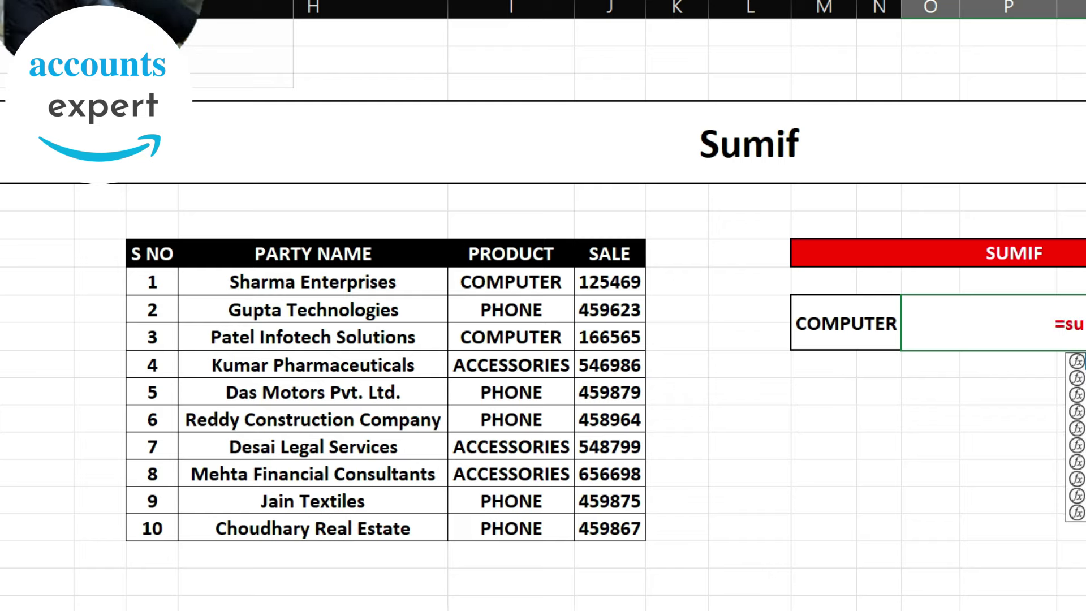
text(mi)
key(Tab)
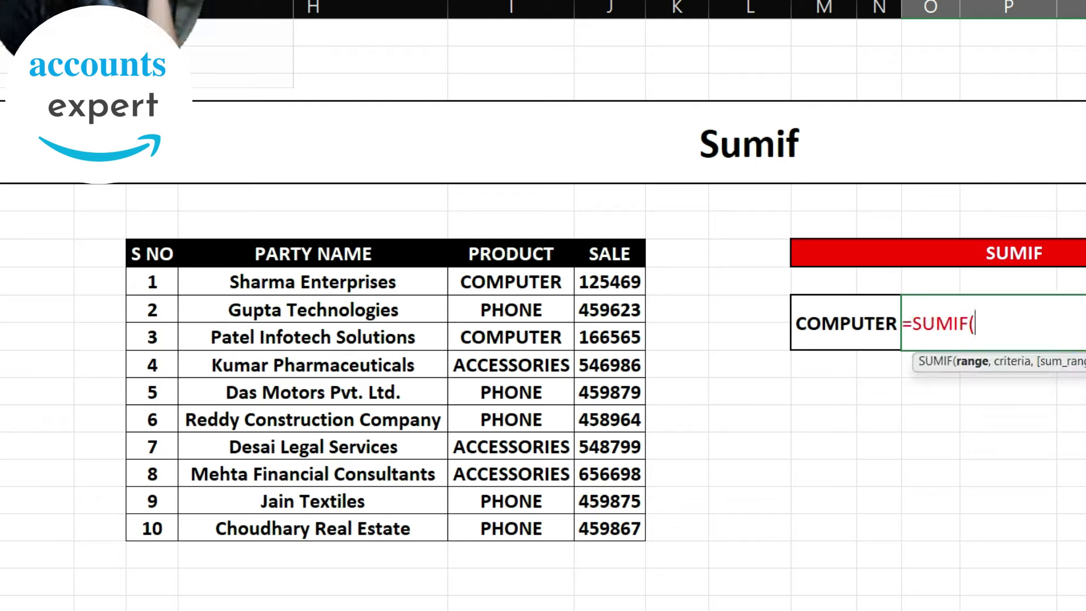
drag(511, 282, 511, 528)
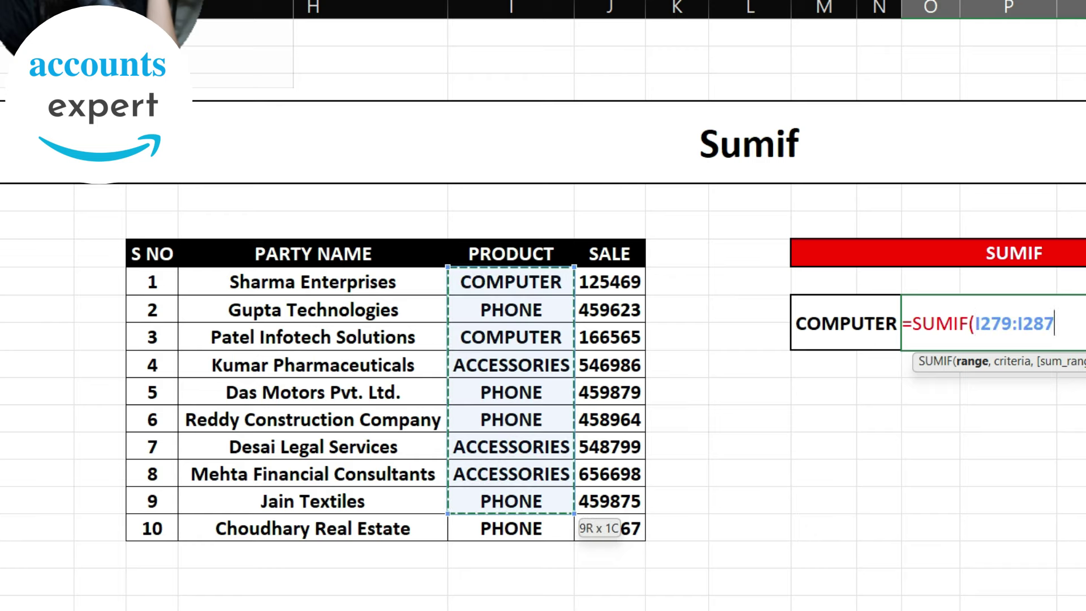
text(,)
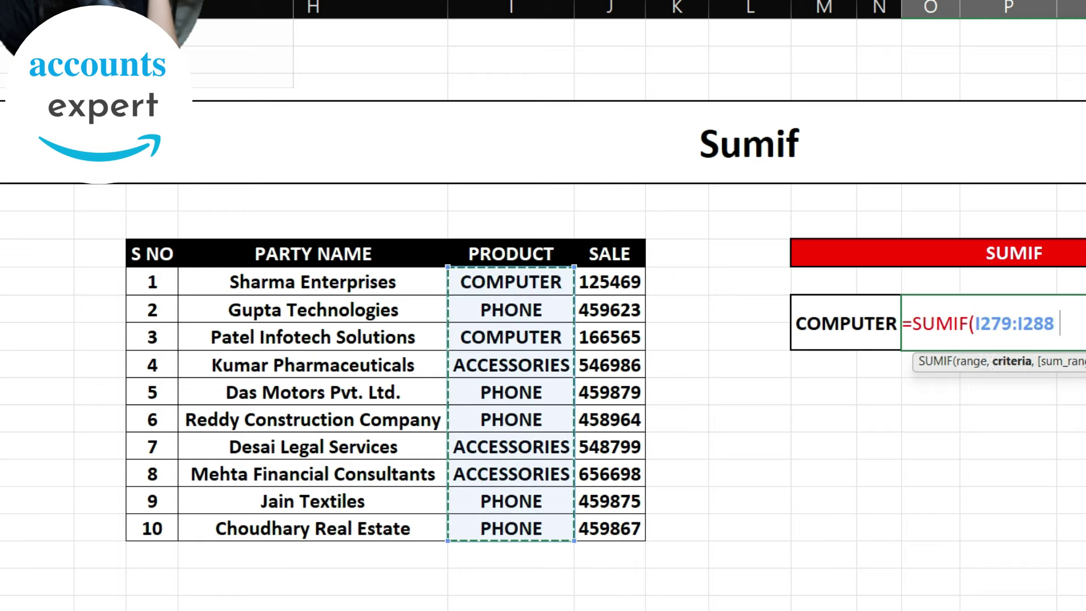
click(846, 322)
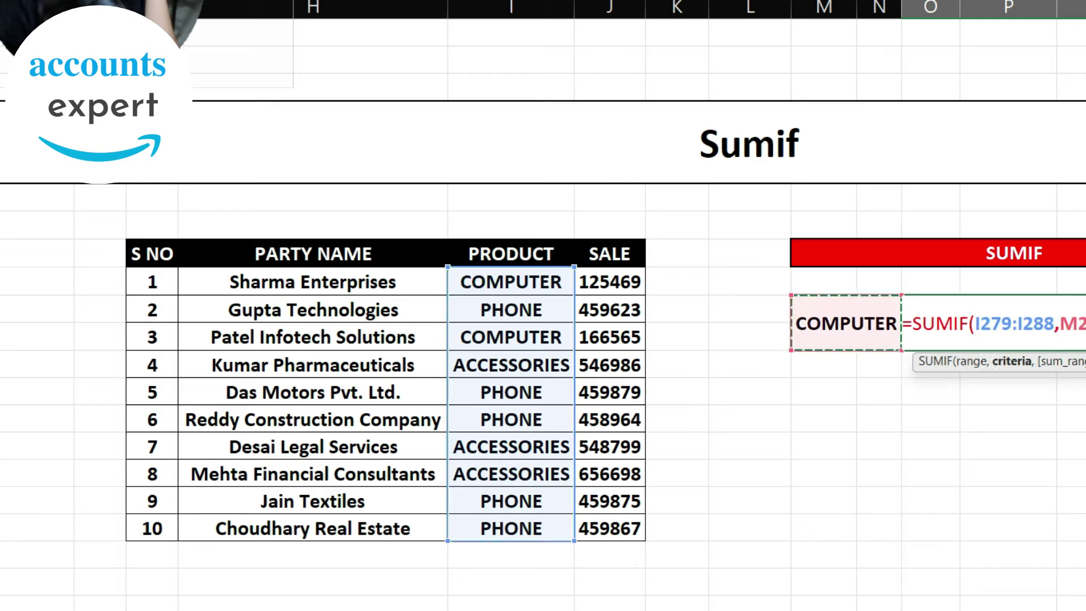
text(,)
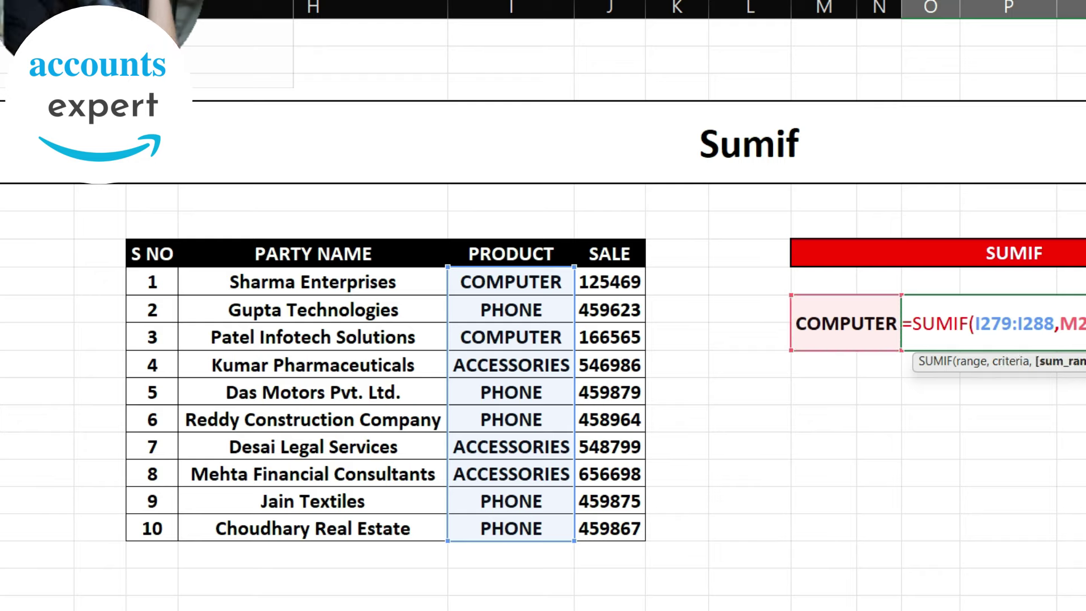
drag(609, 282, 610, 528)
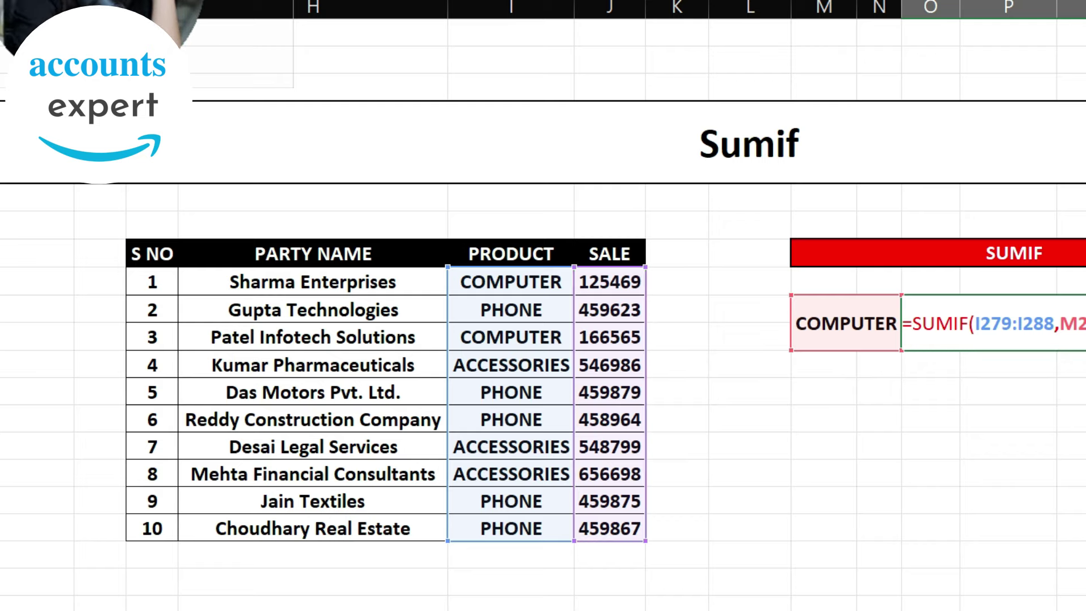
key(Return)
Step: Switch the criterion from COMPUTER to ACCESSORIES and clear the old SUMIF result
click(845, 322)
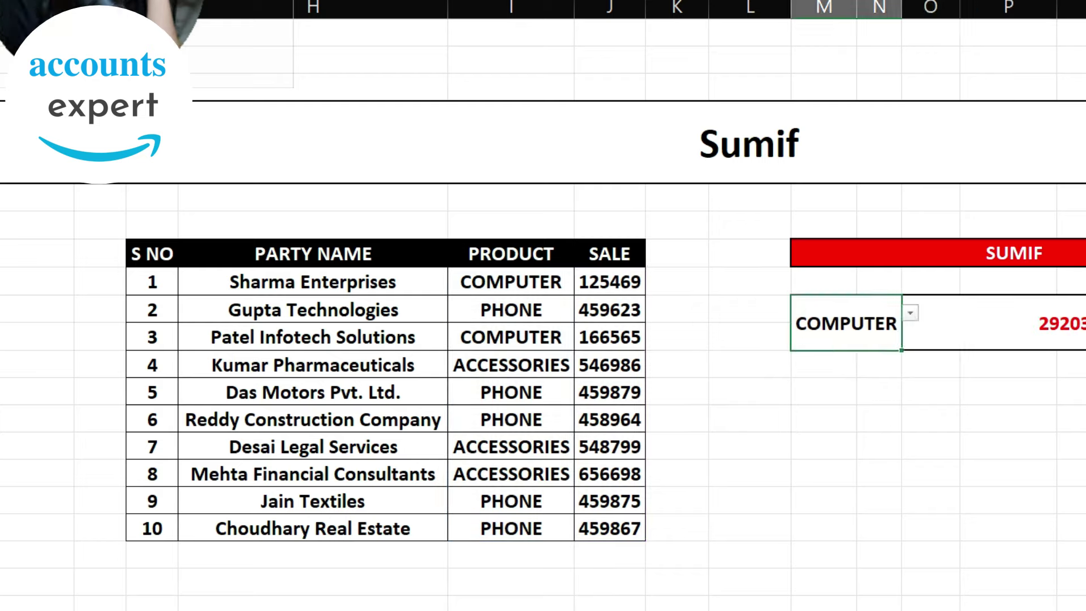
click(910, 312)
click(776, 352)
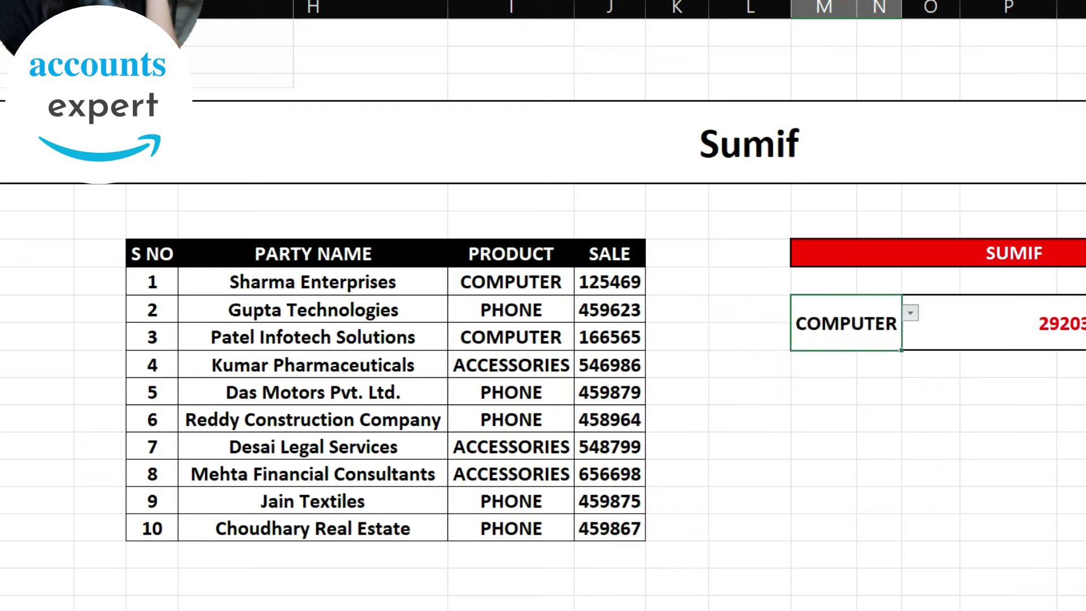
click(910, 313)
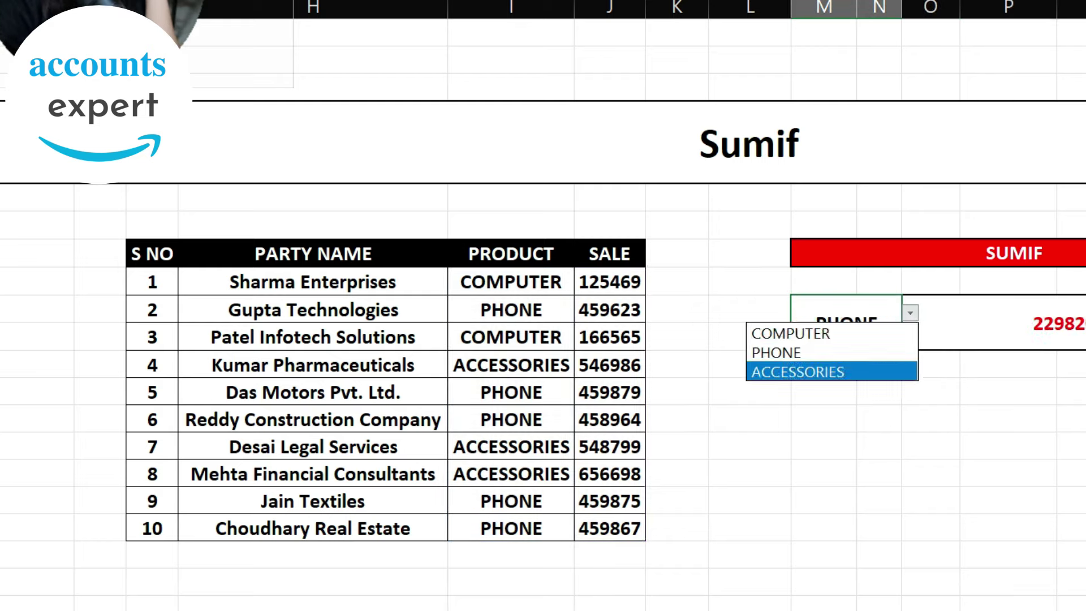
click(776, 371)
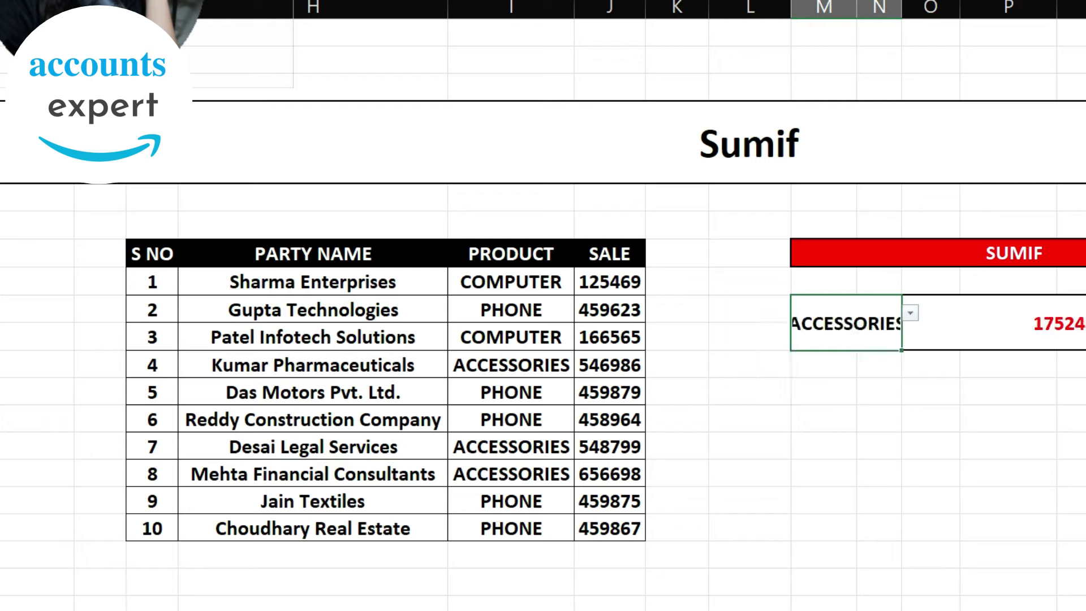
click(1006, 416)
click(993, 322)
key(Delete)
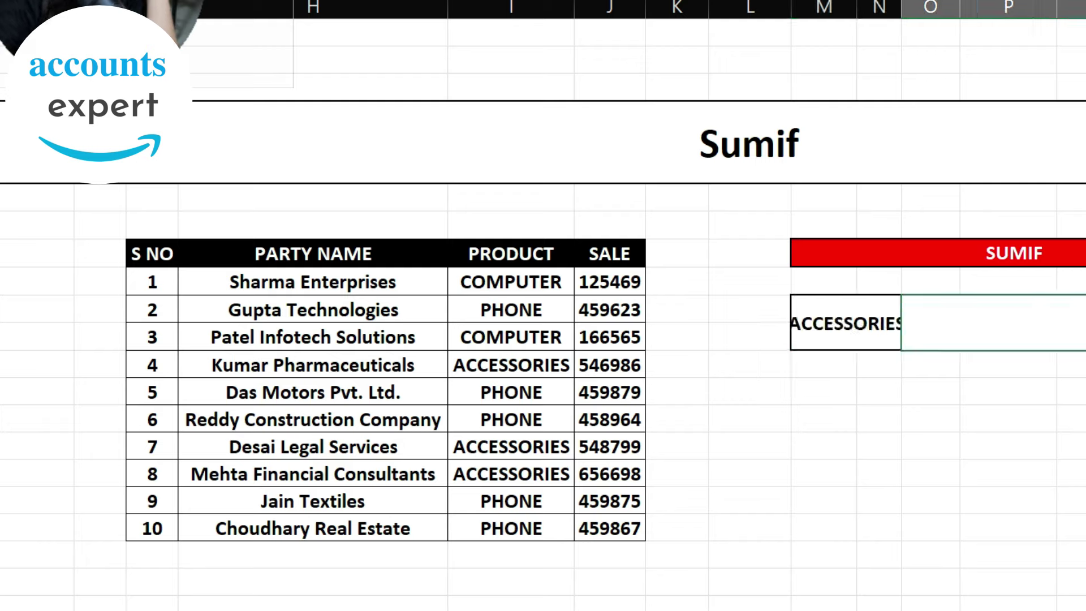
Step: Re-enter SUMIF over the PRODUCT range, ACCESSORIES cell and SALE range, totalling 17524
click(931, 390)
click(992, 322)
text(=sumif)
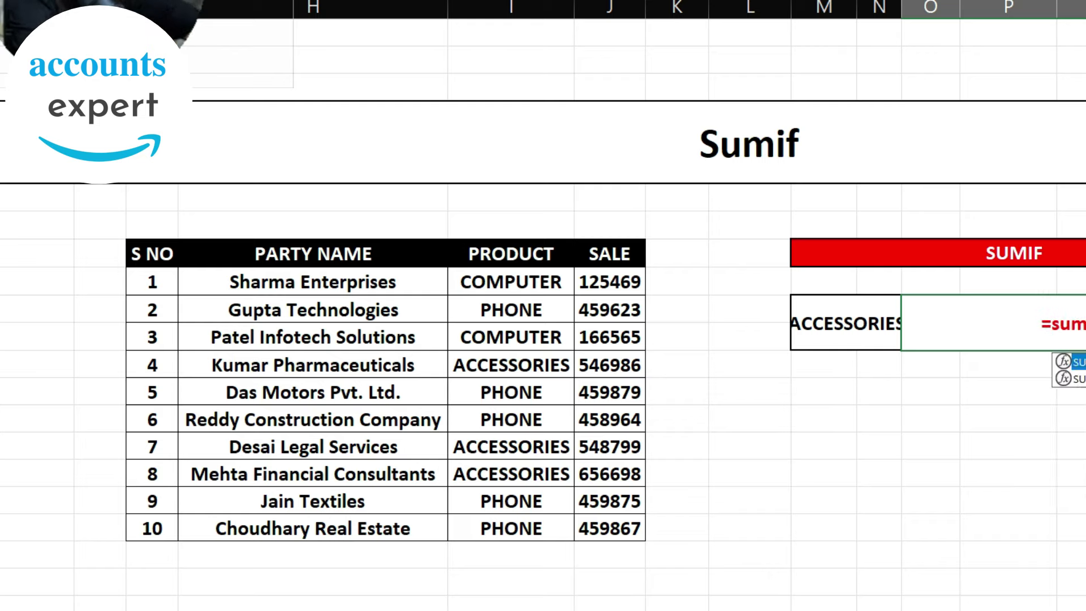
key(Tab)
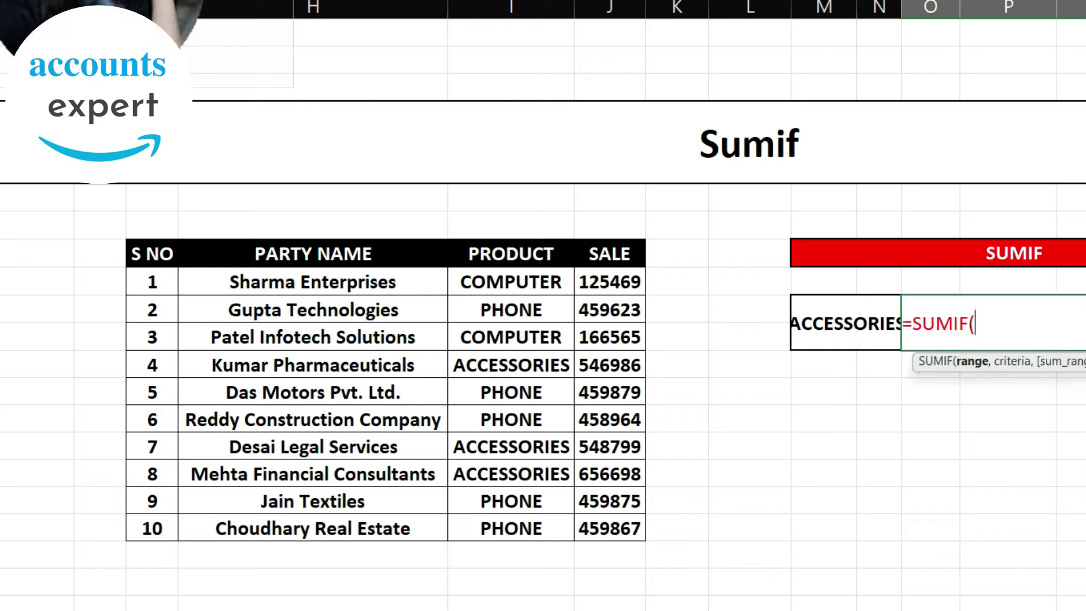
drag(511, 281, 510, 527)
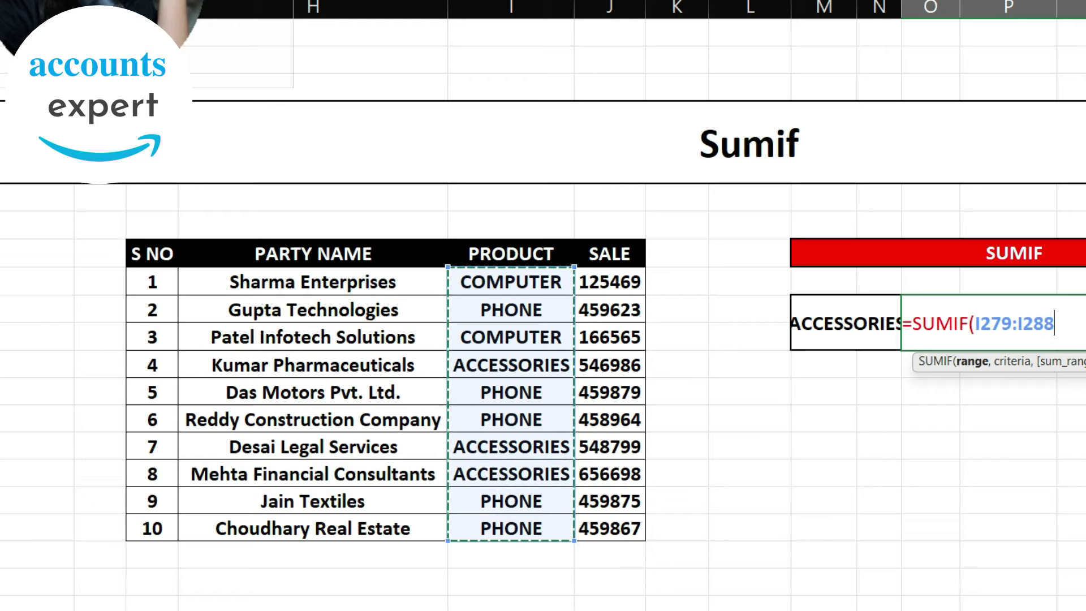
text(,)
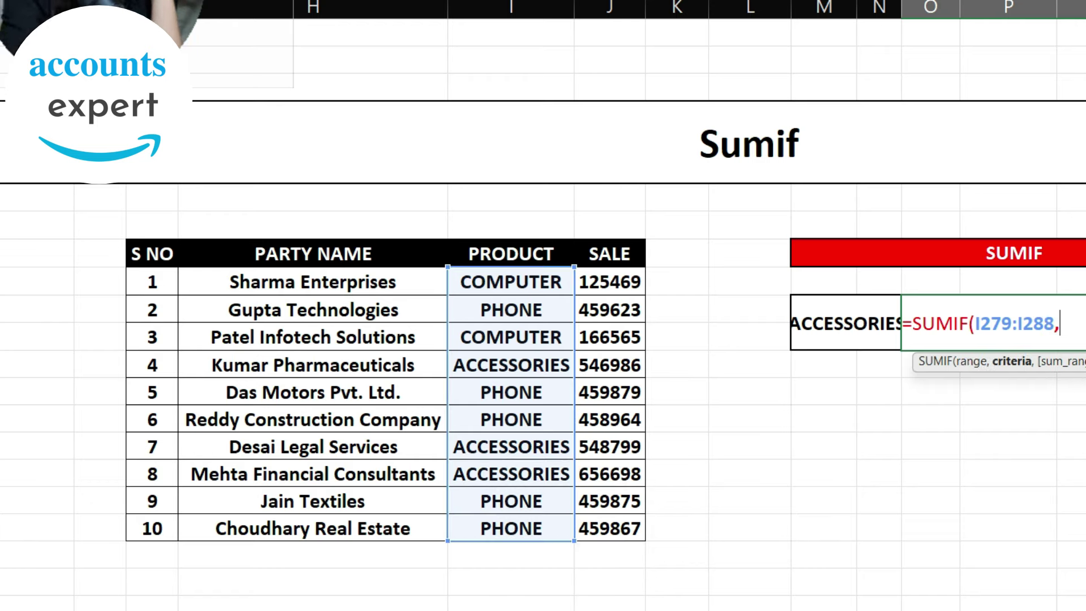
click(845, 323)
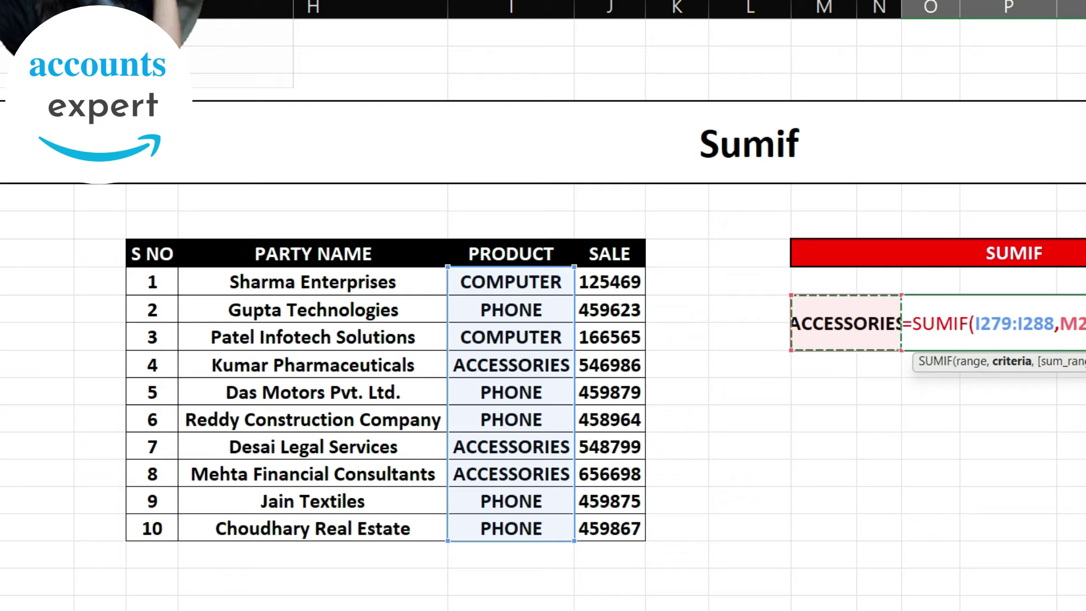
text(,)
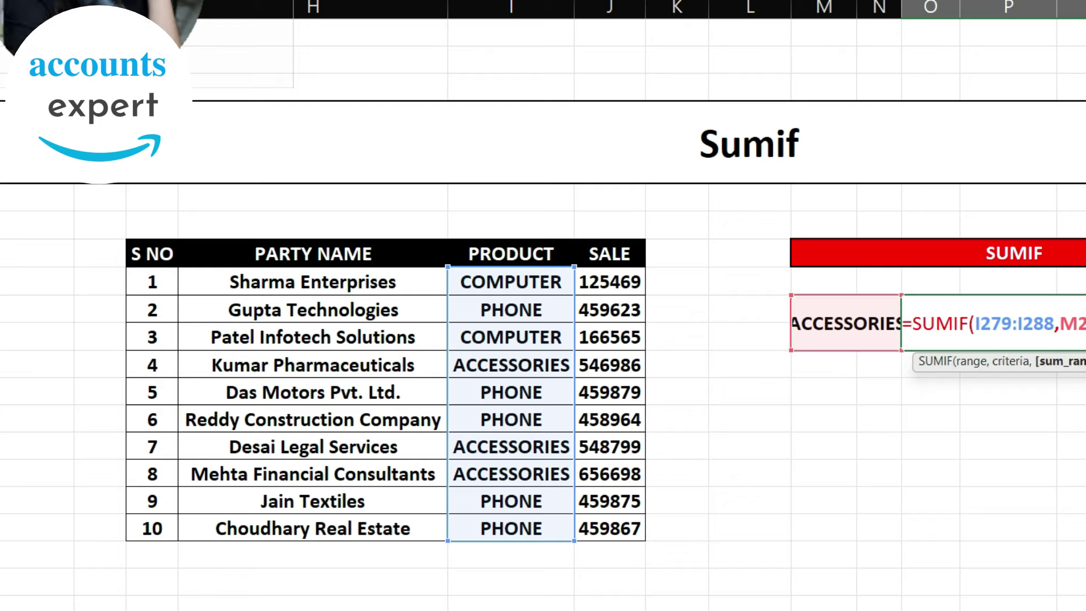
drag(609, 281, 609, 528)
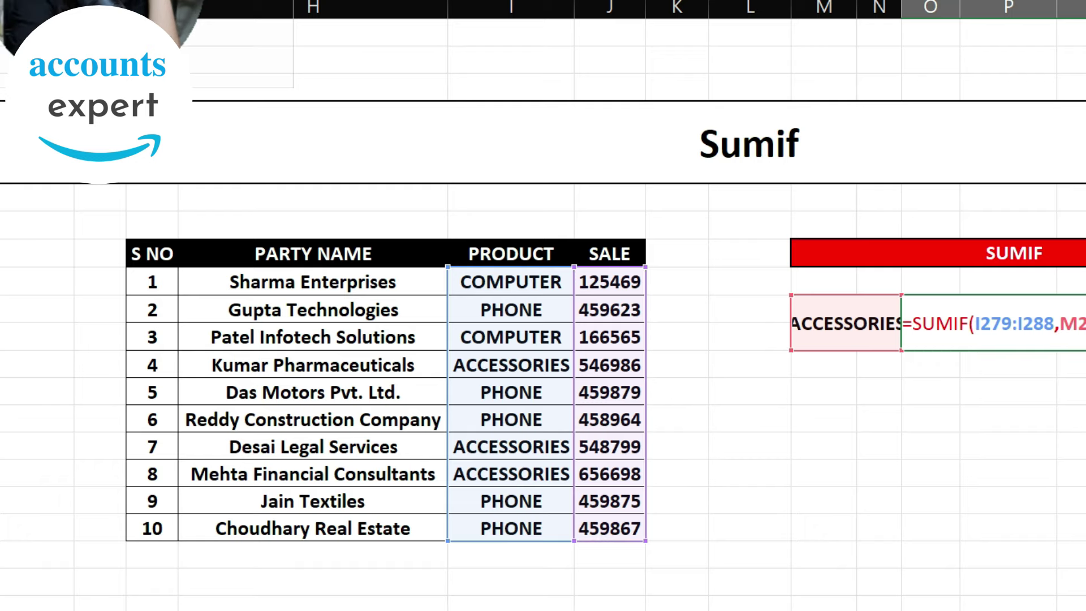
key(Return)
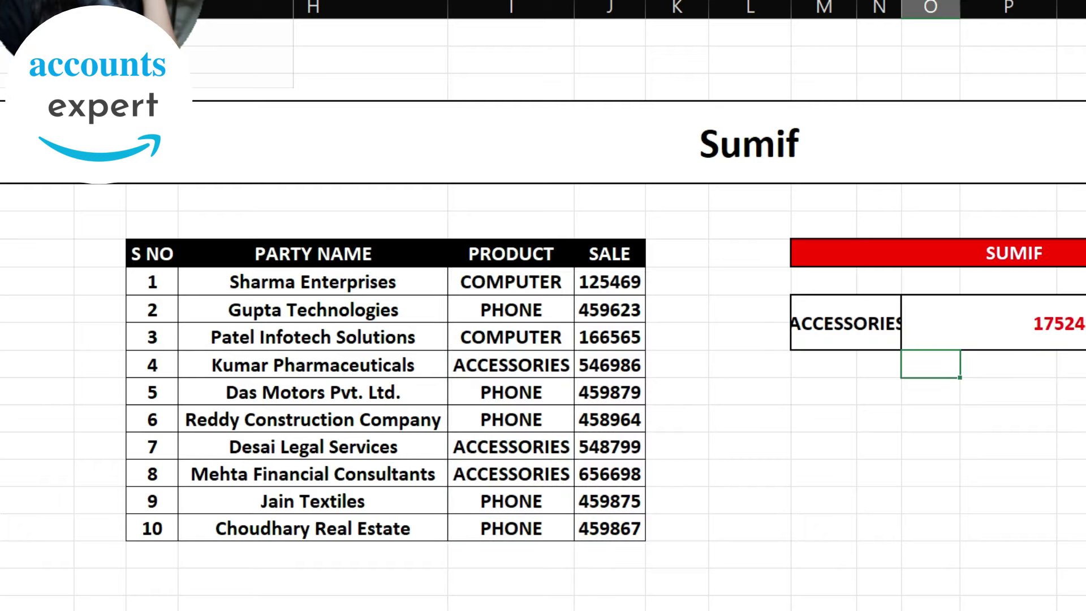
Step: Widen column J so the Index / Match SALE amounts show in full
scroll(543, 305, down, 3)
scroll(543, 305, down, 5)
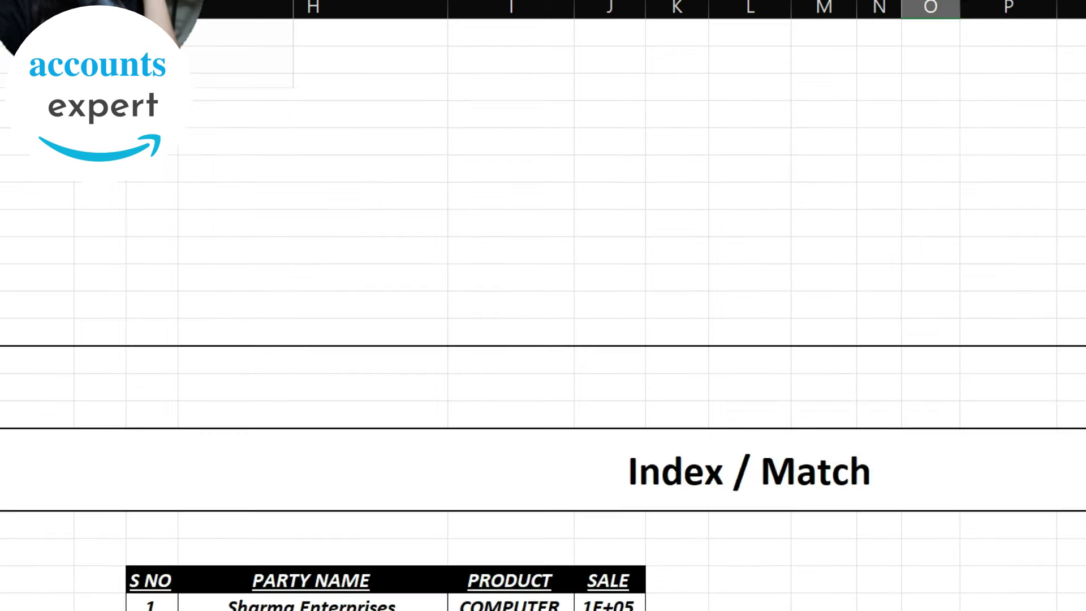
scroll(543, 305, down, 3)
scroll(543, 305, down, 3)
click(750, 415)
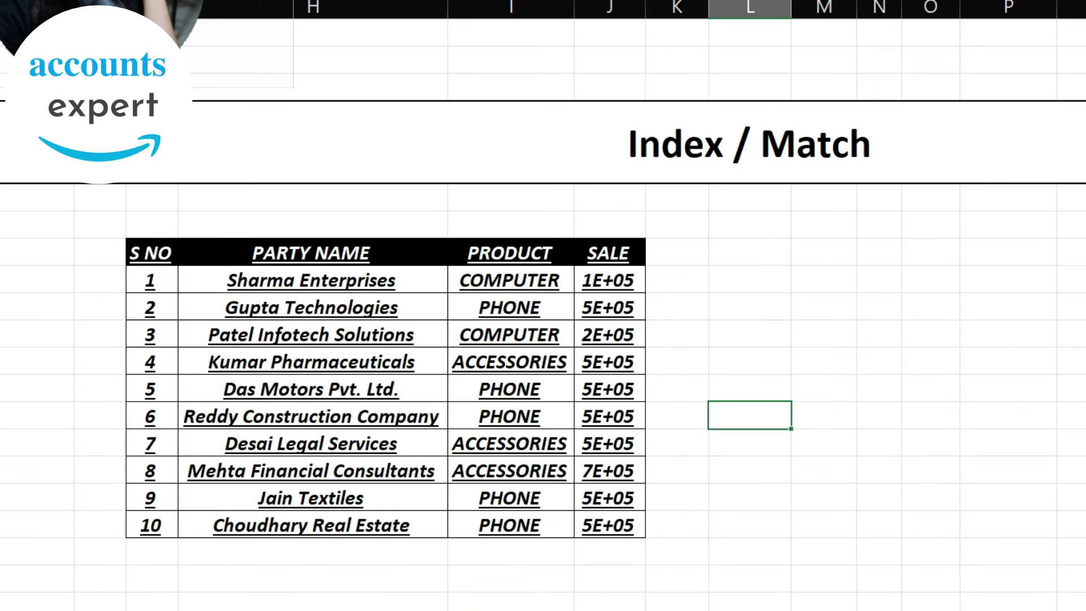
drag(645, 9, 850, 9)
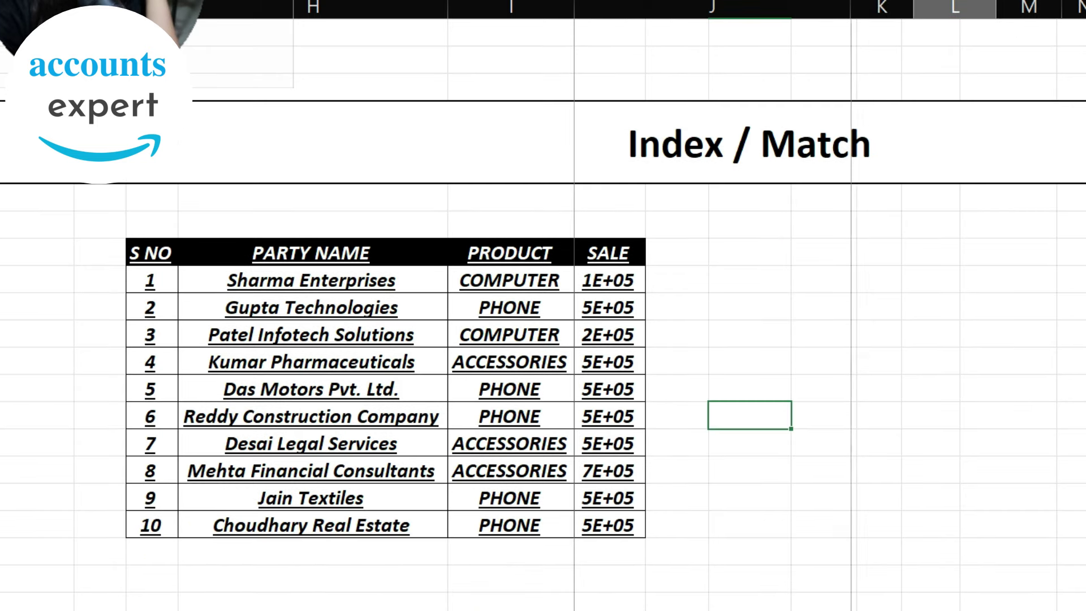
drag(712, 333, 882, 334)
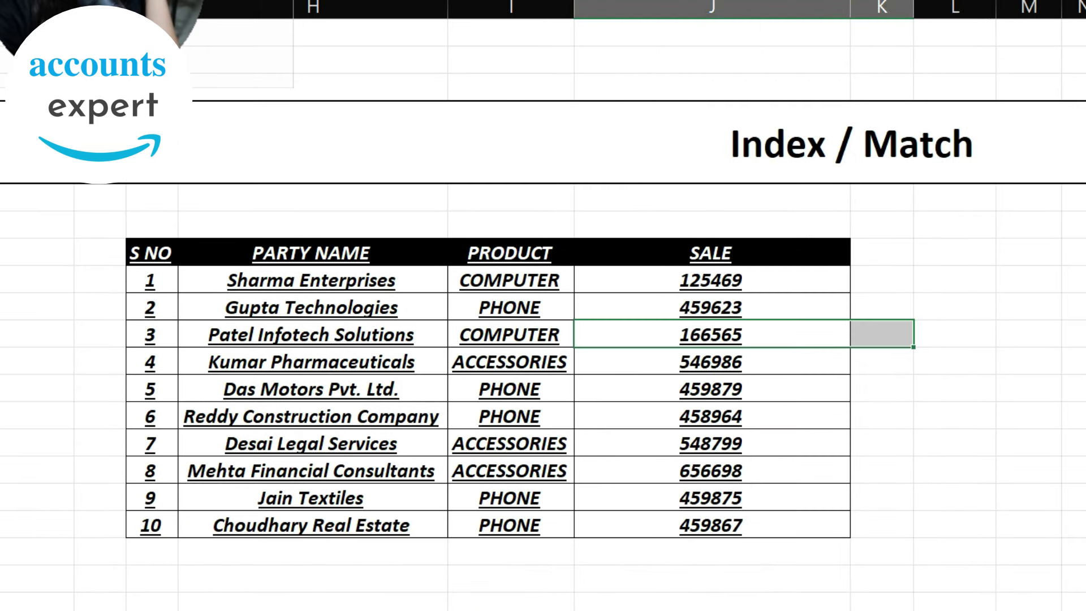
drag(796, 8, 744, 9)
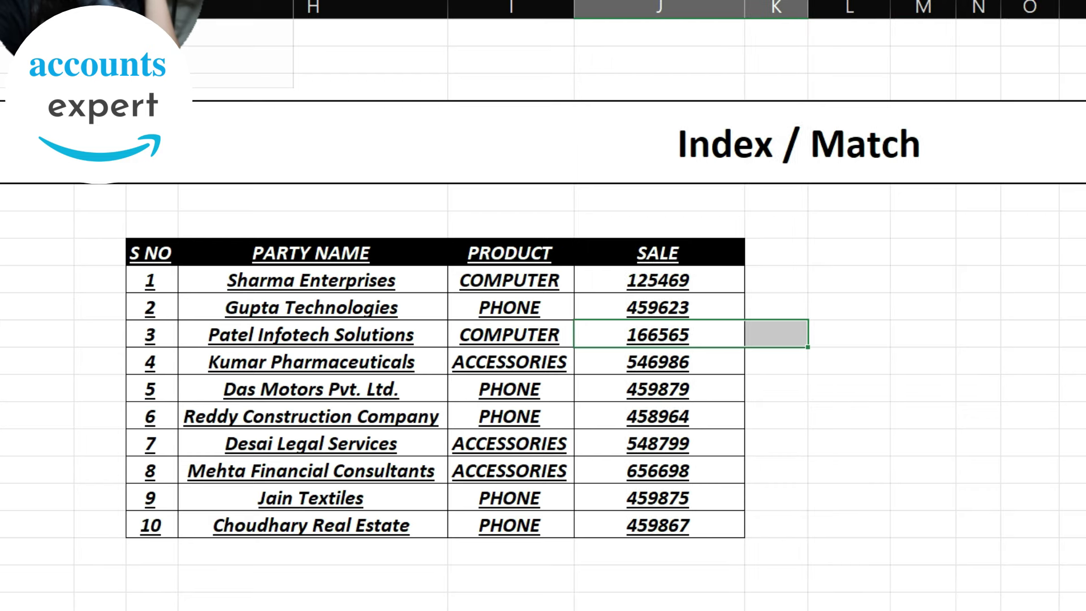
Step: Remove italics and underline from the Index / Match table text
mouse_move(311, 253)
mouse_down()
mouse_move(659, 470)
mouse_move(658, 525)
mouse_up()
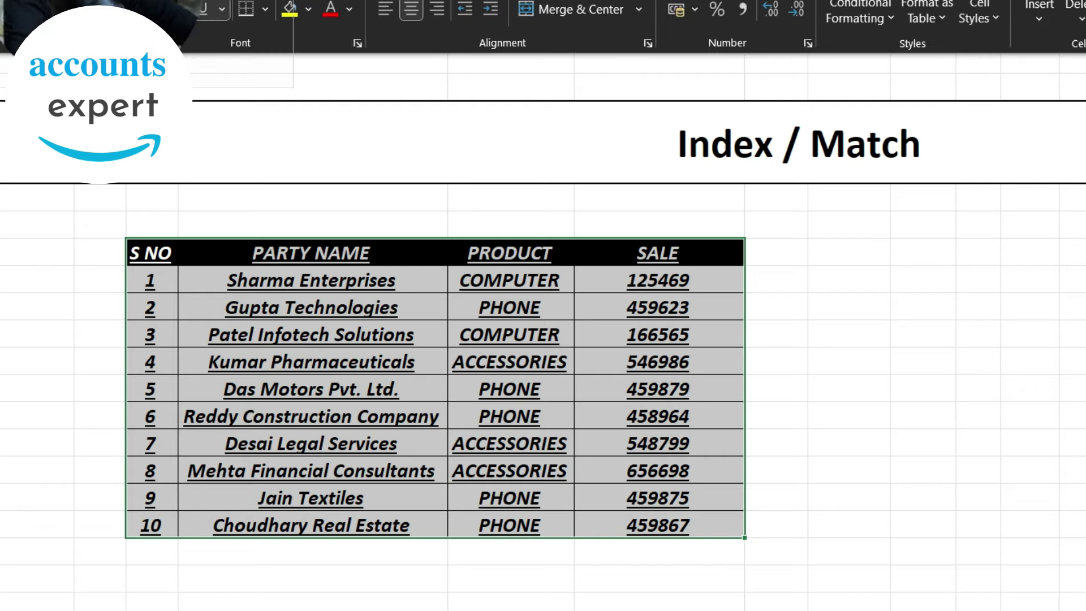
key(alt+h)
key(i)
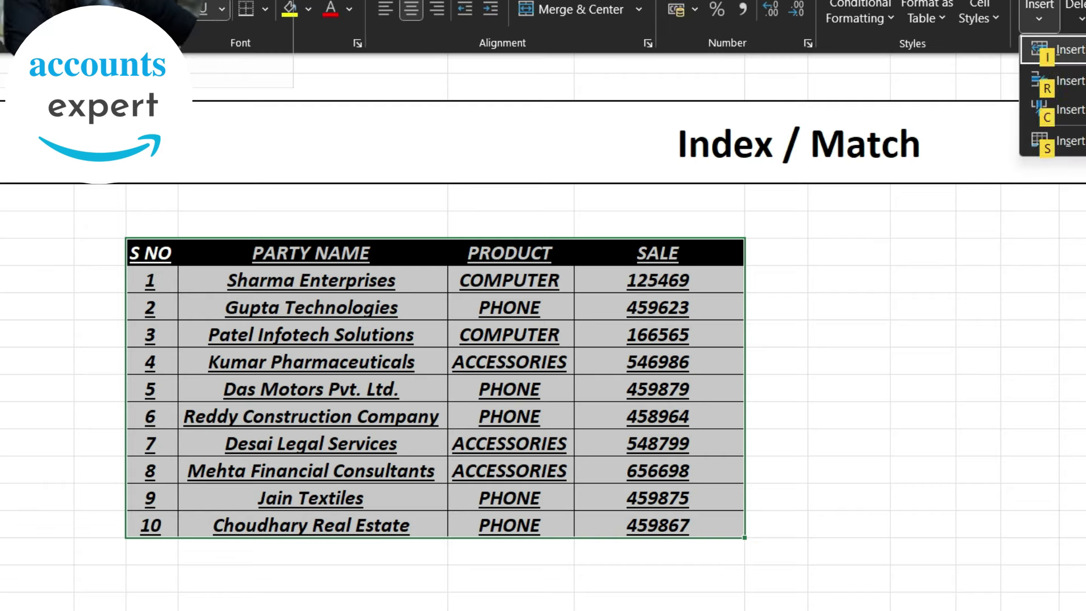
key(Escape)
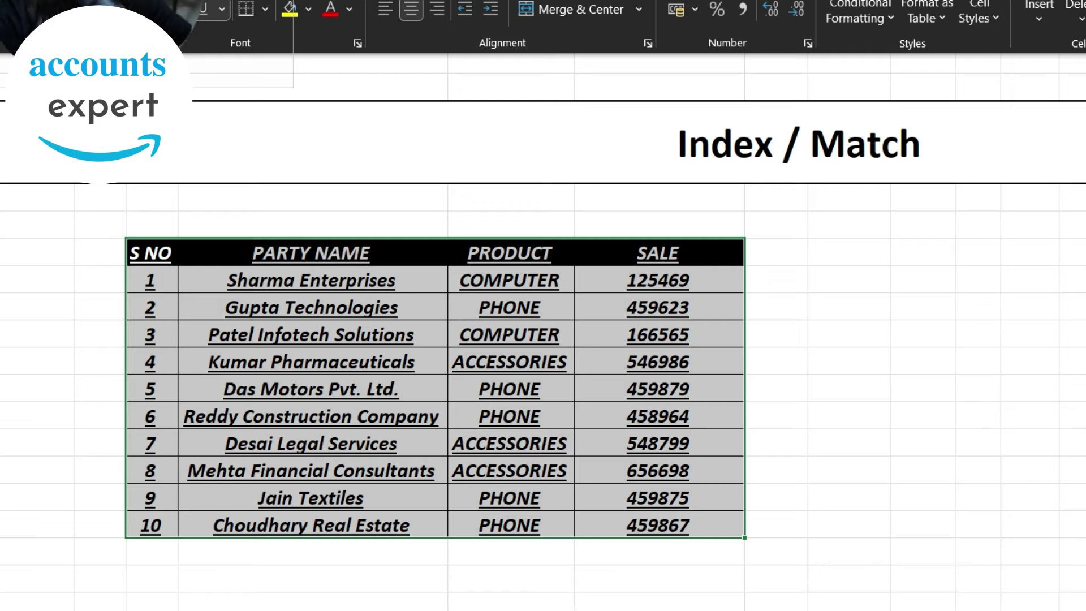
key(ctrl+i)
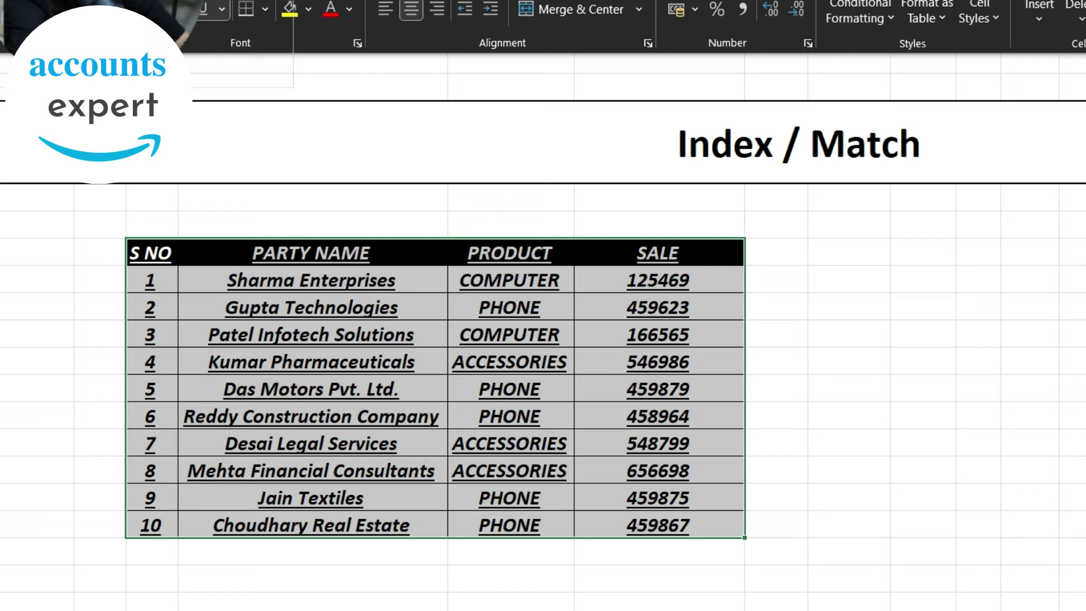
key(ctrl+u)
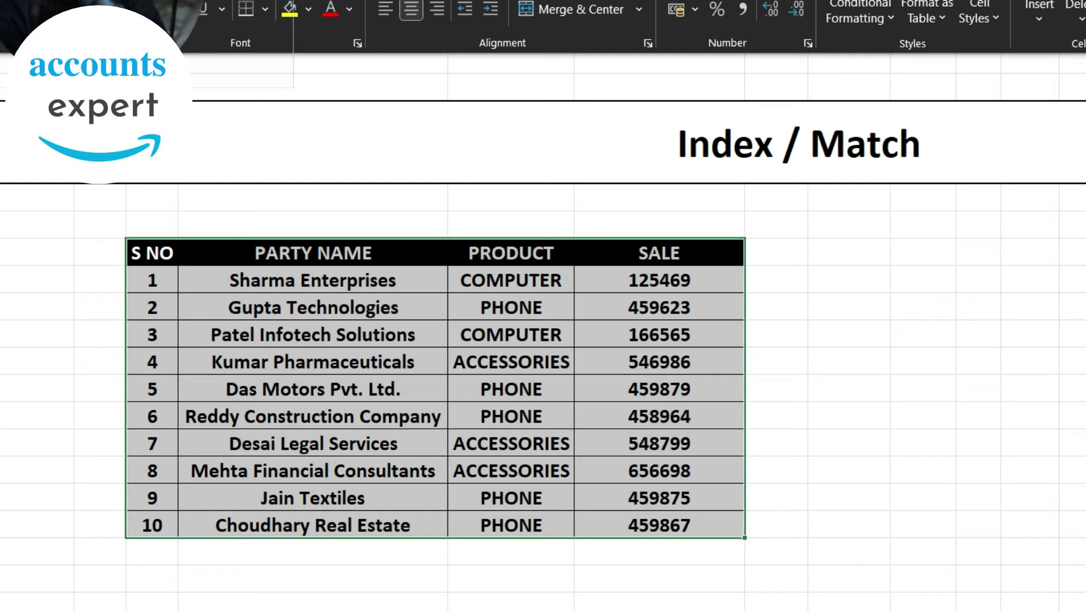
text(oca)
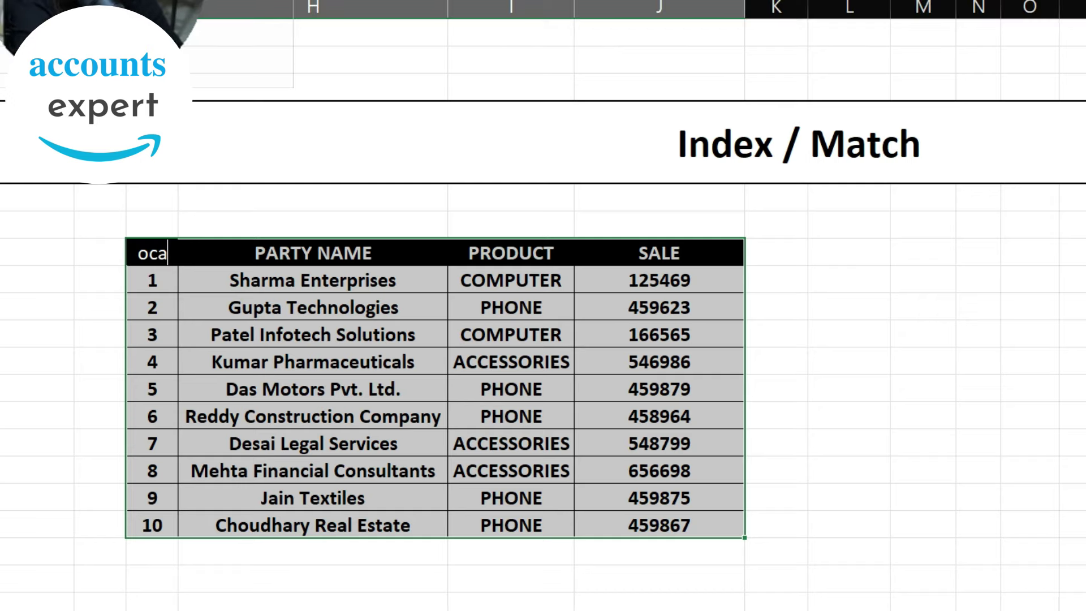
click(848, 334)
key(ctrl+z)
key(ctrl+a)
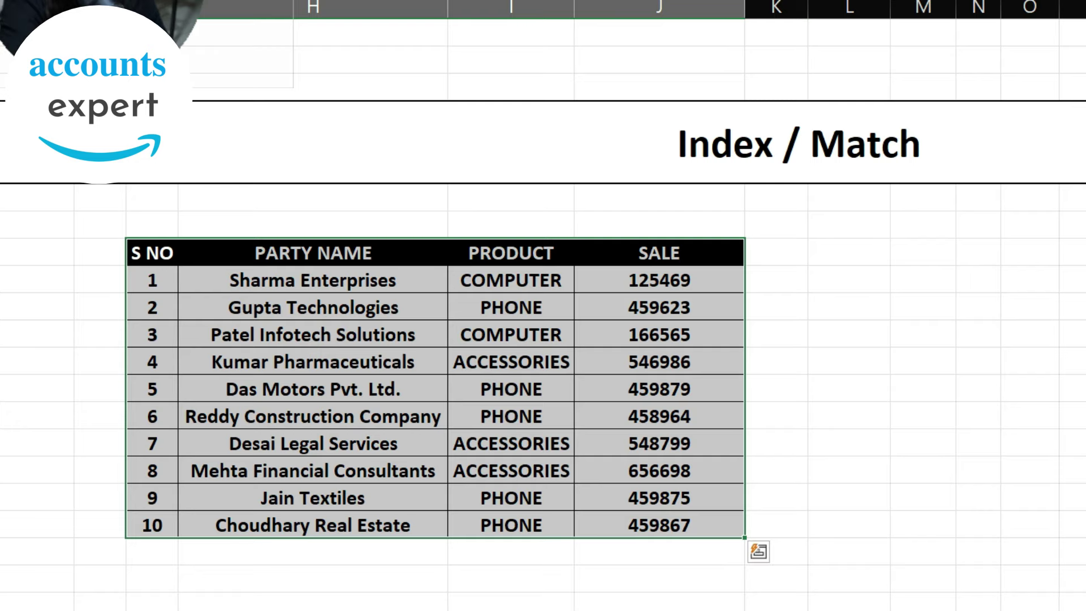
Step: AutoFit the table's columns, including SALE, to their contents
key(alt+h)
key(o)
key(i)
click(677, 388)
click(677, 306)
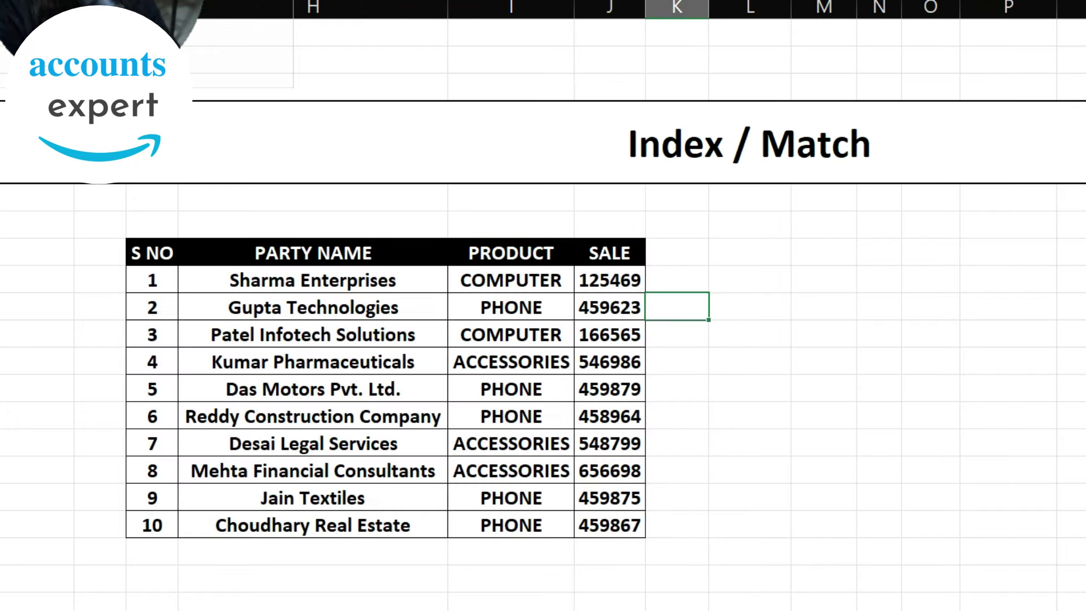
click(749, 251)
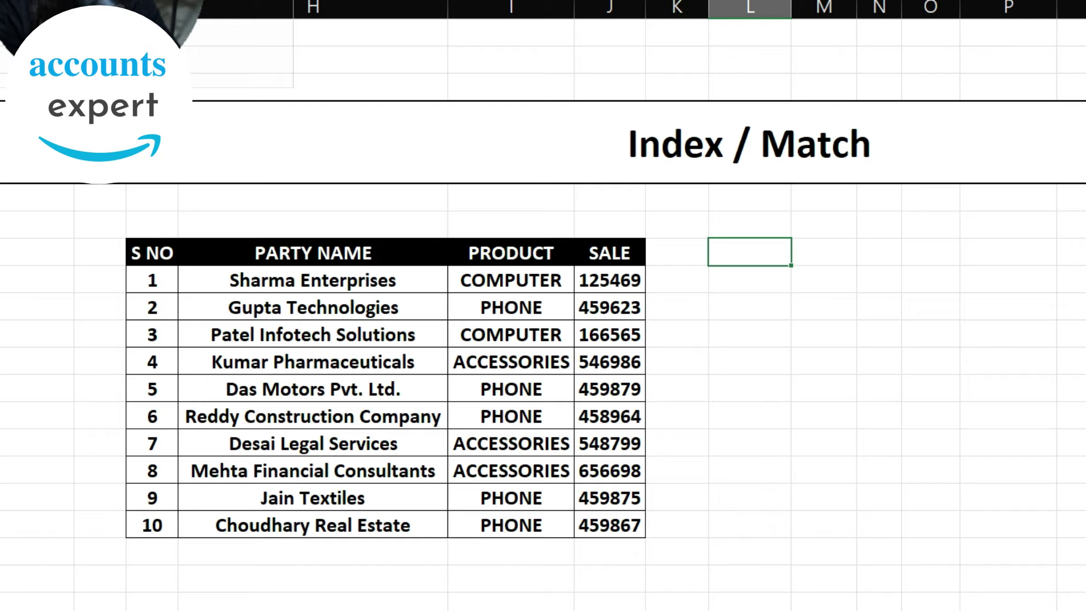
Step: Enter =INDEX(G312:J321,4,2) beside the SALE header, returning Kumar Pharmaceuticals
text(=ind)
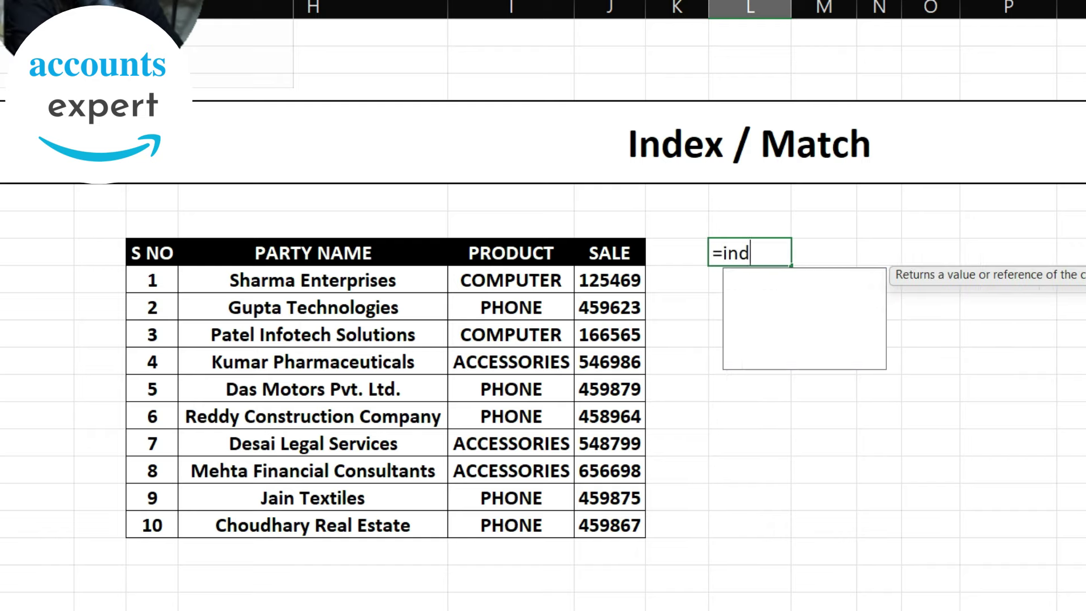
text(ex)
key(Tab)
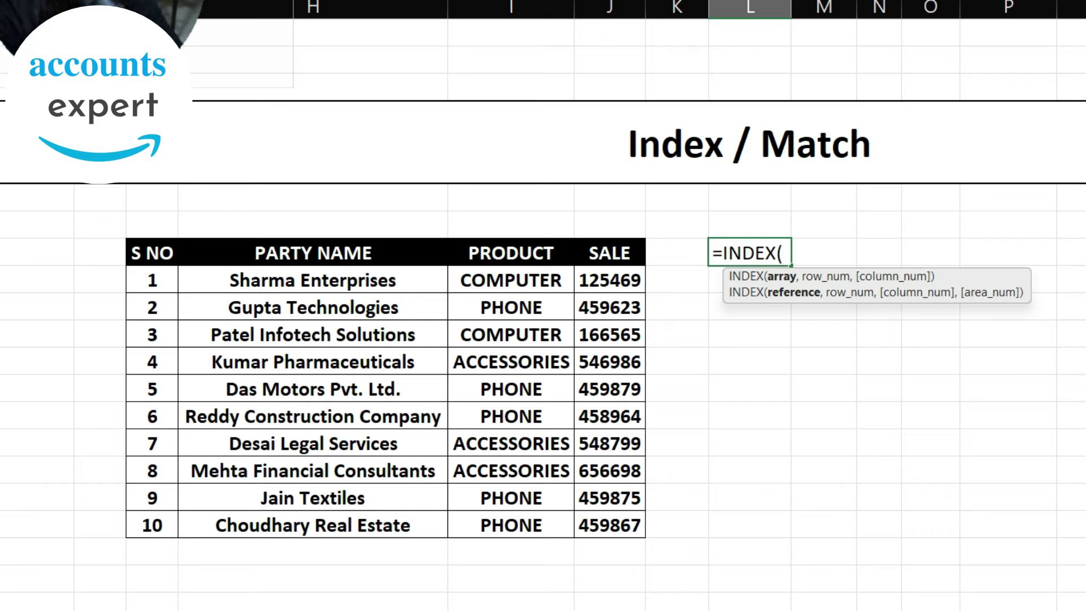
drag(152, 280, 633, 529)
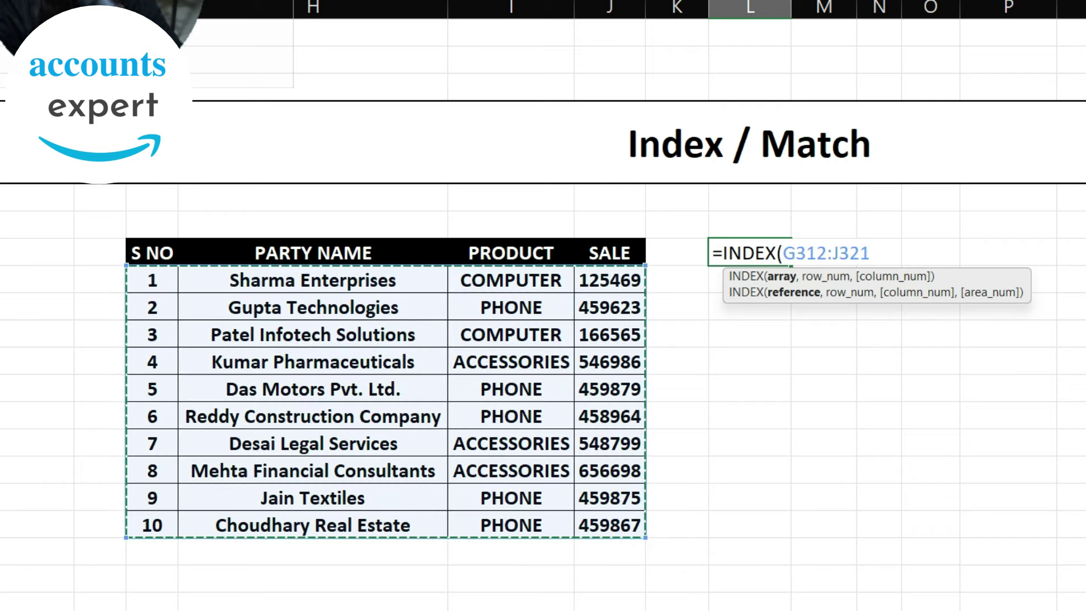
text(,)
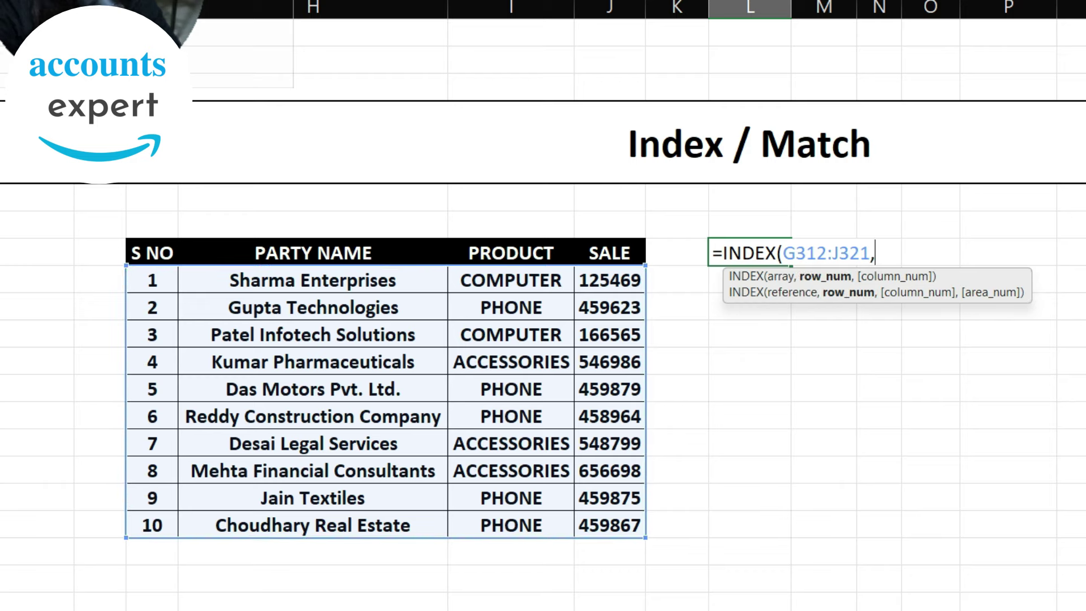
text(4,)
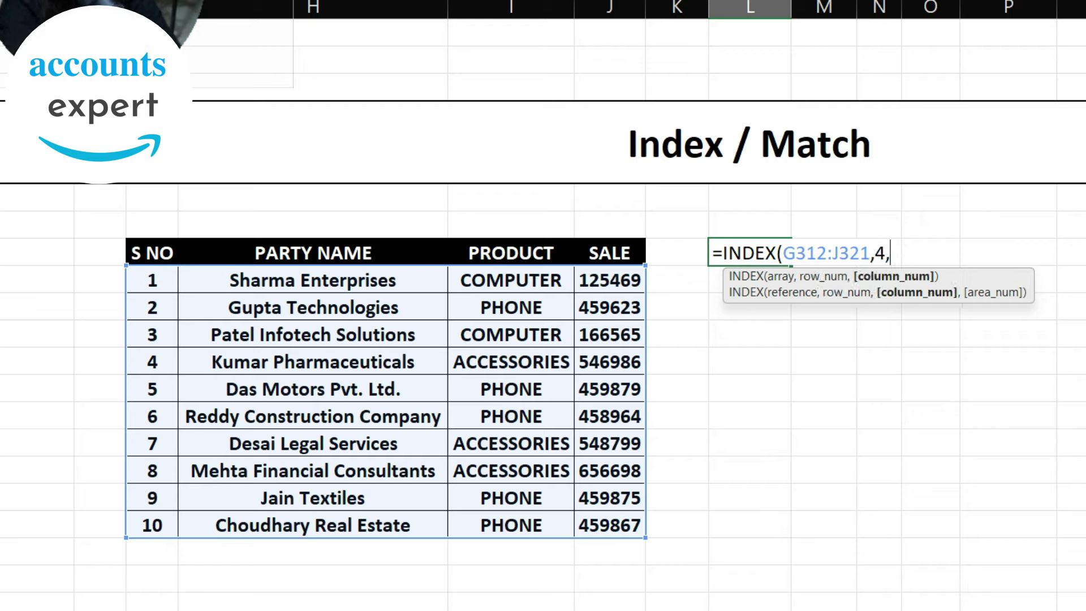
text(2))
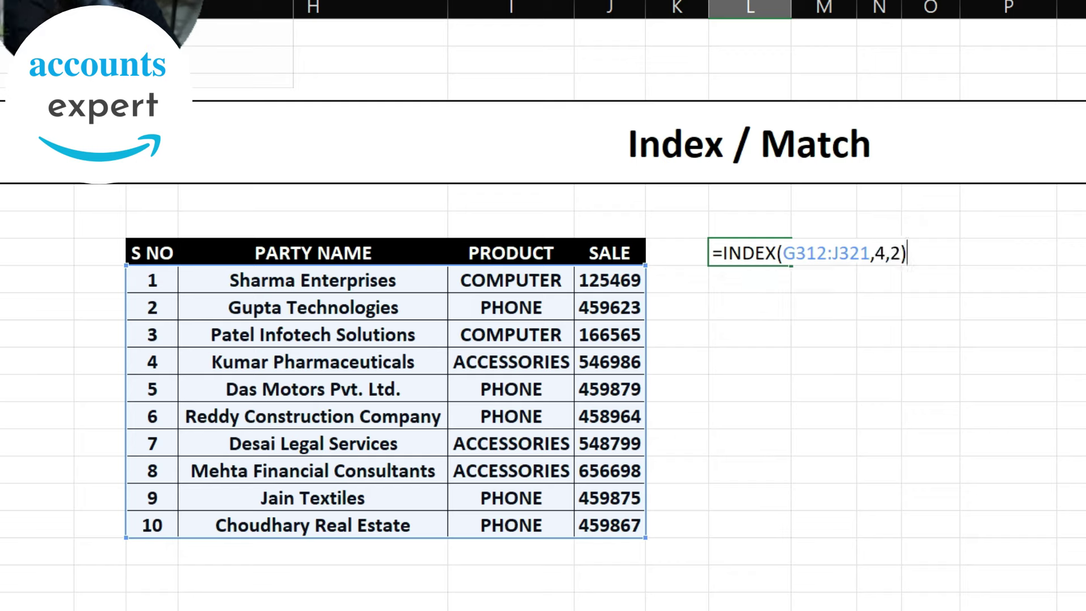
key(Return)
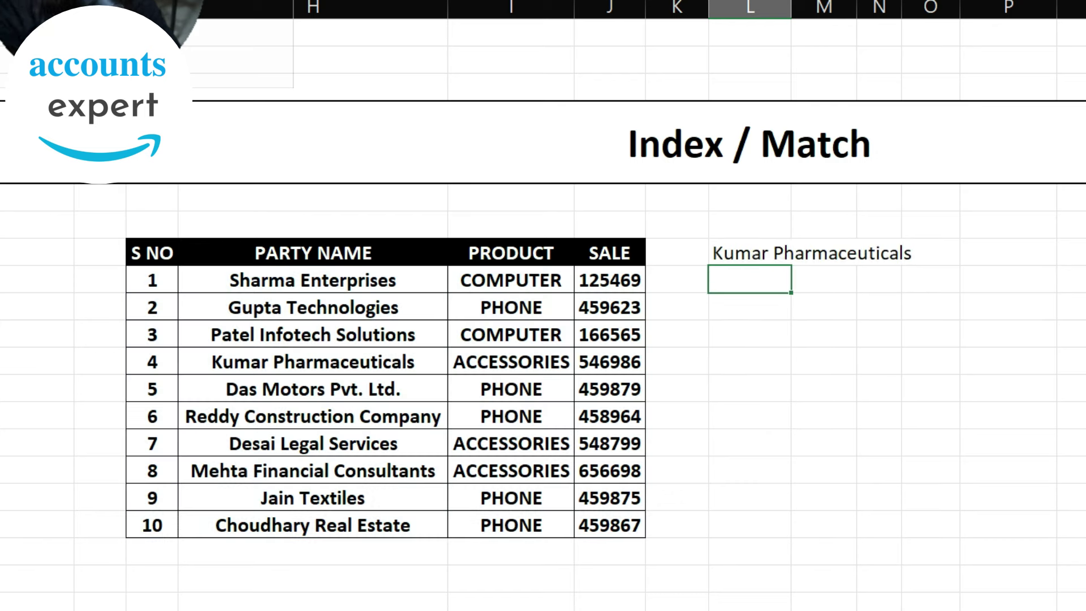
click(750, 253)
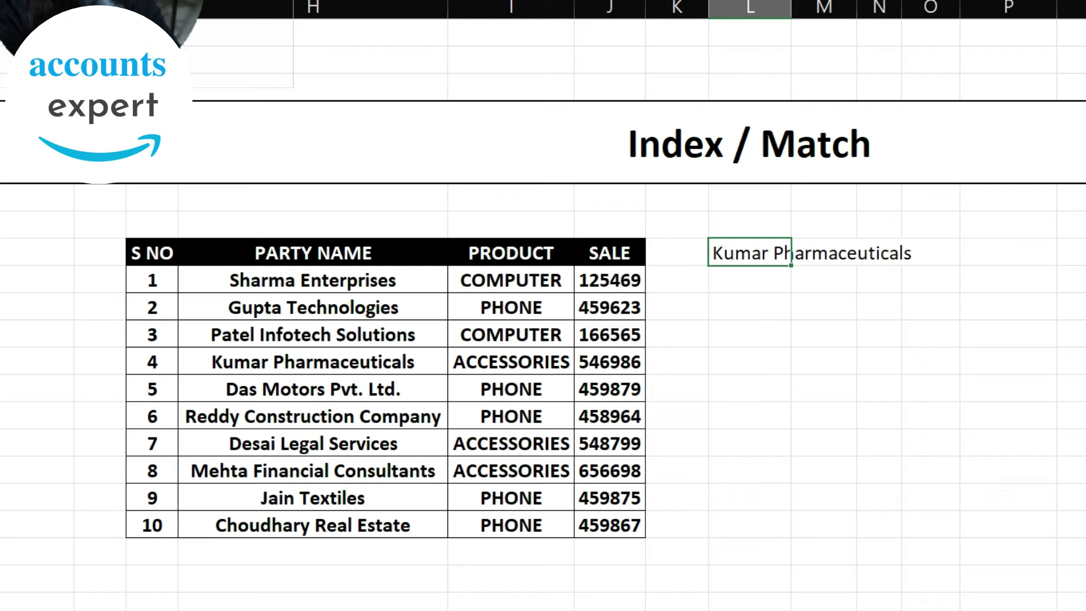
click(750, 307)
click(749, 252)
scroll(543, 340, up, 2)
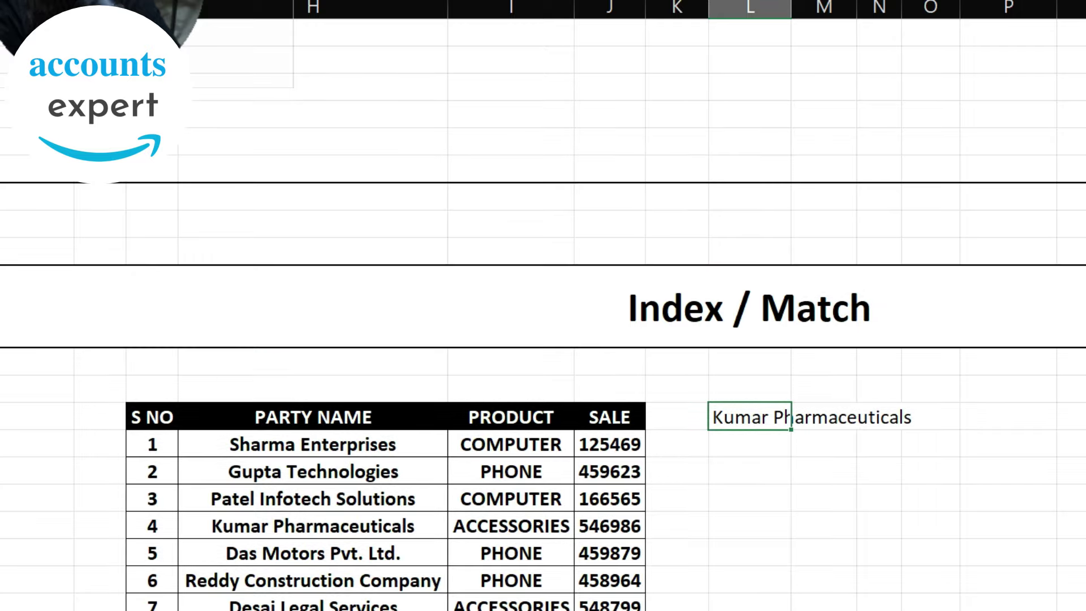
scroll(543, 340, down, 1)
scroll(543, 339, down, 6)
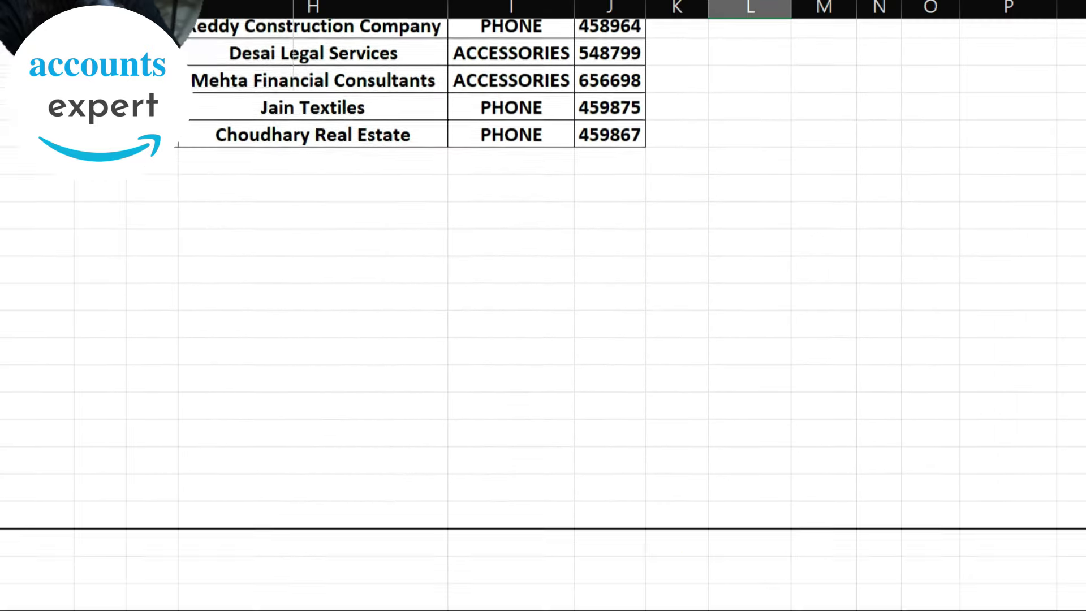
scroll(543, 339, down, 1)
scroll(543, 339, down, 3)
scroll(543, 340, down, 2)
scroll(543, 340, down, 1)
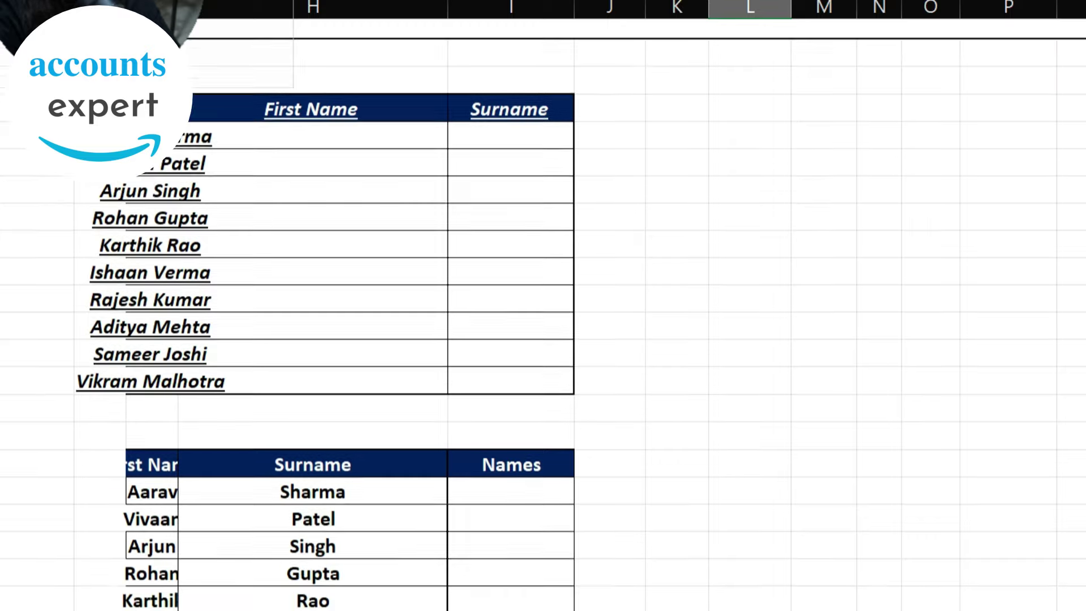
scroll(543, 340, up, 2)
click(313, 362)
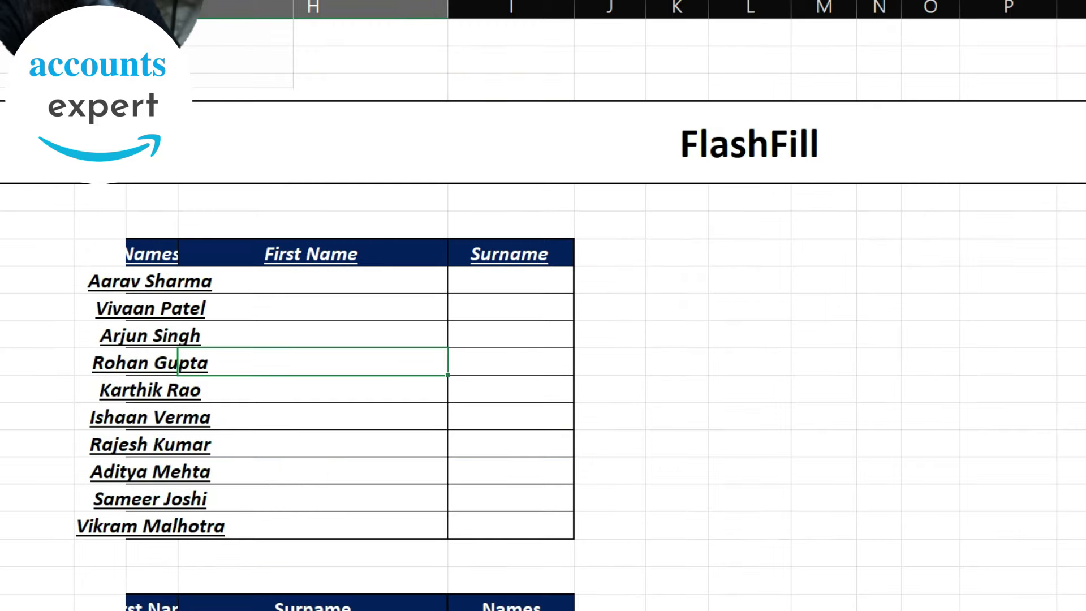
key(ctrl+a)
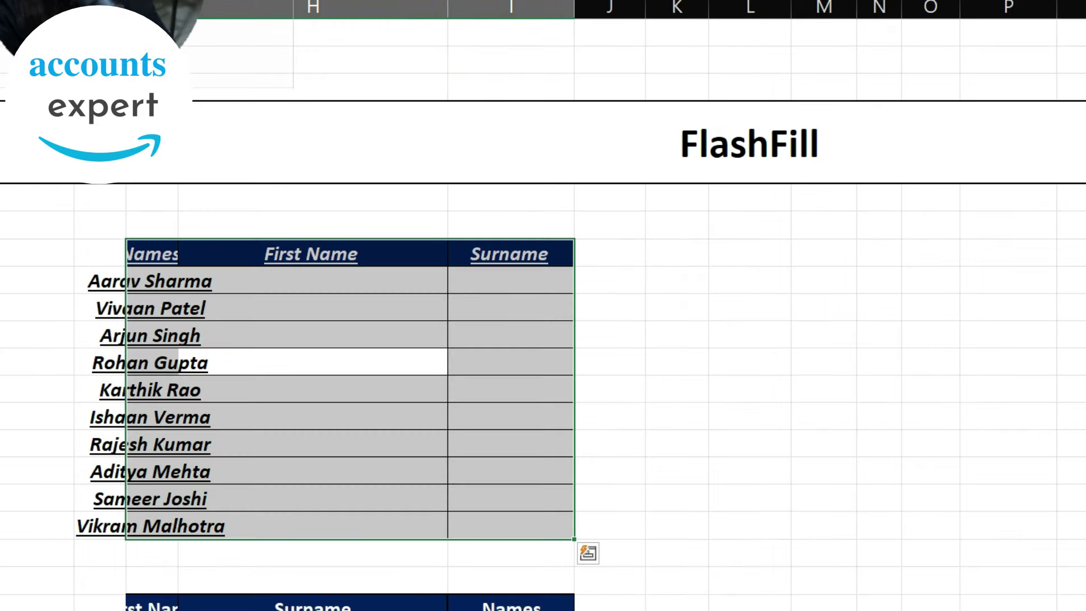
key(alt+h)
text(oia)
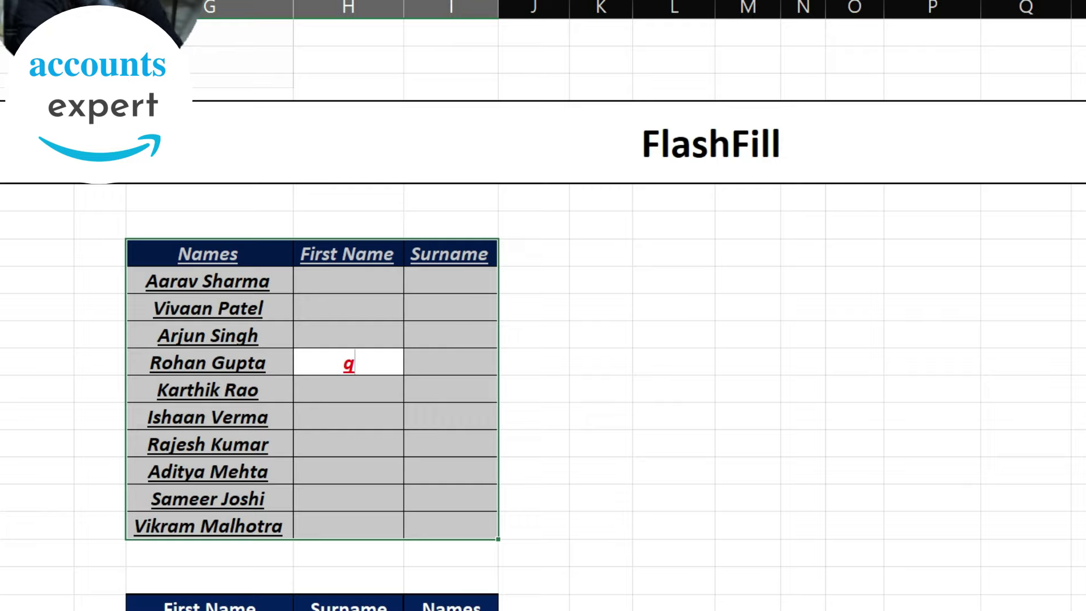
key(BackSpace)
click(533, 415)
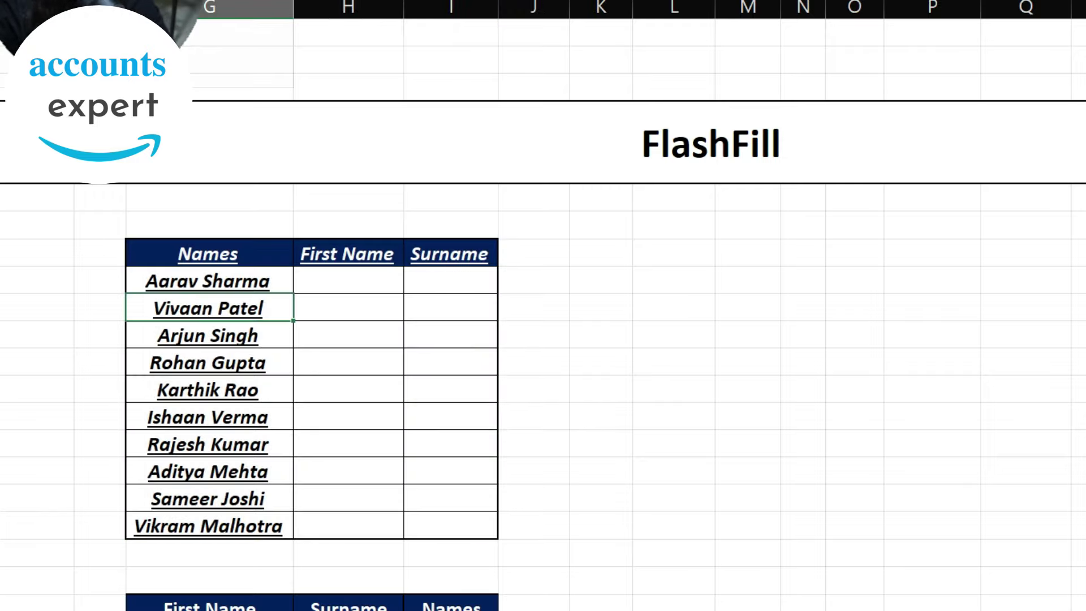
click(208, 308)
key(ctrl+a)
key(ctrl+i)
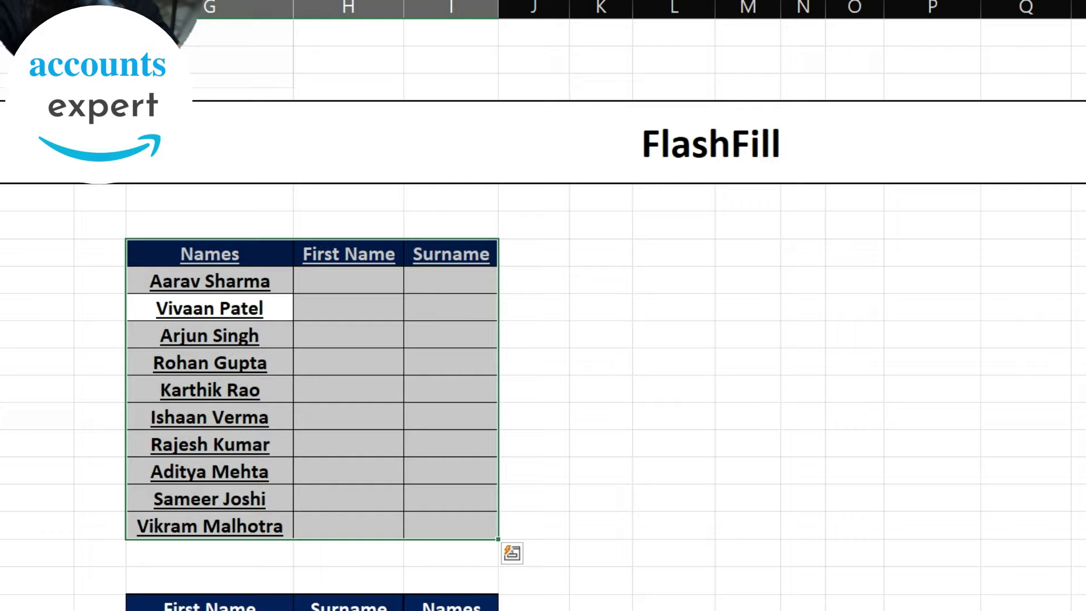
key(ctrl+u)
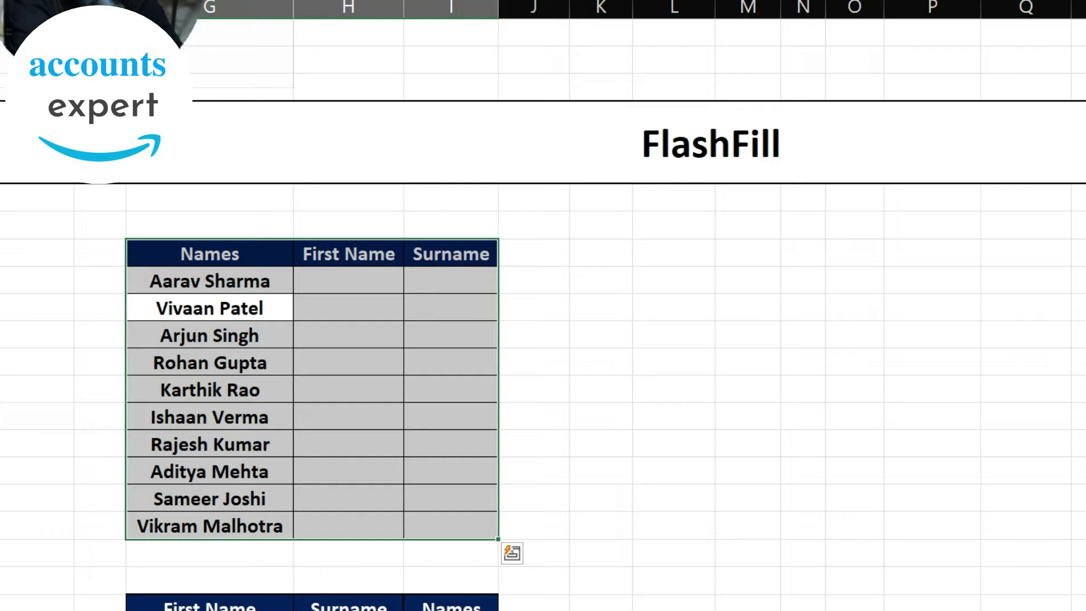
click(802, 333)
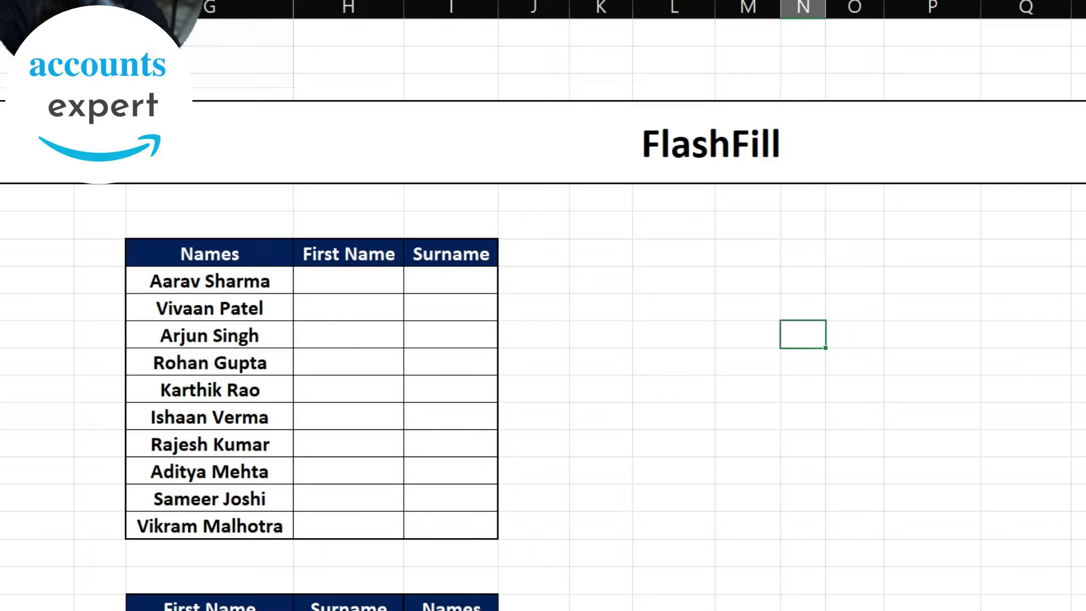
drag(209, 281, 209, 526)
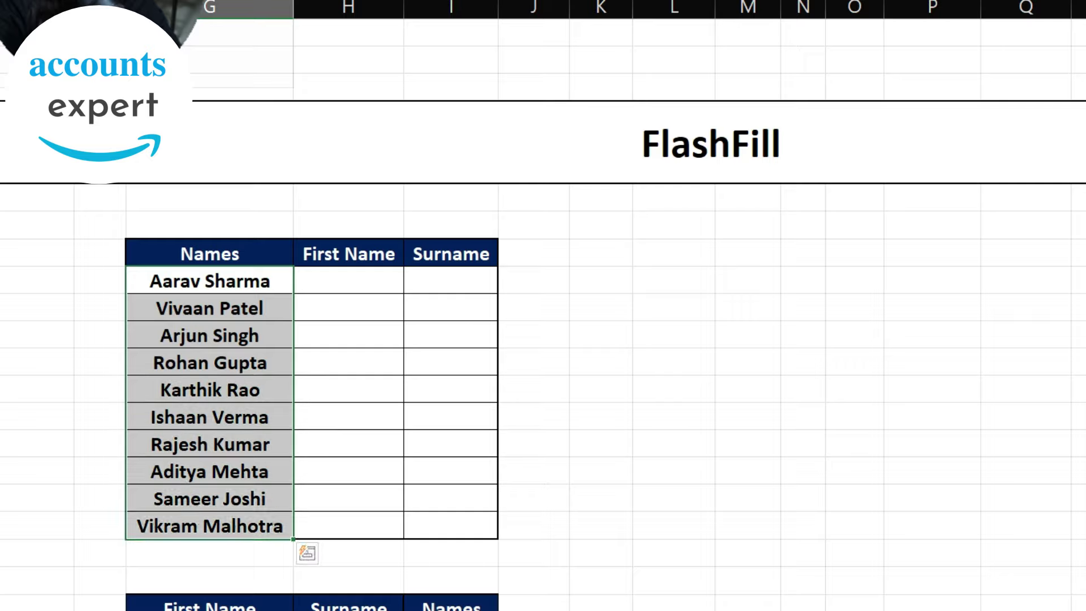
mouse_move(348, 281)
mouse_down()
mouse_move(451, 281)
mouse_move(450, 553)
mouse_up()
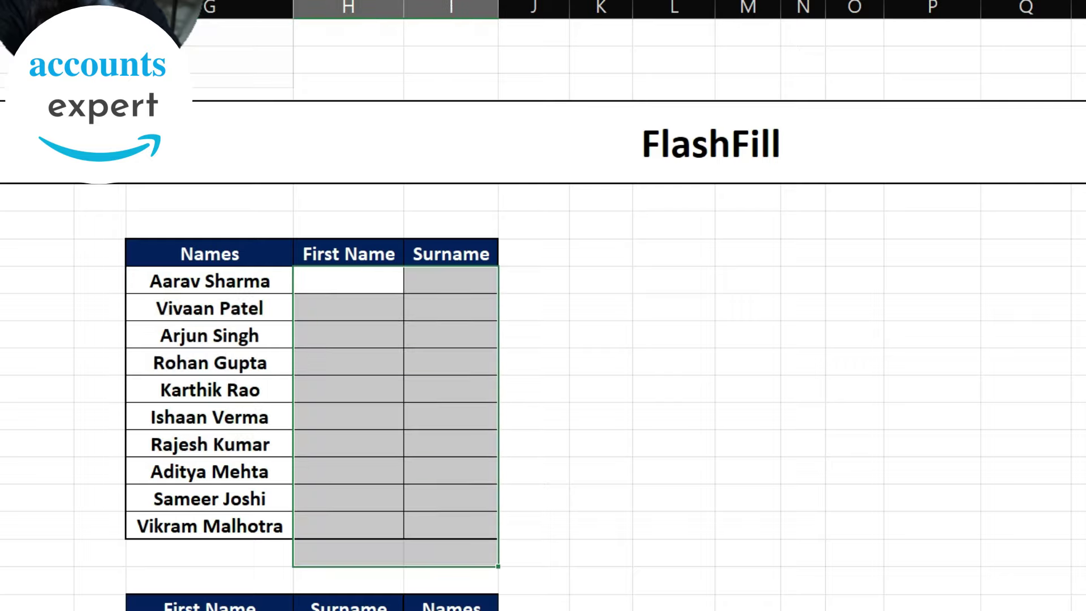
click(534, 416)
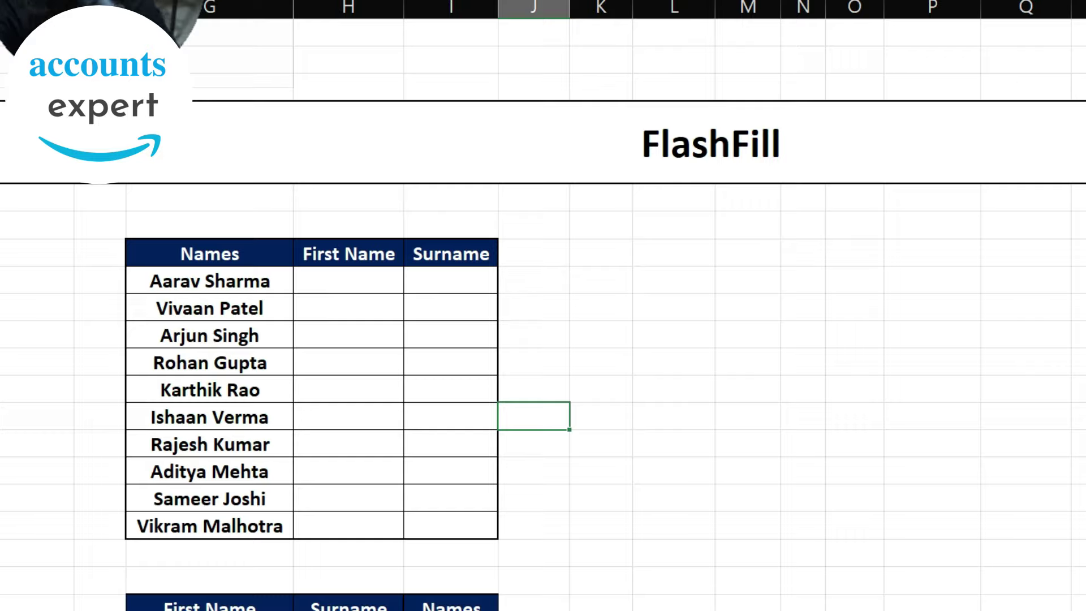
click(348, 282)
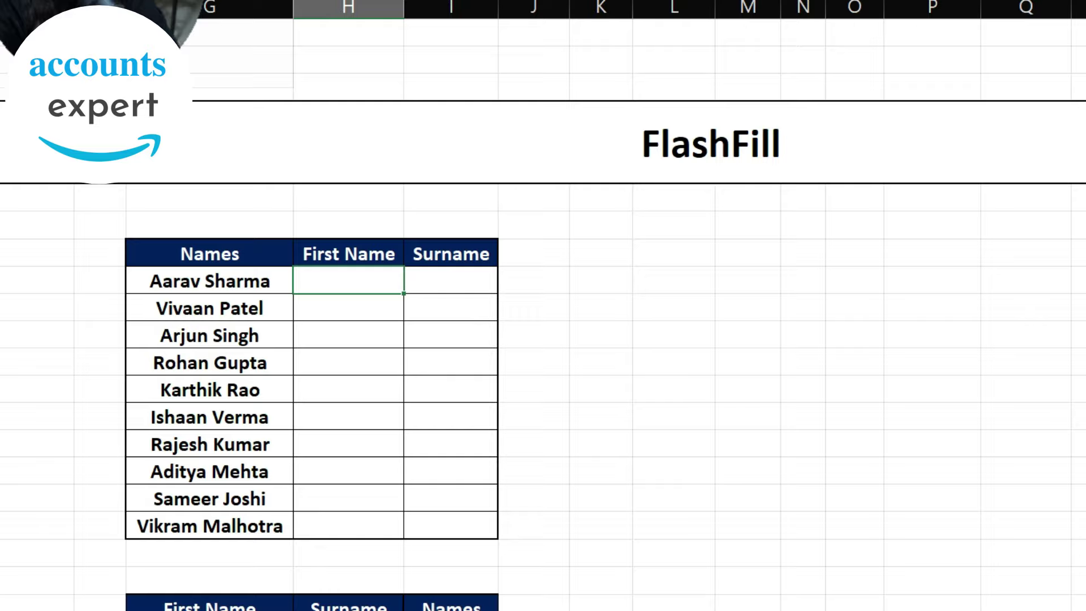
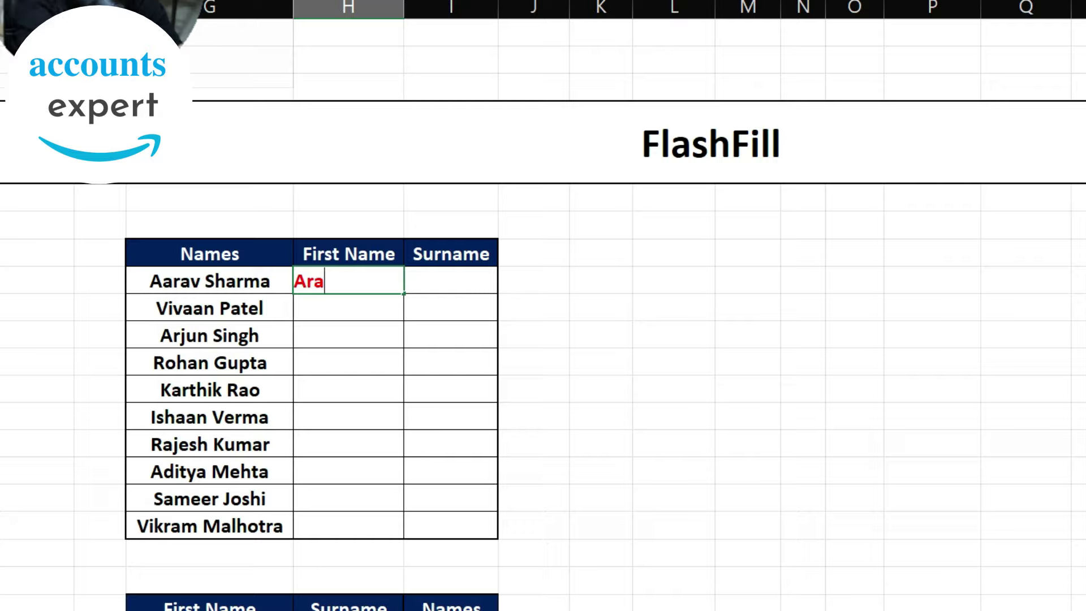
key(Tab)
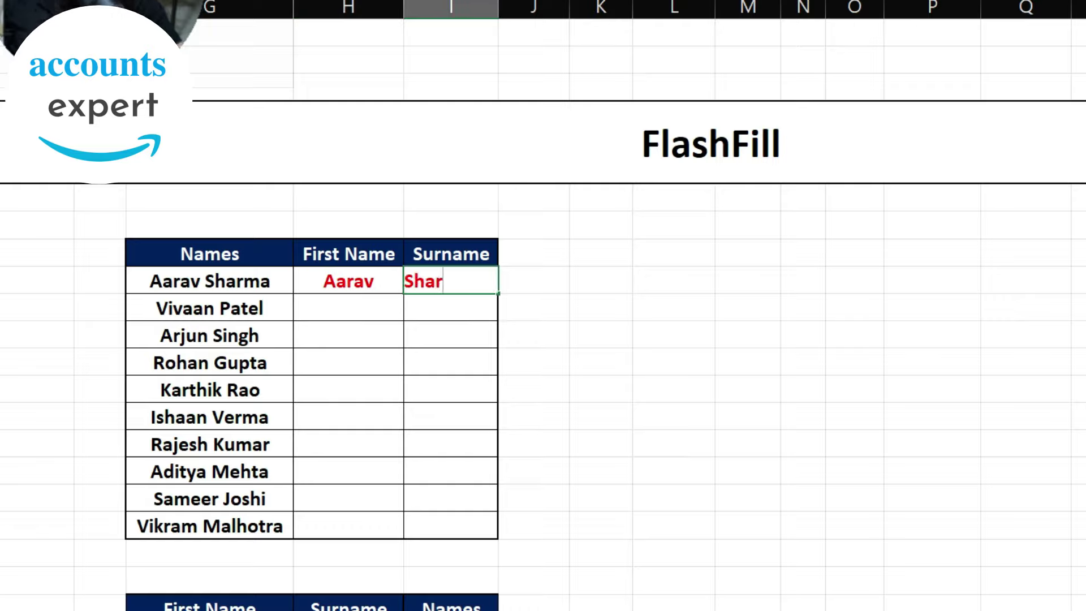
key(Return)
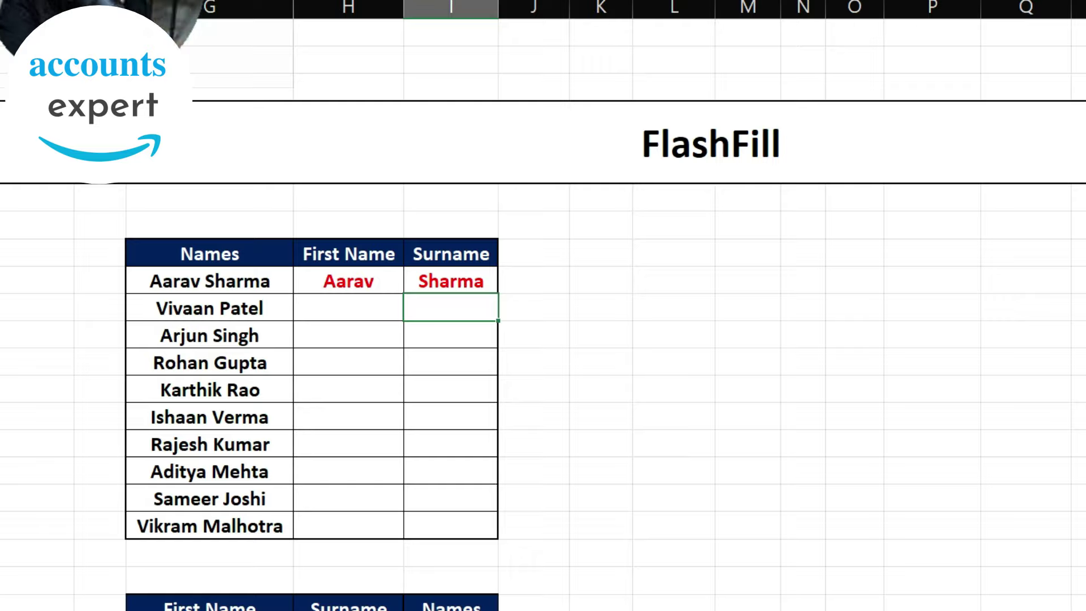
Step: Flash Fill the remaining first names and surnames, then compare them with the full names
click(348, 307)
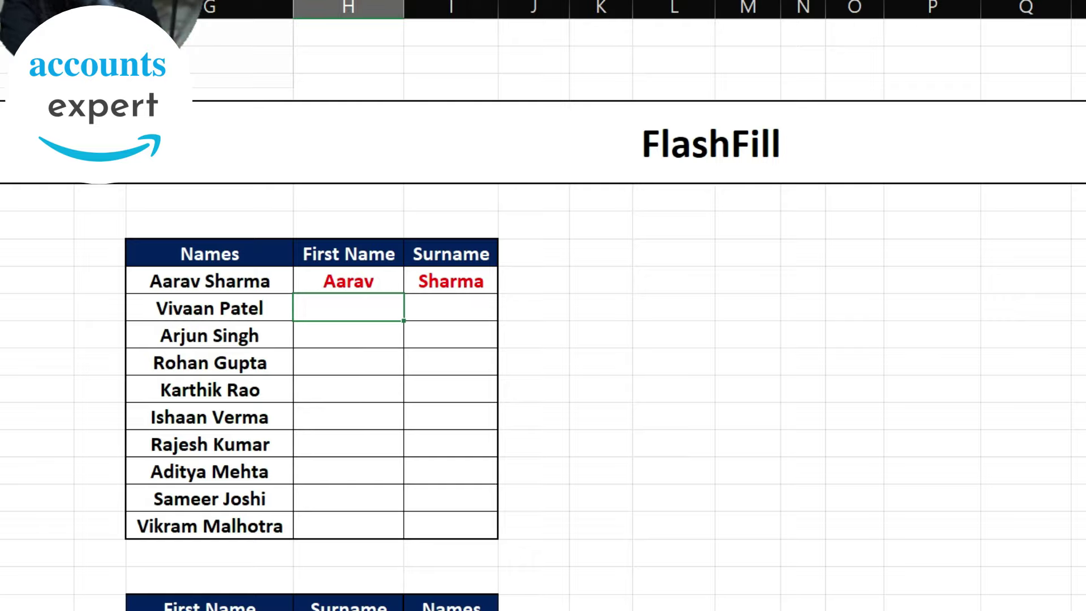
key(ctrl+e)
click(451, 307)
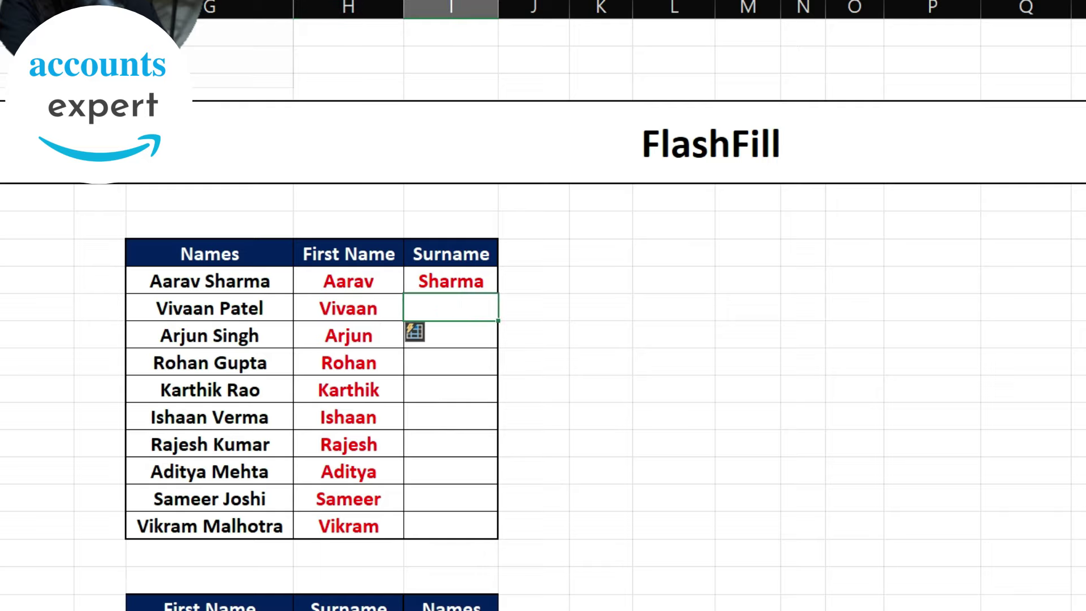
key(ctrl+e)
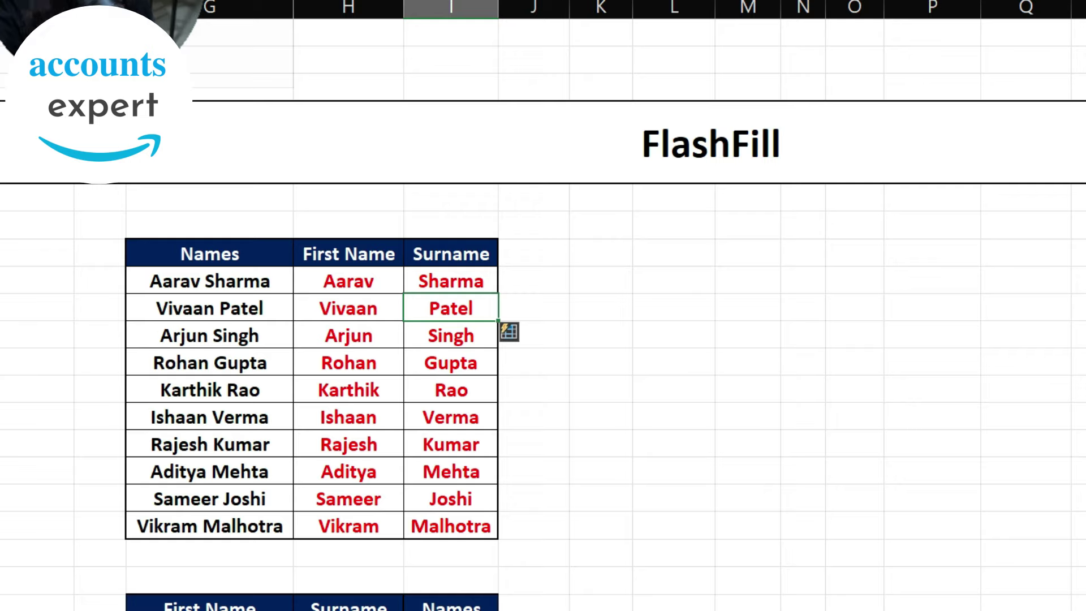
drag(209, 281, 209, 526)
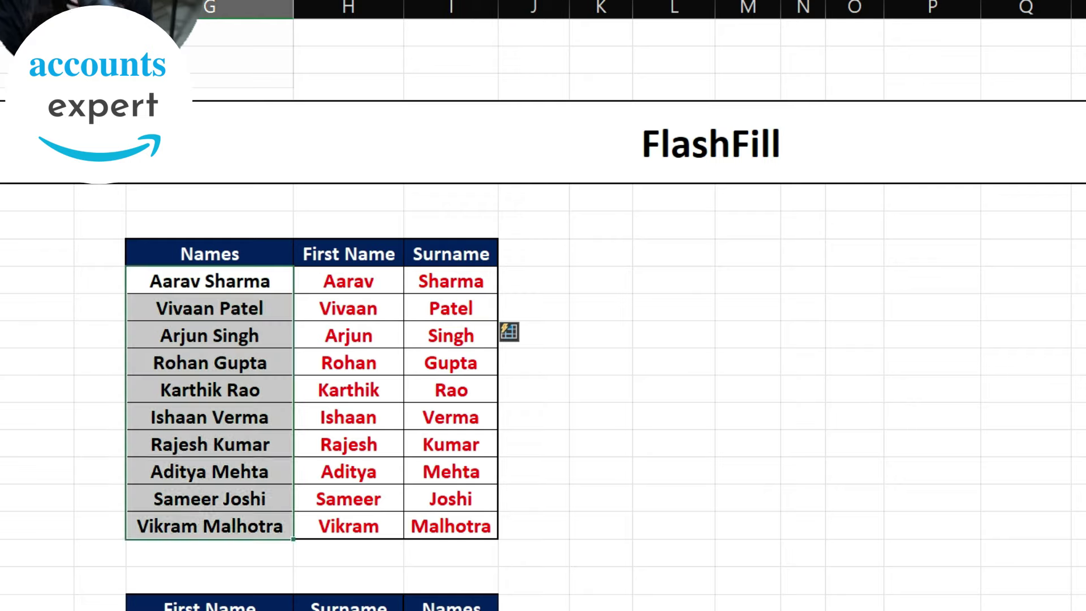
drag(209, 282, 209, 526)
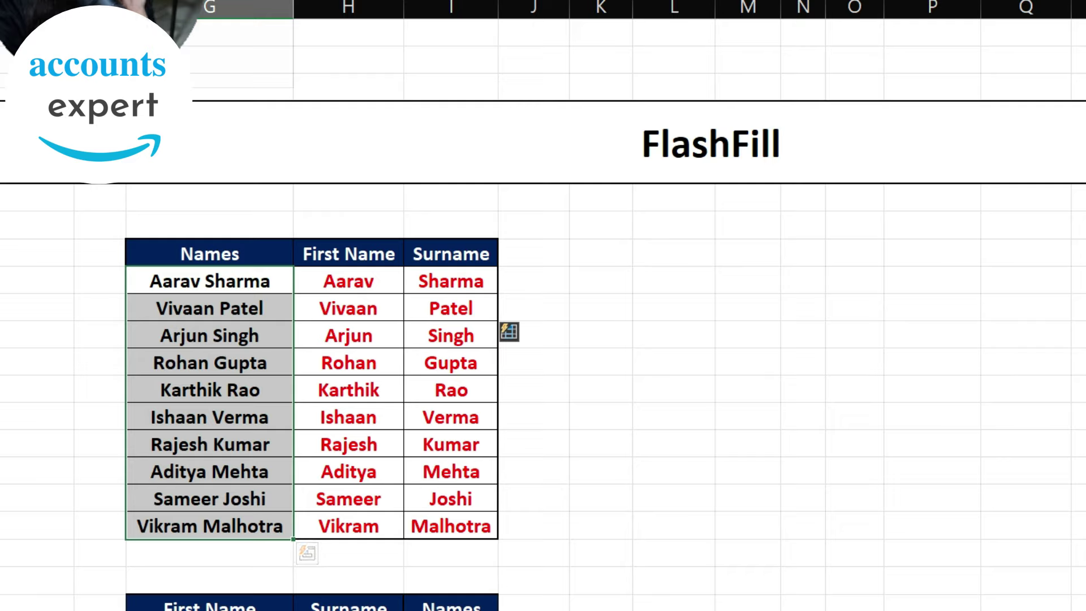
click(209, 417)
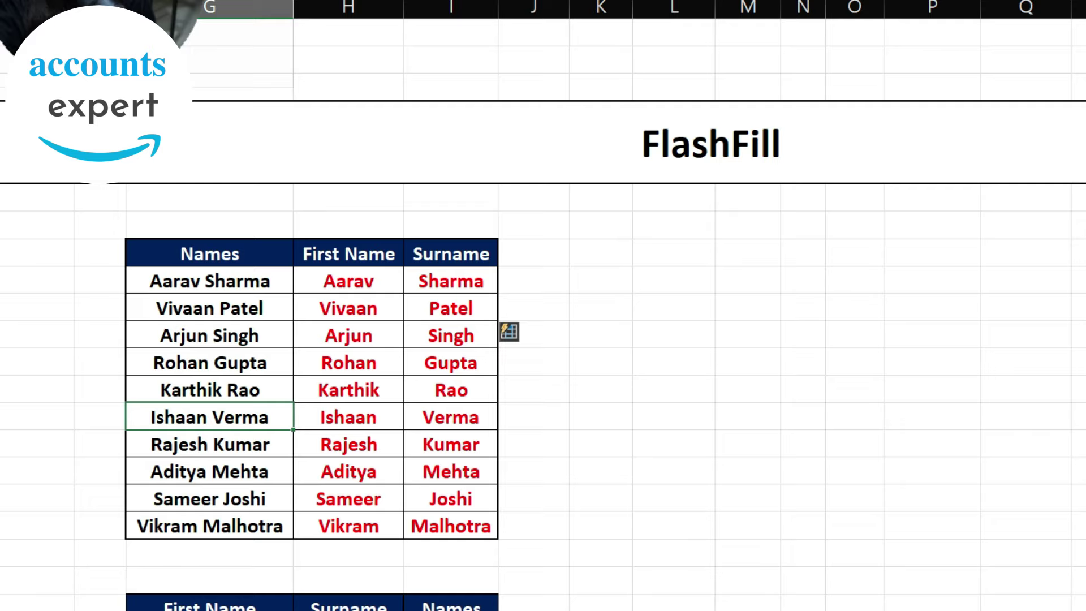
drag(209, 281, 210, 552)
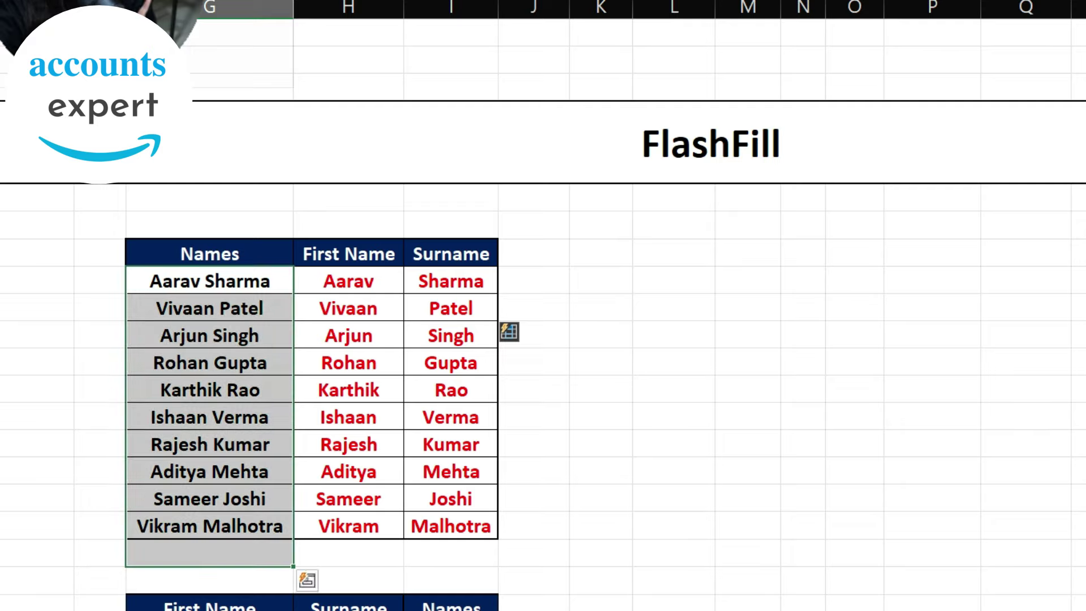
drag(348, 281, 349, 498)
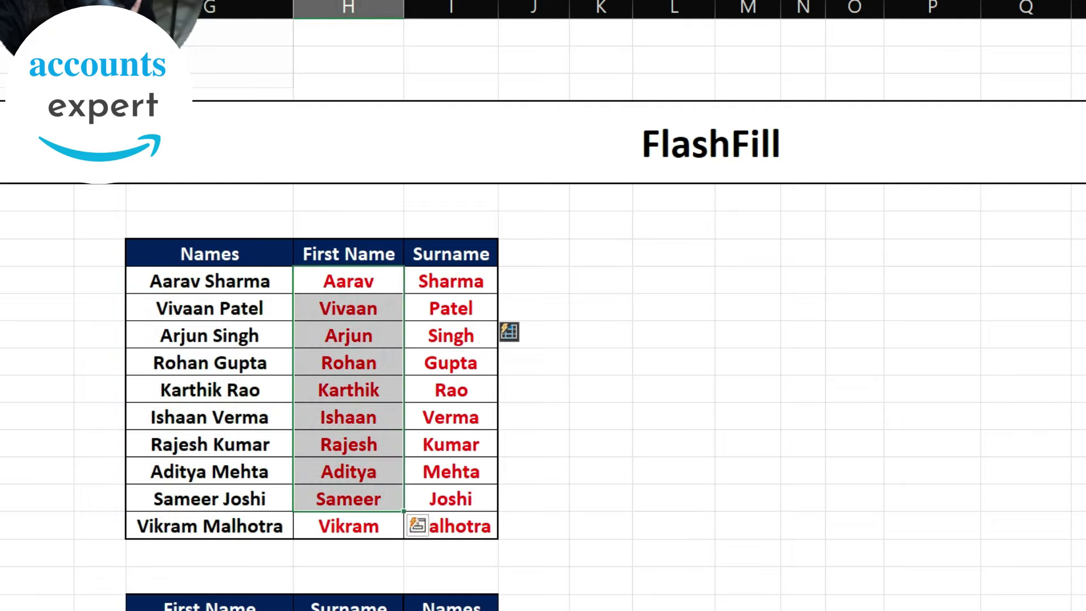
drag(450, 281, 451, 526)
scroll(543, 305, down, 1)
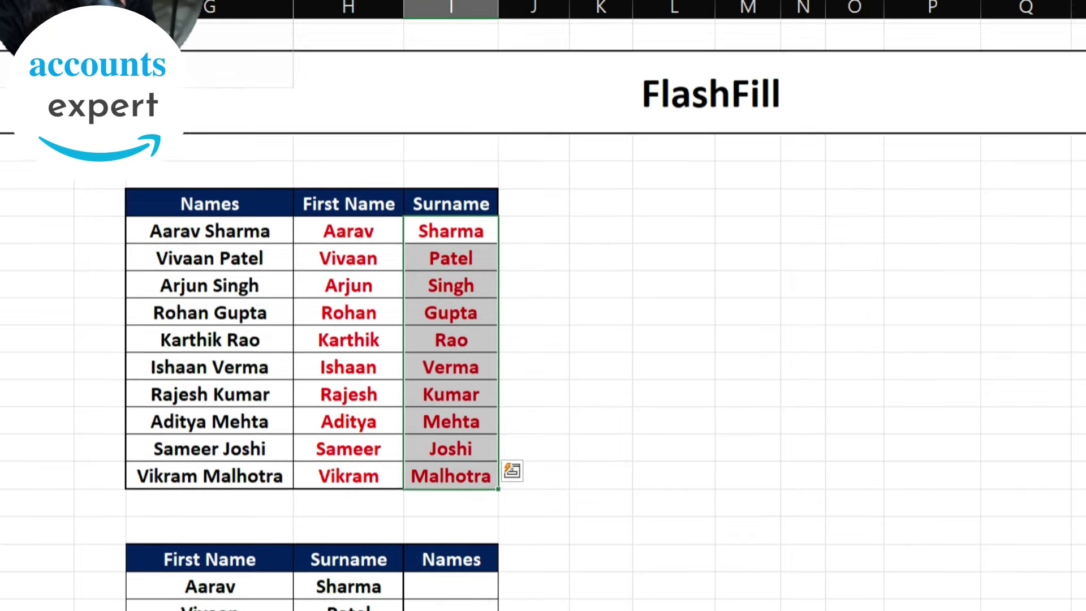
scroll(543, 306, down, 2)
scroll(543, 305, down, 2)
scroll(543, 305, down, 1)
scroll(543, 305, down, 2)
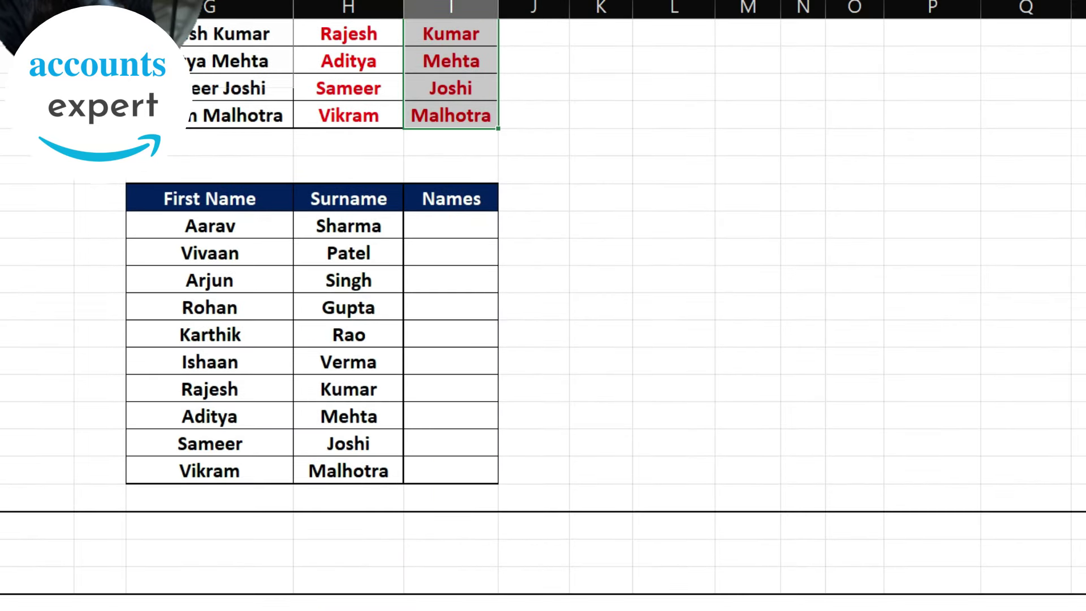
click(450, 224)
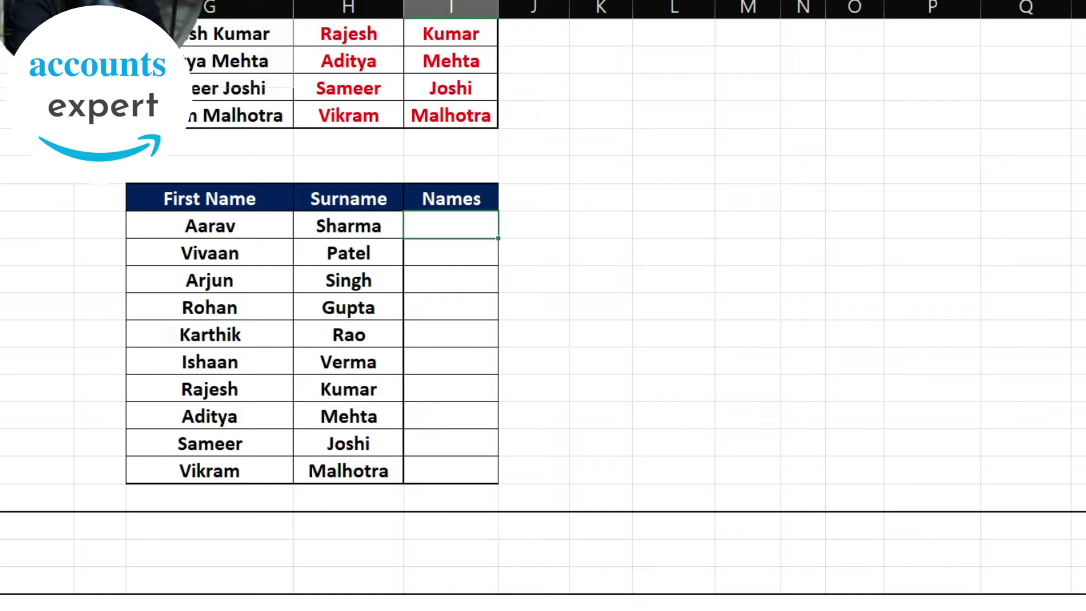
key(shift+Right)
key(shift+Left)
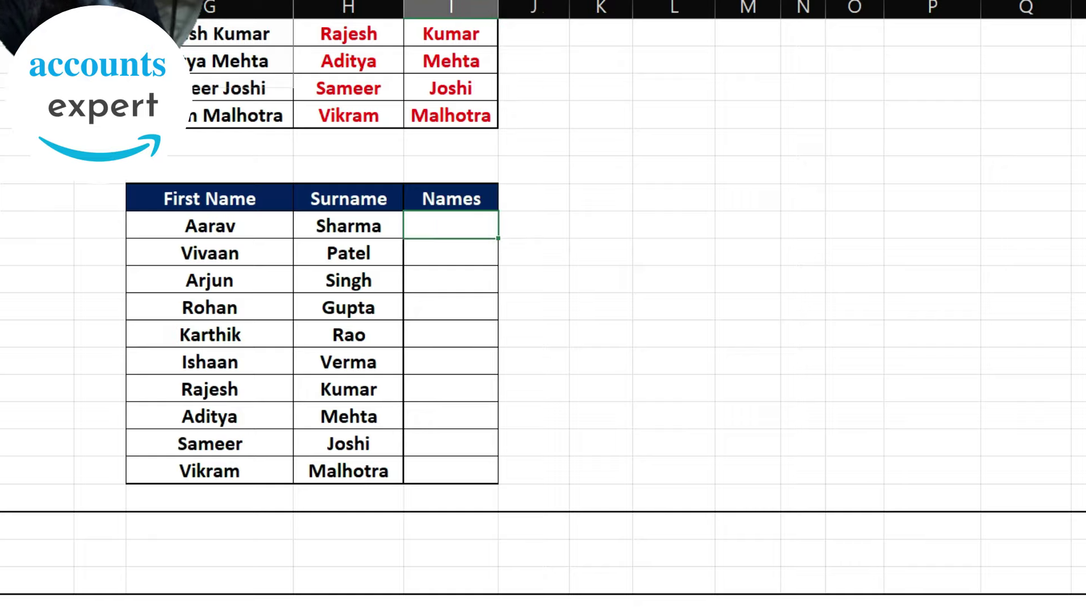
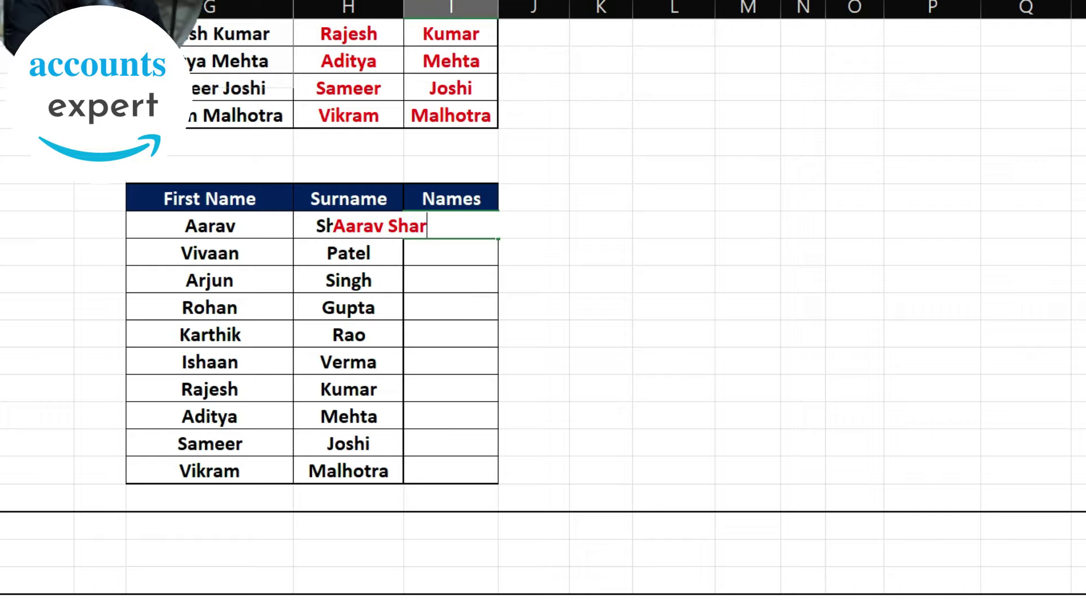
key(Return)
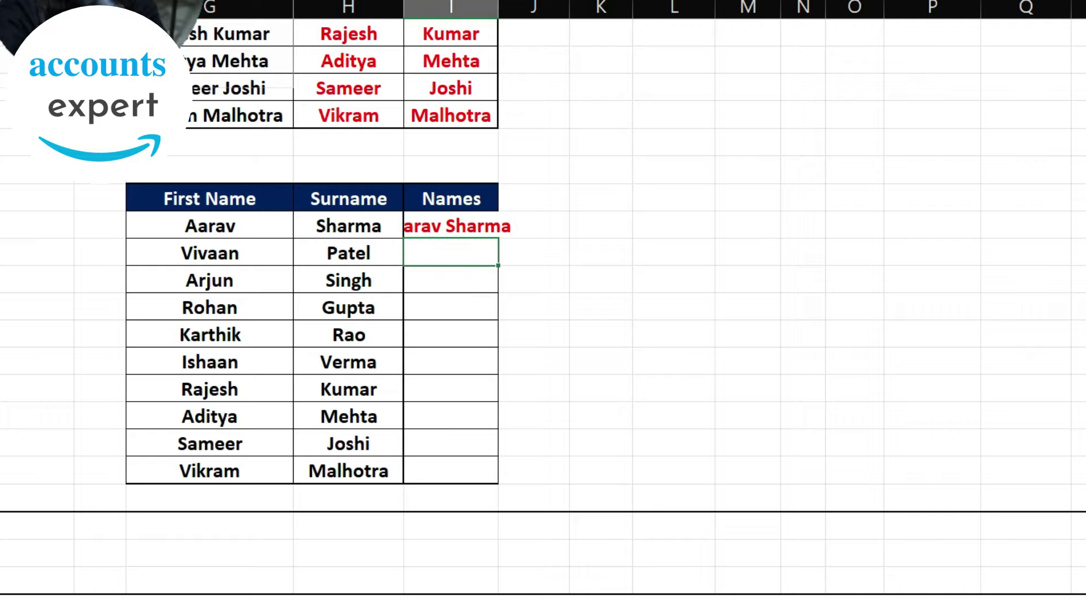
drag(498, 8, 570, 8)
click(606, 333)
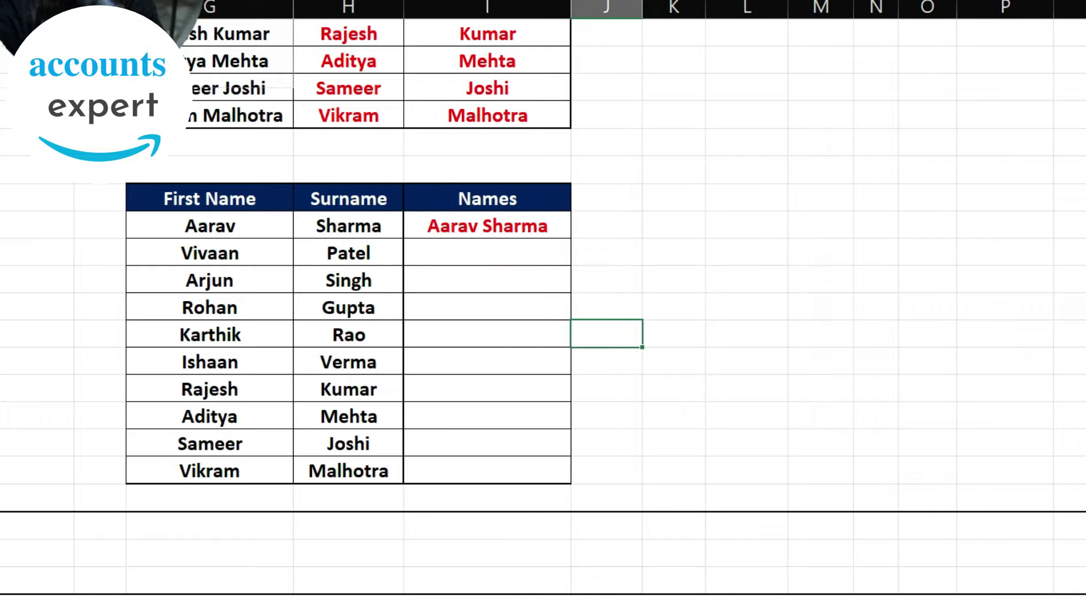
Step: Flash Fill the remaining full names from the first-name and surname columns with Ctrl+E
click(487, 252)
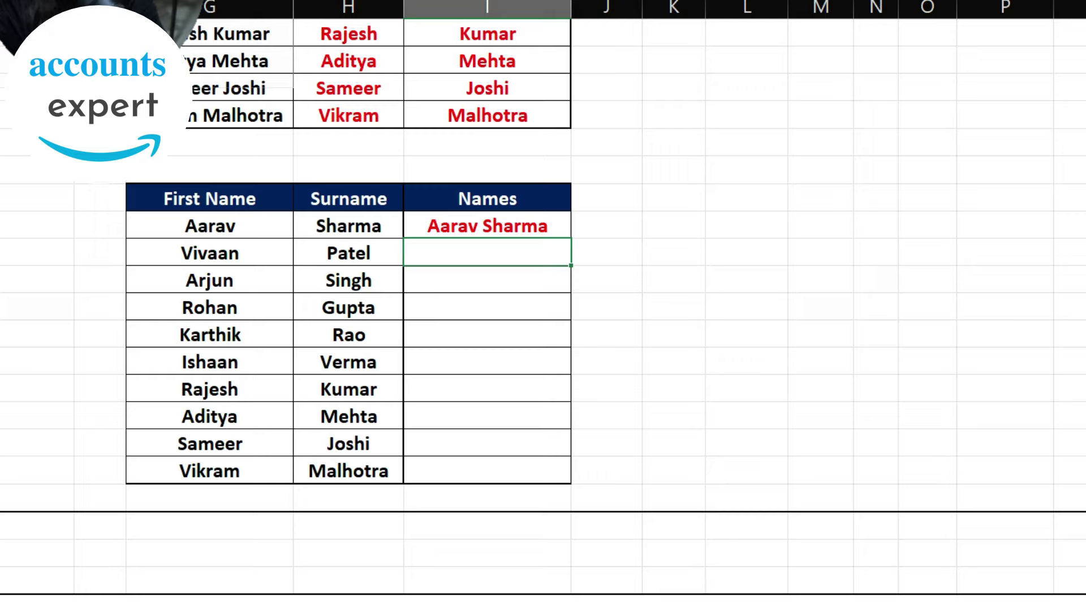
drag(209, 252, 209, 443)
drag(349, 226, 348, 389)
click(349, 252)
click(487, 252)
key(ctrl+e)
click(746, 226)
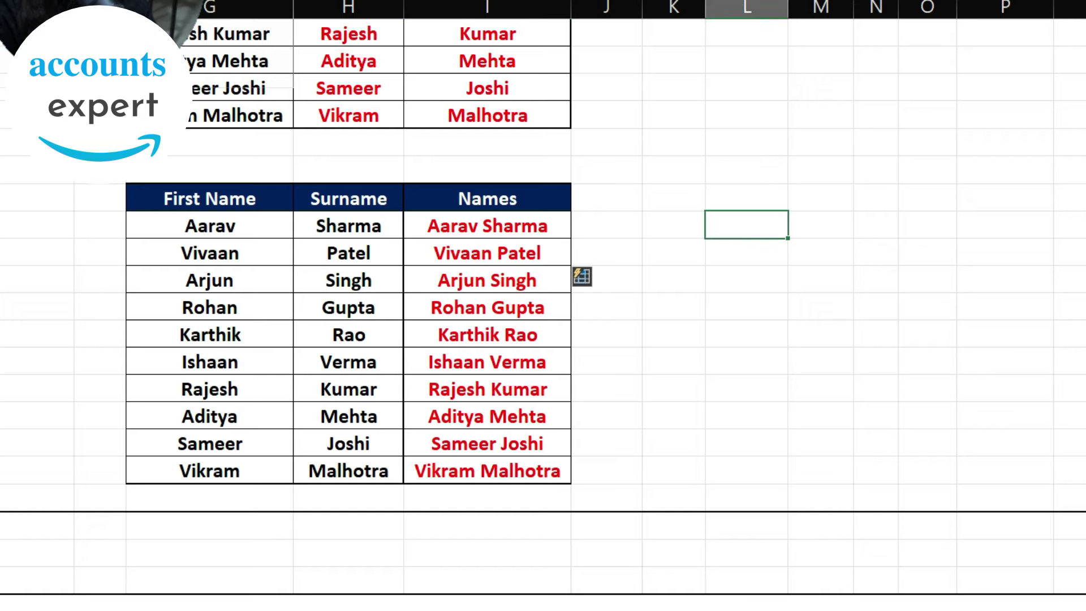
drag(487, 225, 487, 470)
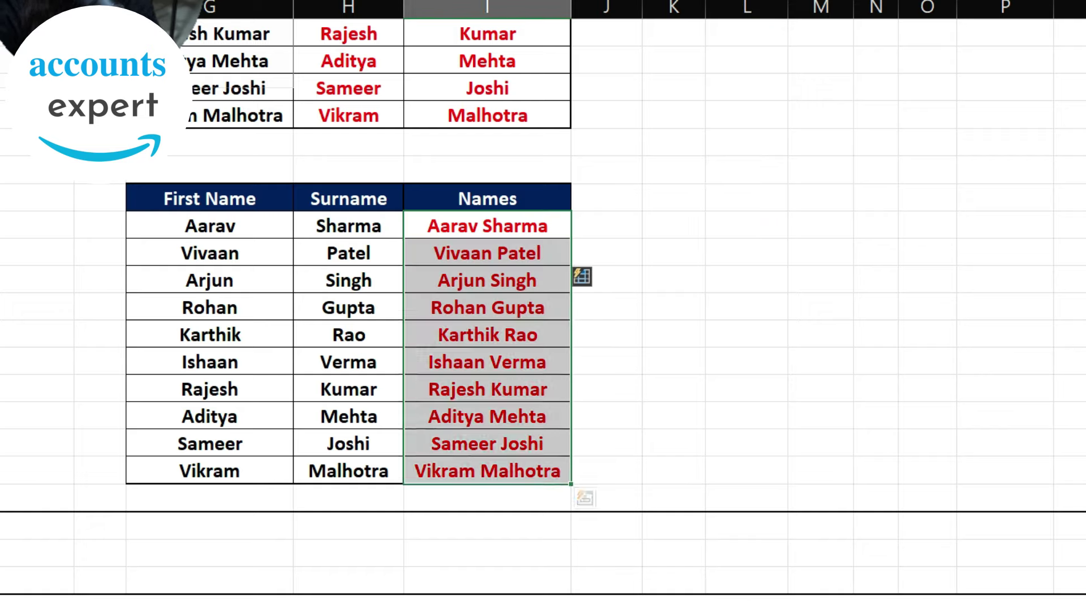
click(746, 279)
mouse_move(210, 225)
mouse_down()
mouse_move(348, 280)
mouse_move(349, 470)
mouse_up()
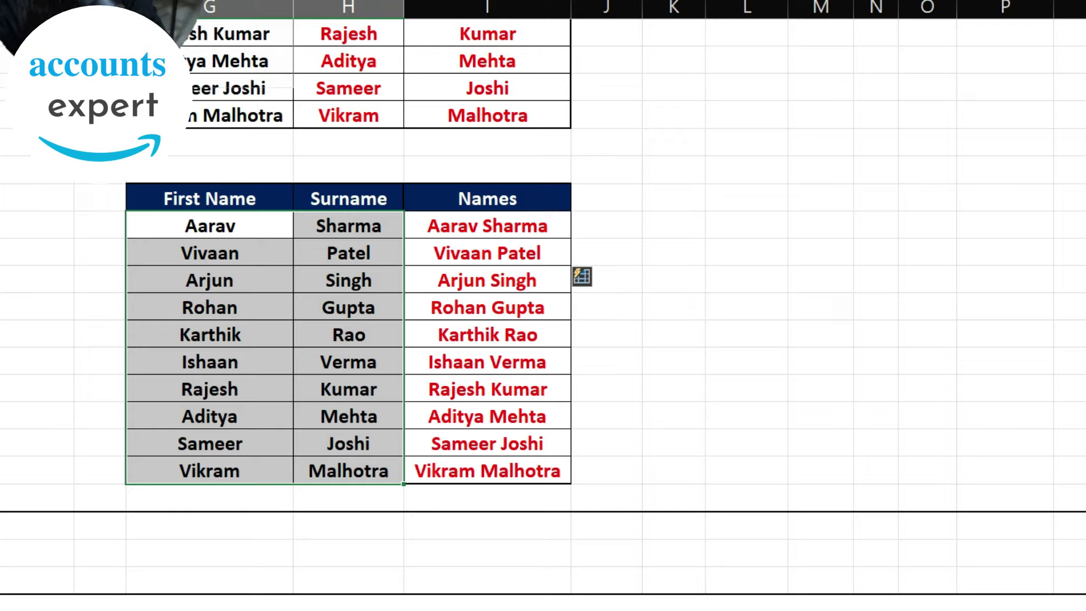
Step: Scroll down to the Vlookup section and select the whole PARTY NAME table
scroll(543, 314, down, 3)
scroll(543, 305, down, 3)
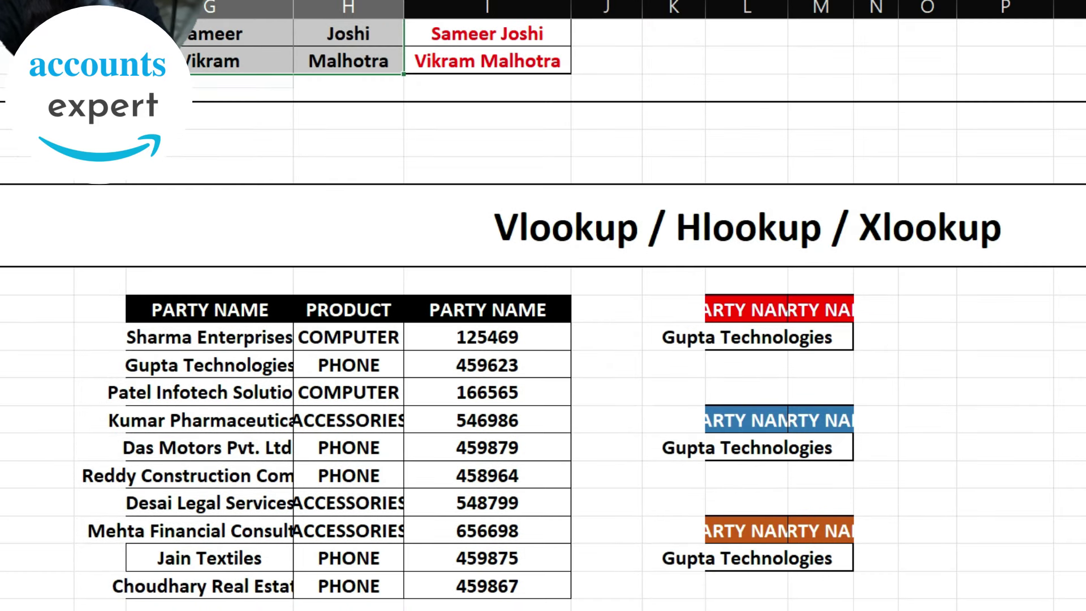
click(348, 337)
key(ctrl+a)
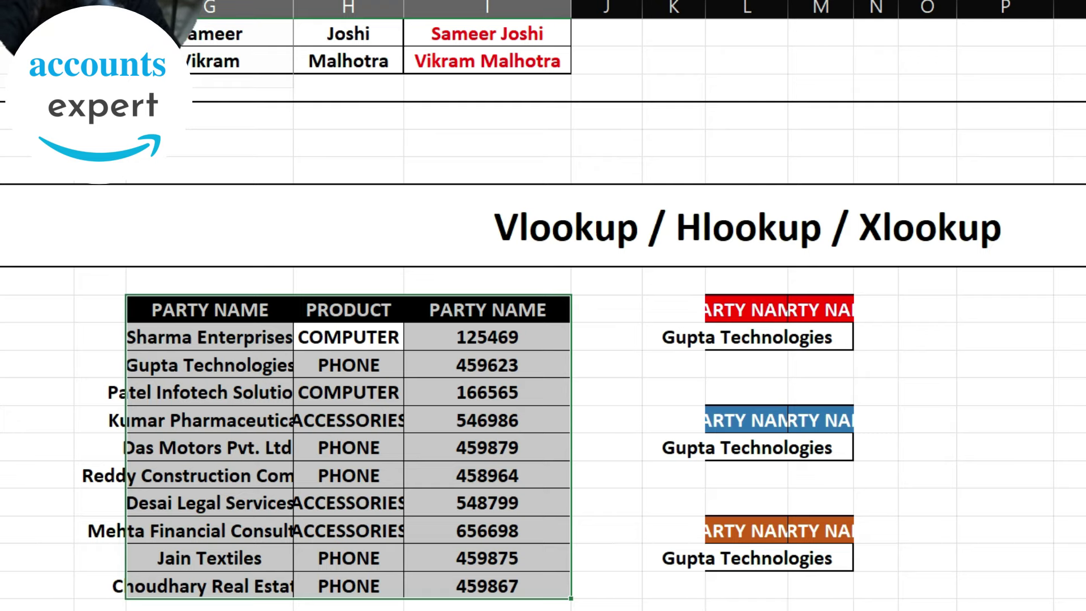
Step: Autofit columns L and M so the party names and table headers show fully
key(alt+h)
key(o)
key(i)
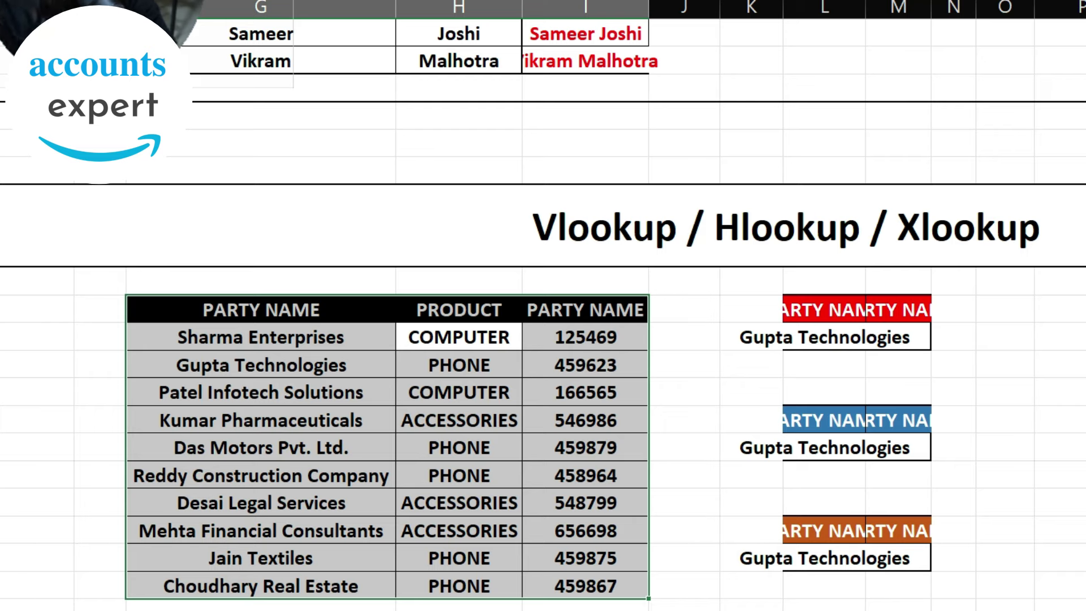
drag(930, 8, 1005, 8)
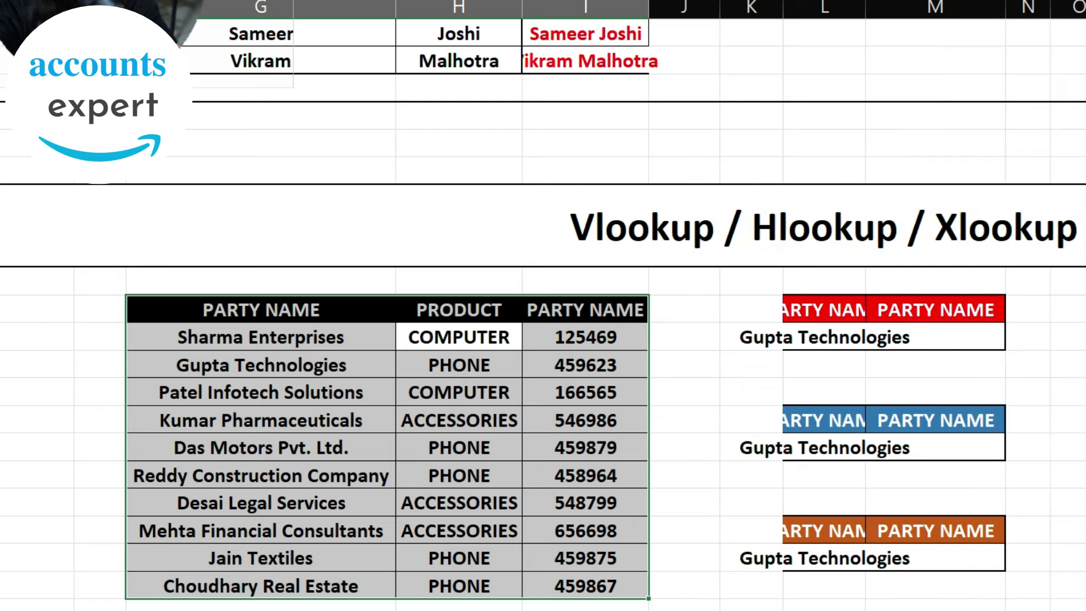
drag(823, 310, 962, 558)
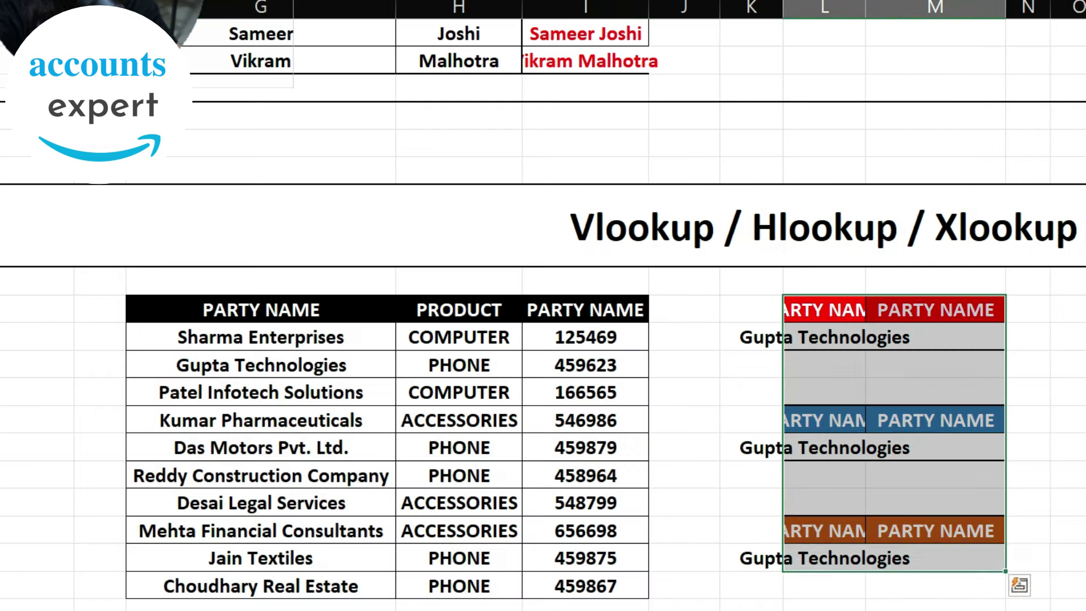
double_click(1005, 9)
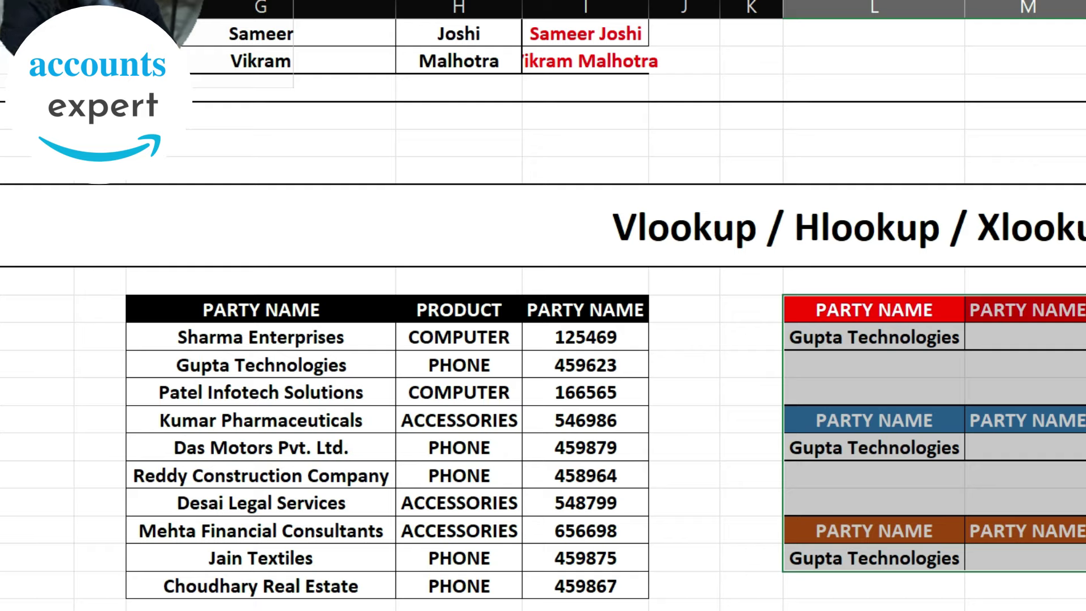
Step: Retitle the party table's third column and all three lookup boxes' value headers 'Sales'
click(586, 309)
text(Sal)
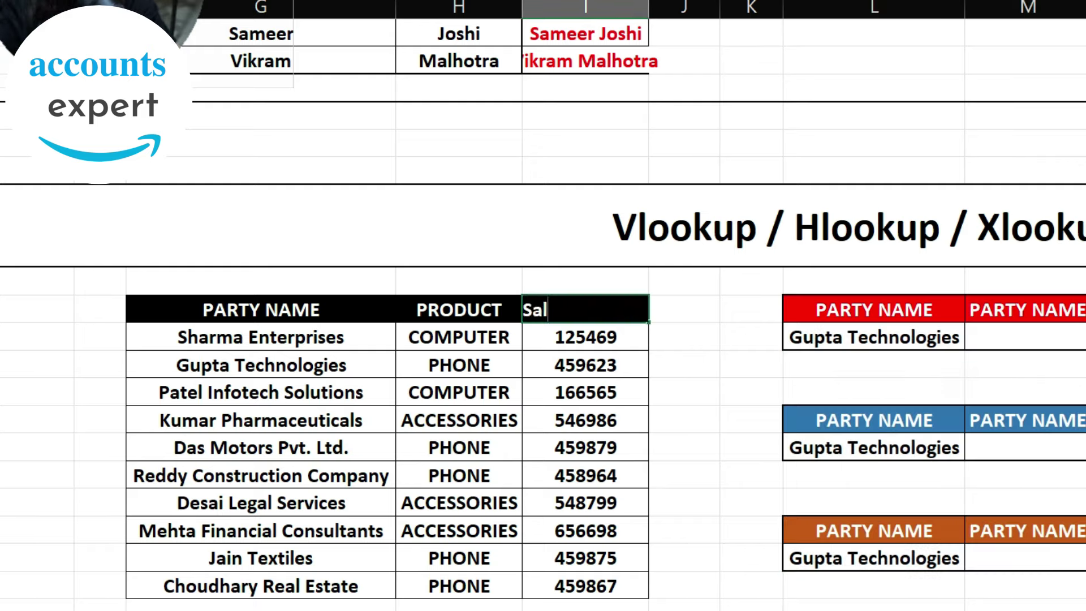
text(es)
click(1025, 309)
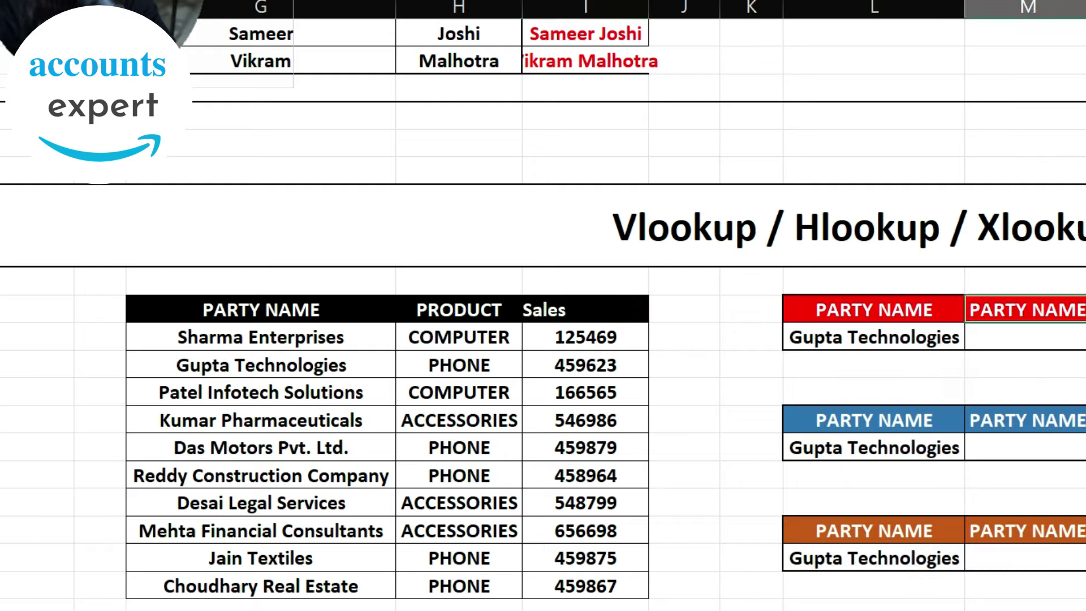
text(Sales)
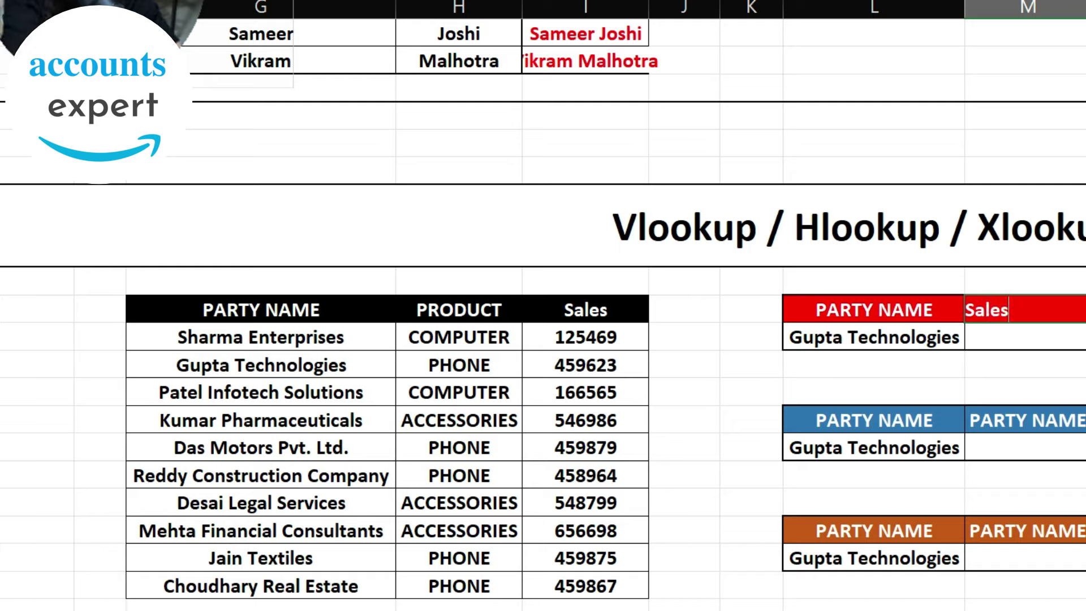
click(1025, 420)
text(Sa)
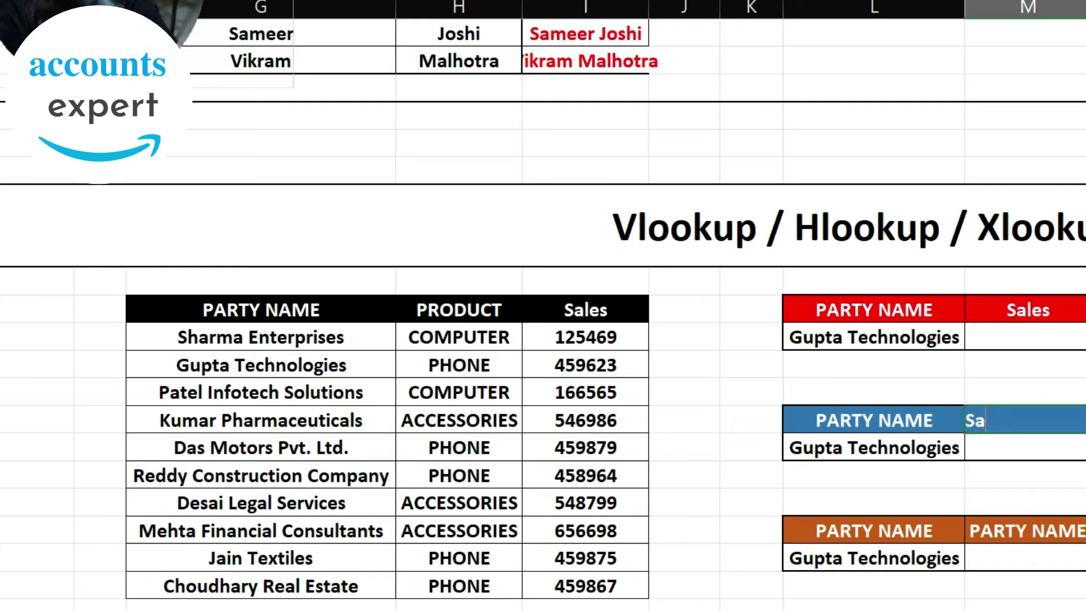
text(les)
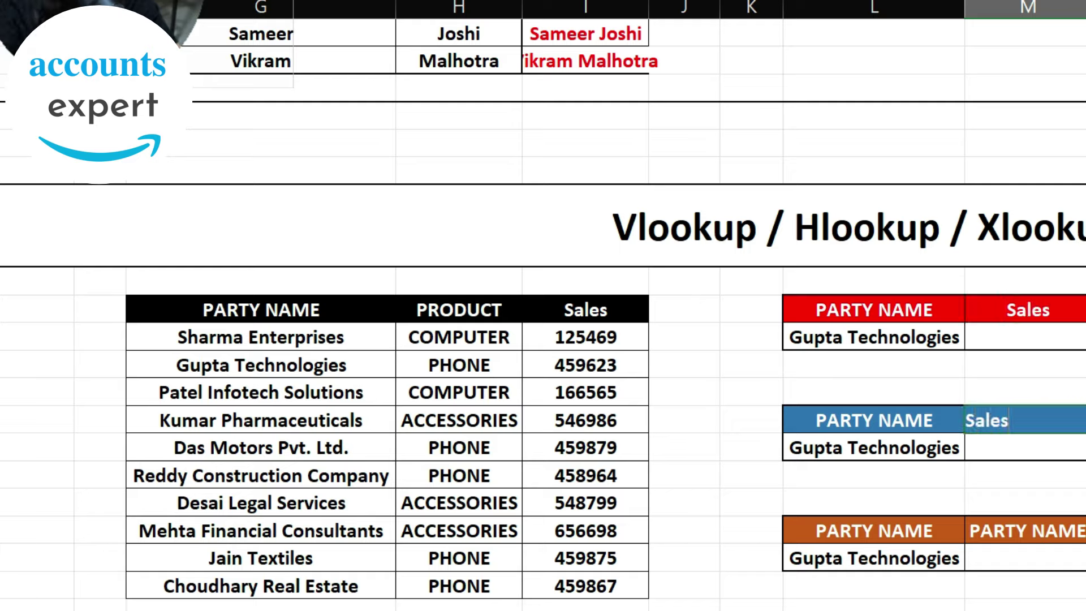
click(1025, 530)
text(SAles)
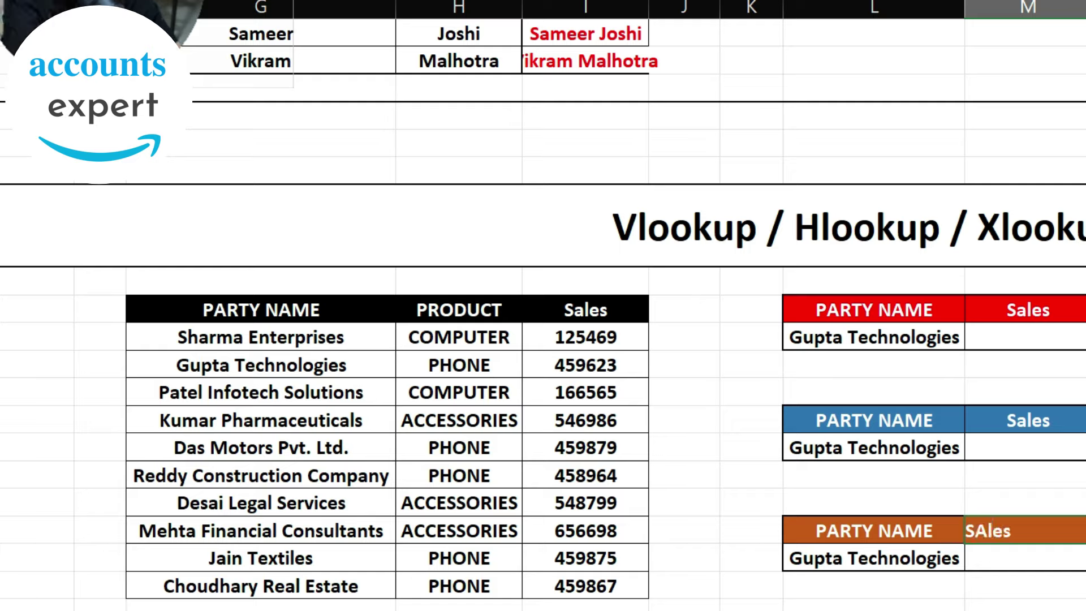
key(BackSpace)
key(BackSpace)
key(BackSpace)
key(BackSpace)
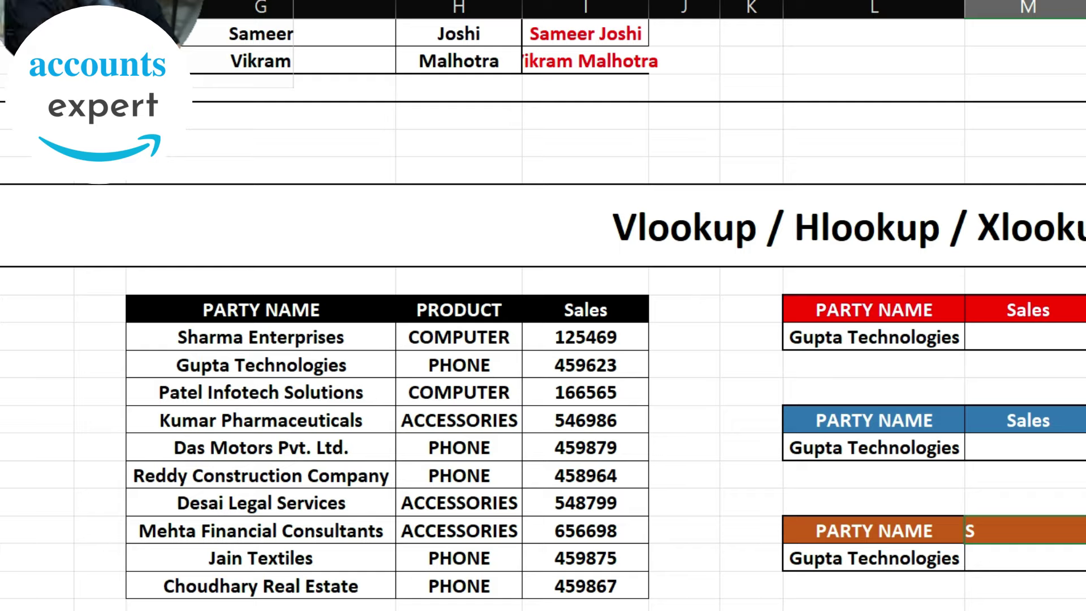
text(ales)
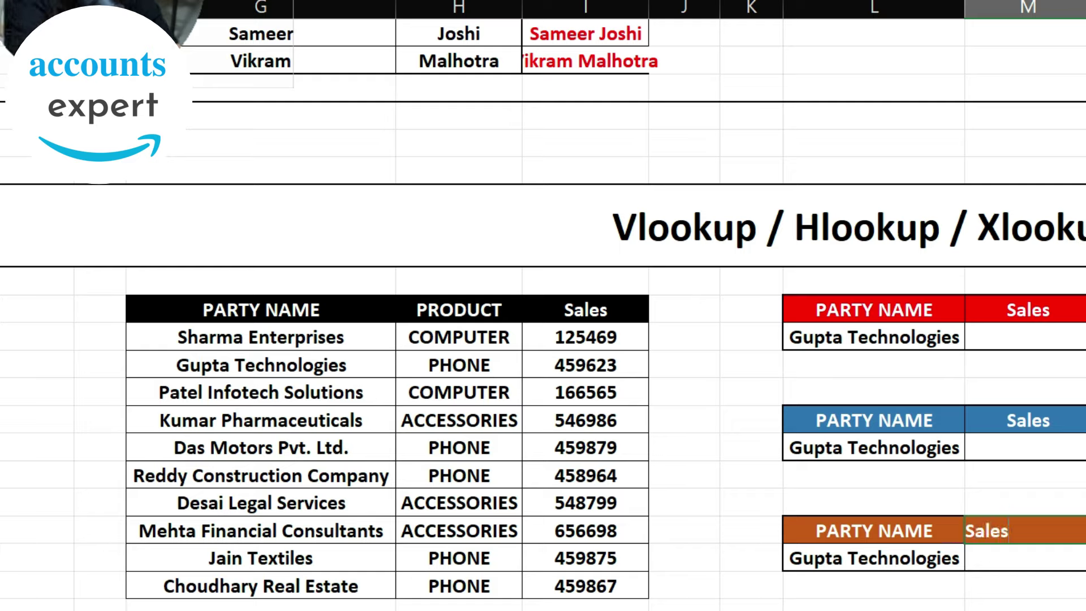
key(Return)
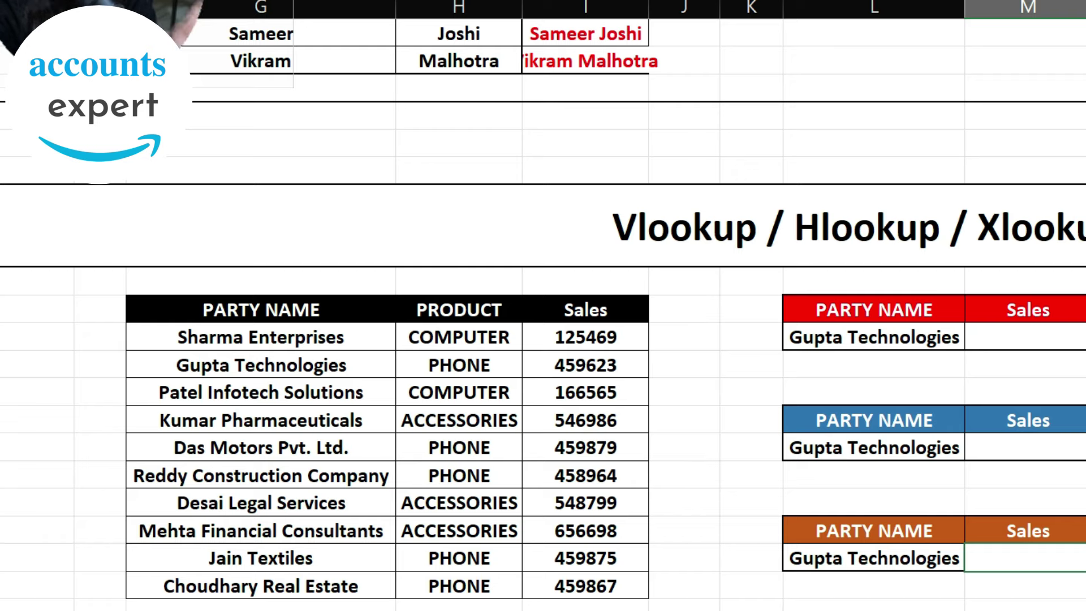
Step: Draw a red ink V with a checkmark beside the lookup tables
scroll(543, 396, right, 3)
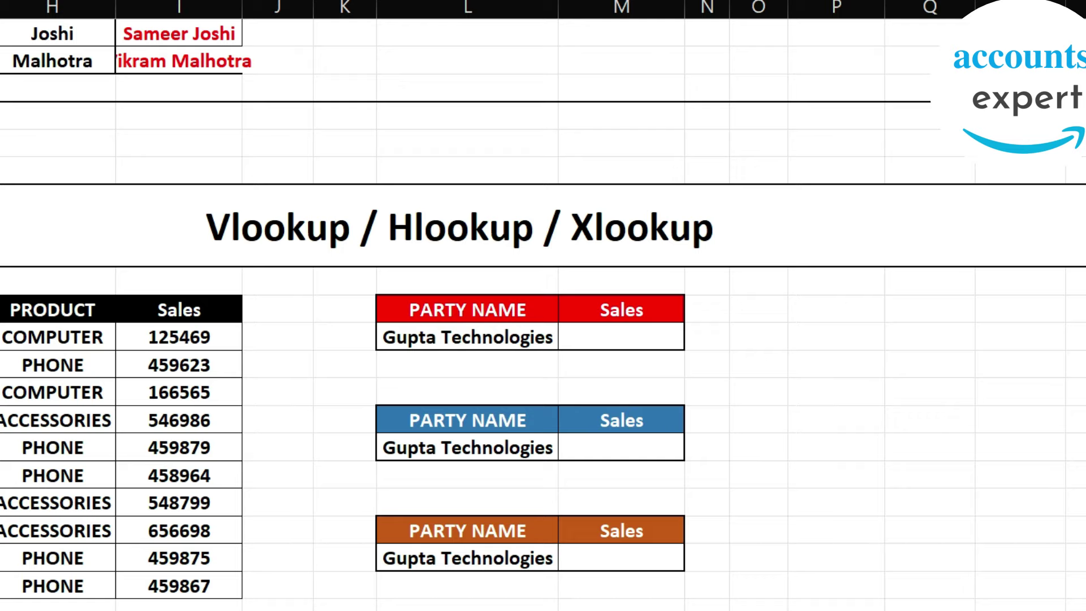
click(621, 558)
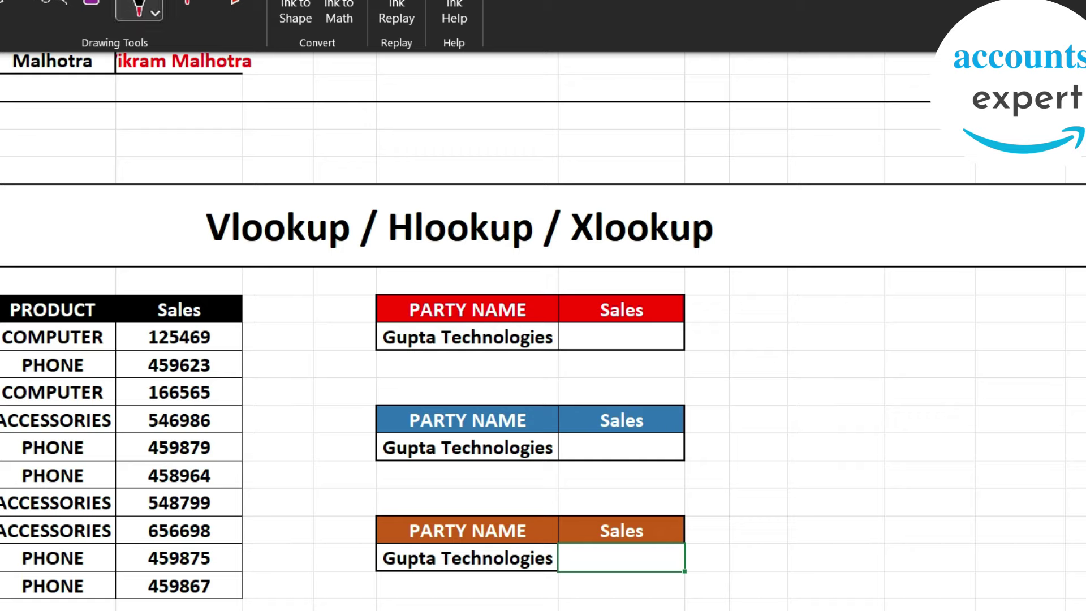
mouse_move(805, 312)
mouse_down()
mouse_move(818, 345)
mouse_move(838, 315)
mouse_move(900, 330)
mouse_move(929, 306)
mouse_move(933, 325)
mouse_up()
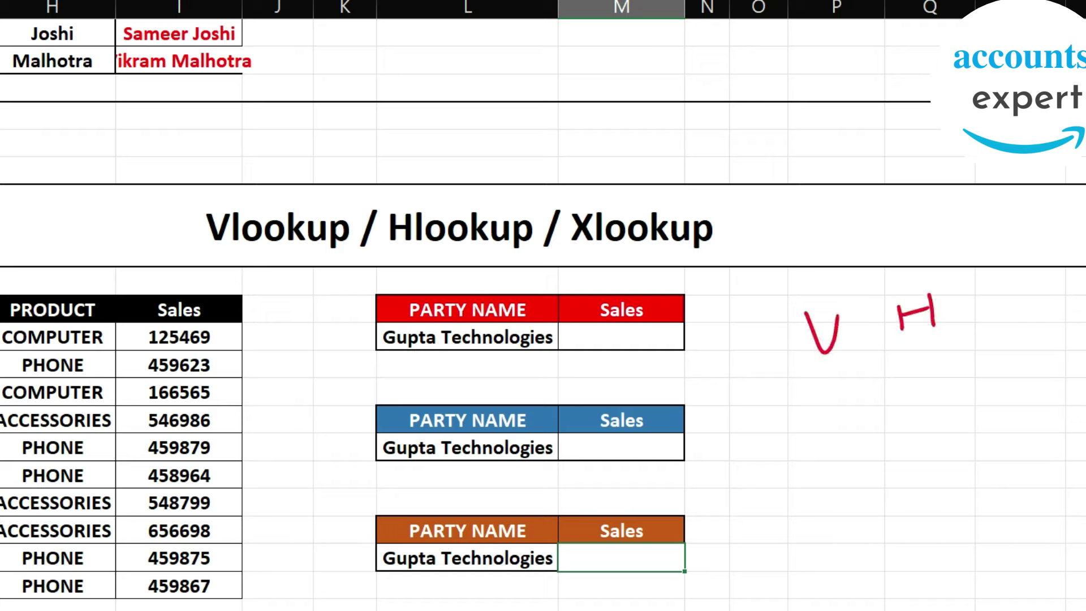
mouse_move(820, 288)
mouse_down()
mouse_move(865, 262)
mouse_move(965, 259)
mouse_up()
Step: Sketch a red grid of four vertical and four horizontal lines with ticks over the columns
drag(868, 390, 858, 557)
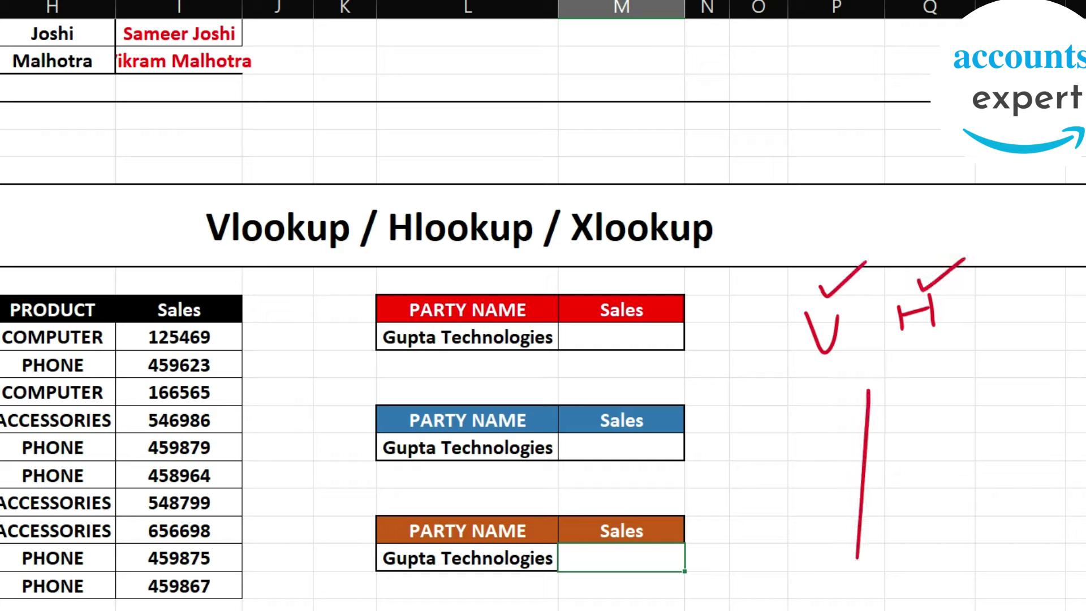
drag(928, 398, 927, 559)
drag(993, 386, 994, 559)
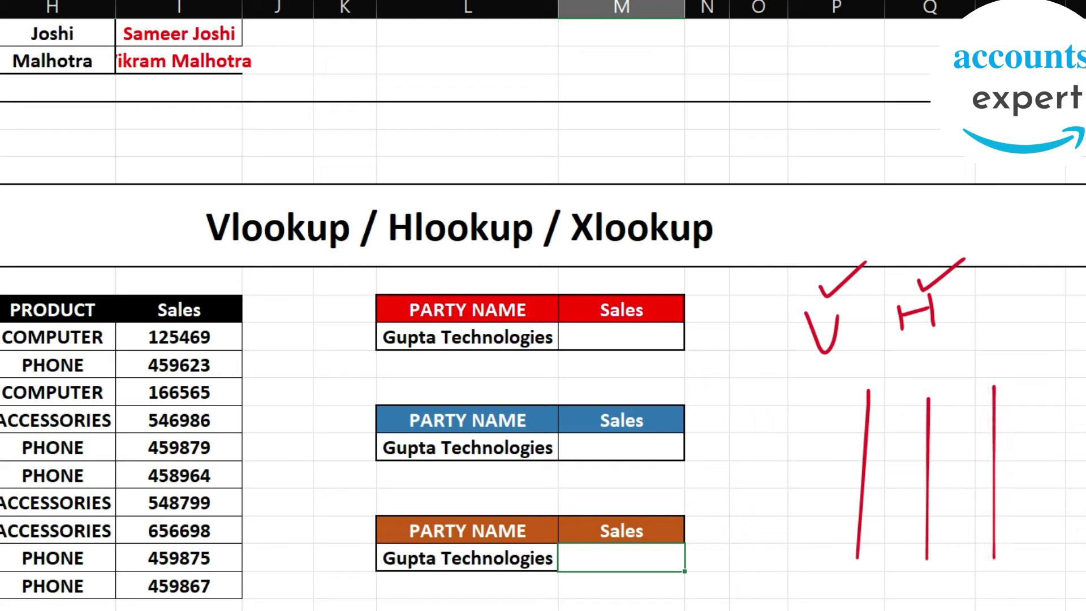
drag(1047, 386, 1046, 555)
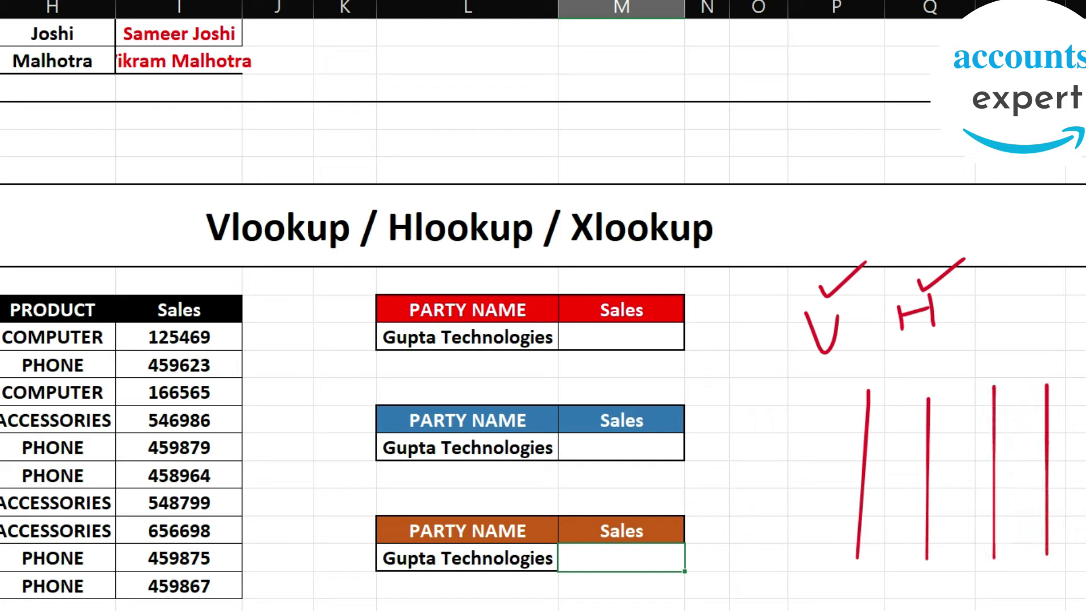
drag(831, 414, 1083, 390)
drag(841, 452, 1083, 452)
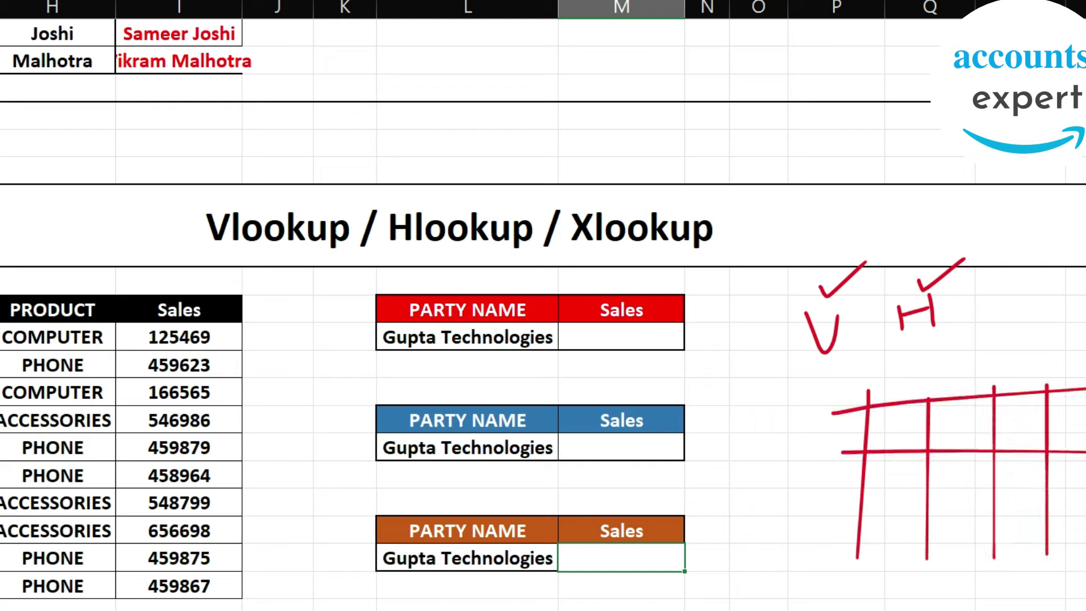
drag(789, 506, 1083, 502)
drag(823, 541, 1083, 528)
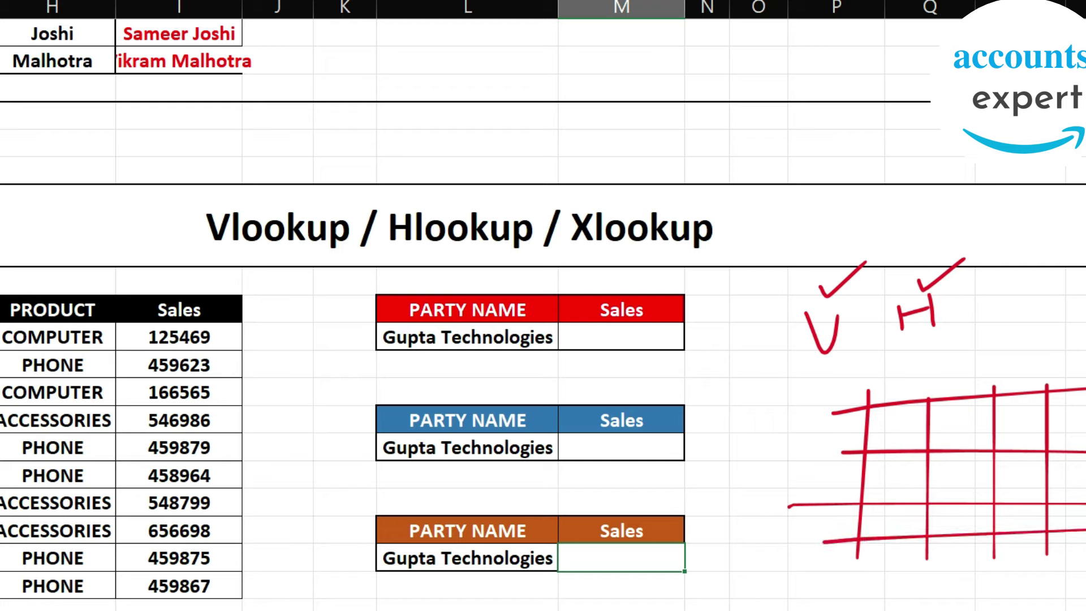
mouse_move(869, 377)
mouse_down()
mouse_move(892, 371)
mouse_move(943, 386)
mouse_move(1021, 354)
mouse_move(1059, 367)
mouse_up()
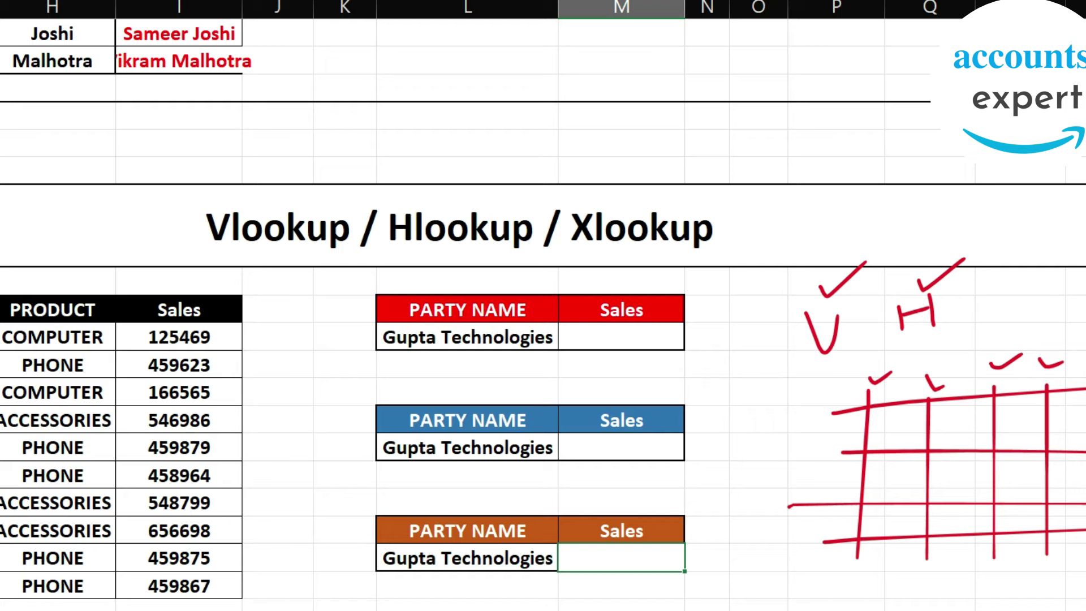
Step: Add more red vertical and horizontal grid strokes, a bottom line, and an L after the H
drag(840, 453, 1083, 450)
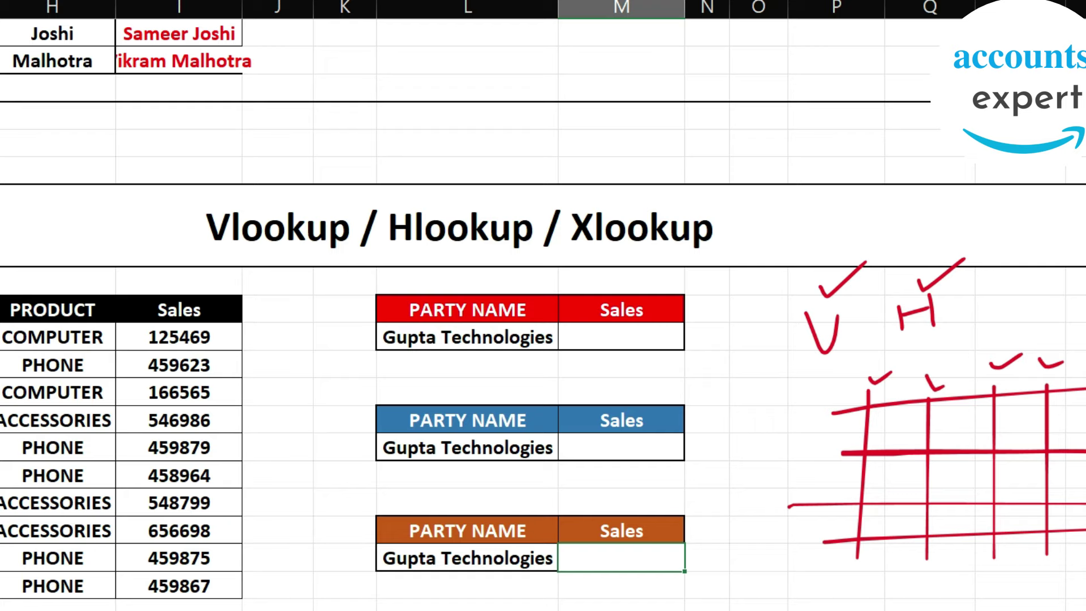
drag(891, 384, 908, 608)
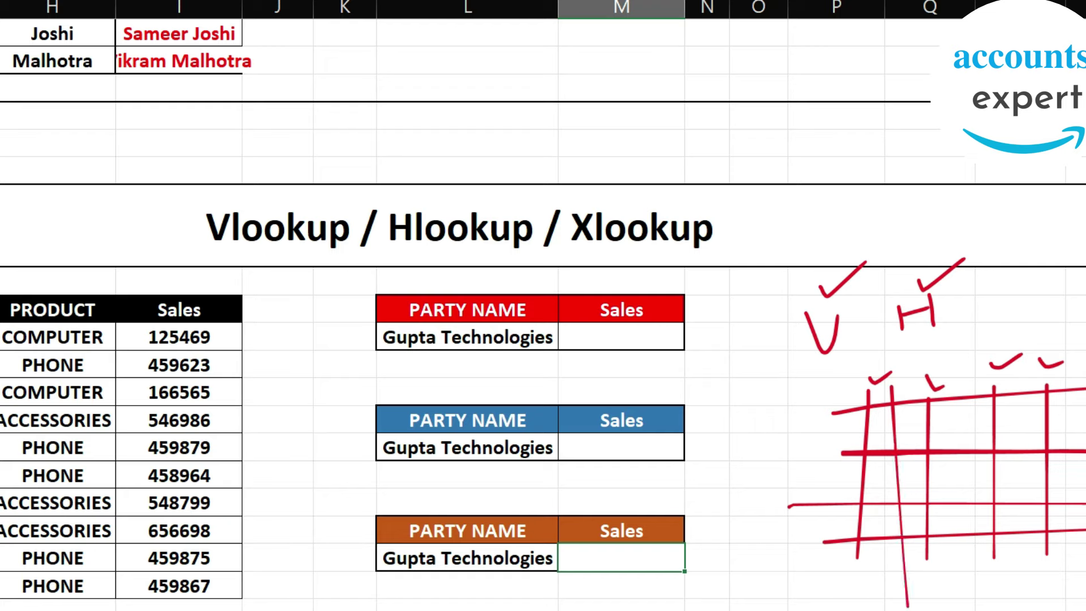
drag(979, 377, 983, 541)
mouse_move(1029, 362)
mouse_down()
mouse_move(1045, 541)
mouse_move(1047, 393)
mouse_move(1051, 542)
mouse_up()
drag(939, 302, 980, 303)
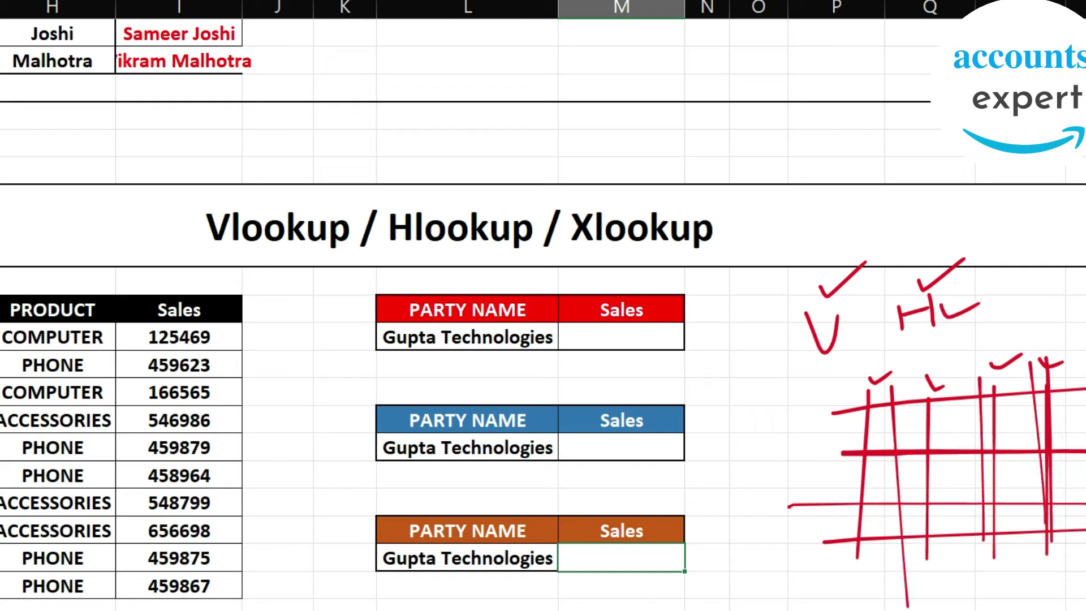
drag(852, 440, 1085, 438)
drag(916, 501, 1085, 490)
drag(878, 561, 1062, 548)
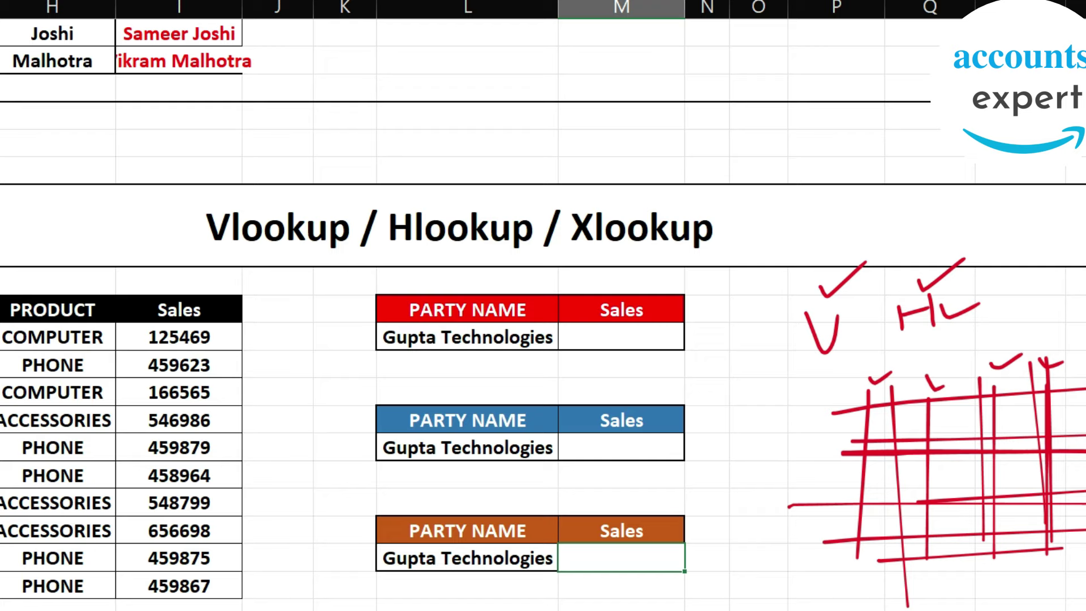
Step: Erase the red V, checkmarks and letter strokes with the Eraser
click(821, 333)
click(843, 280)
click(931, 310)
click(959, 310)
click(900, 317)
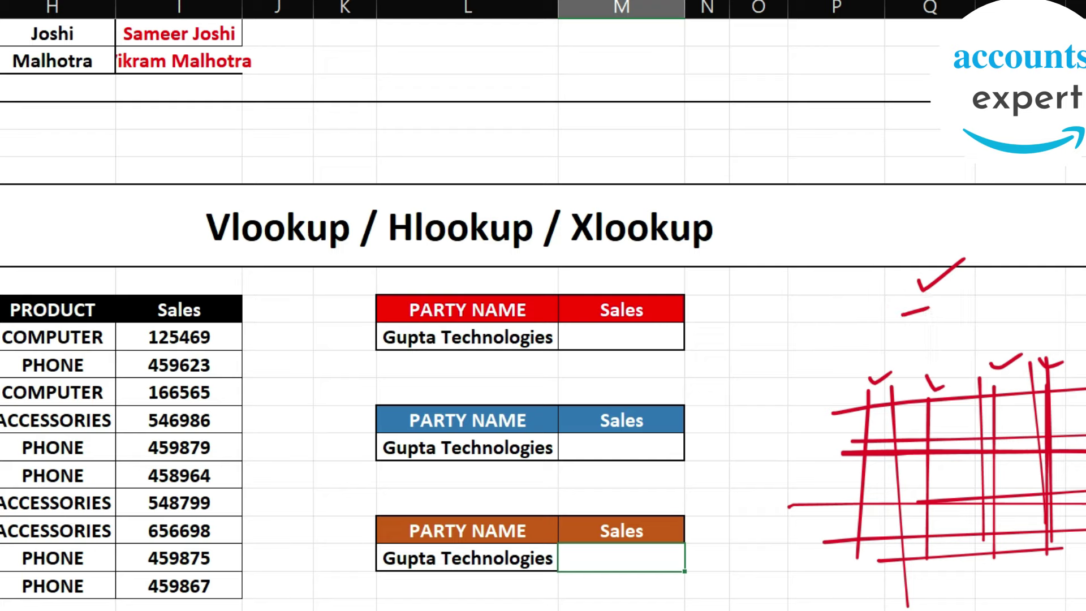
click(915, 311)
click(940, 275)
Step: Erase the red grid lines and remaining ticks, then switch back to the Select tool
drag(1046, 396, 837, 543)
click(961, 554)
drag(869, 396, 862, 509)
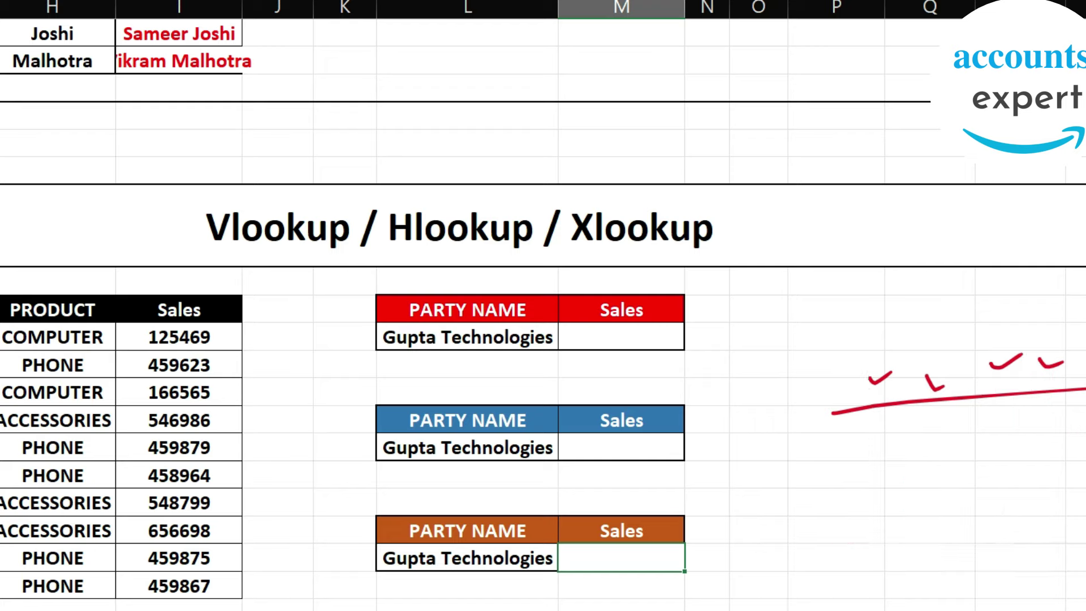
drag(934, 384, 928, 402)
drag(878, 377, 1052, 364)
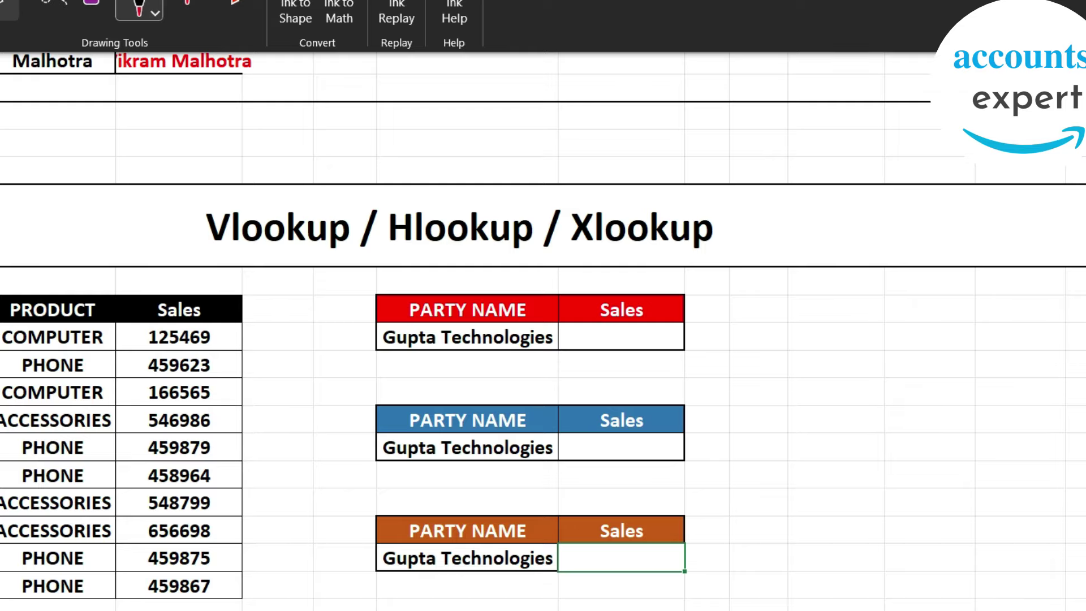
click(8, 8)
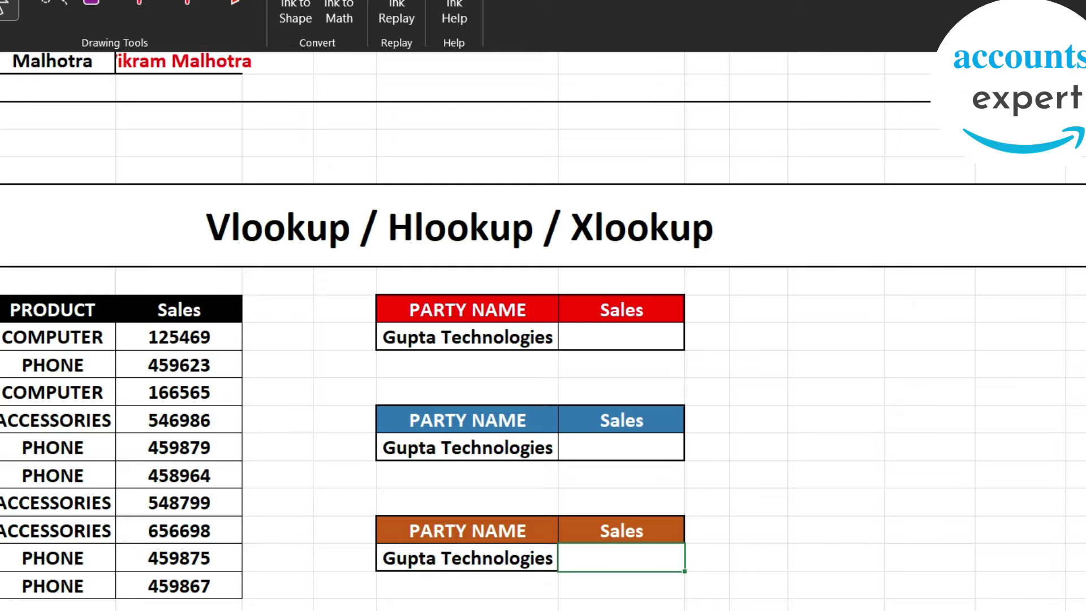
Step: Clear the Gupta Technologies entry from the red lookup box's PARTY NAME cell via its dropdown
scroll(542, 339, left, 5)
scroll(543, 340, down, 1)
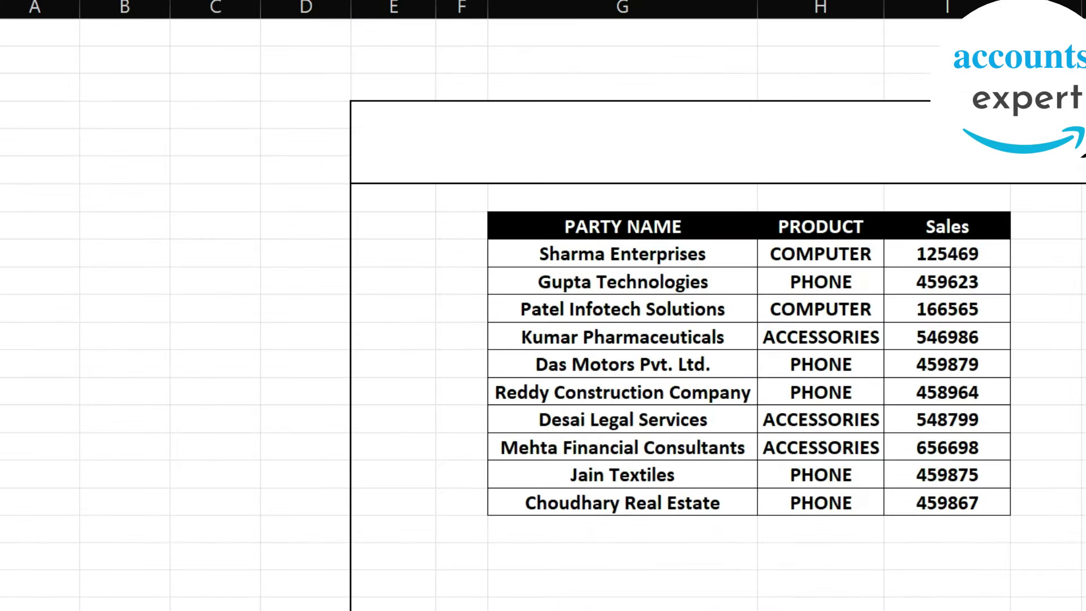
scroll(543, 340, right, 5)
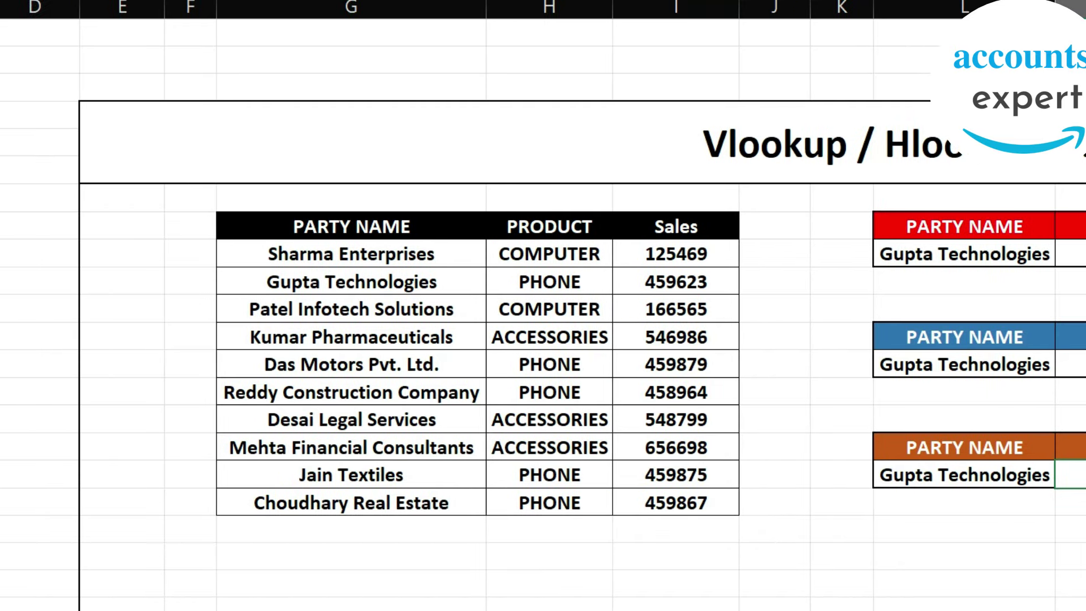
click(1070, 253)
click(964, 254)
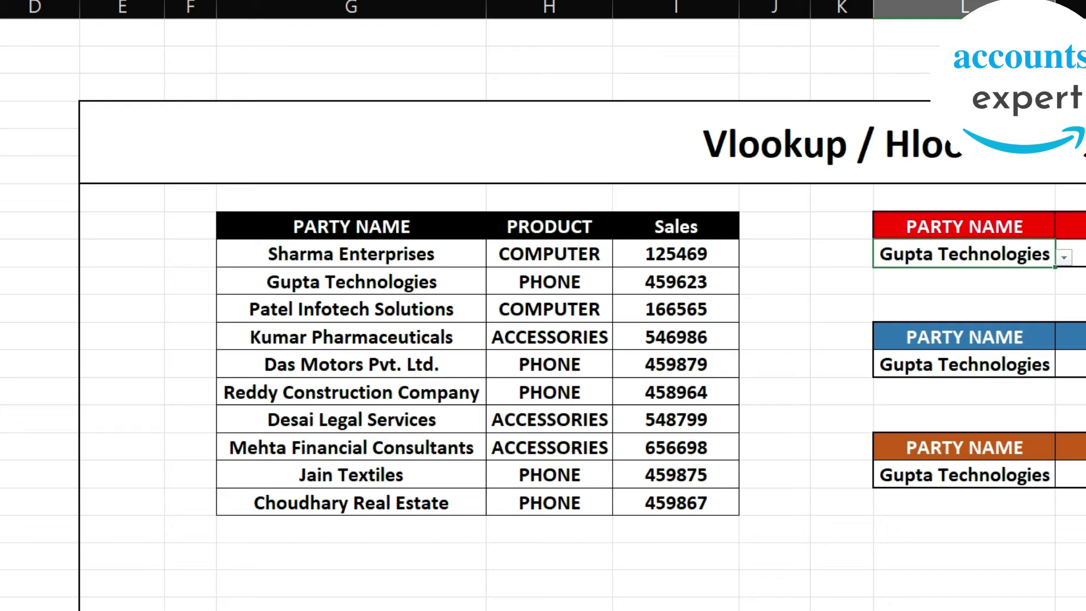
click(1063, 257)
click(933, 332)
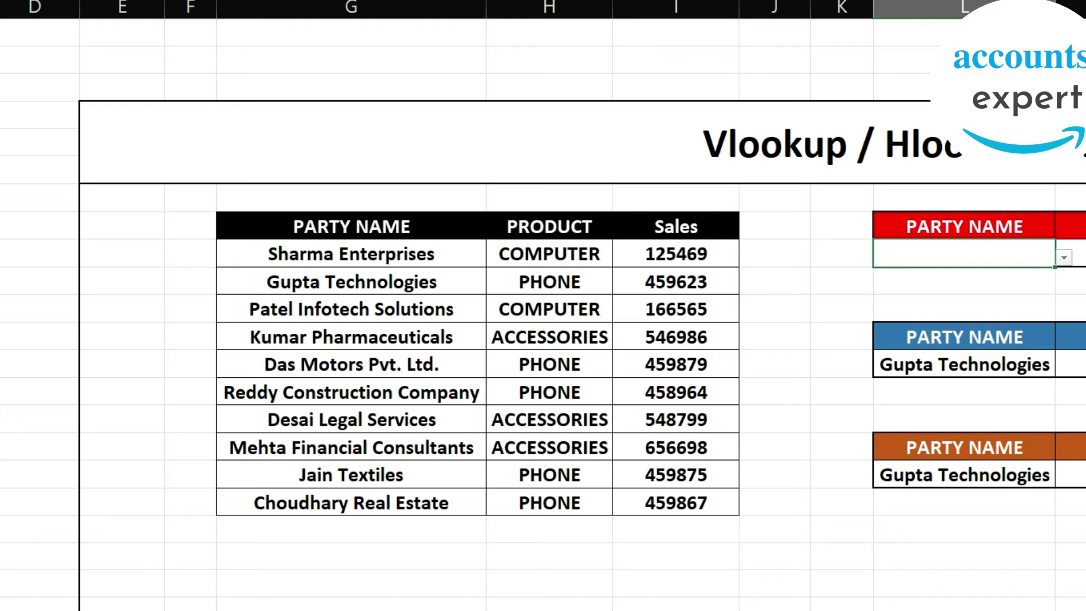
click(1064, 257)
click(933, 276)
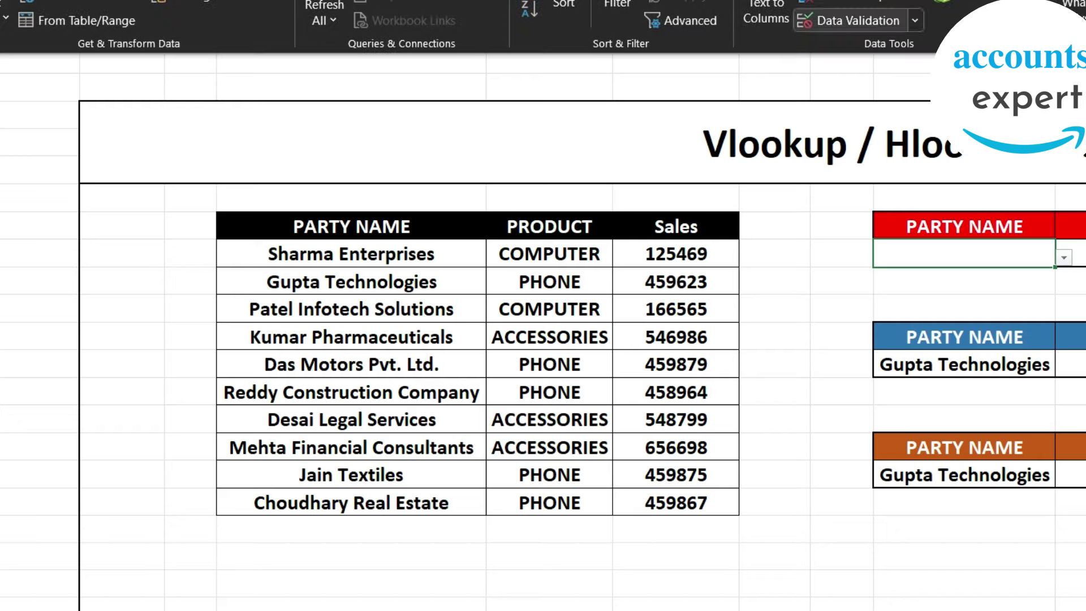
Step: Open the red cell's Data Validation settings, clear the list source, and cancel without saving
click(914, 20)
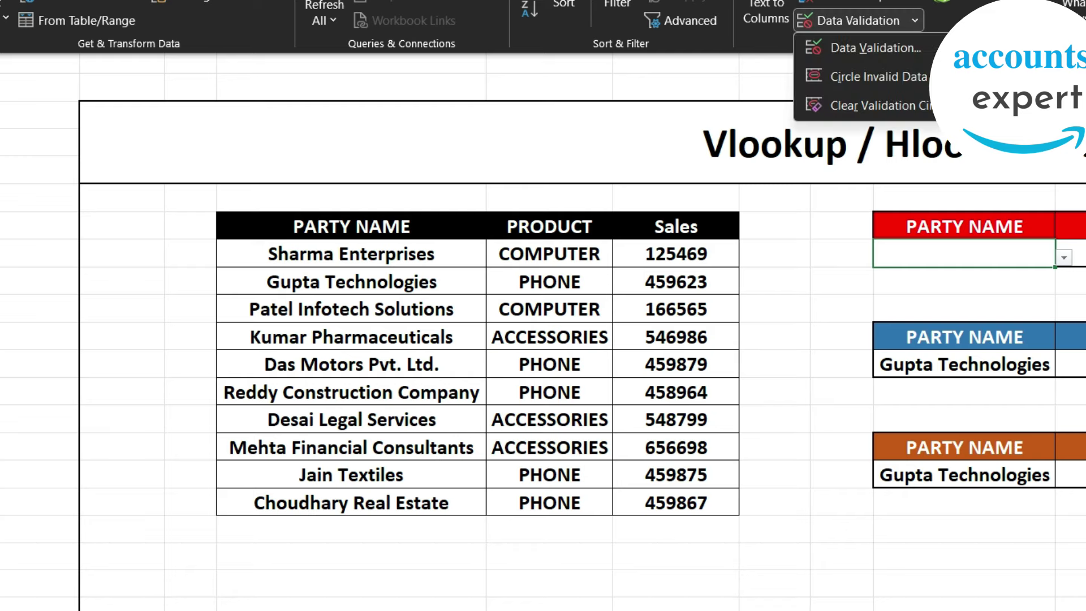
click(860, 44)
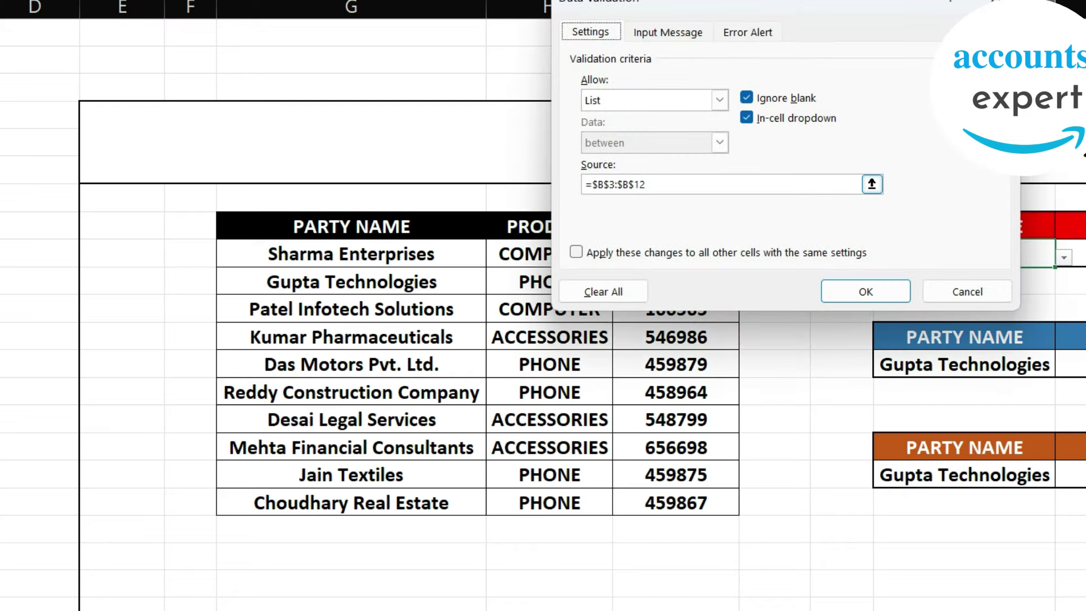
key(Delete)
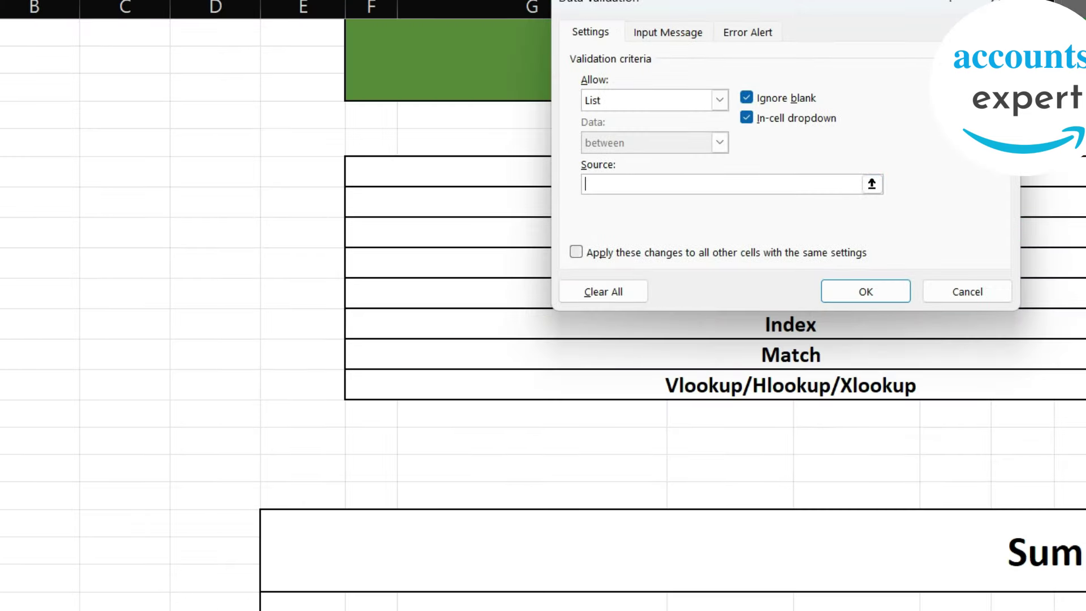
scroll(543, 339, up, 2)
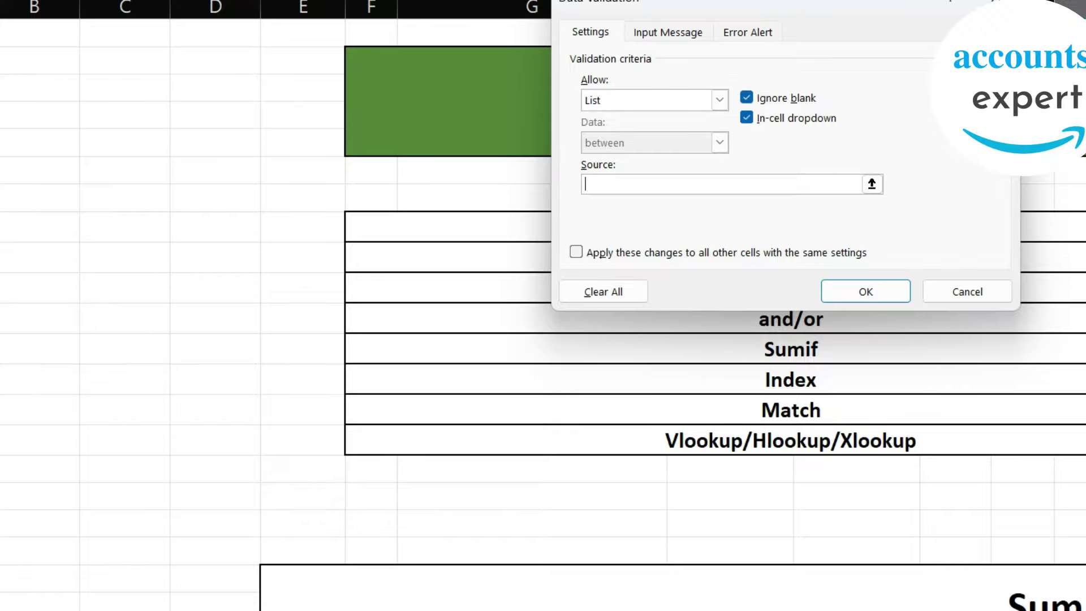
scroll(272, 339, down, 3)
scroll(272, 339, down, 2)
scroll(271, 340, down, 1)
scroll(272, 339, up, 2)
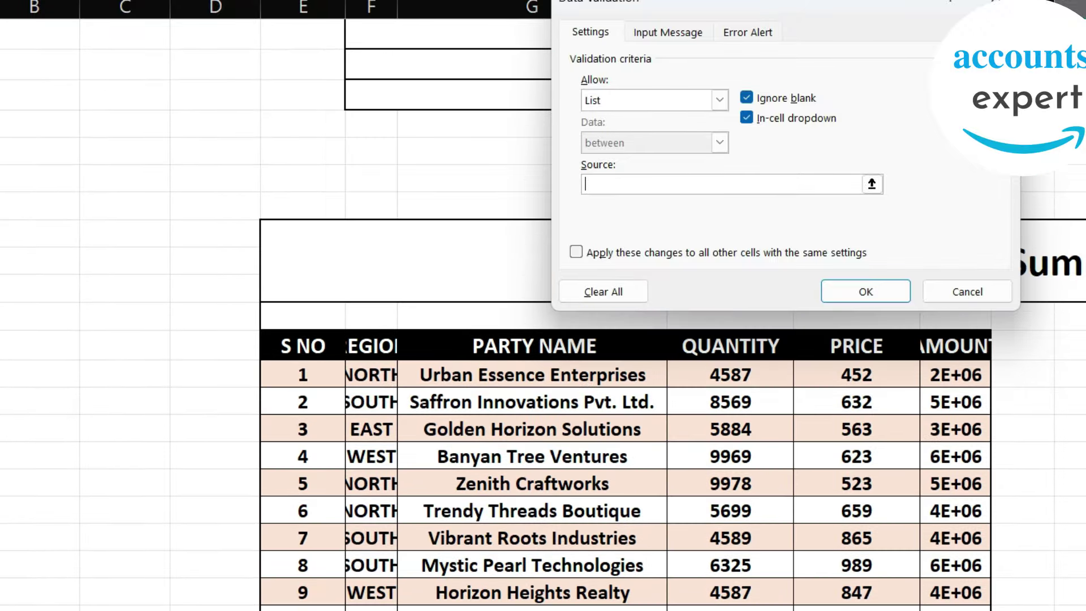
scroll(272, 339, up, 4)
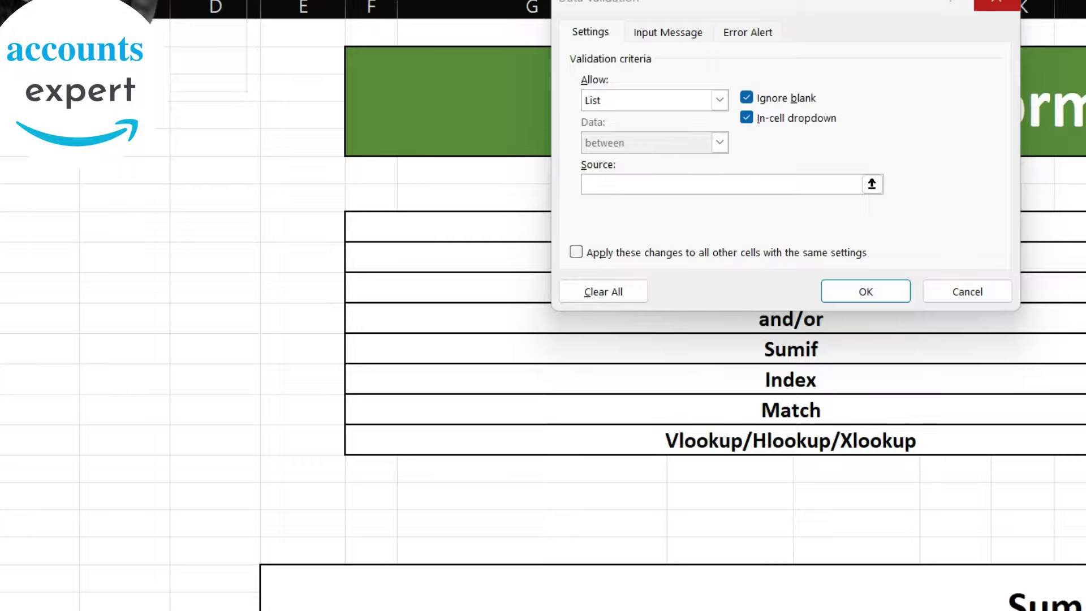
key(Escape)
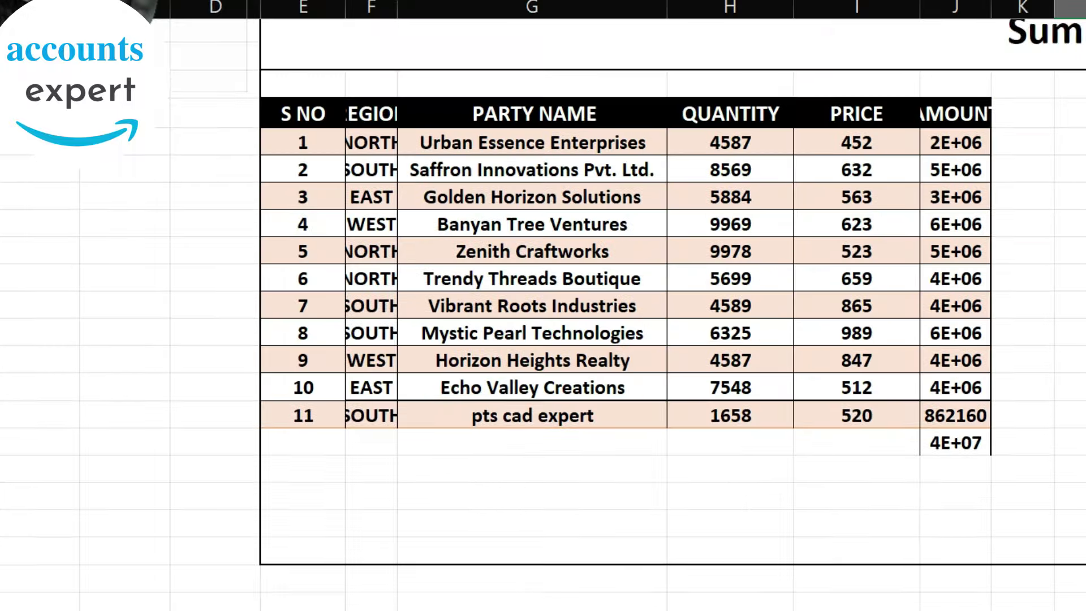
Step: Copy the Gupta Technologies party name from the blue table, then cancel the pending copy
scroll(543, 305, down, 15)
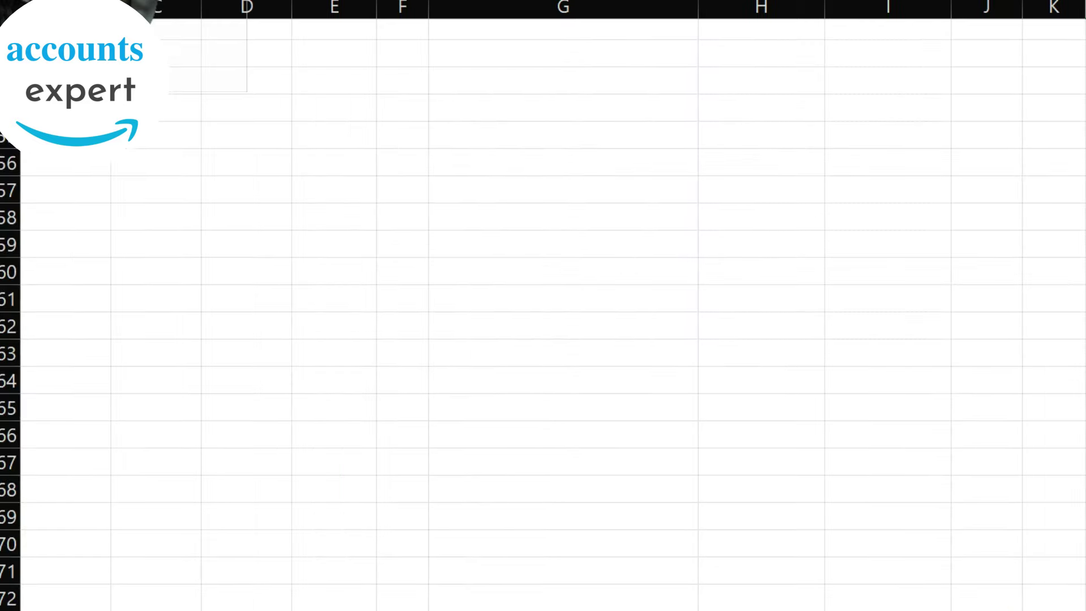
scroll(543, 305, down, 10)
scroll(543, 305, up, 5)
scroll(543, 305, down, 12)
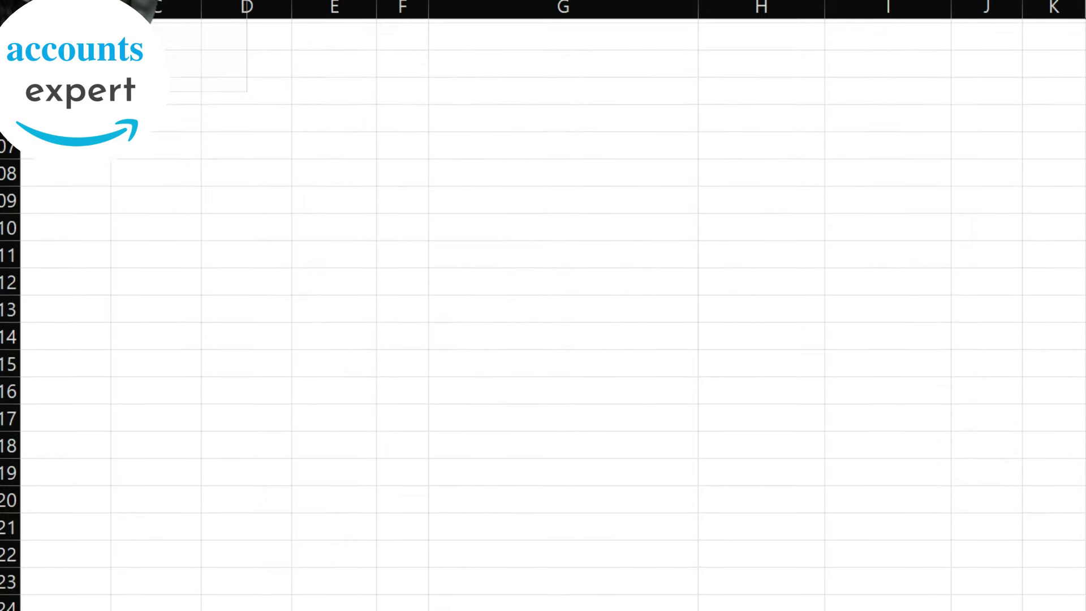
scroll(543, 305, down, 5)
scroll(543, 306, up, 1)
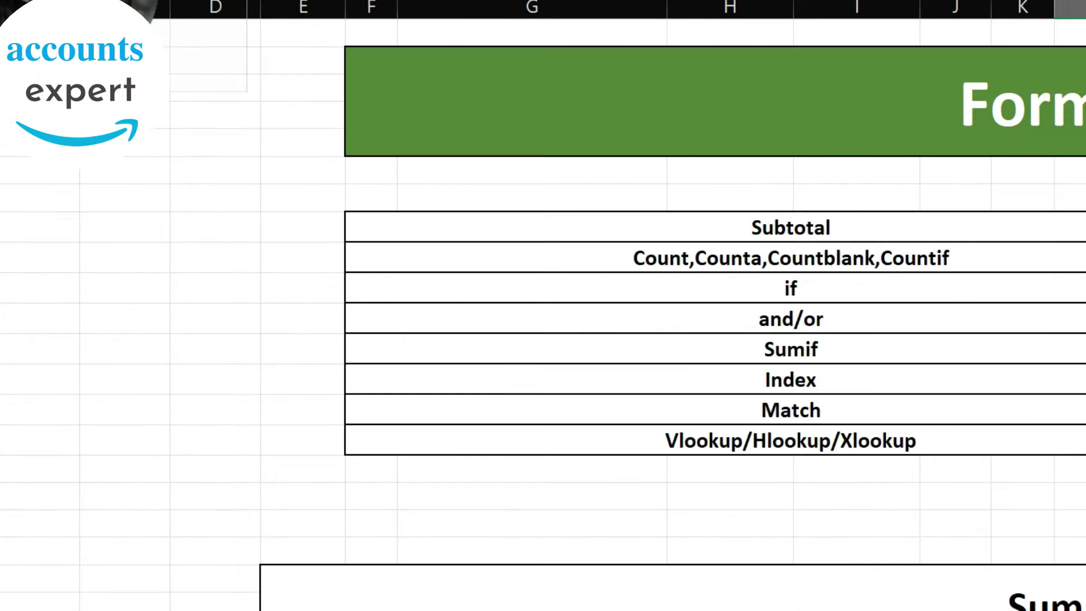
scroll(543, 305, down, 5)
scroll(543, 305, down, 6)
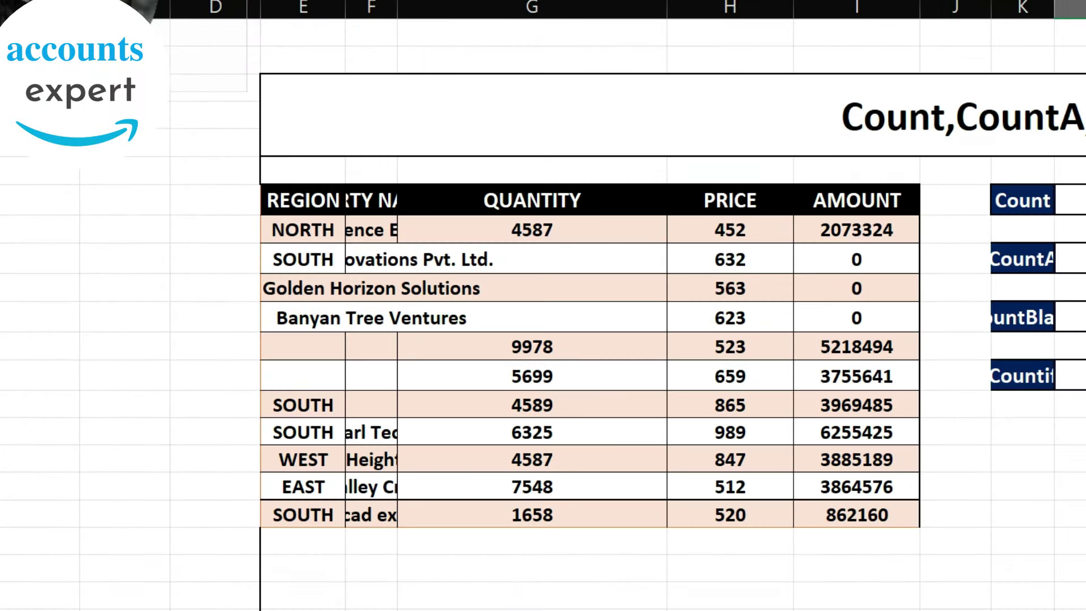
scroll(543, 306, down, 6)
scroll(543, 306, down, 4)
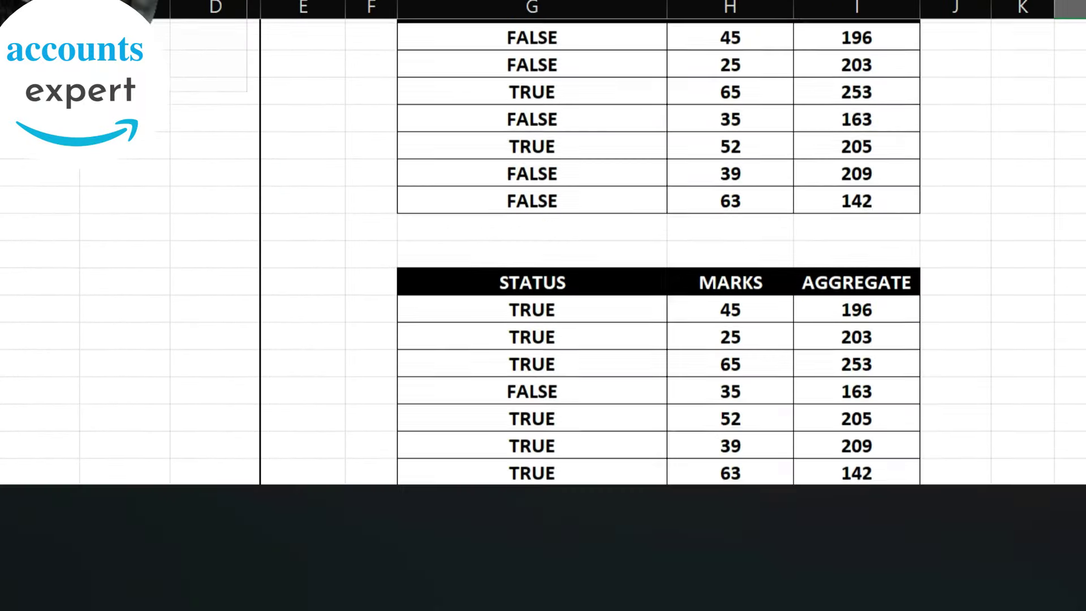
scroll(542, 306, down, 5)
scroll(543, 306, down, 3)
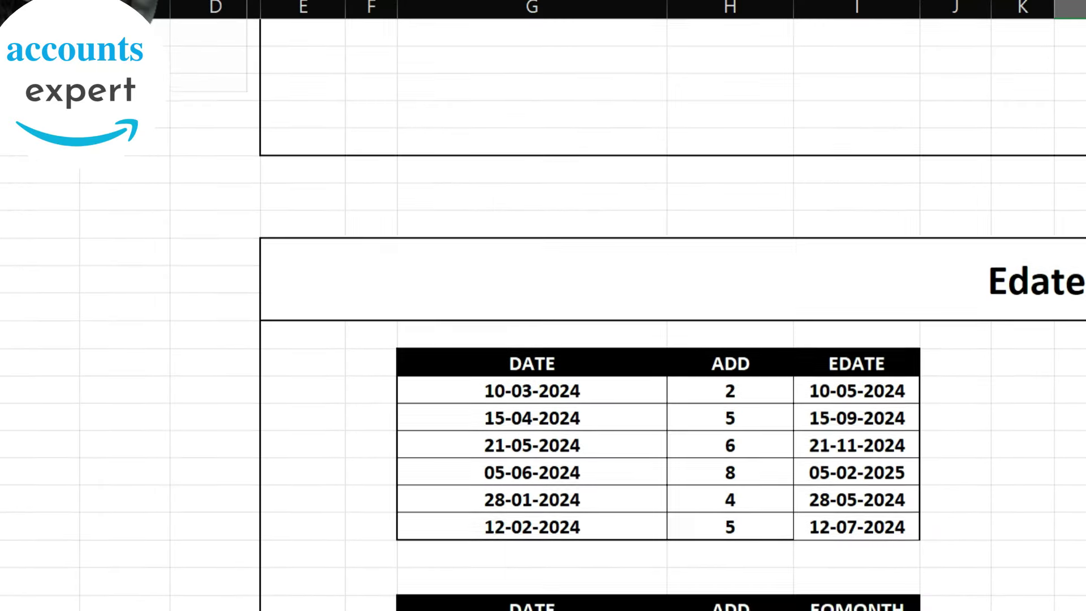
scroll(543, 305, down, 5)
scroll(542, 306, down, 4)
scroll(543, 305, down, 3)
scroll(543, 305, down, 5)
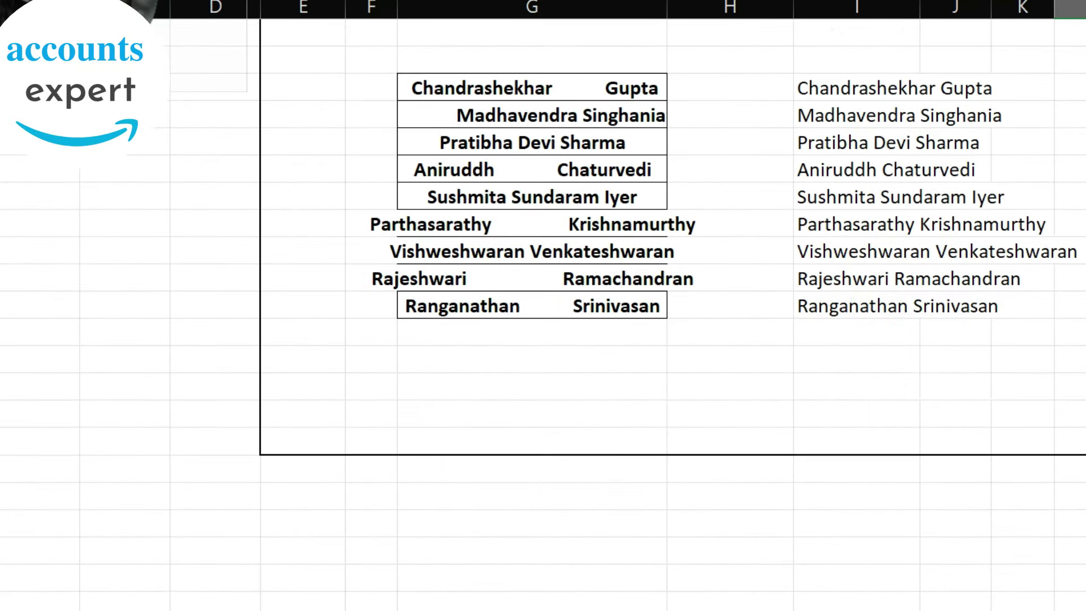
scroll(543, 305, down, 3)
scroll(543, 305, down, 1)
scroll(543, 305, down, 6)
scroll(543, 306, down, 2)
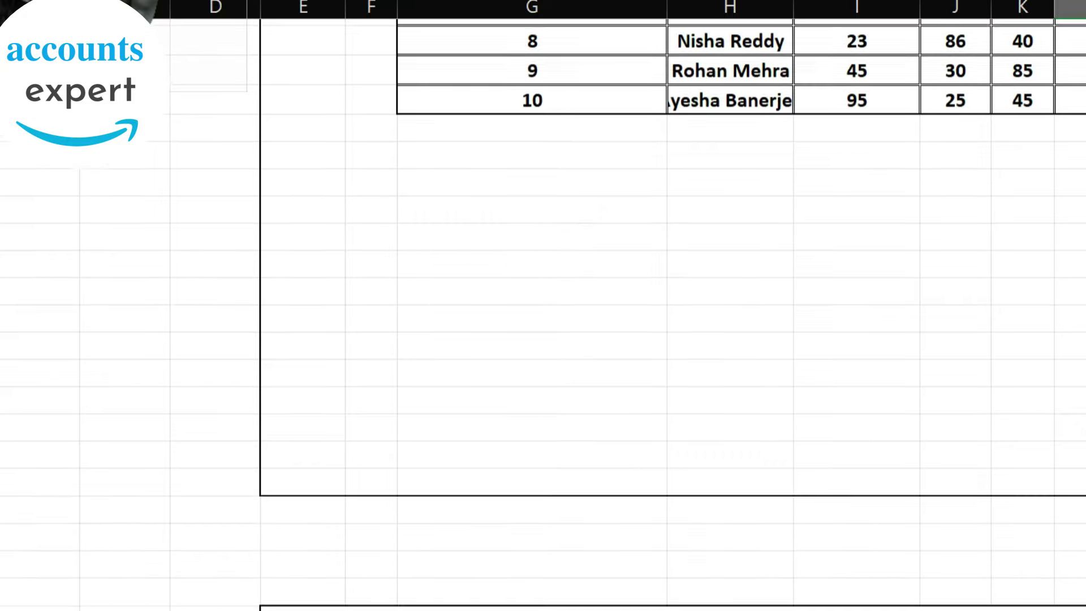
scroll(543, 306, down, 3)
scroll(543, 305, down, 4)
scroll(543, 305, up, 5)
scroll(543, 305, down, 3)
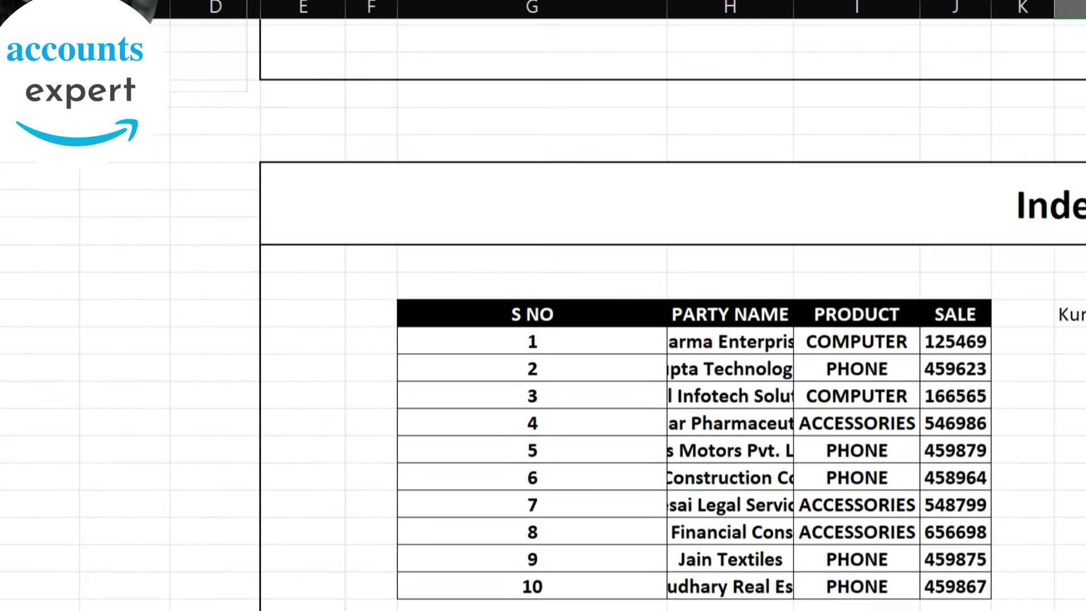
scroll(543, 305, down, 5)
scroll(543, 305, down, 5)
scroll(543, 305, down, 3)
scroll(543, 305, down, 4)
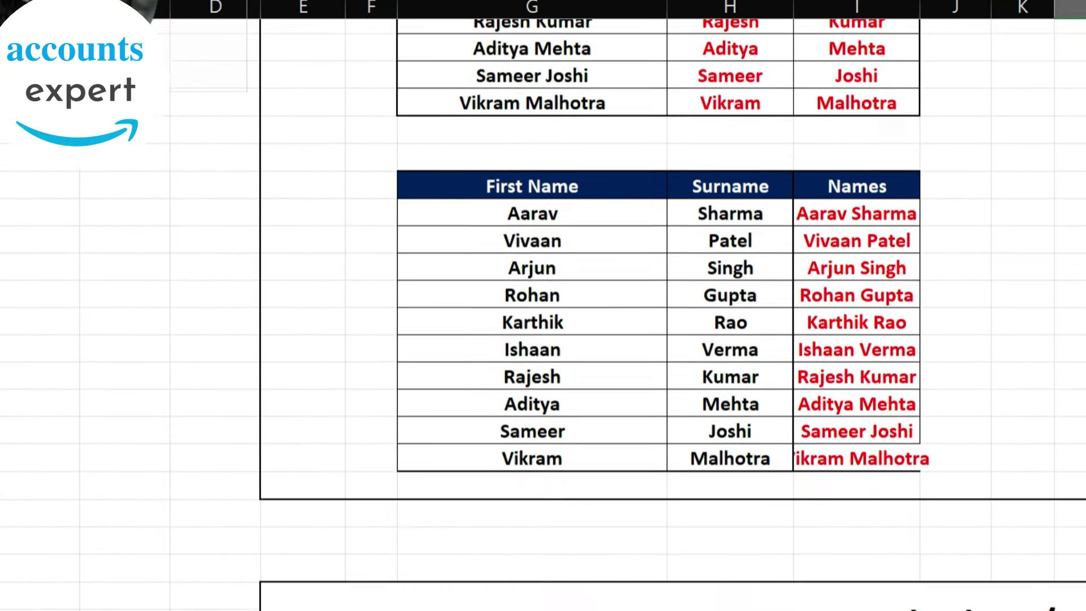
scroll(542, 305, down, 4)
scroll(543, 305, down, 4)
scroll(543, 306, down, 2)
scroll(543, 305, up, 2)
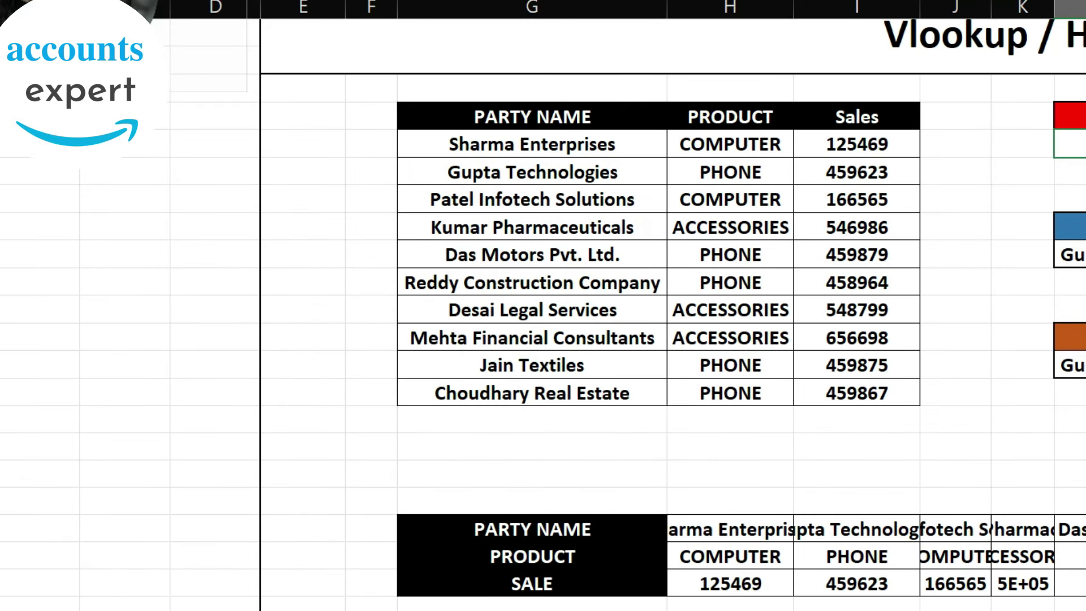
click(1068, 254)
click(1069, 143)
click(1069, 254)
key(ctrl+c)
click(1069, 143)
key(Escape)
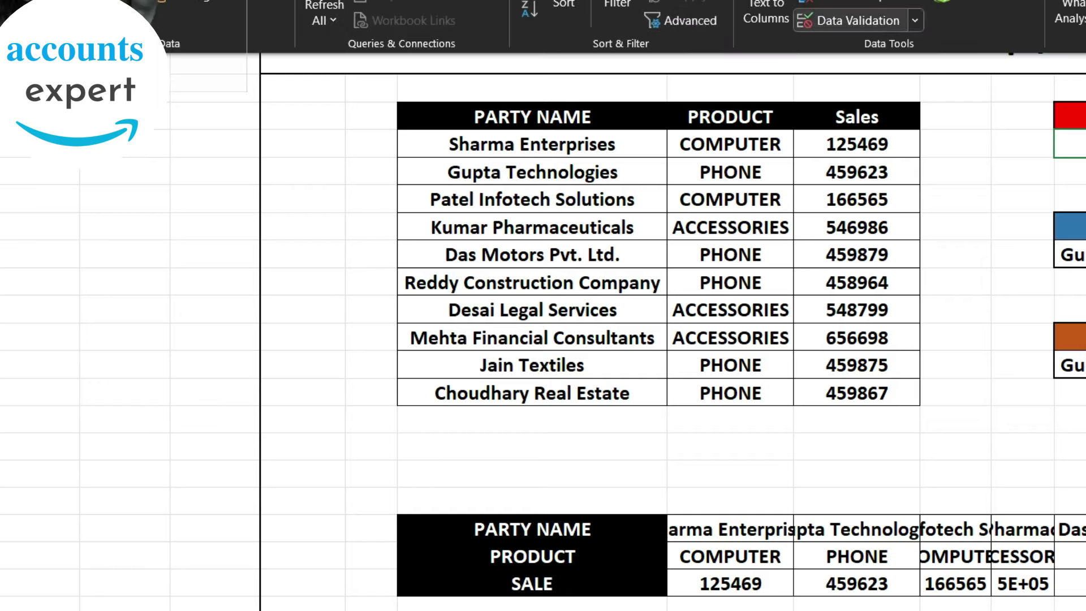
Step: Reopen Data Validation for the red party cell with list source =$B$3:$B$12
key(alt+d)
key(l)
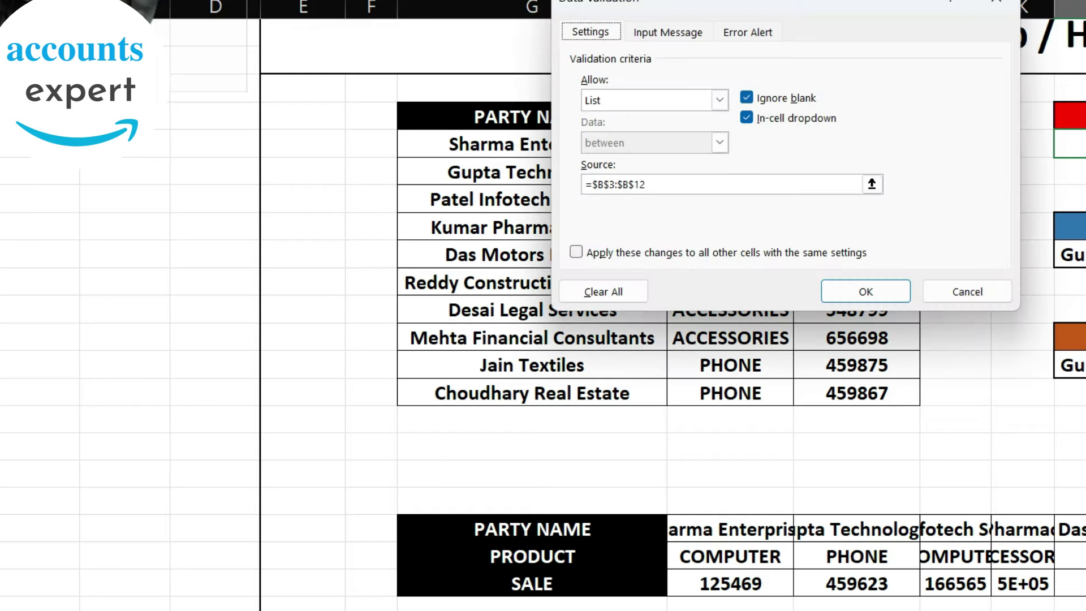
click(645, 184)
key(ctrl+Page_Up)
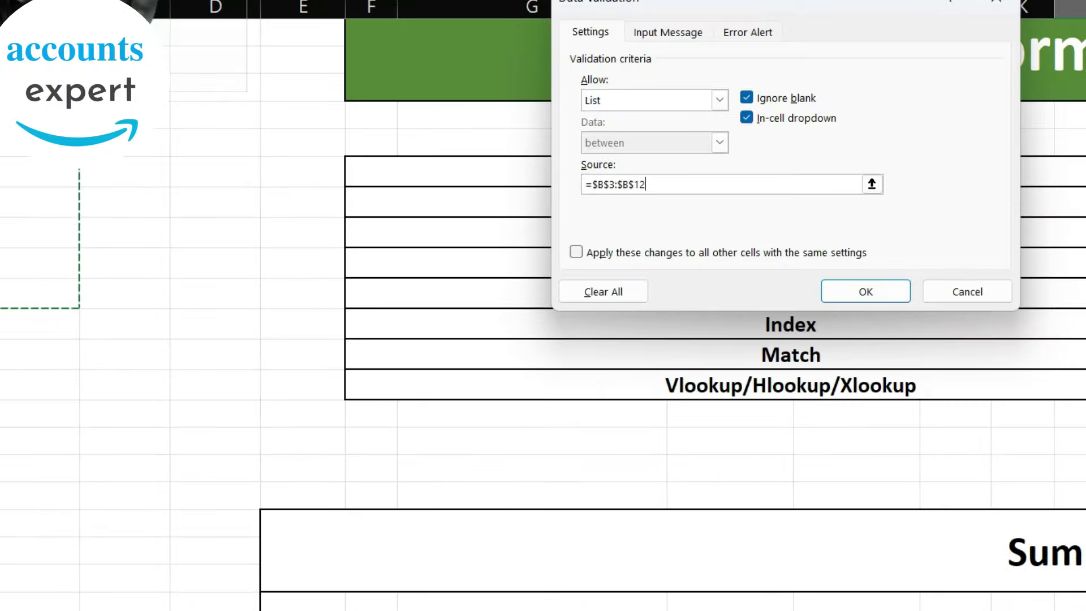
Step: Confirm the Data Validation settings and scroll down to the Vlookup table
click(865, 291)
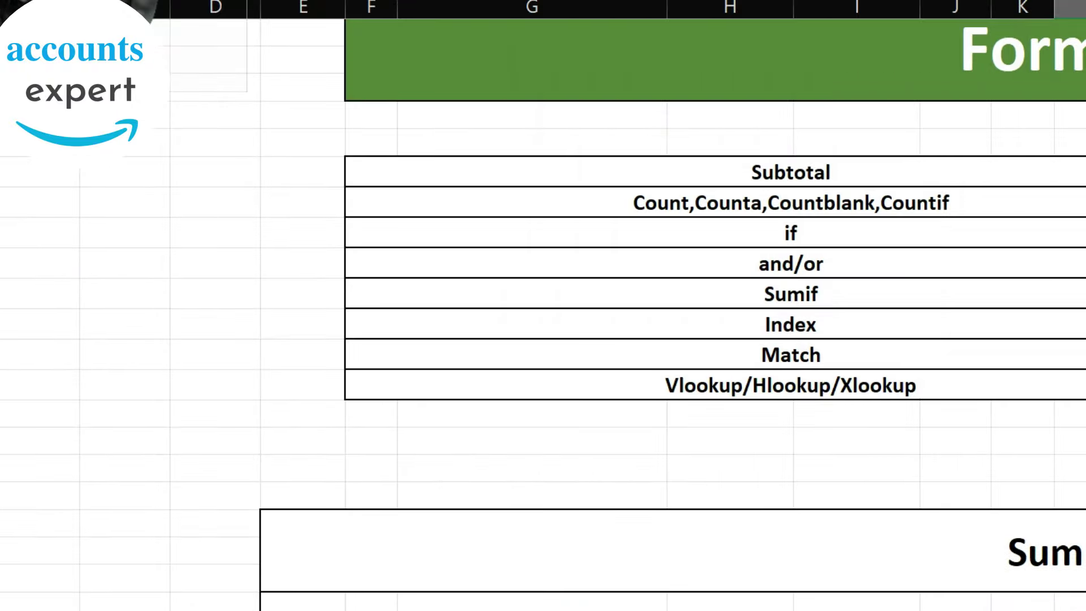
scroll(542, 315, up, 1)
scroll(543, 314, down, 3)
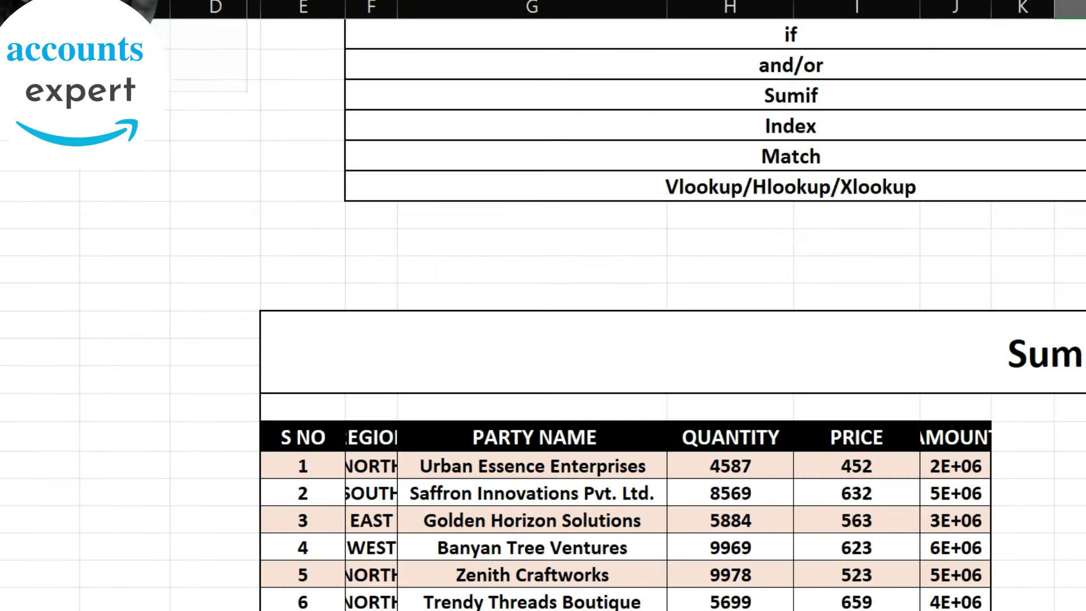
scroll(543, 315, down, 7)
scroll(543, 314, down, 8)
scroll(543, 314, down, 7)
scroll(543, 314, down, 7)
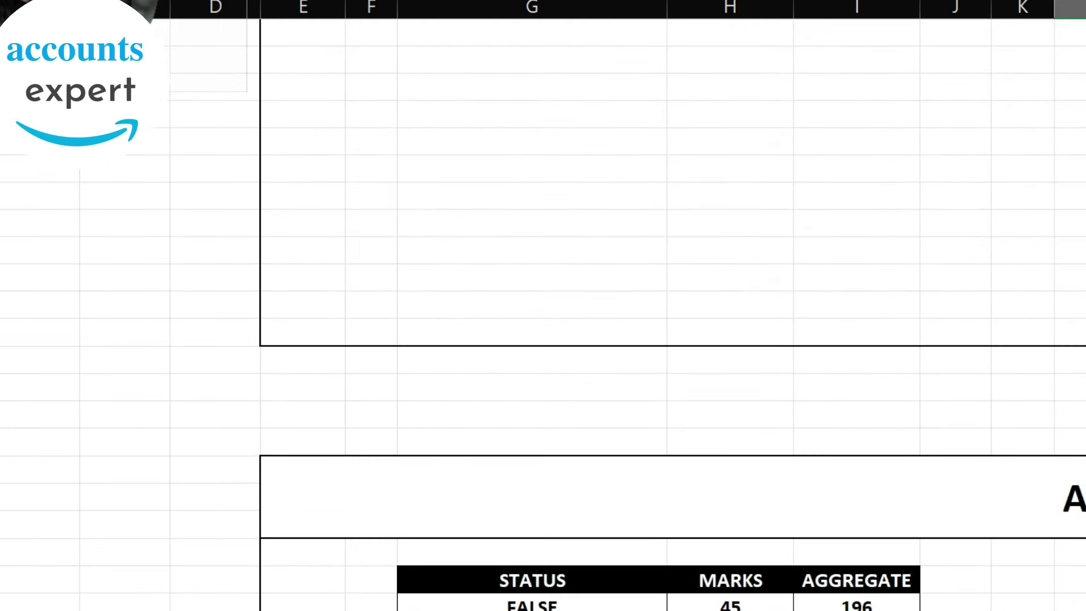
scroll(543, 315, down, 7)
scroll(543, 314, down, 7)
scroll(543, 314, down, 7)
scroll(543, 315, down, 7)
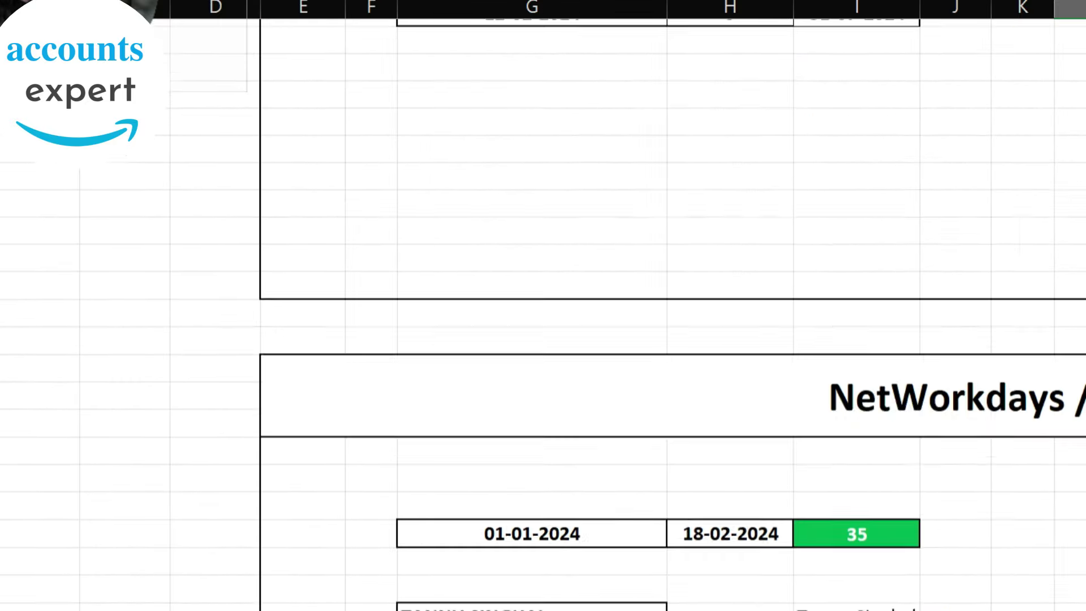
scroll(543, 315, down, 7)
scroll(543, 314, down, 7)
scroll(543, 314, down, 7)
scroll(543, 315, down, 5)
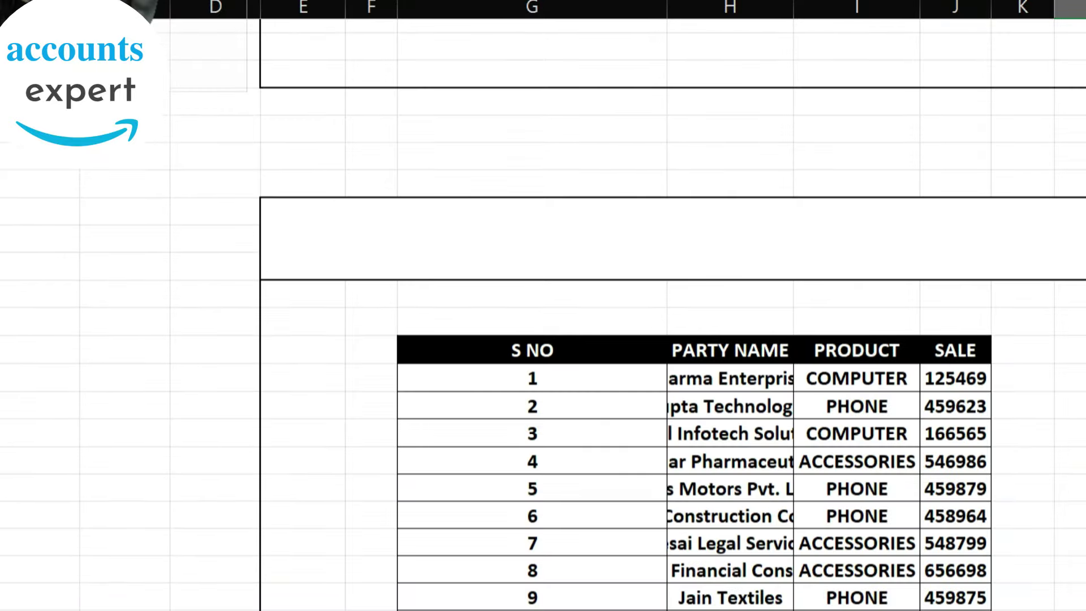
scroll(542, 314, down, 5)
scroll(543, 315, down, 5)
scroll(542, 315, down, 5)
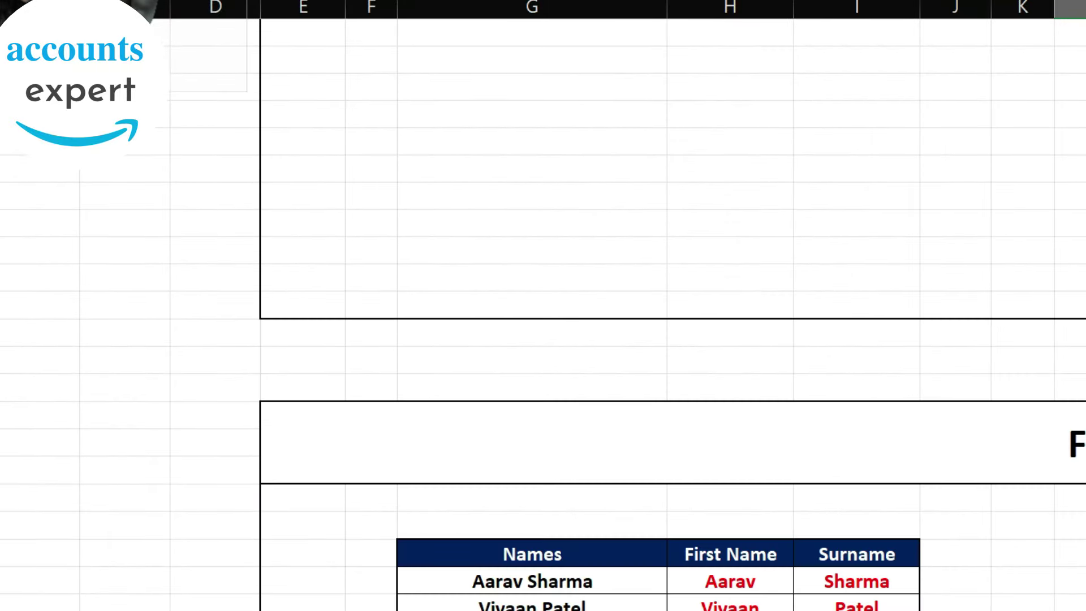
scroll(542, 314, down, 6)
scroll(543, 314, down, 6)
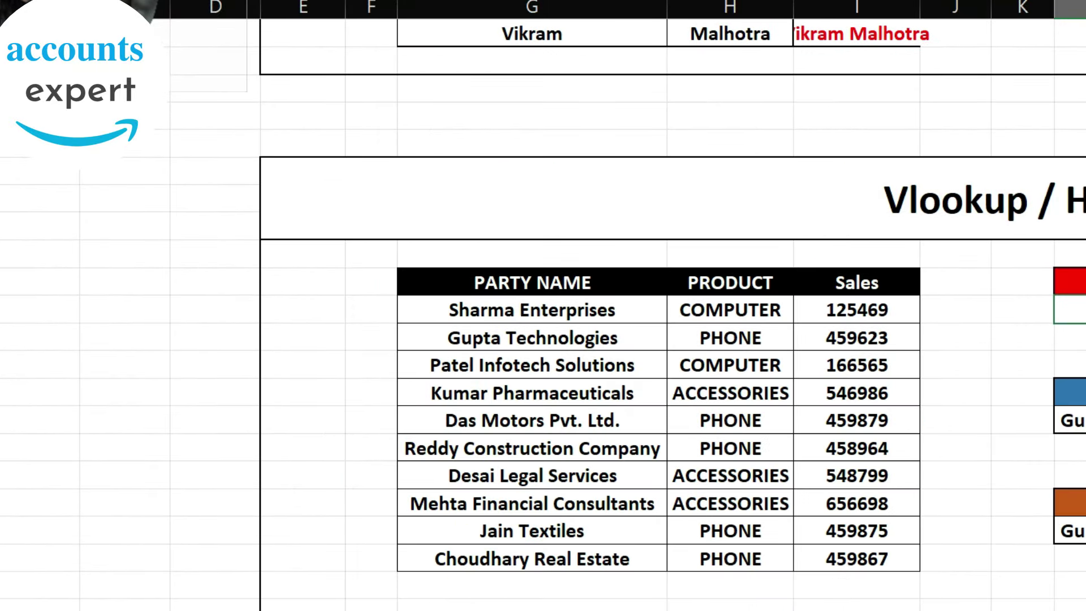
Step: Select the red PARTY NAME cell and open its drop-down, which shows an empty list
key(Right)
key(Left)
key(alt+Down)
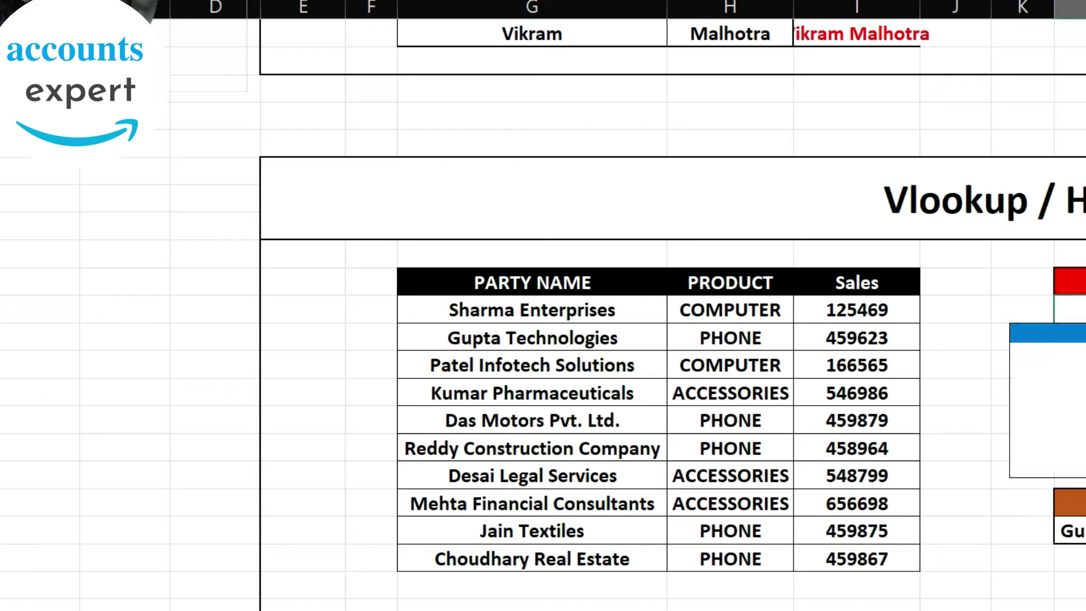
key(Escape)
key(alt+Down)
key(Escape)
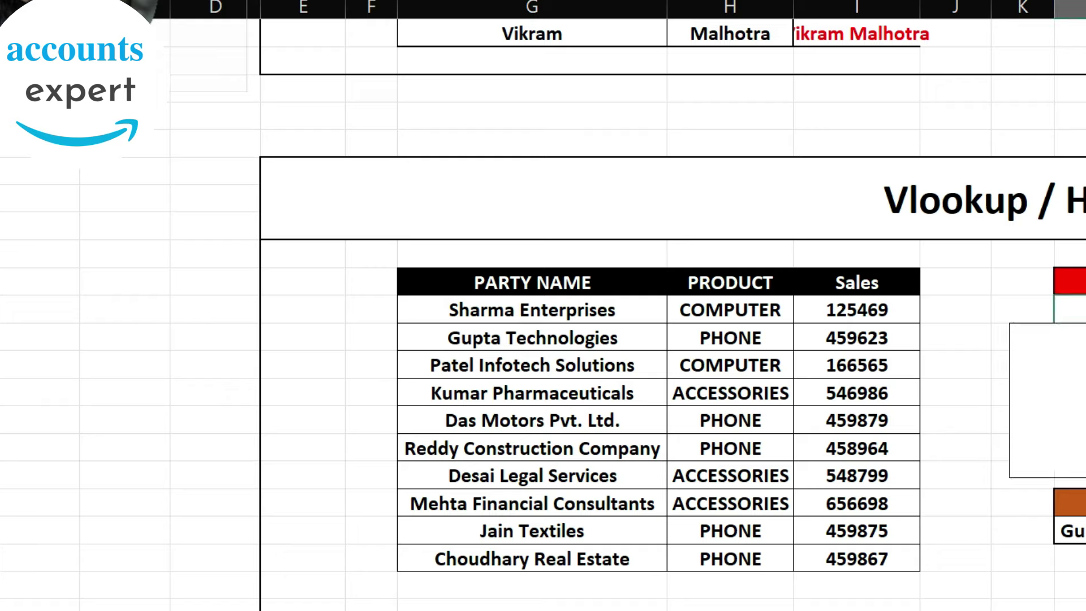
Step: Copy Gupta Technologies from the party table into the VLOOKUP box's party name cell
click(1069, 420)
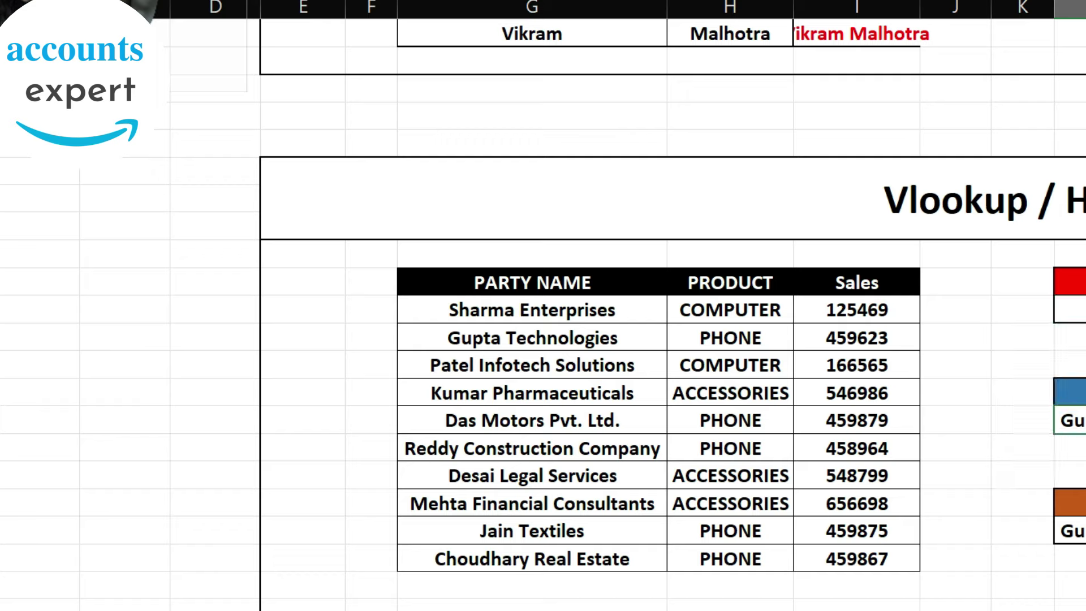
click(532, 338)
key(ctrl+c)
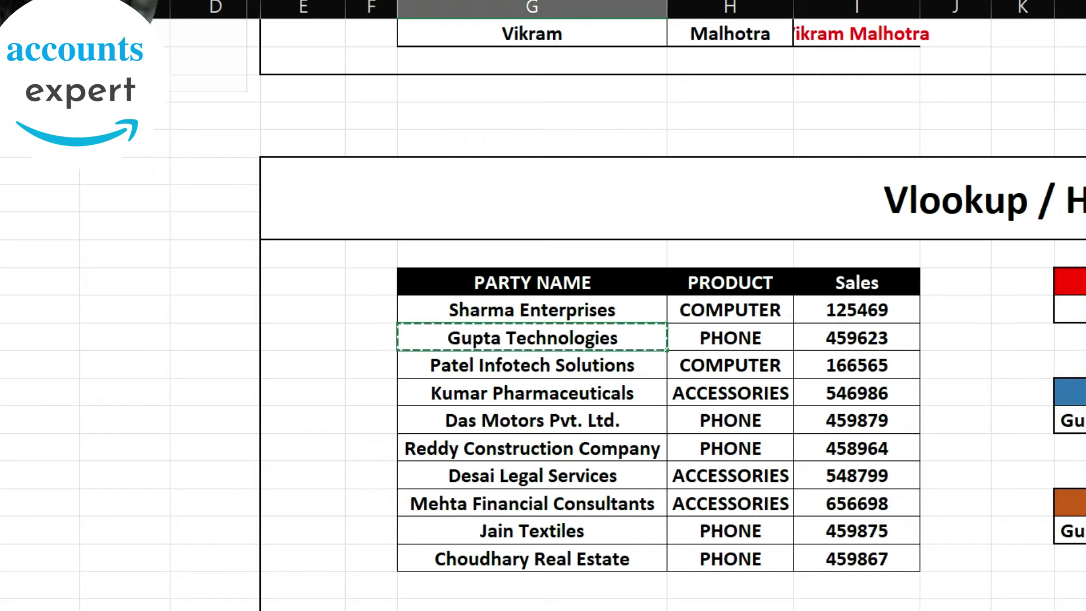
click(1069, 310)
key(ctrl+v)
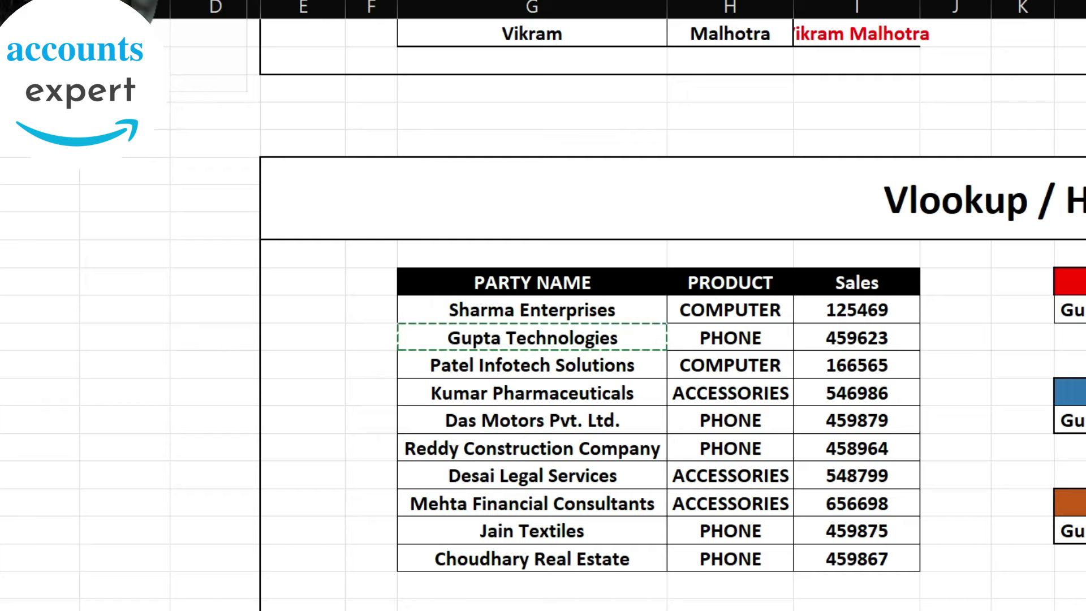
Step: Enter an exact-match VLOOKUP over the party table G6:I15 to return Gupta Technologies' sales
text(=vl)
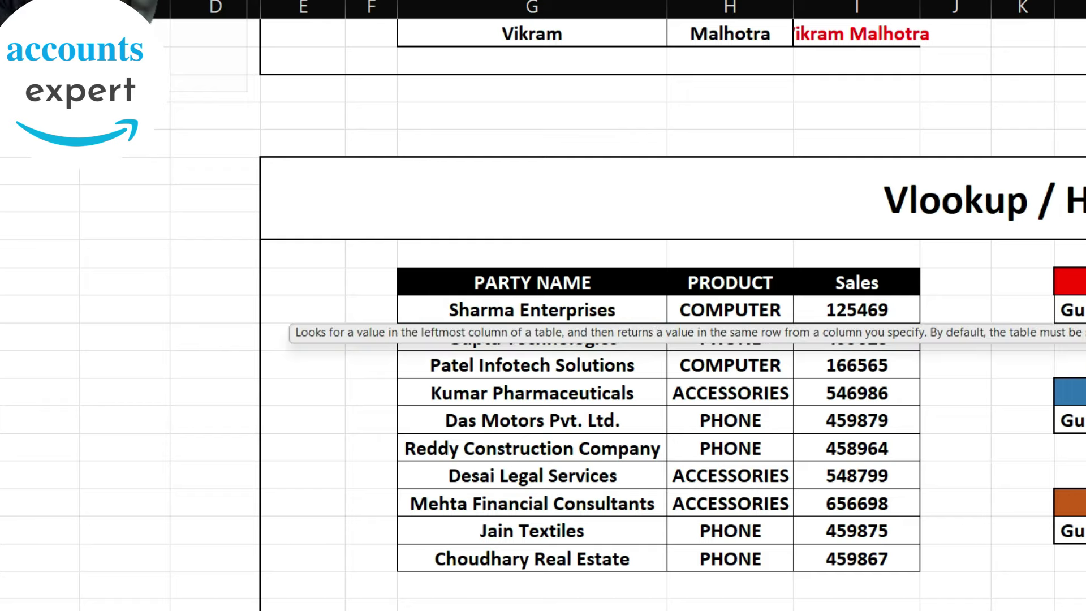
key(Tab)
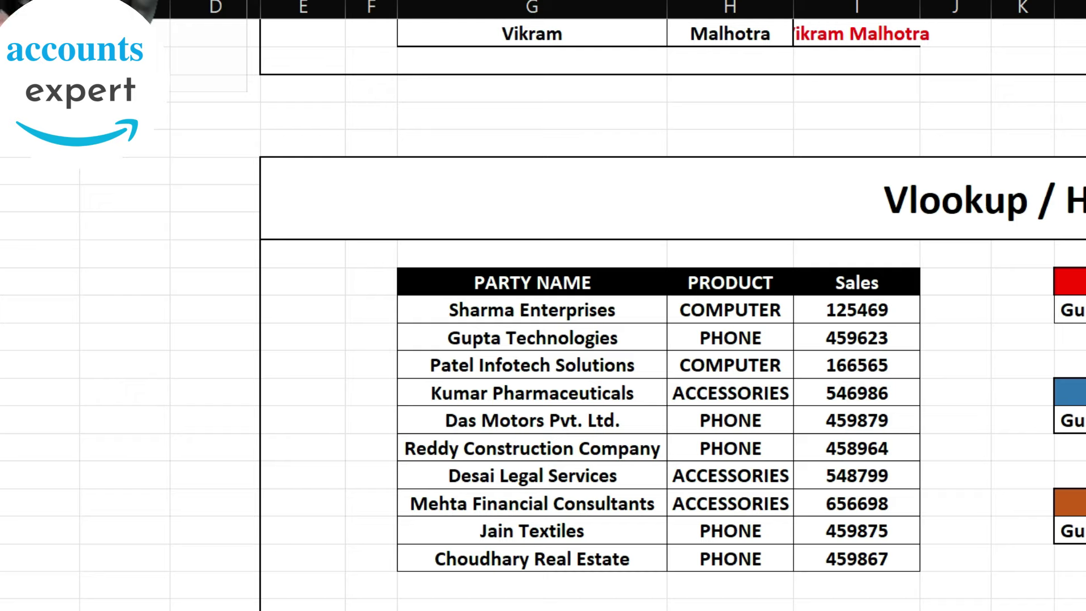
click(1069, 310)
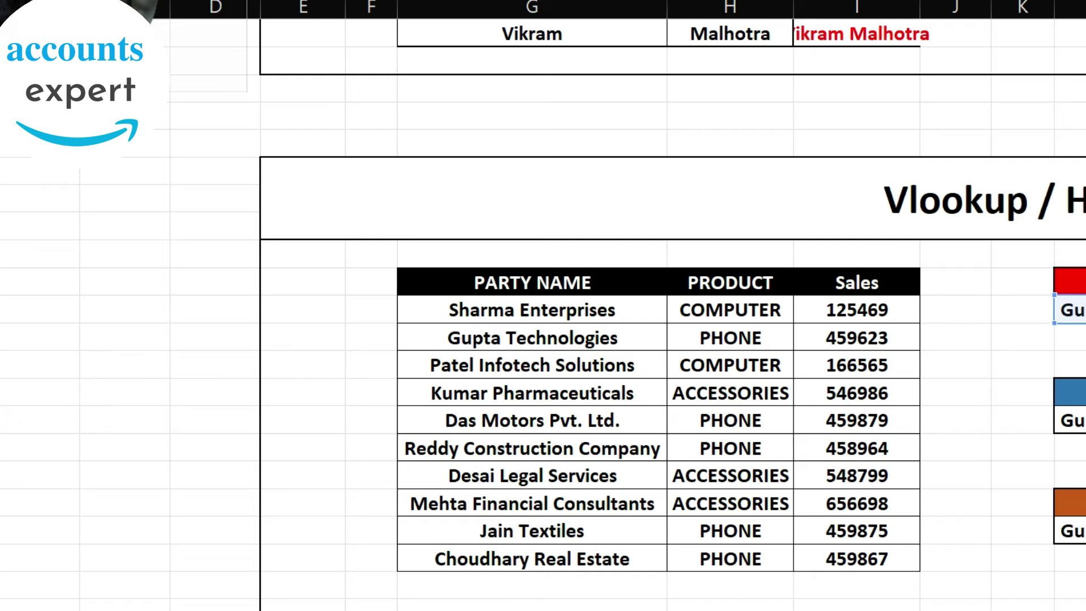
drag(532, 310, 857, 559)
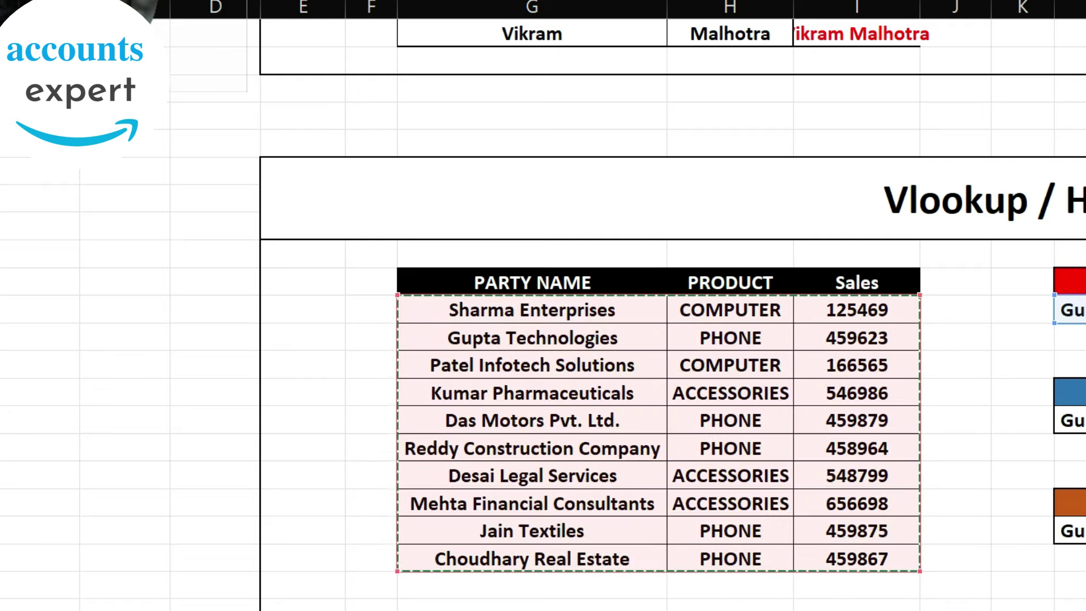
text(,)
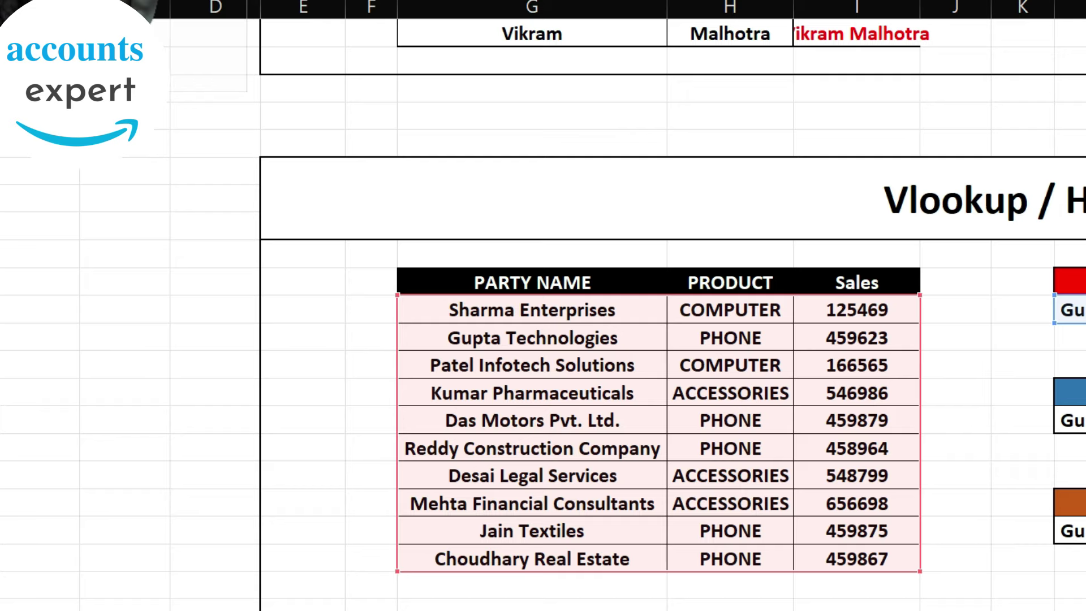
text(,)
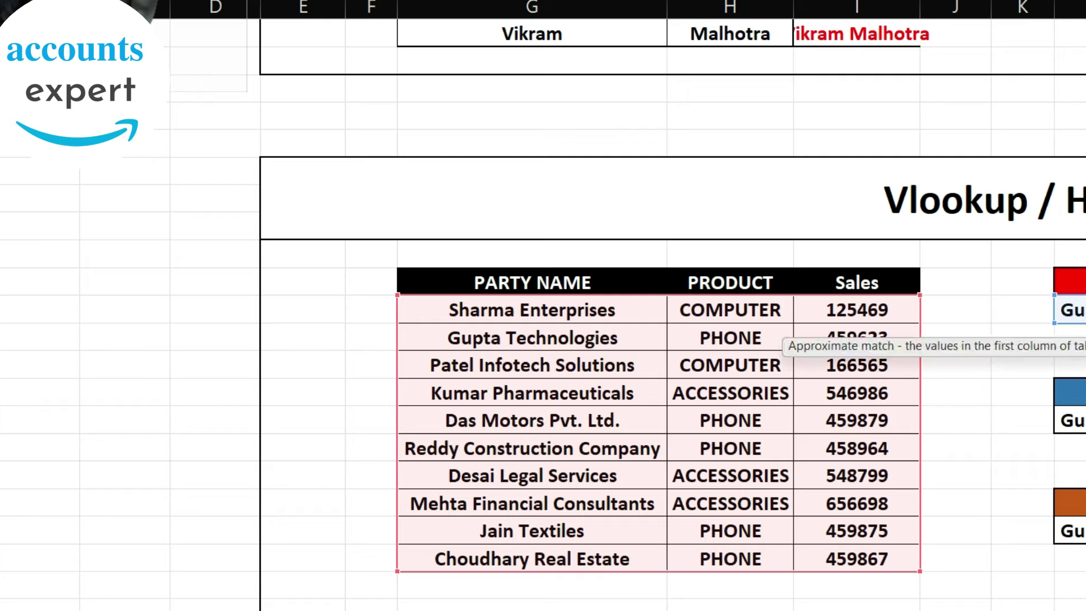
text(0)
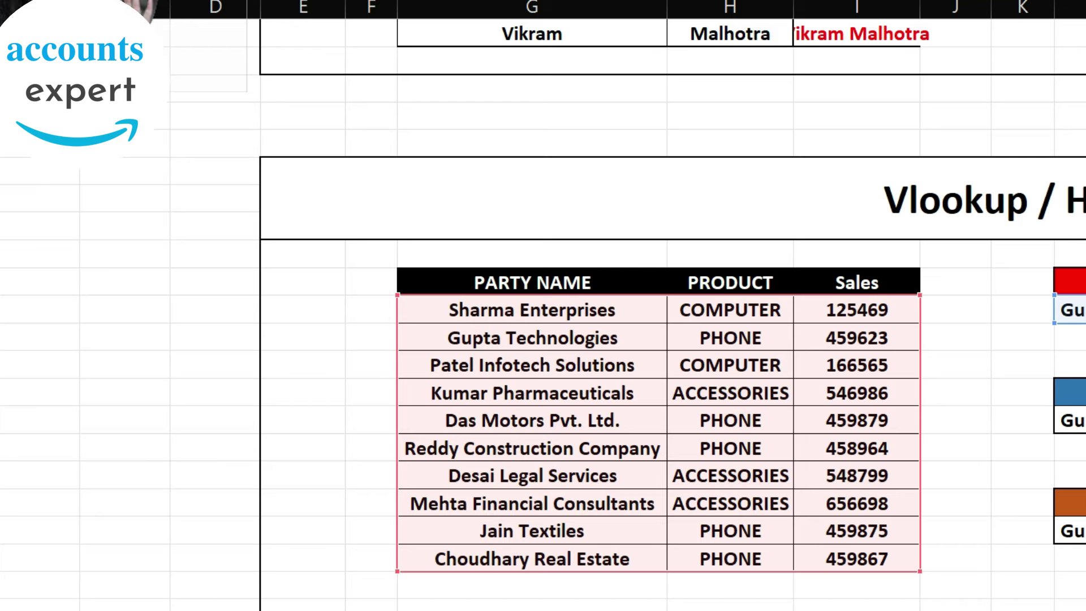
key(Return)
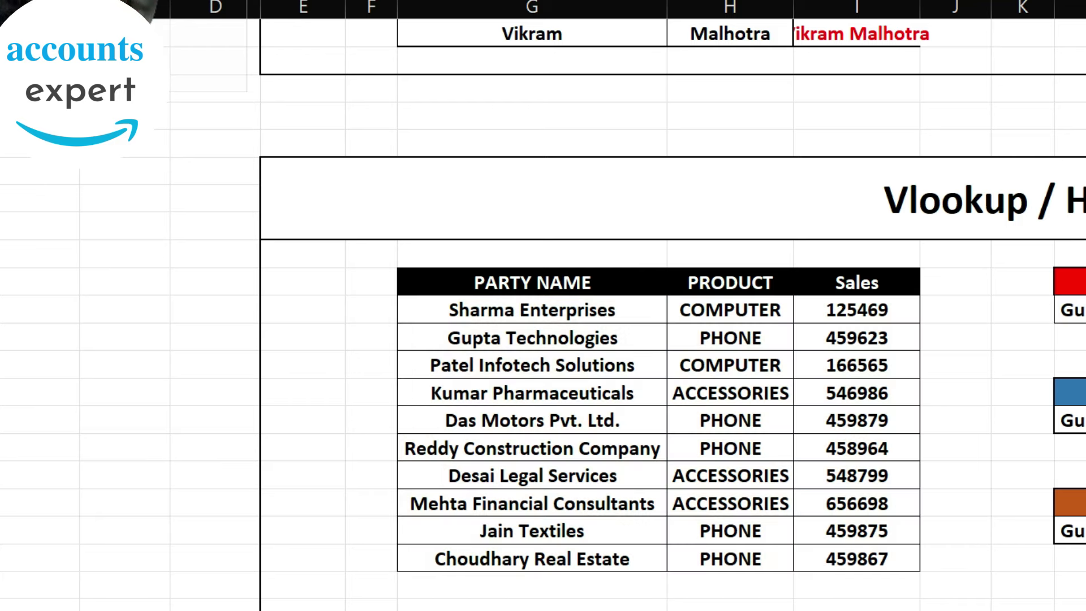
Step: Autofit the column widths of the horizontal party table
click(1069, 309)
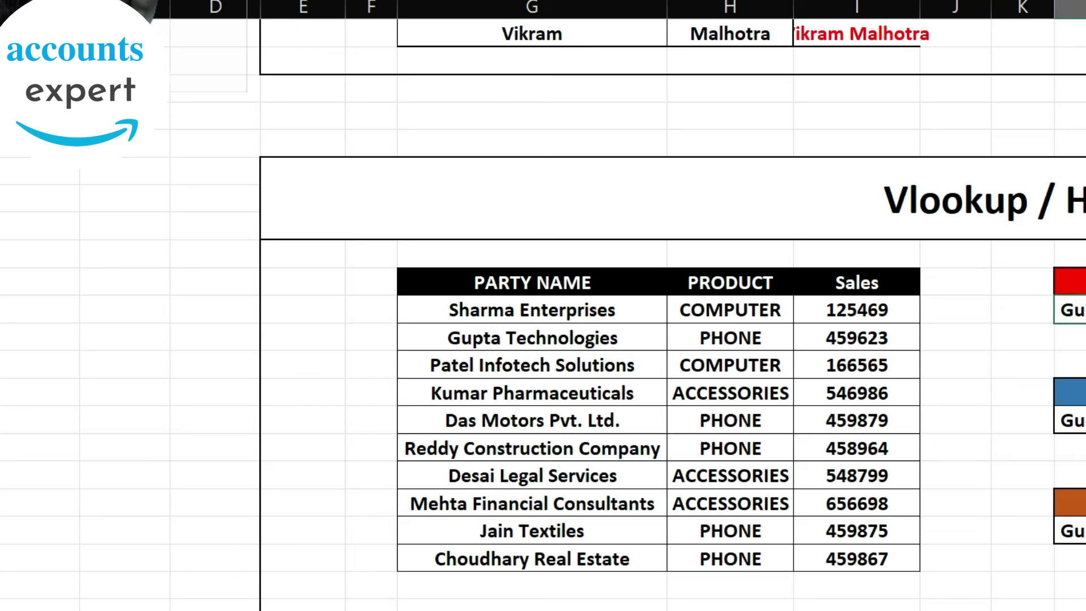
mouse_move(531, 309)
mouse_down()
mouse_move(730, 420)
mouse_move(857, 559)
mouse_move(857, 585)
mouse_up()
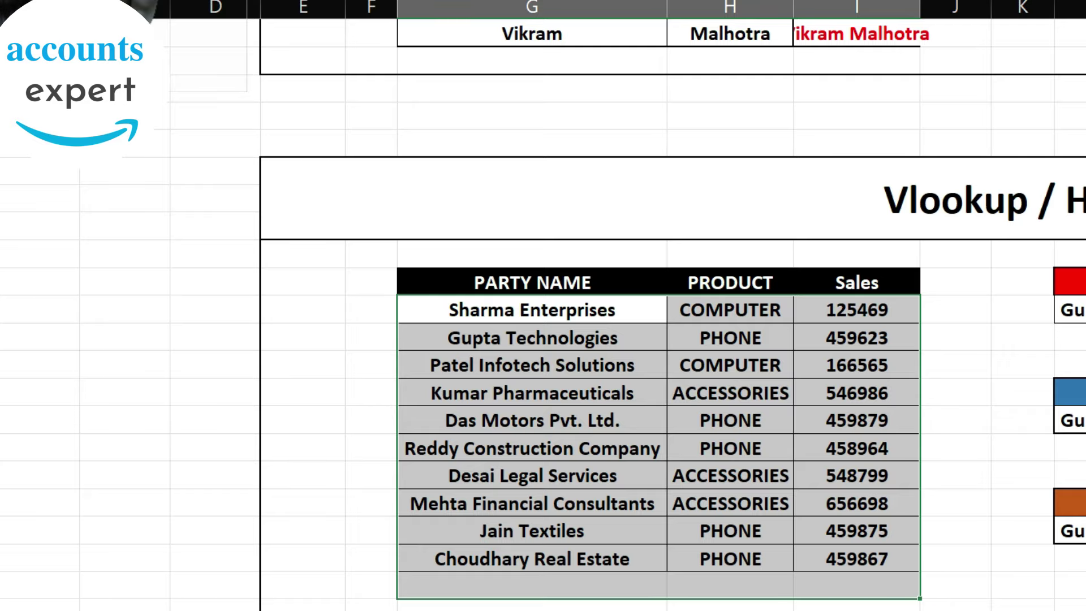
click(1072, 475)
scroll(543, 314, down, 2)
scroll(543, 314, down, 2)
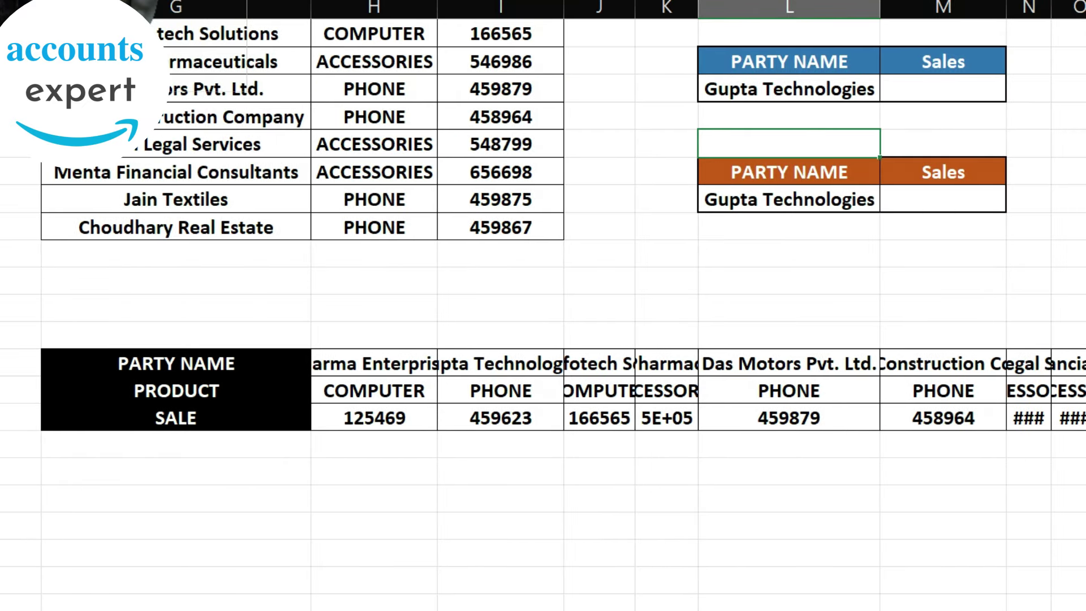
click(226, 363)
key(ctrl+a)
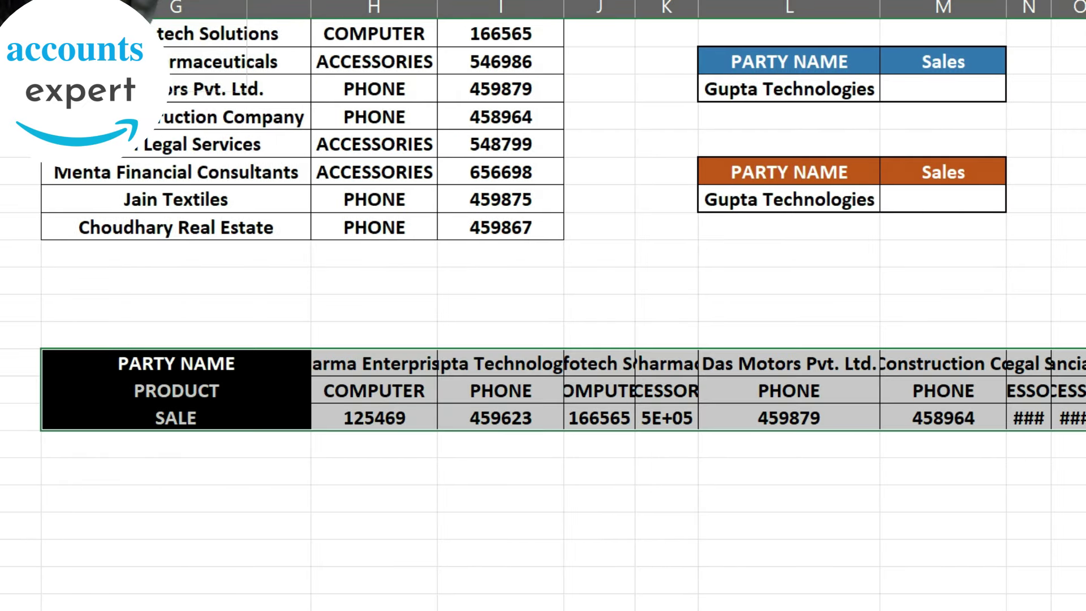
key(alt+h)
key(o)
key(i)
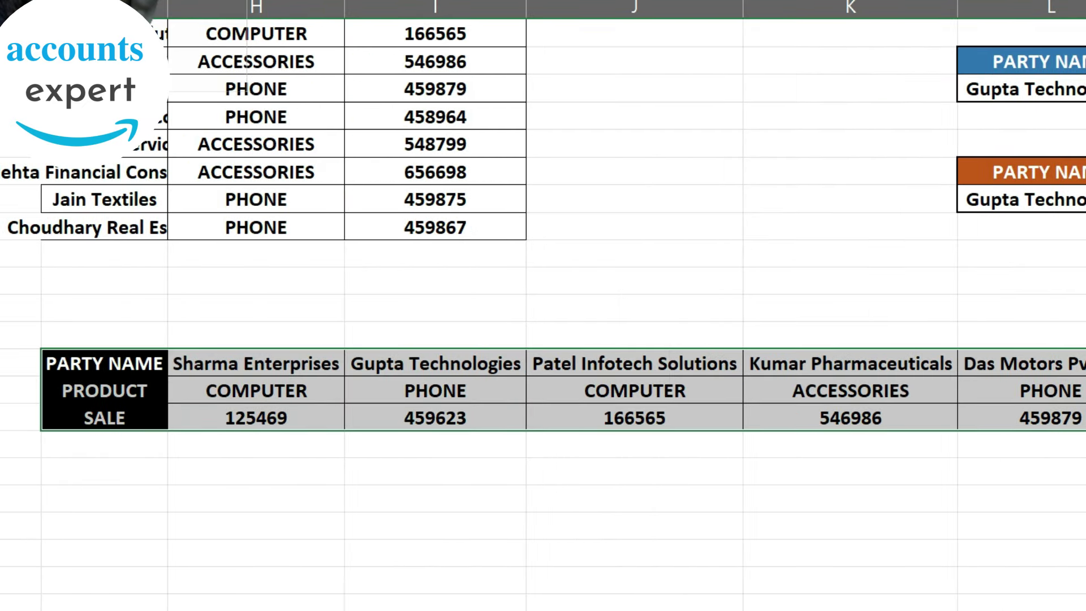
scroll(543, 305, up, 2)
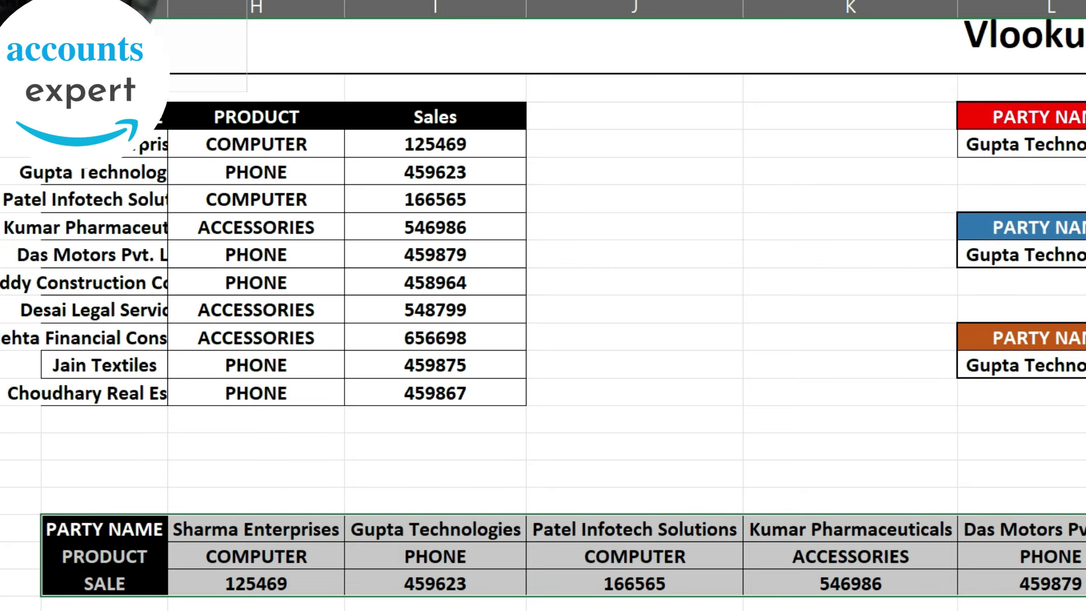
key(ctrl+Home)
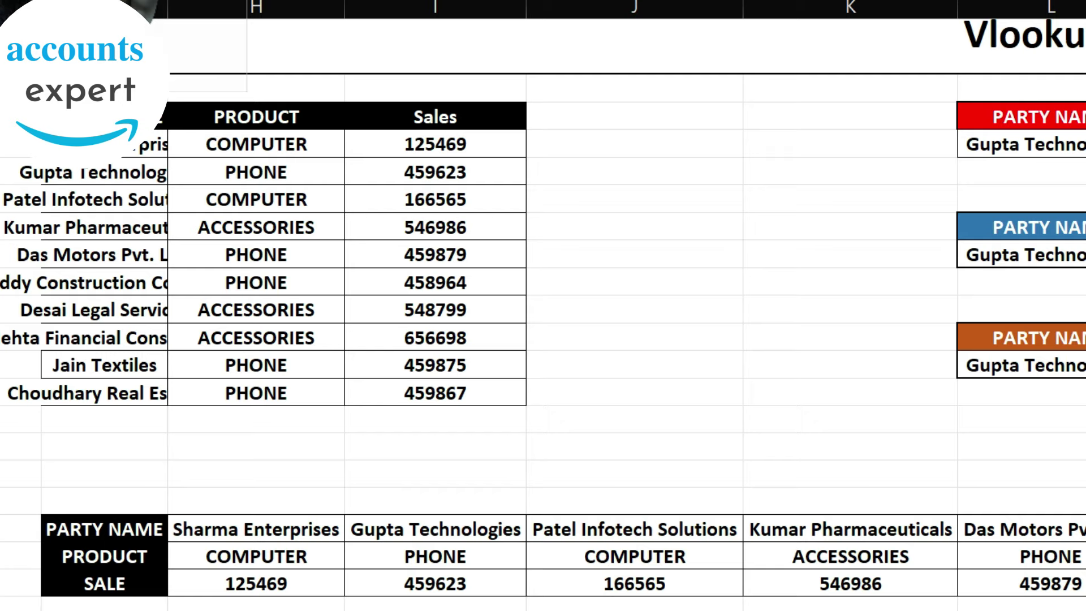
Step: Enter =HLOOKUP(L381,H391:Q393,3,FALSE) in the HLOOKUP box, returning 459623
key(ctrl+c)
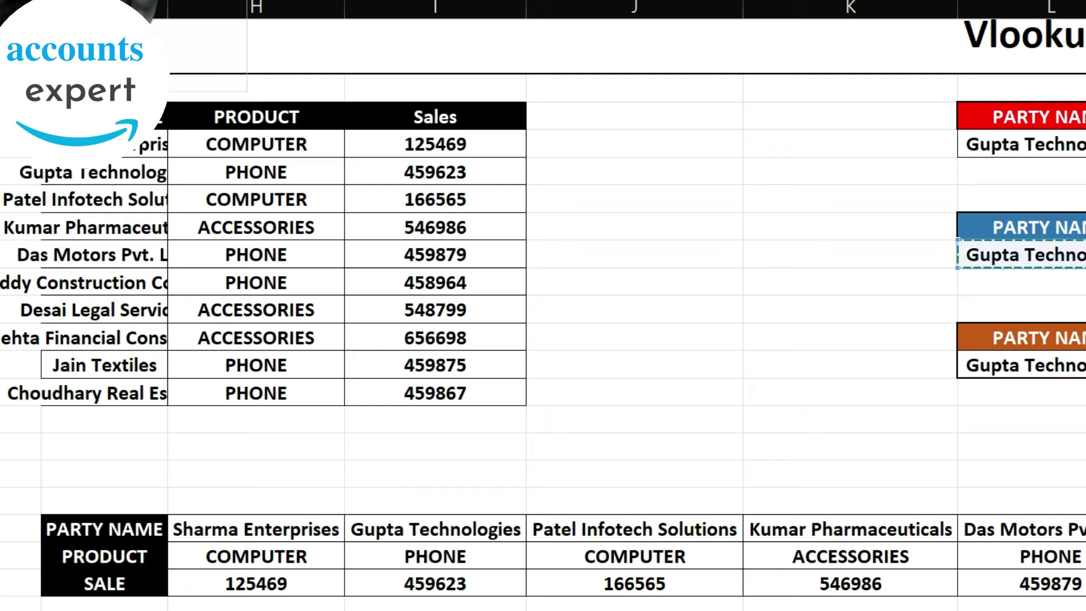
key(Escape)
drag(255, 529, 436, 582)
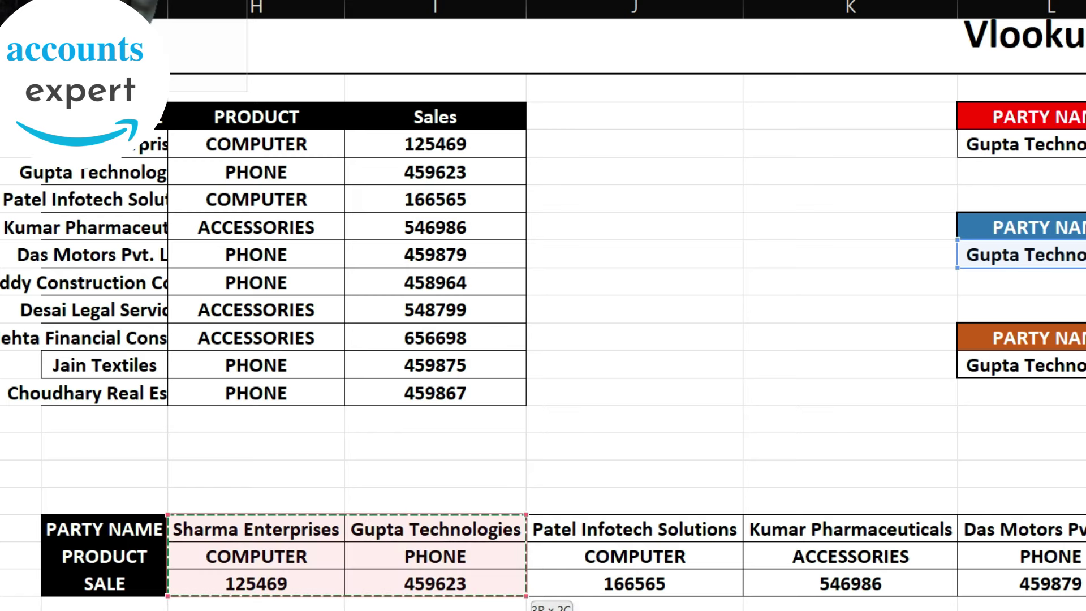
key(ctrl+c)
key(ctrl+shift+Right)
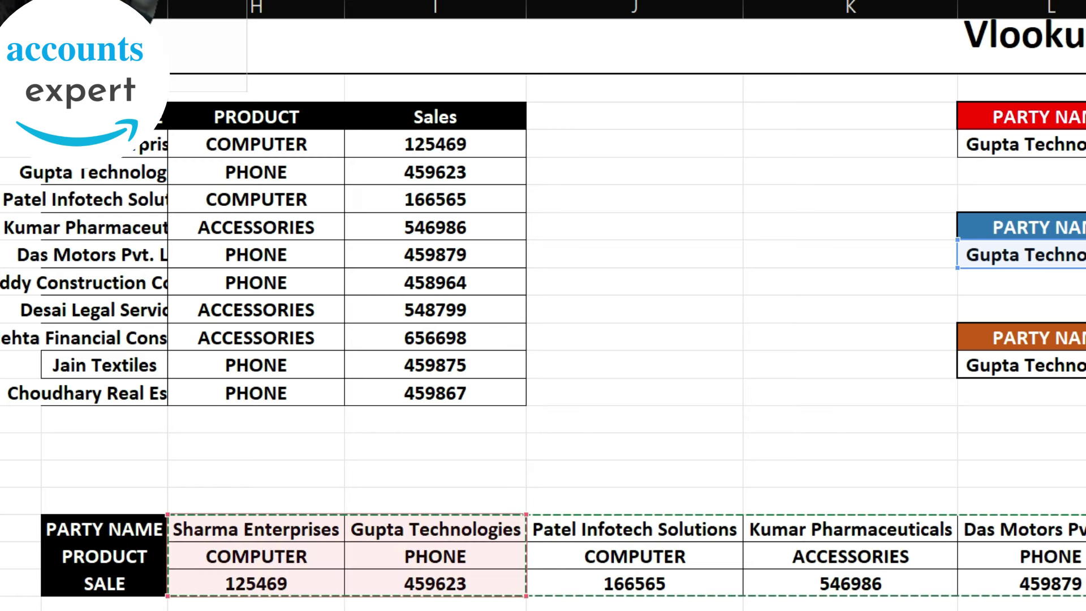
text(,)
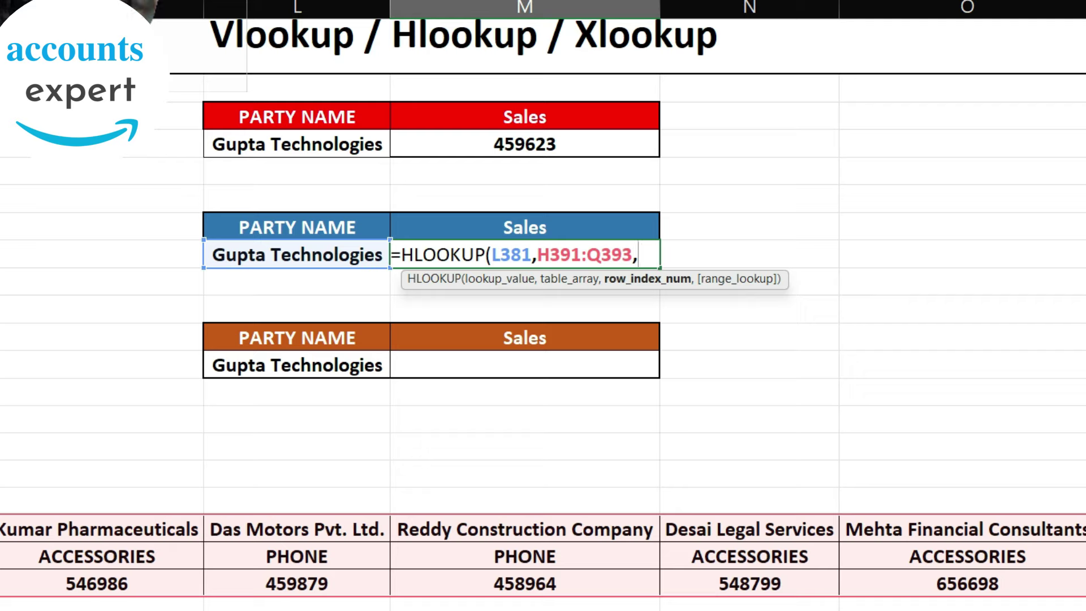
text(3)
text(,)
key(Down)
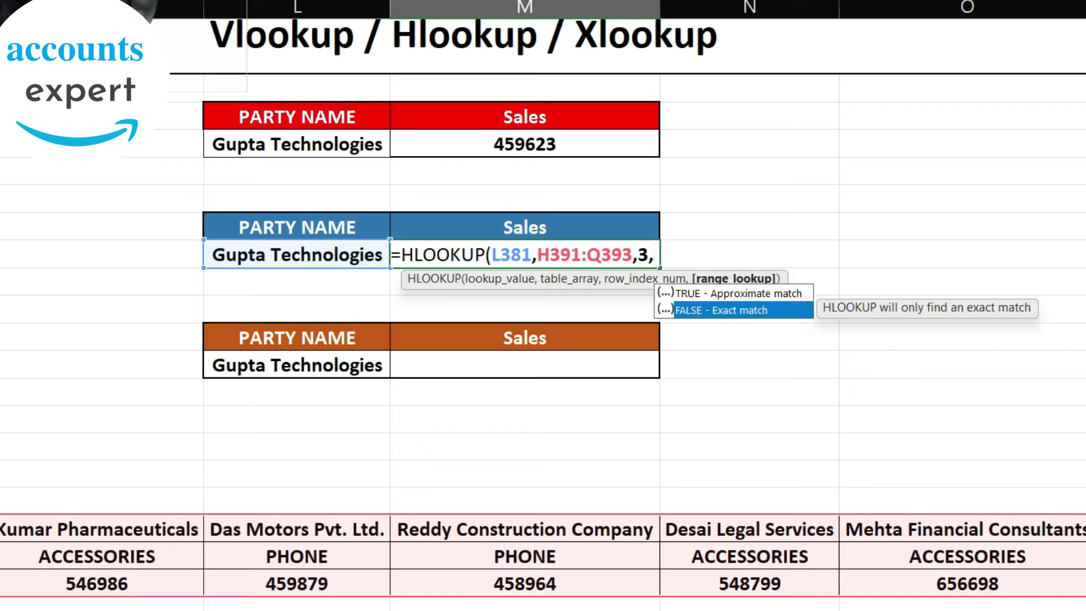
key(Tab)
text())
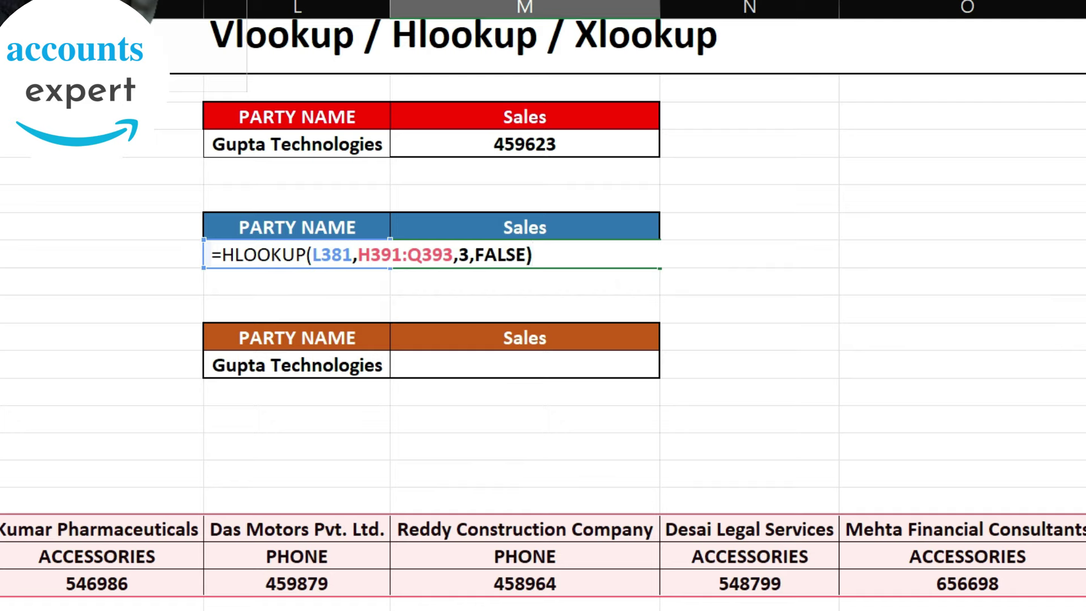
key(Return)
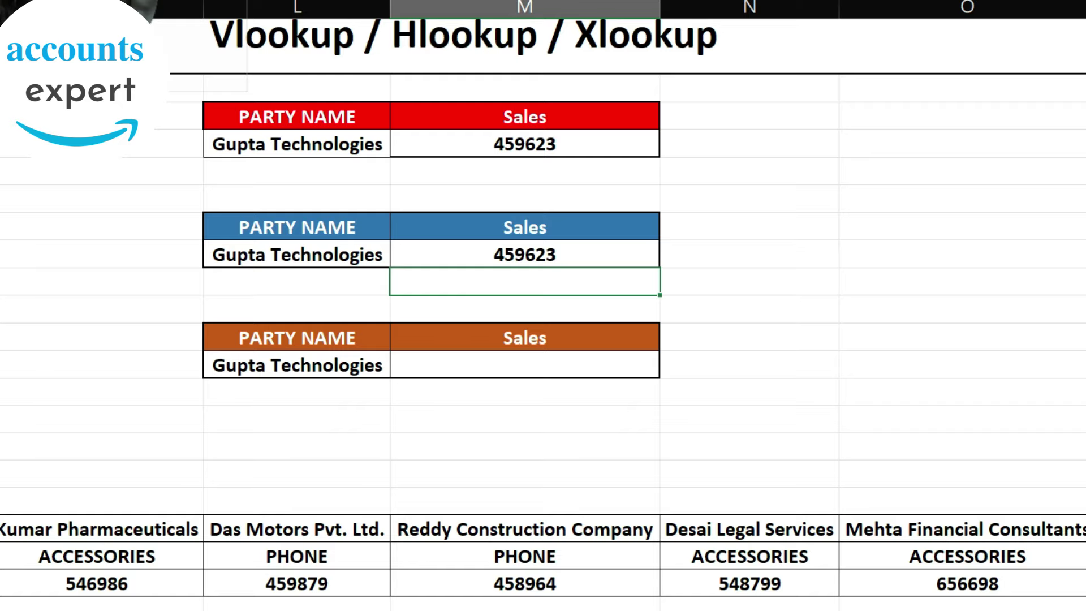
scroll(543, 306, left, 3)
scroll(543, 305, left, 10)
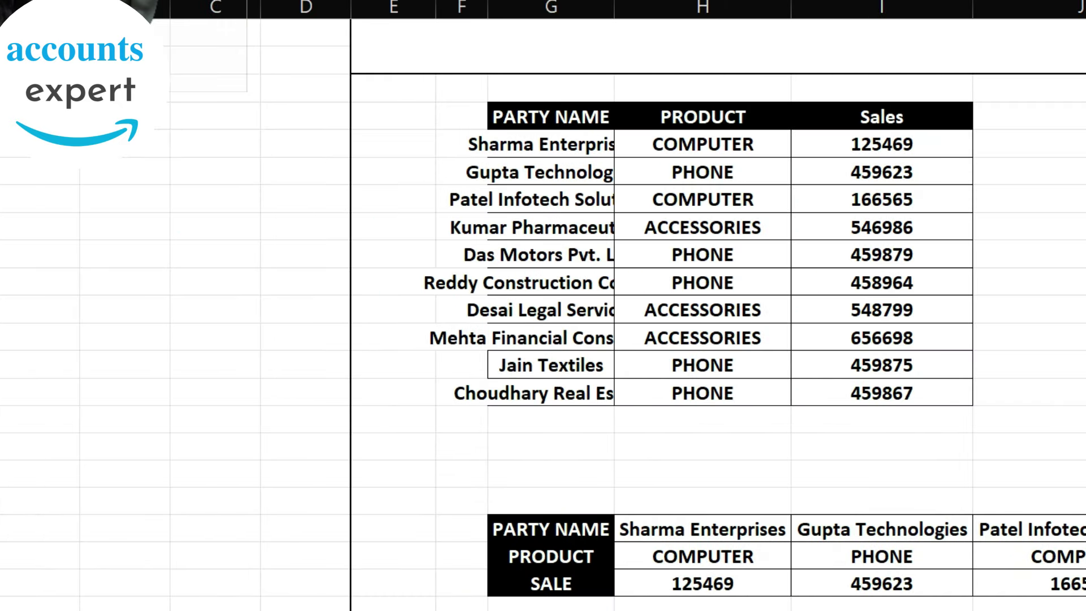
scroll(543, 306, right, 3)
scroll(543, 305, left, 1)
scroll(543, 306, right, 2)
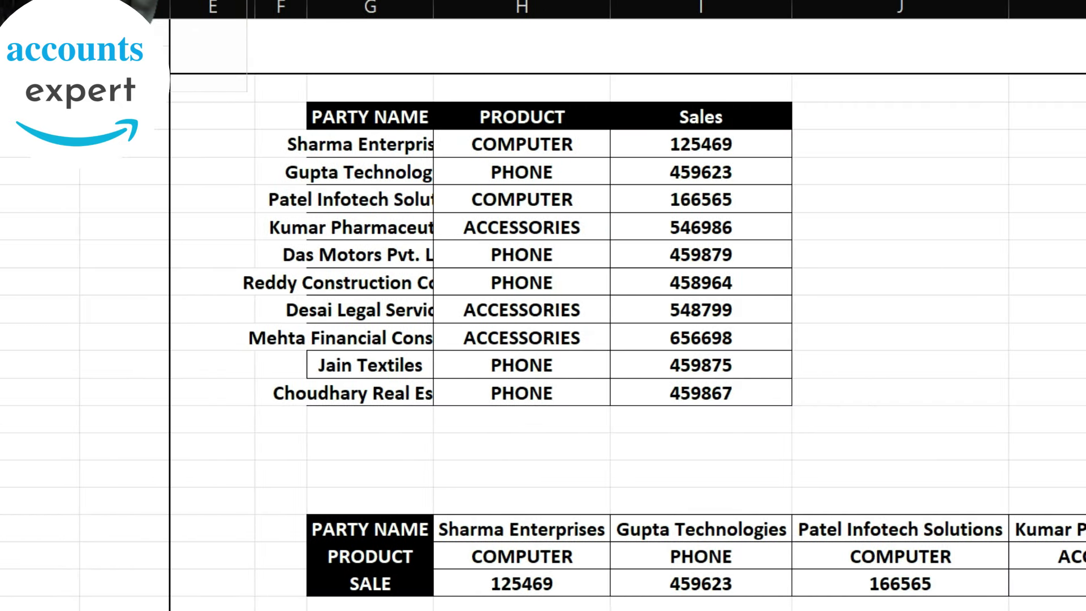
Step: Autofit the vertical party table's column widths to show full party names
drag(370, 117, 700, 393)
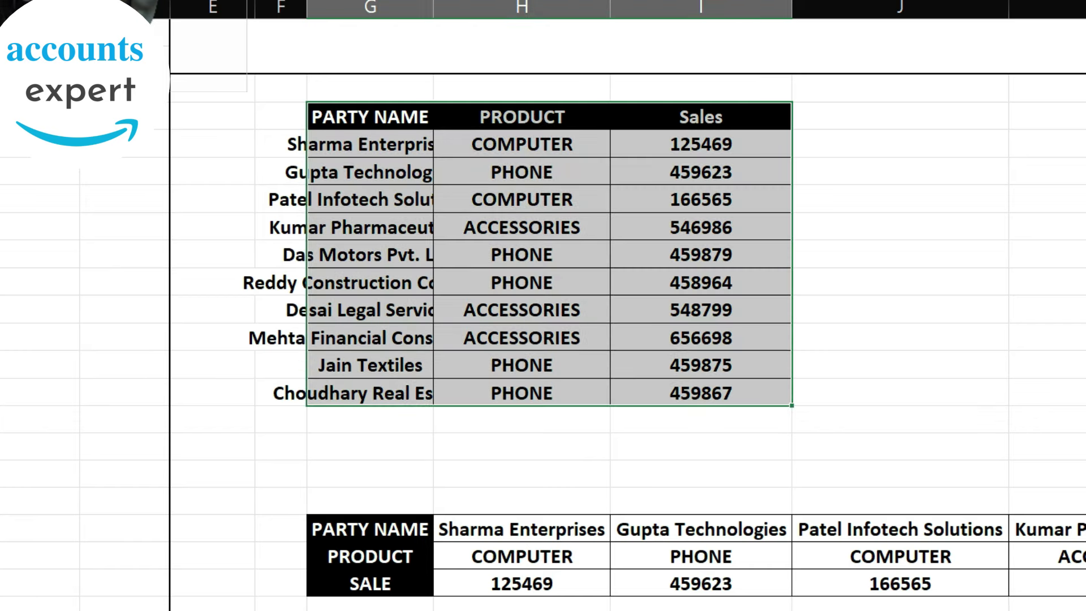
key(alt+h)
key(o)
key(i)
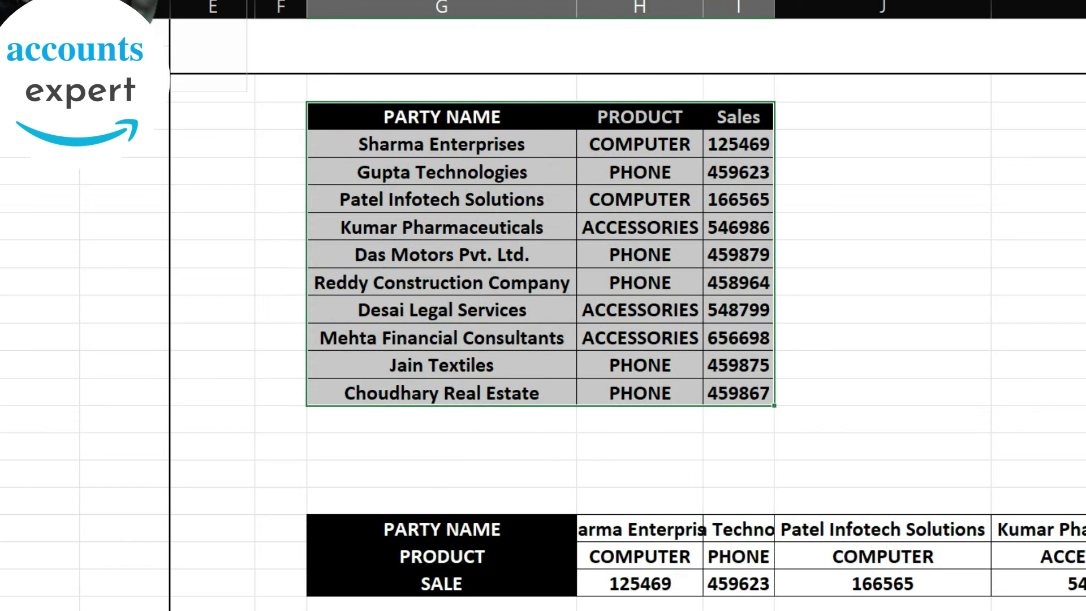
Step: Delete the empty column cells beside the table, shifting cells left
drag(882, 116, 882, 393)
click(882, 116)
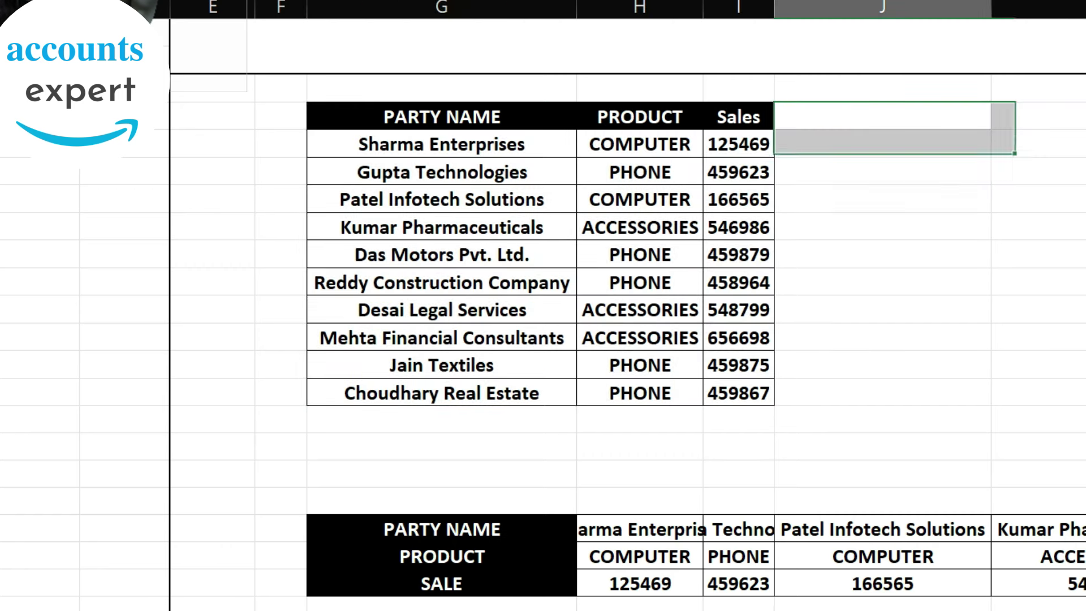
drag(882, 116, 882, 418)
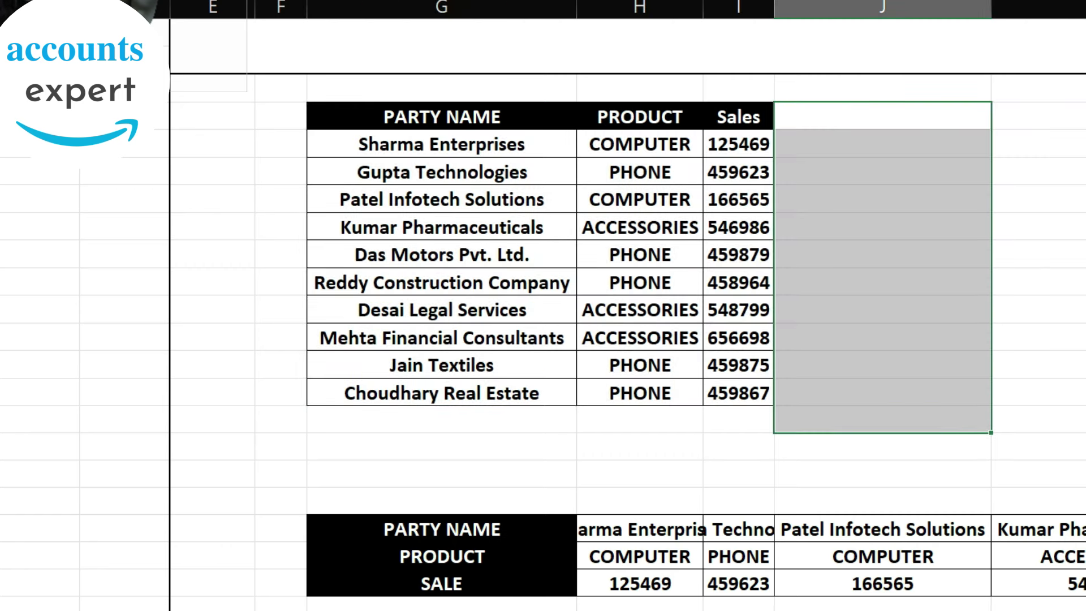
key(shift+Up)
key(ctrl+minus)
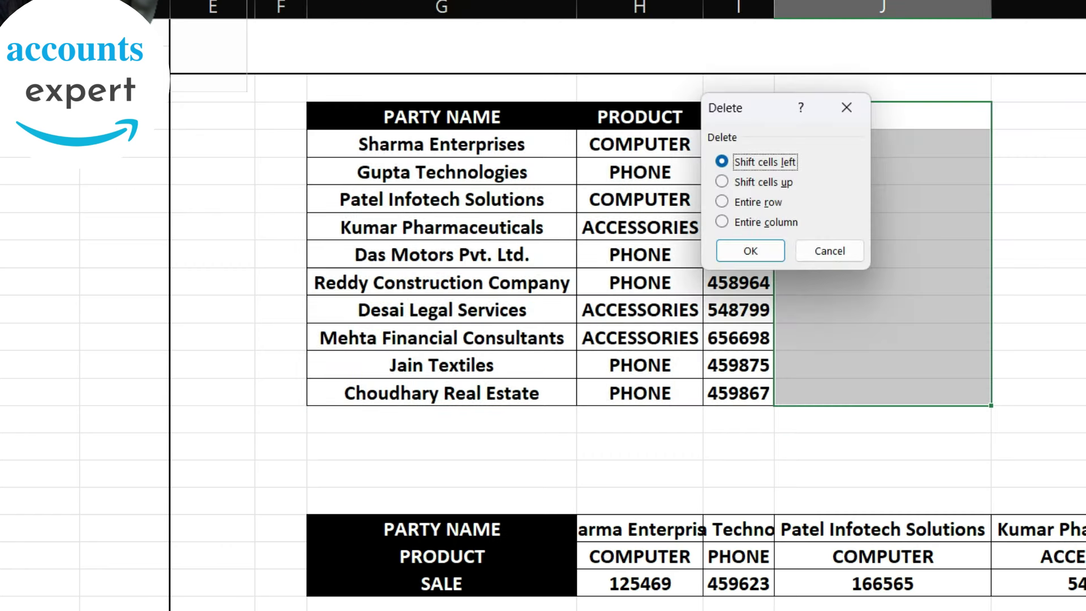
key(Return)
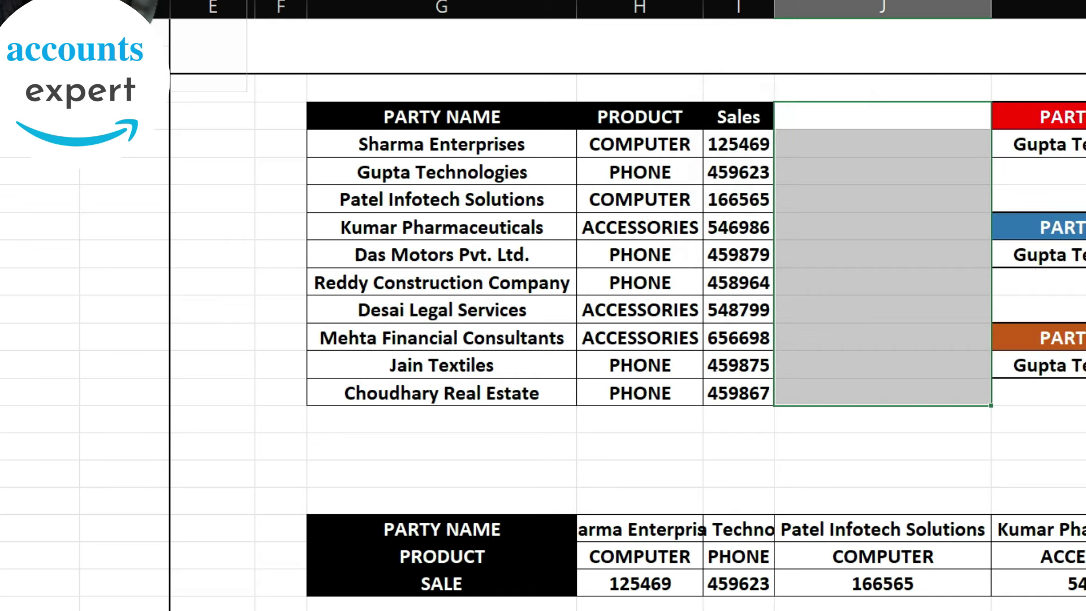
click(882, 282)
click(882, 393)
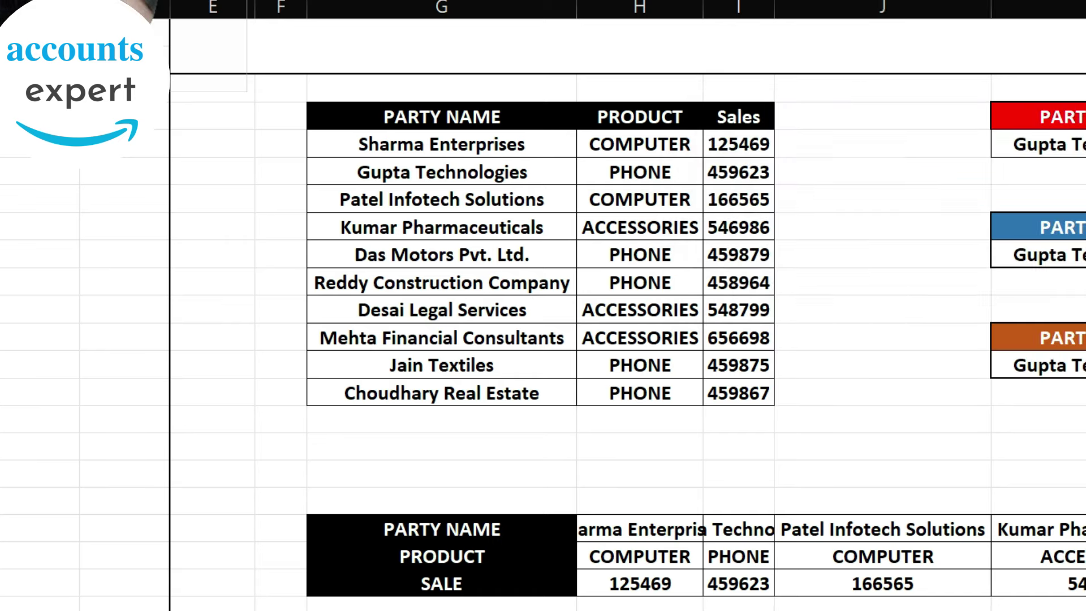
Step: Enter an XLOOKUP using the orange box's party, the PARTY NAME column and the Sales column
text(=xl)
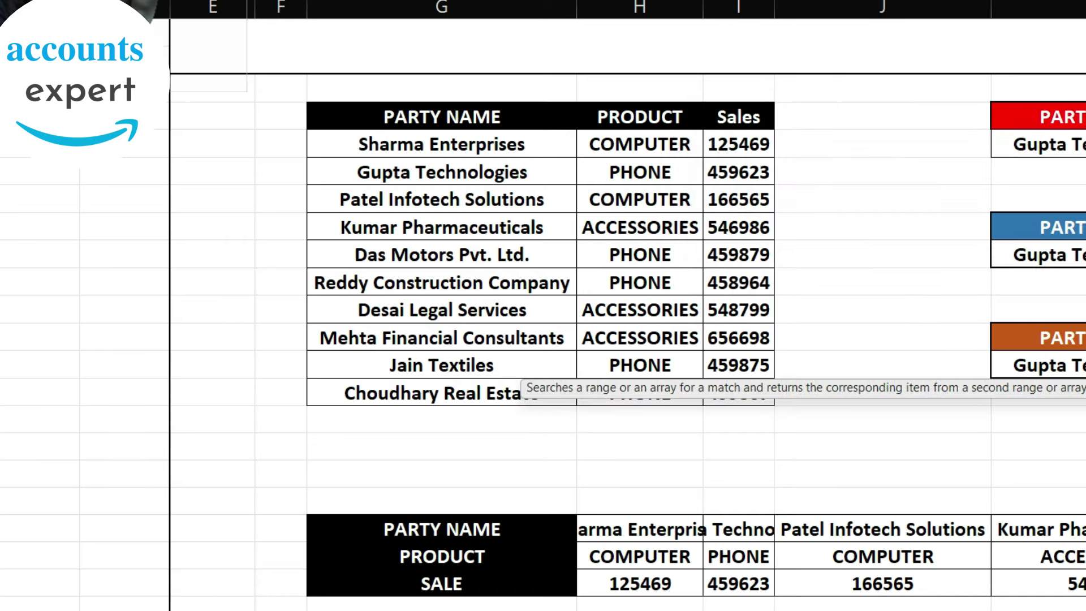
key(Tab)
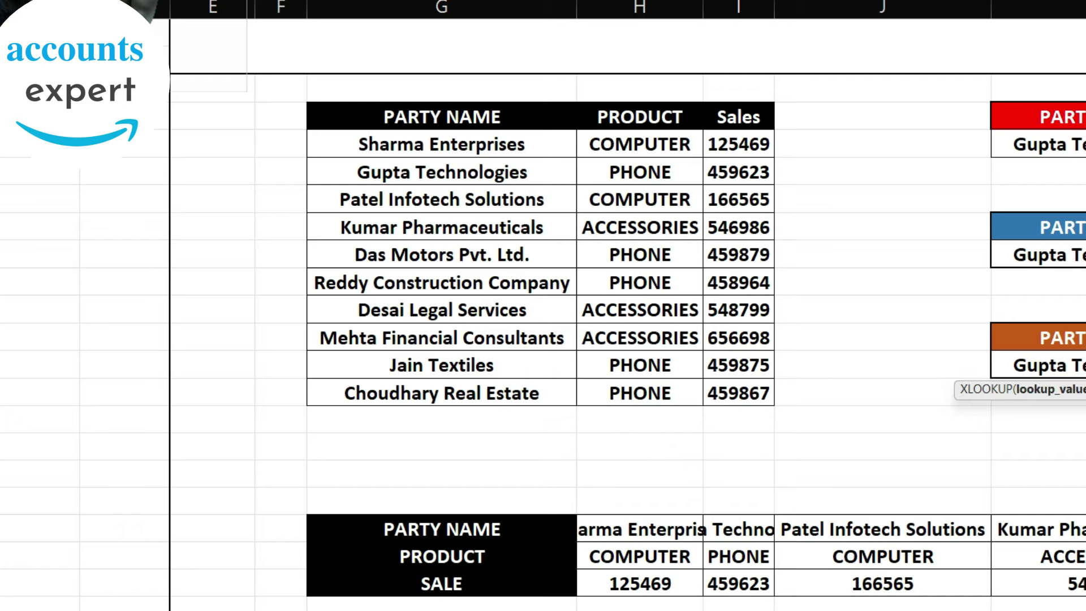
click(1037, 365)
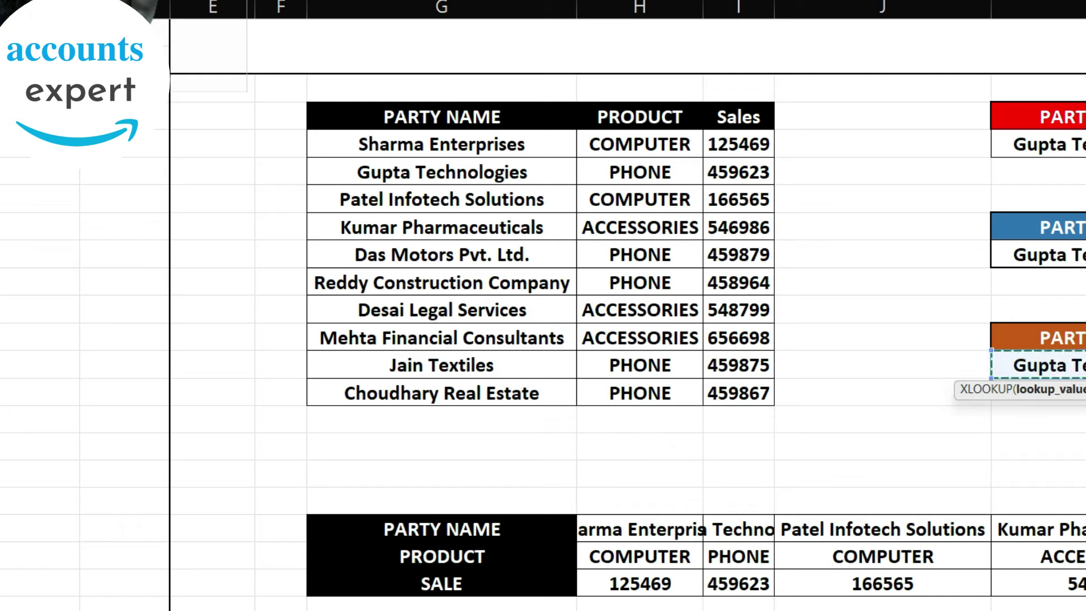
text(,)
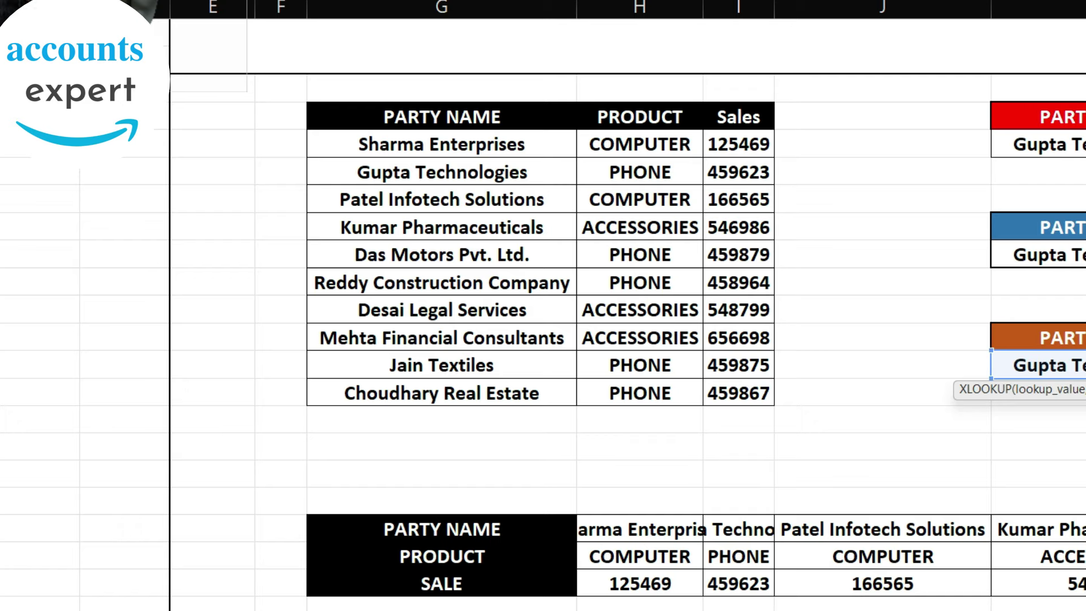
drag(441, 144, 441, 393)
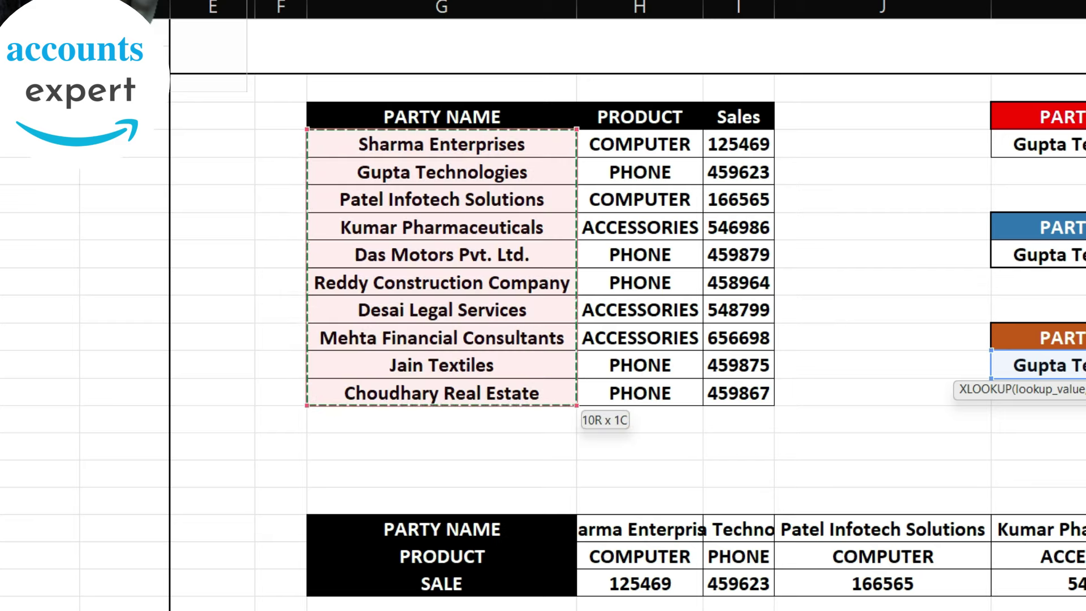
text(,)
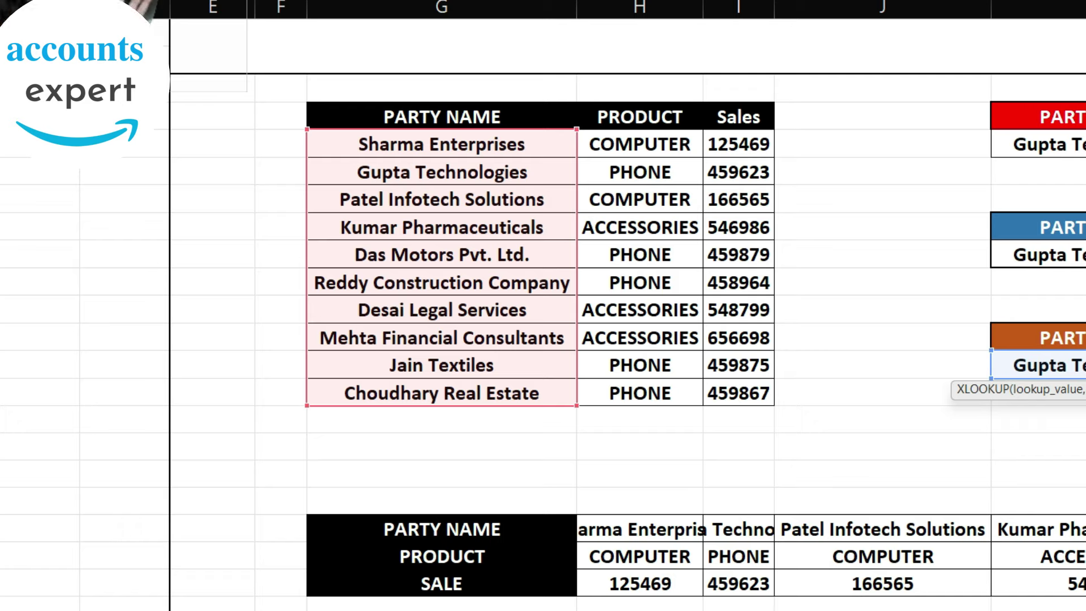
drag(738, 144, 741, 393)
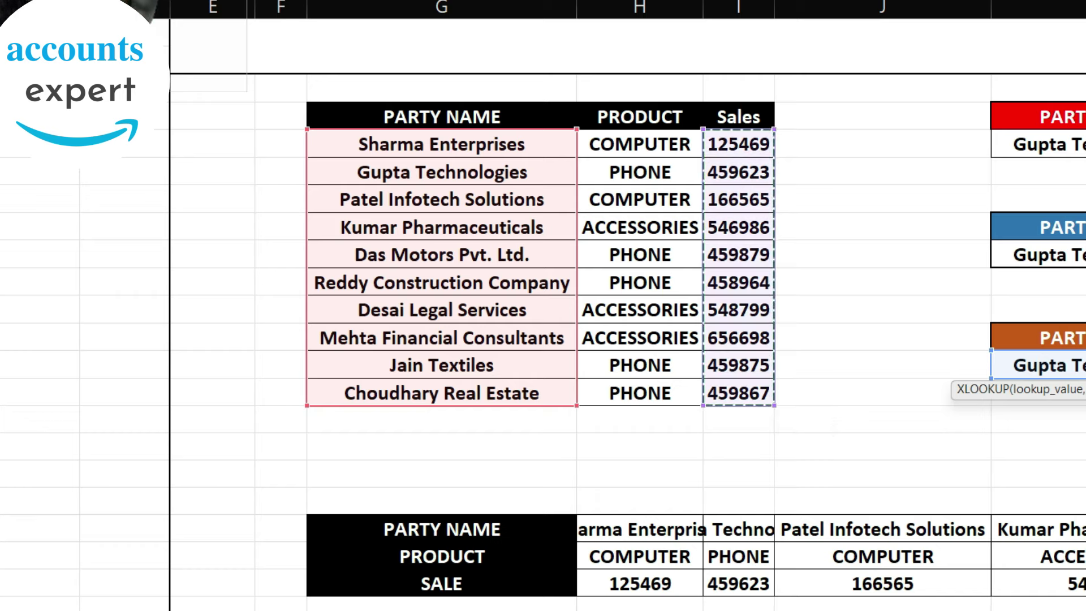
text())
key(Return)
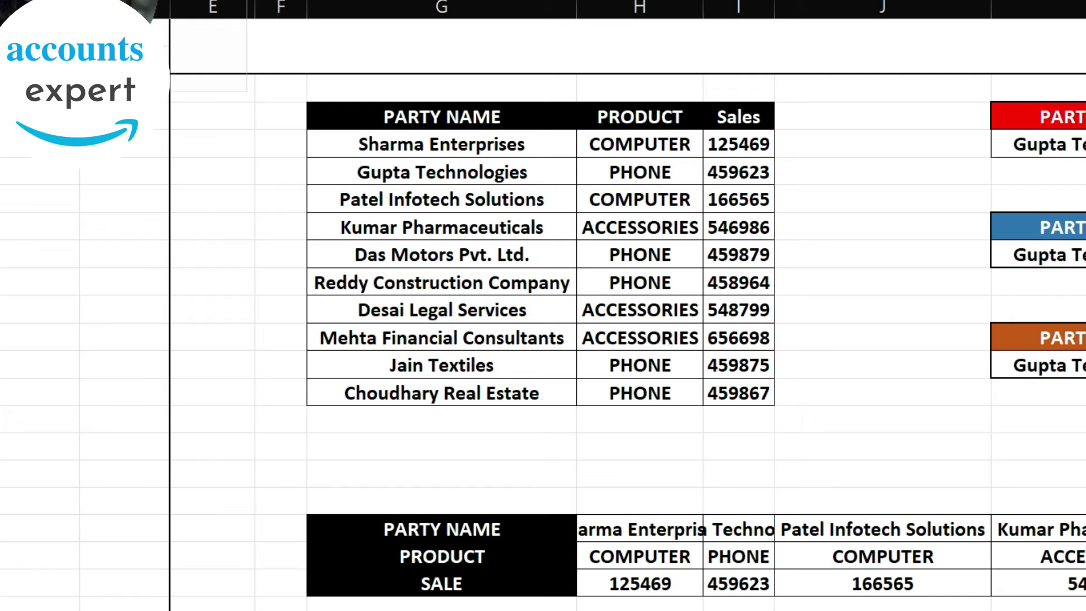
Step: Highlight the party-name and Sales columns to explain the lookup, then select an empty cell
drag(441, 144, 441, 393)
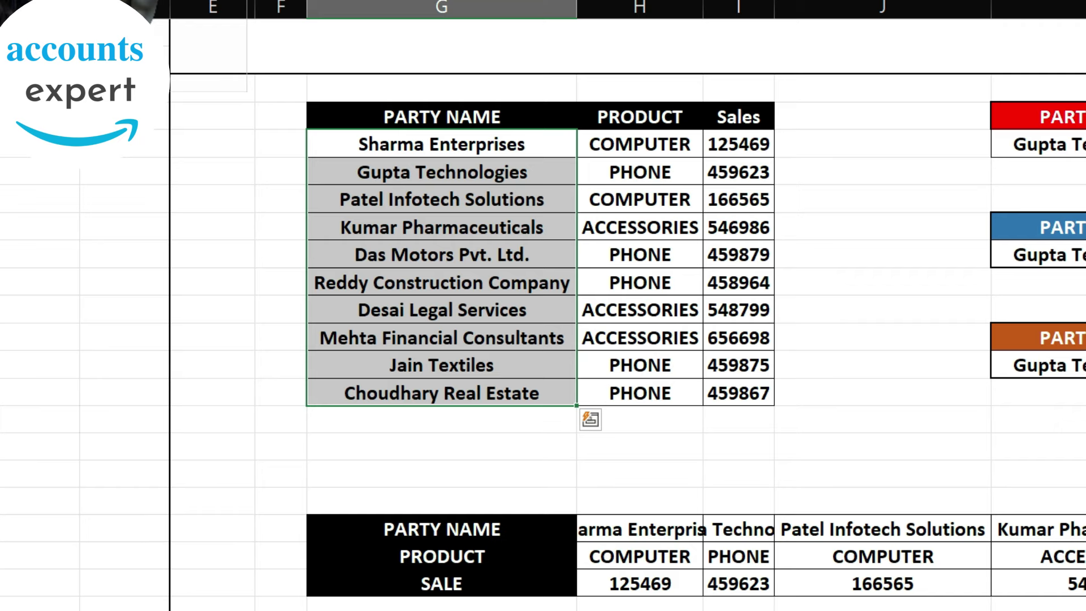
drag(738, 144, 738, 393)
click(882, 255)
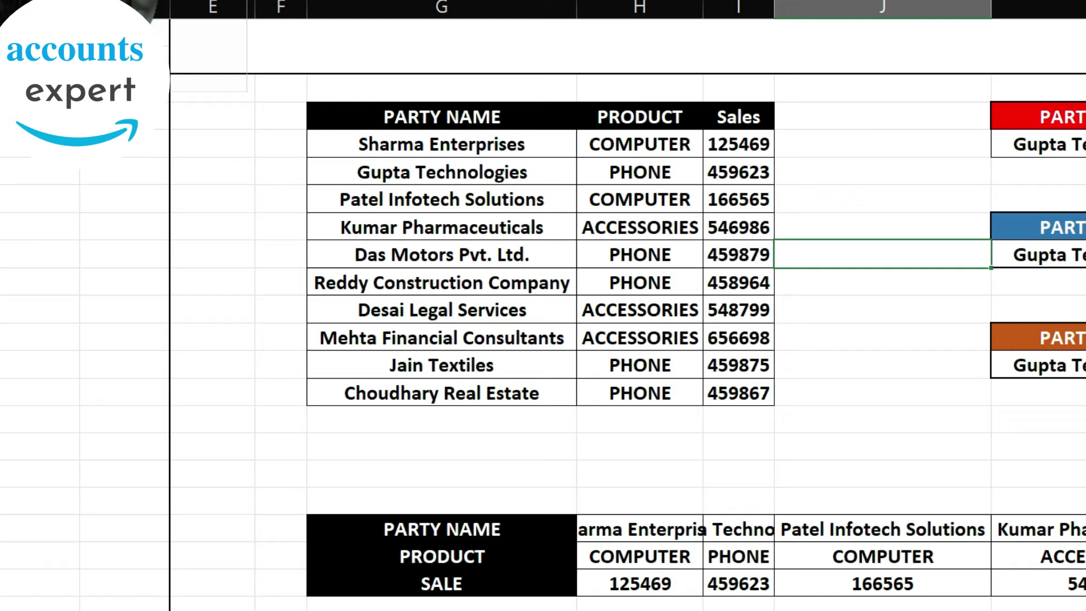
Step: Scroll to the Knowledge / Theory Portion and point out Questions 6, 7, 5 and 4
scroll(543, 317, down, 1)
scroll(543, 316, down, 3)
scroll(543, 317, down, 3)
scroll(543, 316, down, 2)
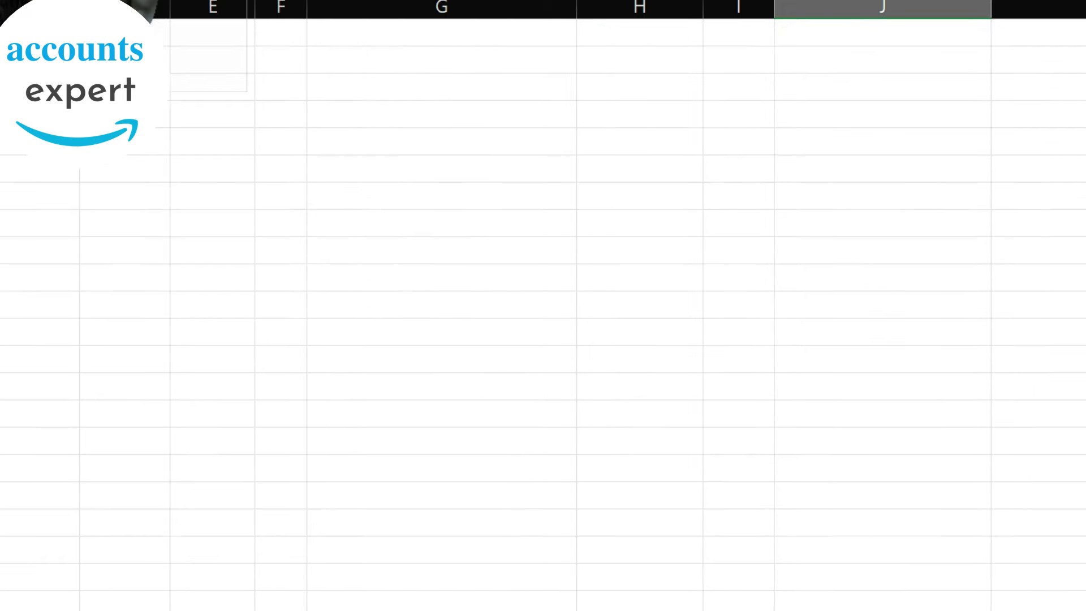
scroll(543, 305, up, 3)
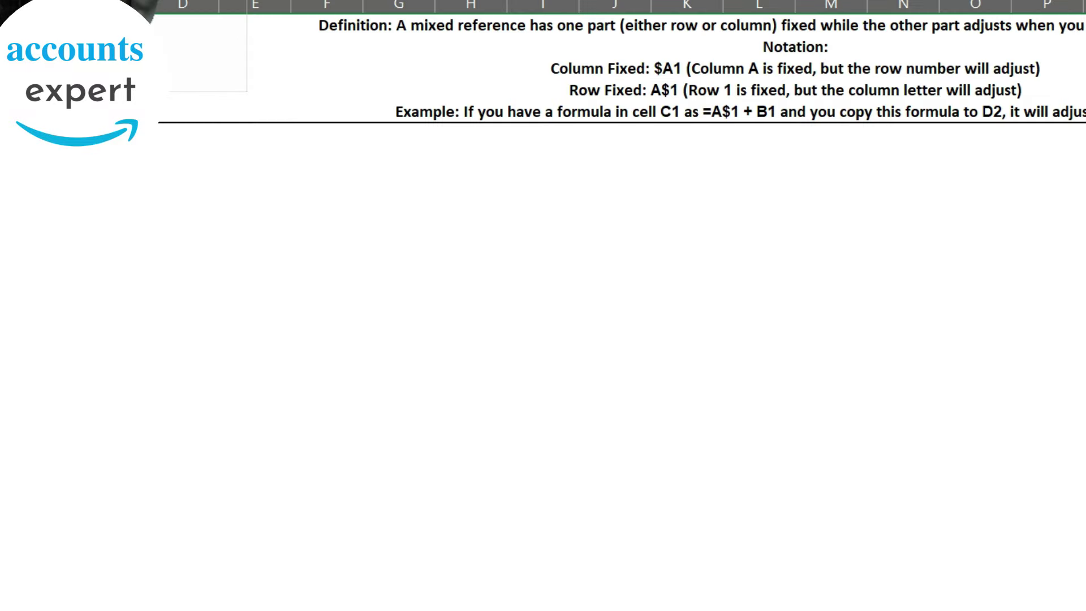
scroll(543, 306, up, 2)
scroll(542, 305, up, 1)
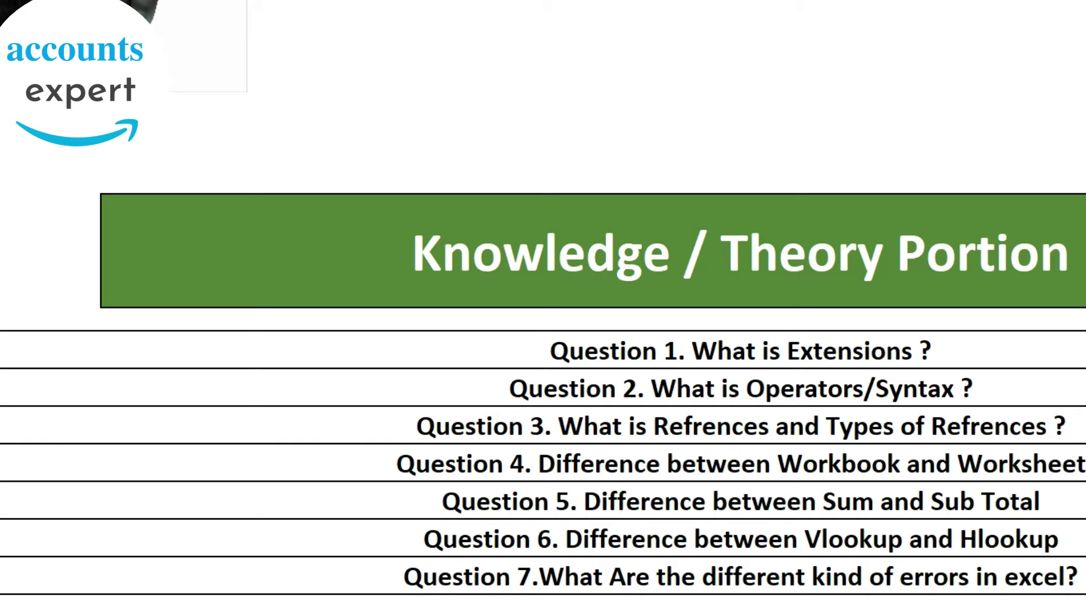
click(740, 538)
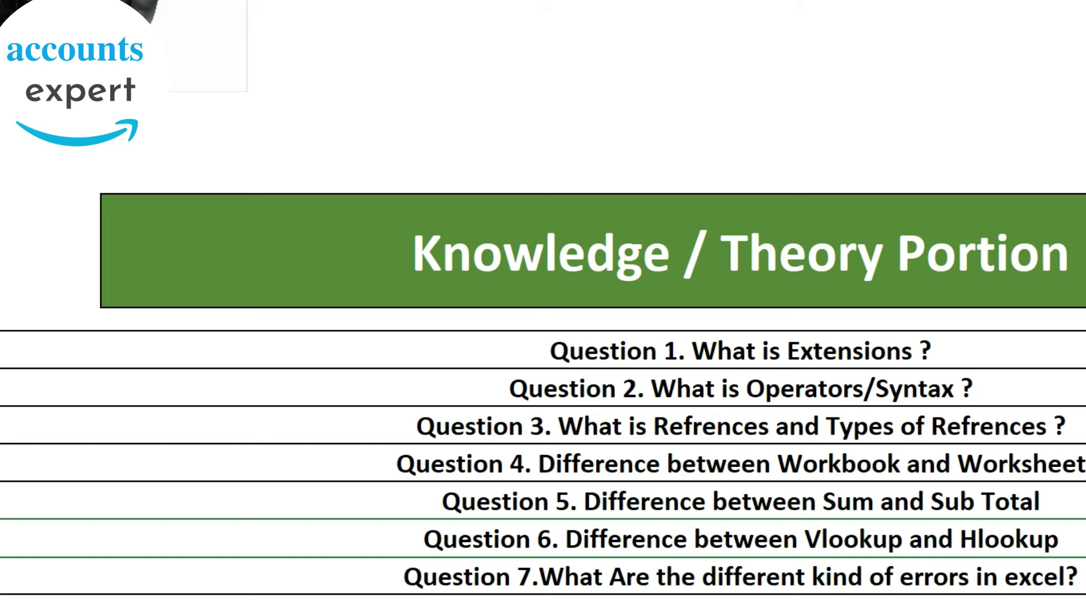
click(740, 576)
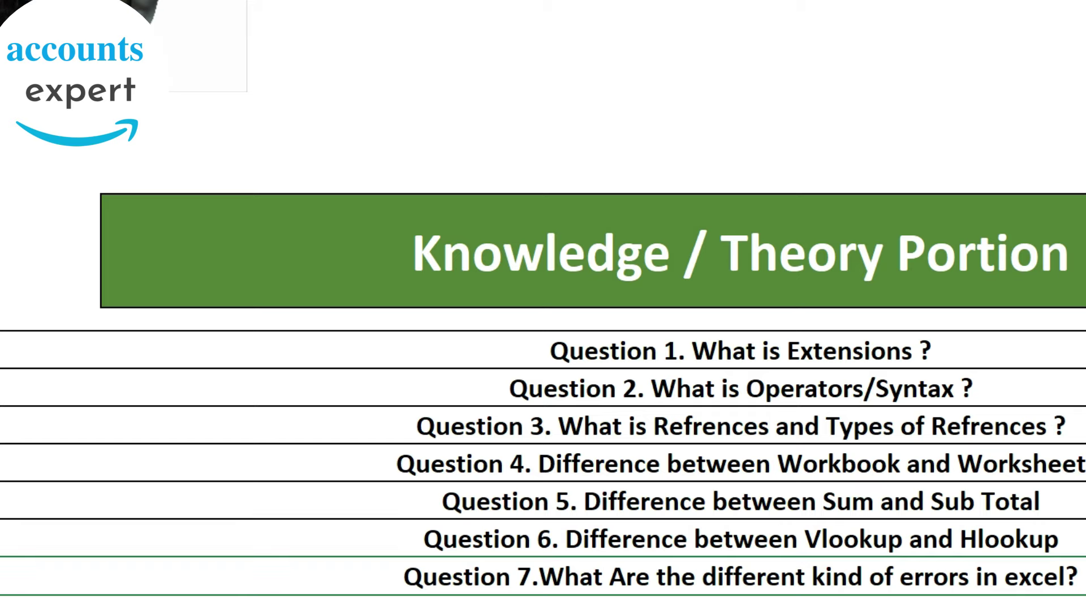
click(741, 501)
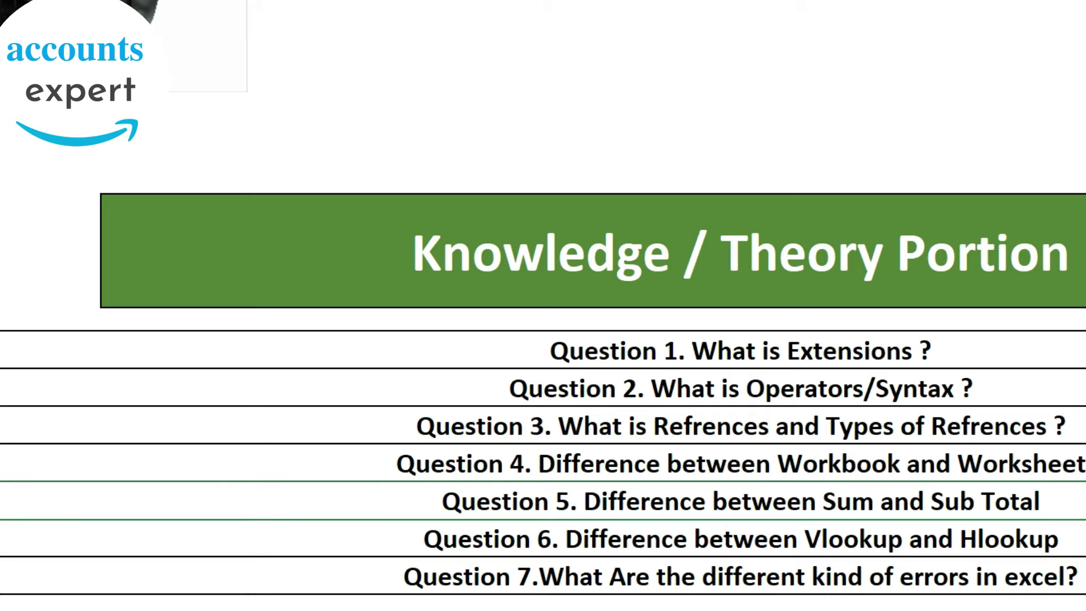
click(741, 463)
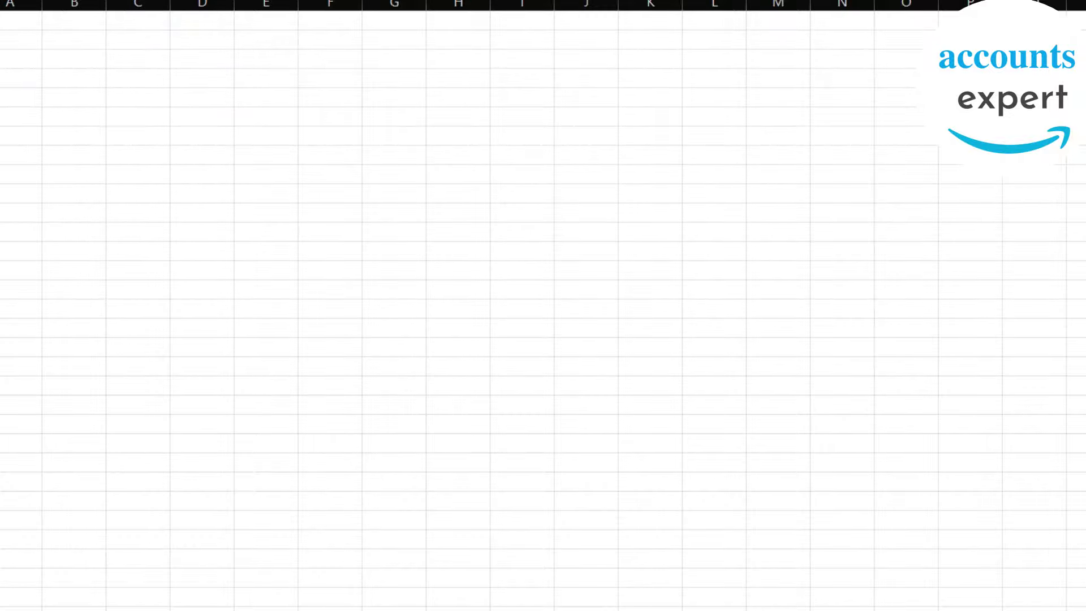
Step: Draw in red ink a 5, a dash, a box with two dashes, and a 5 beneath it
click(21, 21)
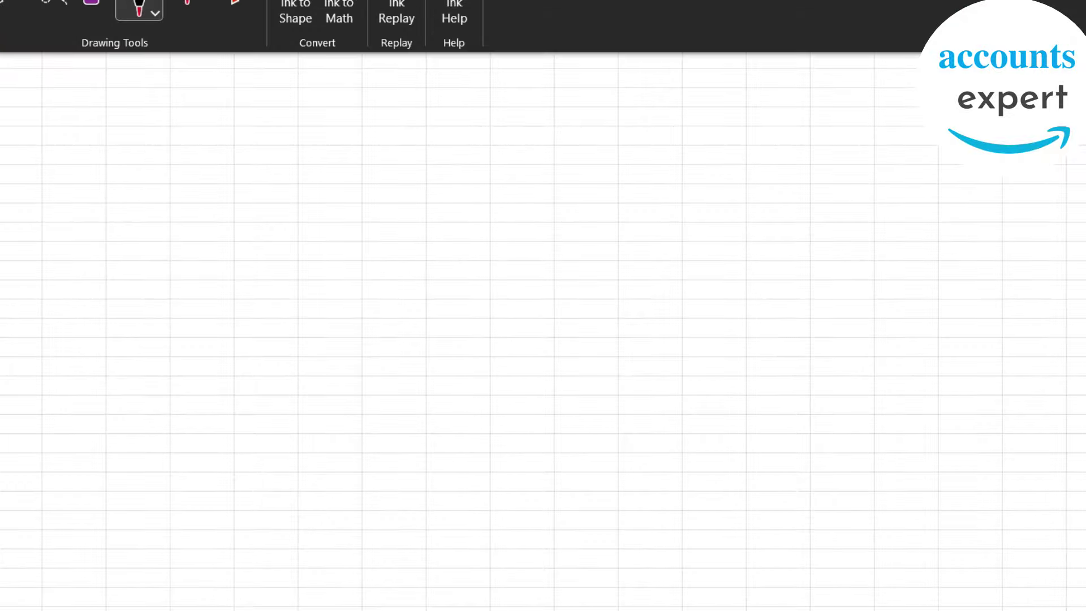
drag(88, 137, 155, 119)
mouse_move(82, 138)
mouse_down()
mouse_move(173, 165)
mouse_move(90, 236)
mouse_up()
drag(228, 142, 257, 134)
drag(350, 96, 394, 342)
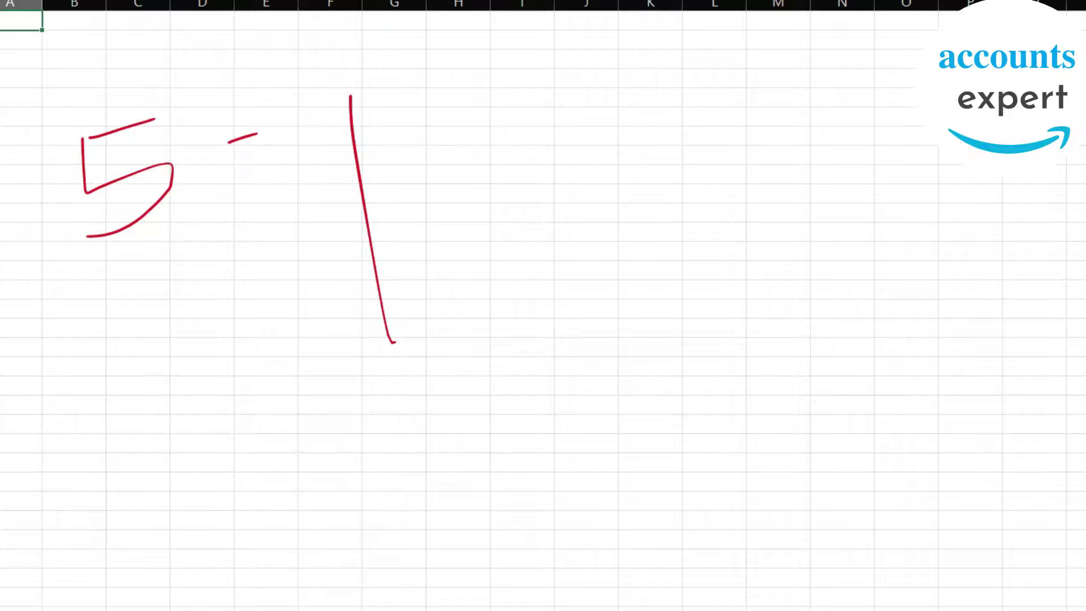
mouse_move(351, 95)
mouse_down()
mouse_move(672, 218)
mouse_move(396, 327)
mouse_up()
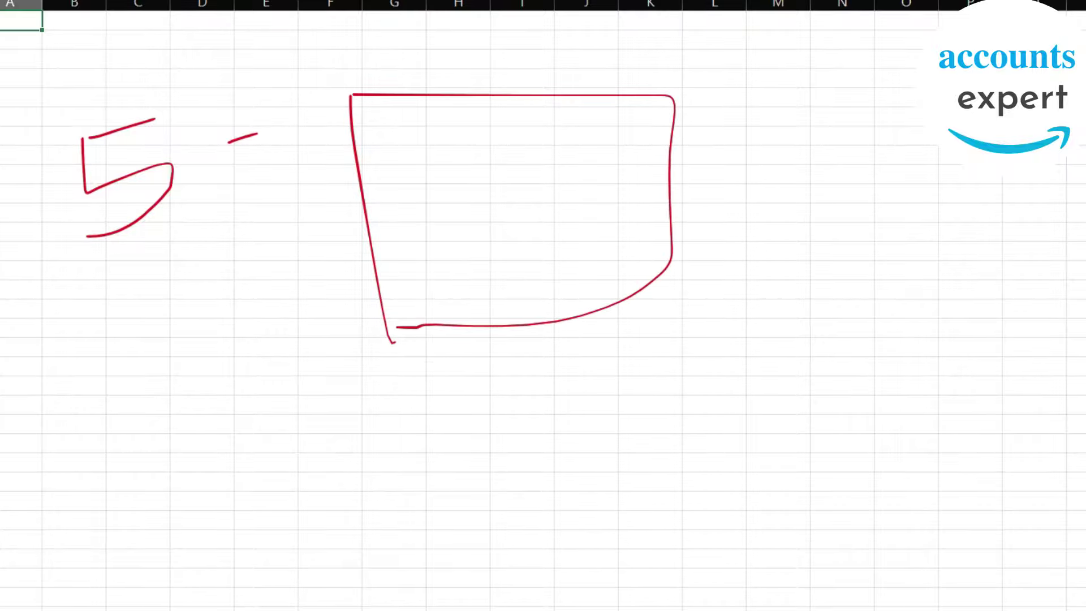
drag(534, 158, 606, 151)
drag(521, 231, 585, 214)
mouse_move(669, 100)
mouse_down()
mouse_move(711, 92)
mouse_move(703, 218)
mouse_move(653, 273)
mouse_up()
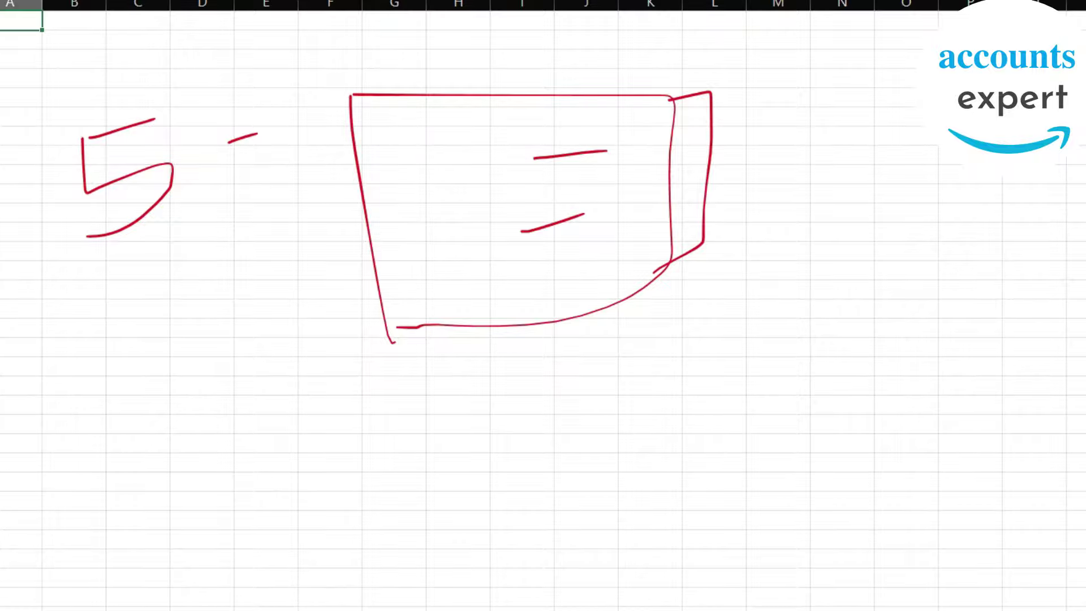
mouse_move(454, 394)
mouse_down()
mouse_move(480, 387)
mouse_move(516, 419)
mouse_move(469, 452)
mouse_up()
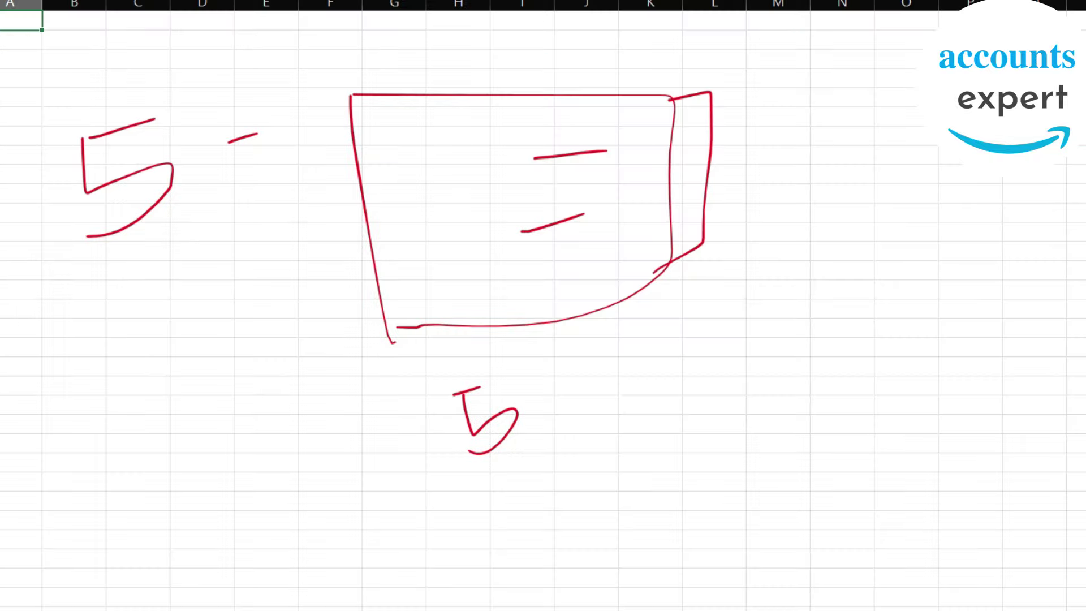
Step: Draw a right-hand rectangle containing an underlined 10 with a tick at its top
drag(823, 144, 817, 333)
mouse_move(826, 138)
mouse_down()
mouse_move(935, 146)
mouse_move(925, 336)
mouse_move(854, 365)
mouse_move(828, 356)
mouse_move(826, 329)
mouse_up()
drag(865, 184, 867, 243)
mouse_move(901, 205)
mouse_down()
mouse_move(887, 229)
mouse_move(903, 212)
mouse_up()
drag(858, 277, 931, 270)
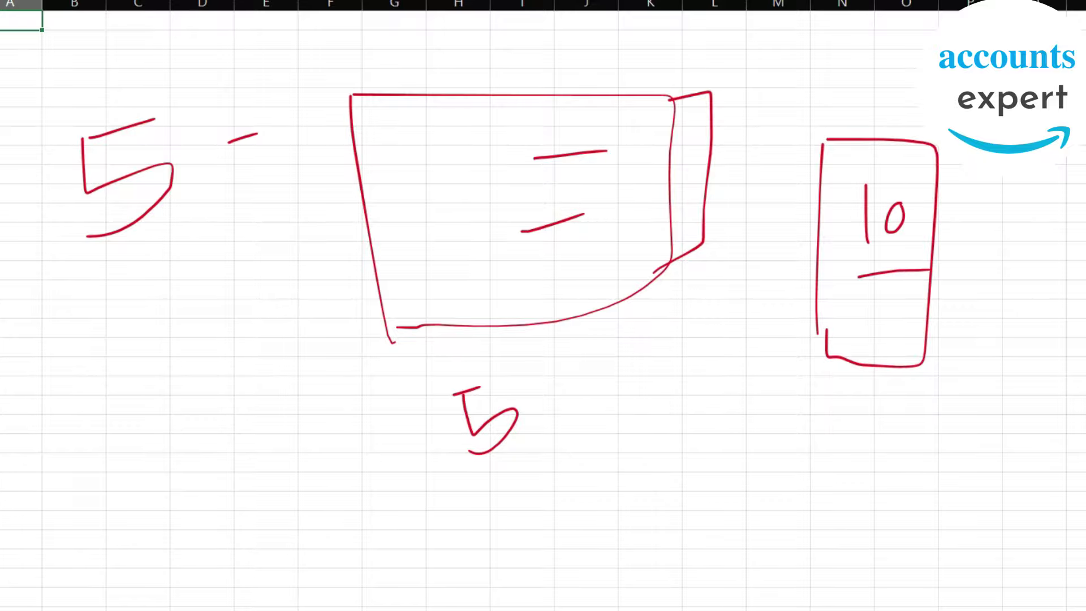
drag(887, 152, 928, 134)
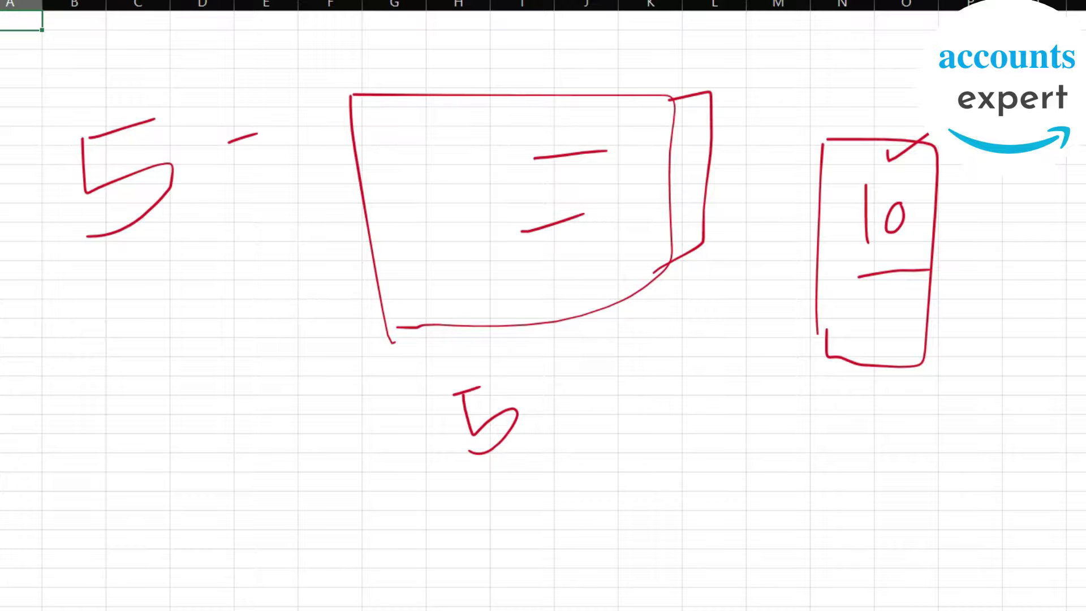
Step: Draw two slanted red strokes at the bottom, then handwrite W.B and W.S with a check mark
drag(311, 610, 354, 580)
mouse_move(430, 610)
mouse_down()
mouse_move(477, 580)
mouse_move(554, 572)
mouse_up()
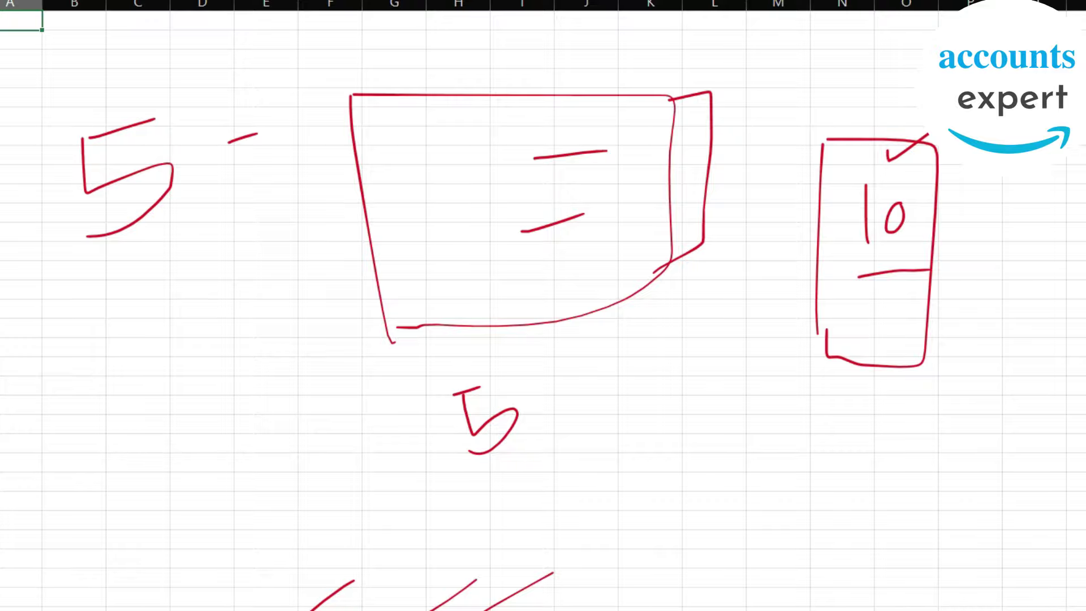
mouse_move(637, 432)
mouse_down()
mouse_move(640, 479)
mouse_move(677, 437)
mouse_move(710, 472)
mouse_move(707, 455)
mouse_move(730, 466)
mouse_move(711, 477)
mouse_up()
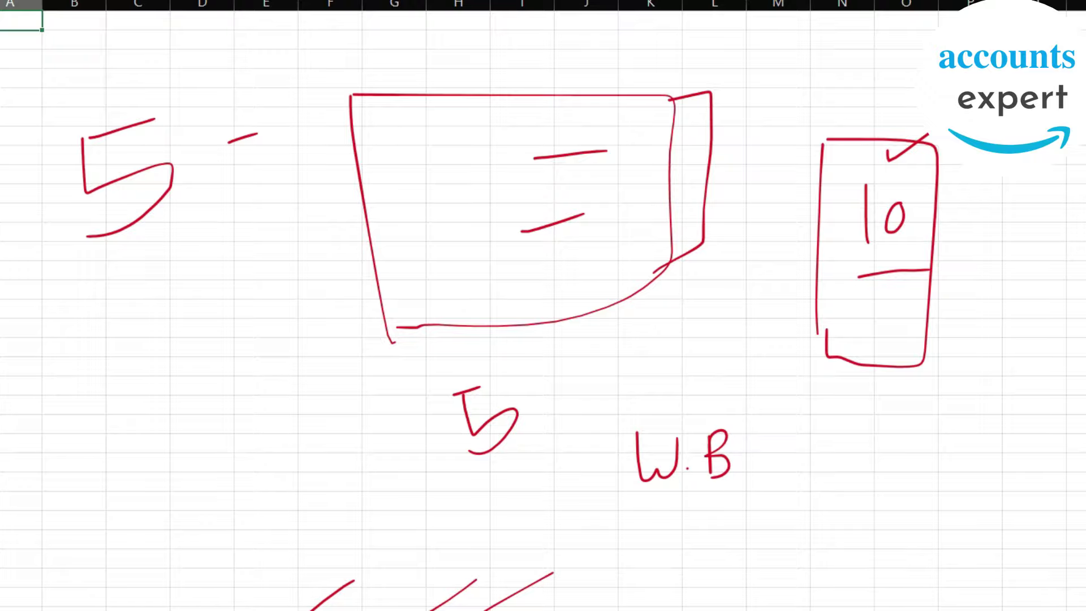
mouse_move(664, 517)
mouse_down()
mouse_move(671, 552)
mouse_move(719, 512)
mouse_up()
mouse_move(807, 505)
mouse_down()
mouse_move(786, 525)
mouse_move(821, 546)
mouse_move(795, 556)
mouse_up()
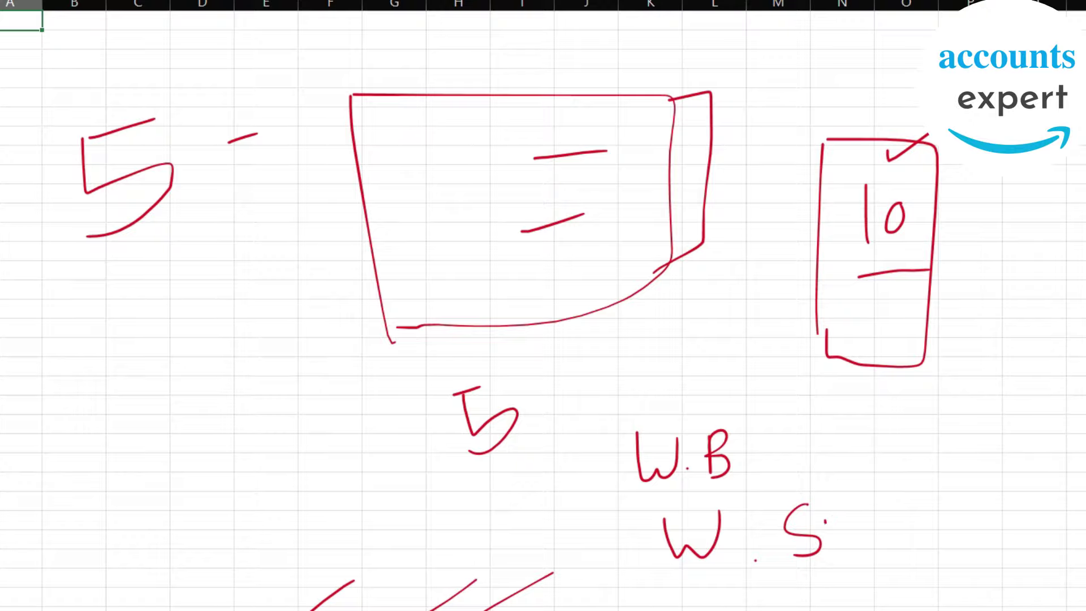
drag(825, 520, 875, 475)
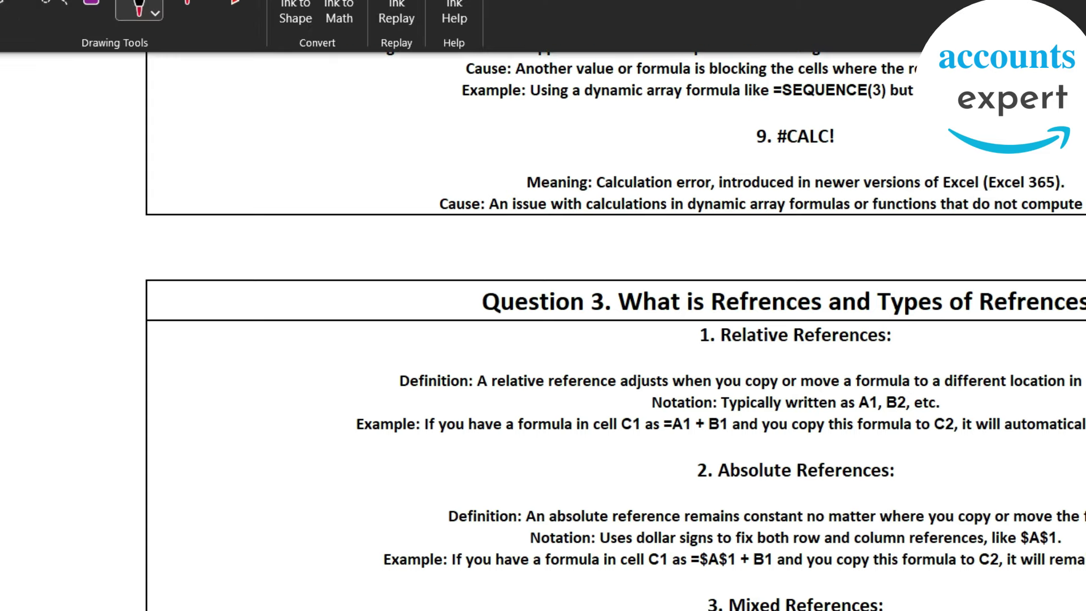
Step: Scroll back up to the #DIV/0! error entry and select the #REF! heading cell to leave Draw mode
scroll(615, 327, up, 3)
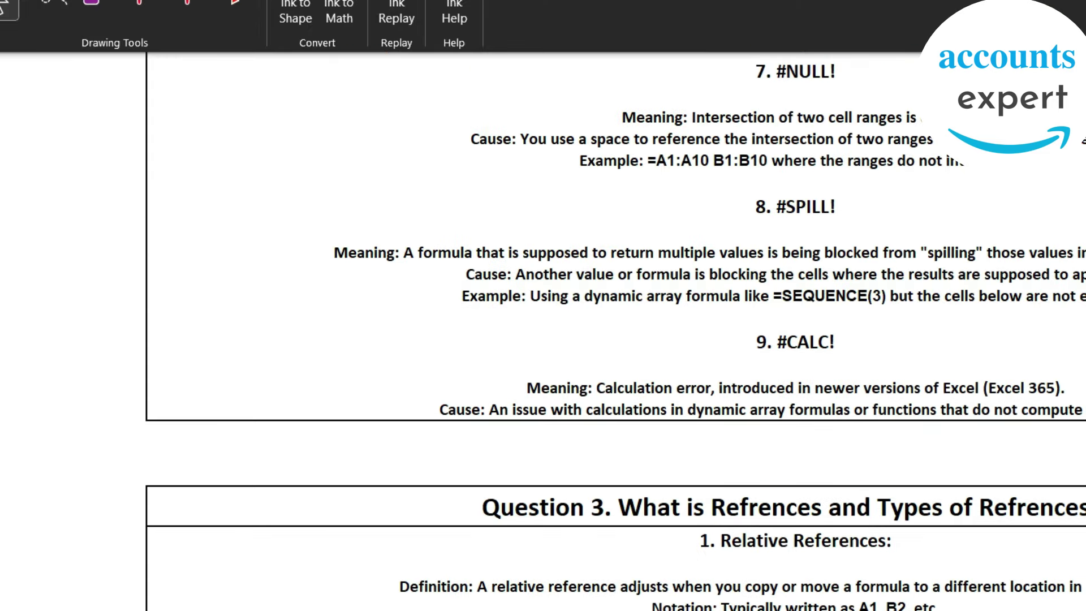
scroll(615, 327, up, 3)
scroll(614, 326, up, 3)
scroll(615, 327, up, 1)
scroll(615, 327, up, 3)
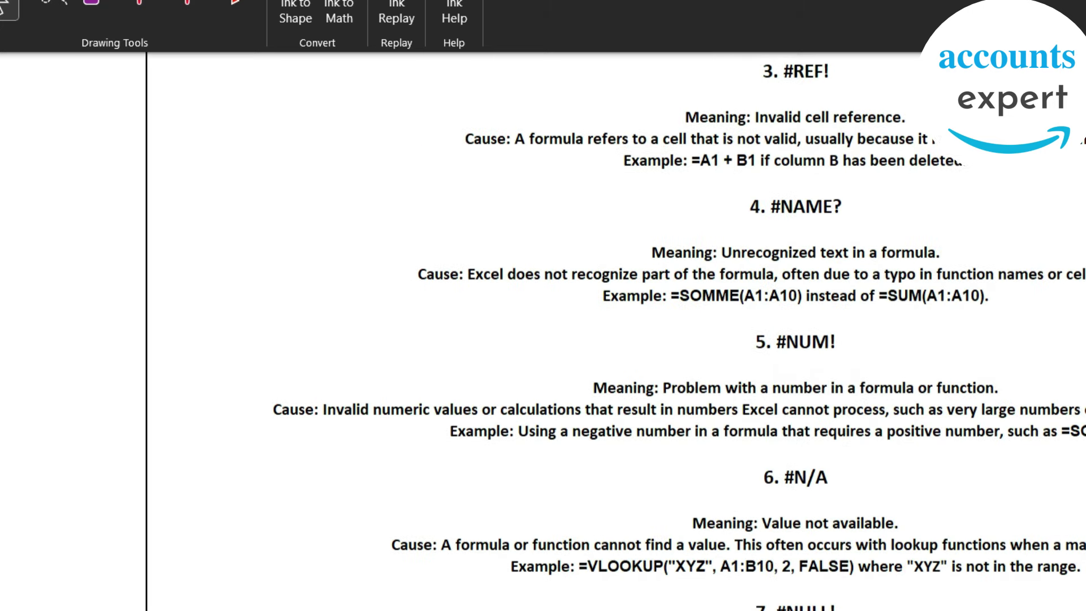
scroll(615, 326, up, 2)
scroll(615, 327, up, 3)
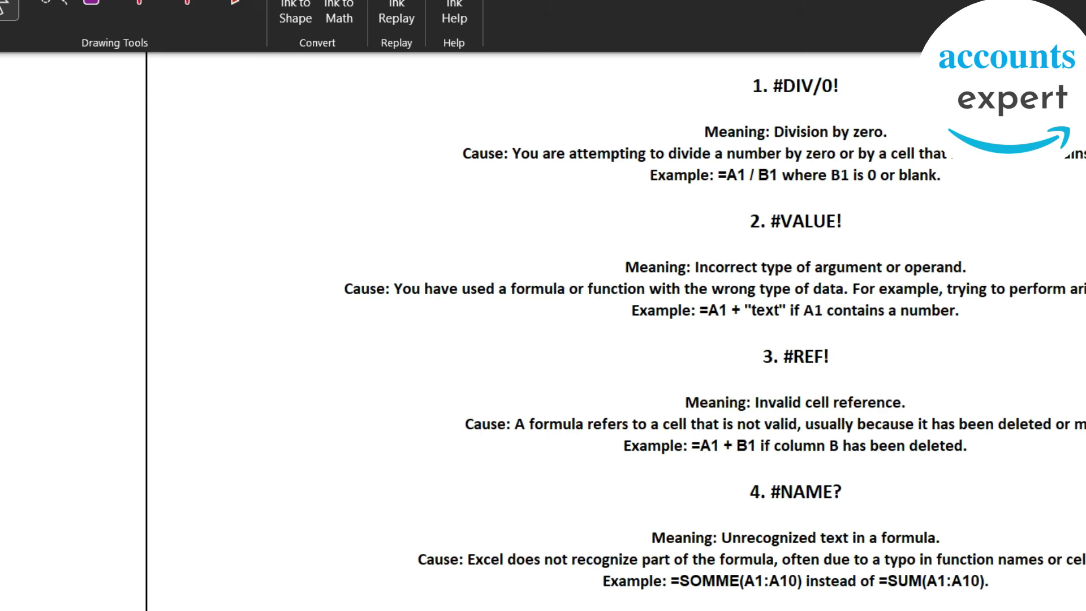
scroll(715, 331, down, 3)
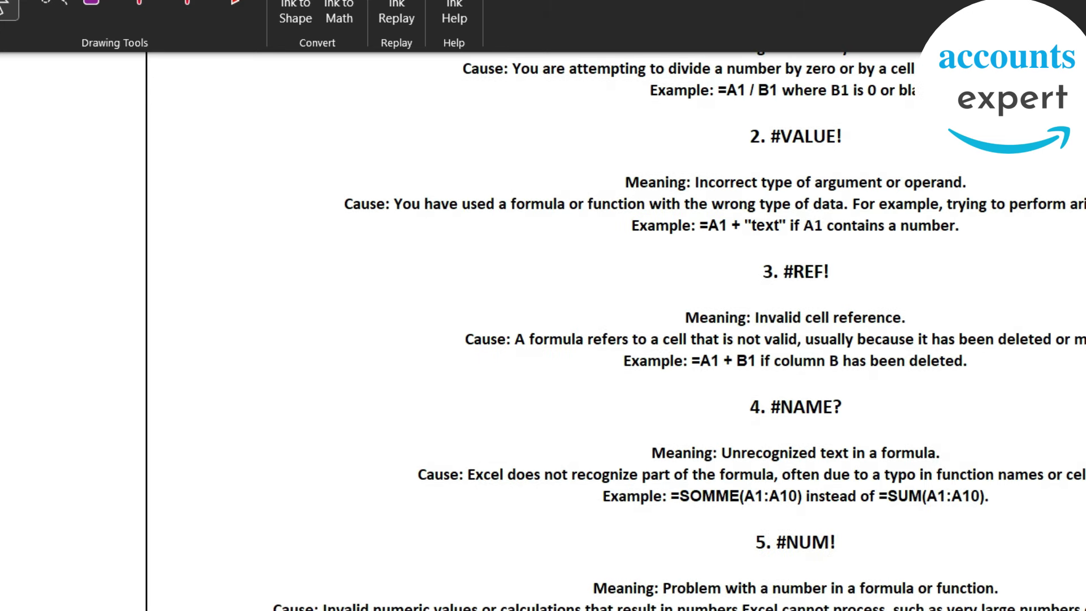
click(565, 213)
click(566, 271)
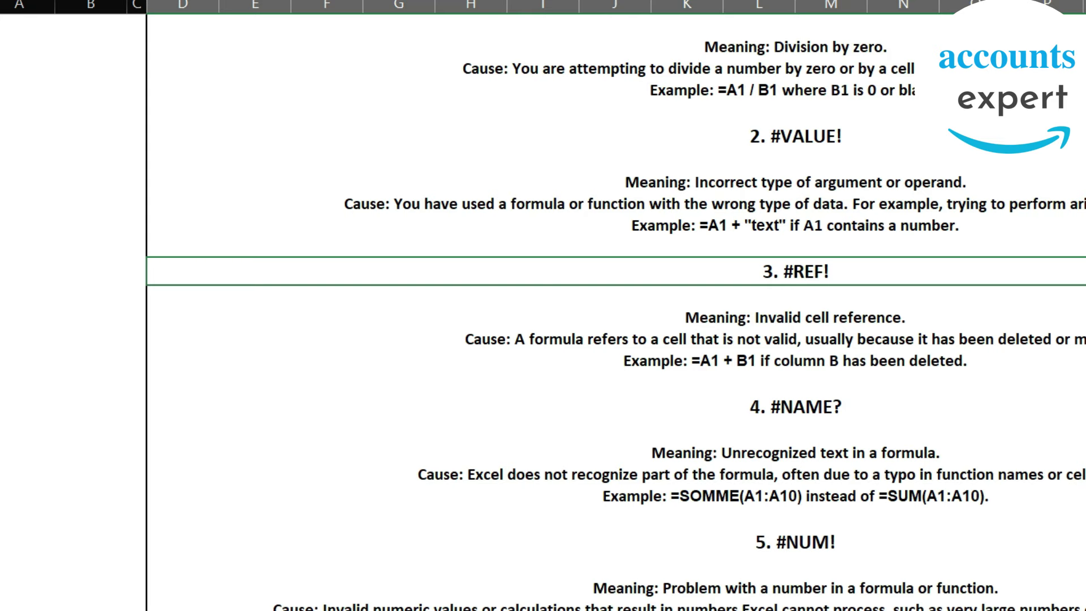
Step: Scroll through the #REF! to #CALC! error entries and select a merged cell in the list
scroll(615, 315, down, 1)
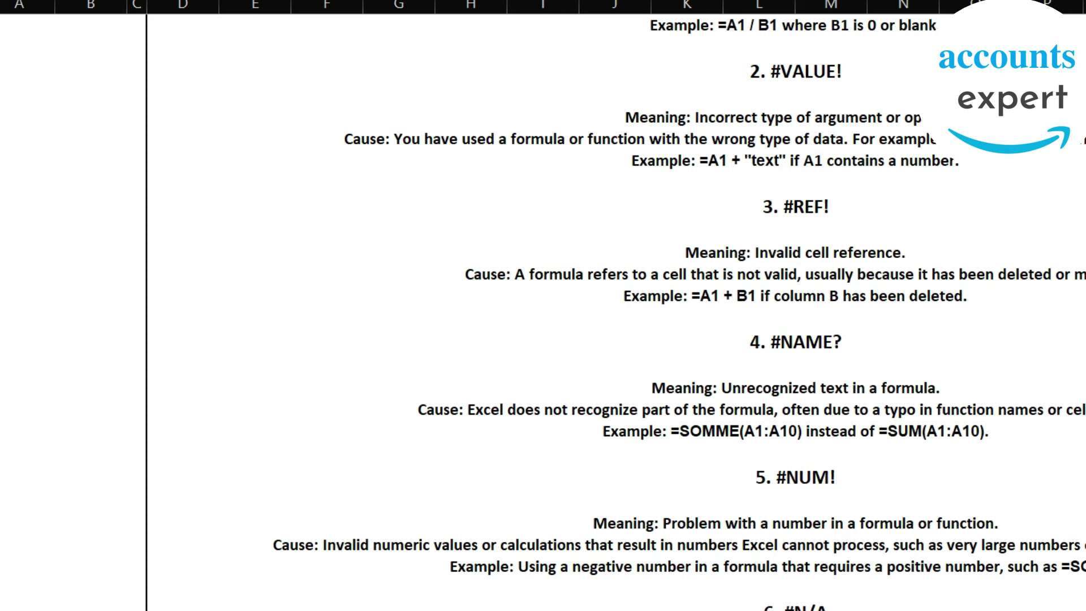
scroll(679, 311, down, 3)
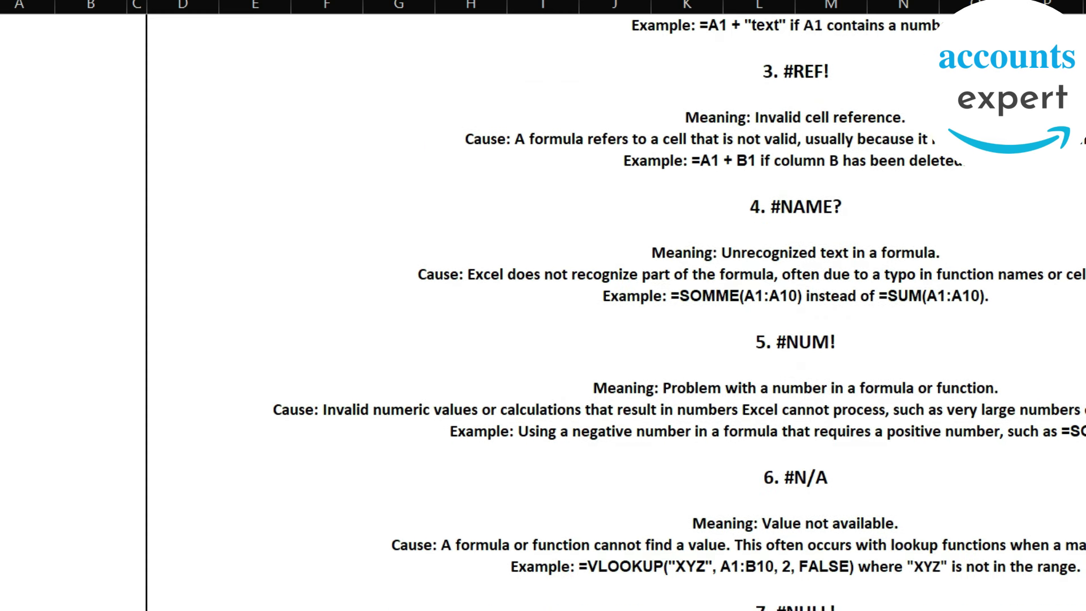
scroll(679, 311, down, 2)
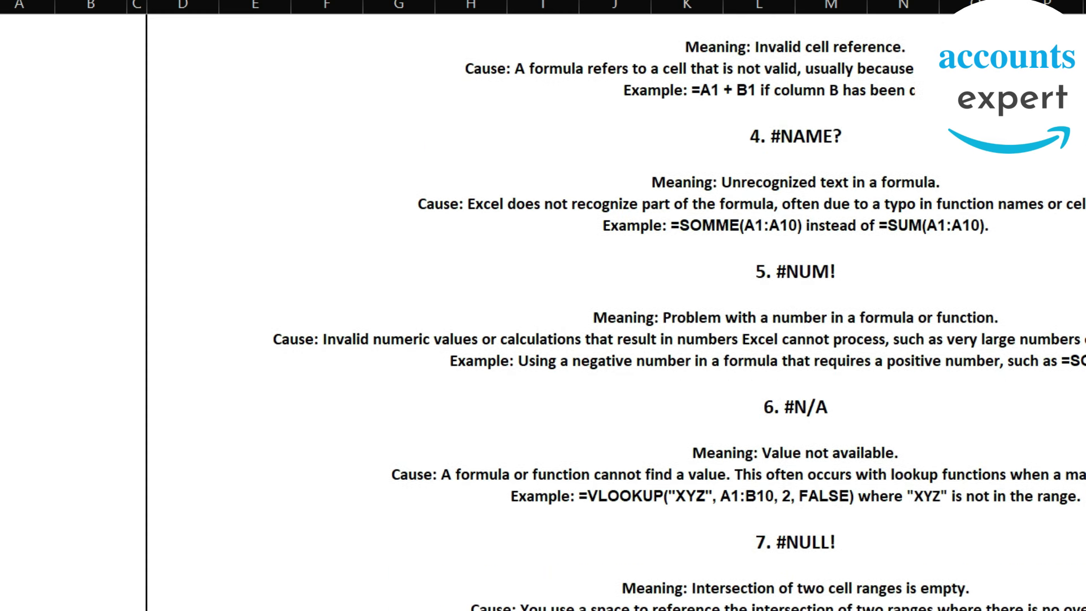
scroll(678, 311, down, 3)
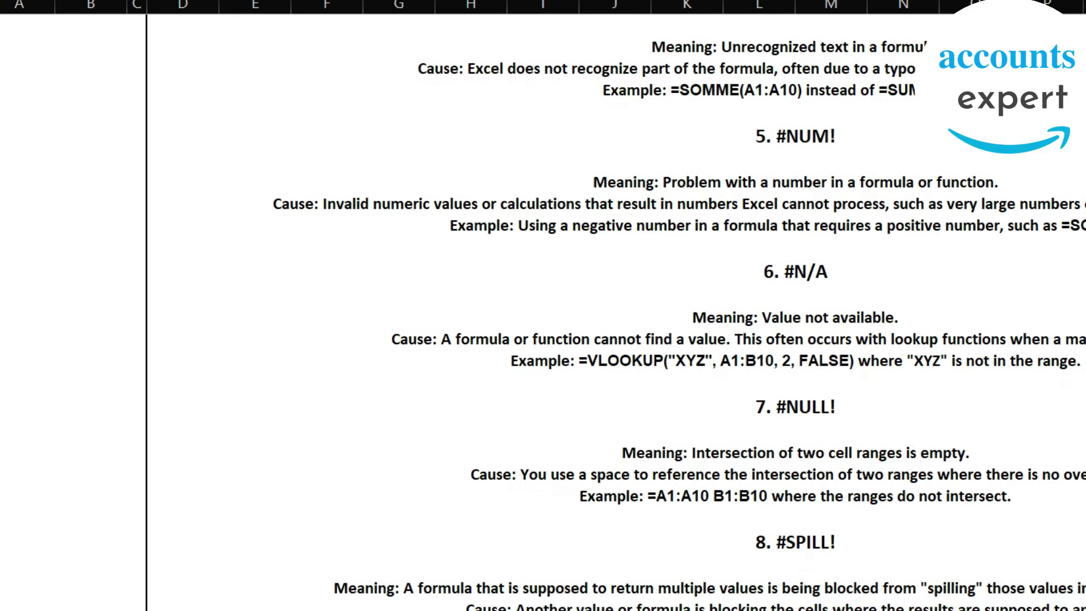
scroll(678, 311, down, 3)
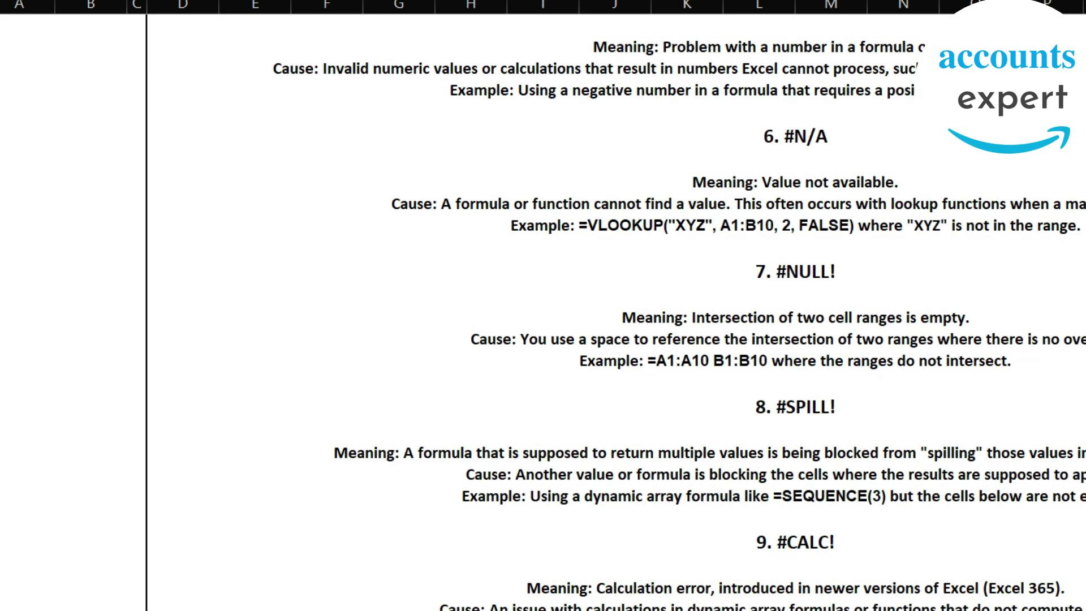
scroll(616, 317, down, 2)
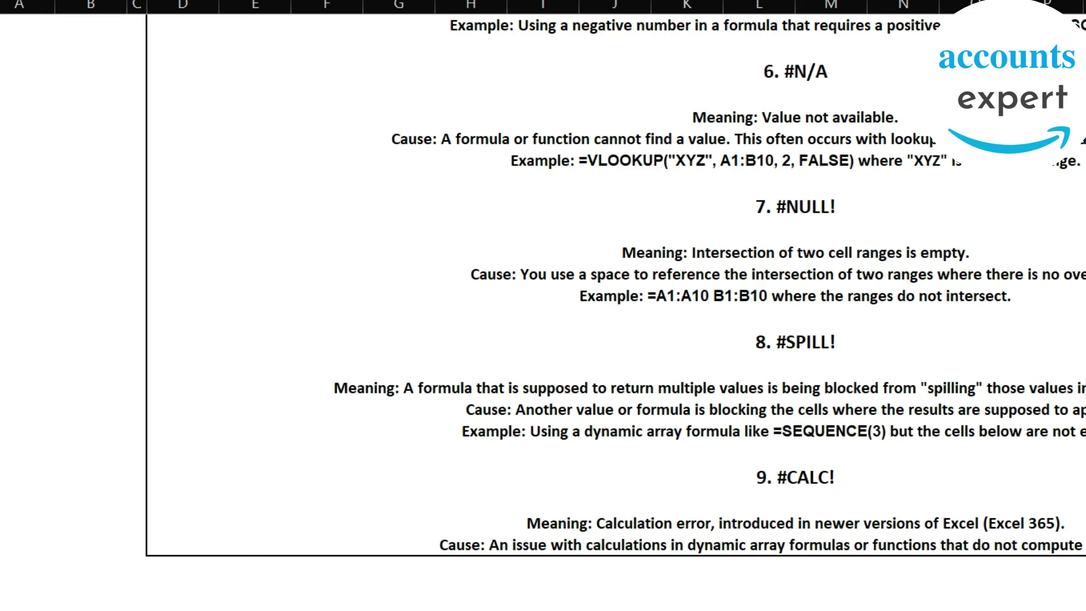
scroll(615, 312, down, 1)
click(614, 254)
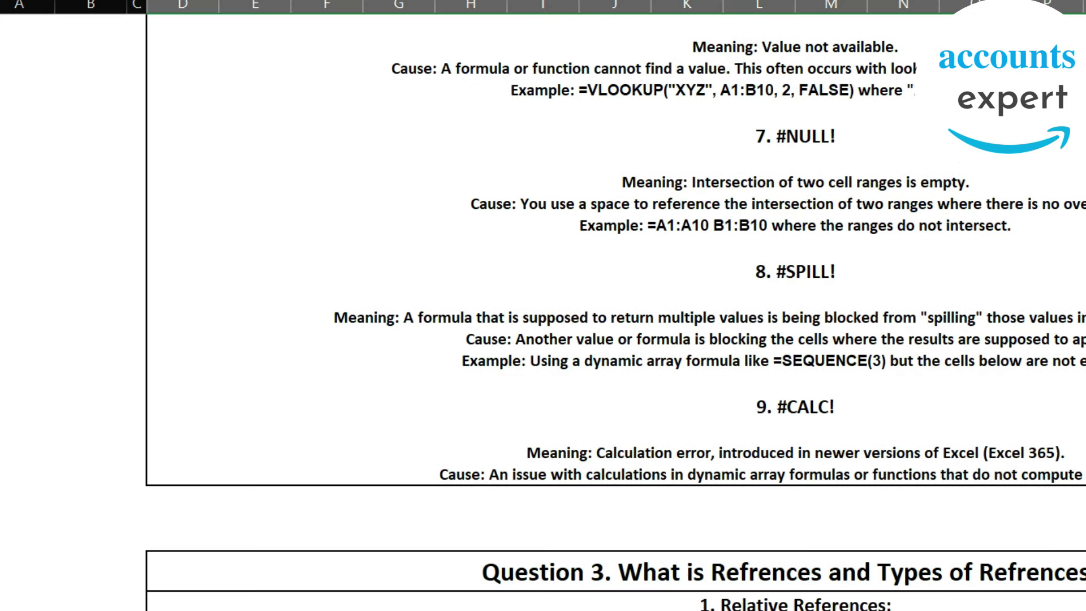
Step: Scroll onward to the Question 3 explanation of relative, absolute and mixed references
scroll(615, 312, up, 2)
scroll(614, 312, up, 3)
scroll(614, 312, up, 2)
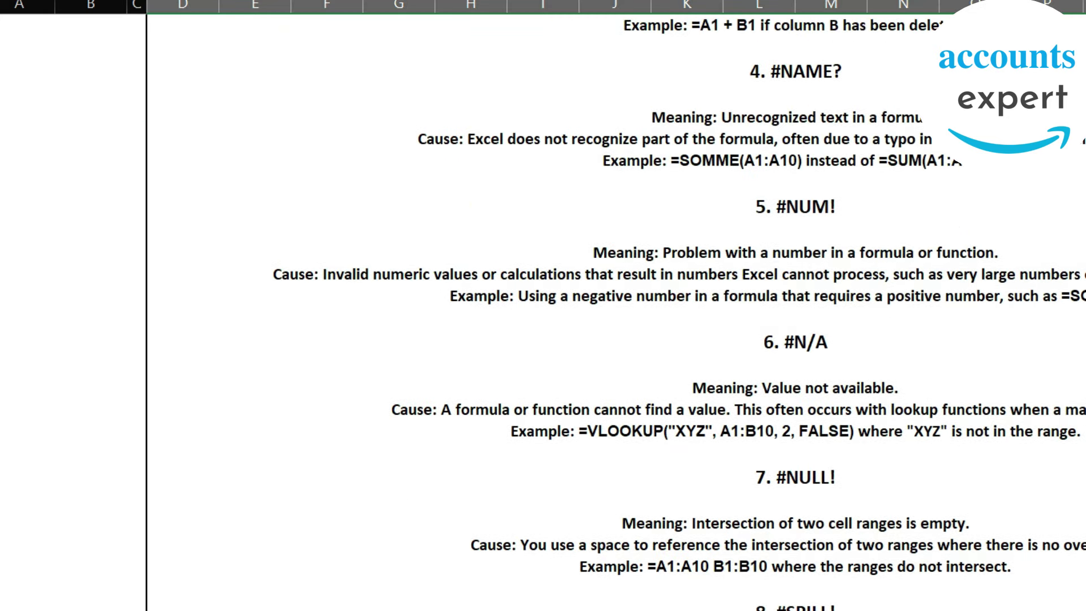
scroll(614, 312, up, 3)
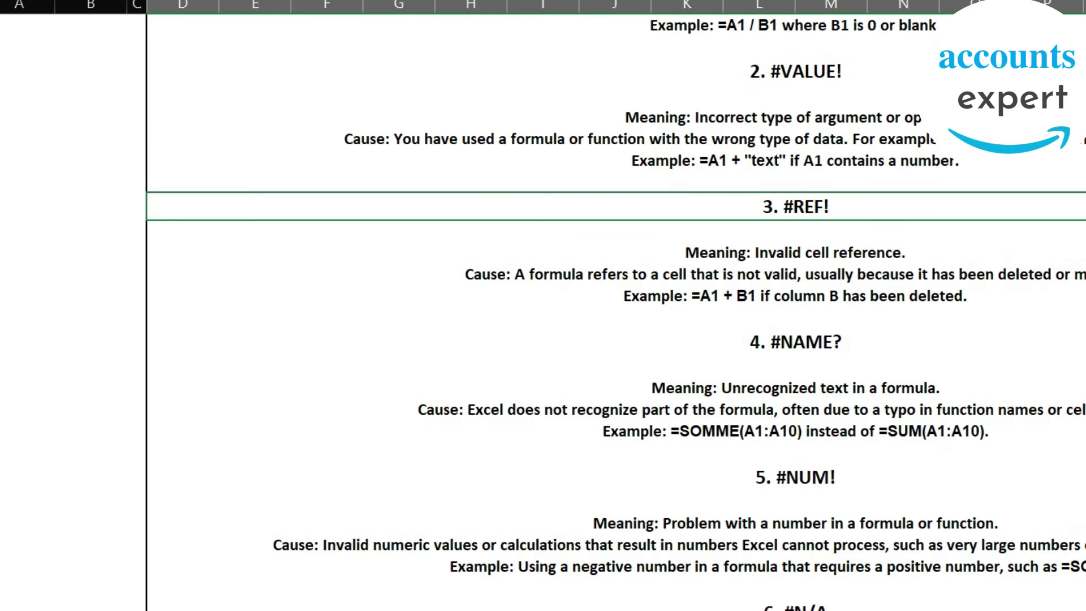
scroll(615, 312, up, 1)
scroll(614, 312, up, 2)
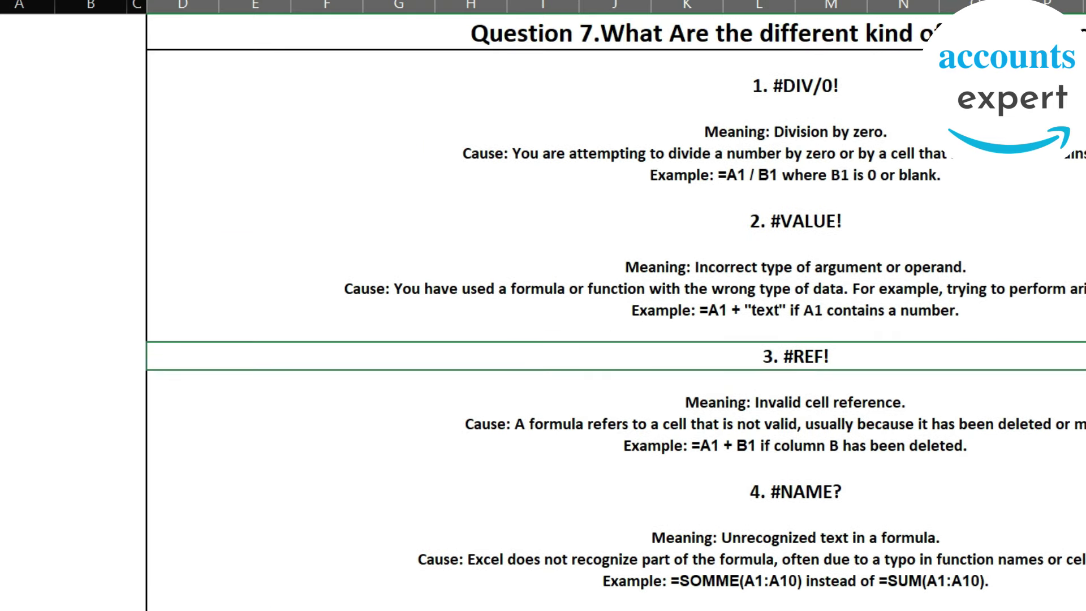
scroll(615, 312, down, 2)
scroll(615, 312, down, 3)
scroll(614, 312, down, 5)
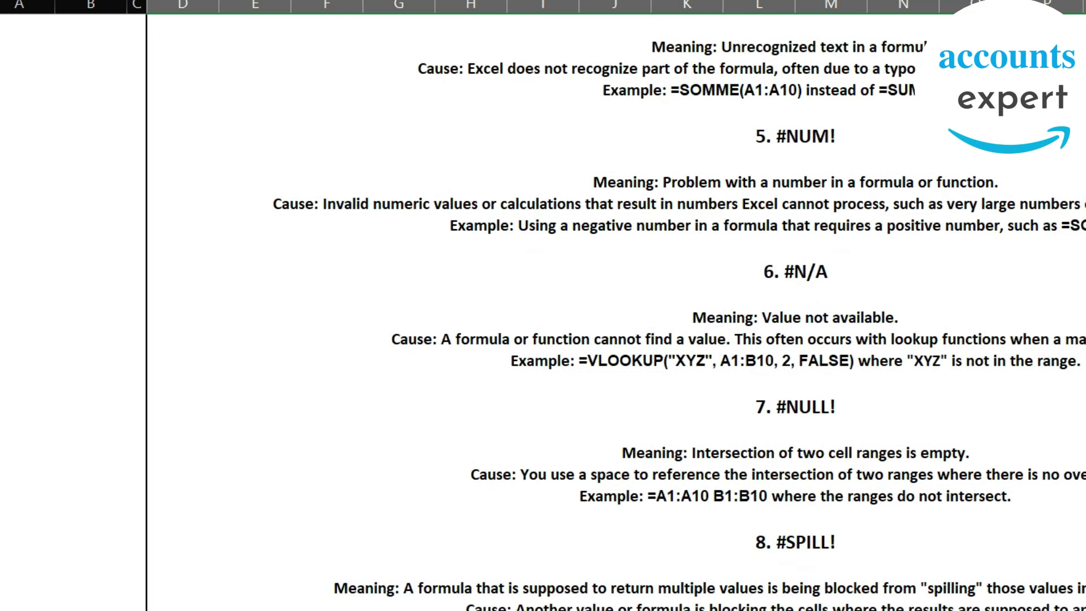
scroll(615, 312, down, 1)
scroll(614, 312, down, 2)
scroll(614, 312, up, 4)
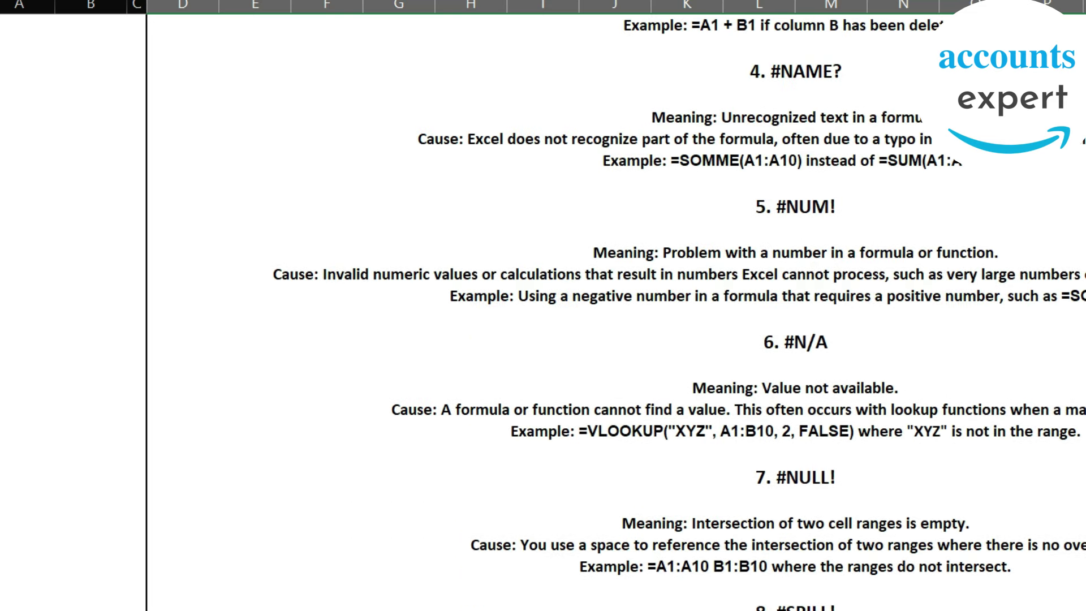
scroll(614, 312, up, 4)
scroll(615, 312, up, 4)
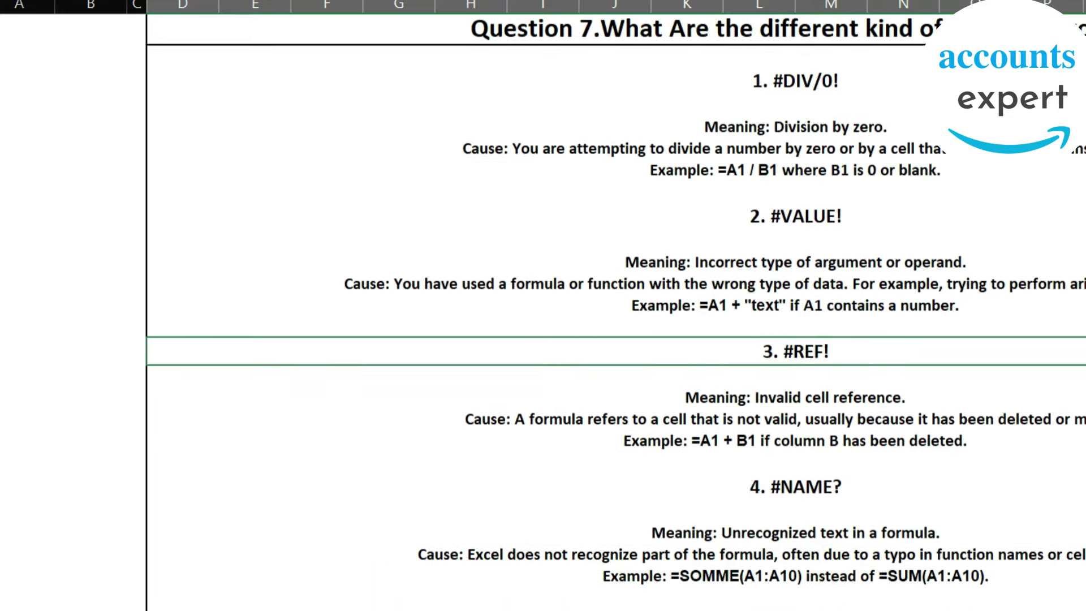
scroll(614, 313, down, 2)
scroll(615, 312, down, 4)
scroll(614, 321, down, 5)
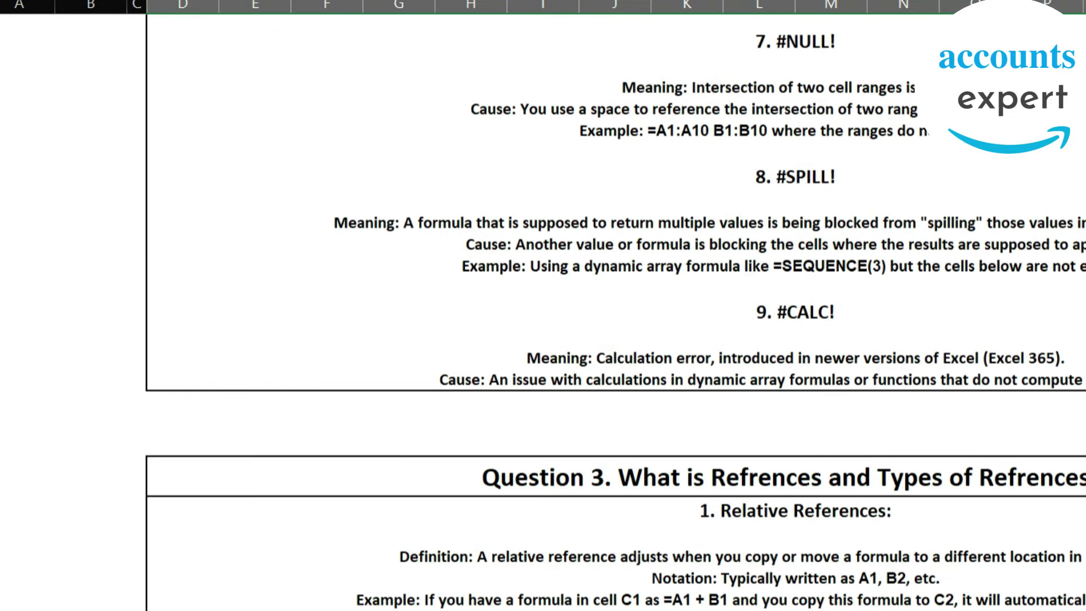
scroll(614, 321, down, 8)
scroll(614, 321, down, 2)
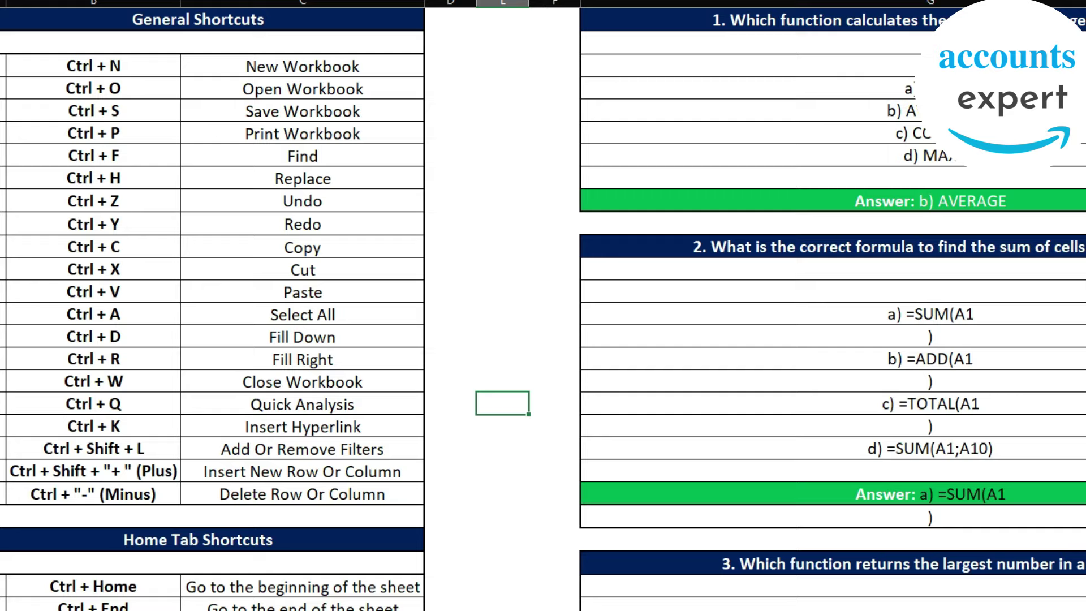
scroll(543, 305, down, 1)
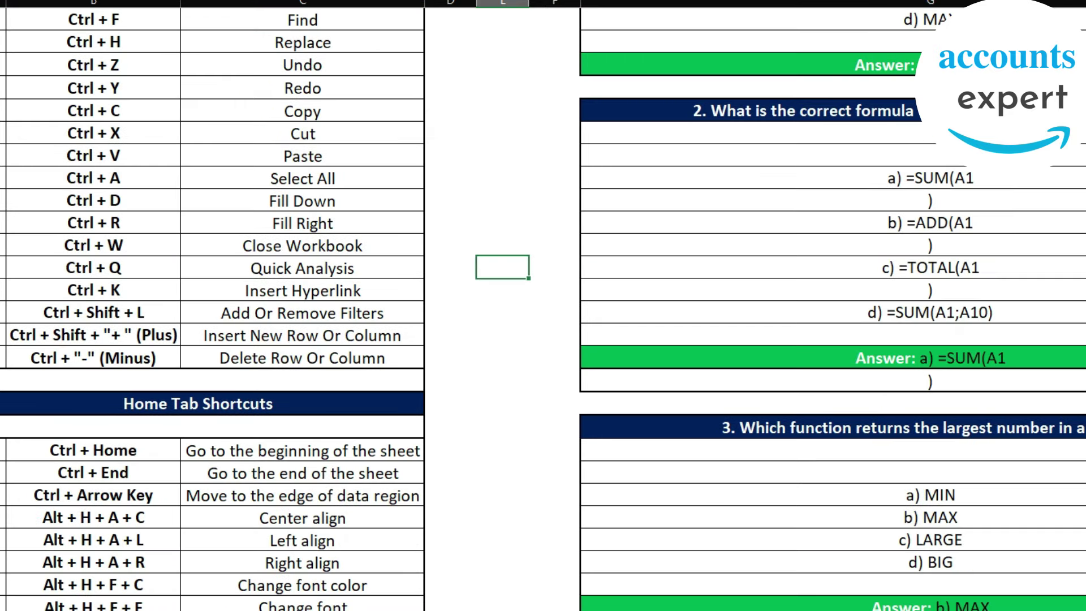
scroll(543, 305, down, 3)
scroll(543, 305, down, 2)
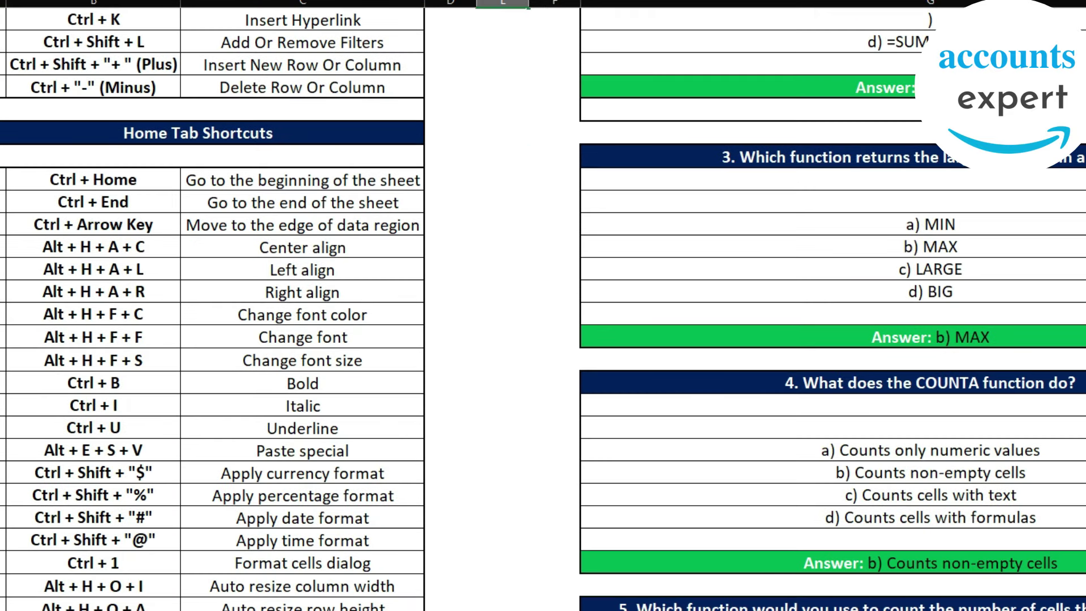
scroll(543, 305, down, 3)
scroll(543, 305, down, 2)
scroll(543, 305, down, 1)
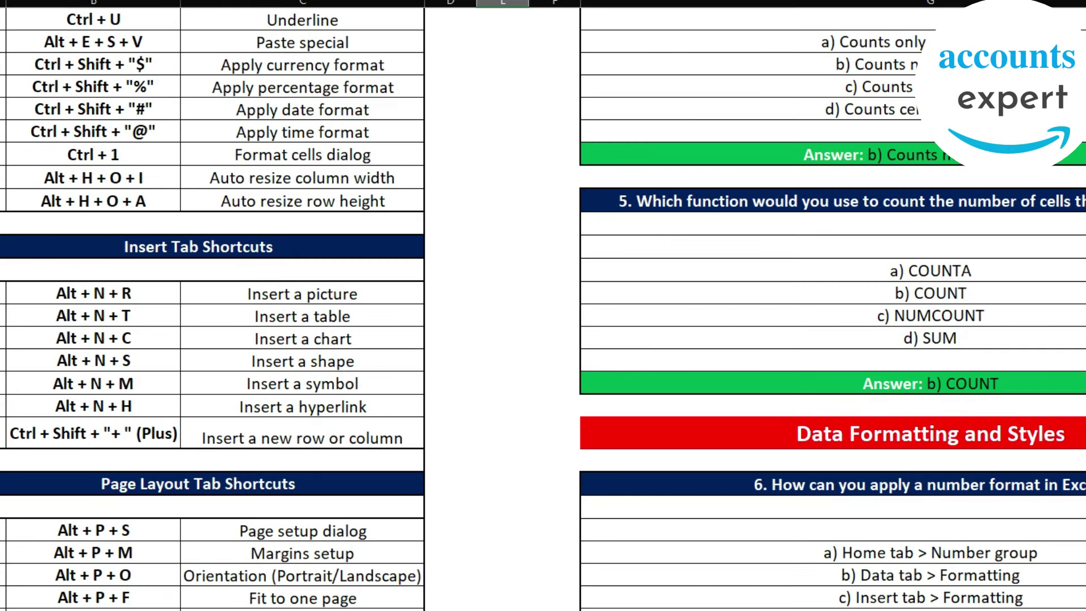
scroll(542, 305, down, 3)
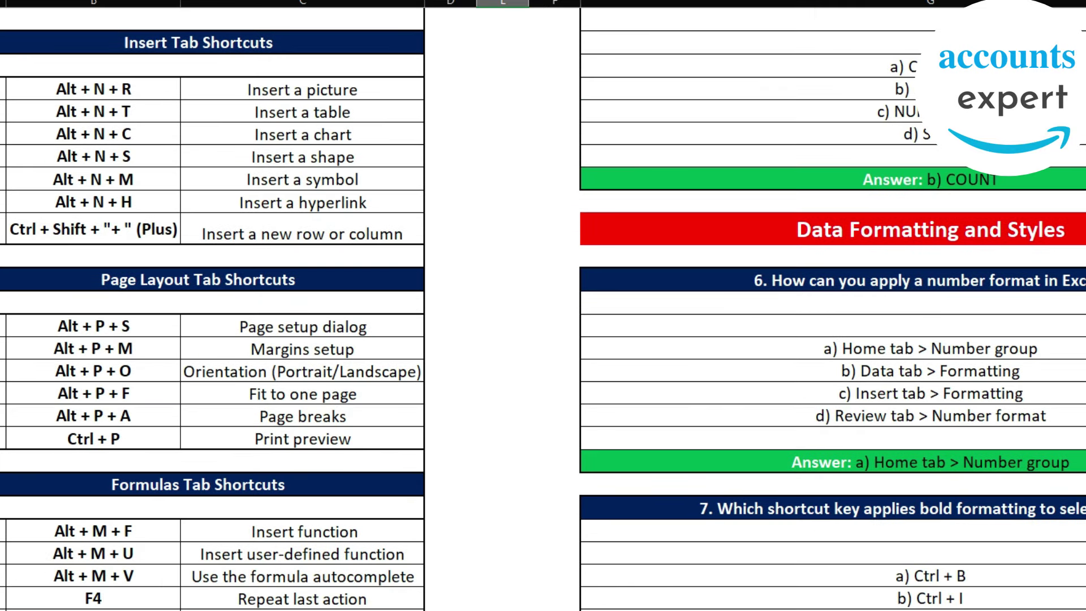
scroll(543, 305, down, 1)
scroll(543, 306, down, 1)
scroll(543, 305, down, 3)
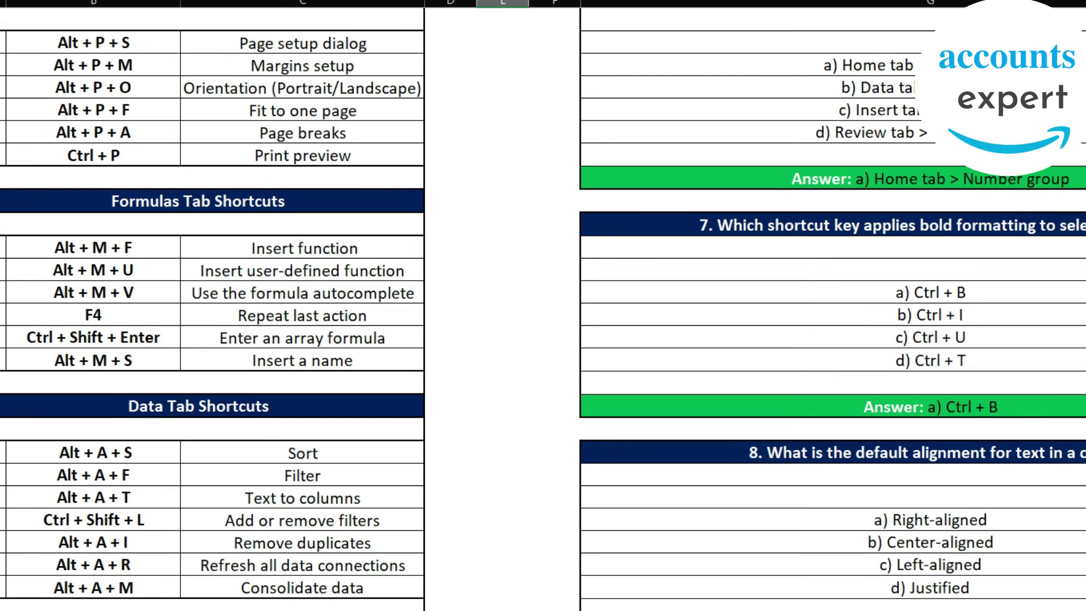
scroll(542, 306, down, 3)
scroll(543, 305, down, 3)
scroll(543, 306, down, 3)
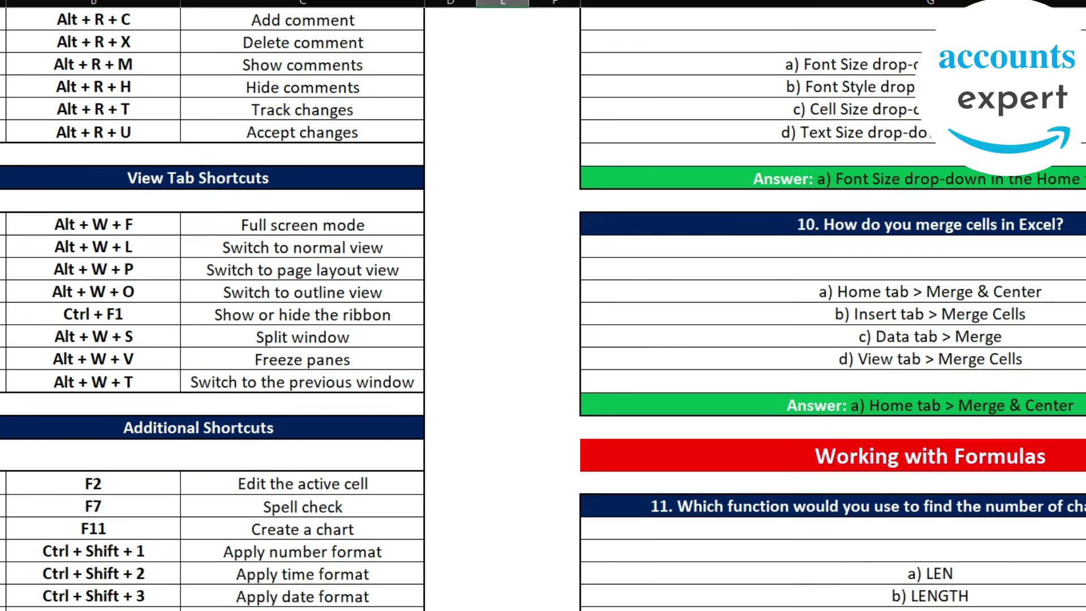
scroll(543, 305, down, 3)
scroll(543, 306, down, 2)
scroll(543, 306, down, 3)
scroll(543, 305, up, 4)
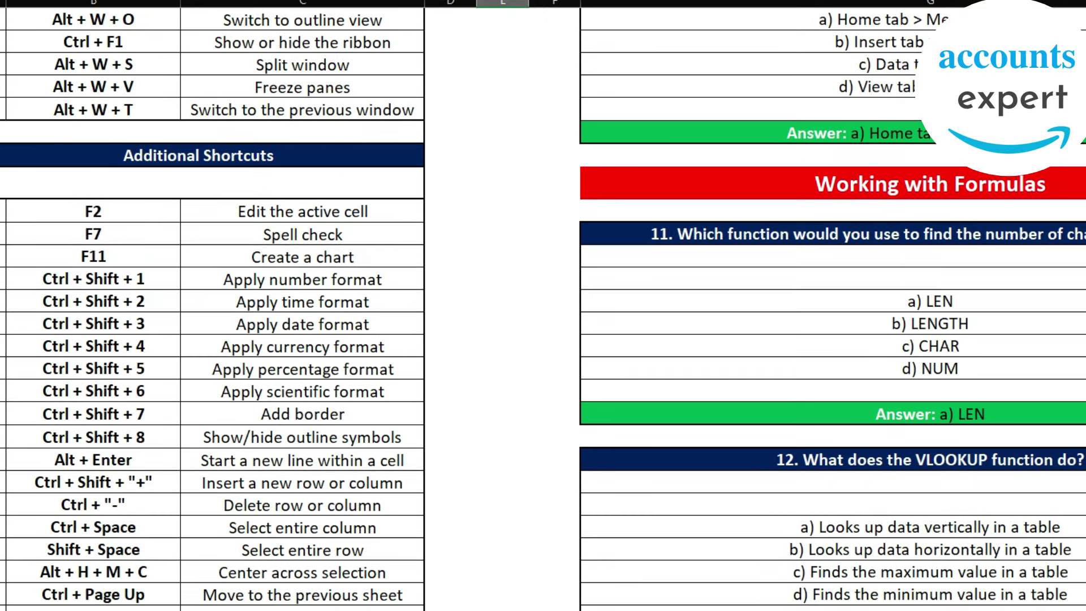
scroll(543, 306, up, 3)
scroll(543, 305, up, 3)
scroll(543, 305, up, 5)
scroll(543, 306, up, 3)
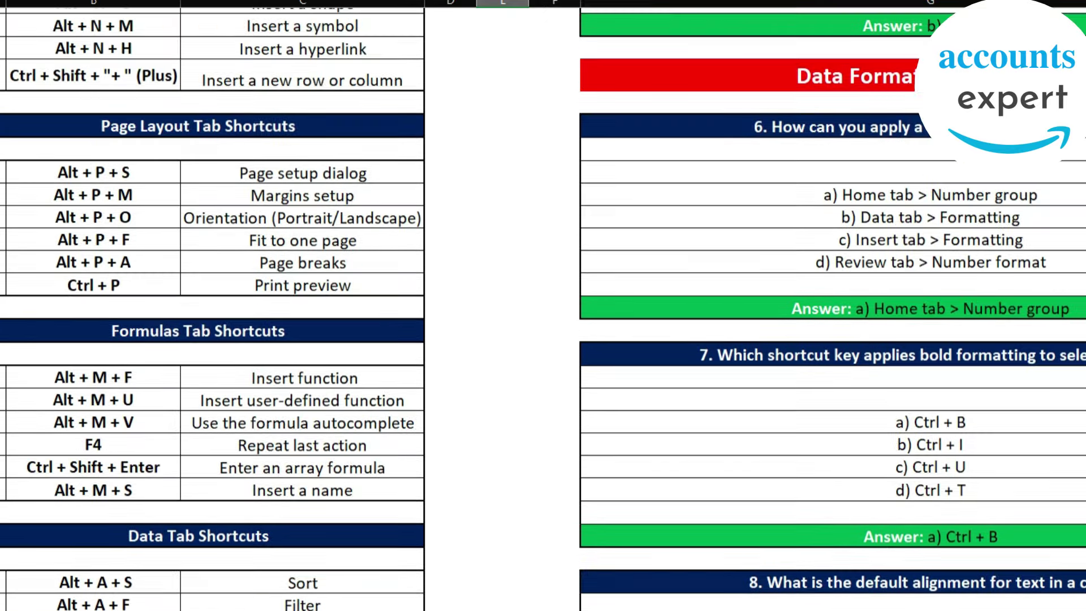
scroll(543, 305, up, 6)
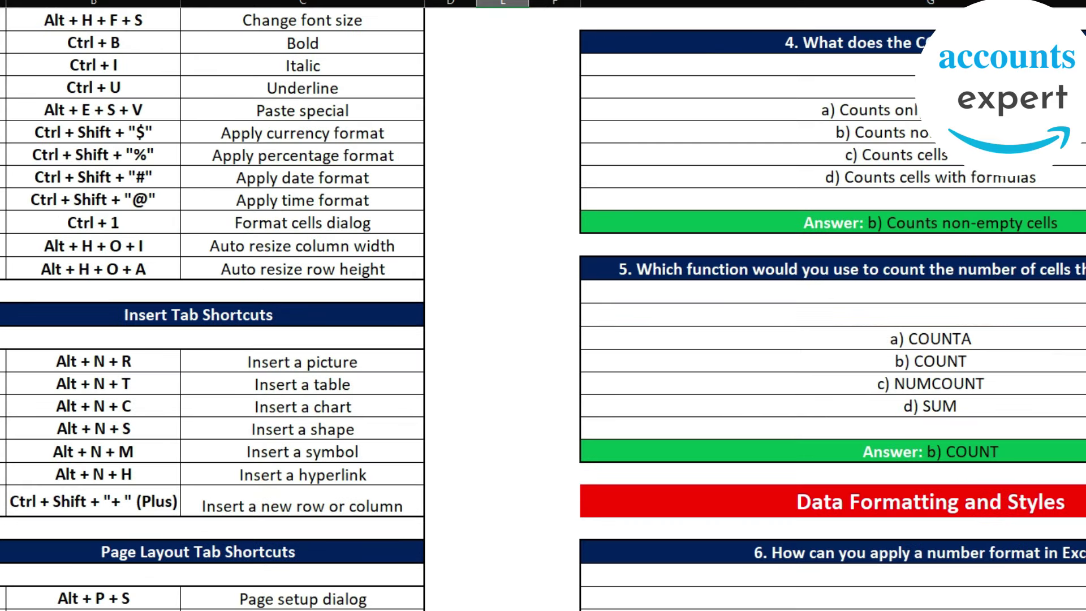
scroll(543, 305, up, 4)
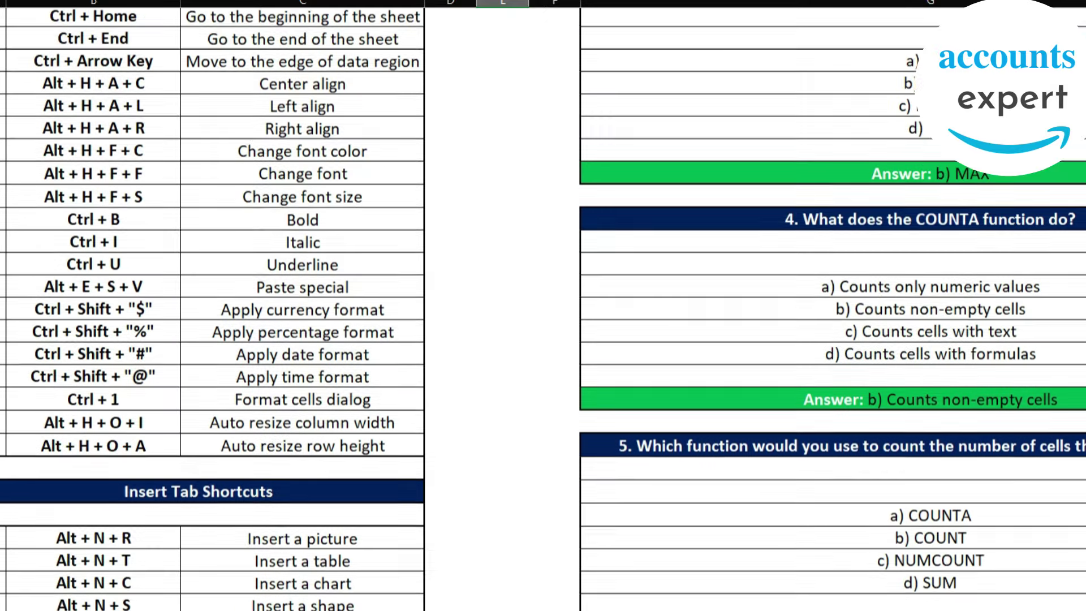
scroll(542, 305, up, 4)
scroll(542, 306, down, 3)
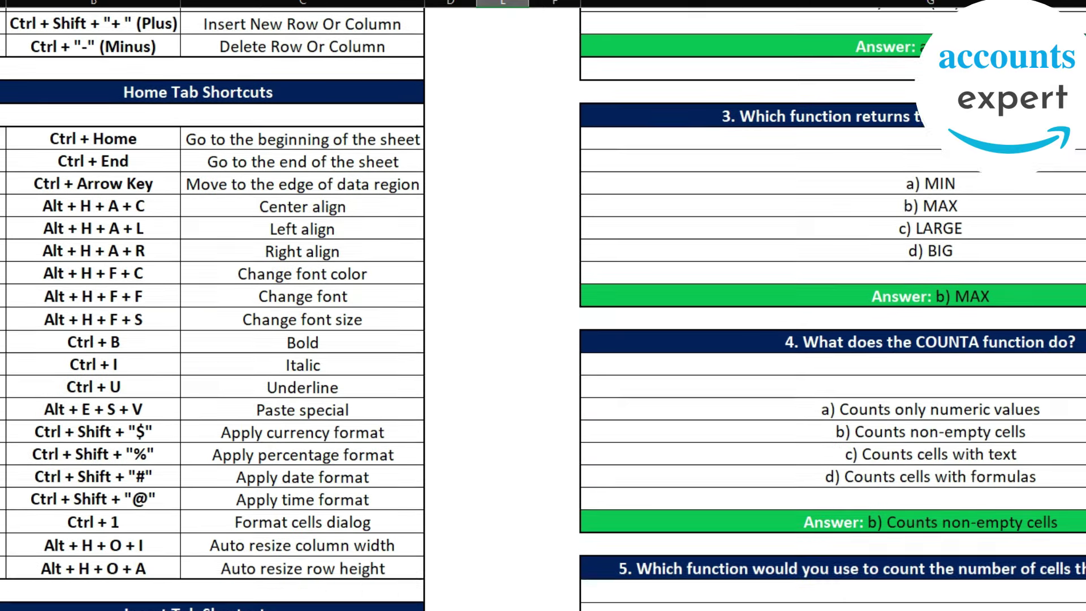
scroll(542, 306, down, 6)
scroll(543, 305, down, 2)
scroll(542, 306, down, 7)
scroll(543, 305, up, 3)
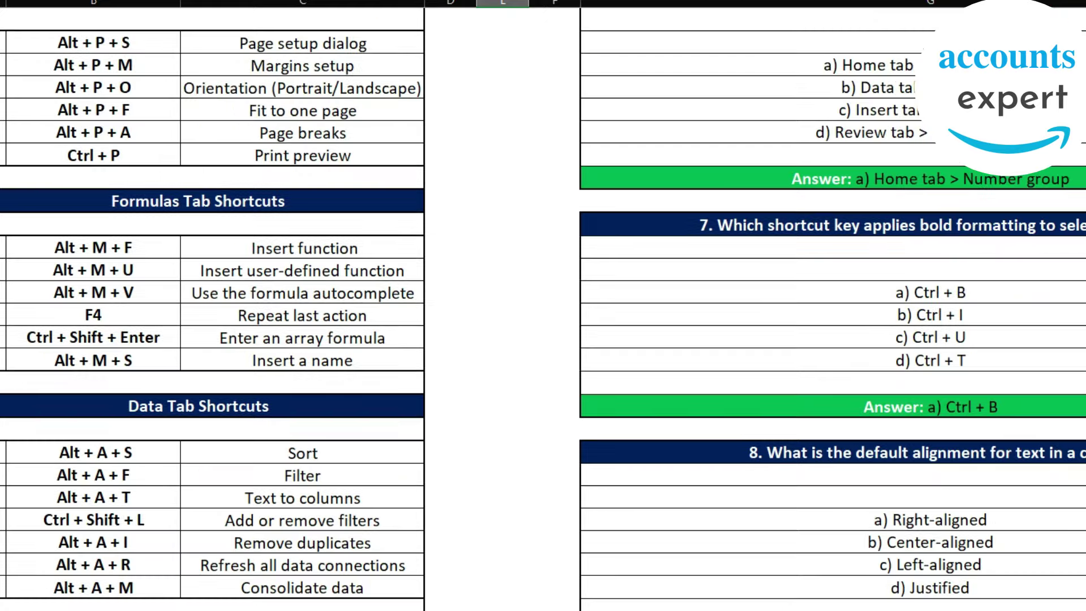
scroll(543, 306, up, 4)
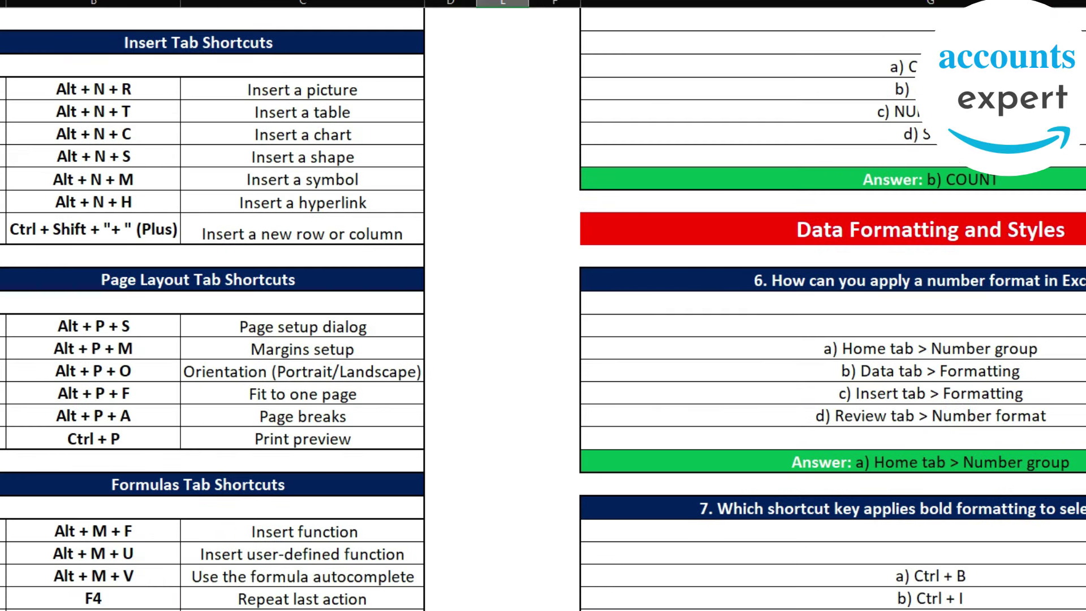
scroll(543, 305, down, 1)
scroll(542, 305, down, 4)
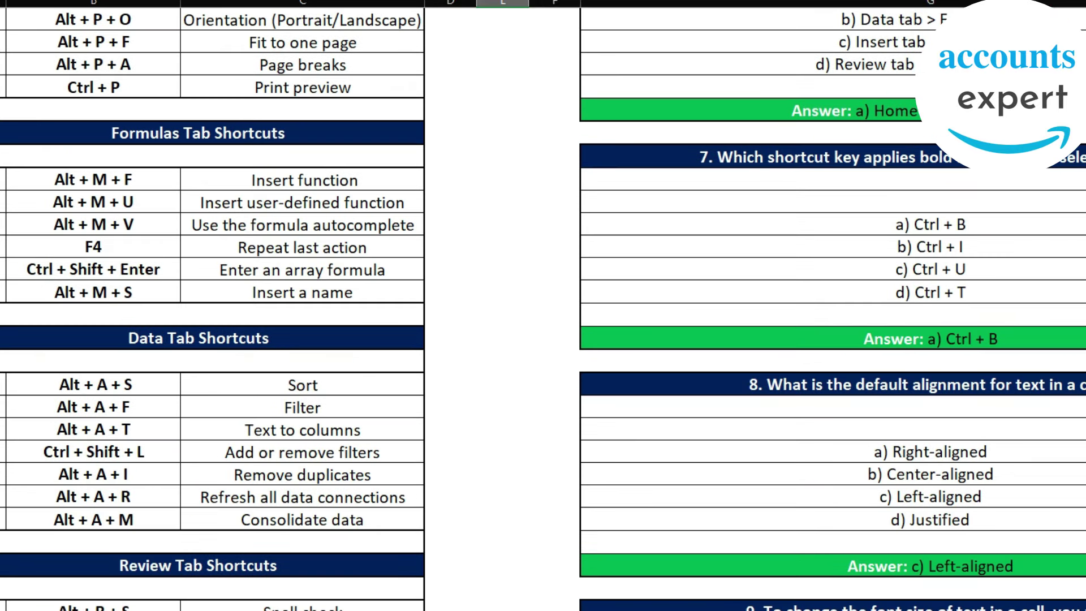
scroll(542, 305, down, 4)
scroll(543, 305, down, 9)
scroll(543, 305, up, 2)
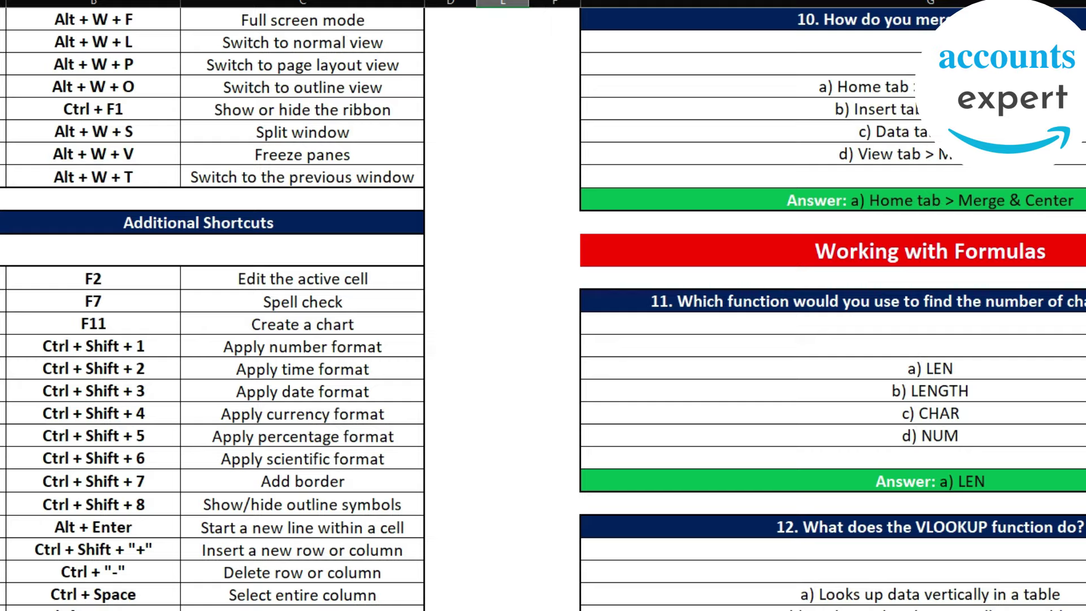
scroll(542, 305, down, 6)
scroll(543, 306, down, 1)
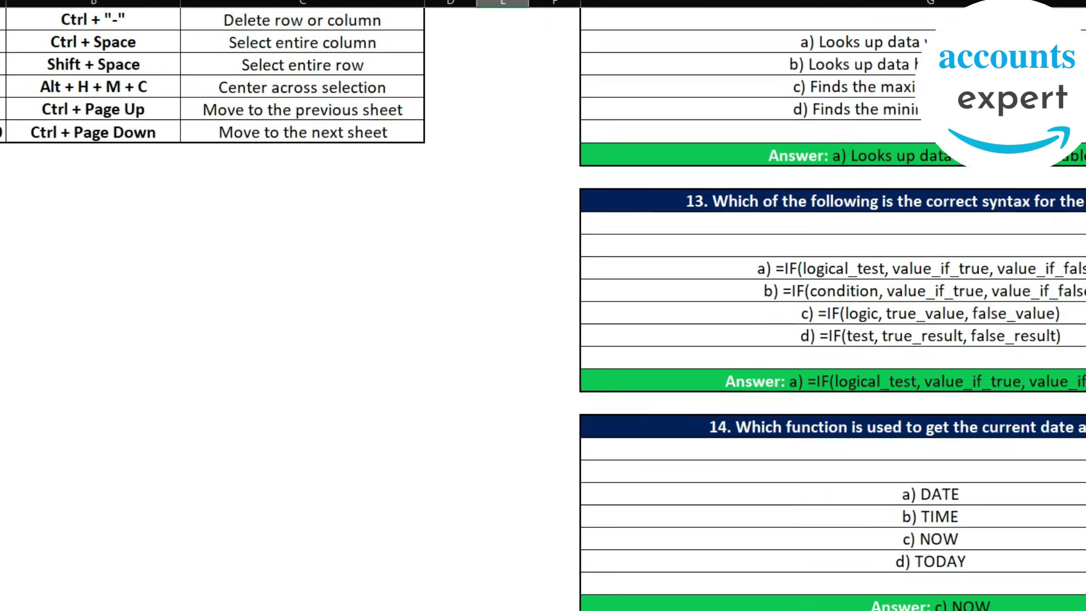
scroll(543, 305, down, 5)
scroll(543, 306, down, 4)
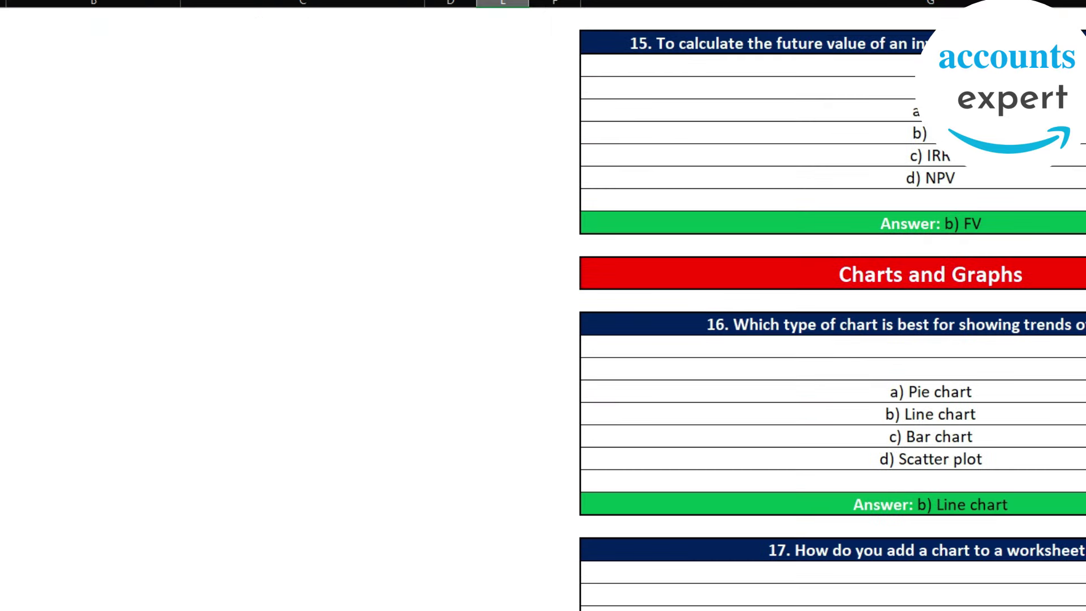
scroll(543, 306, down, 2)
scroll(543, 305, down, 7)
scroll(543, 306, down, 6)
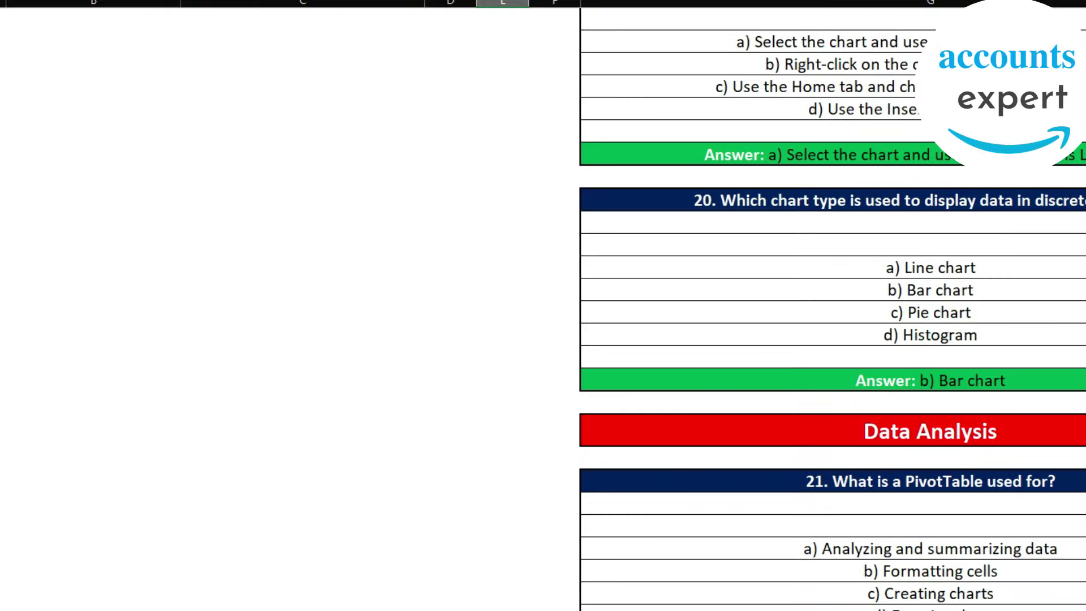
scroll(543, 305, down, 1)
scroll(543, 305, down, 6)
scroll(543, 305, down, 7)
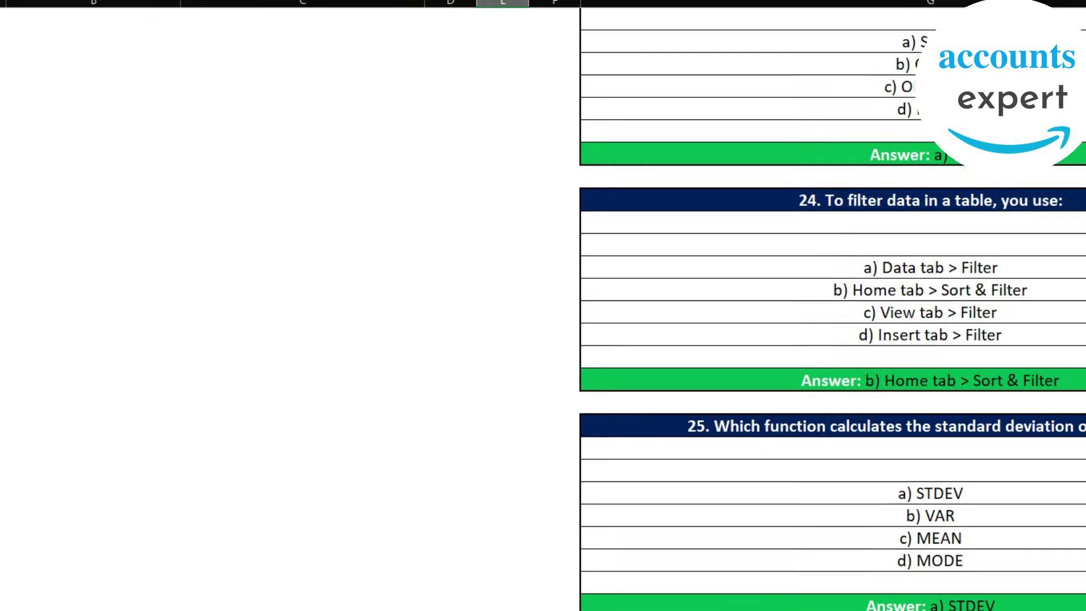
scroll(543, 306, down, 5)
scroll(832, 309, down, 1)
scroll(831, 309, down, 3)
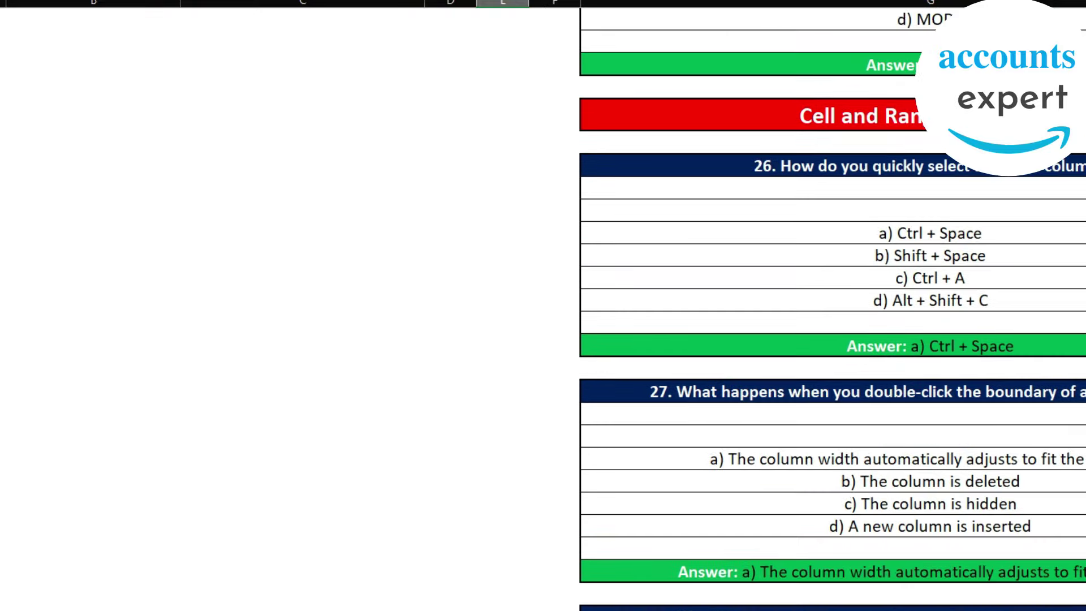
scroll(832, 309, down, 1)
scroll(831, 309, down, 5)
scroll(831, 309, down, 5)
scroll(831, 309, down, 4)
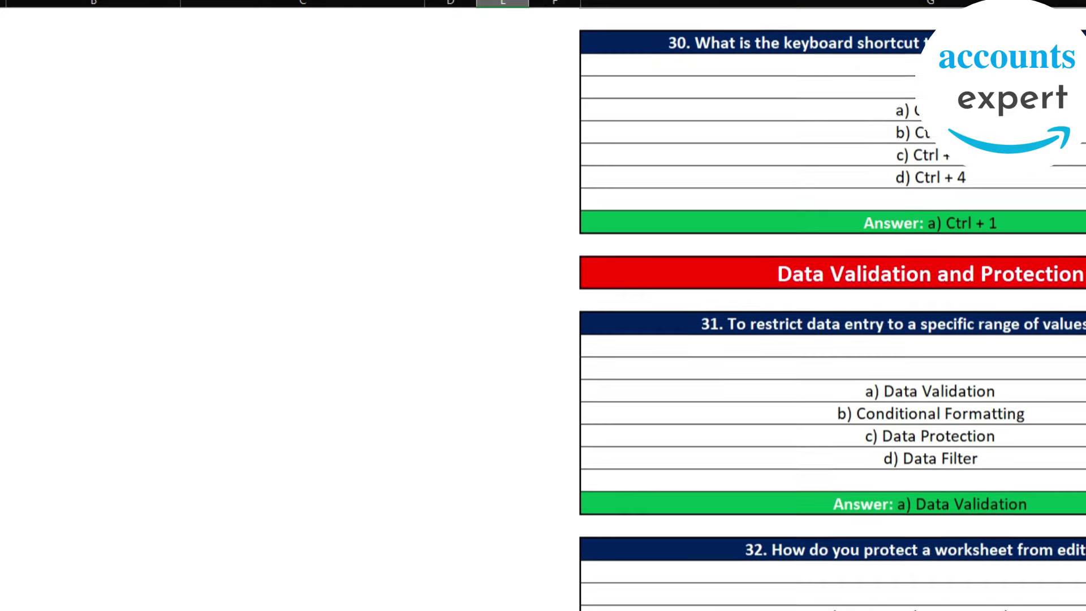
scroll(832, 309, down, 3)
scroll(832, 309, down, 3)
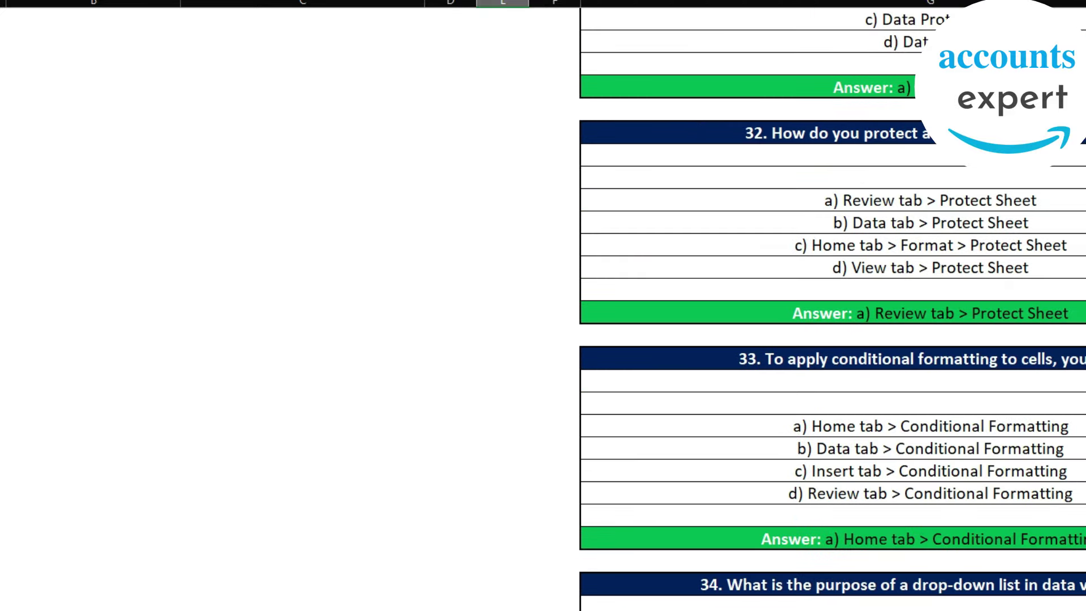
scroll(831, 309, down, 3)
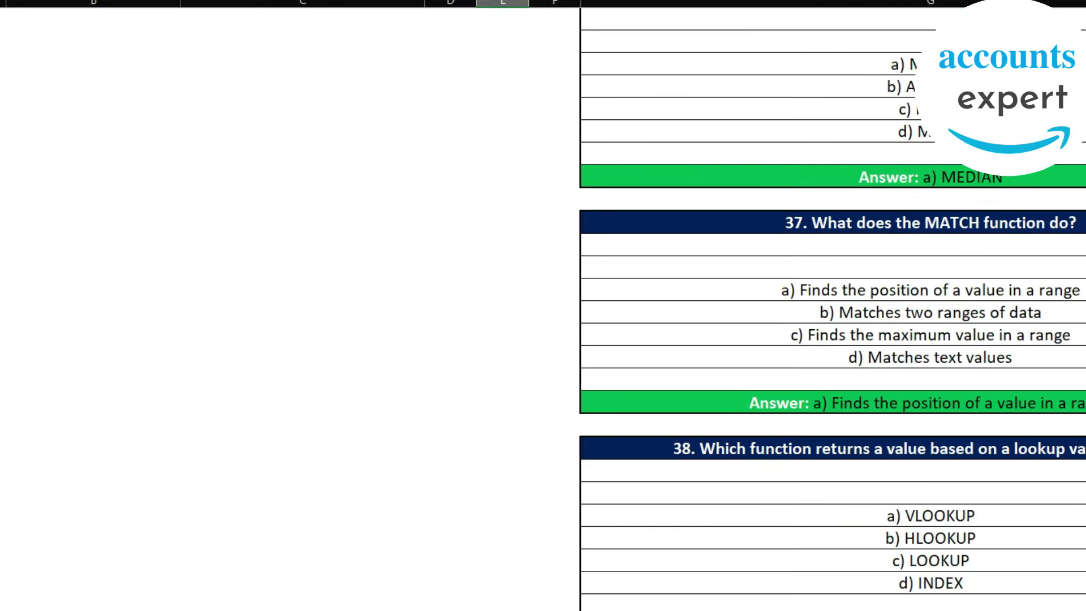
scroll(832, 309, down, 3)
scroll(831, 308, down, 2)
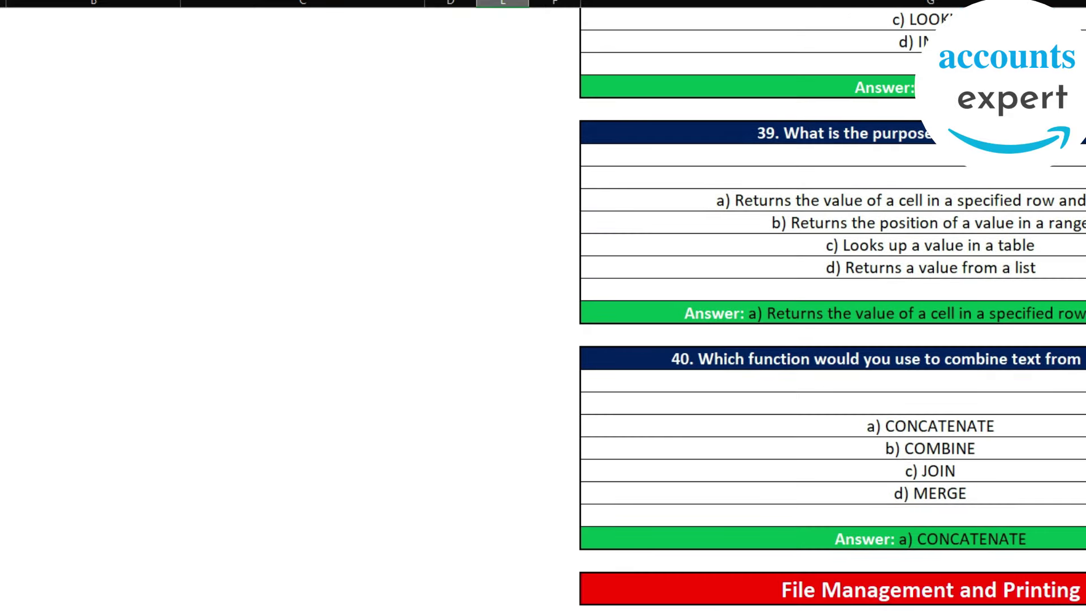
scroll(832, 309, down, 3)
scroll(831, 309, down, 1)
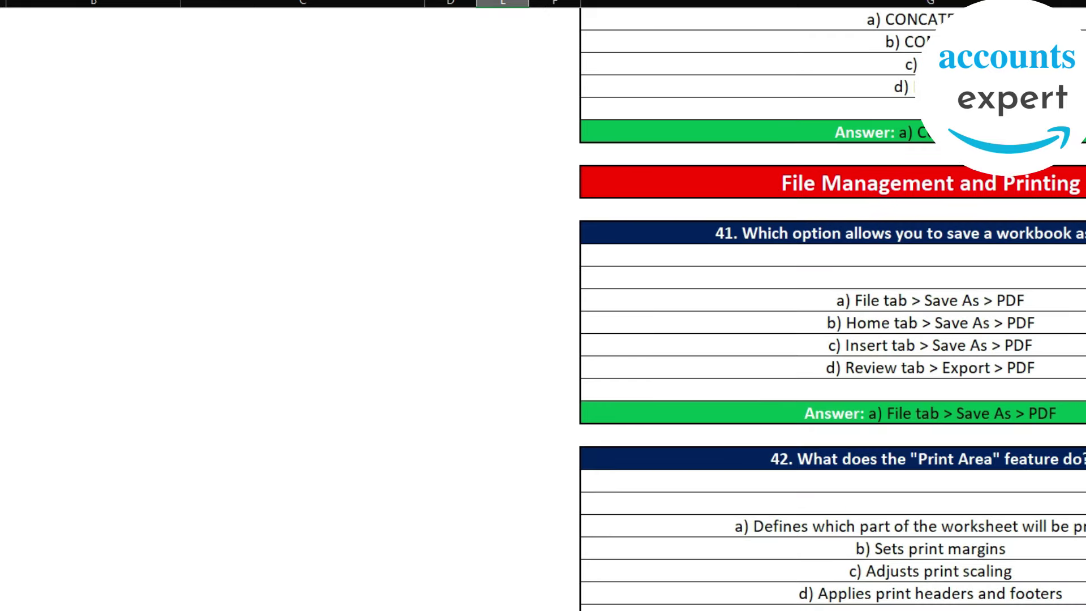
scroll(831, 309, up, 3)
scroll(832, 309, up, 3)
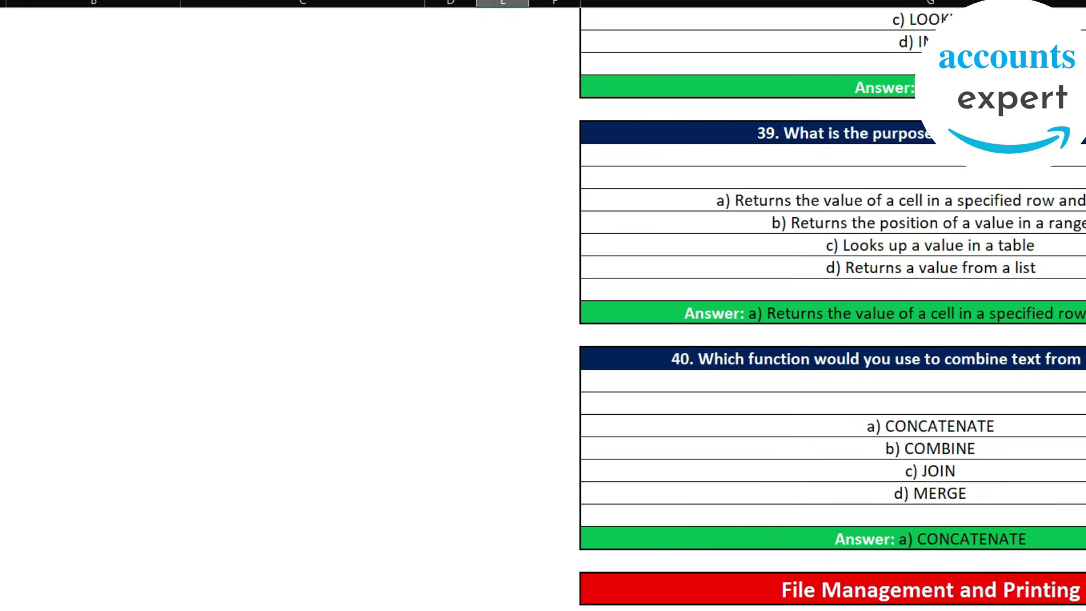
scroll(831, 308, up, 3)
scroll(831, 309, up, 3)
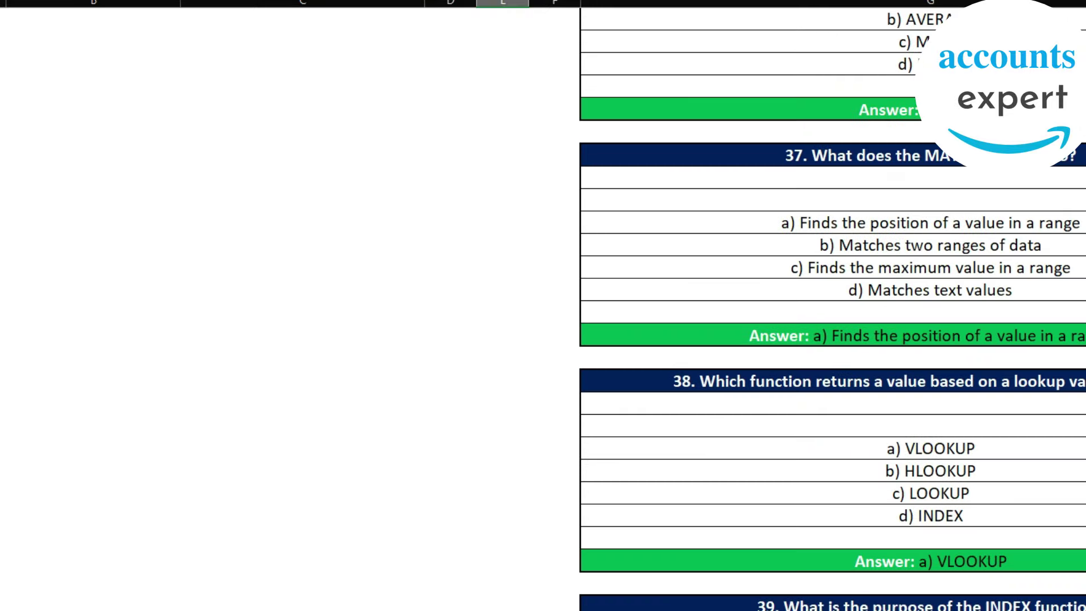
scroll(831, 309, up, 1)
scroll(831, 309, up, 3)
scroll(831, 309, up, 5)
scroll(832, 309, up, 3)
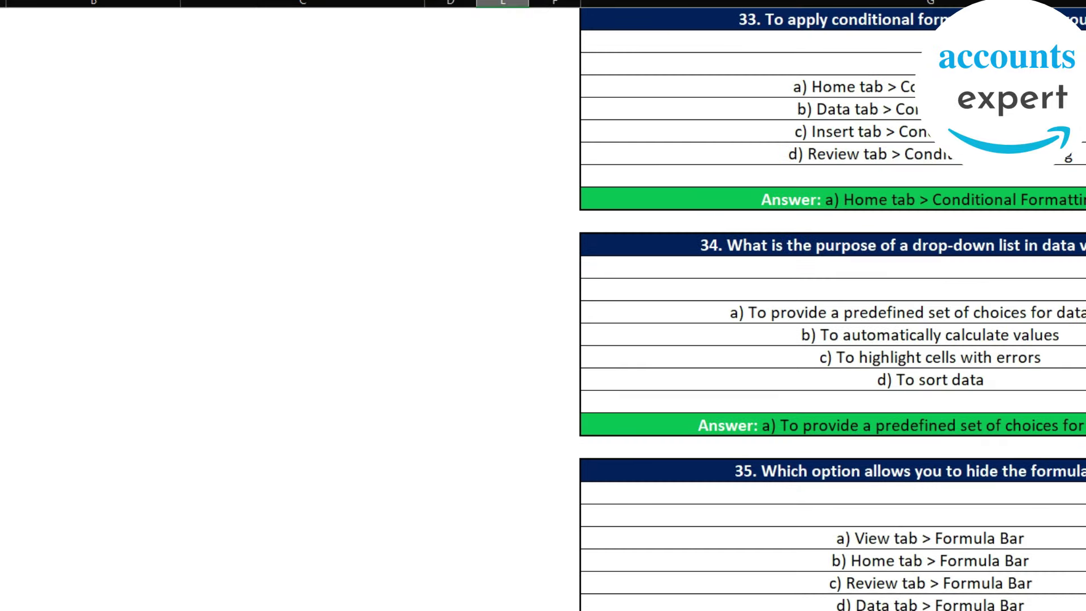
scroll(831, 309, up, 3)
scroll(831, 309, up, 4)
scroll(831, 308, up, 6)
scroll(832, 309, up, 3)
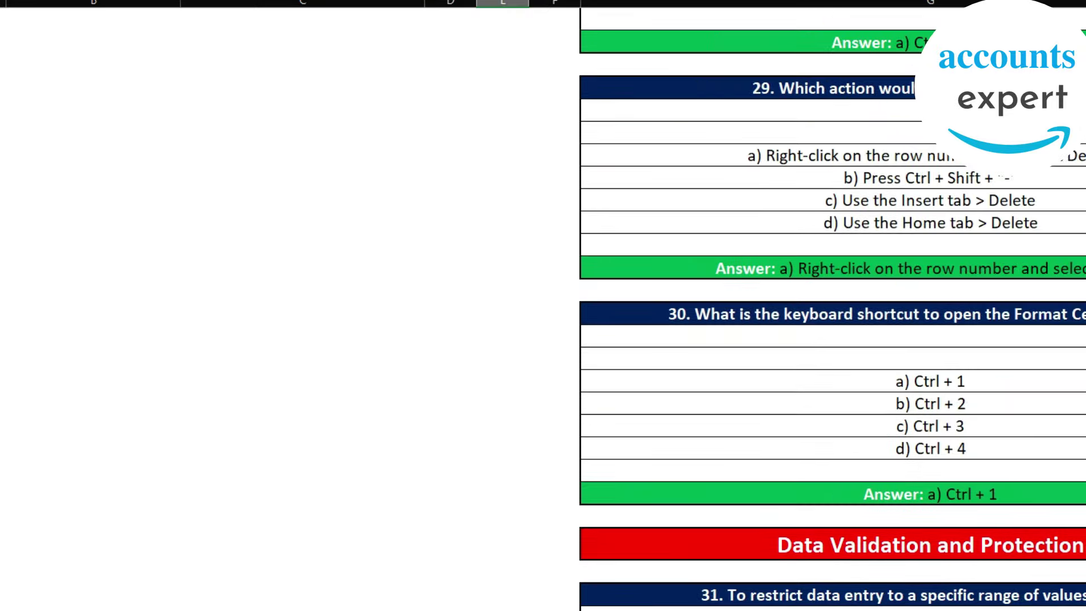
scroll(831, 308, up, 2)
scroll(831, 309, up, 2)
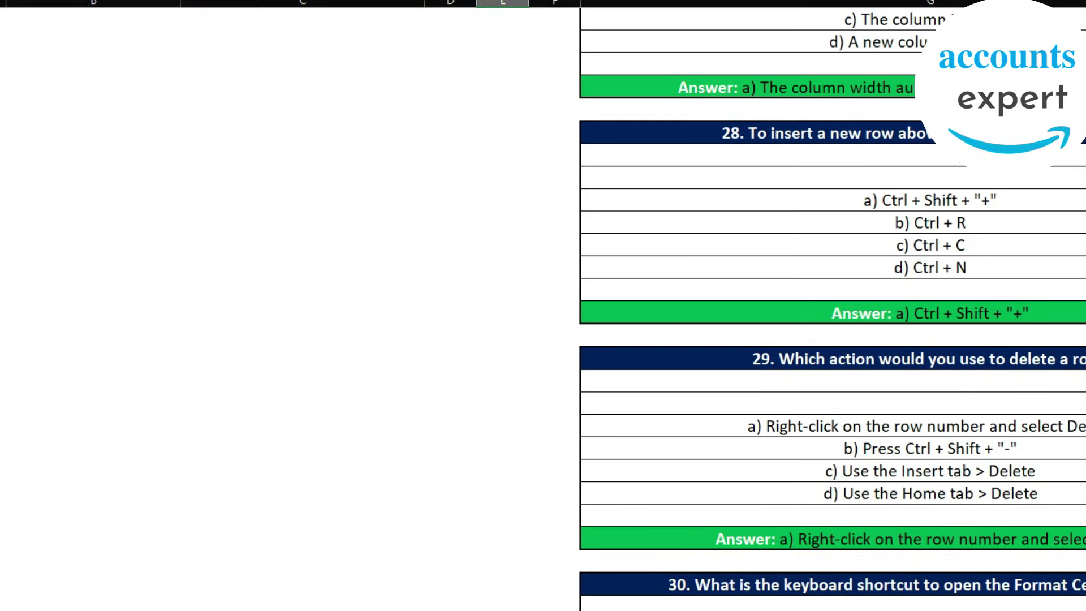
scroll(831, 309, up, 1)
scroll(831, 308, up, 4)
scroll(831, 309, up, 5)
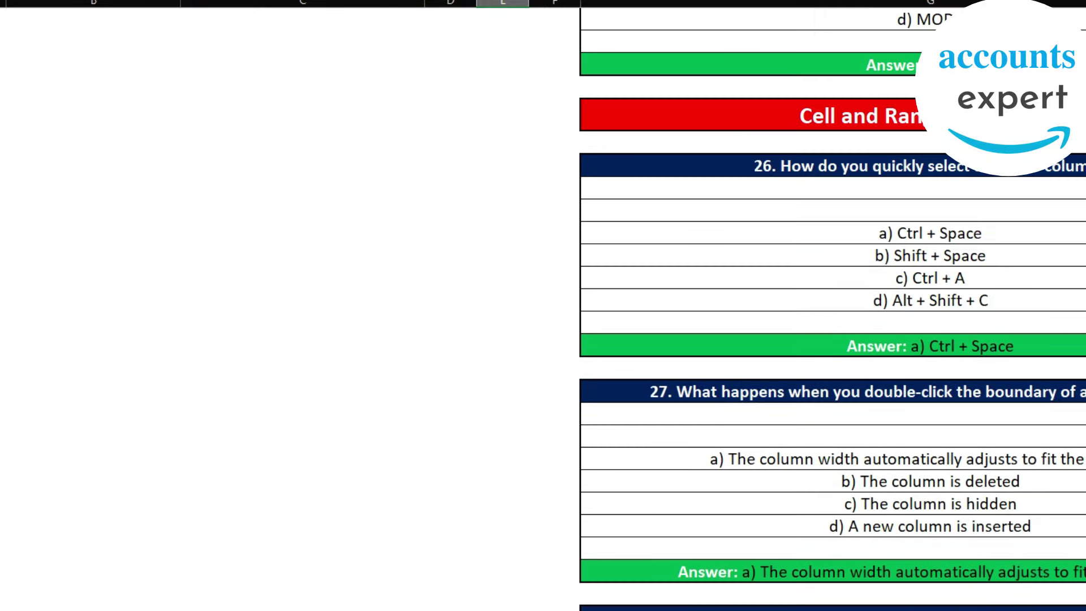
scroll(831, 308, up, 4)
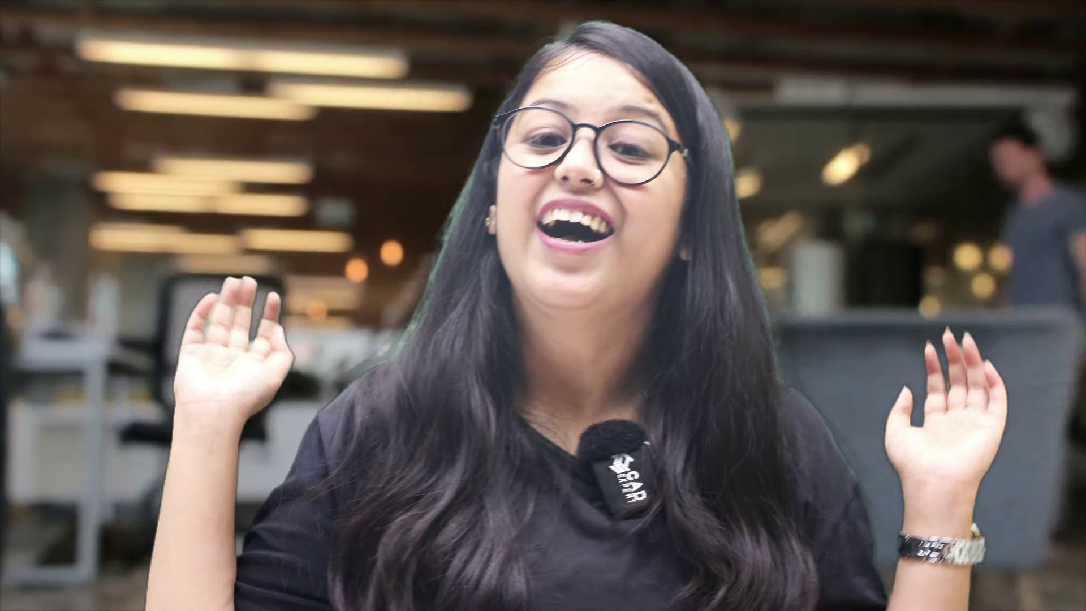